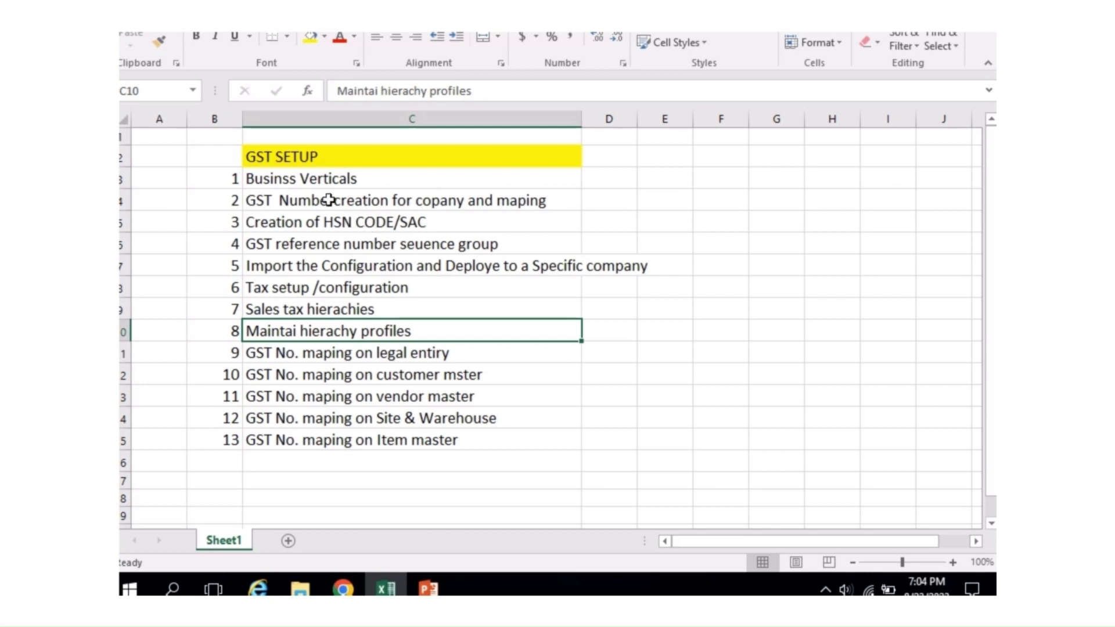
Step: Review the GST setup checklist steps in Excel, ending on the Businss Verticals step
{"action": "left_click_drag", "start_coordinate": [288, 179], "coordinate": [309, 459]}
{"action": "left_click", "coordinate": [453, 398]}
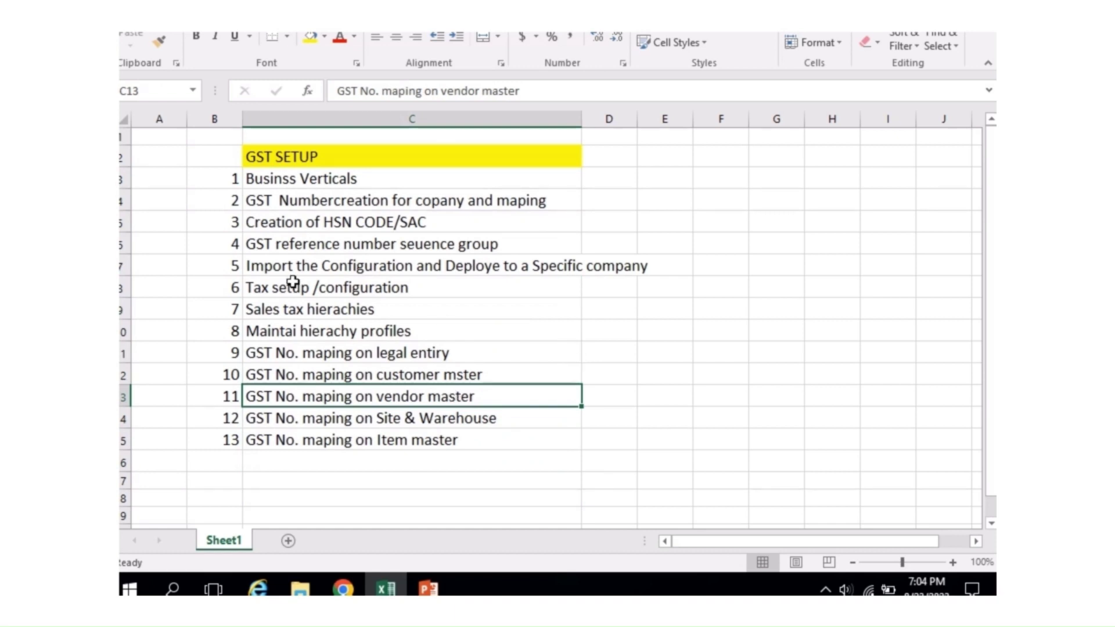
{"action": "left_click", "coordinate": [379, 182]}
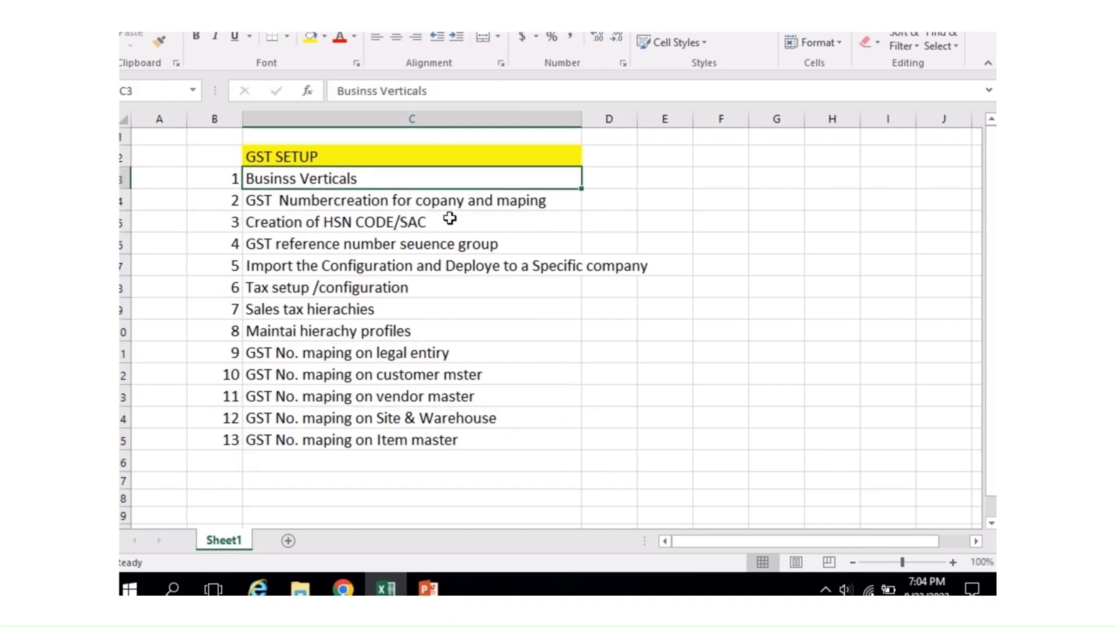
{"action": "left_click", "coordinate": [470, 214]}
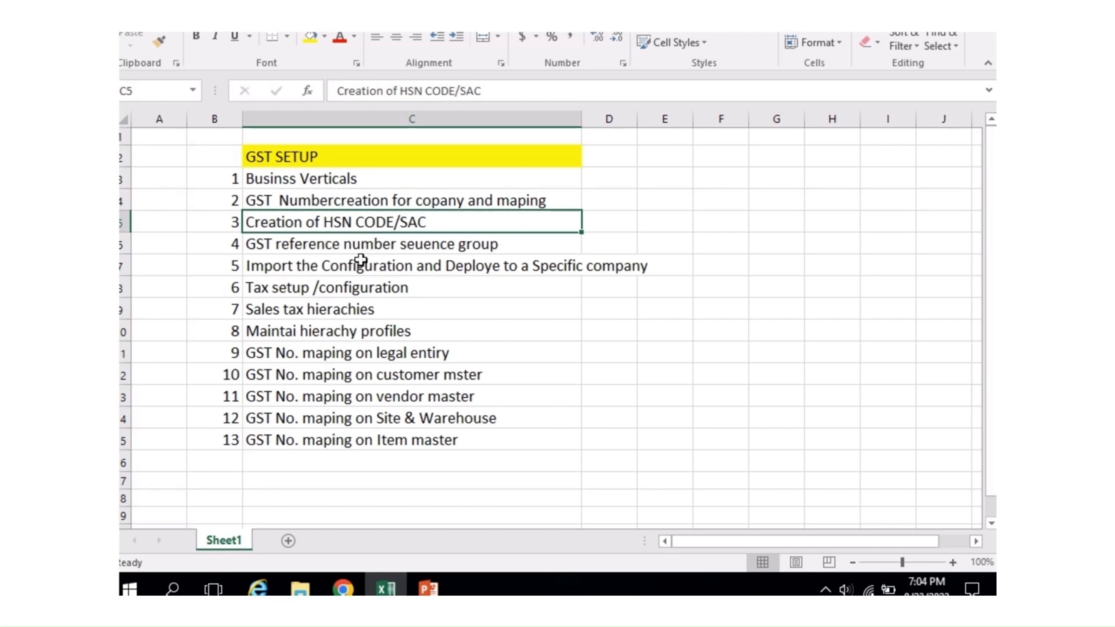
{"action": "left_click", "coordinate": [388, 247]}
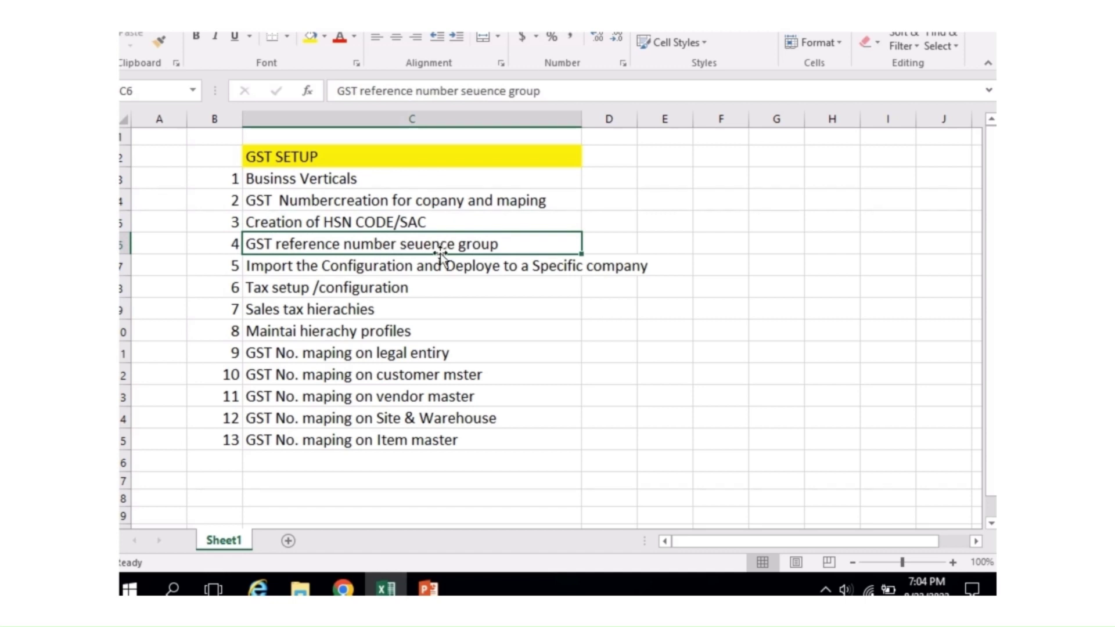
{"action": "left_click", "coordinate": [371, 287]}
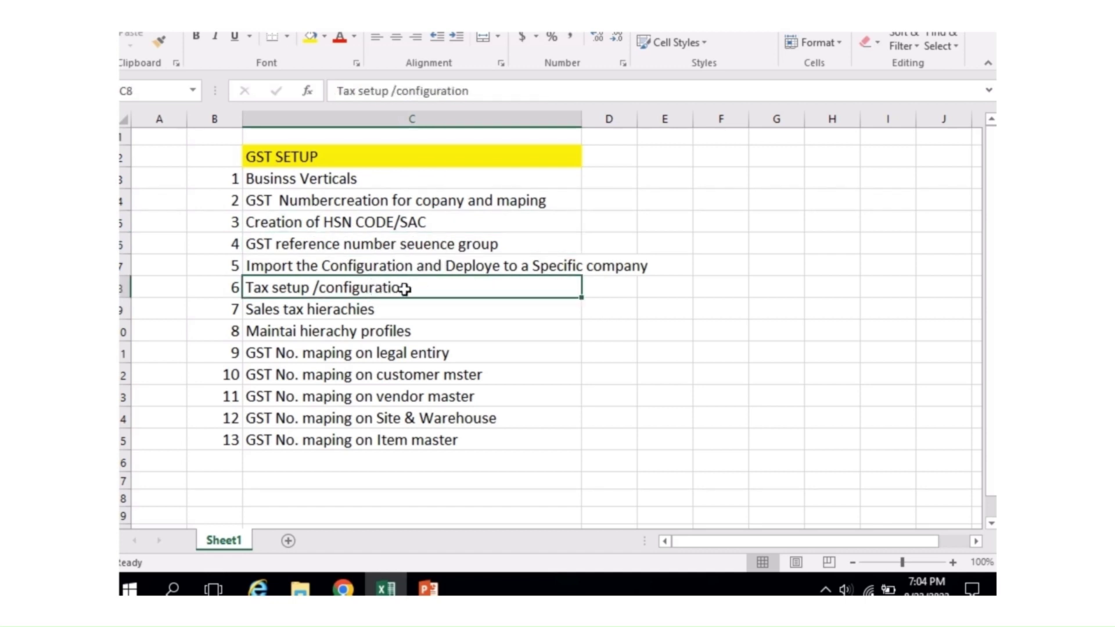
{"action": "left_click", "coordinate": [334, 316]}
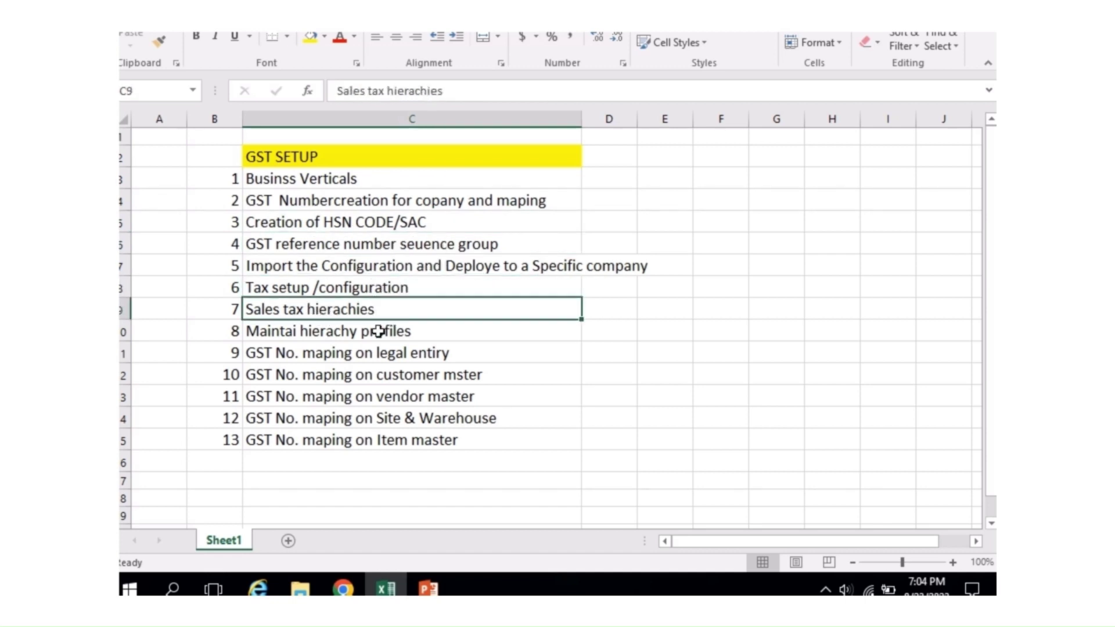
{"action": "left_click", "coordinate": [378, 331]}
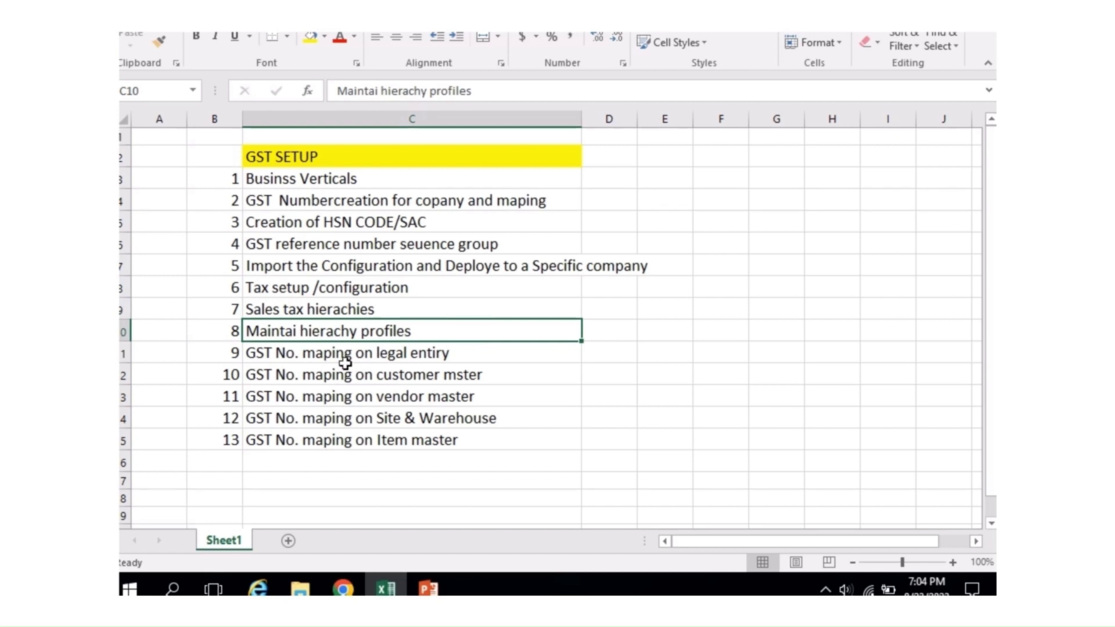
{"action": "left_click", "coordinate": [423, 376]}
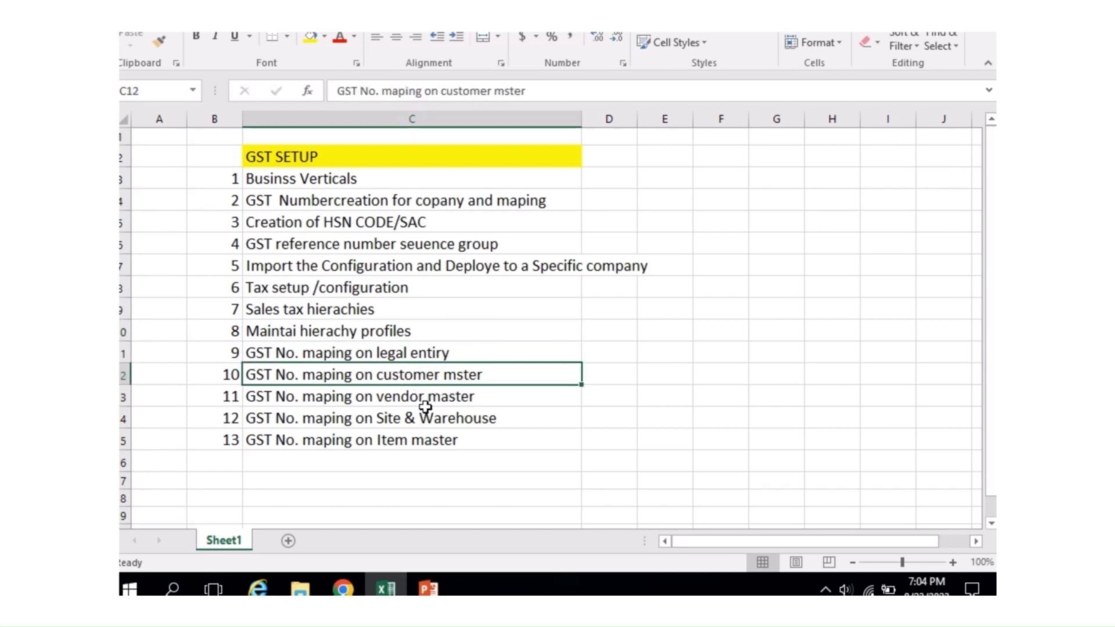
{"action": "left_click", "coordinate": [427, 410]}
{"action": "left_click", "coordinate": [399, 443]}
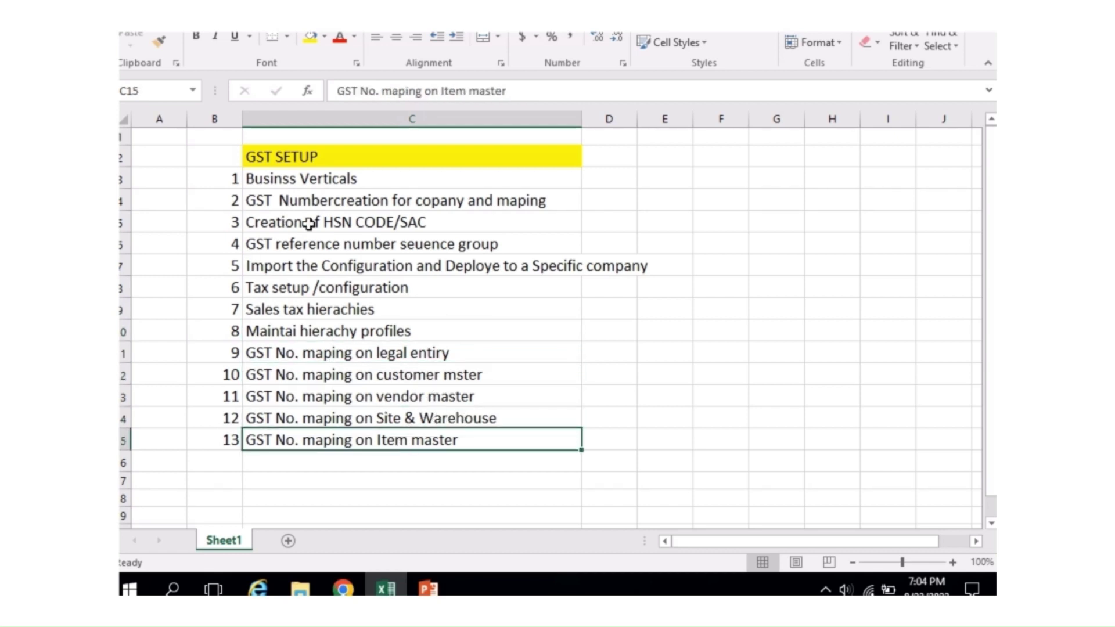
{"action": "left_click", "coordinate": [341, 178]}
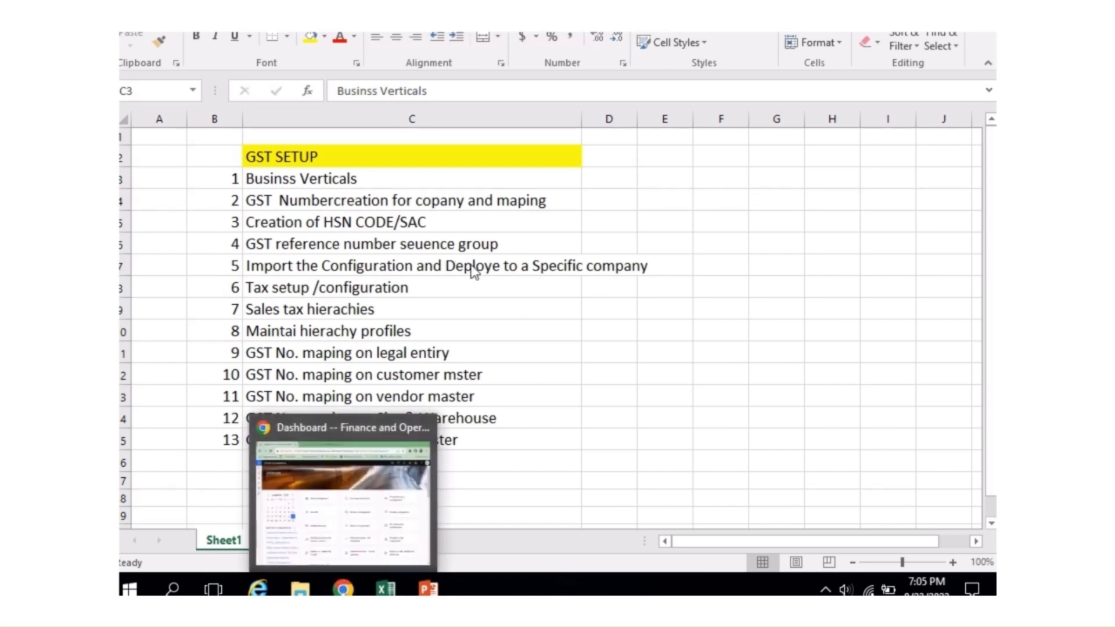
{"action": "left_click", "coordinate": [310, 215]}
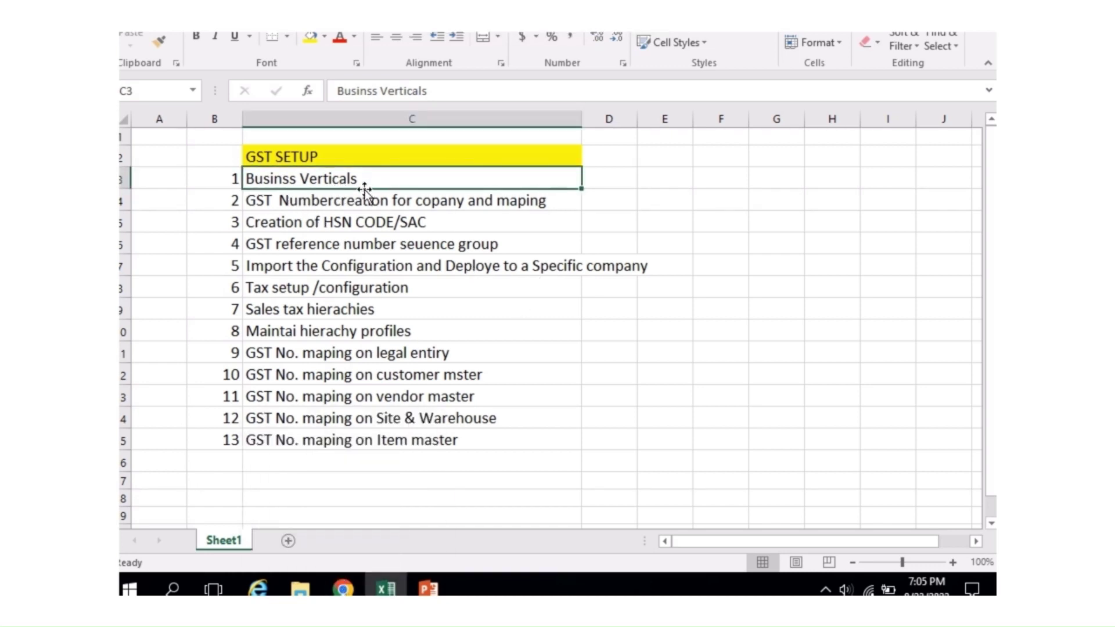
Step: In Finance and Operations, go to Tax > Setup > Sales tax > Business verticals
{"action": "left_click", "coordinate": [343, 588]}
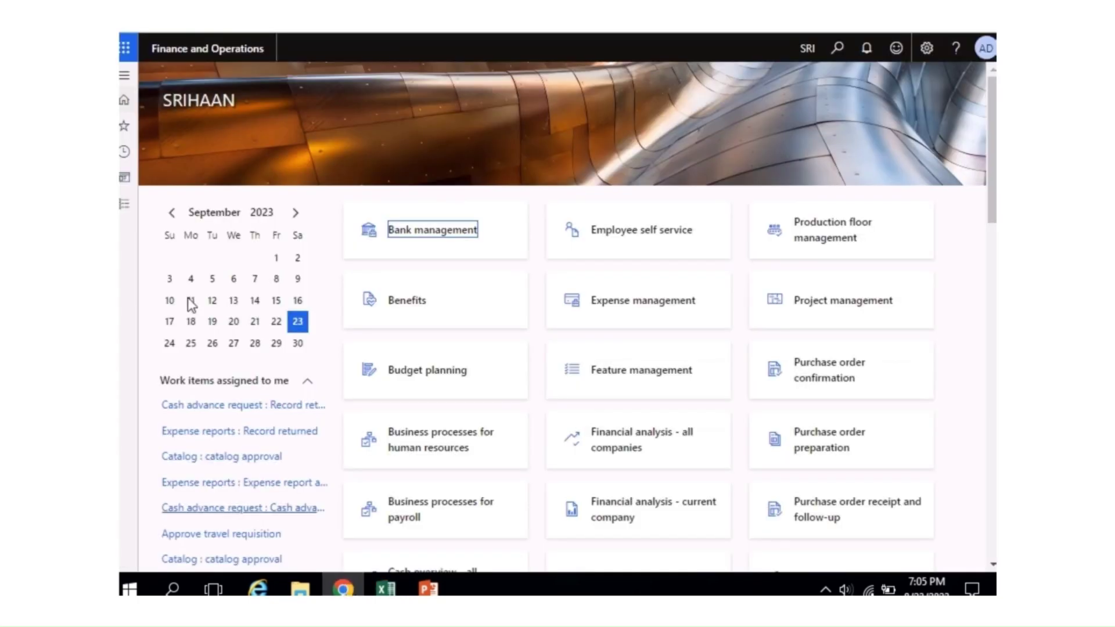
{"action": "left_click", "coordinate": [129, 213]}
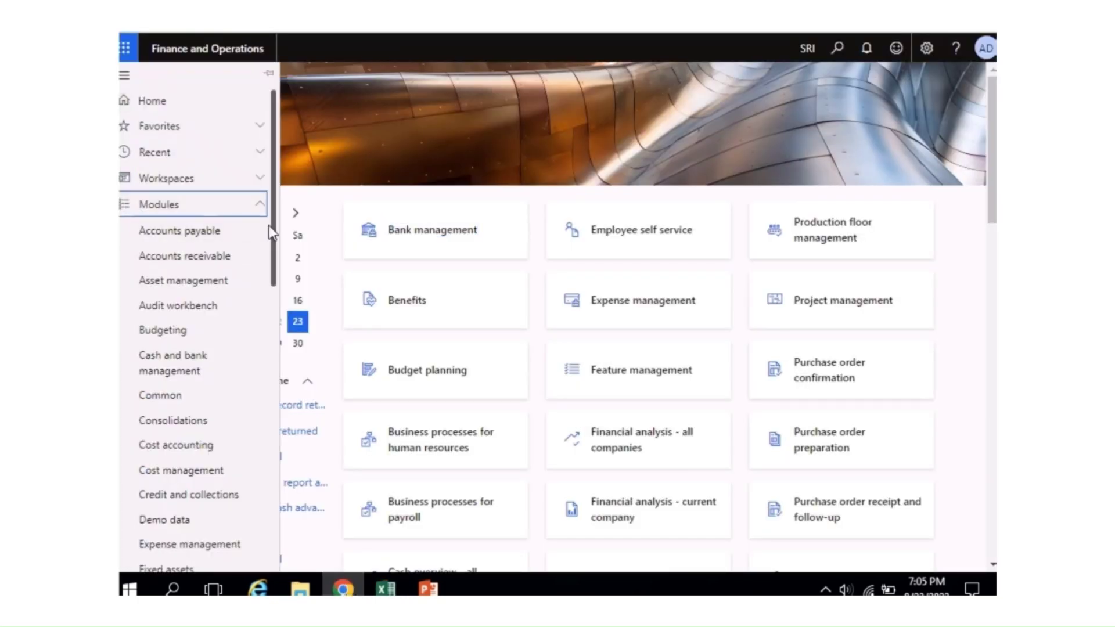
{"action": "left_click_drag", "start_coordinate": [269, 226], "coordinate": [259, 479]}
{"action": "left_click", "coordinate": [160, 527]}
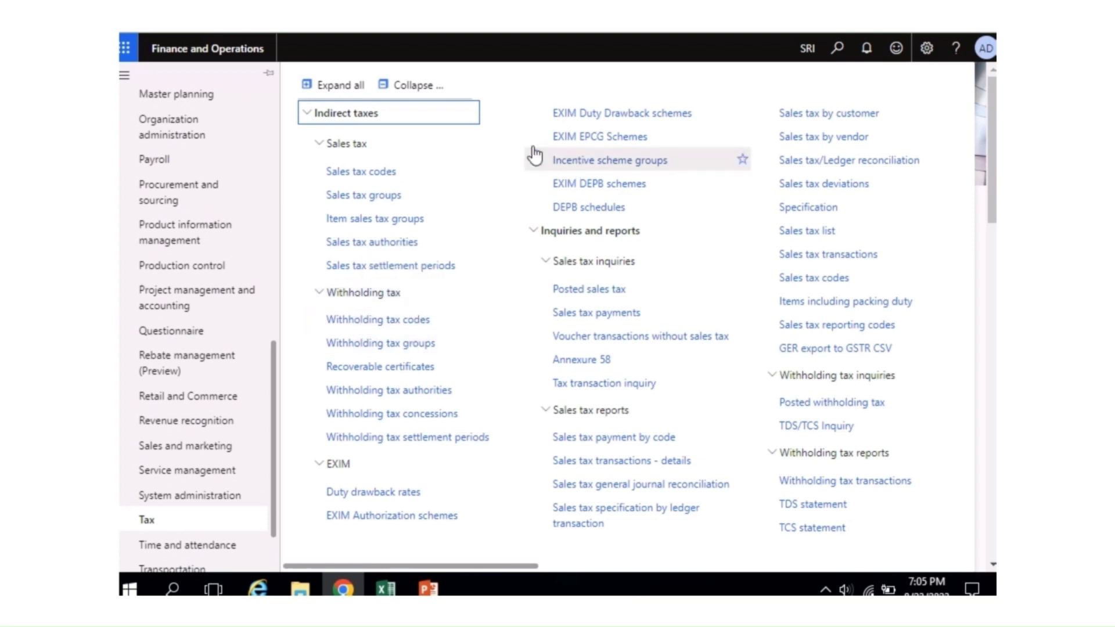
{"action": "left_click", "coordinate": [429, 86]}
{"action": "left_click", "coordinate": [306, 223]}
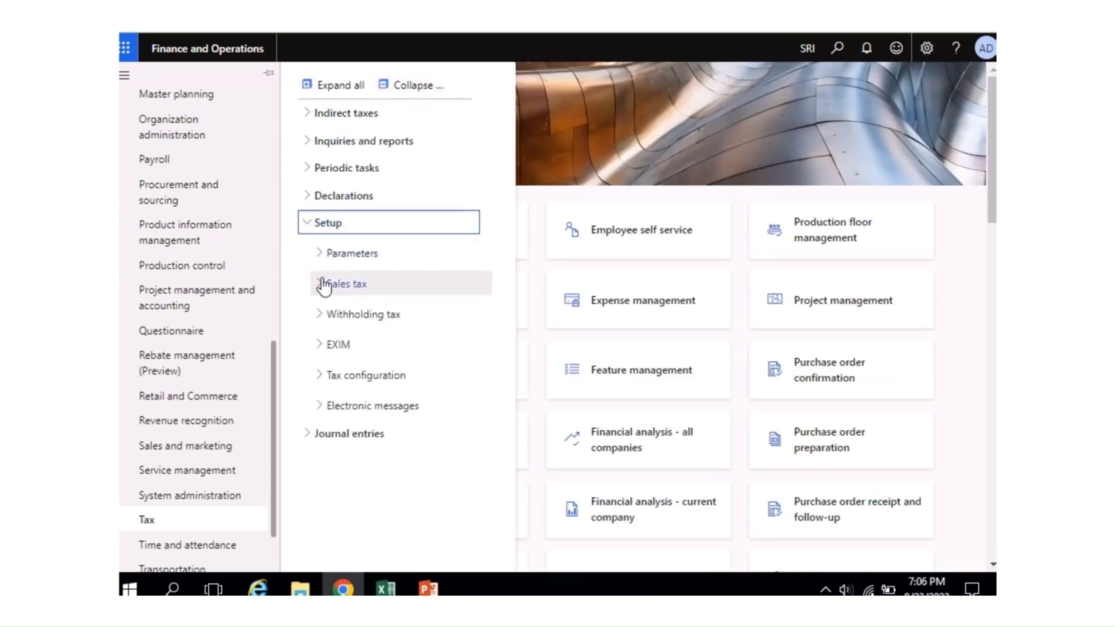
{"action": "left_click", "coordinate": [328, 285]}
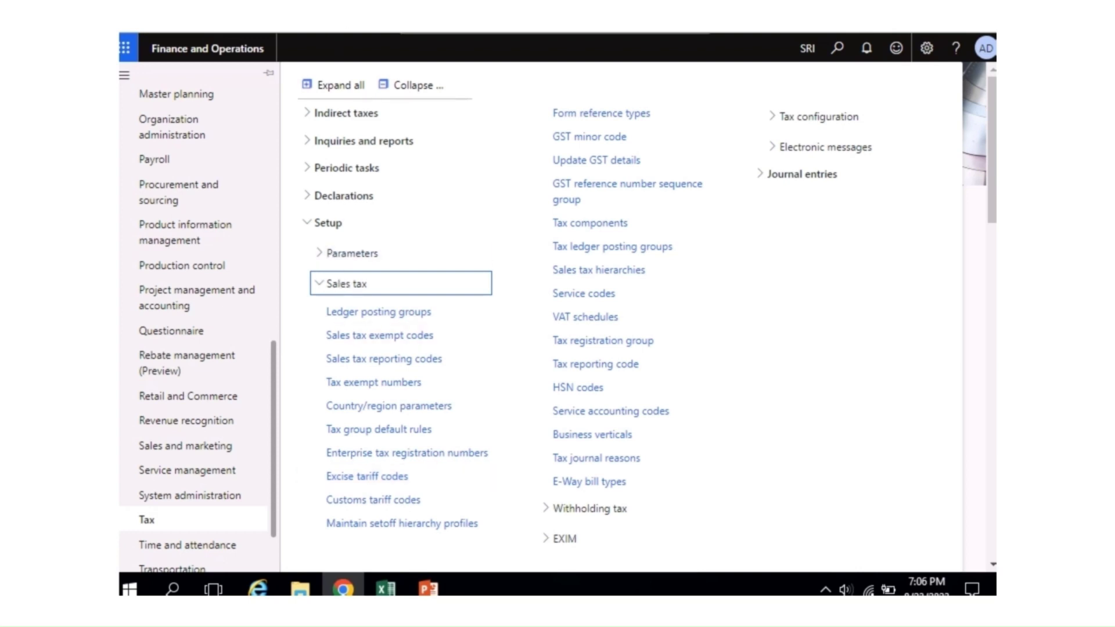
{"action": "left_click", "coordinate": [342, 86]}
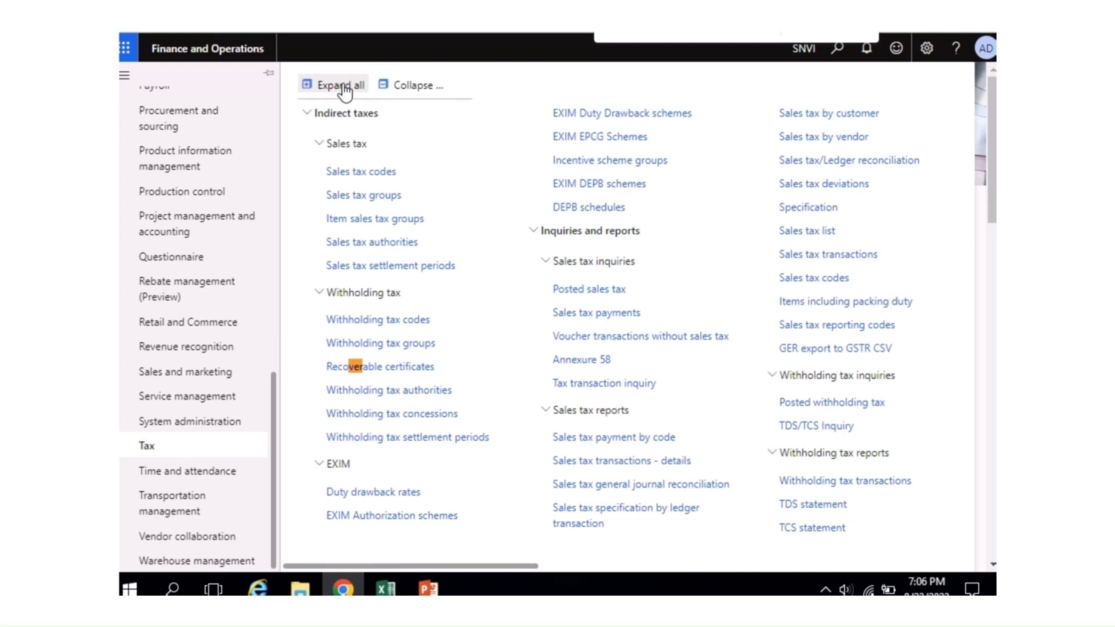
{"action": "key", "text": "Return"}
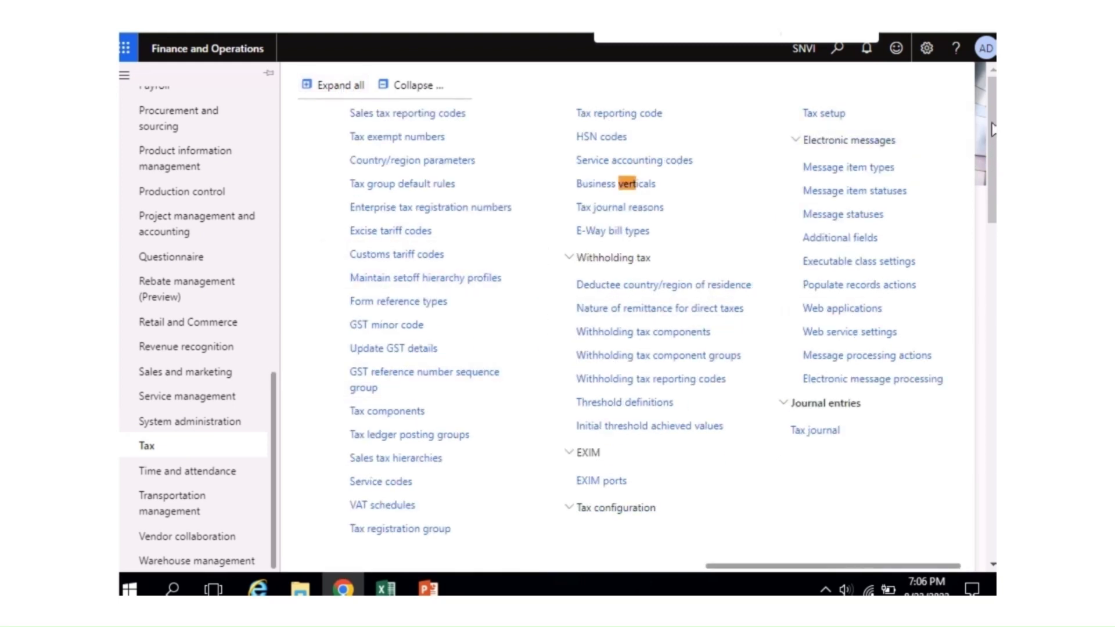
{"action": "left_click_drag", "start_coordinate": [993, 170], "coordinate": [993, 287]}
{"action": "left_click_drag", "start_coordinate": [804, 567], "coordinate": [750, 553]}
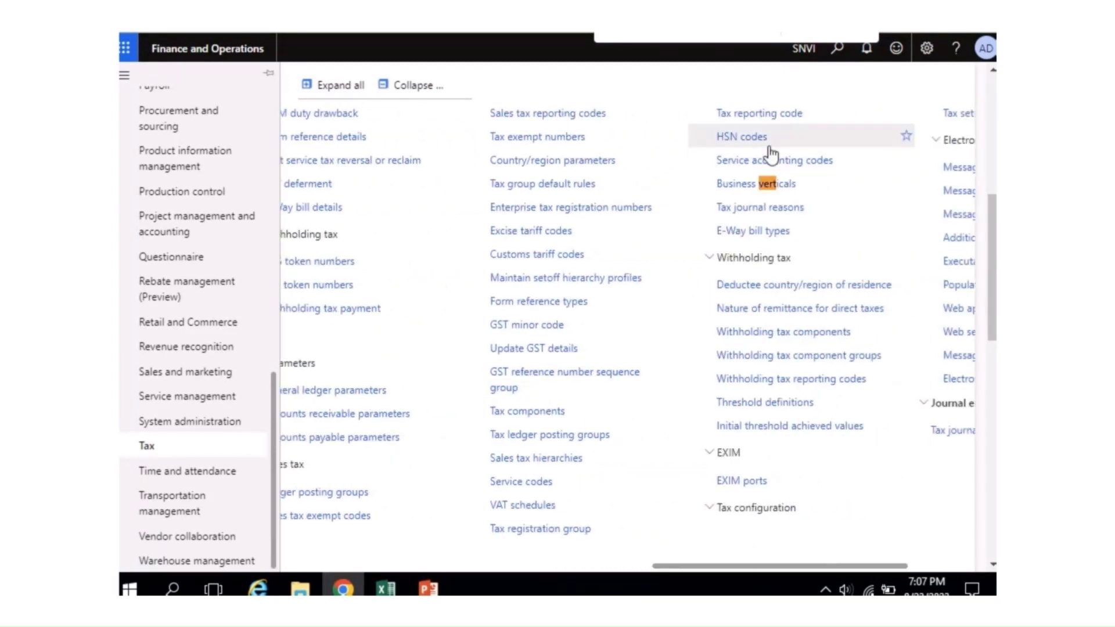
{"action": "left_click", "coordinate": [739, 197]}
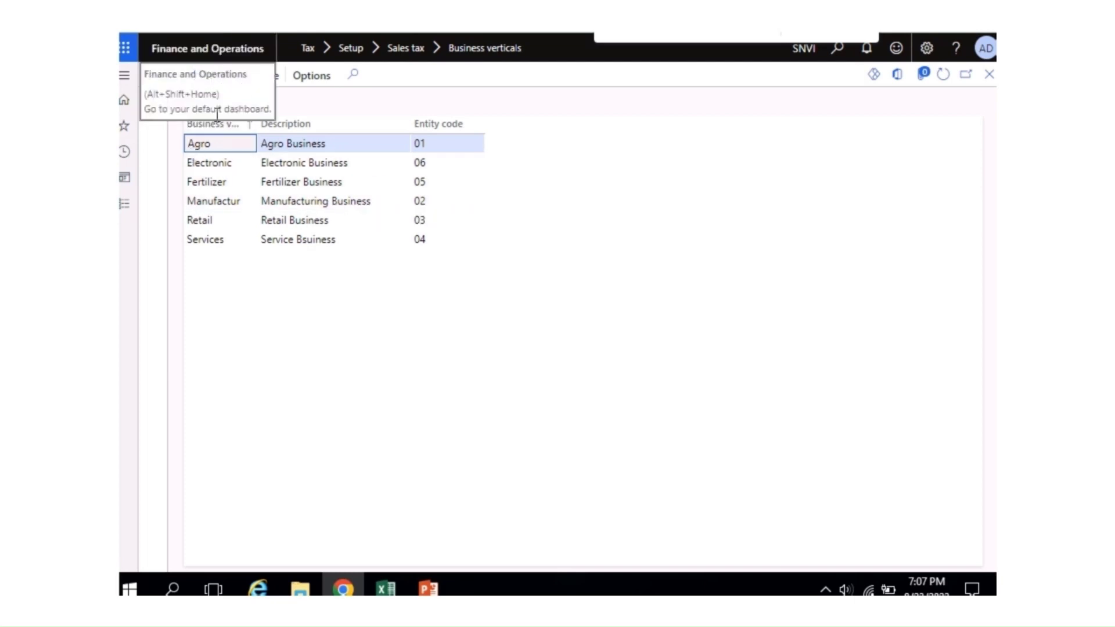
Step: Add and save business vertical Deffense with description Deffense and entity code 07, then close the page
{"action": "left_click", "coordinate": [216, 82]}
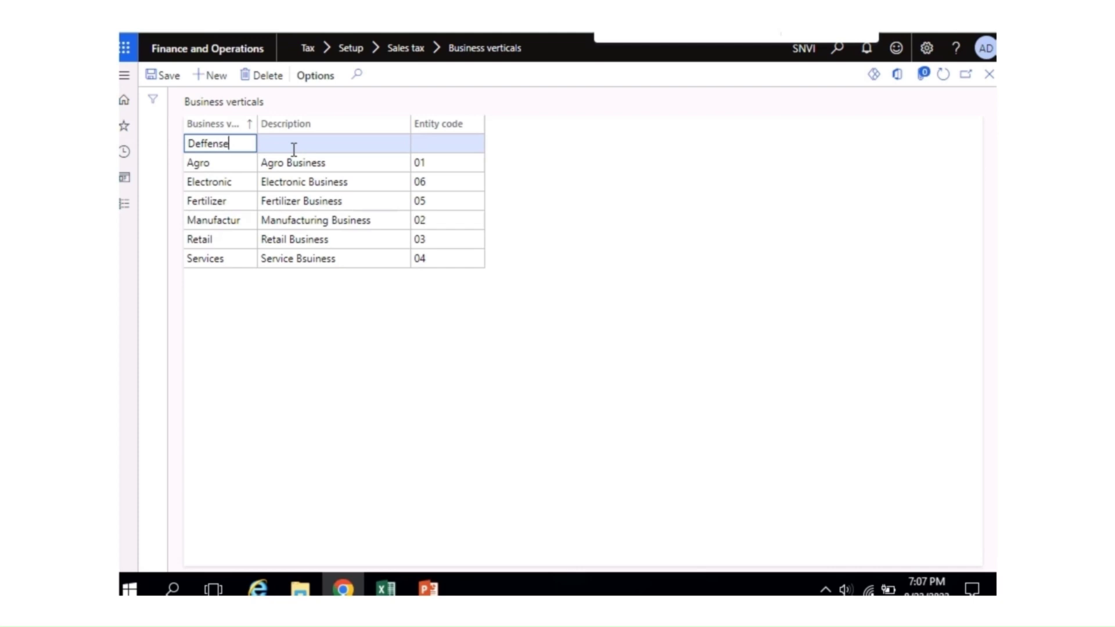
{"action": "key", "text": "ctrl+a"}
{"action": "key", "text": "ctrl+c"}
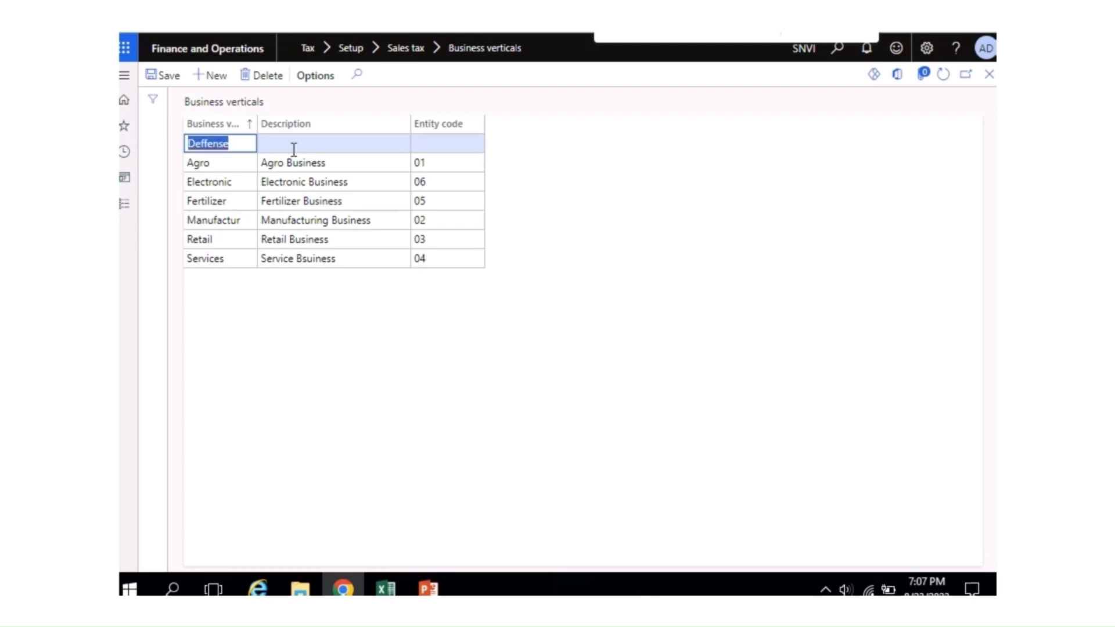
{"action": "left_click", "coordinate": [294, 149]}
{"action": "key", "text": "ctrl+v"}
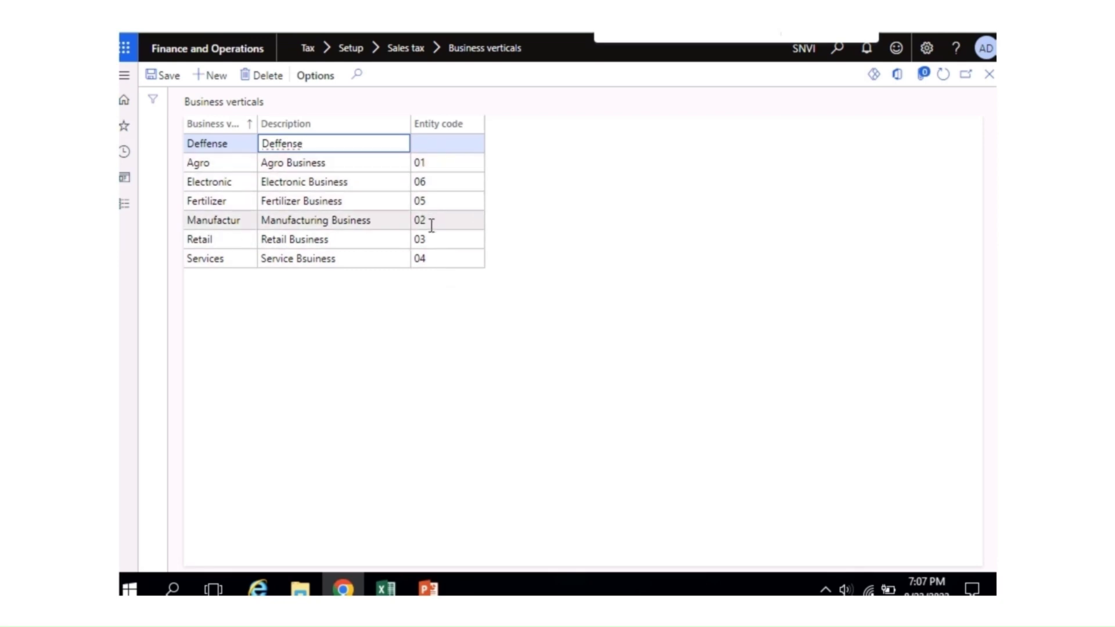
{"action": "left_click", "coordinate": [437, 150]}
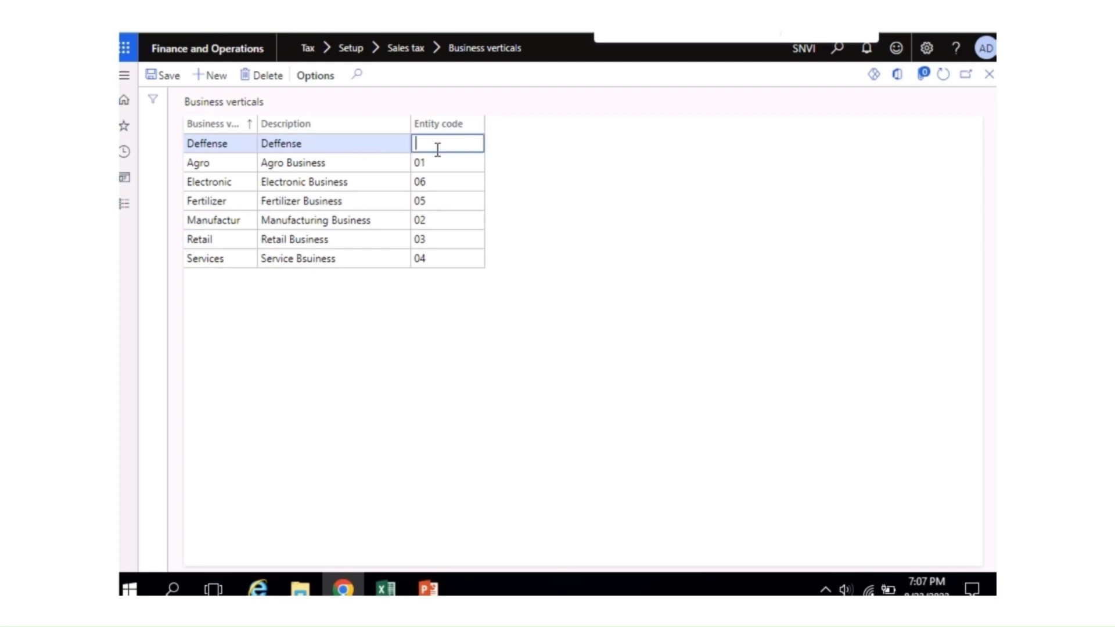
{"action": "type", "text": "07"}
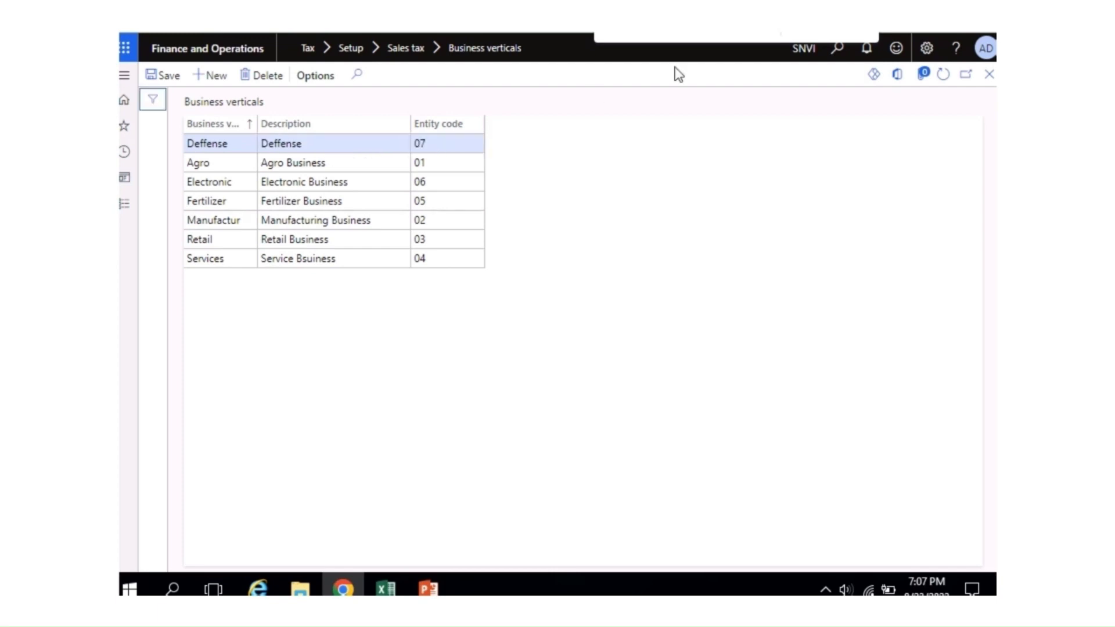
{"action": "left_click", "coordinate": [171, 79]}
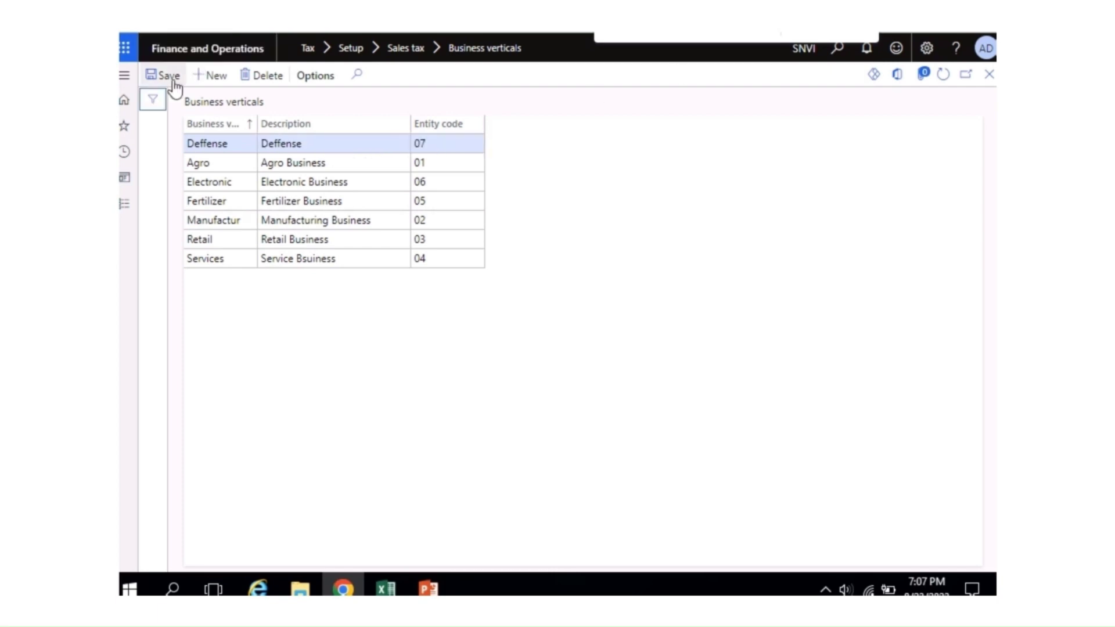
{"action": "left_click", "coordinate": [989, 75]}
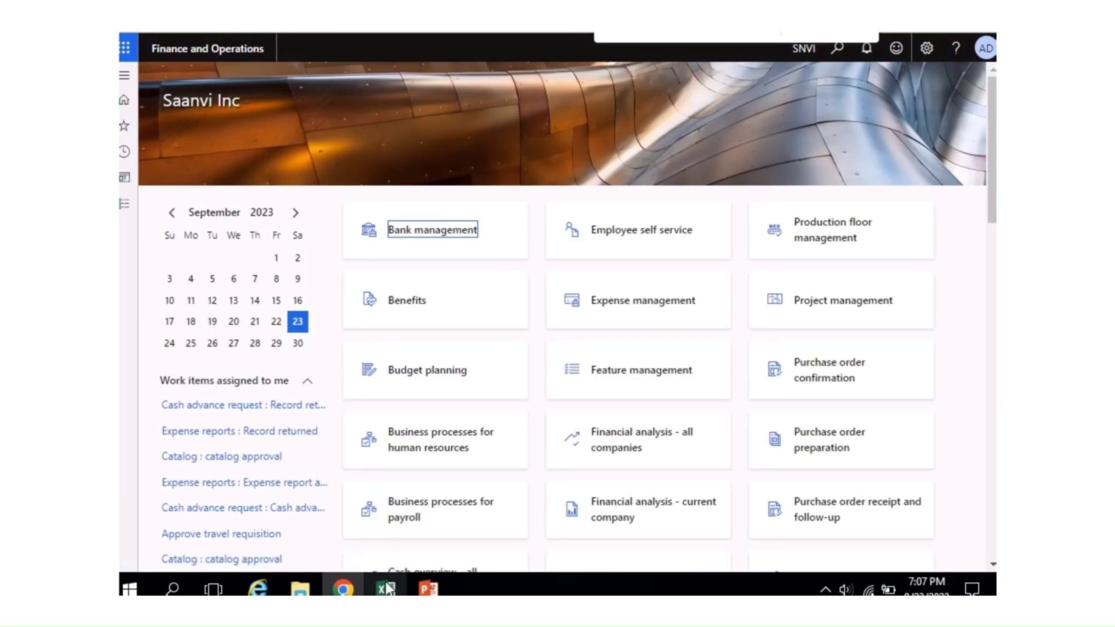
Step: Bold the completed Businss Verticals step in the Excel GST SETUP checklist
{"action": "left_click", "coordinate": [388, 588]}
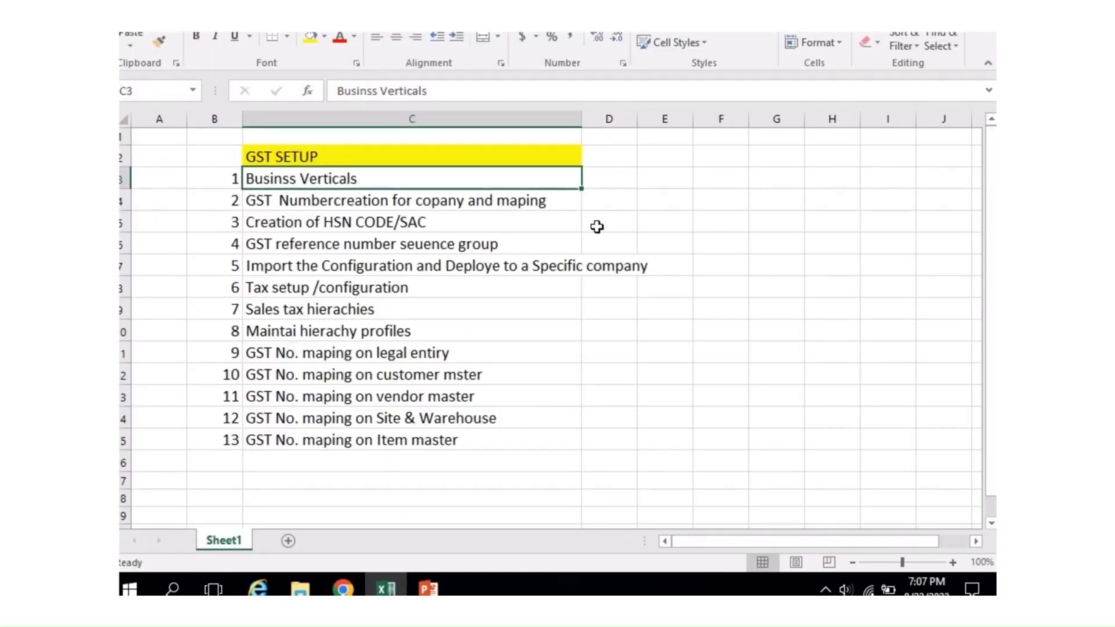
{"action": "left_click", "coordinate": [604, 222]}
{"action": "left_click", "coordinate": [446, 181]}
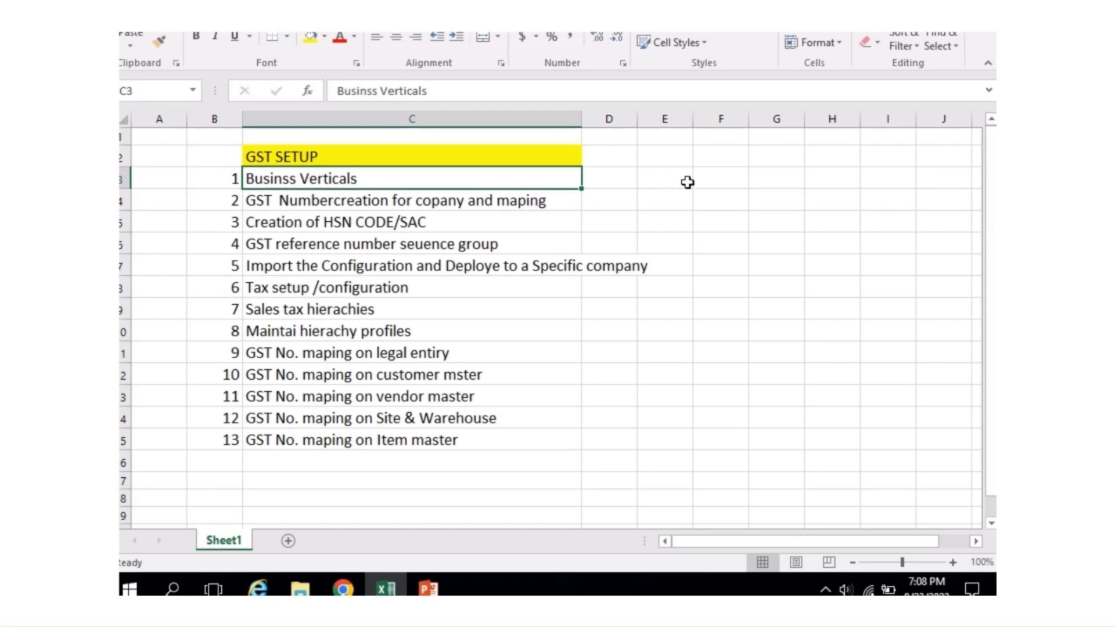
{"action": "key", "text": "ctrl+b"}
Step: Fix cell C4 to read 'Number creation' with a space, then return to Finance and Operations
{"action": "left_click", "coordinate": [490, 283]}
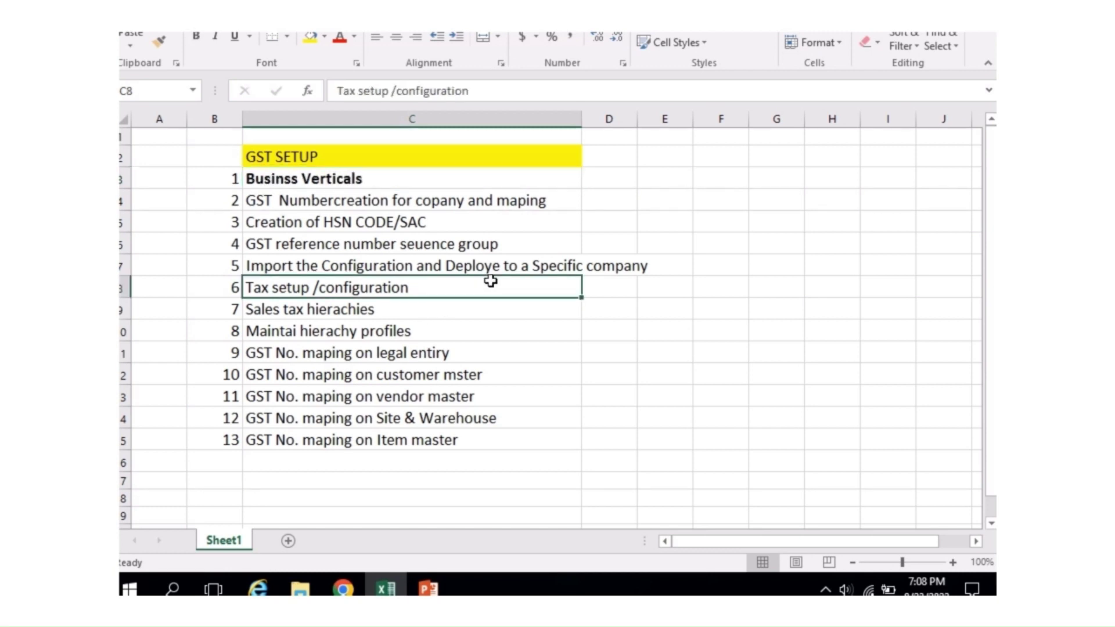
{"action": "left_click", "coordinate": [323, 206]}
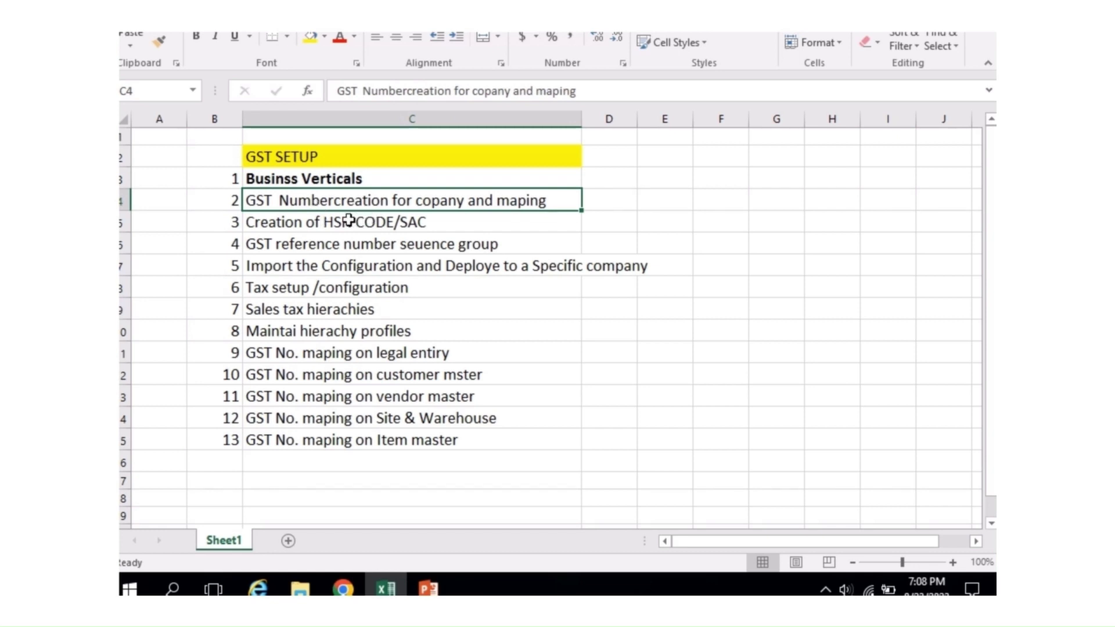
{"action": "key", "text": "F2"}
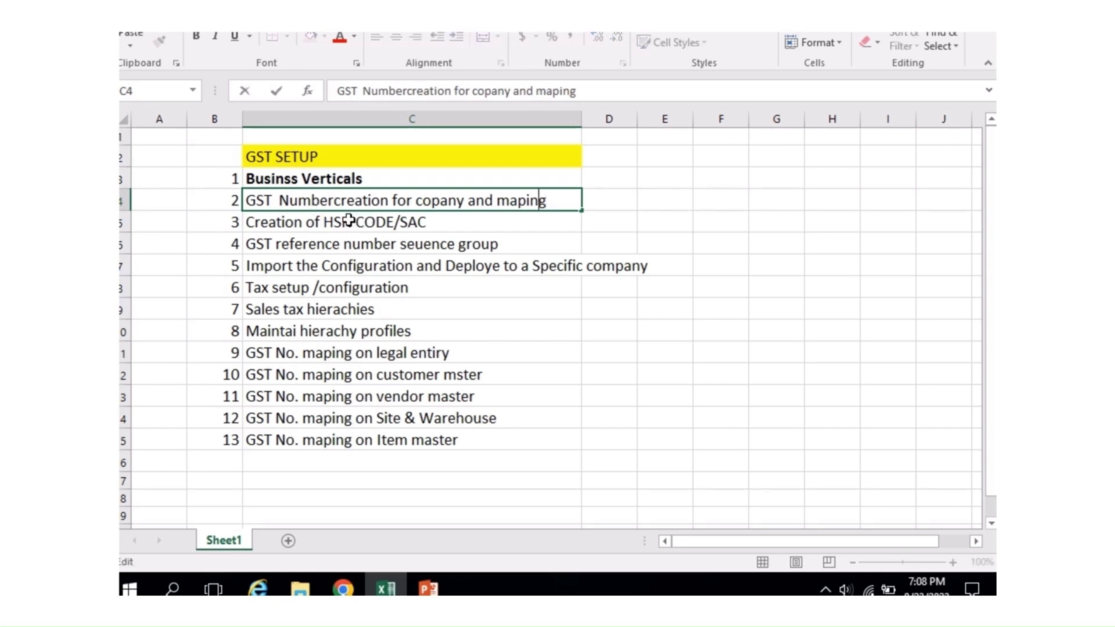
{"action": "key", "text": "Left"}
{"action": "key", "text": "Left"}
{"action": "key", "text": "Left"}
{"action": "key", "text": "Left"}
{"action": "key", "text": "Left"}
{"action": "key", "text": "Left"}
{"action": "key", "text": "Left"}
{"action": "key", "text": "Left"}
{"action": "key", "text": "Left"}
{"action": "key", "text": "Left"}
{"action": "key", "text": "Left"}
{"action": "key", "text": "Left"}
{"action": "key", "text": "Left"}
{"action": "key", "text": "Left"}
{"action": "key", "text": "Left"}
{"action": "key", "text": "Left"}
{"action": "key", "text": "Left"}
{"action": "key", "text": "Left"}
{"action": "key", "text": "Left"}
{"action": "key", "text": "Left"}
{"action": "key", "text": "Return"}
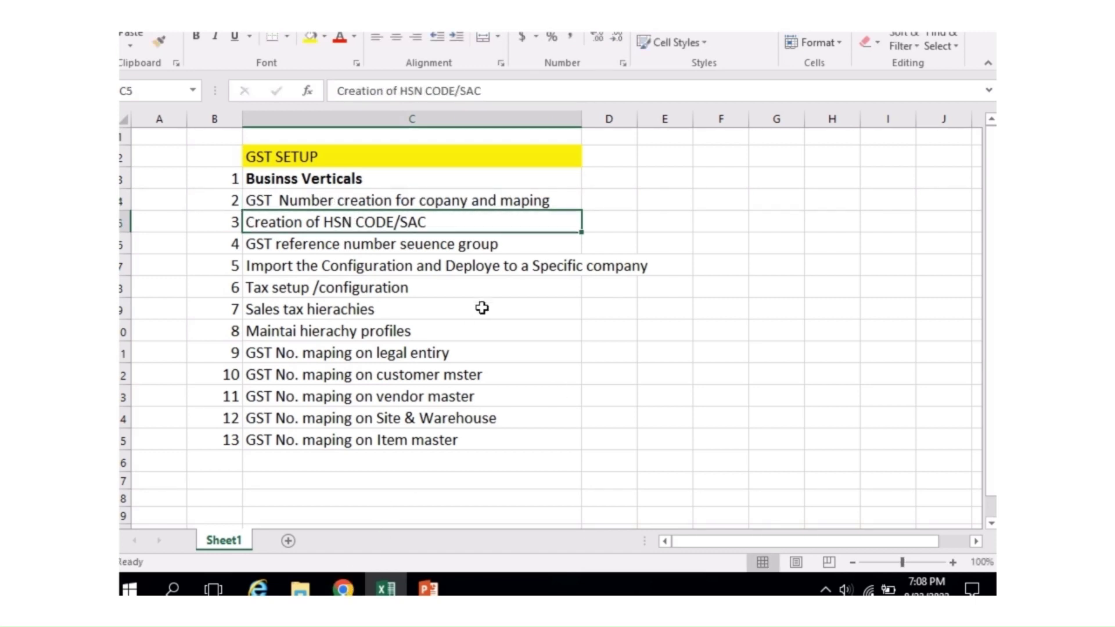
{"action": "left_click", "coordinate": [435, 201]}
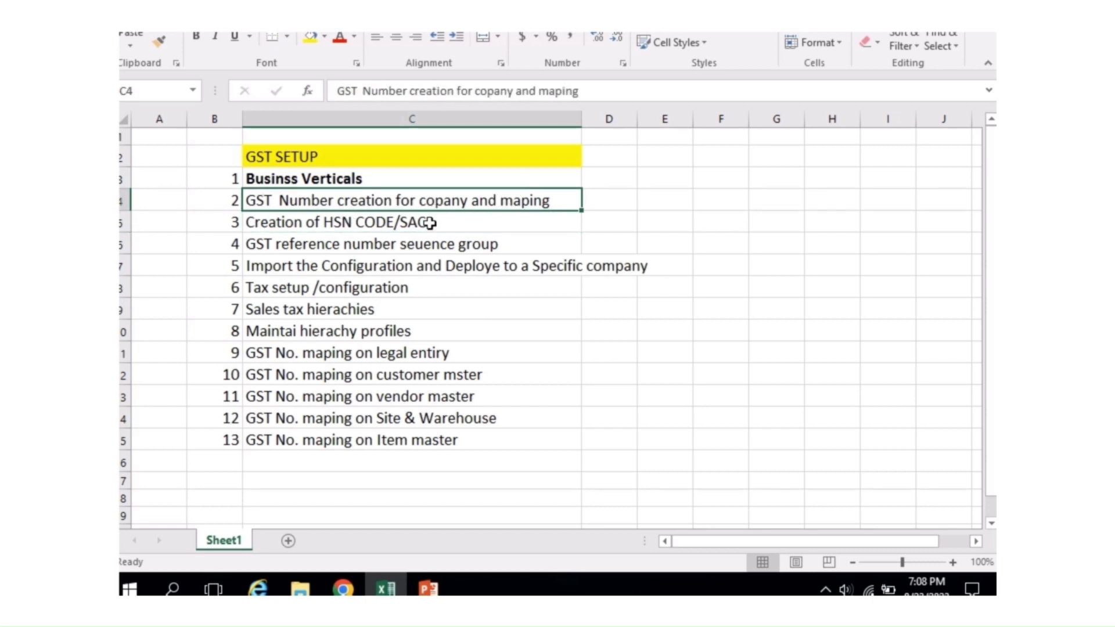
{"action": "left_click", "coordinate": [344, 590]}
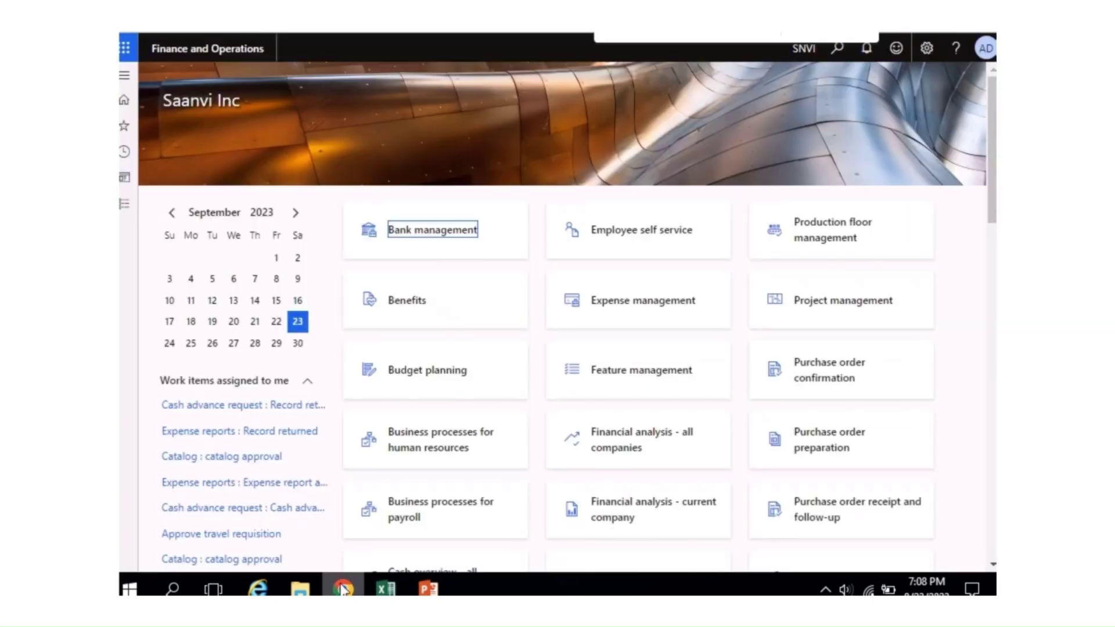
Step: Open Tax > Setup > Sales tax > Enterprise tax registration numbers from the modules list
{"action": "left_click", "coordinate": [125, 206]}
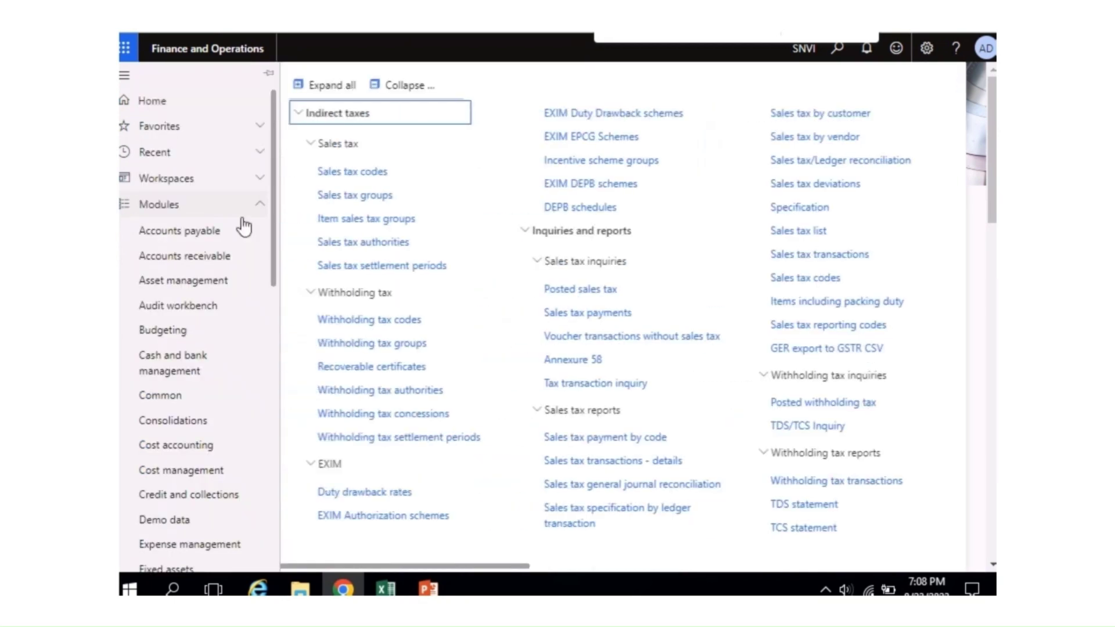
{"action": "left_click_drag", "start_coordinate": [276, 258], "coordinate": [266, 509]}
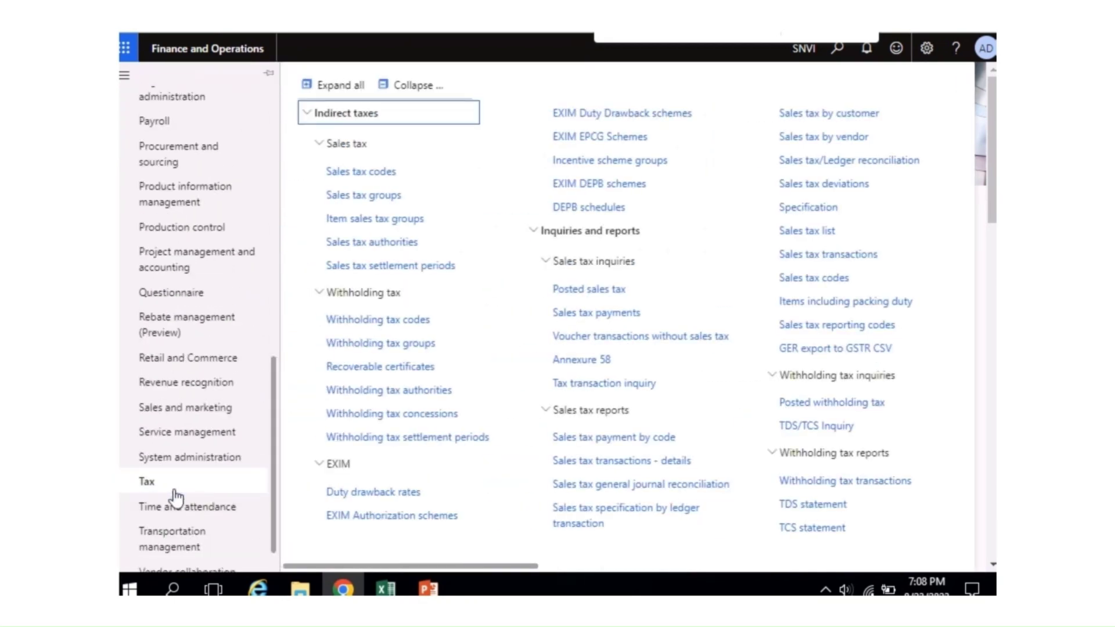
{"action": "left_click_drag", "start_coordinate": [456, 567], "coordinate": [748, 563]}
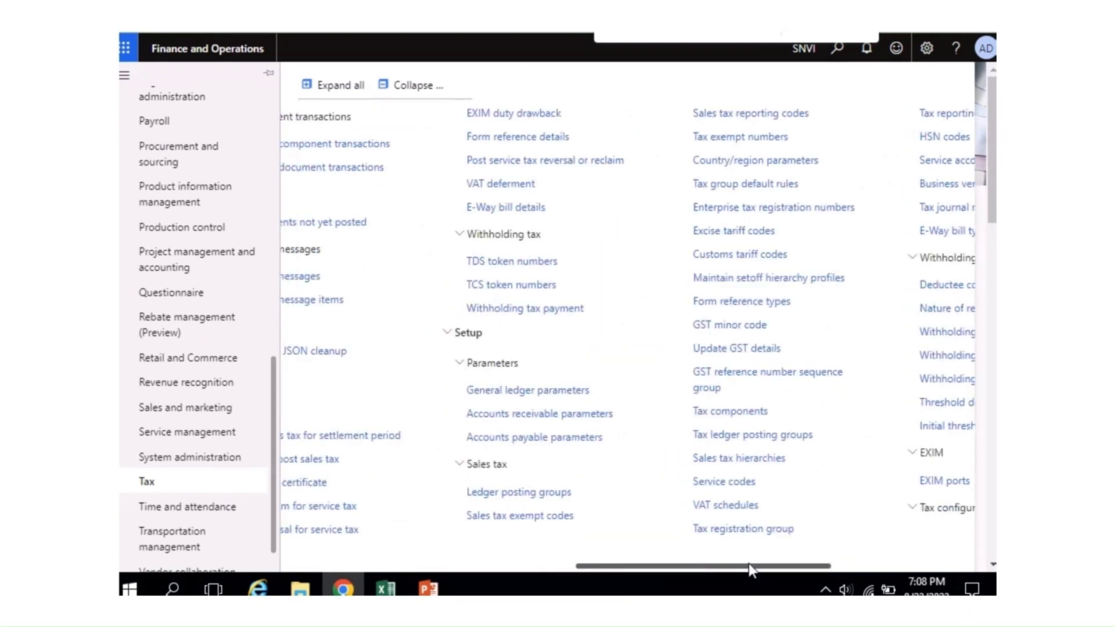
{"action": "left_click_drag", "start_coordinate": [748, 565], "coordinate": [447, 566]}
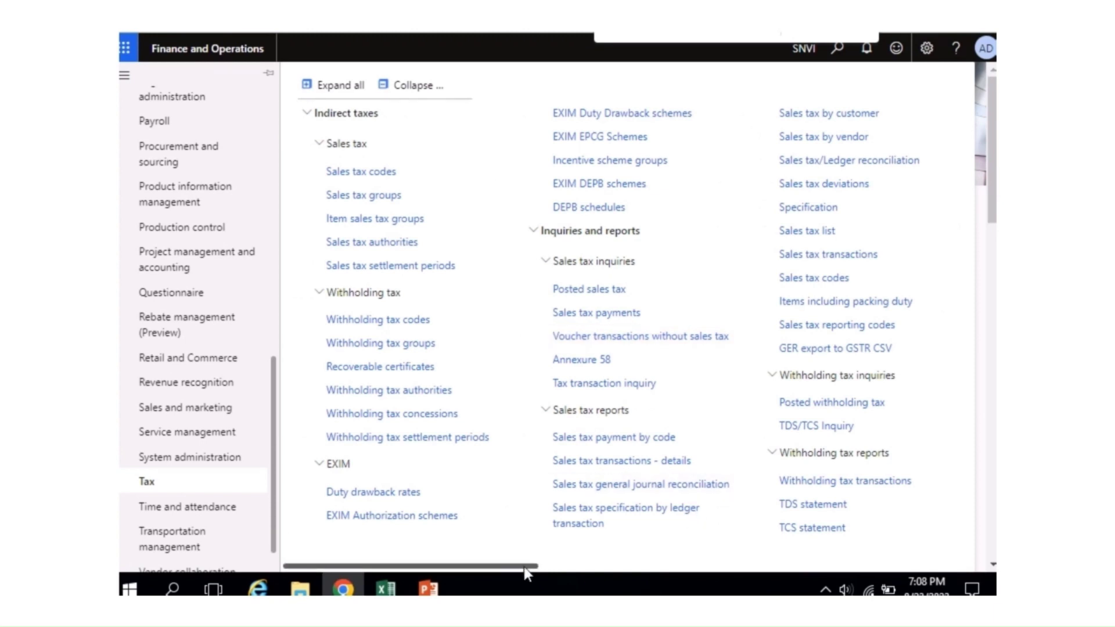
{"action": "left_click_drag", "start_coordinate": [524, 567], "coordinate": [799, 575]}
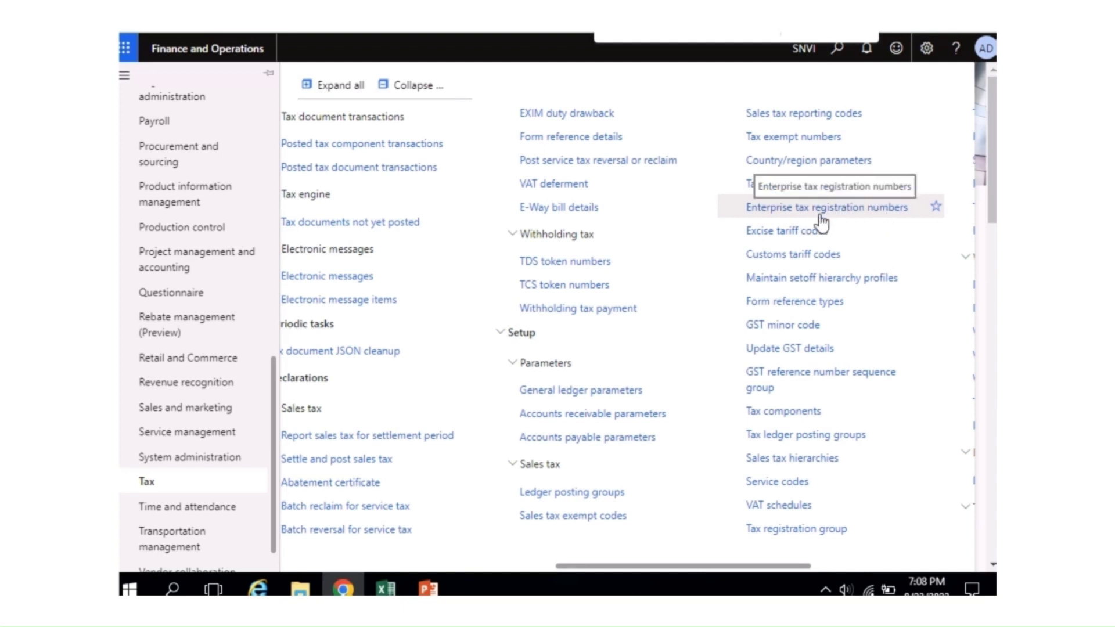
{"action": "left_click", "coordinate": [802, 214]}
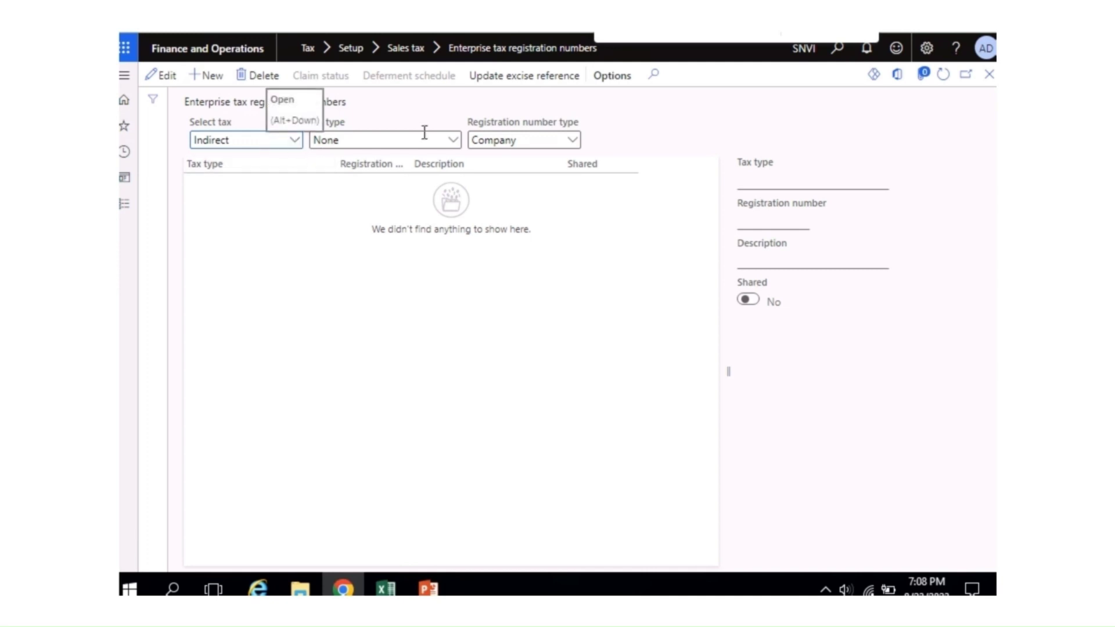
Step: Filter to tax type GST with registration number type Company and start a new record
{"action": "left_click", "coordinate": [456, 142]}
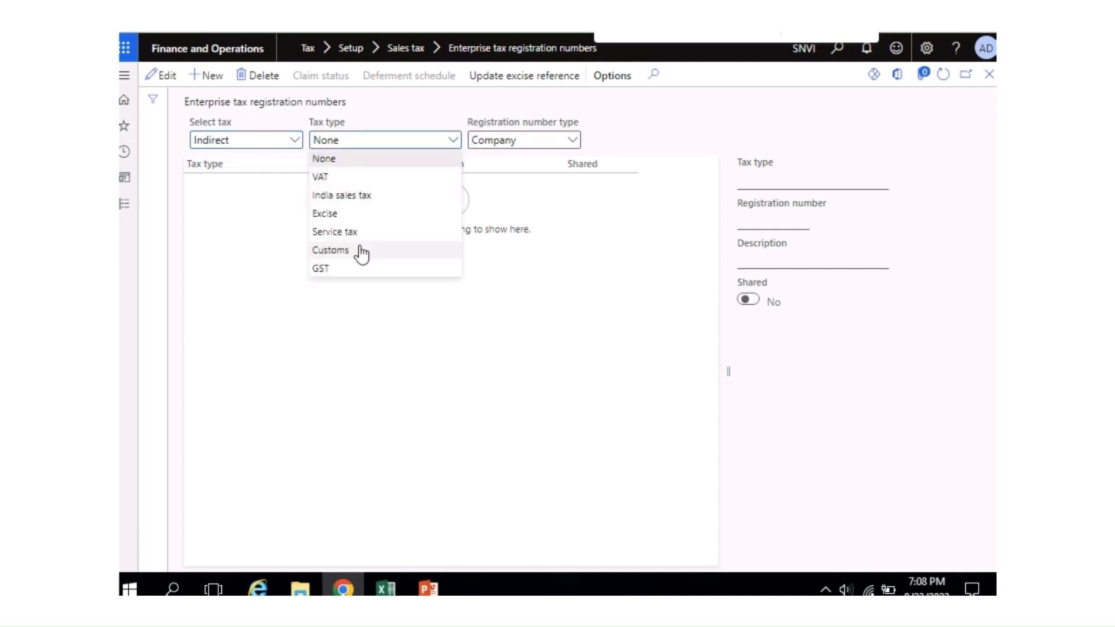
{"action": "left_click", "coordinate": [365, 269]}
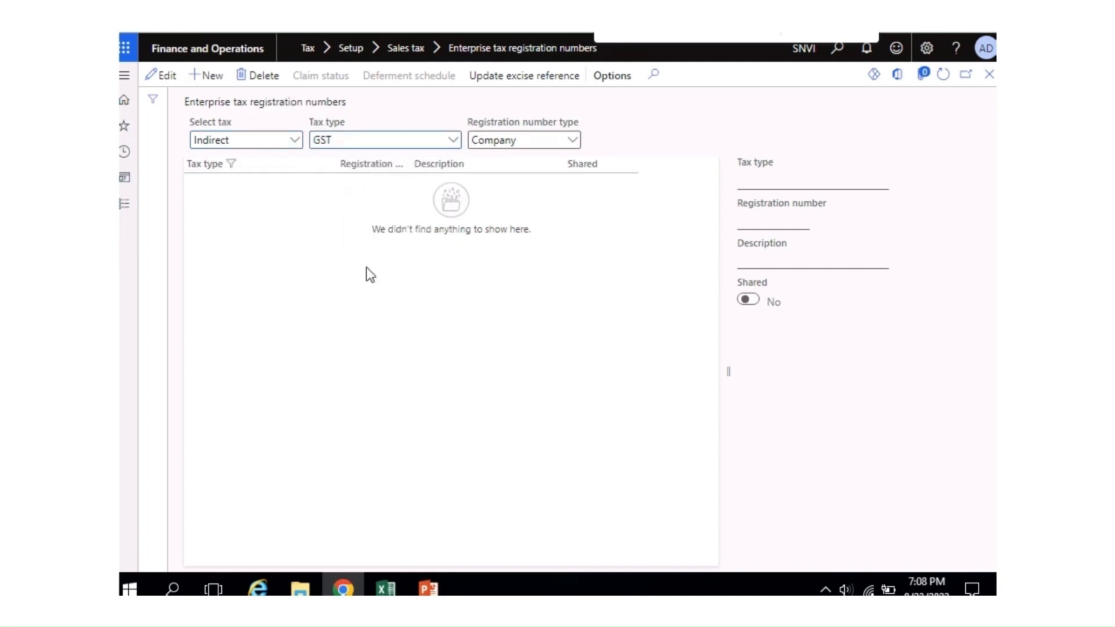
{"action": "left_click", "coordinate": [574, 143]}
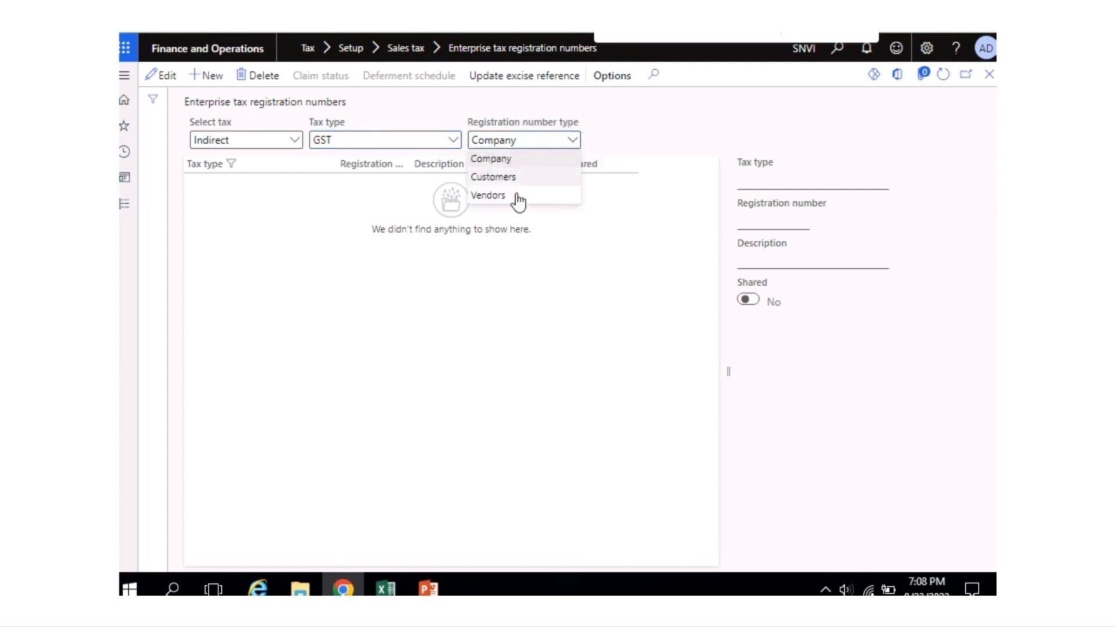
{"action": "left_click", "coordinate": [504, 162]}
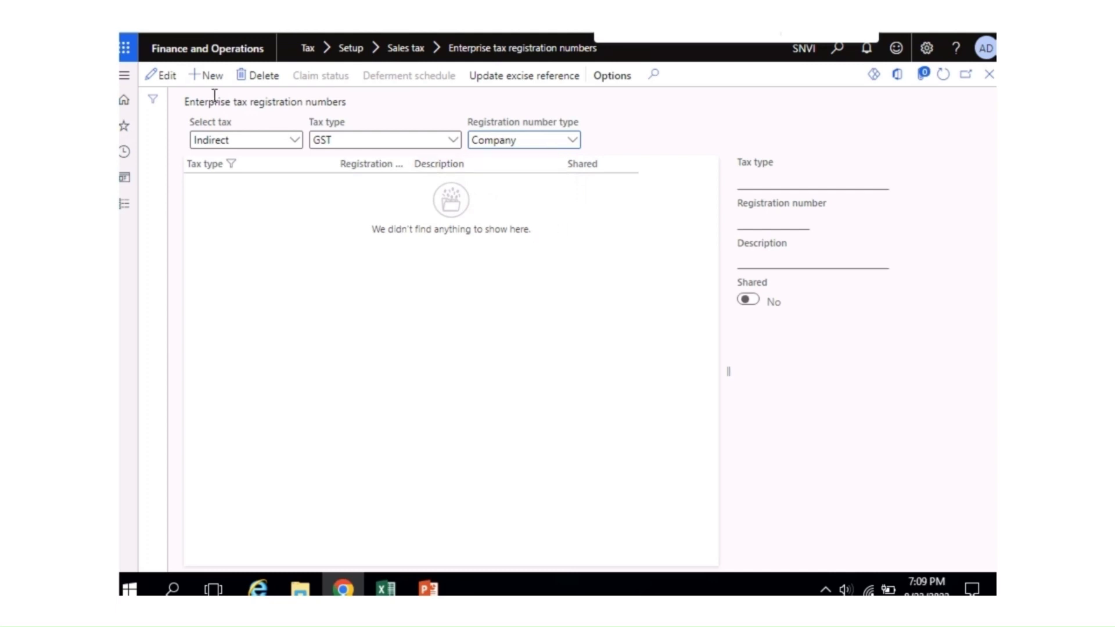
{"action": "left_click", "coordinate": [210, 75]}
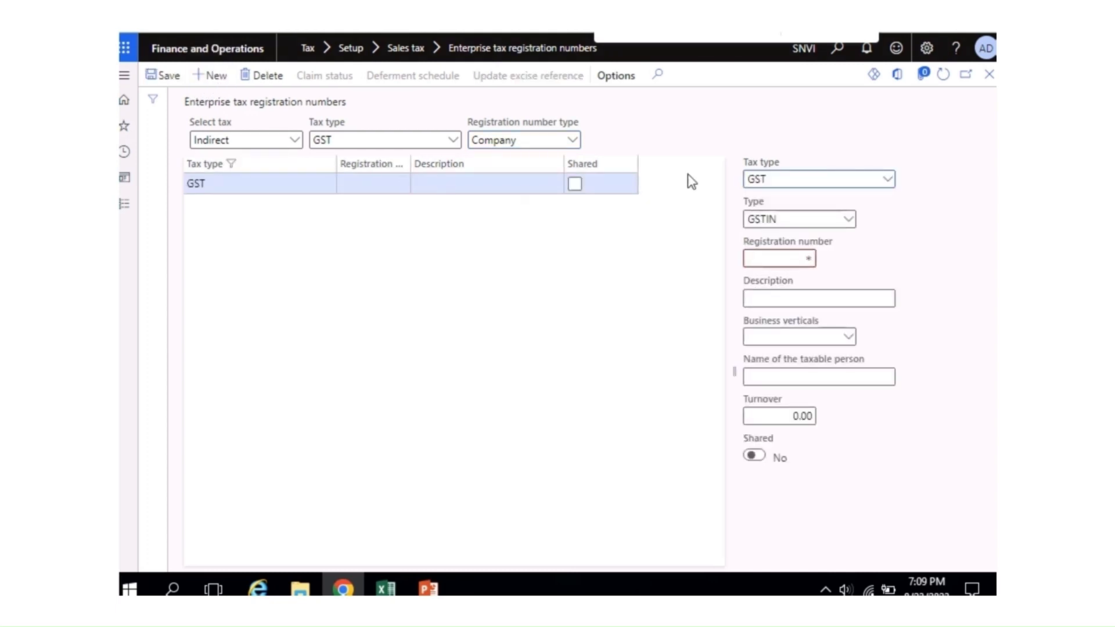
Step: Enter the company's GSTIN as the registration number
{"action": "left_click", "coordinate": [789, 261]}
{"action": "key", "text": "Home"}
{"action": "key", "text": "End"}
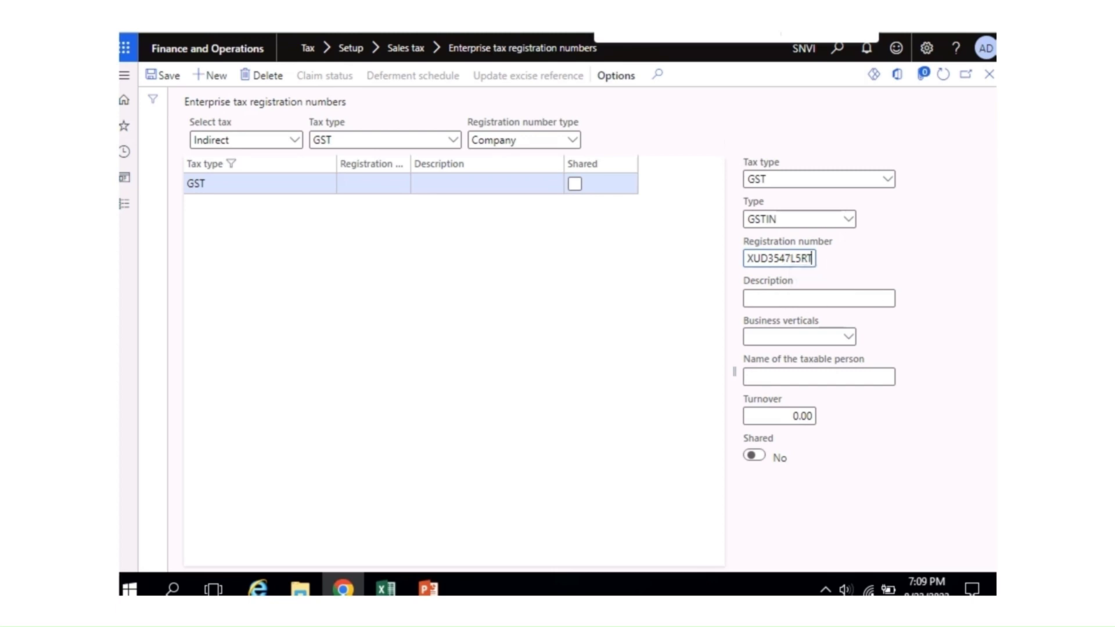
{"action": "double_click", "coordinate": [786, 258]}
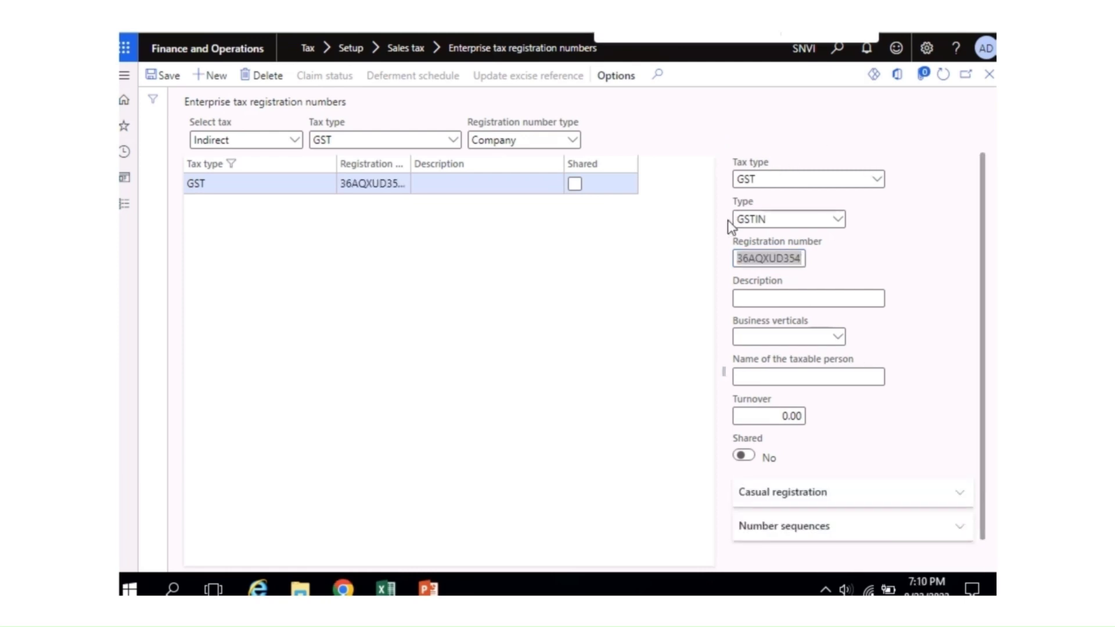
Step: Enter 'Saanvi Inc' as the registration's description
{"action": "left_click", "coordinate": [778, 300]}
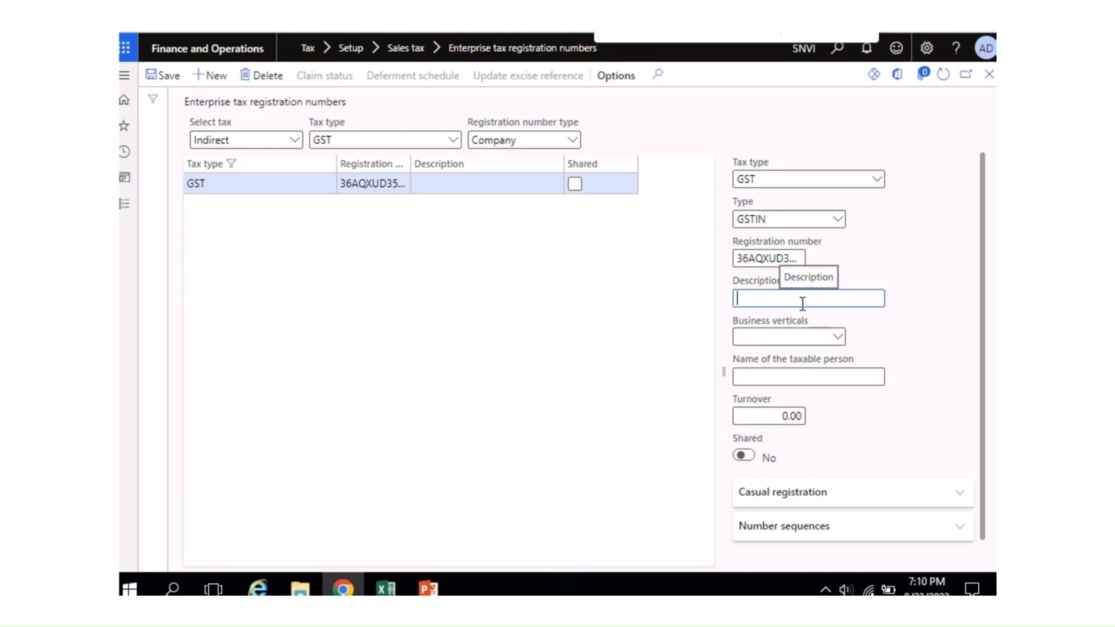
{"action": "type", "text": "anvi Inc H"}
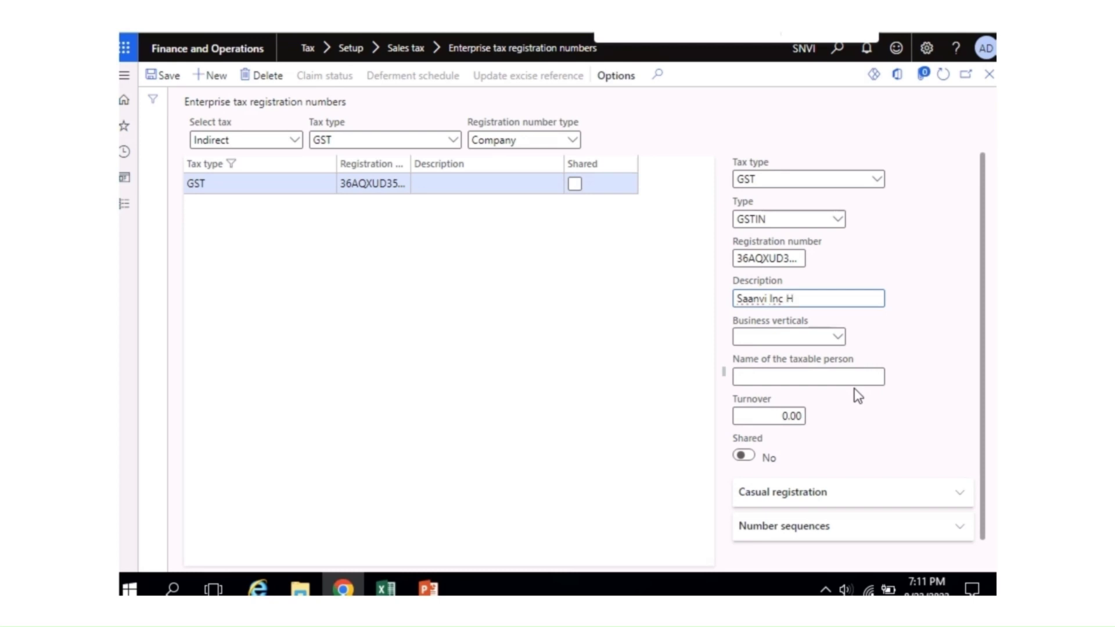
{"action": "type", "text": "o"}
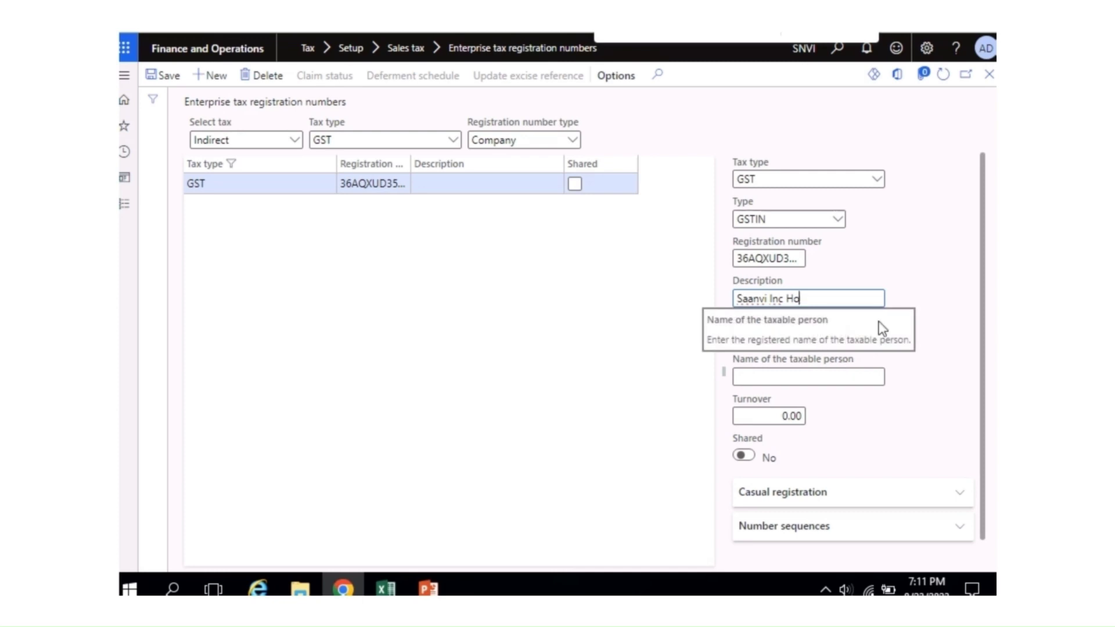
{"action": "key", "text": "BackSpace"}
{"action": "key", "text": "BackSpace"}
{"action": "key", "text": "BackSpace"}
{"action": "left_click", "coordinate": [840, 338]}
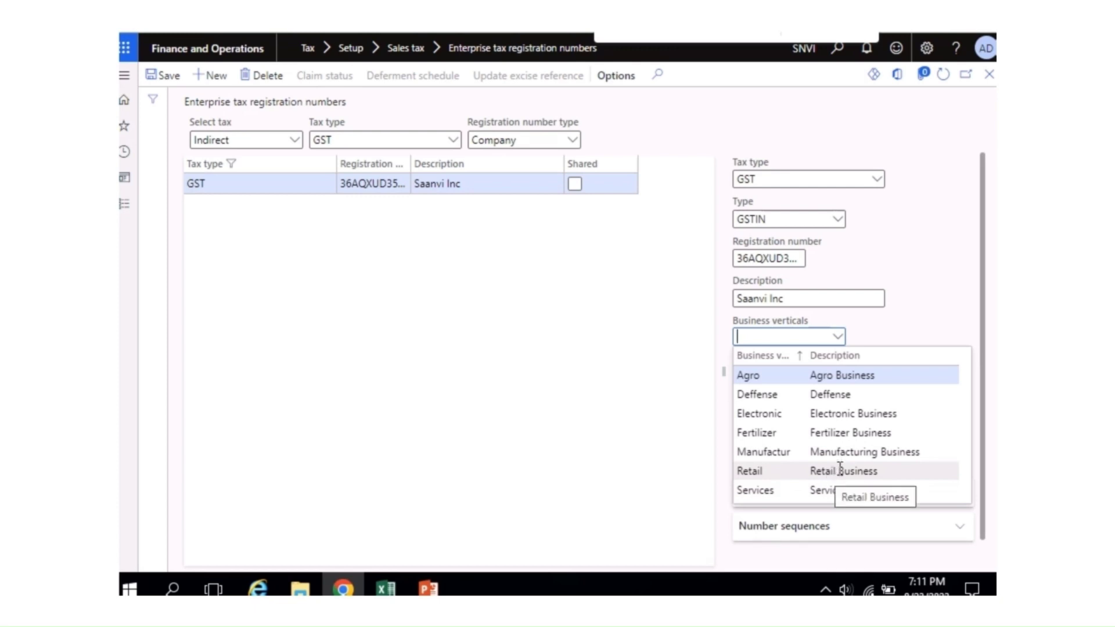
Step: Set business vertical to Retail, Shared to Yes, and save the GST registration
{"action": "left_click", "coordinate": [840, 471]}
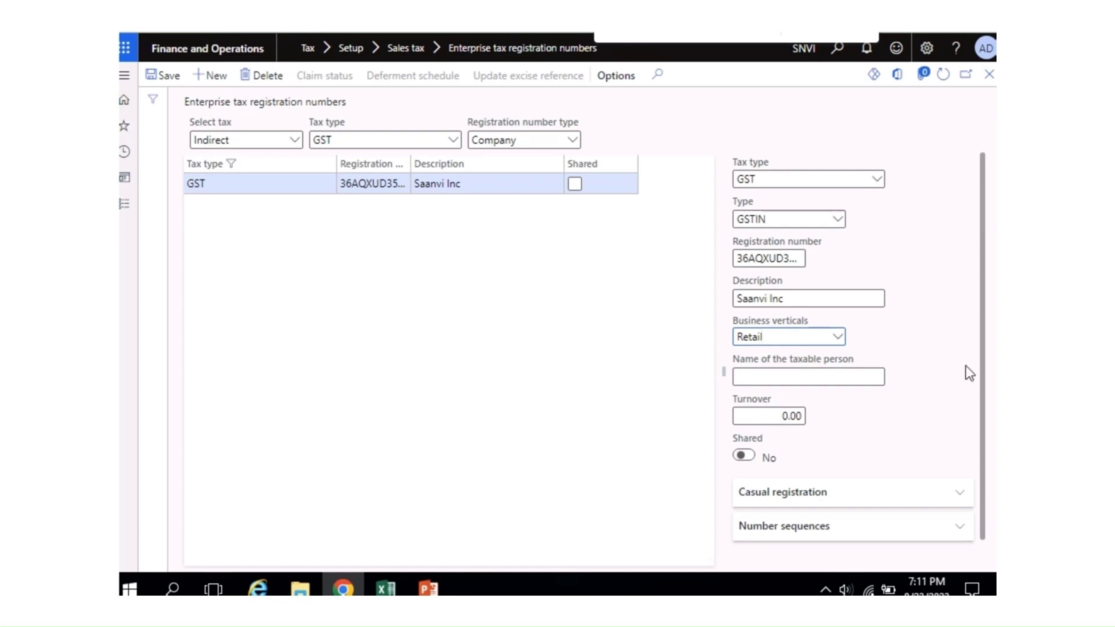
{"action": "left_click_drag", "start_coordinate": [983, 381], "coordinate": [985, 403]}
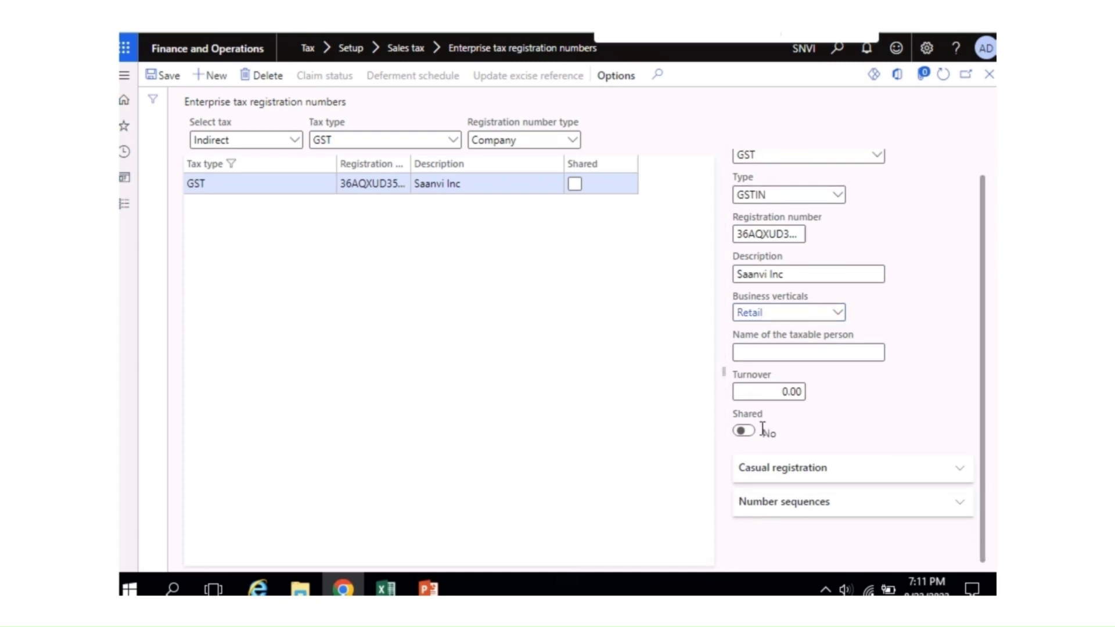
{"action": "left_click", "coordinate": [745, 432]}
{"action": "left_click_drag", "start_coordinate": [986, 444], "coordinate": [984, 419]}
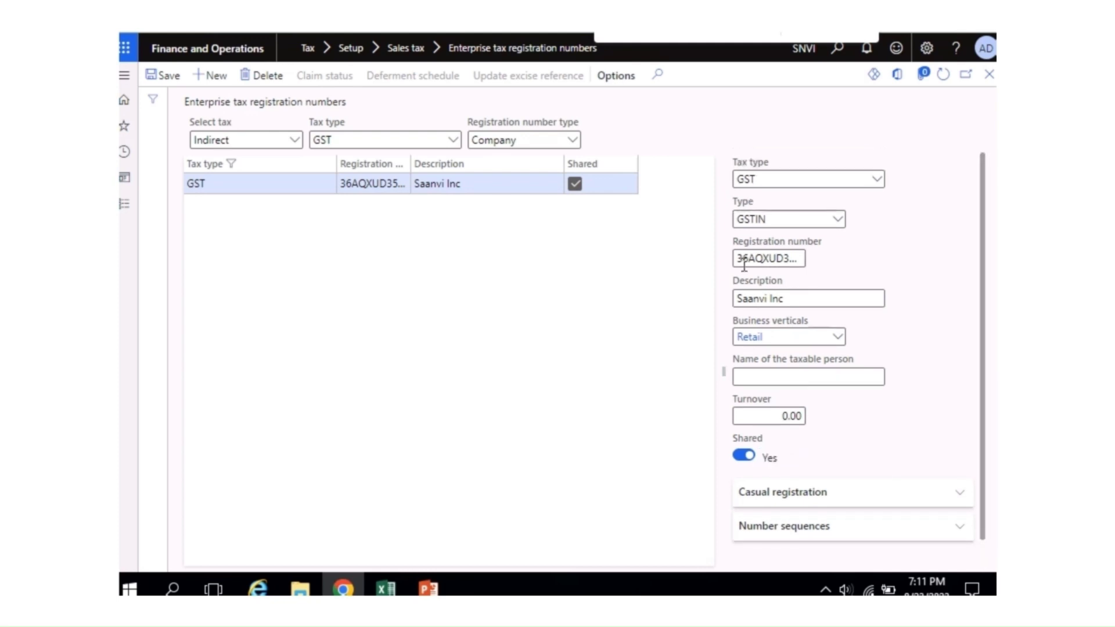
{"action": "left_click", "coordinate": [168, 78]}
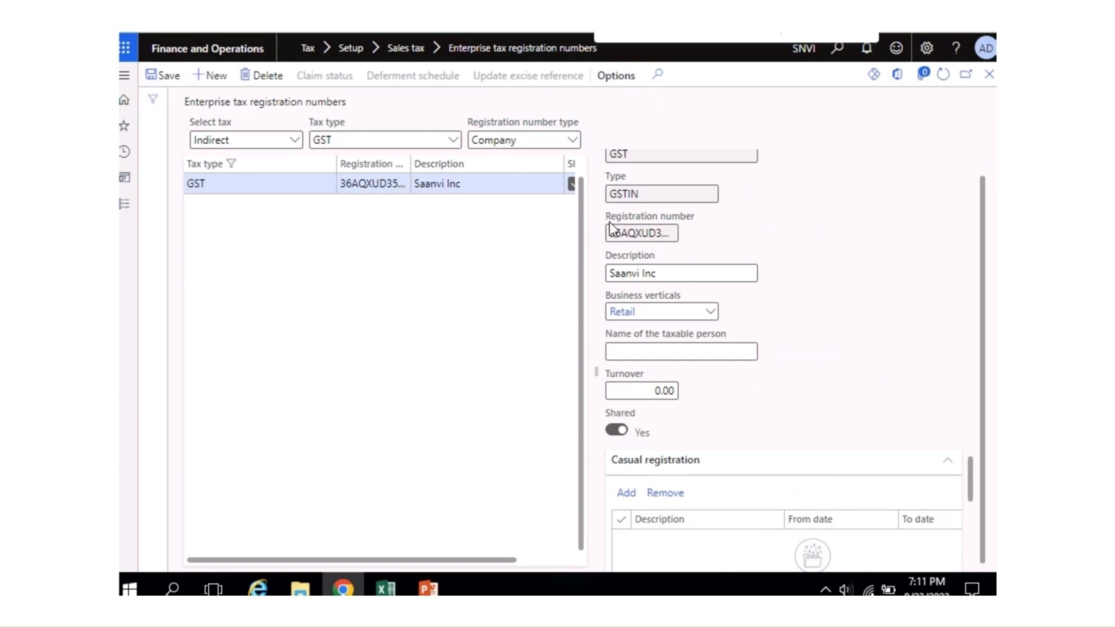
{"action": "scroll", "coordinate": [986, 317], "scroll_direction": "up", "scroll_amount": 1}
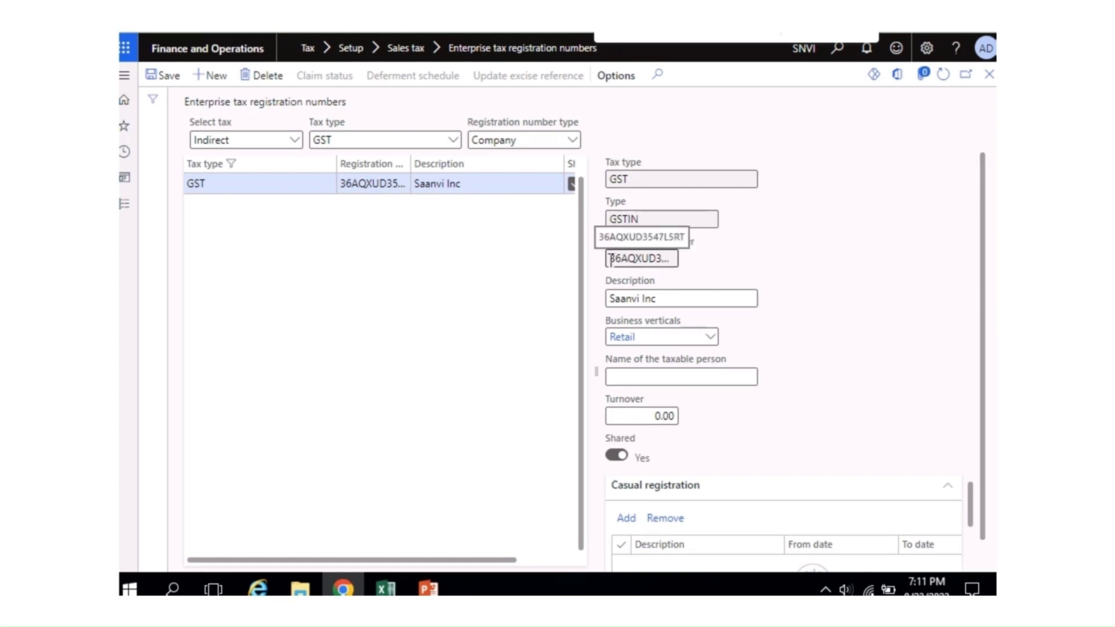
{"action": "left_click_drag", "start_coordinate": [608, 259], "coordinate": [710, 263]}
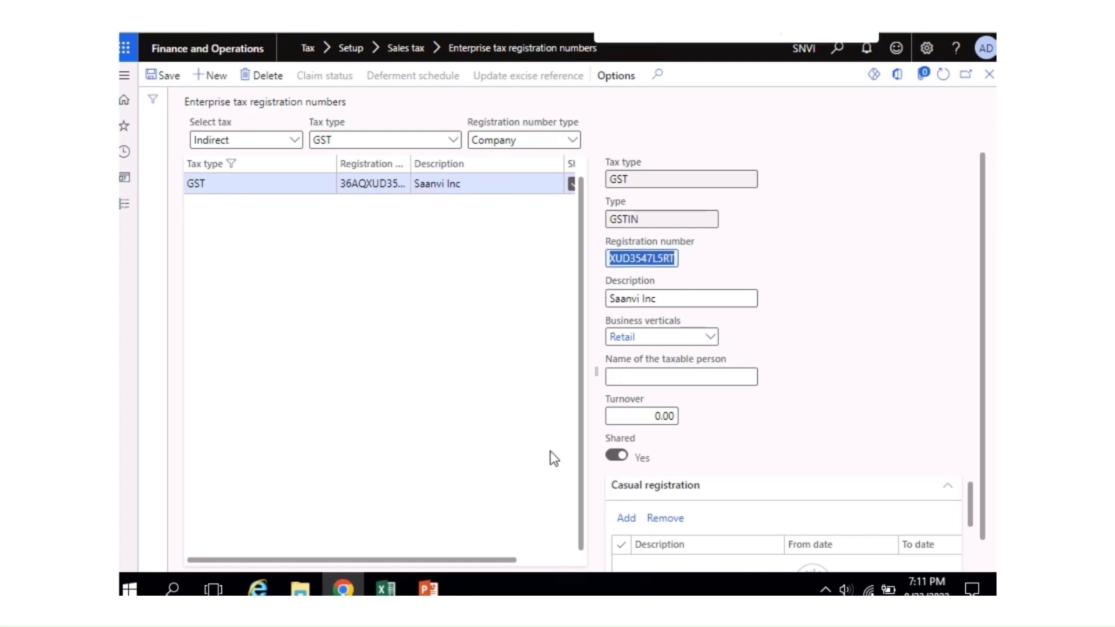
{"action": "left_click", "coordinate": [386, 588]}
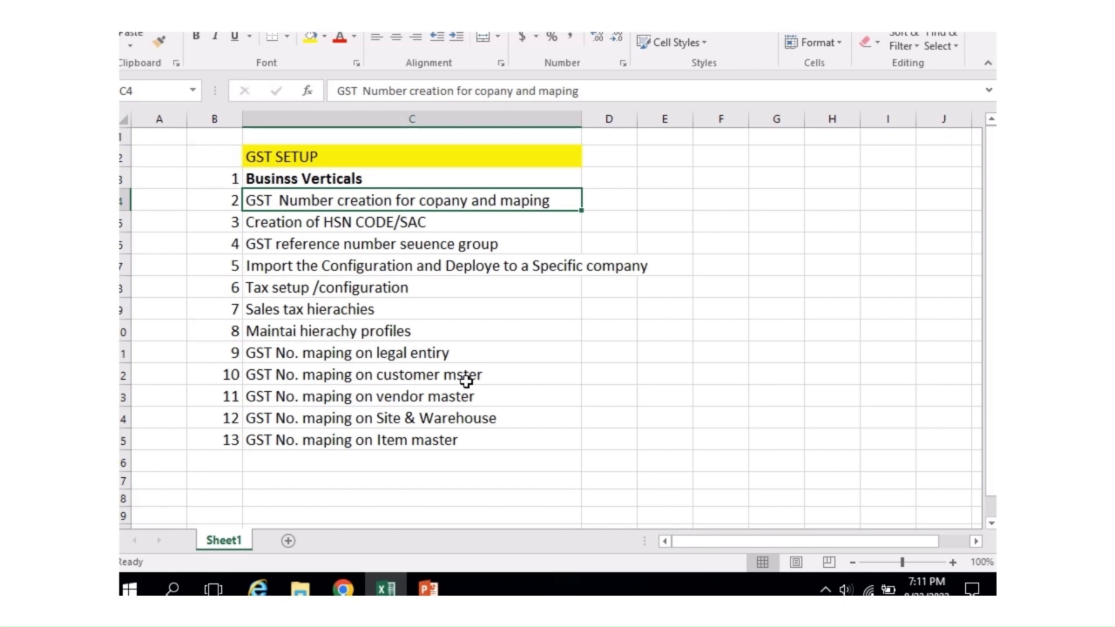
Step: Open Organization administration > Legal entities to view the Saanvi Inc (SNVI) company
{"action": "key", "text": "alt+Tab"}
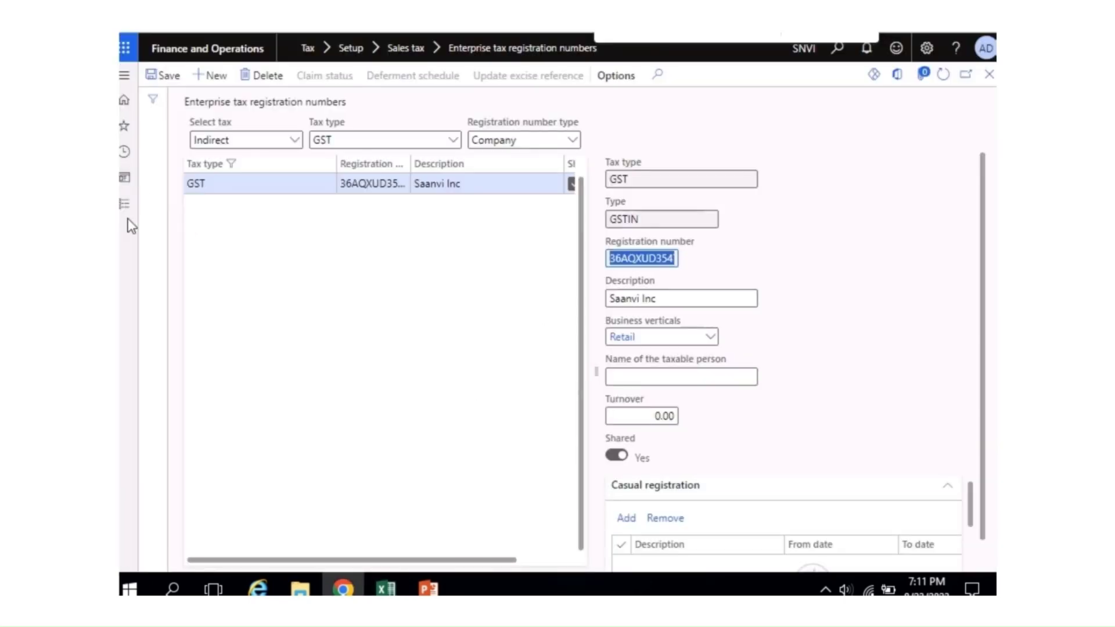
{"action": "left_click", "coordinate": [124, 204]}
{"action": "scroll", "coordinate": [261, 291], "scroll_direction": "down", "scroll_amount": 3}
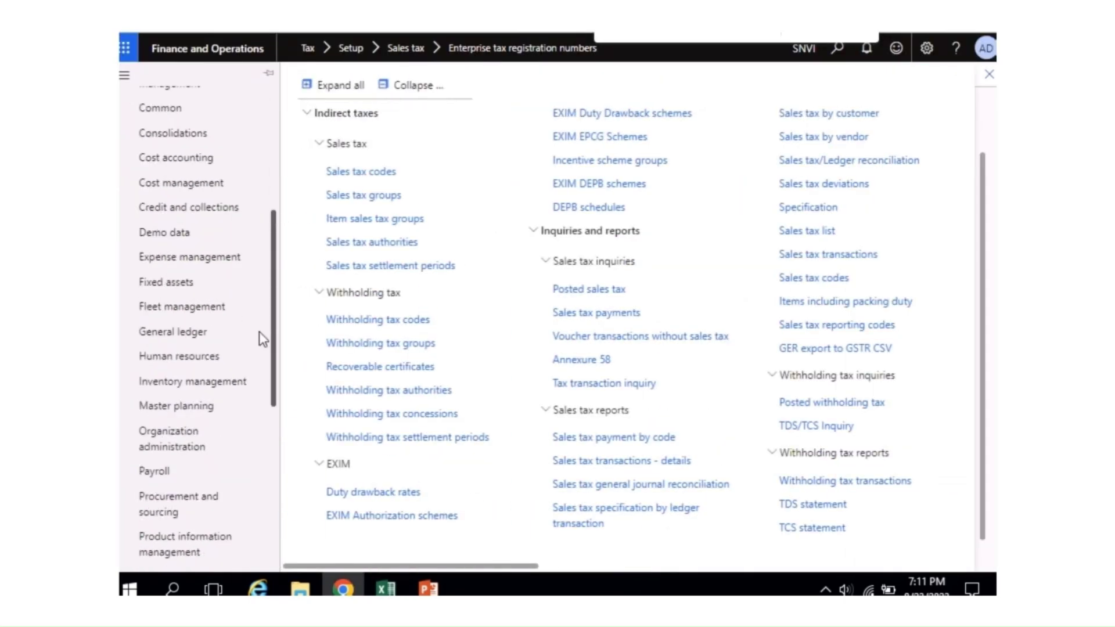
{"action": "scroll", "coordinate": [259, 332], "scroll_direction": "down", "scroll_amount": 2}
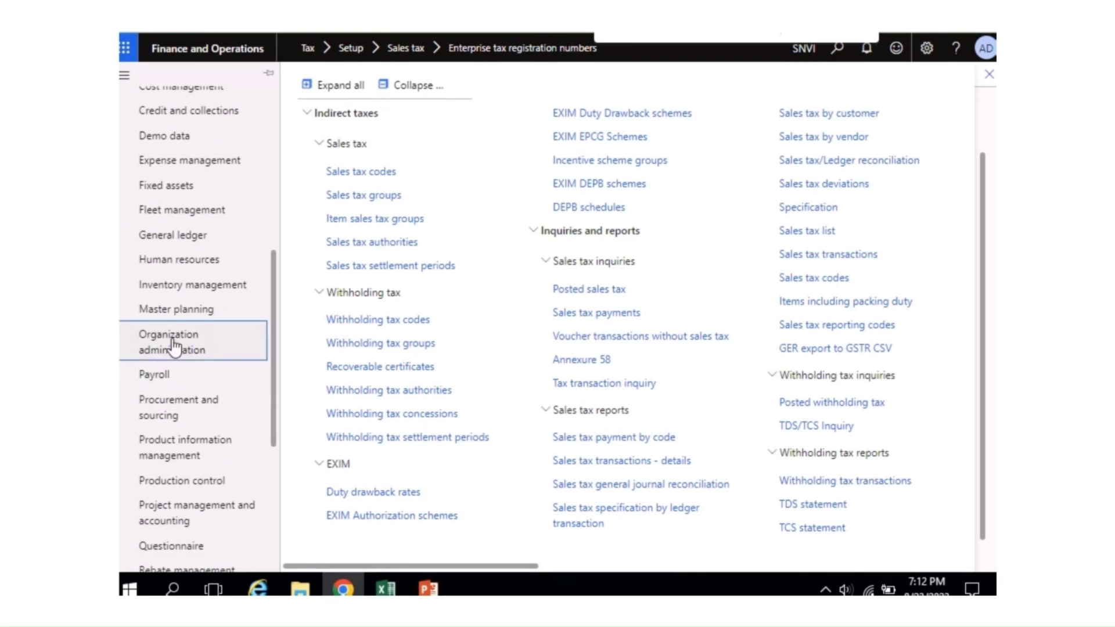
{"action": "left_click", "coordinate": [173, 346]}
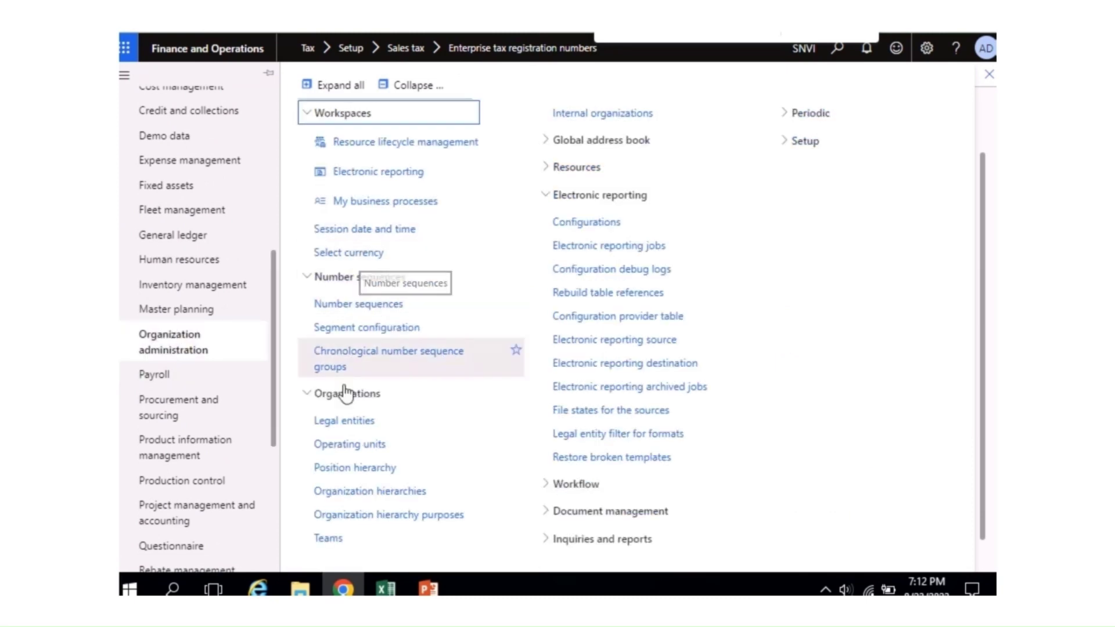
{"action": "left_click", "coordinate": [355, 424]}
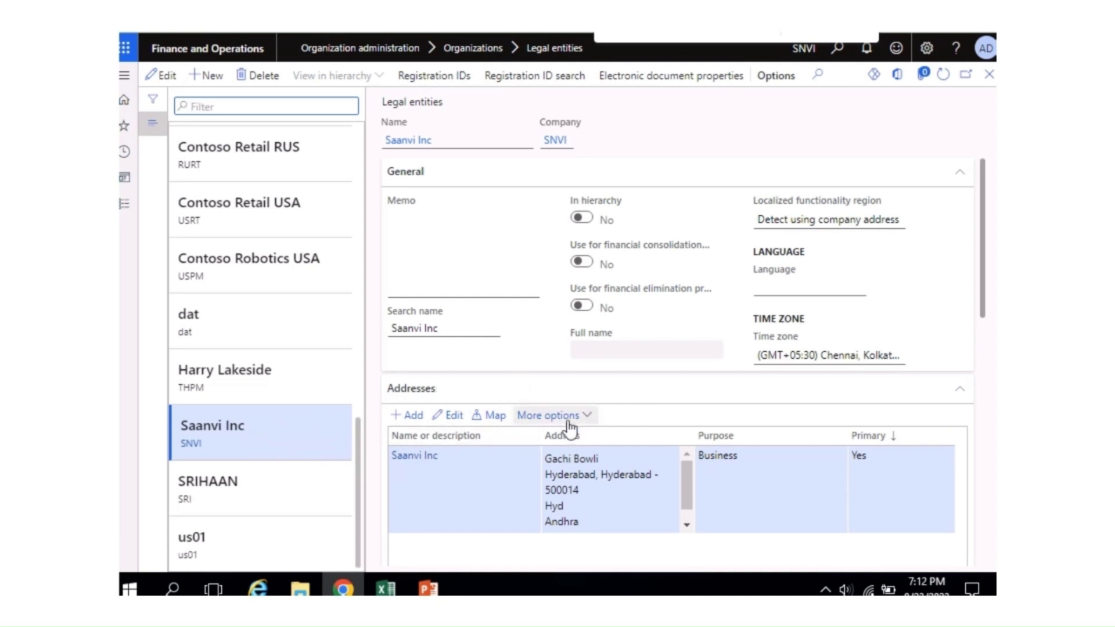
Step: Open Advanced management for Saanvi Inc's Hyderabad business address and scroll to Tax information
{"action": "left_click", "coordinate": [587, 418]}
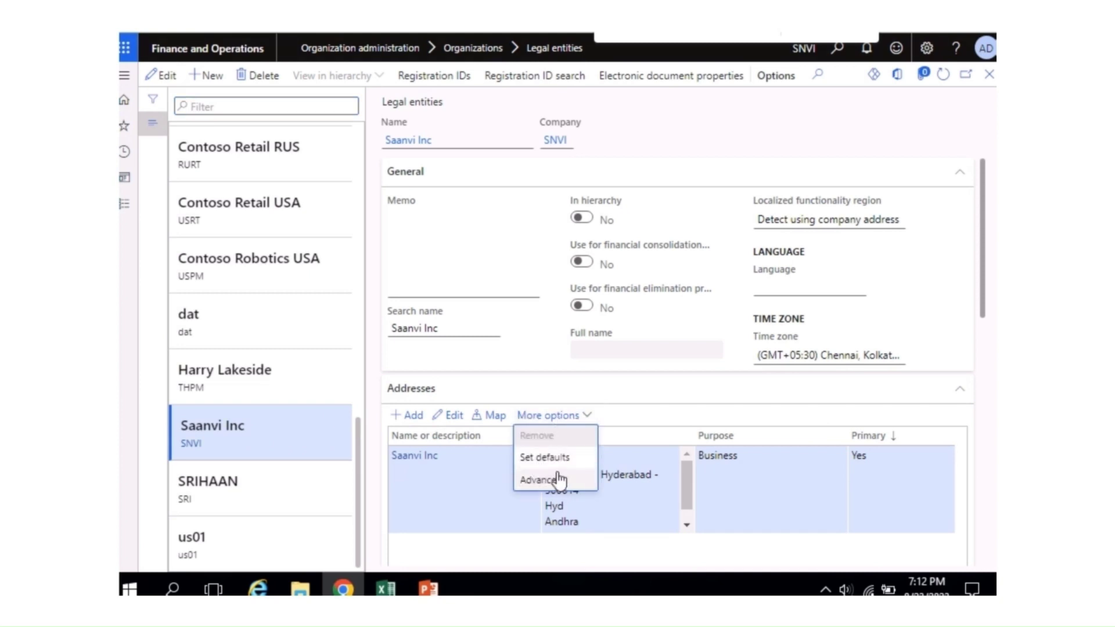
{"action": "left_click", "coordinate": [542, 485]}
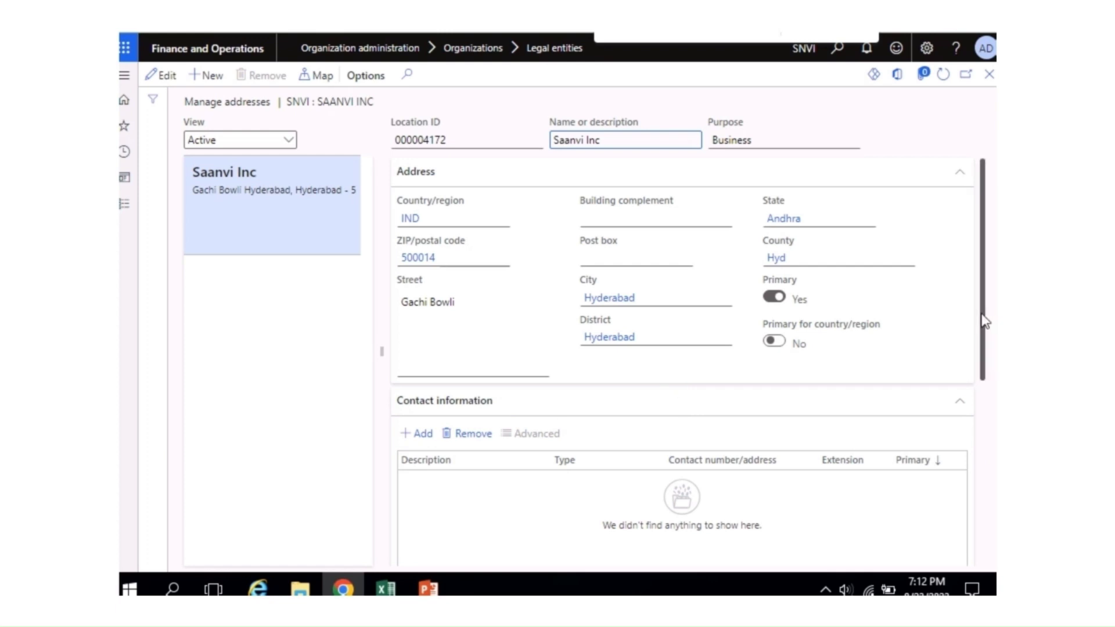
{"action": "left_click_drag", "start_coordinate": [983, 319], "coordinate": [981, 473]}
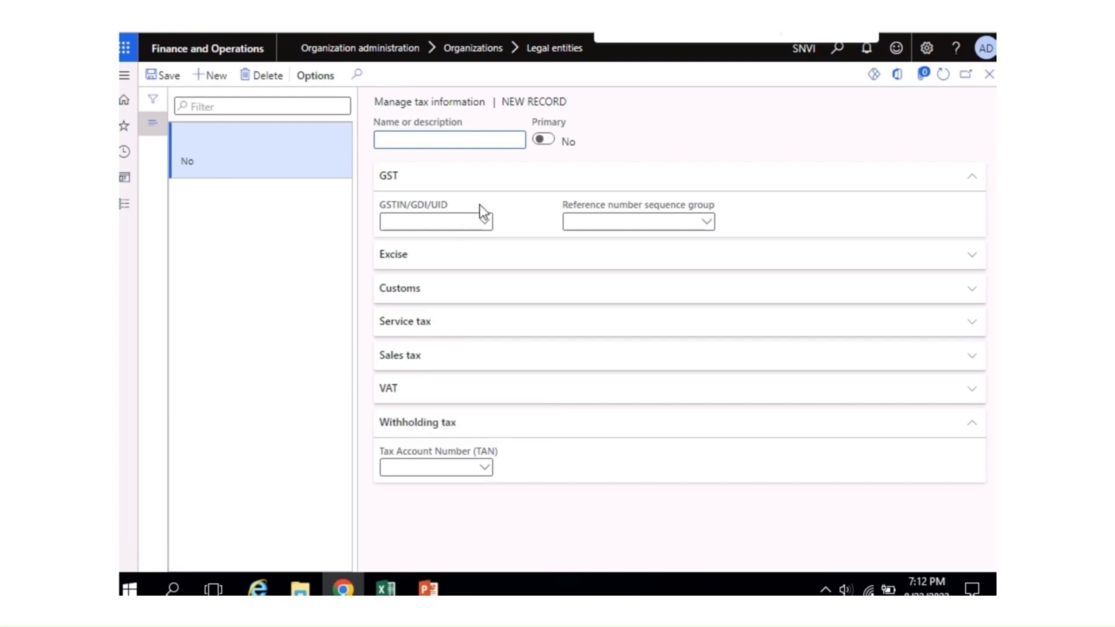
Step: Add primary tax information record 'Saanvi INC' and select its GSTIN registration number
{"action": "type", "text": "caanvi I"}
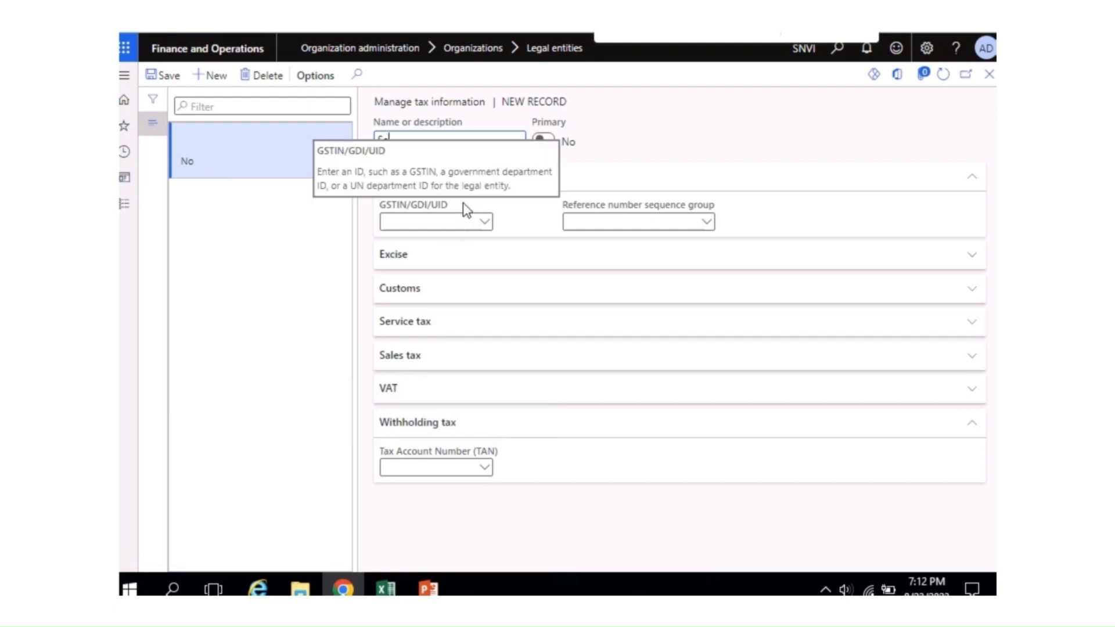
{"action": "type", "text": "Nc"}
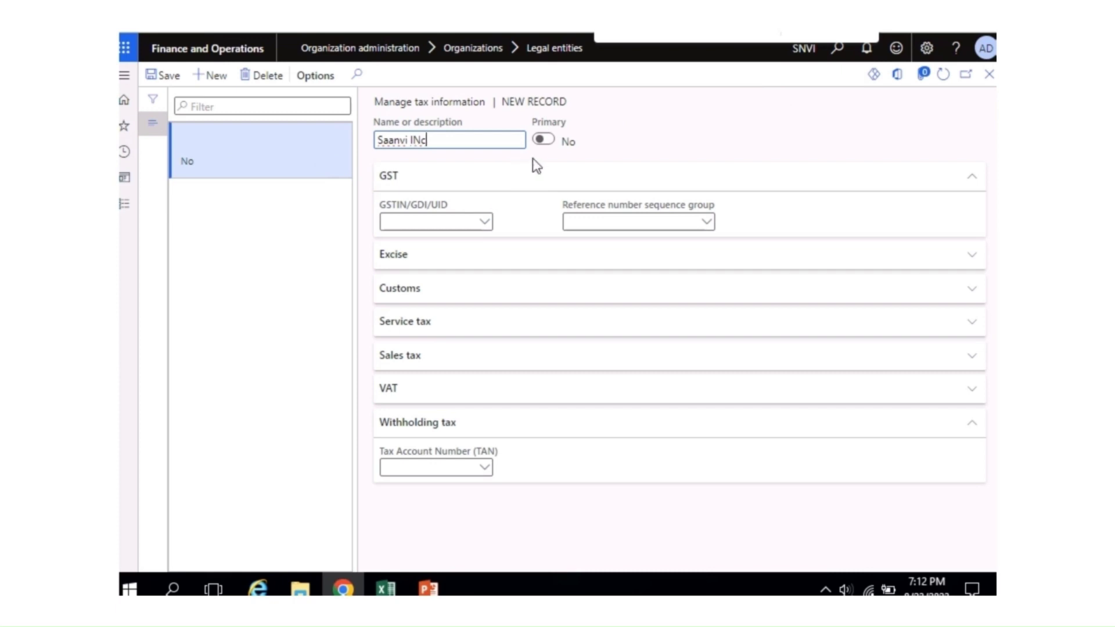
{"action": "key", "text": "BackSpace"}
{"action": "key", "text": "BackSpace"}
{"action": "type", "text": "NC"}
{"action": "left_click", "coordinate": [542, 140]}
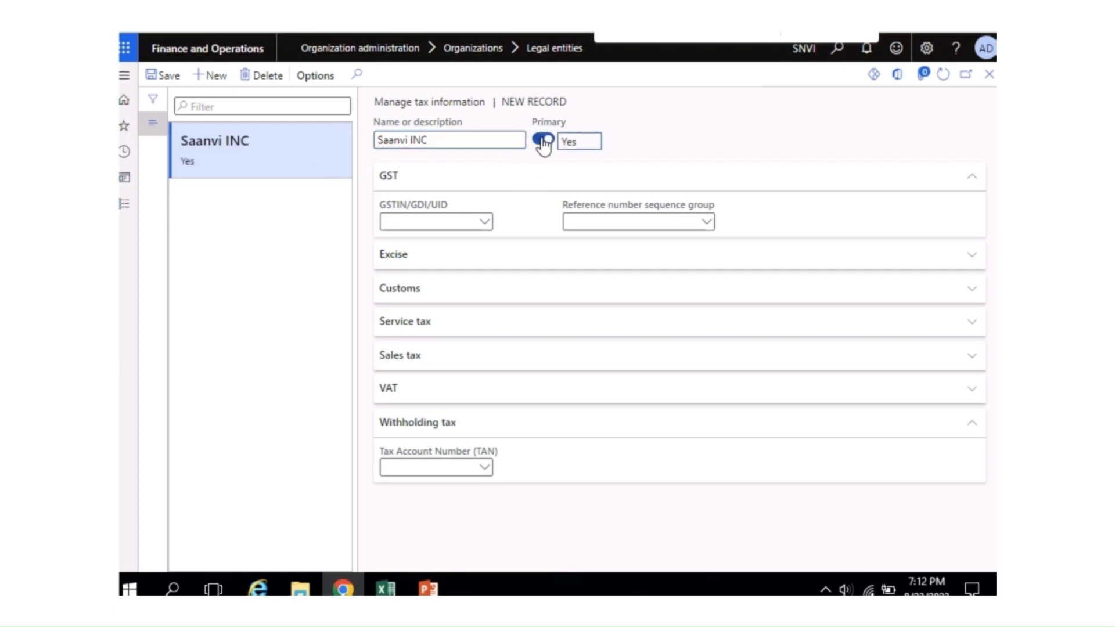
{"action": "left_click", "coordinate": [484, 223]}
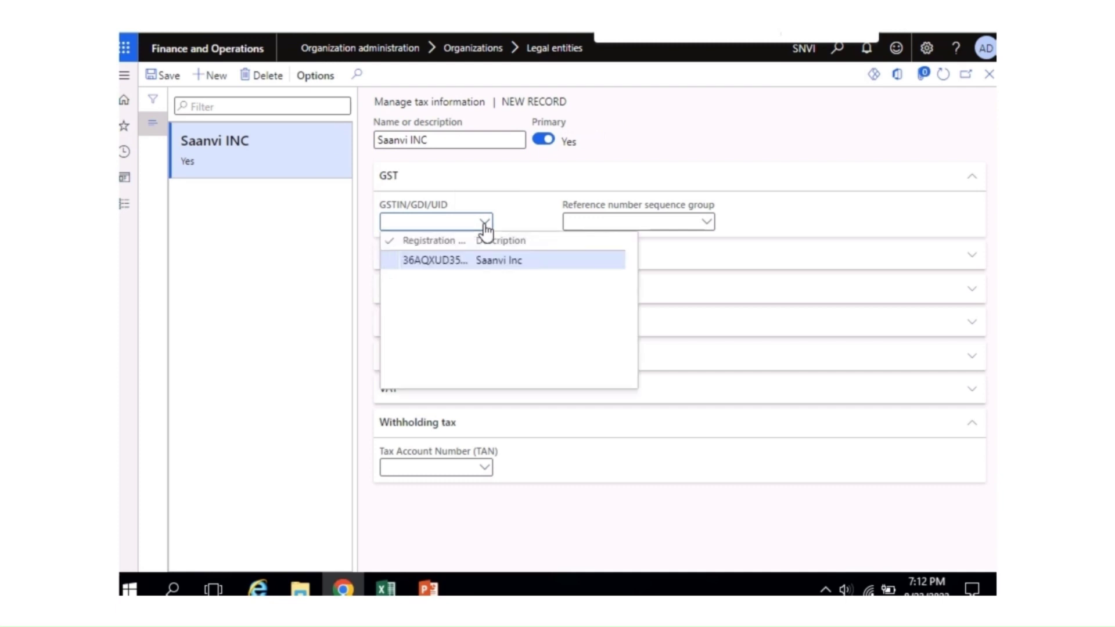
{"action": "left_click", "coordinate": [460, 263]}
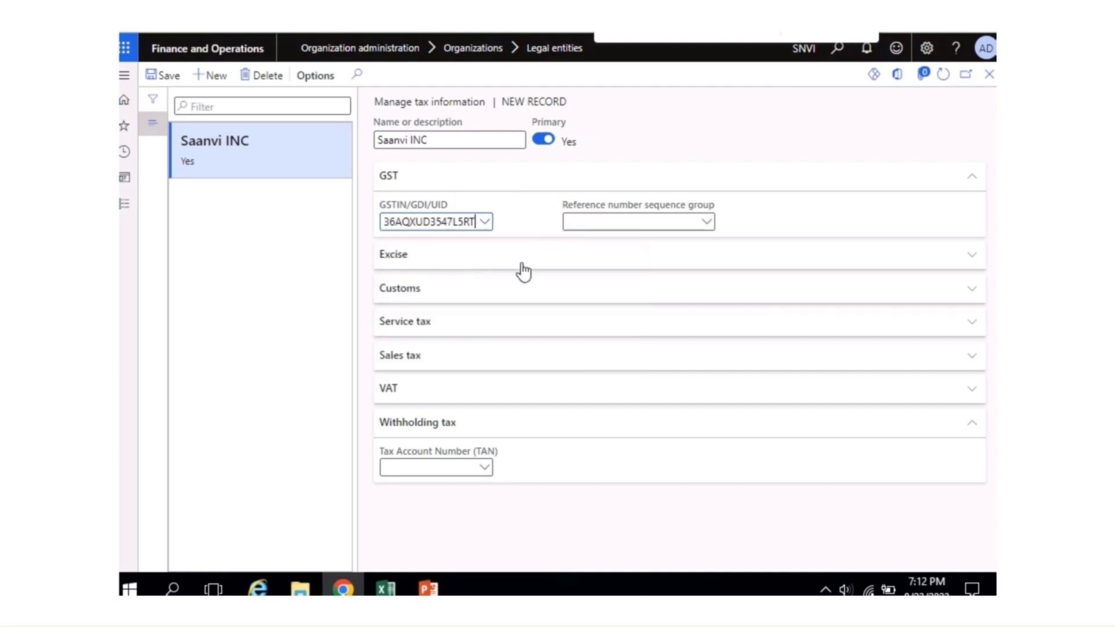
Step: Try entering a TAN value, then clear it so TAN stays empty
{"action": "left_click", "coordinate": [471, 467]}
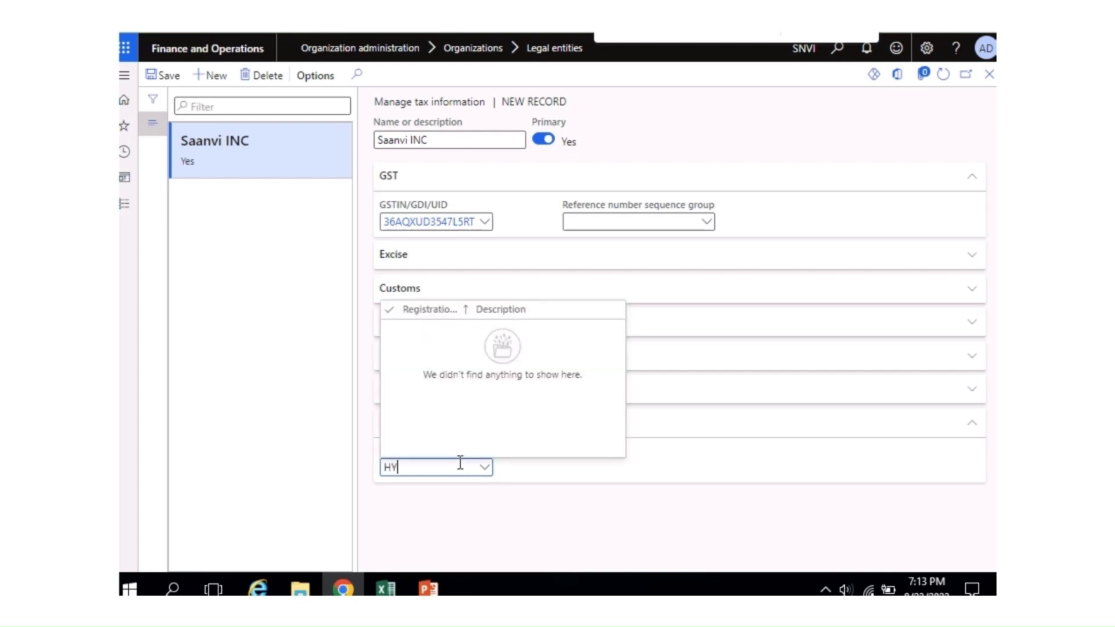
{"action": "left_click", "coordinate": [503, 517]}
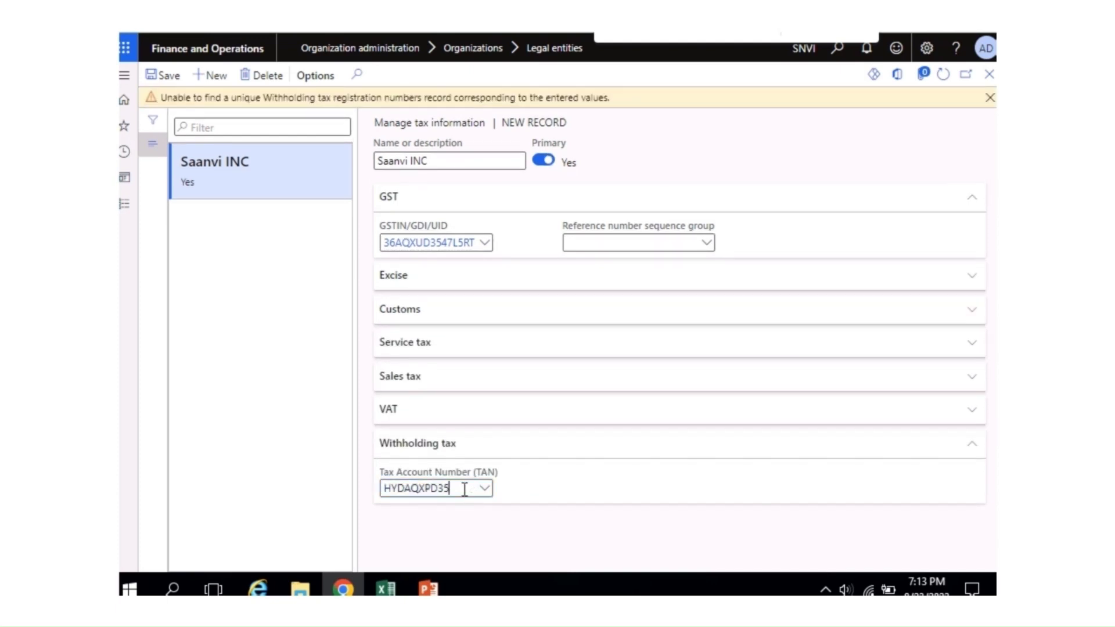
{"action": "mouse_move", "coordinate": [464, 490]}
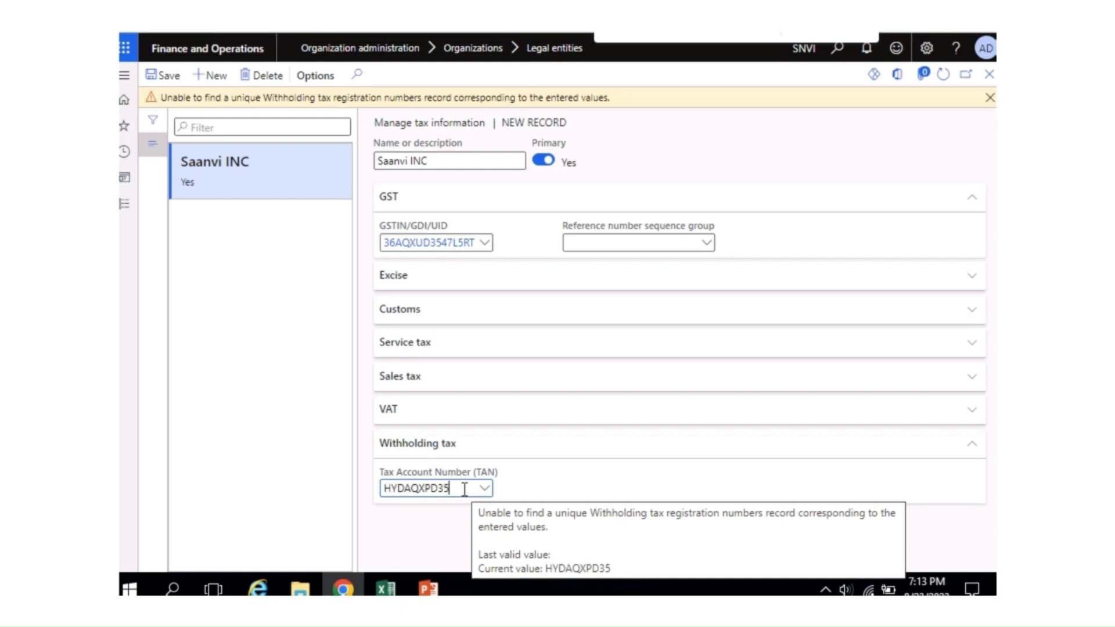
{"action": "key", "text": "BackSpace"}
{"action": "key", "text": "BackSpace"}
{"action": "key", "text": "BackSpace"}
{"action": "key", "text": "BackSpace"}
{"action": "key", "text": "BackSpace"}
{"action": "key", "text": "BackSpace"}
{"action": "key", "text": "BackSpace"}
{"action": "key", "text": "BackSpace"}
{"action": "key", "text": "BackSpace"}
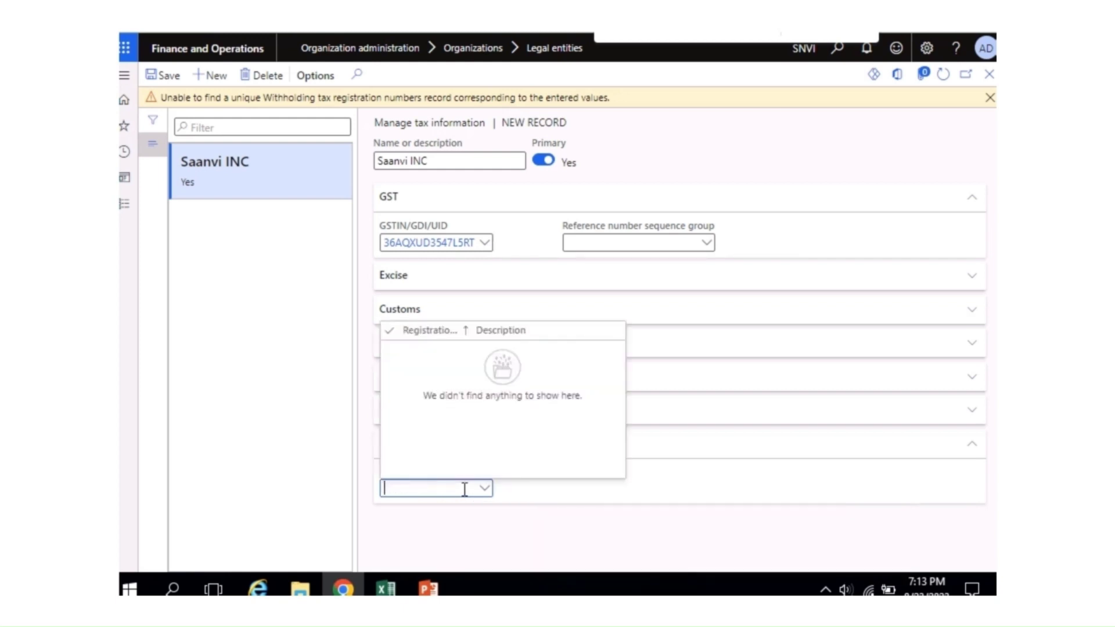
{"action": "left_click", "coordinate": [533, 544]}
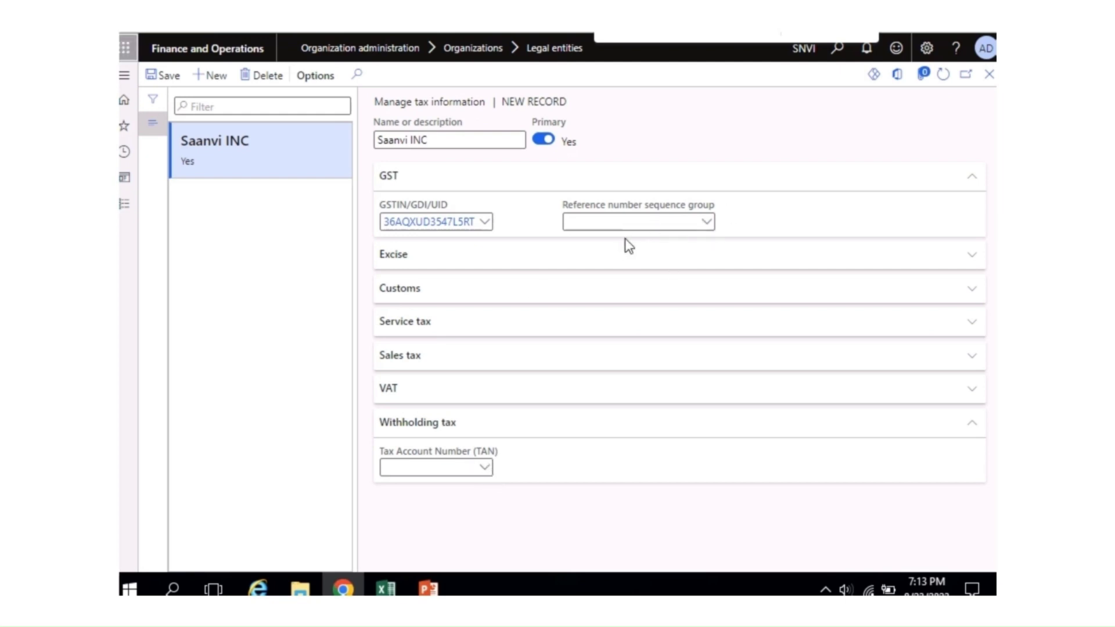
{"action": "key", "text": "alt+Tab"}
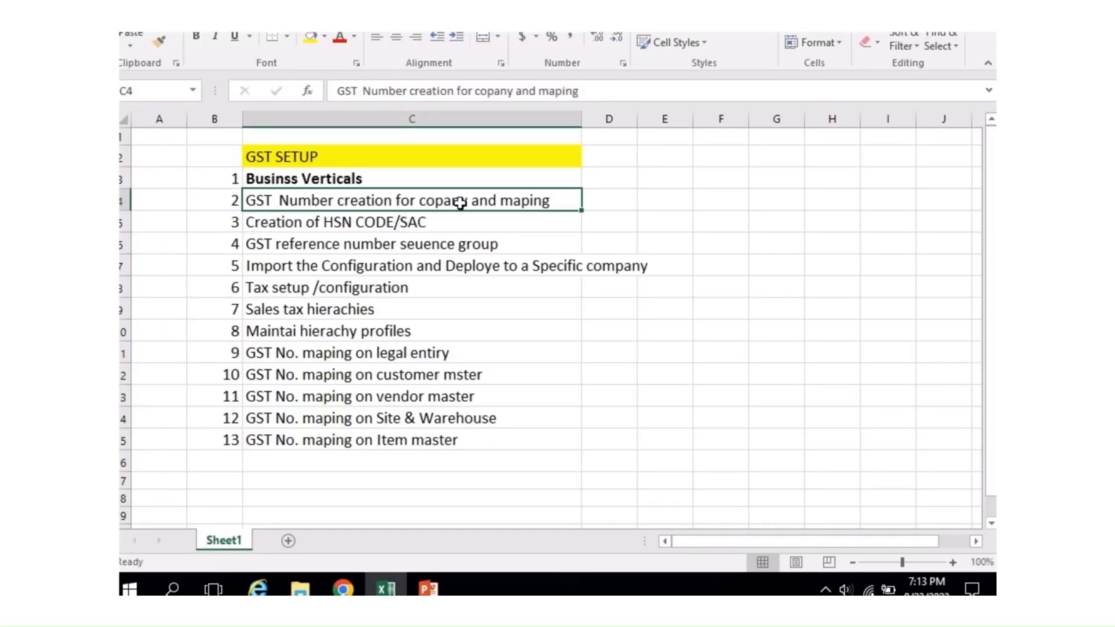
Step: Bold the completed GST Number creation step in the Excel checklist
{"action": "key", "text": "ctrl+b"}
{"action": "key", "text": "Right"}
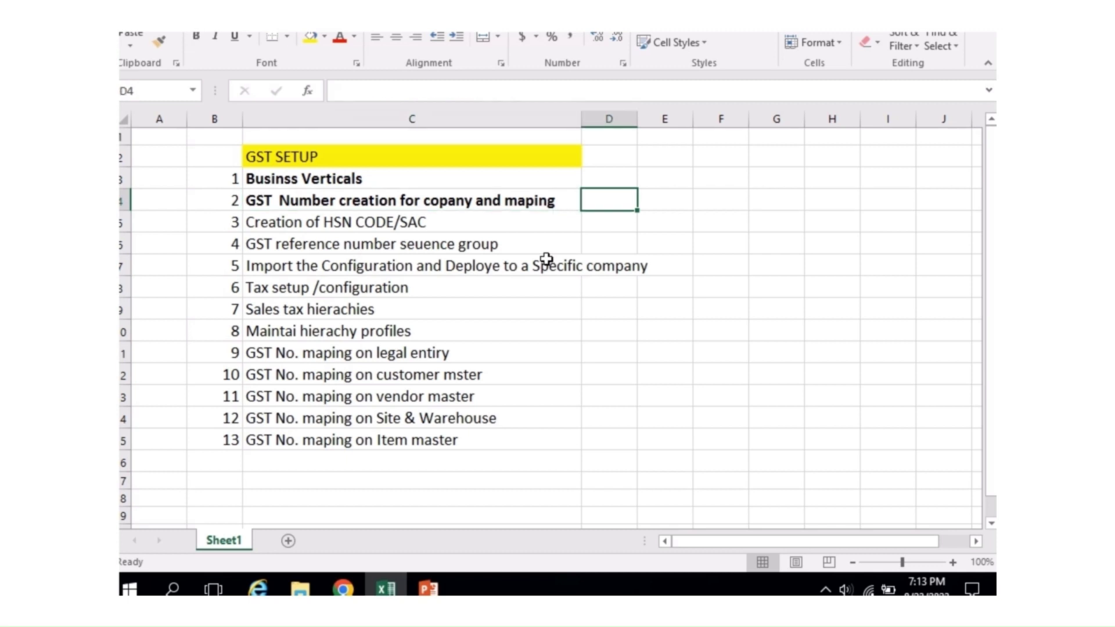
{"action": "key", "text": "alt+Tab"}
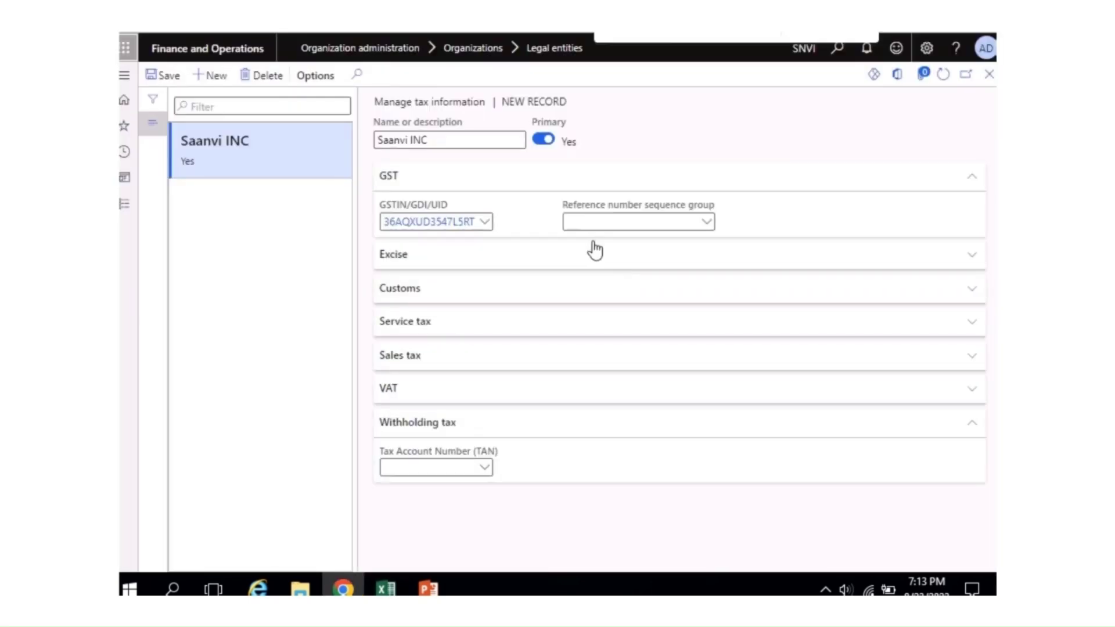
{"action": "key", "text": "alt+Tab"}
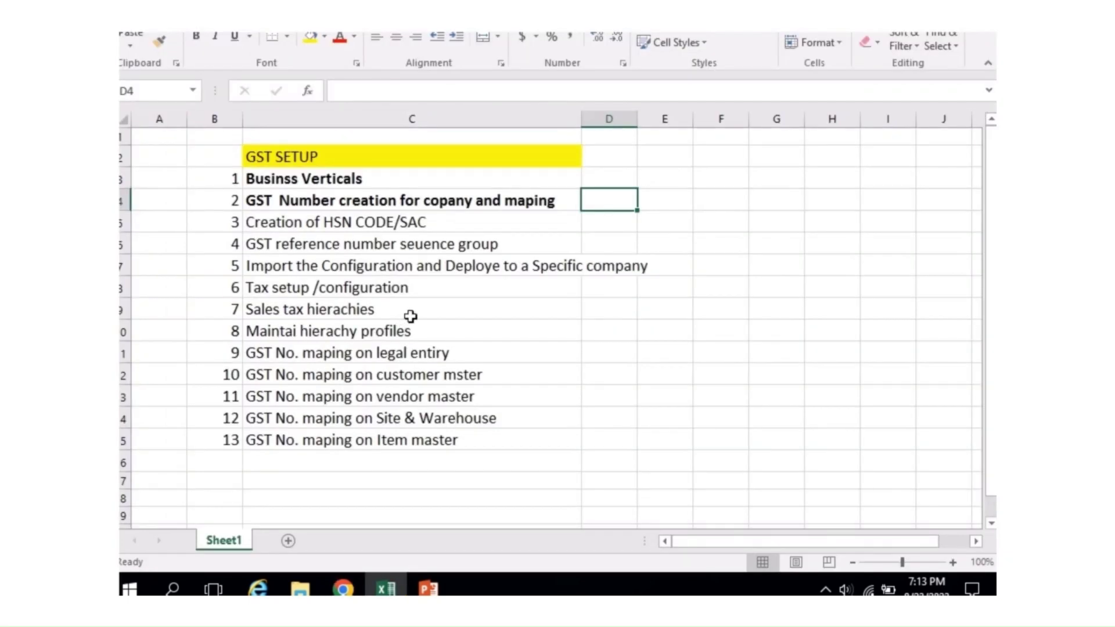
Step: Move the GST reference number sequence group step into a new row 5 above HSN CODE/SAC
{"action": "left_click", "coordinate": [388, 259]}
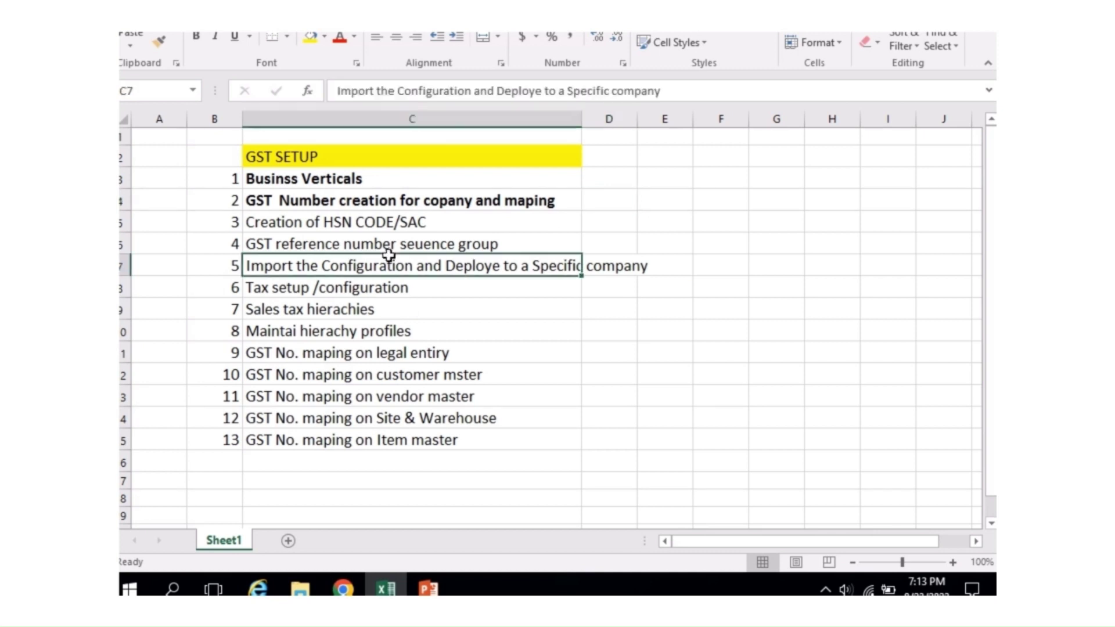
{"action": "left_click", "coordinate": [439, 247]}
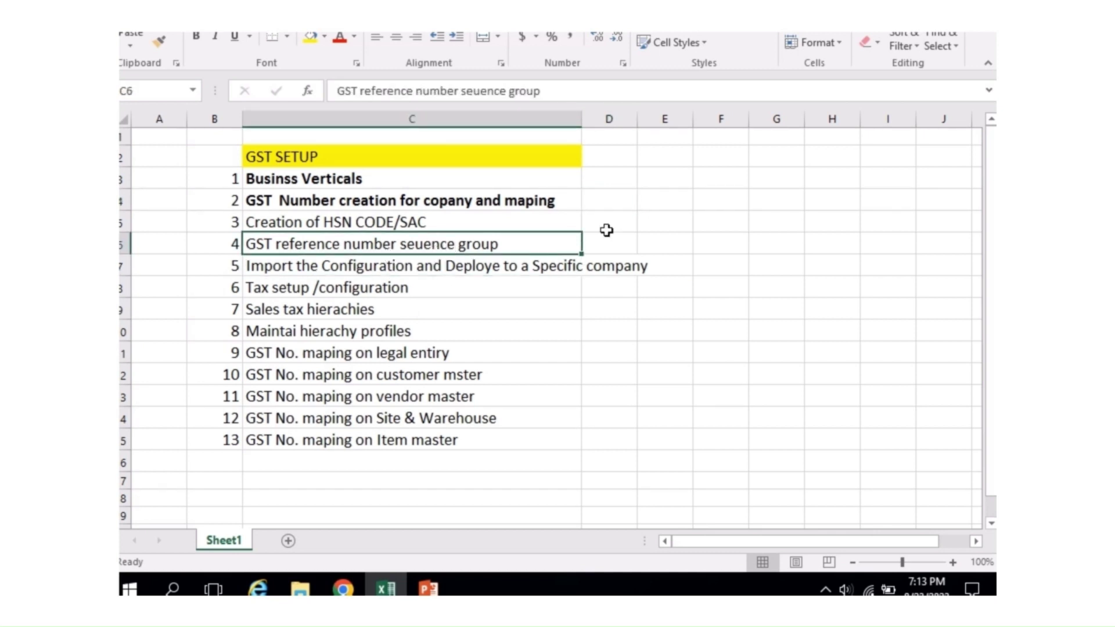
{"action": "key", "text": "Up"}
{"action": "key", "text": "alt+i"}
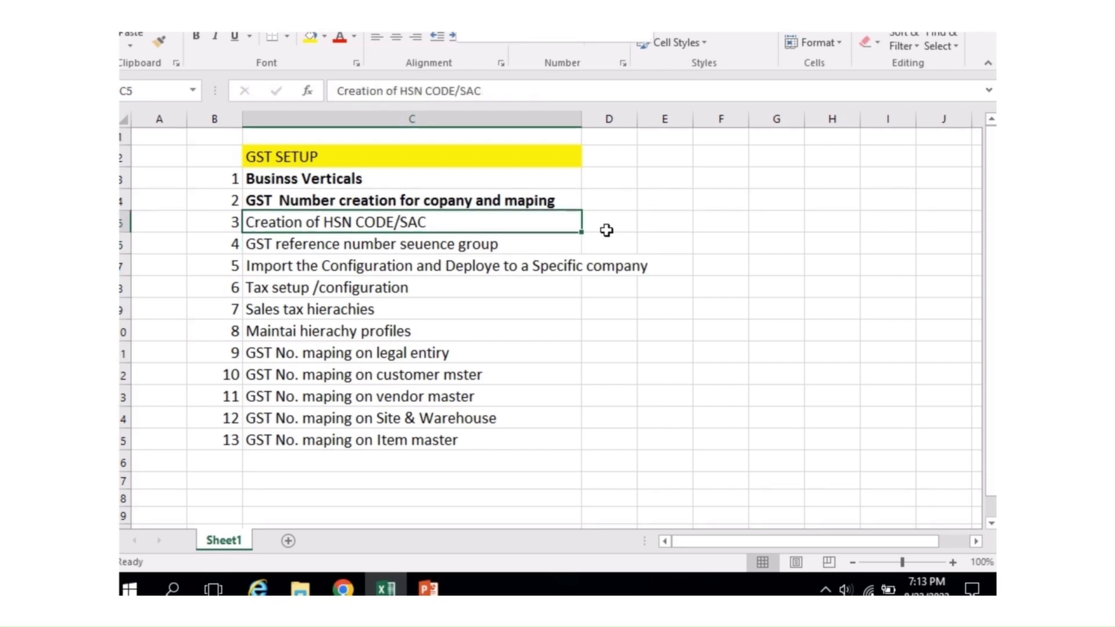
{"action": "key", "text": "r"}
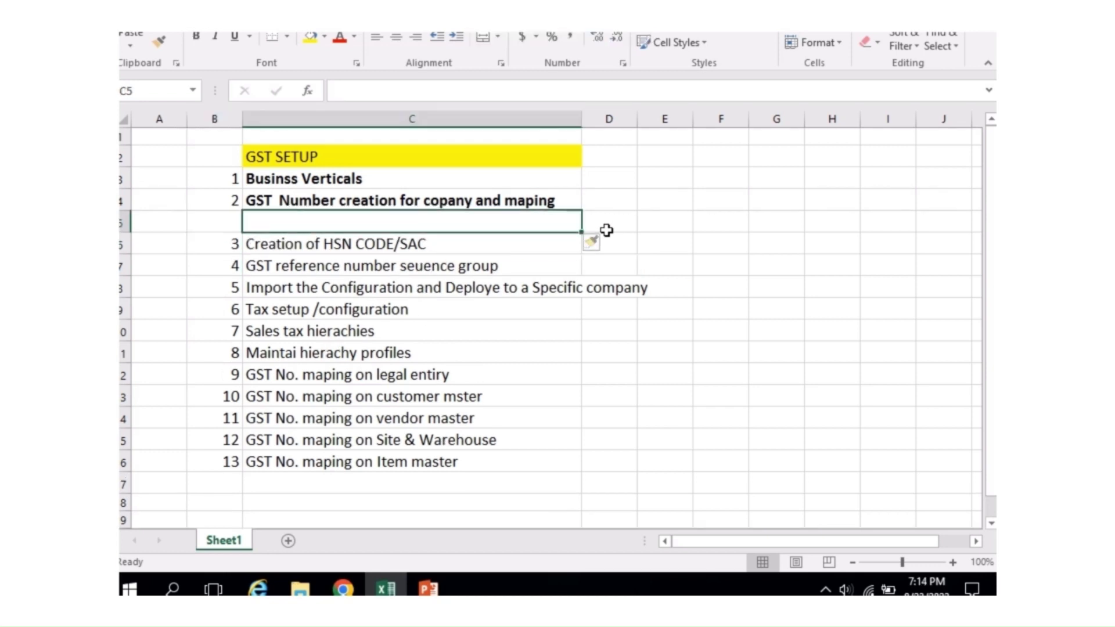
{"action": "key", "text": "Down"}
{"action": "key", "text": "Down"}
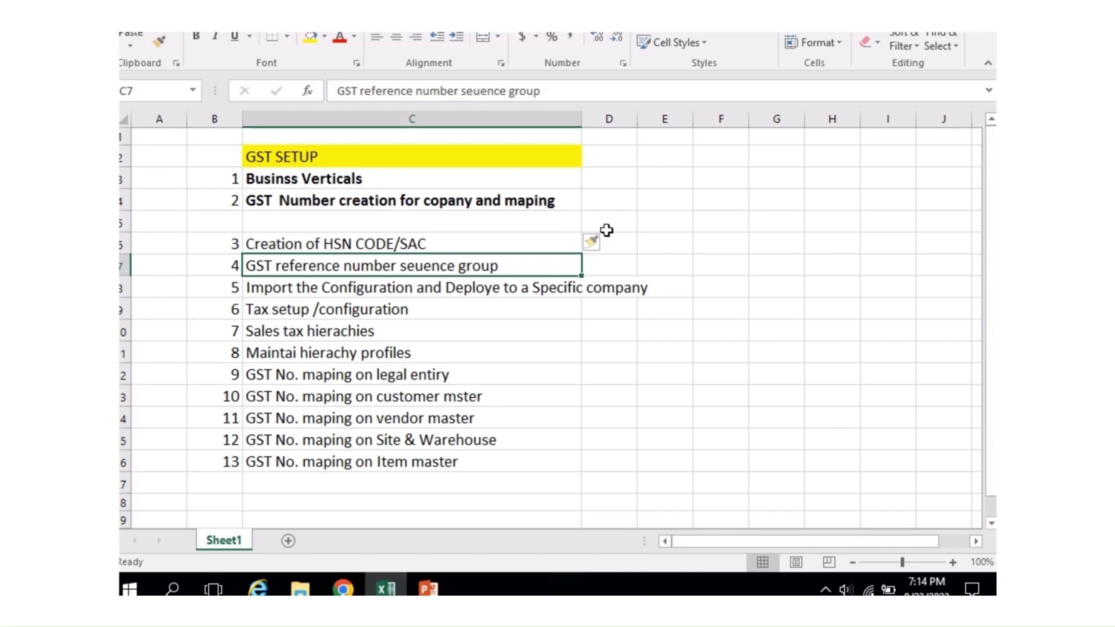
{"action": "key", "text": "ctrl+x"}
{"action": "key", "text": "Up"}
{"action": "key", "text": "Up"}
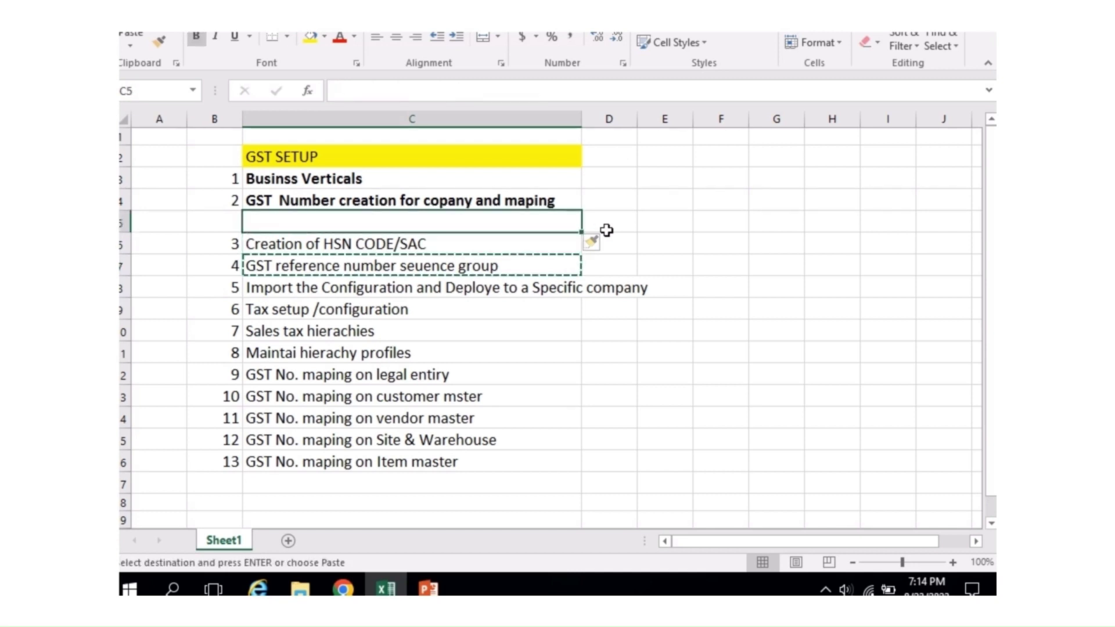
{"action": "key", "text": "ctrl+v"}
{"action": "key", "text": "Down"}
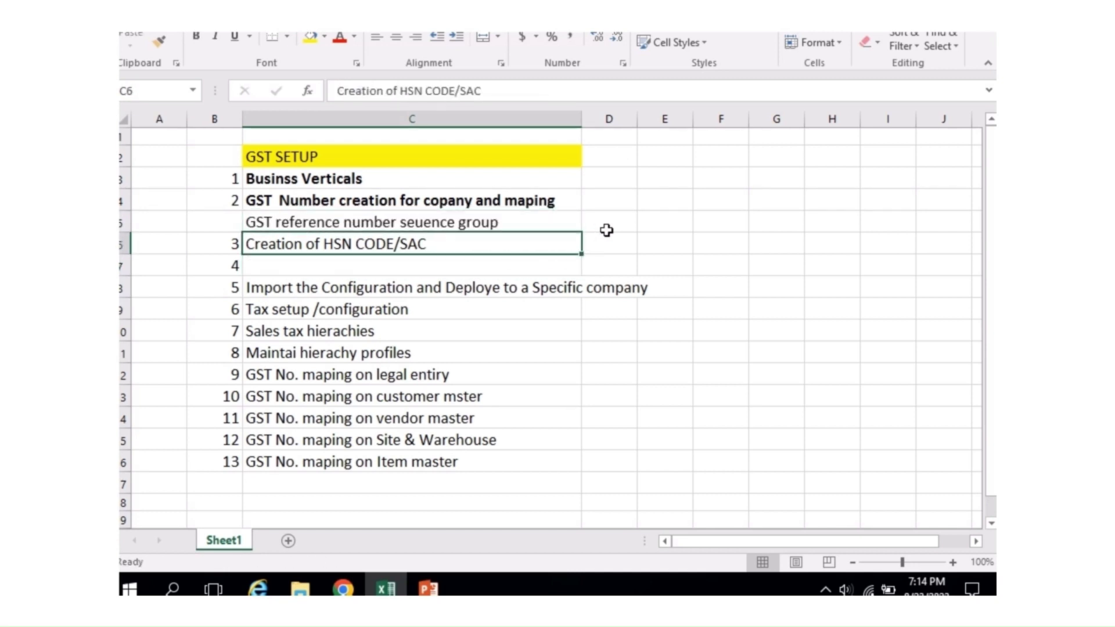
{"action": "key", "text": "Down"}
{"action": "key", "text": "shift+space"}
{"action": "key", "text": "ctrl+minus"}
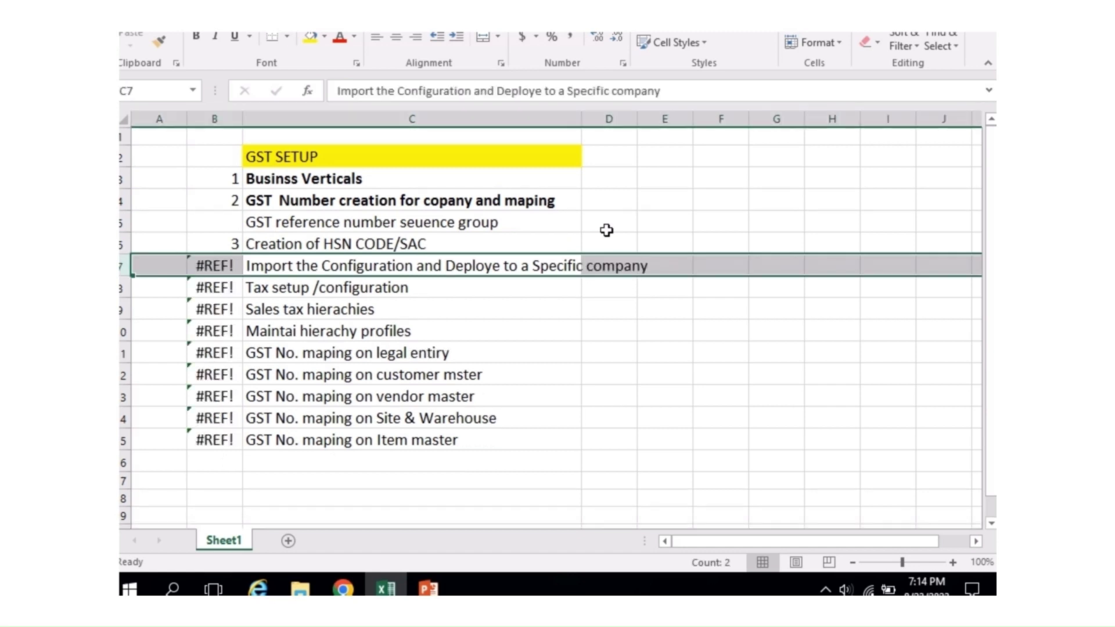
{"action": "key", "text": "Up"}
{"action": "key", "text": "Up"}
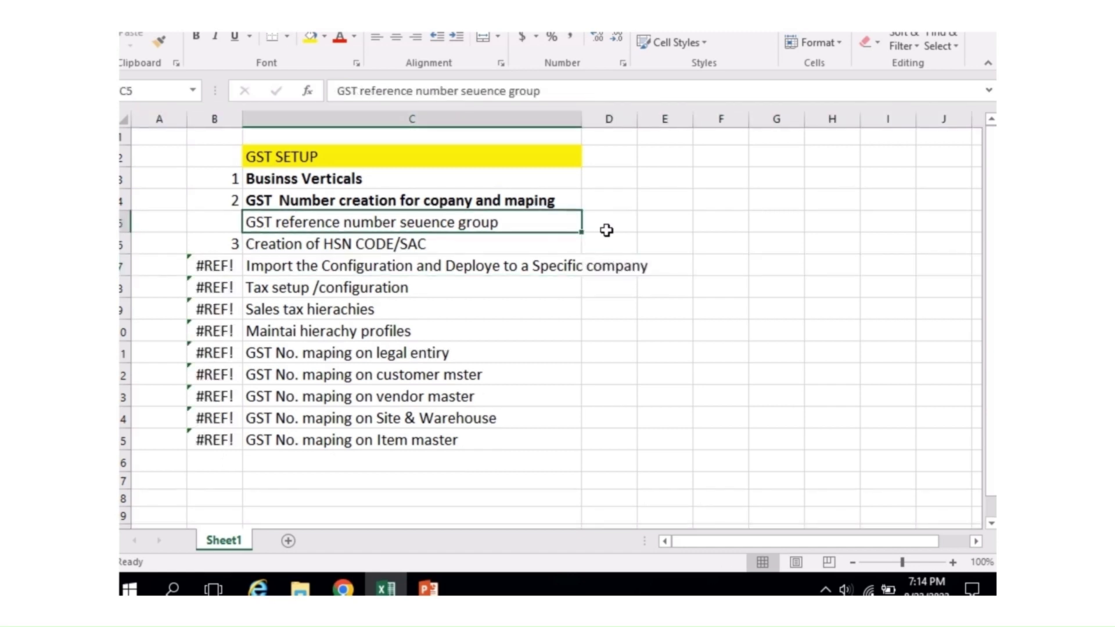
Step: Number the sequence group step 3, HSN step 4, and replace B7's #REF! with 4
{"action": "key", "text": "Left"}
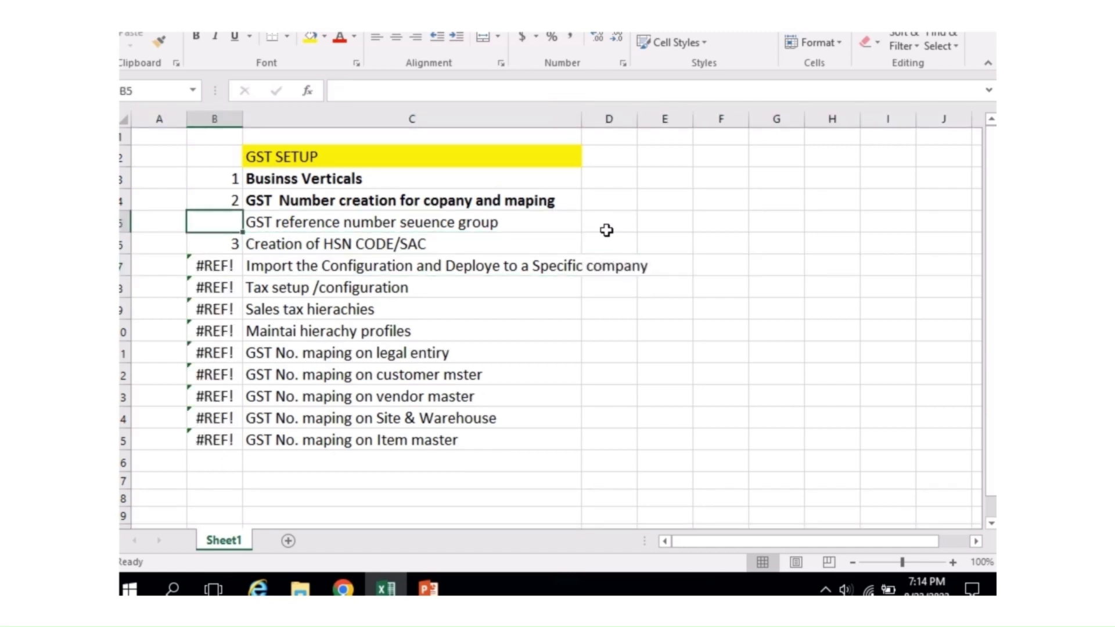
{"action": "type", "text": "3"}
{"action": "key", "text": "Return"}
{"action": "type", "text": "4"}
{"action": "key", "text": "Return"}
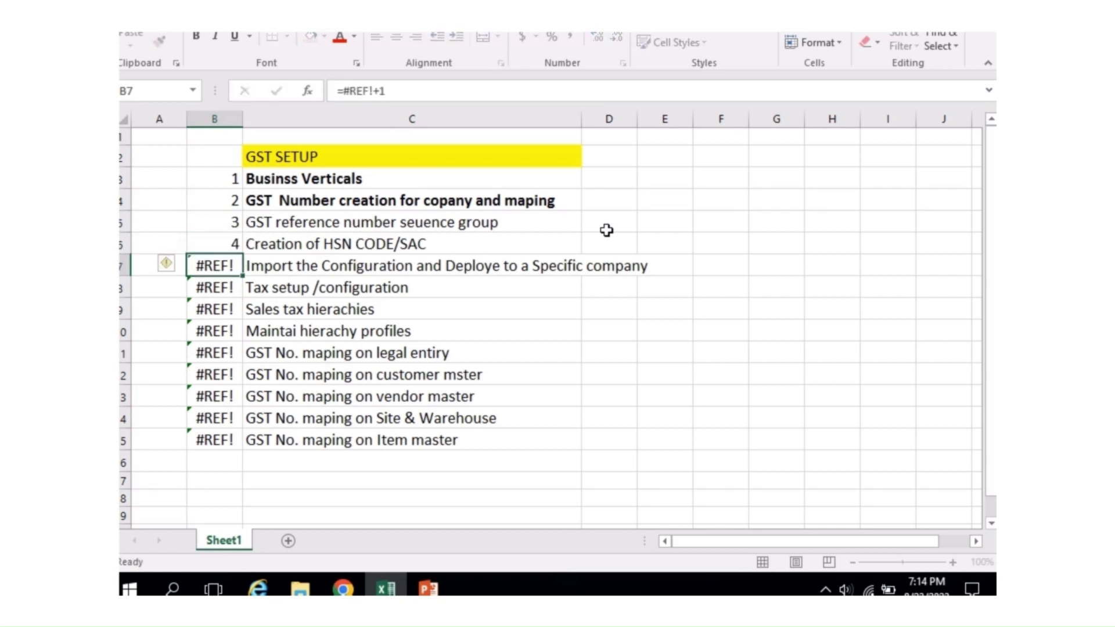
{"action": "type", "text": "4"}
{"action": "key", "text": "ctrl+Return"}
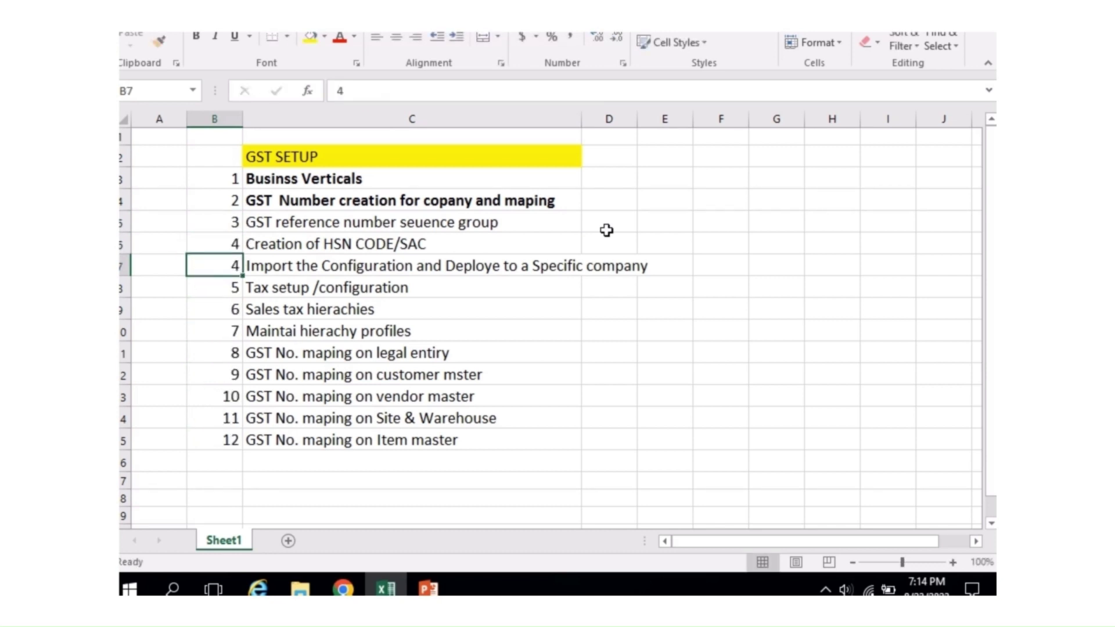
{"action": "left_click", "coordinate": [416, 228]}
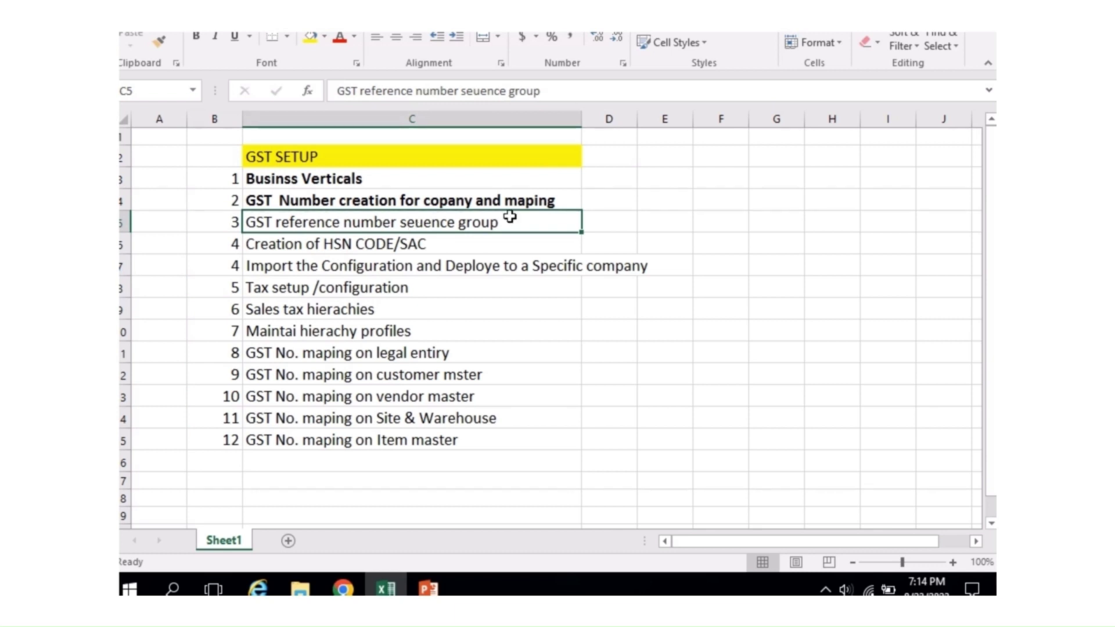
{"action": "key", "text": "alt+Tab"}
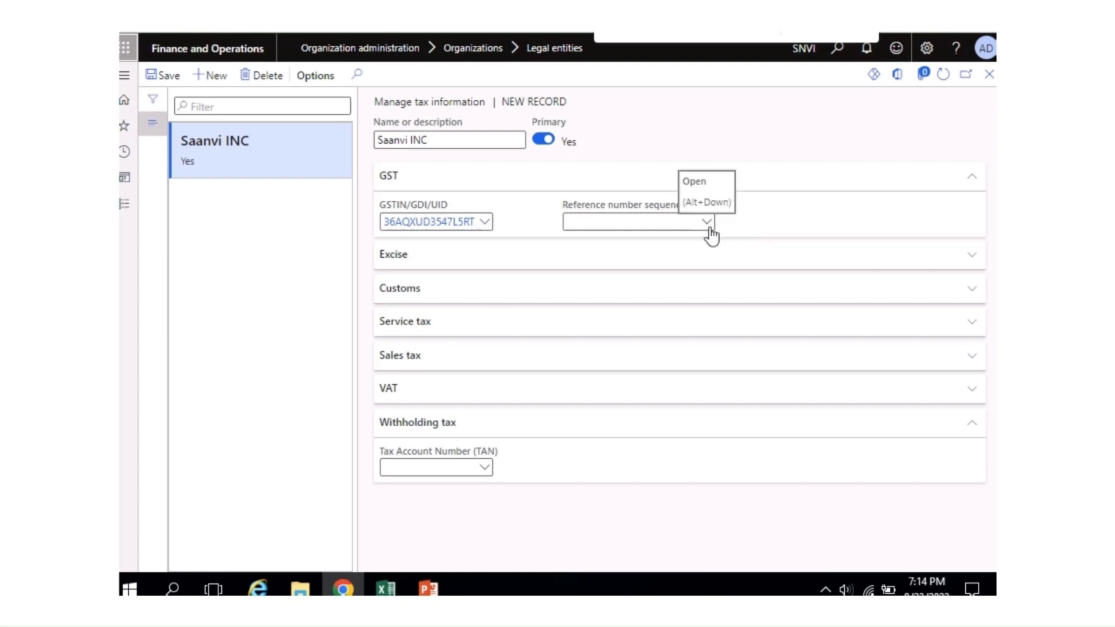
{"action": "right_click", "coordinate": [710, 235]}
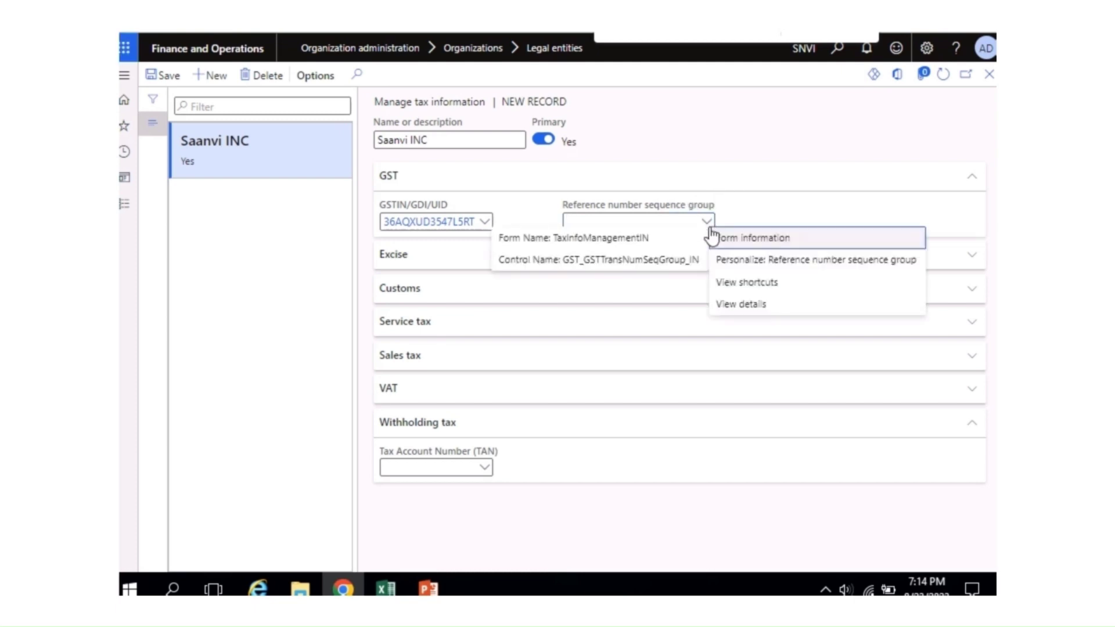
{"action": "left_click", "coordinate": [739, 304]}
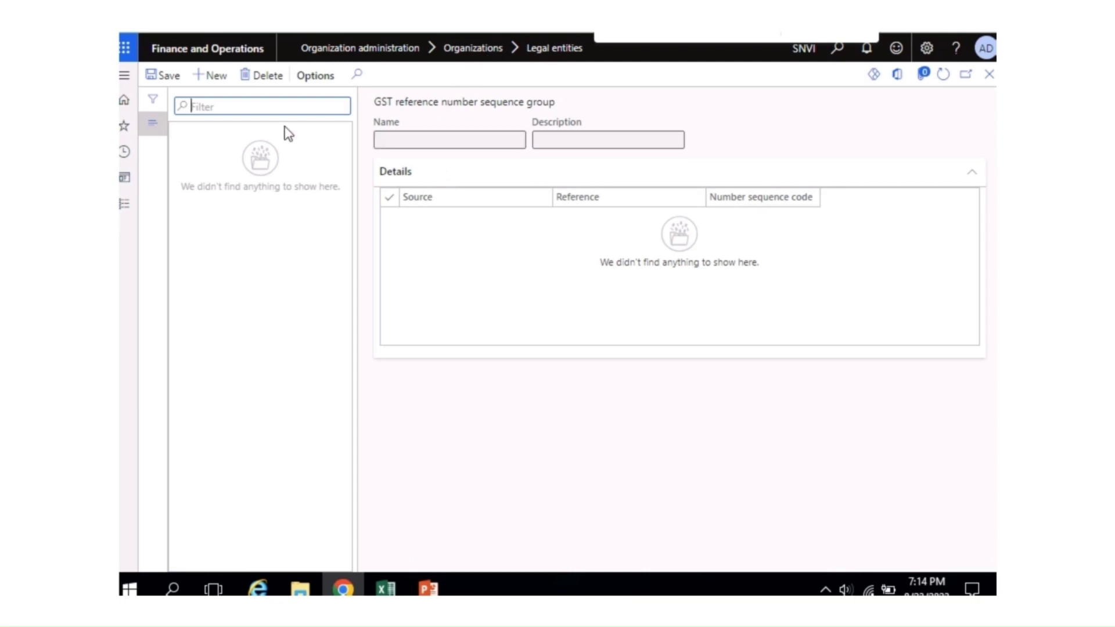
{"action": "left_click", "coordinate": [219, 81]}
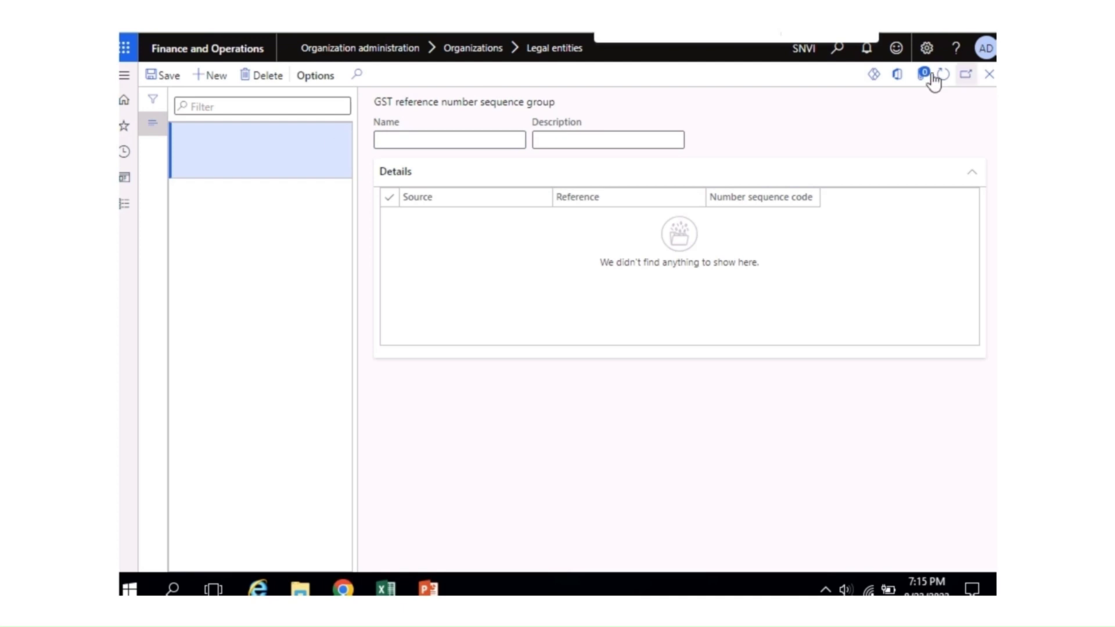
{"action": "left_click", "coordinate": [989, 75]}
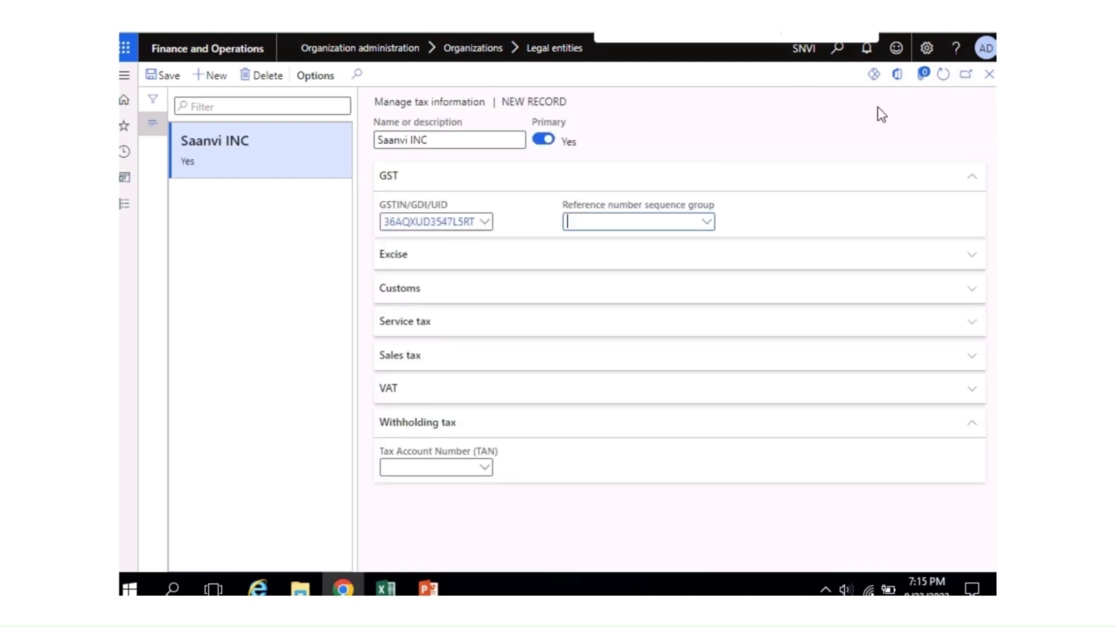
Step: Save Saanvi INC's tax information, close the tax, addresses and Legal entities forms, and show Modules
{"action": "left_click", "coordinate": [169, 79]}
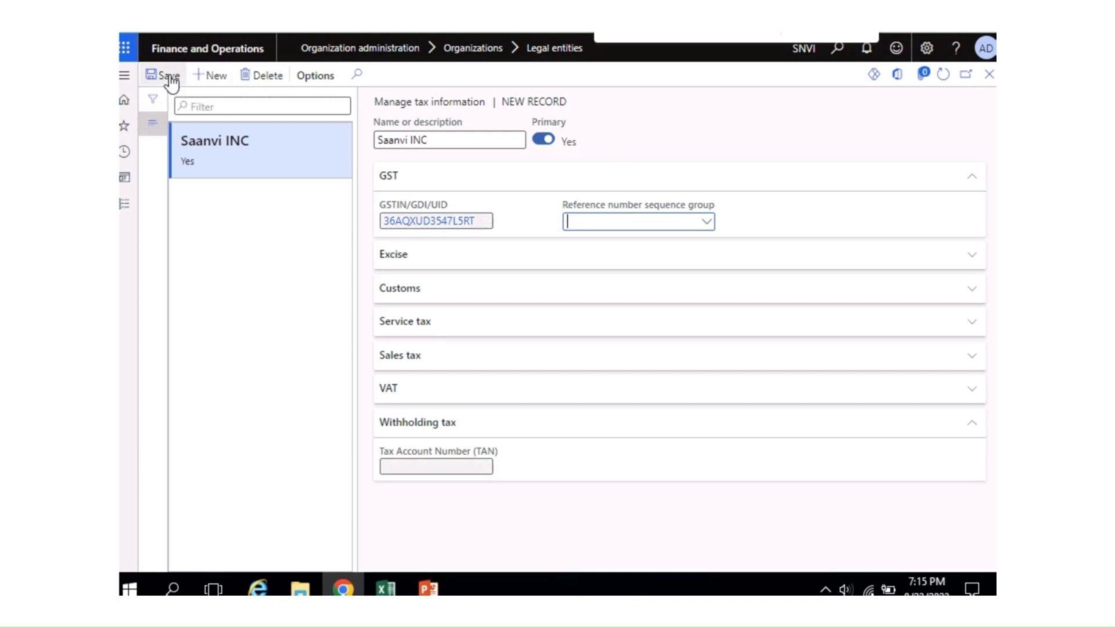
{"action": "left_click", "coordinate": [988, 76]}
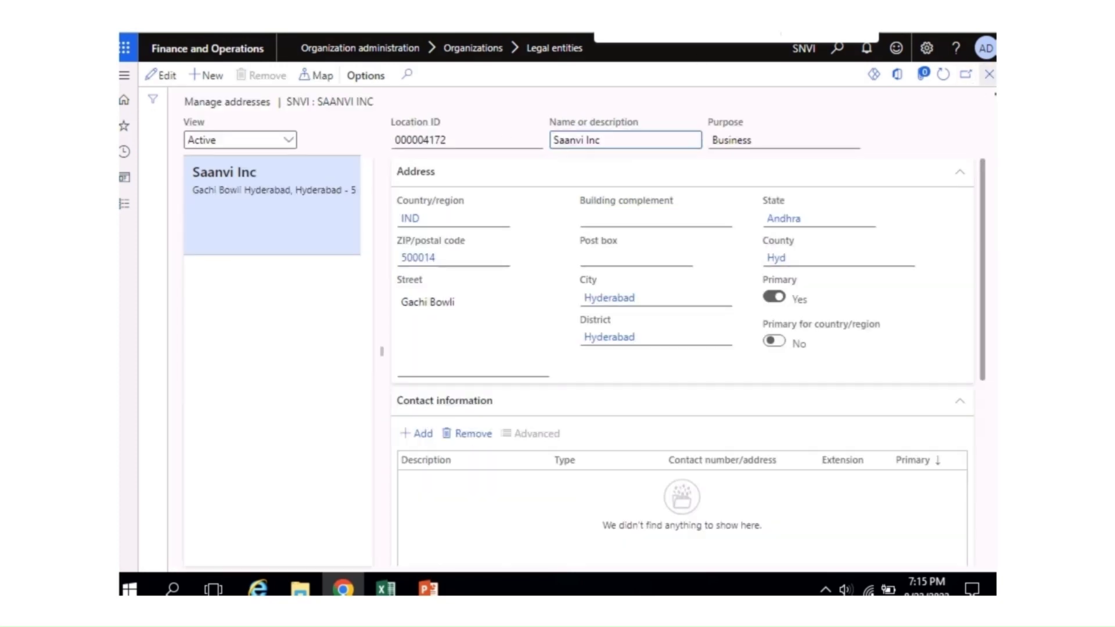
{"action": "left_click", "coordinate": [989, 75]}
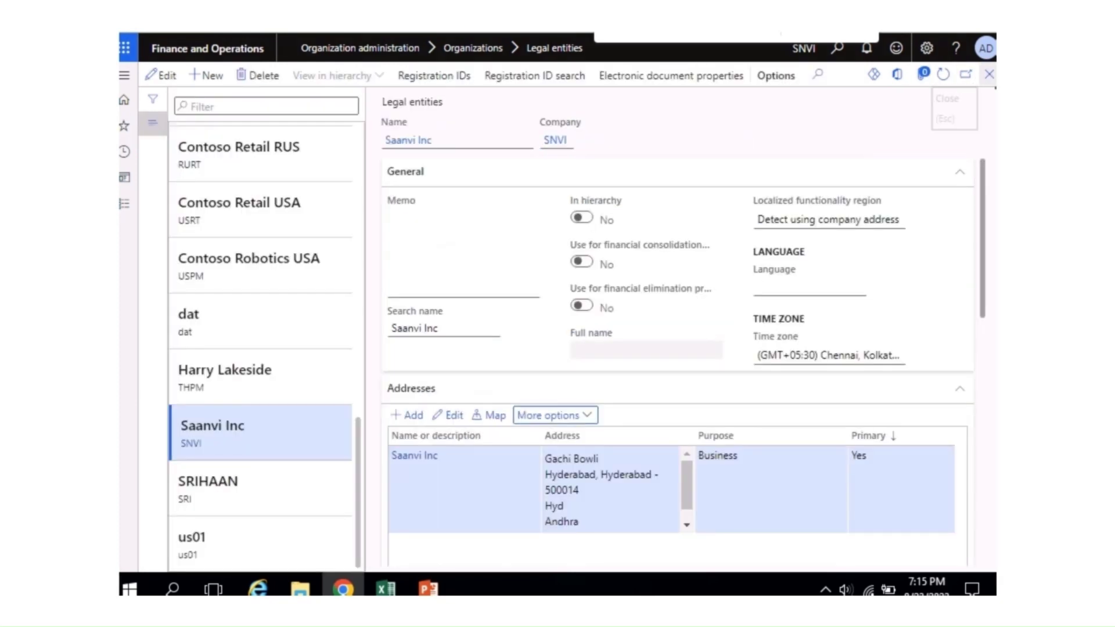
{"action": "left_click", "coordinate": [990, 76]}
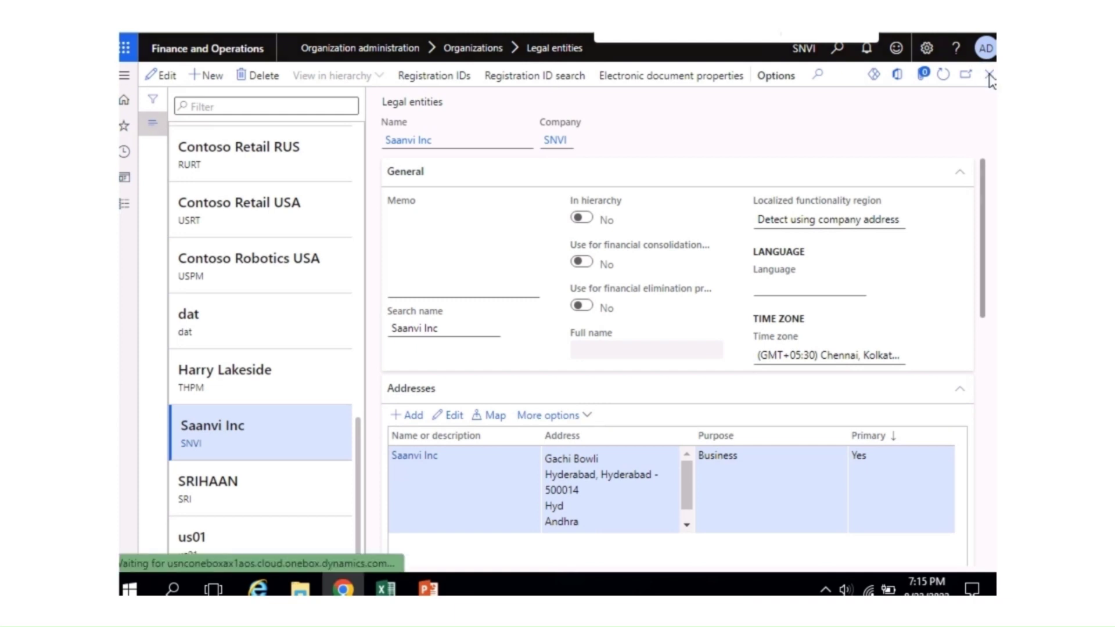
{"action": "left_click", "coordinate": [125, 206]}
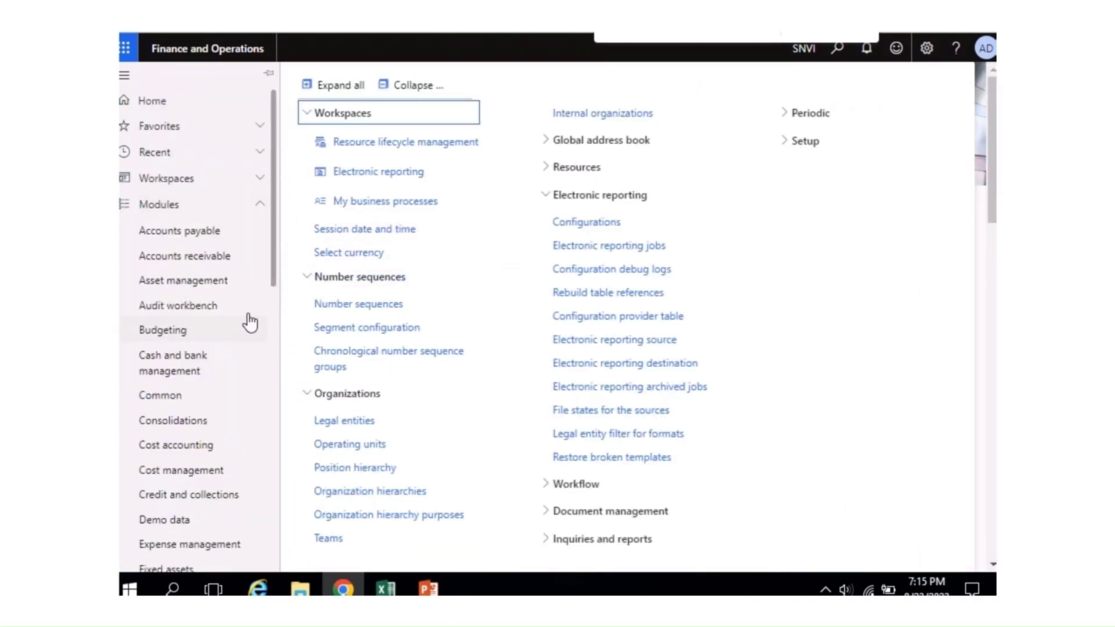
Step: From the Tax module's Setup > Sales tax pages, open GST reference number sequence group
{"action": "left_click_drag", "start_coordinate": [268, 297], "coordinate": [270, 572]}
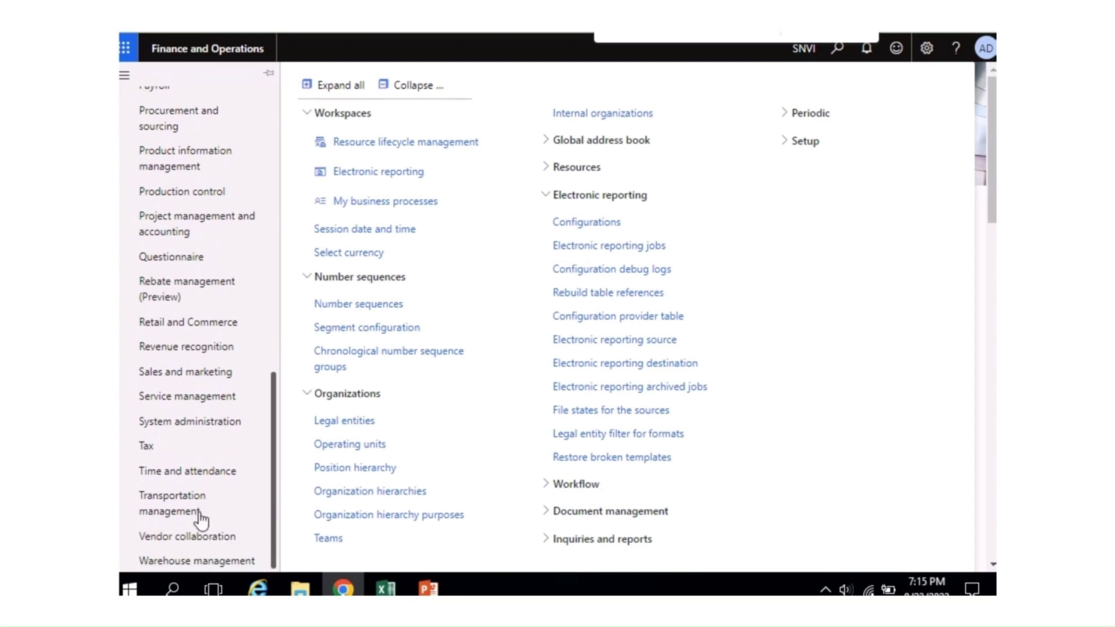
{"action": "left_click", "coordinate": [150, 447]}
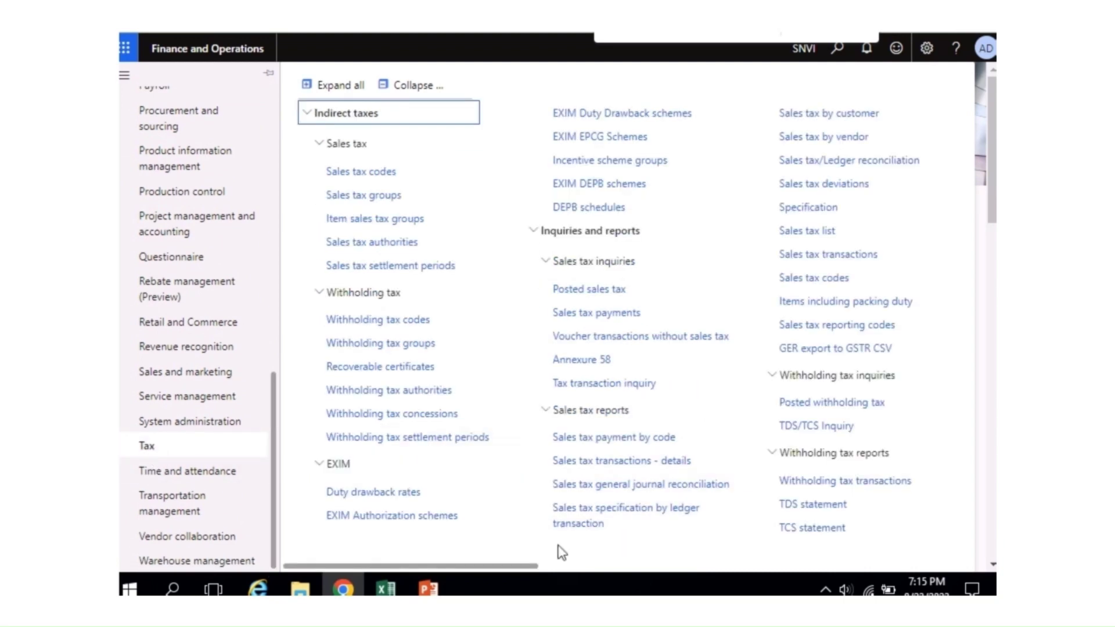
{"action": "left_click_drag", "start_coordinate": [525, 567], "coordinate": [779, 578]}
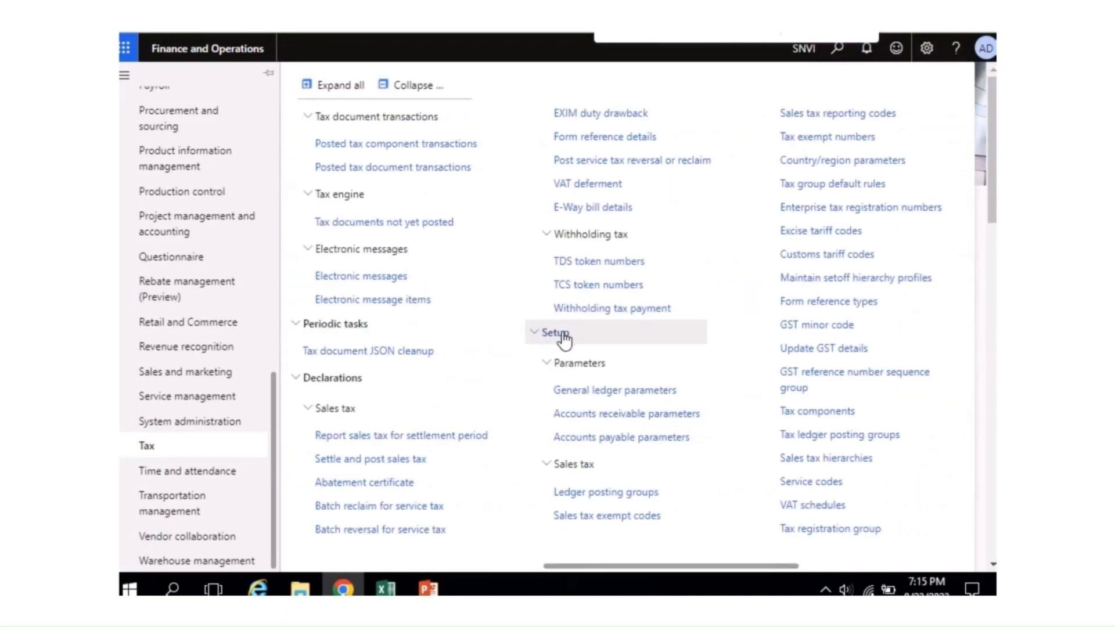
{"action": "left_click_drag", "start_coordinate": [635, 567], "coordinate": [685, 567]}
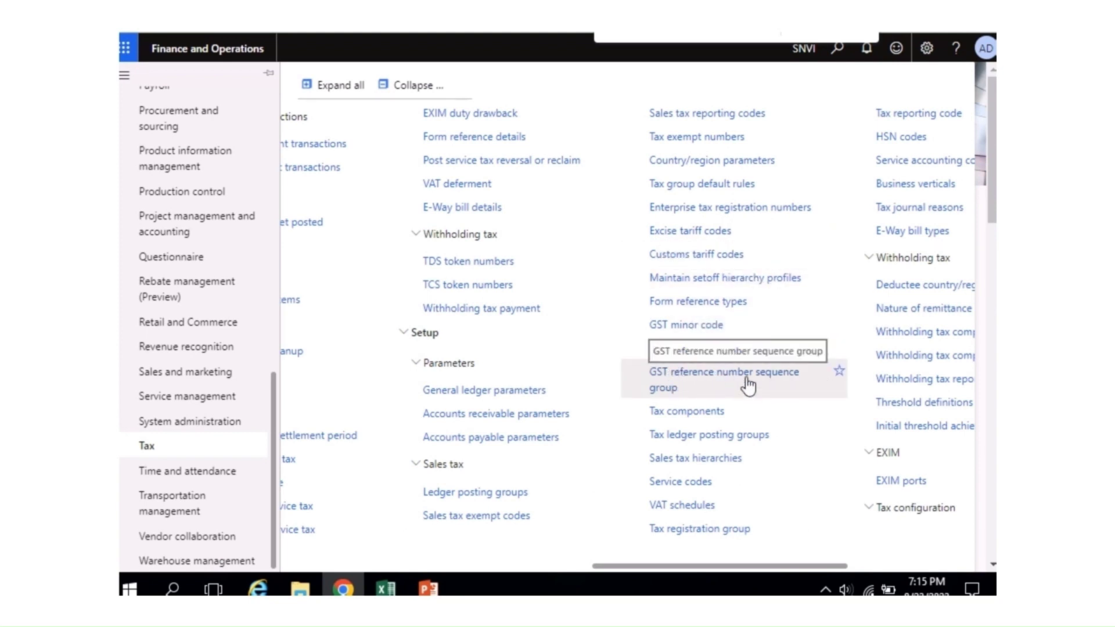
{"action": "left_click", "coordinate": [700, 381]}
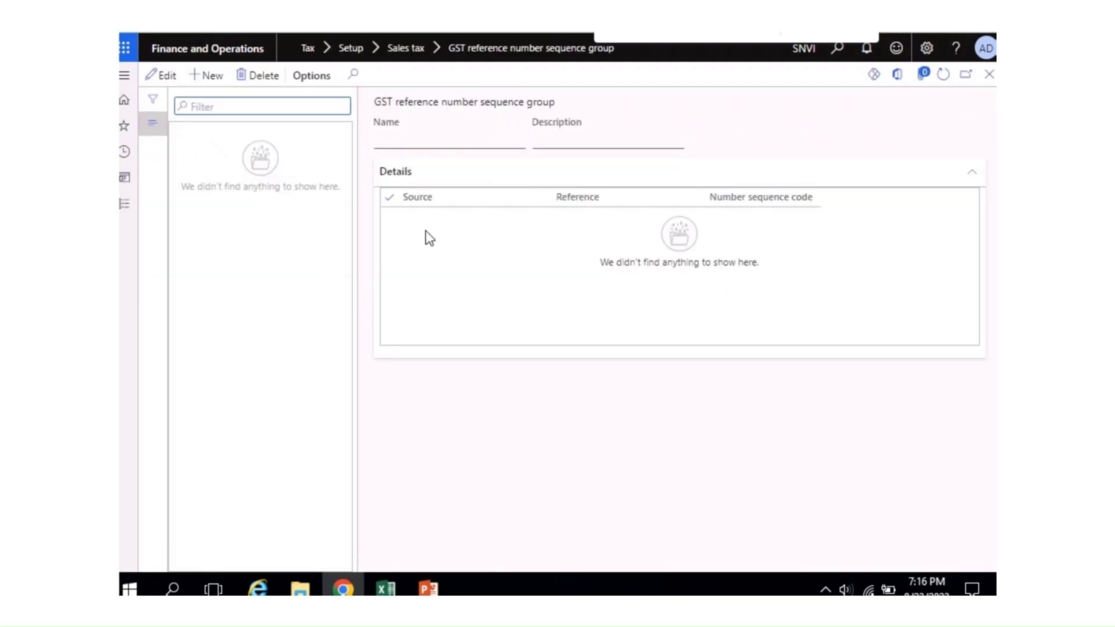
Step: Add a new group named GST-SAANVI INC and copy that name into its Description
{"action": "left_click", "coordinate": [212, 76]}
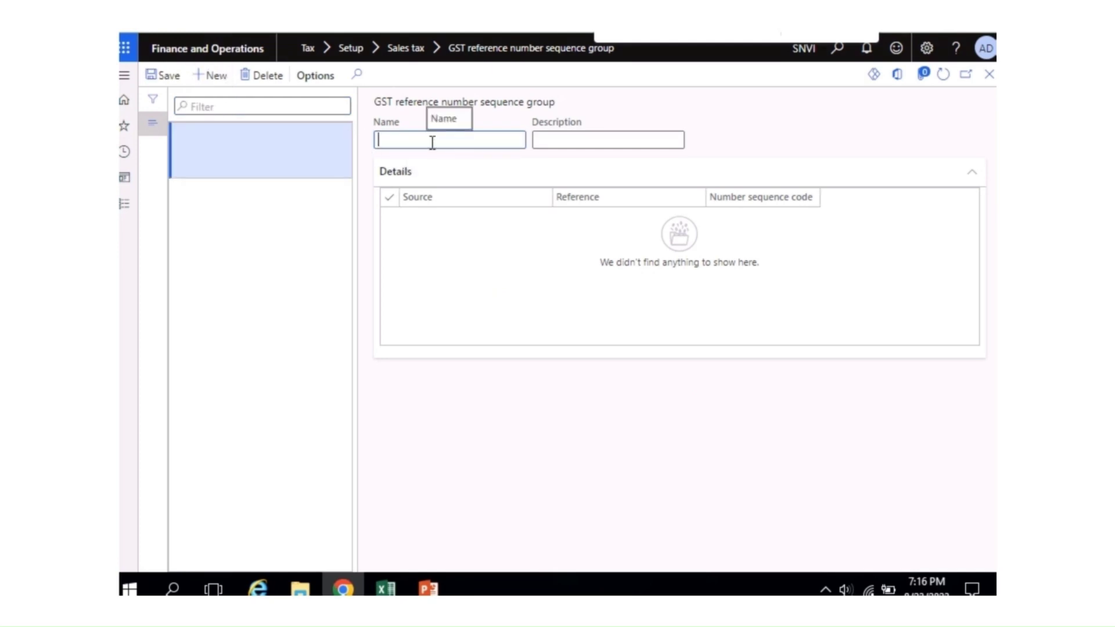
{"action": "type", "text": "GST-SAANVI INC"}
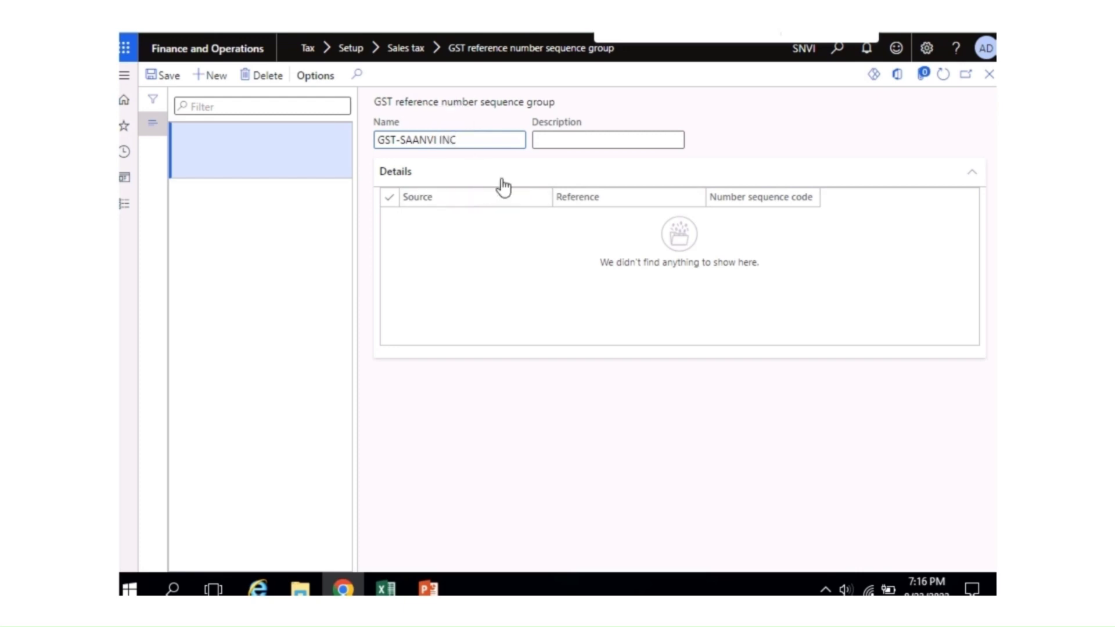
{"action": "left_click", "coordinate": [578, 140]}
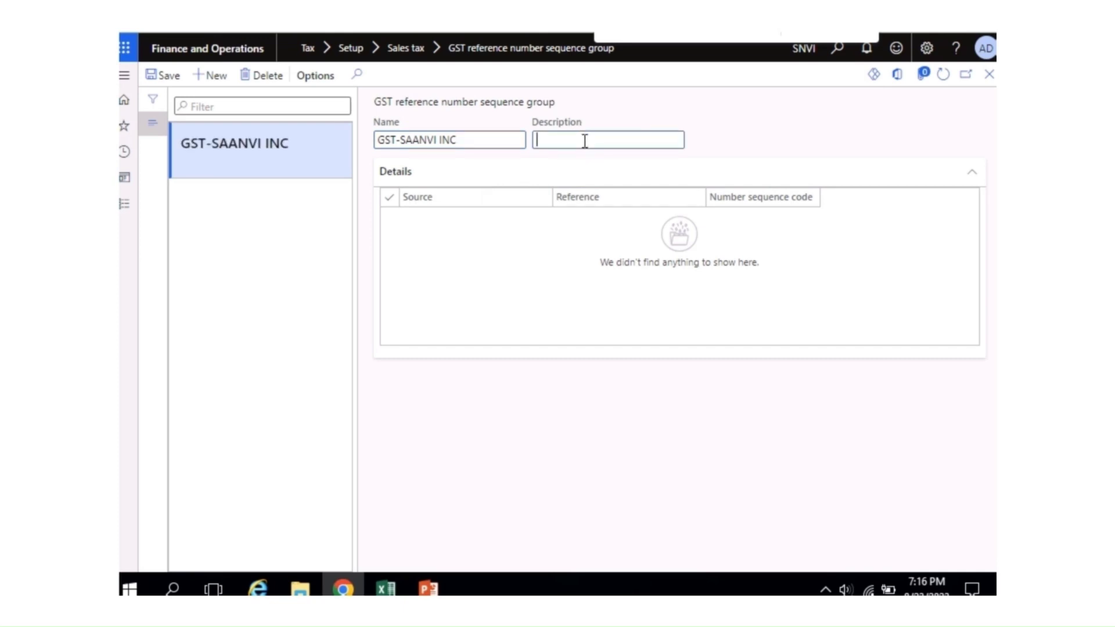
{"action": "type", "text": "GST"}
{"action": "key", "text": "shift+Tab"}
{"action": "key", "text": "ctrl+c"}
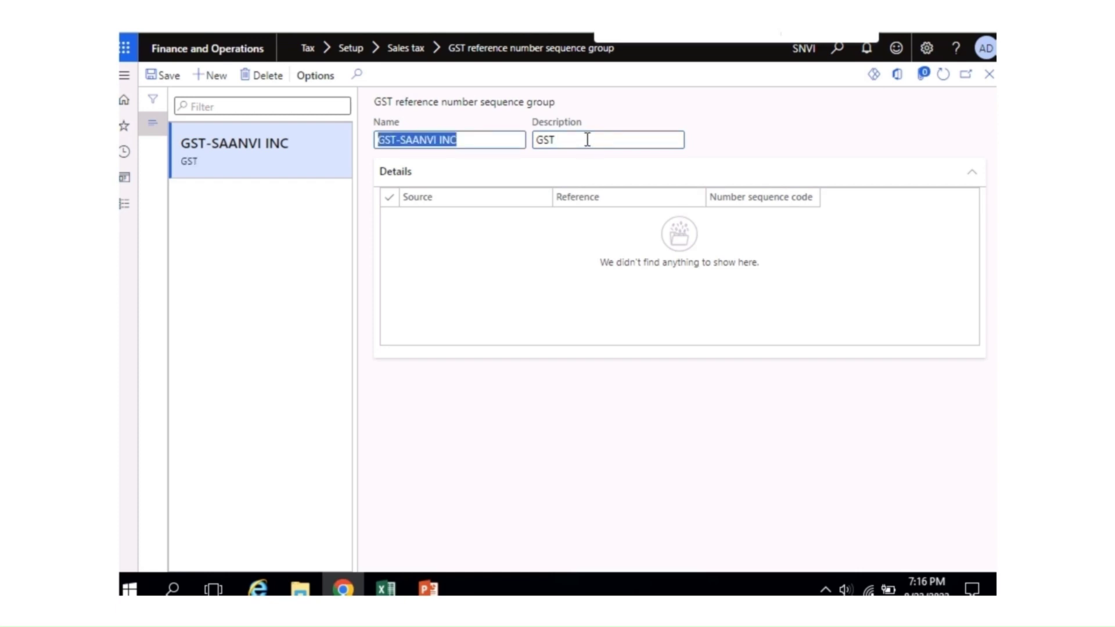
{"action": "key", "text": "Tab"}
{"action": "key", "text": "ctrl+v"}
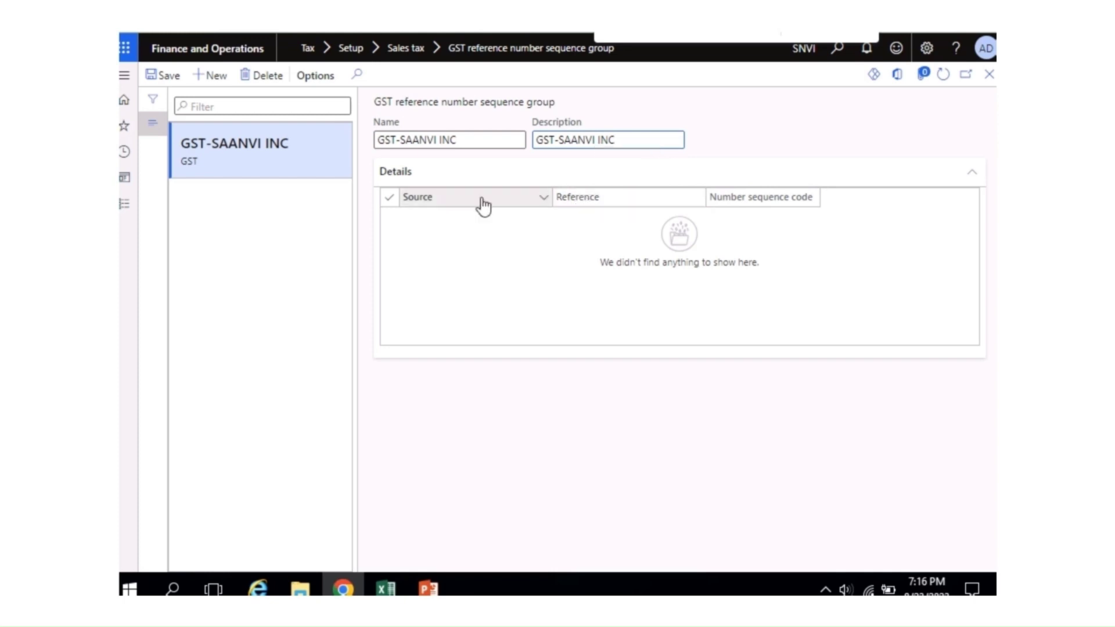
Step: Save GST-SAANVI INC, then select the Accounts payable Debit/Credit note number sequence code cell
{"action": "left_click", "coordinate": [168, 76]}
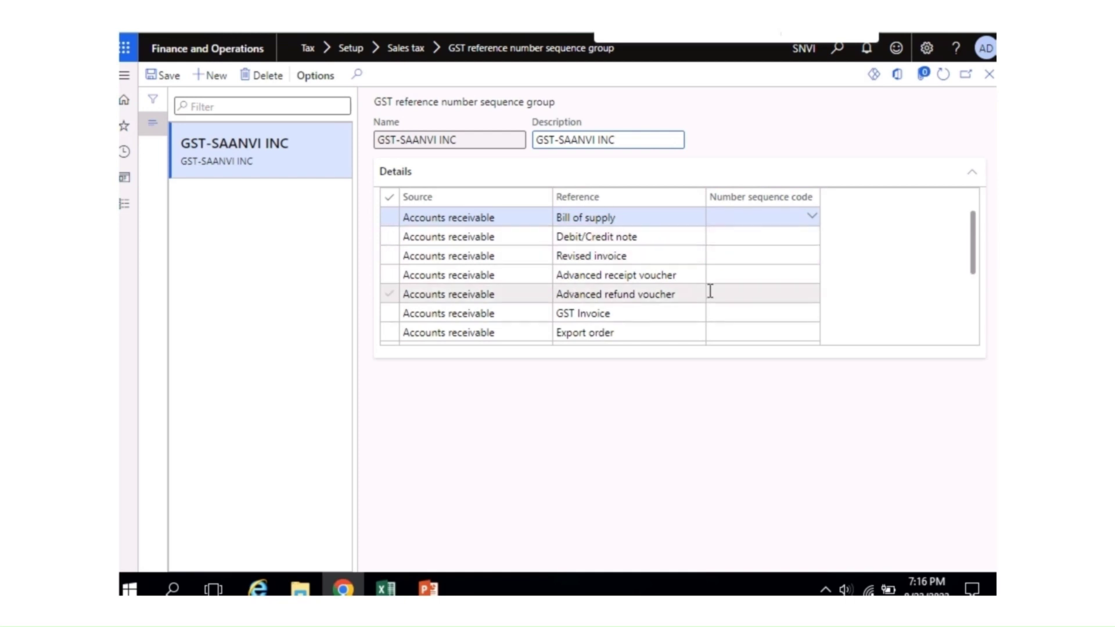
{"action": "left_click_drag", "start_coordinate": [976, 247], "coordinate": [971, 219]}
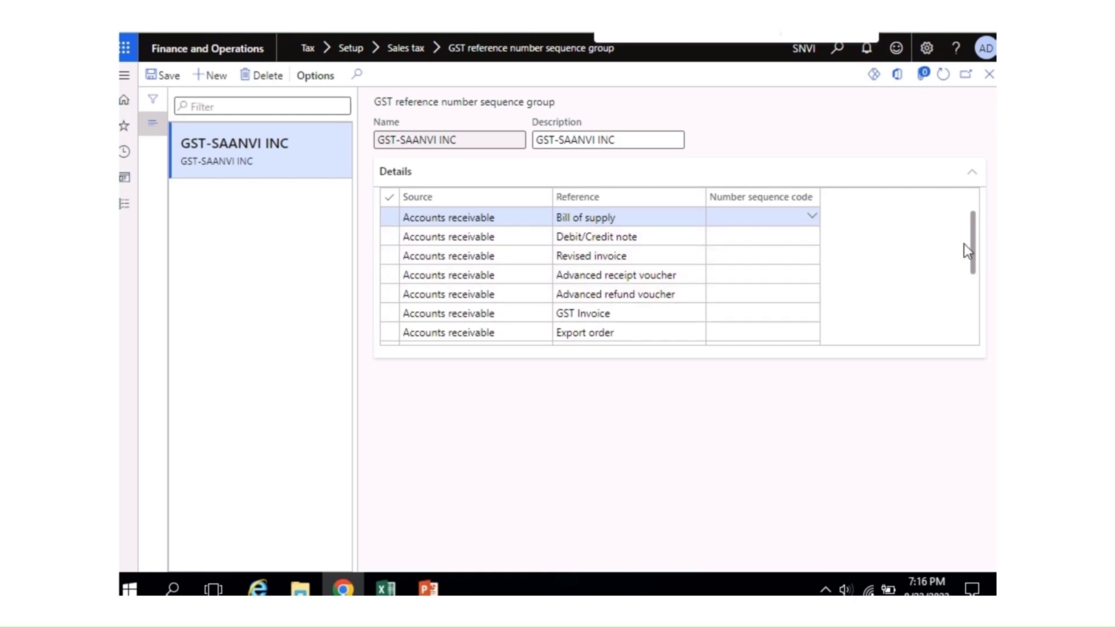
{"action": "left_click_drag", "start_coordinate": [975, 255], "coordinate": [968, 280]}
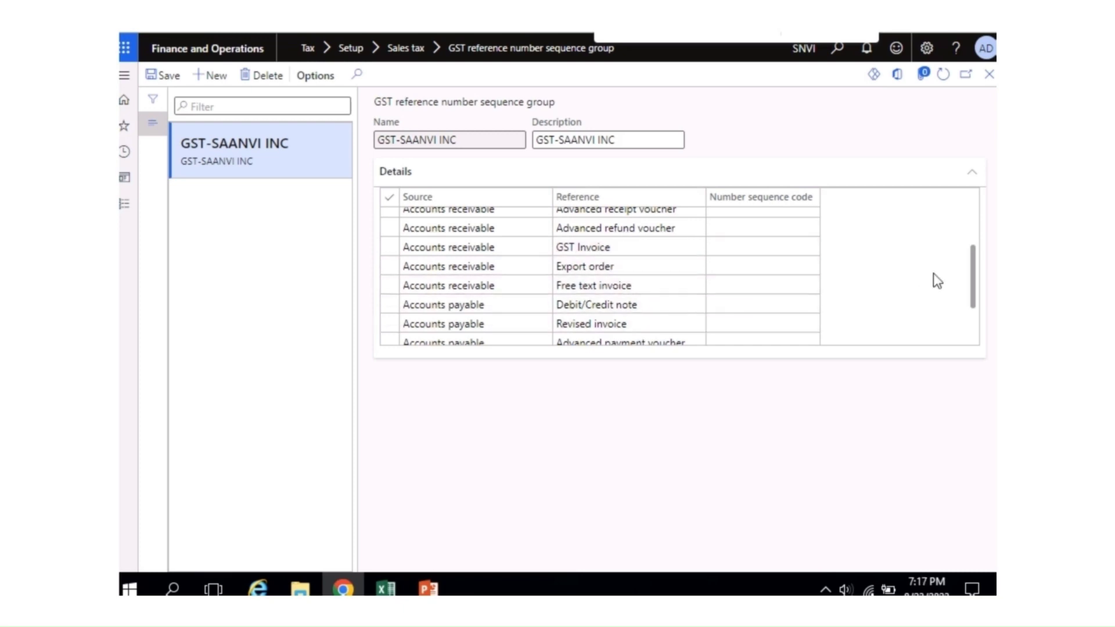
{"action": "left_click_drag", "start_coordinate": [976, 279], "coordinate": [966, 305]}
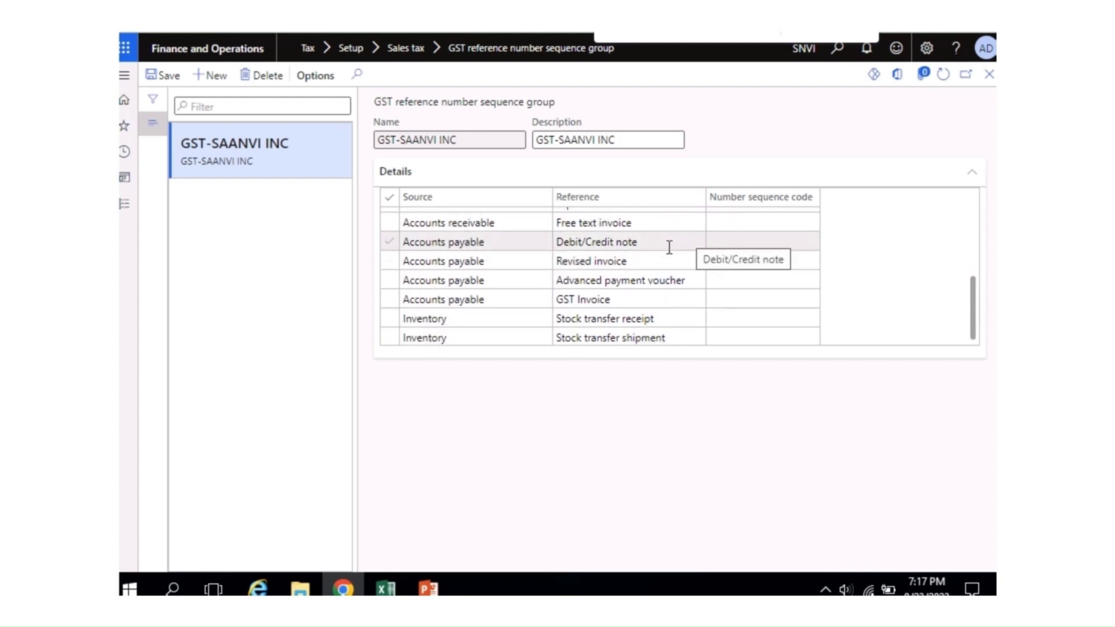
{"action": "left_click", "coordinate": [729, 239]}
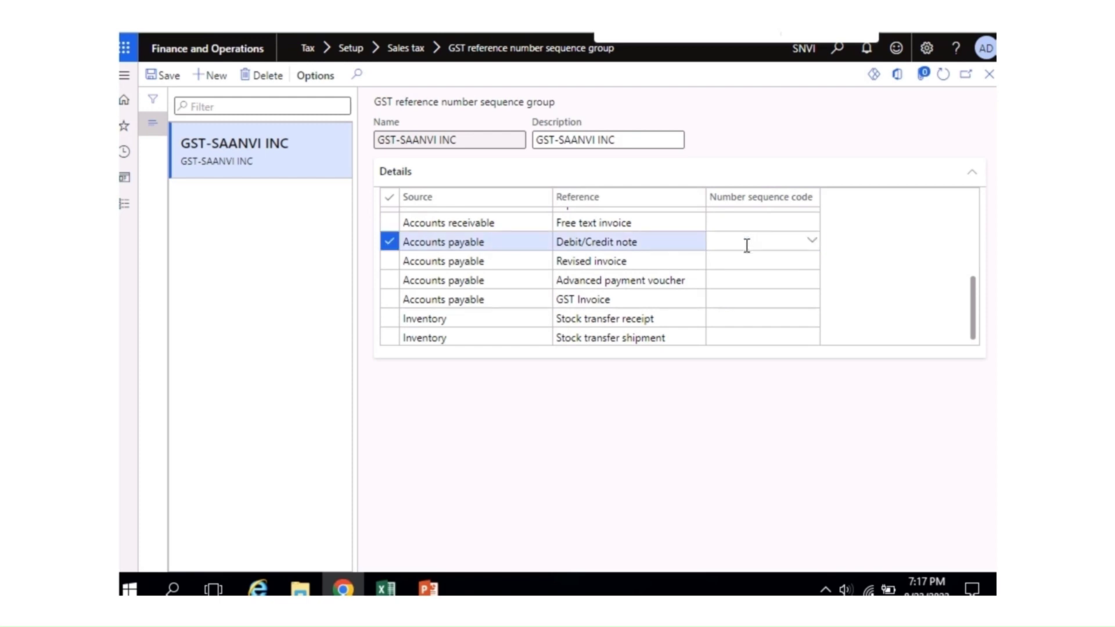
{"action": "right_click", "coordinate": [812, 244]}
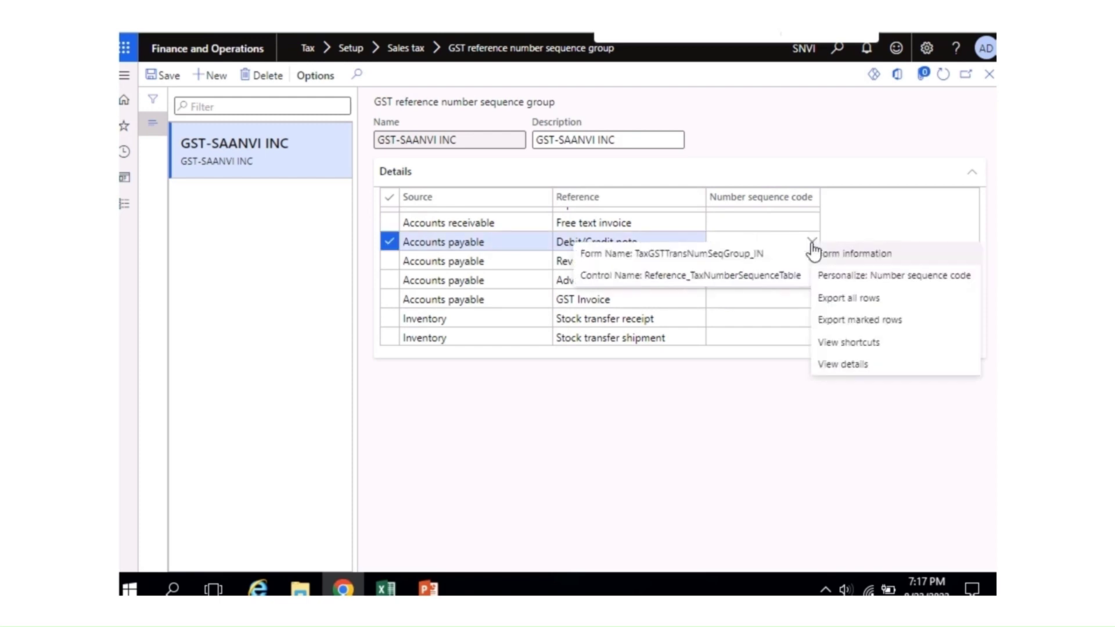
Step: From the code cell's details, start a new number sequence with code and name CRDRN
{"action": "left_click", "coordinate": [843, 362]}
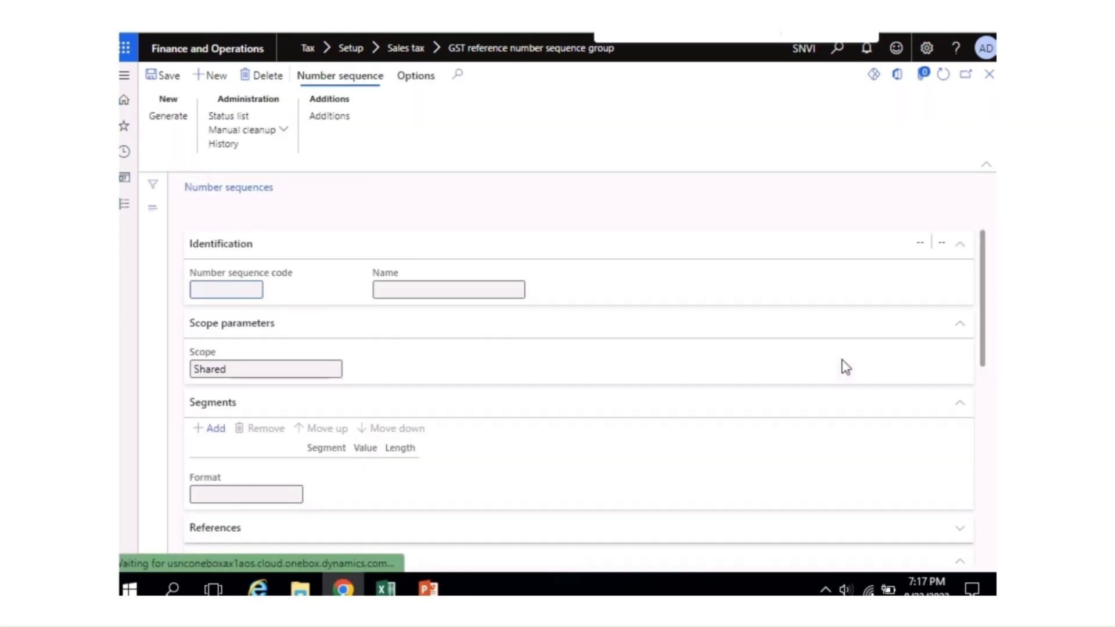
{"action": "left_click", "coordinate": [212, 77]}
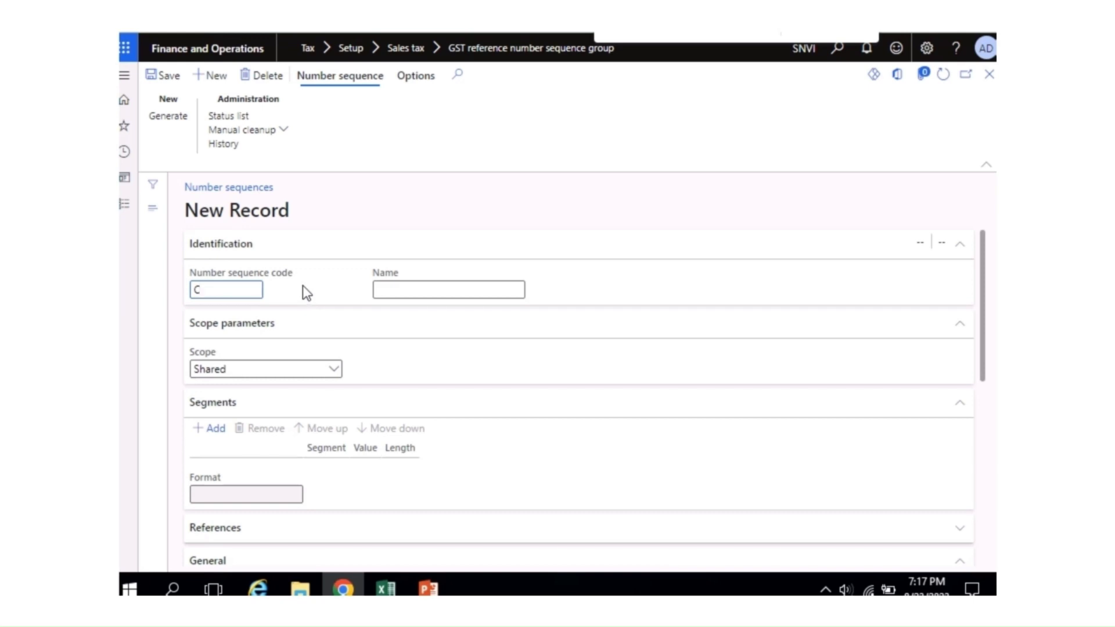
{"action": "type", "text": "RDRN"}
{"action": "key", "text": "ctrl+a"}
{"action": "key", "text": "ctrl+c"}
{"action": "left_click", "coordinate": [409, 293]}
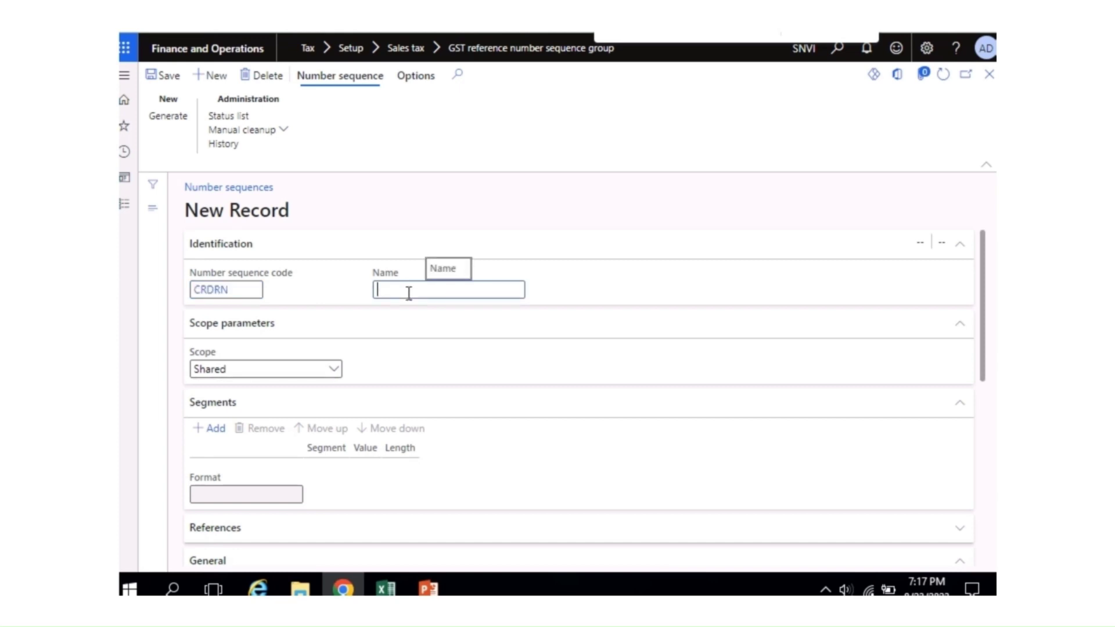
{"action": "key", "text": "ctrl+v"}
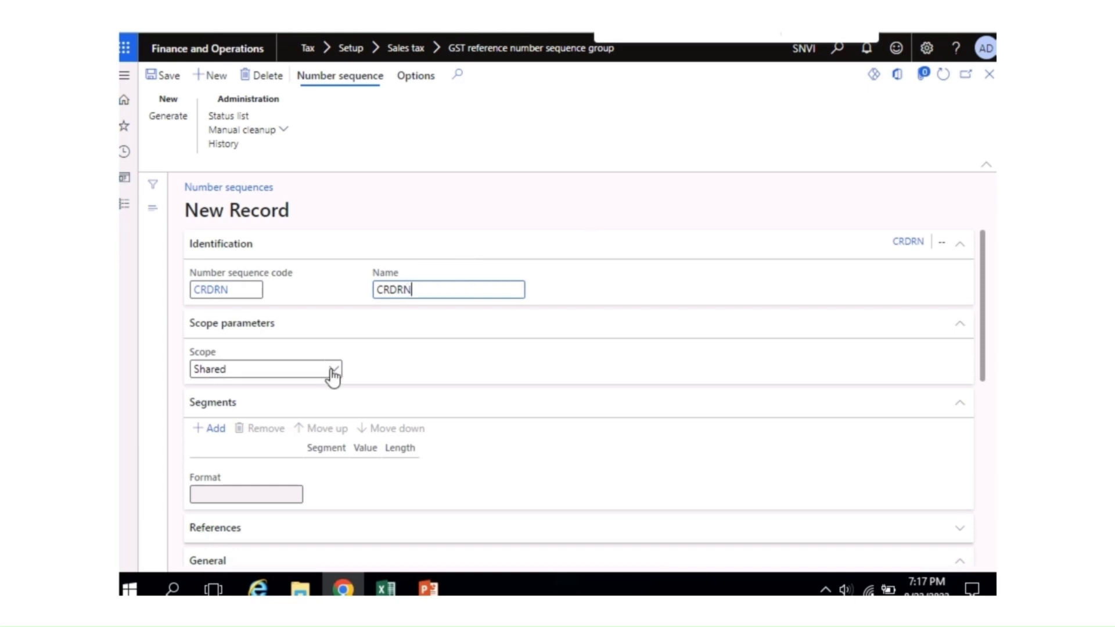
Step: Scope CRDRN to company Saanvi Inc, replace the Company segment with constant CRDRN, make it continuous, and save
{"action": "left_click", "coordinate": [336, 372]}
{"action": "left_click", "coordinate": [258, 409]}
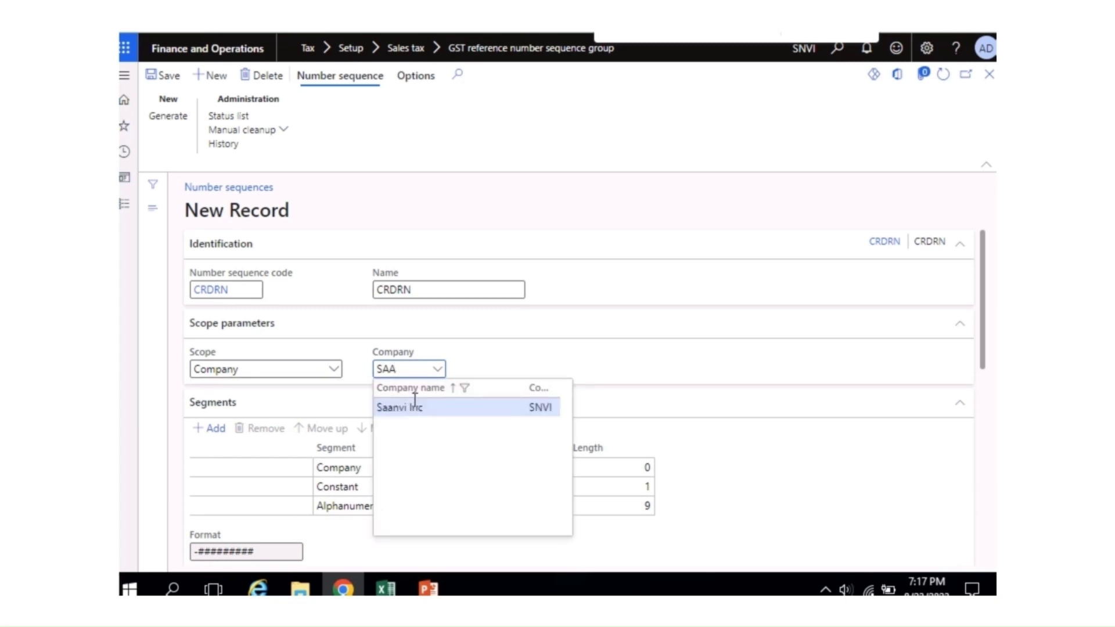
{"action": "left_click", "coordinate": [414, 407]}
{"action": "left_click", "coordinate": [496, 466]}
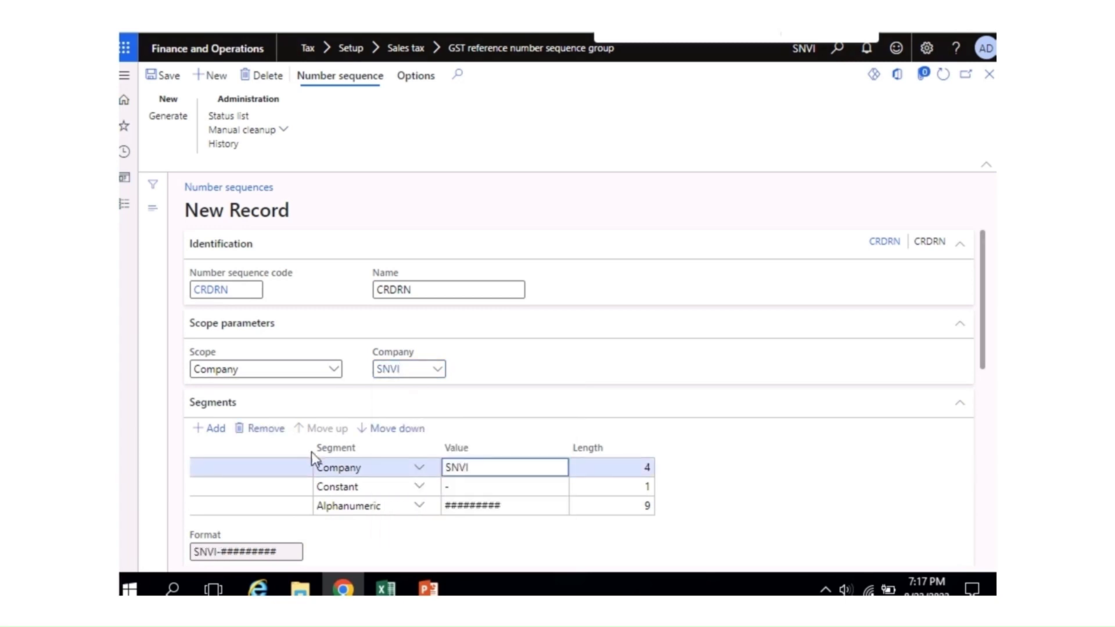
{"action": "left_click", "coordinate": [259, 429]}
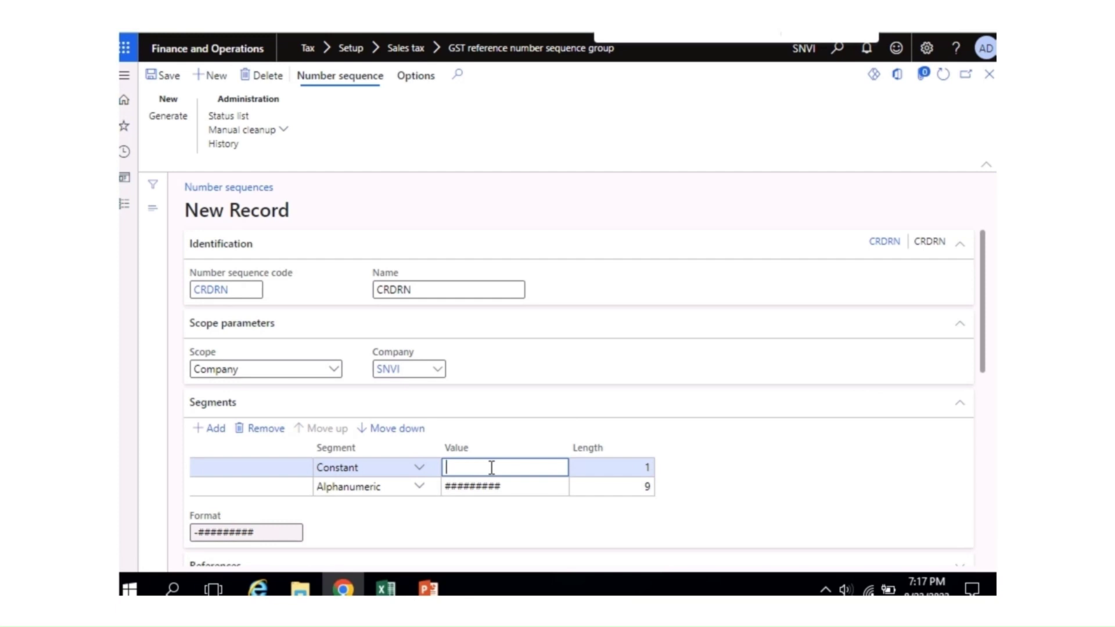
{"action": "type", "text": "CRDRN"}
{"action": "left_click_drag", "start_coordinate": [981, 369], "coordinate": [986, 488]}
{"action": "left_click", "coordinate": [384, 423]}
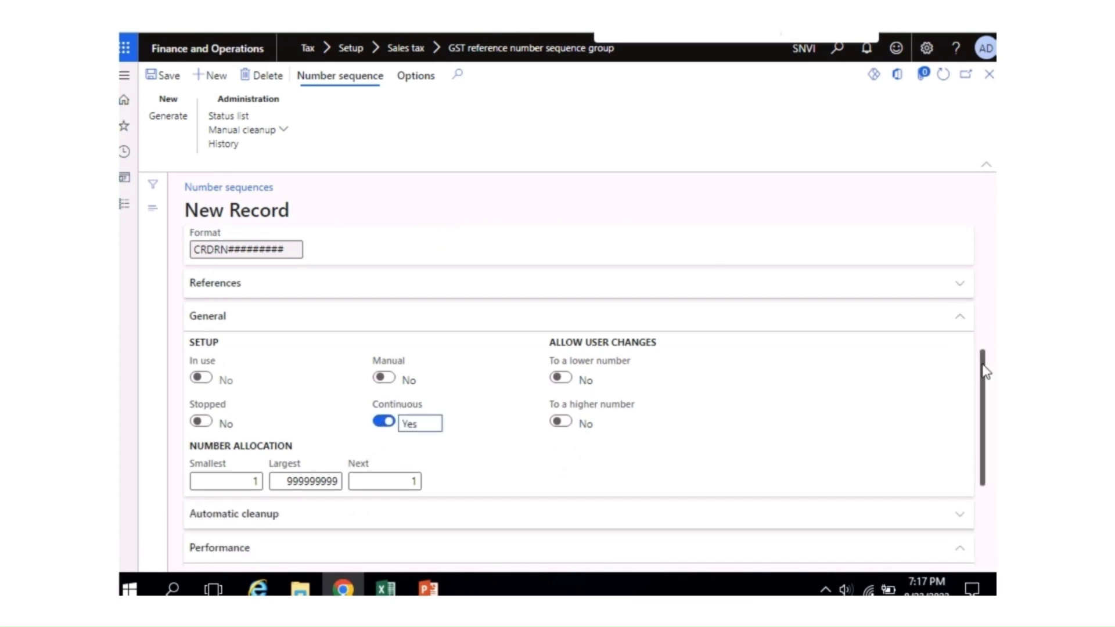
{"action": "left_click_drag", "start_coordinate": [984, 371], "coordinate": [984, 252]}
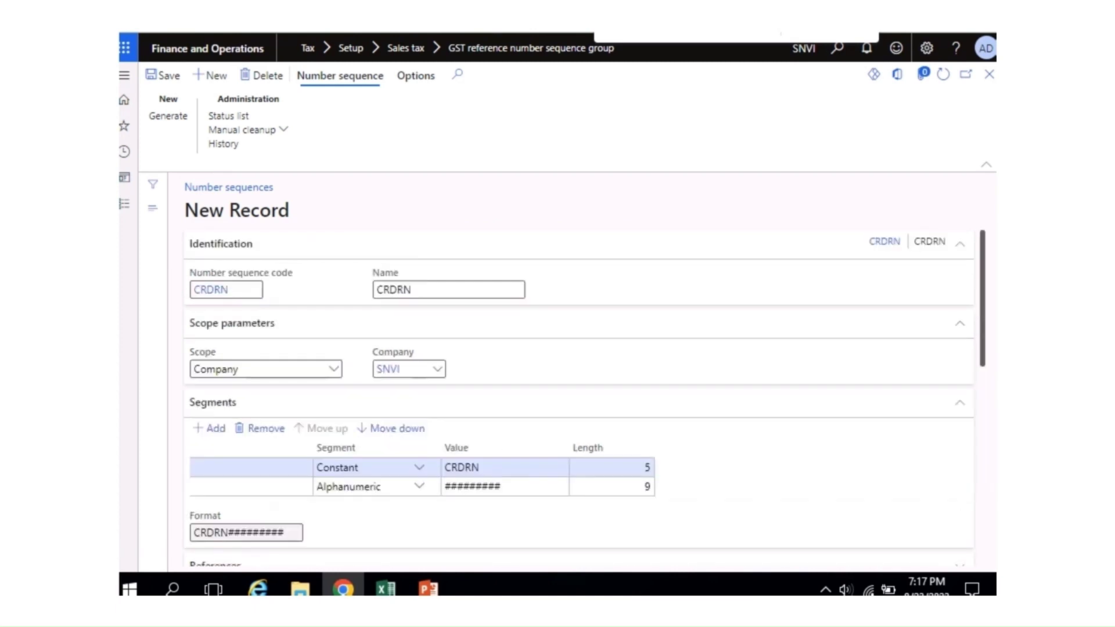
{"action": "left_click", "coordinate": [173, 81]}
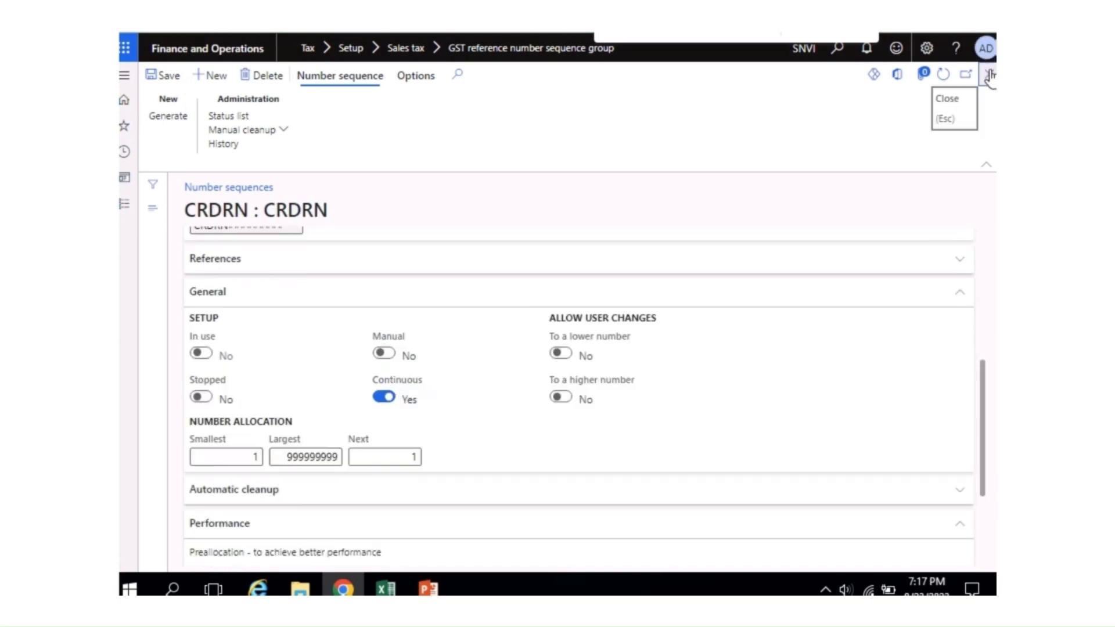
{"action": "left_click", "coordinate": [989, 74]}
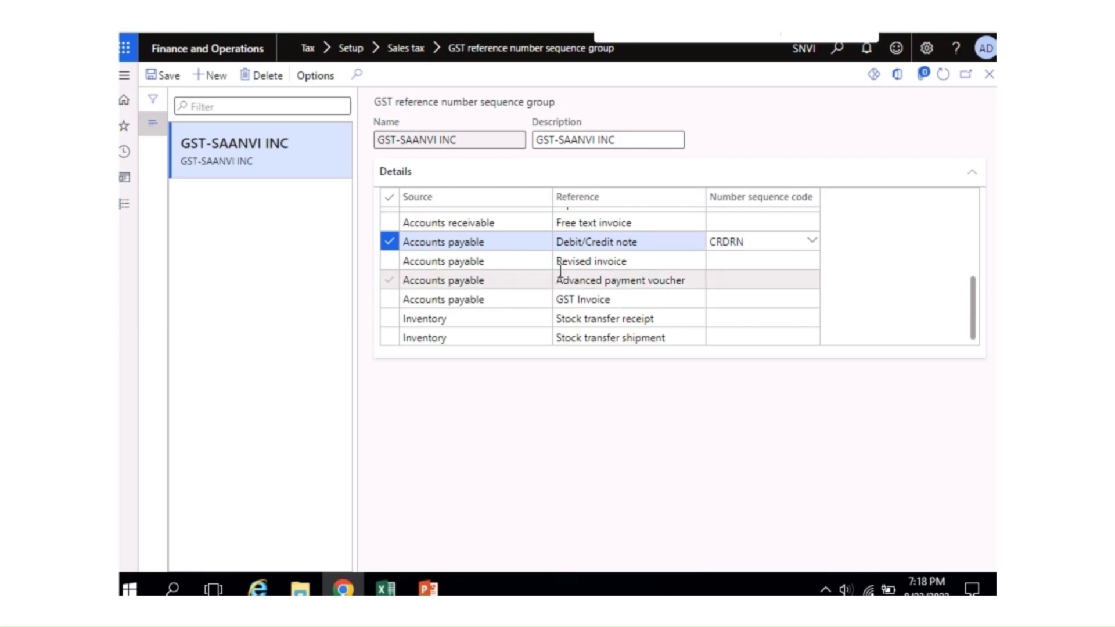
Step: From the Revised invoice code cell, start a new number sequence with code and name RINV
{"action": "left_click", "coordinate": [735, 263]}
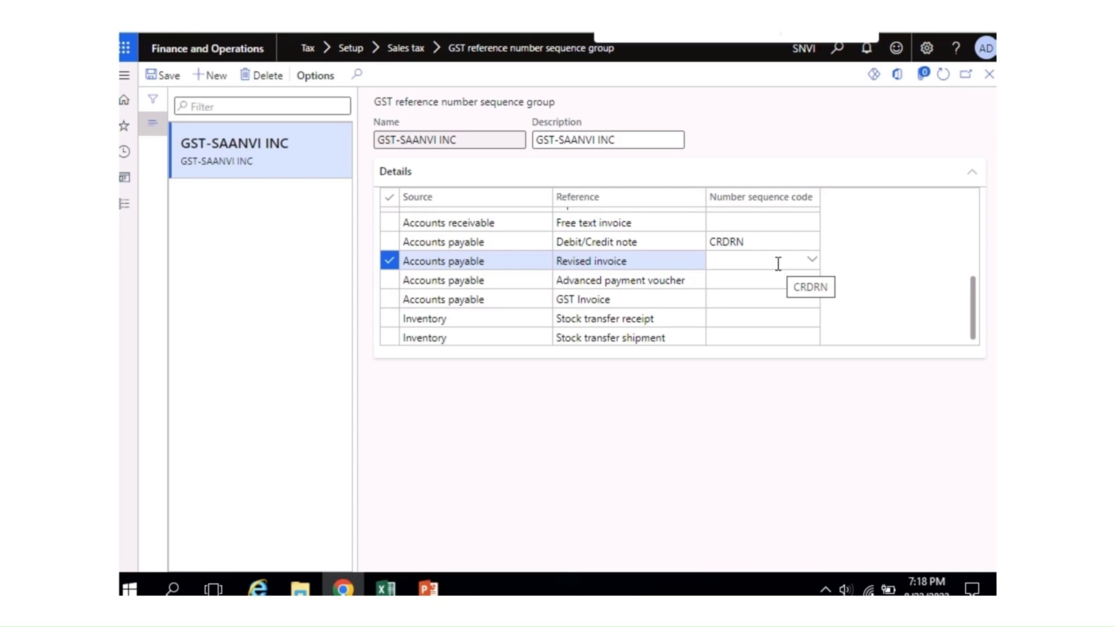
{"action": "right_click", "coordinate": [810, 270]}
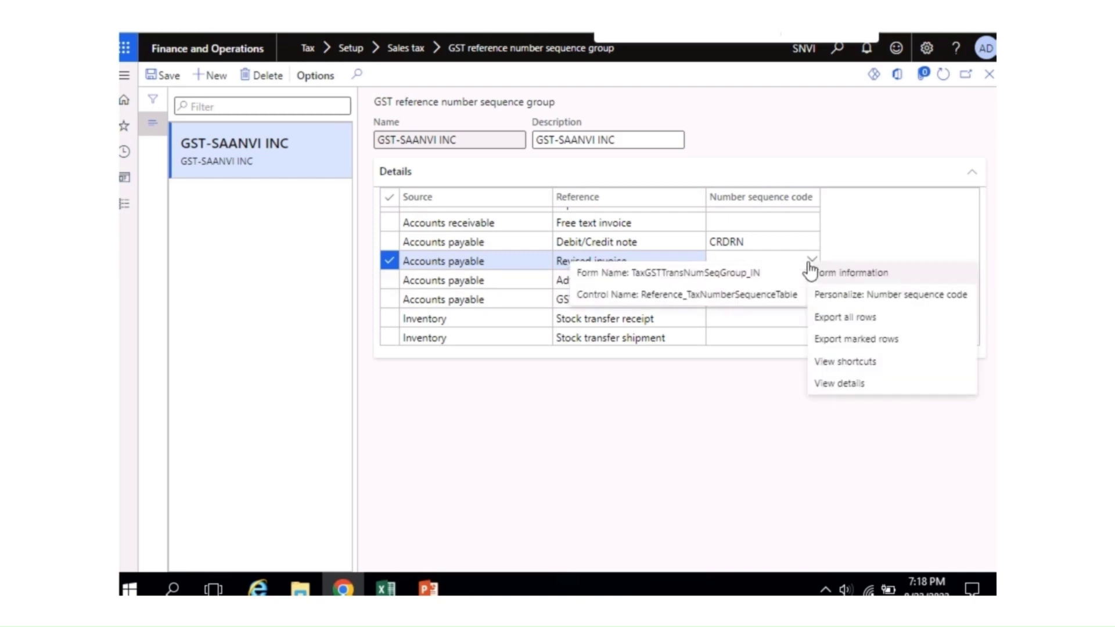
{"action": "left_click", "coordinate": [836, 386]}
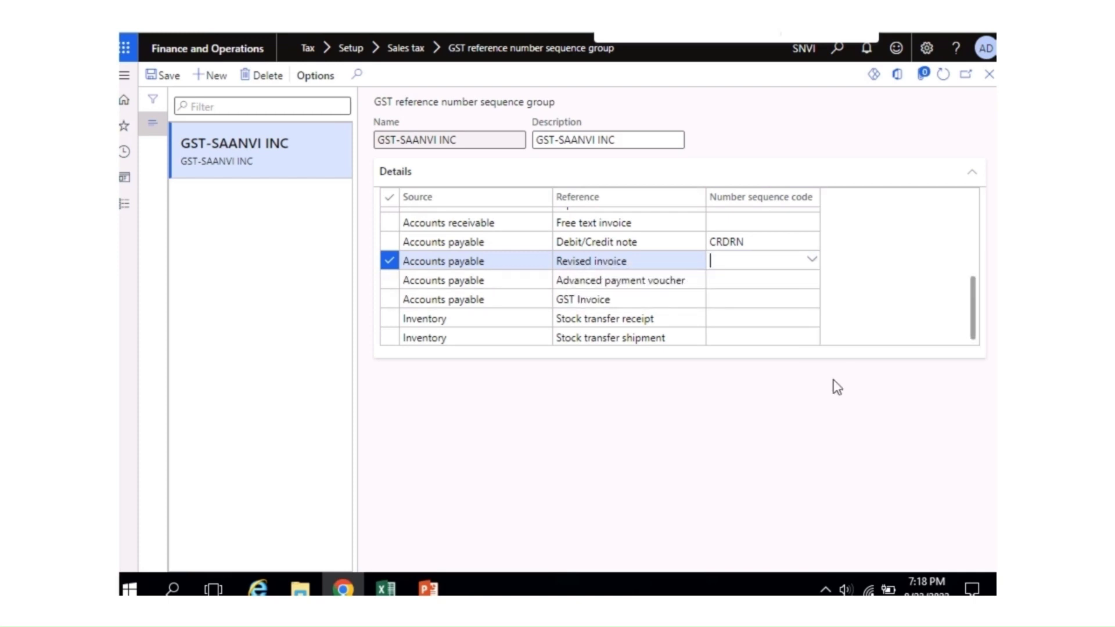
{"action": "left_click", "coordinate": [216, 77]}
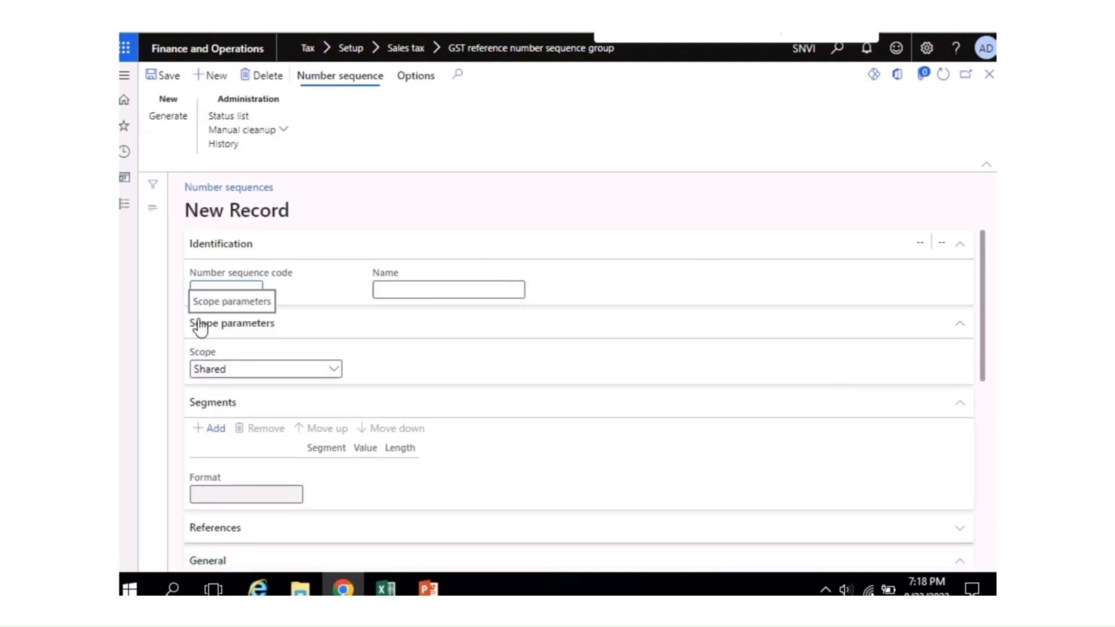
{"action": "type", "text": "p"}
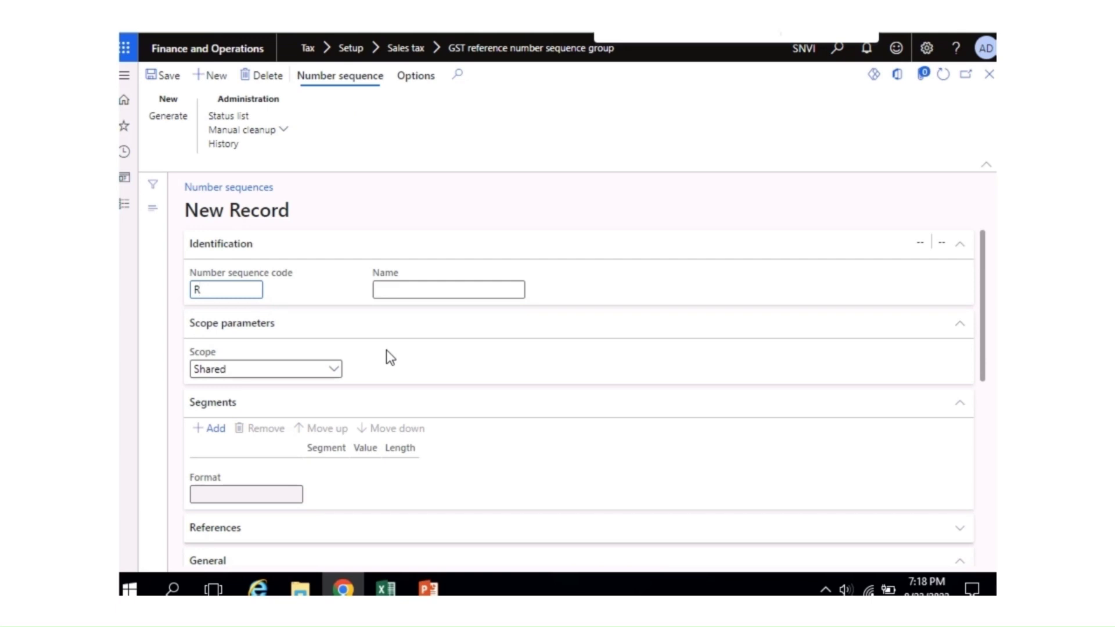
{"action": "type", "text": "INV"}
{"action": "key", "text": "ctrl+a"}
{"action": "key", "text": "ctrl+c"}
{"action": "key", "text": "Tab"}
{"action": "key", "text": "ctrl+v"}
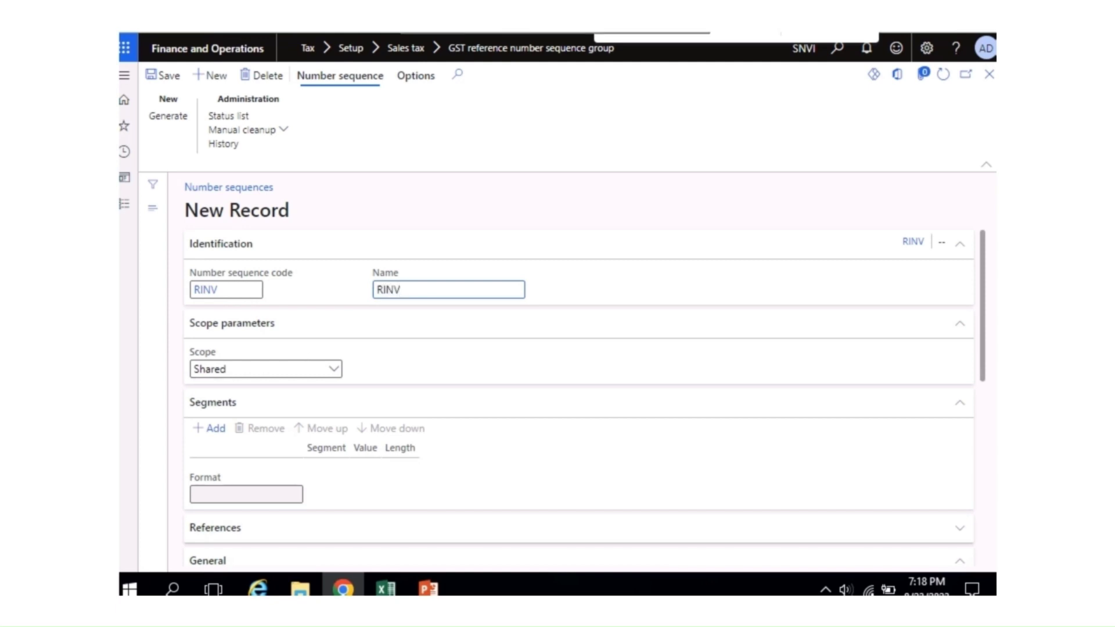
Step: Scope RINV to company Saanvi Inc with constant RINV replacing the Company segment, continuous, and save
{"action": "left_click", "coordinate": [335, 371]}
{"action": "left_click", "coordinate": [237, 405]}
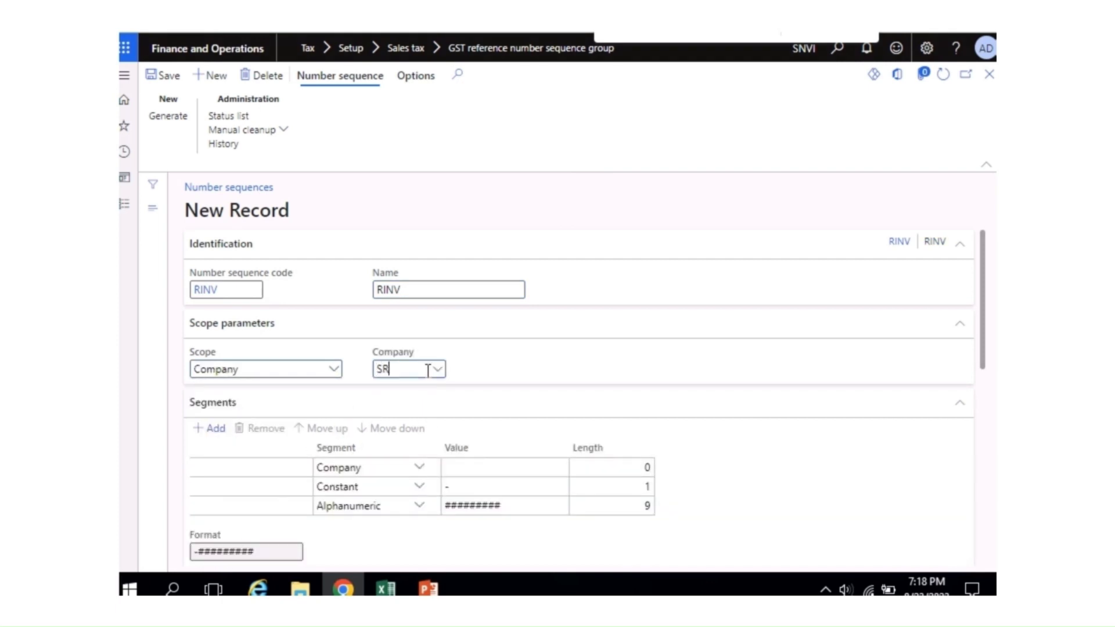
{"action": "key", "text": "BackSpace"}
{"action": "key", "text": "BackSpace"}
{"action": "type", "text": "S"}
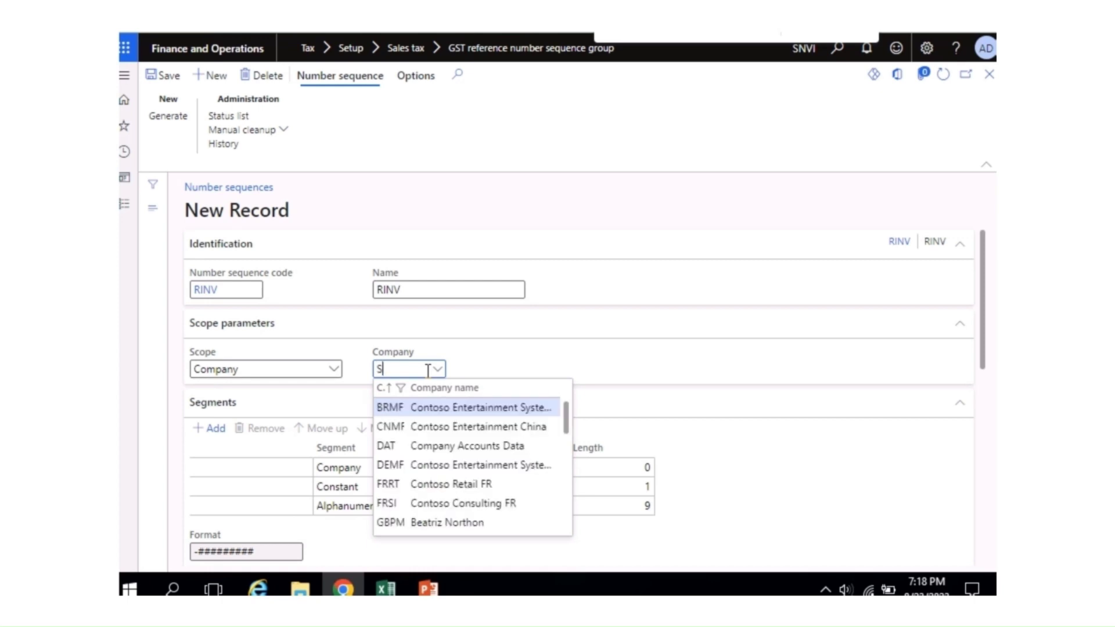
{"action": "type", "text": "AA"}
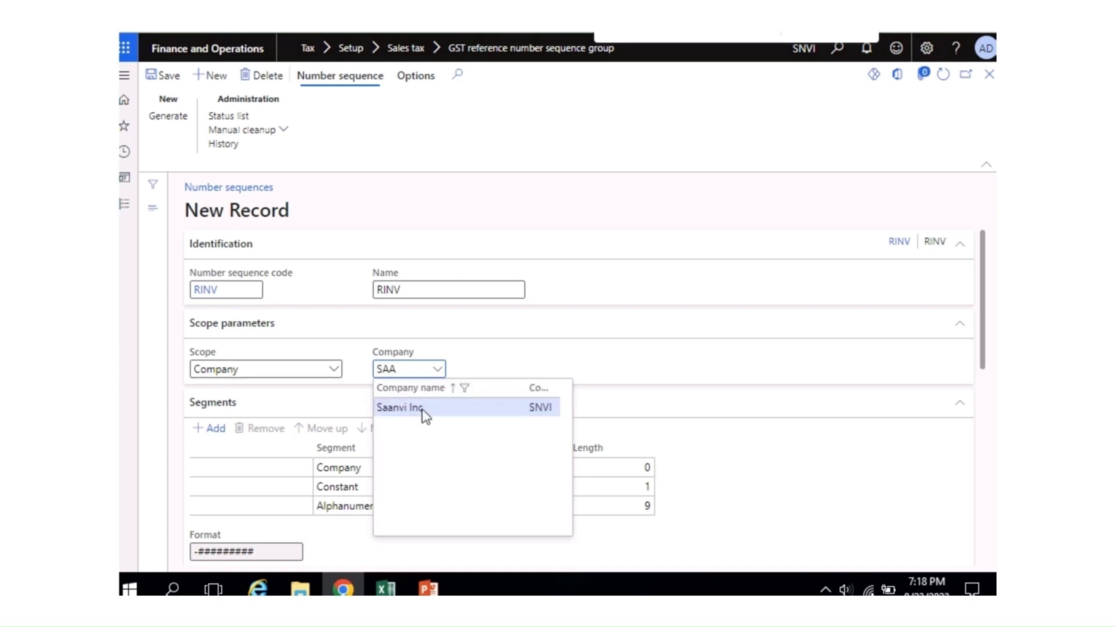
{"action": "left_click", "coordinate": [420, 409]}
{"action": "left_click", "coordinate": [498, 467]}
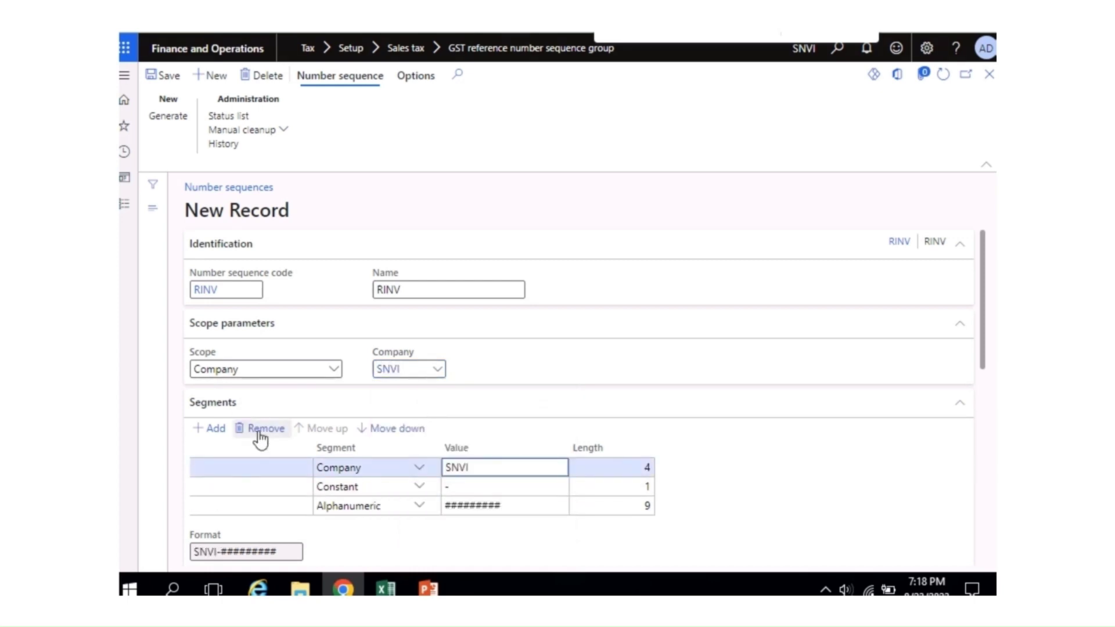
{"action": "left_click", "coordinate": [259, 428]}
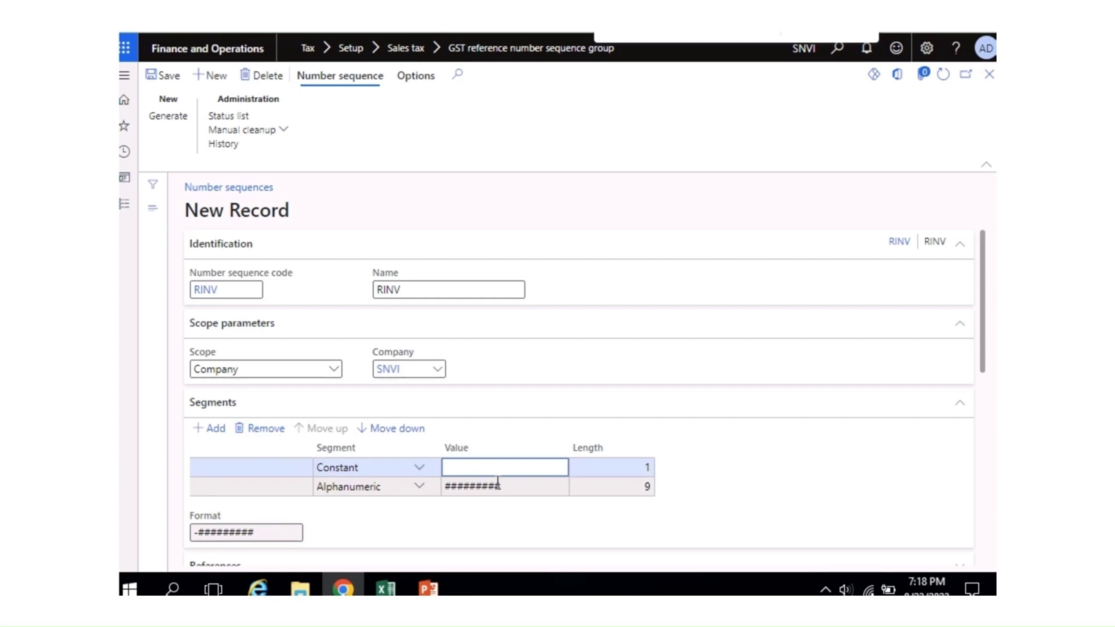
{"action": "type", "text": "RINV"}
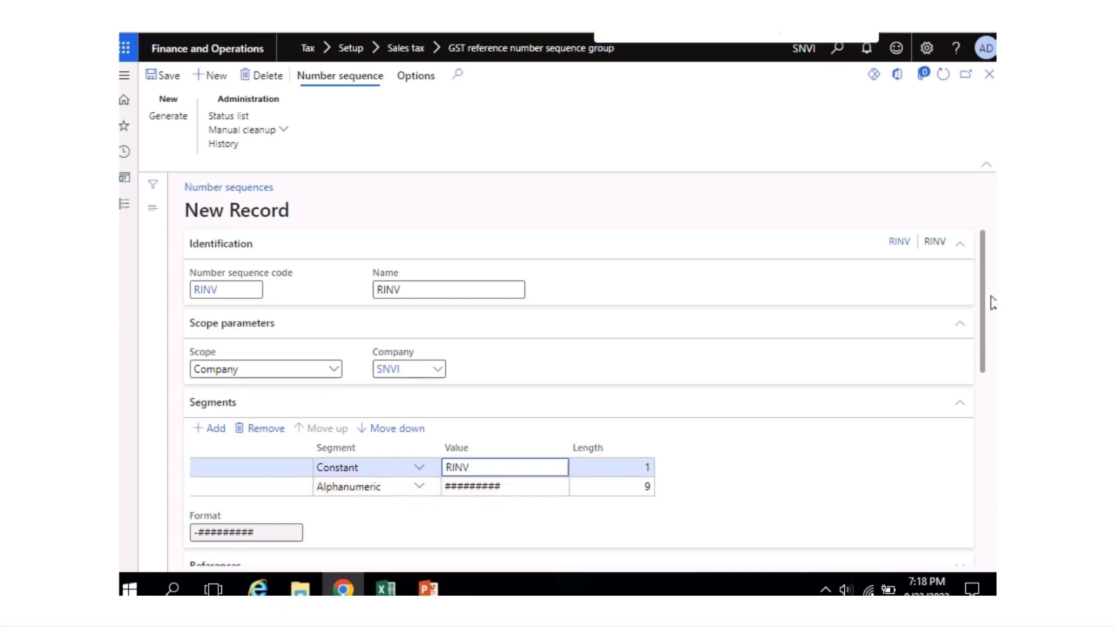
{"action": "left_click_drag", "start_coordinate": [990, 314], "coordinate": [991, 429]}
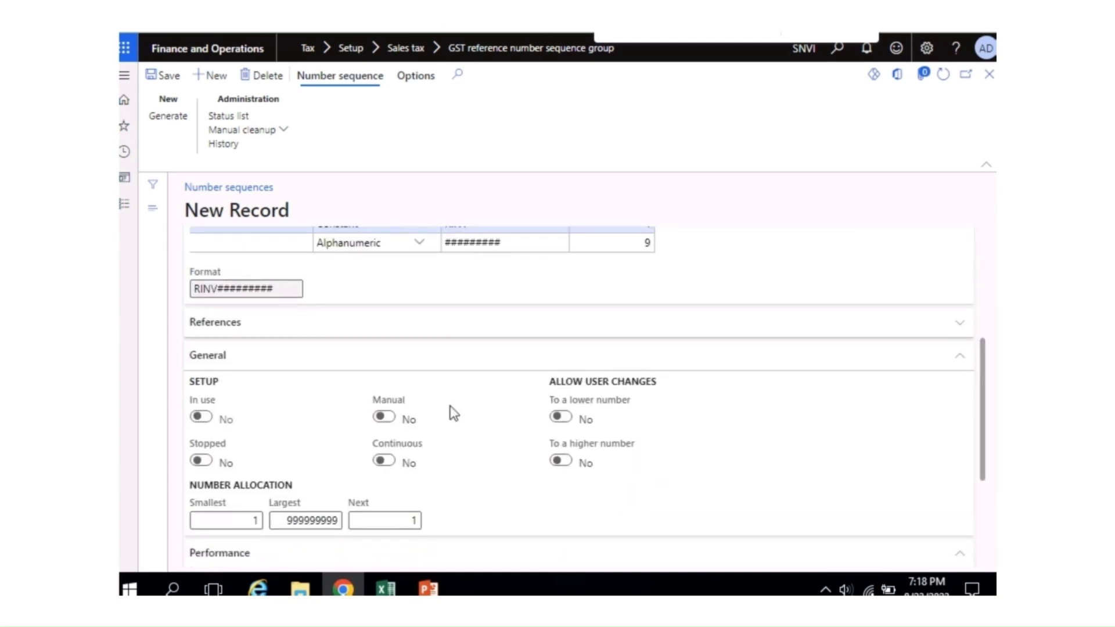
{"action": "left_click", "coordinate": [385, 461]}
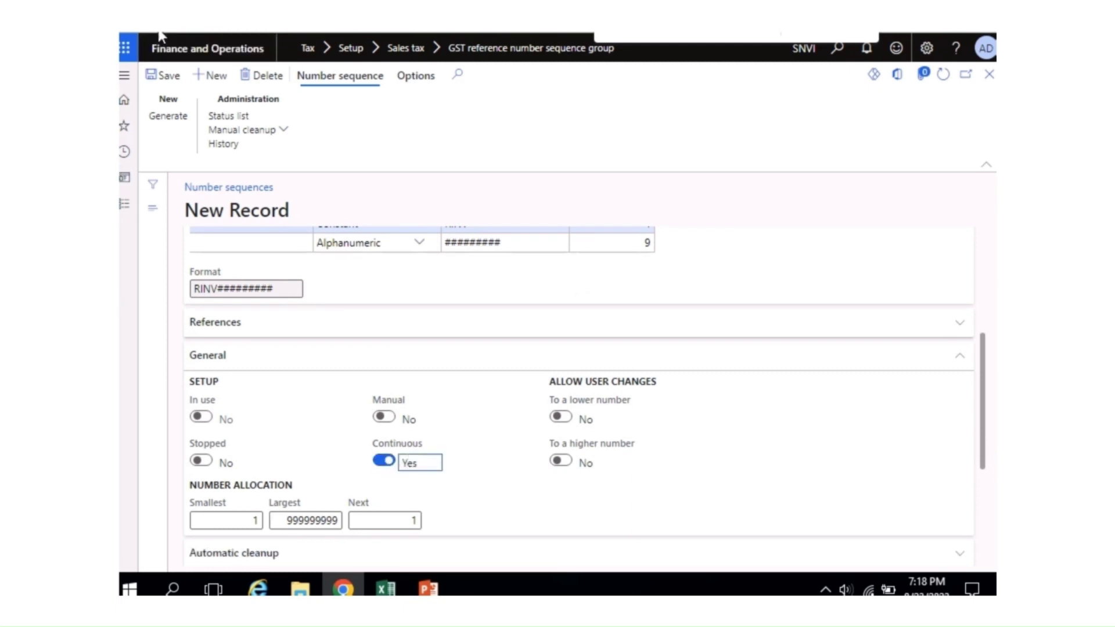
{"action": "left_click", "coordinate": [165, 76]}
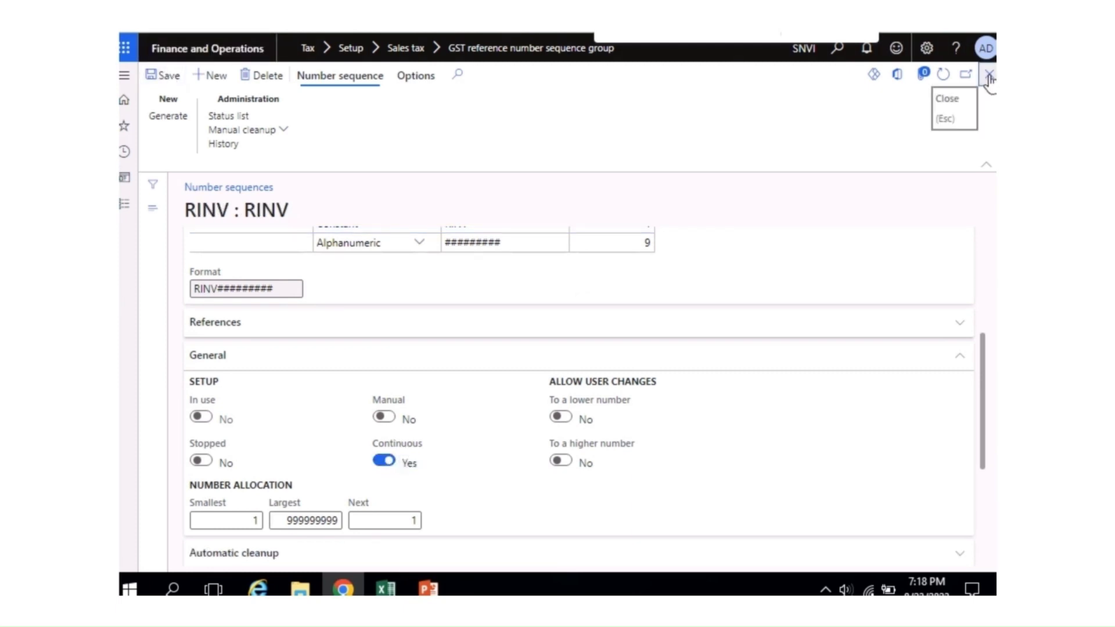
{"action": "left_click", "coordinate": [989, 76]}
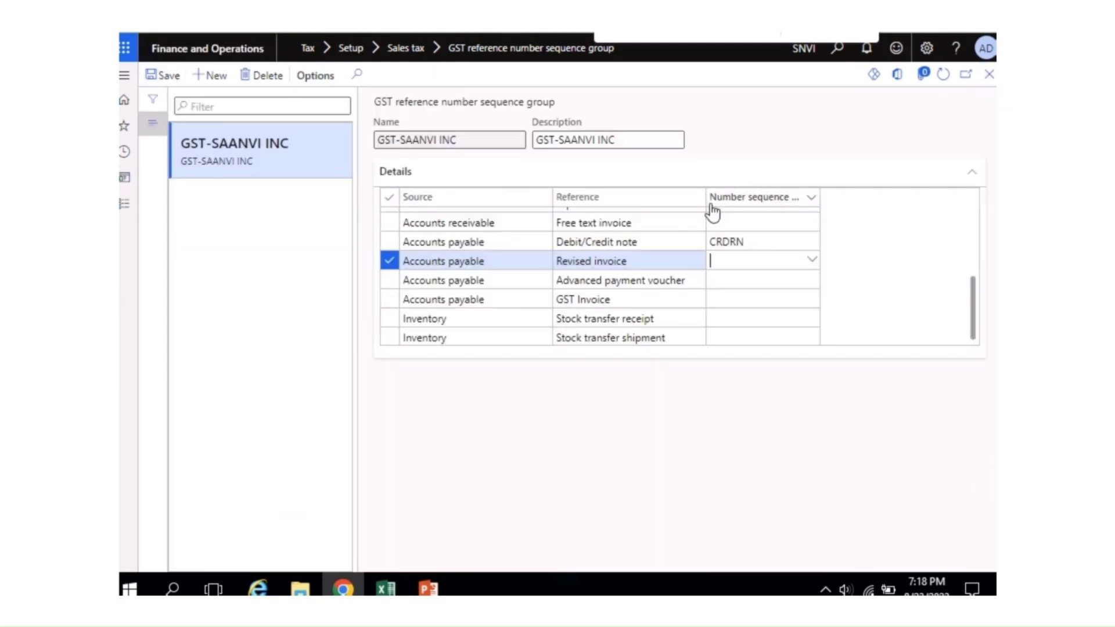
Step: Filter the code lookup to RINV and assign it to the Revised invoice reference
{"action": "left_click", "coordinate": [812, 263]}
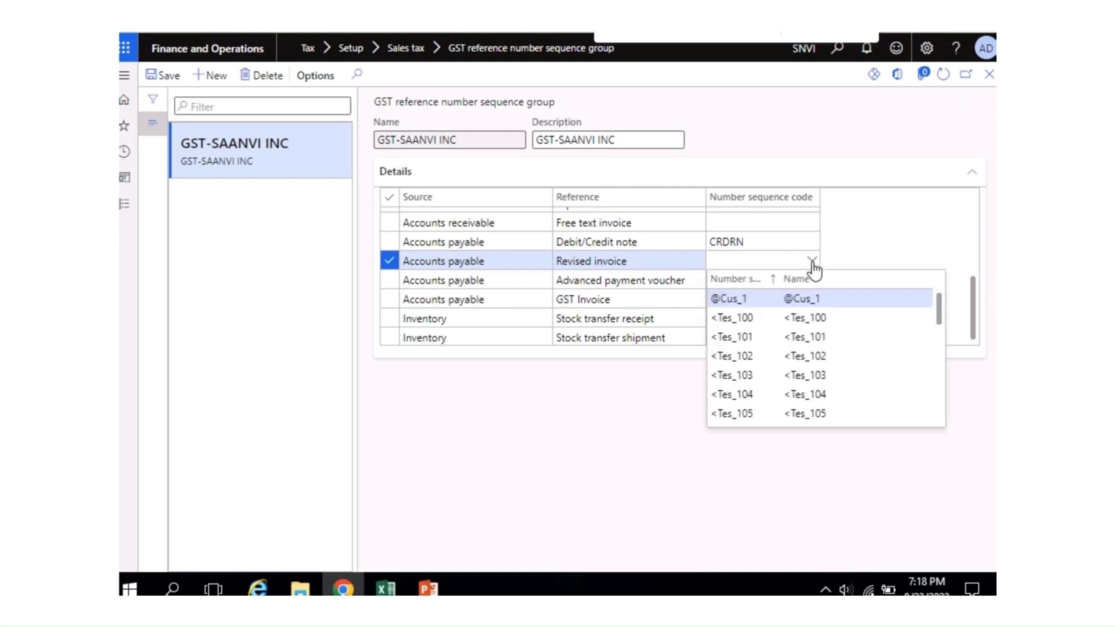
{"action": "left_click", "coordinate": [766, 281]}
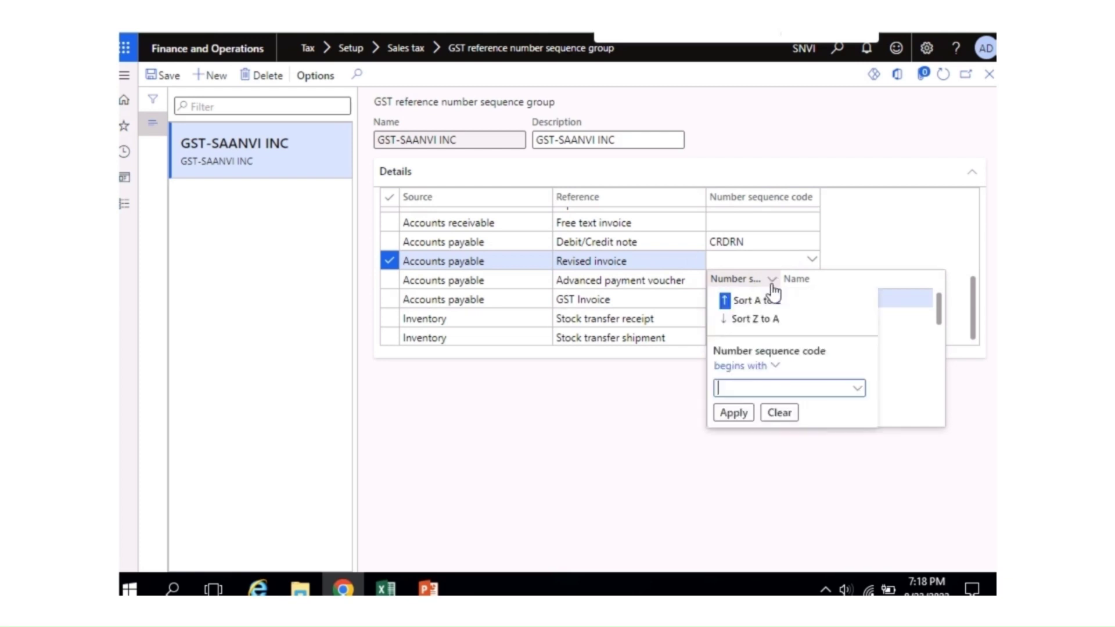
{"action": "type", "text": "RINV"}
{"action": "left_click", "coordinate": [734, 413]}
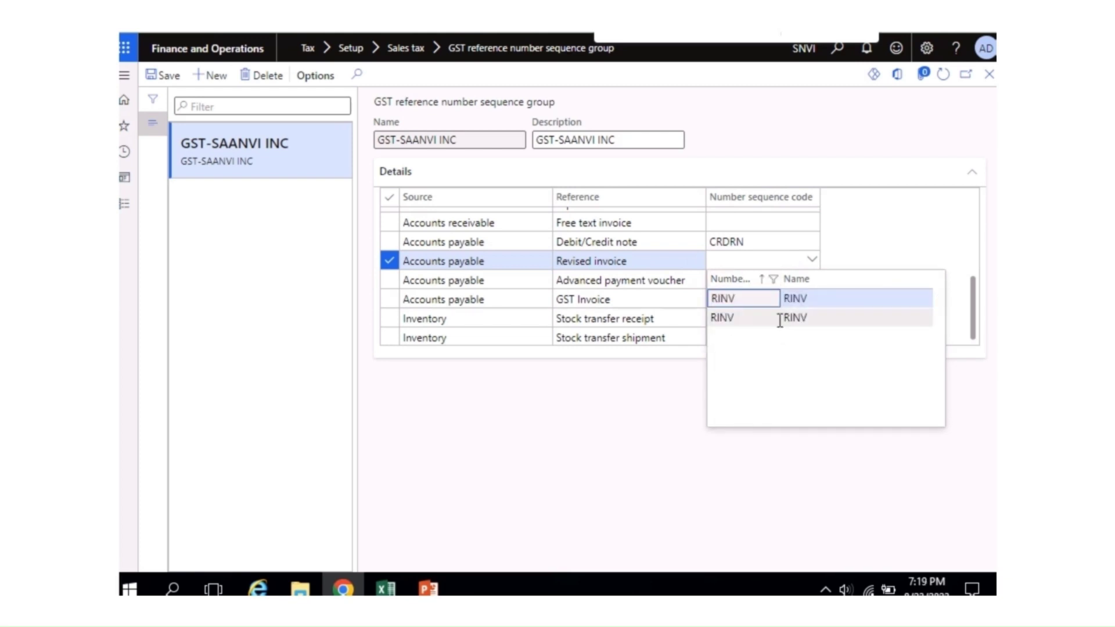
{"action": "left_click", "coordinate": [741, 299]}
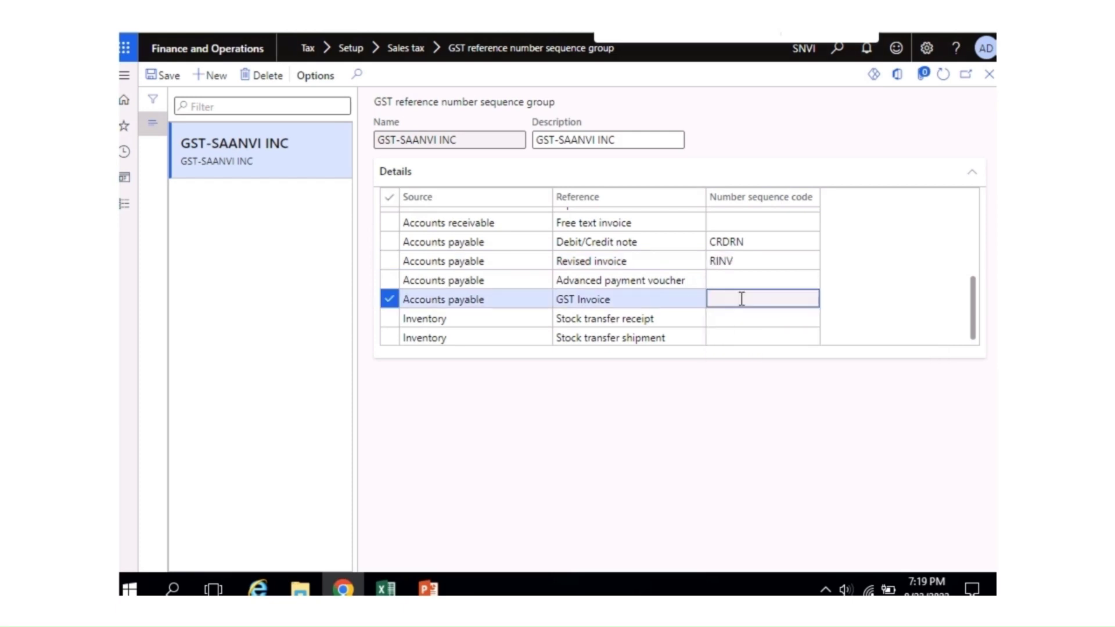
{"action": "left_click", "coordinate": [728, 281]}
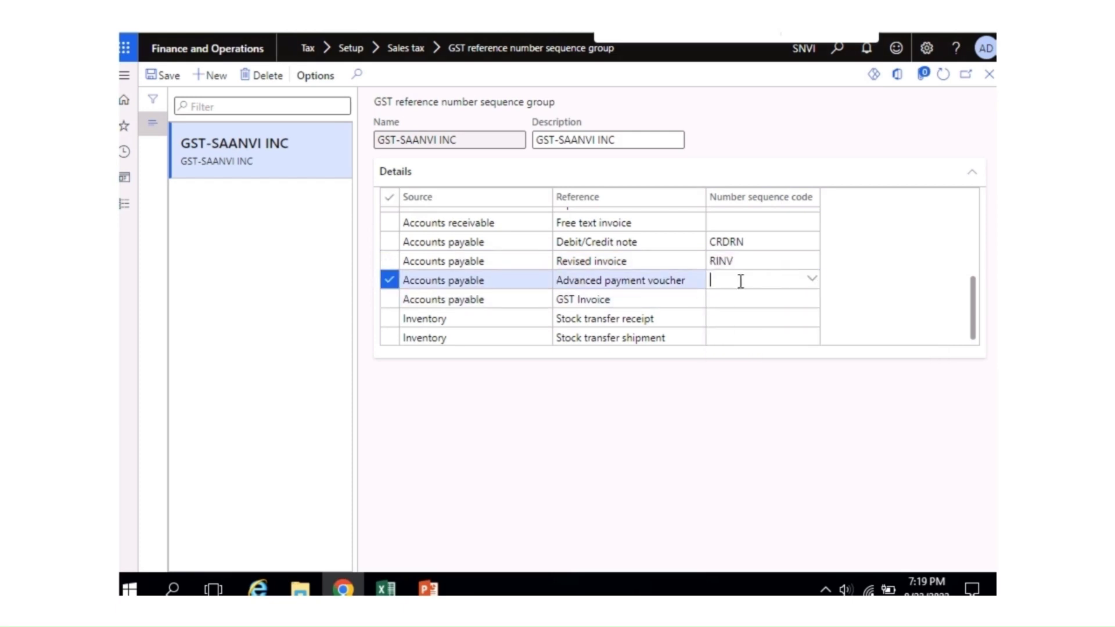
Step: From the Advanced payment voucher code cell, start a new number sequence named and coded ADVPAY
{"action": "right_click", "coordinate": [818, 287]}
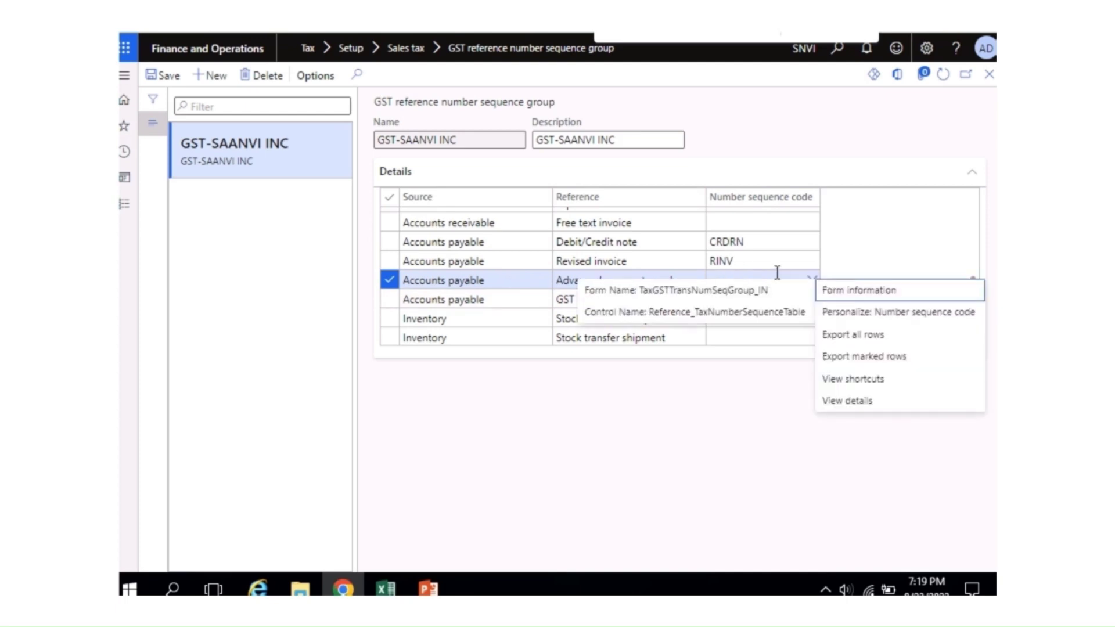
{"action": "left_click", "coordinate": [843, 401]}
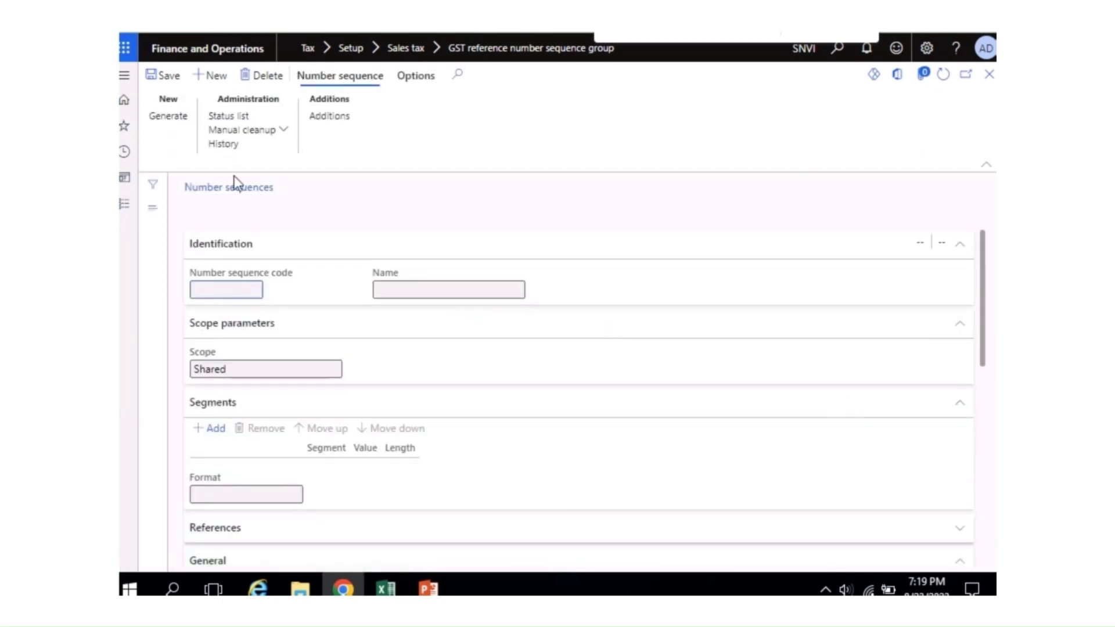
{"action": "left_click", "coordinate": [212, 82]}
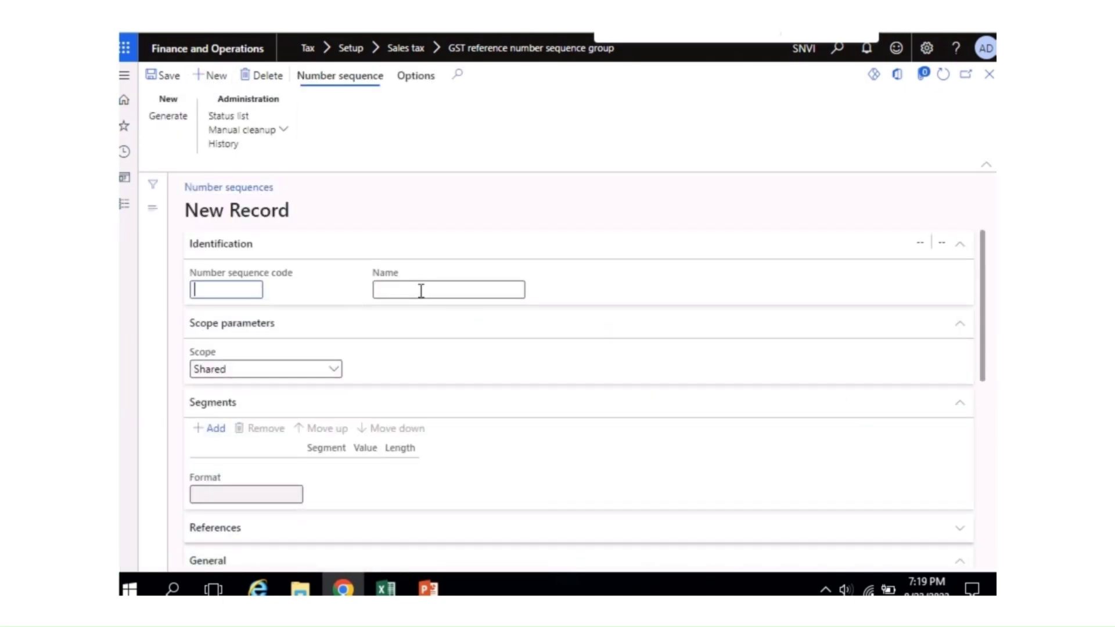
{"action": "left_click", "coordinate": [421, 291]}
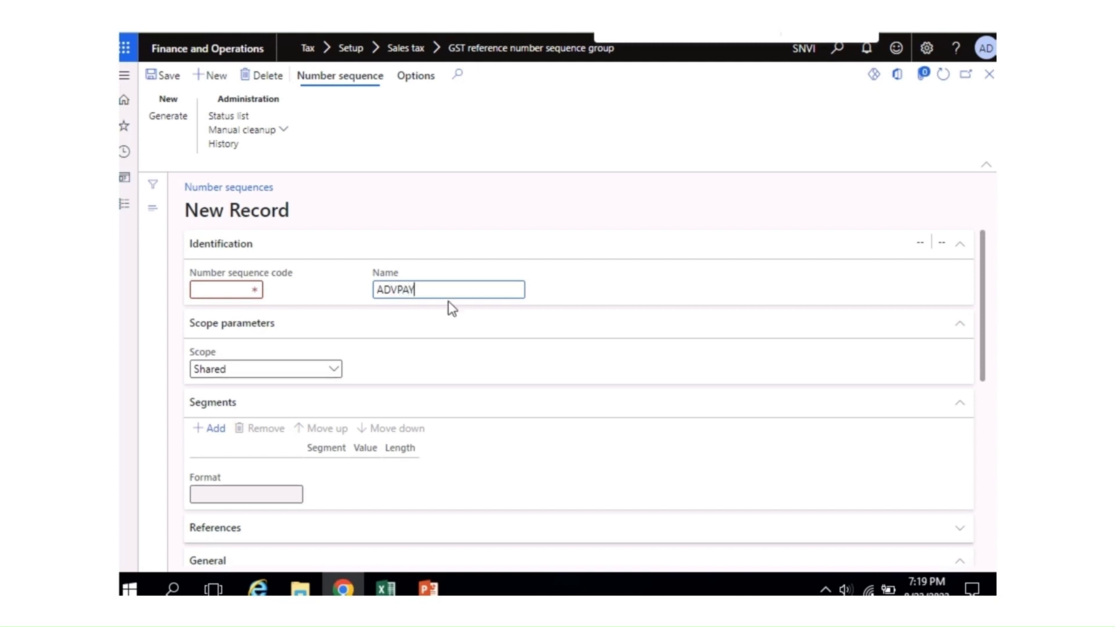
{"action": "key", "text": "ctrl+a"}
{"action": "key", "text": "ctrl+c"}
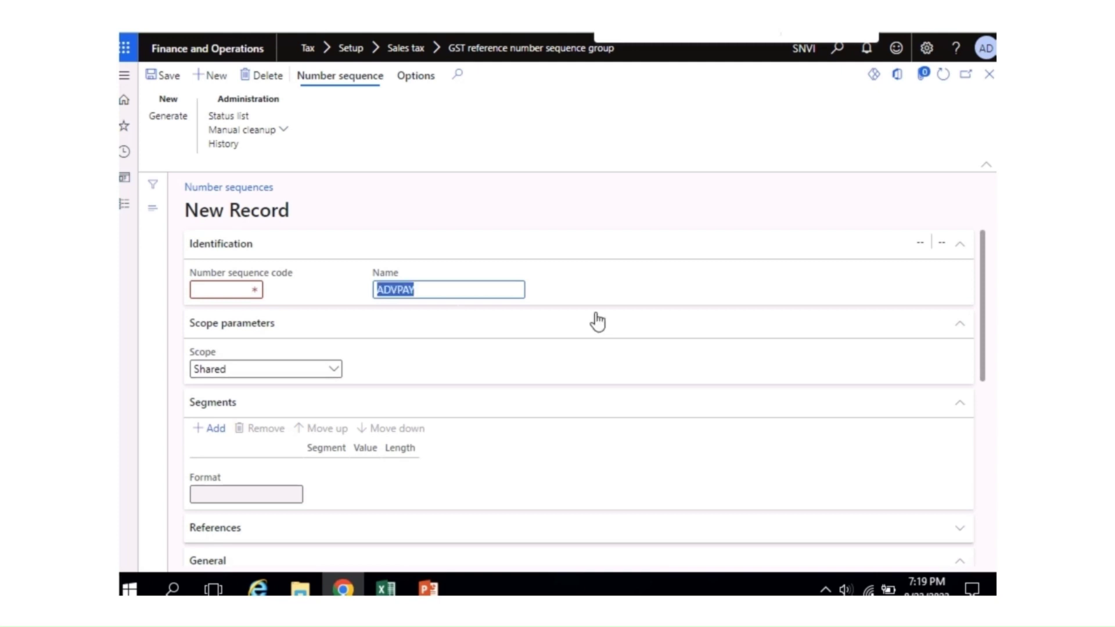
{"action": "key", "text": "shift+Tab"}
{"action": "key", "text": "ctrl+v"}
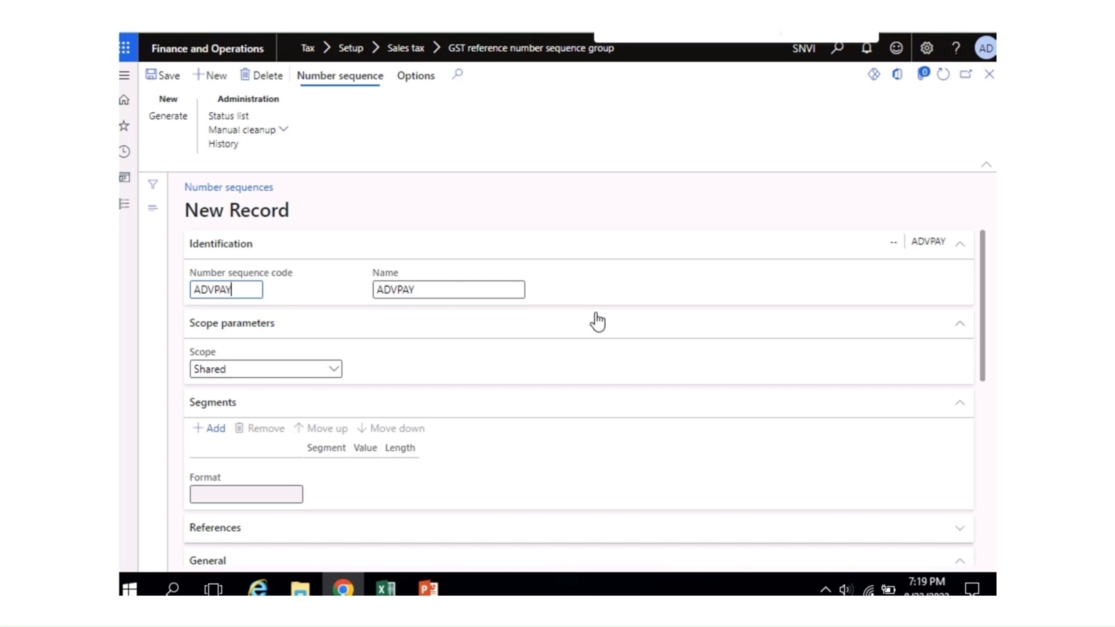
Step: Scope ADVPAY to company Saanvi Inc with constant ADVPAY replacing the Company segment, continuous, and save
{"action": "left_click", "coordinate": [333, 374]}
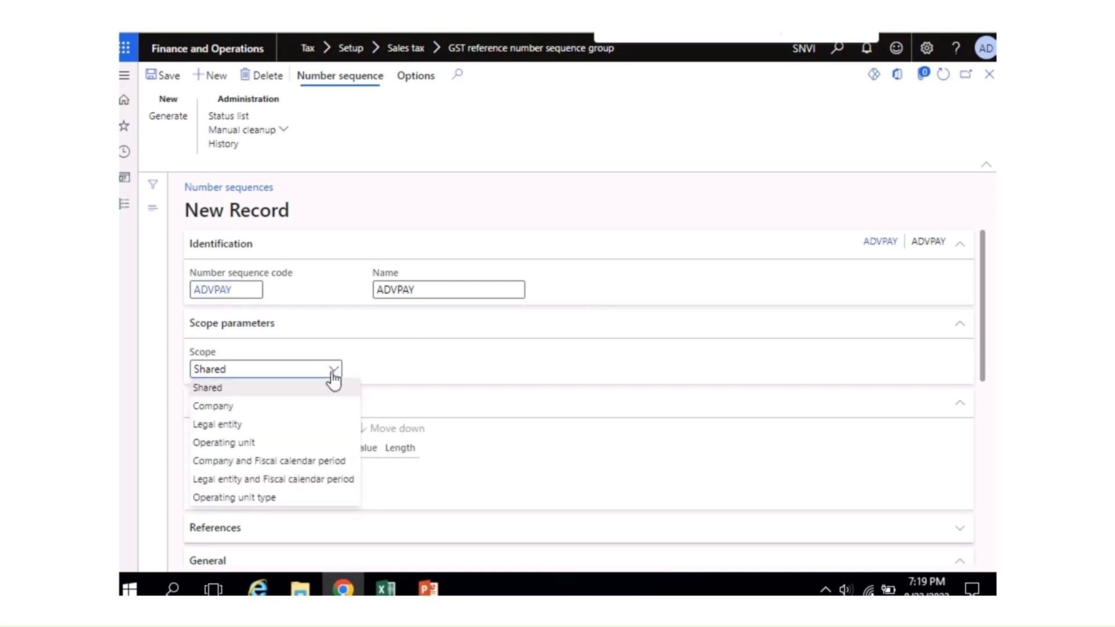
{"action": "left_click", "coordinate": [286, 408]}
{"action": "left_click", "coordinate": [427, 368]}
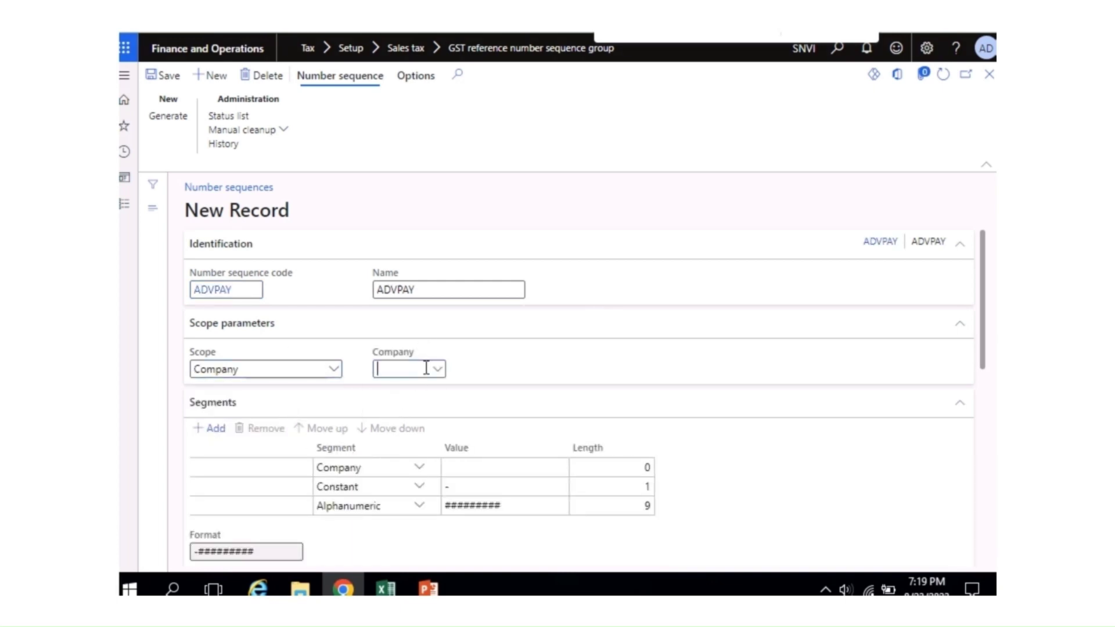
{"action": "type", "text": "SAA"}
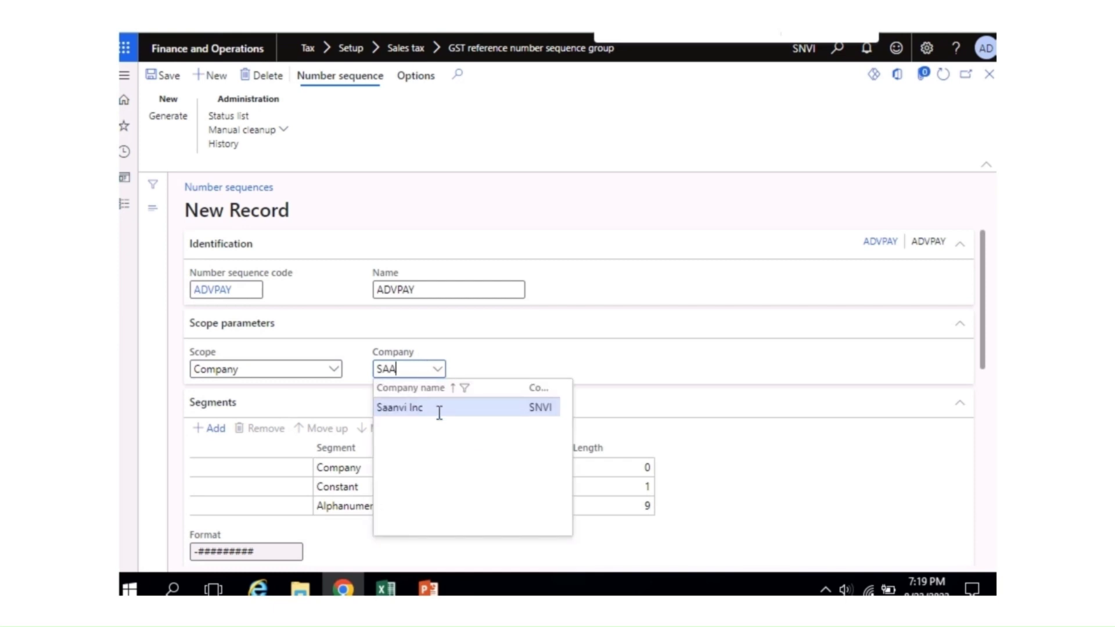
{"action": "left_click", "coordinate": [439, 408]}
{"action": "left_click", "coordinate": [515, 468]}
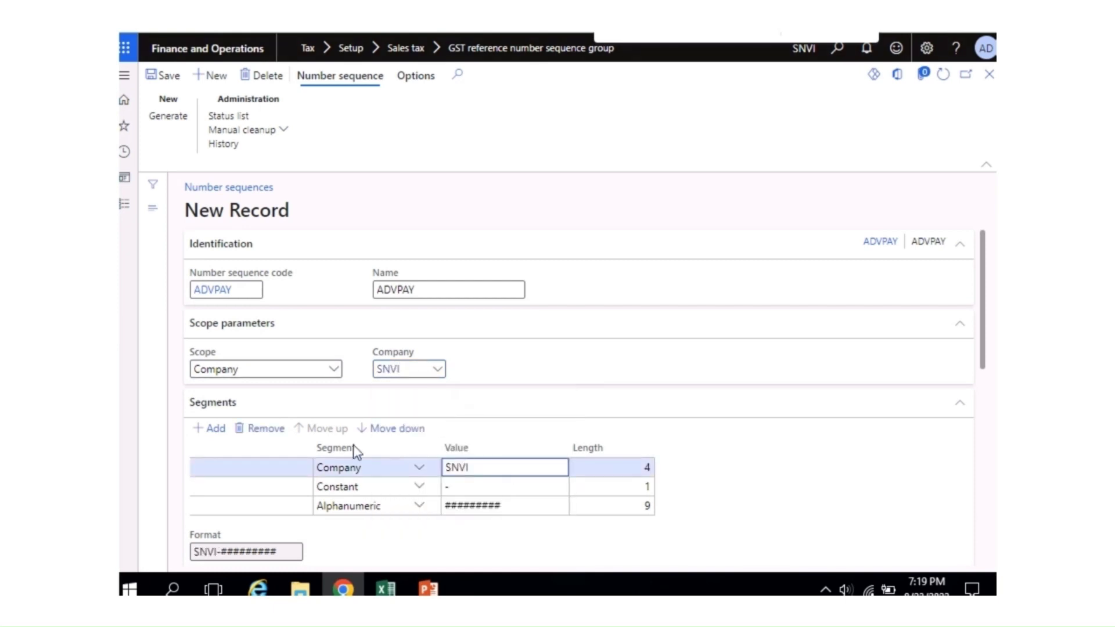
{"action": "left_click", "coordinate": [270, 431]}
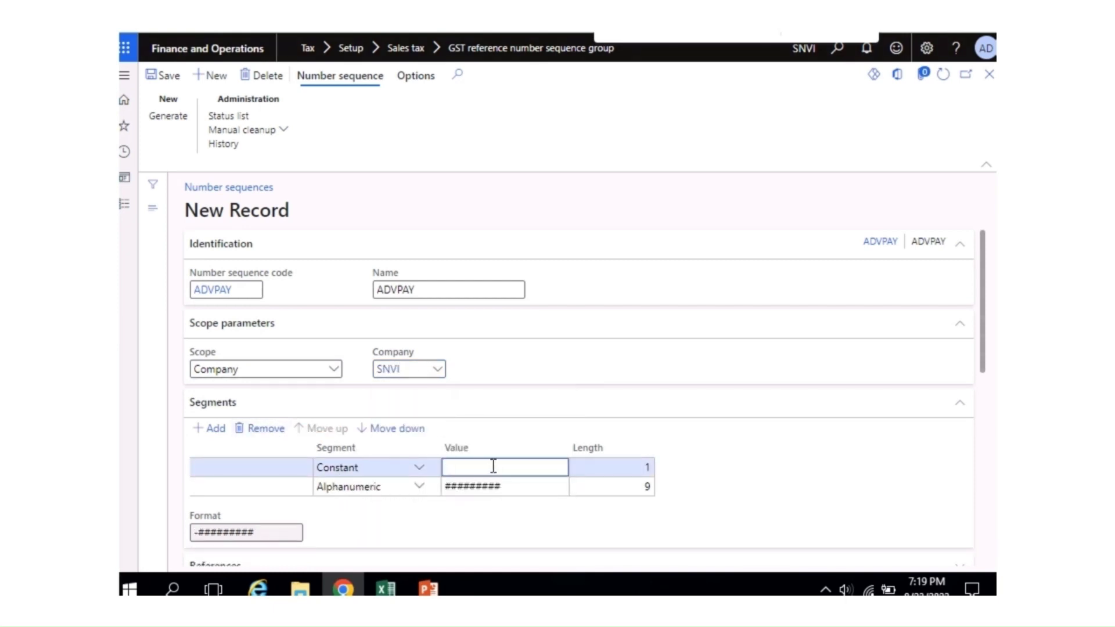
{"action": "type", "text": "ADVPAY"}
{"action": "left_click_drag", "start_coordinate": [980, 307], "coordinate": [980, 455]}
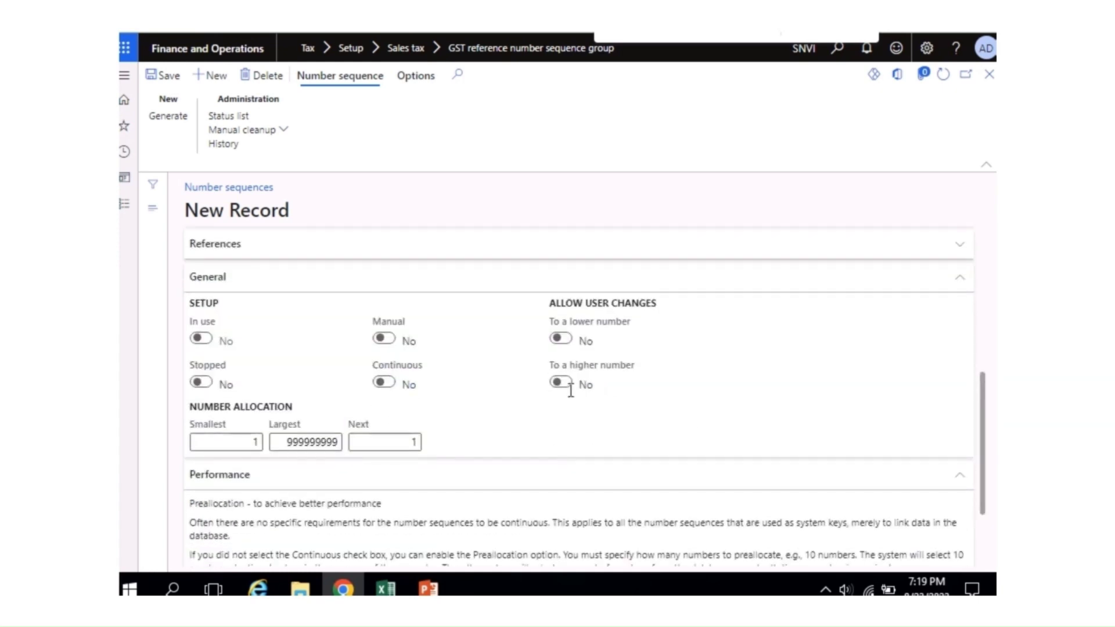
{"action": "left_click", "coordinate": [384, 383]}
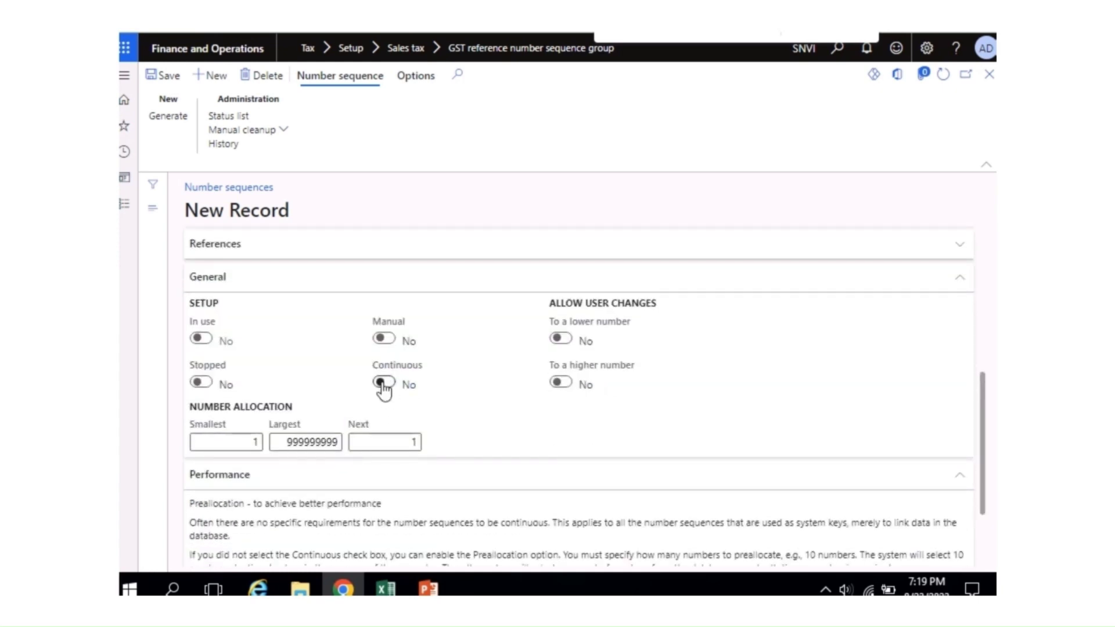
{"action": "left_click", "coordinate": [168, 77]}
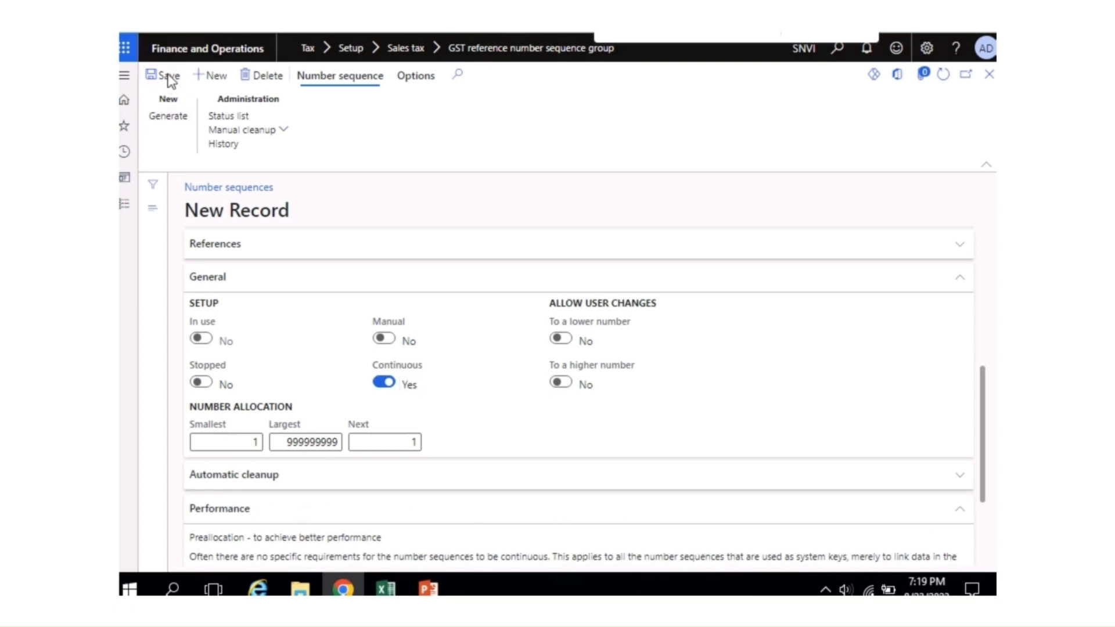
{"action": "left_click", "coordinate": [989, 81]}
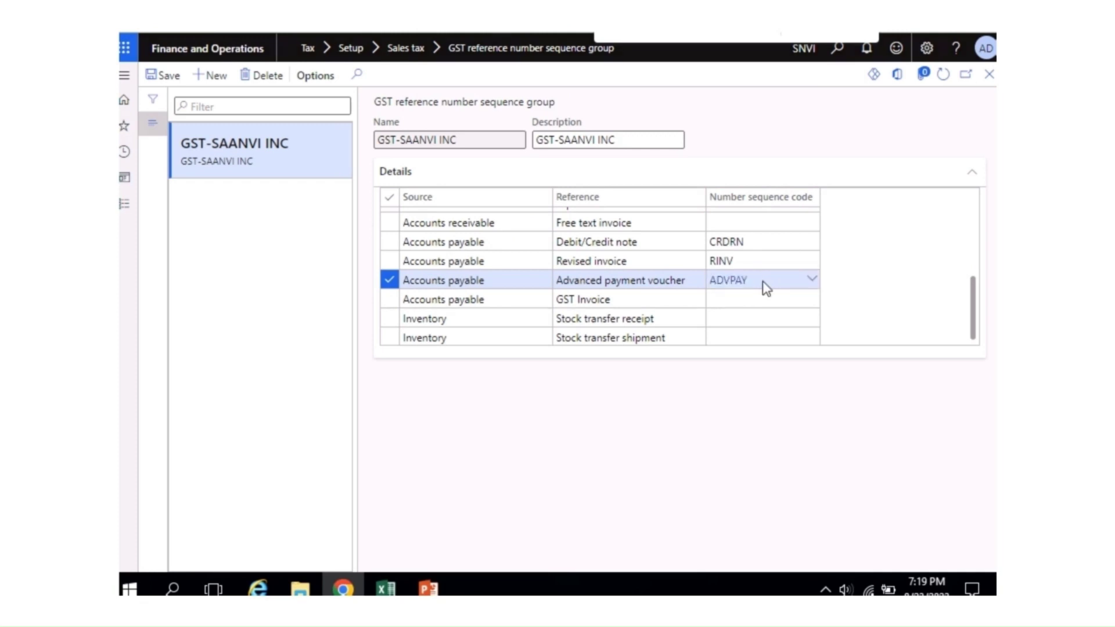
Step: From the GST Invoice code cell, start a new number sequence with code and name GST-INV
{"action": "left_click", "coordinate": [725, 305]}
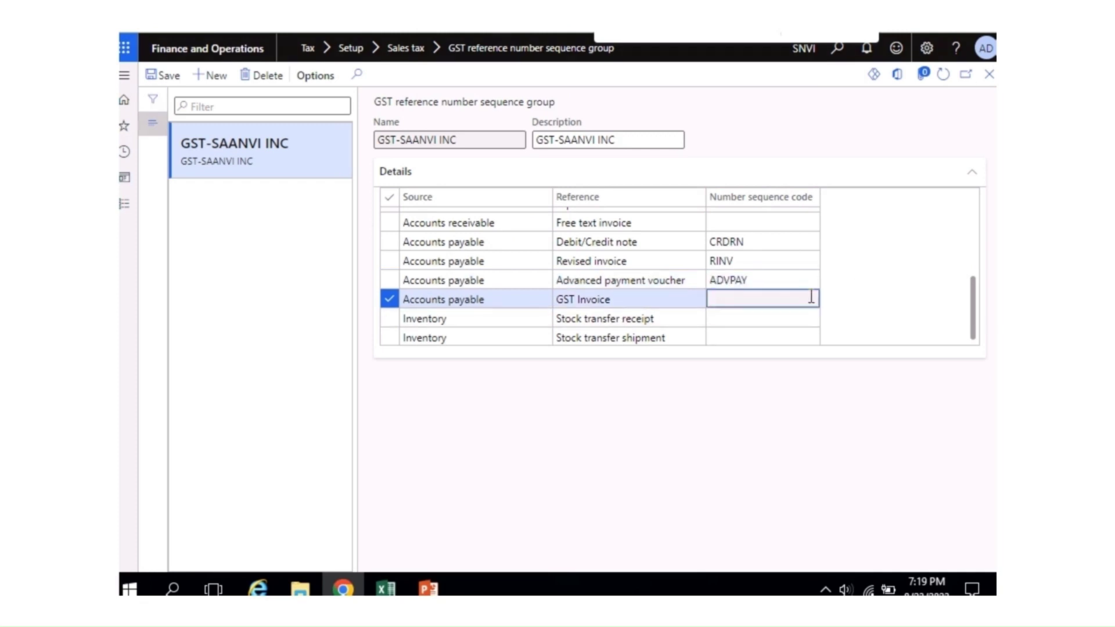
{"action": "right_click", "coordinate": [812, 300]}
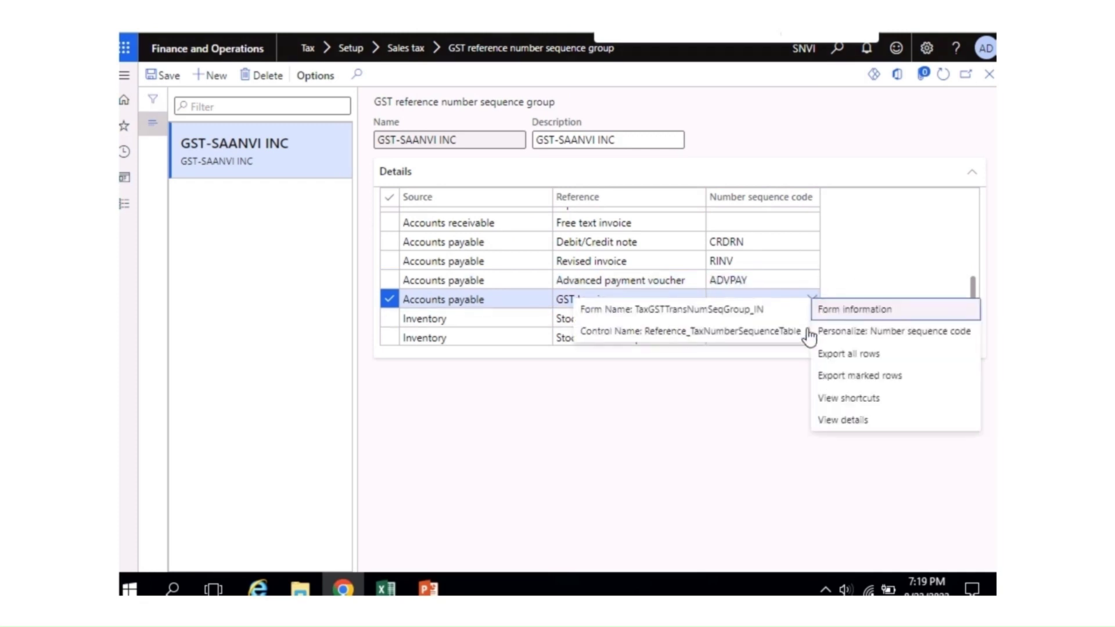
{"action": "left_click", "coordinate": [841, 427]}
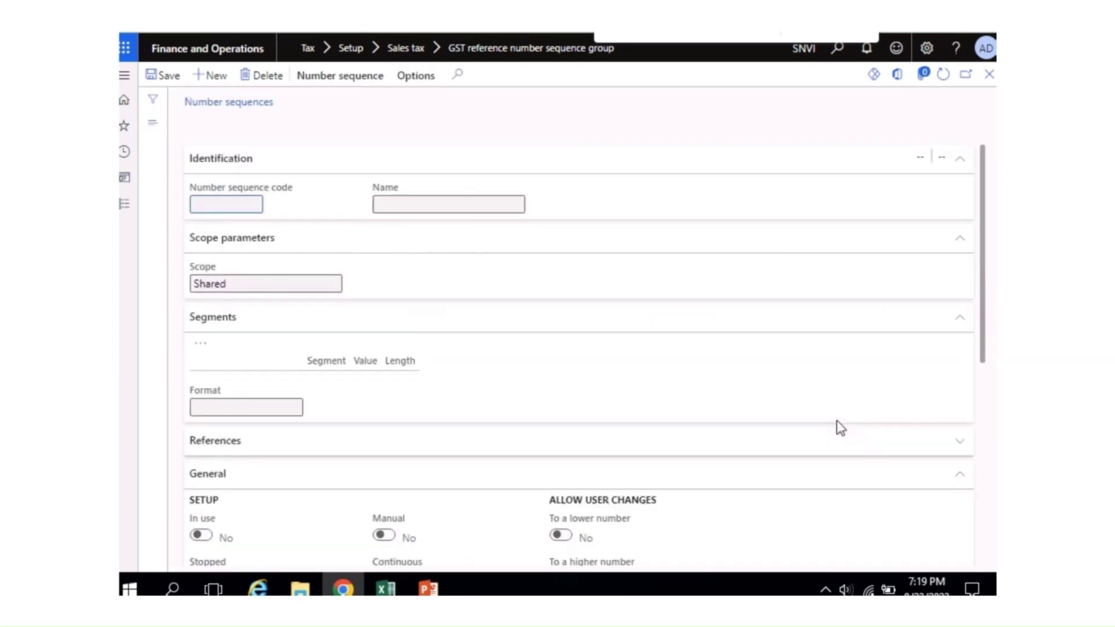
{"action": "left_click", "coordinate": [211, 76]}
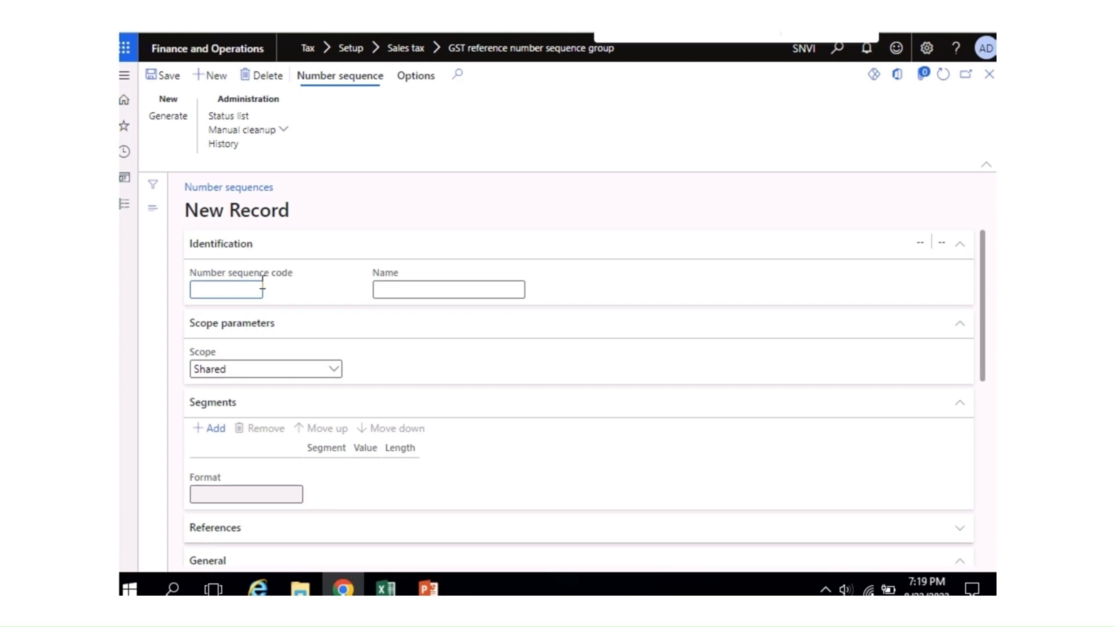
{"action": "type", "text": "GST-INV"}
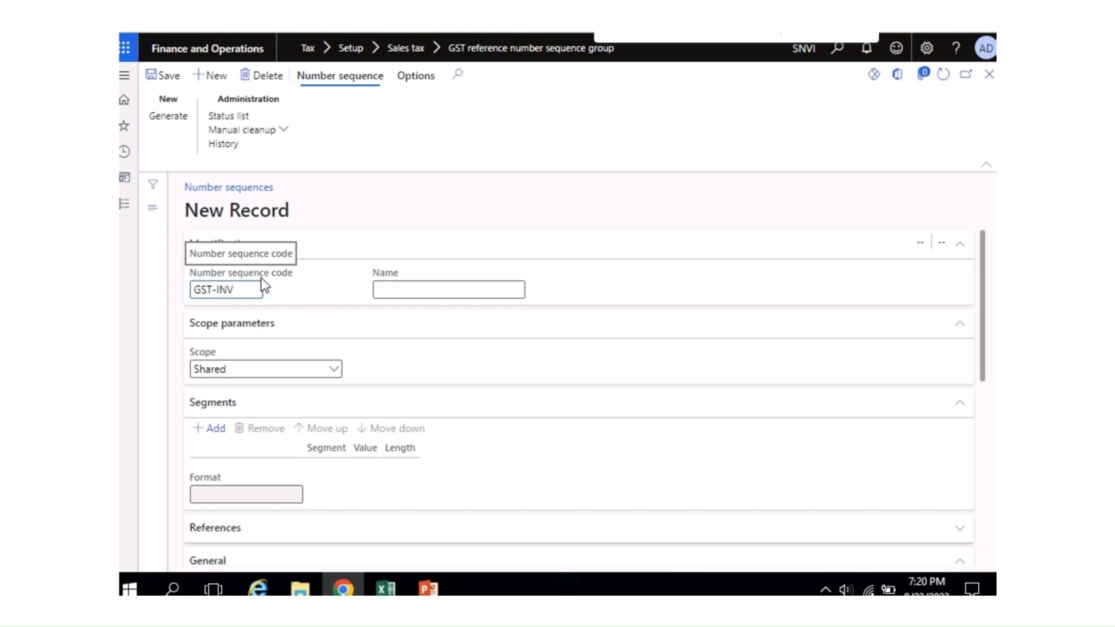
{"action": "key", "text": "ctrl+a"}
{"action": "key", "text": "ctrl+c"}
{"action": "key", "text": "Tab"}
{"action": "key", "text": "ctrl+v"}
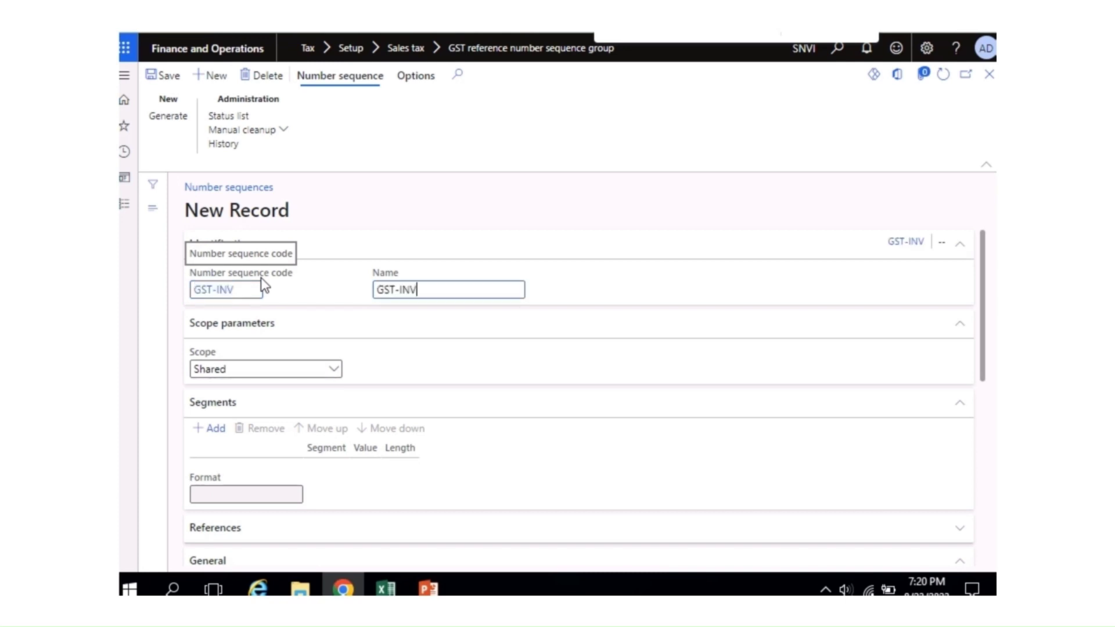
Step: Scope GST-INV to company Saanvi Inc, replace the Company segment with constant GST-INV, and make it continuous
{"action": "left_click", "coordinate": [336, 376]}
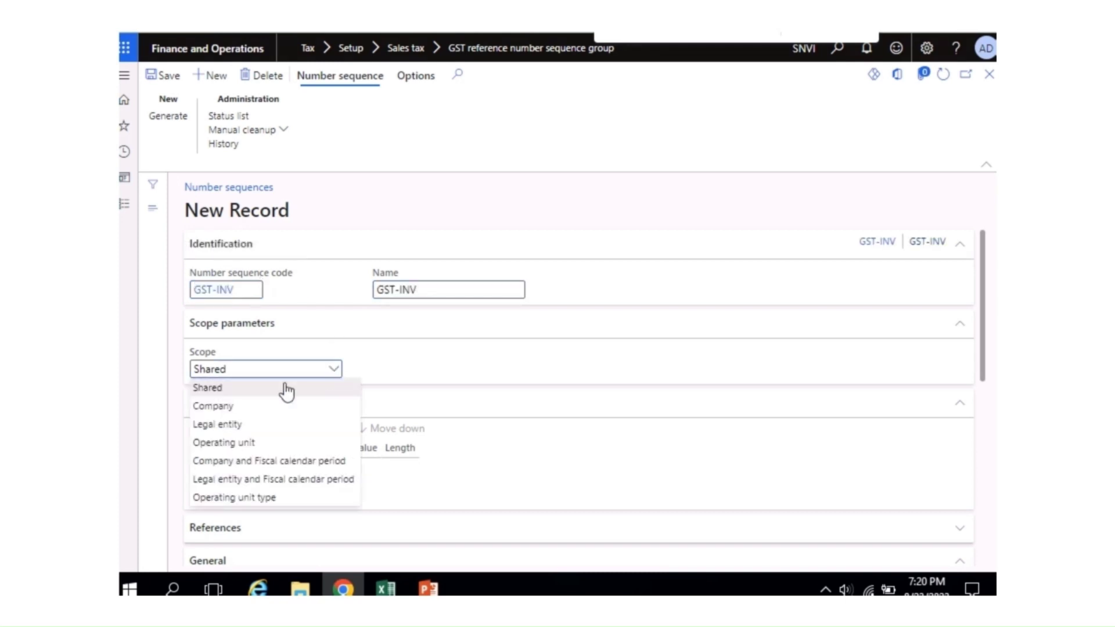
{"action": "left_click", "coordinate": [261, 405]}
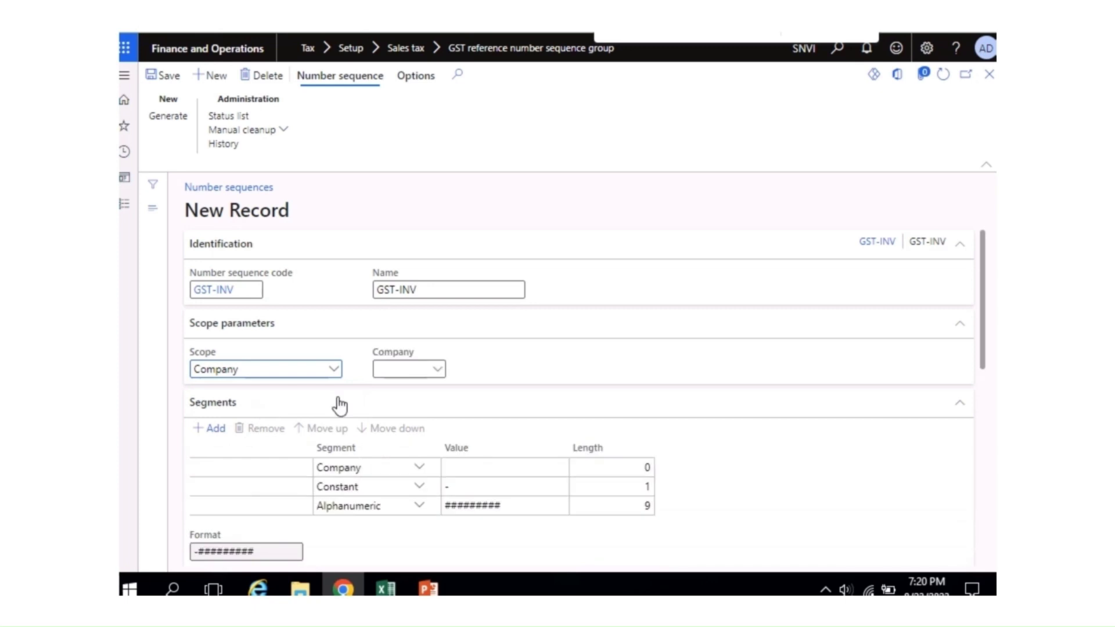
{"action": "left_click", "coordinate": [417, 378]}
{"action": "type", "text": "SAA"}
{"action": "left_click", "coordinate": [395, 406]}
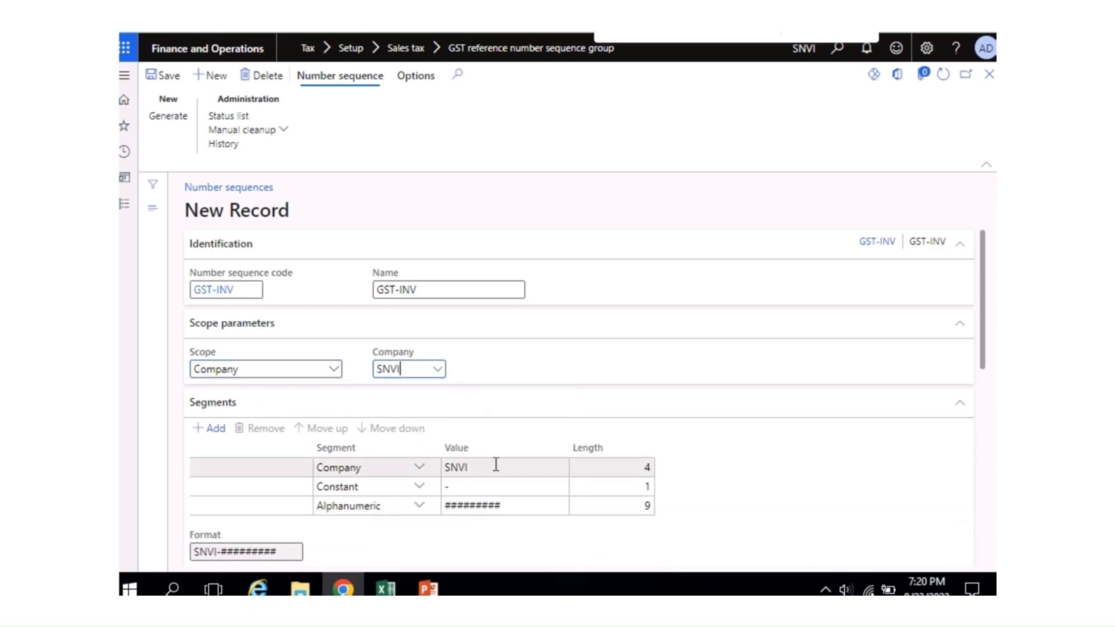
{"action": "left_click", "coordinate": [496, 467]}
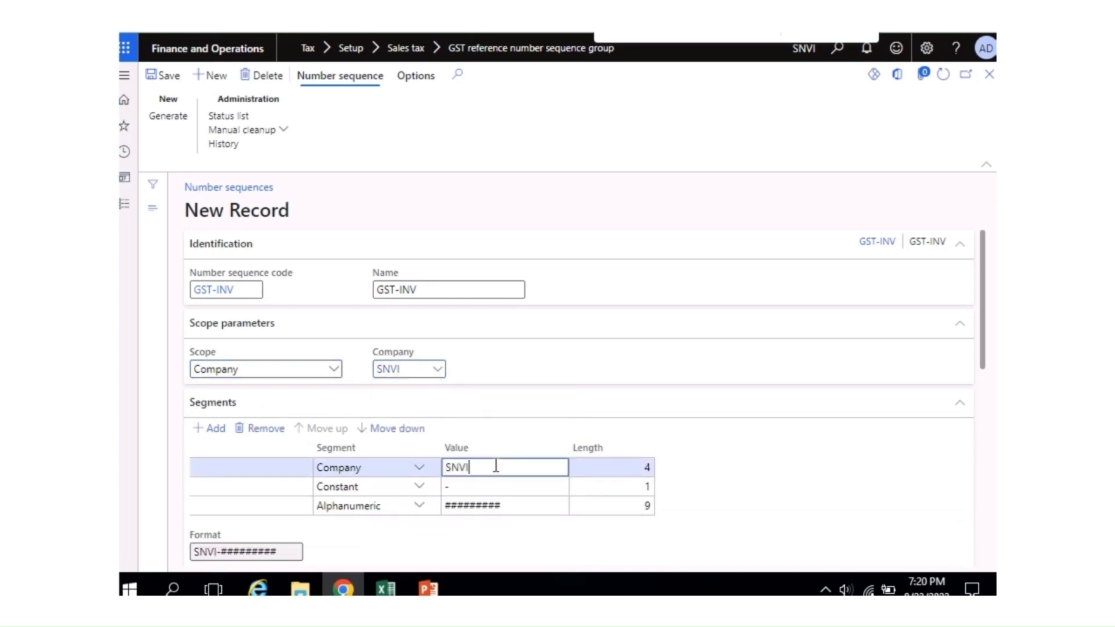
{"action": "left_click", "coordinate": [265, 430]}
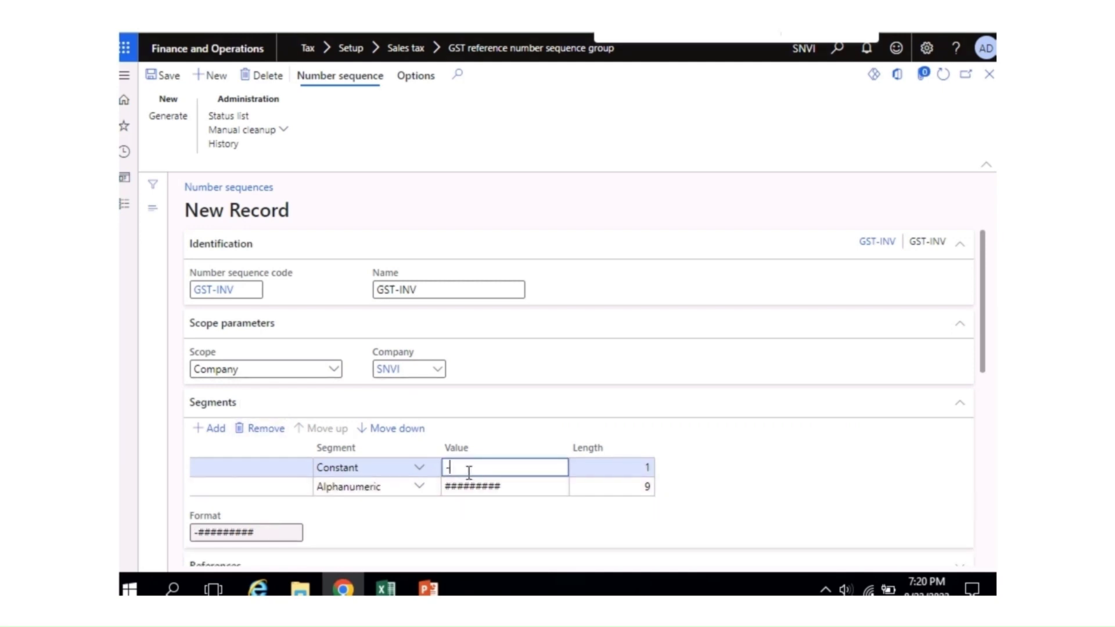
{"action": "key", "text": "BackSpace"}
{"action": "key", "text": "ctrl+v"}
{"action": "left_click_drag", "start_coordinate": [983, 361], "coordinate": [974, 485]}
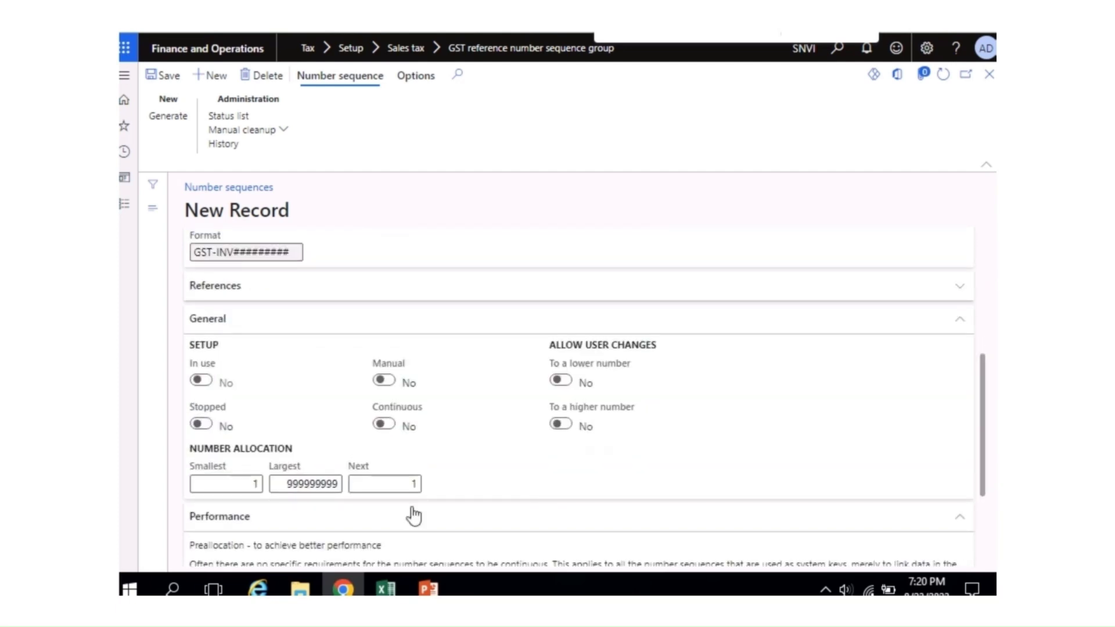
{"action": "left_click", "coordinate": [395, 425]}
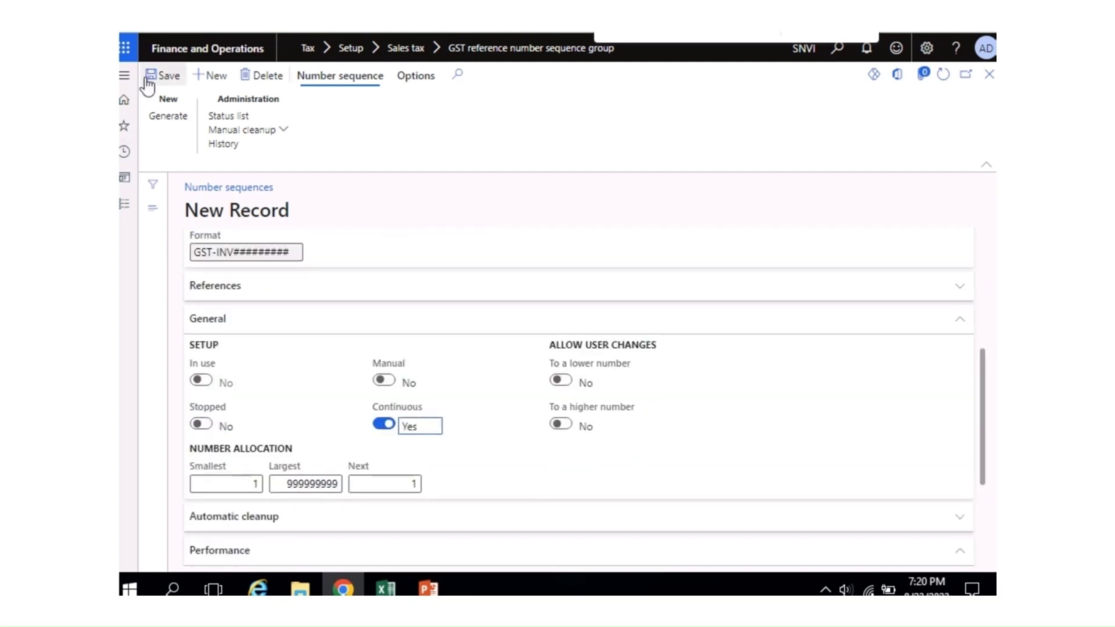
Step: Save the GST-INV sequence and paste GST-INV into the GST Invoice code cell
{"action": "left_click", "coordinate": [169, 76]}
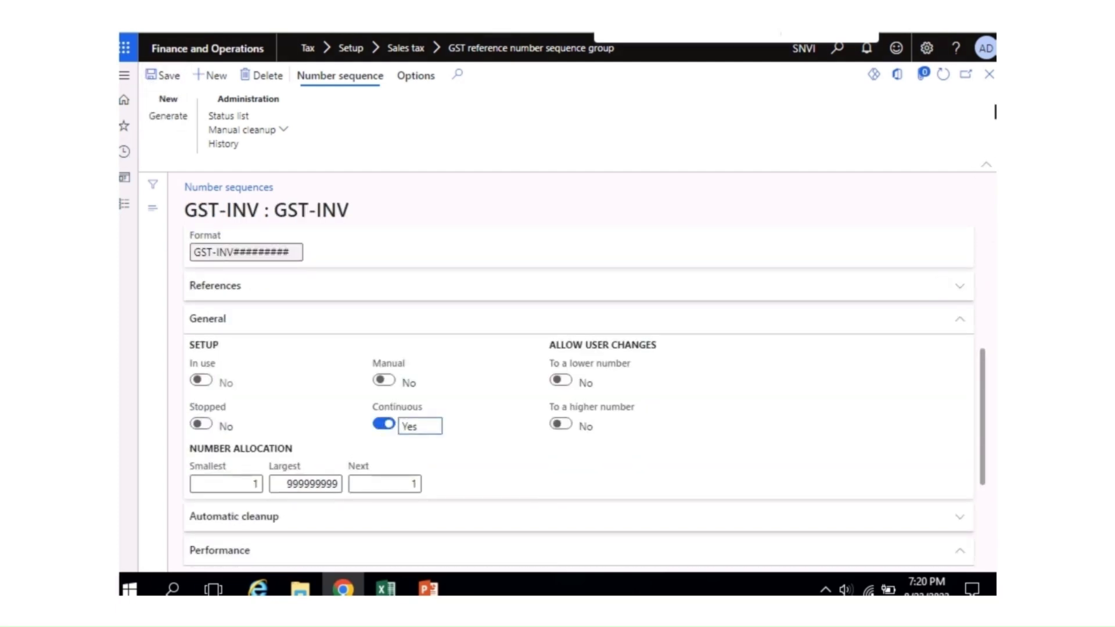
{"action": "left_click", "coordinate": [989, 73]}
{"action": "key", "text": "ctrl+v"}
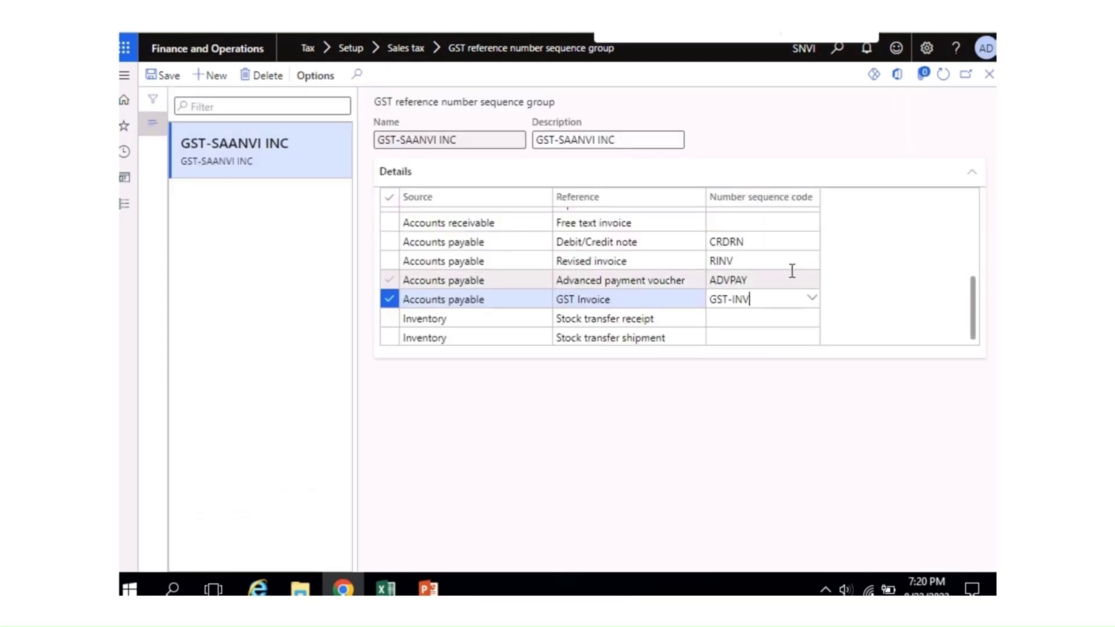
Step: Try committing GST-INV in the GST Invoice cell, dismissing the invalid-information and non-unique code errors
{"action": "key", "text": "Tab"}
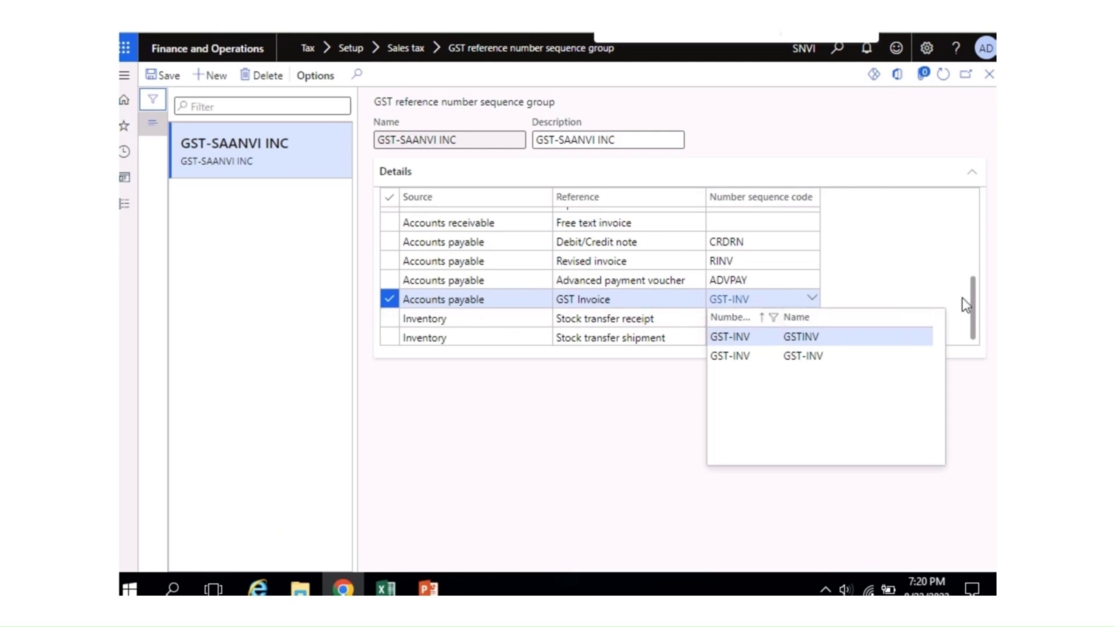
{"action": "left_click", "coordinate": [619, 501]}
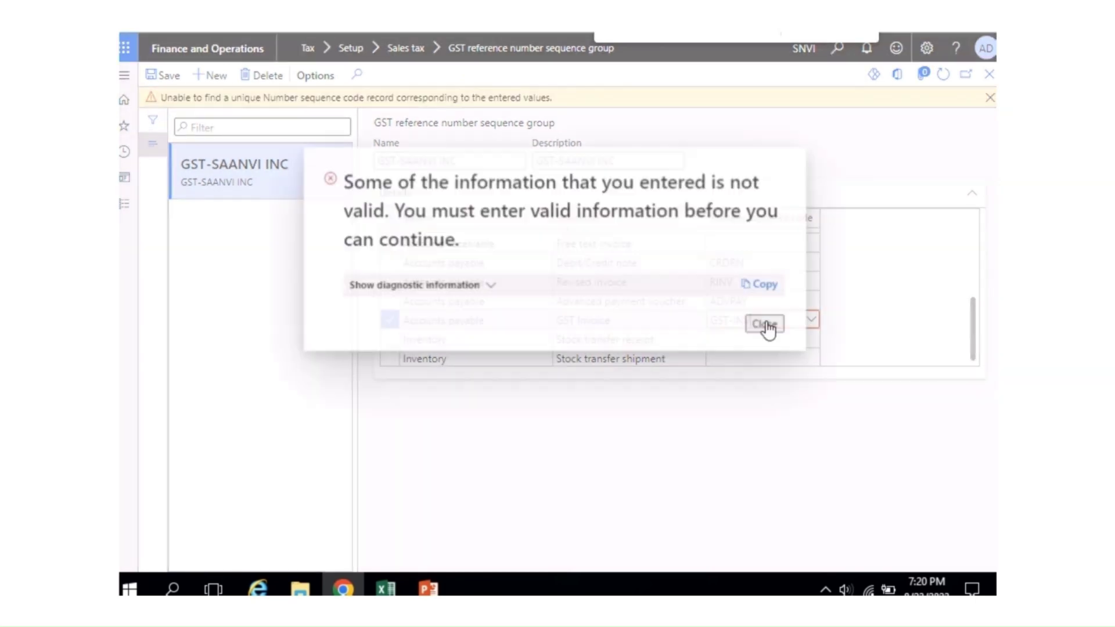
{"action": "left_click", "coordinate": [765, 324]}
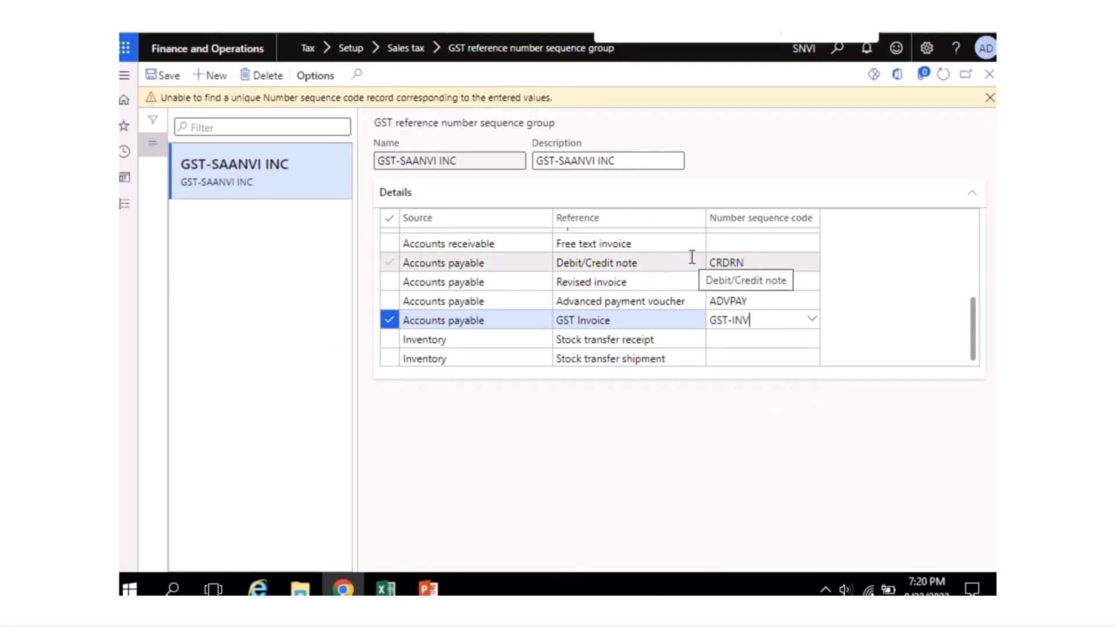
{"action": "left_click", "coordinate": [788, 303]}
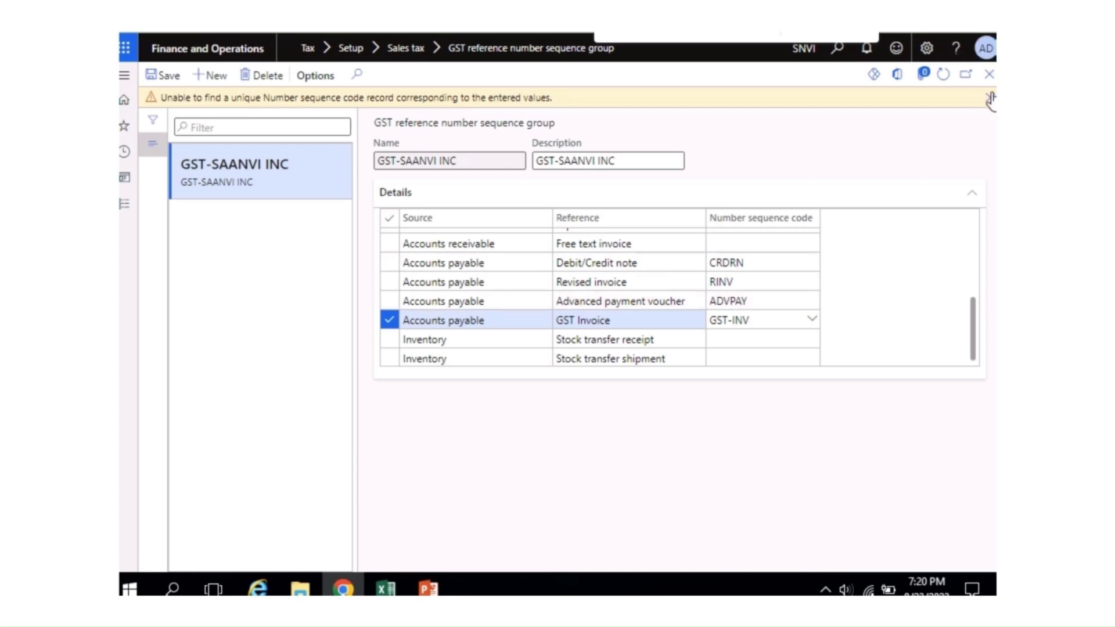
{"action": "left_click", "coordinate": [765, 324]}
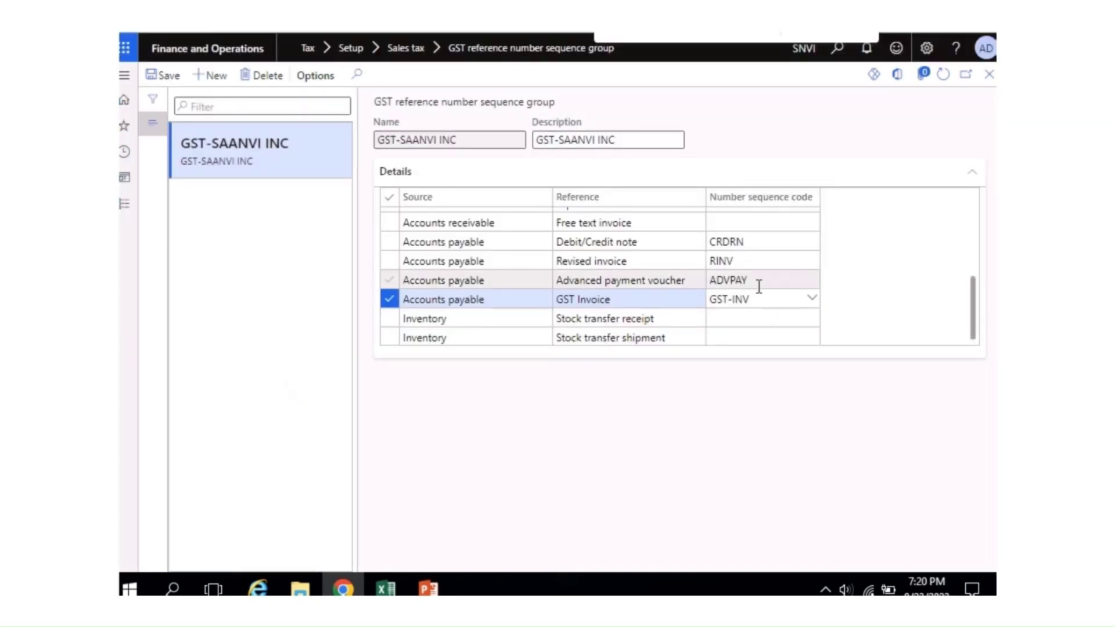
{"action": "key", "text": "BackSpace"}
{"action": "key", "text": "Tab"}
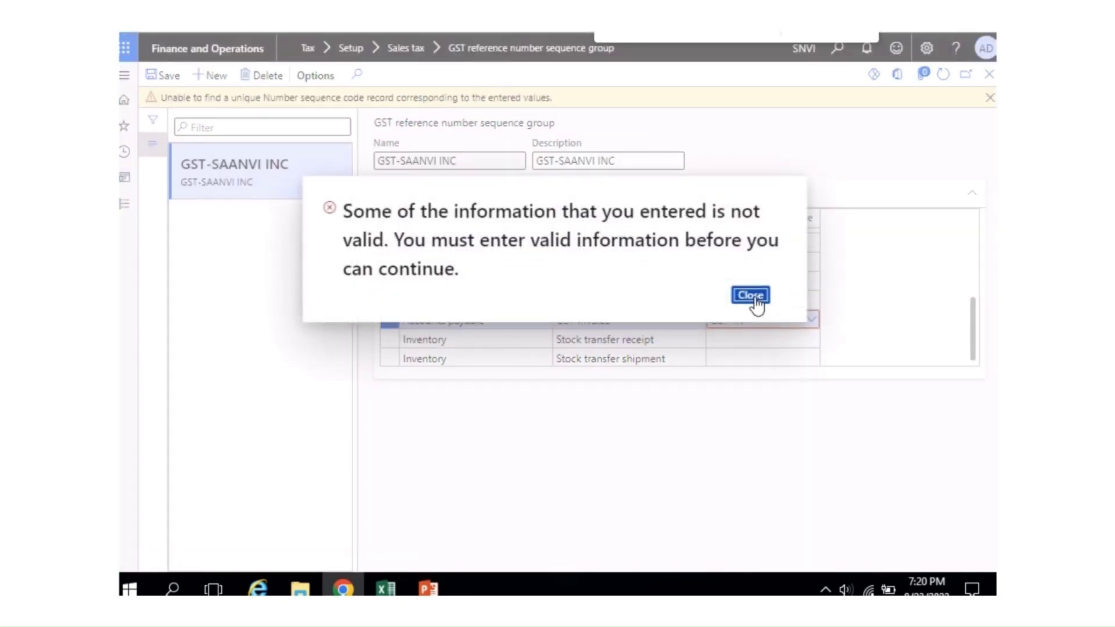
{"action": "left_click", "coordinate": [753, 297]}
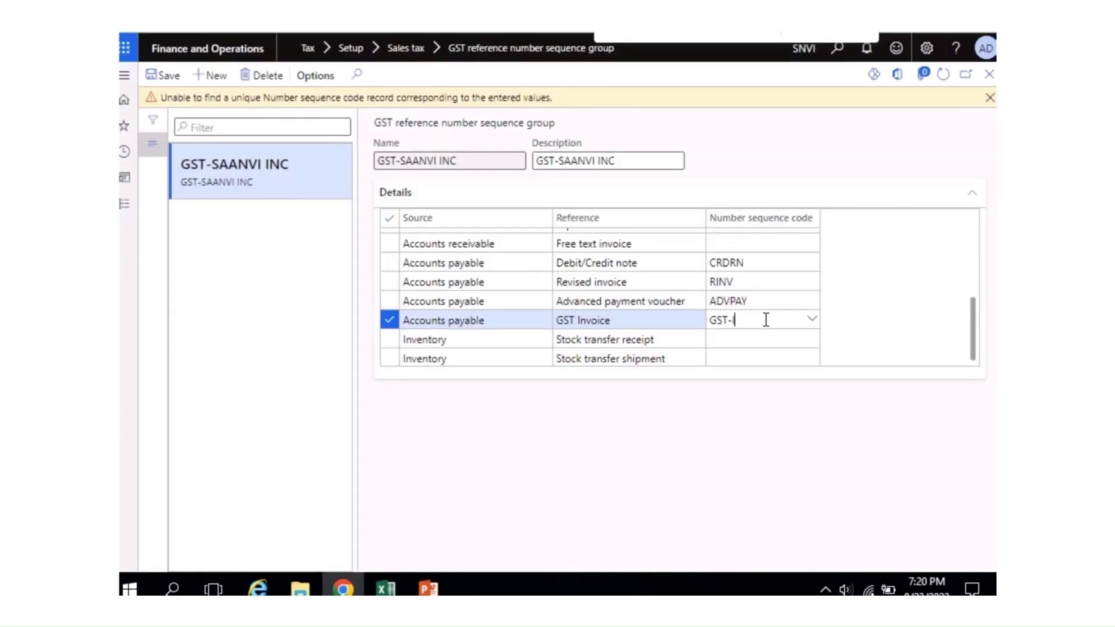
Step: Filter the code lookup to codes containing GST-INV and pick the new GST-INV sequence
{"action": "left_click", "coordinate": [812, 319]}
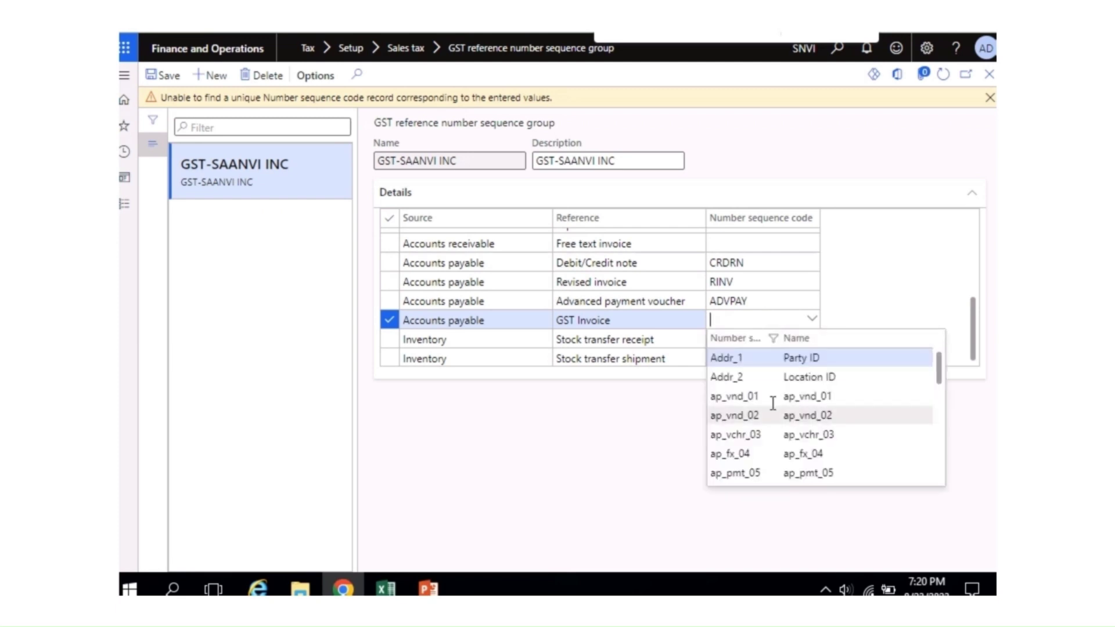
{"action": "left_click", "coordinate": [770, 342]}
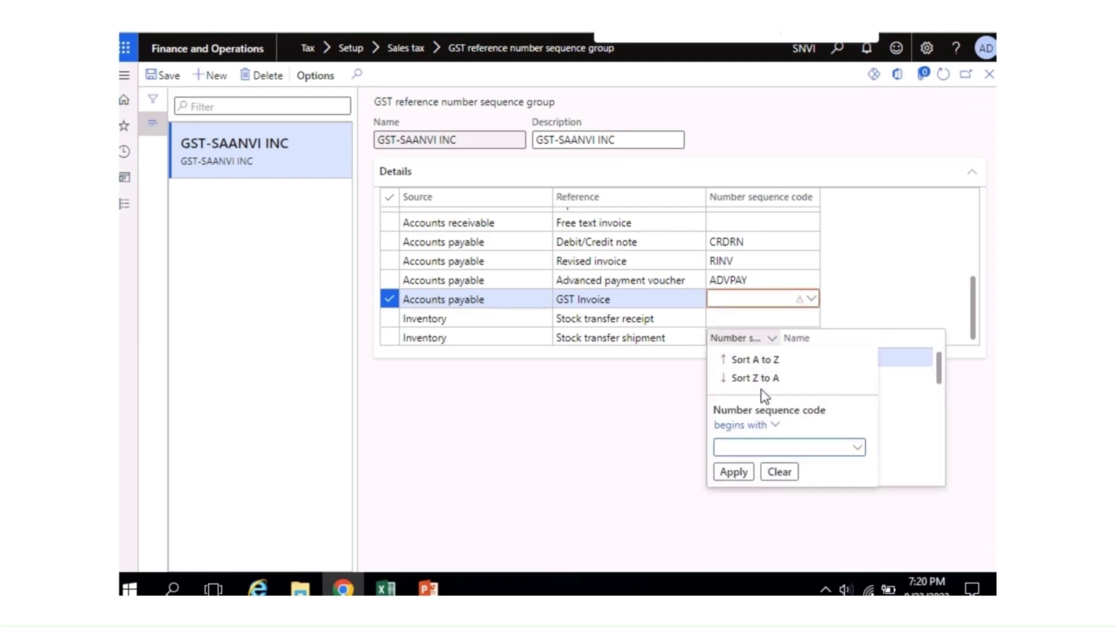
{"action": "left_click", "coordinate": [773, 428]}
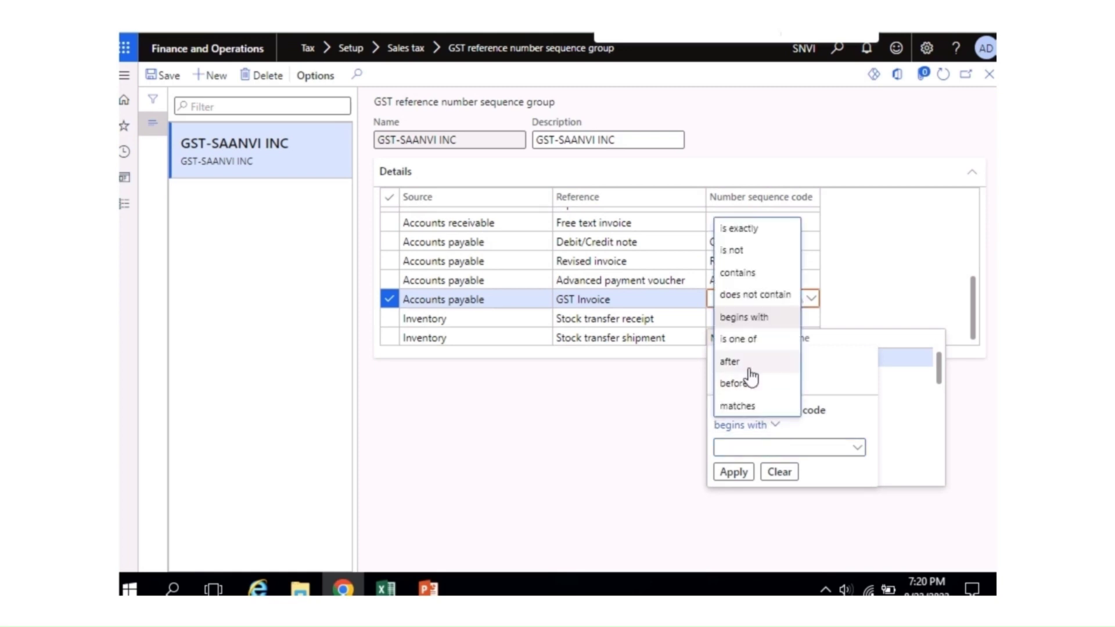
{"action": "left_click", "coordinate": [739, 278]}
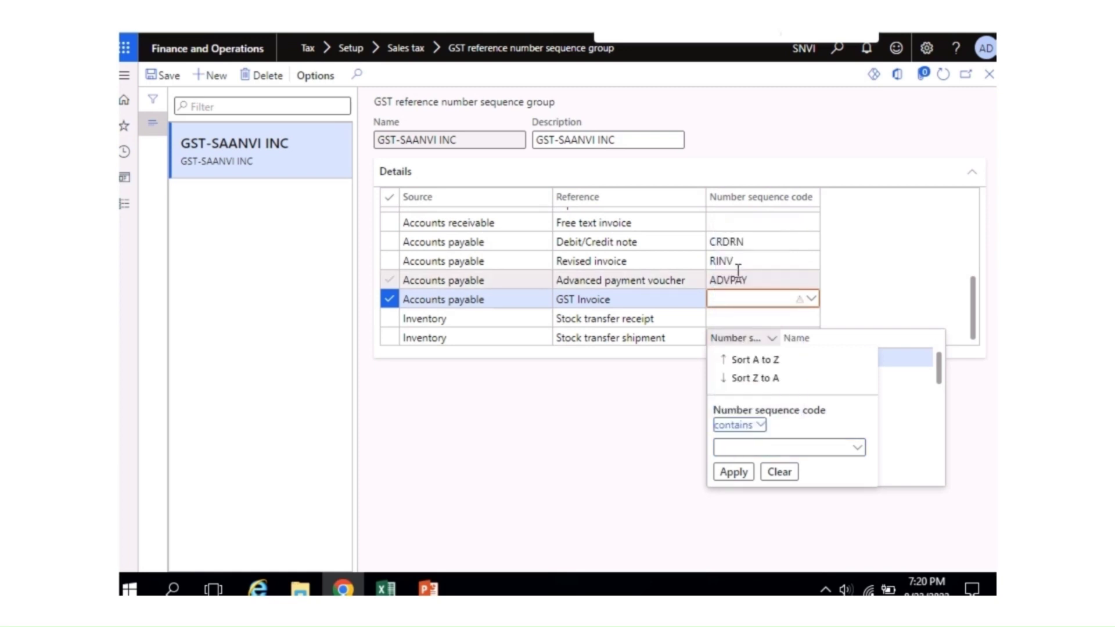
{"action": "left_click", "coordinate": [741, 449]}
{"action": "type", "text": "GST-INV"}
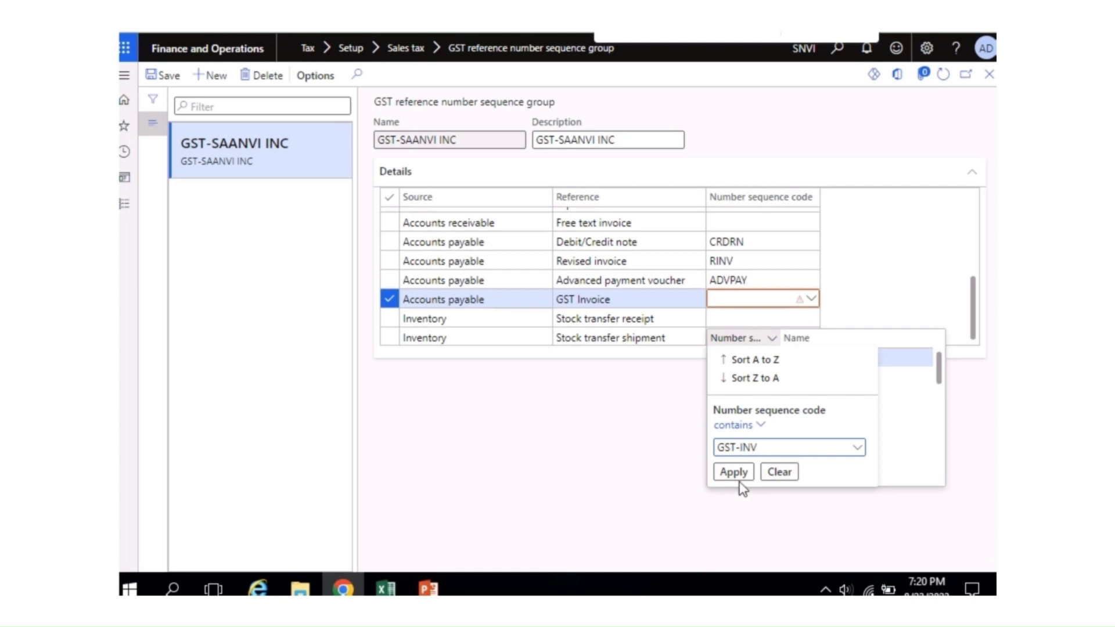
{"action": "left_click", "coordinate": [736, 474]}
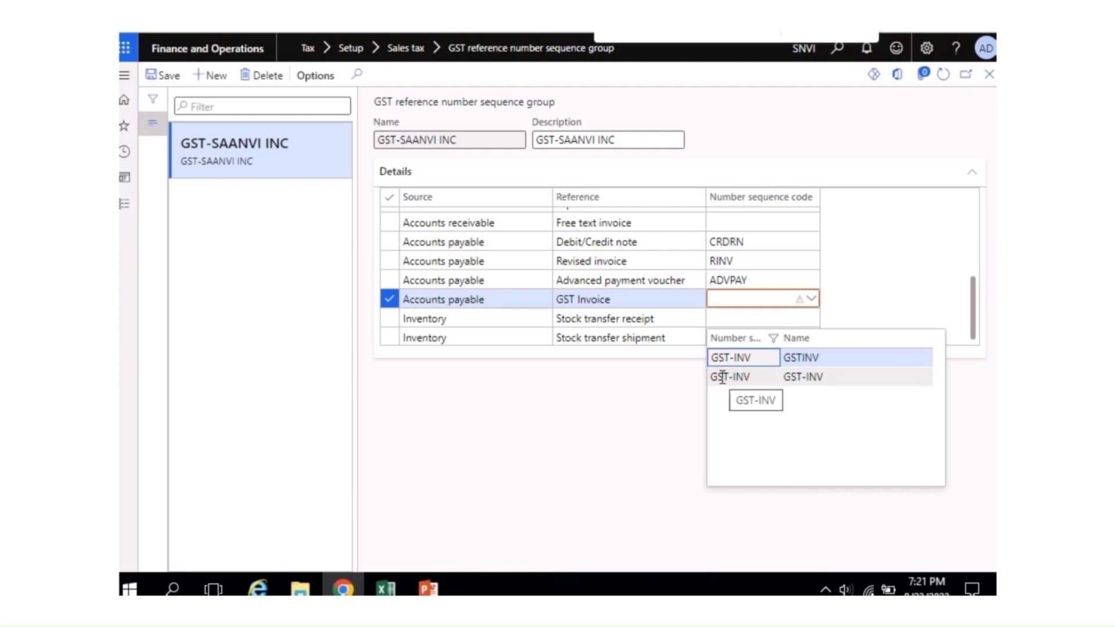
{"action": "left_click", "coordinate": [722, 377]}
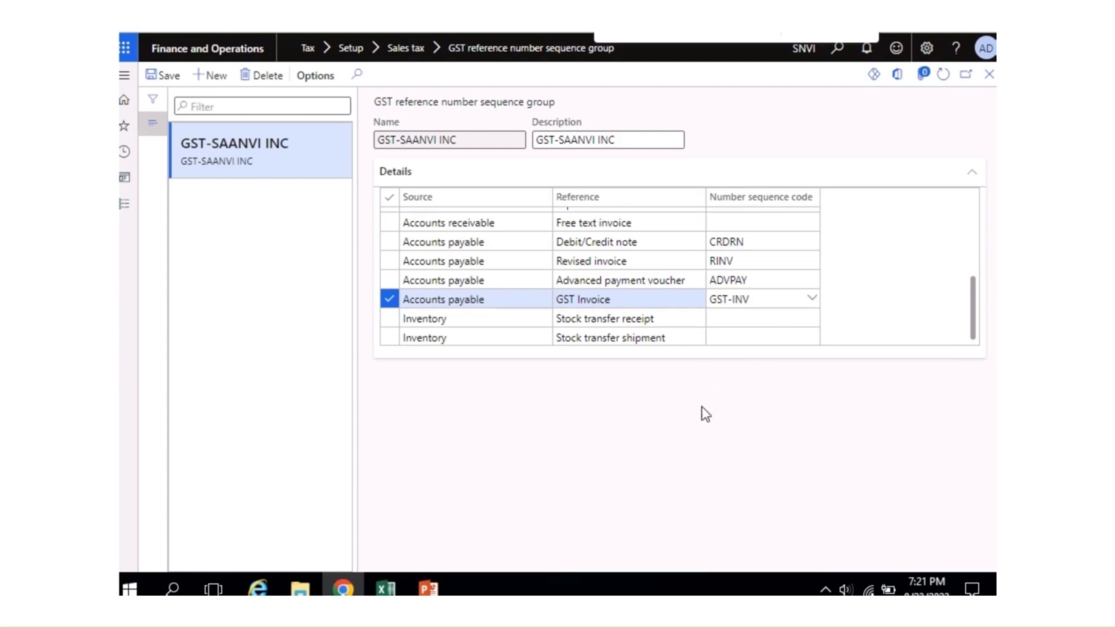
{"action": "left_click", "coordinate": [736, 315]}
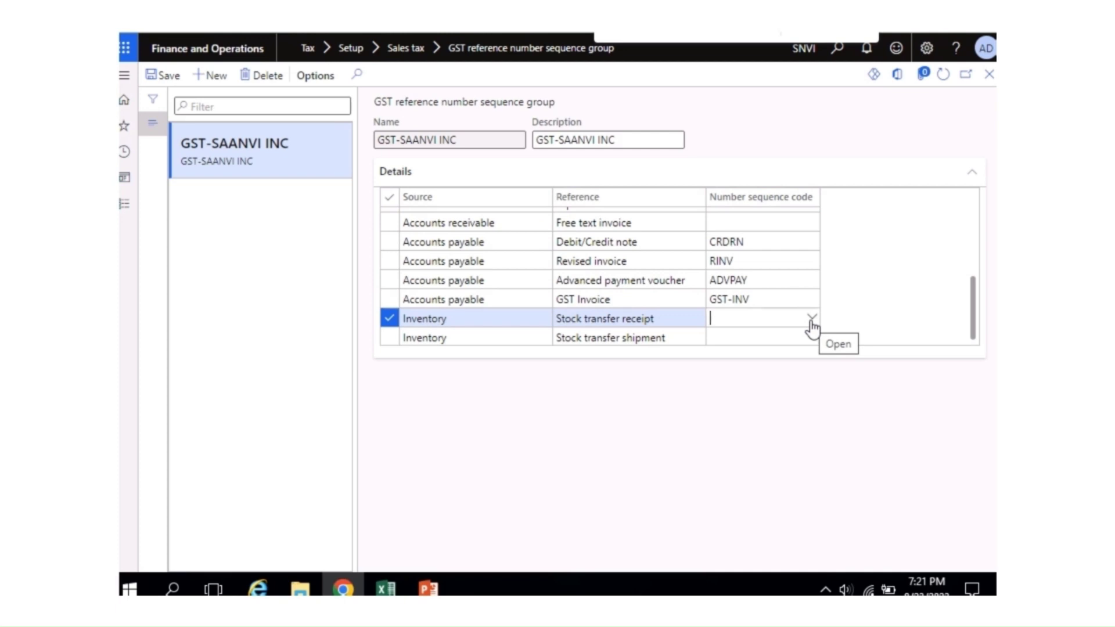
Step: Create a new number sequence with code and name TR-RECEIPT from the receipt code cell
{"action": "right_click", "coordinate": [812, 324]}
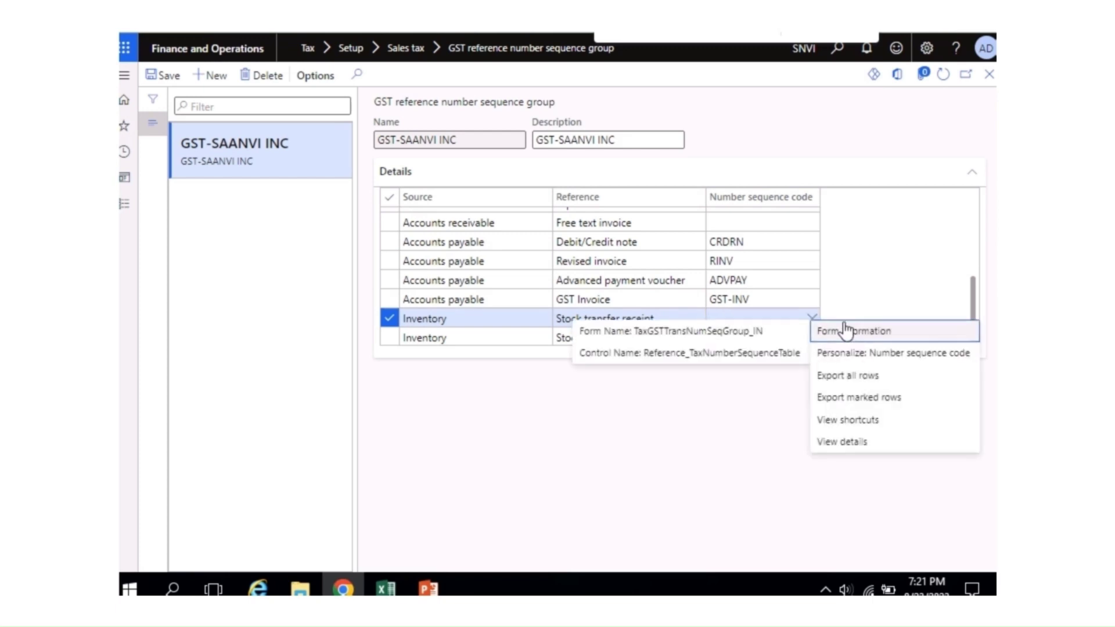
{"action": "left_click", "coordinate": [840, 442]}
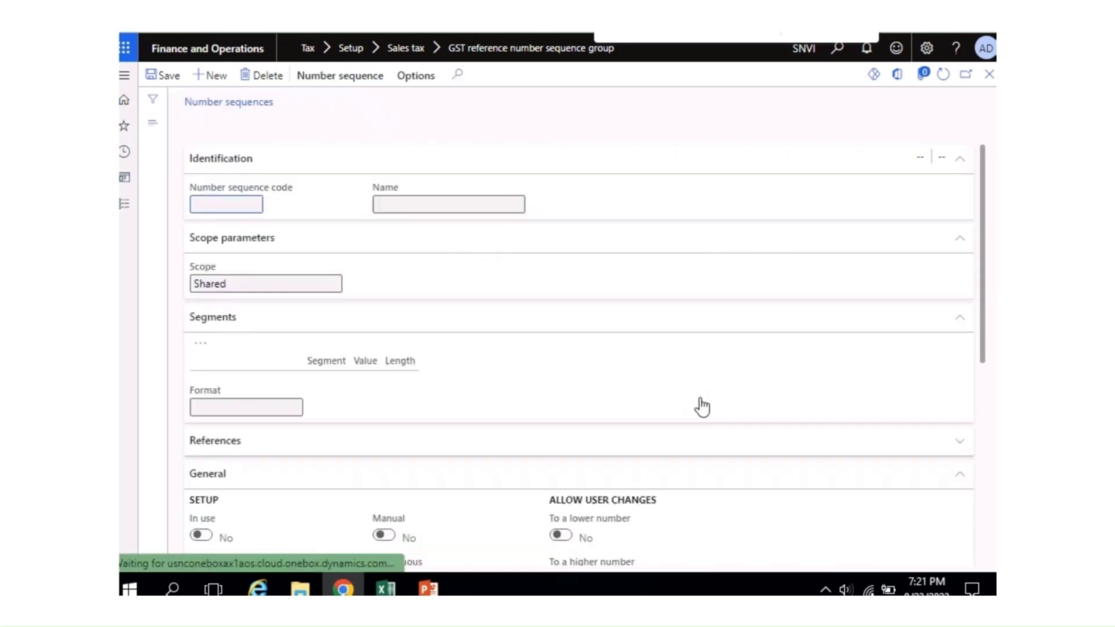
{"action": "left_click", "coordinate": [213, 76]}
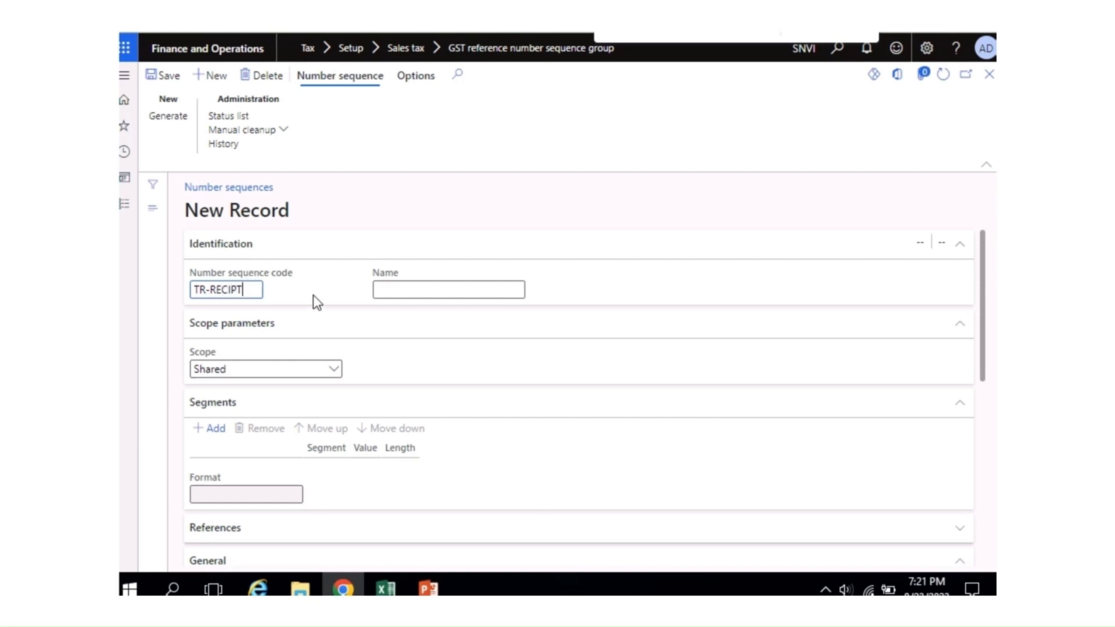
{"action": "key", "text": "Left"}
{"action": "key", "text": "Left"}
{"action": "key", "text": "Left"}
{"action": "type", "text": "E"}
{"action": "key", "text": "ctrl+a"}
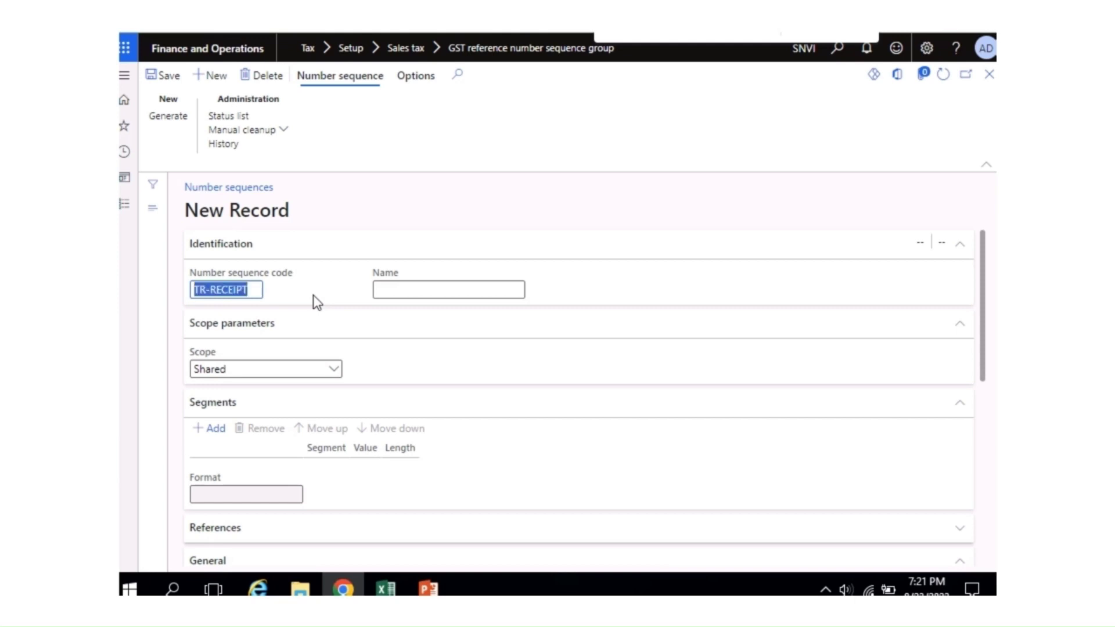
{"action": "key", "text": "ctrl+c"}
{"action": "key", "text": "Tab"}
{"action": "key", "text": "ctrl+v"}
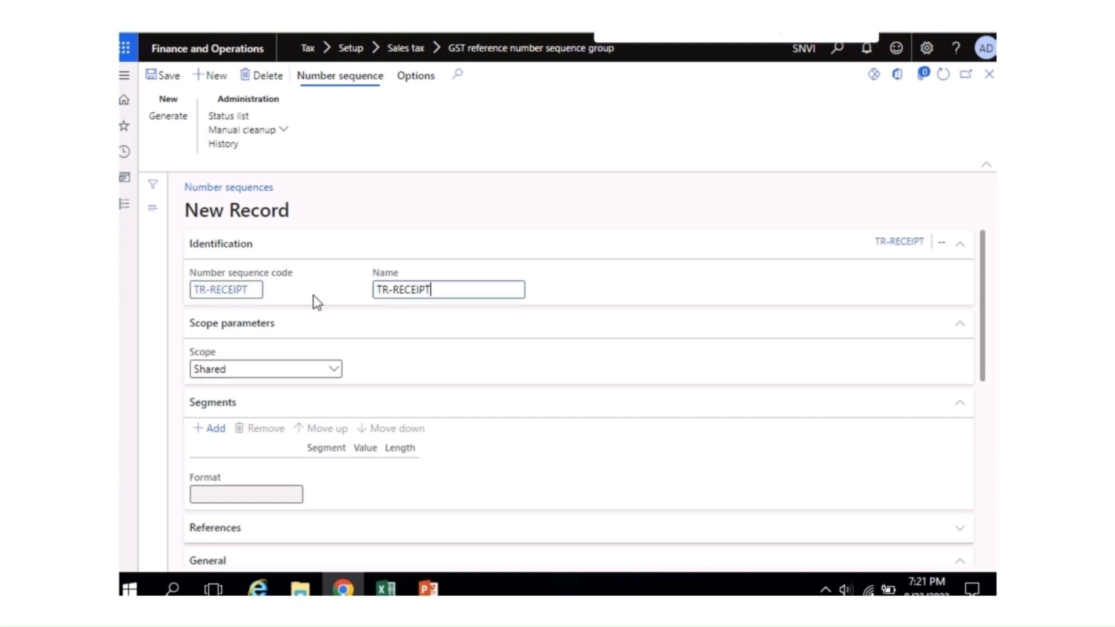
Step: Scope the sequence to company SNVI and replace the company segment with constant TR-RECEIPT
{"action": "left_click", "coordinate": [335, 371]}
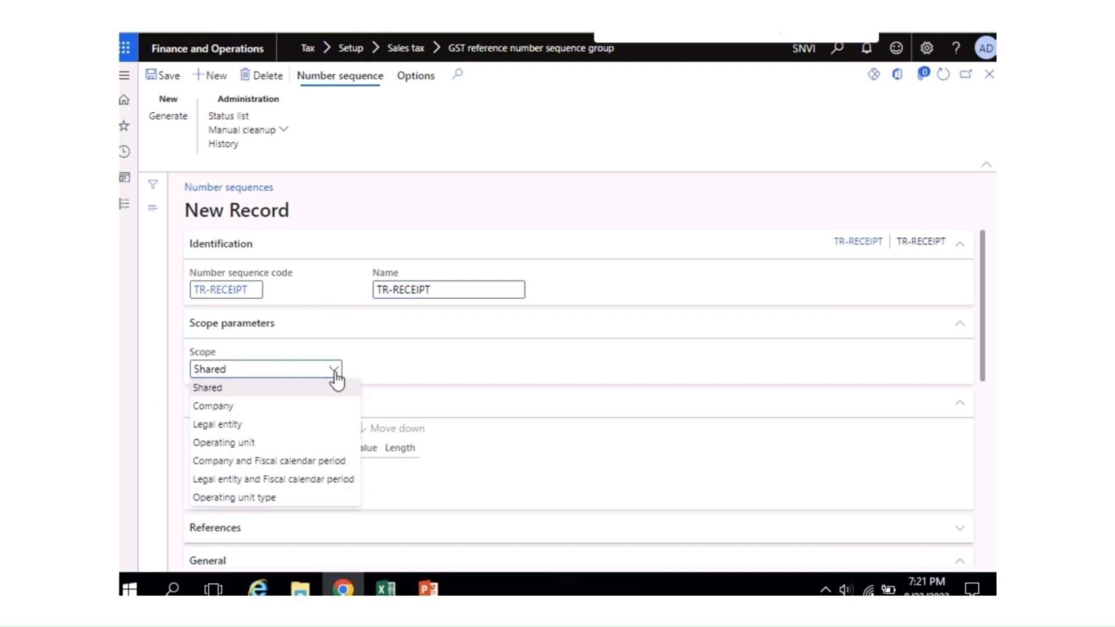
{"action": "left_click", "coordinate": [275, 405]}
{"action": "left_click", "coordinate": [405, 369]}
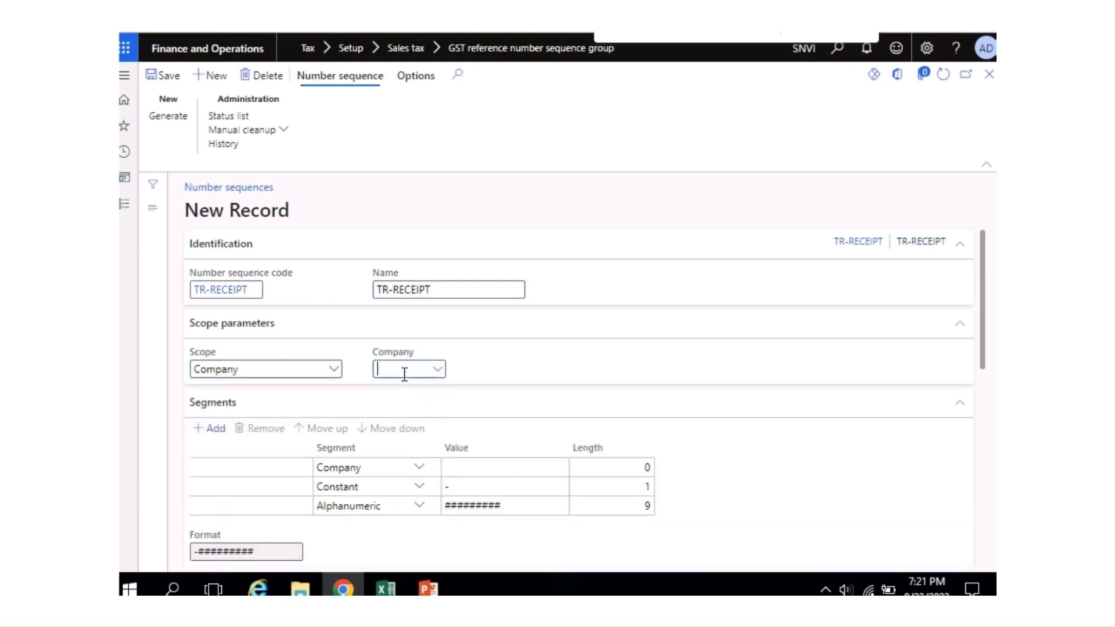
{"action": "type", "text": "SAA"}
{"action": "left_click", "coordinate": [465, 407]}
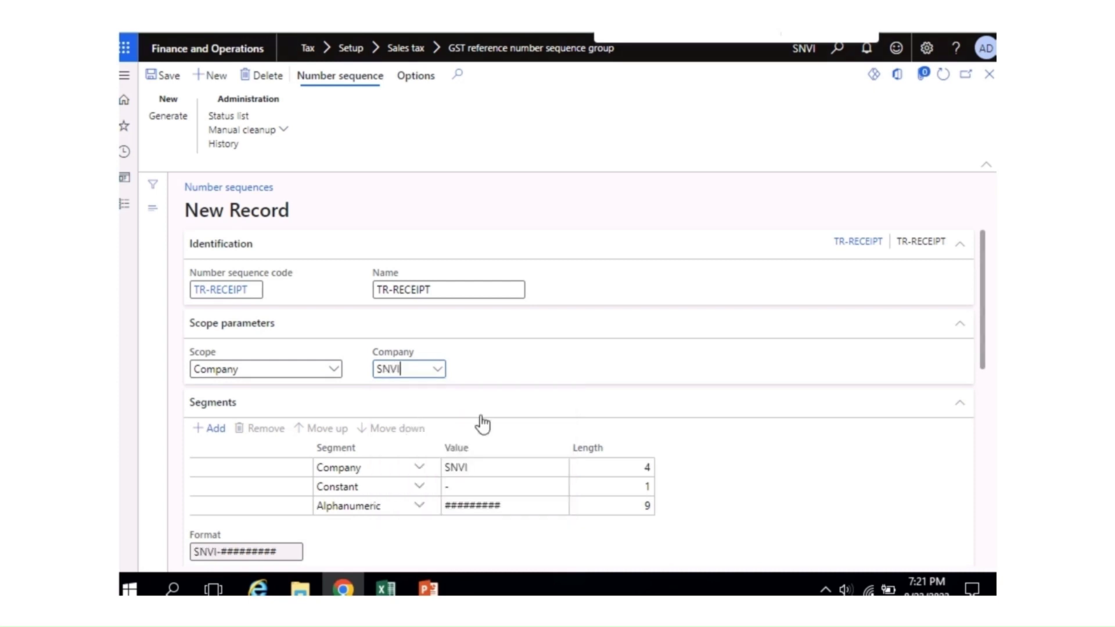
{"action": "left_click", "coordinate": [511, 469]}
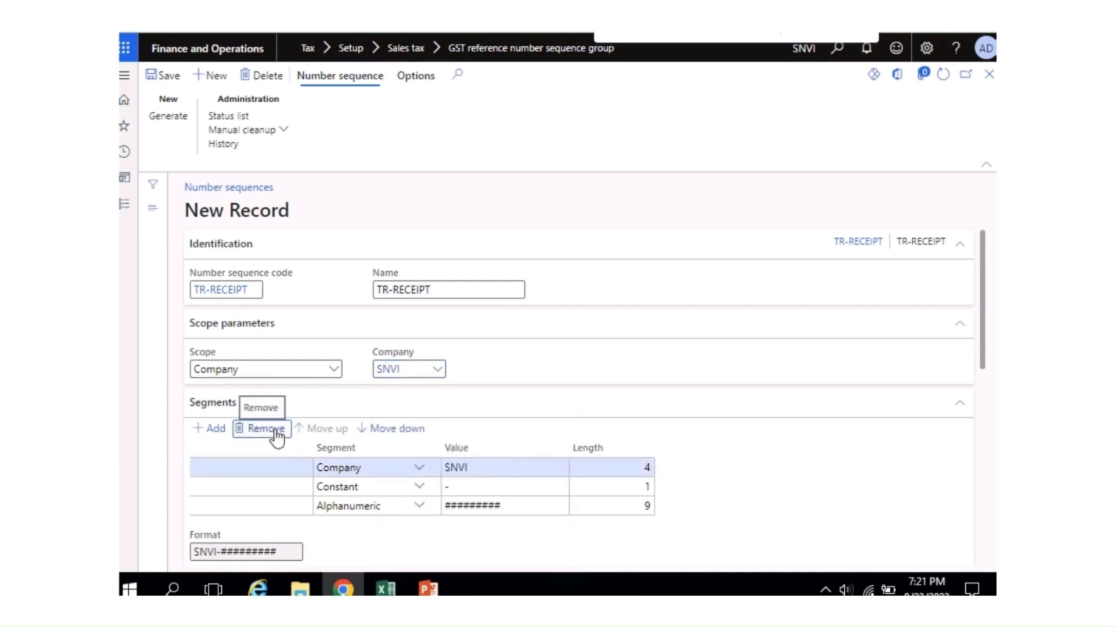
{"action": "left_click", "coordinate": [267, 429]}
{"action": "key", "text": "ctrl+v"}
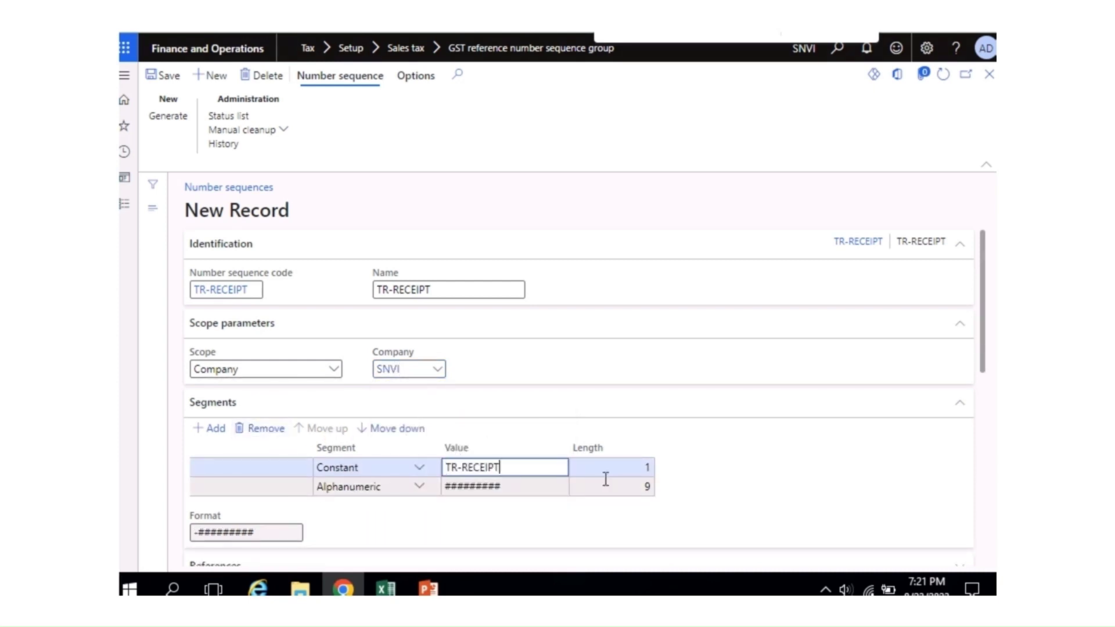
Step: Set the TR-RECEIPT sequence to Continuous, save it, and close the form
{"action": "left_click_drag", "start_coordinate": [985, 314], "coordinate": [978, 444]}
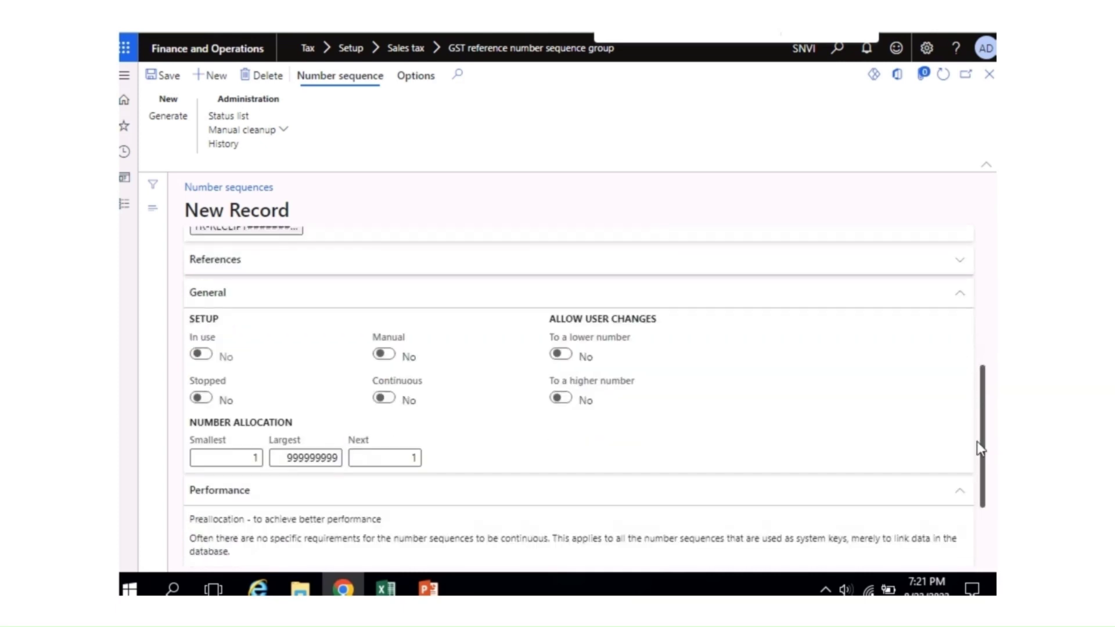
{"action": "left_click", "coordinate": [384, 399]}
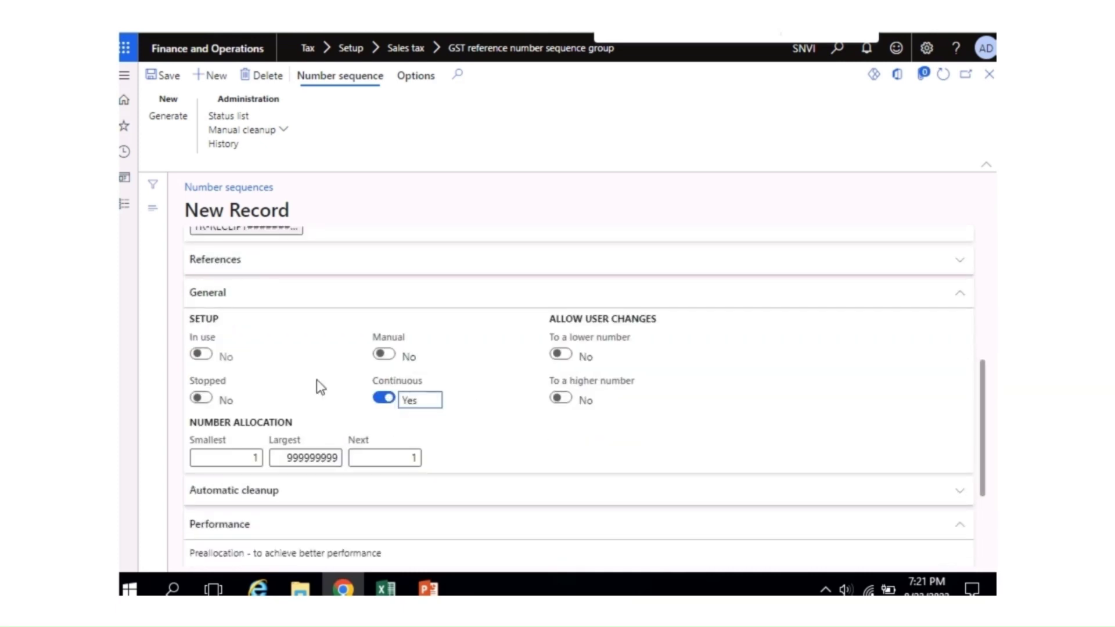
{"action": "left_click", "coordinate": [169, 77]}
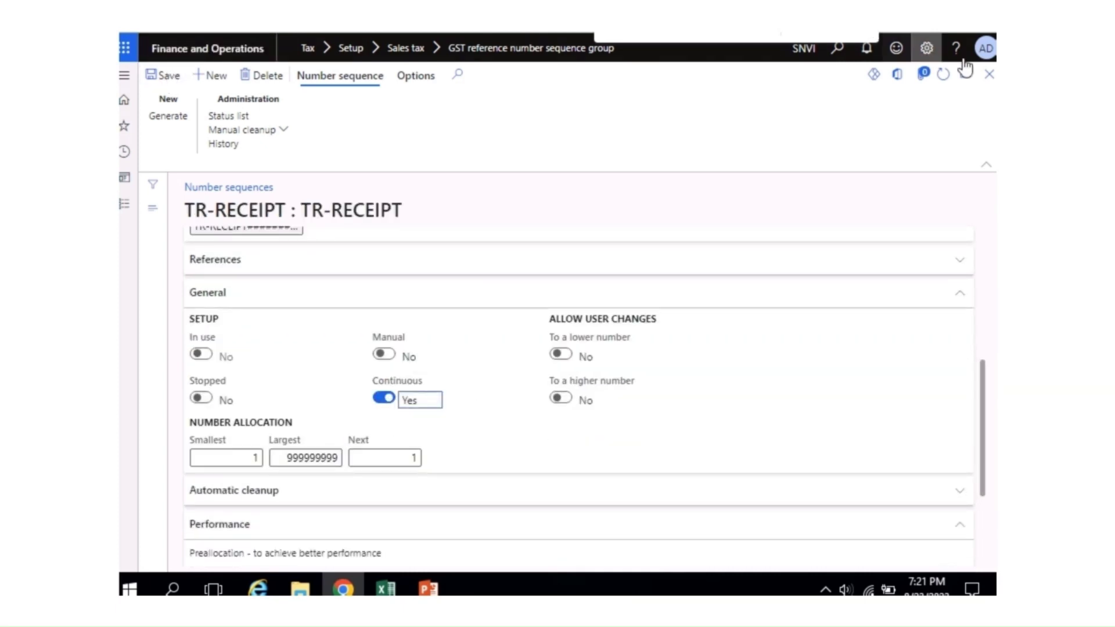
{"action": "left_click", "coordinate": [990, 76]}
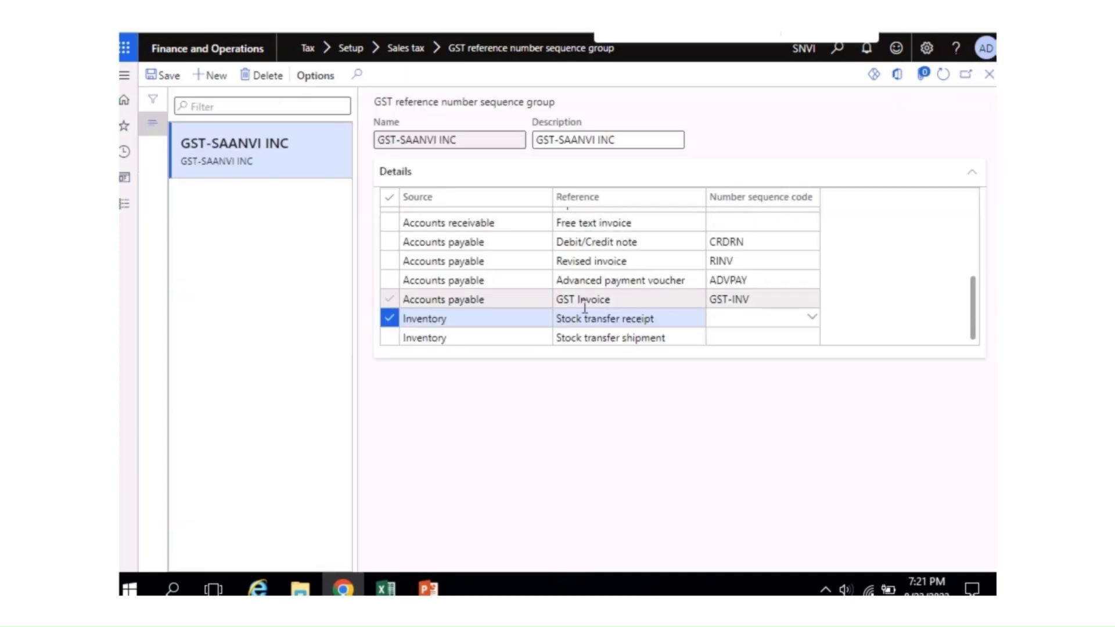
Step: Assign TR-RECEIPT as the Stock transfer receipt number sequence code
{"action": "key", "text": "ctrl+v"}
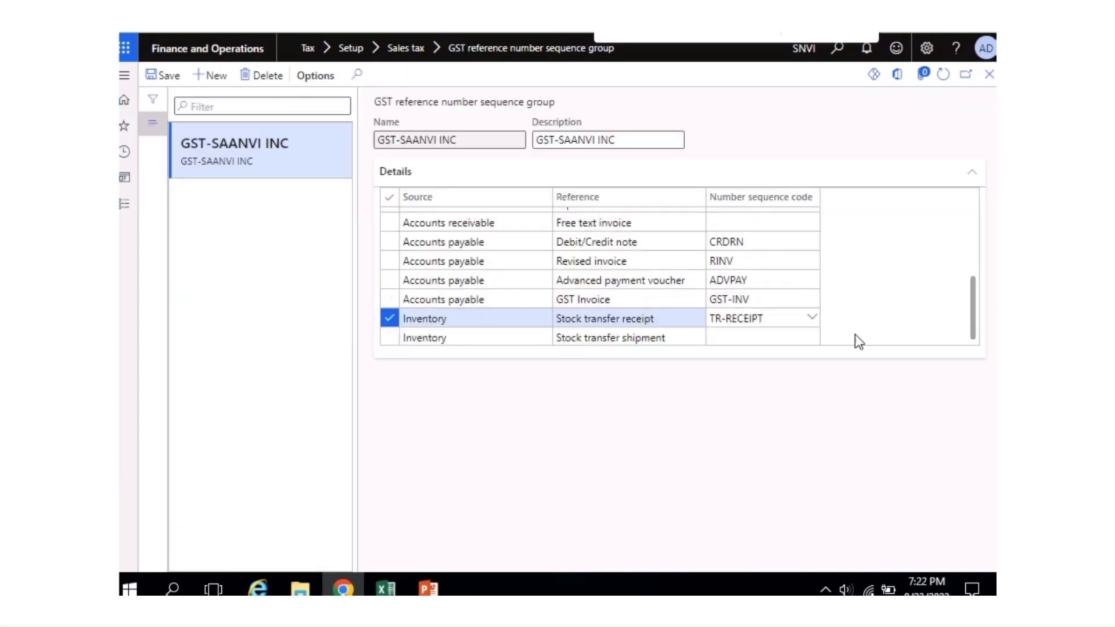
{"action": "left_click", "coordinate": [854, 335]}
{"action": "left_click", "coordinate": [765, 337]}
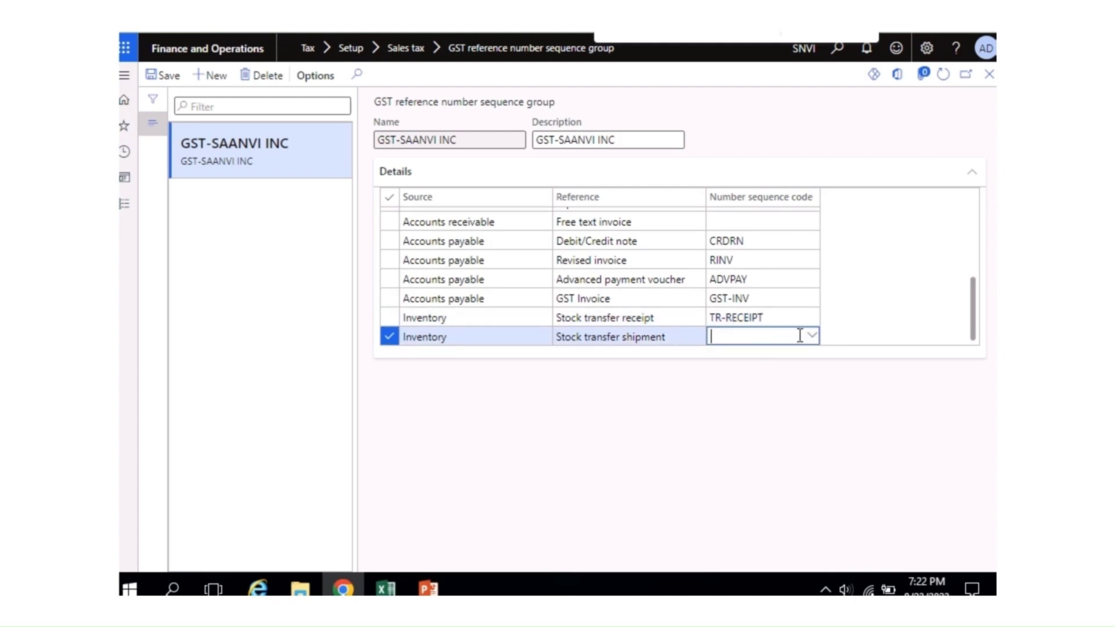
Step: Create a new number sequence with code and name TR-SHIP from the shipment code cell
{"action": "right_click", "coordinate": [816, 345]}
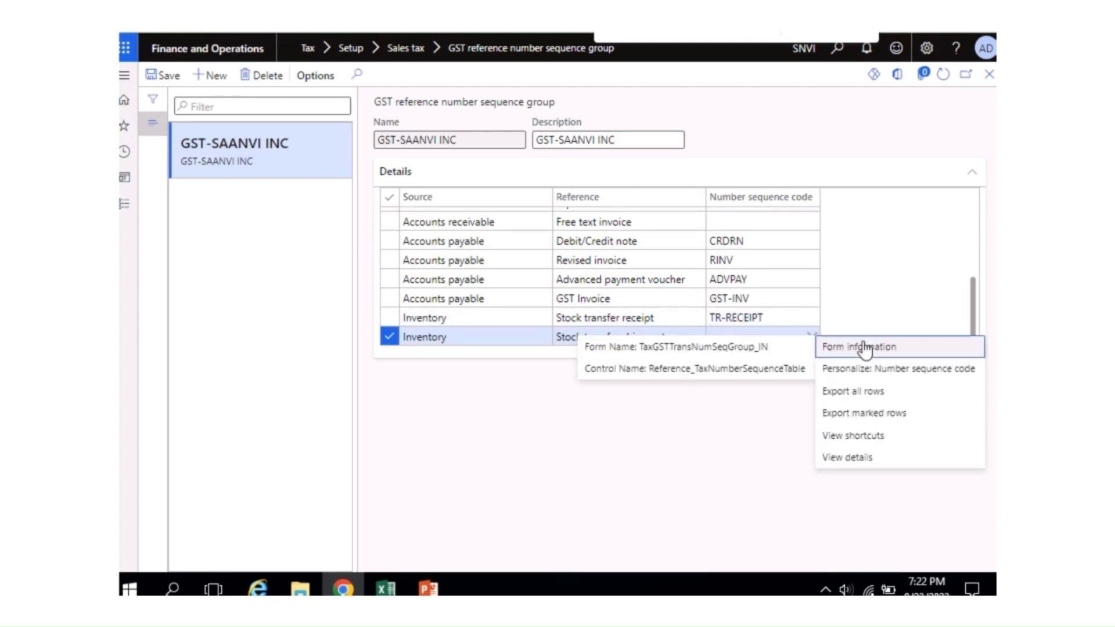
{"action": "left_click", "coordinate": [839, 457]}
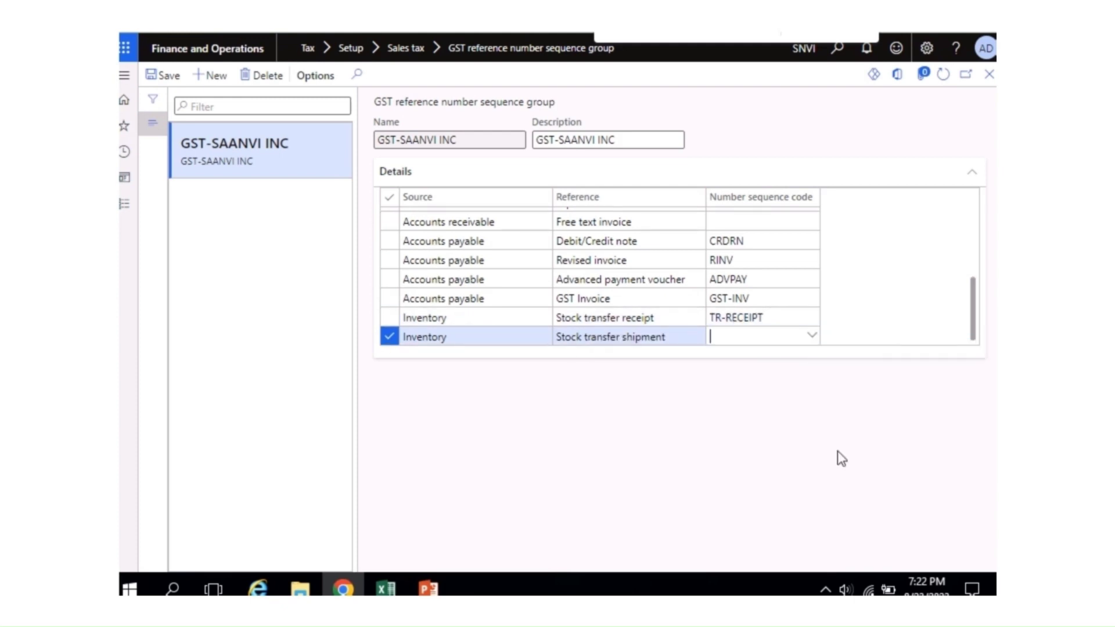
{"action": "left_click", "coordinate": [211, 75]}
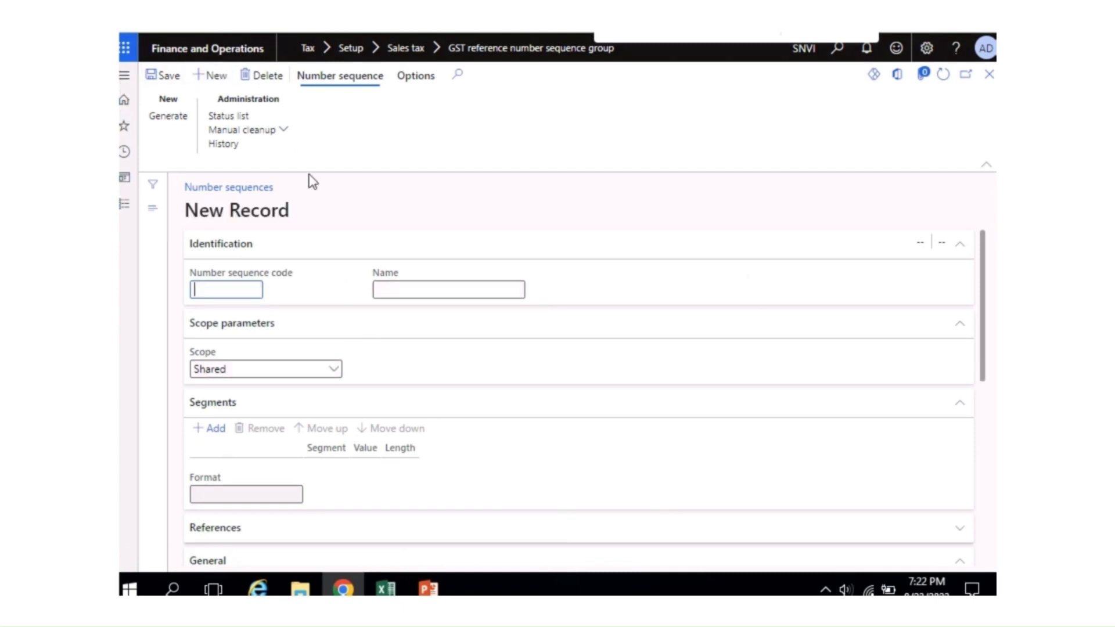
{"action": "type", "text": "TR-SHIP"}
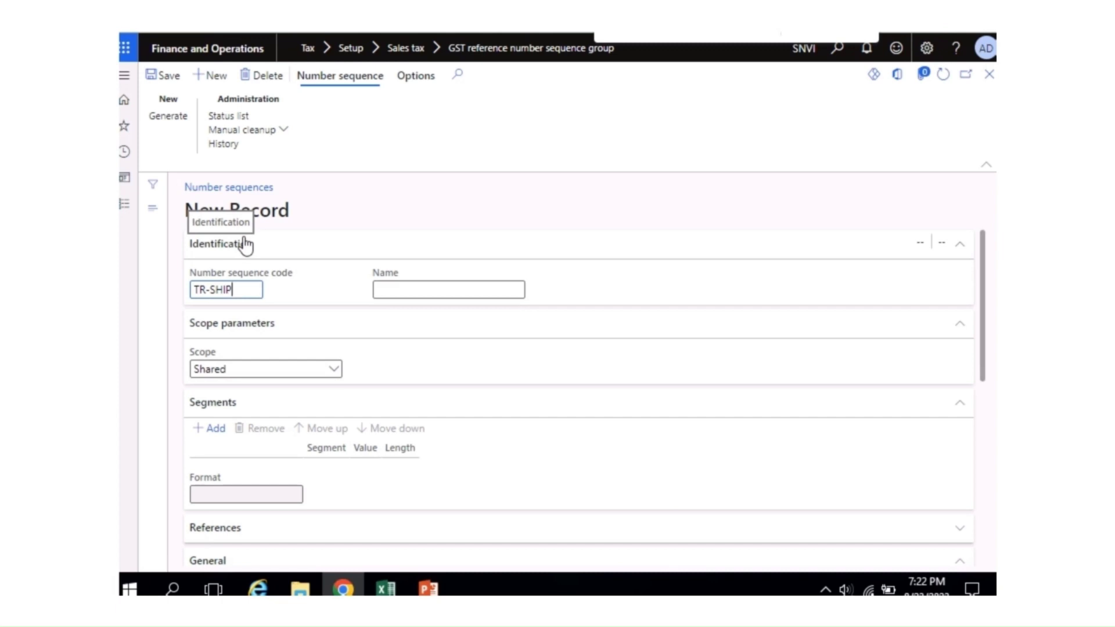
{"action": "key", "text": "ctrl+a"}
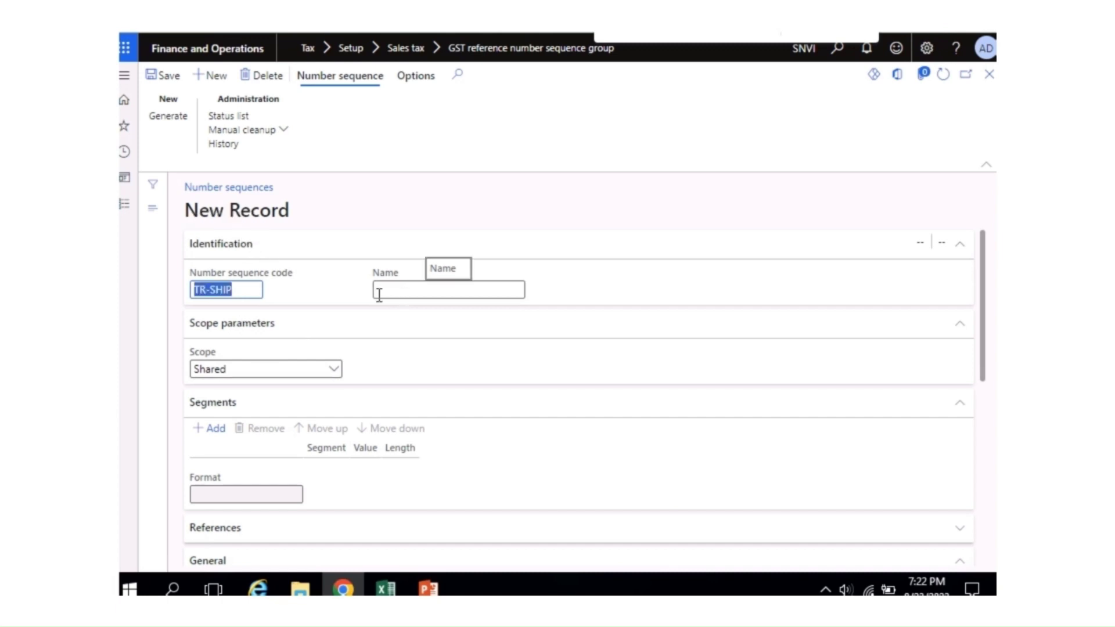
{"action": "key", "text": "ctrl+c"}
{"action": "left_click", "coordinate": [378, 290]}
{"action": "key", "text": "ctrl+v"}
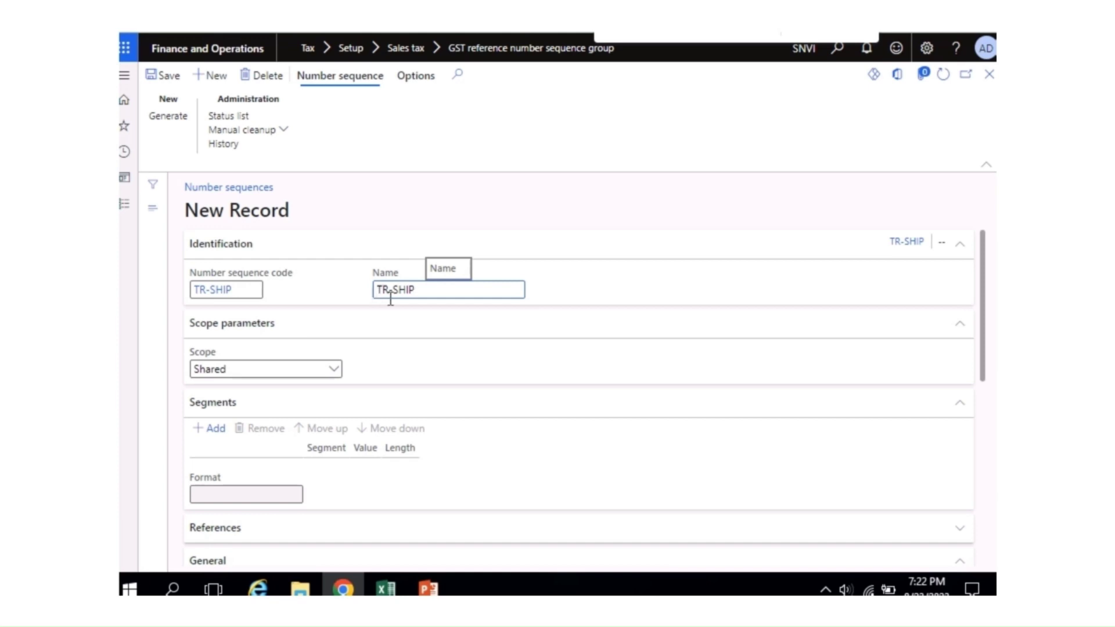
Step: Scope the sequence to company SNVI and replace the company segment with constant TR-SHIP
{"action": "left_click", "coordinate": [336, 377]}
{"action": "left_click", "coordinate": [299, 406]}
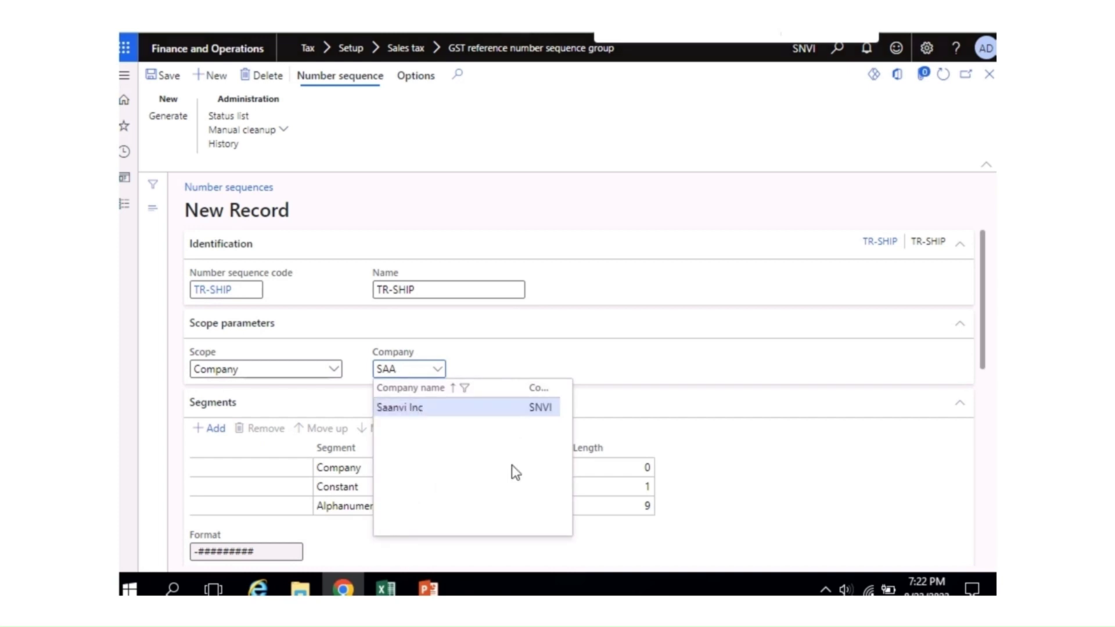
{"action": "key", "text": "Tab"}
{"action": "left_click", "coordinate": [488, 468]}
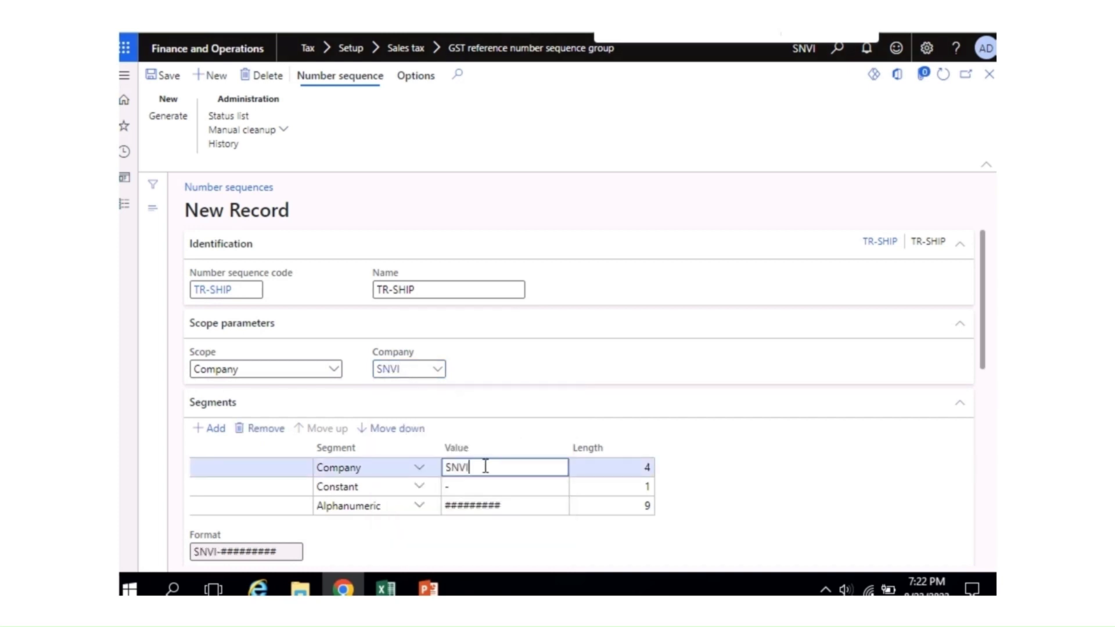
{"action": "left_click", "coordinate": [272, 431]}
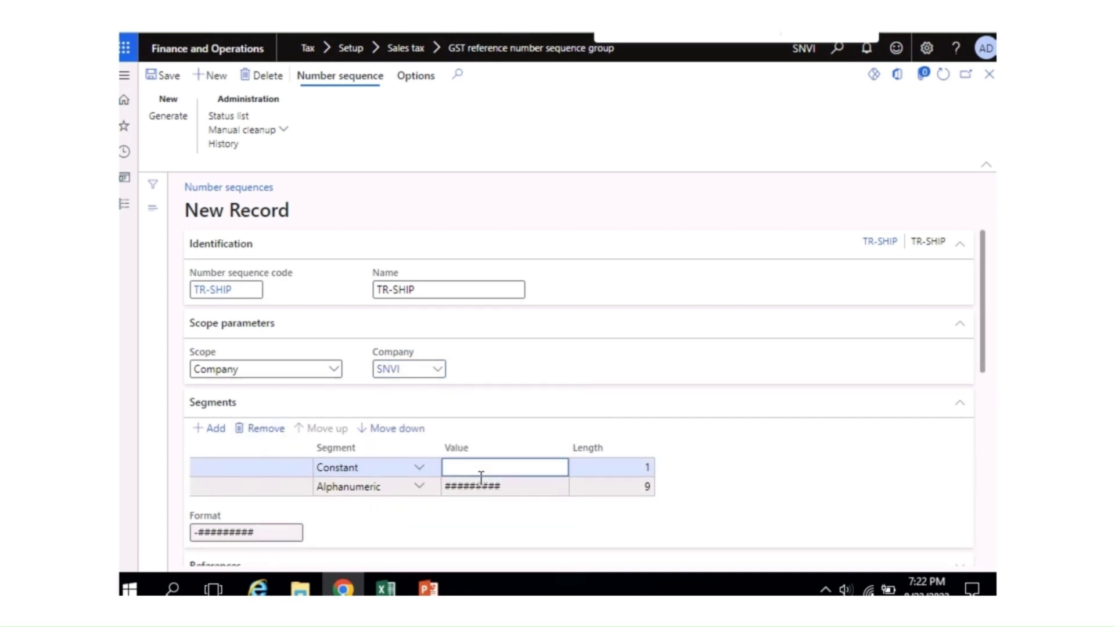
{"action": "key", "text": "ctrl+v"}
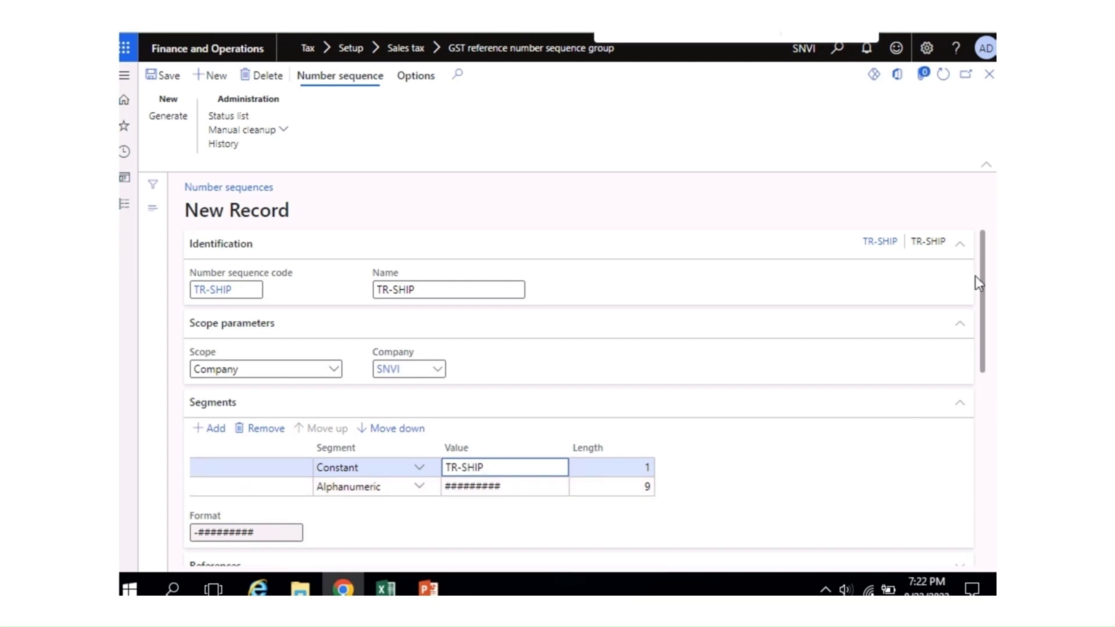
Step: Set the TR-SHIP sequence to Continuous, save it, and close the form
{"action": "left_click_drag", "start_coordinate": [984, 291], "coordinate": [982, 411]}
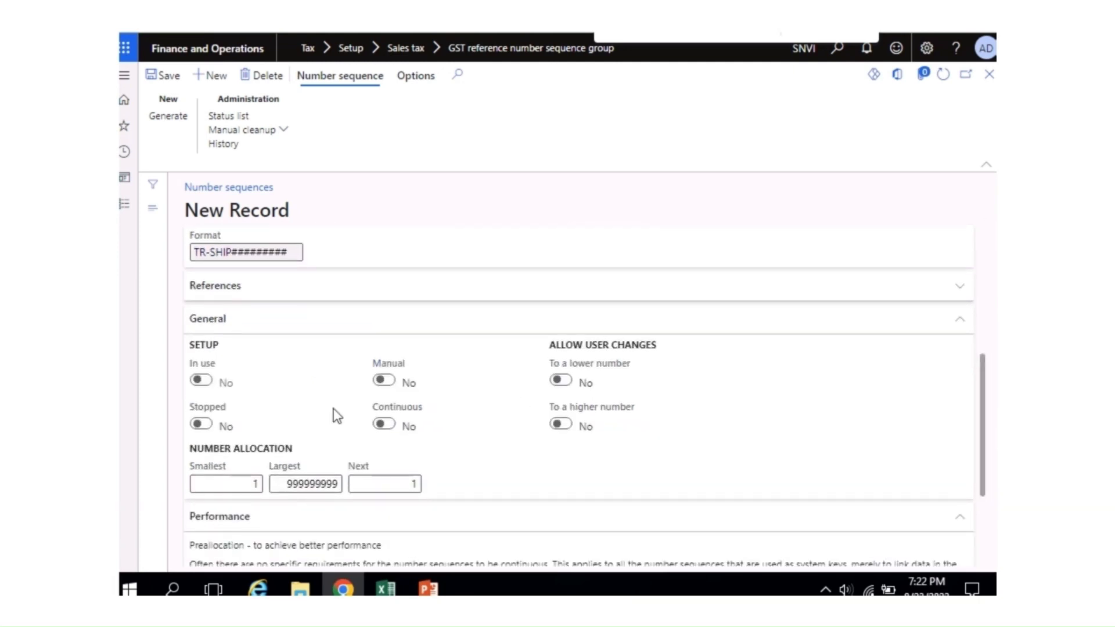
{"action": "left_click", "coordinate": [385, 425]}
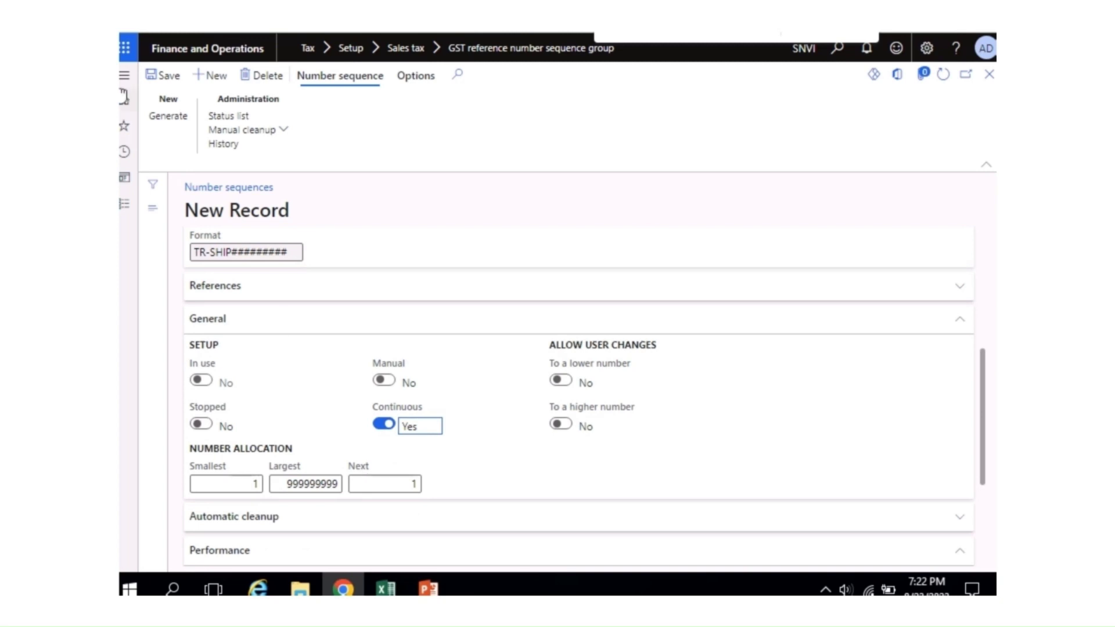
{"action": "left_click", "coordinate": [163, 76]}
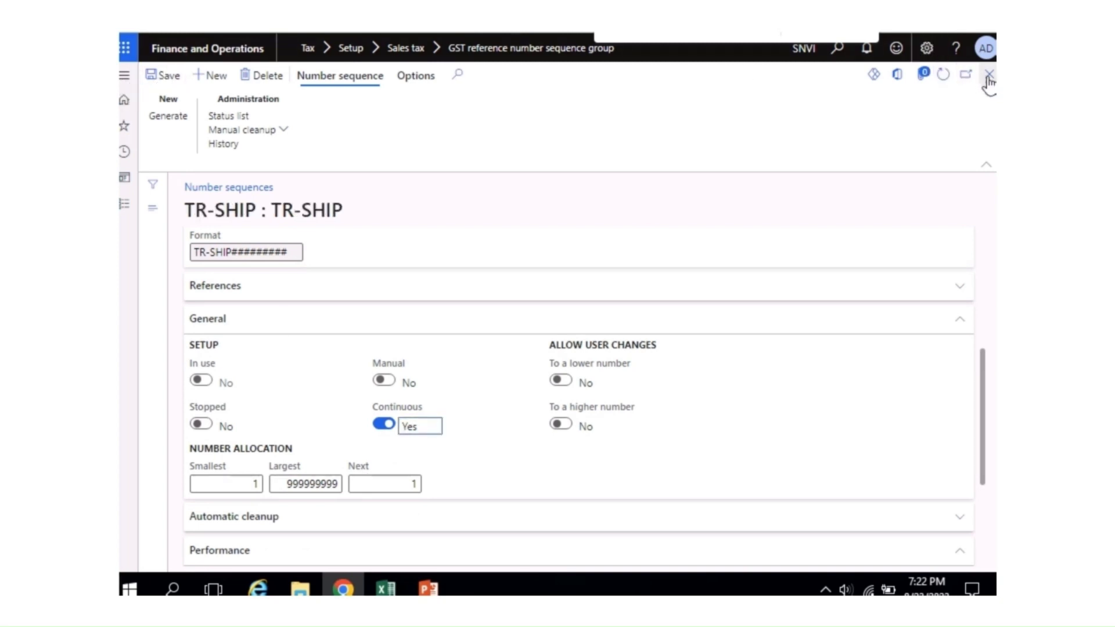
{"action": "left_click", "coordinate": [989, 75]}
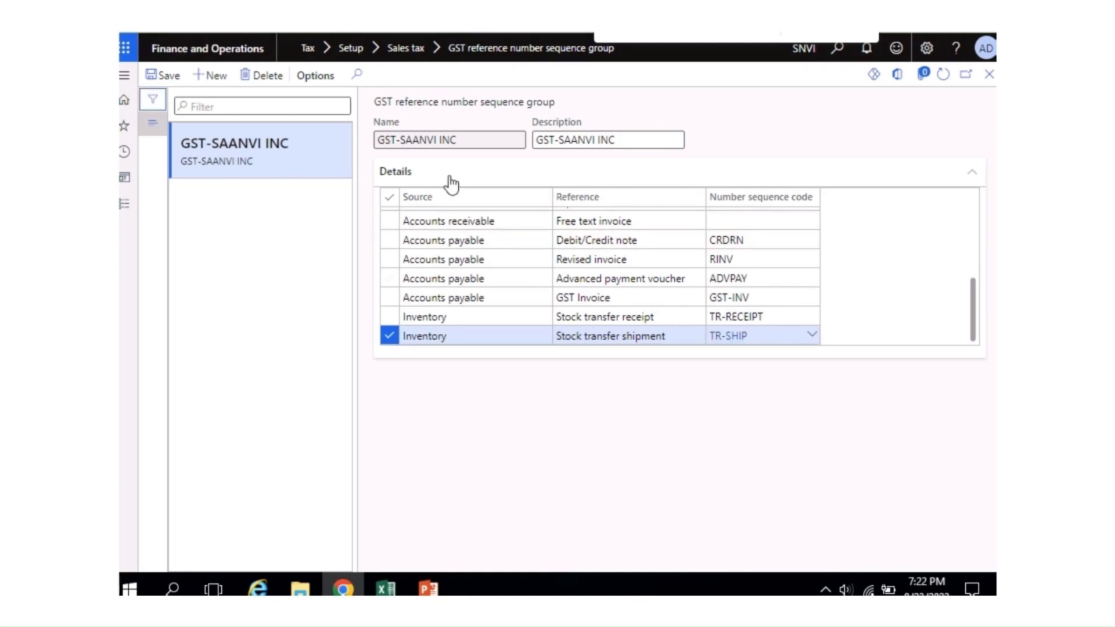
Step: Save and close the GST-SAANVI INC sequence group, then switch to the Excel GST SETUP checklist
{"action": "left_click", "coordinate": [168, 80]}
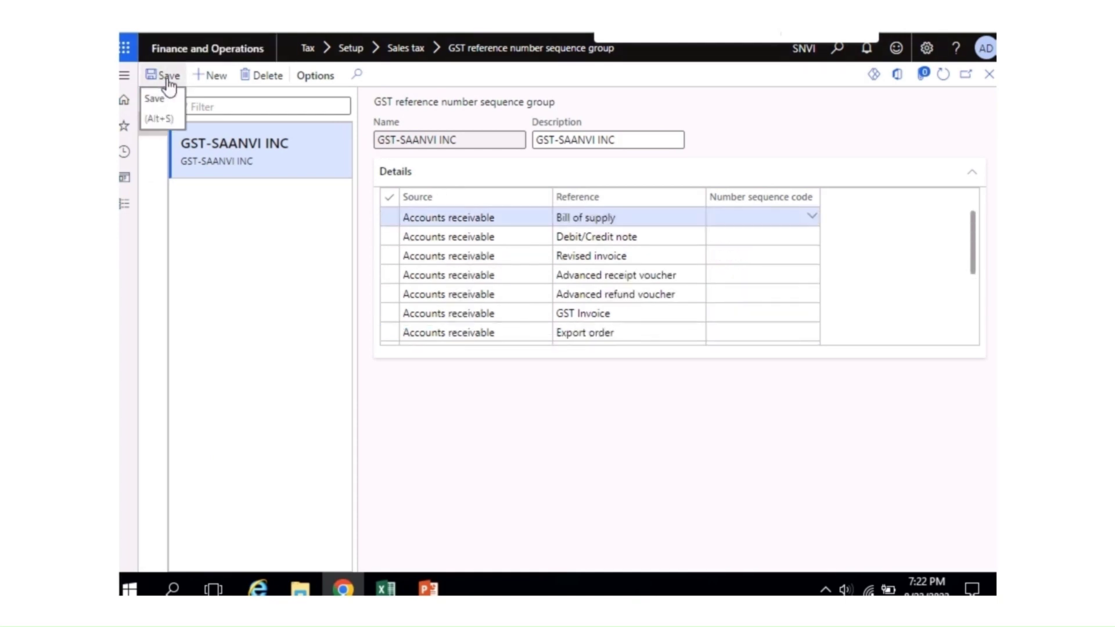
{"action": "mouse_move", "coordinate": [980, 233]}
{"action": "left_mouse_down"}
{"action": "mouse_move", "coordinate": [974, 312]}
{"action": "mouse_move", "coordinate": [974, 220]}
{"action": "left_mouse_up"}
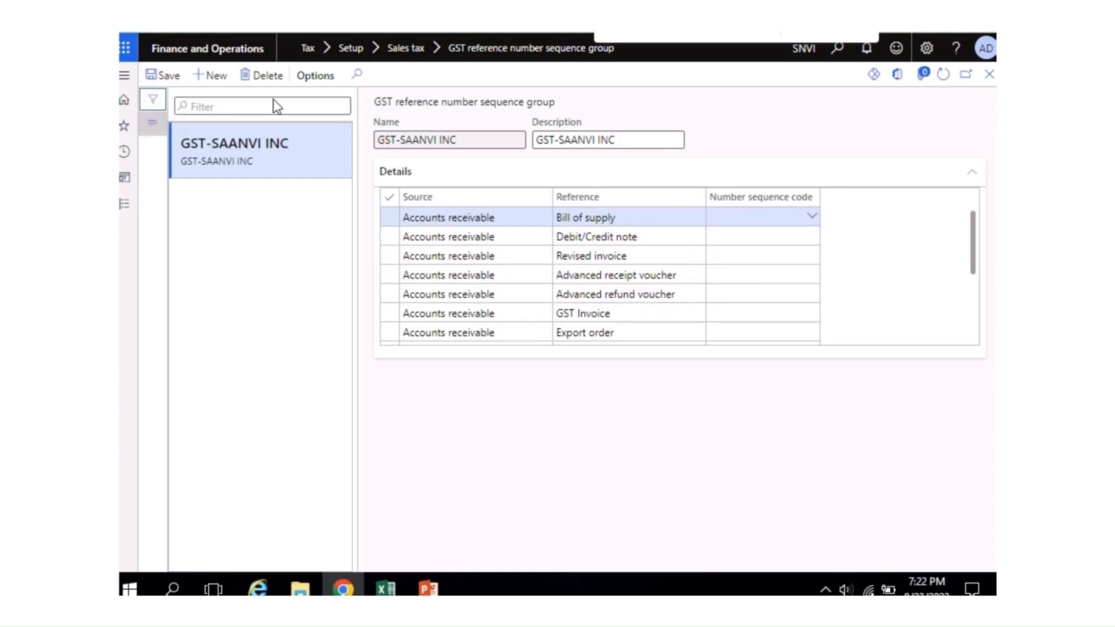
{"action": "left_click", "coordinate": [989, 75]}
{"action": "left_click", "coordinate": [386, 589]}
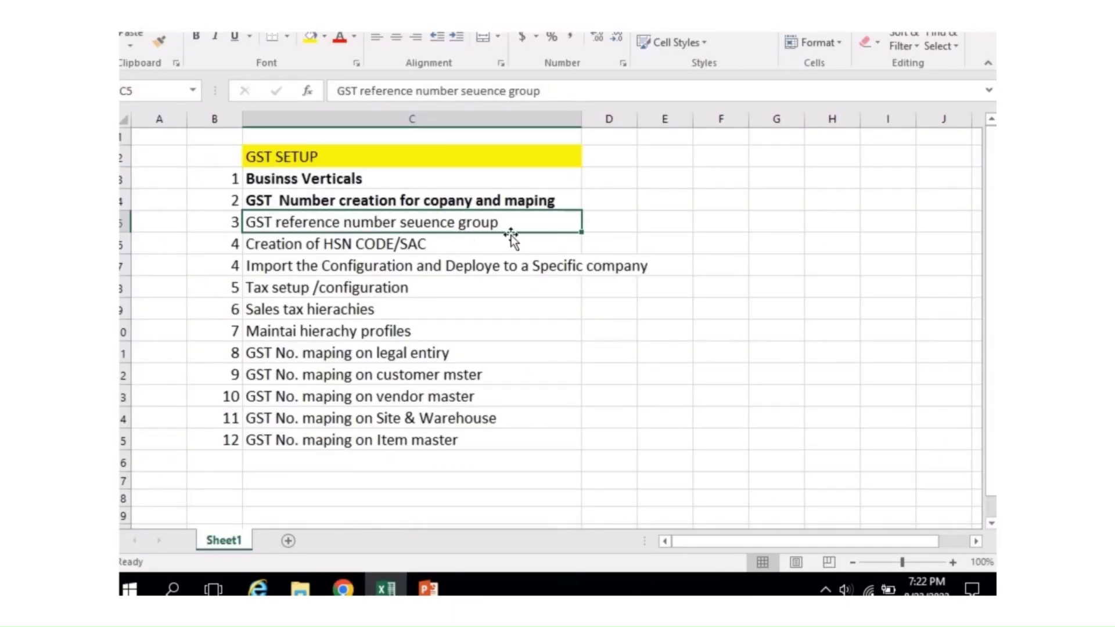
Step: Bold the sequence group step in cell C5, then go back to Finance and Operations
{"action": "key", "text": "ctrl+b"}
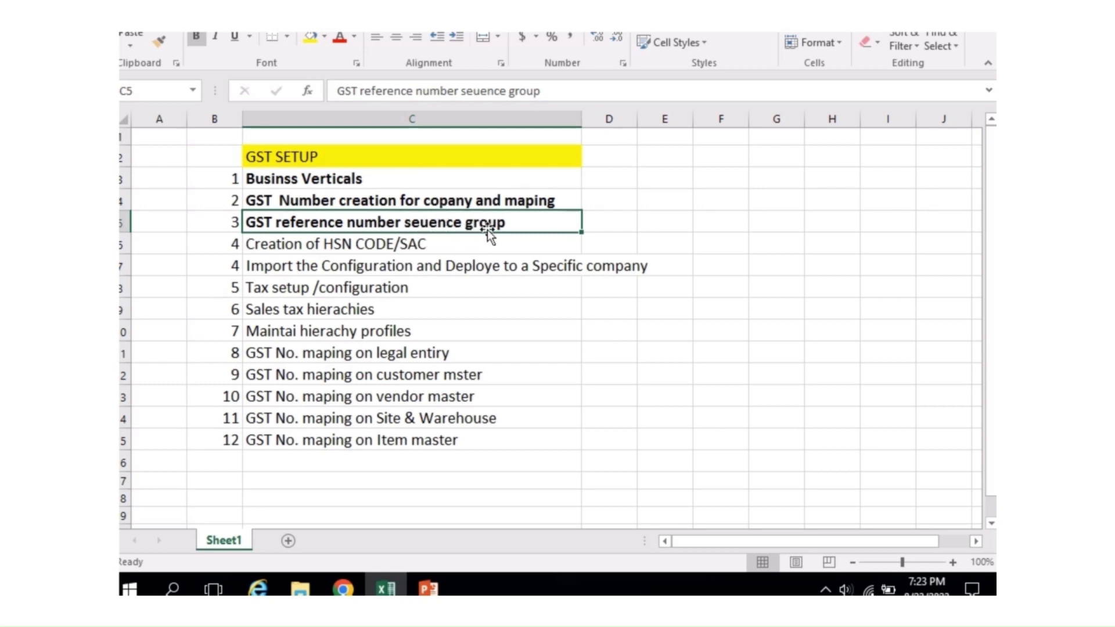
{"action": "left_click", "coordinate": [457, 249]}
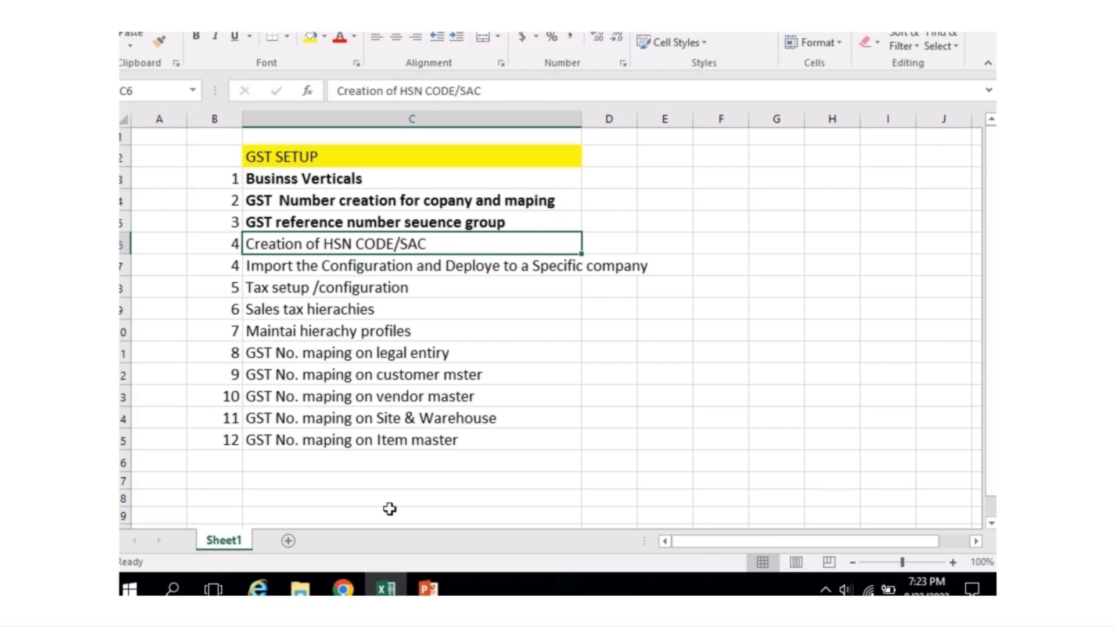
{"action": "left_click", "coordinate": [344, 589]}
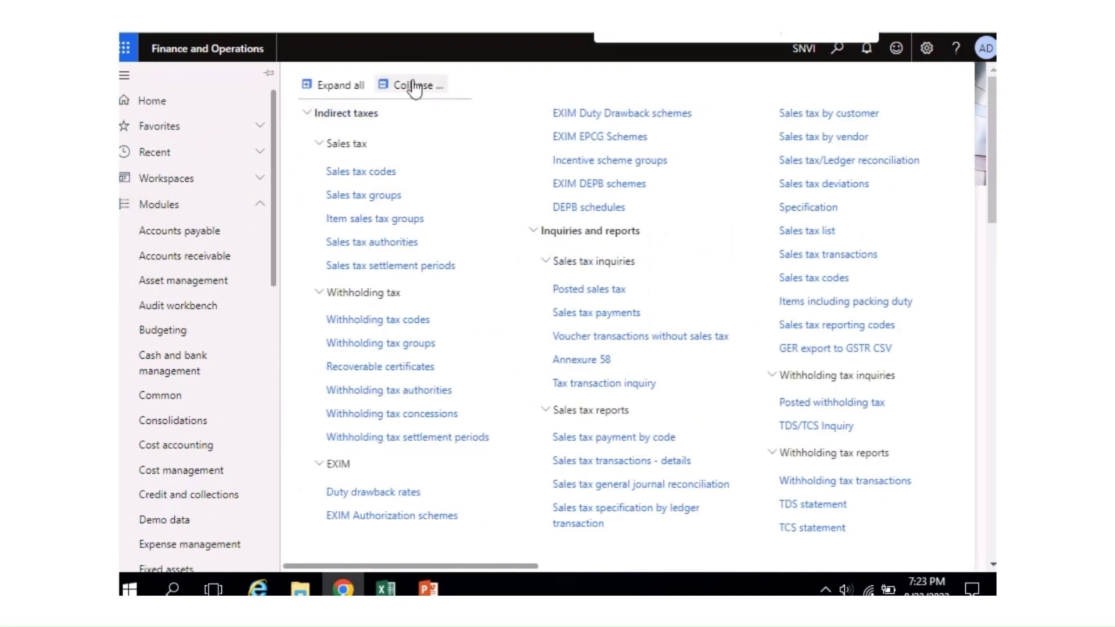
Step: Collapse the Tax menu, then expand Setup and Sales tax to list HSN and service codes
{"action": "left_click", "coordinate": [412, 86]}
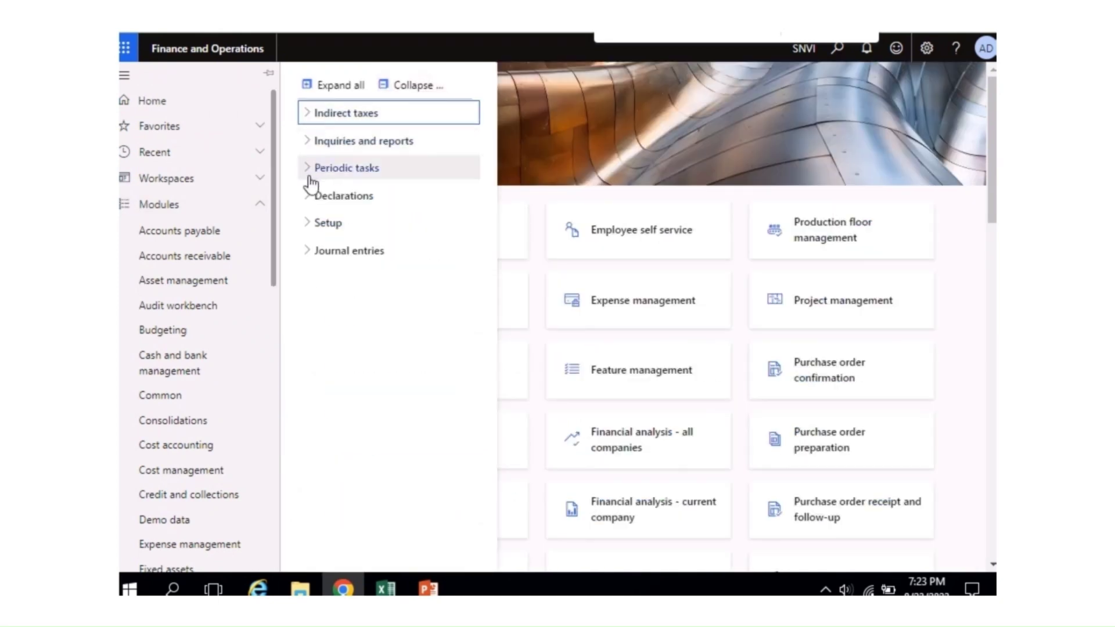
{"action": "left_click", "coordinate": [301, 230]}
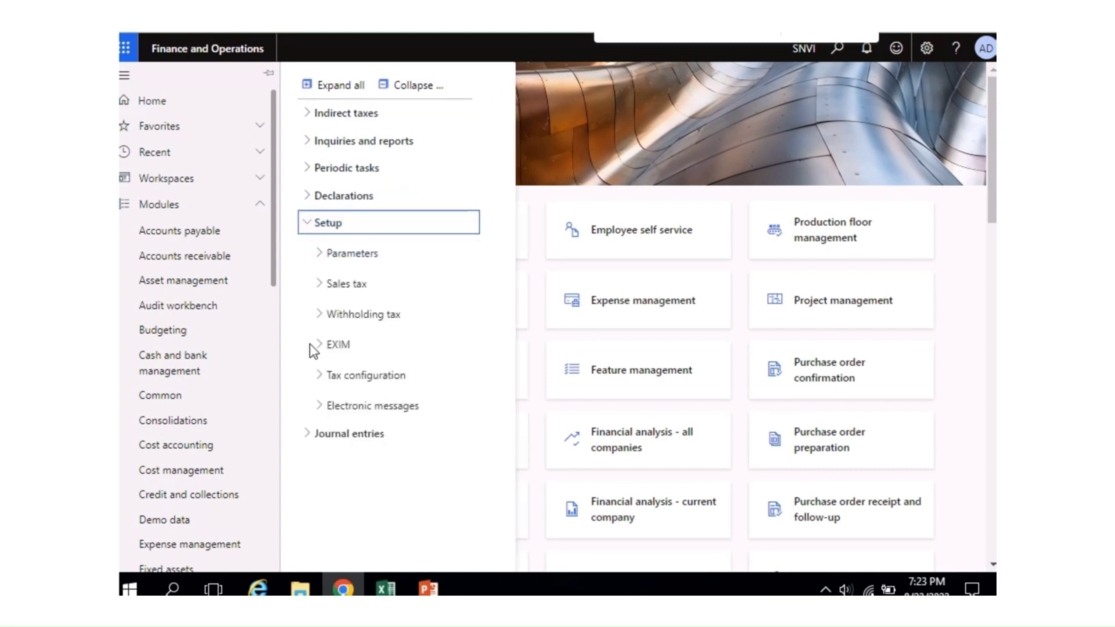
{"action": "left_click", "coordinate": [320, 292]}
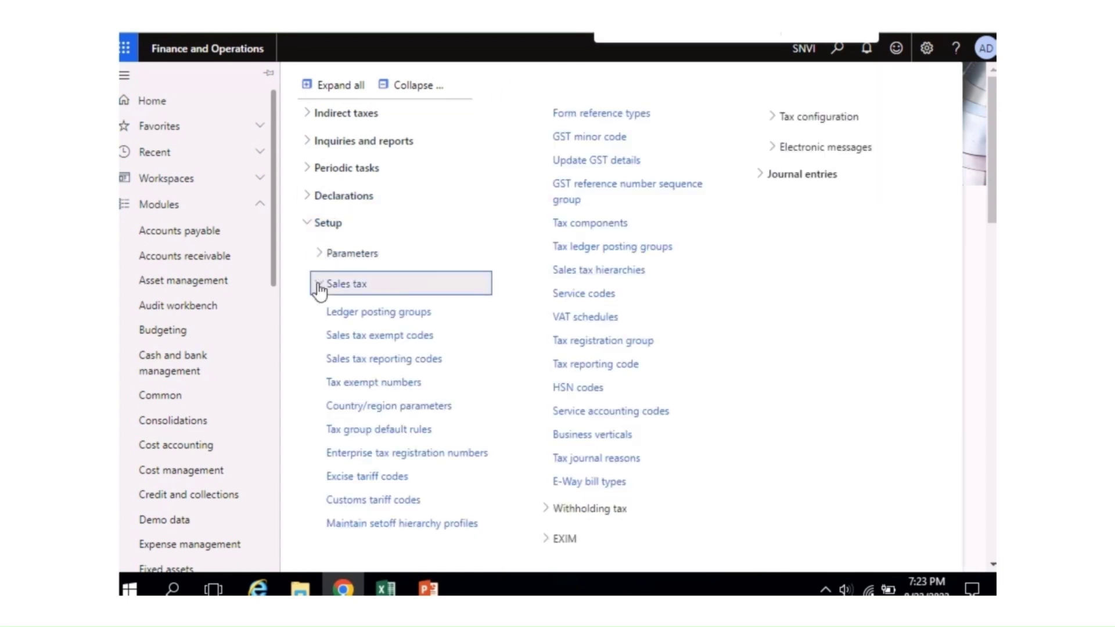
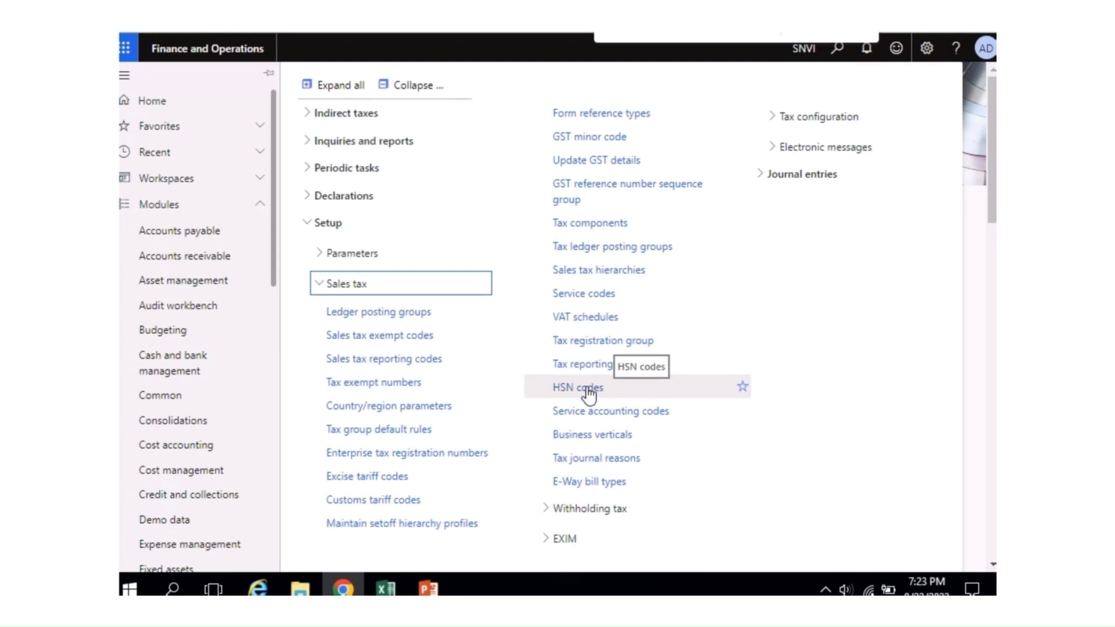
Step: Start a blank HSN code record in the HSN codes list and open a new browser tab
{"action": "left_click", "coordinate": [592, 389]}
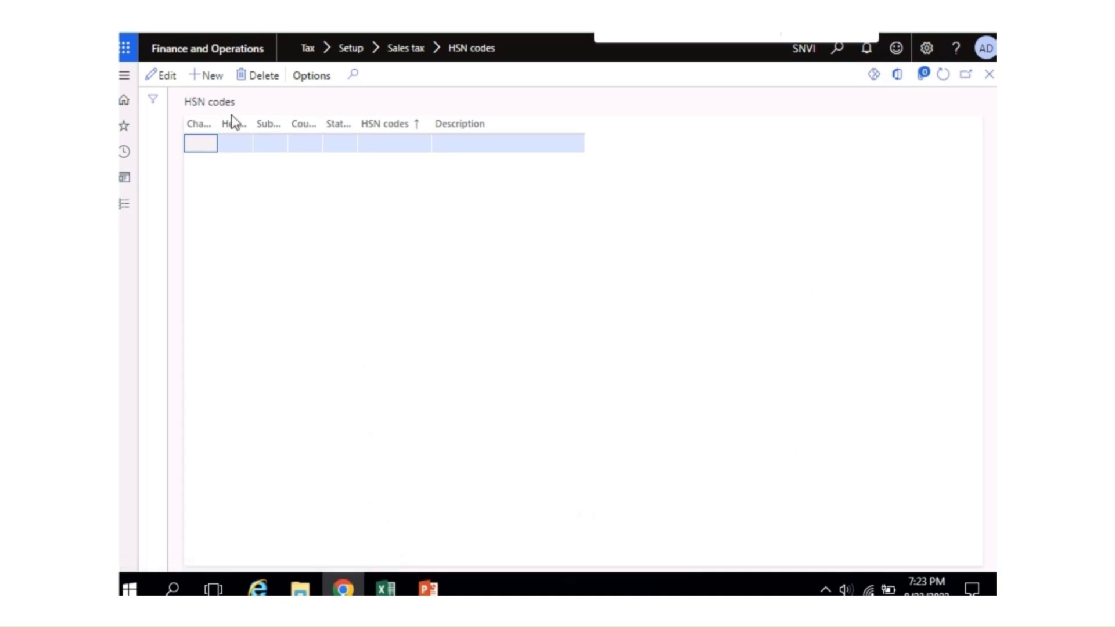
{"action": "left_click", "coordinate": [213, 78]}
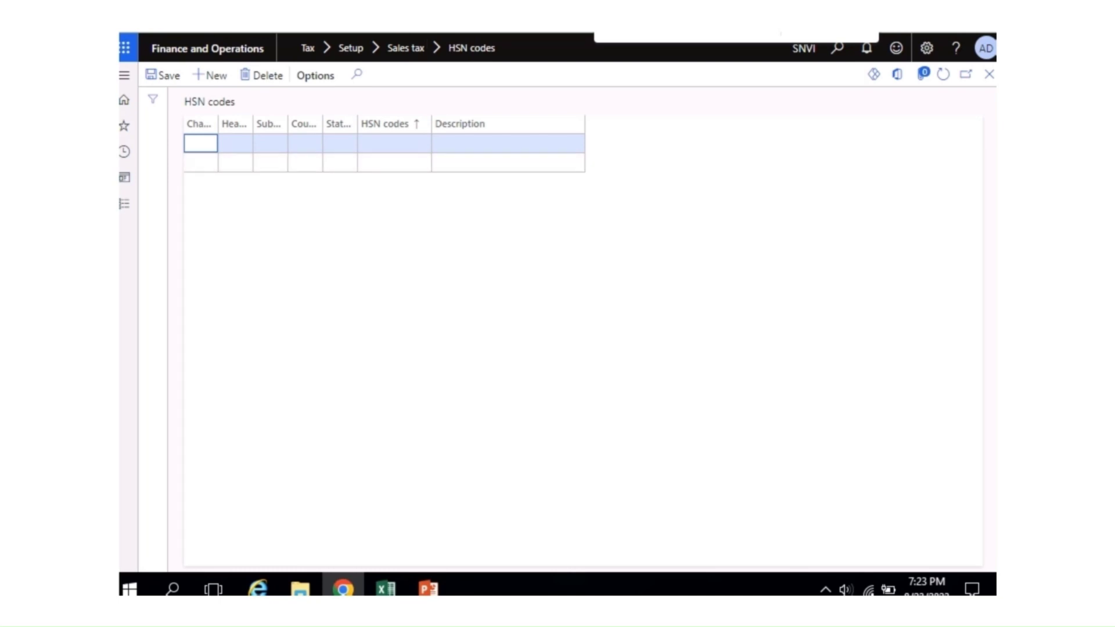
{"action": "key", "text": "ctrl+t"}
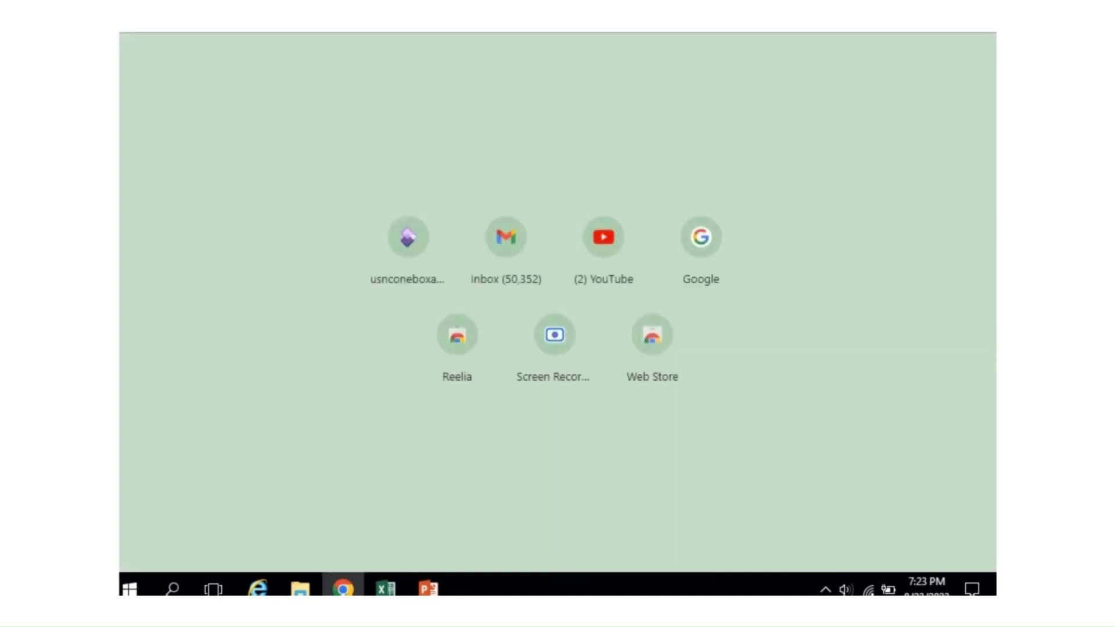
Step: Search Google for the laptop HSN code
{"action": "type", "text": "G"}
{"action": "key", "text": "Return"}
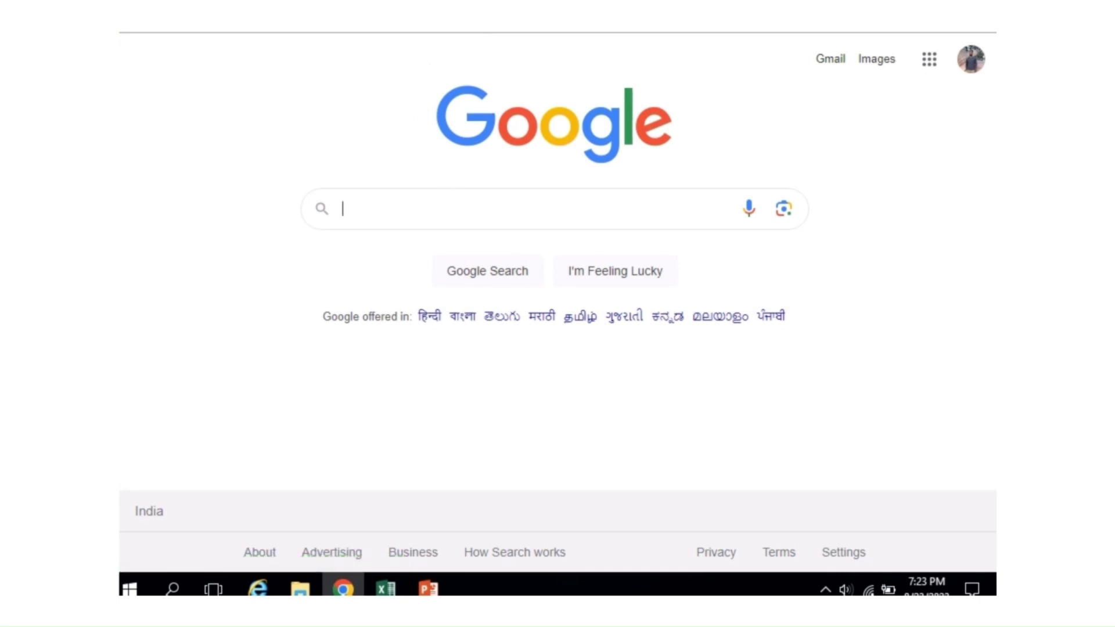
{"action": "type", "text": "LAP"}
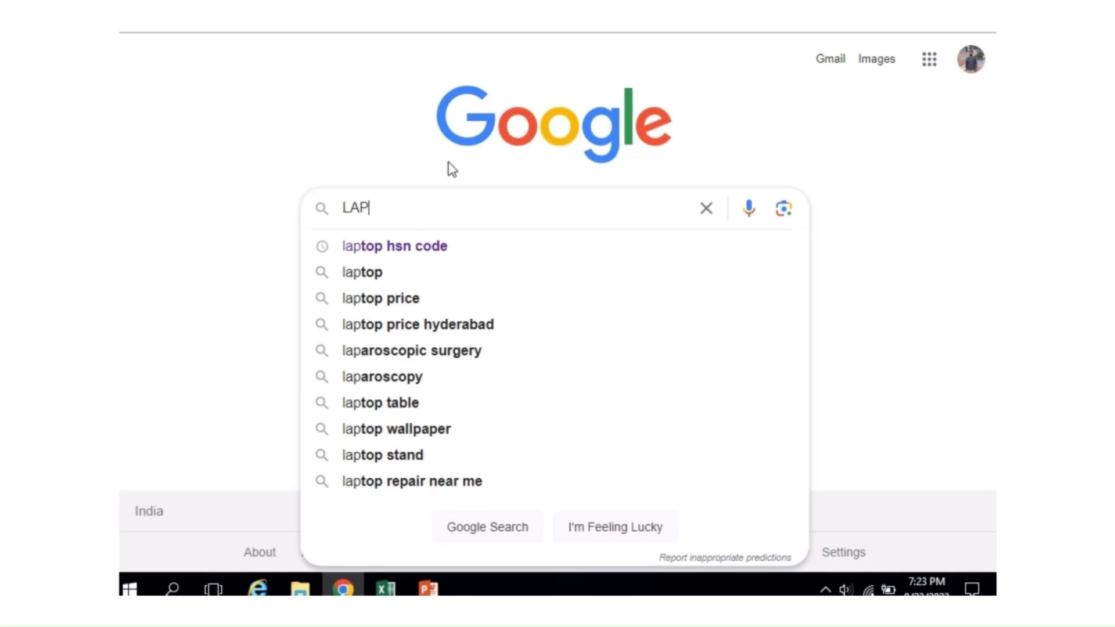
{"action": "left_click", "coordinate": [424, 246]}
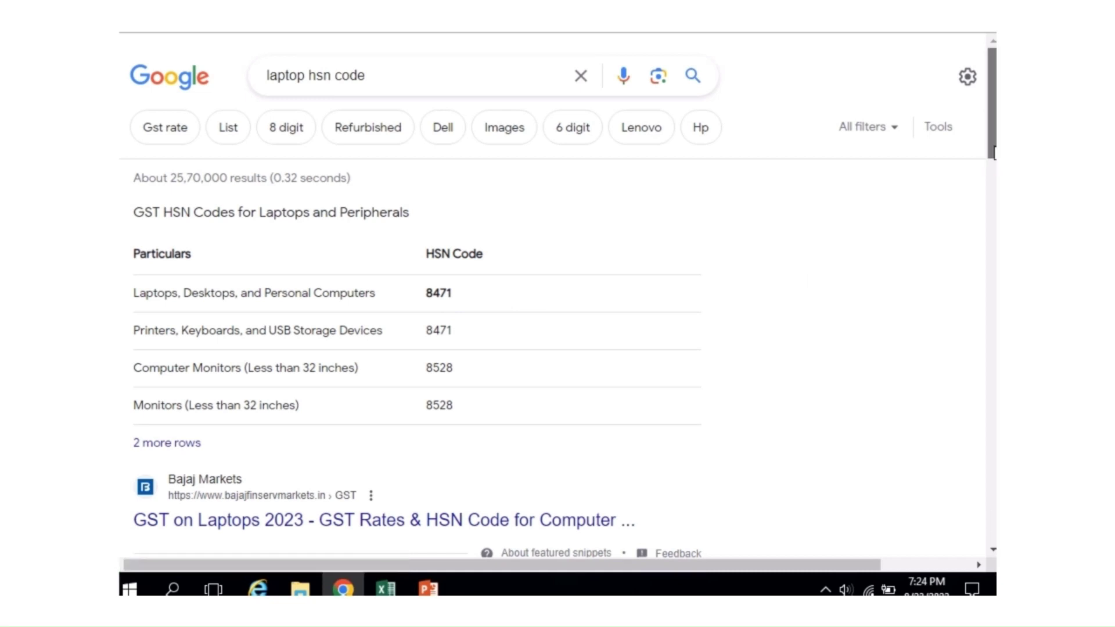
{"action": "left_click_drag", "start_coordinate": [993, 153], "coordinate": [979, 287]}
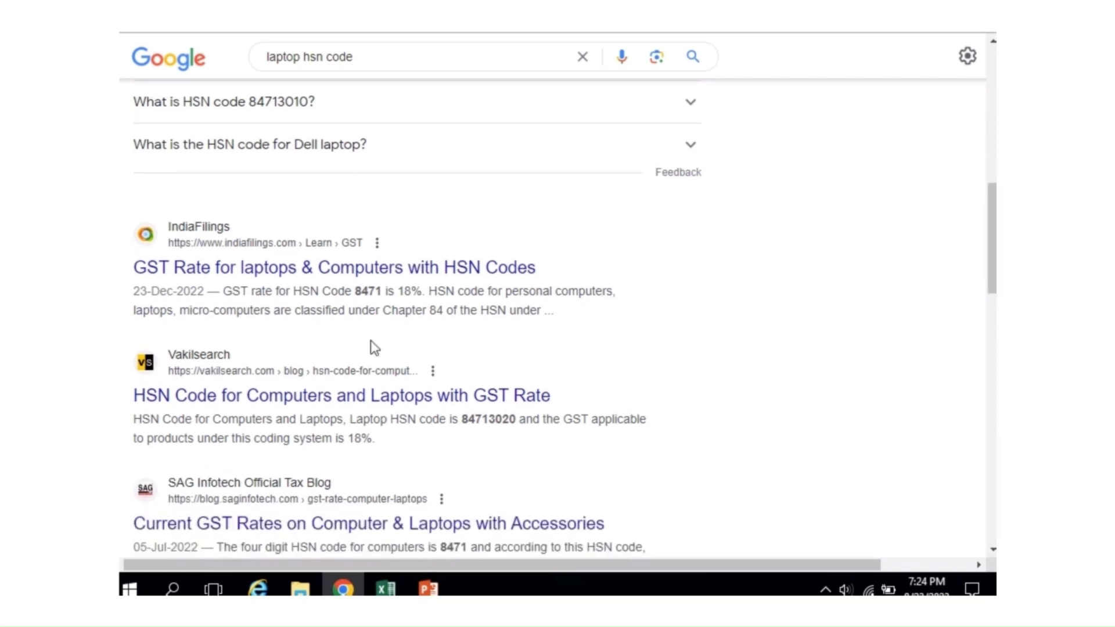
Step: Read the 8471 computer codes in the IndiaFilings HSN chapter 84 table
{"action": "left_click", "coordinate": [295, 281]}
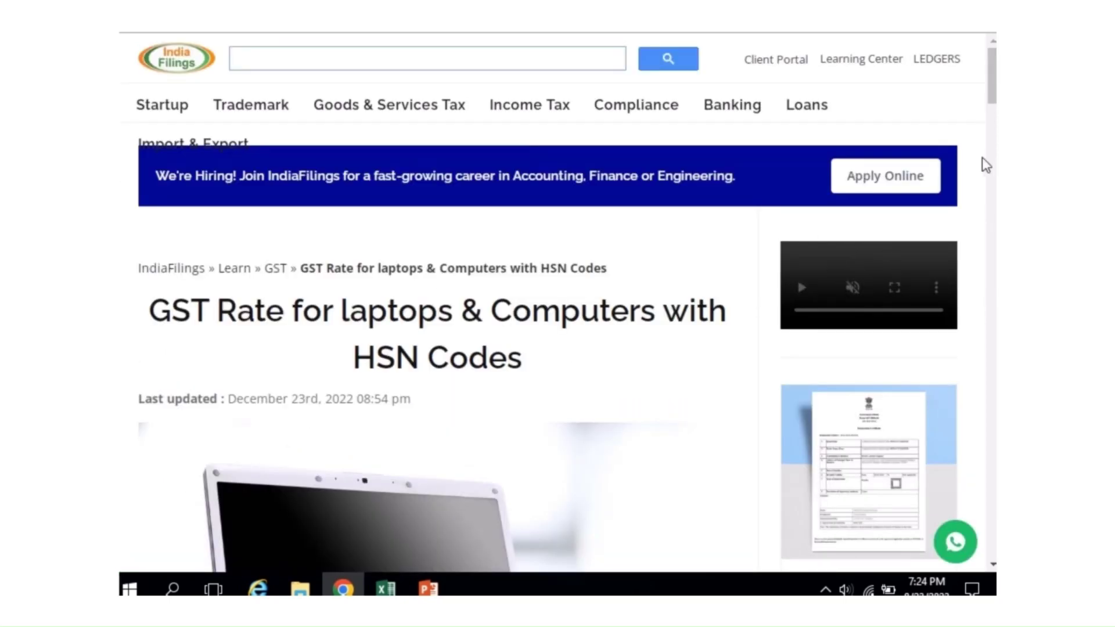
{"action": "left_click_drag", "start_coordinate": [994, 100], "coordinate": [994, 303]}
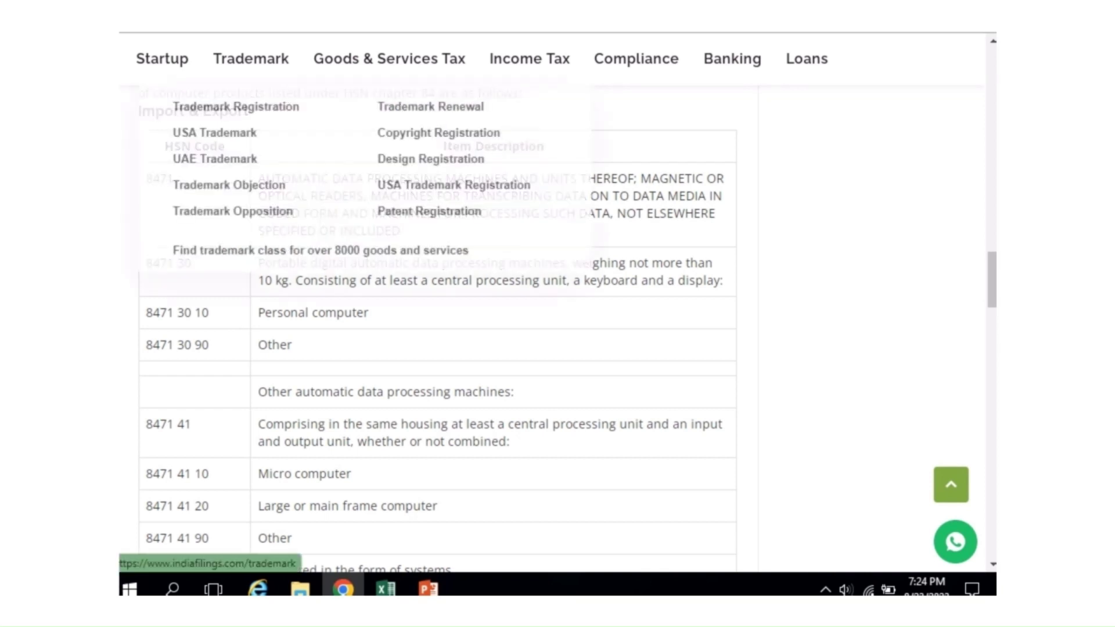
{"action": "left_click", "coordinate": [372, 11]}
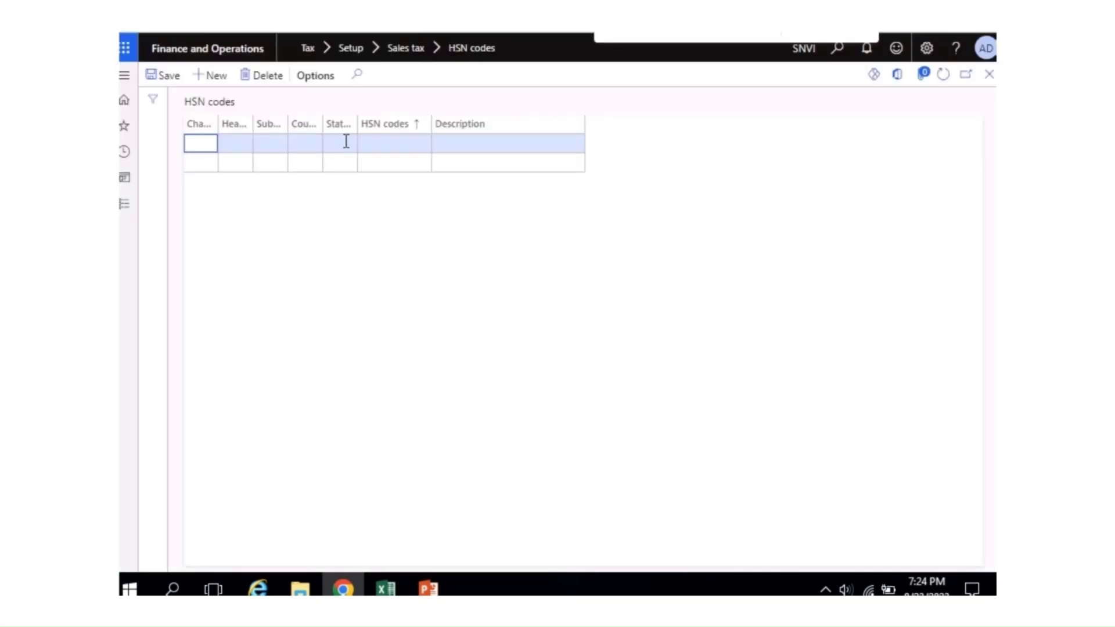
Step: Enter HSN code parts 8, 4, 7 and 1, checking the reference web page
{"action": "type", "text": "8"}
{"action": "key", "text": "Tab"}
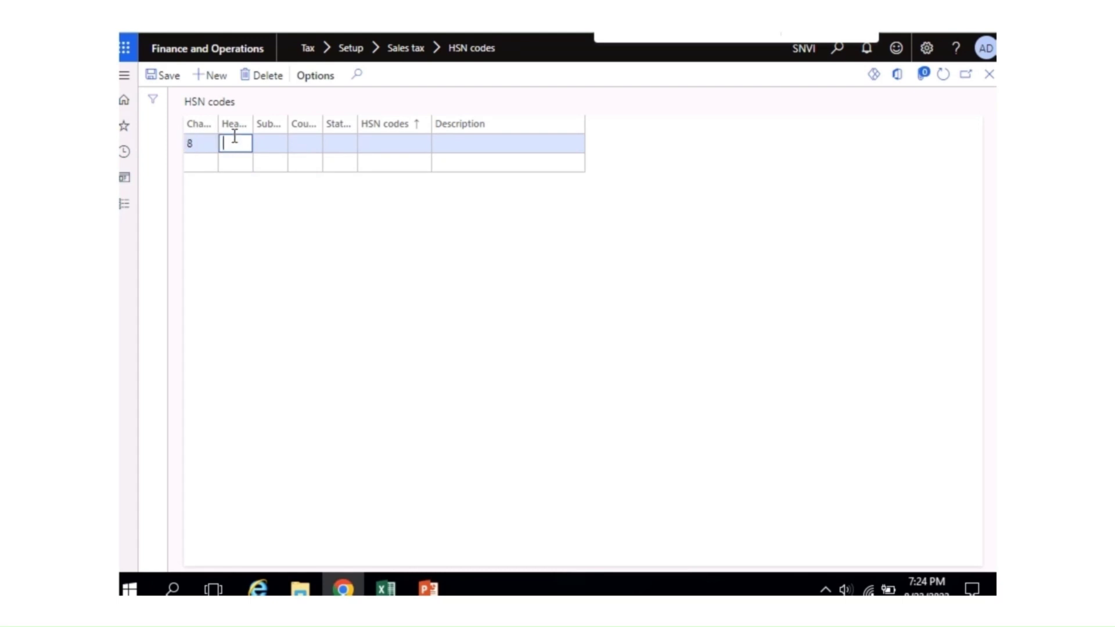
{"action": "type", "text": "4"}
{"action": "key", "text": "Tab"}
{"action": "type", "text": "7"}
{"action": "key", "text": "Tab"}
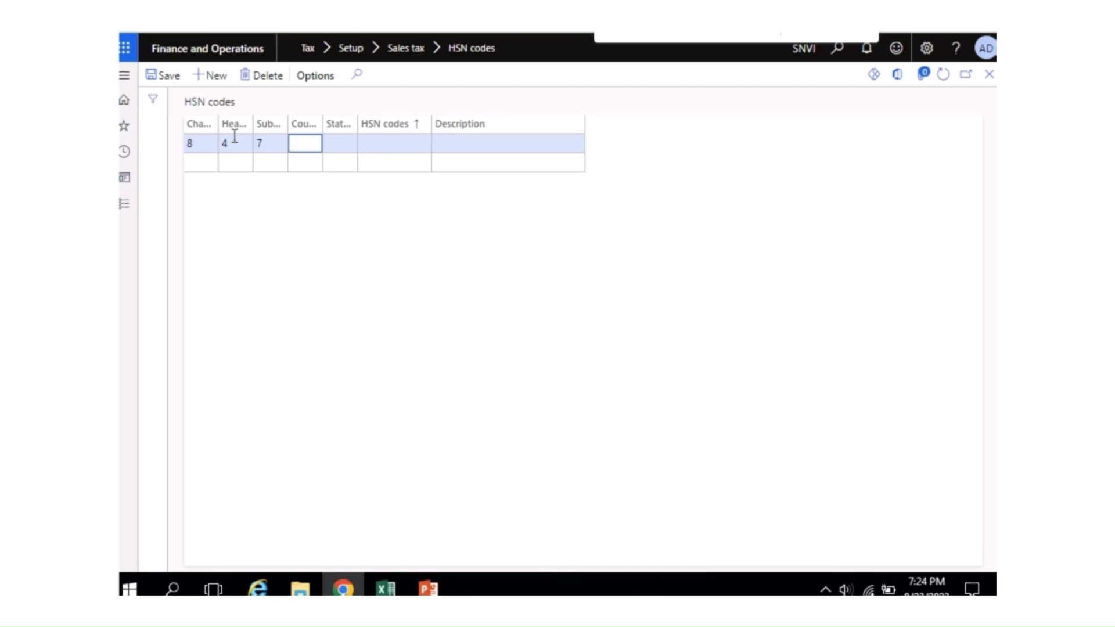
{"action": "type", "text": "1"}
{"action": "left_click_drag", "start_coordinate": [357, 122], "coordinate": [418, 108]}
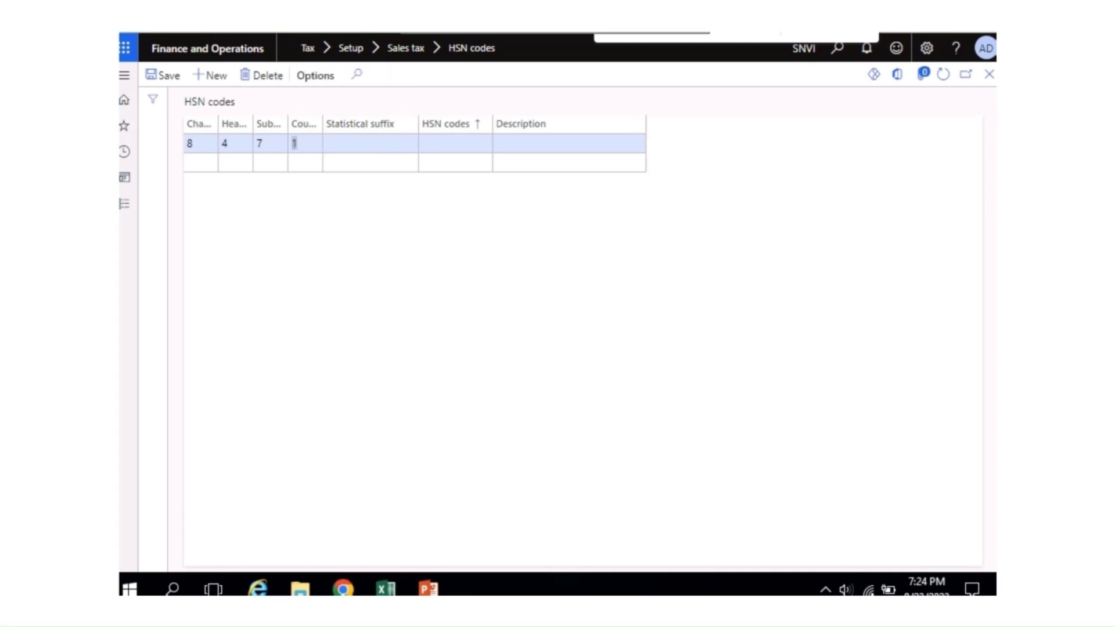
{"action": "key", "text": "alt+Tab"}
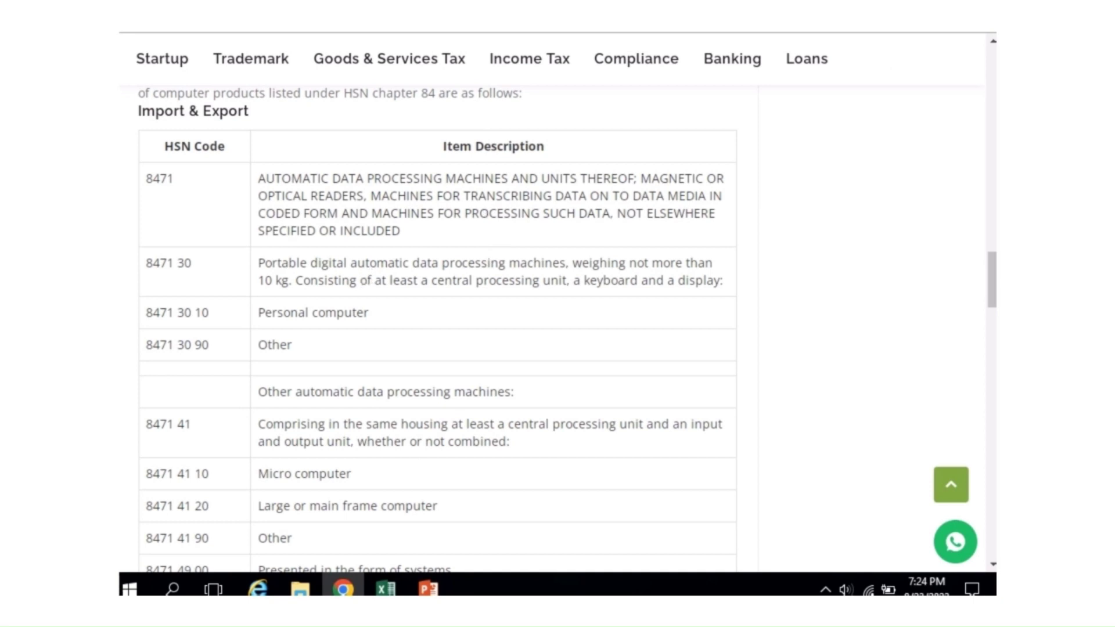
{"action": "key", "text": "alt+Tab"}
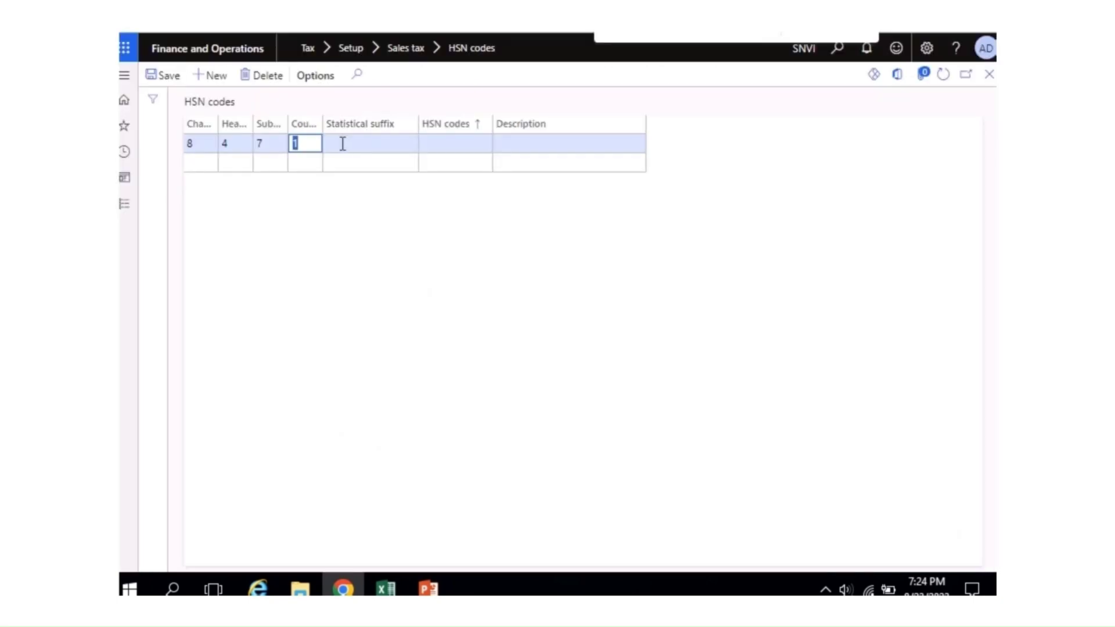
Step: Add statistical suffix 3 and save to generate HSN code 84713
{"action": "left_click", "coordinate": [343, 144]}
{"action": "type", "text": "3"}
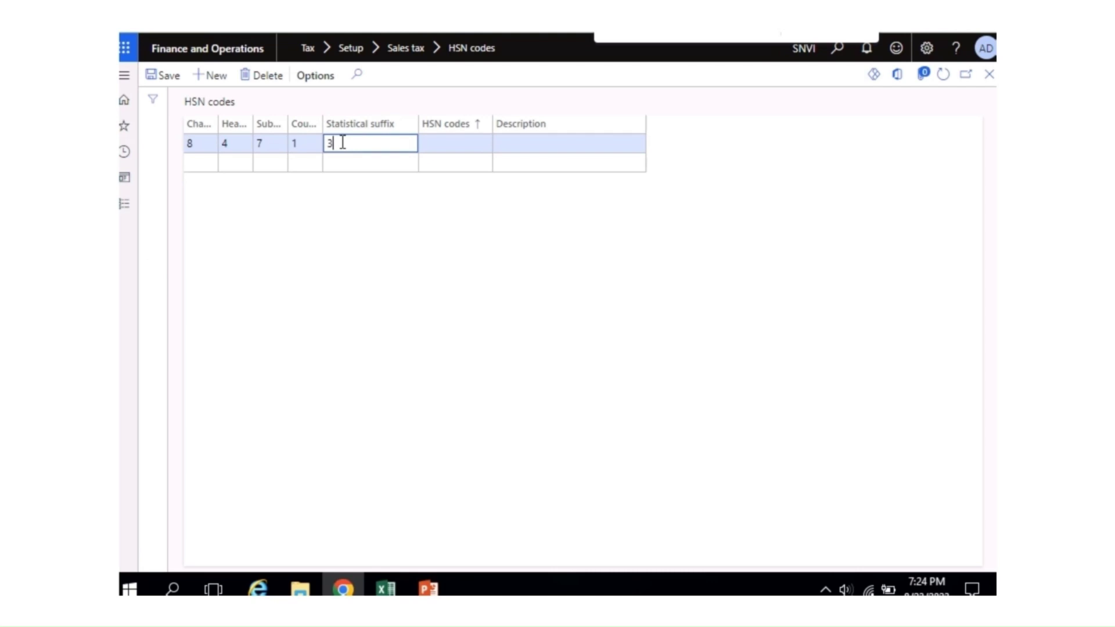
{"action": "key", "text": "Tab"}
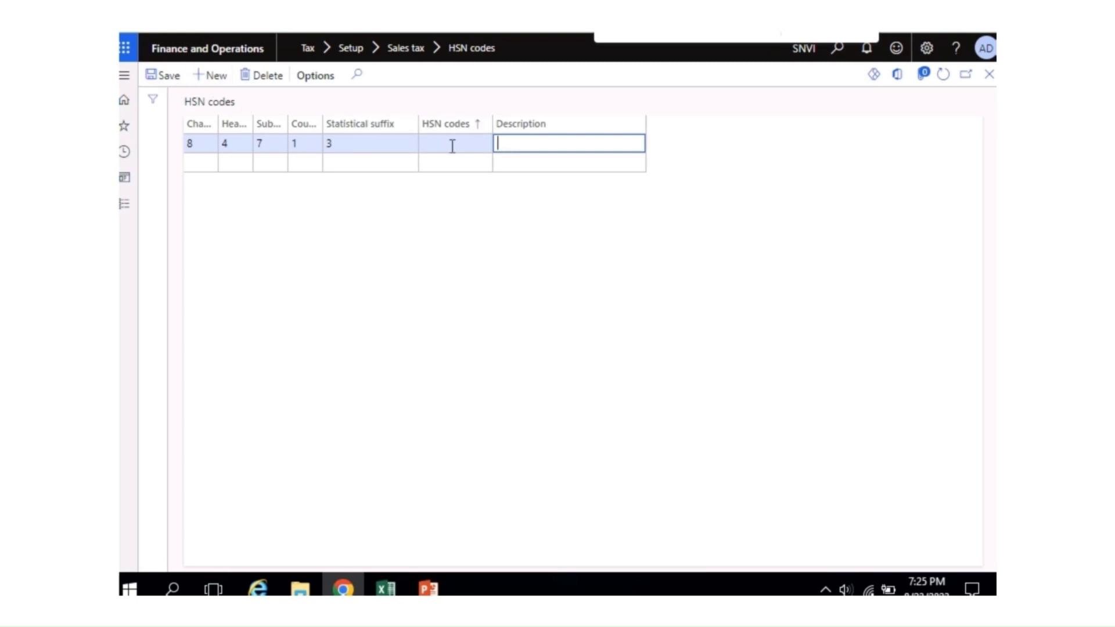
{"action": "left_click", "coordinate": [163, 75]}
Step: Describe HSN code 84713 as 'Laptop/PC', save it and close the form
{"action": "type", "text": "P"}
{"action": "type", "text": "ersona"}
{"action": "type", "text": "el"}
{"action": "key", "text": "BackSpace"}
{"action": "key", "text": "BackSpace"}
{"action": "key", "text": "BackSpace"}
{"action": "key", "text": "BackSpace"}
{"action": "key", "text": "BackSpace"}
{"action": "key", "text": "BackSpace"}
{"action": "key", "text": "BackSpace"}
{"action": "type", "text": "Laptop/PC"}
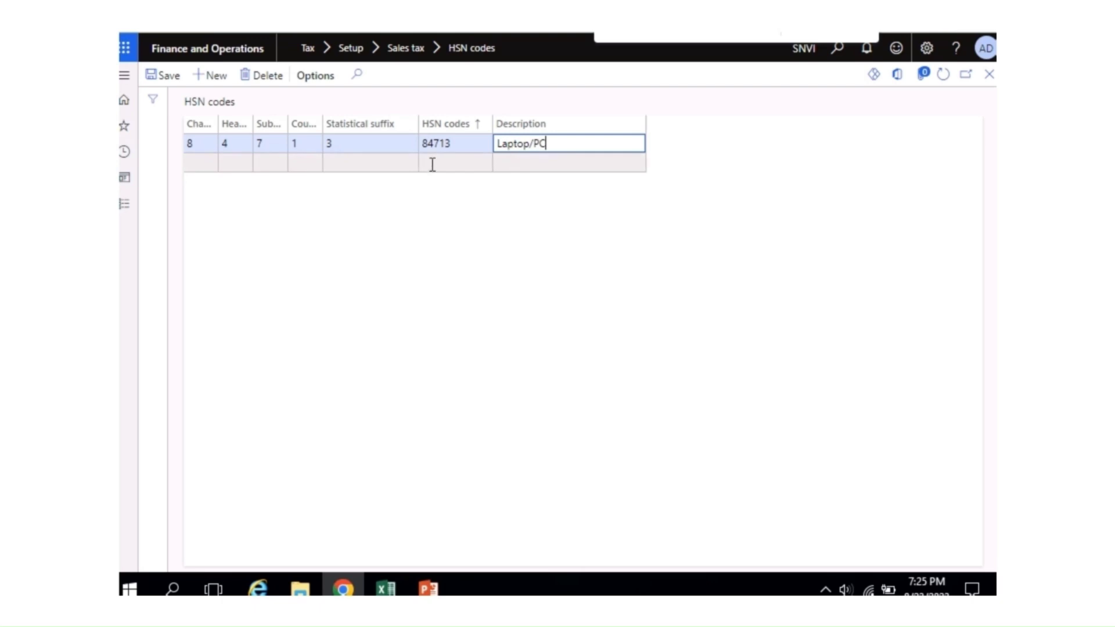
{"action": "left_click", "coordinate": [163, 75]}
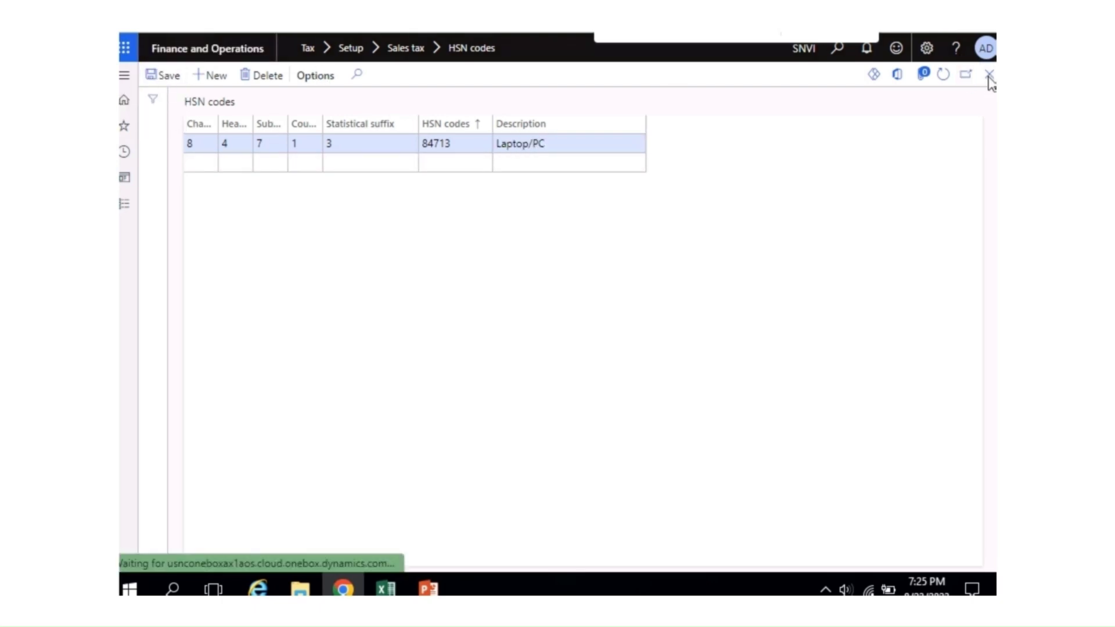
{"action": "left_click", "coordinate": [989, 74]}
{"action": "left_click", "coordinate": [124, 204]}
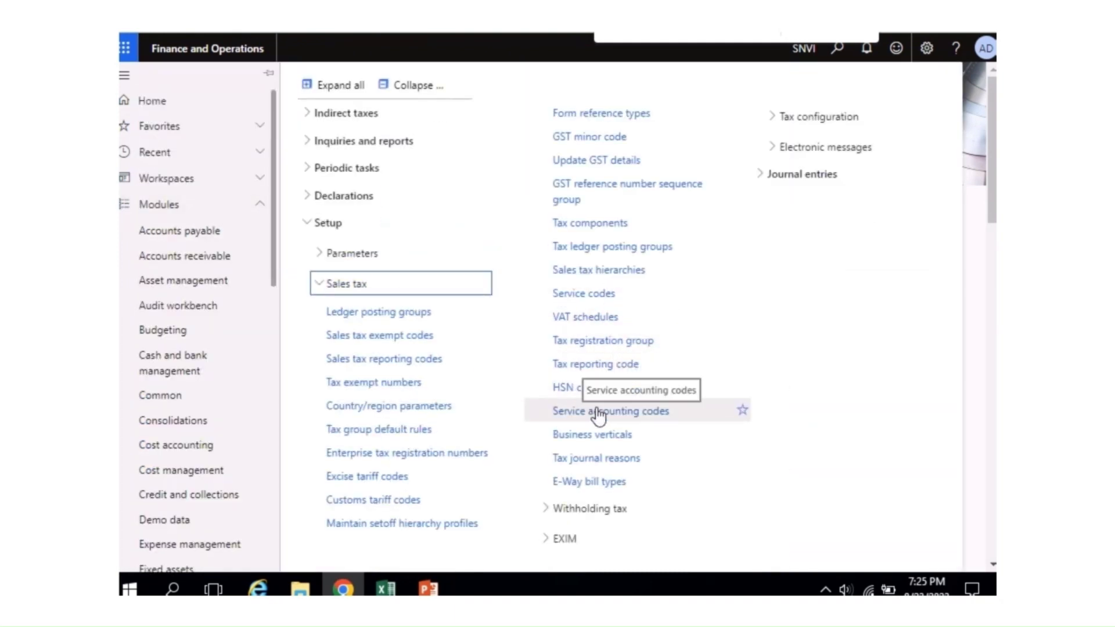
Step: Start a new blank row in the Service accounting codes list
{"action": "left_click", "coordinate": [599, 413]}
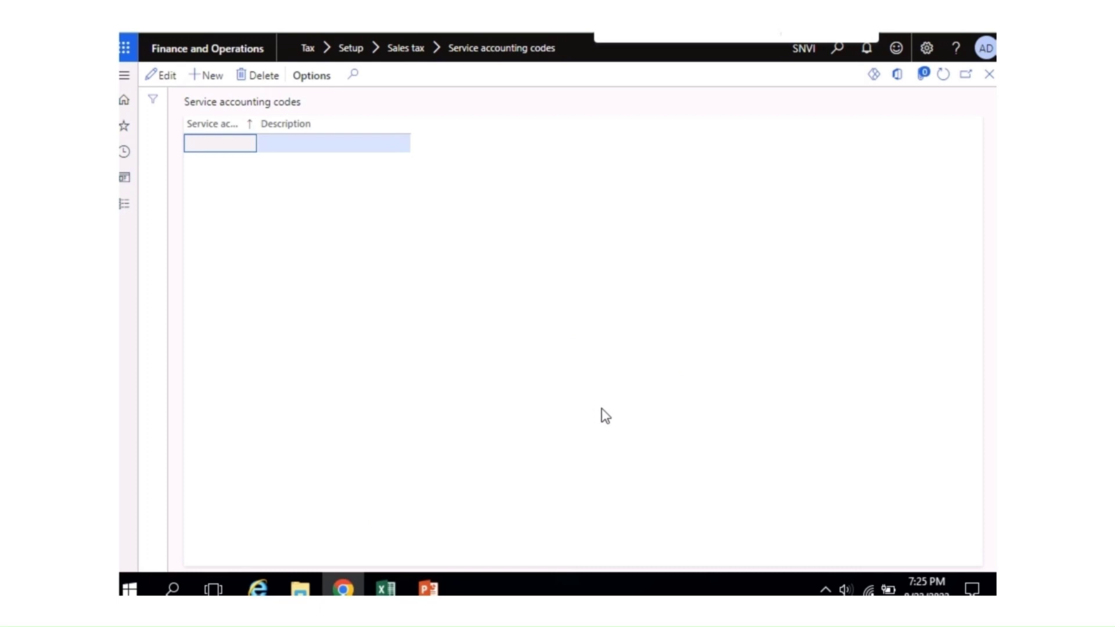
{"action": "left_click", "coordinate": [213, 87]}
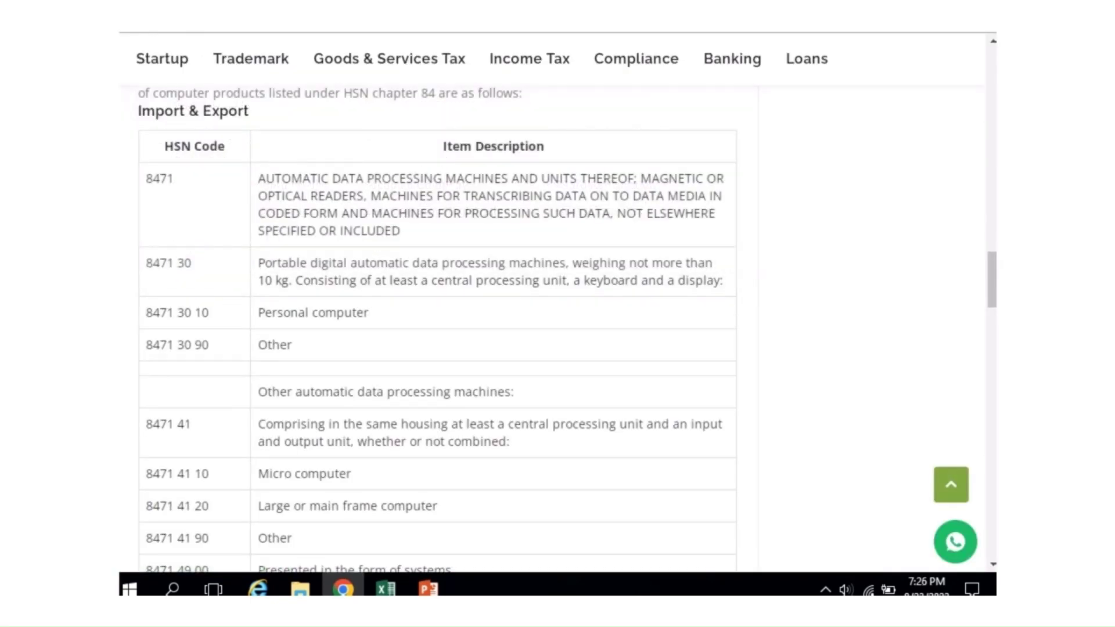
Step: Search Google for 'sac code for laptop repair' and note SAC code 998713
{"action": "key", "text": "alt+Left"}
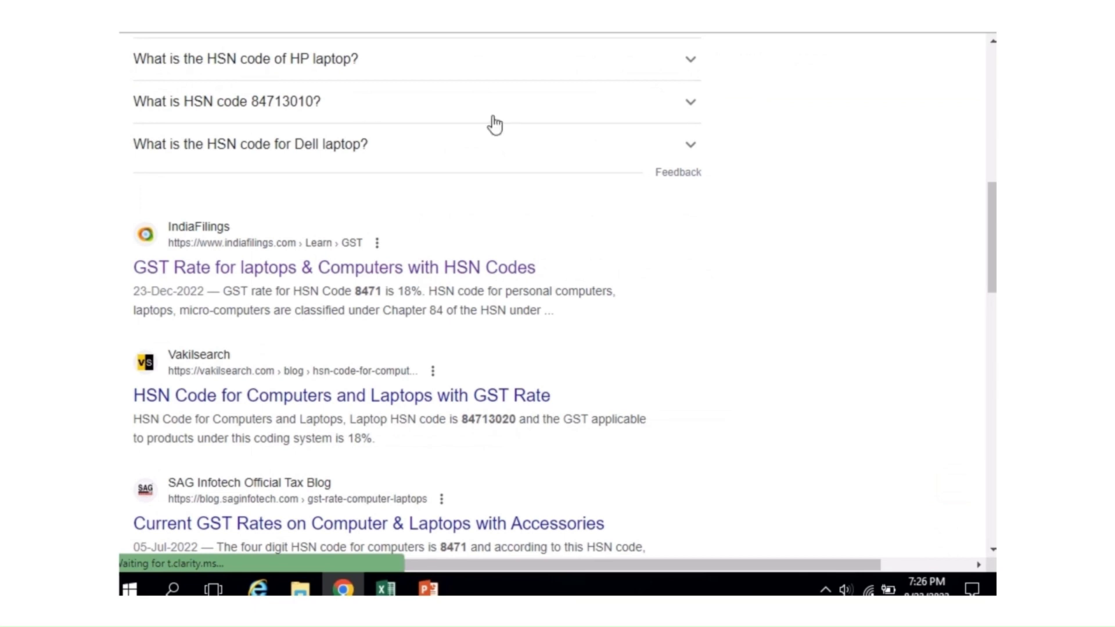
{"action": "left_click_drag", "start_coordinate": [992, 180], "coordinate": [977, 50]}
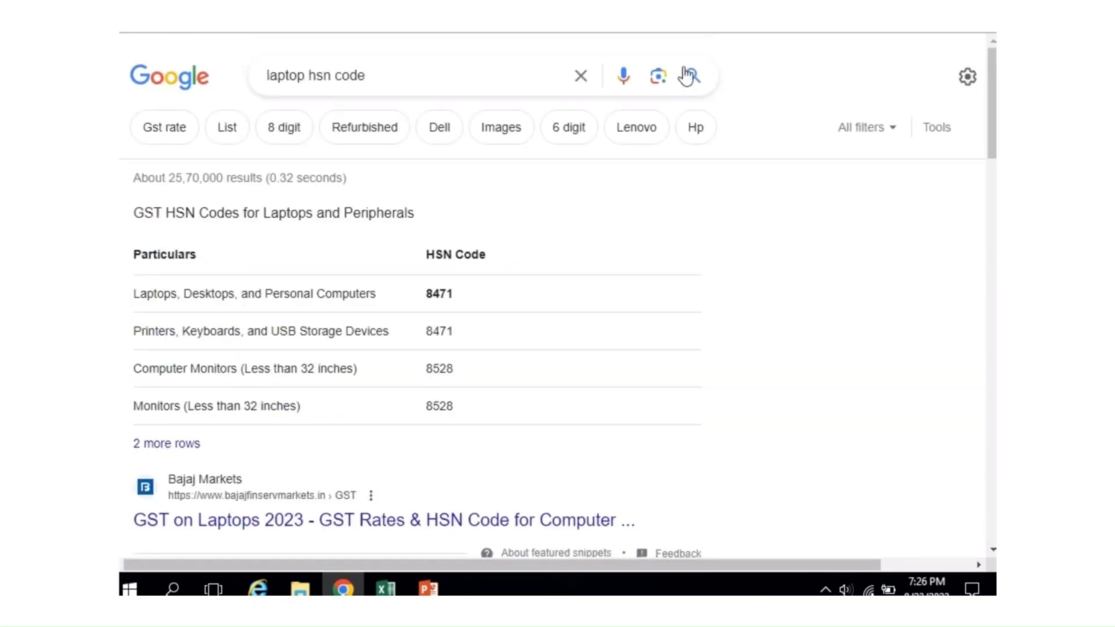
{"action": "left_click", "coordinate": [303, 77]}
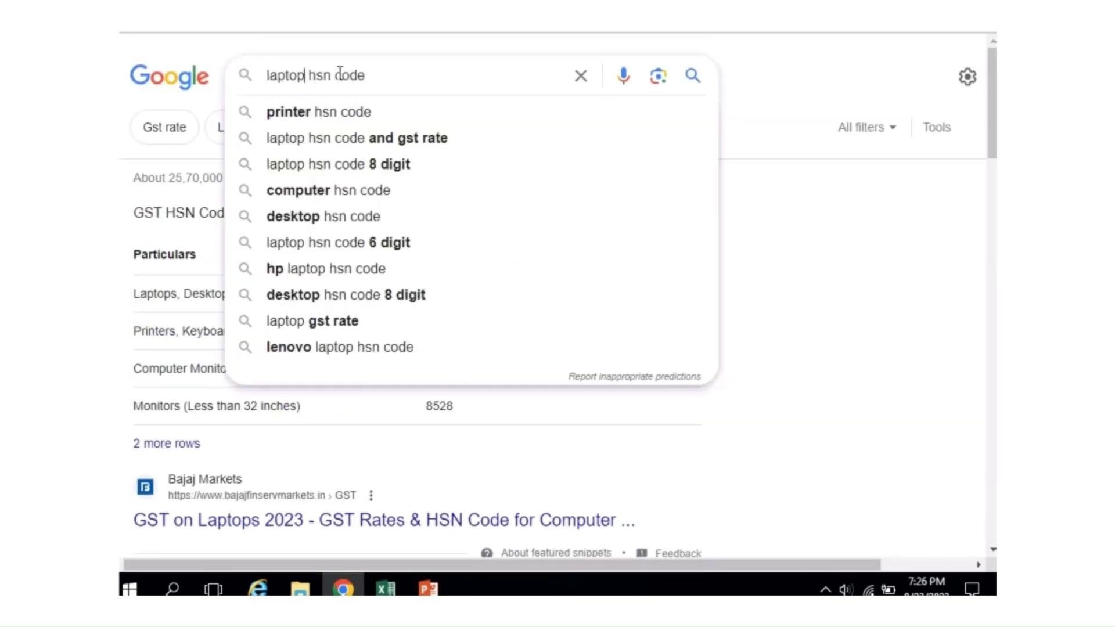
{"action": "key", "text": "BackSpace"}
{"action": "key", "text": "BackSpace"}
{"action": "key", "text": "BackSpace"}
{"action": "key", "text": "BackSpace"}
{"action": "key", "text": "BackSpace"}
{"action": "key", "text": "BackSpace"}
{"action": "type", "text": "re"}
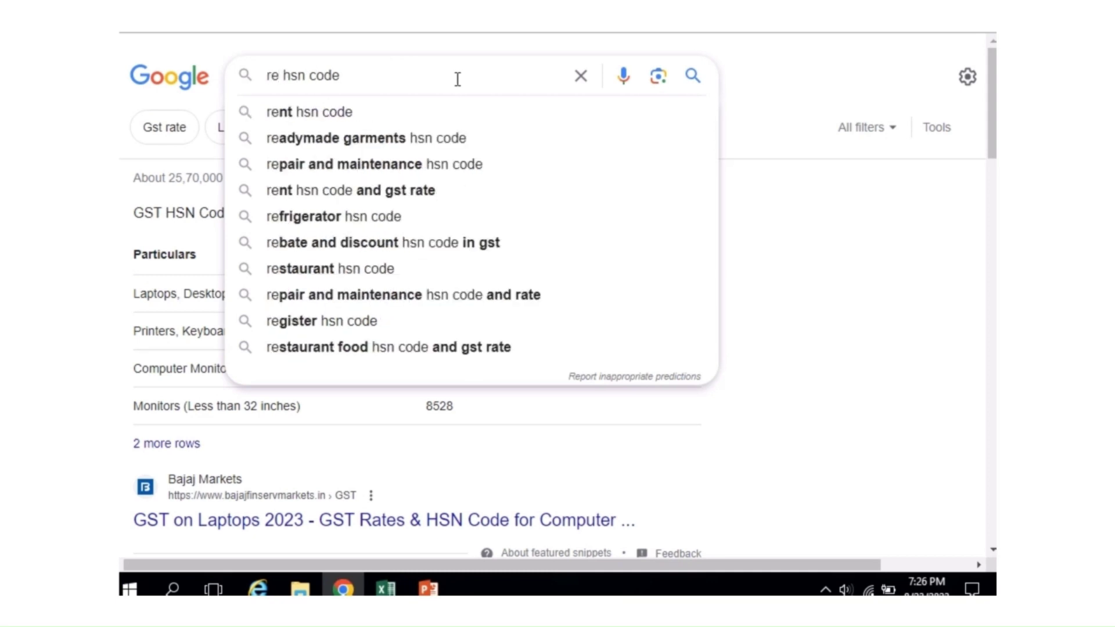
{"action": "key", "text": "BackSpace"}
{"action": "key", "text": "BackSpace"}
{"action": "type", "text": "laptop"}
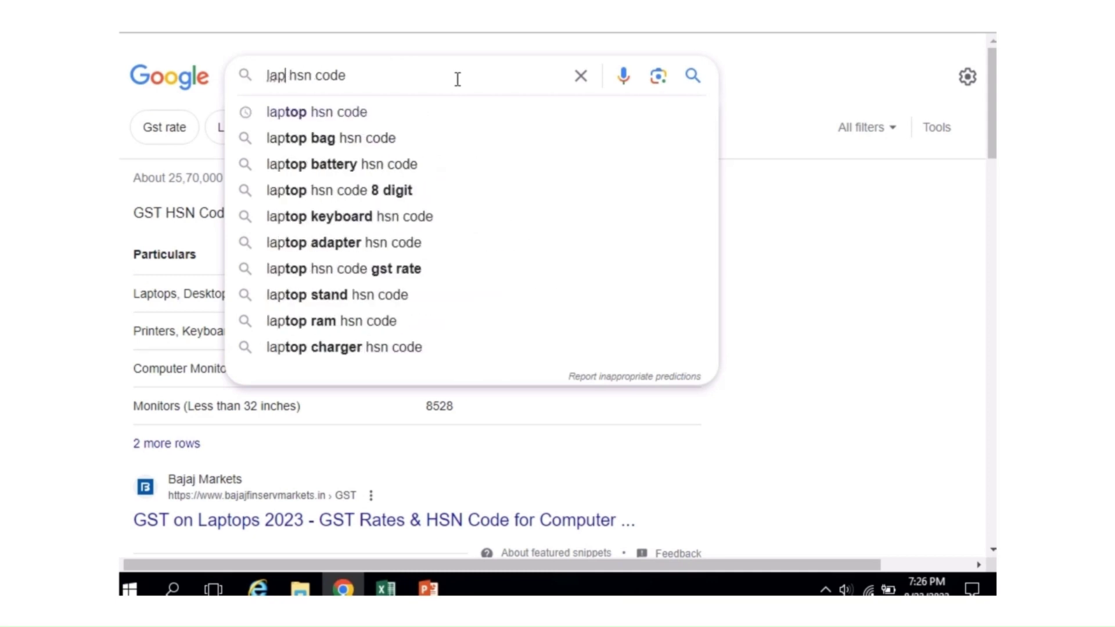
{"action": "type", "text": " repa"}
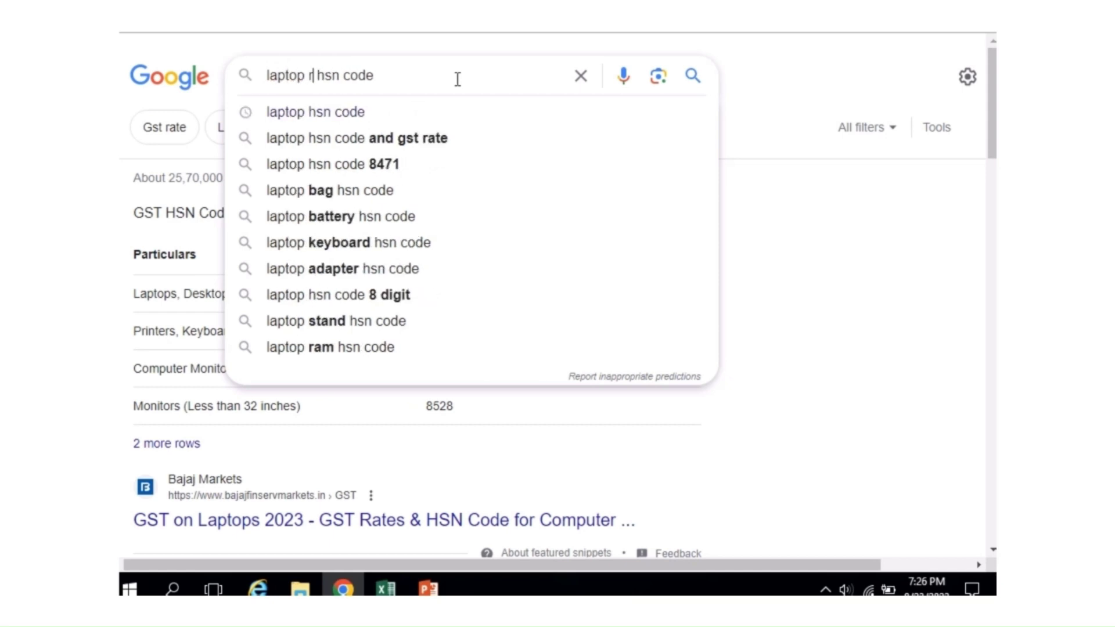
{"action": "type", "text": "ir"}
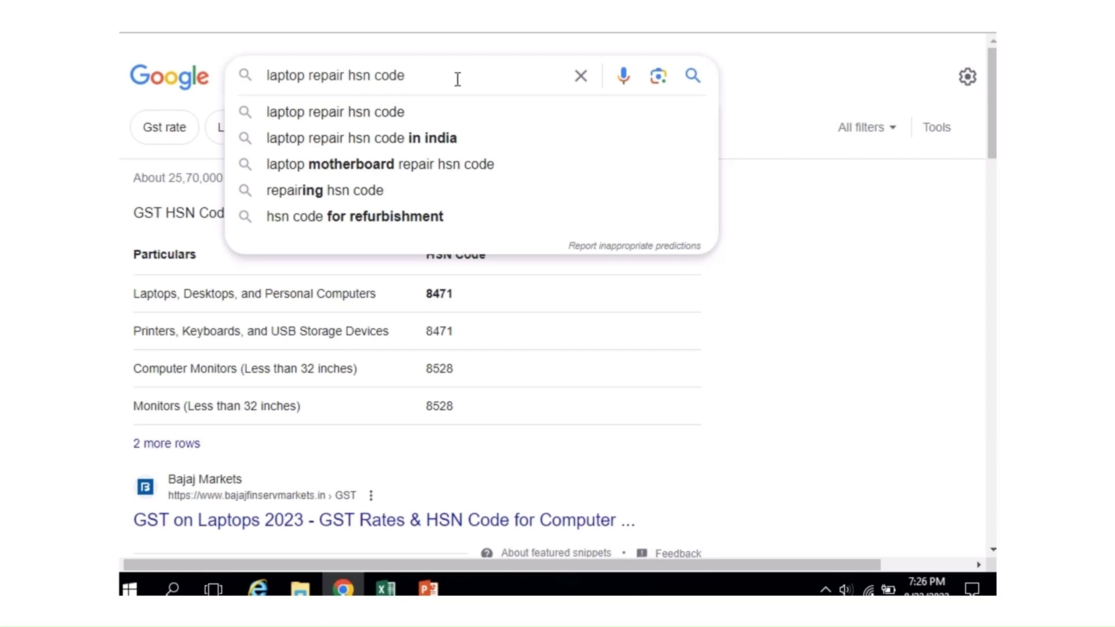
{"action": "key", "text": "Right"}
{"action": "key", "text": "Right"}
{"action": "key", "text": "Right"}
{"action": "key", "text": "Right"}
{"action": "key", "text": "BackSpace"}
{"action": "key", "text": "BackSpace"}
{"action": "type", "text": "sac"}
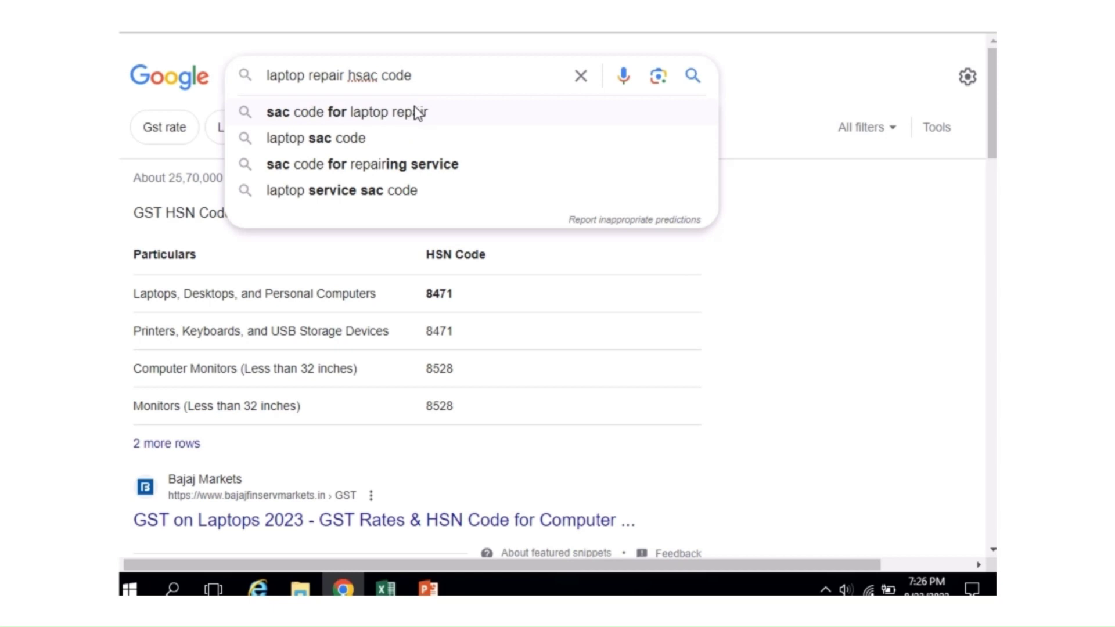
{"action": "left_click", "coordinate": [417, 113]}
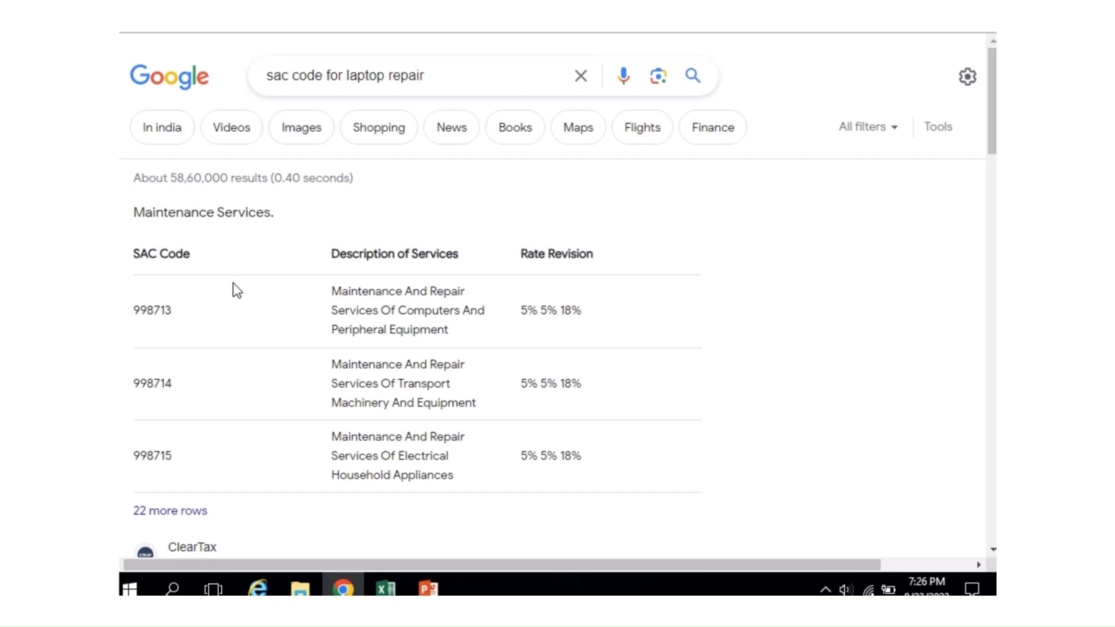
{"action": "left_click", "coordinate": [381, 18]}
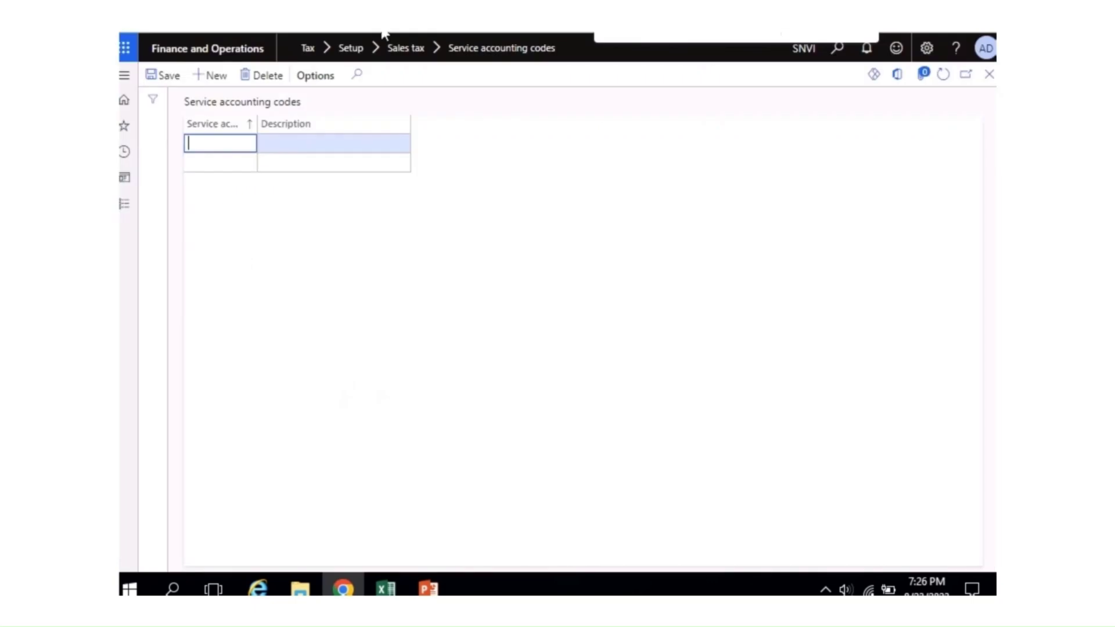
Step: Save SAC 998713 with the copied computer repair description and close the form
{"action": "type", "text": "9987"}
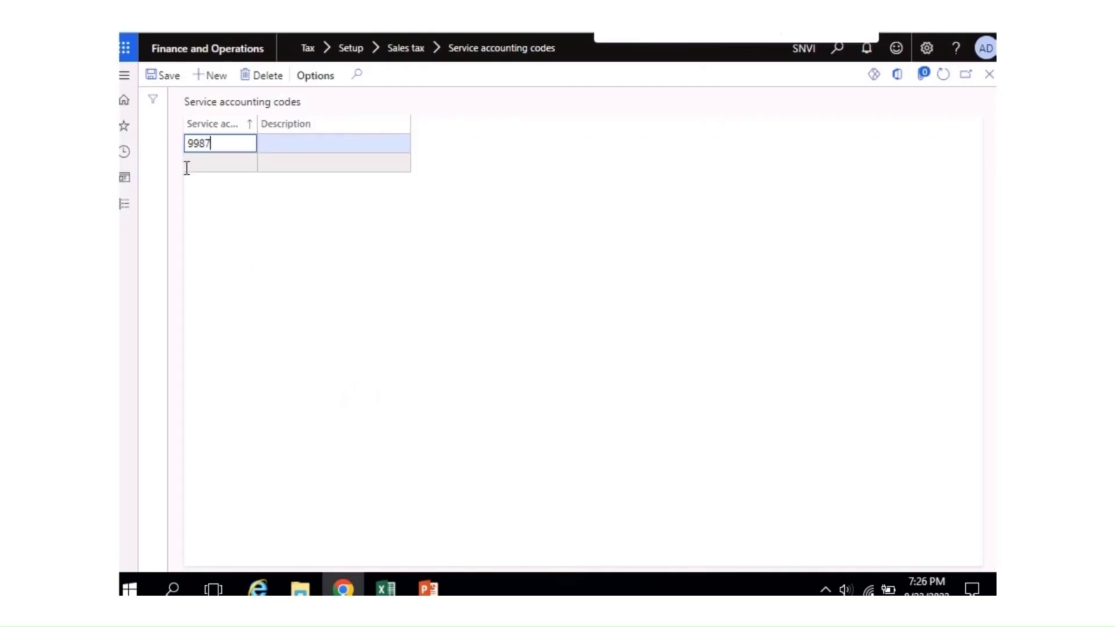
{"action": "type", "text": "13"}
{"action": "left_click", "coordinate": [499, 18]}
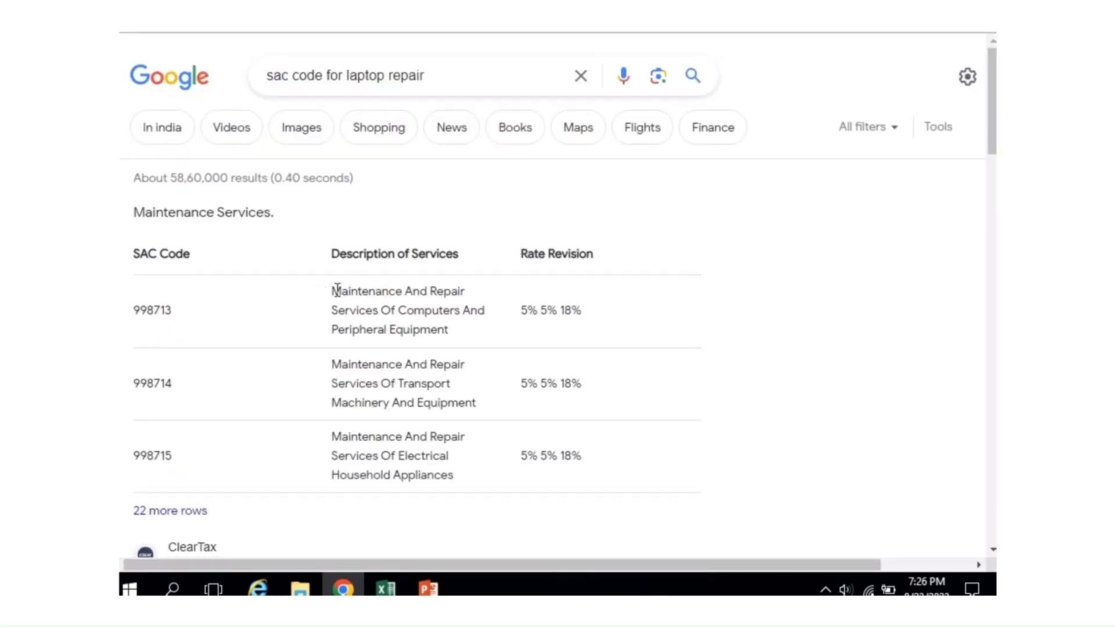
{"action": "left_click_drag", "start_coordinate": [332, 291], "coordinate": [448, 331]}
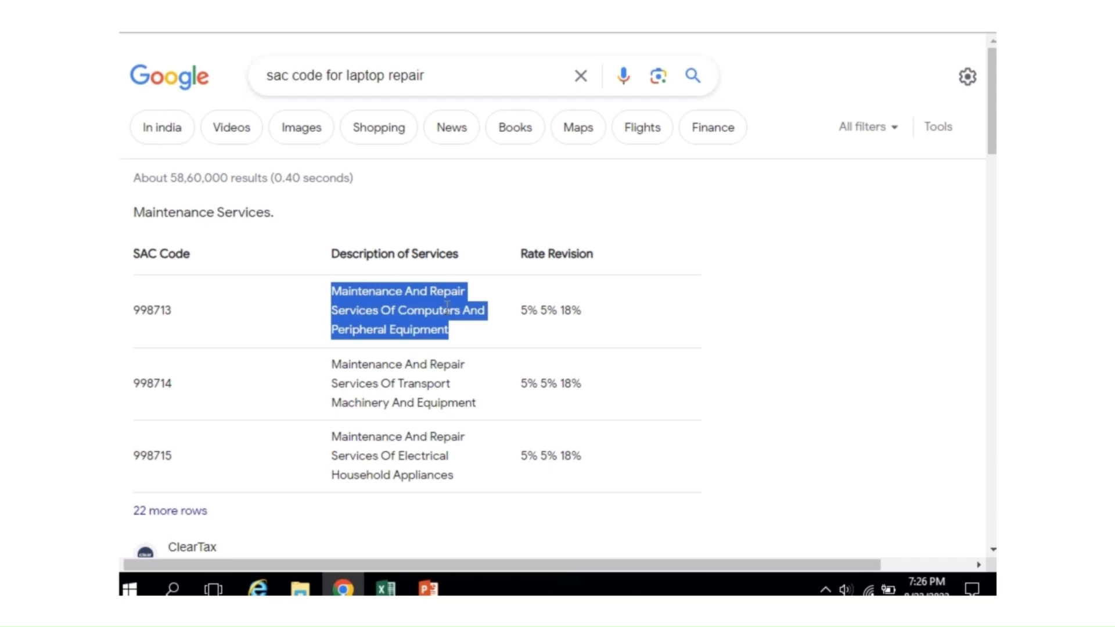
{"action": "left_click", "coordinate": [348, 26]}
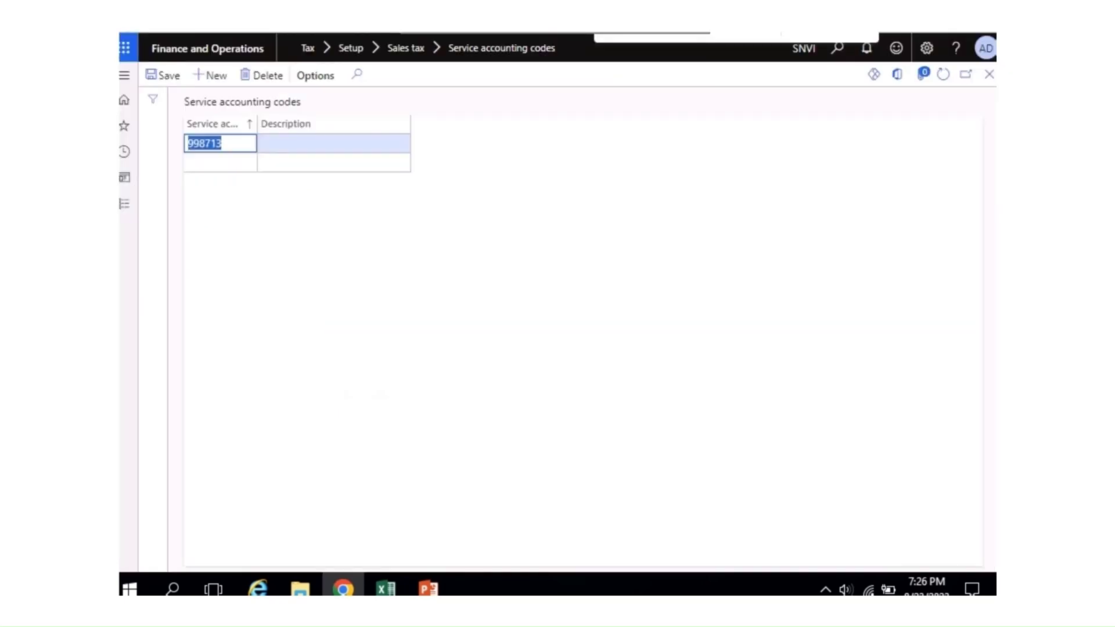
{"action": "left_click", "coordinate": [281, 143]}
{"action": "key", "text": "ctrl+v"}
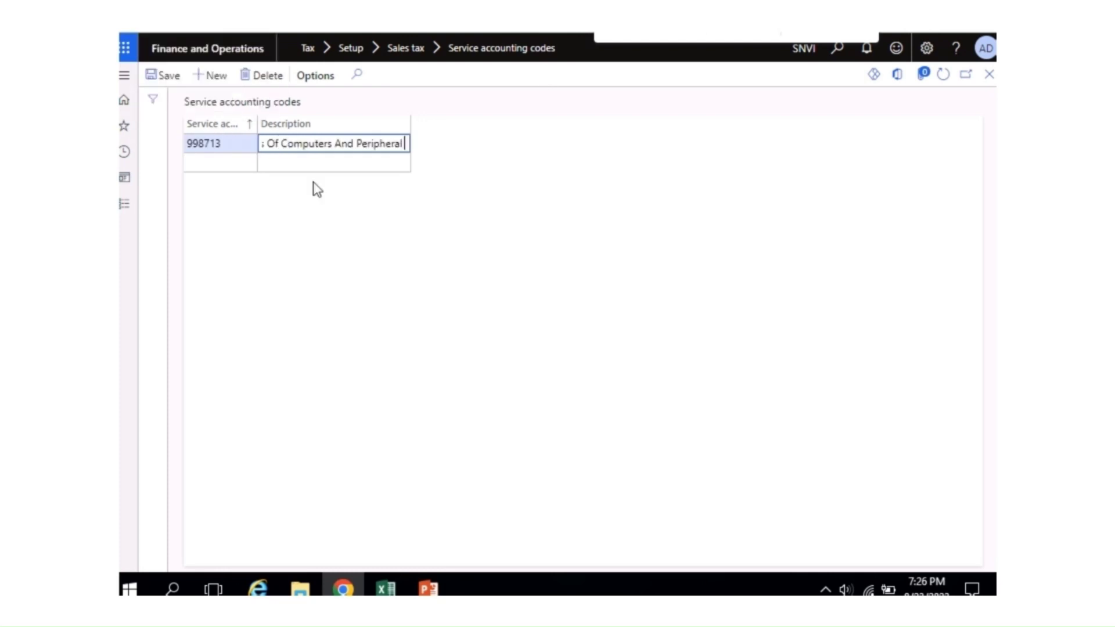
{"action": "left_click", "coordinate": [165, 76]}
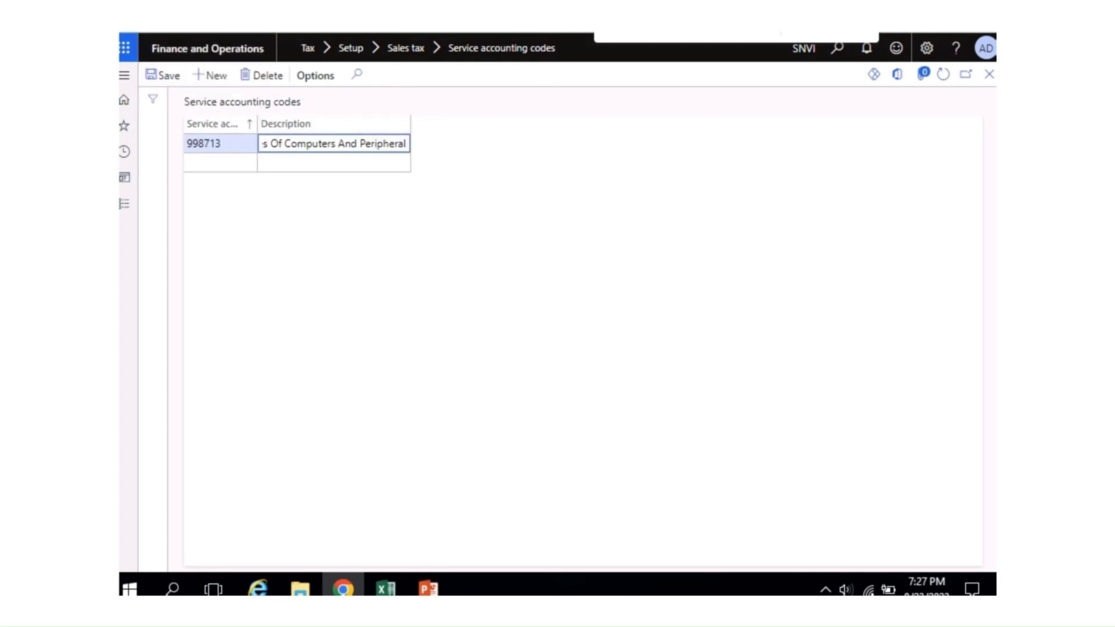
{"action": "left_click", "coordinate": [989, 74]}
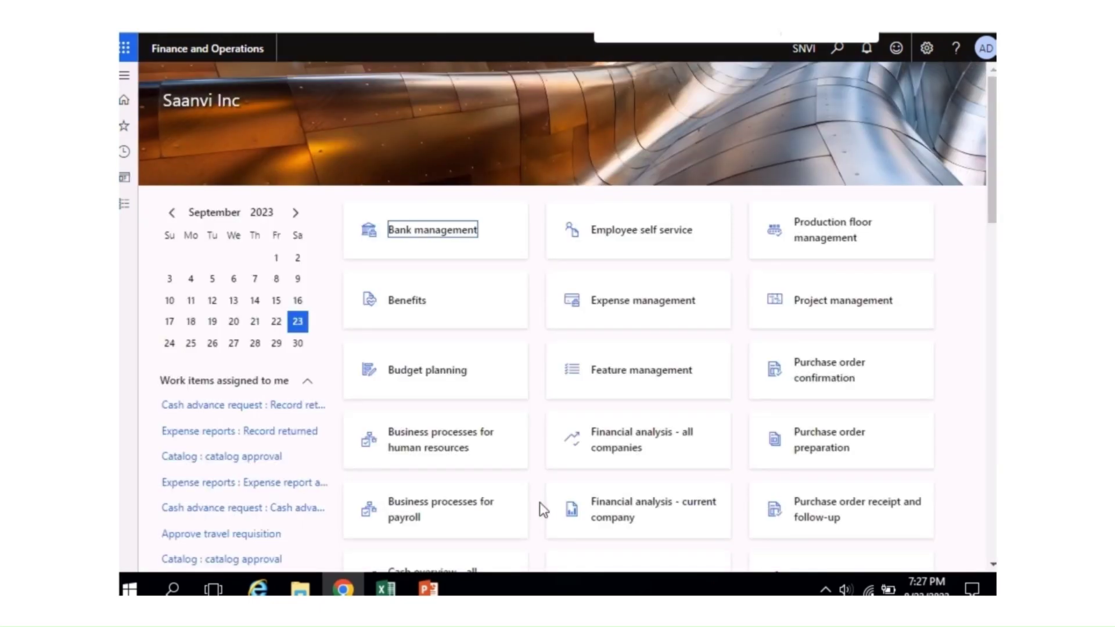
Step: Bold 'Creation of HSN CODE/SAC' in the GST SETUP checklist and save the workbook
{"action": "left_click", "coordinate": [384, 589]}
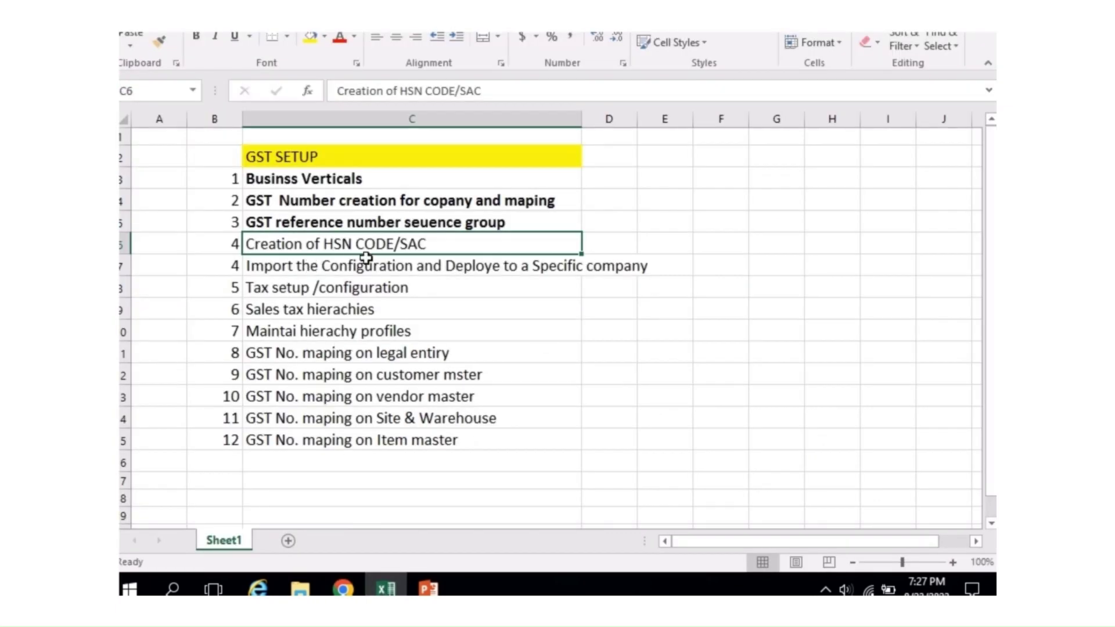
{"action": "key", "text": "ctrl+b"}
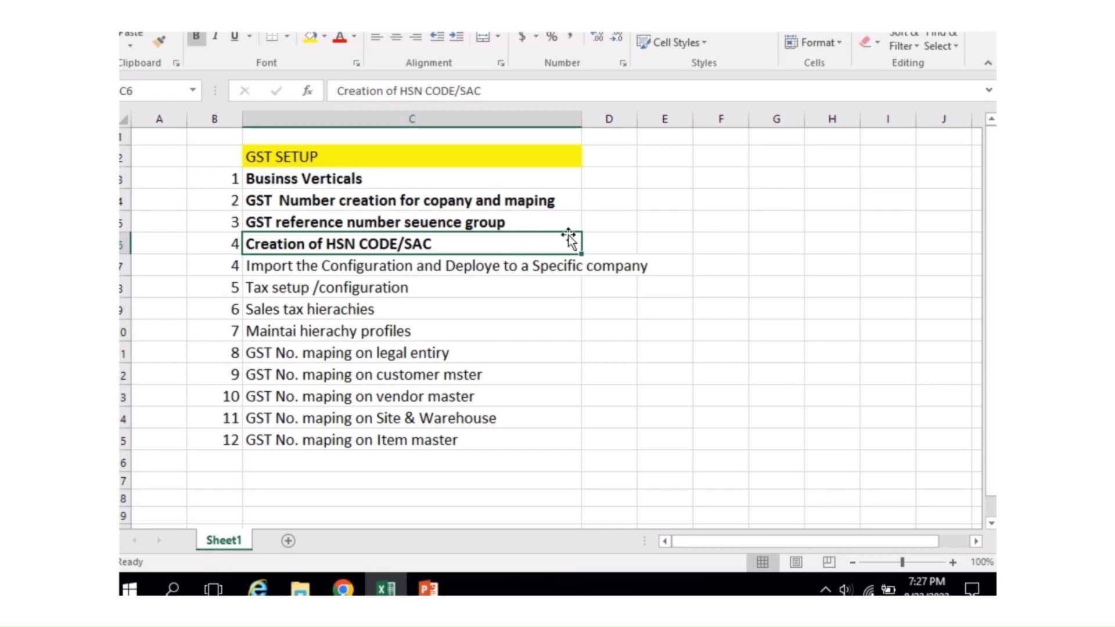
{"action": "left_click", "coordinate": [645, 239]}
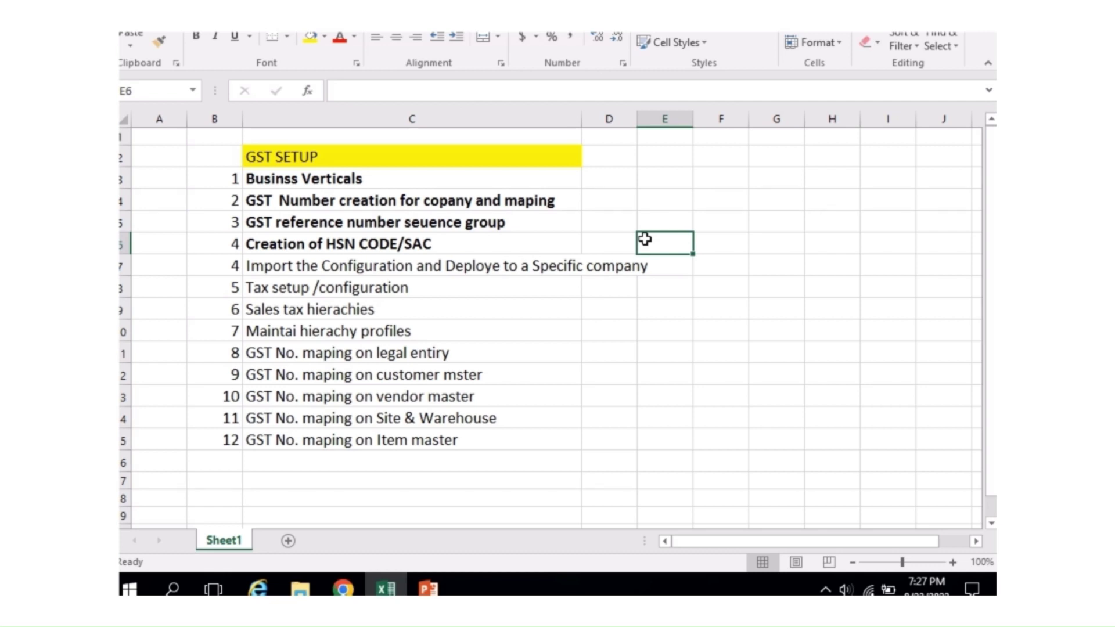
{"action": "left_click", "coordinate": [509, 243]}
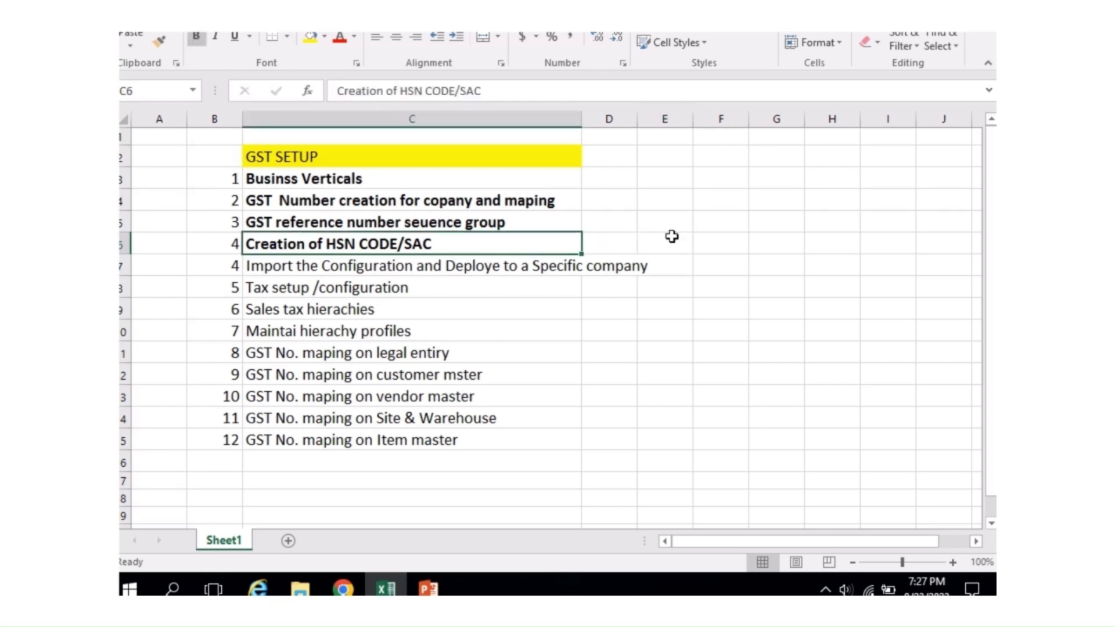
{"action": "key", "text": "ctrl+s"}
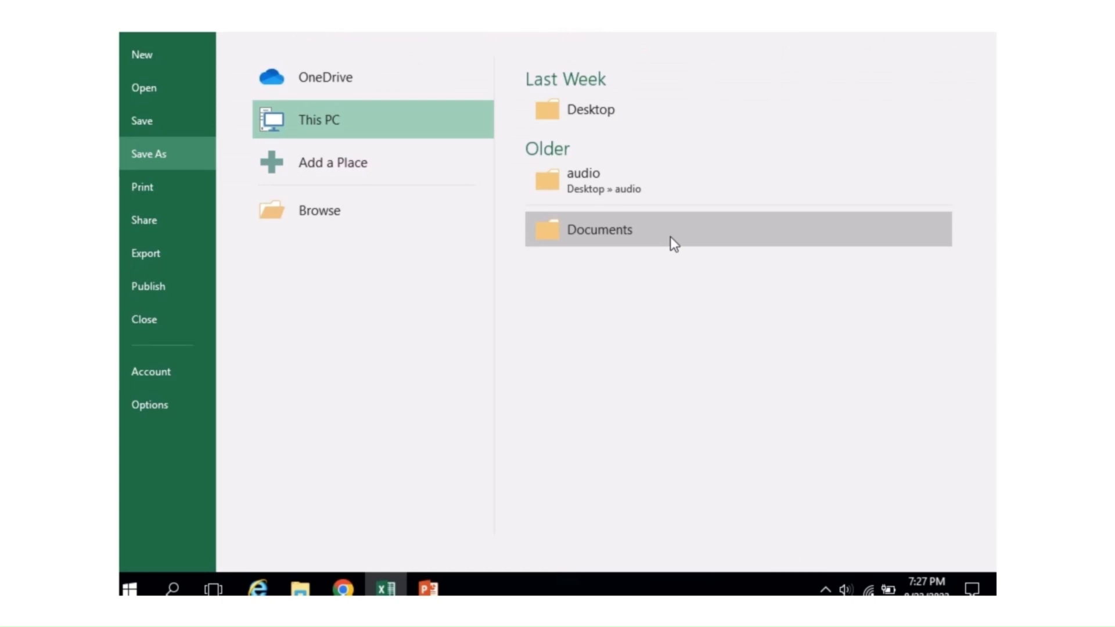
{"action": "key", "text": "Escape"}
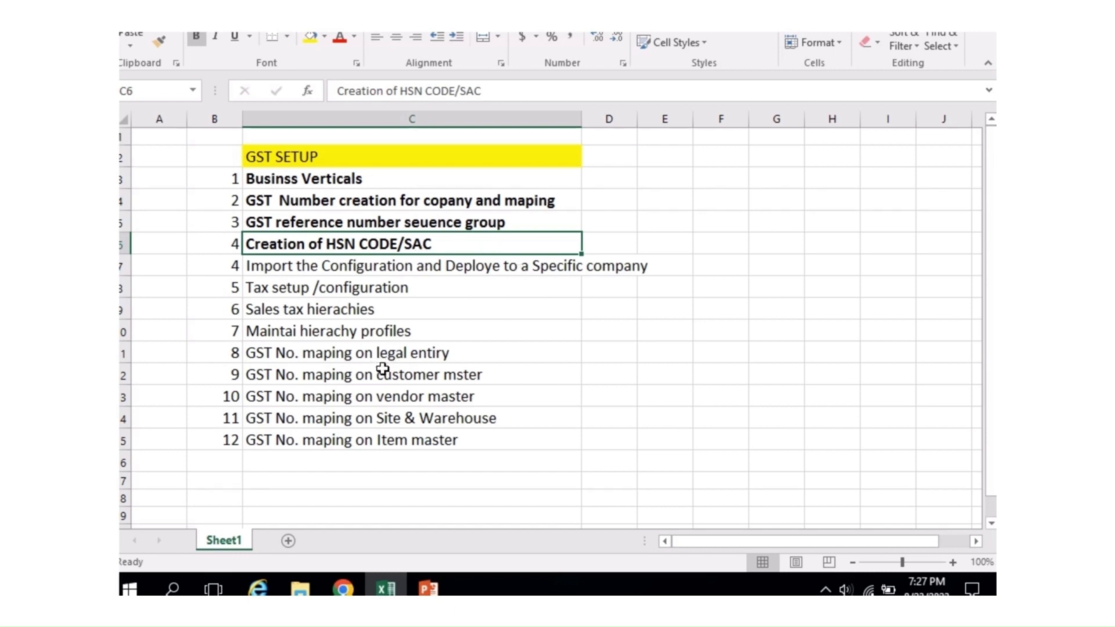
Step: Bold 'GST No. maping on legal entiry' and select the empty cell beside 'Import the Configuration'
{"action": "left_click", "coordinate": [414, 355]}
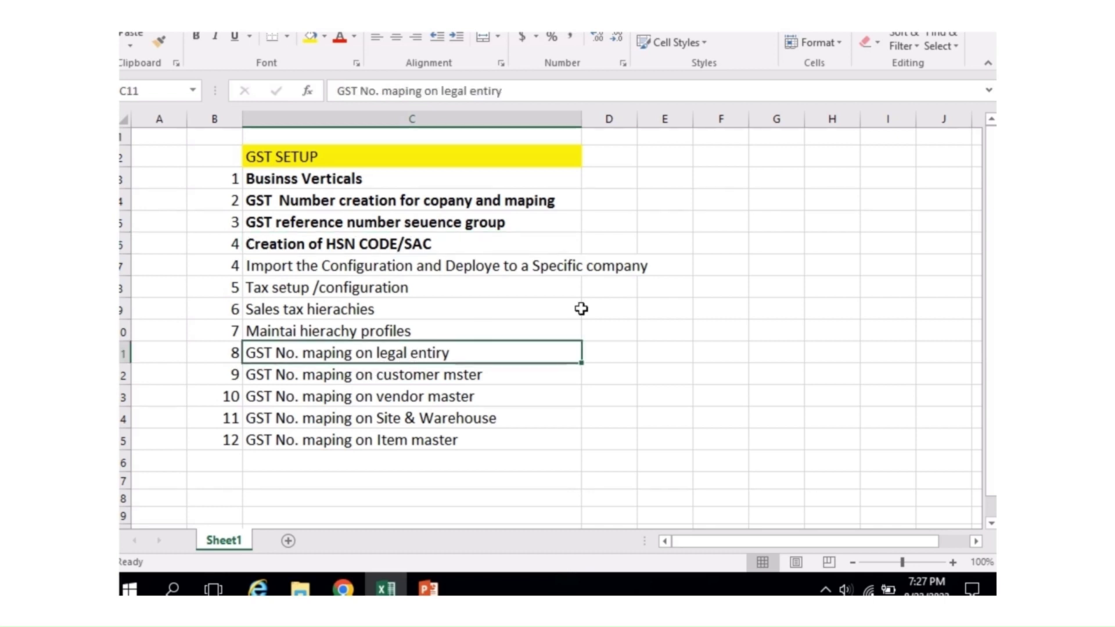
{"action": "key", "text": "ctrl+b"}
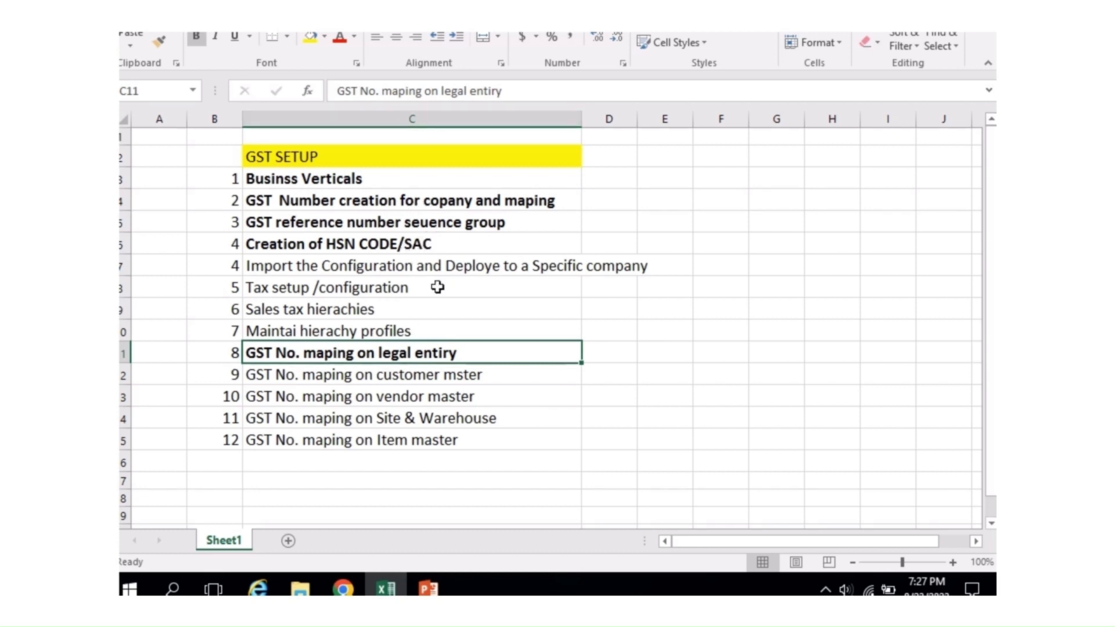
{"action": "left_click", "coordinate": [294, 267]}
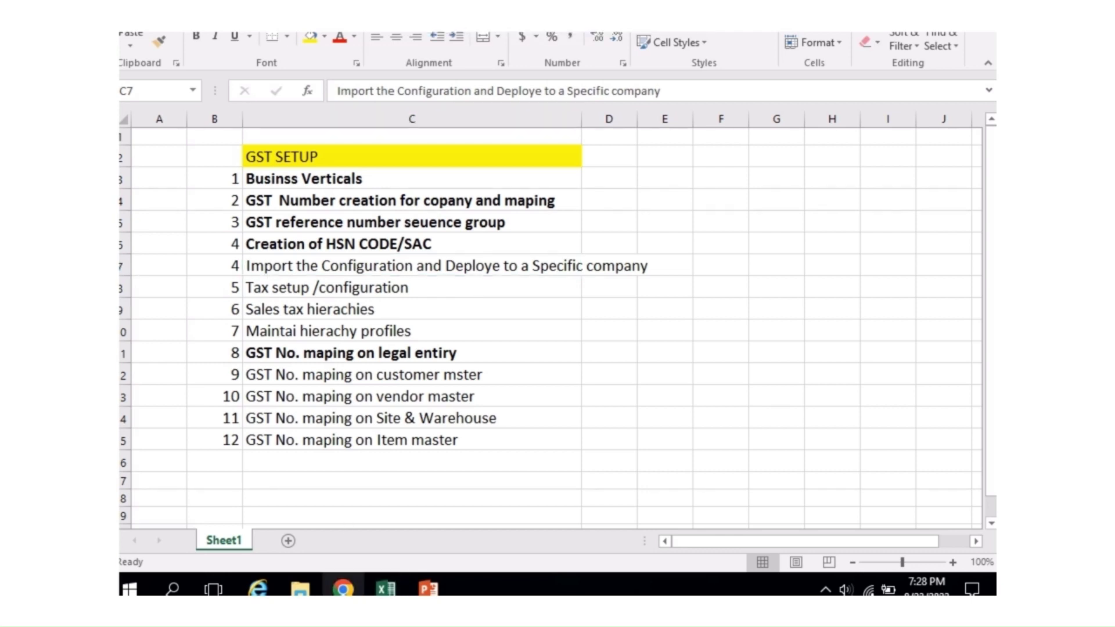
{"action": "left_click", "coordinate": [347, 592]}
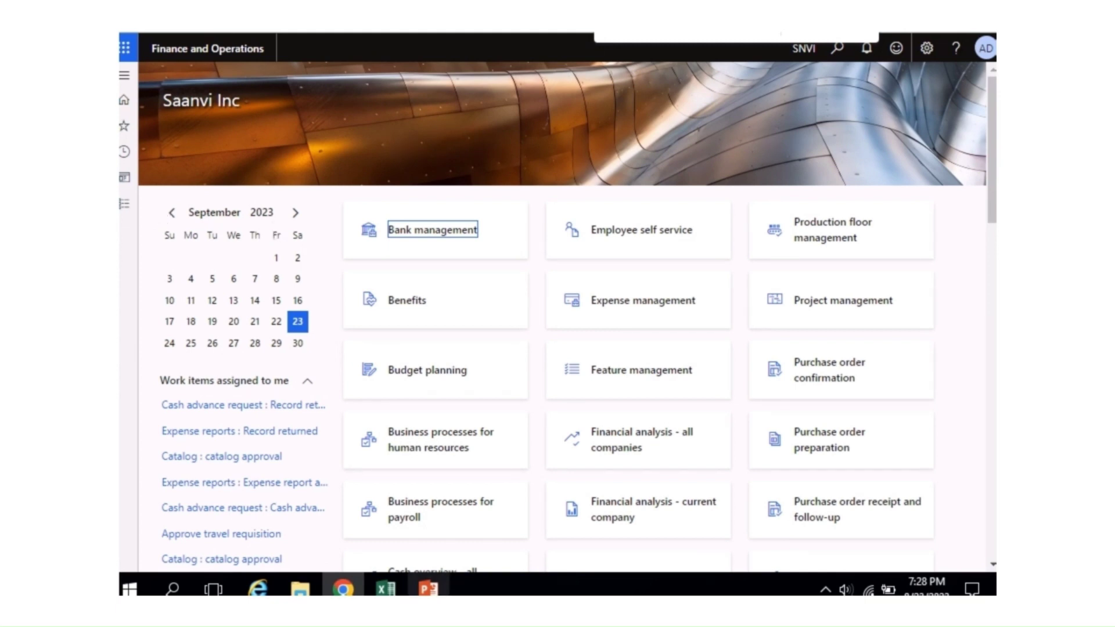
{"action": "left_click", "coordinate": [386, 590]}
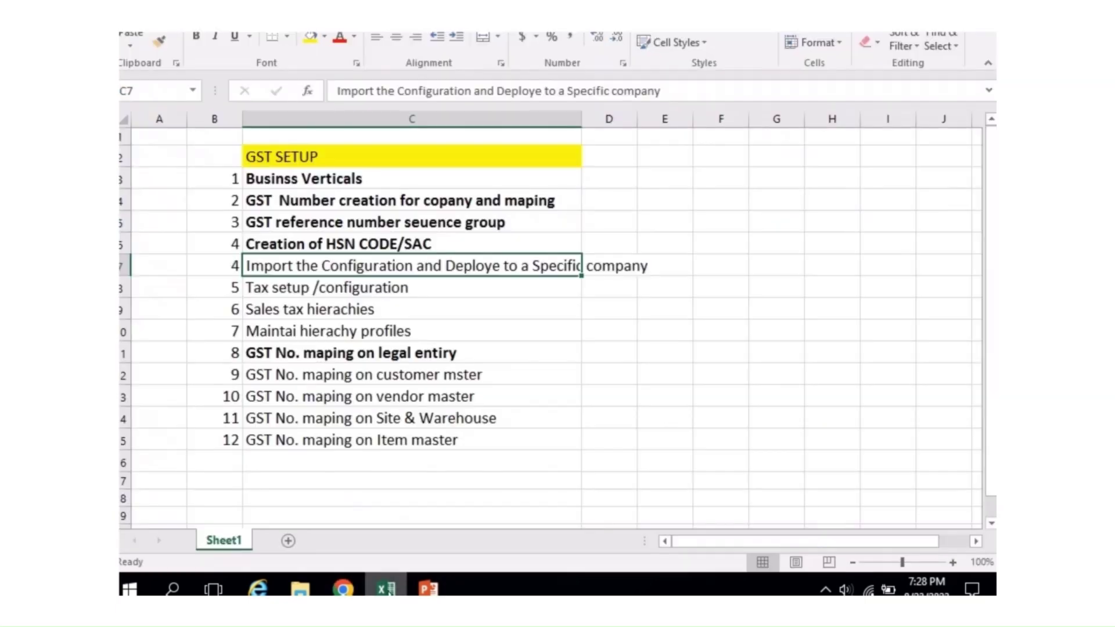
{"action": "left_click", "coordinate": [573, 351]}
{"action": "left_click", "coordinate": [124, 266]}
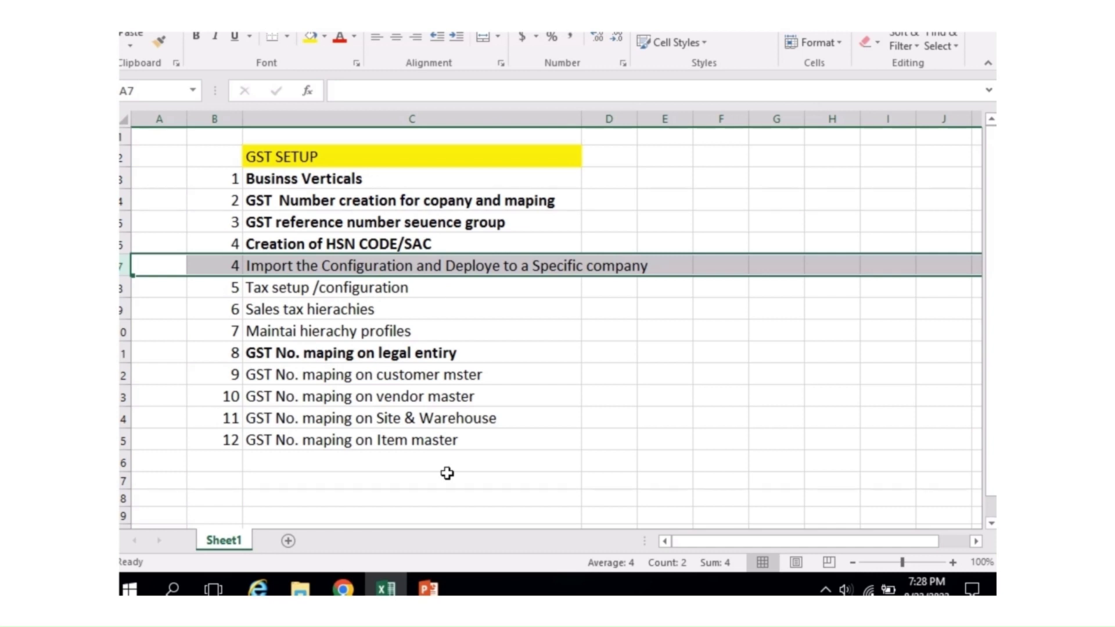
{"action": "left_click", "coordinate": [579, 351]}
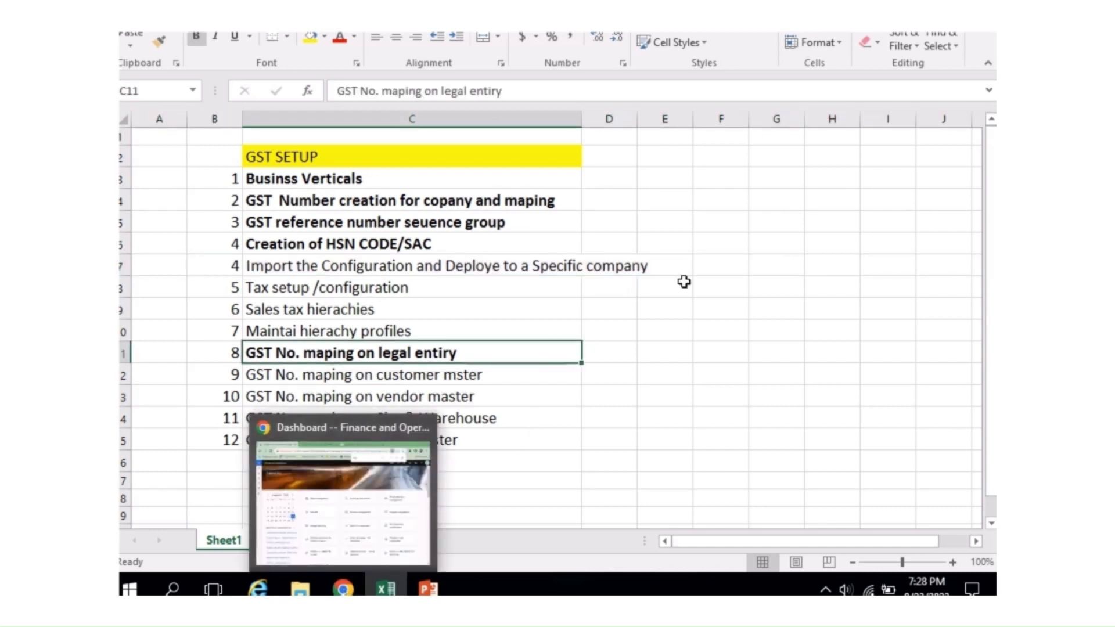
{"action": "left_click", "coordinate": [741, 267]}
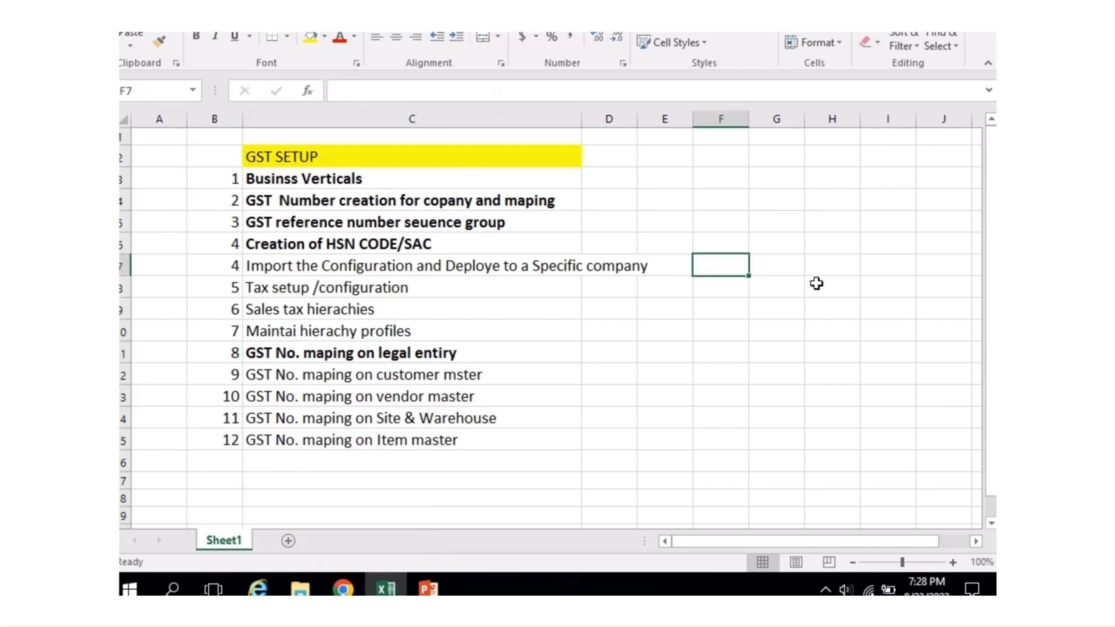
Step: Enter 'organization administration>Workspace>Electroni reporting-tax configuation' in F7 and review row 7
{"action": "type", "text": "org"}
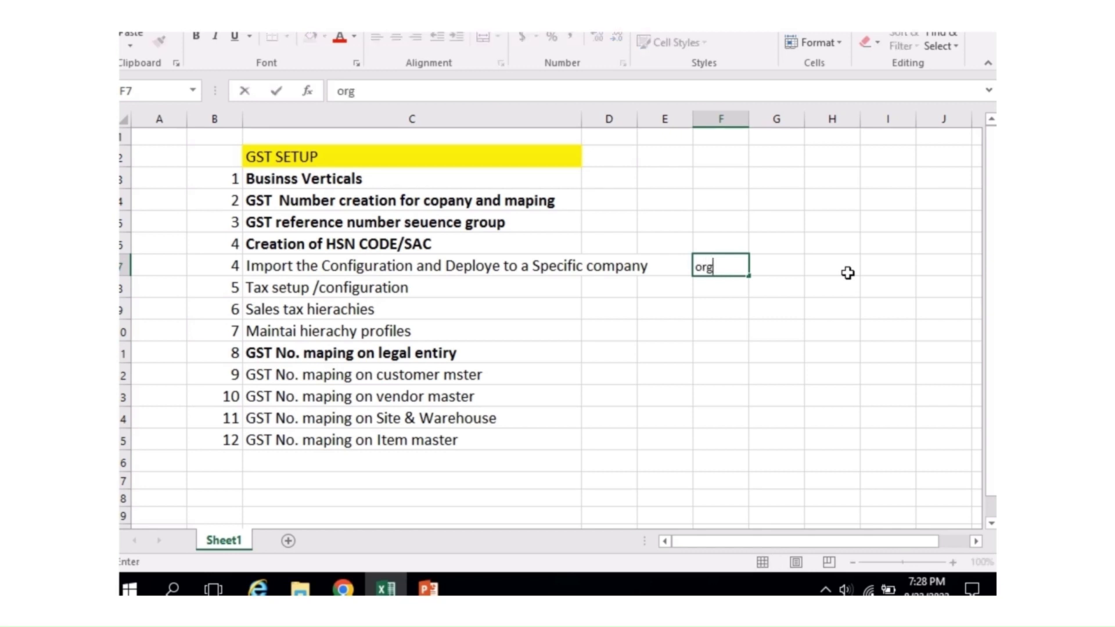
{"action": "type", "text": "anizat"}
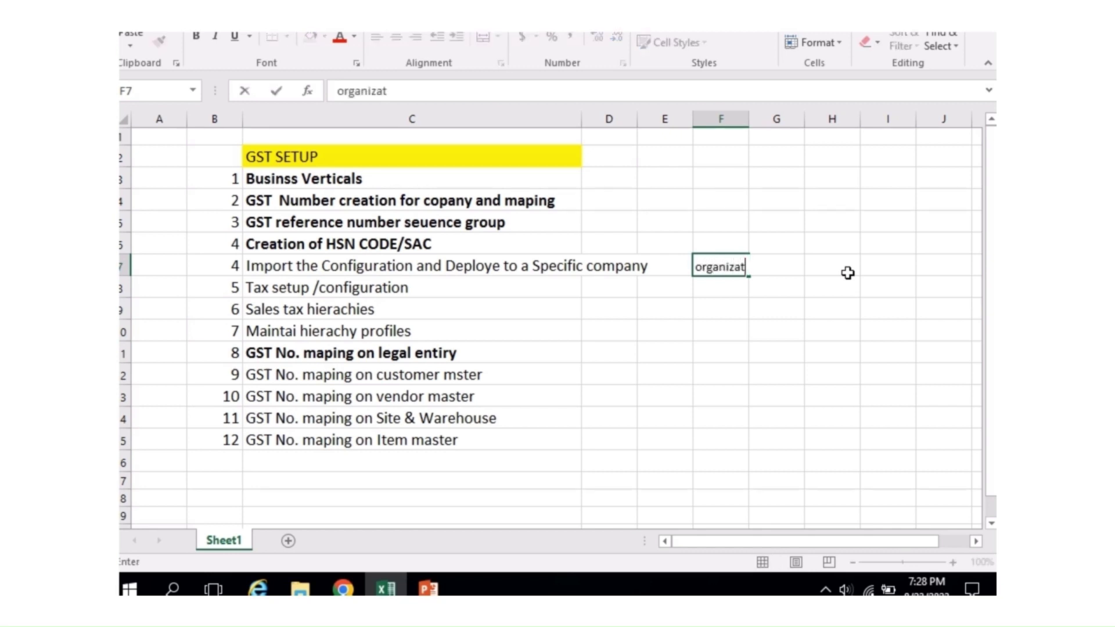
{"action": "type", "text": "ion adm"}
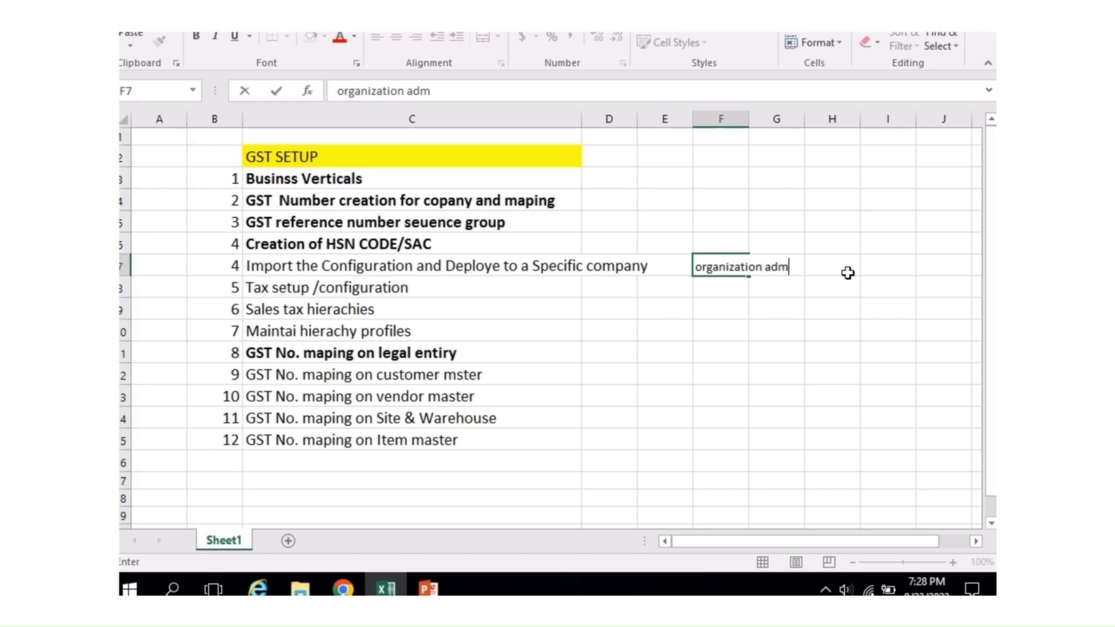
{"action": "type", "text": "inistration"}
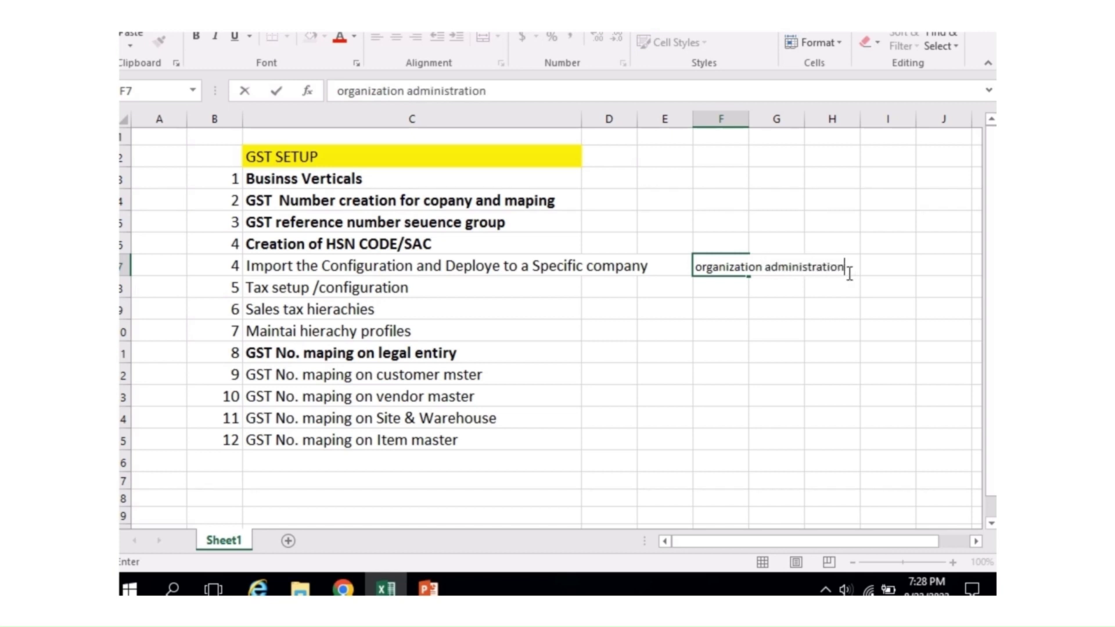
{"action": "type", "text": ">Workspace"}
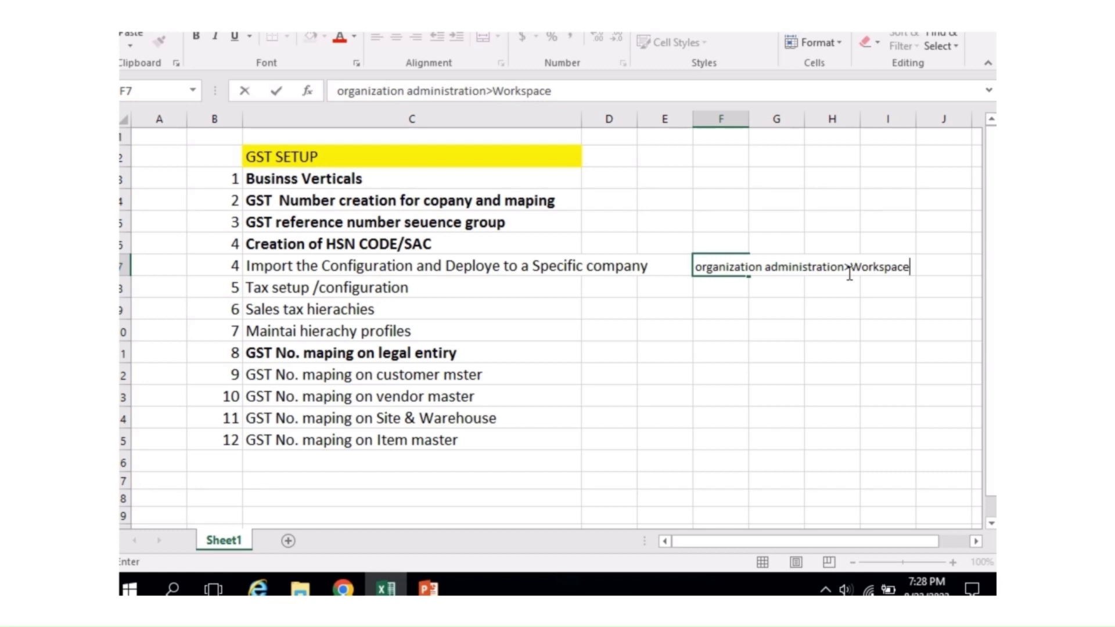
{"action": "type", "text": ">Electroni re"}
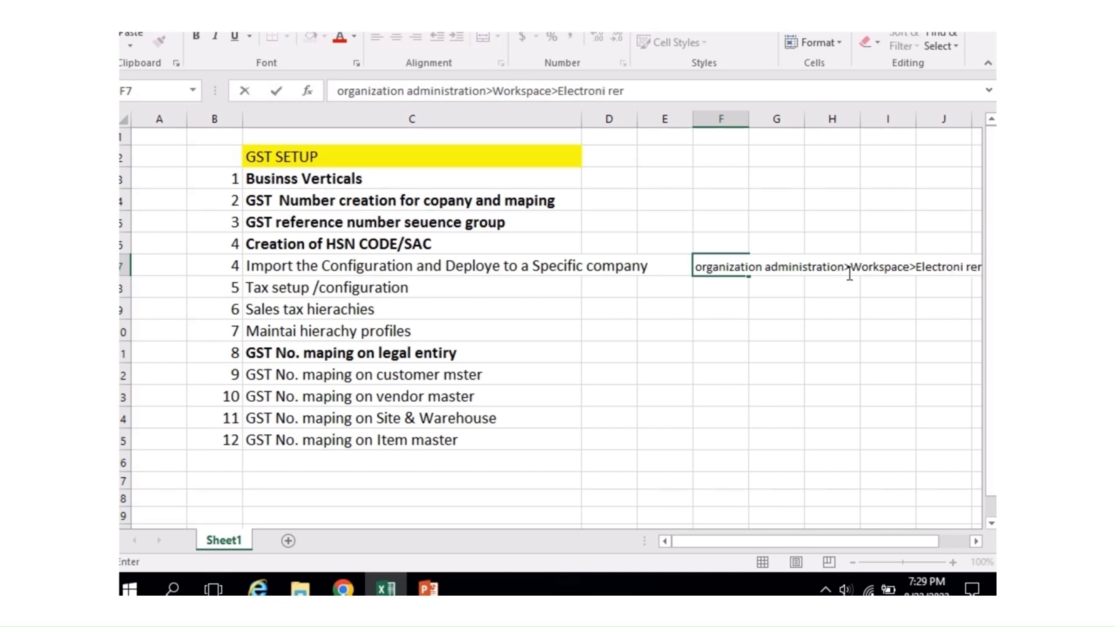
{"action": "type", "text": "r"}
{"action": "key", "text": "BackSpace"}
{"action": "type", "text": "p"}
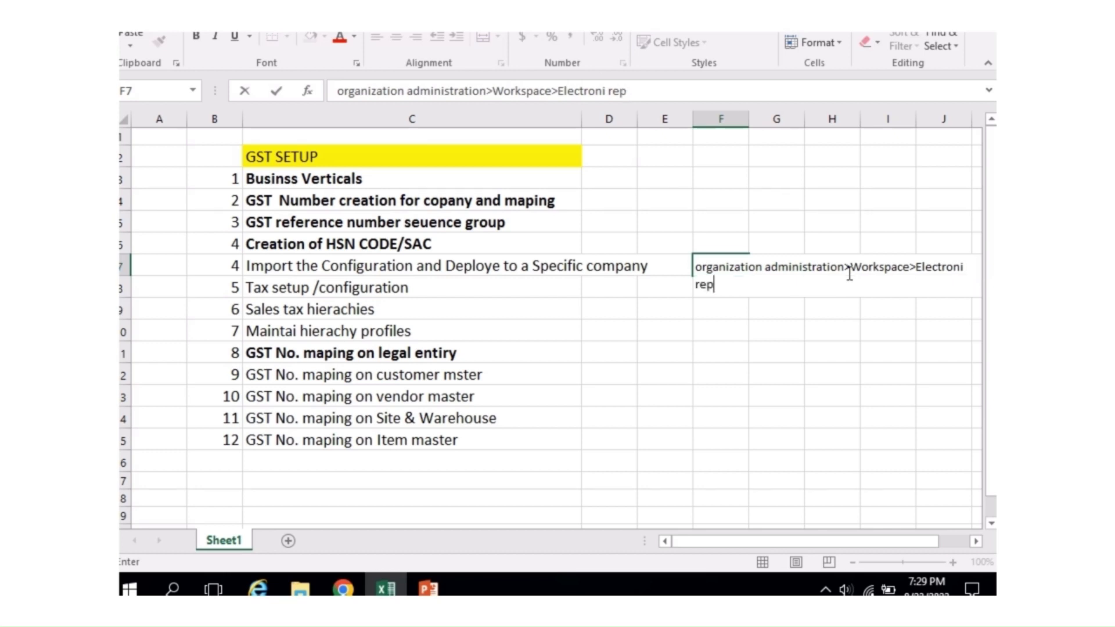
{"action": "type", "text": "orting-tax confi"}
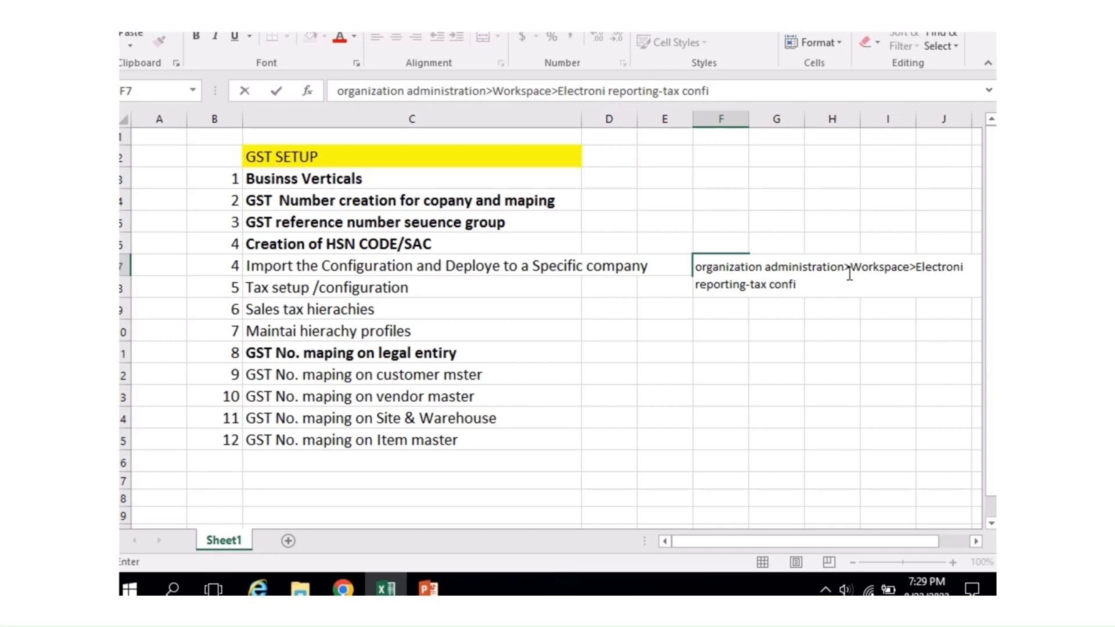
{"action": "type", "text": "guation"}
{"action": "key", "text": "Return"}
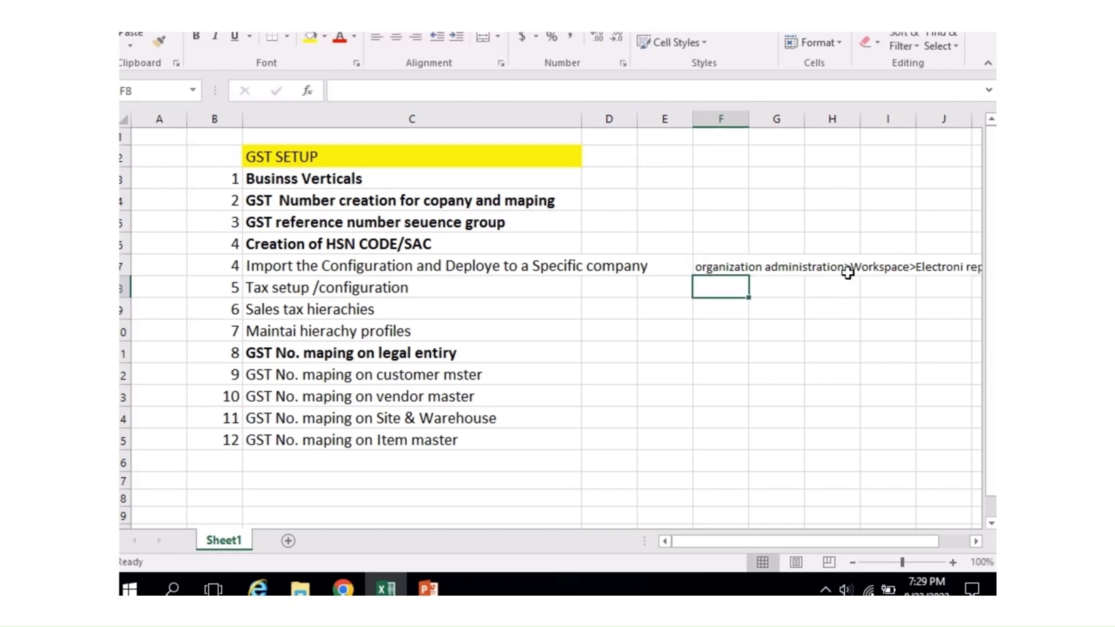
{"action": "key", "text": "Up"}
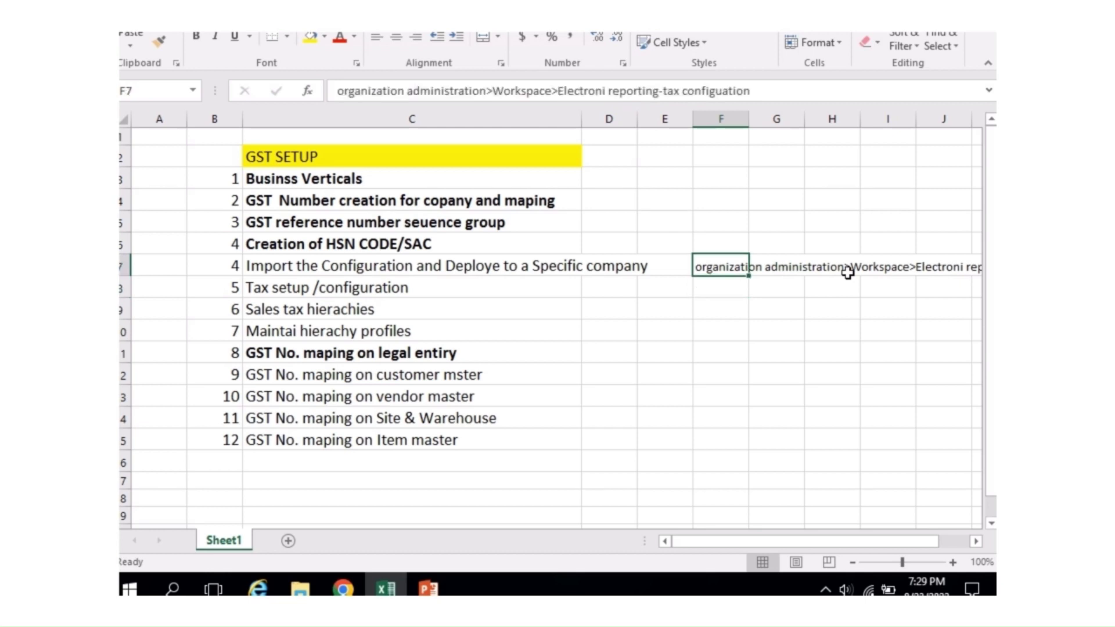
{"action": "key", "text": "Down"}
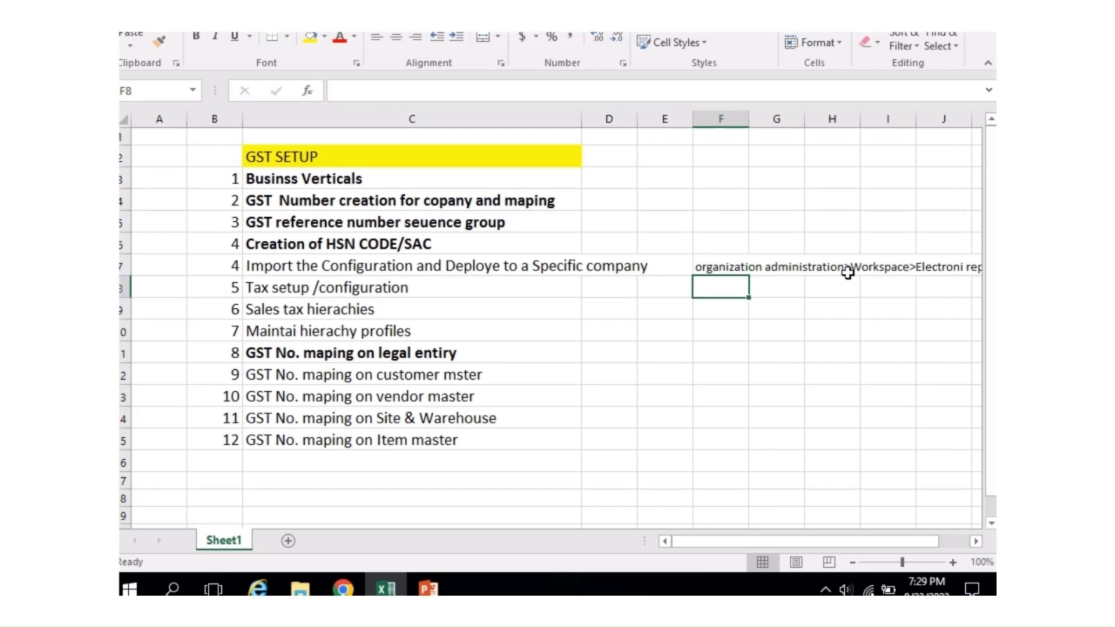
{"action": "key", "text": "Up"}
{"action": "key", "text": "Right"}
{"action": "key", "text": "Right"}
{"action": "key", "text": "Right"}
{"action": "key", "text": "Right"}
{"action": "key", "text": "Right"}
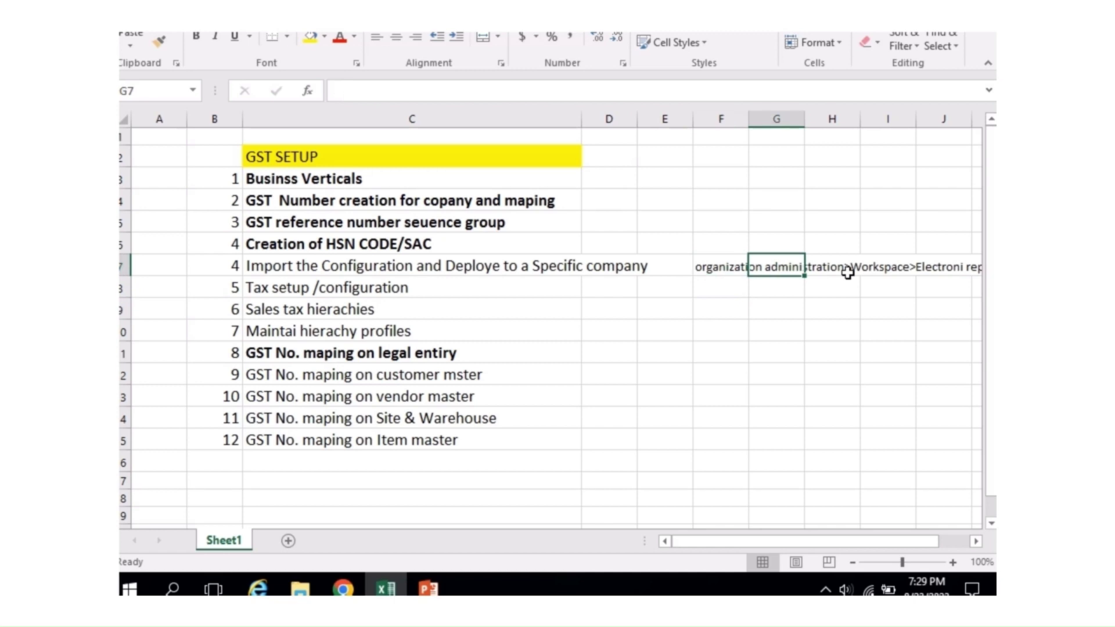
{"action": "key", "text": "Right"}
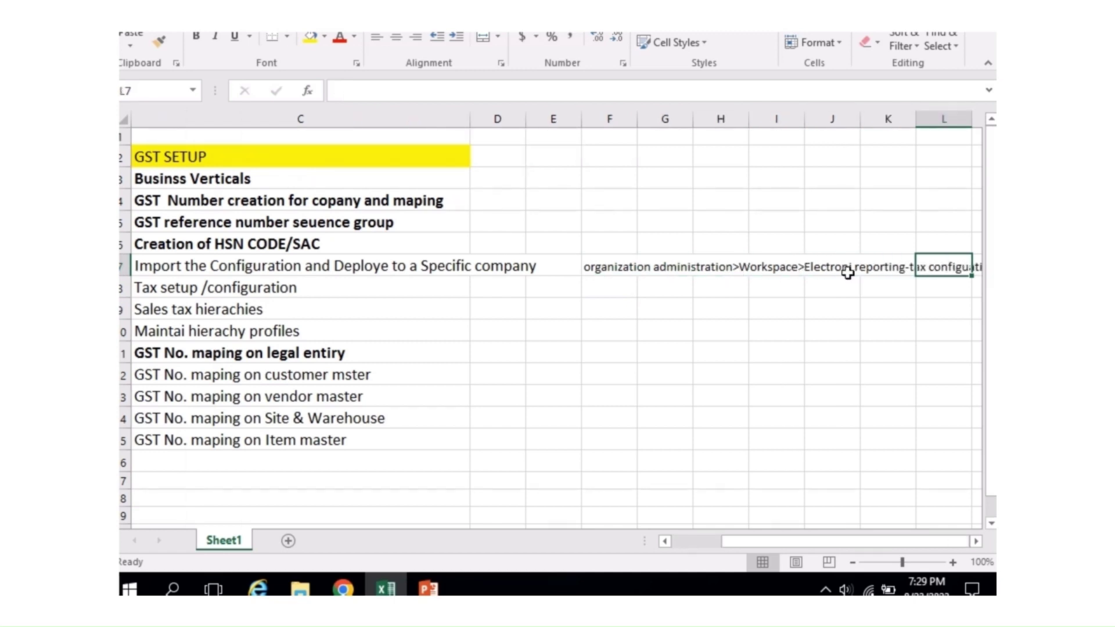
{"action": "key", "text": "Right"}
{"action": "key", "text": "Left"}
{"action": "key", "text": "Left"}
{"action": "key", "text": "Left"}
{"action": "key", "text": "Left"}
{"action": "key", "text": "Left"}
{"action": "key", "text": "Left"}
{"action": "key", "text": "Left"}
{"action": "key", "text": "Left"}
{"action": "key", "text": "Left"}
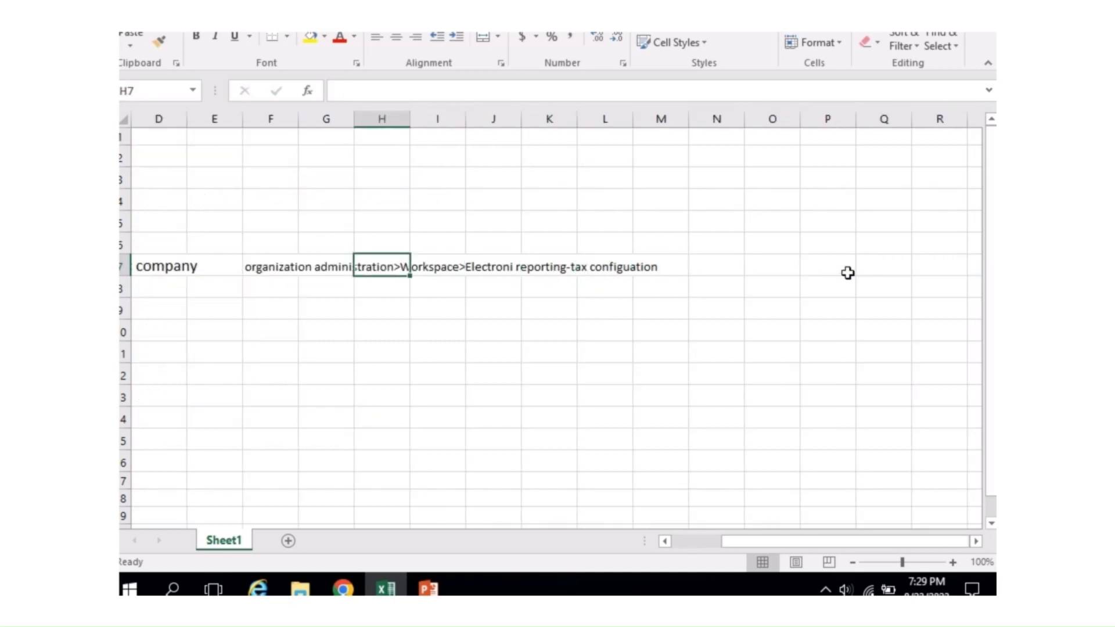
{"action": "key", "text": "Left"}
{"action": "key", "text": "Left"}
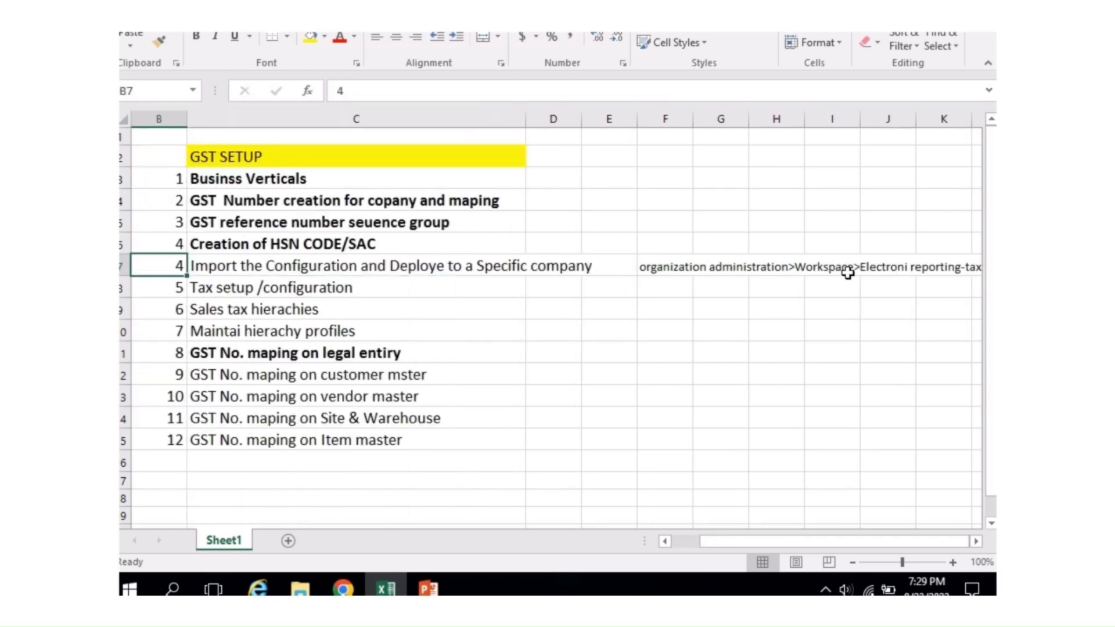
Step: Open the Electronic reporting workspace via Organization administration > Workspaces
{"action": "left_click", "coordinate": [344, 588]}
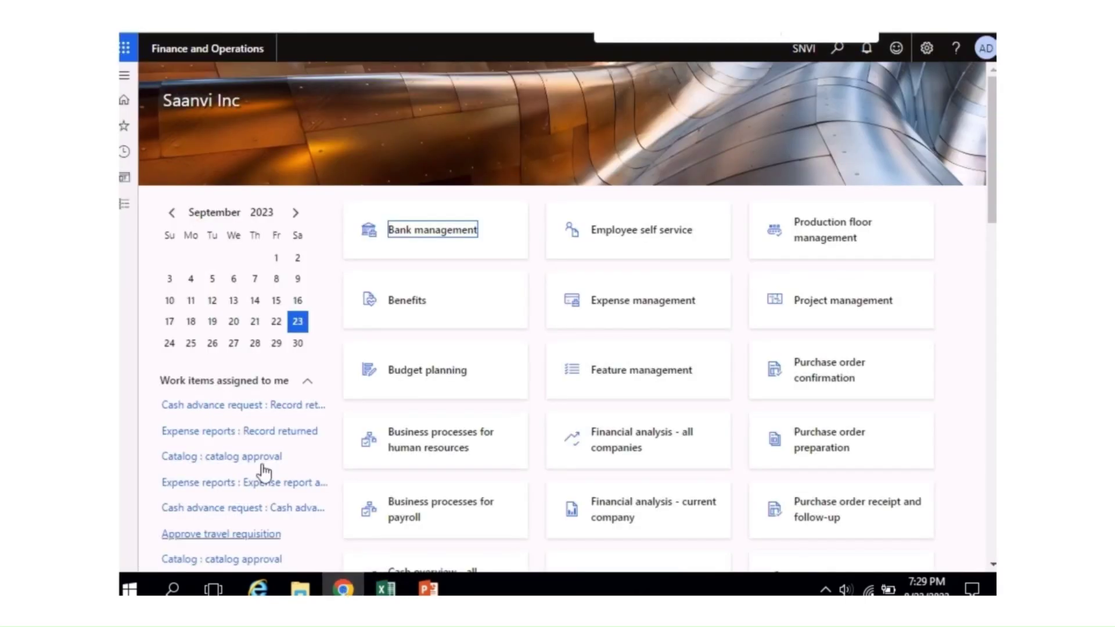
{"action": "left_click", "coordinate": [126, 208]}
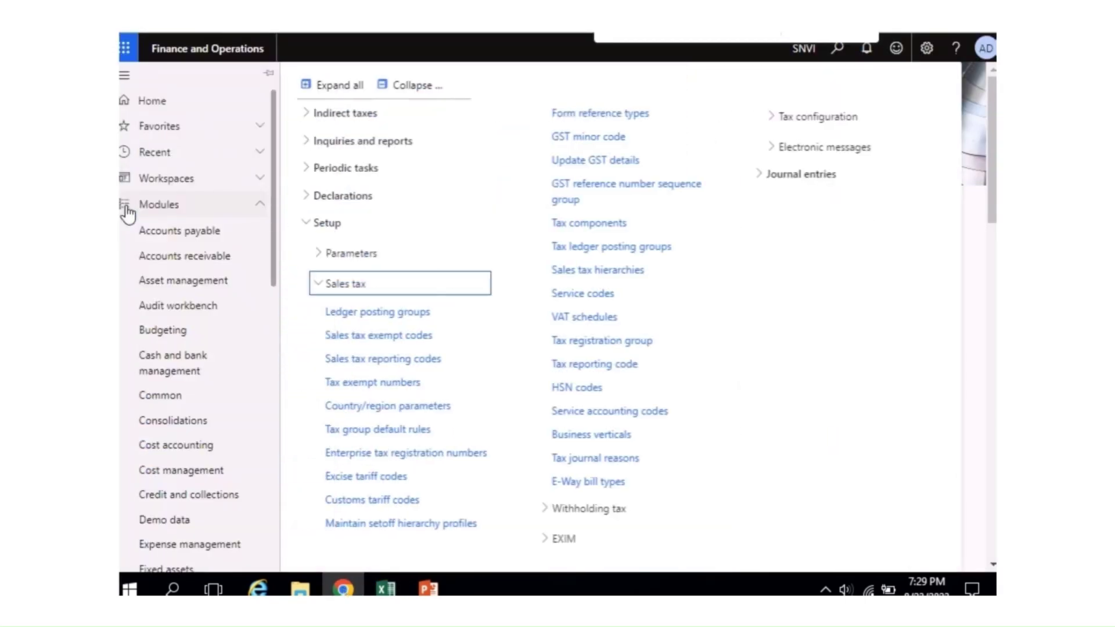
{"action": "left_click_drag", "start_coordinate": [274, 249], "coordinate": [269, 371]}
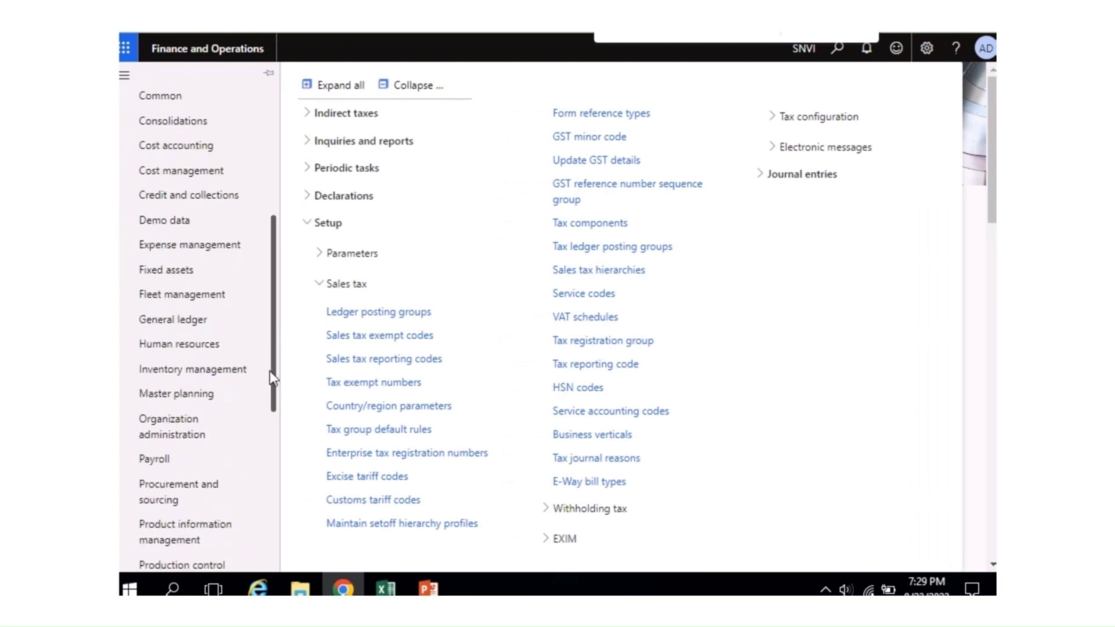
{"action": "left_click", "coordinate": [192, 432]}
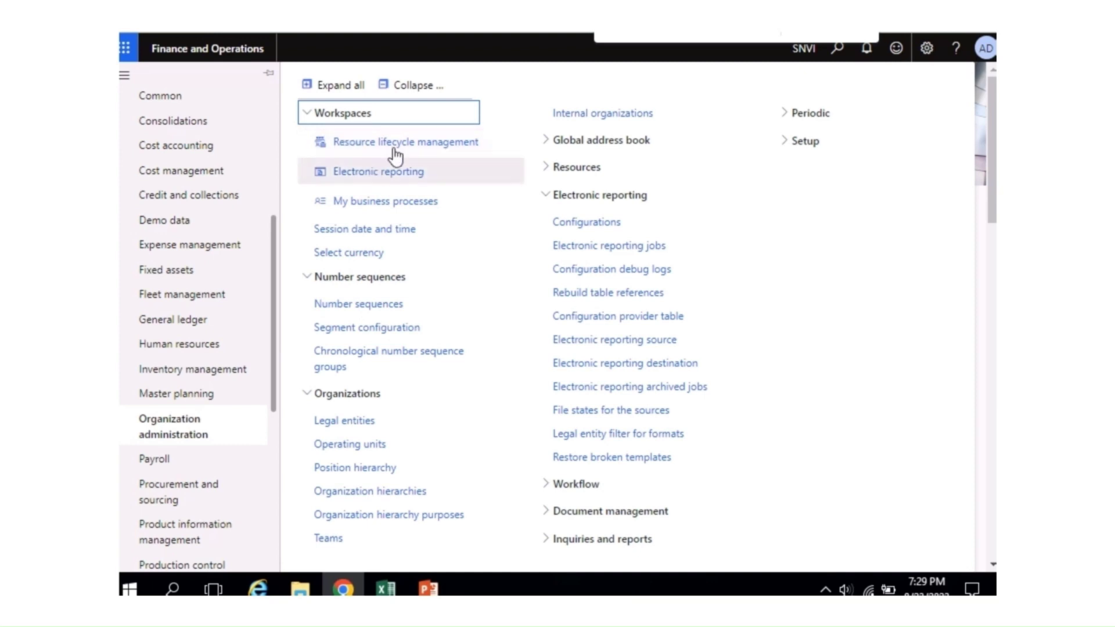
{"action": "left_click", "coordinate": [417, 87]}
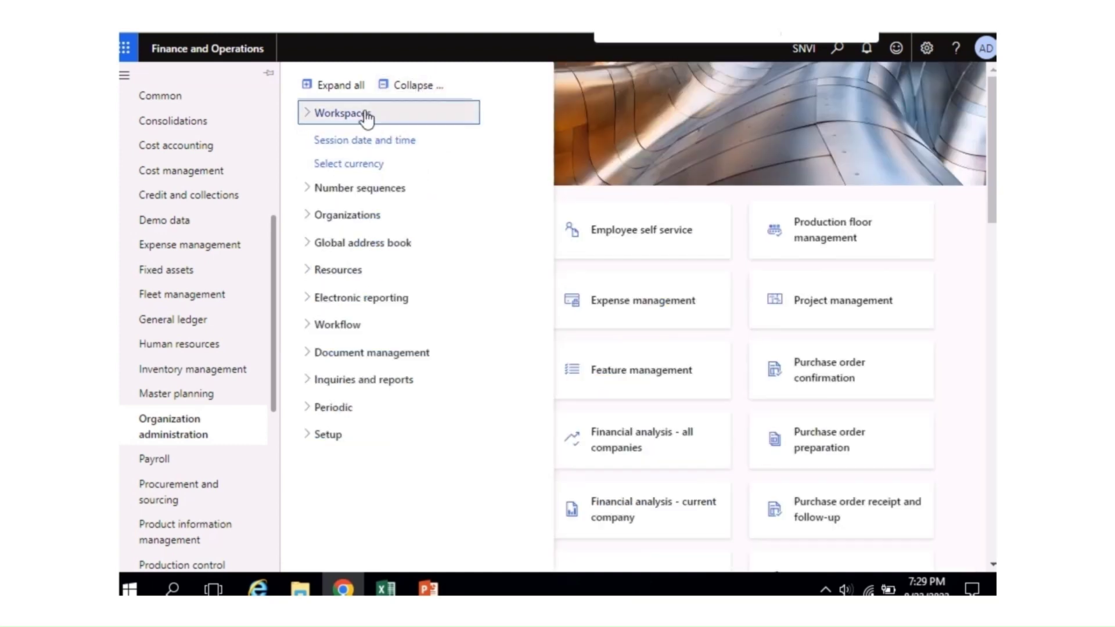
{"action": "left_click", "coordinate": [303, 119]}
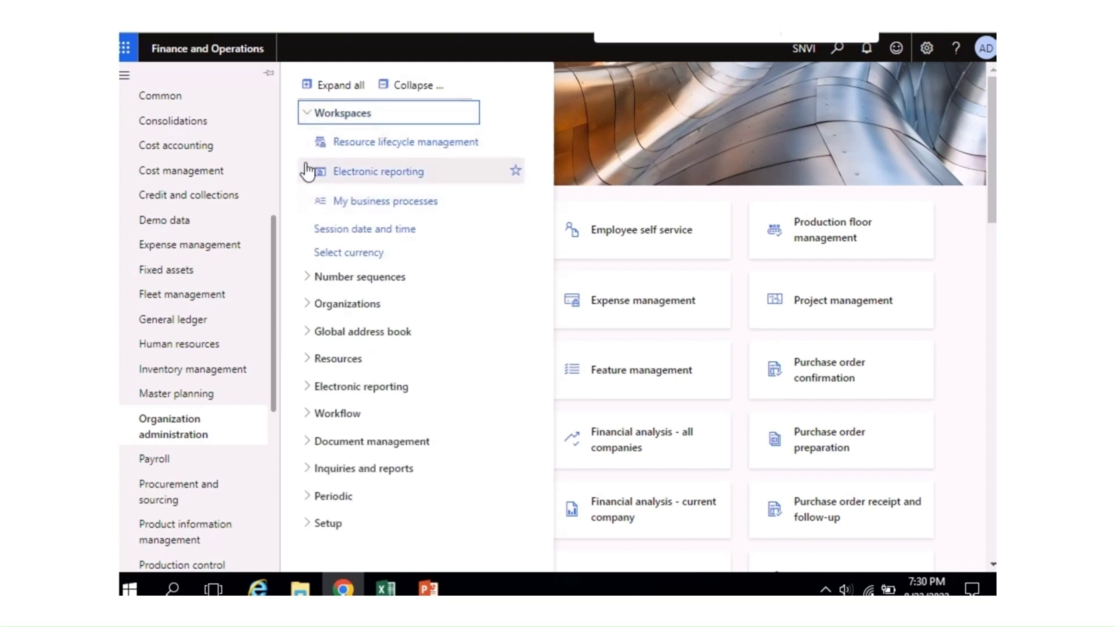
{"action": "left_click", "coordinate": [379, 175]}
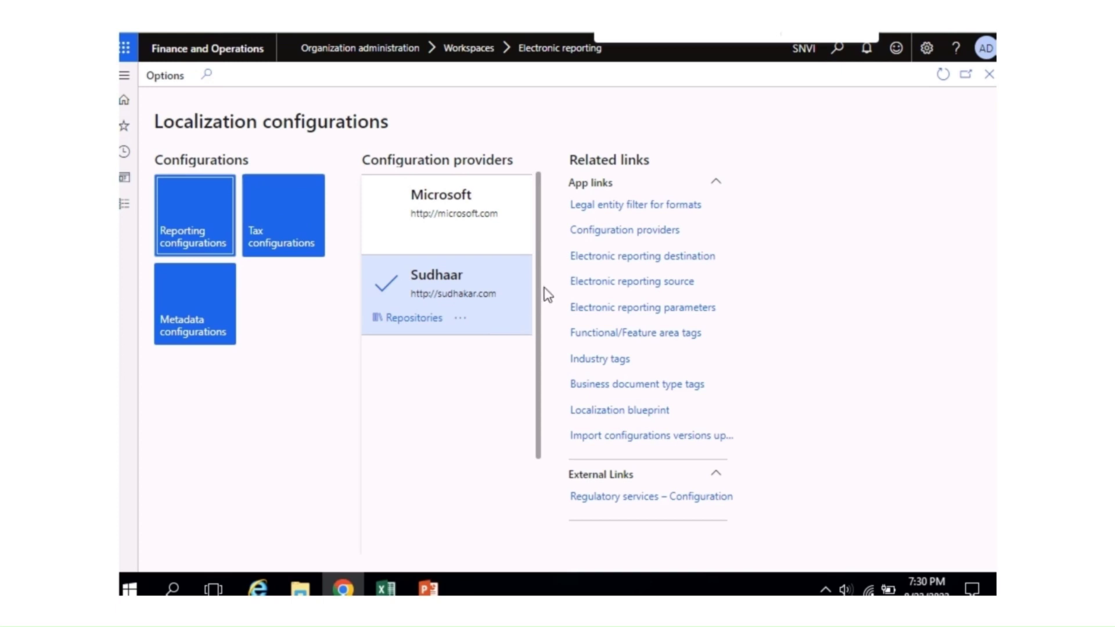
Step: Open Configuration providers from Related links to list the Microsoft and other providers
{"action": "left_click", "coordinate": [461, 319]}
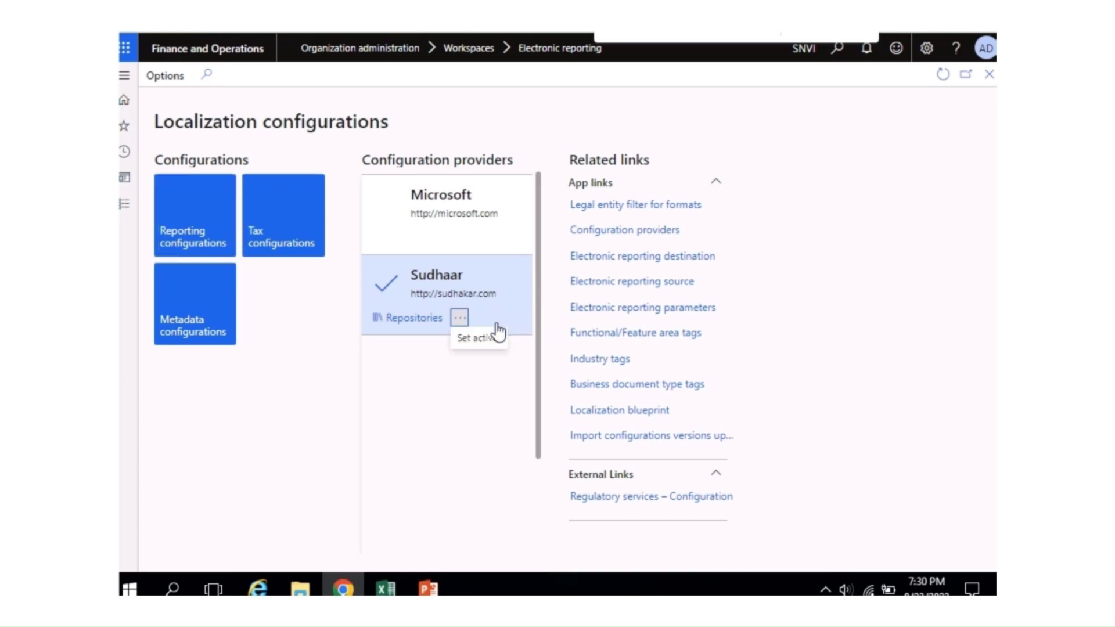
{"action": "left_click", "coordinate": [432, 369]}
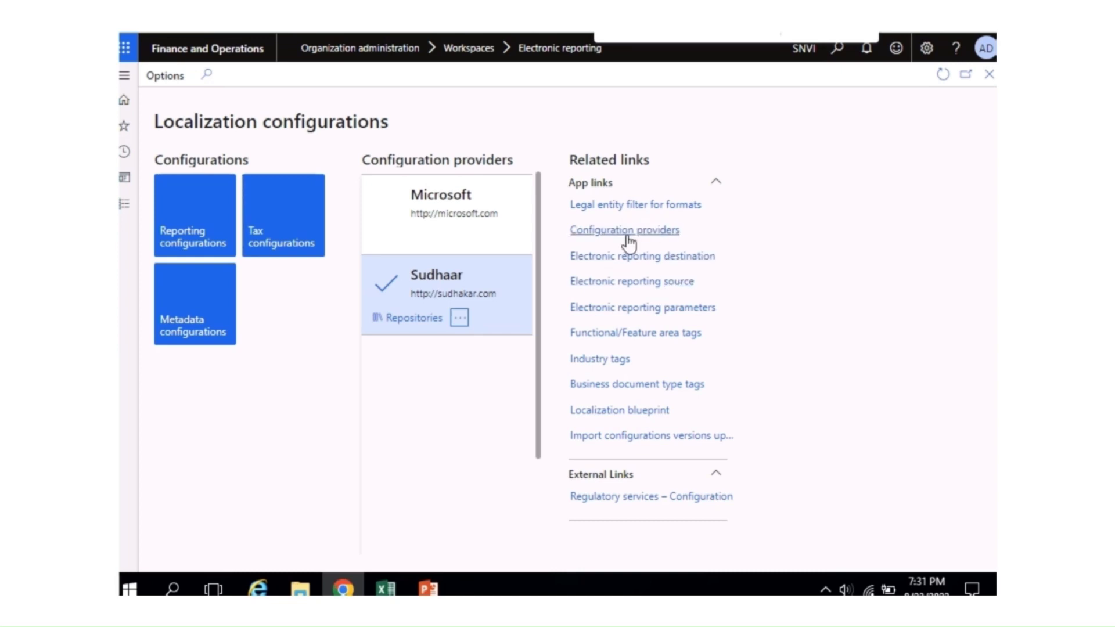
{"action": "left_click", "coordinate": [626, 234]}
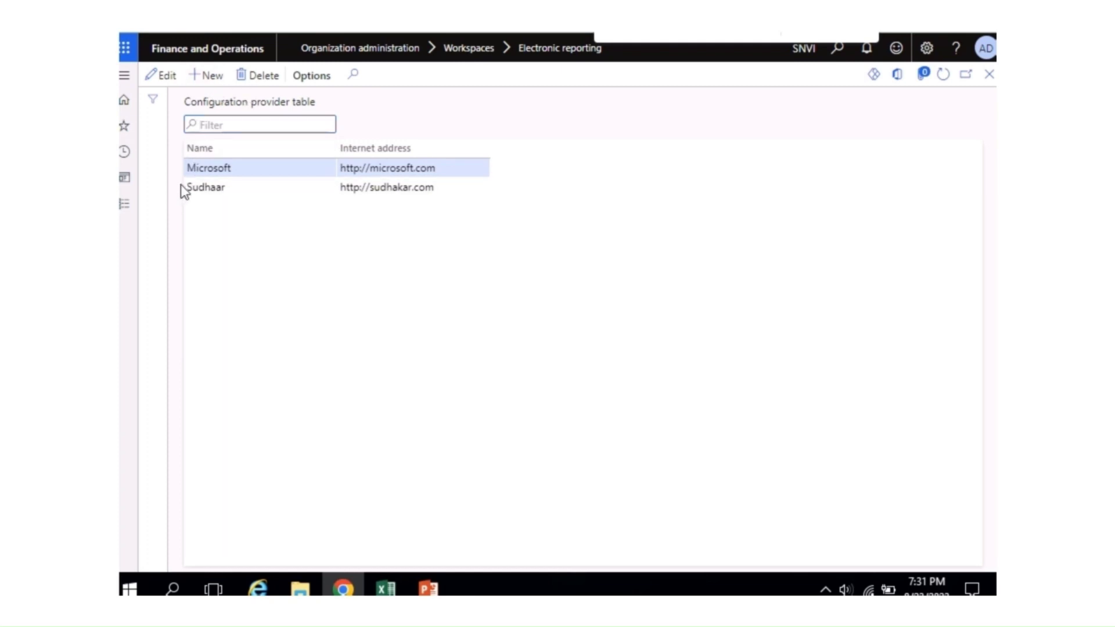
Step: Try to delete the existing custom provider and dismiss the resulting deletion error
{"action": "left_click", "coordinate": [252, 185]}
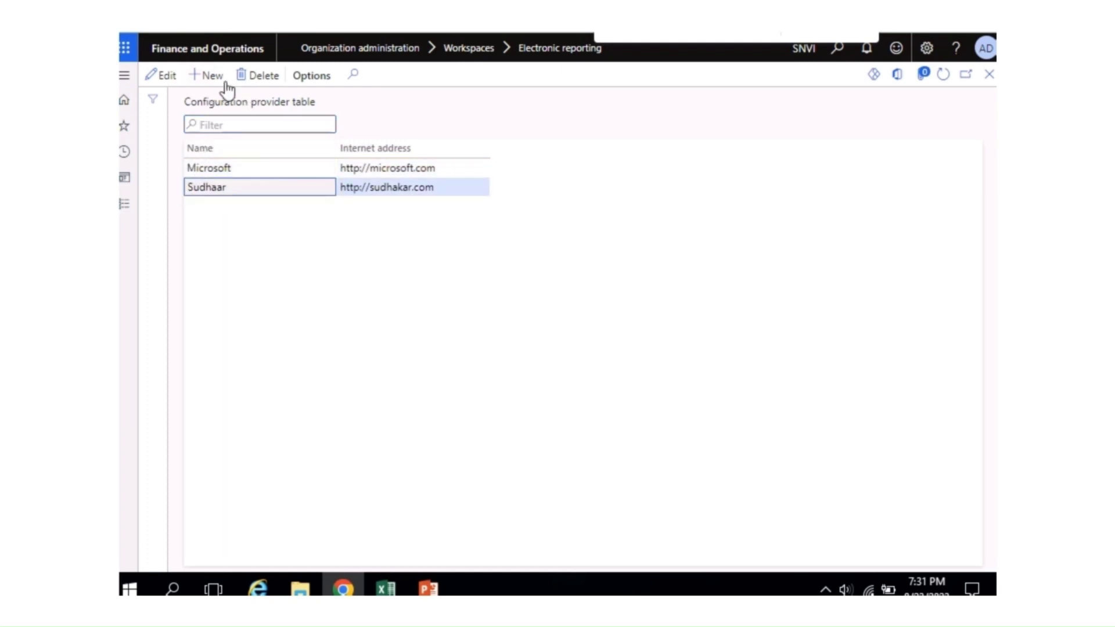
{"action": "left_click", "coordinate": [258, 83]}
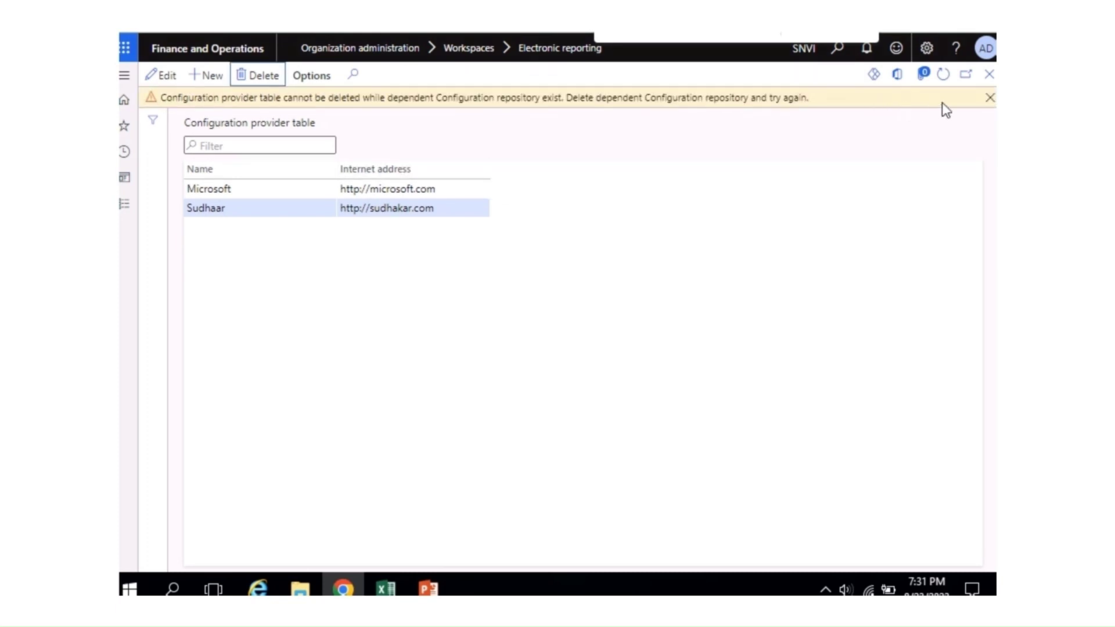
{"action": "left_click", "coordinate": [990, 98]}
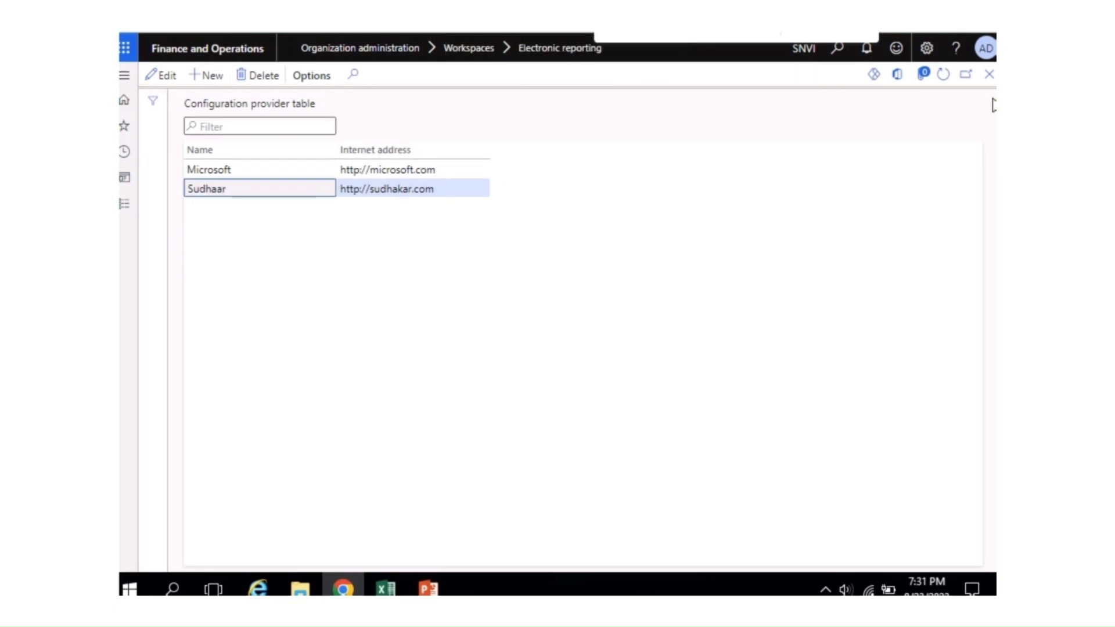
Step: Add provider Saanvi Inc with internet address http//saanviinc.com and close the provider table
{"action": "left_click", "coordinate": [210, 76]}
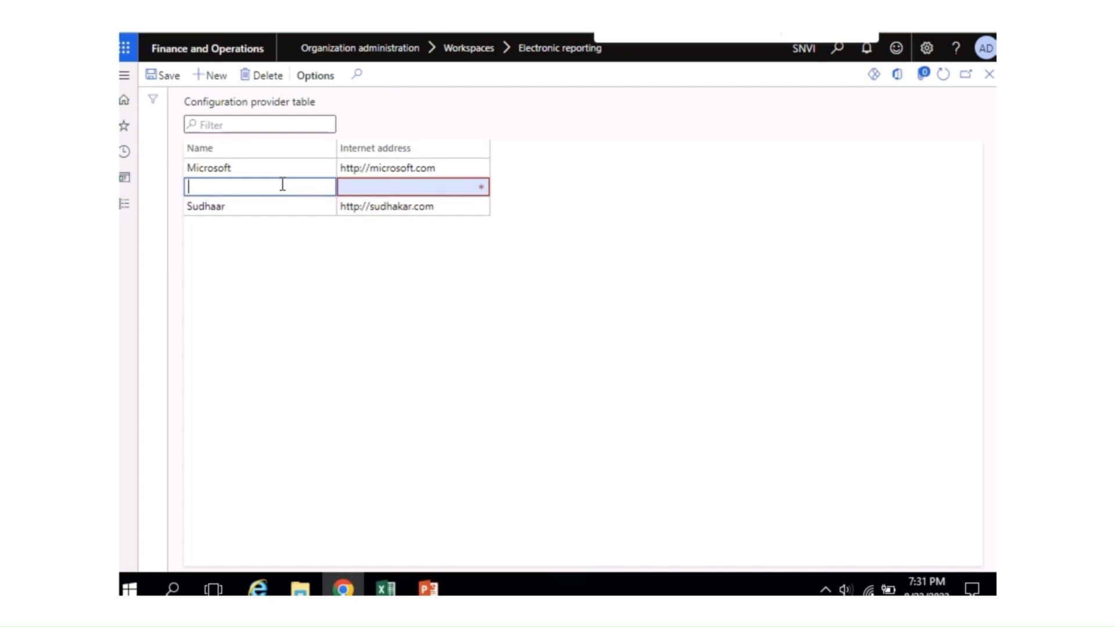
{"action": "type", "text": "http//saanviic.co"}
{"action": "key", "text": "BackSpace"}
{"action": "key", "text": "BackSpace"}
{"action": "key", "text": "BackSpace"}
{"action": "key", "text": "BackSpace"}
{"action": "key", "text": "BackSpace"}
{"action": "key", "text": "BackSpace"}
{"action": "key", "text": "BackSpace"}
{"action": "key", "text": "BackSpace"}
{"action": "key", "text": "BackSpace"}
{"action": "key", "text": "BackSpace"}
{"action": "key", "text": "BackSpace"}
{"action": "key", "text": "BackSpace"}
{"action": "key", "text": "BackSpace"}
{"action": "key", "text": "BackSpace"}
{"action": "key", "text": "BackSpace"}
{"action": "key", "text": "BackSpace"}
{"action": "key", "text": "BackSpace"}
{"action": "type", "text": "Saanvi Inc"}
{"action": "key", "text": "Tab"}
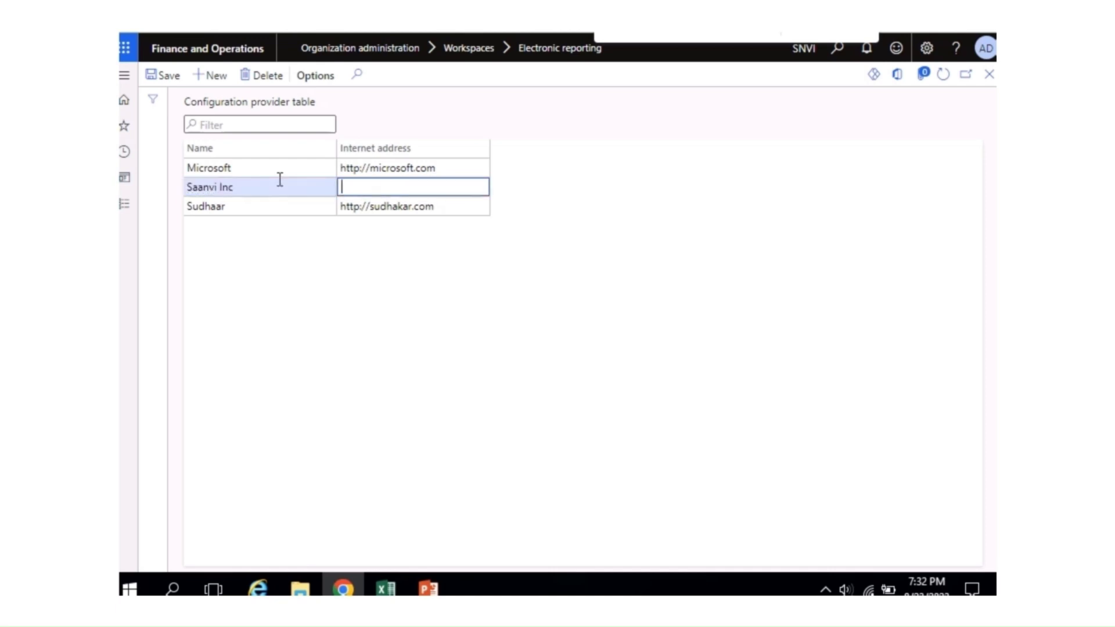
{"action": "type", "text": "http//saanviinc.com"}
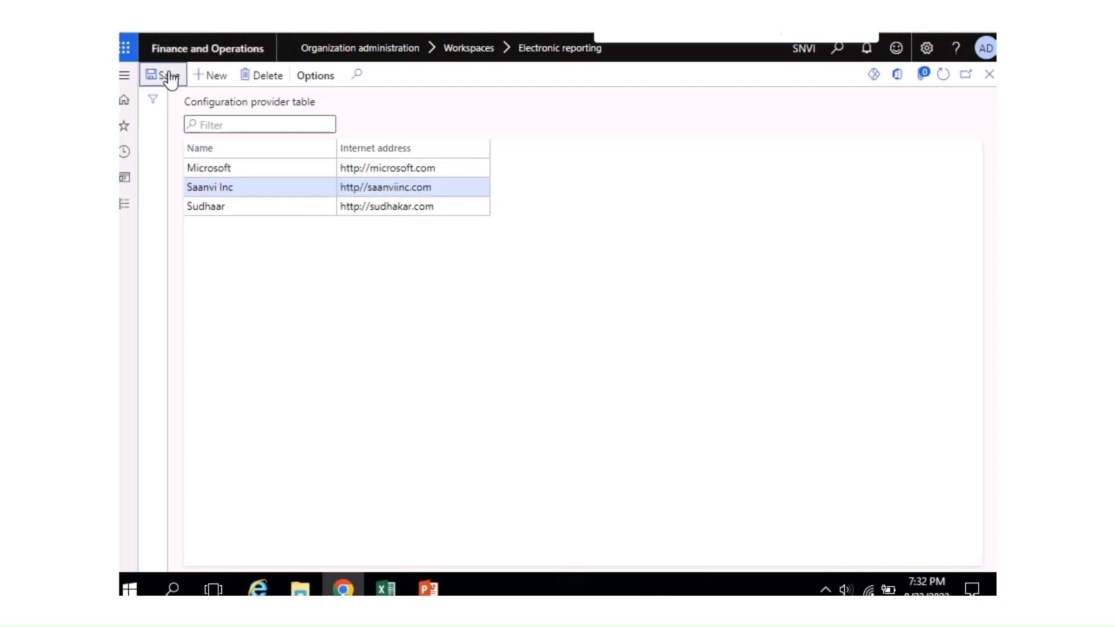
{"action": "left_click", "coordinate": [989, 74]}
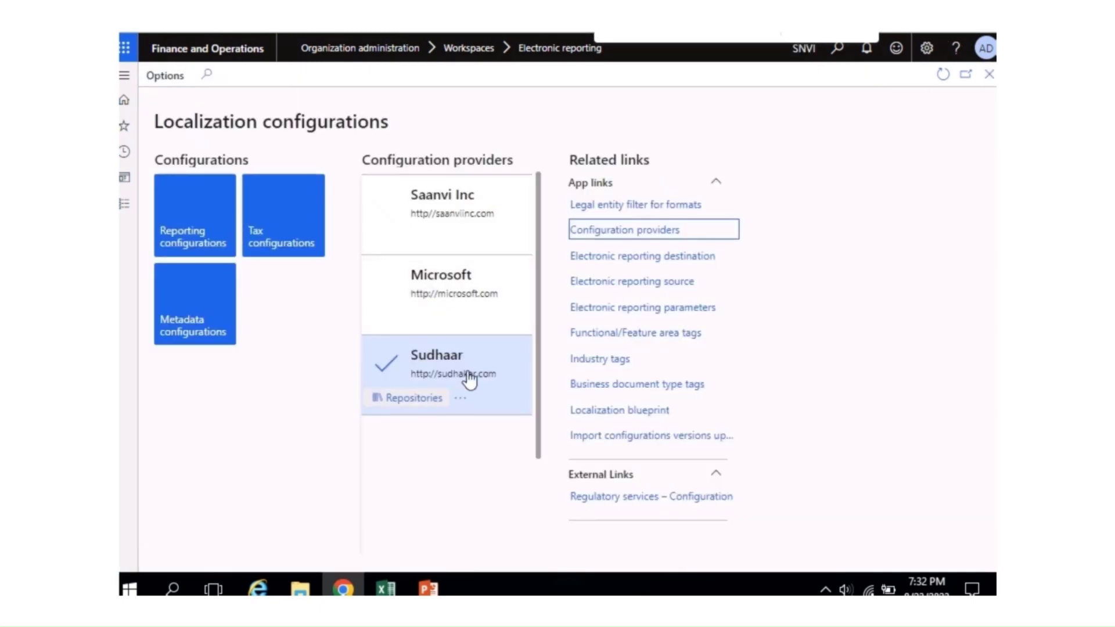
Step: Set Saanvi Inc as the active provider from its tile menu, then open Tax configurations
{"action": "left_click", "coordinate": [476, 225]}
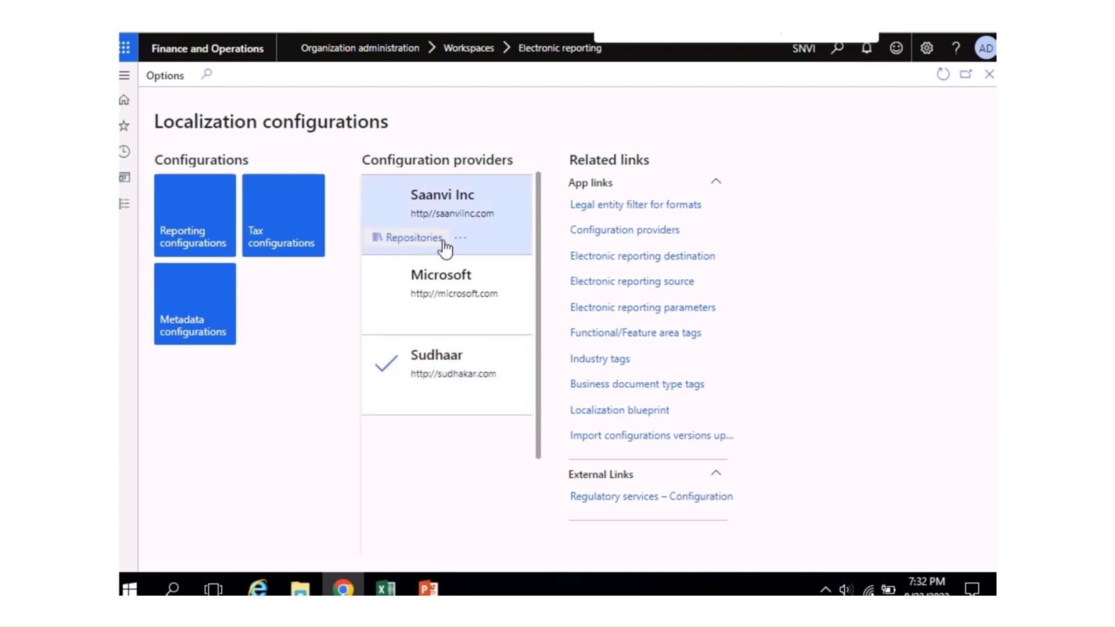
{"action": "left_click", "coordinate": [460, 240]}
{"action": "left_click", "coordinate": [490, 260]}
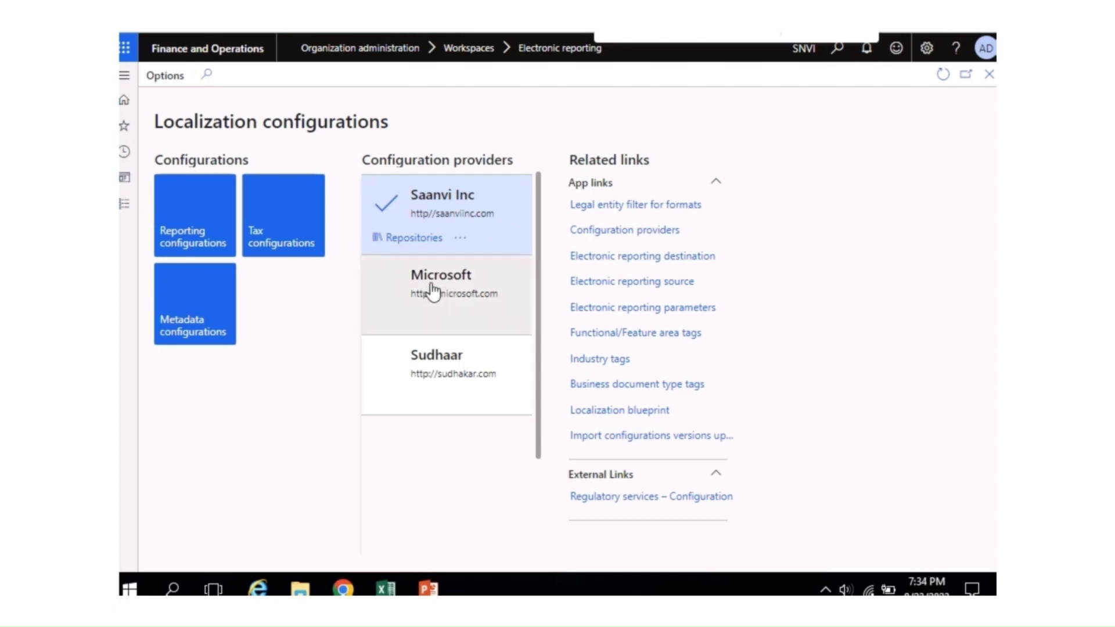
{"action": "left_click", "coordinate": [263, 254]}
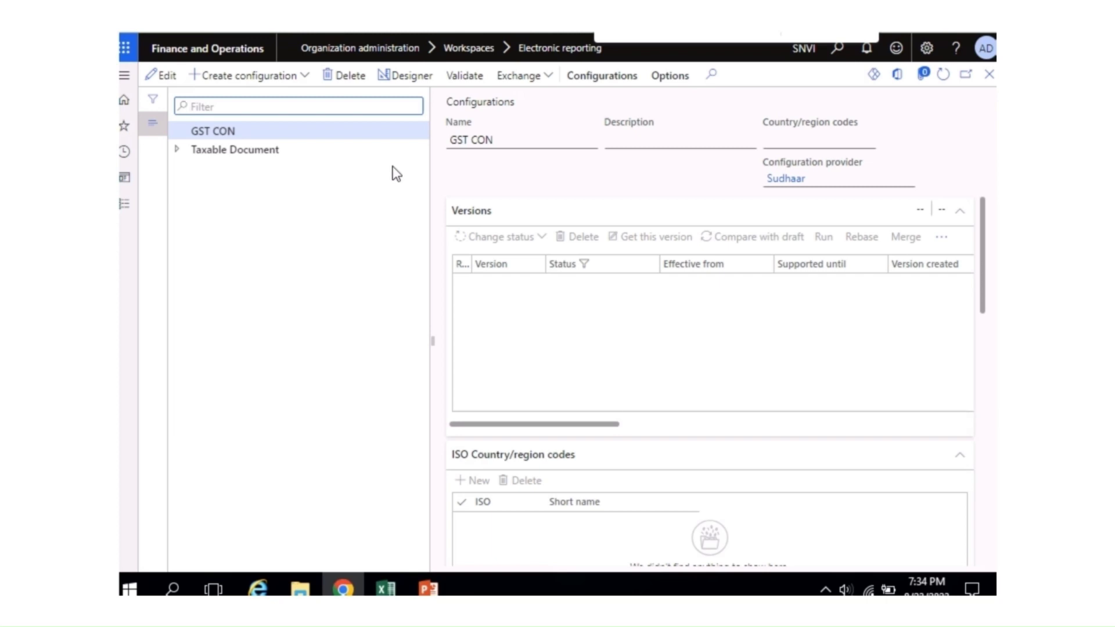
Step: With GST CON selected, load Tax (India GST).xml from Downloads; it fails with an overwrite error
{"action": "left_click", "coordinate": [201, 165]}
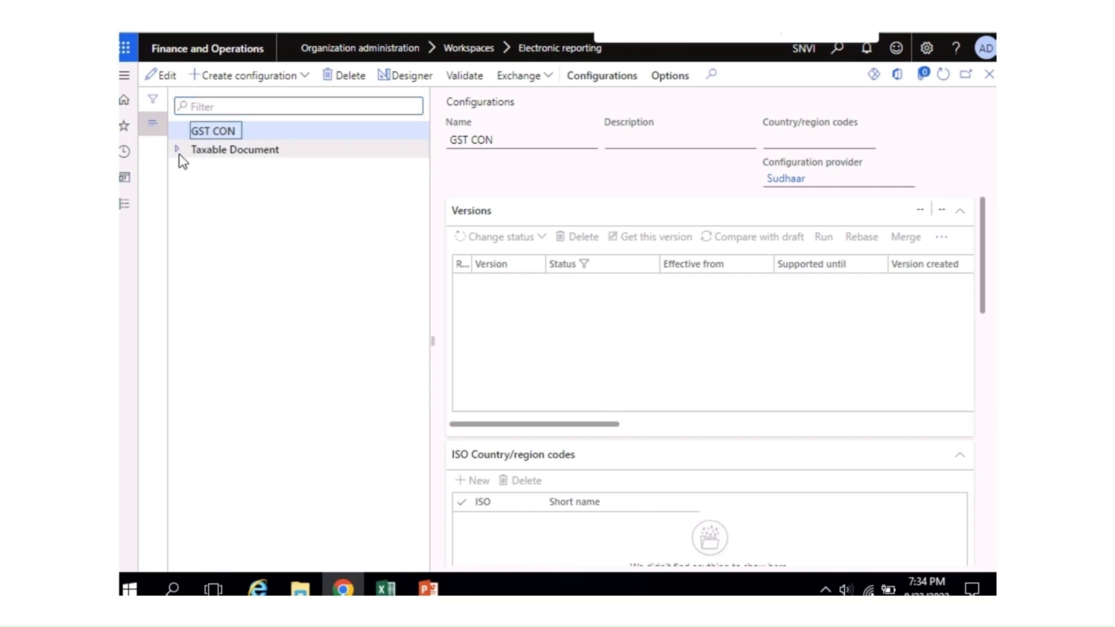
{"action": "left_click", "coordinate": [176, 149]}
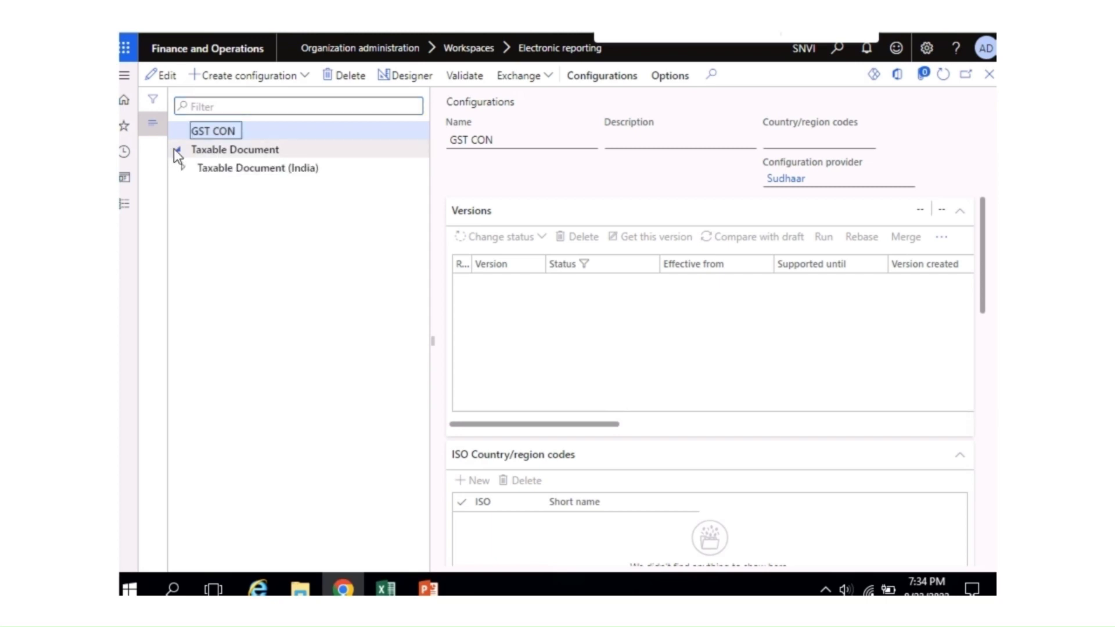
{"action": "left_click", "coordinate": [176, 150]}
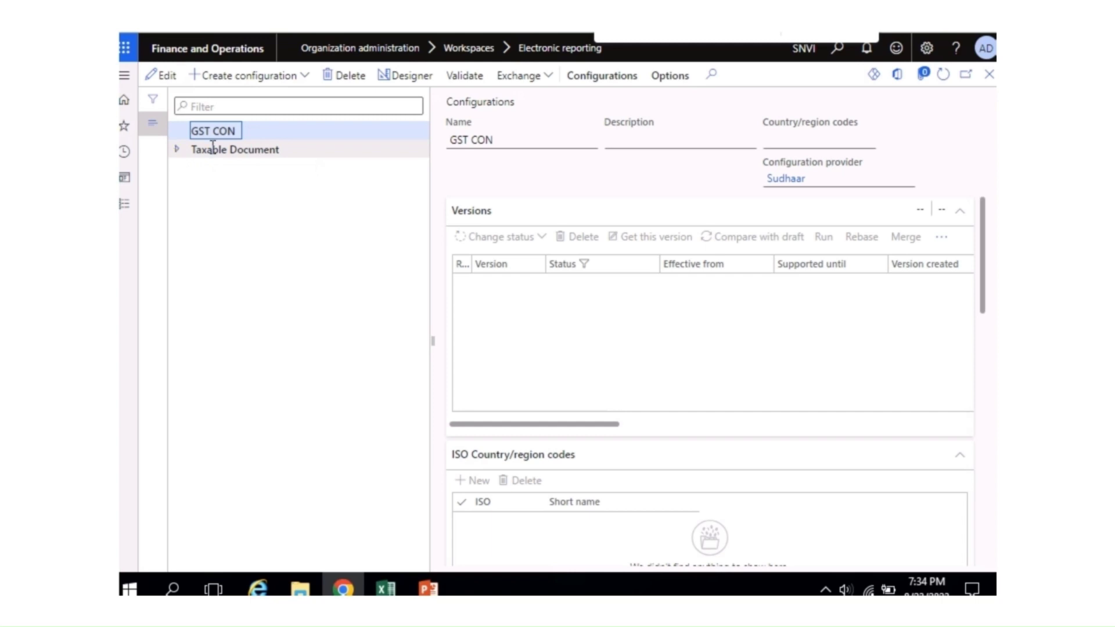
{"action": "left_click", "coordinate": [551, 83]}
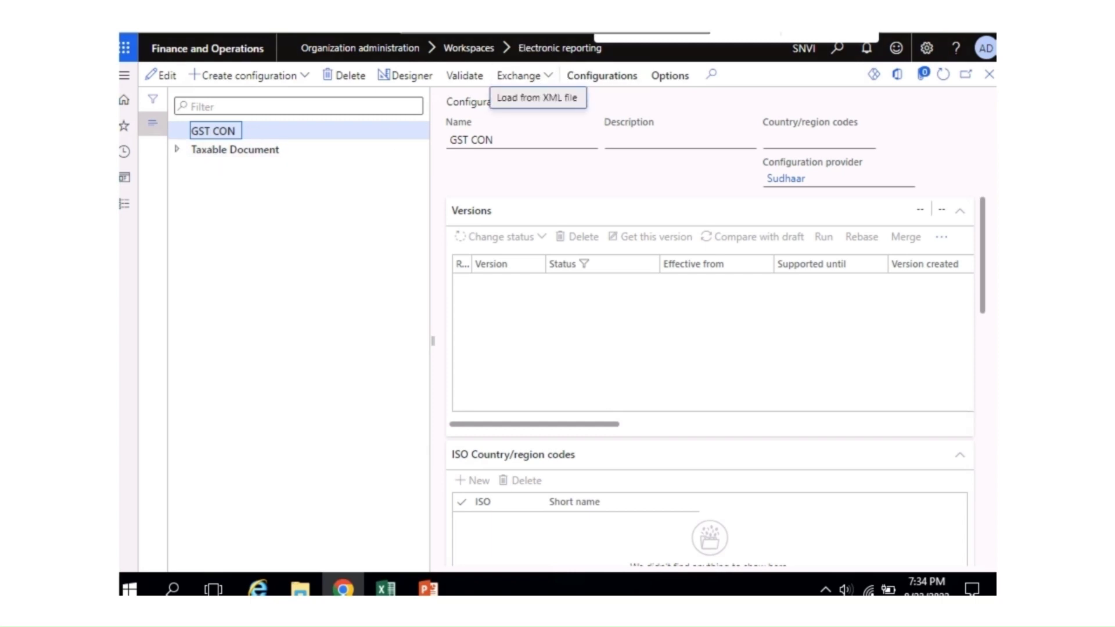
{"action": "left_click", "coordinate": [535, 99]}
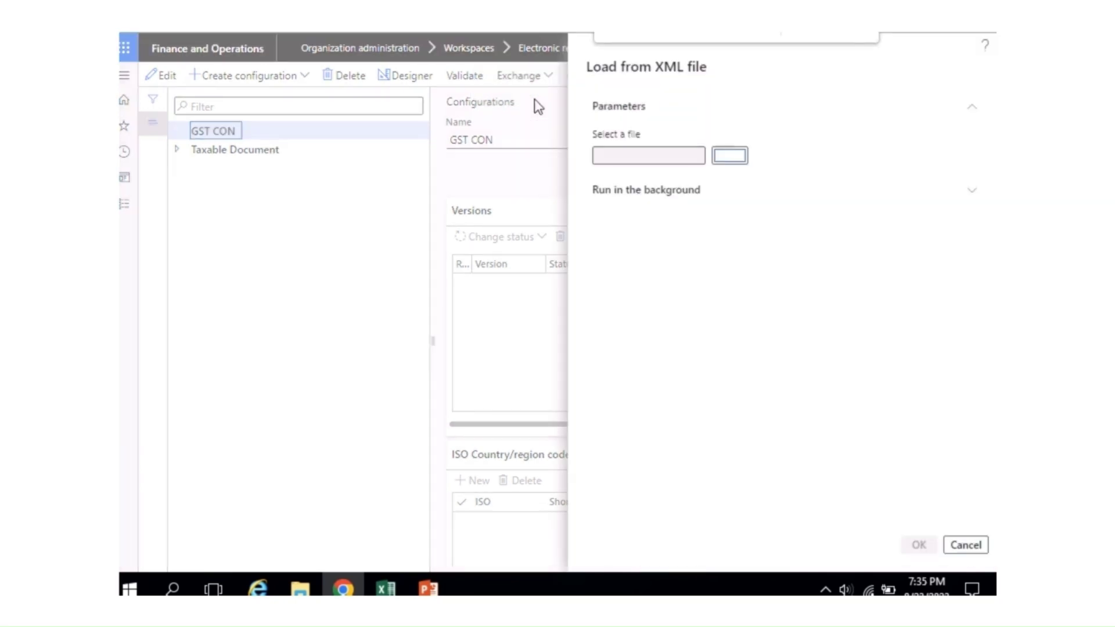
{"action": "left_click", "coordinate": [726, 157]}
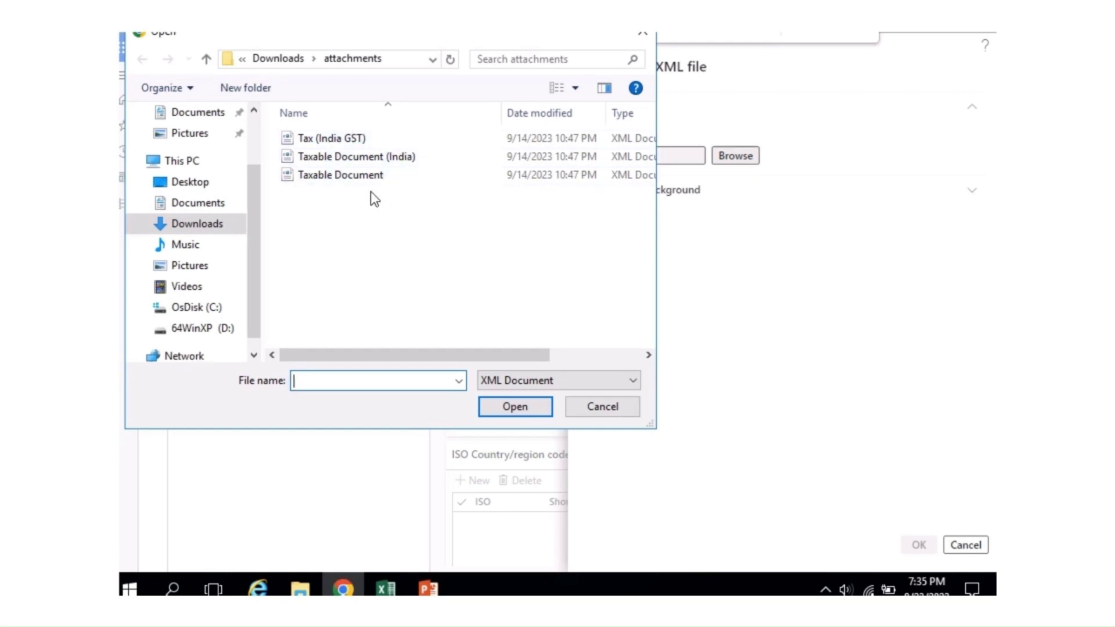
{"action": "left_click", "coordinate": [327, 141]}
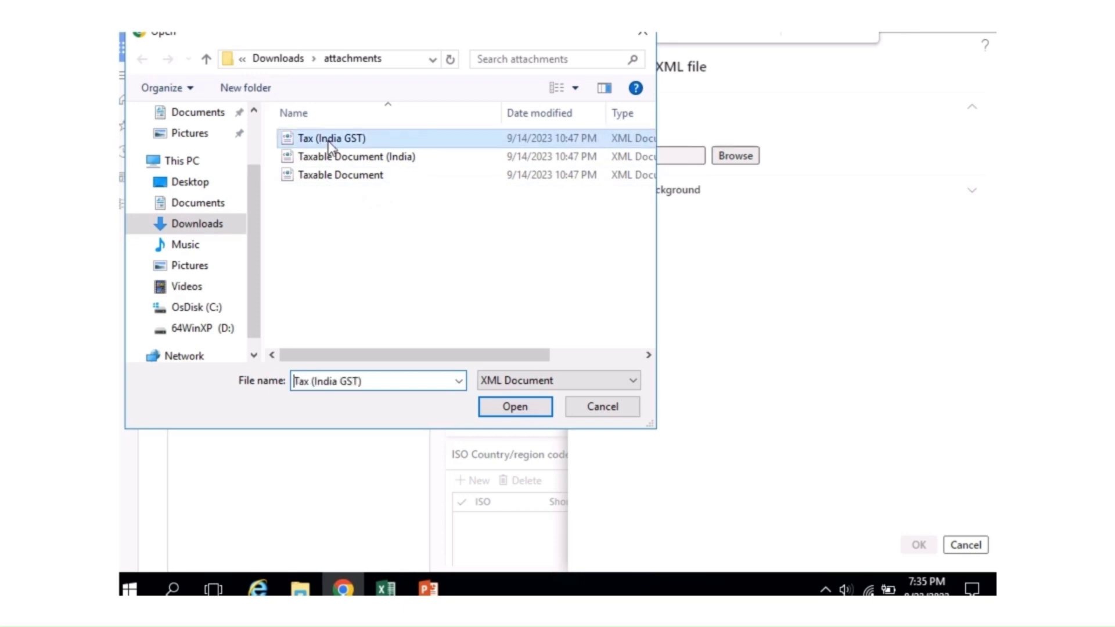
{"action": "left_click", "coordinate": [505, 405]}
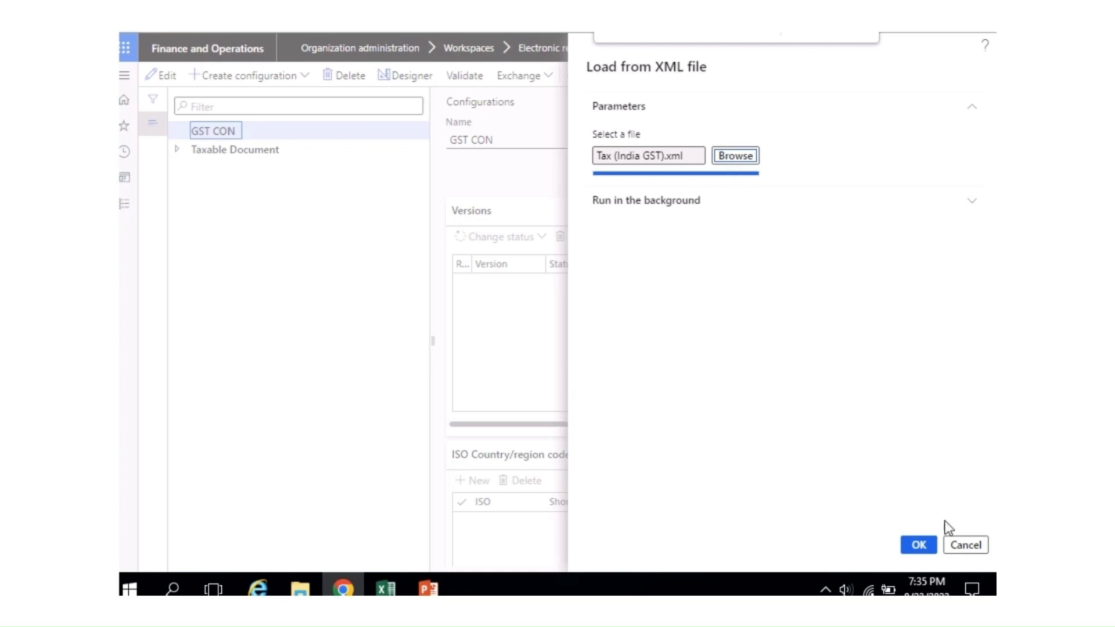
{"action": "left_click", "coordinate": [918, 544]}
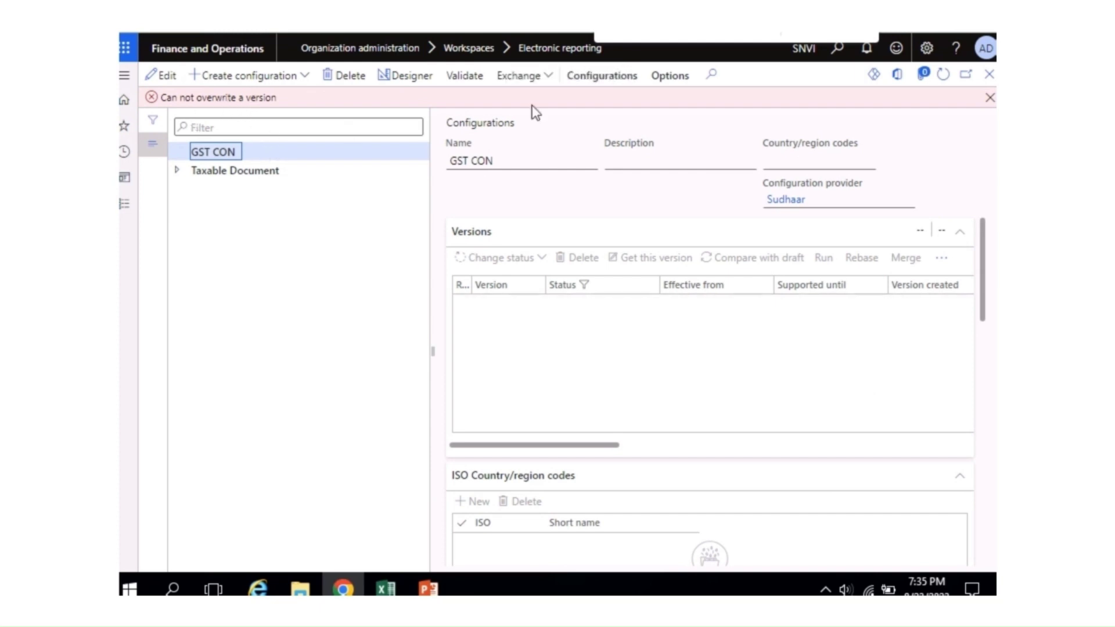
Step: Dismiss the overwrite error, select Taxable Document (India), then close the configurations page
{"action": "left_click", "coordinate": [988, 97]}
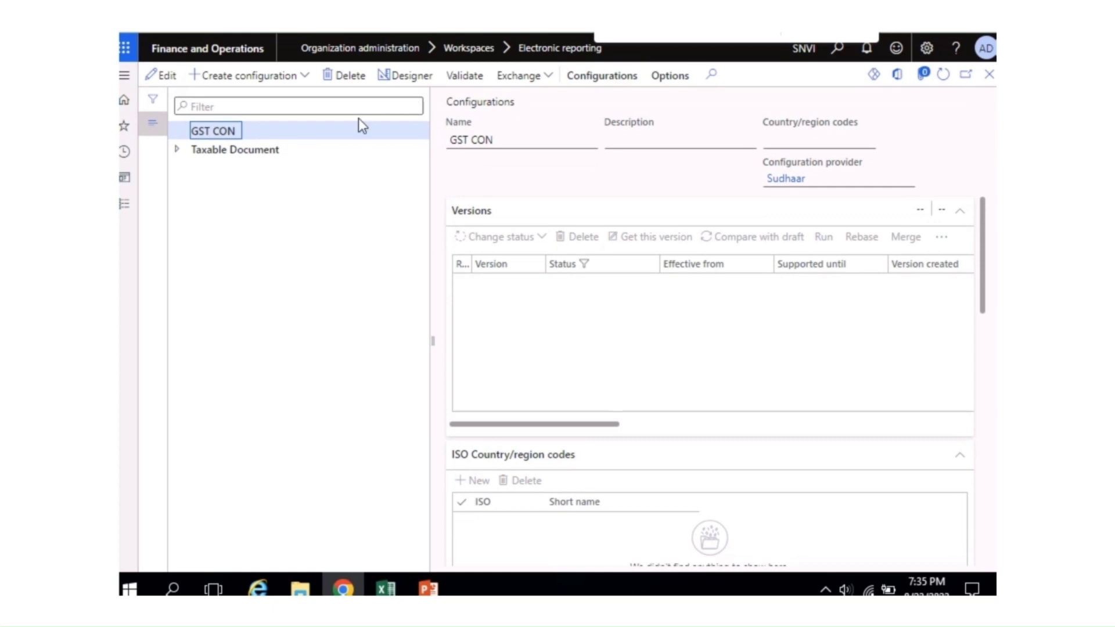
{"action": "left_click", "coordinate": [177, 149]}
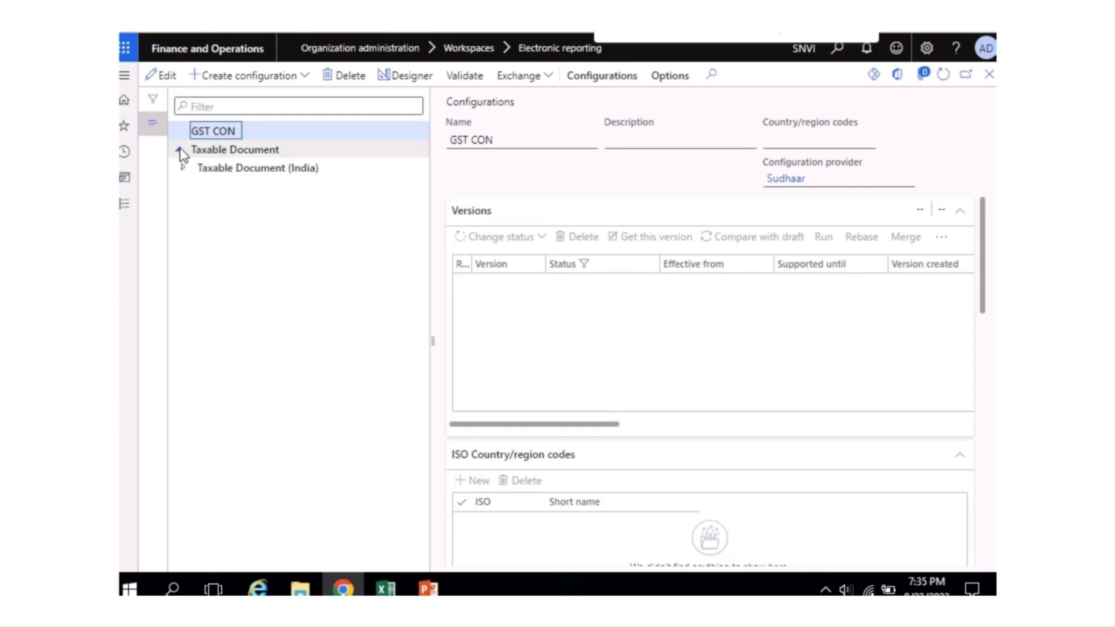
{"action": "left_click", "coordinate": [178, 150]}
{"action": "left_click", "coordinate": [172, 150]}
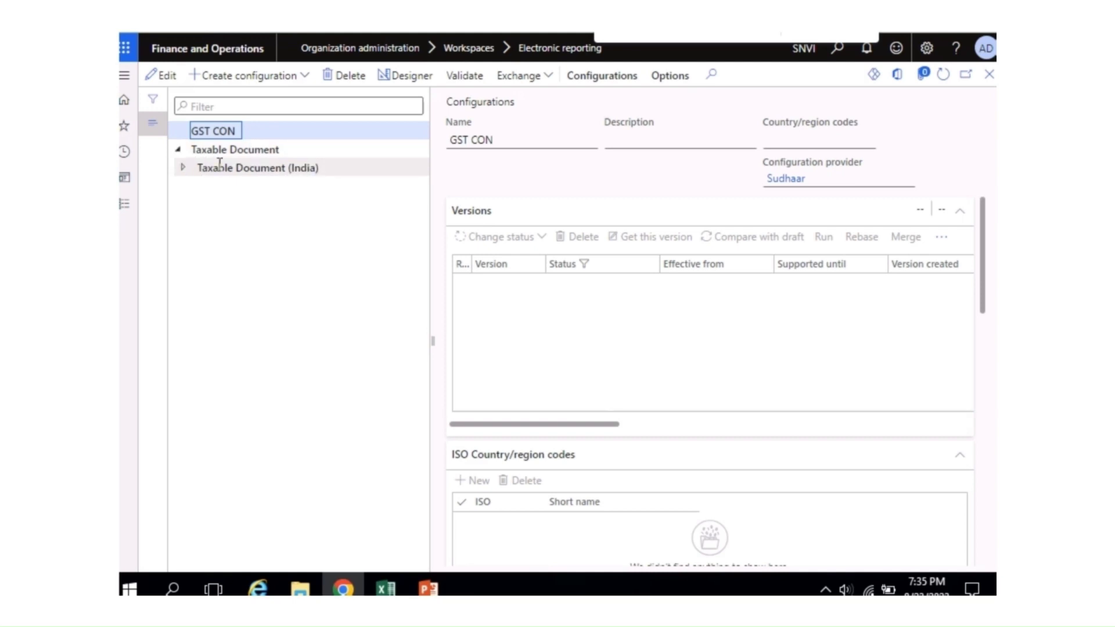
{"action": "left_click", "coordinate": [251, 170]}
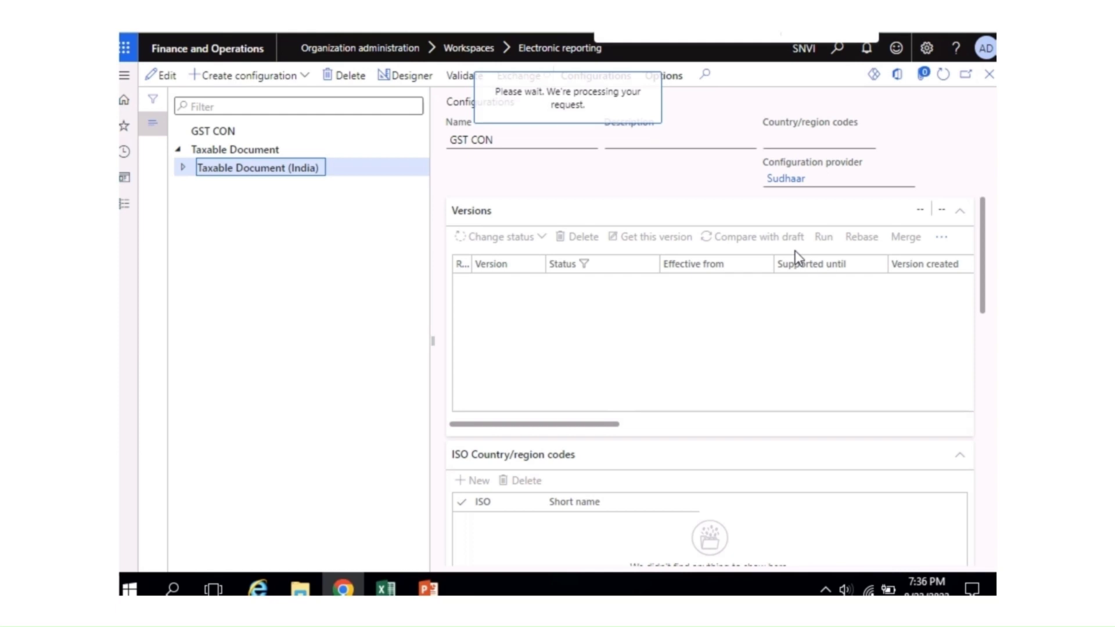
{"action": "scroll", "coordinate": [744, 252], "scroll_direction": "down", "scroll_amount": 6}
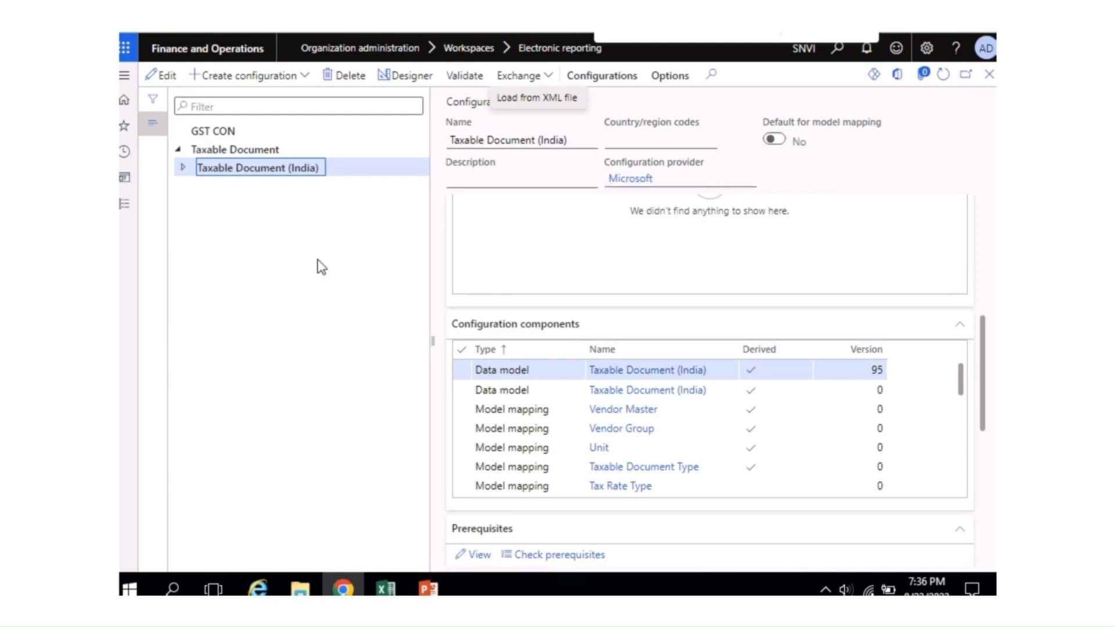
{"action": "key", "text": "Escape"}
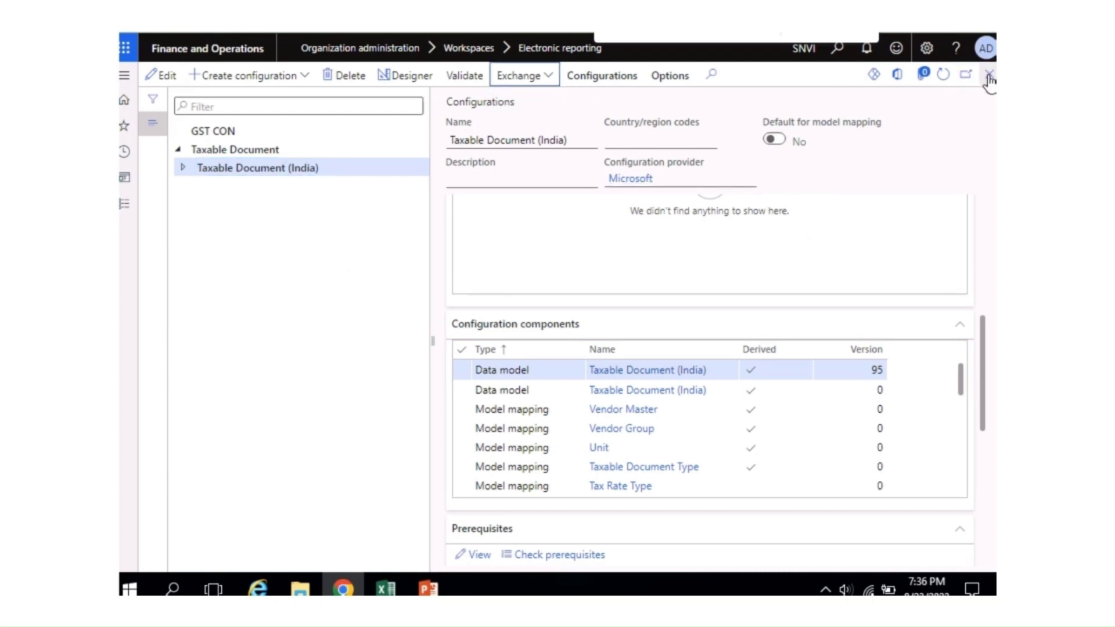
{"action": "left_click", "coordinate": [990, 76]}
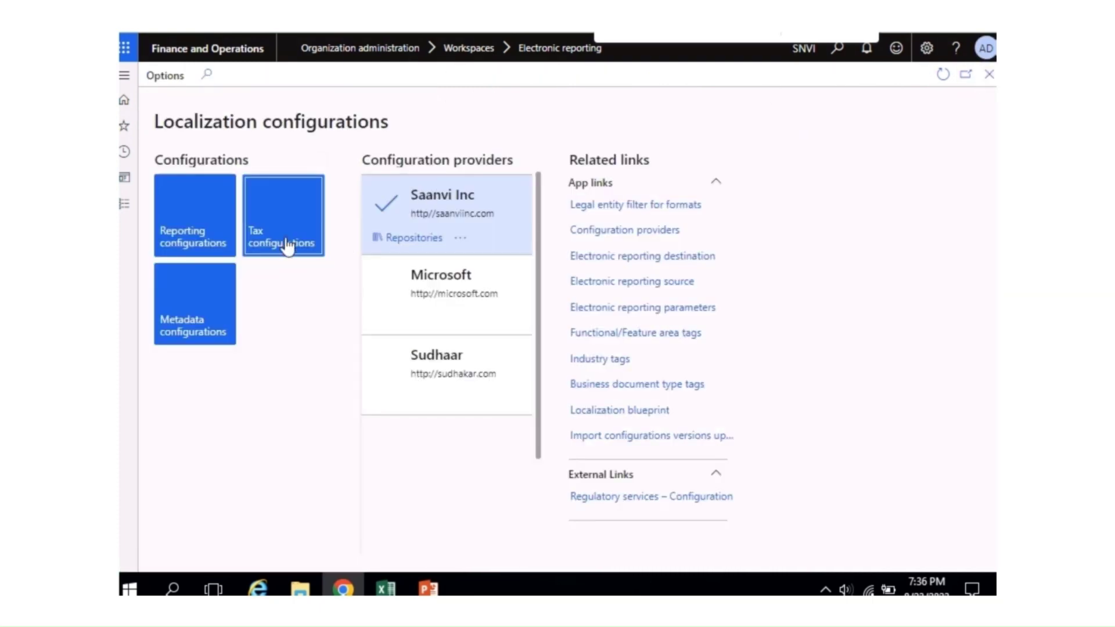
Step: Open Tax configurations and delete the GST CON configuration, confirming with Yes
{"action": "left_click", "coordinate": [285, 241]}
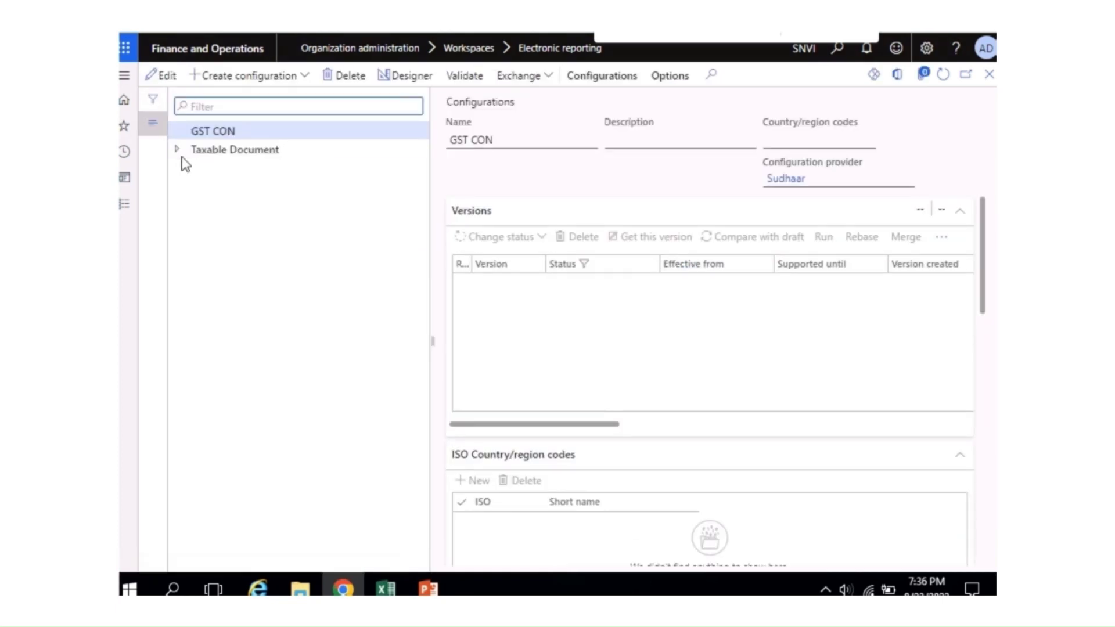
{"action": "left_click", "coordinate": [174, 150]}
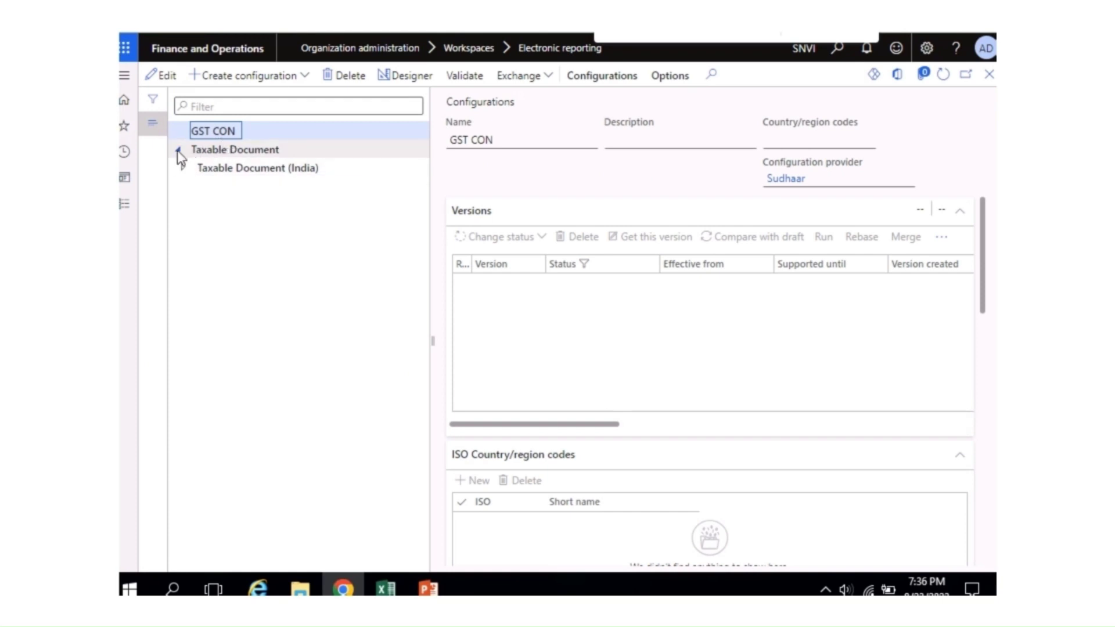
{"action": "left_click", "coordinate": [176, 150]}
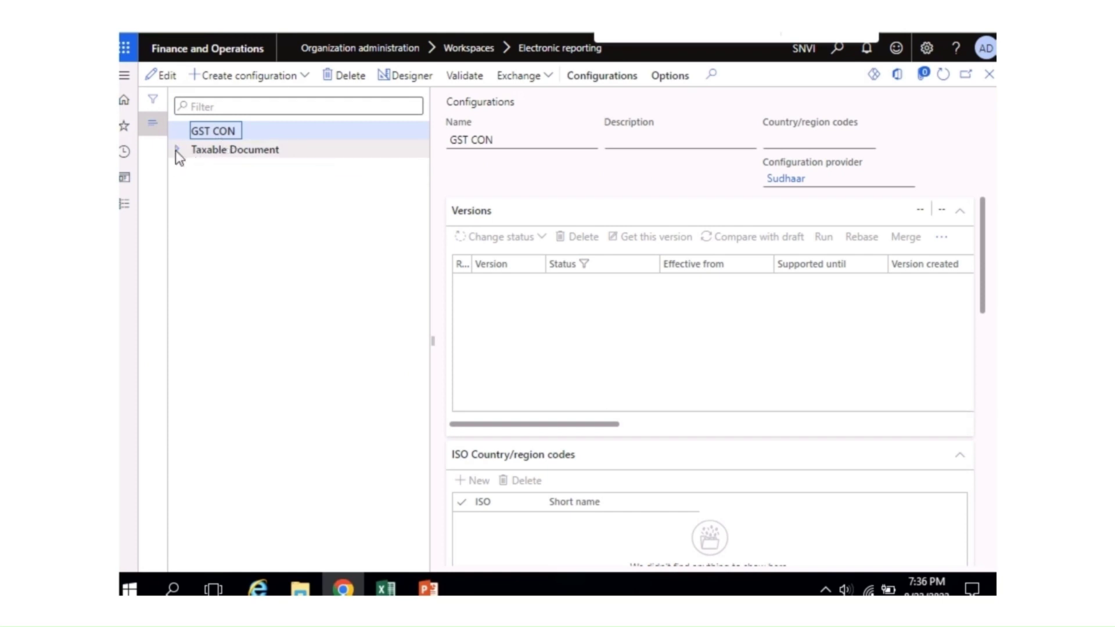
{"action": "left_click", "coordinate": [342, 76]}
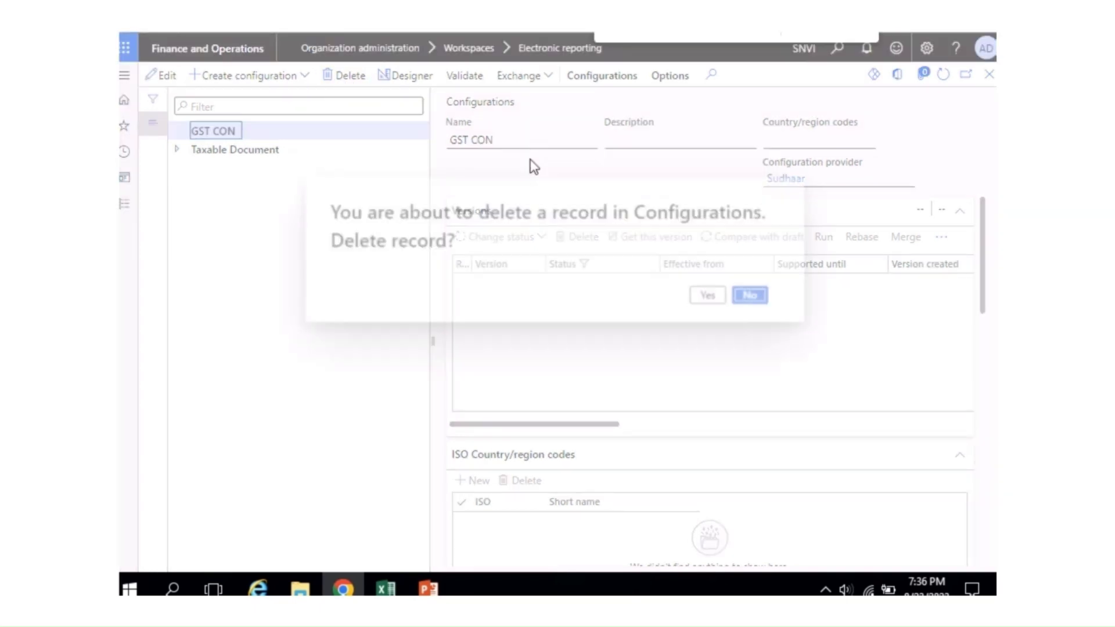
{"action": "left_click", "coordinate": [709, 297]}
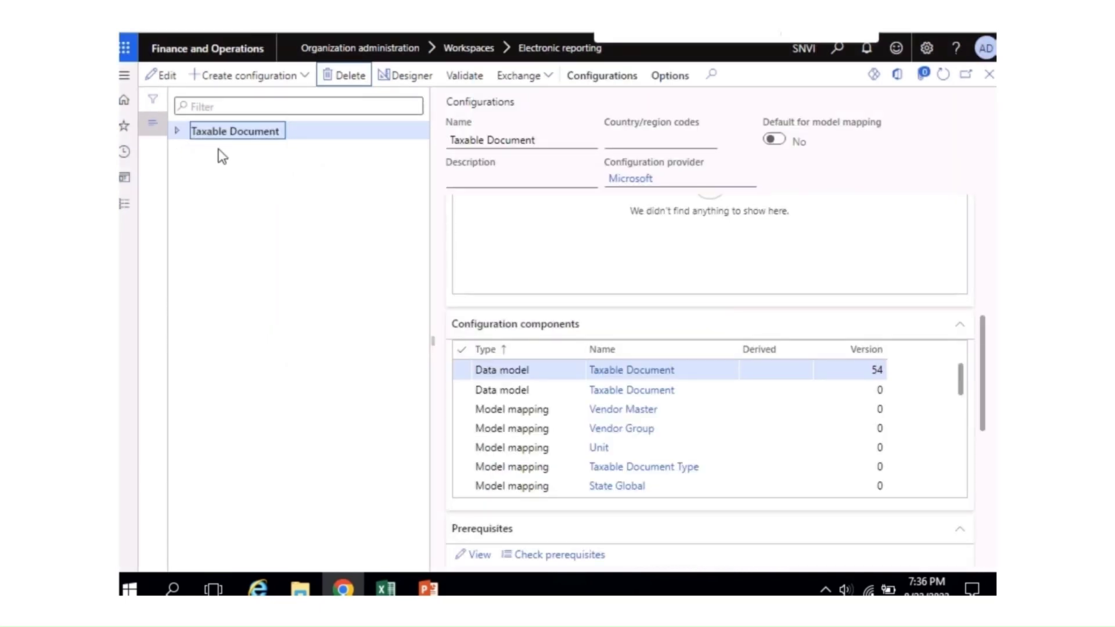
Step: Dismiss the dependent-configurations warning and select Taxable Document (India) under Taxable Document
{"action": "left_click", "coordinate": [177, 132]}
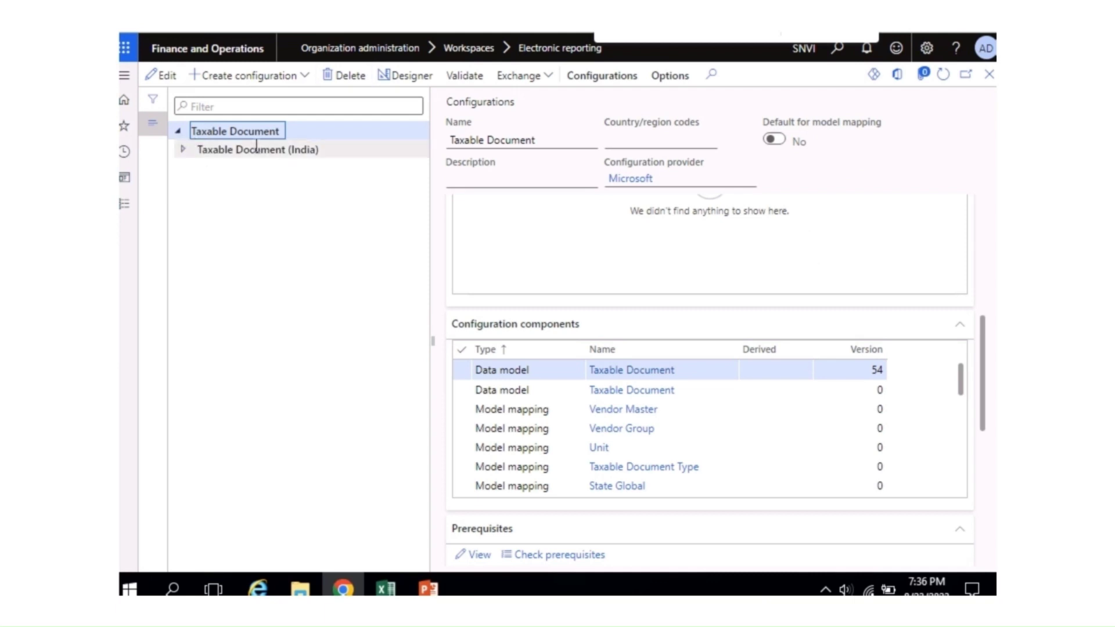
{"action": "left_click", "coordinate": [180, 132]}
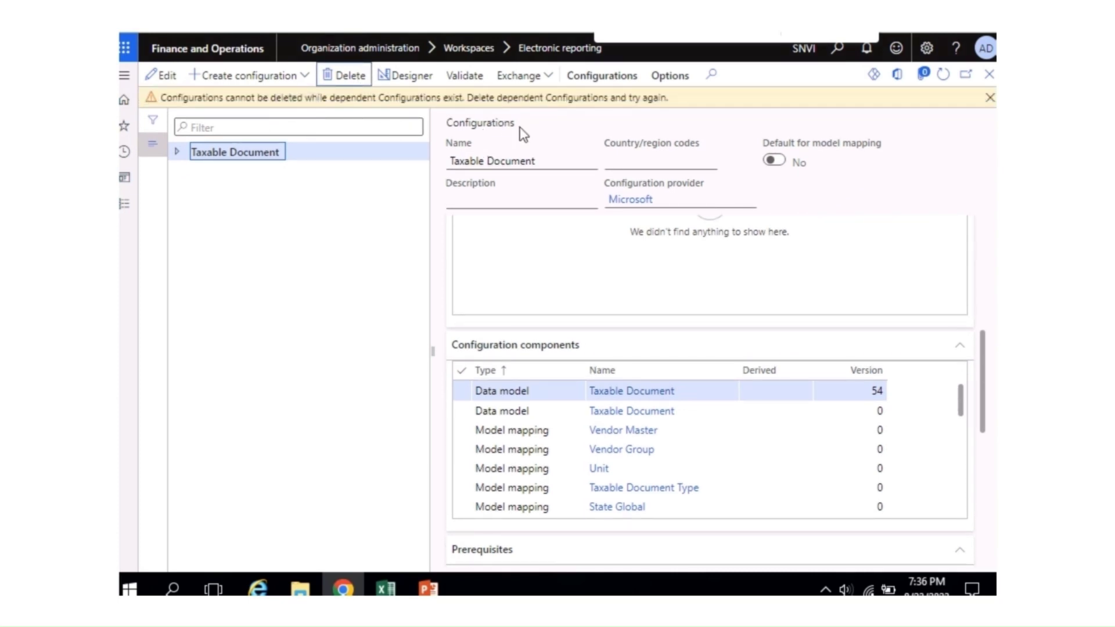
{"action": "left_click", "coordinate": [990, 98]}
{"action": "left_click", "coordinate": [176, 130]}
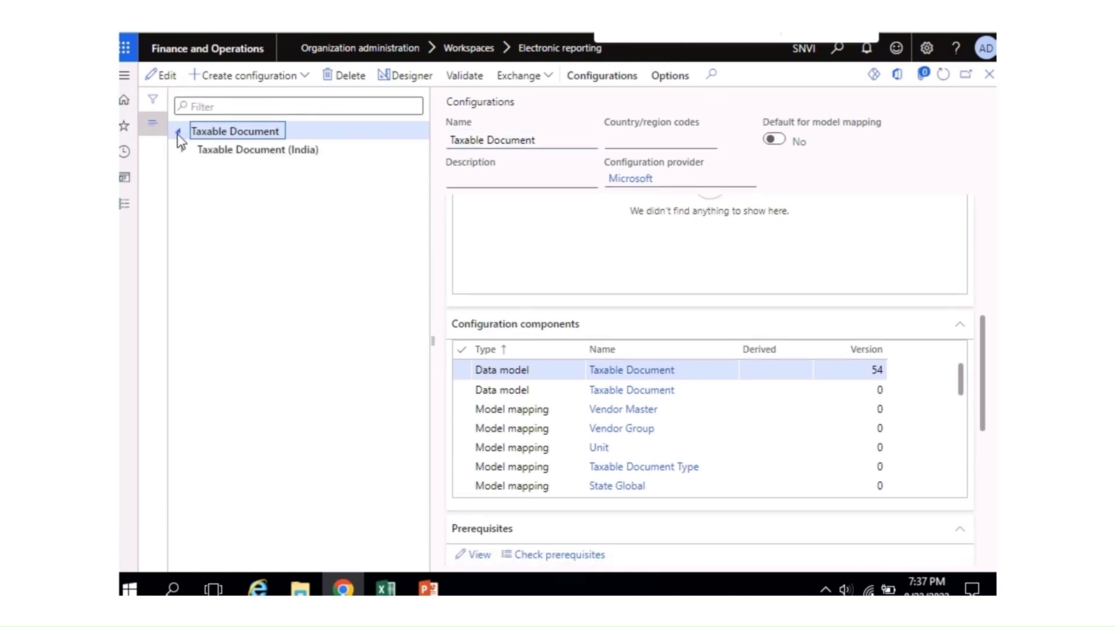
{"action": "left_click", "coordinate": [206, 151]}
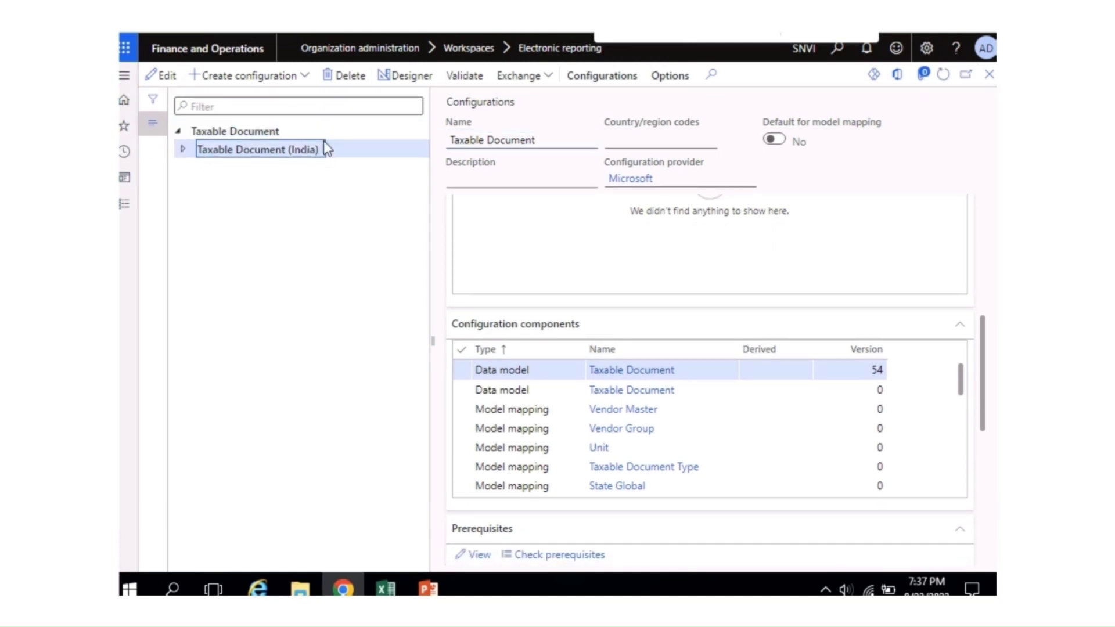
Step: Load Tax (India GST).xml via Exchange, then expand Taxable Document (India) to reveal it
{"action": "left_click", "coordinate": [537, 84]}
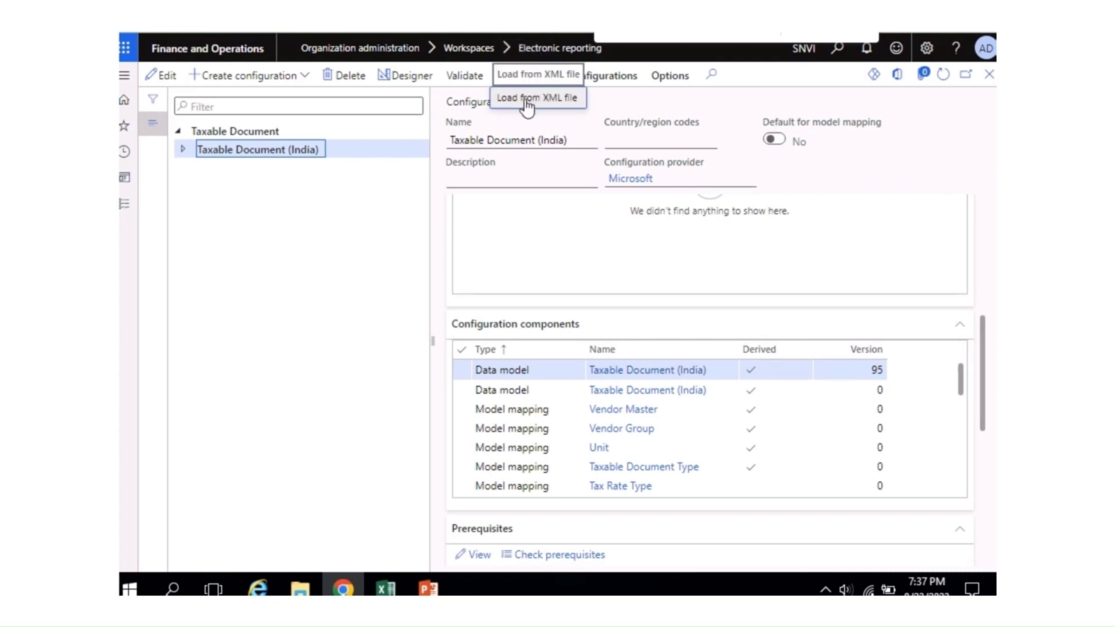
{"action": "left_click", "coordinate": [526, 103]}
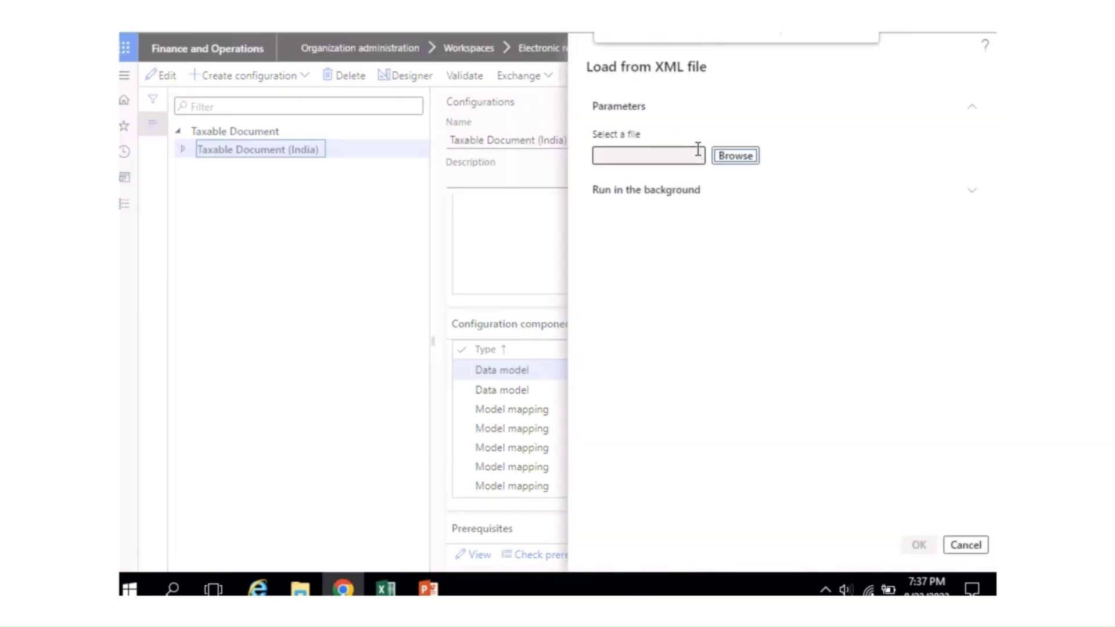
{"action": "left_click", "coordinate": [735, 165]}
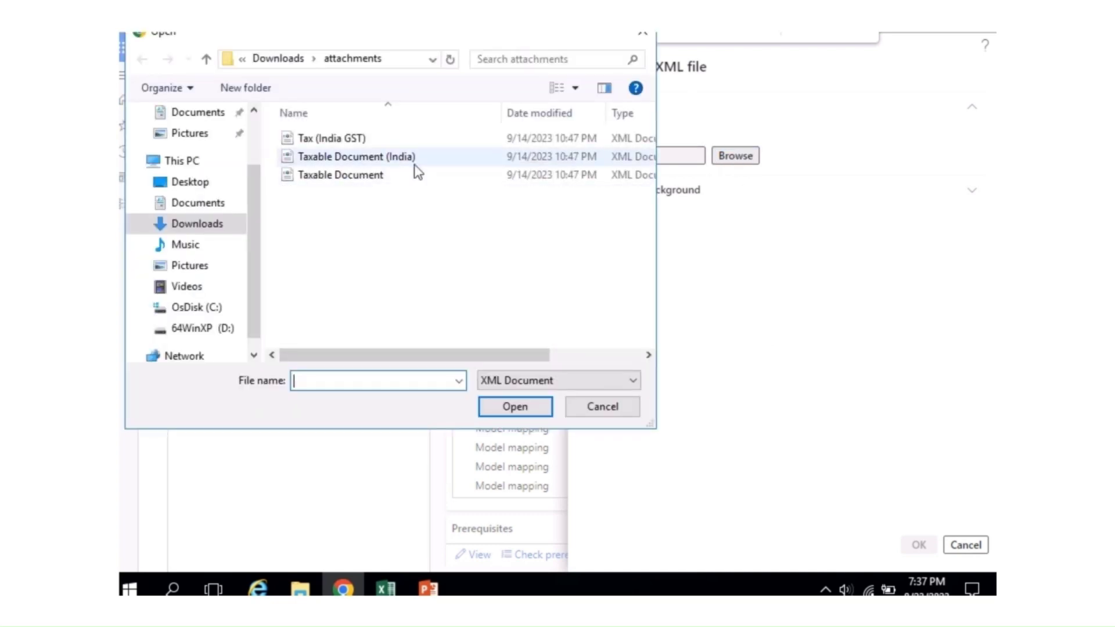
{"action": "left_click", "coordinate": [329, 144]}
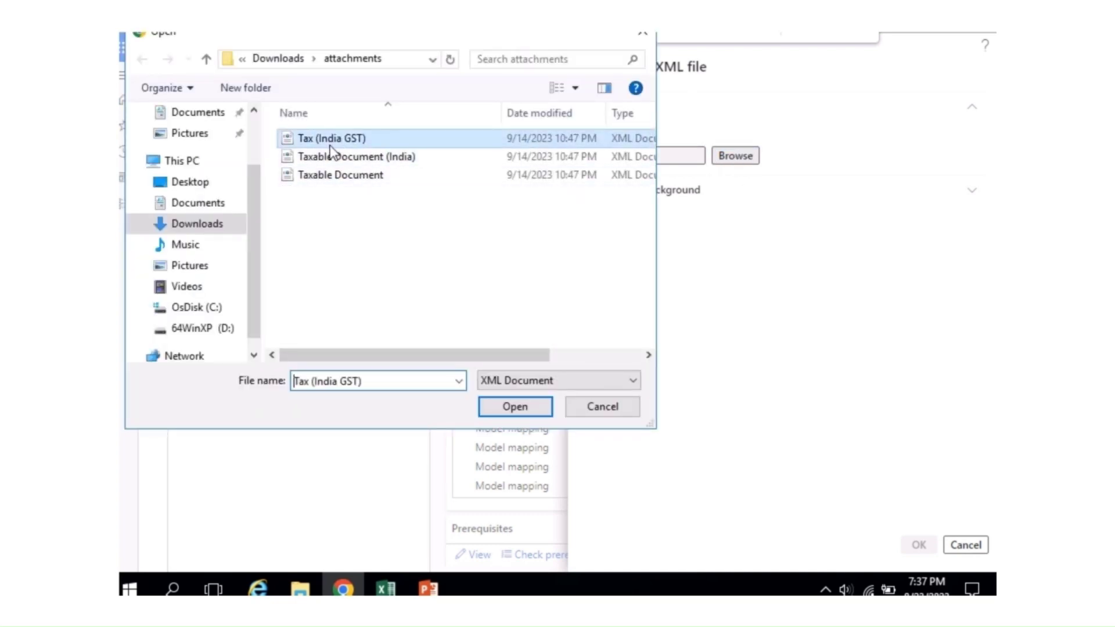
{"action": "left_click", "coordinate": [505, 411]}
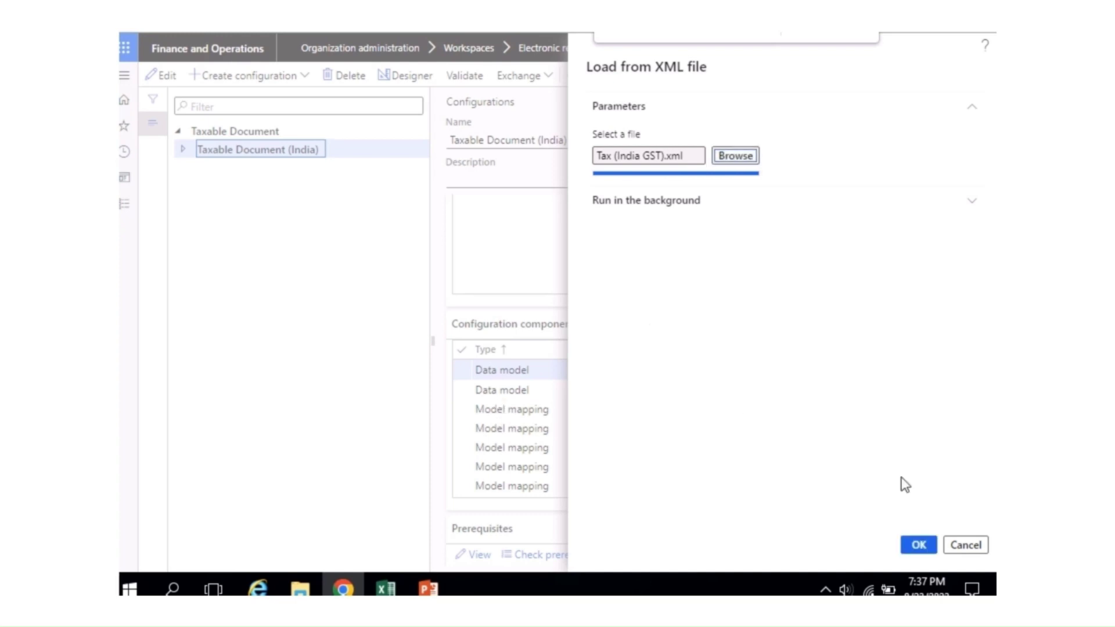
{"action": "left_click", "coordinate": [920, 549]}
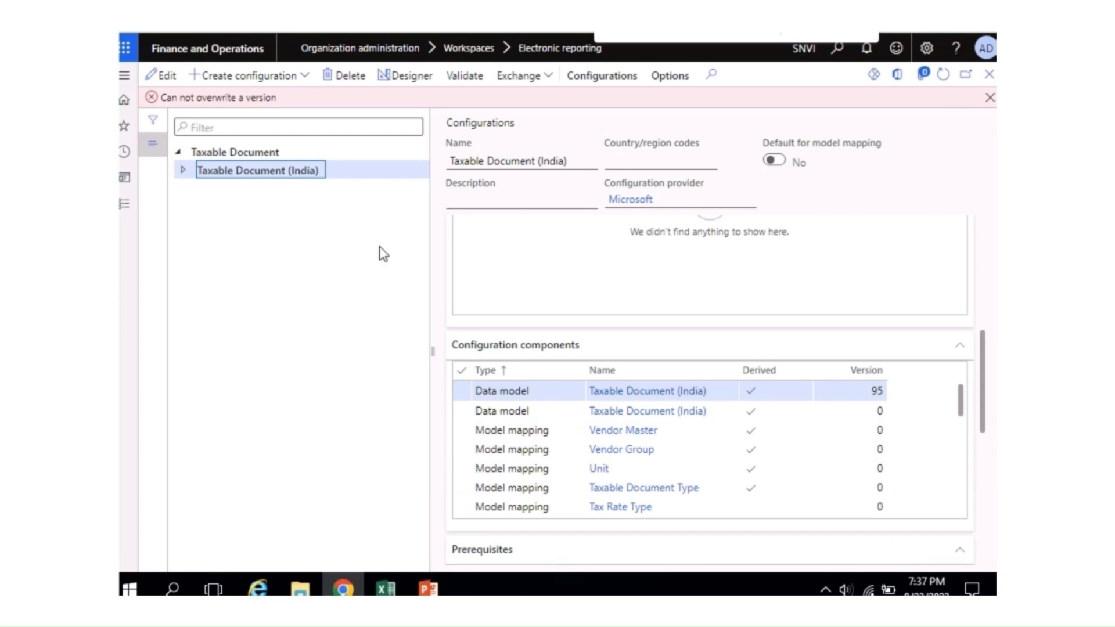
{"action": "left_click", "coordinate": [179, 170]}
Step: With Tax (India GST) selected, load the Taxable Document (India).xml file
{"action": "left_click", "coordinate": [231, 195]}
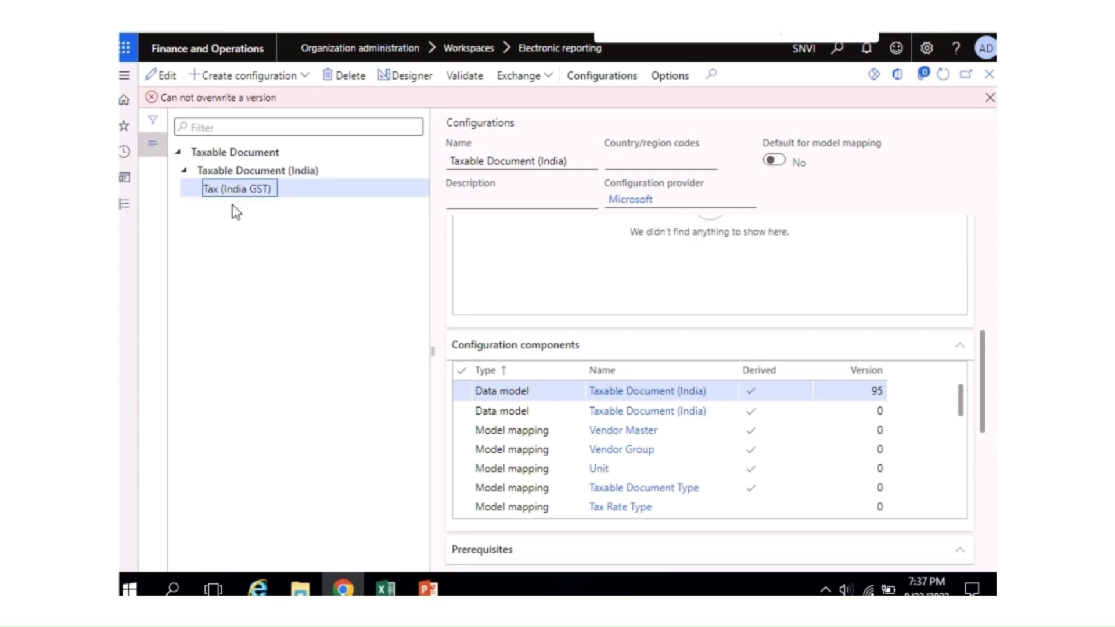
{"action": "left_click", "coordinate": [544, 81]}
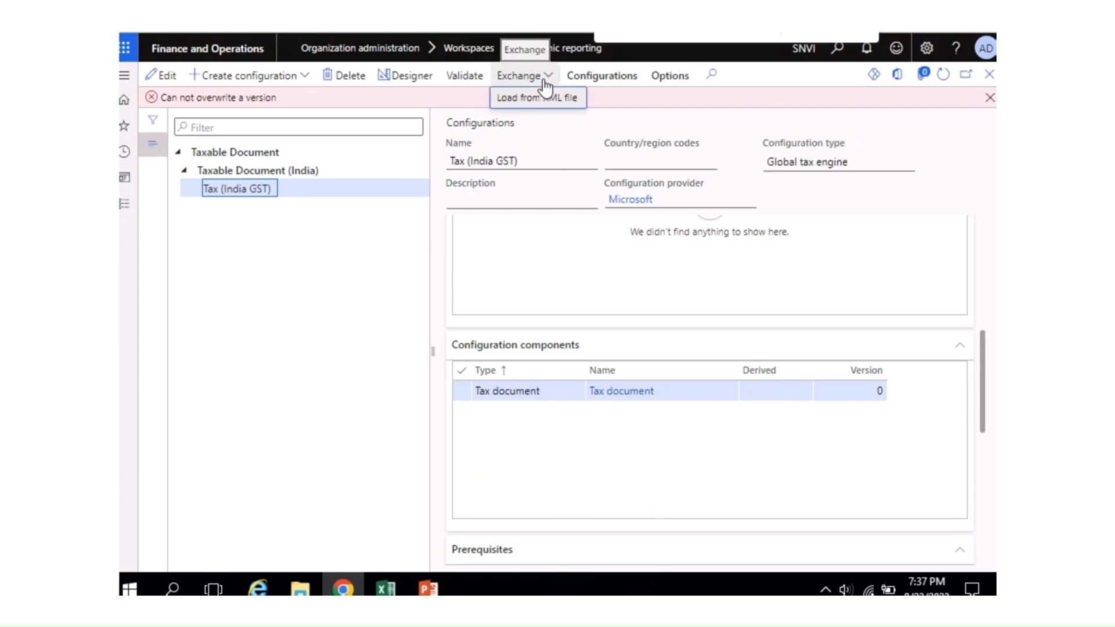
{"action": "left_click", "coordinate": [534, 98]}
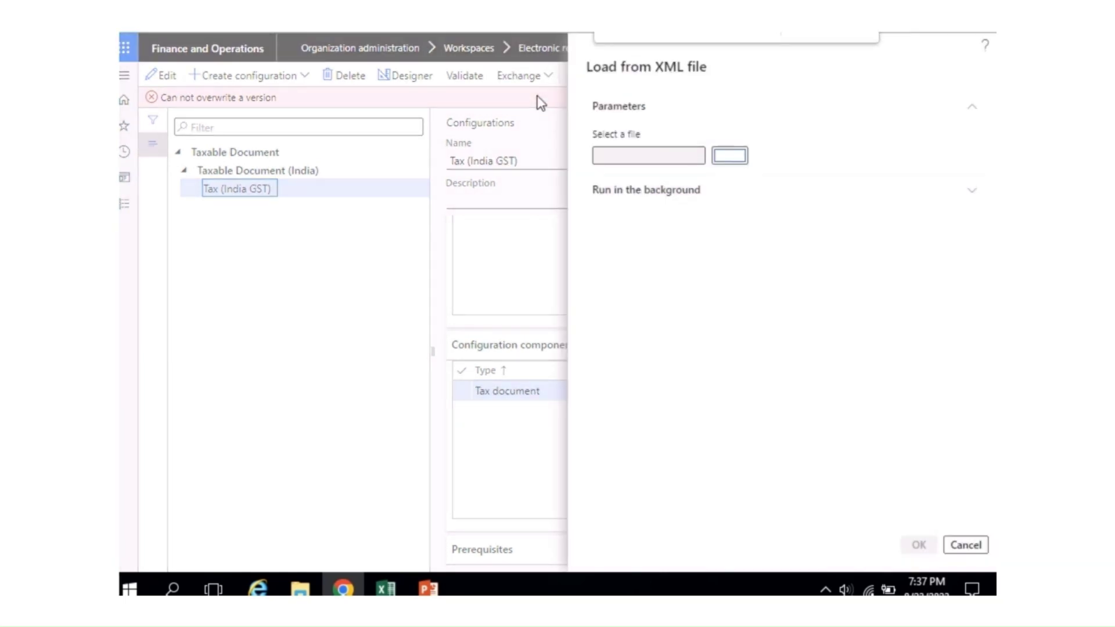
{"action": "left_click", "coordinate": [724, 155]}
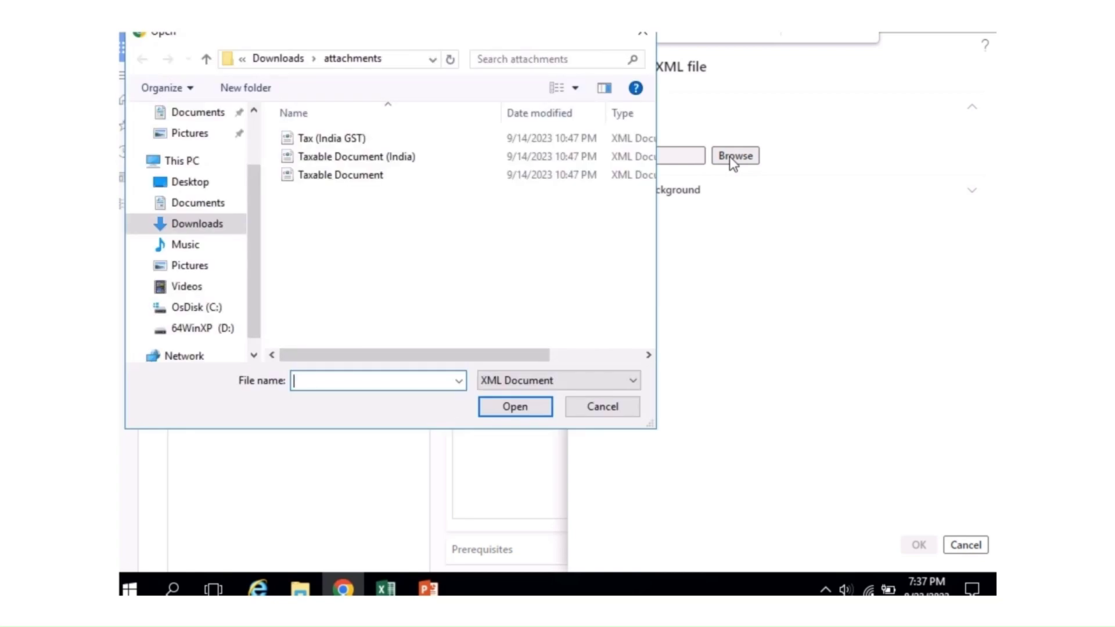
{"action": "left_click", "coordinate": [375, 158]}
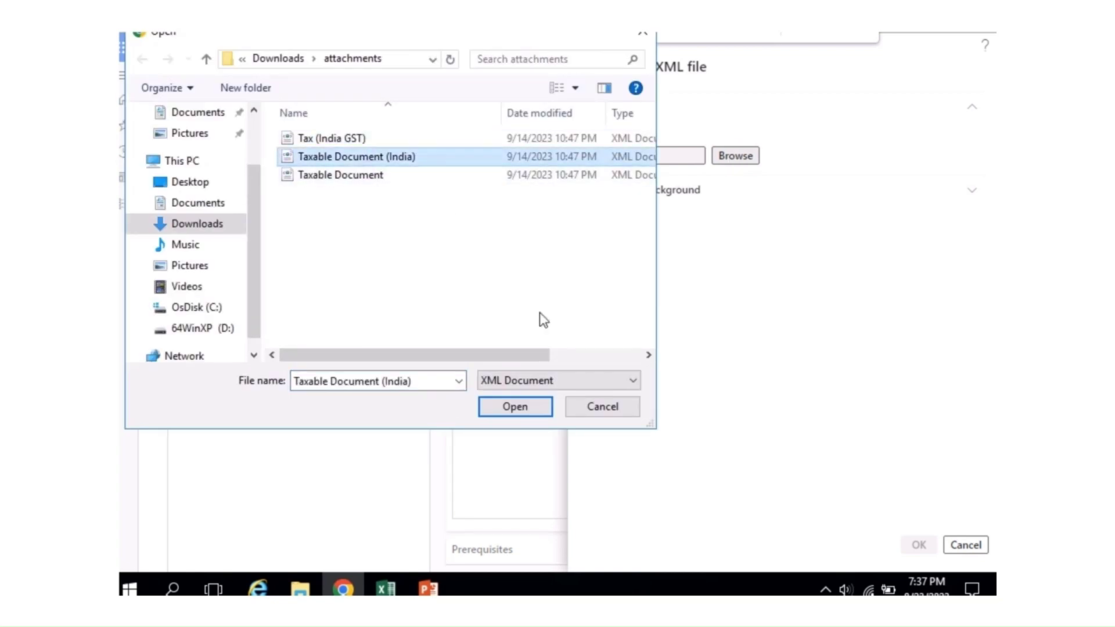
{"action": "left_click", "coordinate": [504, 407]}
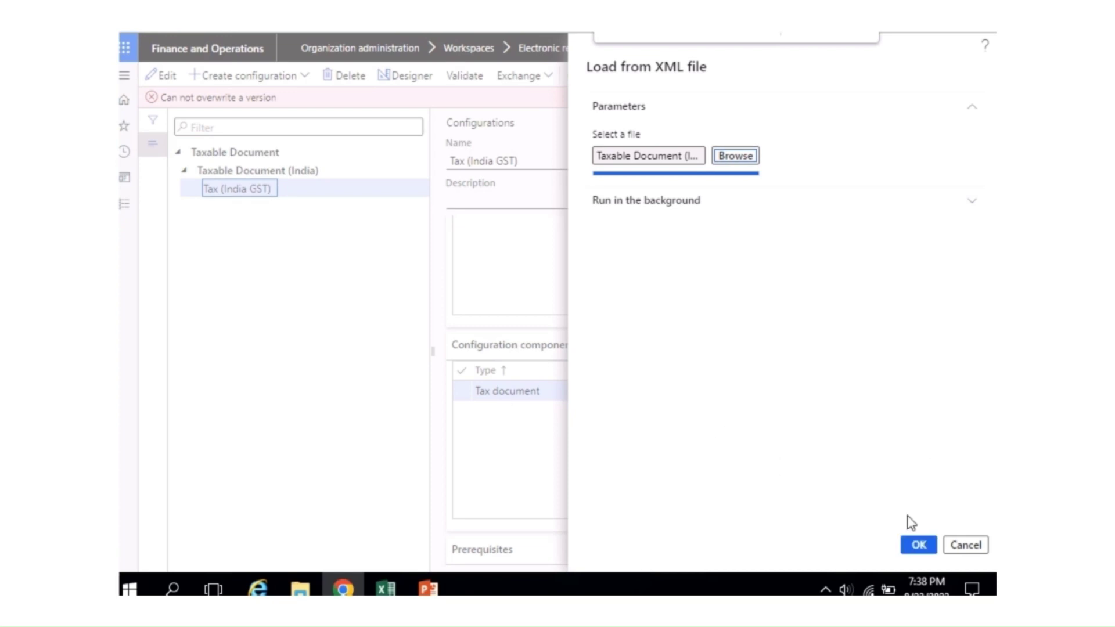
{"action": "left_click", "coordinate": [919, 545]}
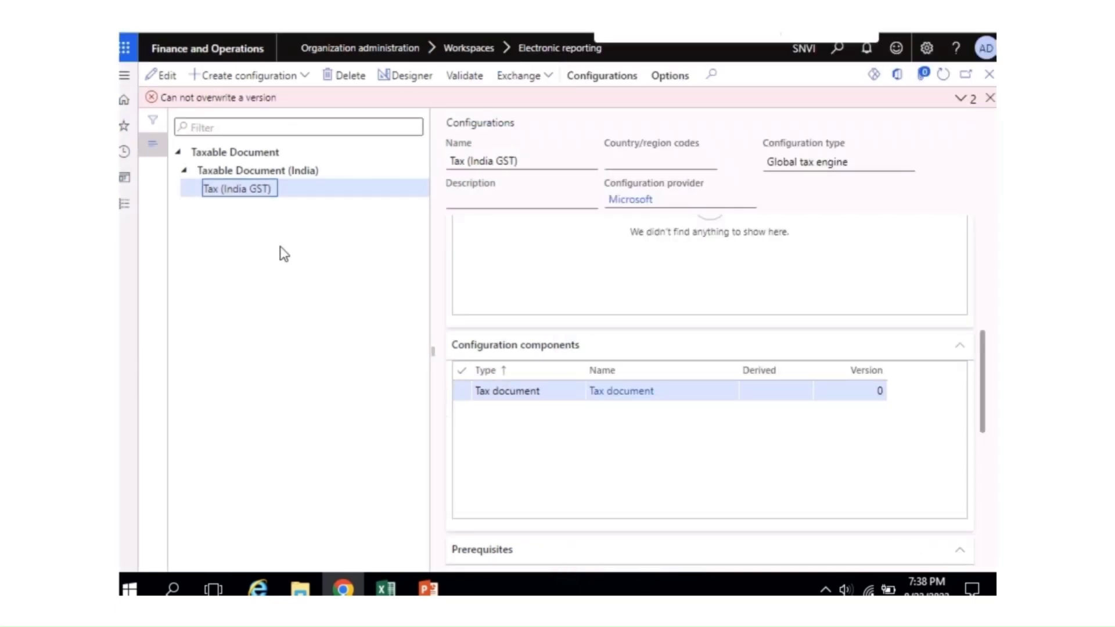
Step: Load the Taxable Document.xml file and dismiss the overwrite-version error
{"action": "left_click", "coordinate": [178, 152]}
{"action": "left_click", "coordinate": [179, 152]}
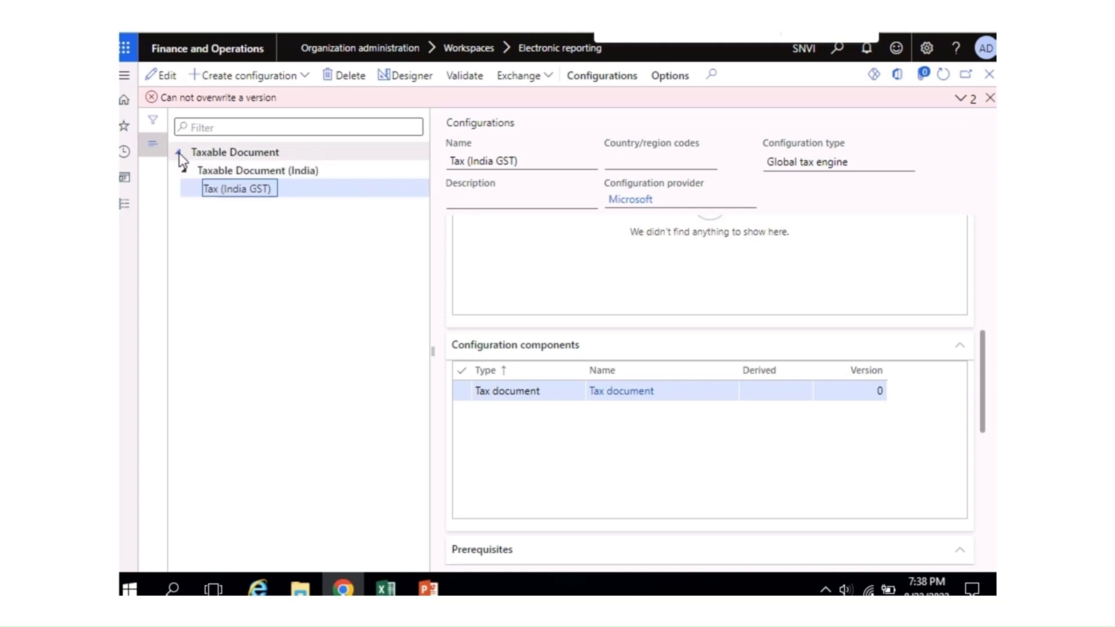
{"action": "left_click", "coordinate": [187, 169]}
{"action": "left_click", "coordinate": [187, 169]}
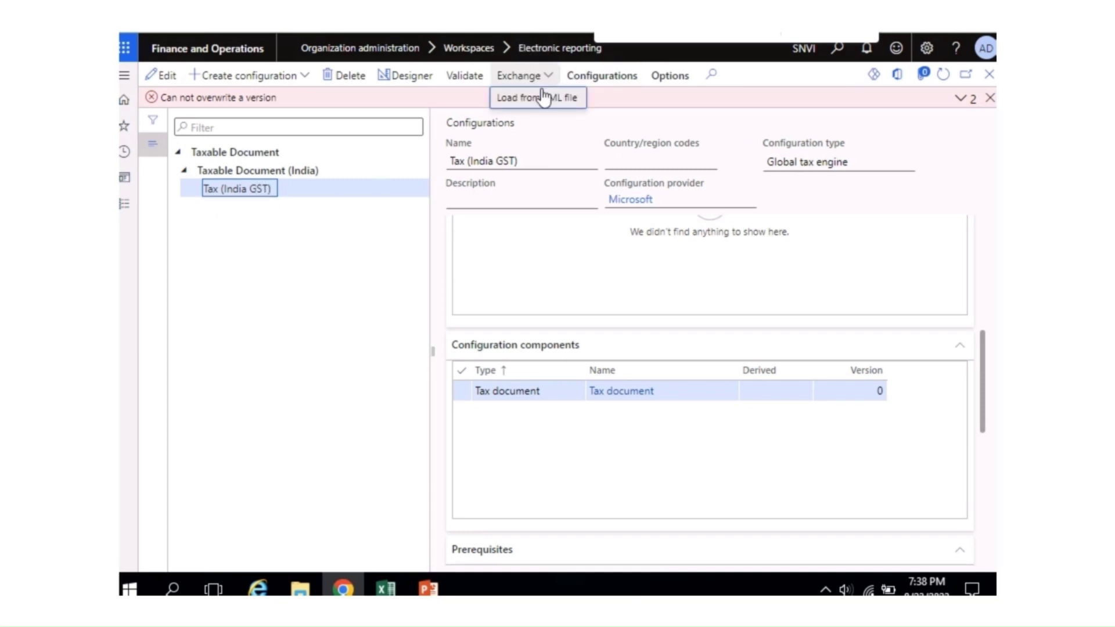
{"action": "left_click", "coordinate": [532, 100]}
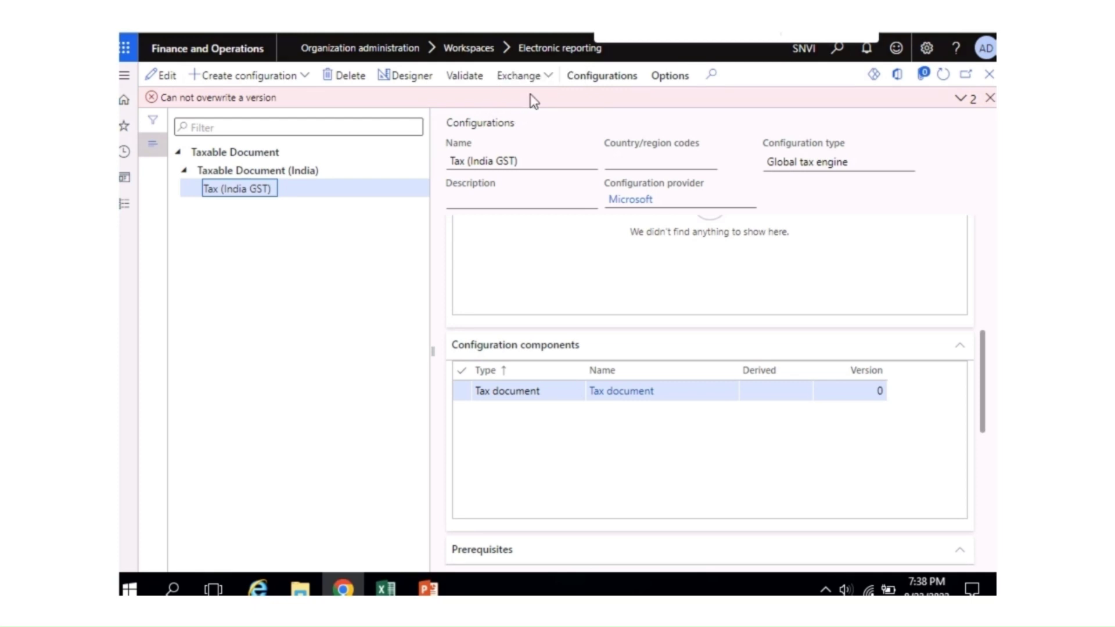
{"action": "left_click", "coordinate": [735, 166]}
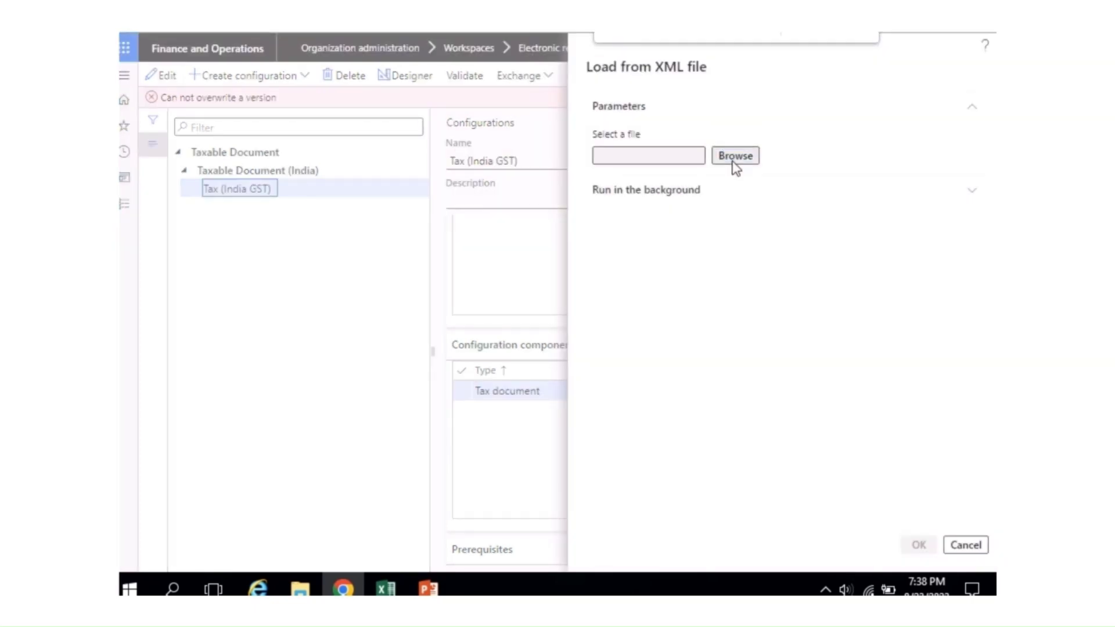
{"action": "left_click", "coordinate": [351, 175]}
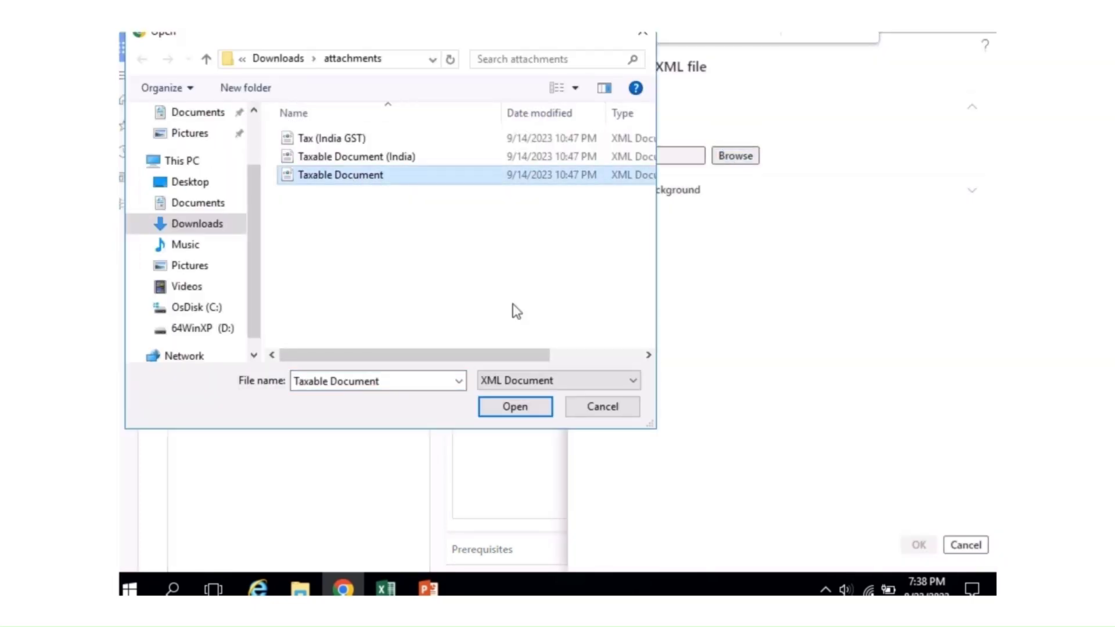
{"action": "left_click", "coordinate": [512, 407]}
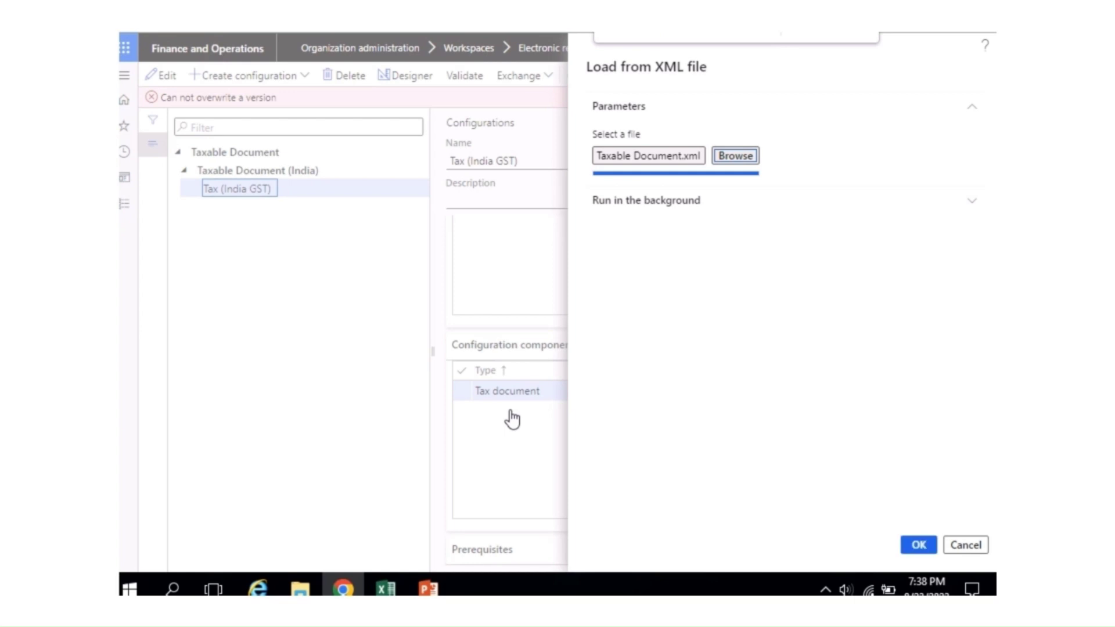
{"action": "left_click", "coordinate": [920, 548]}
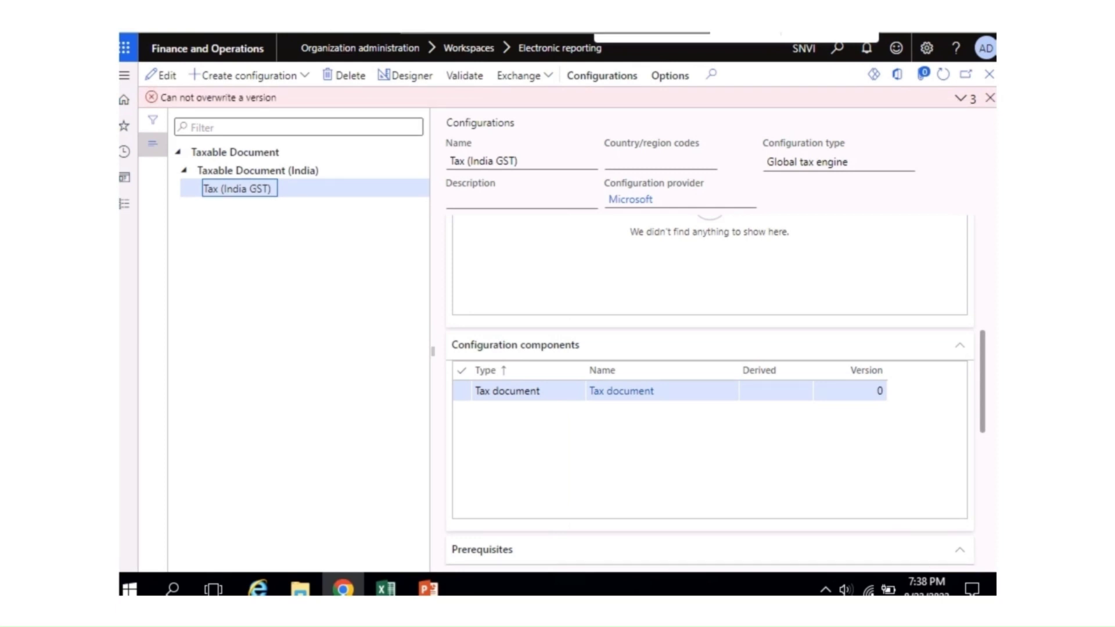
{"action": "left_click", "coordinate": [616, 82]}
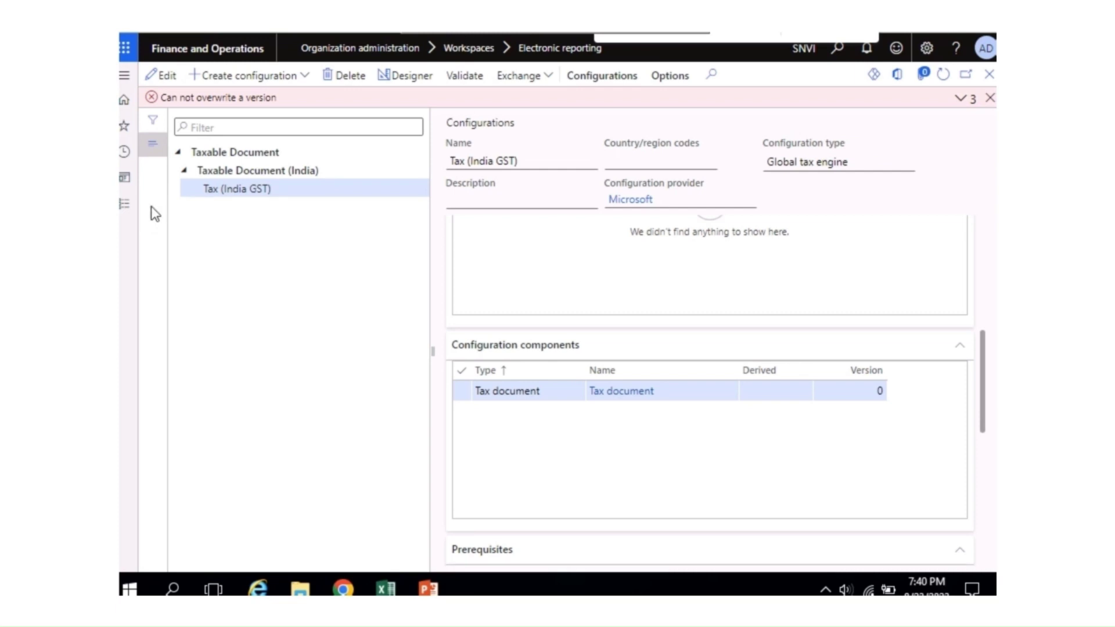
{"action": "left_click", "coordinate": [990, 98]}
Step: Close the tax page, view Electronic ledger accounting model MX in Reporting configurations, then close it
{"action": "left_click", "coordinate": [989, 74]}
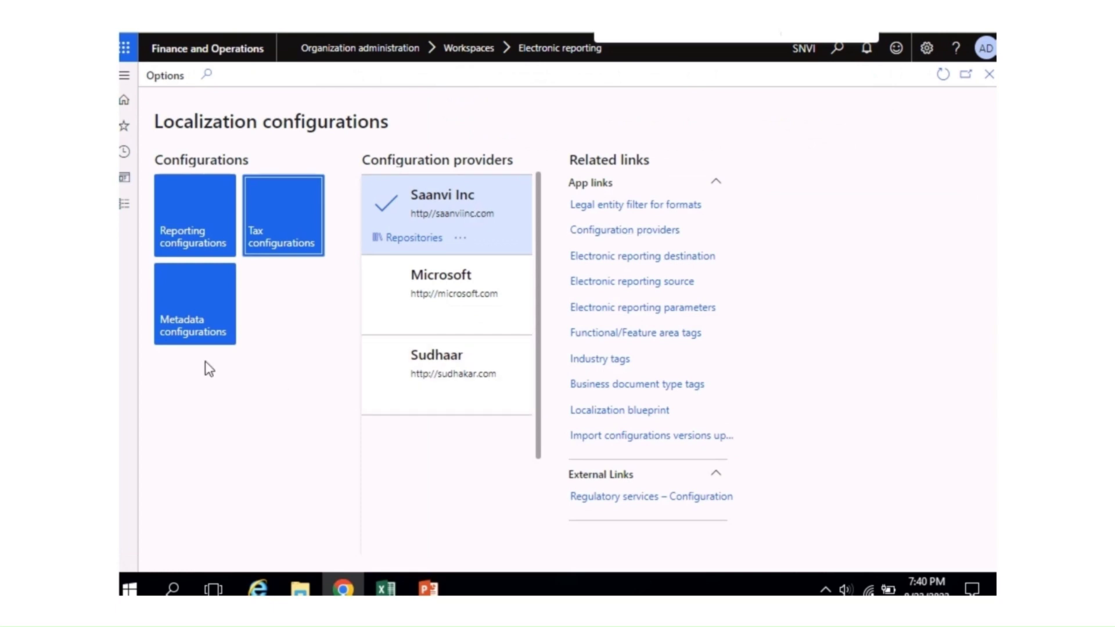
{"action": "left_click", "coordinate": [200, 242]}
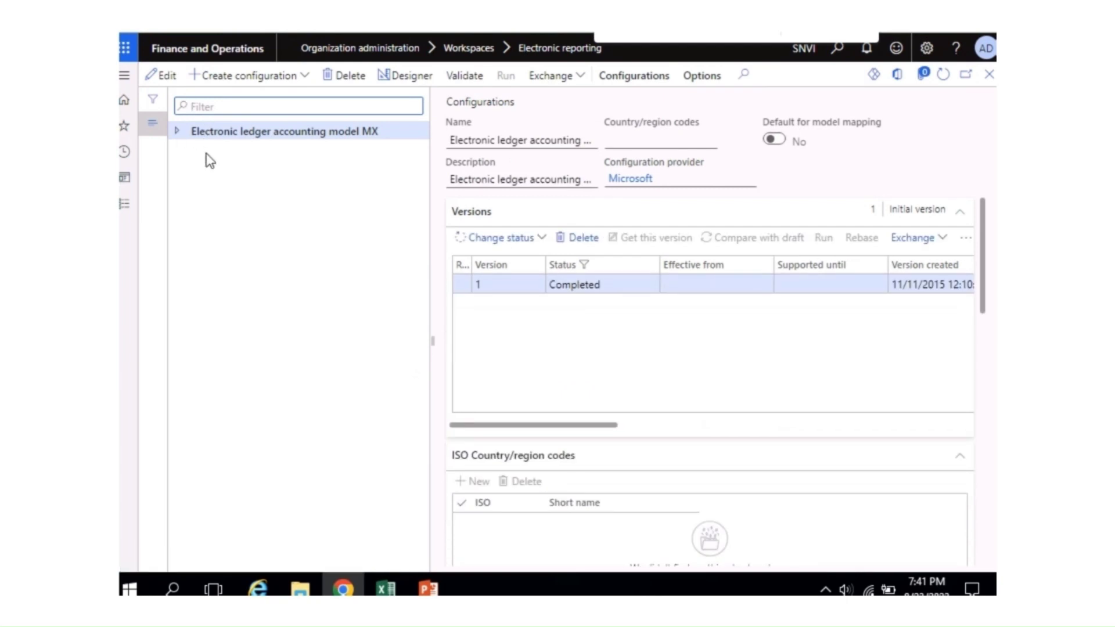
{"action": "left_click", "coordinate": [178, 131]}
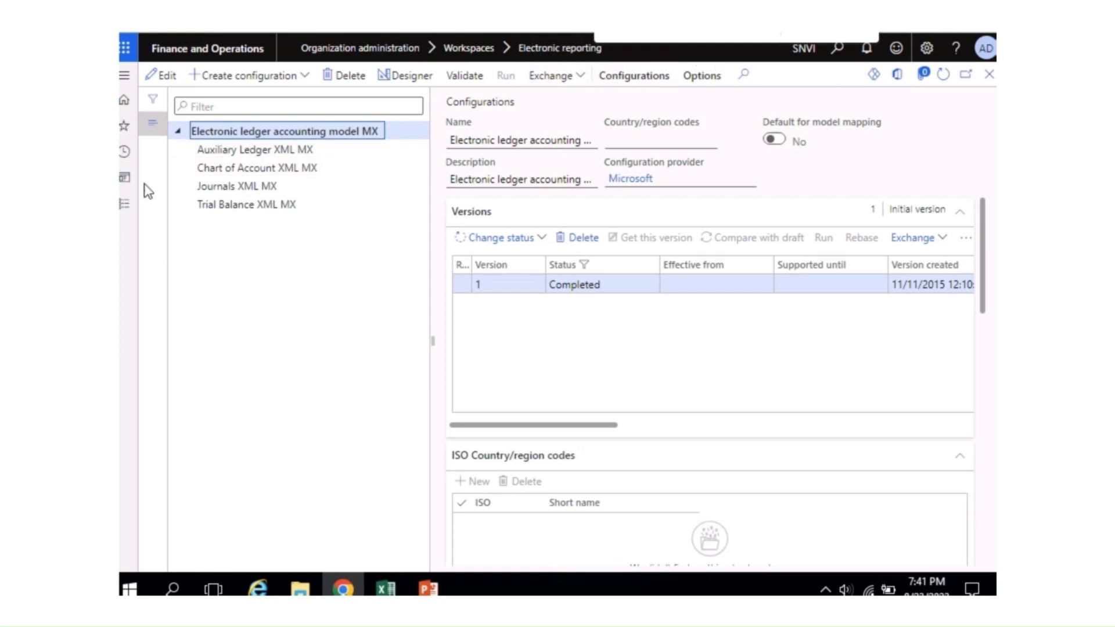
{"action": "left_click", "coordinate": [990, 77]}
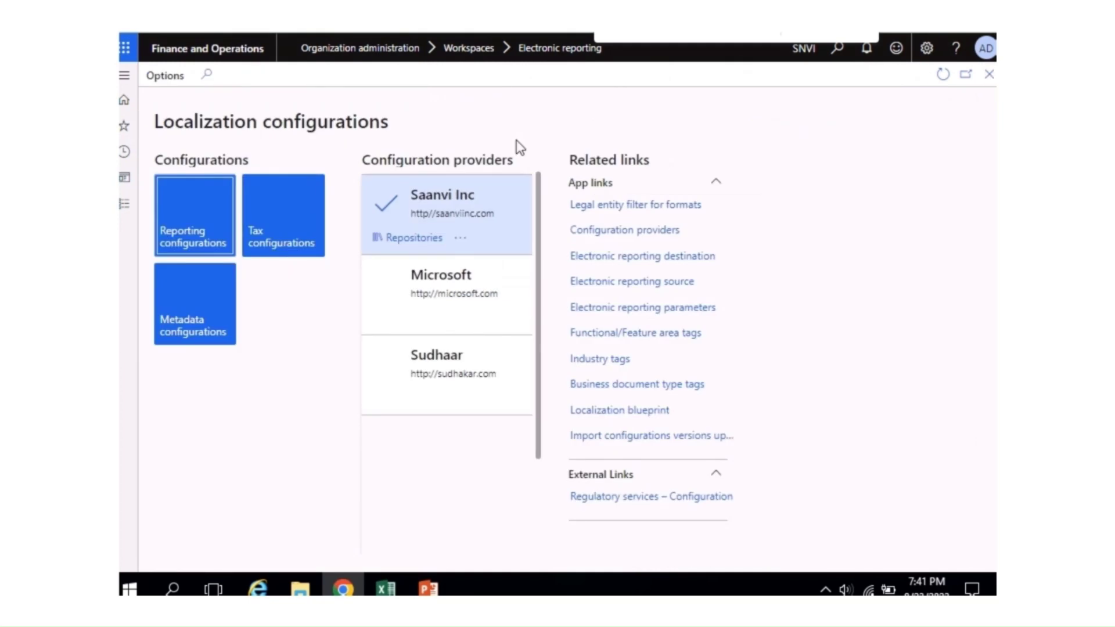
Step: Review Taxable Document's versions grid in Tax configurations, then close and reopen the page
{"action": "left_click", "coordinate": [253, 243]}
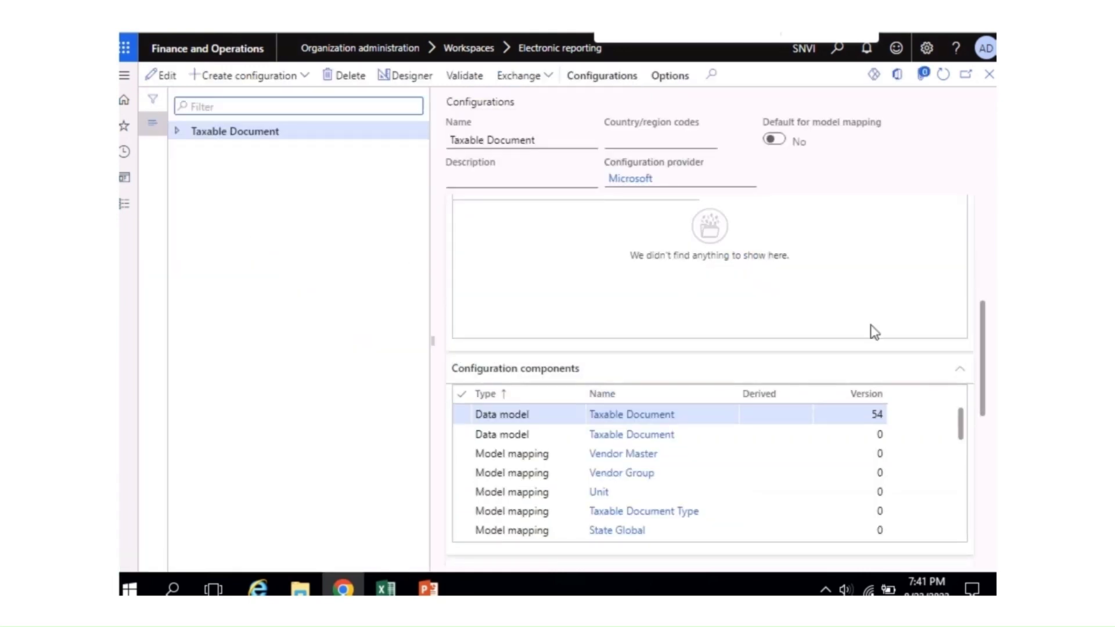
{"action": "left_click_drag", "start_coordinate": [983, 352], "coordinate": [986, 244]}
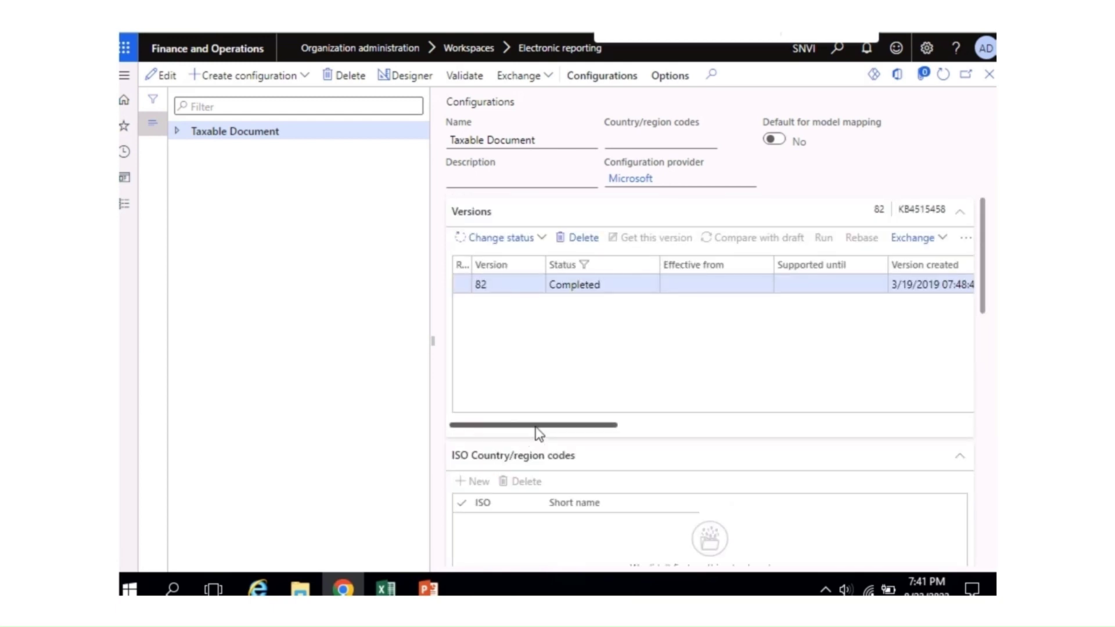
{"action": "left_click_drag", "start_coordinate": [539, 426], "coordinate": [331, 505]}
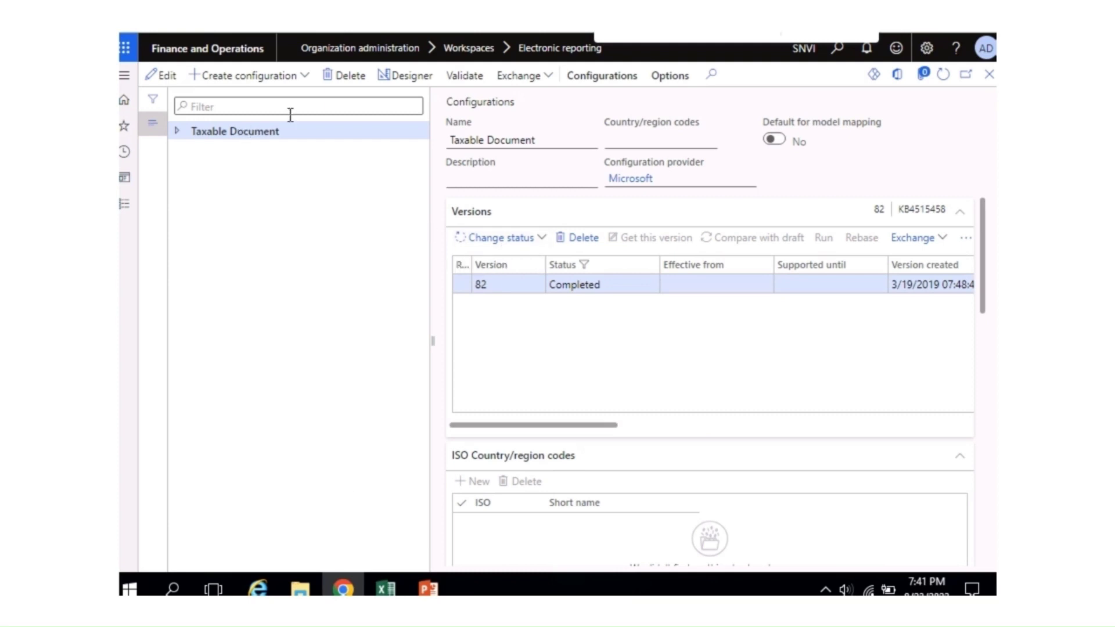
{"action": "left_click", "coordinate": [175, 133]}
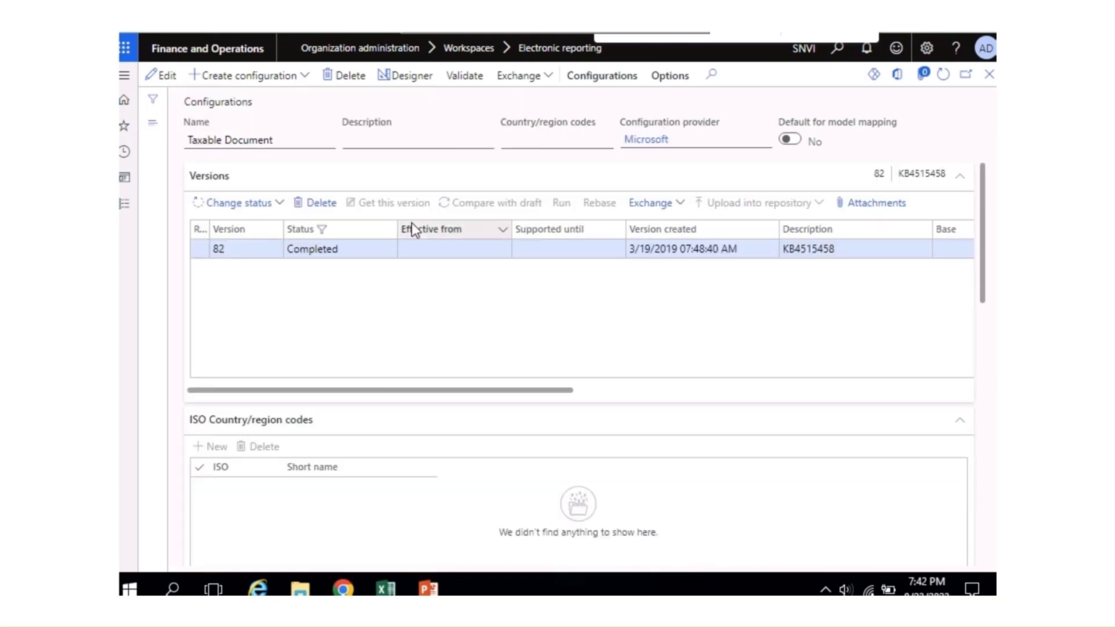
{"action": "left_click_drag", "start_coordinate": [490, 390], "coordinate": [182, 336]}
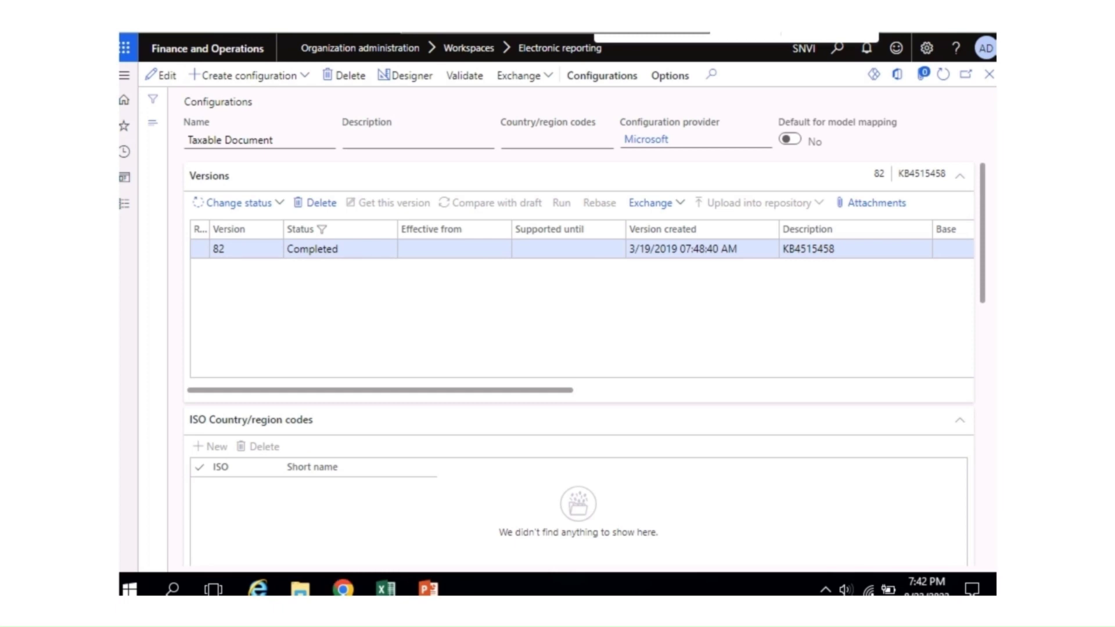
{"action": "left_click_drag", "start_coordinate": [556, 391], "coordinate": [194, 391]}
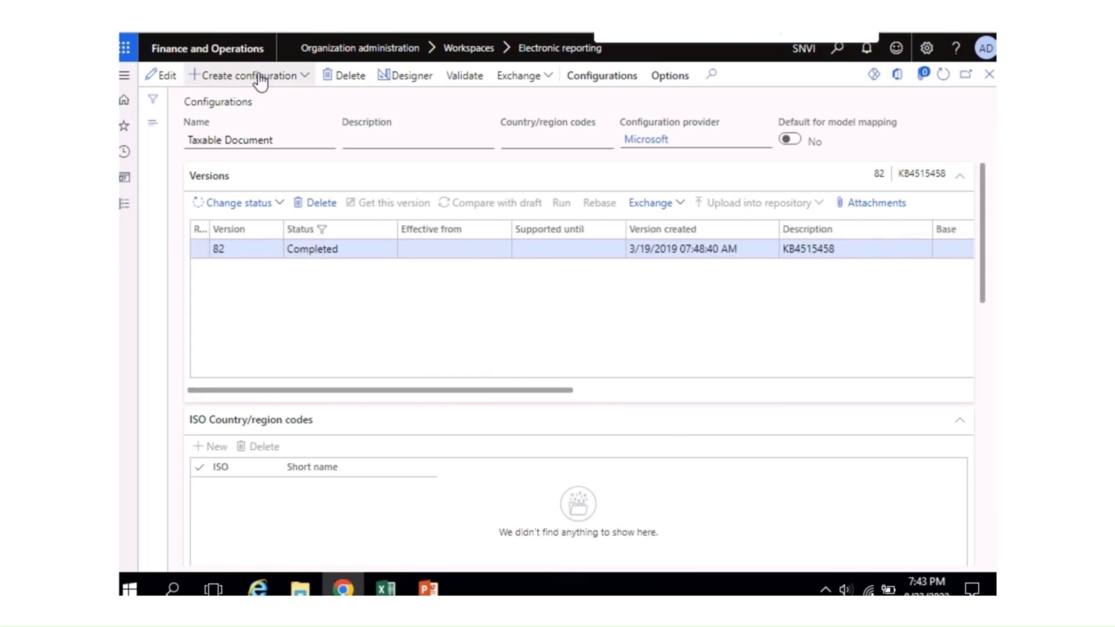
{"action": "left_click", "coordinate": [990, 76]}
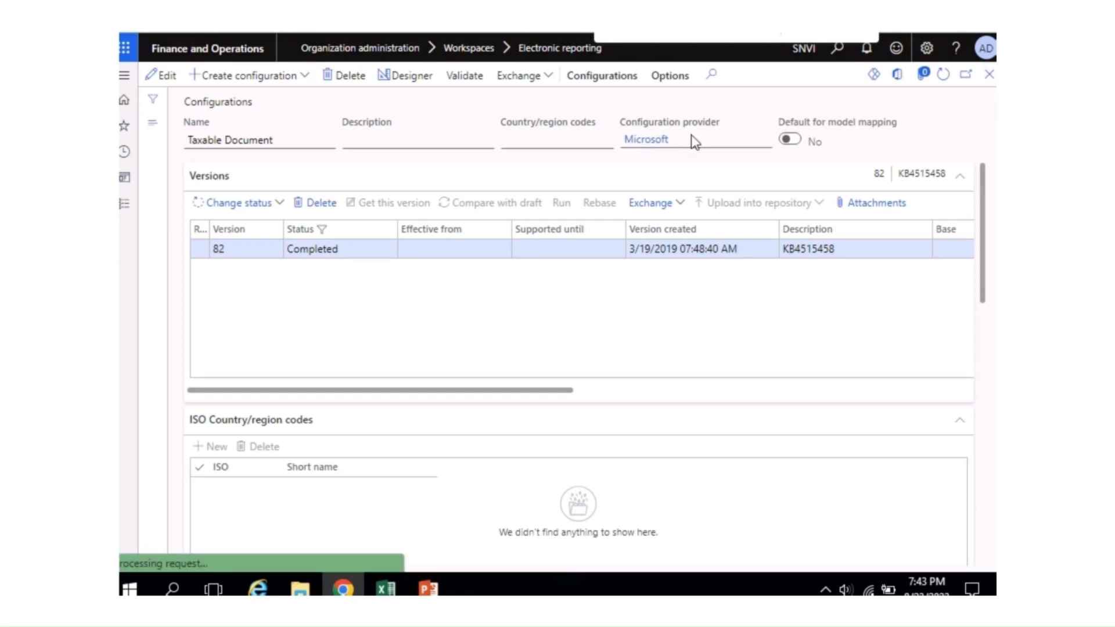
{"action": "left_click", "coordinate": [270, 248]}
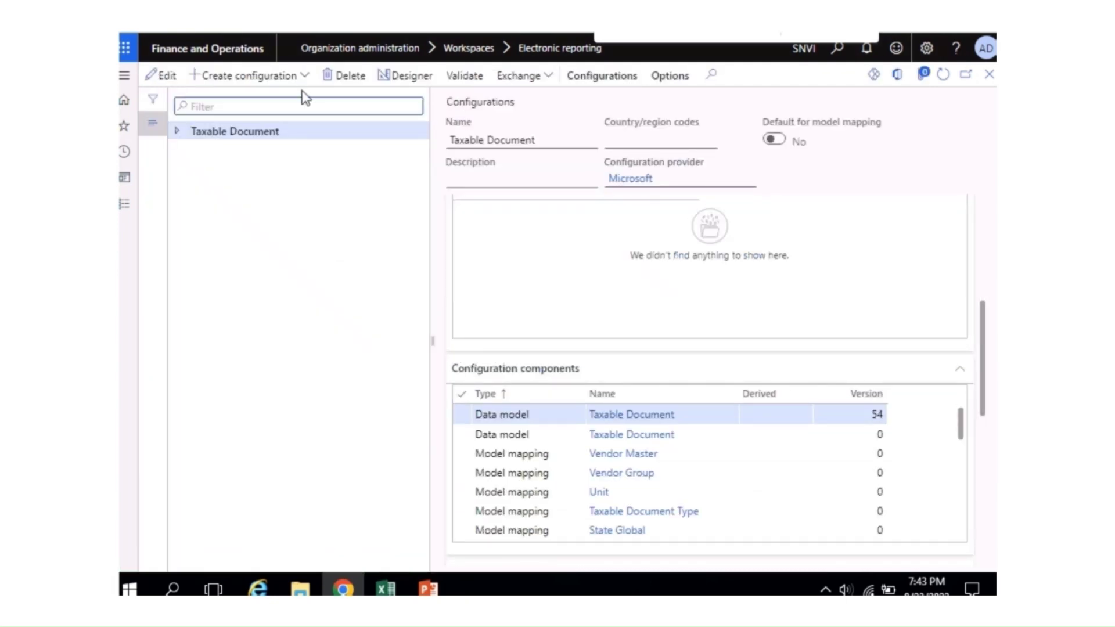
Step: Create a Taxable document model configuration with name and description GST INDIA
{"action": "left_click", "coordinate": [256, 77]}
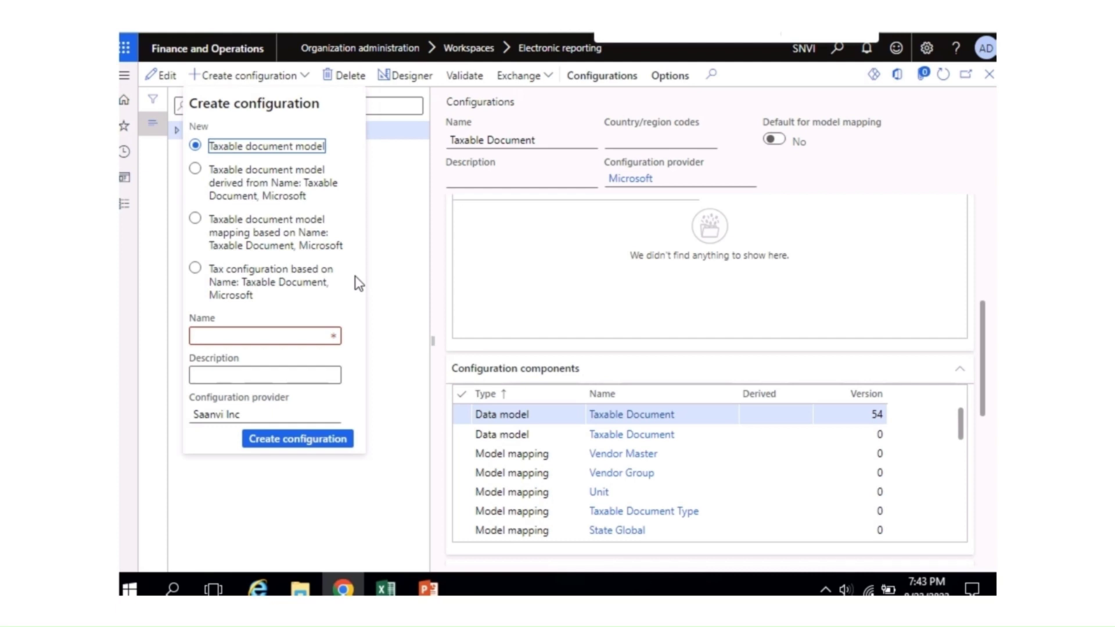
{"action": "left_click", "coordinate": [296, 341]}
{"action": "type", "text": "gst"}
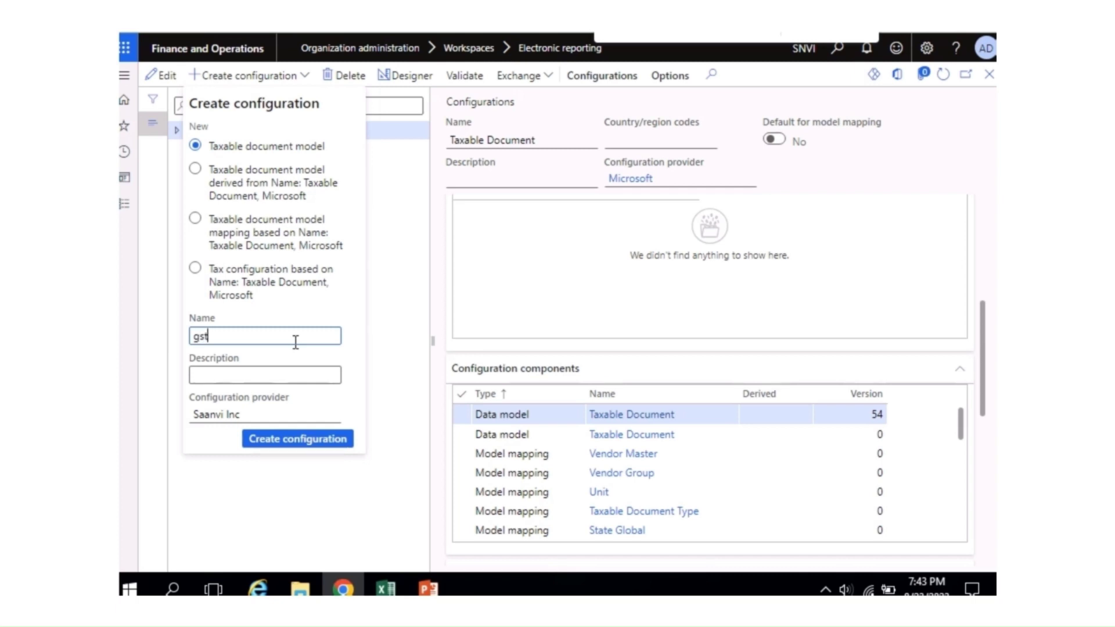
{"action": "key", "text": "BackSpace"}
{"action": "key", "text": "BackSpace"}
{"action": "key", "text": "BackSpace"}
{"action": "type", "text": "GST INDIA"}
{"action": "key", "text": "ctrl+a"}
{"action": "key", "text": "ctrl+c"}
{"action": "left_click", "coordinate": [301, 373]}
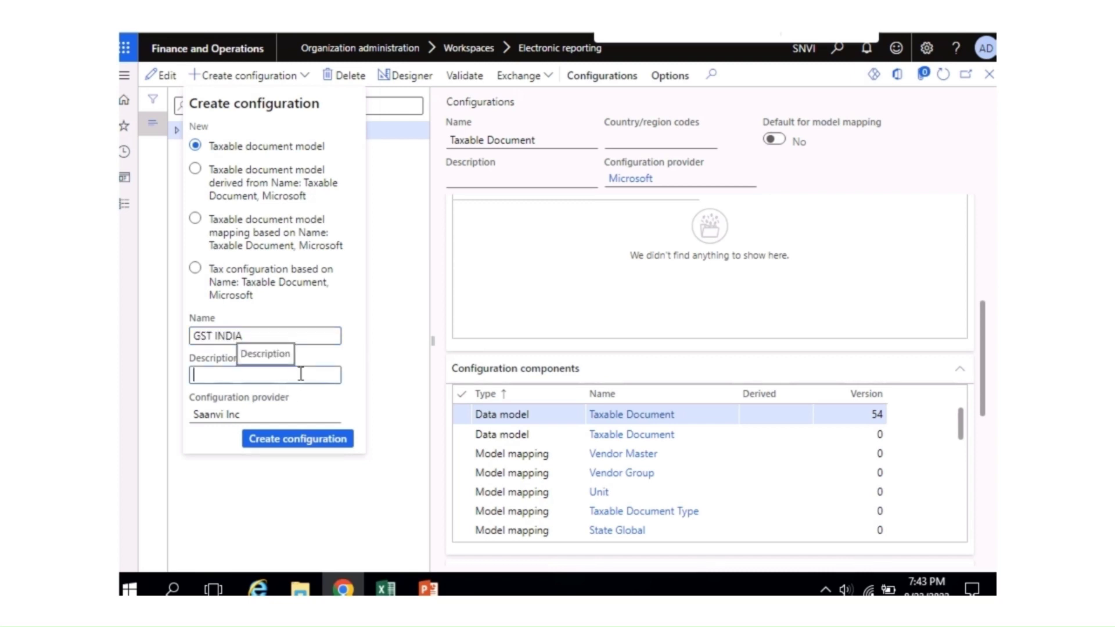
{"action": "key", "text": "ctrl+v"}
{"action": "key", "text": "Tab"}
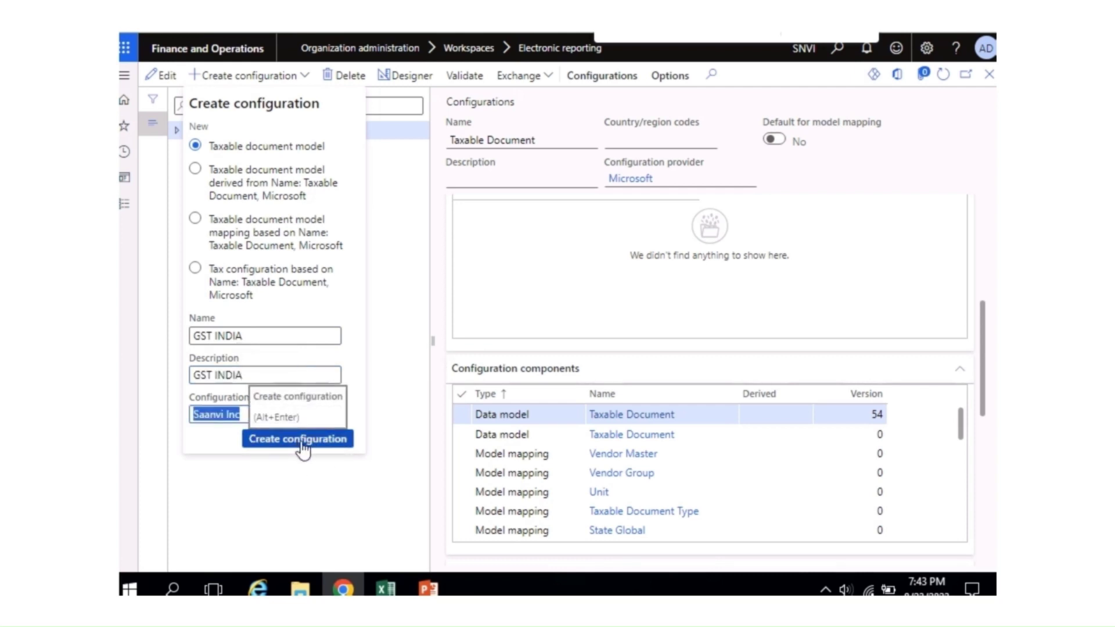
{"action": "left_click", "coordinate": [299, 449]}
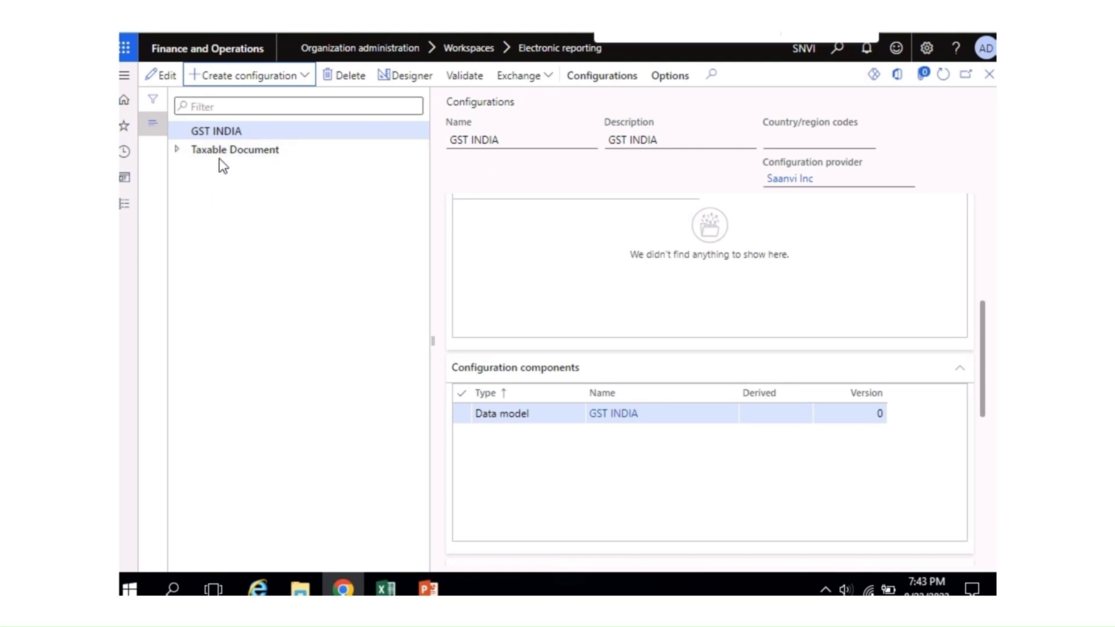
Step: Expand Taxable Document > Taxable Document (India) and select the Tax (India GST) configuration
{"action": "left_click", "coordinate": [178, 150]}
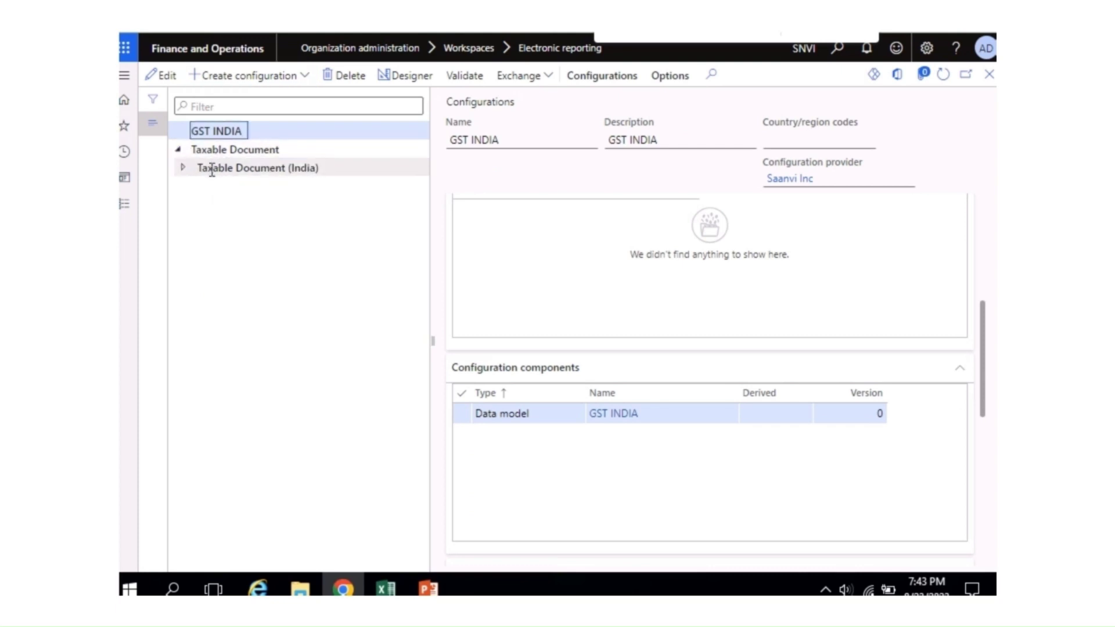
{"action": "left_click", "coordinate": [203, 167]}
{"action": "left_click", "coordinate": [182, 168]}
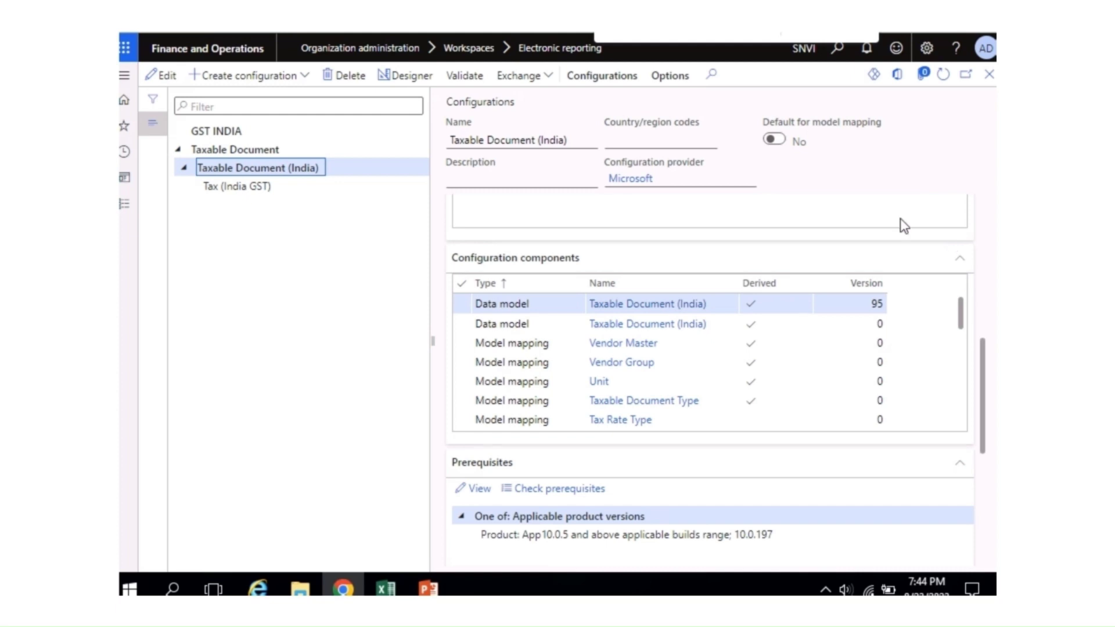
{"action": "mouse_move", "coordinate": [725, 162]}
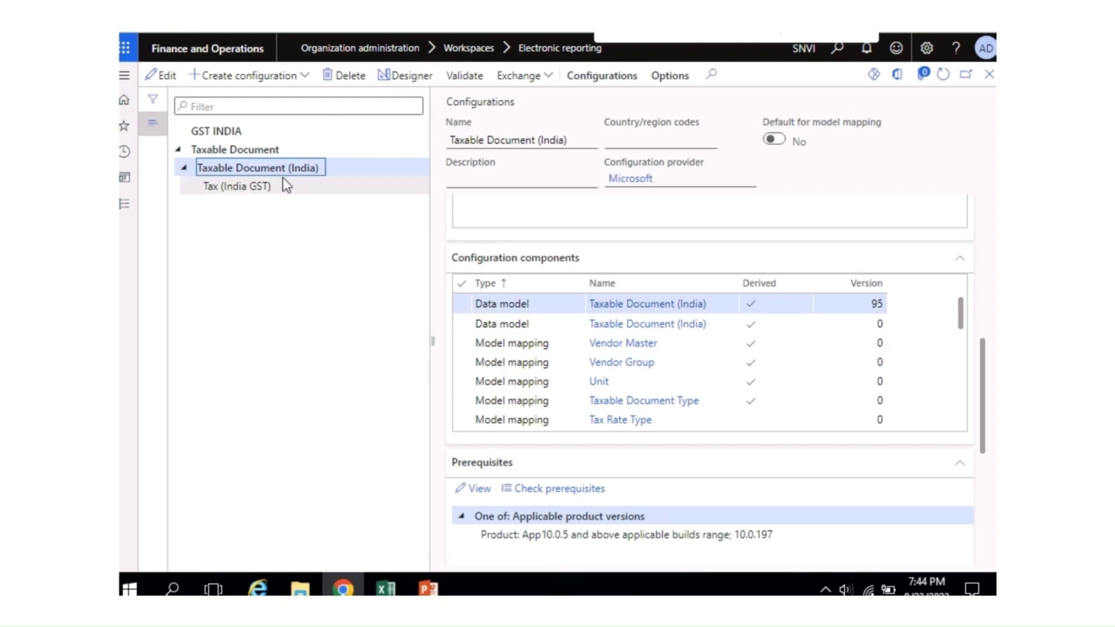
{"action": "left_click", "coordinate": [213, 186]}
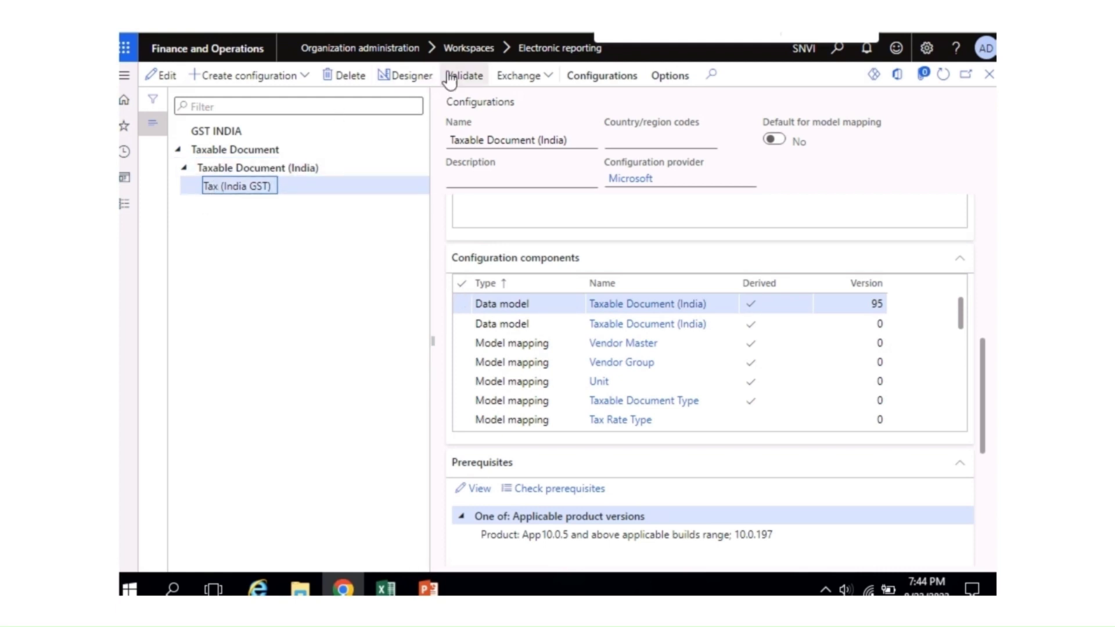
Step: Load Taxable Document (India).xml from an XML file; it is refused with 'Can not overwrite a version'
{"action": "left_click", "coordinate": [533, 82]}
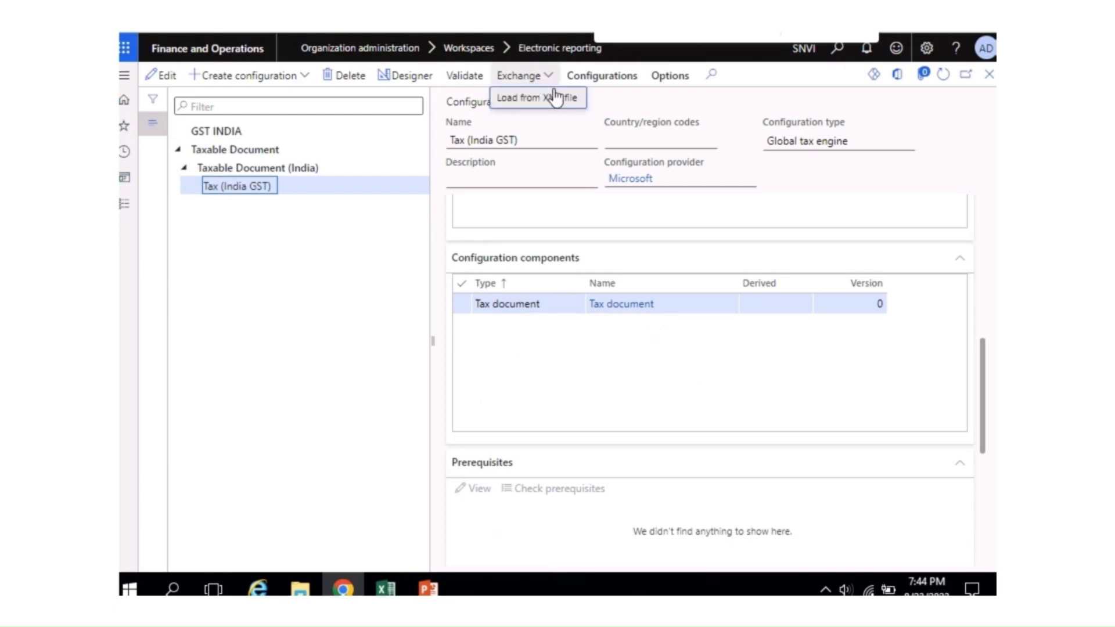
{"action": "left_click", "coordinate": [530, 104]}
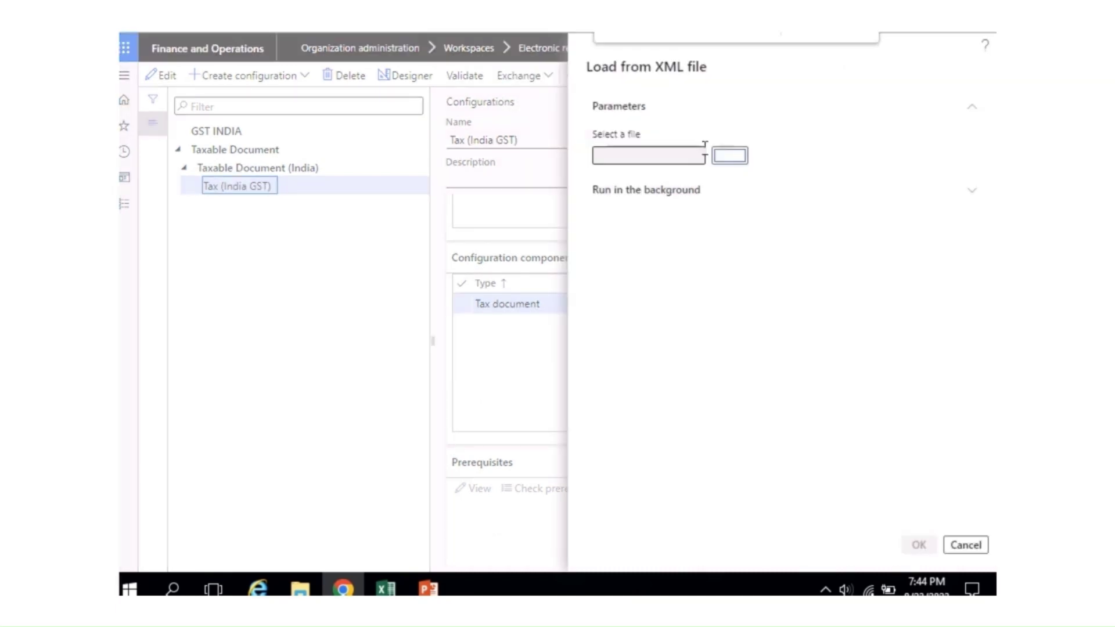
{"action": "left_click", "coordinate": [730, 156]}
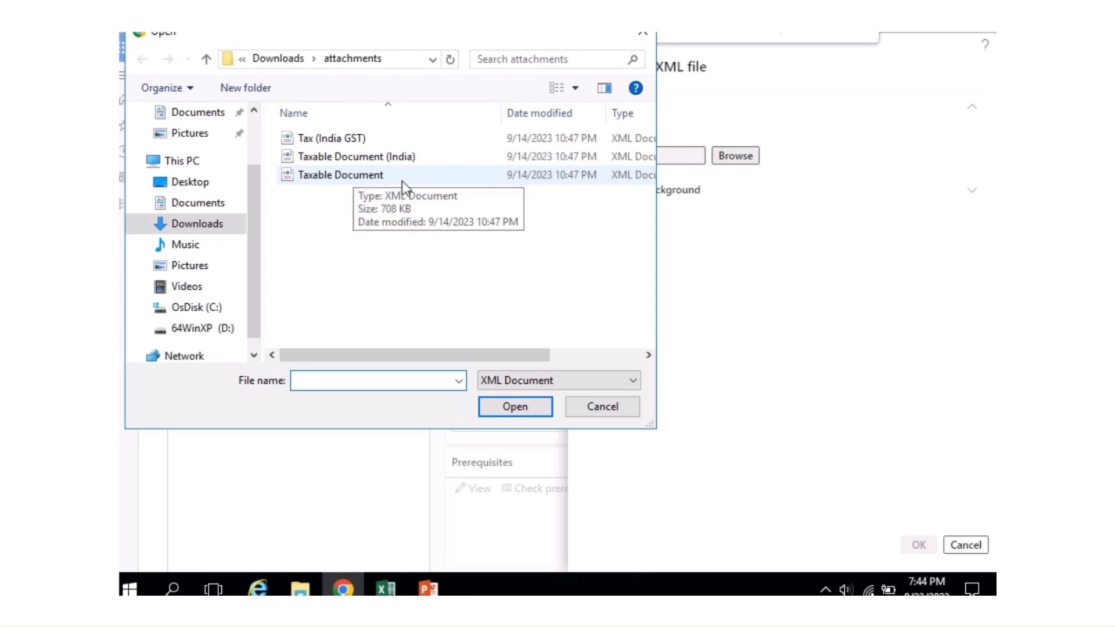
{"action": "left_click", "coordinate": [391, 164]}
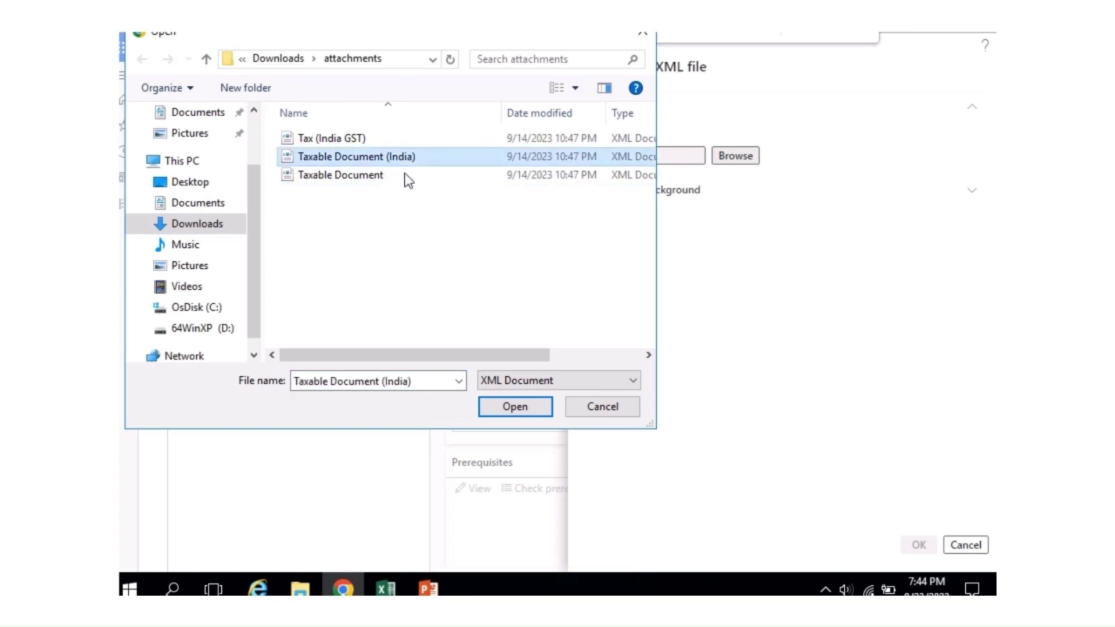
{"action": "left_click", "coordinate": [519, 407]}
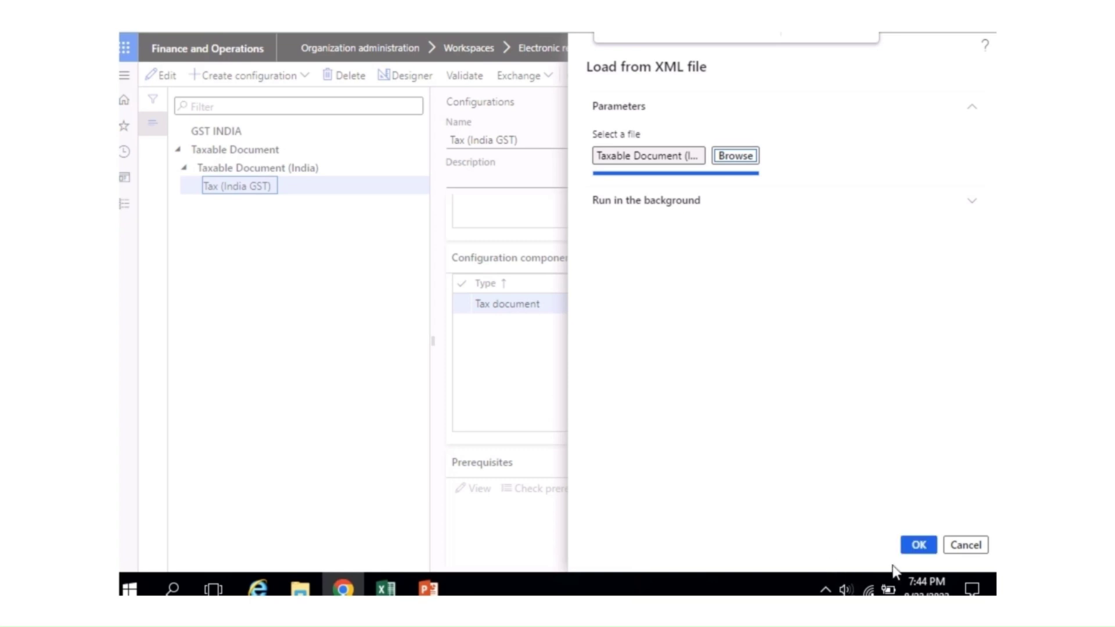
{"action": "left_click", "coordinate": [919, 545]}
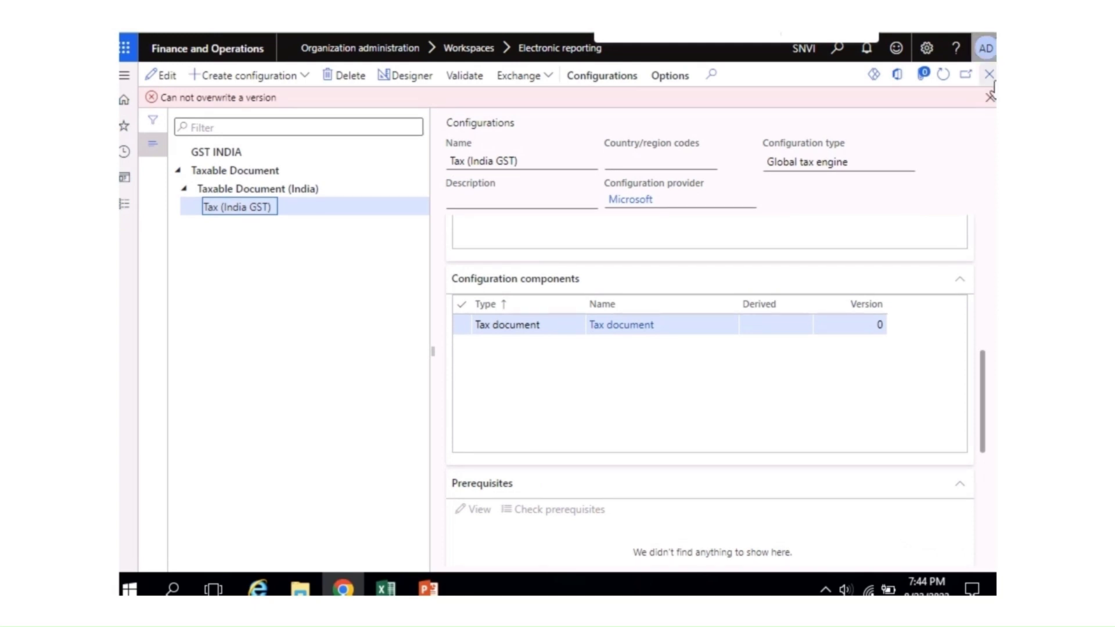
Step: Clear the error and choose Taxable Document.xml to load from an XML file
{"action": "left_click", "coordinate": [990, 97]}
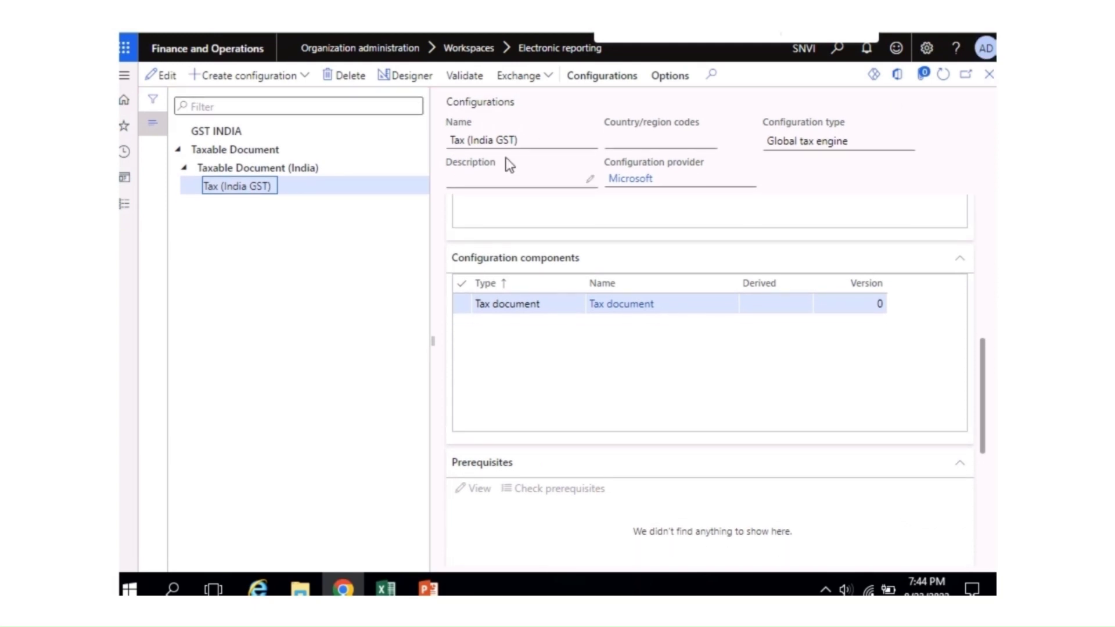
{"action": "left_click", "coordinate": [540, 78]}
{"action": "left_click", "coordinate": [526, 105]}
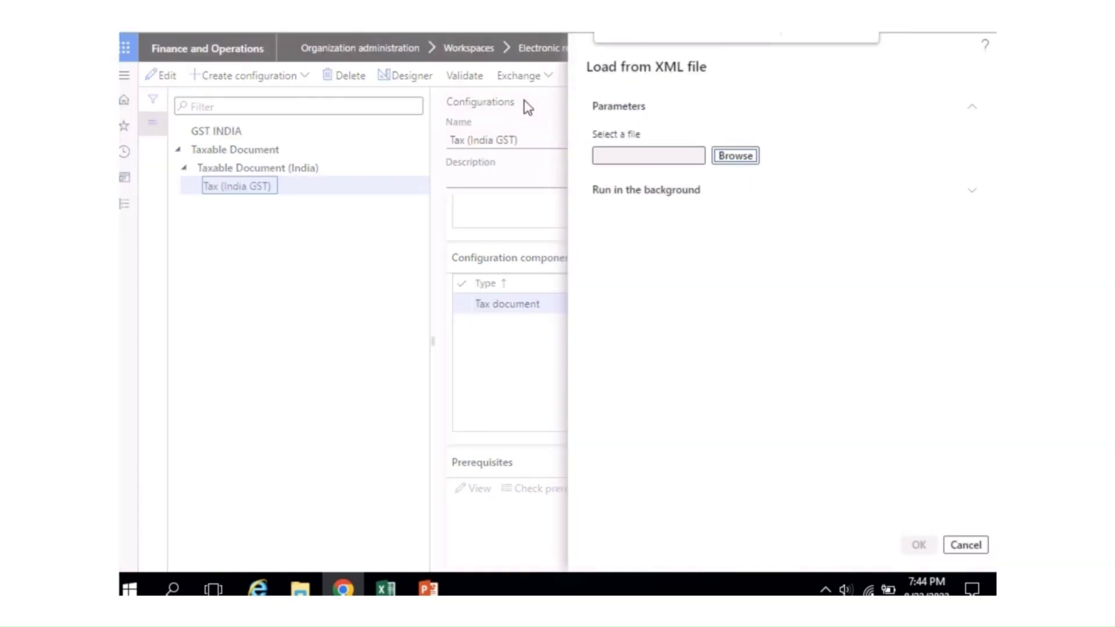
{"action": "left_click", "coordinate": [720, 162]}
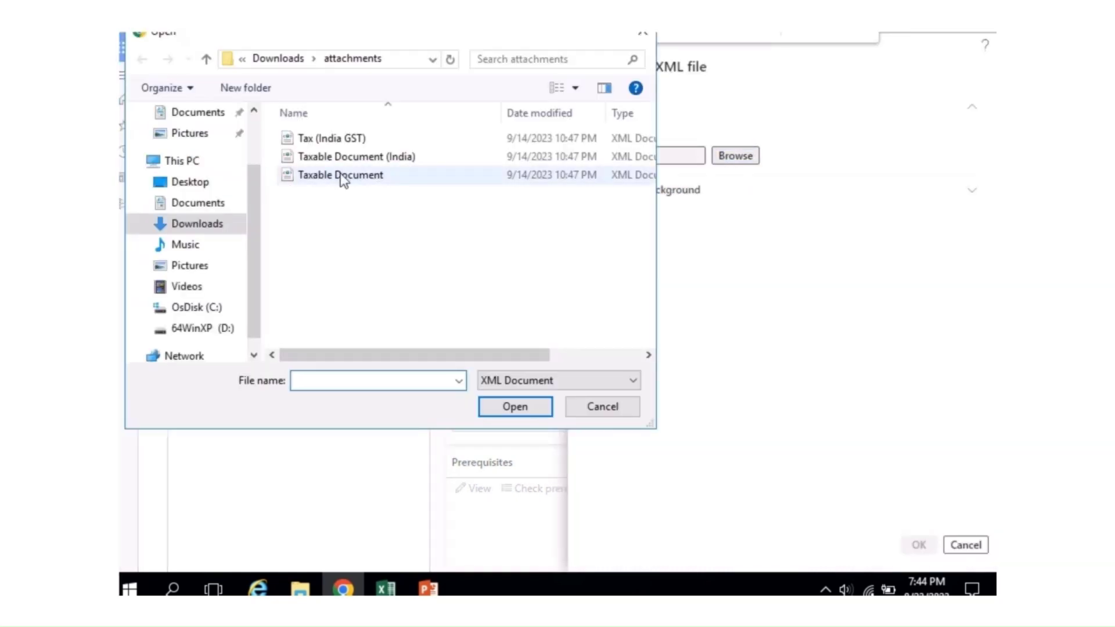
{"action": "left_click", "coordinate": [313, 180]}
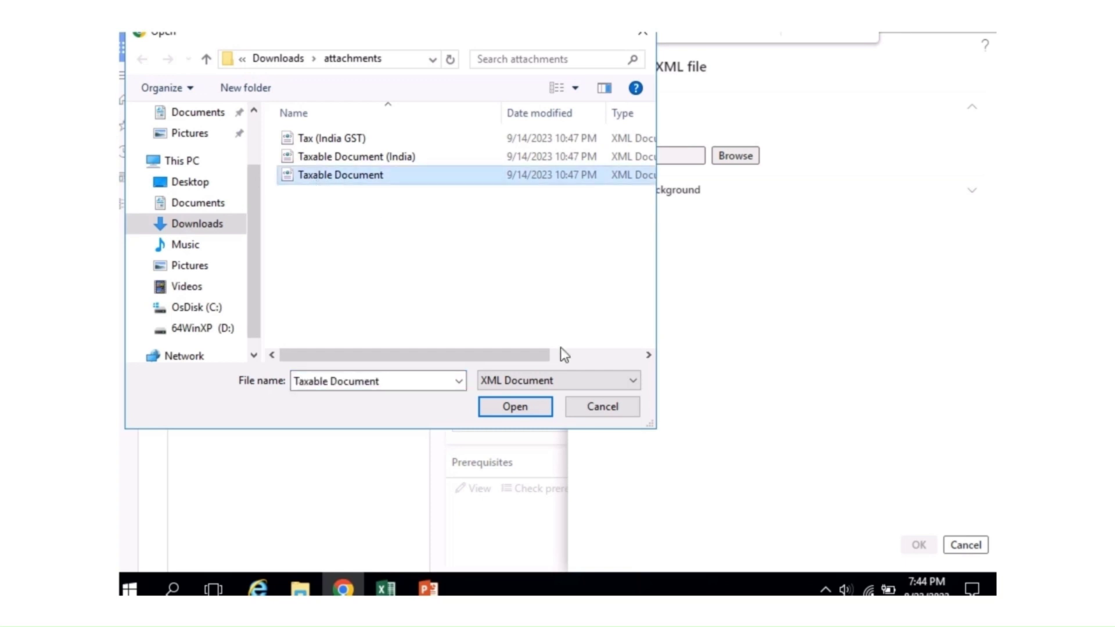
{"action": "left_click", "coordinate": [516, 407]}
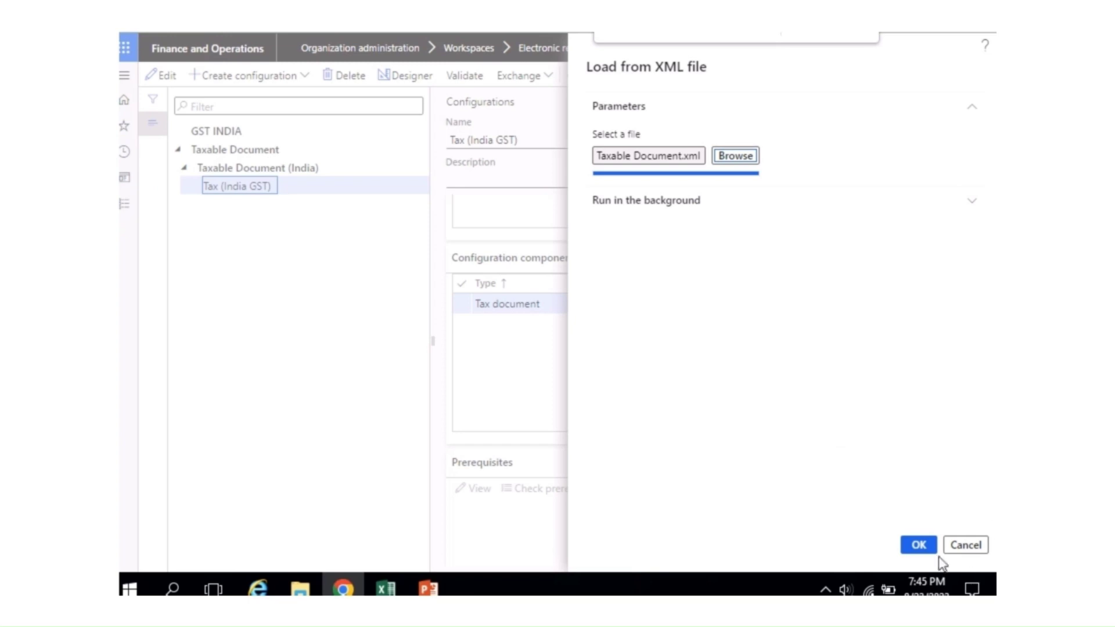
Step: Import Taxable Document.xml, dismiss the overwrite error, and return to the GST SETUP checklist
{"action": "left_click", "coordinate": [920, 547]}
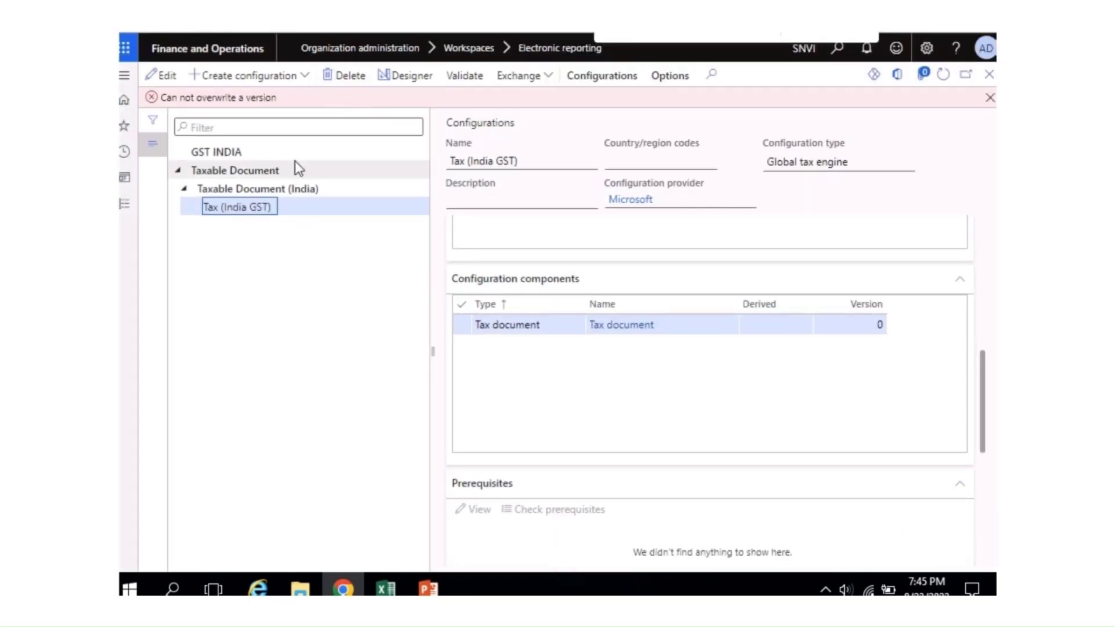
{"action": "left_click", "coordinate": [989, 97]}
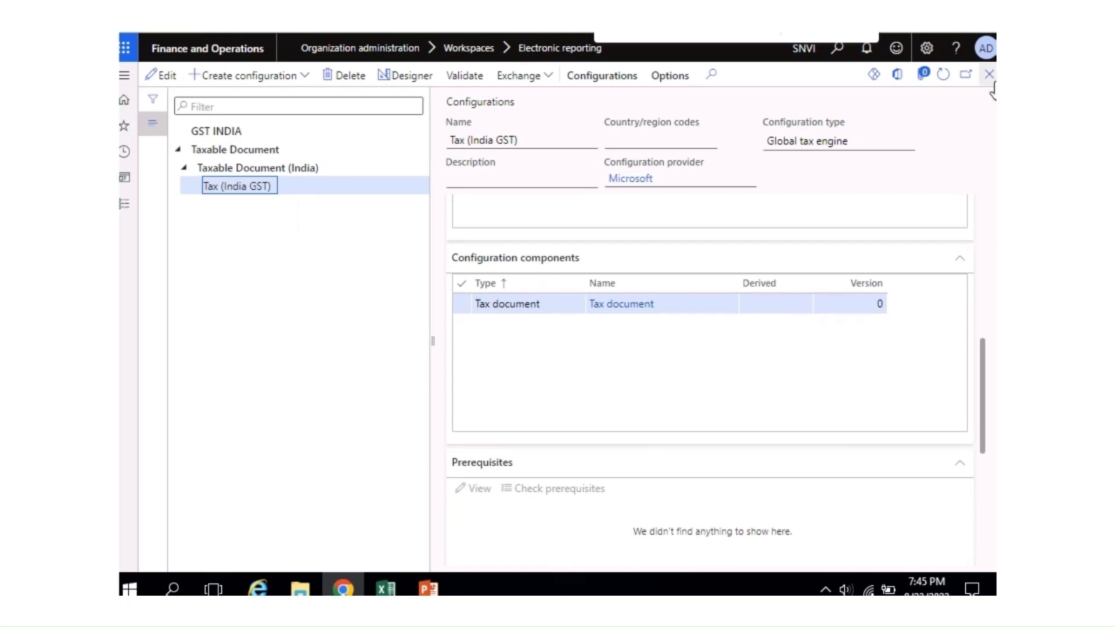
{"action": "left_click", "coordinate": [385, 588]}
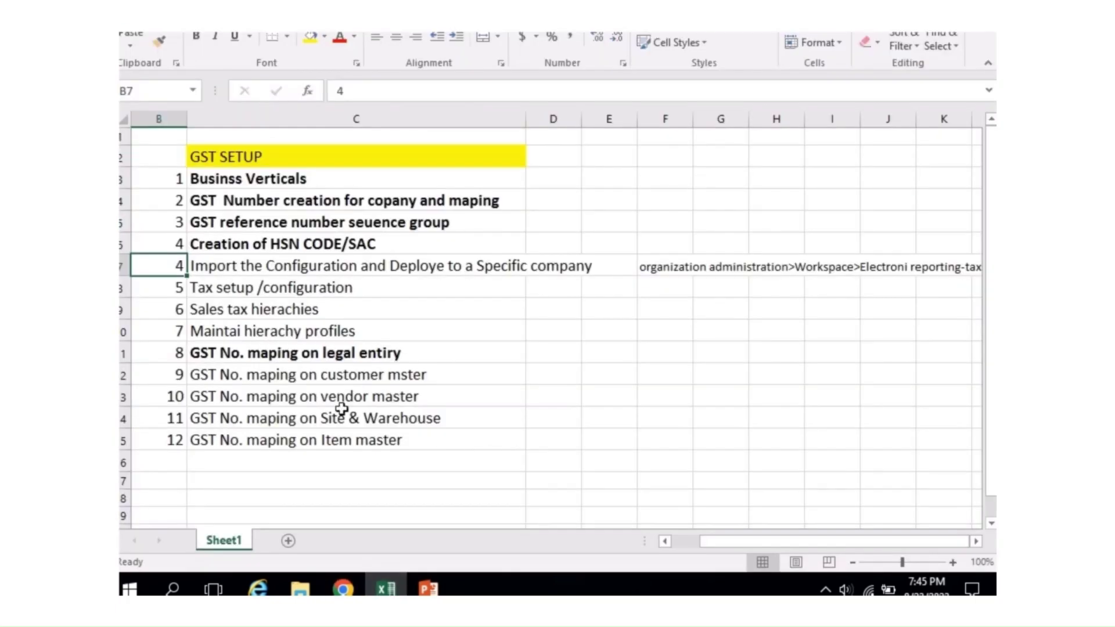
Step: Fill the step 4 'Import the Configuration' item in C7 yellow, then go back to Finance and Operations
{"action": "left_click_drag", "start_coordinate": [426, 279], "coordinate": [439, 269]}
{"action": "left_click", "coordinate": [511, 262]}
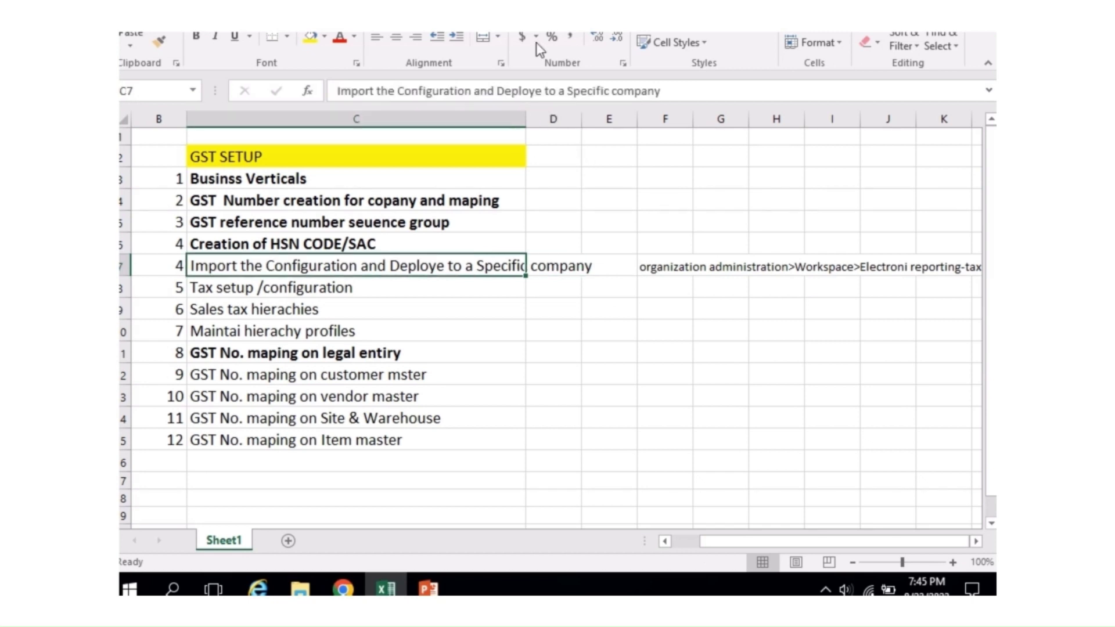
{"action": "left_click", "coordinate": [311, 39]}
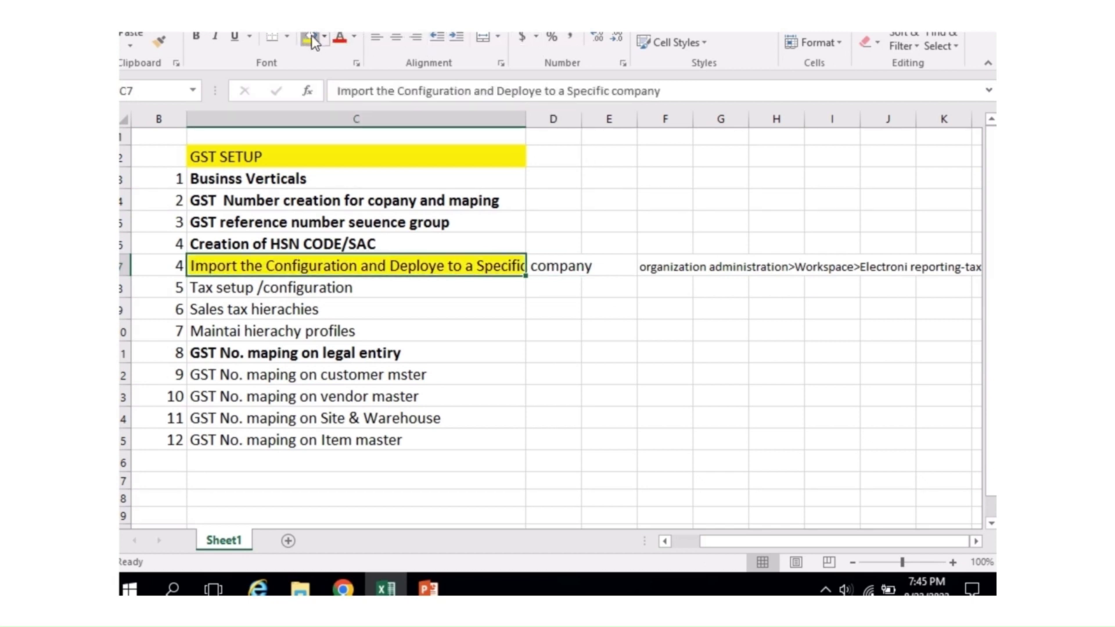
{"action": "left_click", "coordinate": [480, 347]}
{"action": "left_click", "coordinate": [295, 288]}
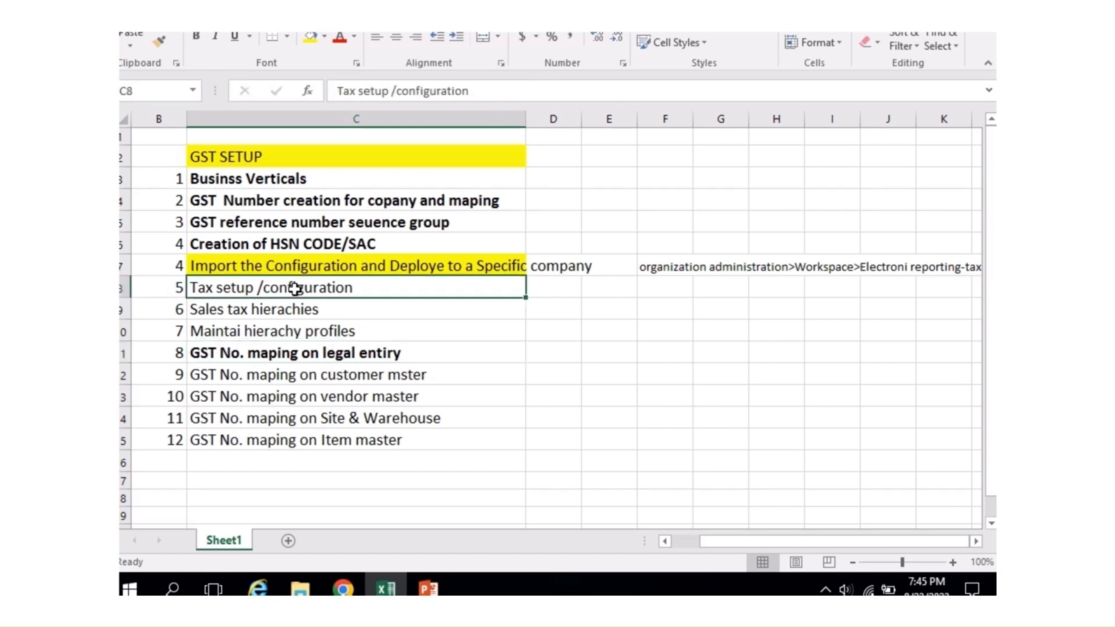
{"action": "left_click", "coordinate": [343, 588]}
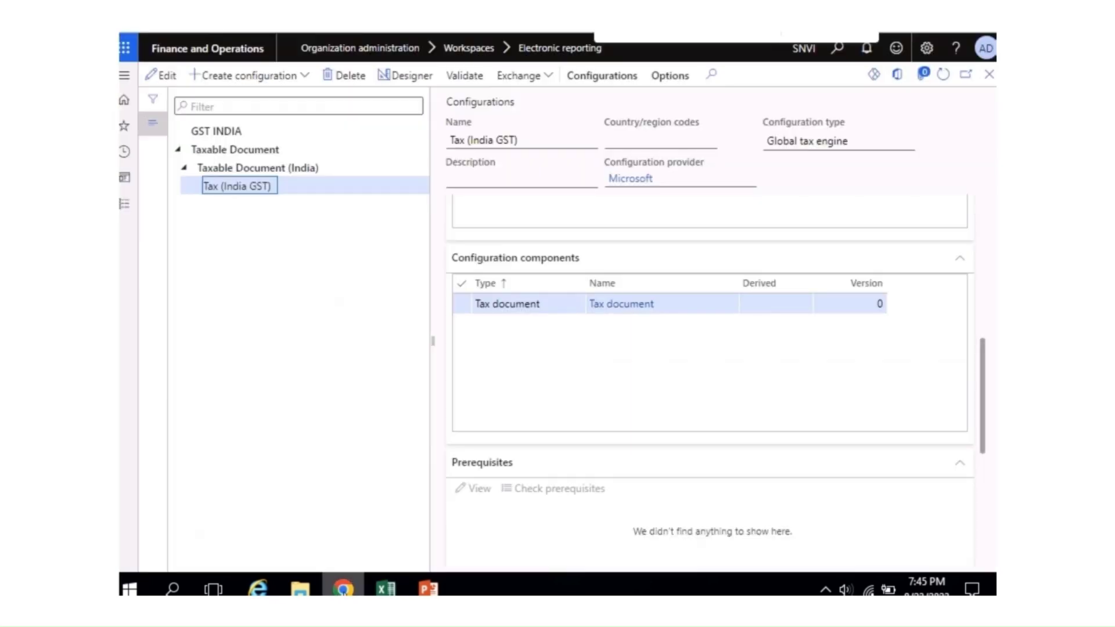
Step: Close the configuration page and reopen Reporting configurations
{"action": "left_click", "coordinate": [989, 75]}
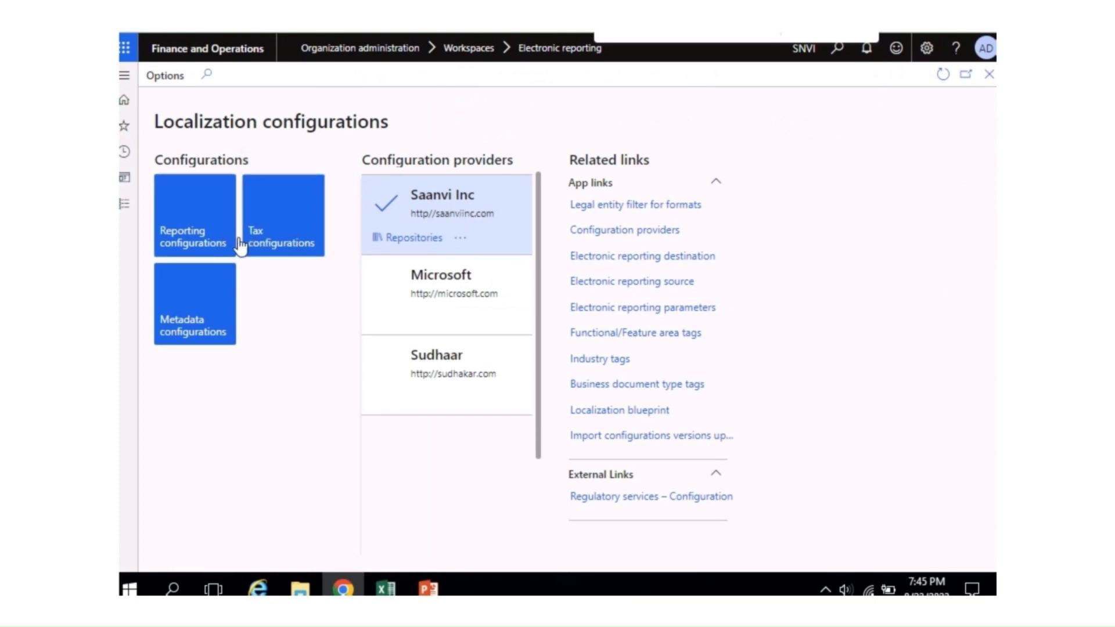
{"action": "left_click", "coordinate": [214, 241]}
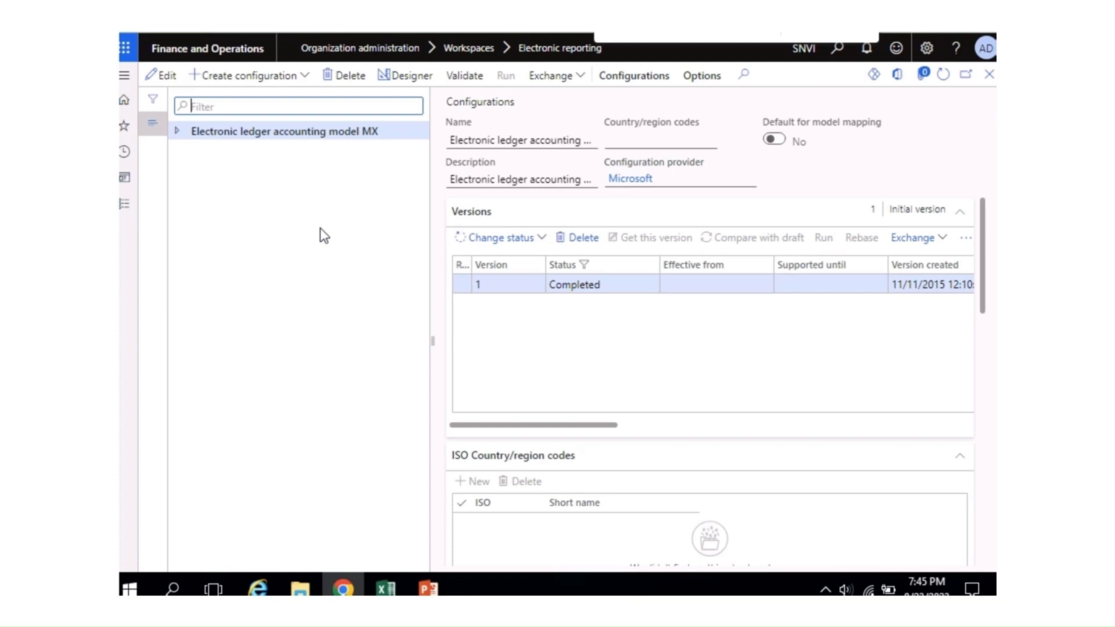
{"action": "left_click", "coordinate": [989, 76]}
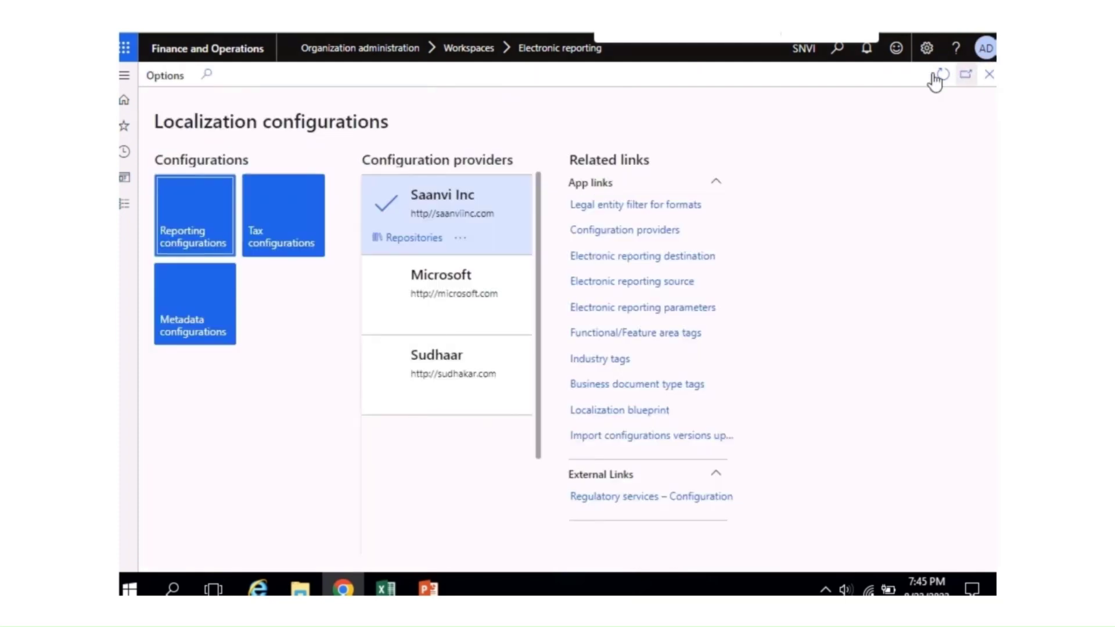
{"action": "left_click", "coordinate": [202, 237]}
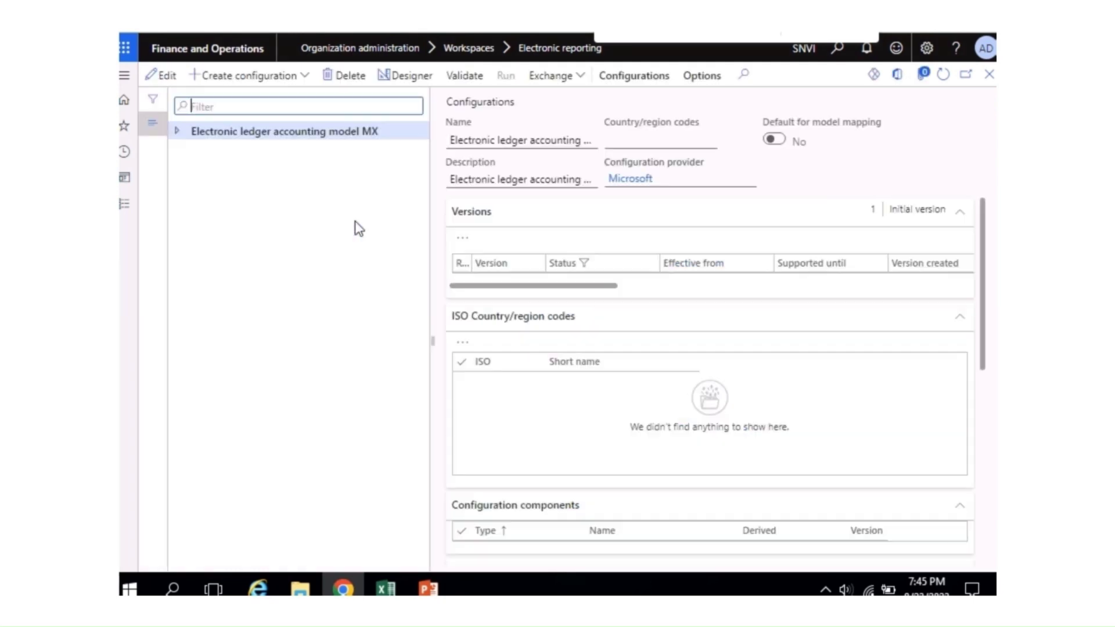
Step: Expand Electronic ledger accounting model MX to its four XML MX formats and refresh the page
{"action": "left_click", "coordinate": [177, 133]}
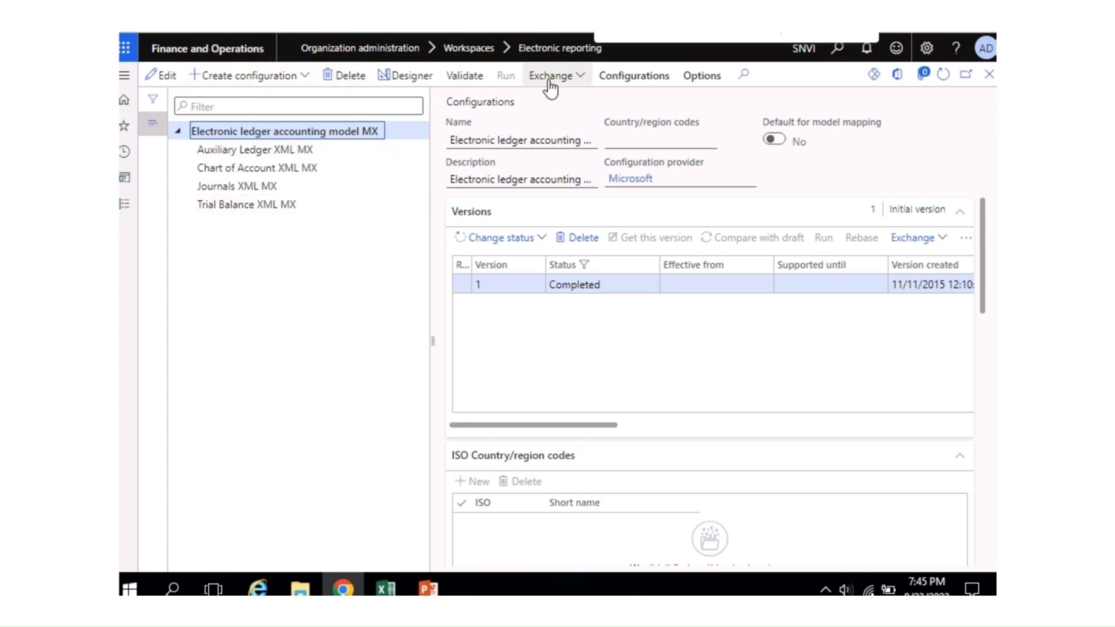
{"action": "left_click", "coordinate": [578, 76]}
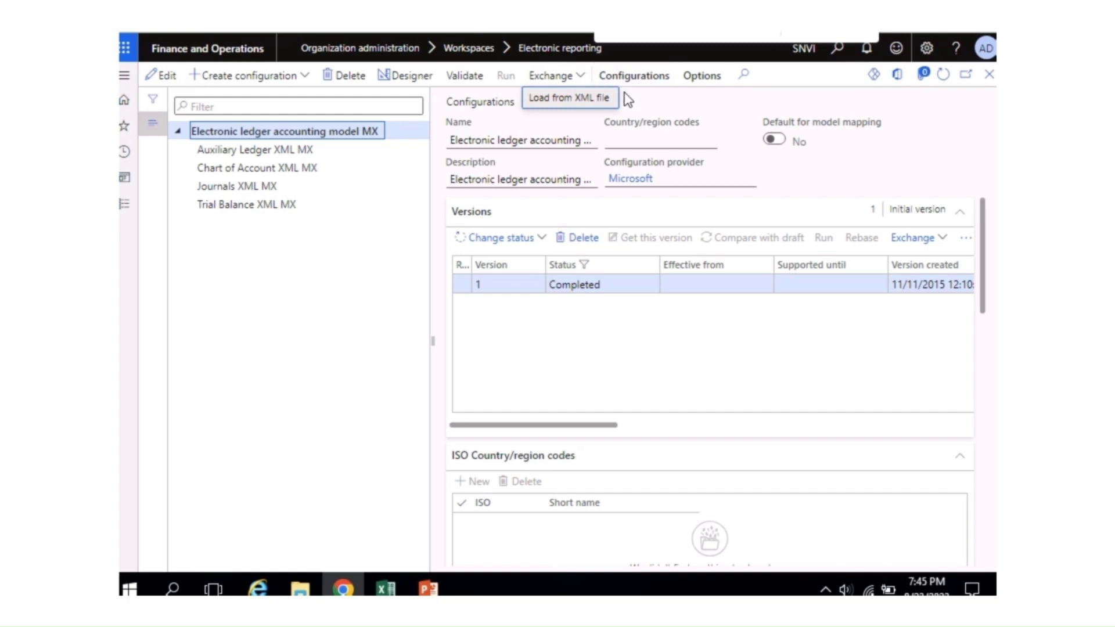
{"action": "key", "text": "Escape"}
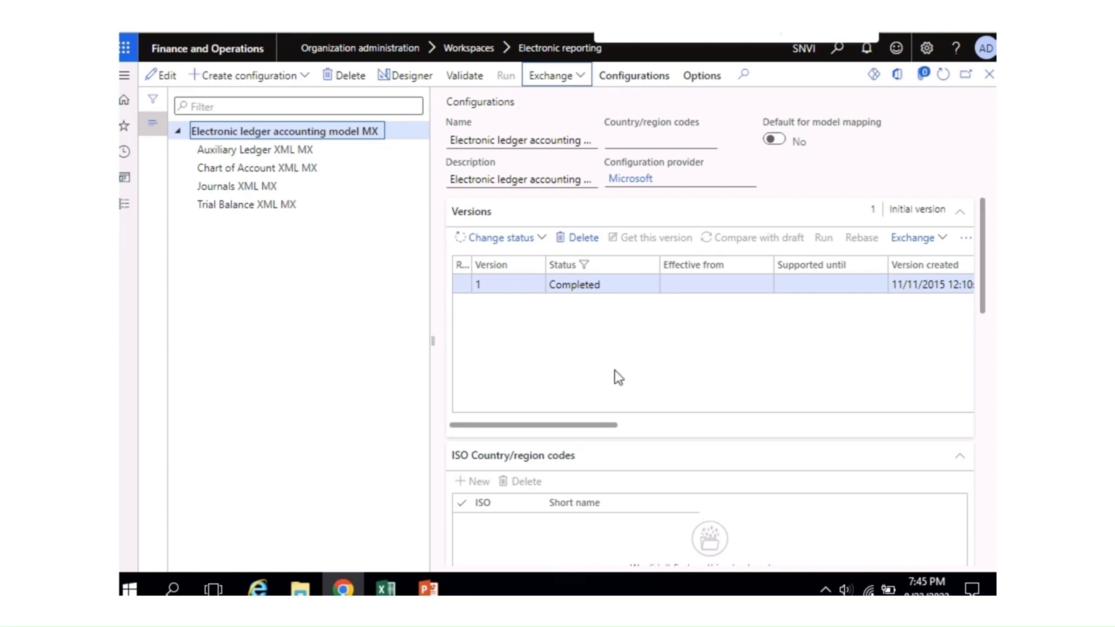
{"action": "left_click", "coordinate": [944, 76]}
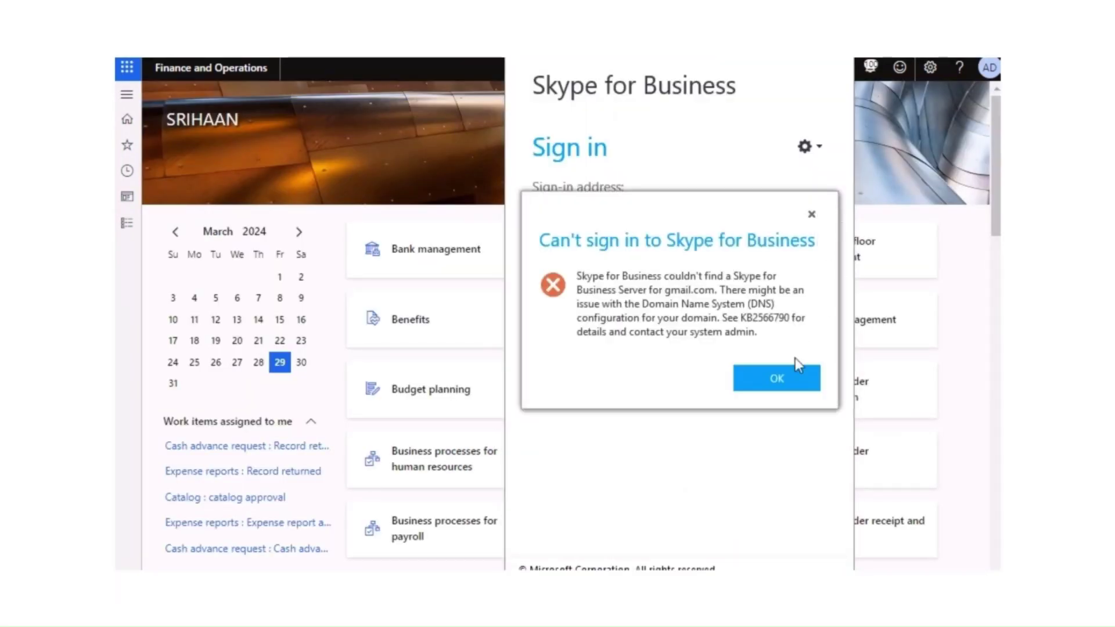
Step: Dismiss the Skype sign-in error and go to Tax > Setup > Tax configuration > Tax setup
{"action": "left_click", "coordinate": [790, 378]}
{"action": "left_click", "coordinate": [842, 51]}
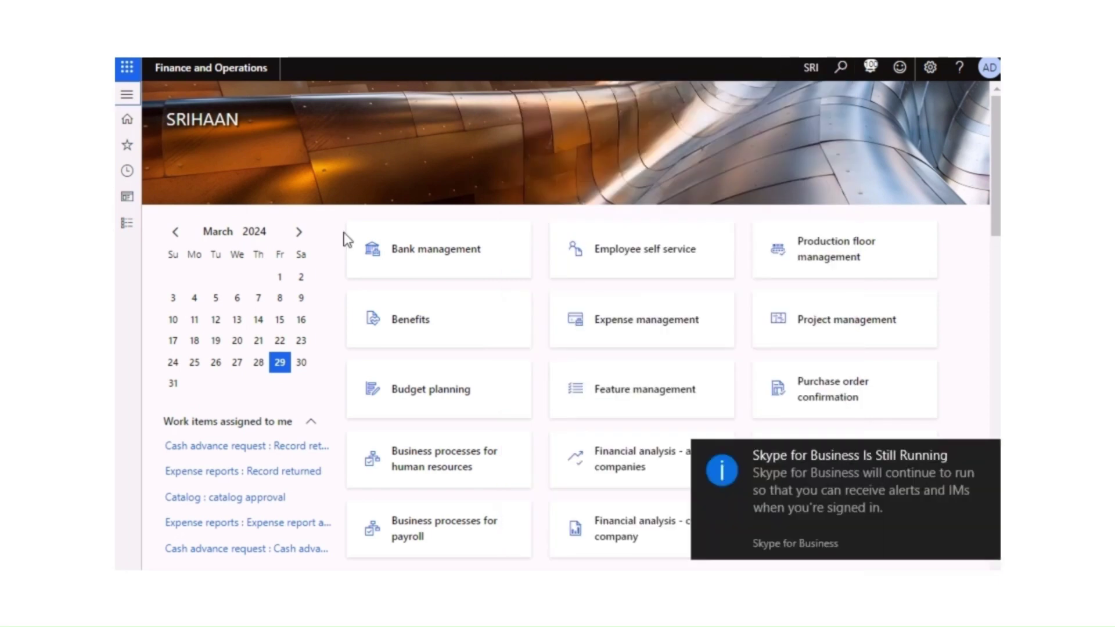
{"action": "left_click", "coordinate": [127, 233]}
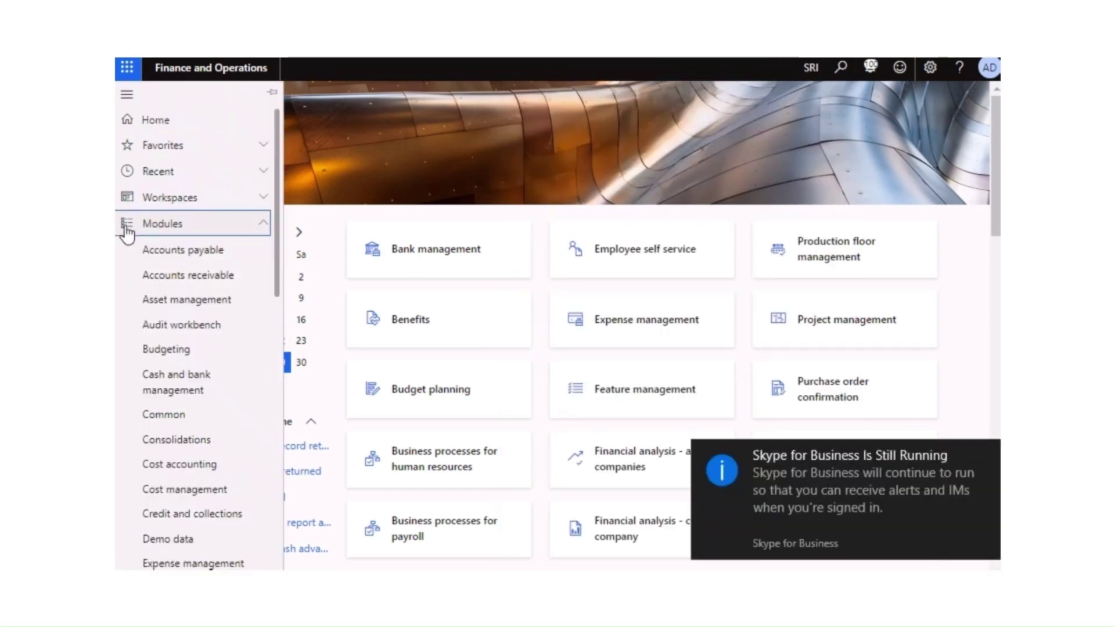
{"action": "scroll", "coordinate": [278, 278], "scroll_direction": "down", "scroll_amount": 2}
{"action": "left_click_drag", "start_coordinate": [278, 280], "coordinate": [275, 553]}
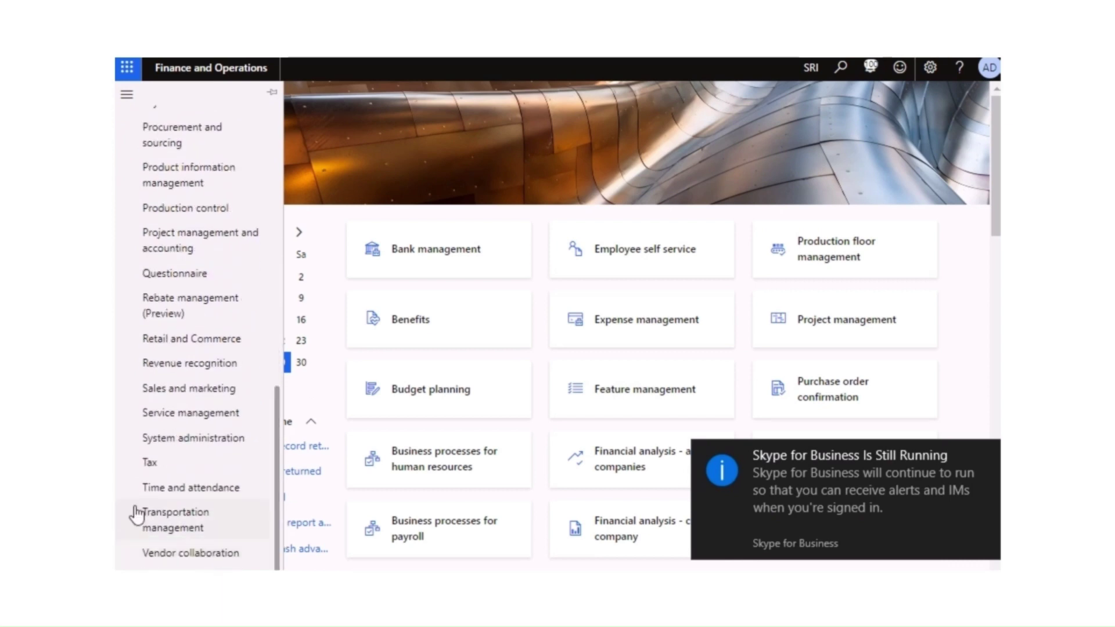
{"action": "left_click", "coordinate": [151, 466]}
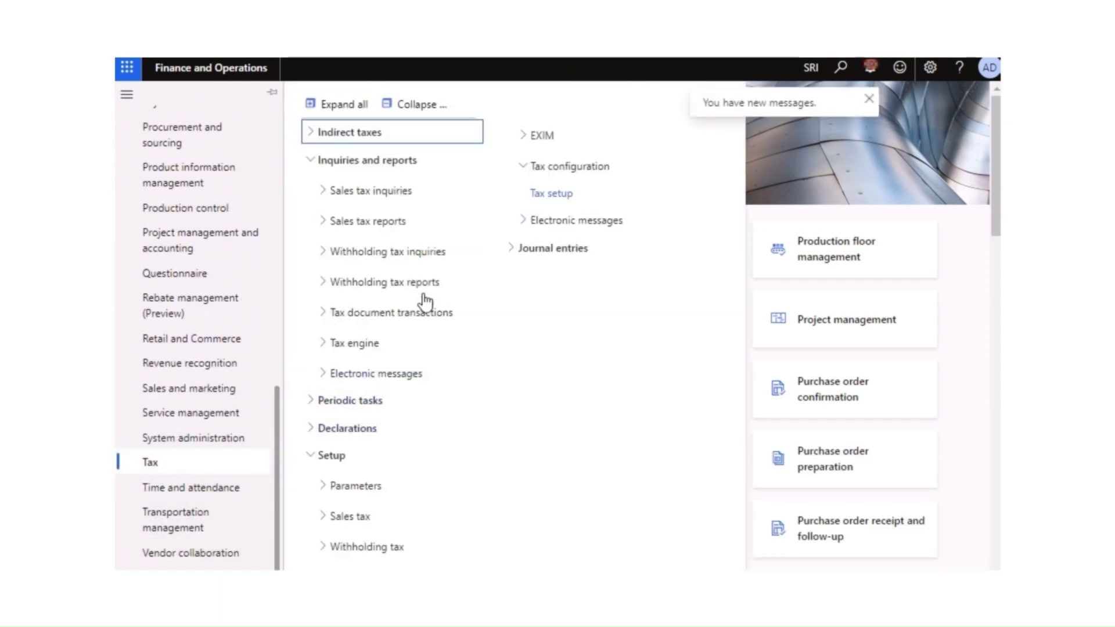
{"action": "left_click", "coordinate": [422, 107]}
{"action": "left_click", "coordinate": [312, 247]}
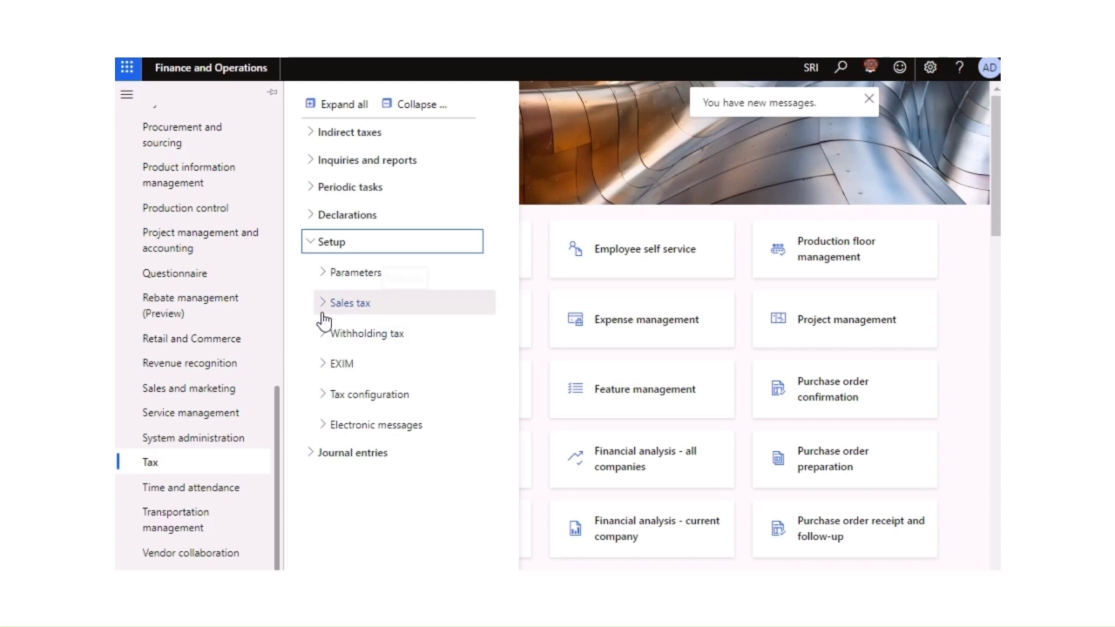
{"action": "left_click", "coordinate": [329, 400]}
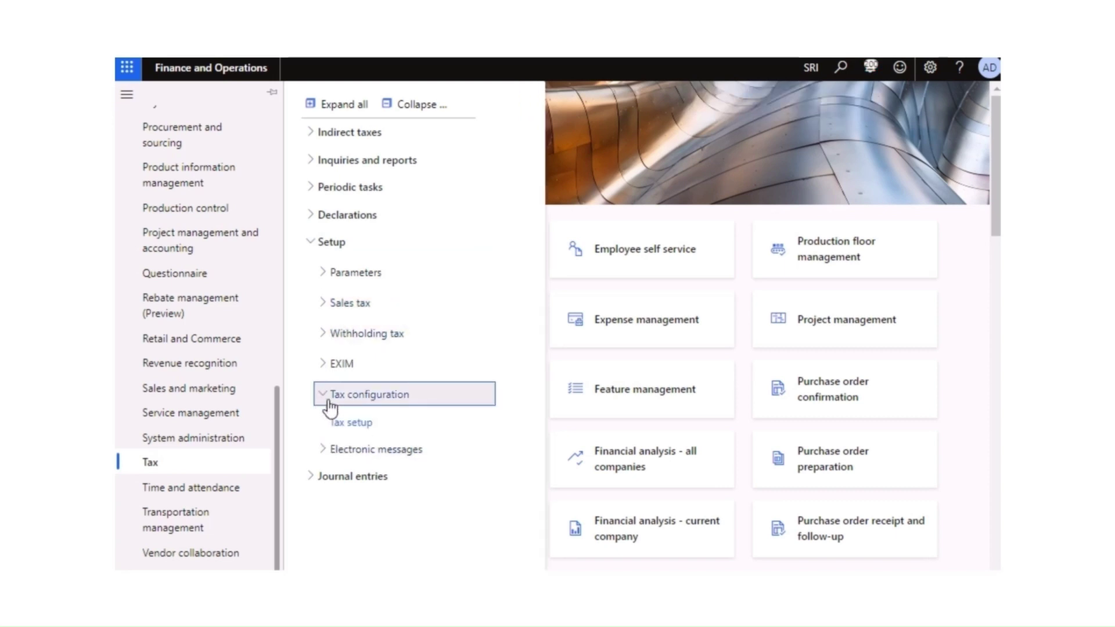
{"action": "left_click", "coordinate": [354, 424]}
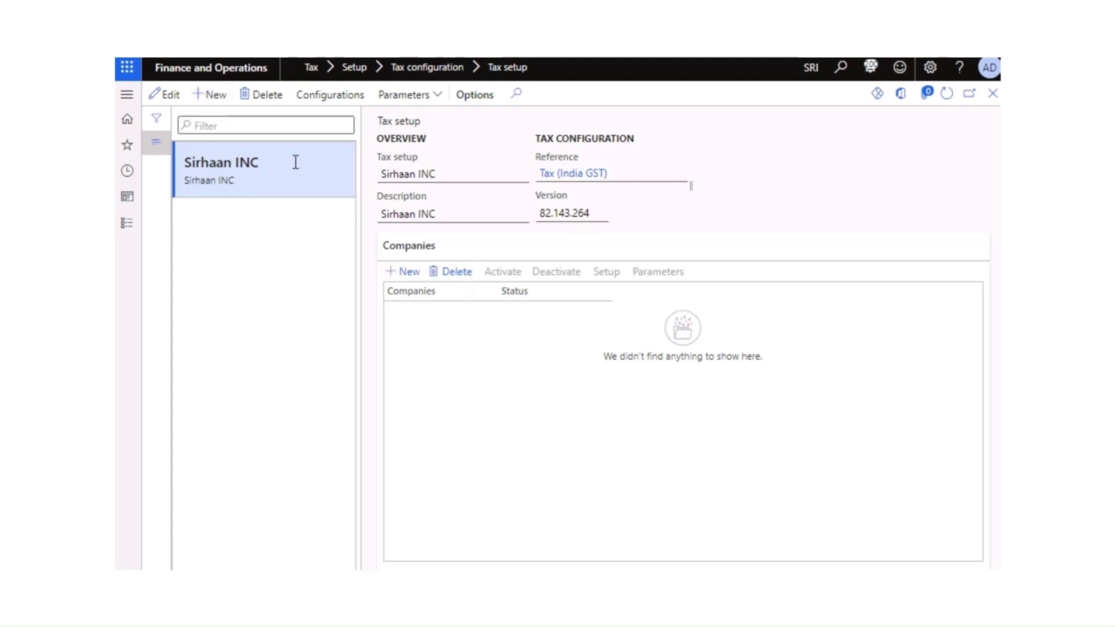
Step: Add a new blank record on the Tax setup page
{"action": "left_click", "coordinate": [216, 94]}
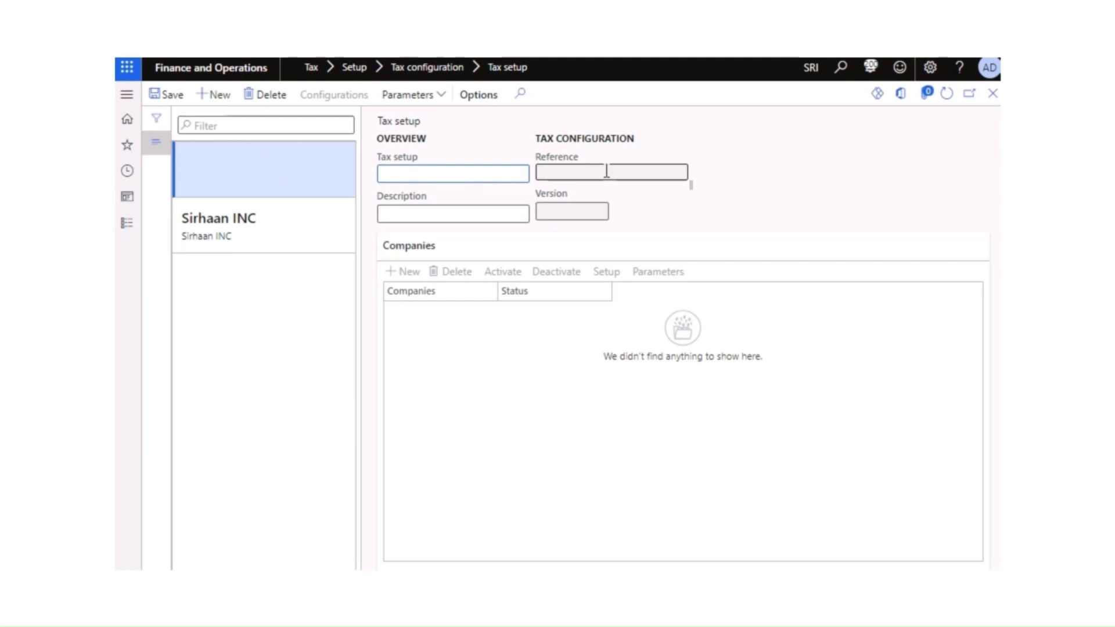
{"action": "left_click", "coordinate": [271, 96]}
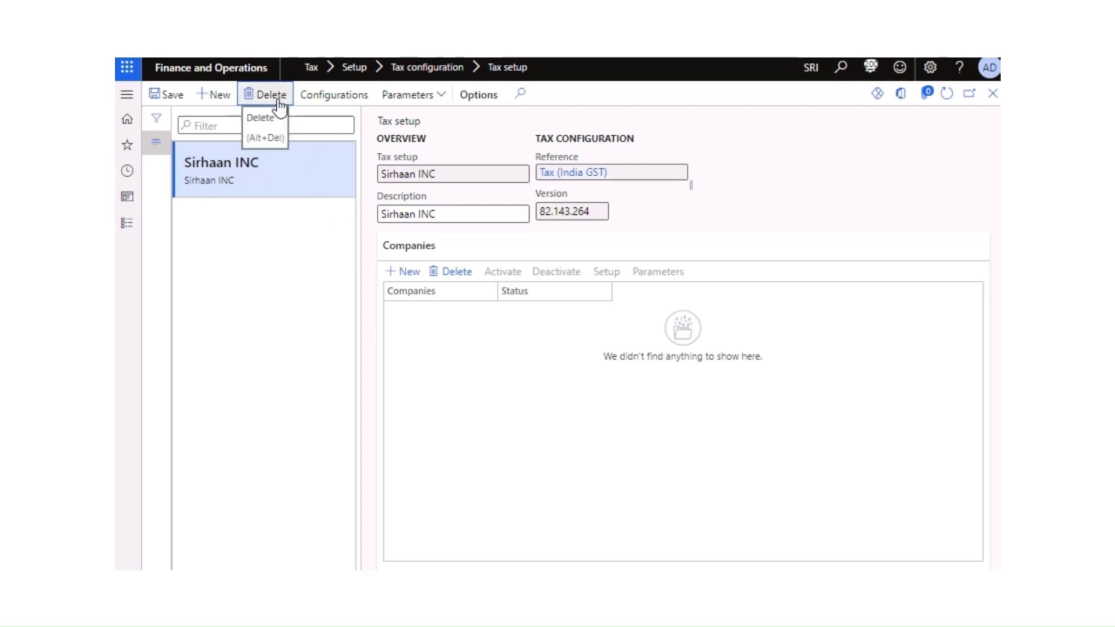
{"action": "left_click", "coordinate": [217, 100]}
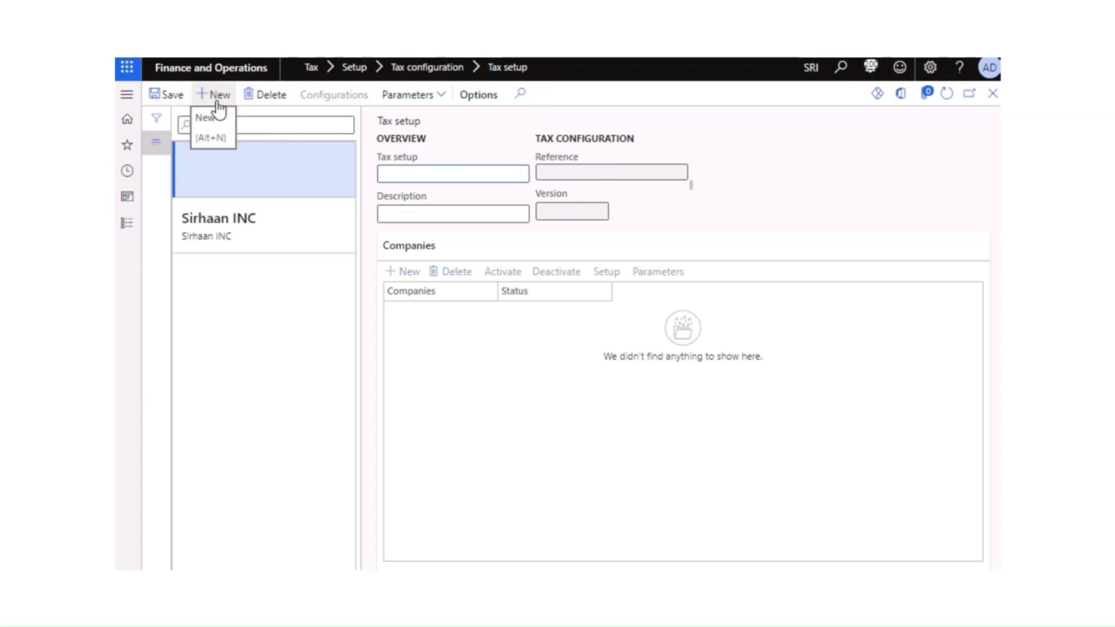
{"action": "left_click", "coordinate": [249, 222]}
{"action": "left_click", "coordinate": [256, 177]}
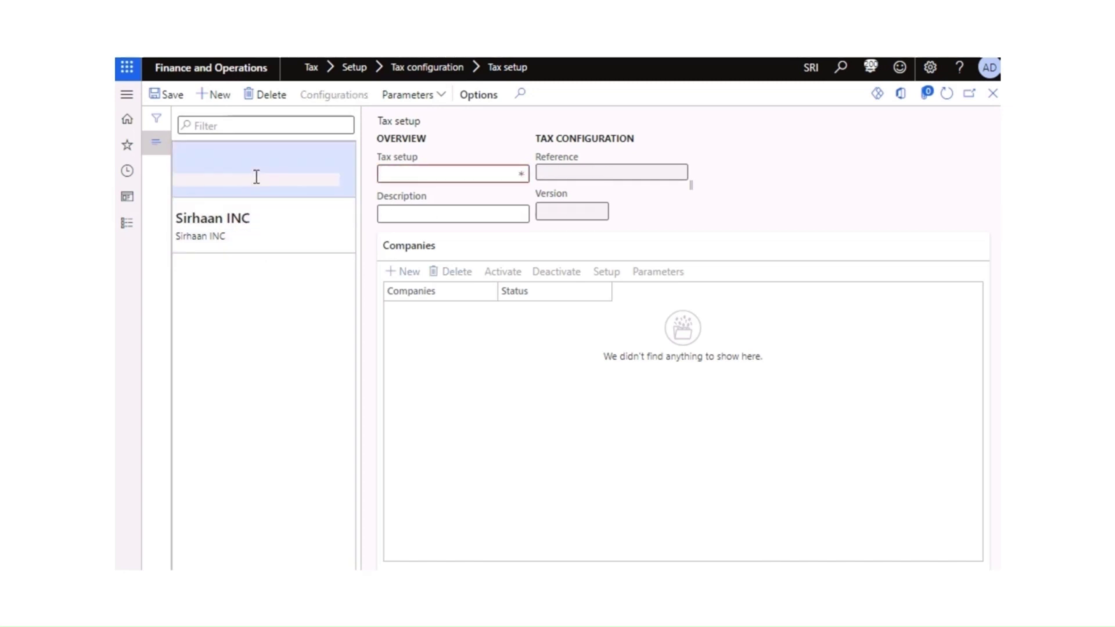
{"action": "left_click", "coordinate": [273, 211]}
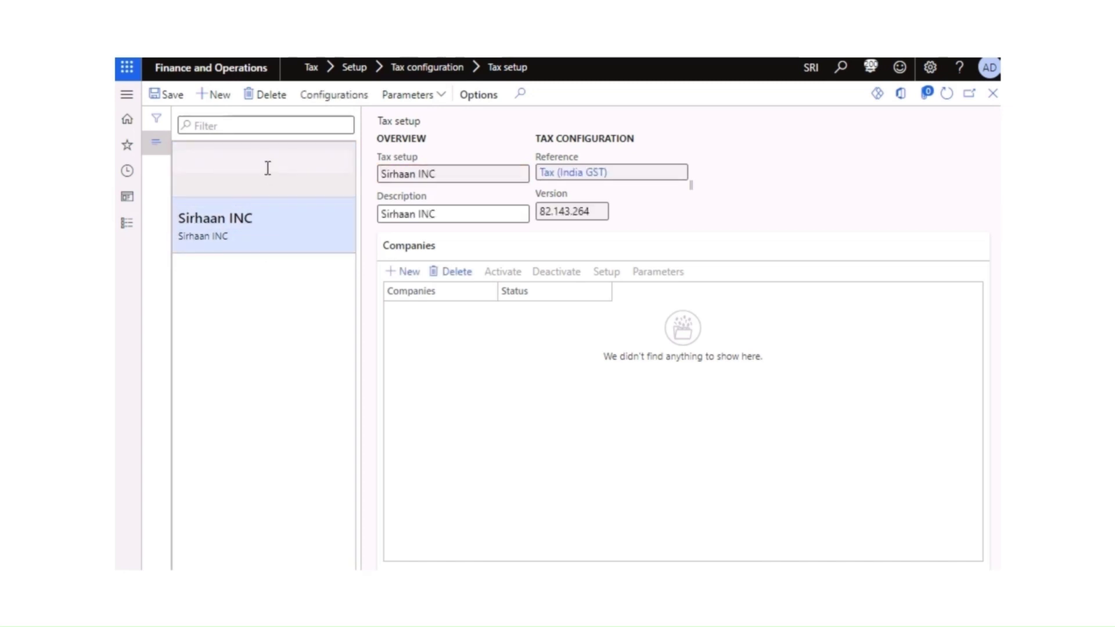
{"action": "left_click", "coordinate": [266, 167]}
{"action": "left_click", "coordinate": [405, 172]}
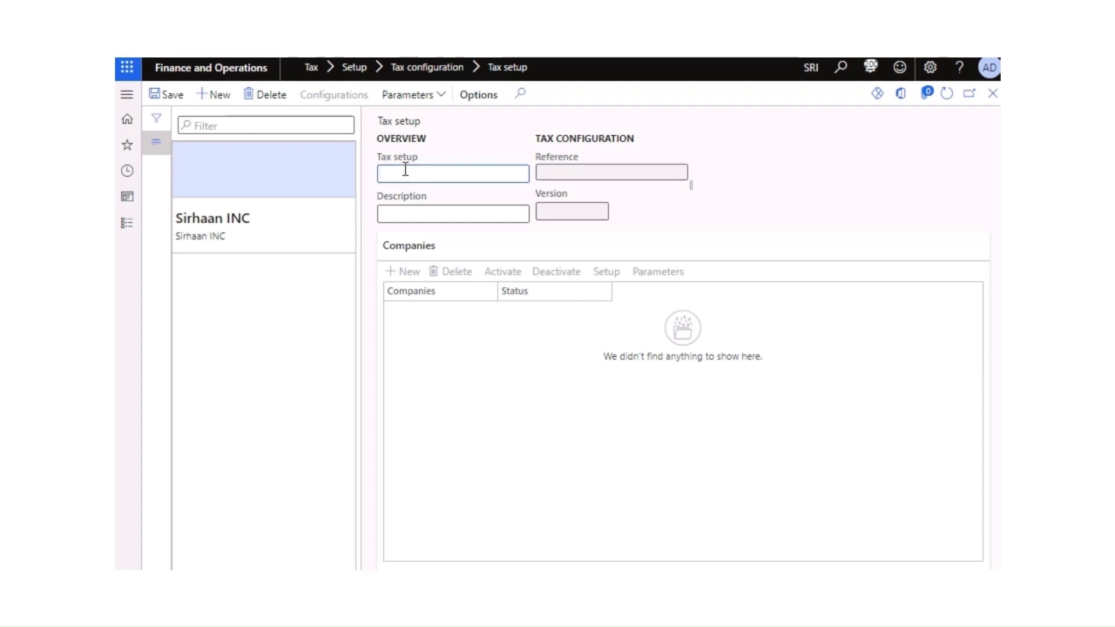
Step: Name the new tax setup record 'GST Setup'
{"action": "type", "text": "GST SE"}
{"action": "type", "text": "etu"}
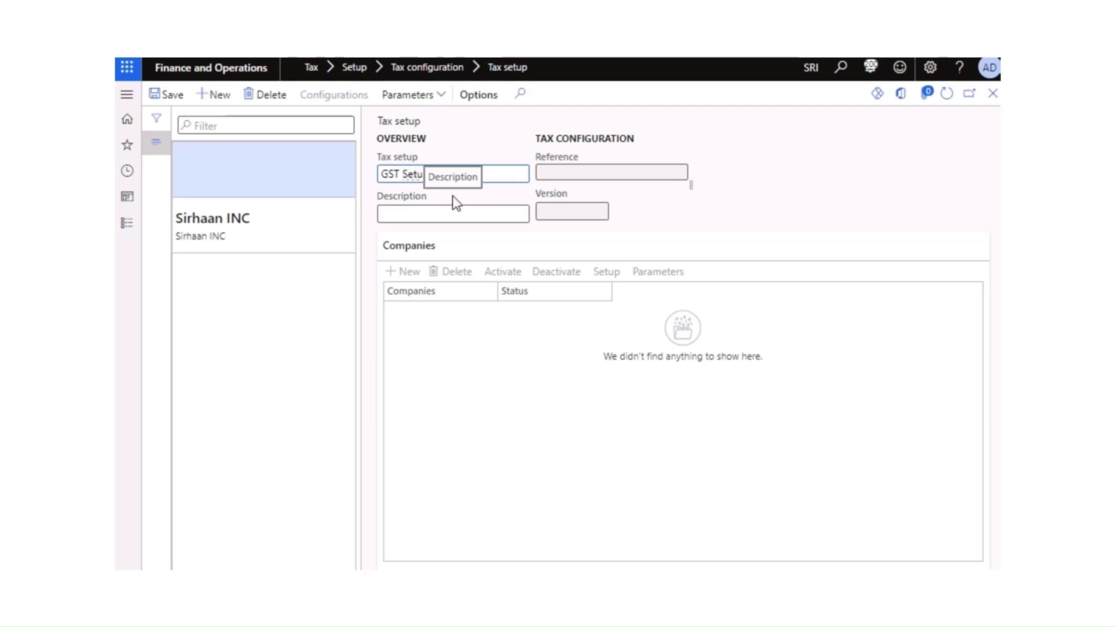
{"action": "key", "text": "Tab"}
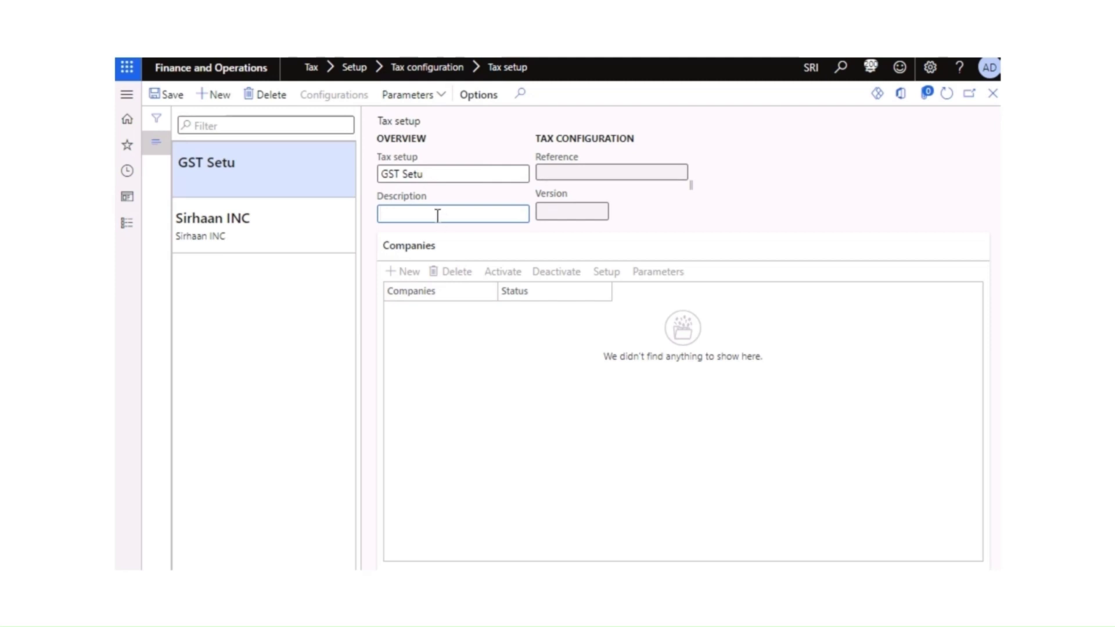
{"action": "left_click", "coordinate": [433, 174]}
{"action": "type", "text": "p"}
{"action": "left_click_drag", "start_coordinate": [433, 175], "coordinate": [373, 176]}
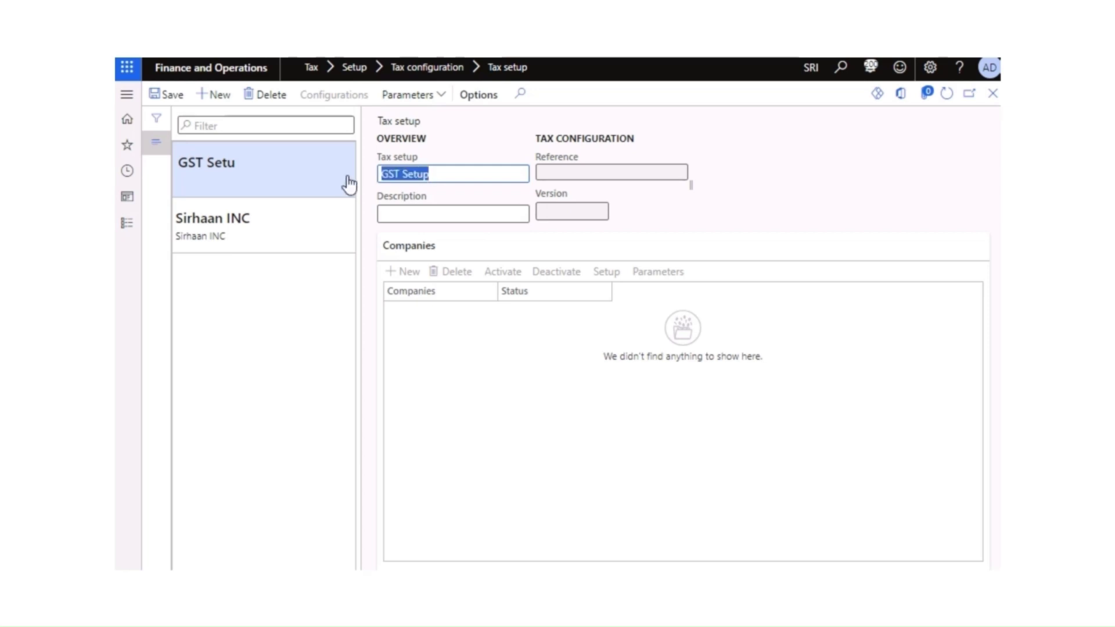
Step: Set the record's description to 'GST Setup'
{"action": "left_click", "coordinate": [425, 215]}
{"action": "key", "text": "ctrl+v"}
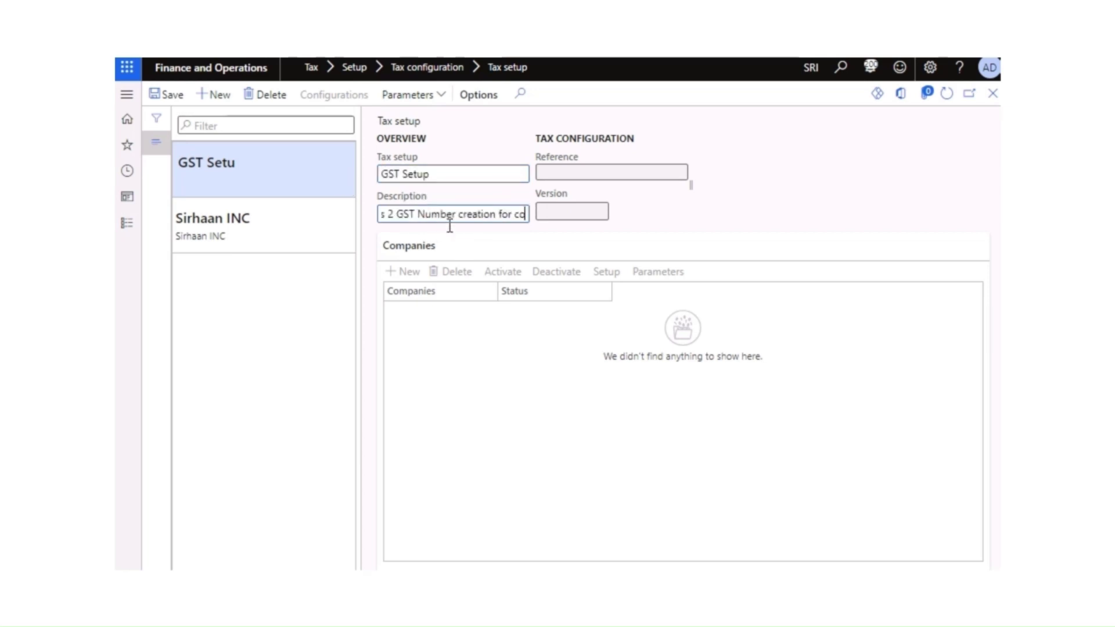
{"action": "key", "text": "ctrl+a"}
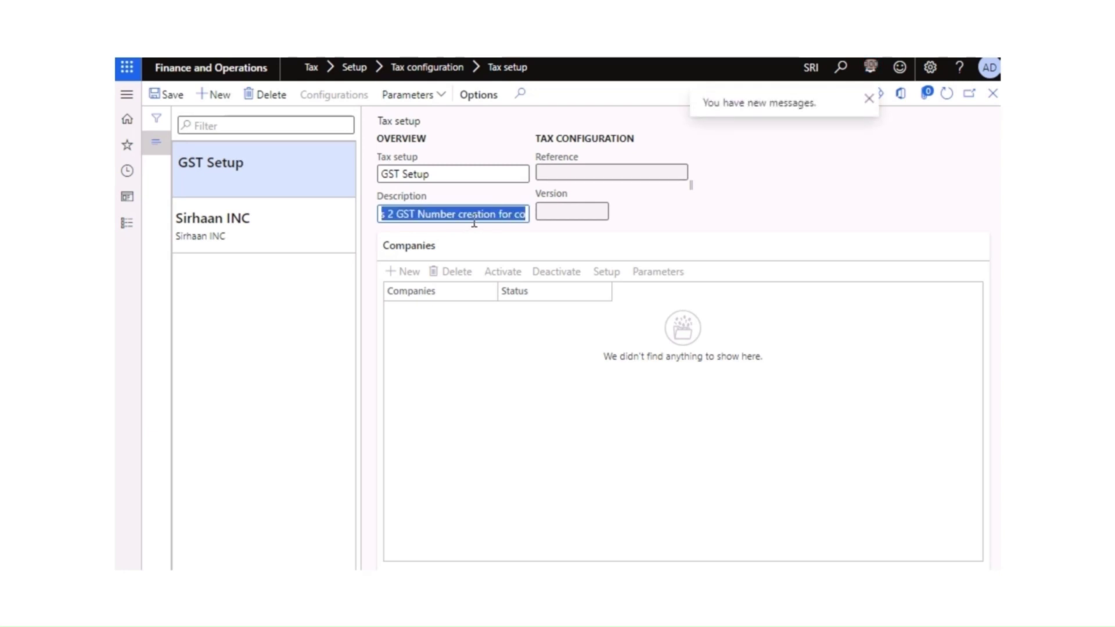
{"action": "type", "text": "GST"}
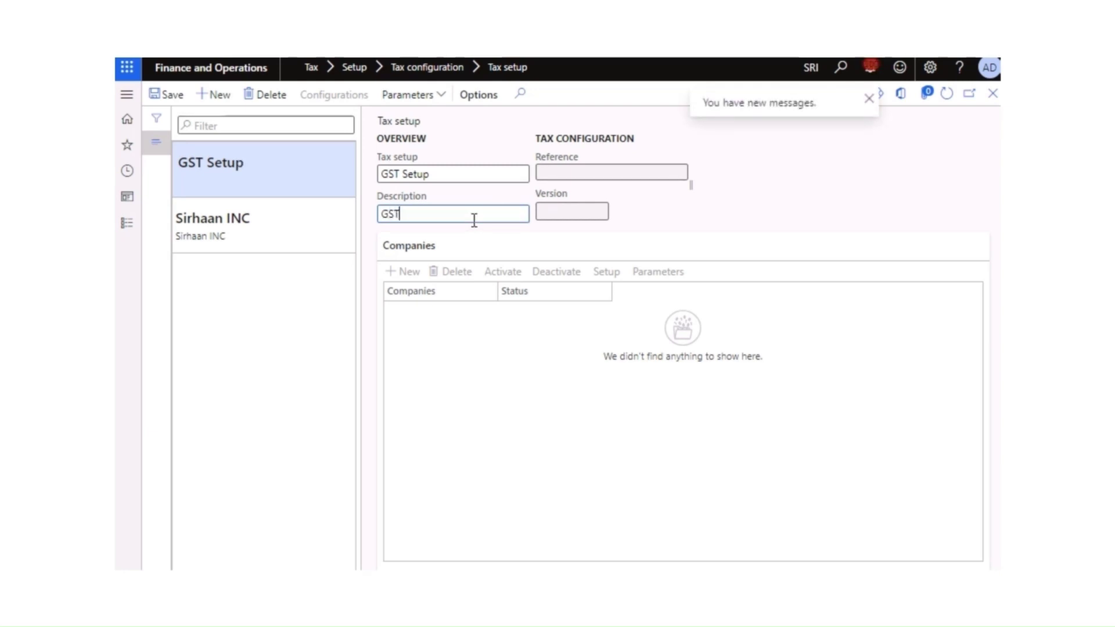
{"action": "type", "text": " Setup"}
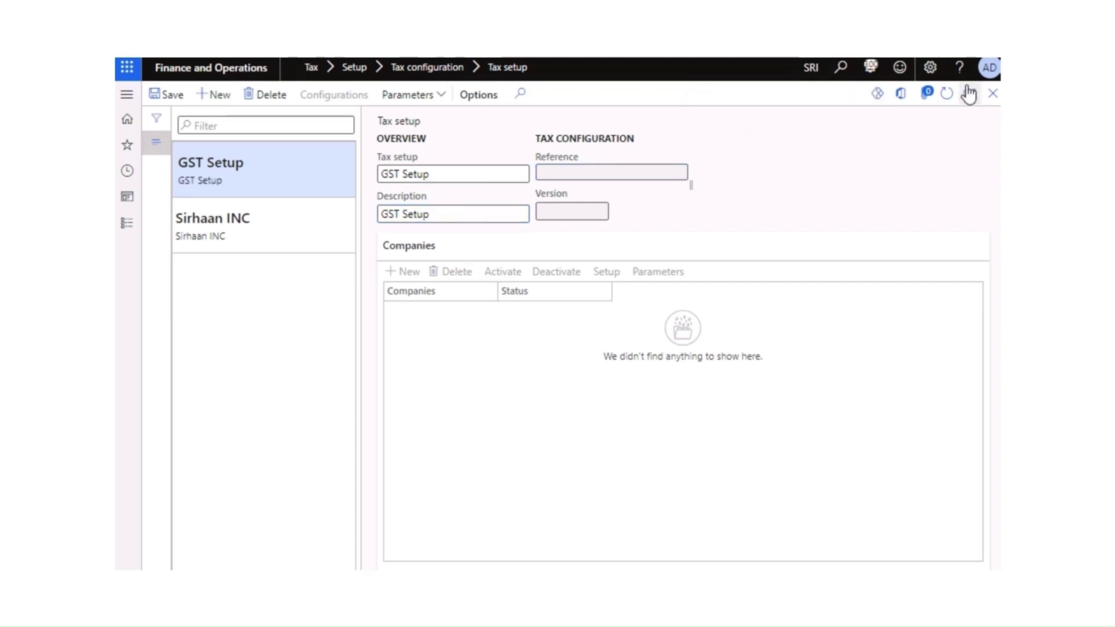
Step: Save GST Setup and add the Tax (India GST) 82.143.264 configuration version
{"action": "left_click", "coordinate": [948, 95]}
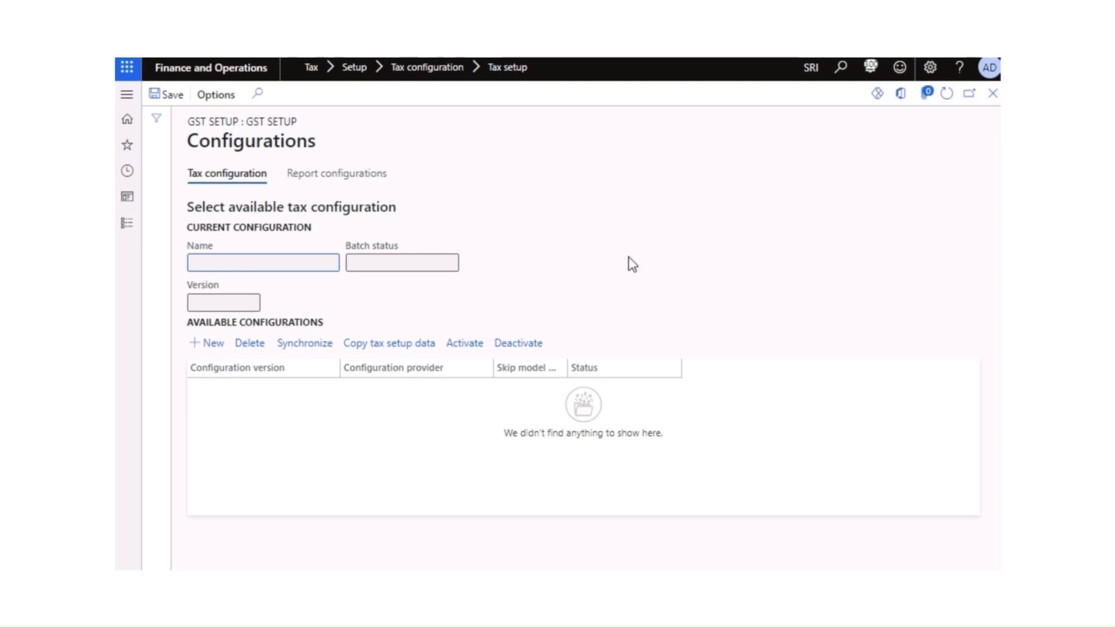
{"action": "left_click", "coordinate": [214, 344]}
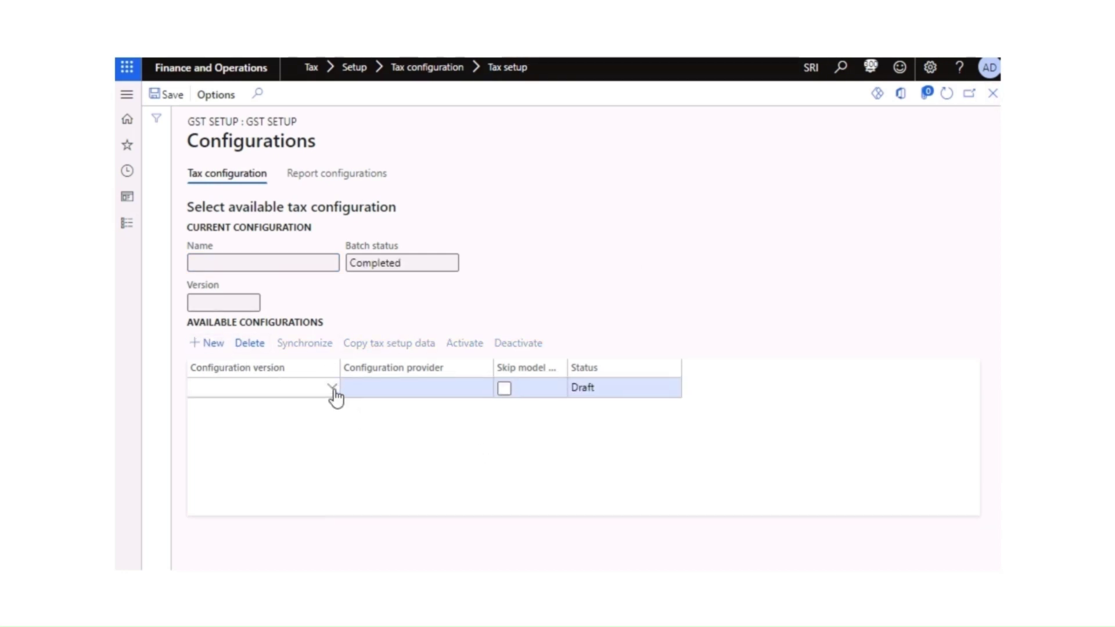
{"action": "left_click", "coordinate": [333, 388]}
{"action": "left_click", "coordinate": [250, 432]}
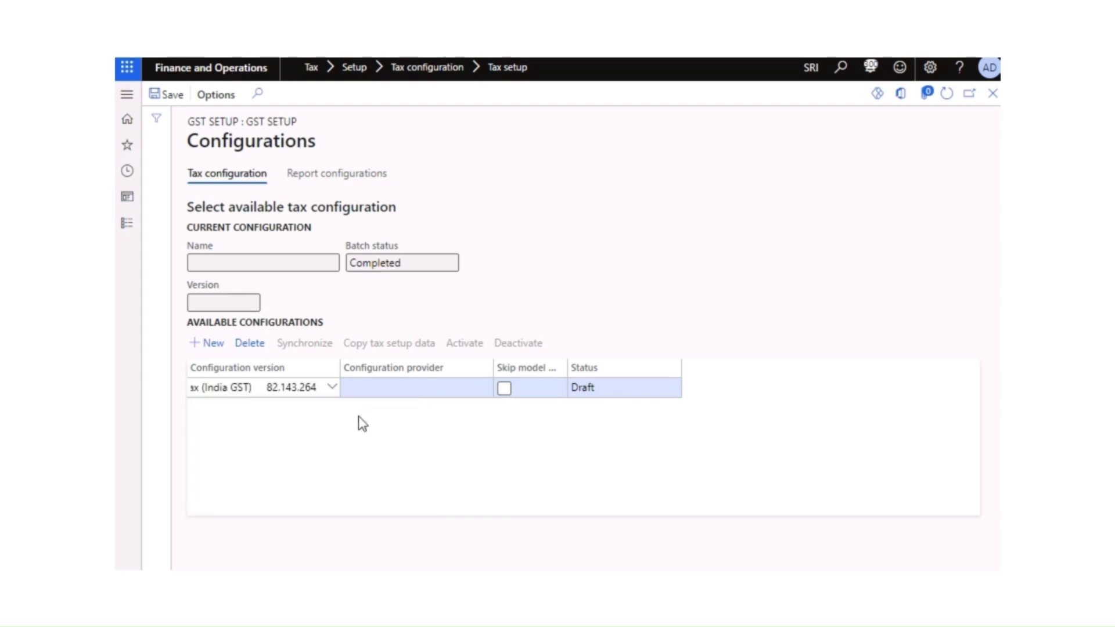
{"action": "double_click", "coordinate": [568, 367]}
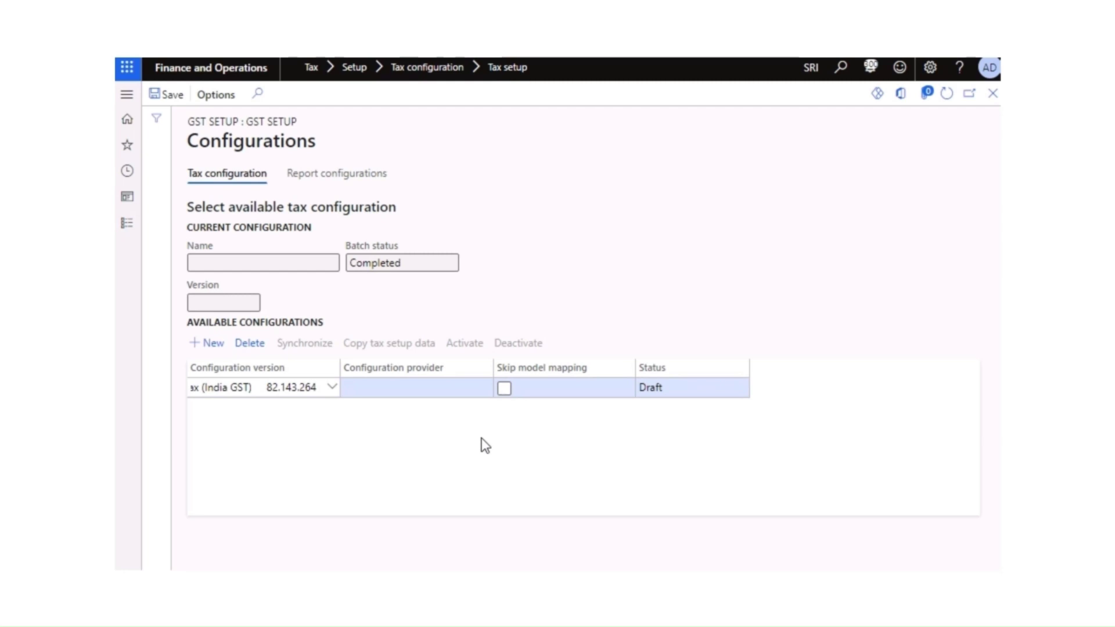
{"action": "left_click", "coordinate": [405, 451]}
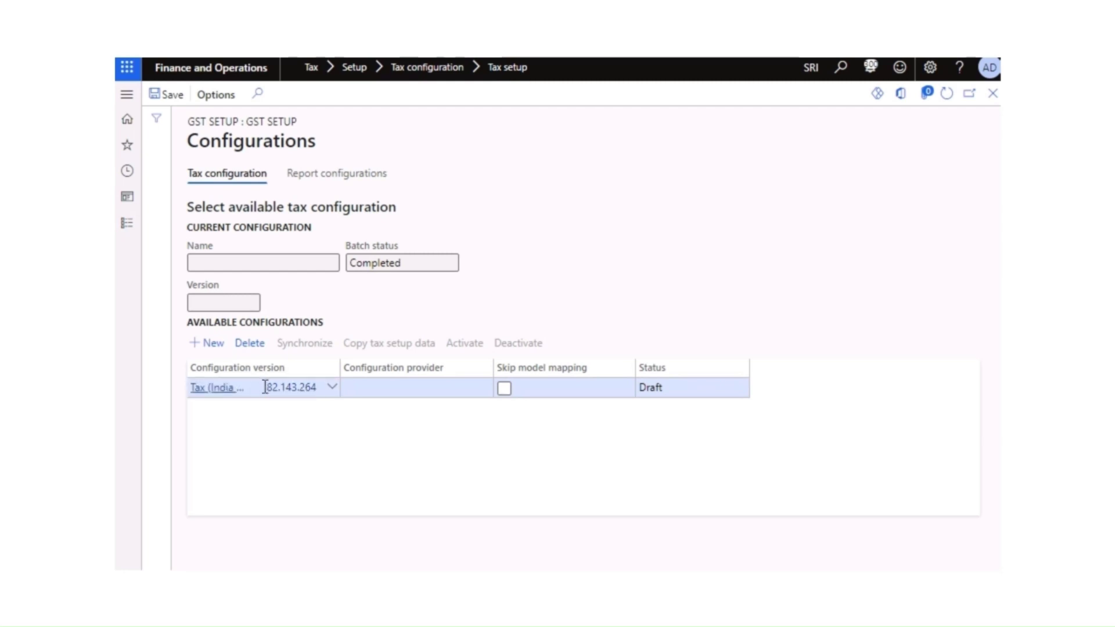
{"action": "left_click", "coordinate": [173, 96]}
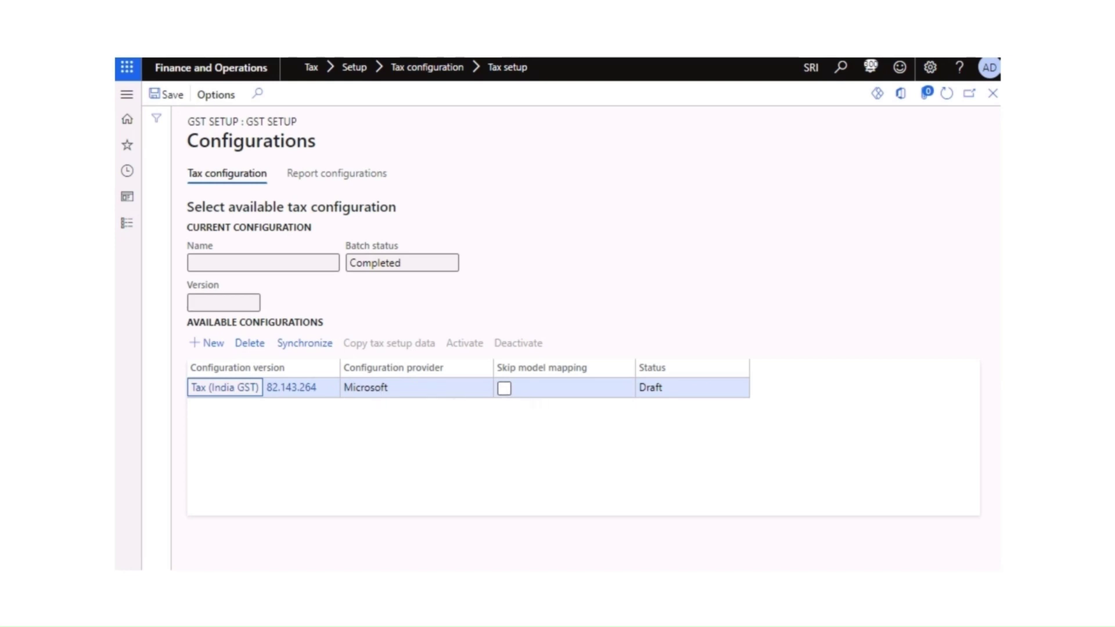
Step: Refresh the list and synchronize the India GST configuration's tax setup data
{"action": "left_click", "coordinate": [948, 95]}
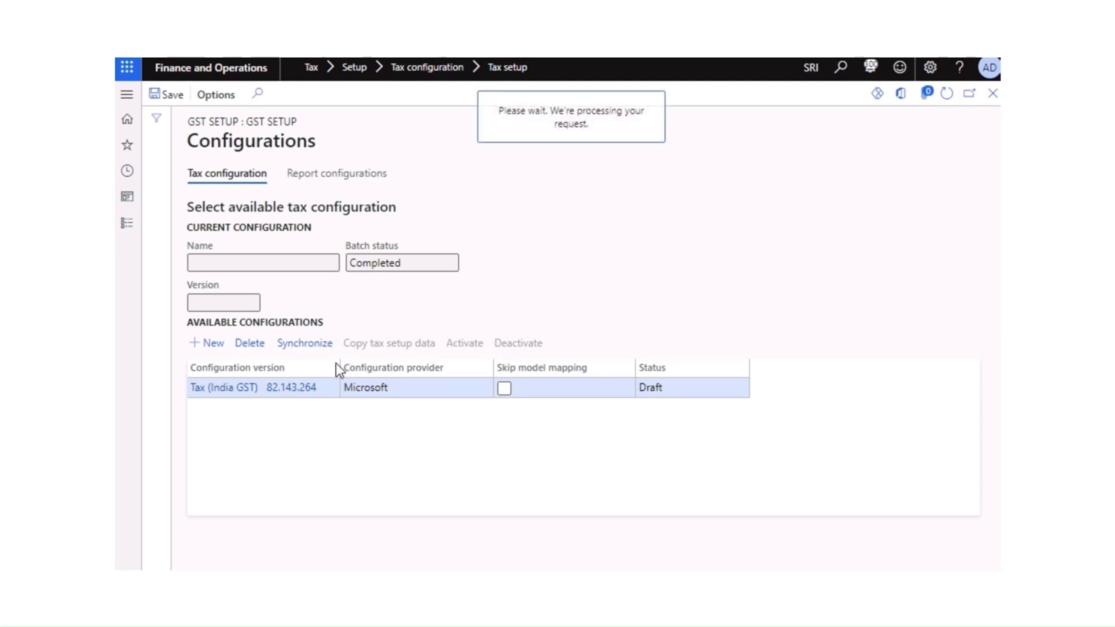
{"action": "left_click", "coordinate": [375, 344]}
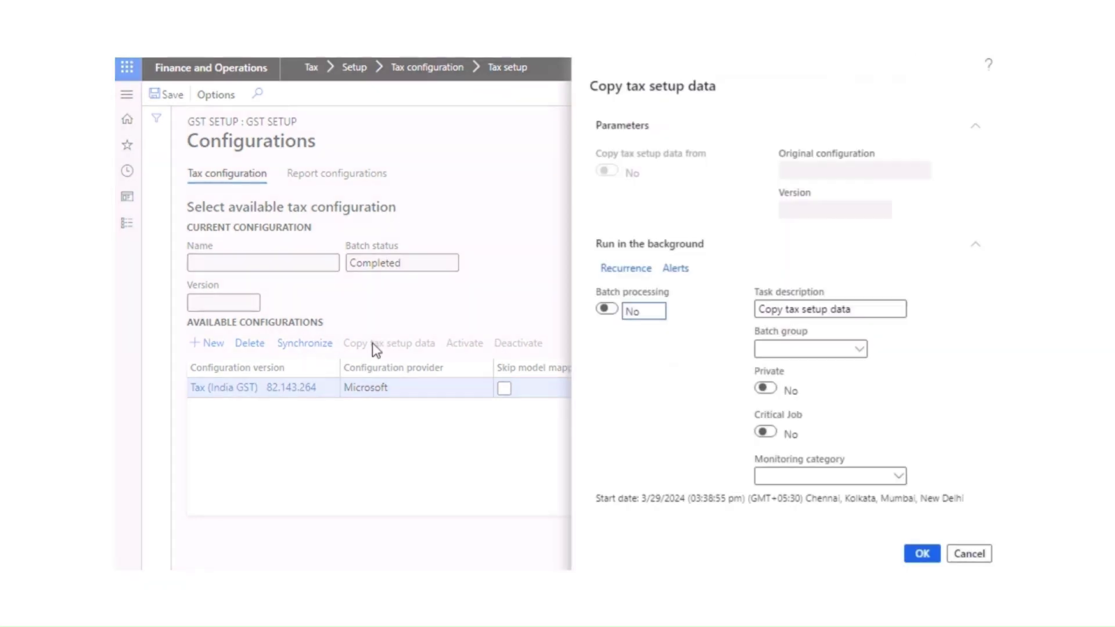
{"action": "left_click", "coordinate": [922, 550]}
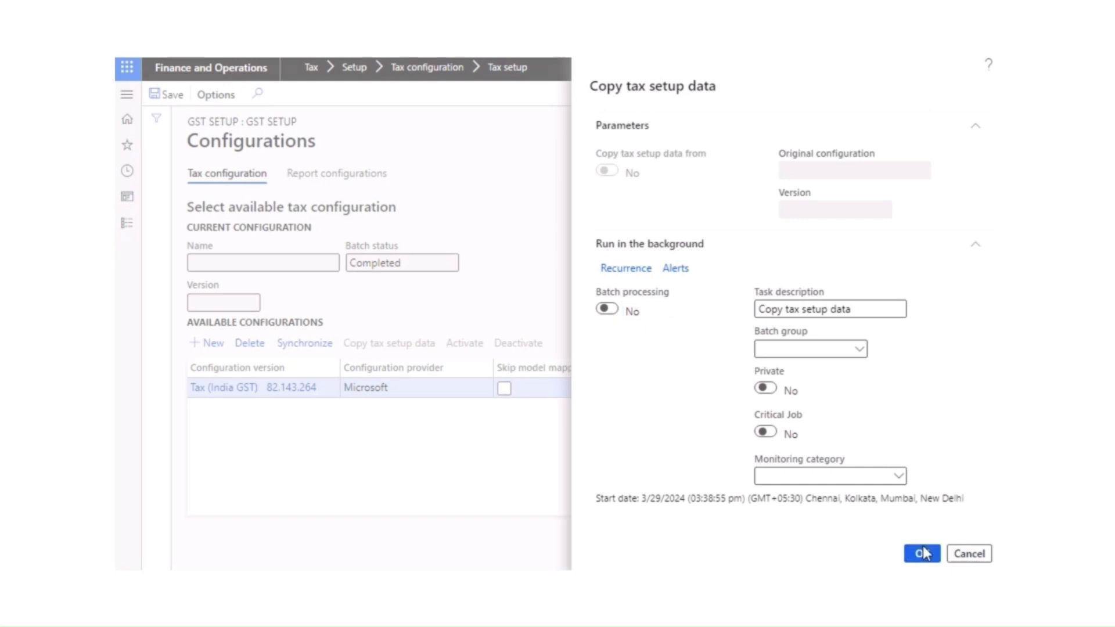
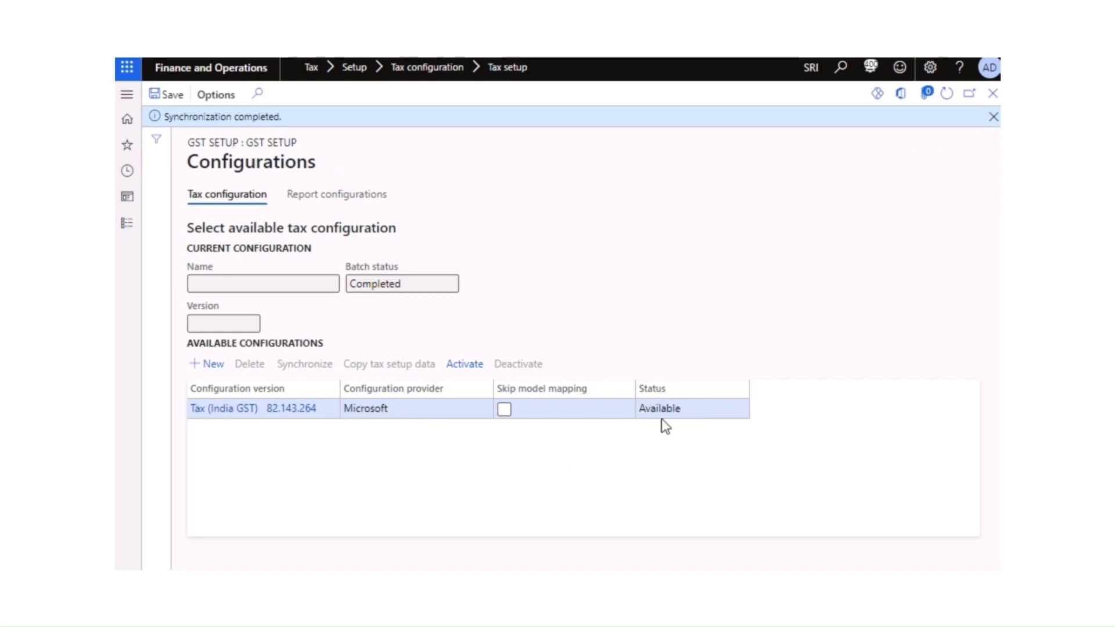
Step: Save the synchronized Tax (India GST) 82.143.264 configuration and close the Configurations page
{"action": "left_click", "coordinate": [684, 406]}
{"action": "left_click", "coordinate": [556, 452]}
{"action": "left_click", "coordinate": [175, 97]}
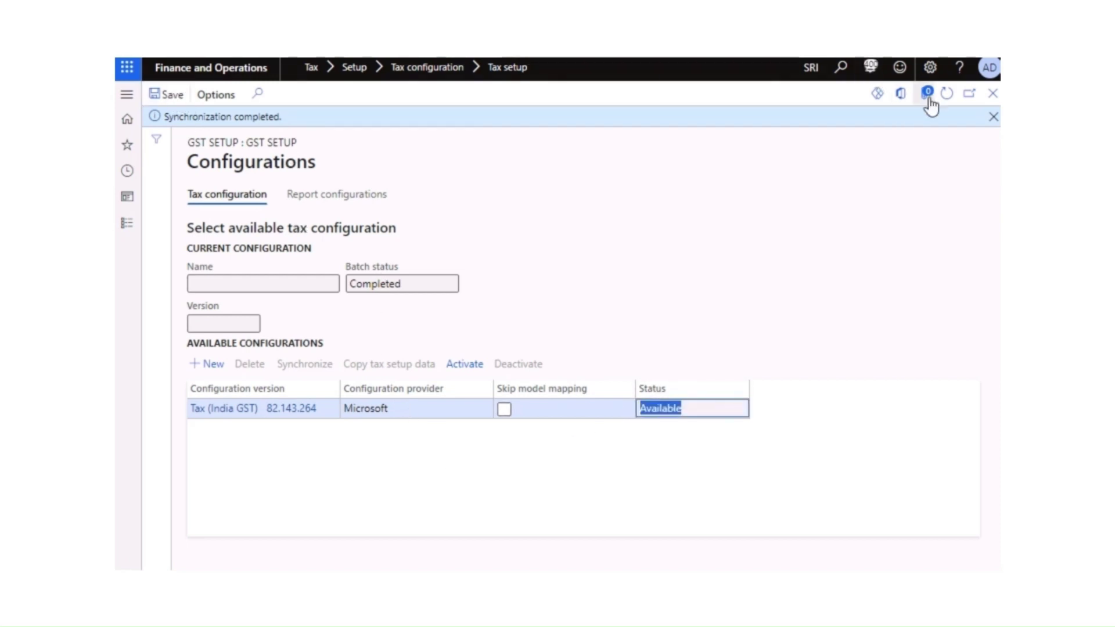
{"action": "left_click", "coordinate": [992, 116]}
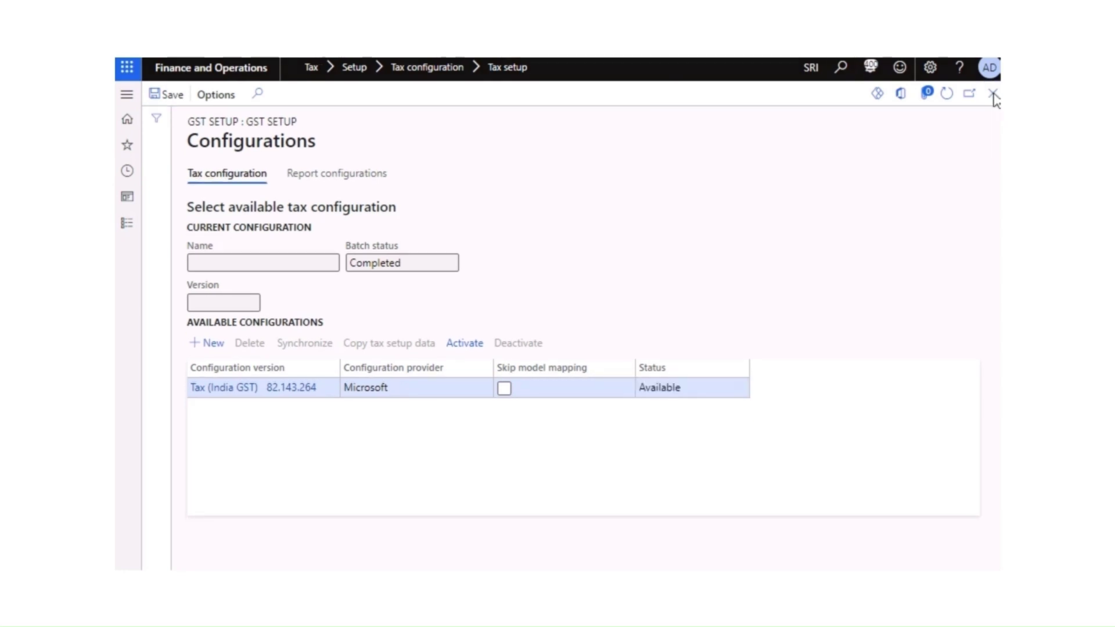
{"action": "left_click", "coordinate": [993, 94]}
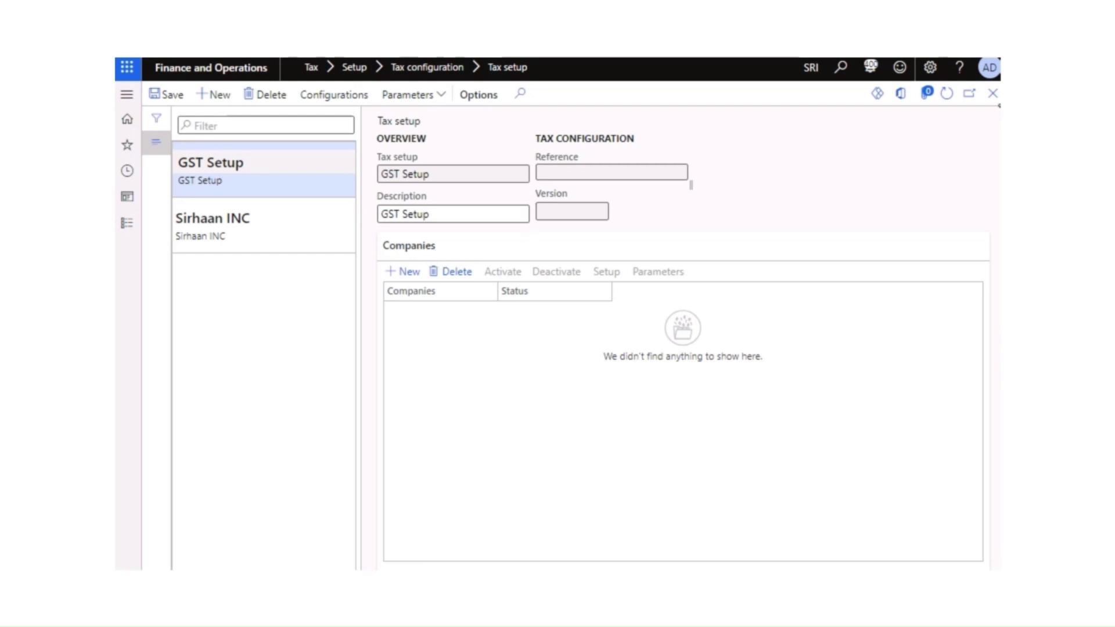
Step: Add company SRI as a new company line under GST Setup, save it, and activate it
{"action": "left_click", "coordinate": [954, 96]}
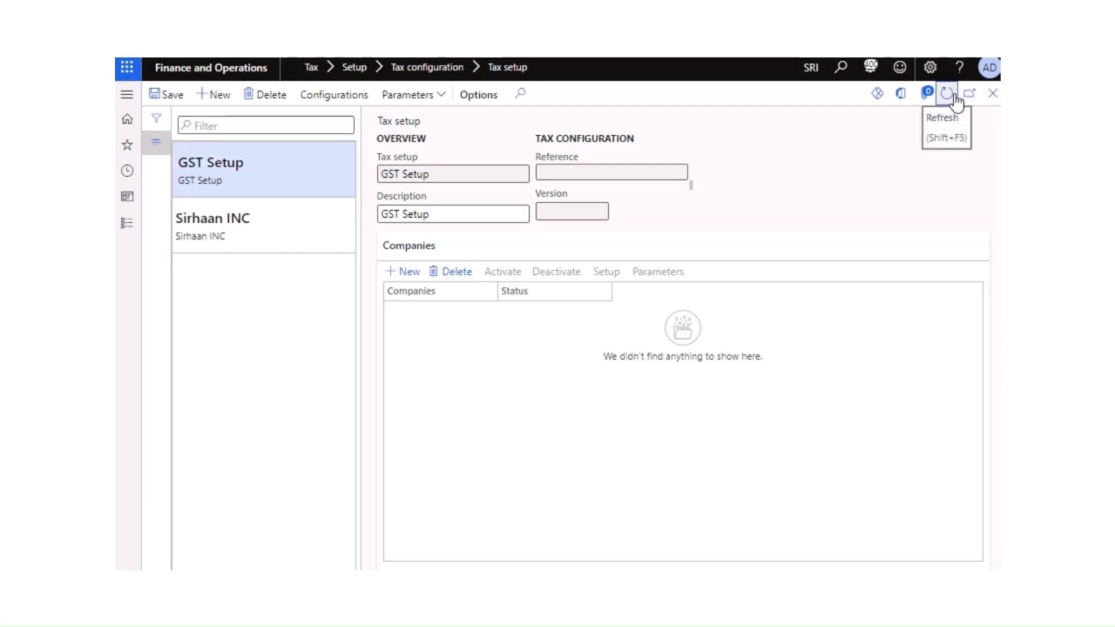
{"action": "left_click", "coordinate": [409, 273]}
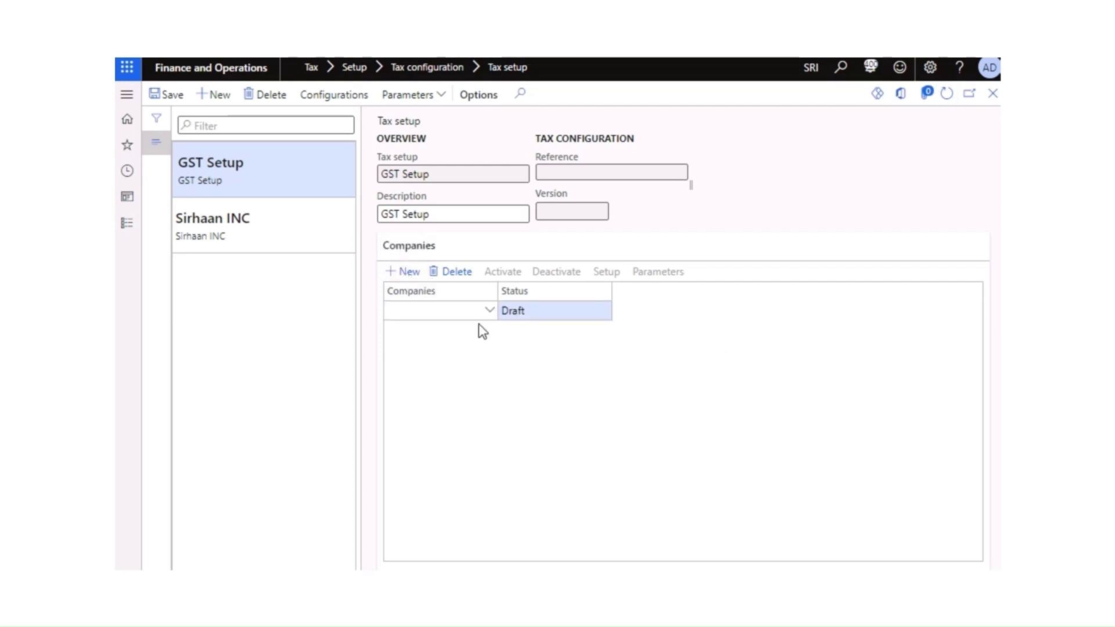
{"action": "left_click", "coordinate": [491, 314]}
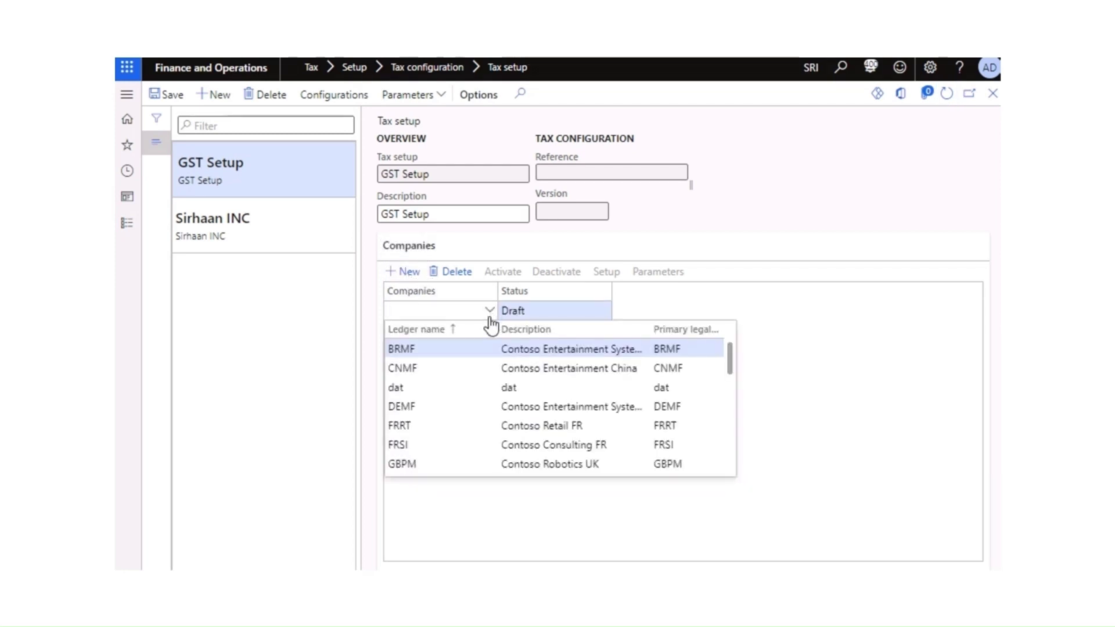
{"action": "type", "text": "sri"}
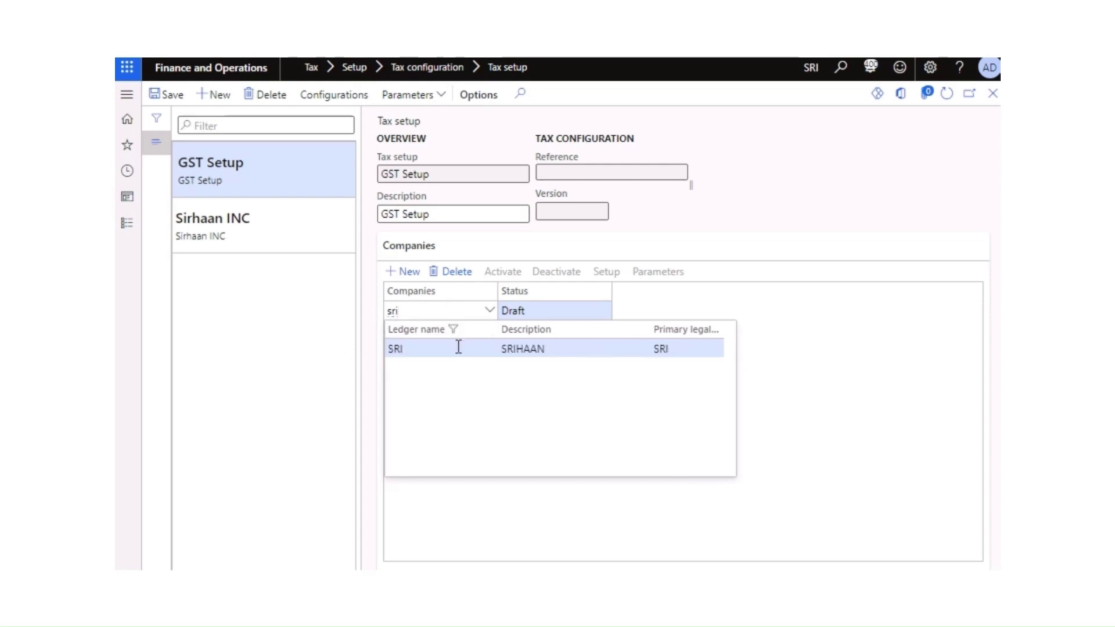
{"action": "left_click", "coordinate": [458, 349]}
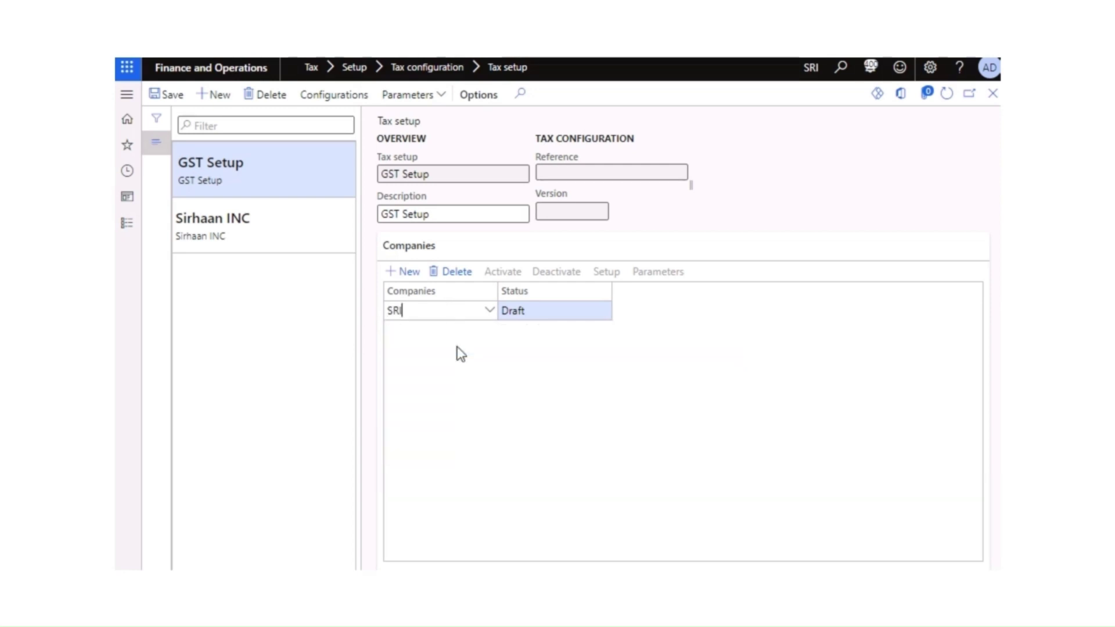
{"action": "left_click", "coordinate": [459, 406]}
{"action": "left_click", "coordinate": [173, 98]}
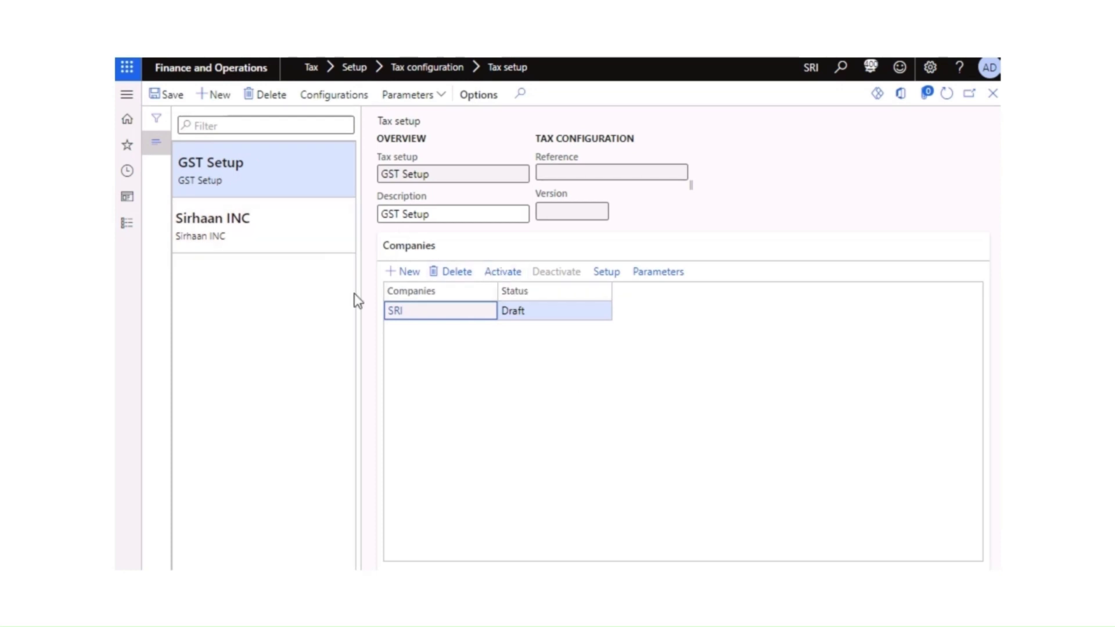
{"action": "left_click", "coordinate": [504, 275]}
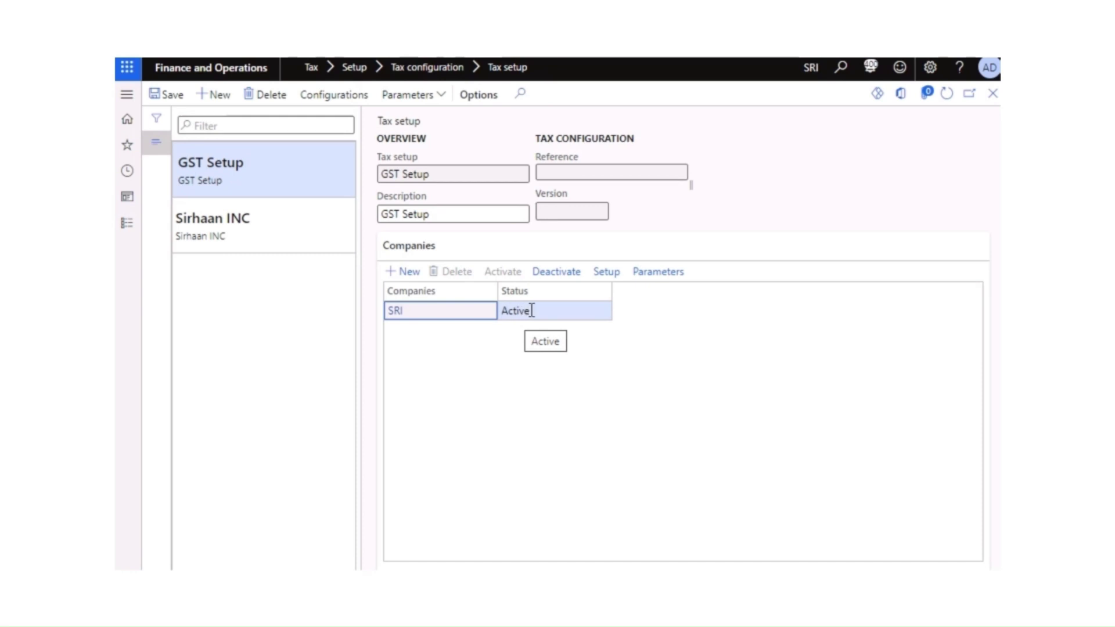
{"action": "left_click", "coordinate": [512, 364]}
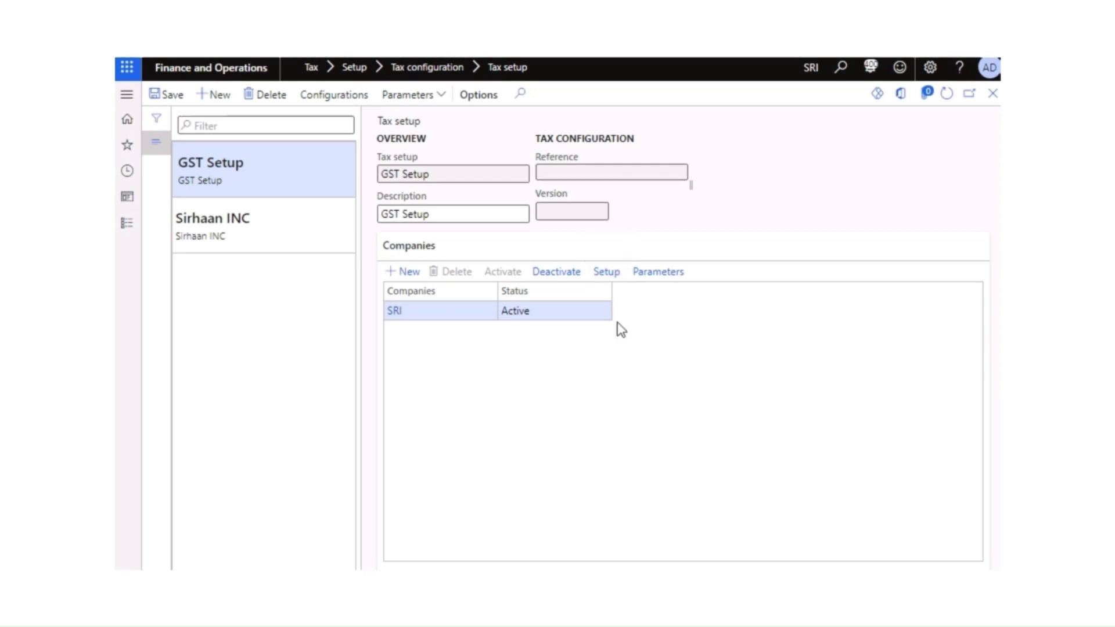
{"action": "left_click", "coordinate": [607, 274]}
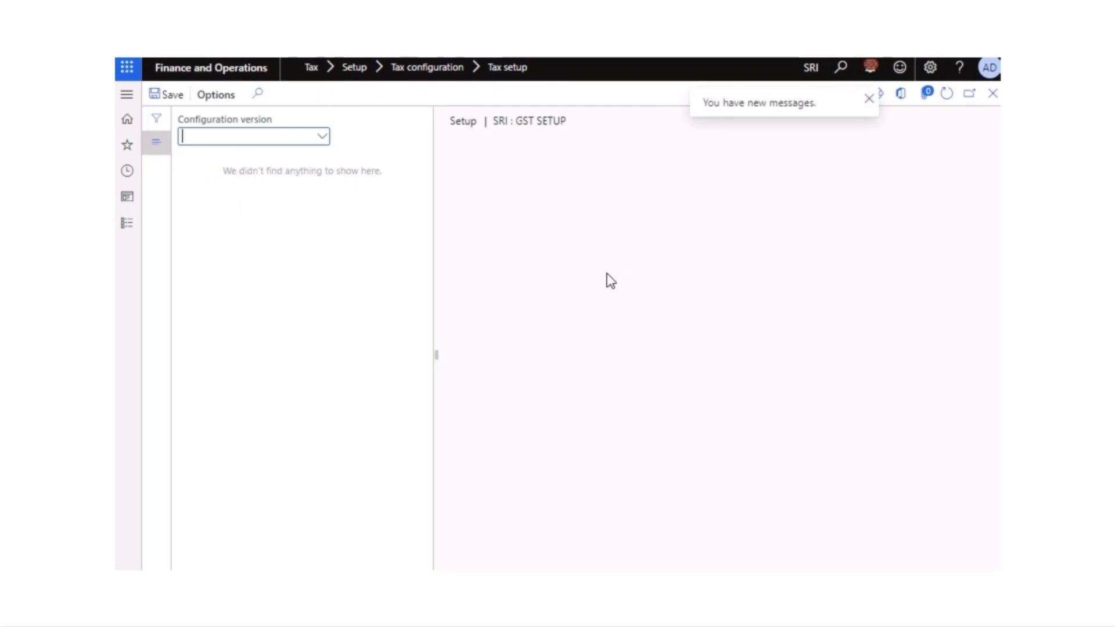
{"action": "left_click_drag", "start_coordinate": [334, 172], "coordinate": [328, 171]}
{"action": "left_click", "coordinate": [324, 139]}
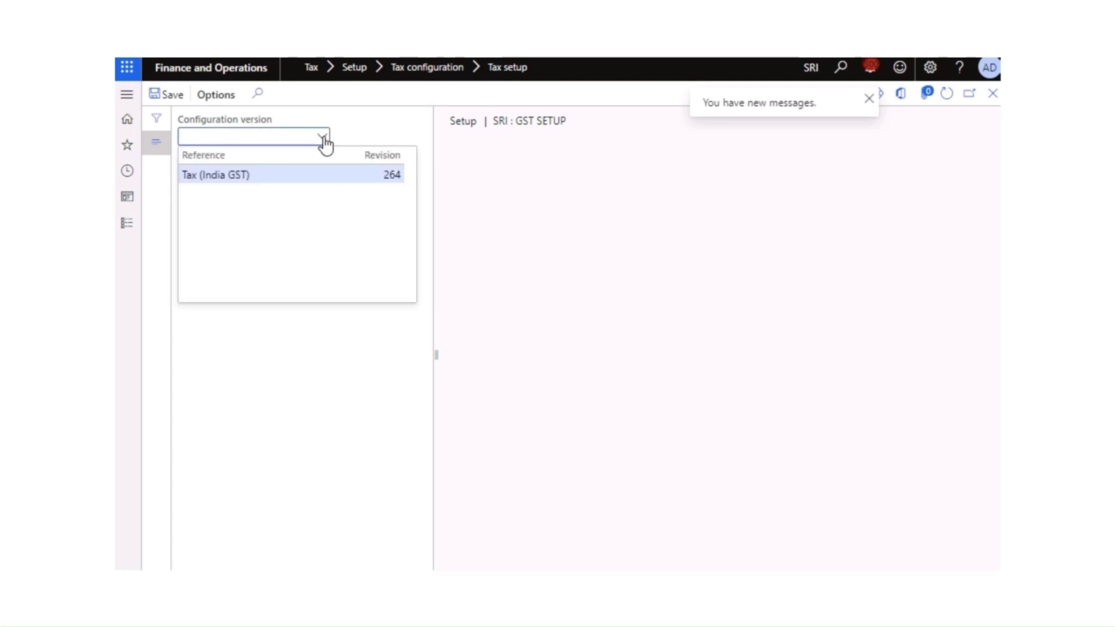
{"action": "left_click", "coordinate": [239, 177]}
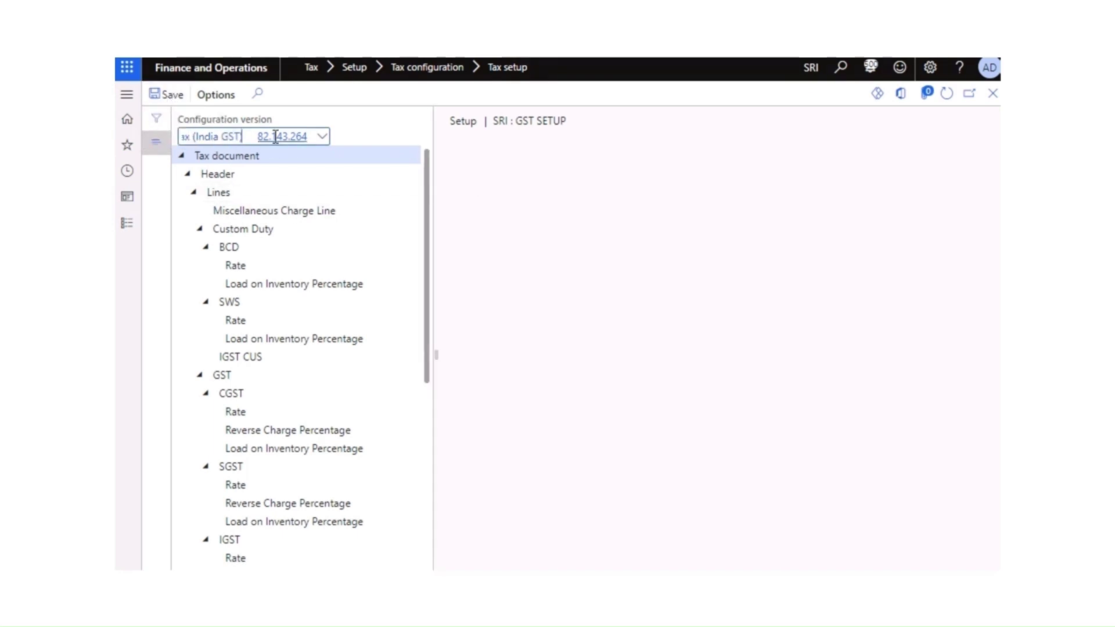
{"action": "left_click", "coordinate": [993, 94]}
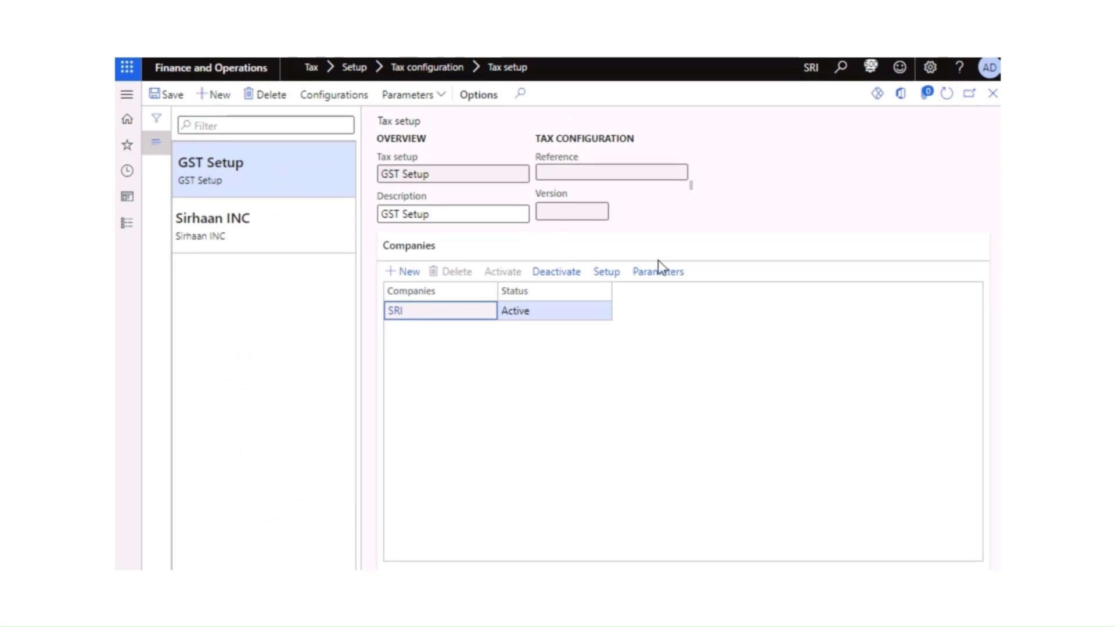
{"action": "left_click", "coordinate": [947, 94]}
{"action": "left_click", "coordinate": [993, 94]}
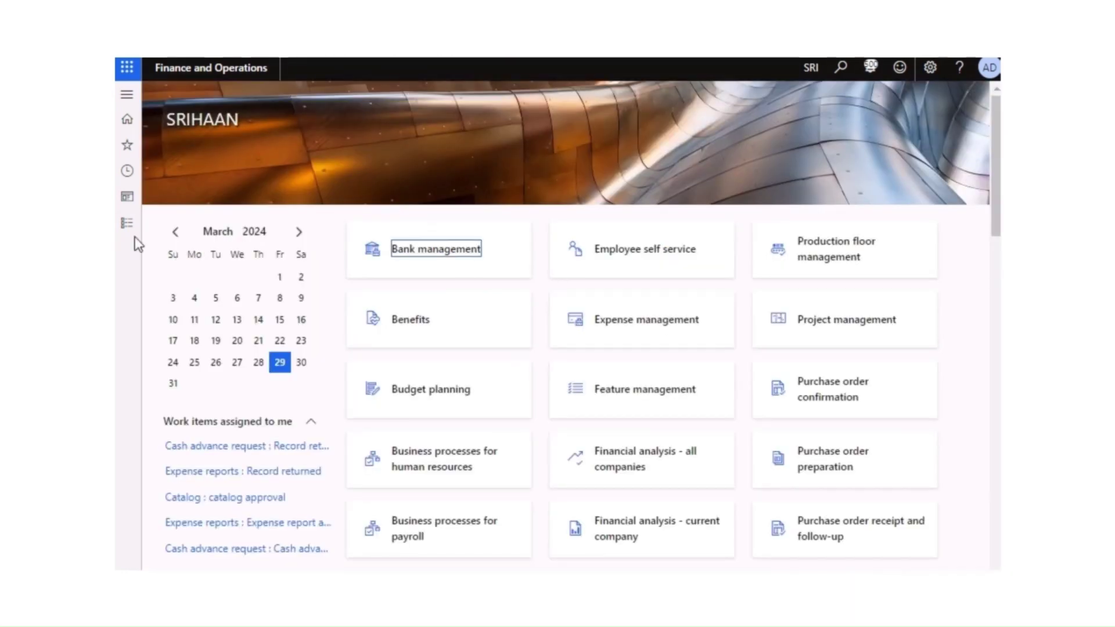
{"action": "left_click", "coordinate": [127, 224]}
{"action": "left_click", "coordinate": [362, 427]}
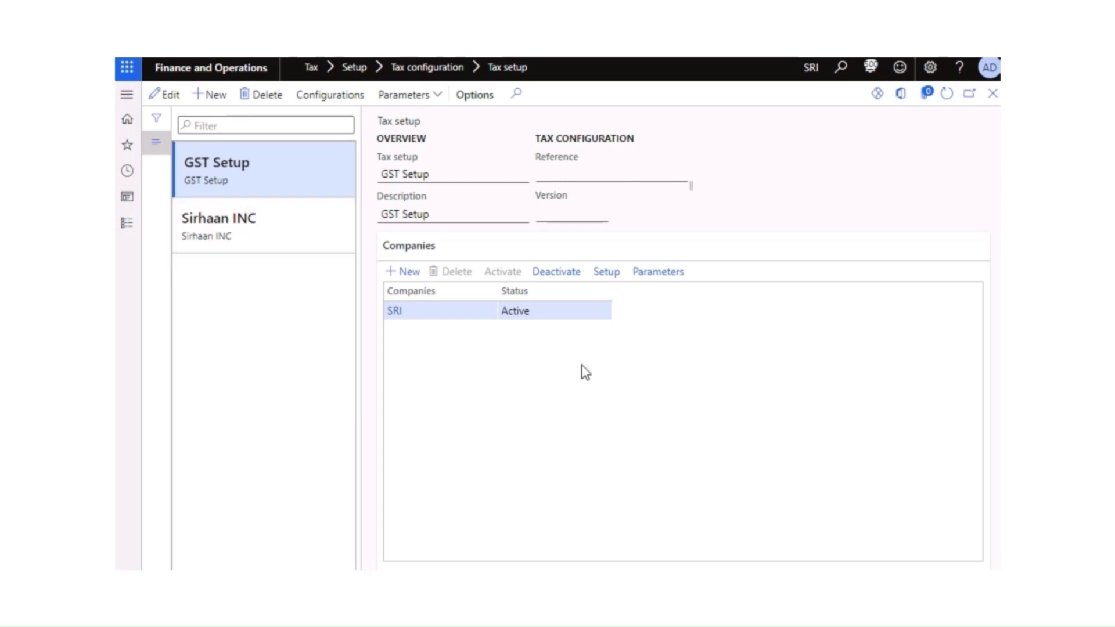
{"action": "left_click", "coordinate": [231, 215]}
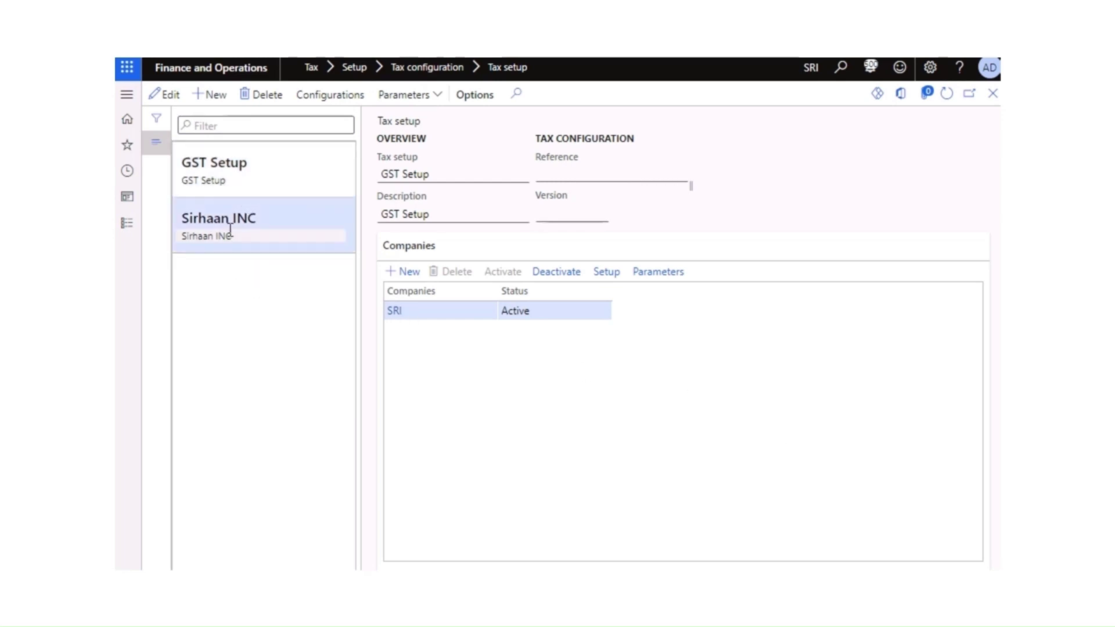
{"action": "left_click", "coordinate": [238, 170]}
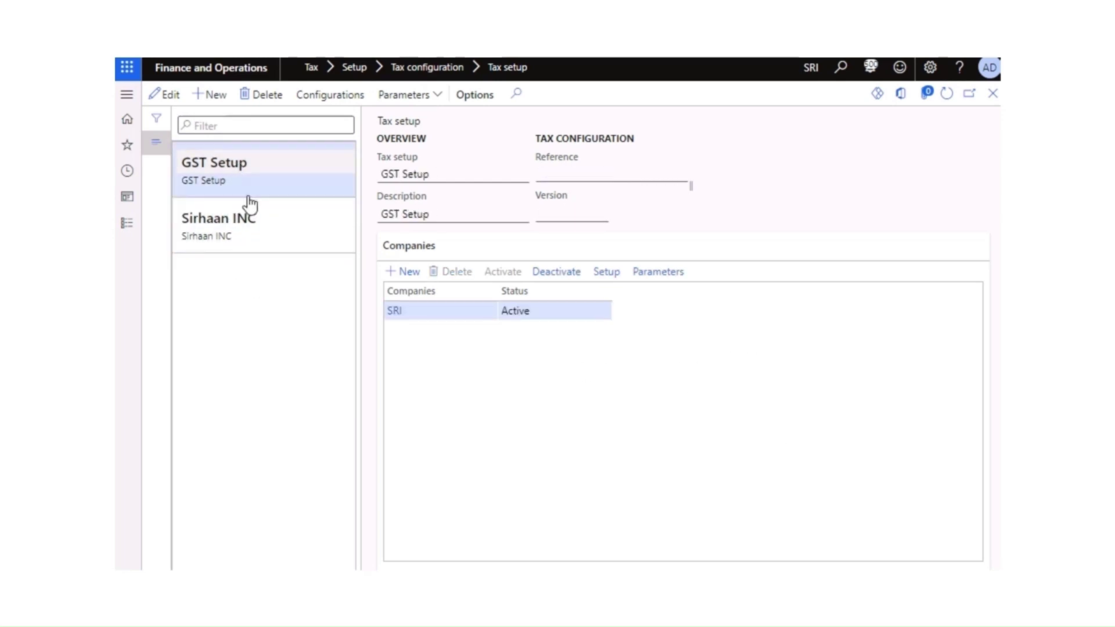
{"action": "left_click", "coordinate": [271, 232]}
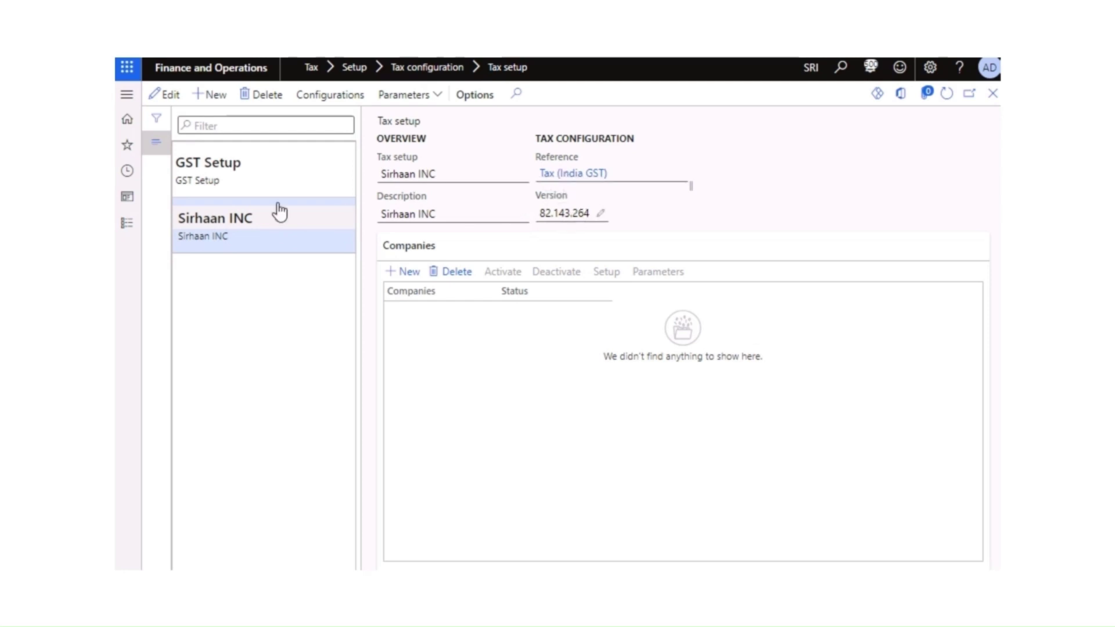
{"action": "left_click", "coordinate": [229, 178]}
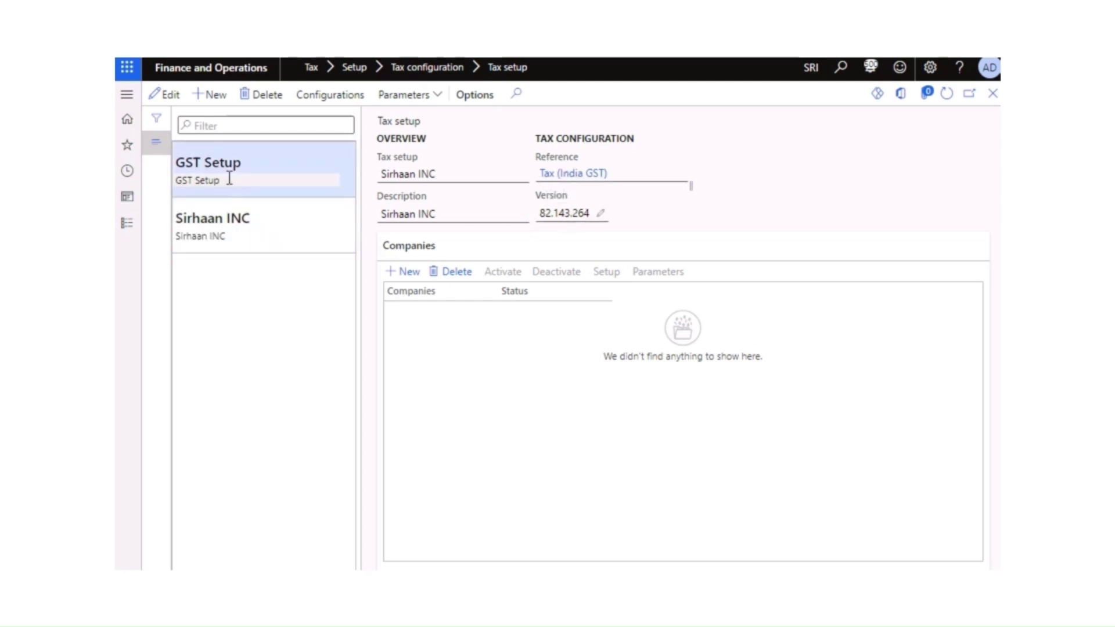
{"action": "left_click", "coordinate": [668, 171]}
{"action": "left_click", "coordinate": [680, 174]}
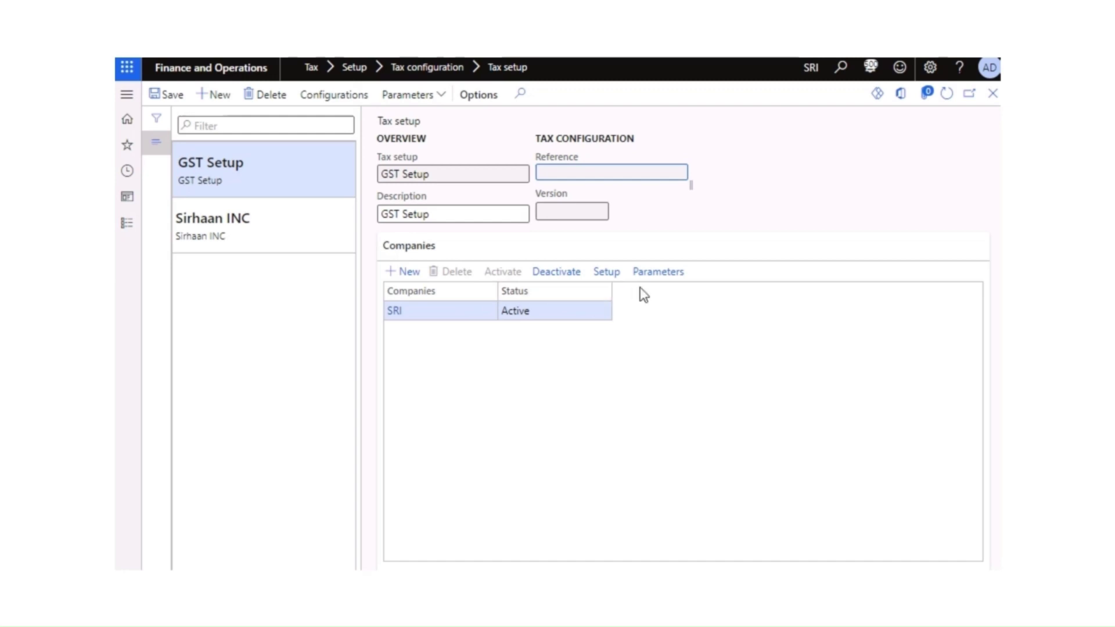
Step: Open SRI's setup on Tax (India GST) 82.143.264 and show the Header's Custom Duty accounting
{"action": "left_click", "coordinate": [596, 276]}
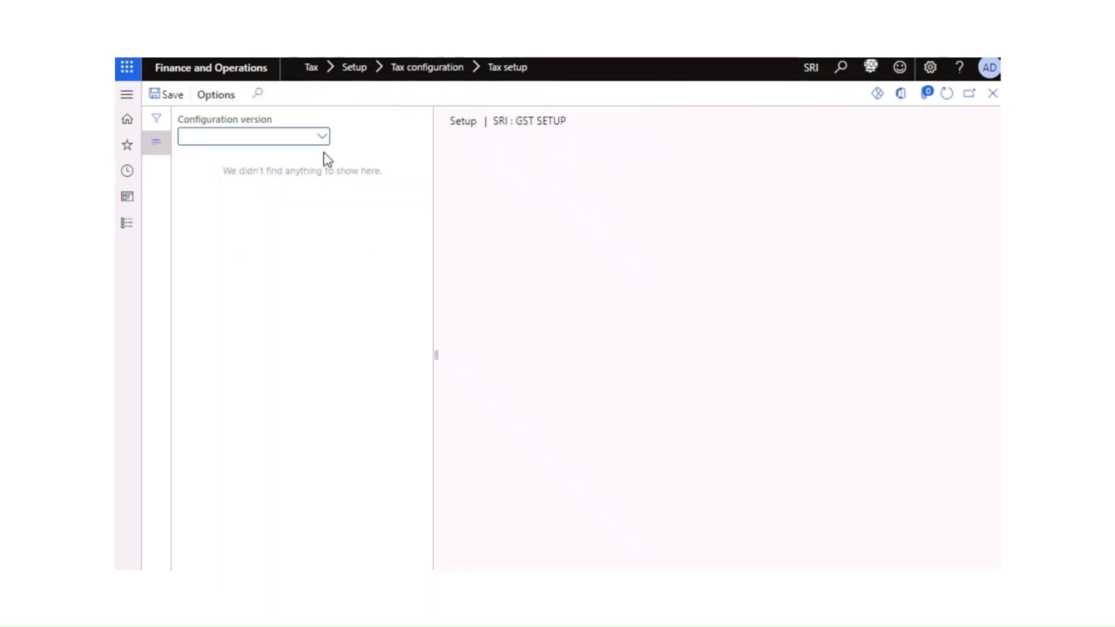
{"action": "left_click", "coordinate": [323, 139]}
{"action": "left_click", "coordinate": [251, 175]}
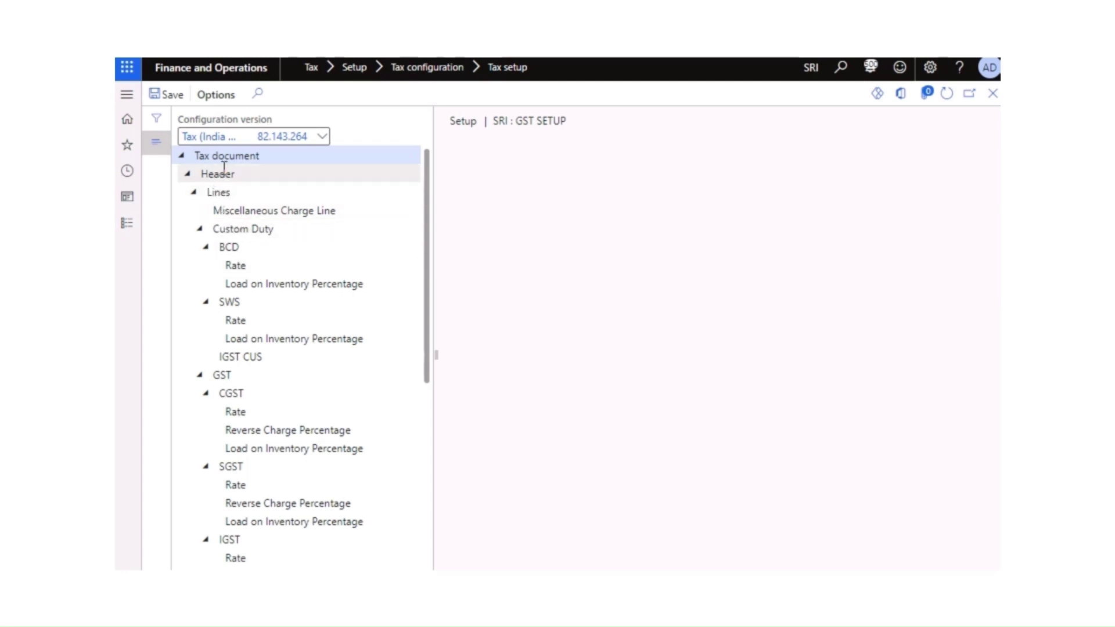
{"action": "left_click", "coordinate": [187, 176]}
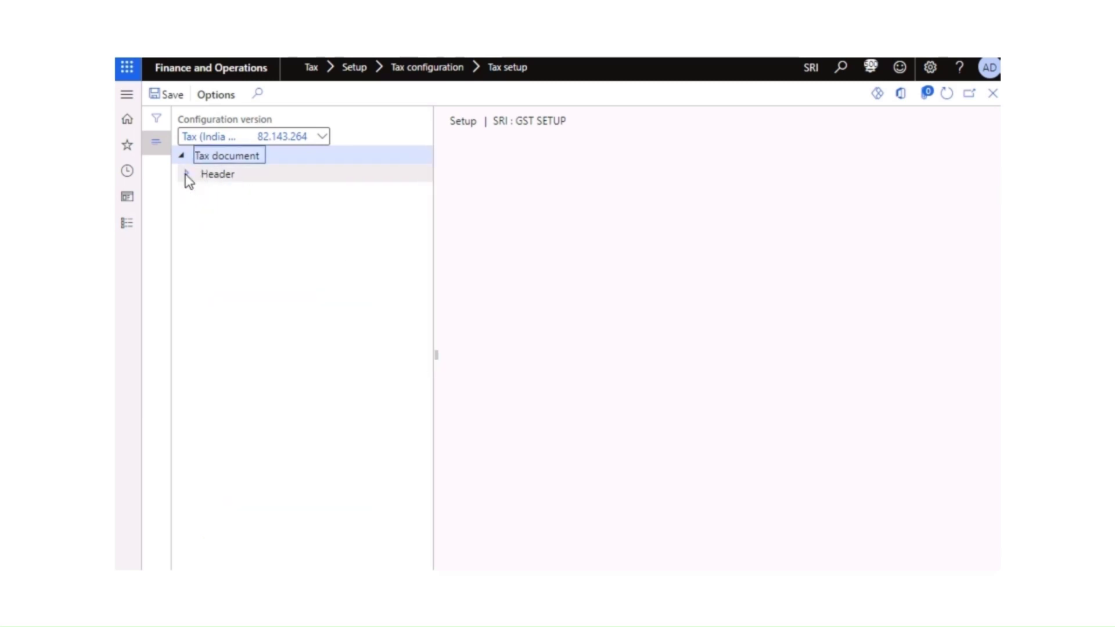
{"action": "left_click", "coordinate": [186, 174]}
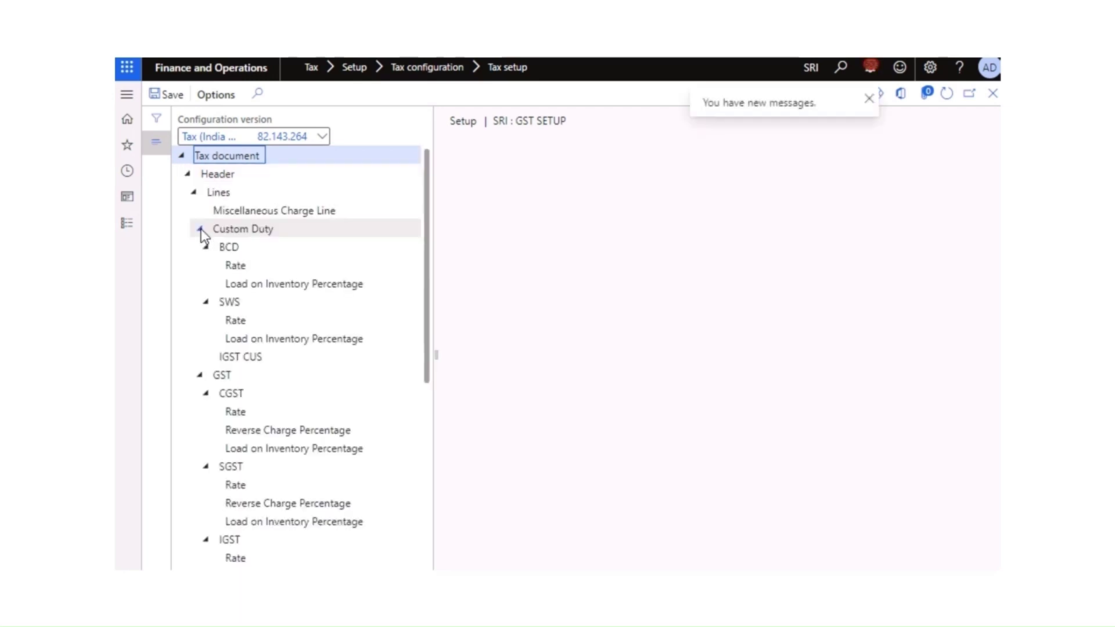
{"action": "left_click", "coordinate": [246, 210]}
{"action": "left_click", "coordinate": [235, 231]}
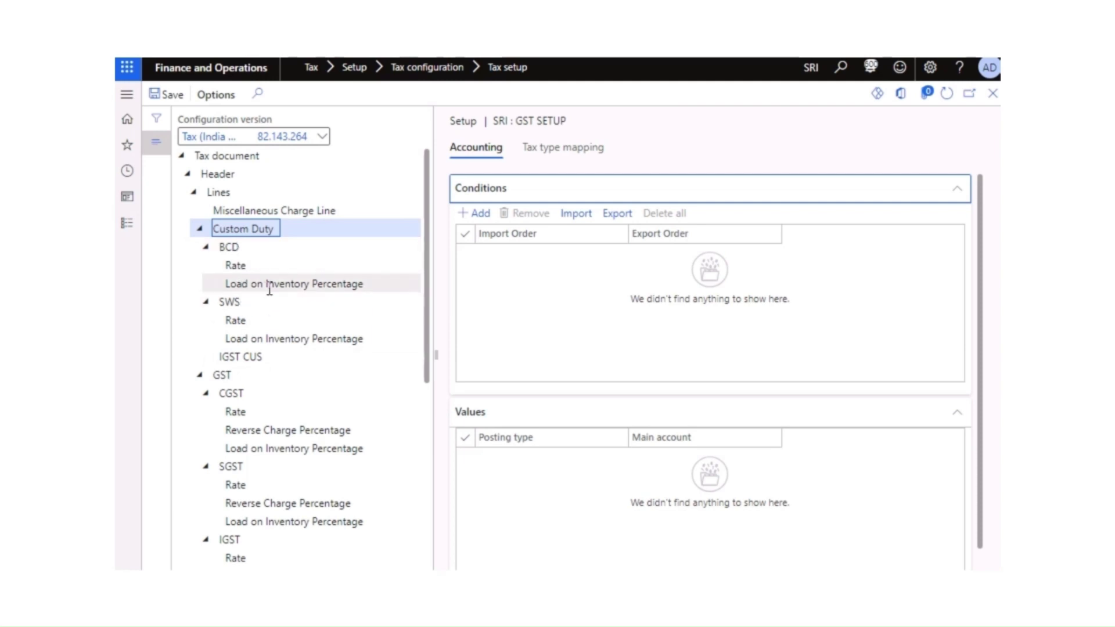
Step: Review BCD's Rate and Load on Inventory Percentage values, then open the GST node's accounting
{"action": "left_click", "coordinate": [230, 247]}
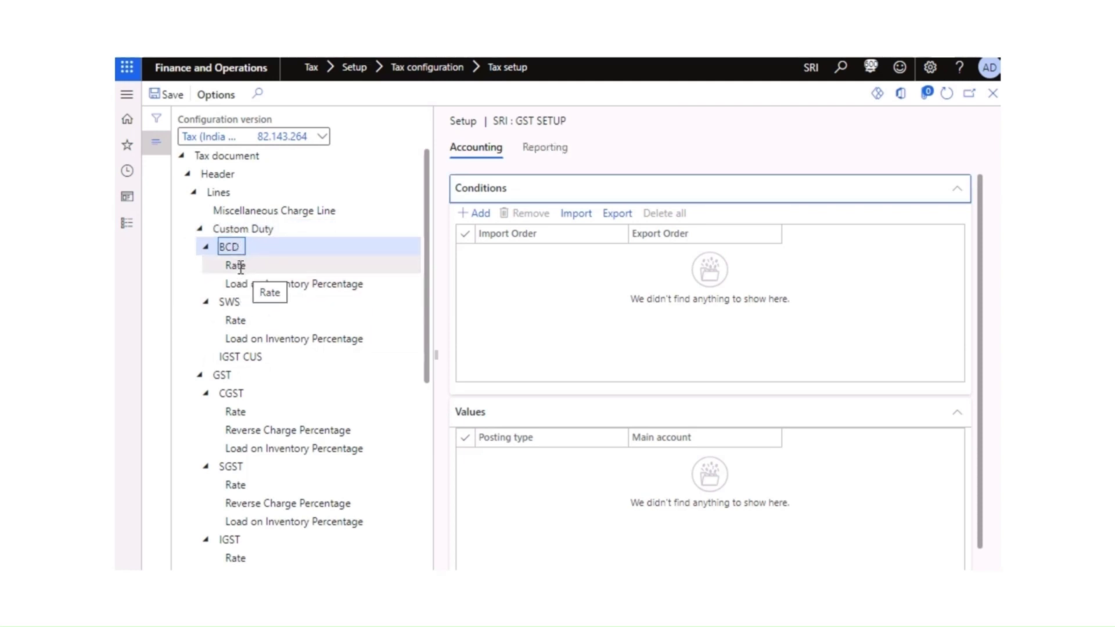
{"action": "left_click", "coordinate": [241, 268]}
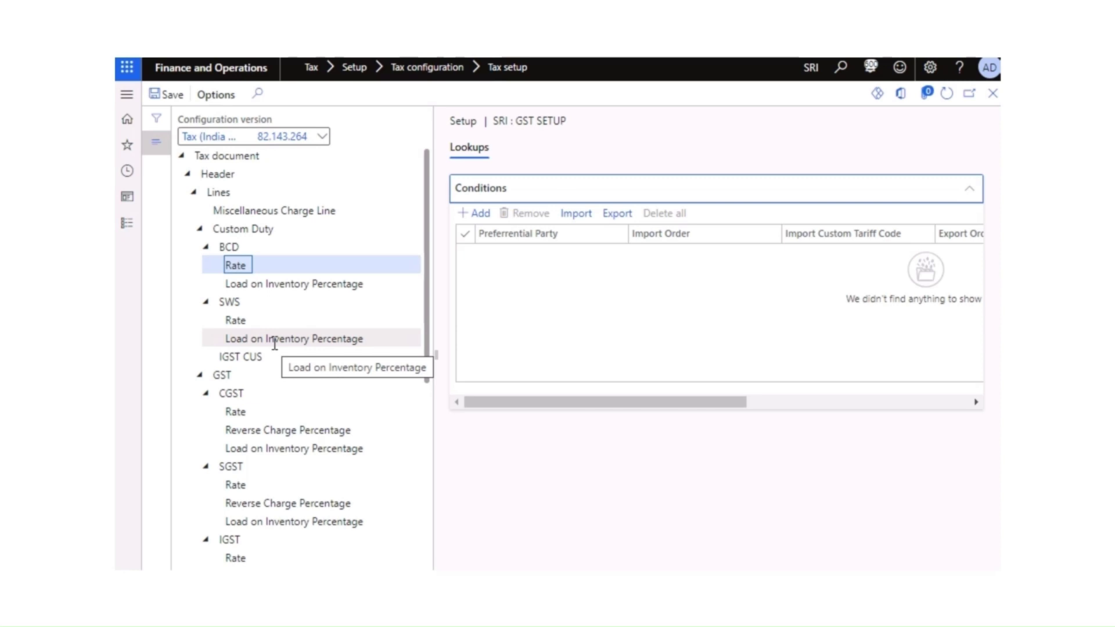
{"action": "left_click", "coordinate": [302, 287]}
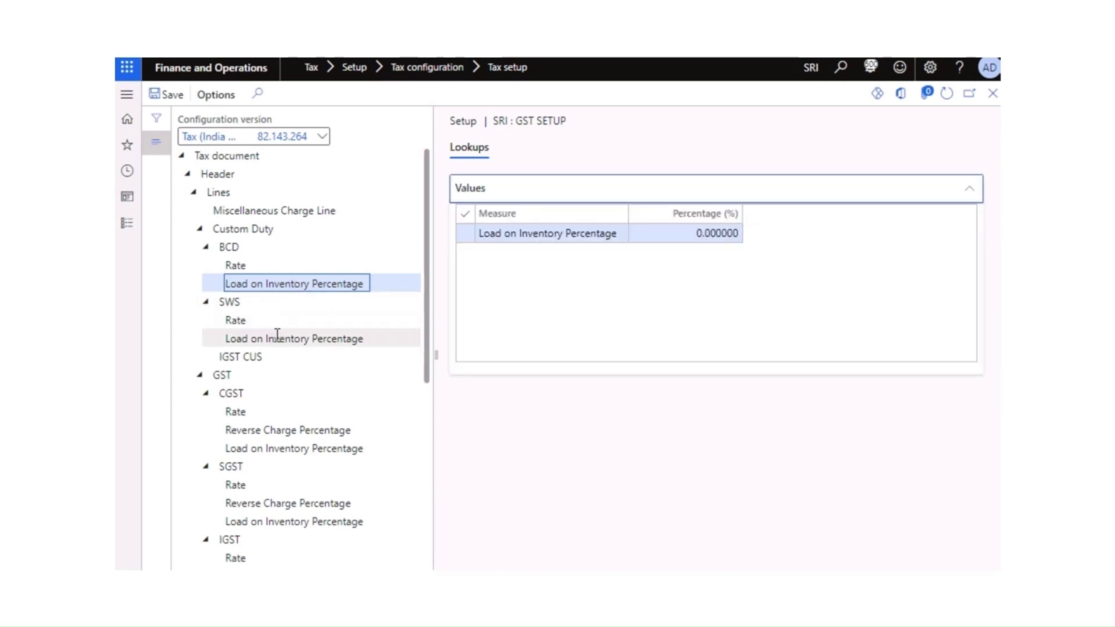
{"action": "scroll", "coordinate": [277, 335], "scroll_direction": "down", "scroll_amount": 3}
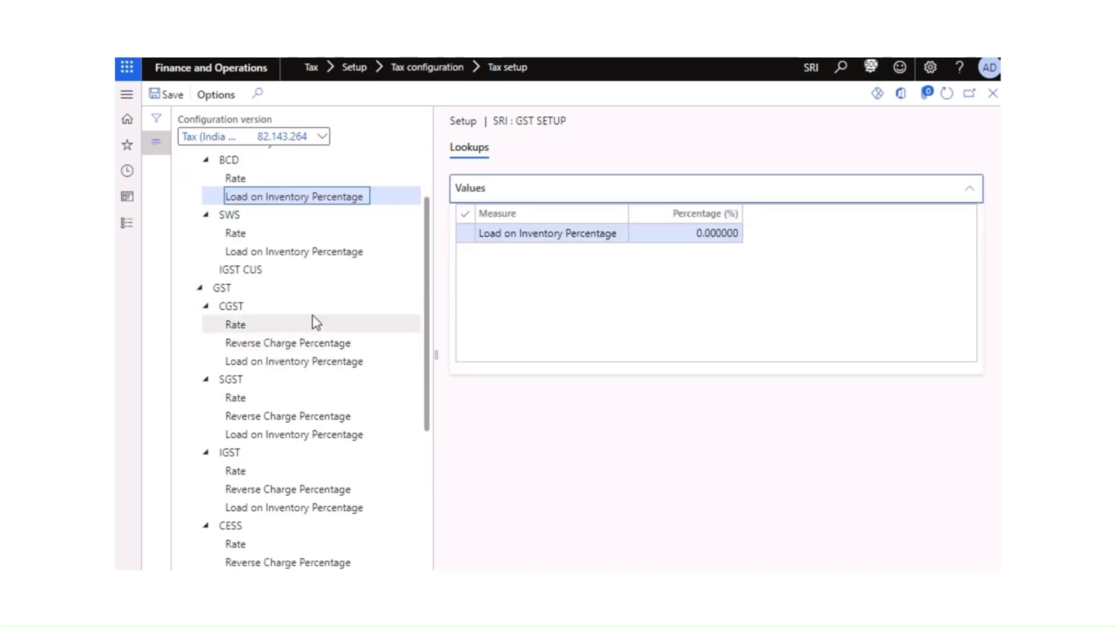
{"action": "left_click", "coordinate": [705, 243]}
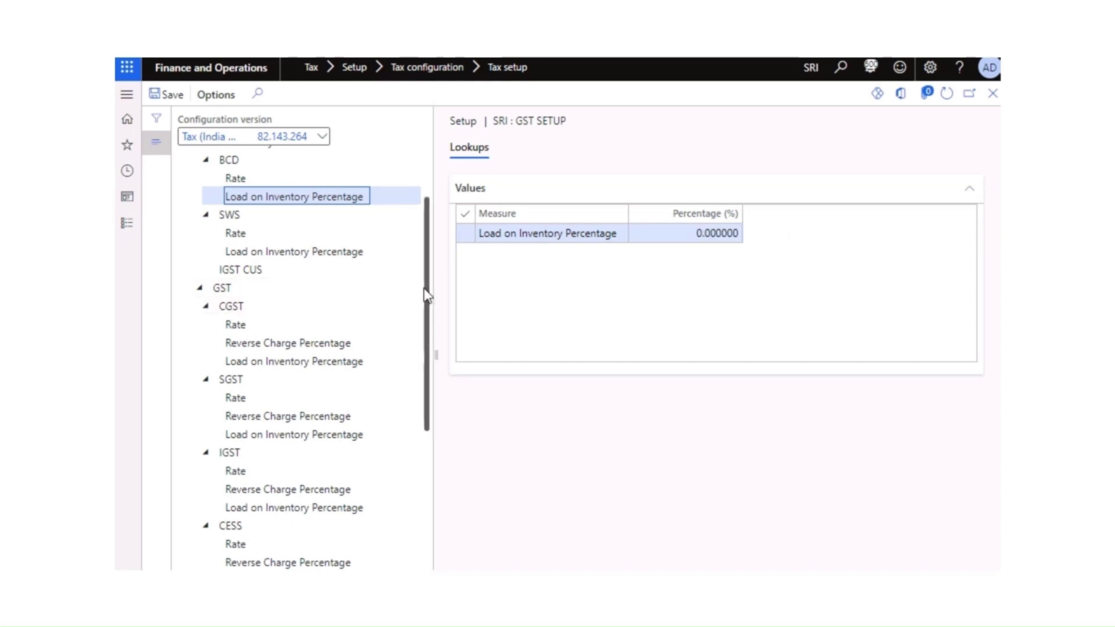
{"action": "scroll", "coordinate": [425, 284], "scroll_direction": "up", "scroll_amount": 3}
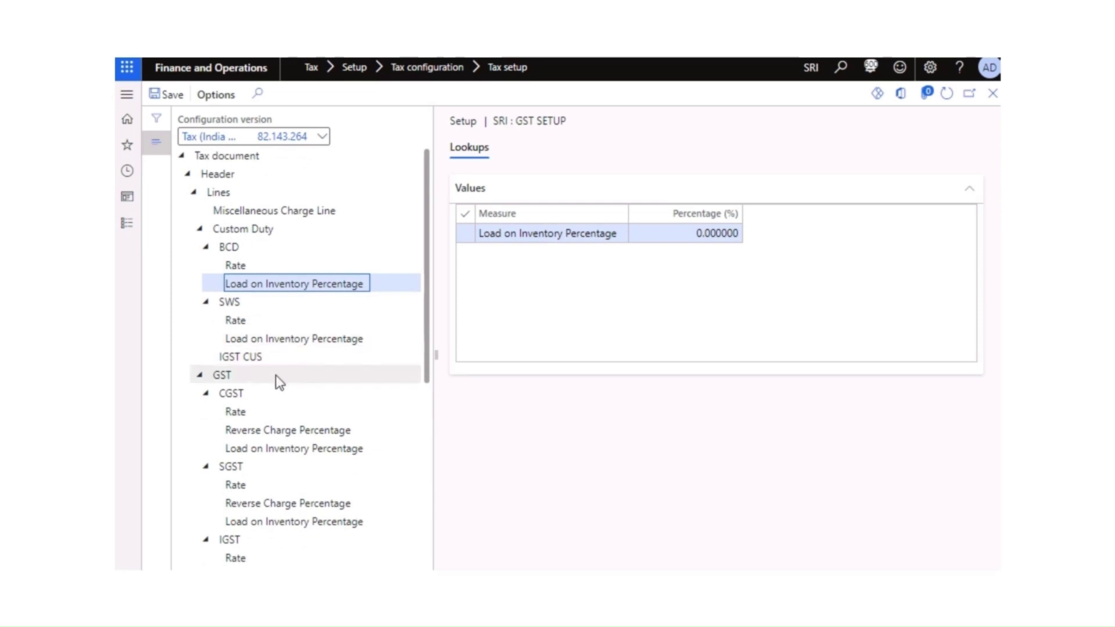
{"action": "left_click", "coordinate": [226, 375]}
{"action": "scroll", "coordinate": [299, 340], "scroll_direction": "up", "scroll_amount": 3}
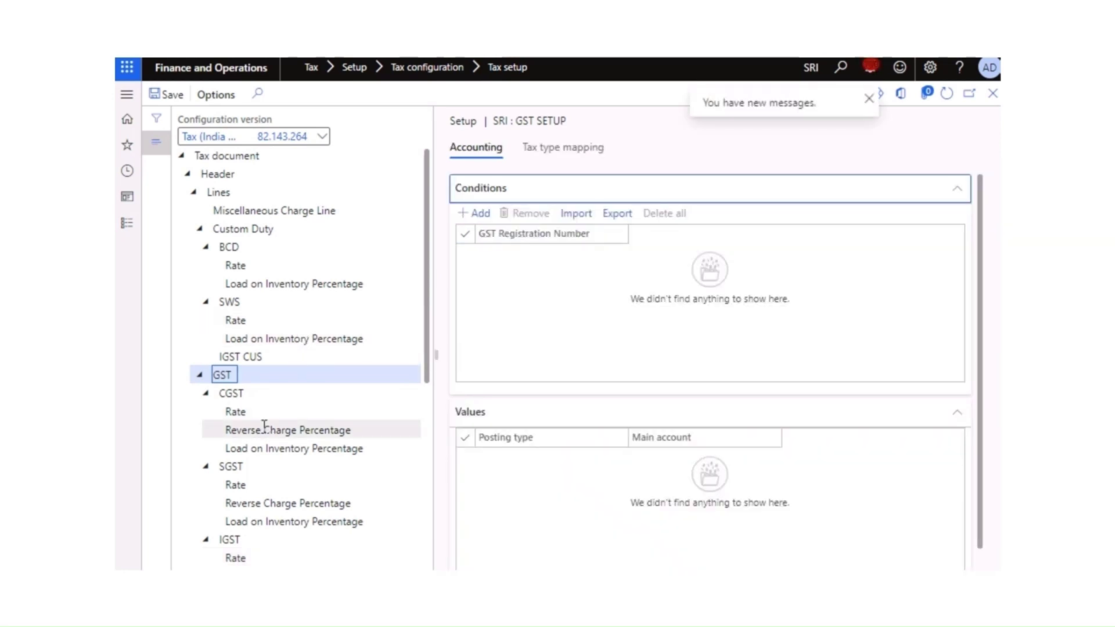
Step: Add a new GST condition row and browse the GST registration number list
{"action": "left_click", "coordinate": [205, 395]}
{"action": "left_click", "coordinate": [205, 395]}
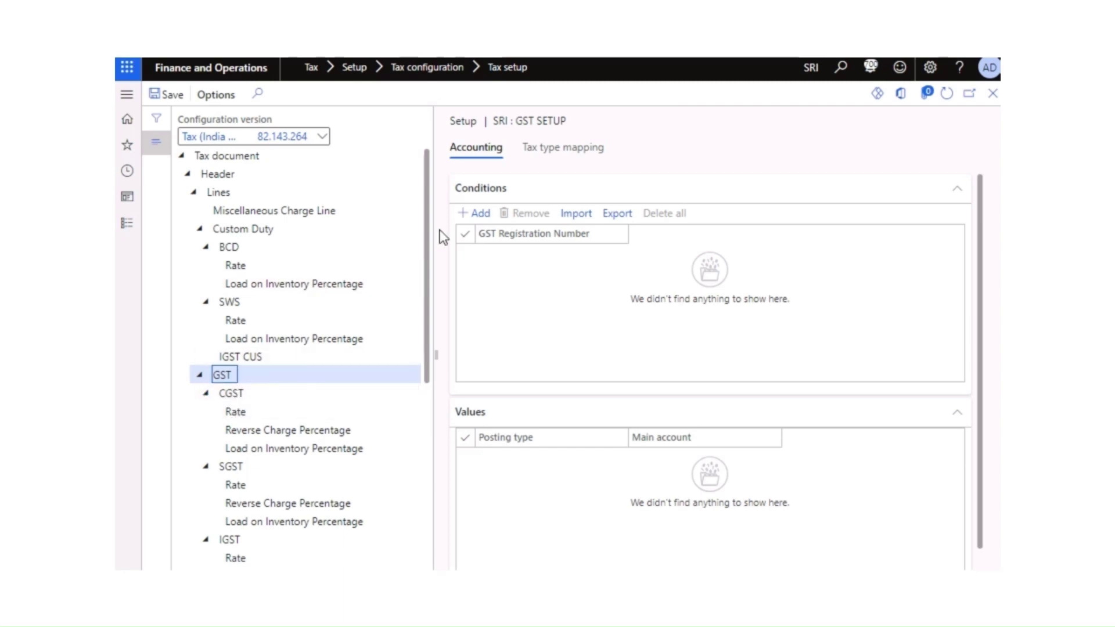
{"action": "left_click", "coordinate": [481, 215]}
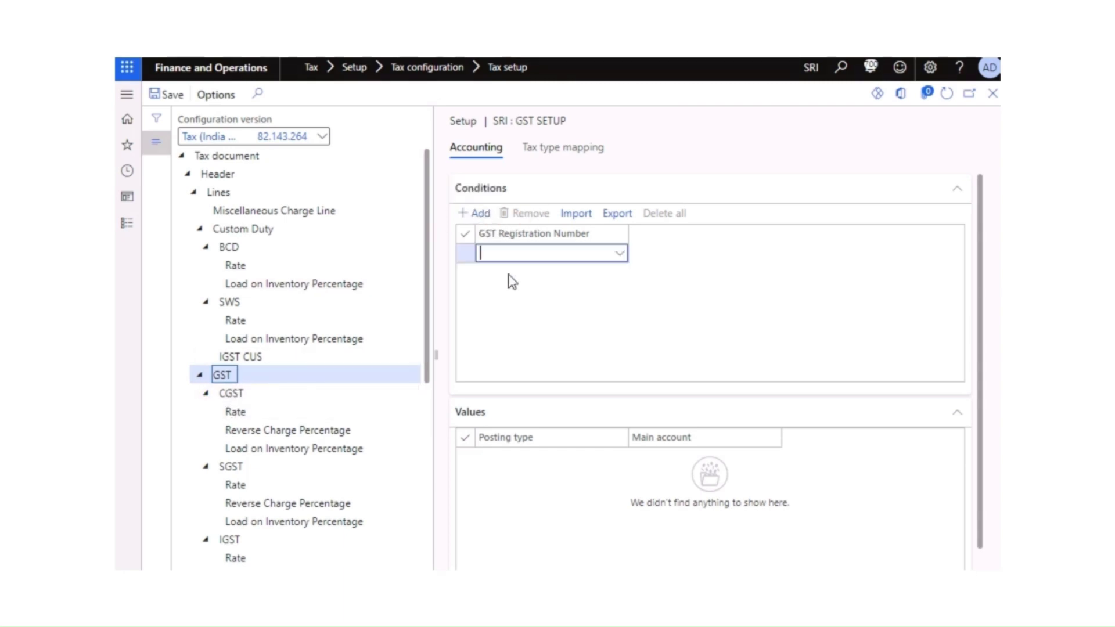
{"action": "left_click", "coordinate": [620, 259]}
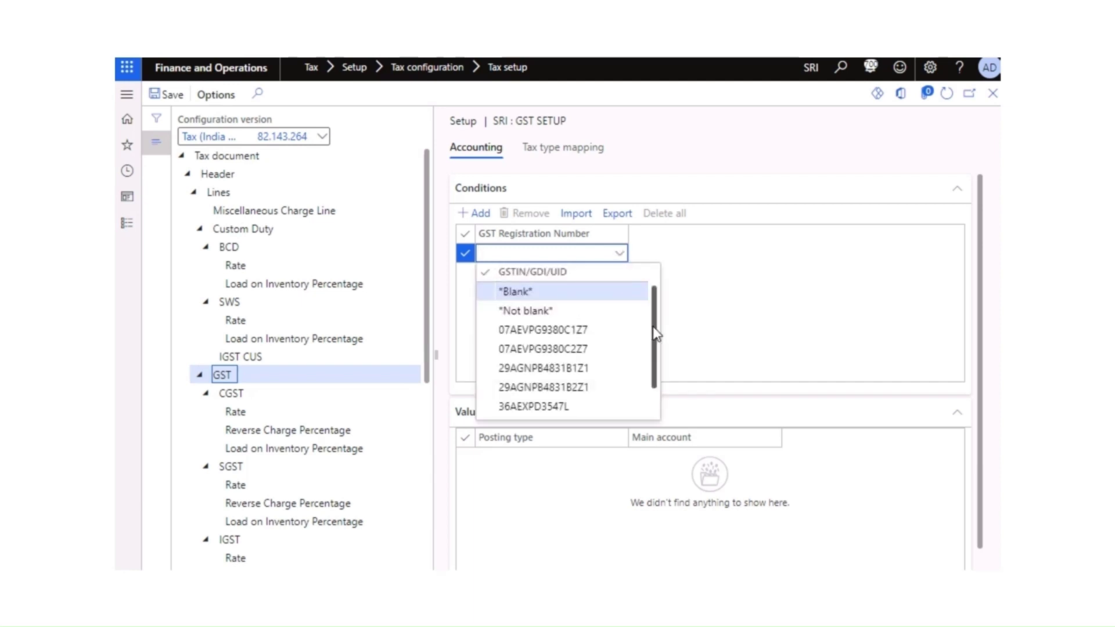
{"action": "left_click_drag", "start_coordinate": [654, 336], "coordinate": [649, 372]}
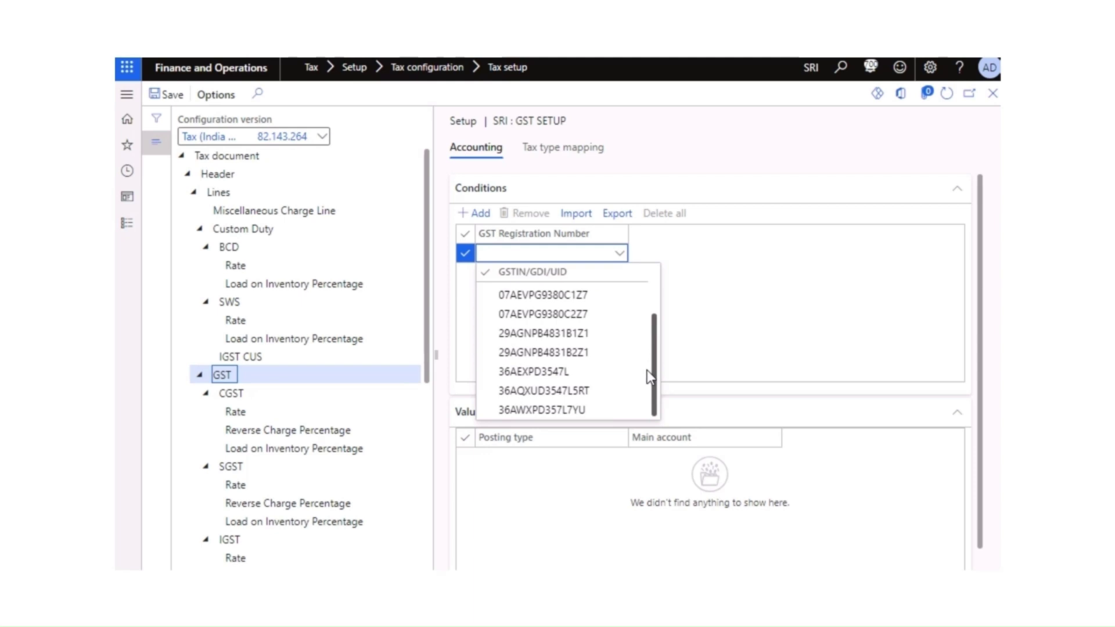
{"action": "mouse_move", "coordinate": [647, 367]}
{"action": "left_mouse_down"}
{"action": "mouse_move", "coordinate": [655, 321]}
{"action": "mouse_move", "coordinate": [657, 364]}
{"action": "left_mouse_up"}
{"action": "left_click_drag", "start_coordinate": [653, 355], "coordinate": [654, 313]}
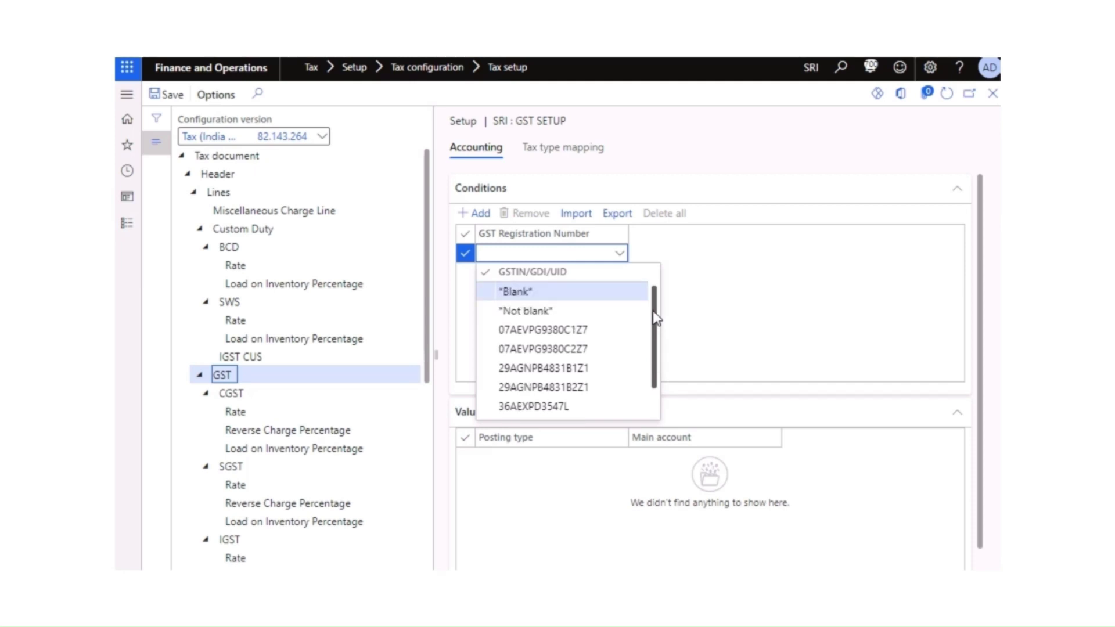
{"action": "mouse_move", "coordinate": [655, 324]}
{"action": "left_mouse_down"}
{"action": "mouse_move", "coordinate": [655, 347]}
{"action": "mouse_move", "coordinate": [649, 326]}
{"action": "left_mouse_up"}
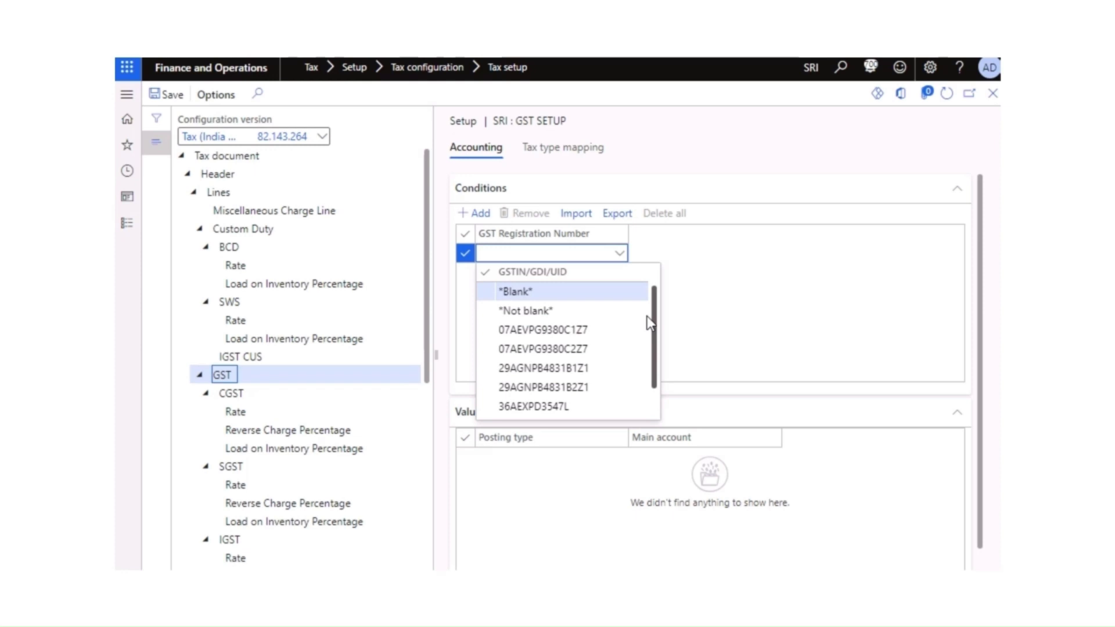
{"action": "scroll", "coordinate": [639, 346], "scroll_direction": "down", "scroll_amount": 2}
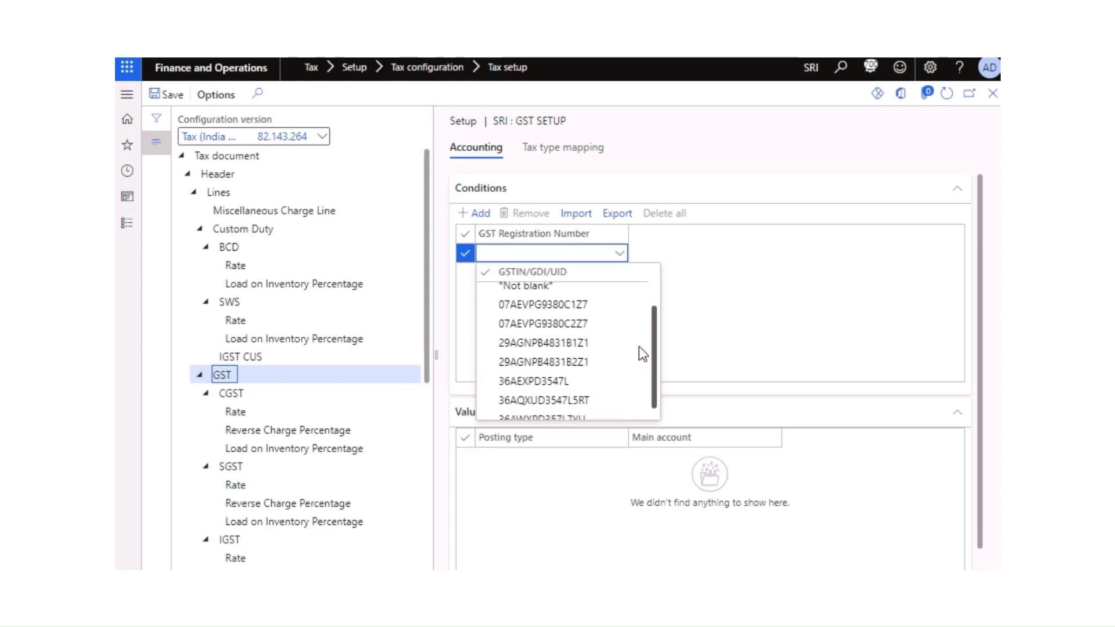
Step: Apply the chosen registration number to the condition and duplicate the browser tab
{"action": "left_click", "coordinate": [564, 394]}
{"action": "left_click", "coordinate": [564, 395]}
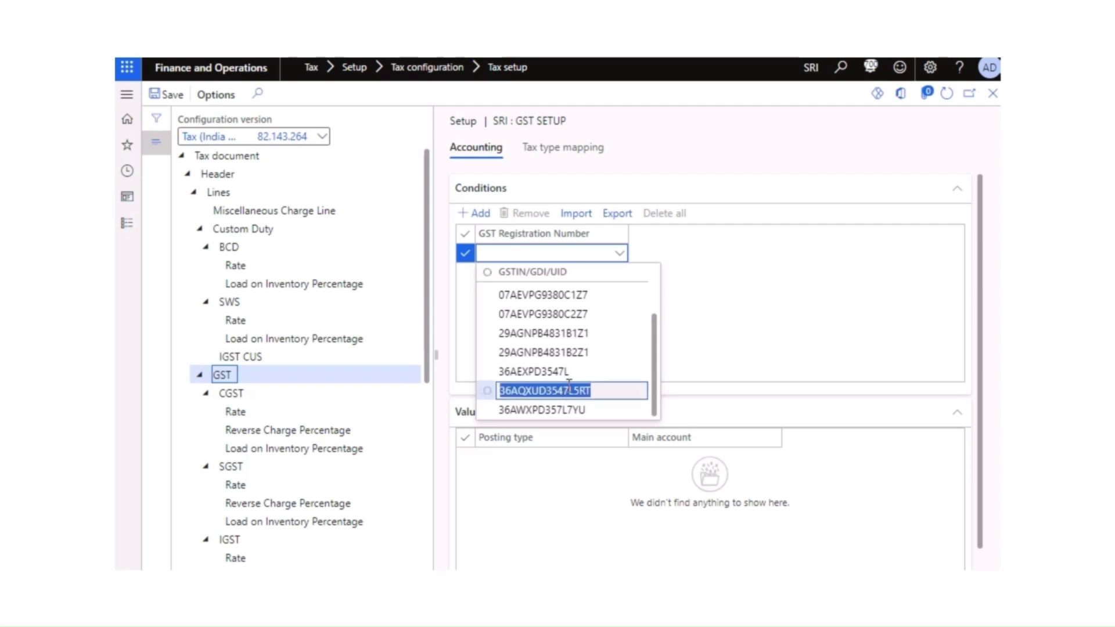
{"action": "left_click", "coordinate": [574, 394]}
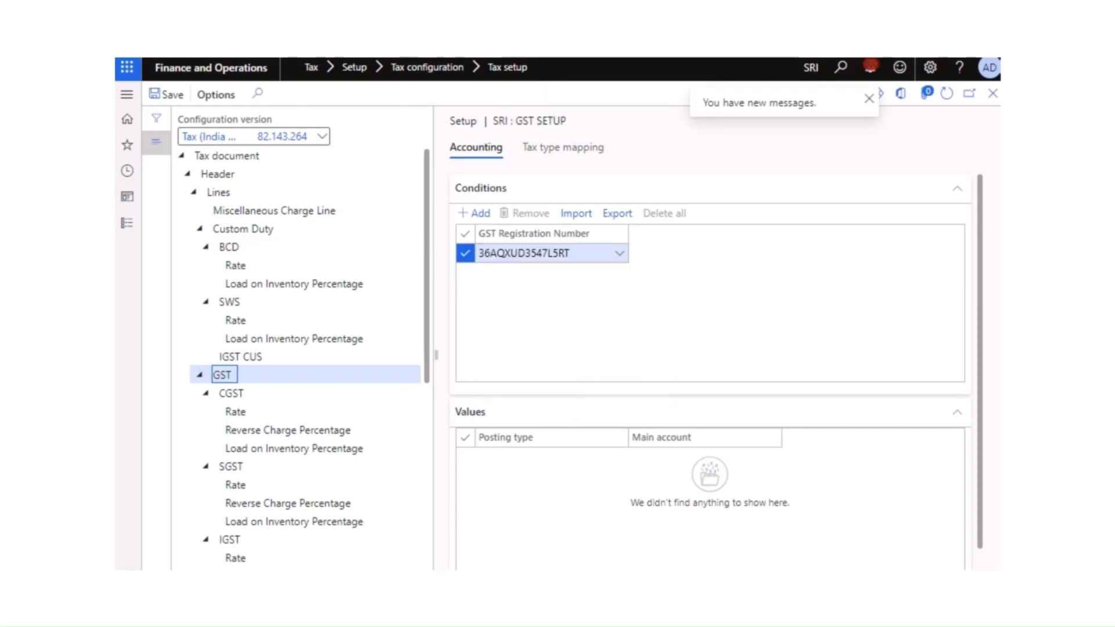
{"action": "right_click", "coordinate": [254, 3]}
{"action": "left_click", "coordinate": [326, 120]}
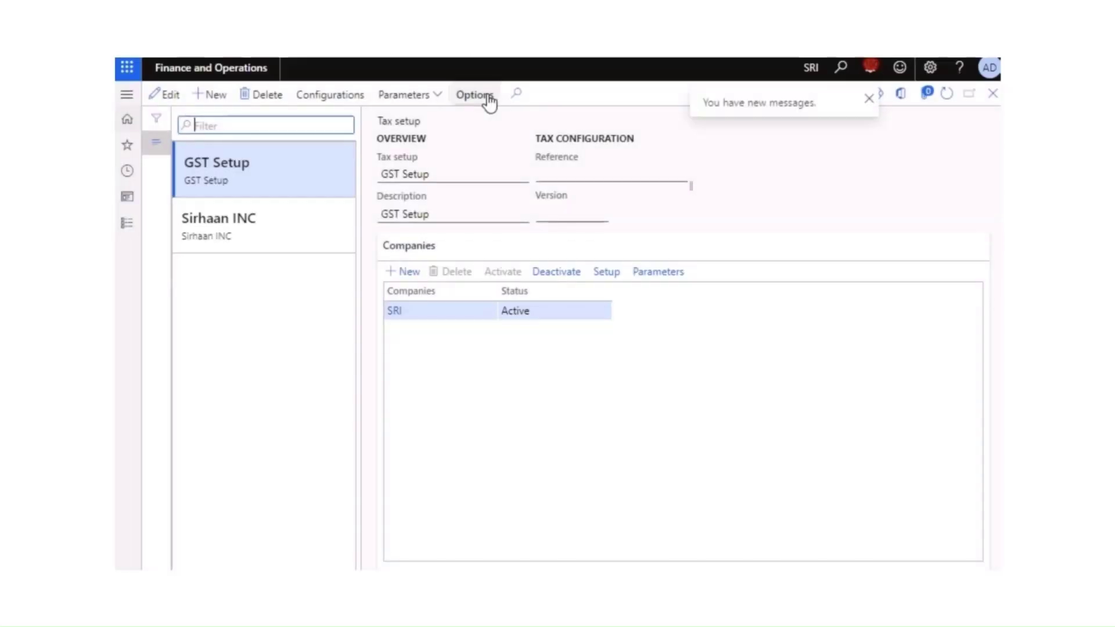
Step: Find and open Enterprise tax registration numbers from the fully expanded Tax module
{"action": "left_click", "coordinate": [127, 223]}
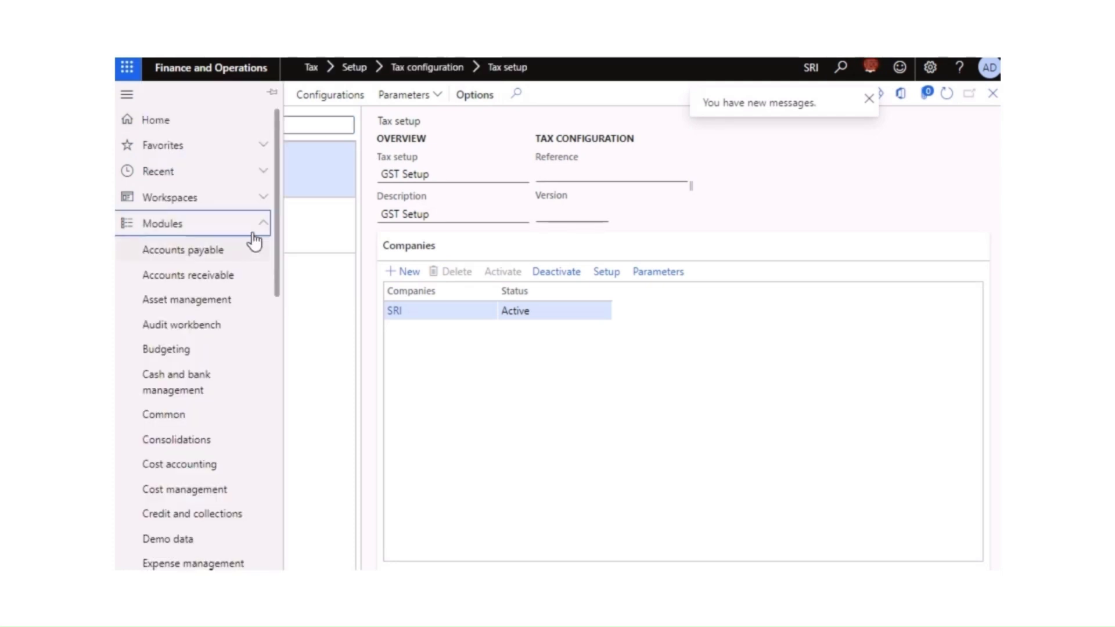
{"action": "scroll", "coordinate": [264, 406], "scroll_direction": "down", "scroll_amount": 8}
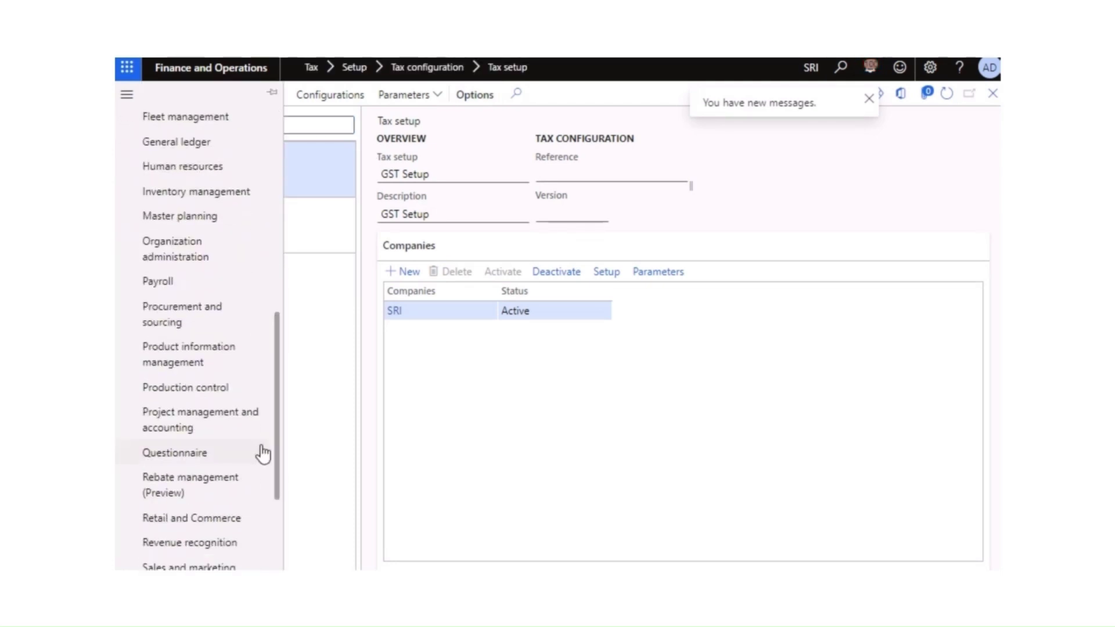
{"action": "scroll", "coordinate": [244, 511], "scroll_direction": "down", "scroll_amount": 3}
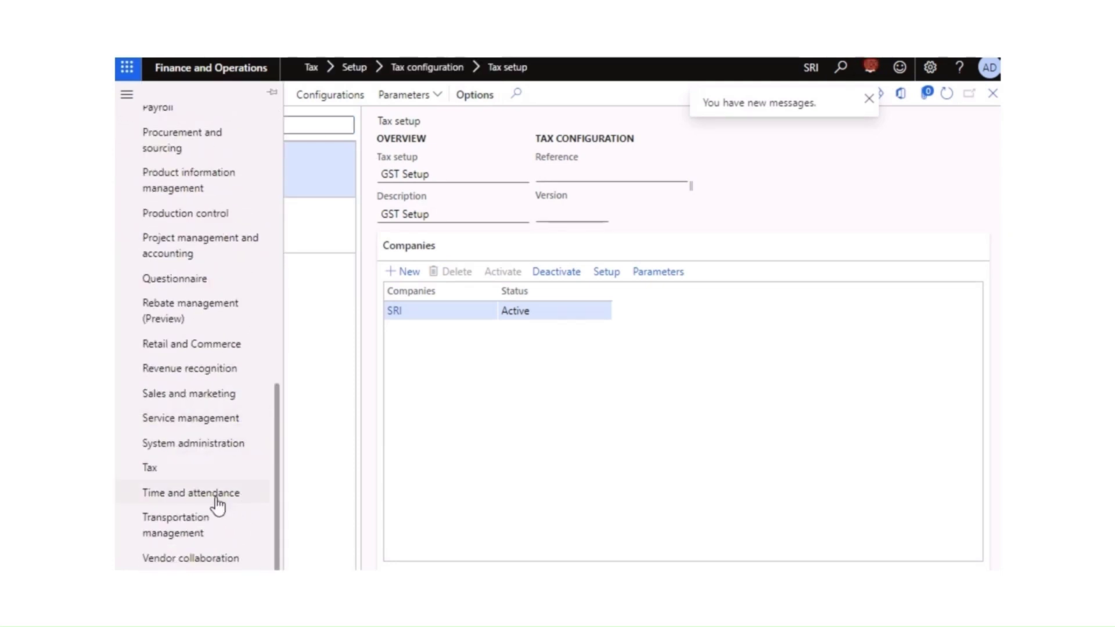
{"action": "left_click", "coordinate": [174, 459]}
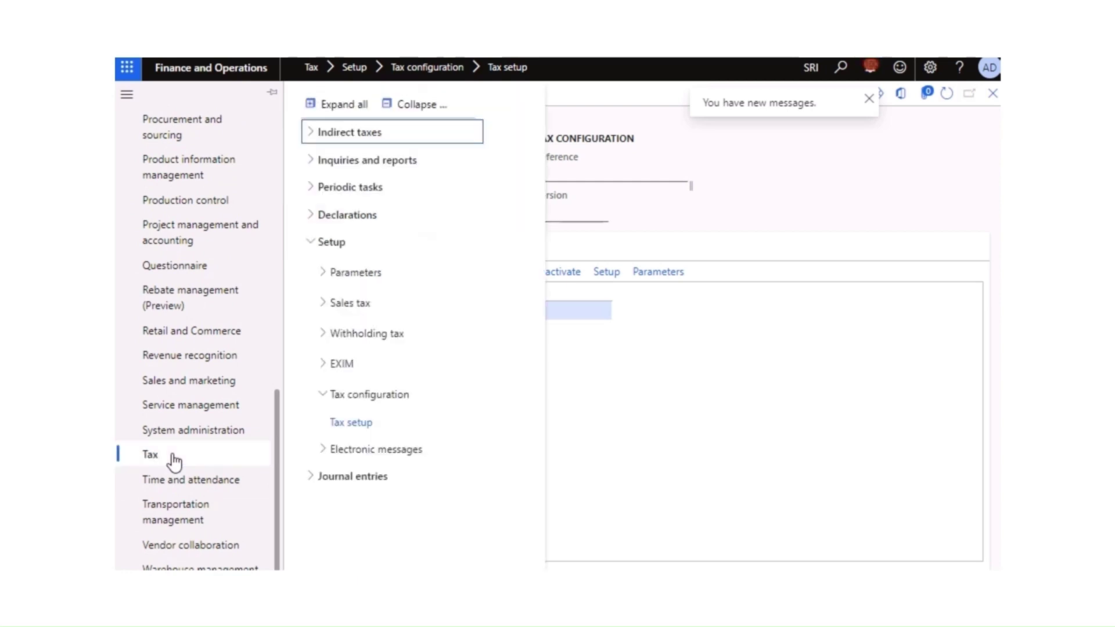
{"action": "left_click", "coordinate": [348, 108]}
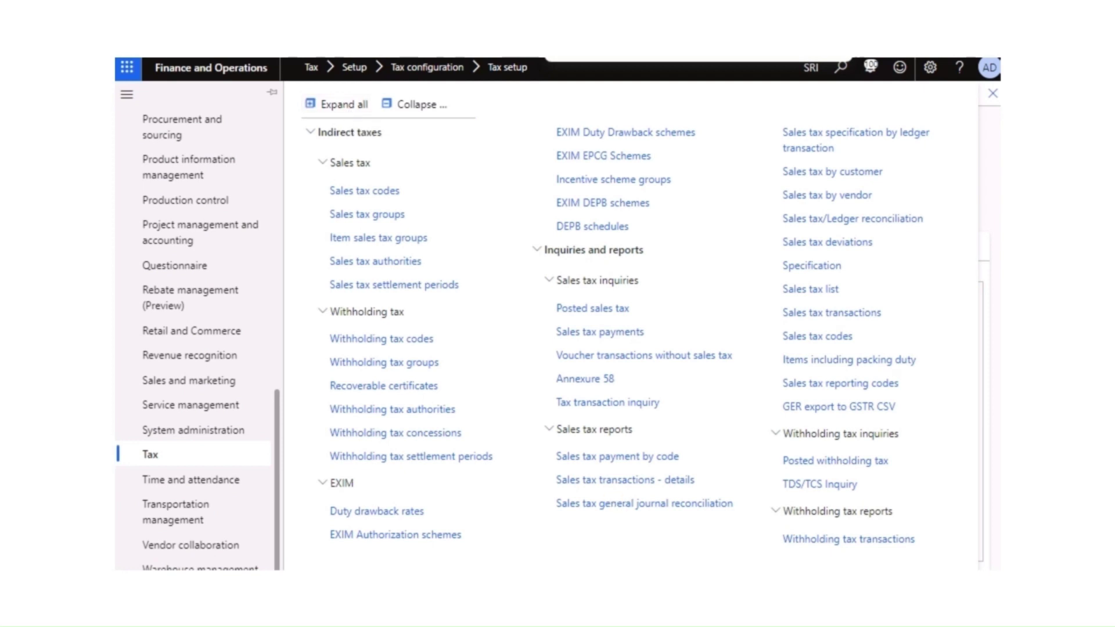
{"action": "key", "text": "BackSpace"}
{"action": "key", "text": "BackSpace"}
{"action": "key", "text": "BackSpace"}
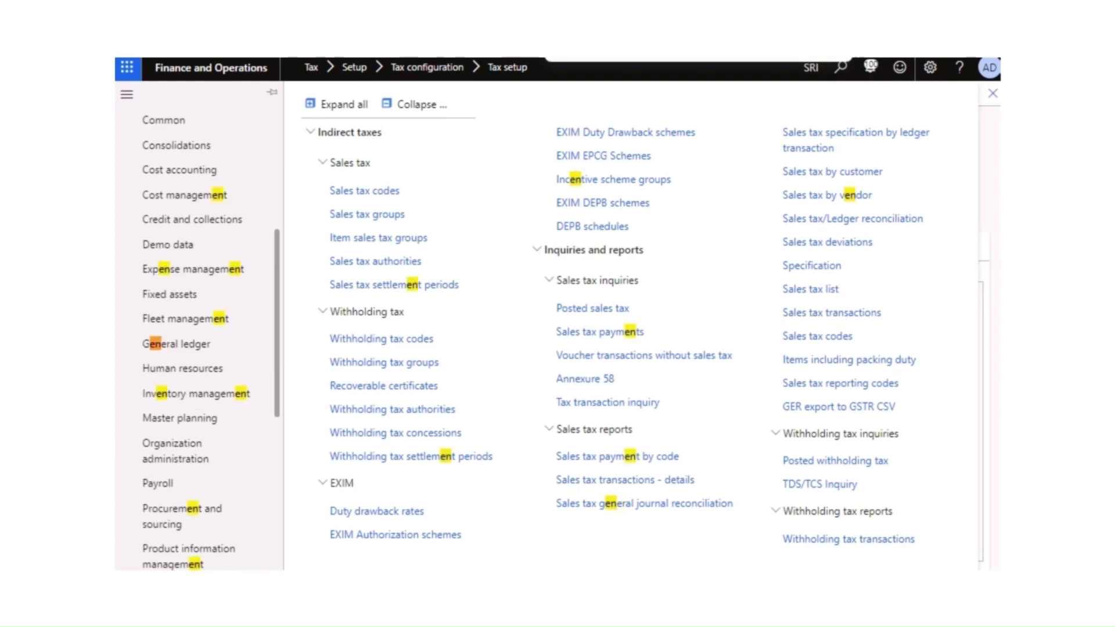
{"action": "type", "text": "ter"}
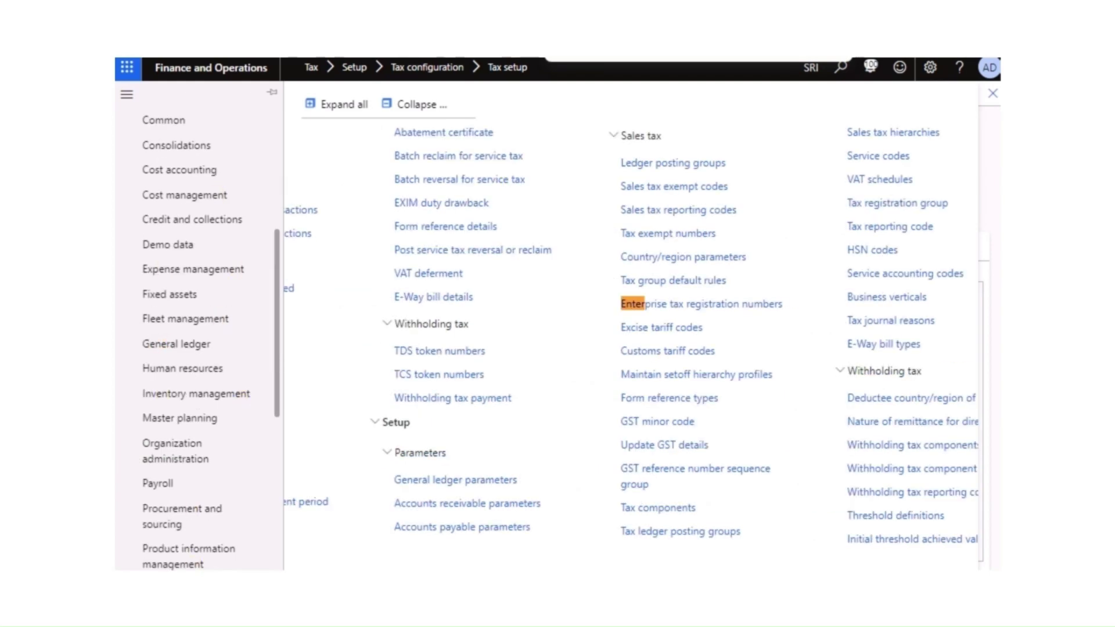
{"action": "left_click", "coordinate": [676, 306]}
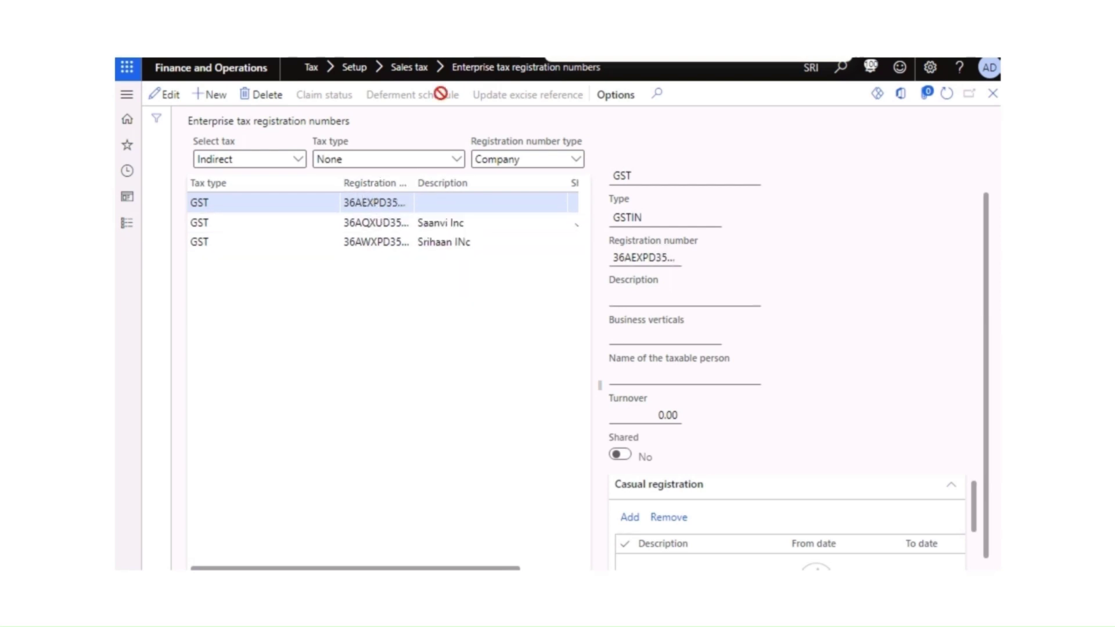
Step: Review the registrations and widen the Registration number column to show full GSTINs
{"action": "left_click", "coordinate": [375, 223]}
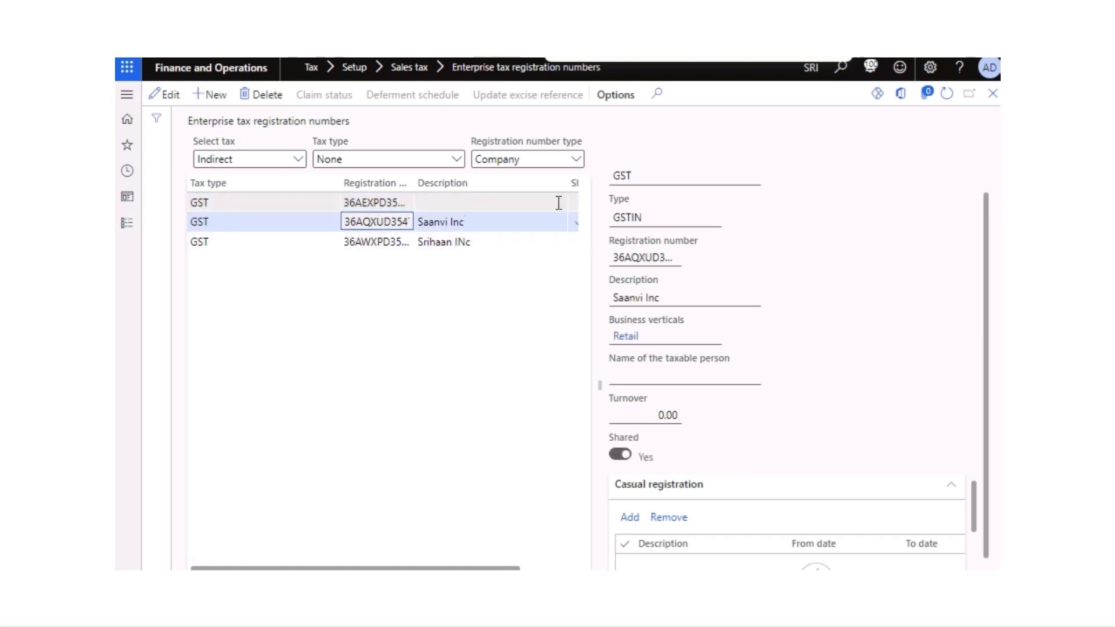
{"action": "left_click", "coordinate": [405, 201]}
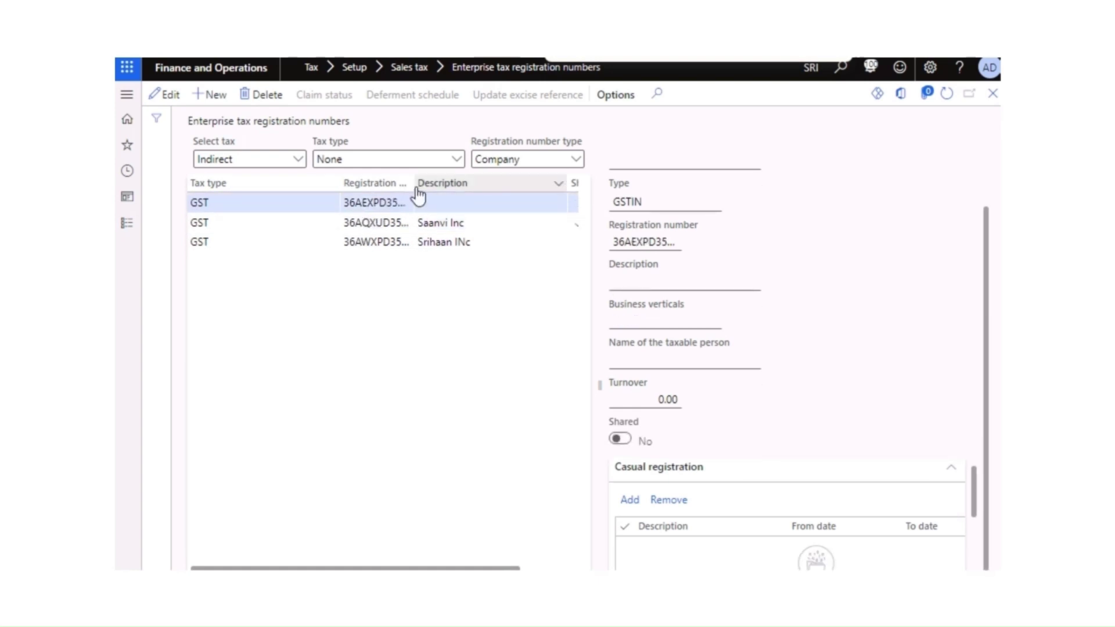
{"action": "left_click_drag", "start_coordinate": [413, 182], "coordinate": [510, 189]}
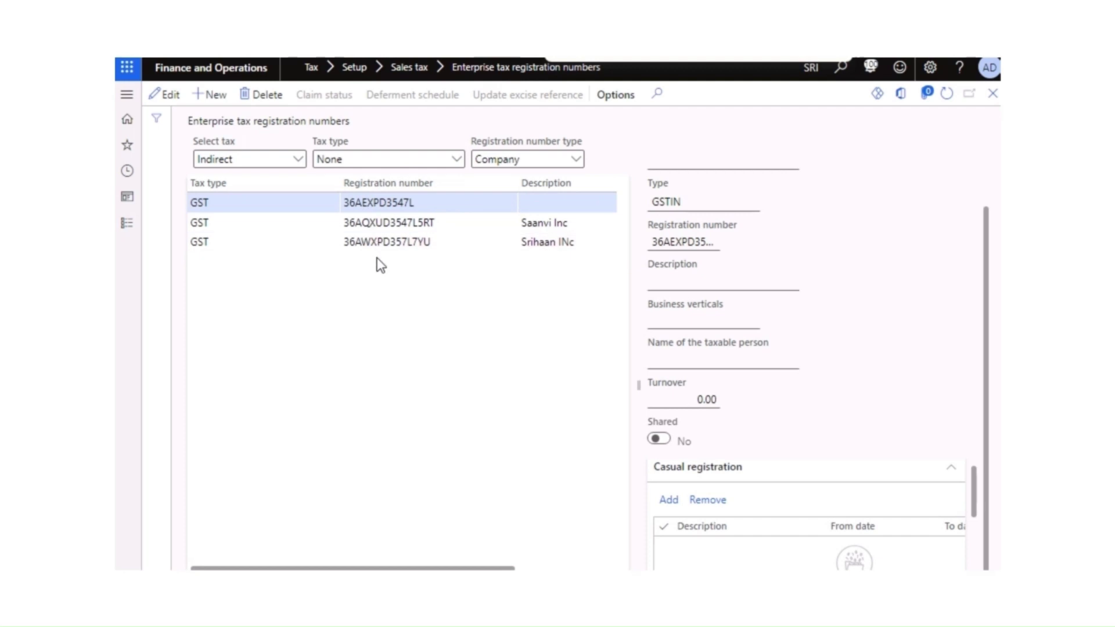
{"action": "left_click", "coordinate": [396, 225]}
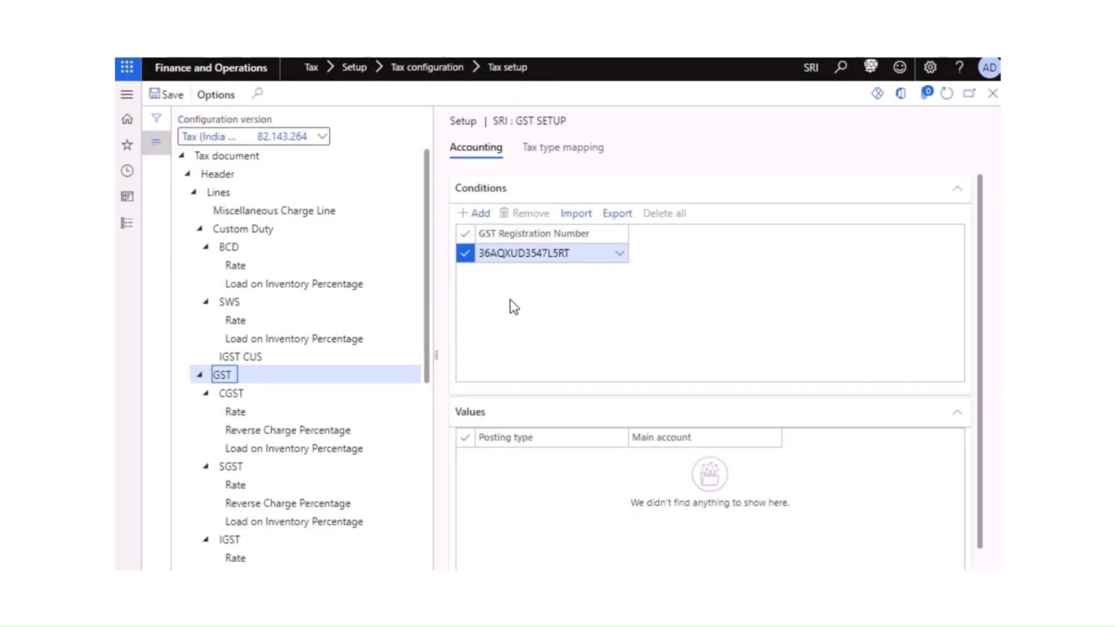
Step: Insert a new GST condition using the last registration number in the list
{"action": "key", "text": "alt+n"}
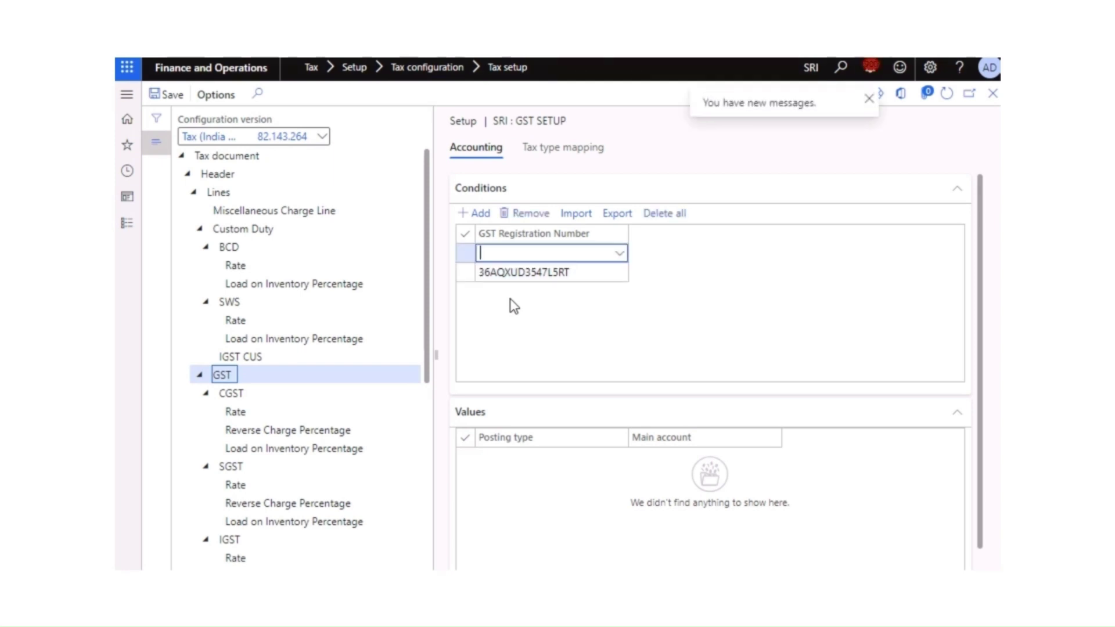
{"action": "left_click", "coordinate": [622, 255]}
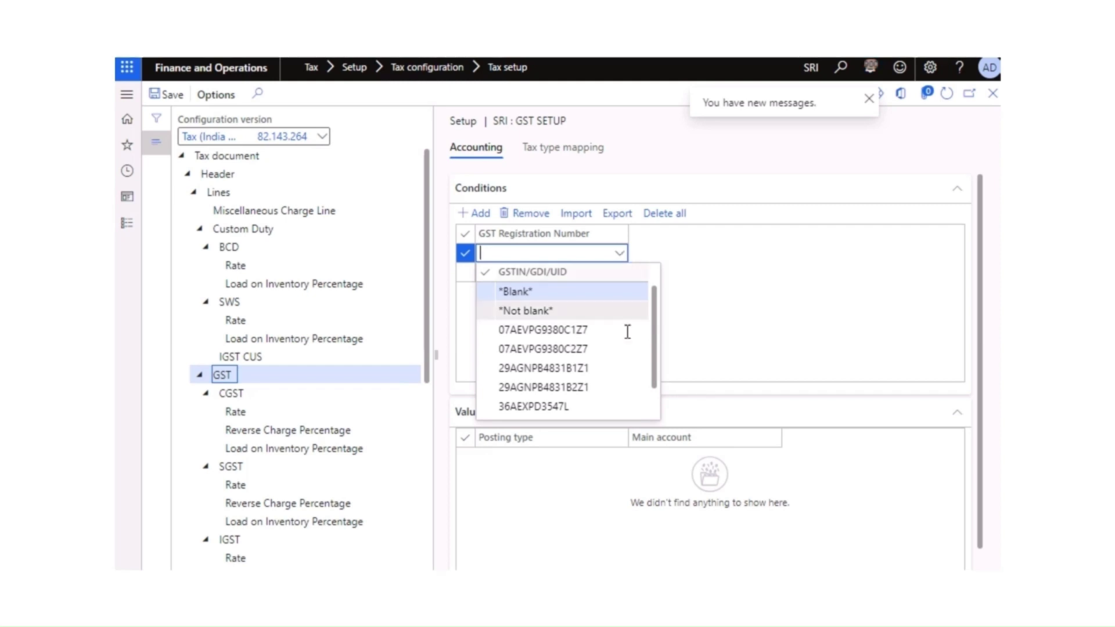
{"action": "left_click_drag", "start_coordinate": [655, 369], "coordinate": [655, 411]}
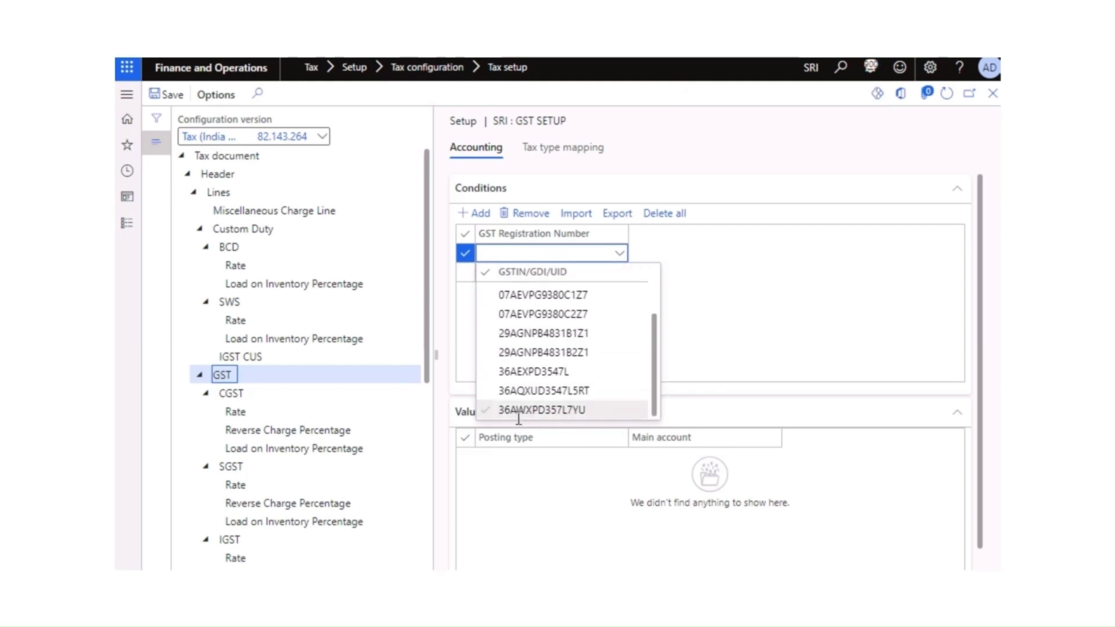
{"action": "left_click", "coordinate": [563, 412]}
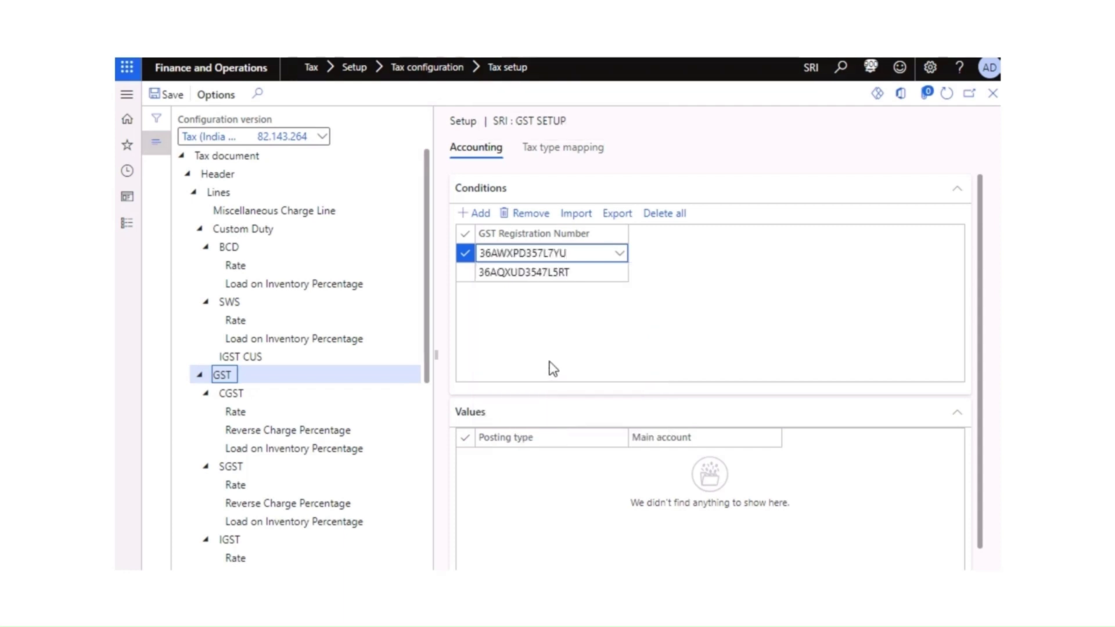
{"action": "left_click", "coordinate": [593, 254]}
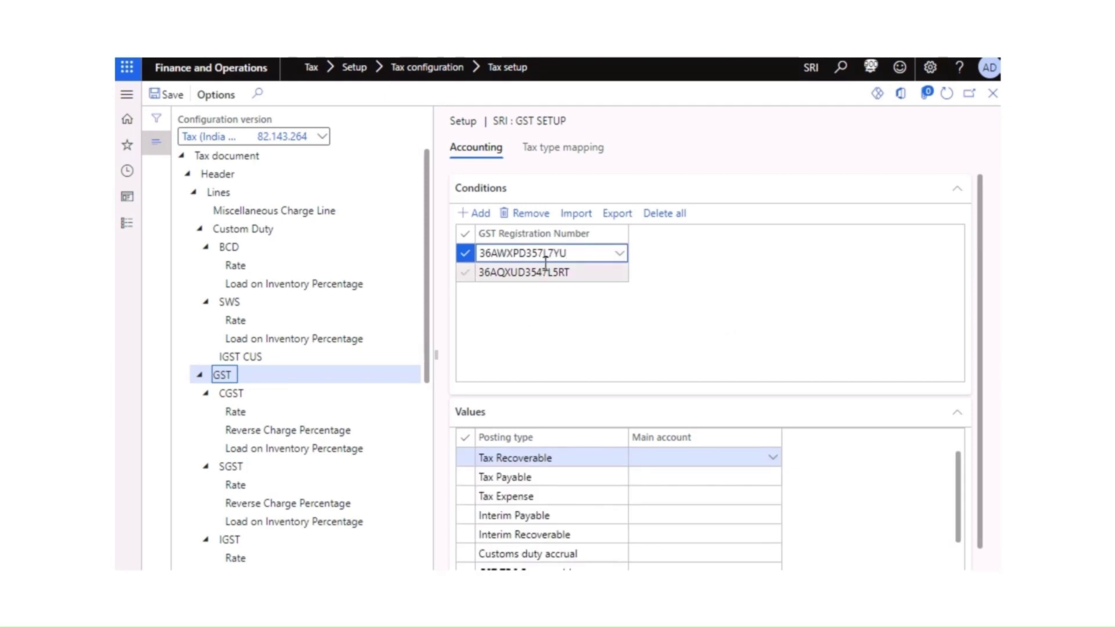
{"action": "scroll", "coordinate": [594, 398], "scroll_direction": "down", "scroll_amount": 1}
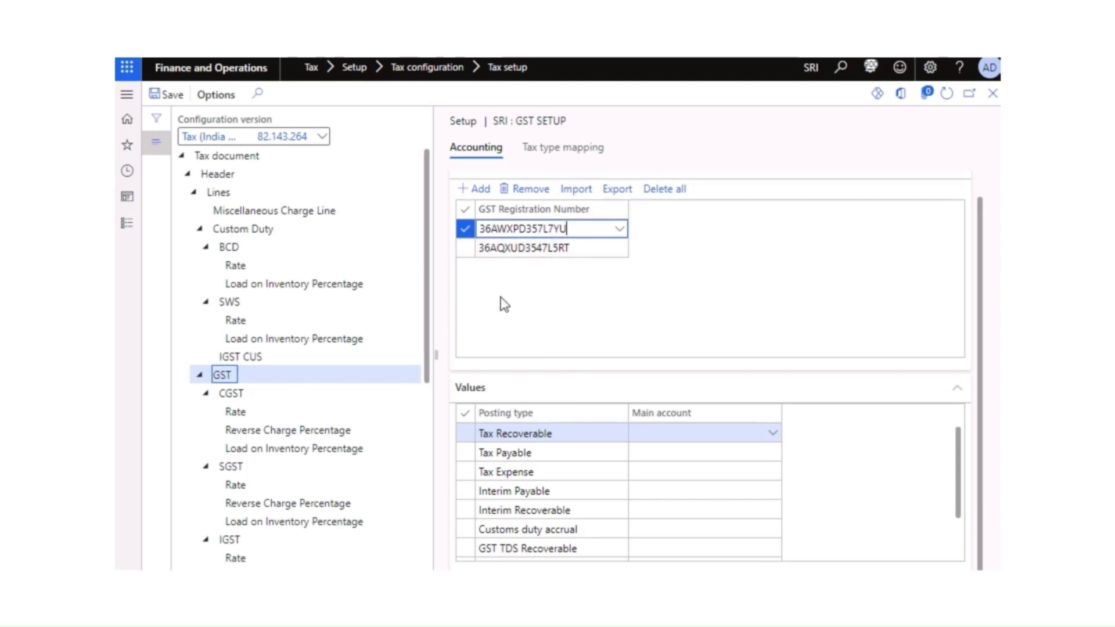
{"action": "scroll", "coordinate": [567, 466], "scroll_direction": "down", "scroll_amount": 1}
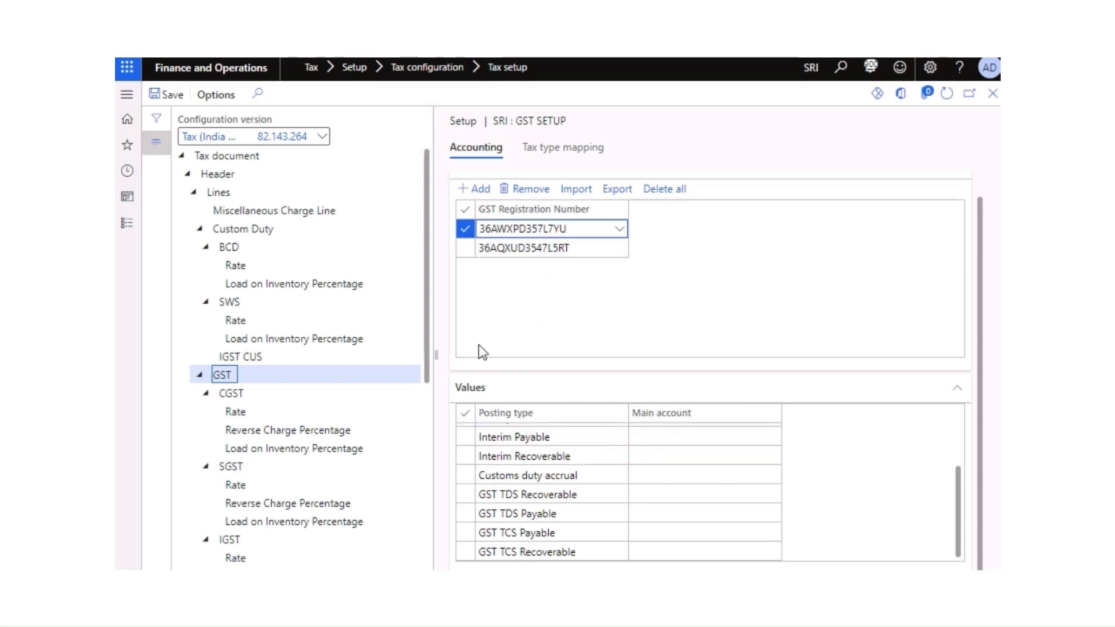
Step: Remove the original first registration-number condition row and confirm the deletion
{"action": "left_click", "coordinate": [526, 248]}
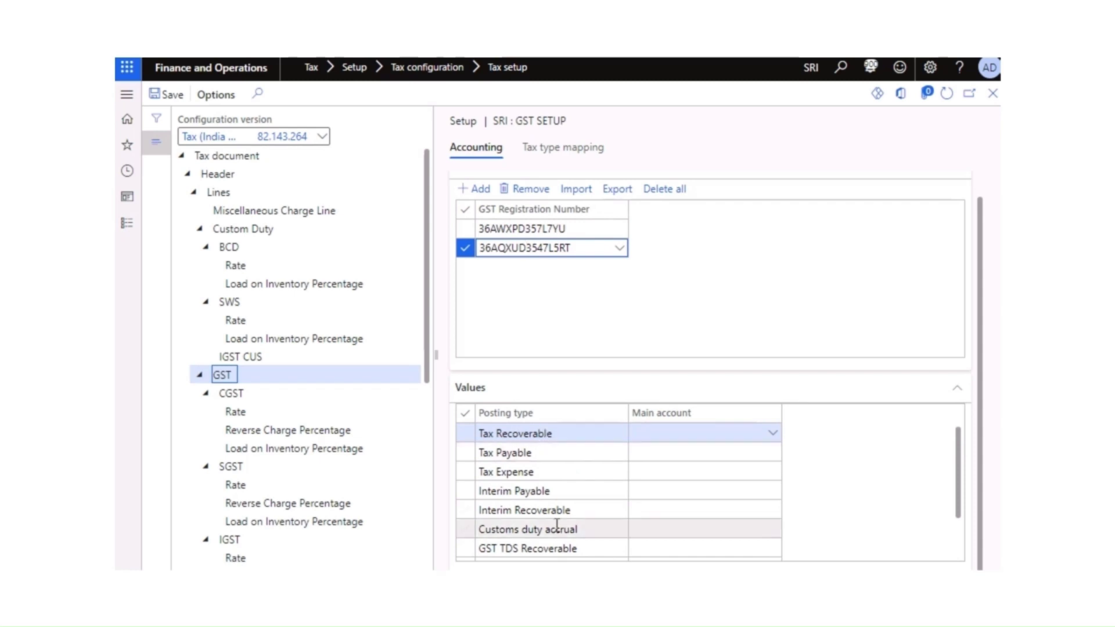
{"action": "scroll", "coordinate": [517, 442], "scroll_direction": "down", "scroll_amount": 1}
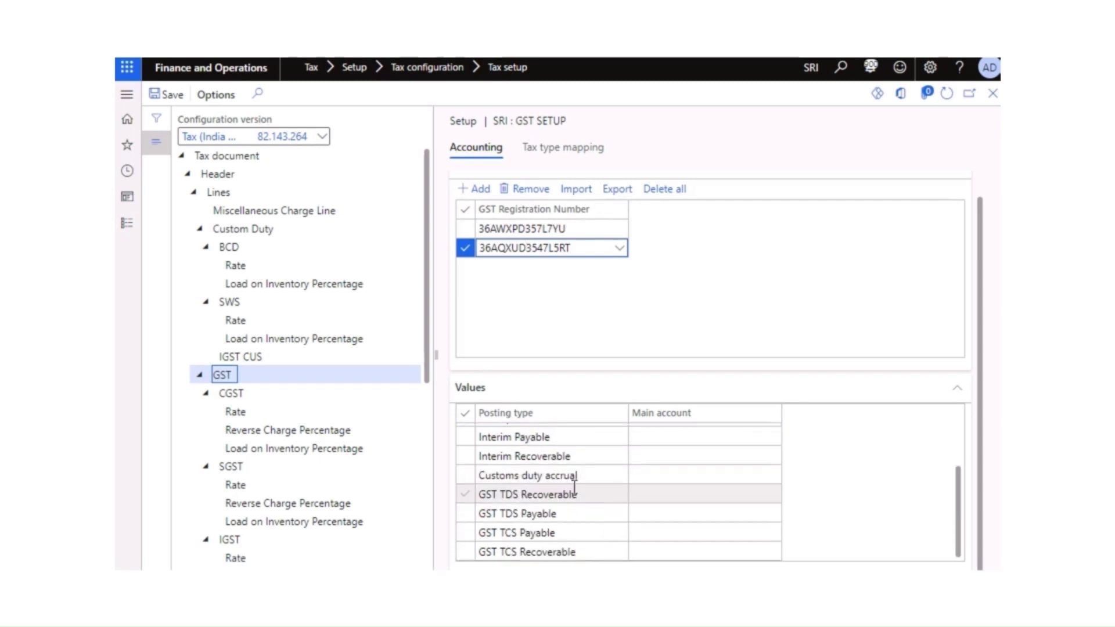
{"action": "scroll", "coordinate": [581, 441], "scroll_direction": "up", "scroll_amount": 1}
{"action": "scroll", "coordinate": [514, 290], "scroll_direction": "up", "scroll_amount": 1}
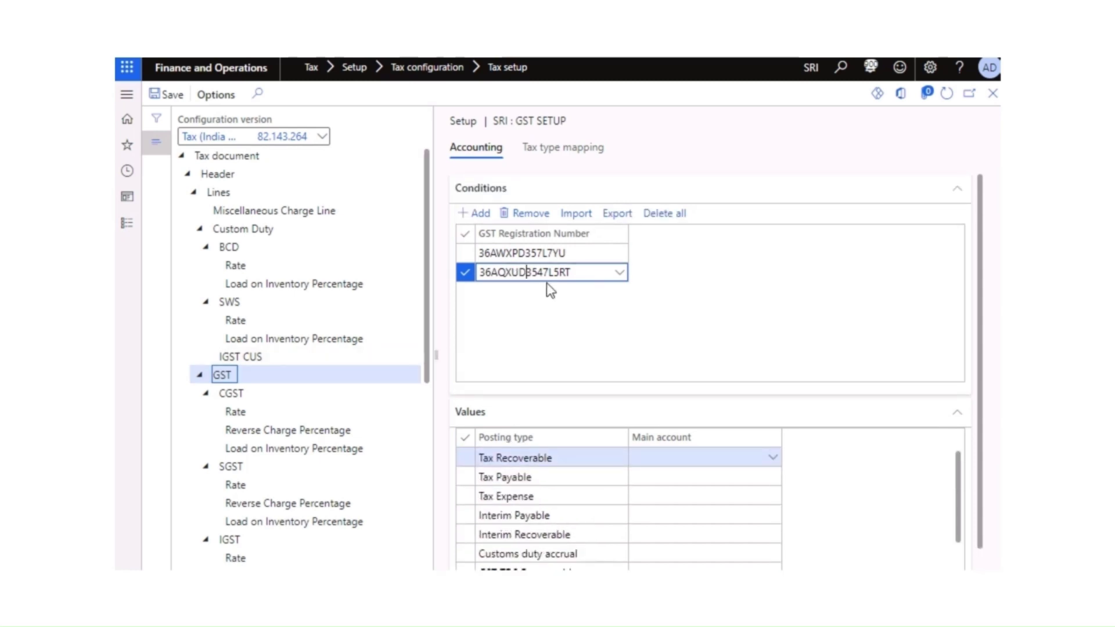
{"action": "left_click", "coordinate": [538, 254]}
{"action": "scroll", "coordinate": [552, 377], "scroll_direction": "down", "scroll_amount": 1}
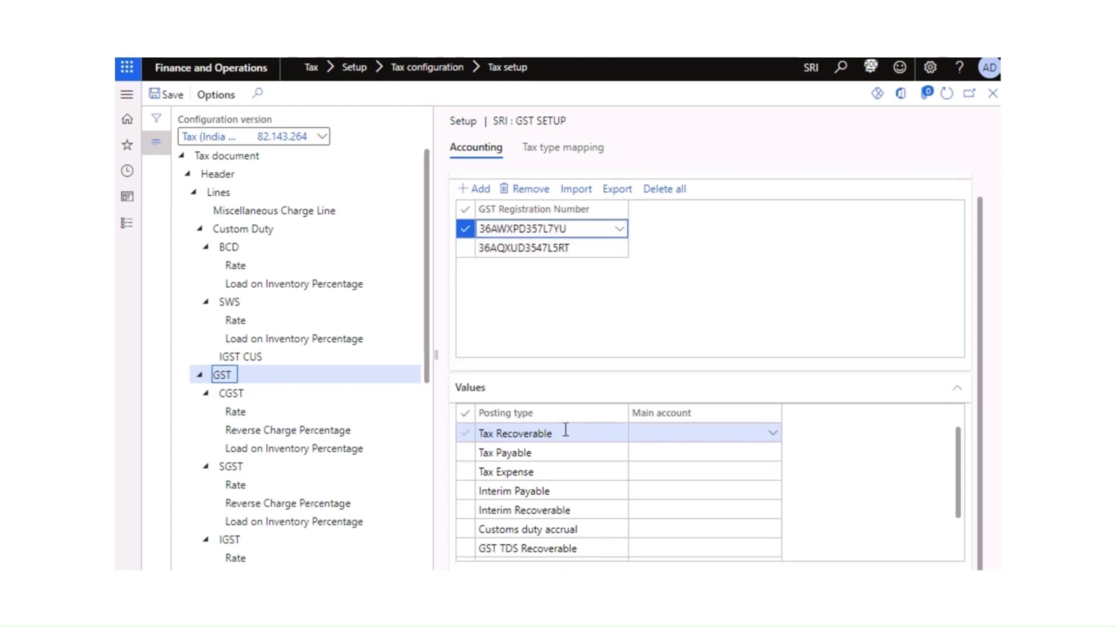
{"action": "left_click", "coordinate": [542, 248]}
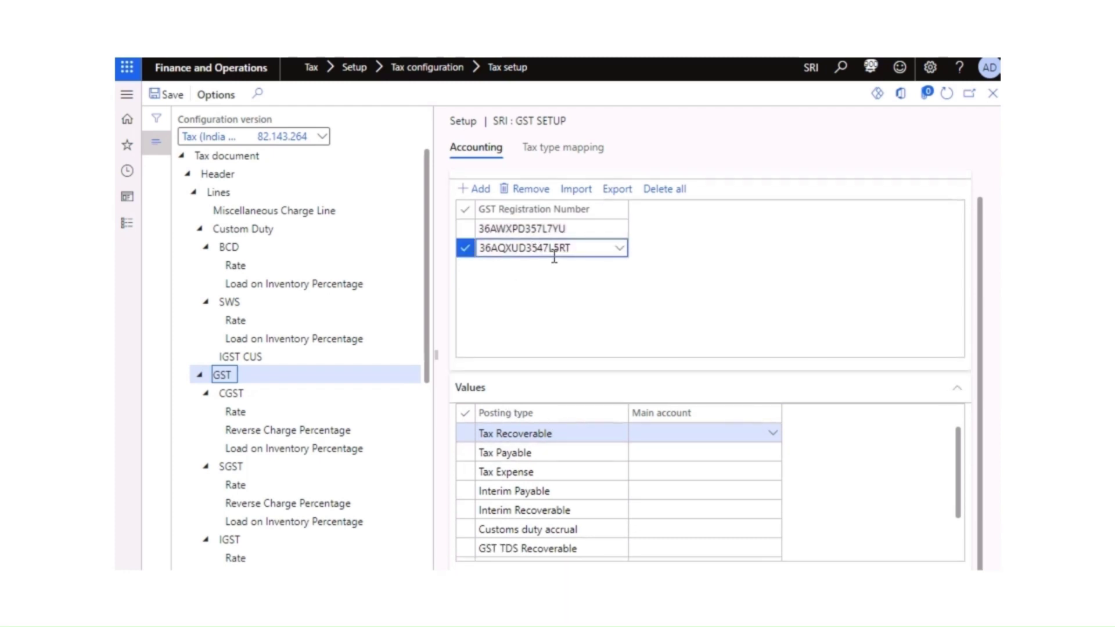
{"action": "left_click", "coordinate": [580, 232]}
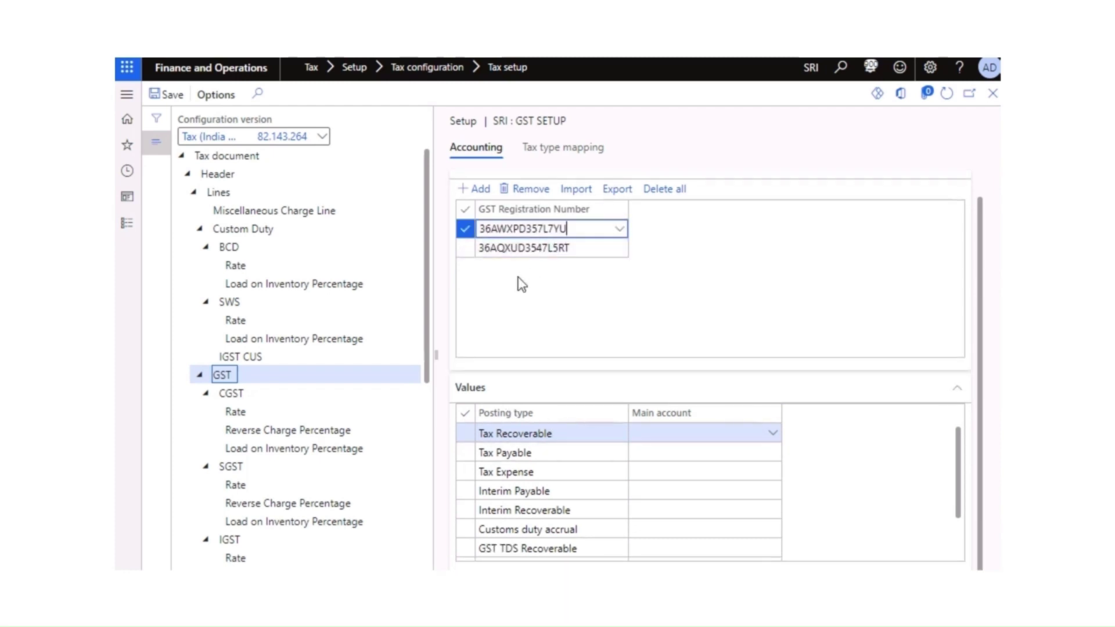
{"action": "left_click", "coordinate": [531, 190]}
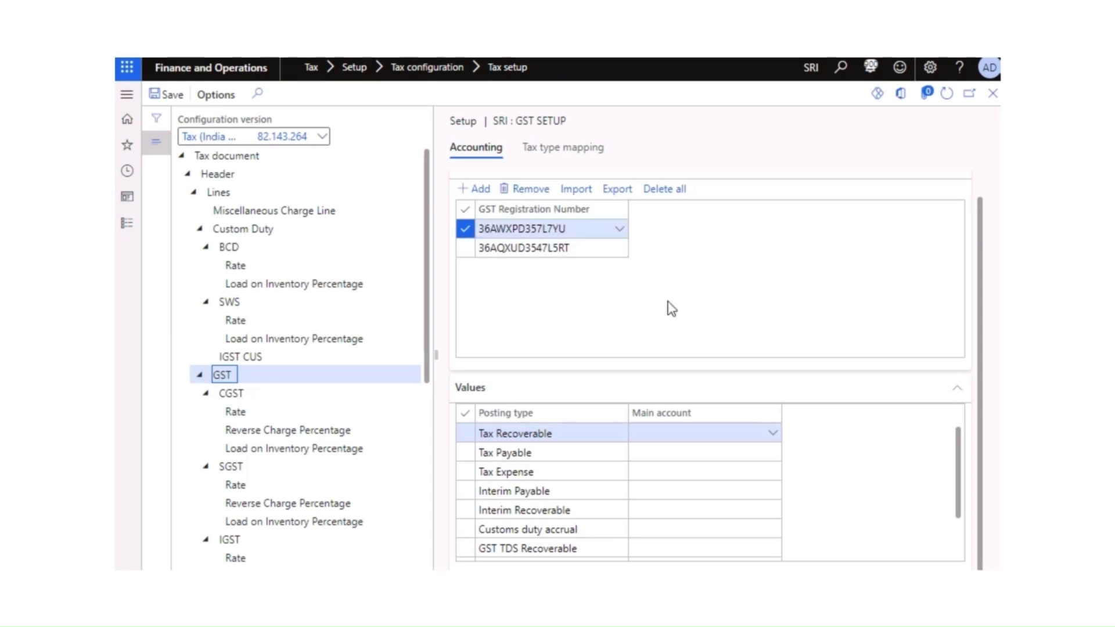
{"action": "left_click", "coordinate": [715, 311]}
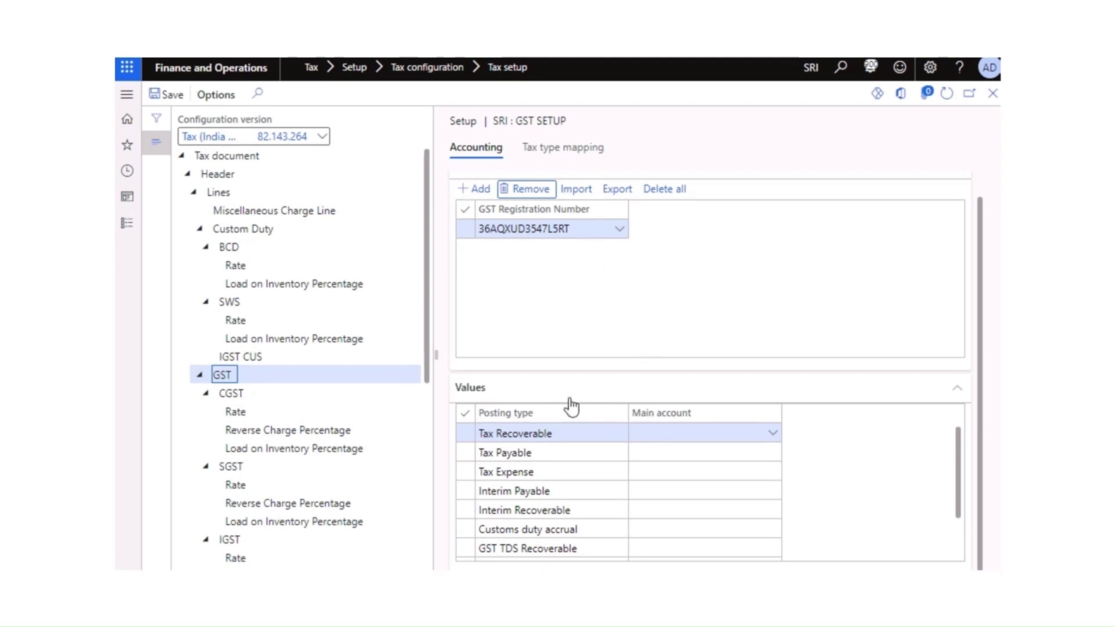
{"action": "scroll", "coordinate": [627, 471], "scroll_direction": "down", "scroll_amount": 1}
{"action": "scroll", "coordinate": [633, 471], "scroll_direction": "up", "scroll_amount": 1}
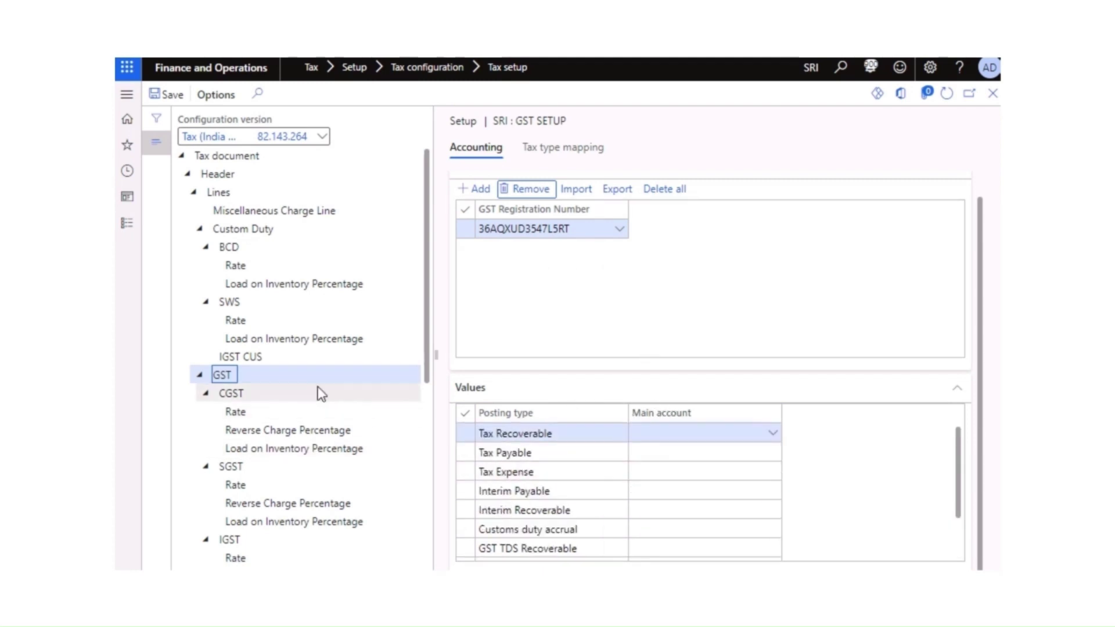
{"action": "scroll", "coordinate": [430, 334], "scroll_direction": "down", "scroll_amount": 3}
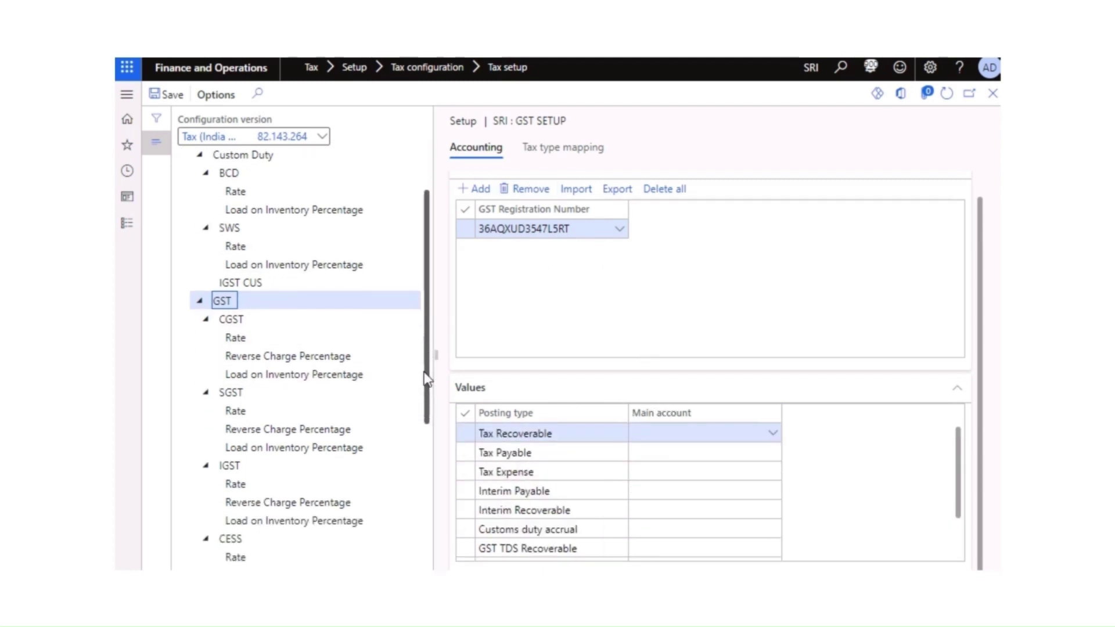
{"action": "left_click", "coordinate": [247, 312]}
{"action": "scroll", "coordinate": [273, 273], "scroll_direction": "up", "scroll_amount": 6}
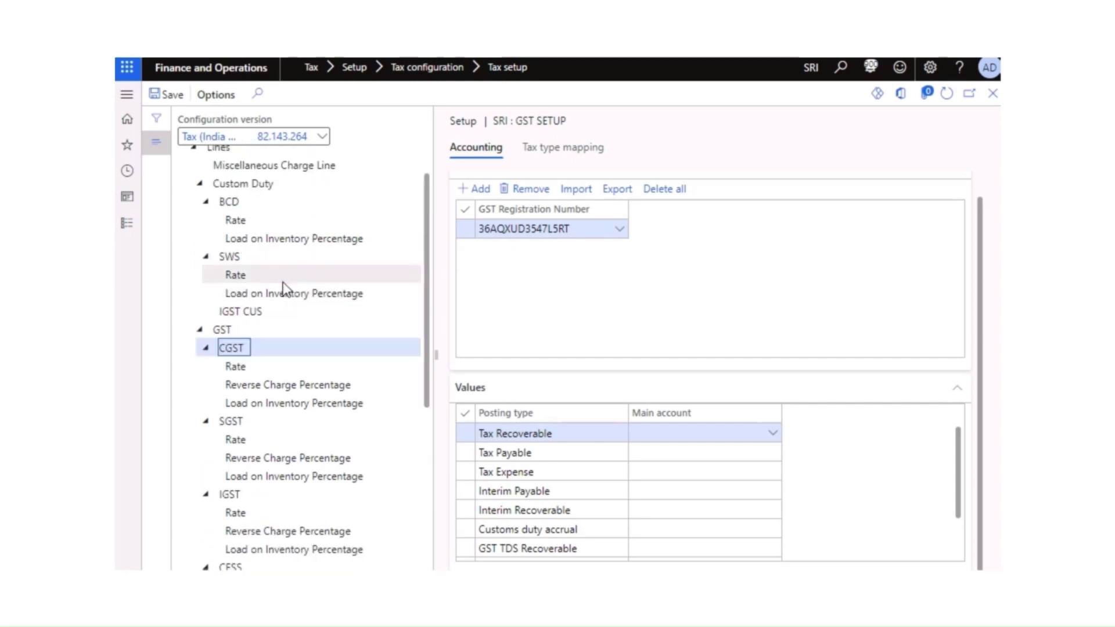
{"action": "scroll", "coordinate": [269, 270], "scroll_direction": "up", "scroll_amount": 1}
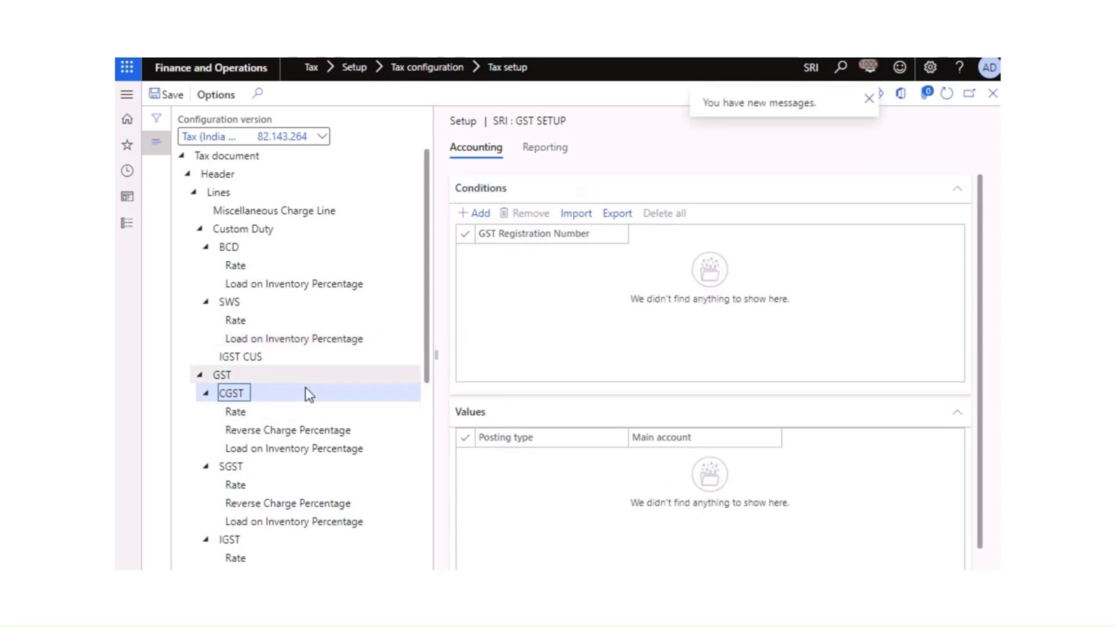
{"action": "left_click", "coordinate": [223, 376]}
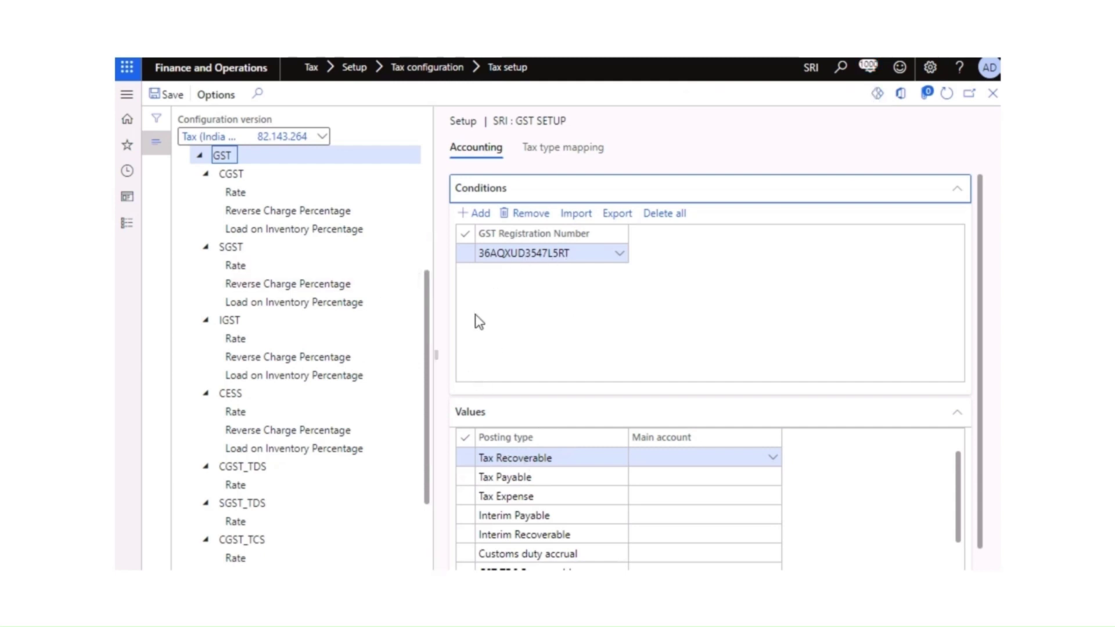
{"action": "scroll", "coordinate": [531, 511], "scroll_direction": "down", "scroll_amount": 2}
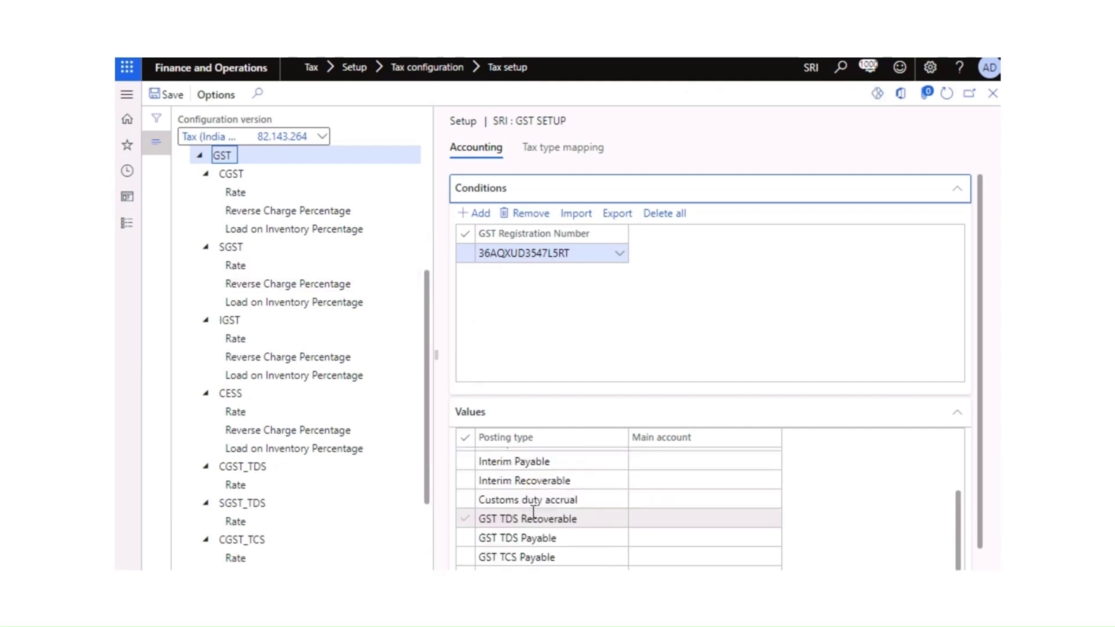
{"action": "scroll", "coordinate": [581, 488], "scroll_direction": "up", "scroll_amount": 2}
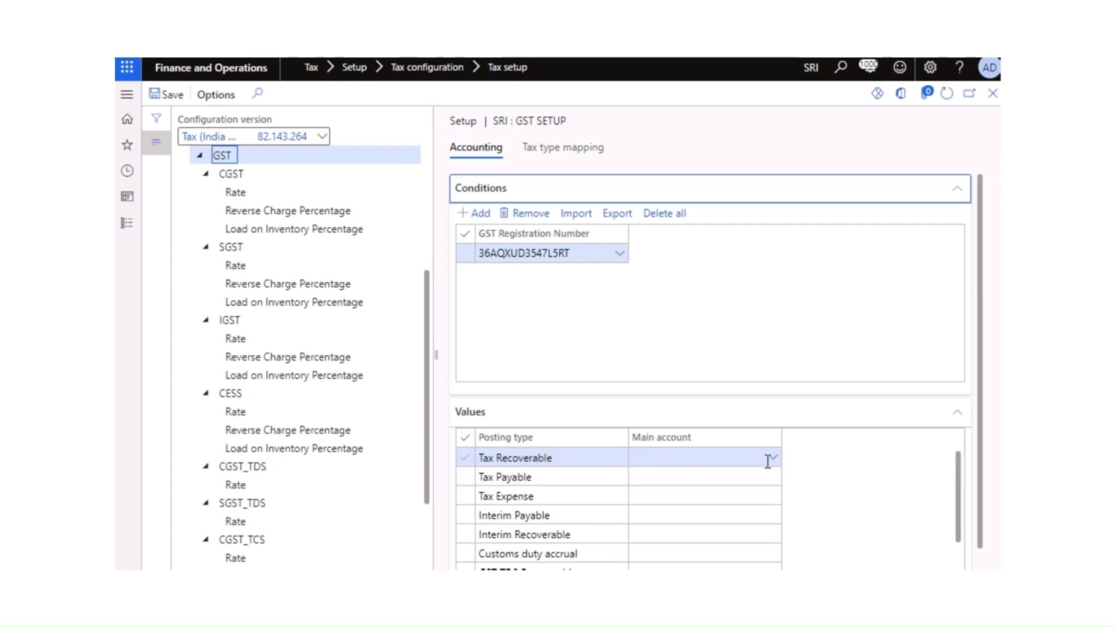
Step: Filter Tax Recoverable's main account lookup and pick IGST recoverable account 131130
{"action": "left_click", "coordinate": [771, 463]}
{"action": "left_click", "coordinate": [773, 458]}
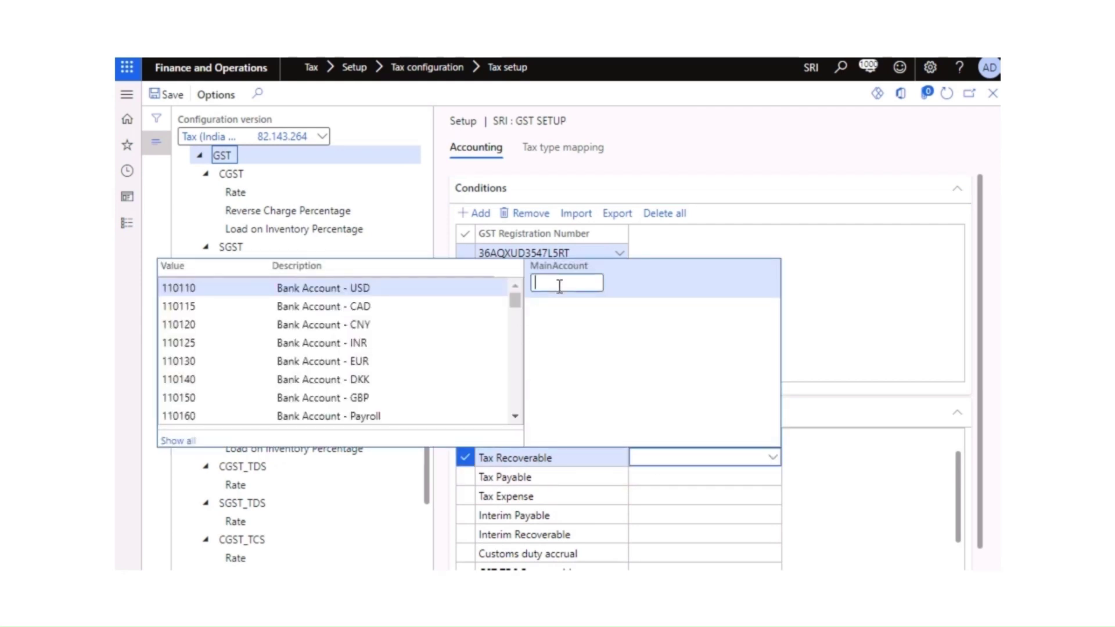
{"action": "type", "text": "gst"}
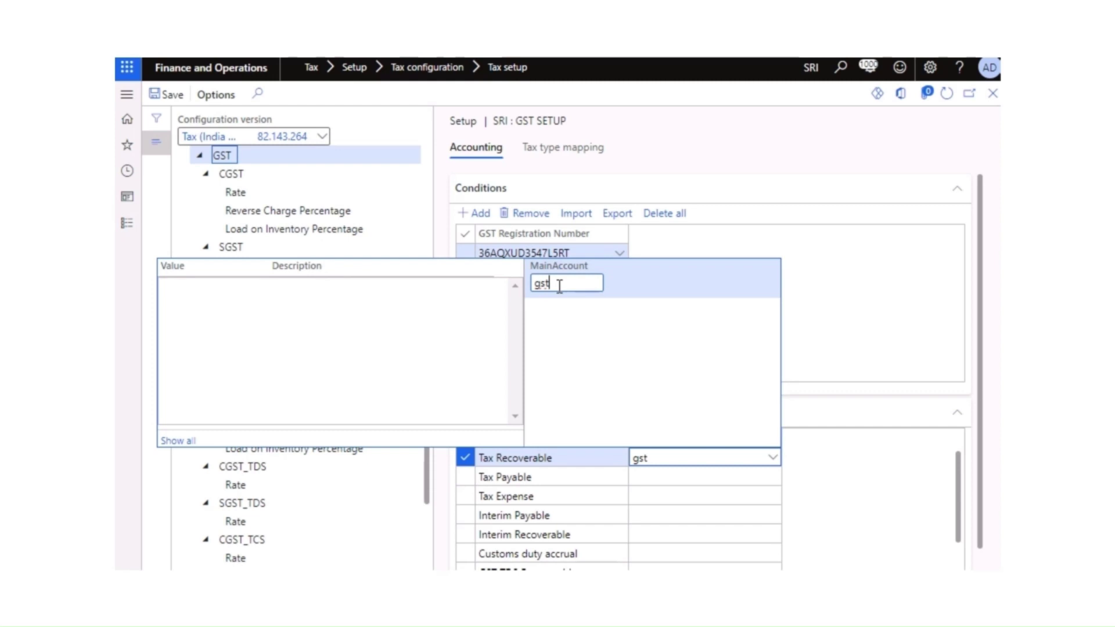
{"action": "key", "text": "BackSpace"}
{"action": "key", "text": "BackSpace"}
{"action": "key", "text": "BackSpace"}
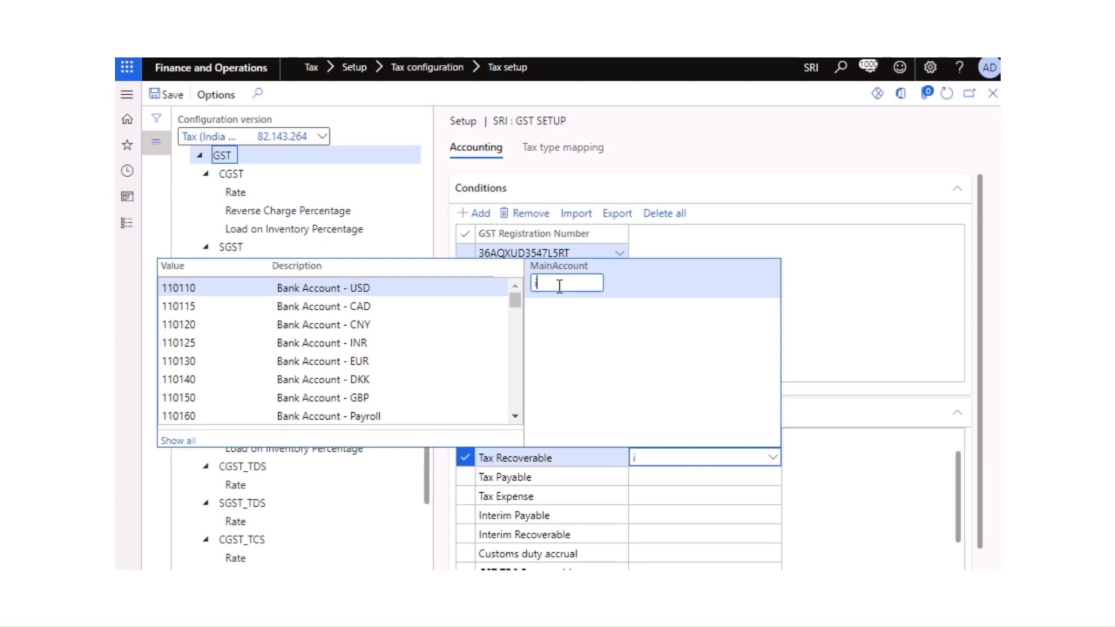
{"action": "type", "text": "igs"}
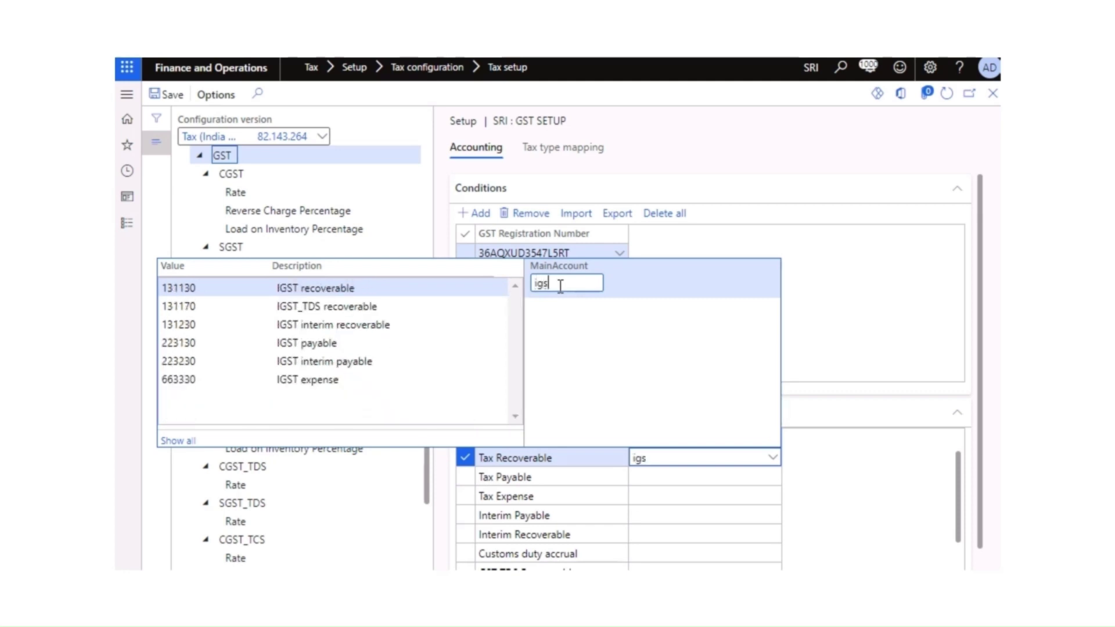
{"action": "left_click", "coordinate": [299, 289]}
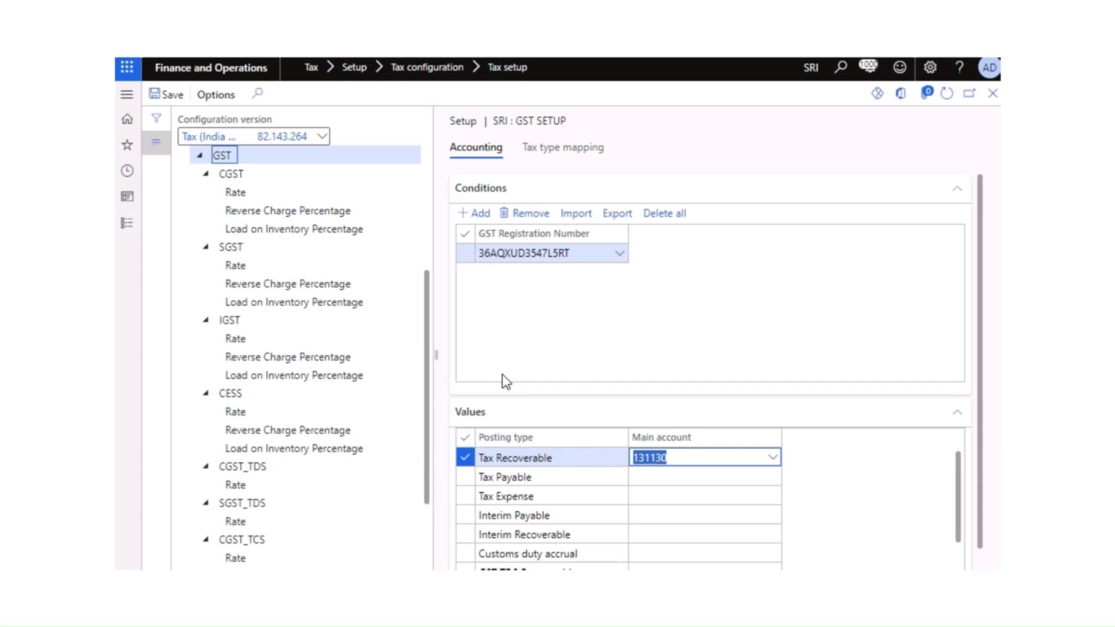
Step: Clear the 131130 account and list the CGST accounts matching 'cgs'
{"action": "left_click", "coordinate": [707, 457]}
{"action": "key", "text": "BackSpace"}
{"action": "key", "text": "BackSpace"}
{"action": "key", "text": "BackSpace"}
{"action": "key", "text": "BackSpace"}
{"action": "key", "text": "BackSpace"}
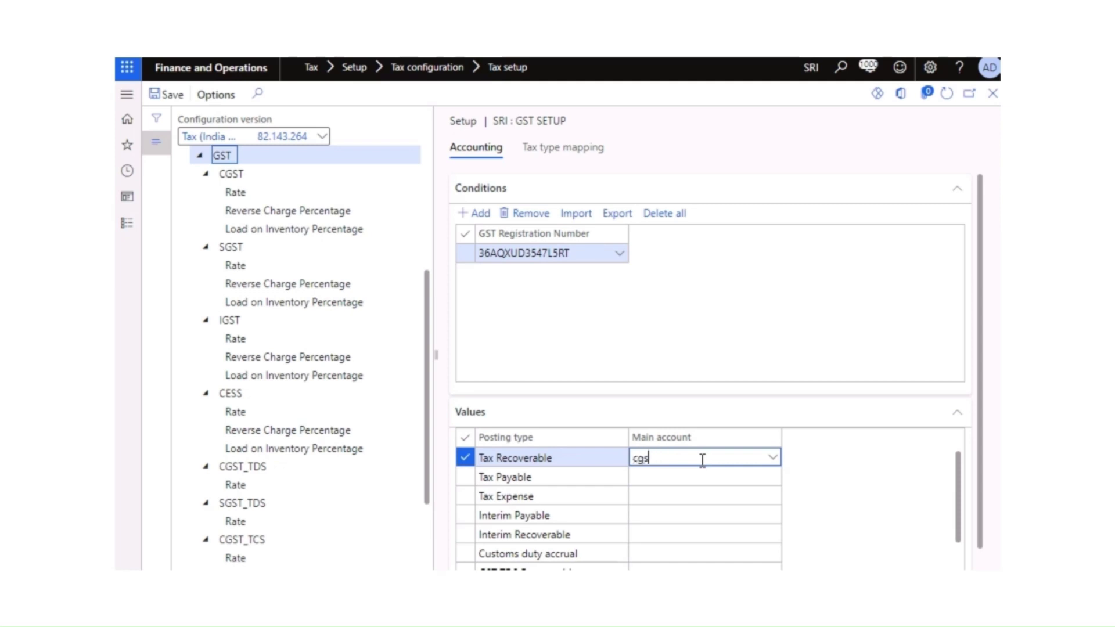
{"action": "left_click", "coordinate": [772, 458]}
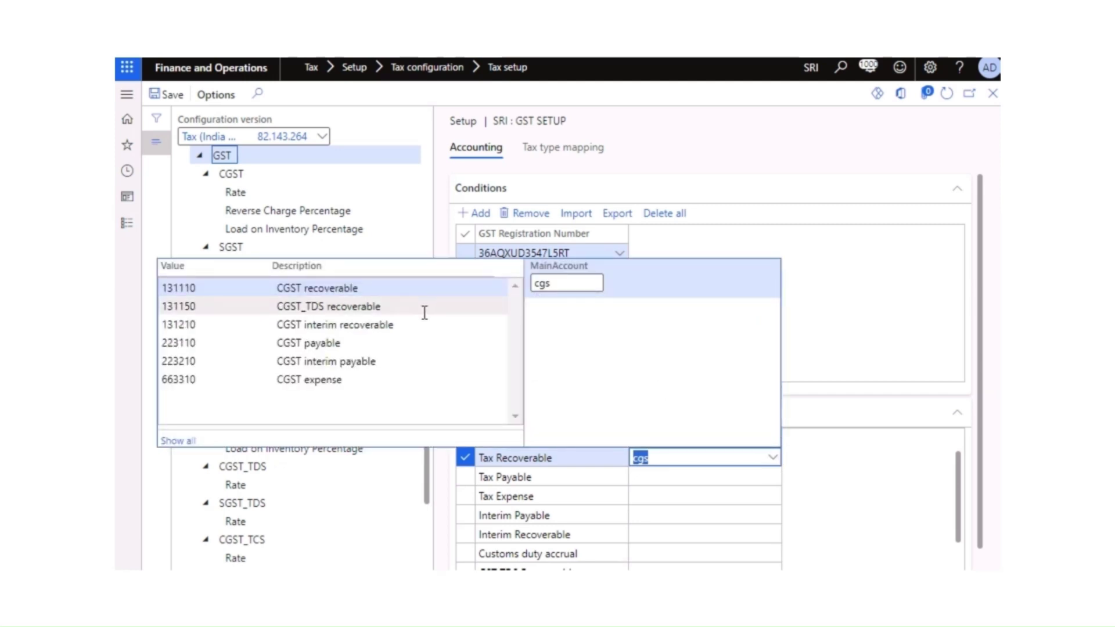
{"action": "left_click", "coordinate": [325, 287]}
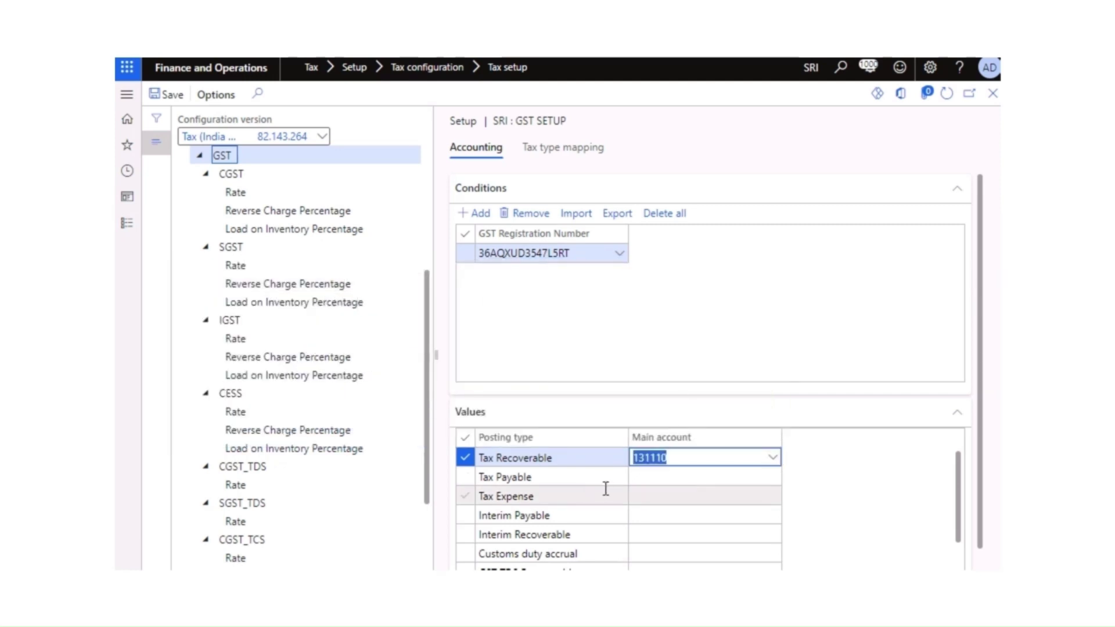
{"action": "left_click", "coordinate": [652, 480]}
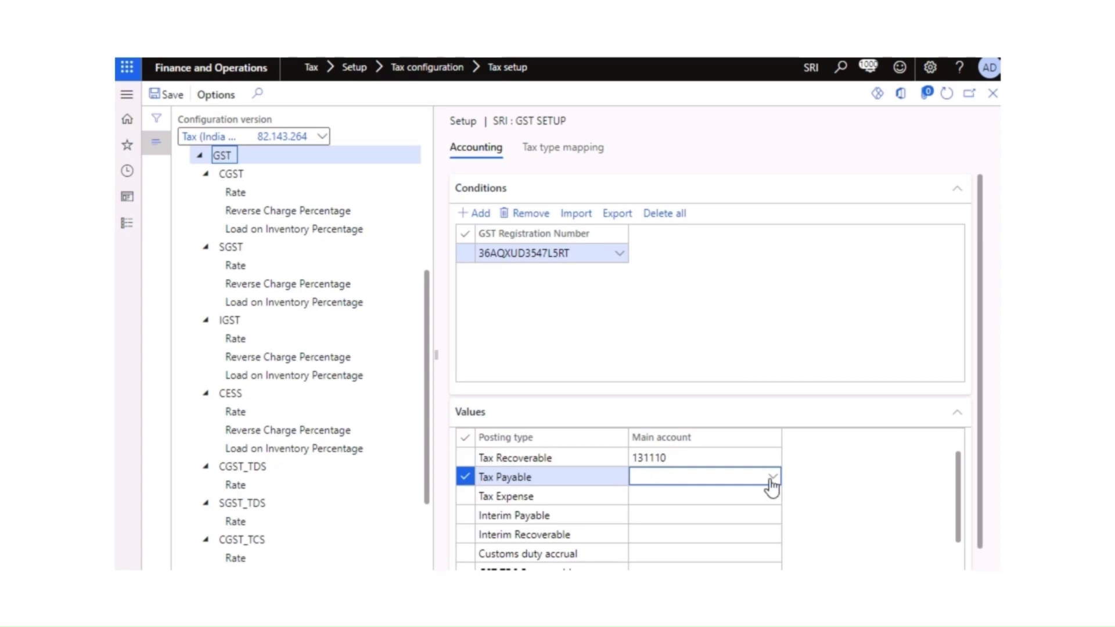
{"action": "left_click", "coordinate": [774, 478]}
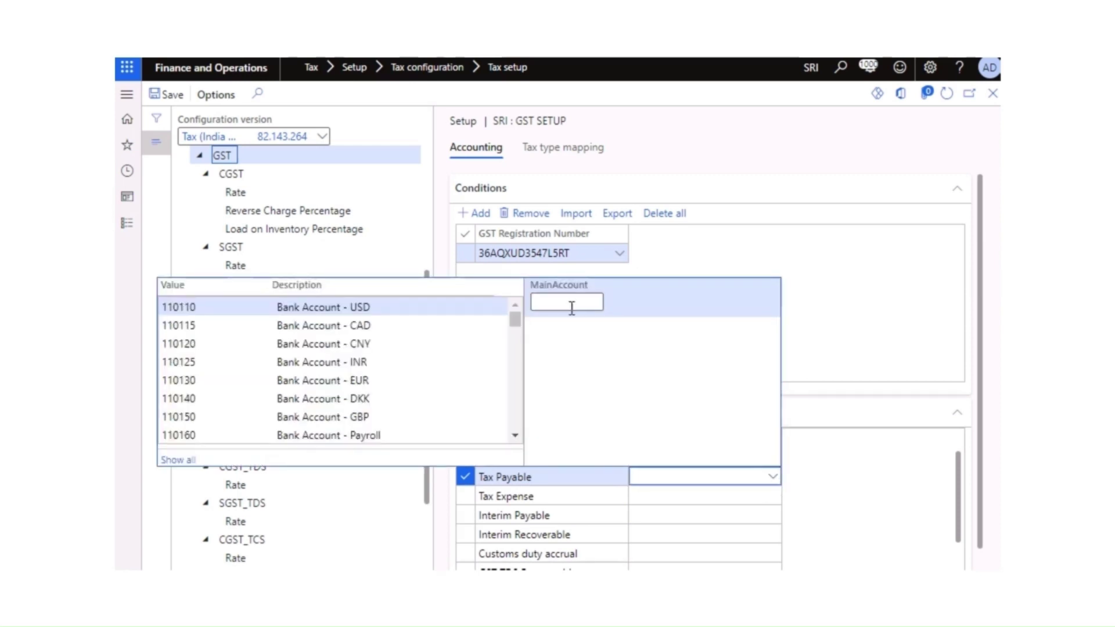
{"action": "type", "text": "gst"}
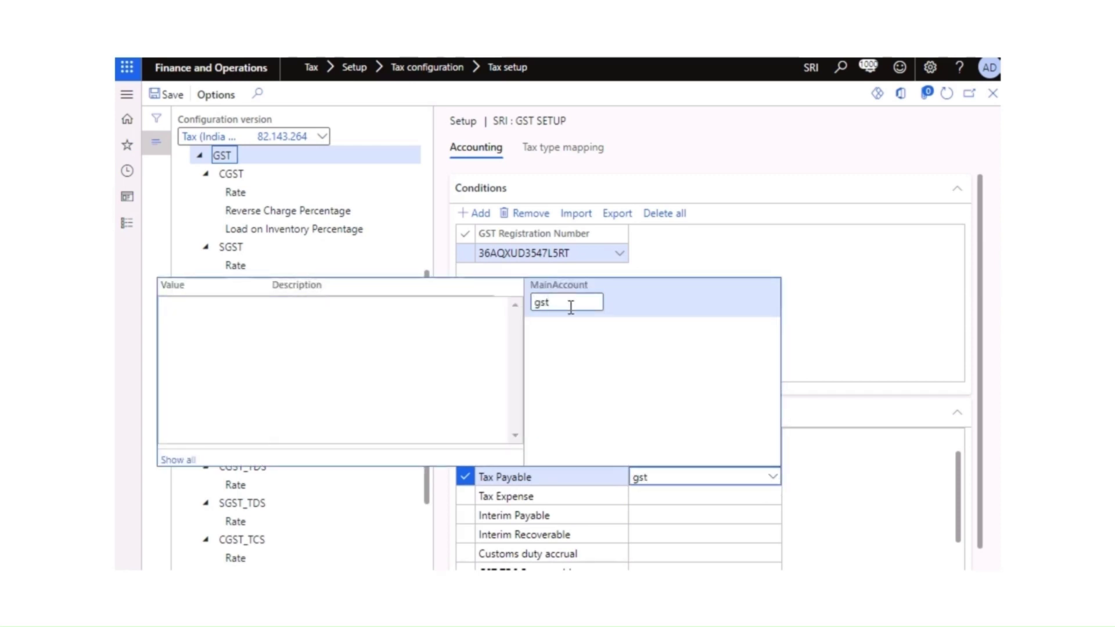
{"action": "key", "text": "BackSpace"}
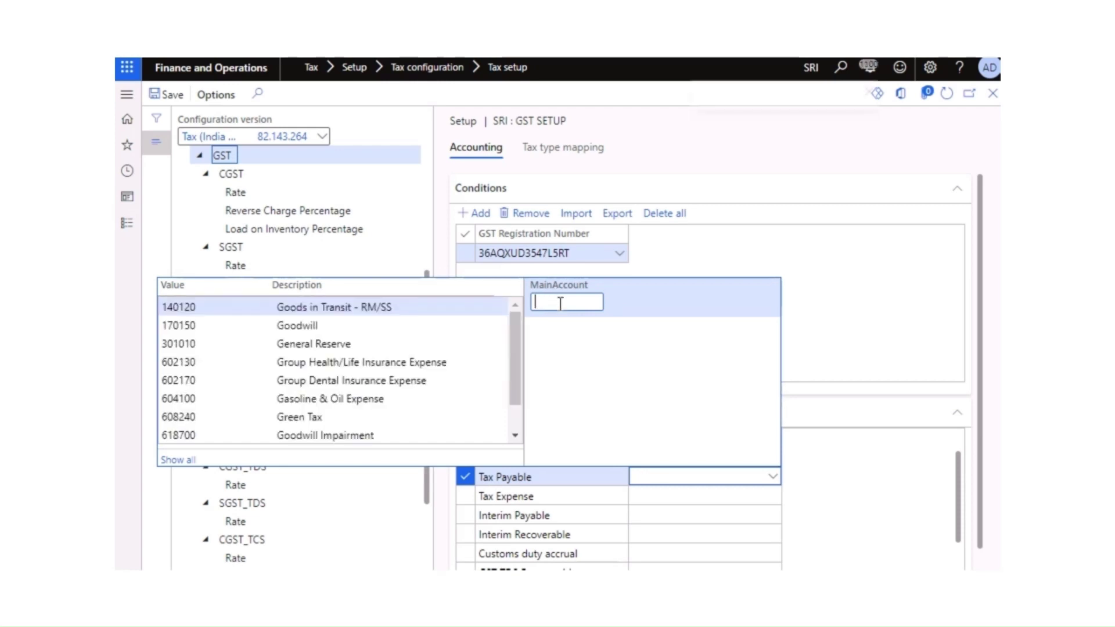
{"action": "key", "text": "BackSpace"}
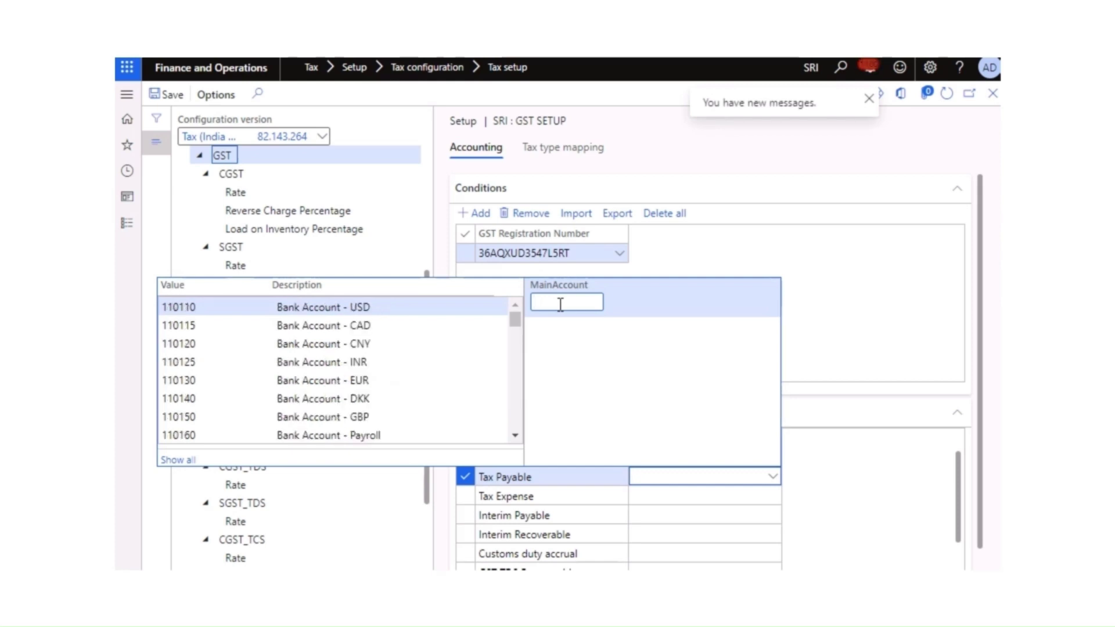
{"action": "type", "text": "payab"}
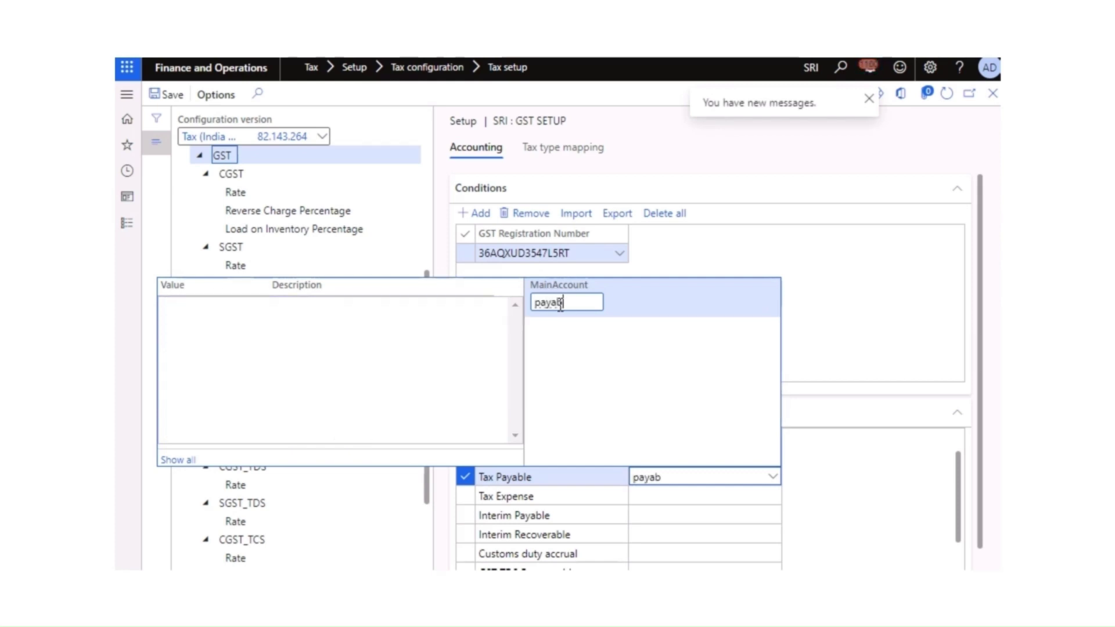
{"action": "key", "text": "BackSpace"}
{"action": "key", "text": "BackSpace"}
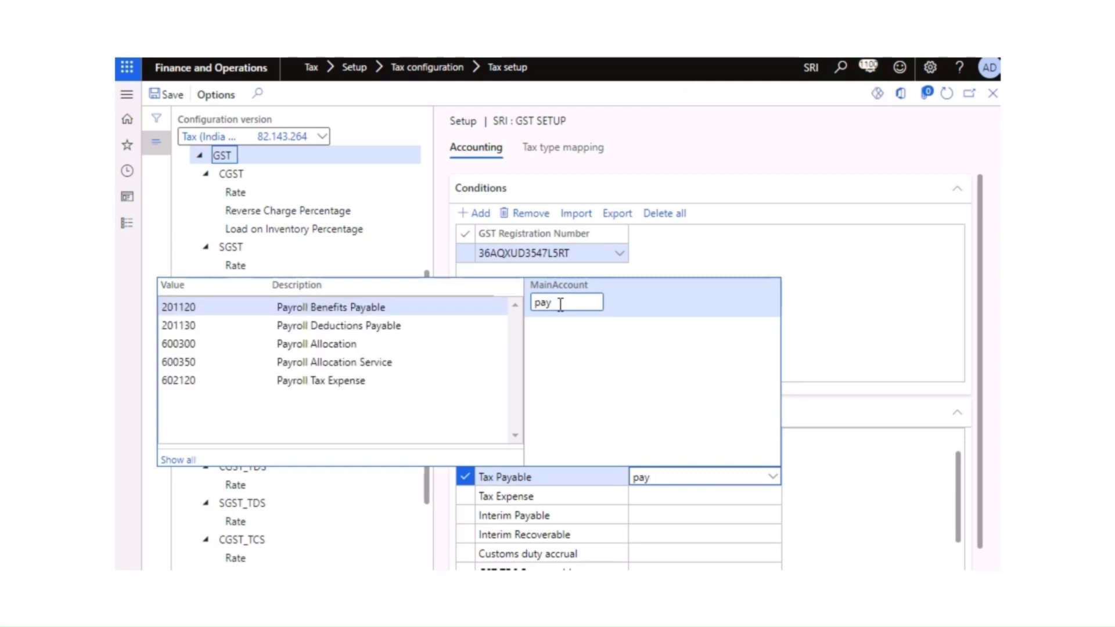
{"action": "key", "text": "BackSpace"}
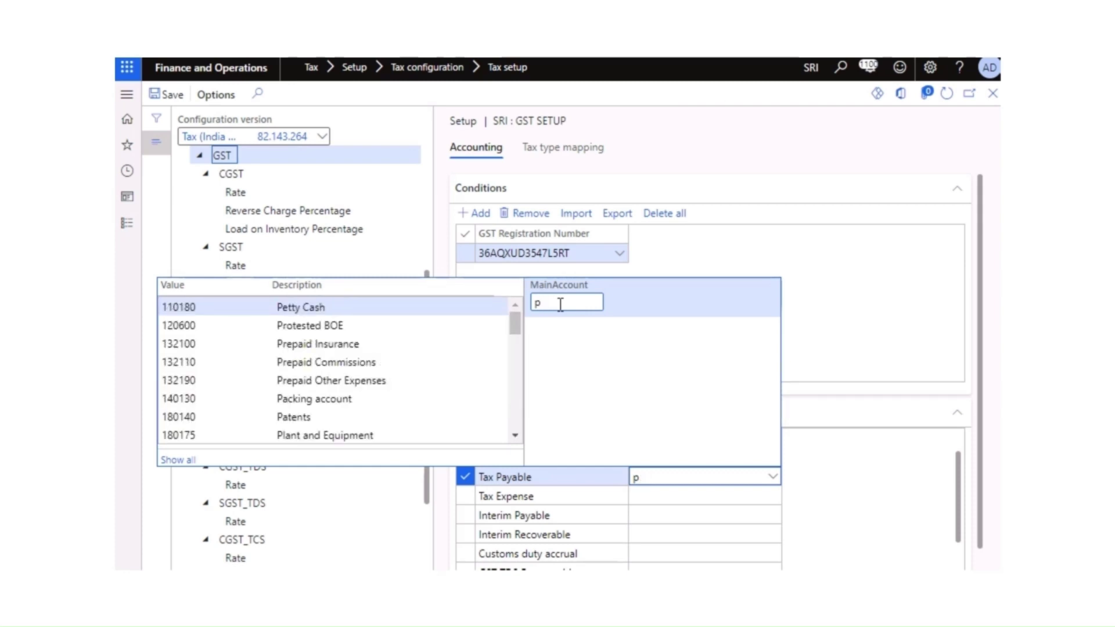
{"action": "key", "text": "BackSpace"}
{"action": "type", "text": "tax"}
{"action": "key", "text": "BackSpace"}
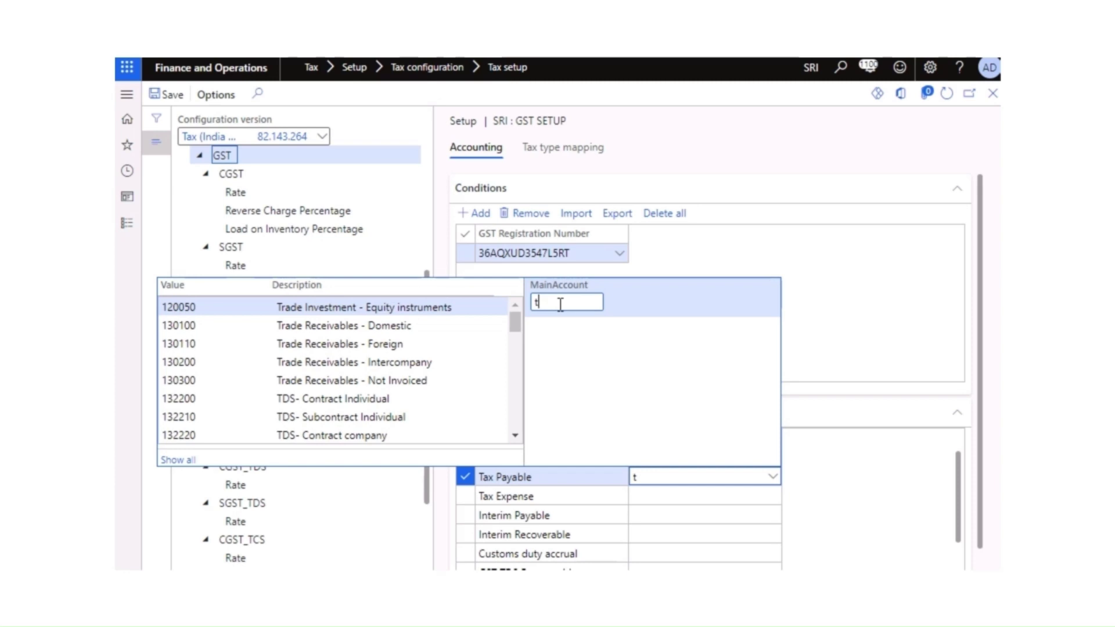
{"action": "left_click", "coordinate": [856, 305]}
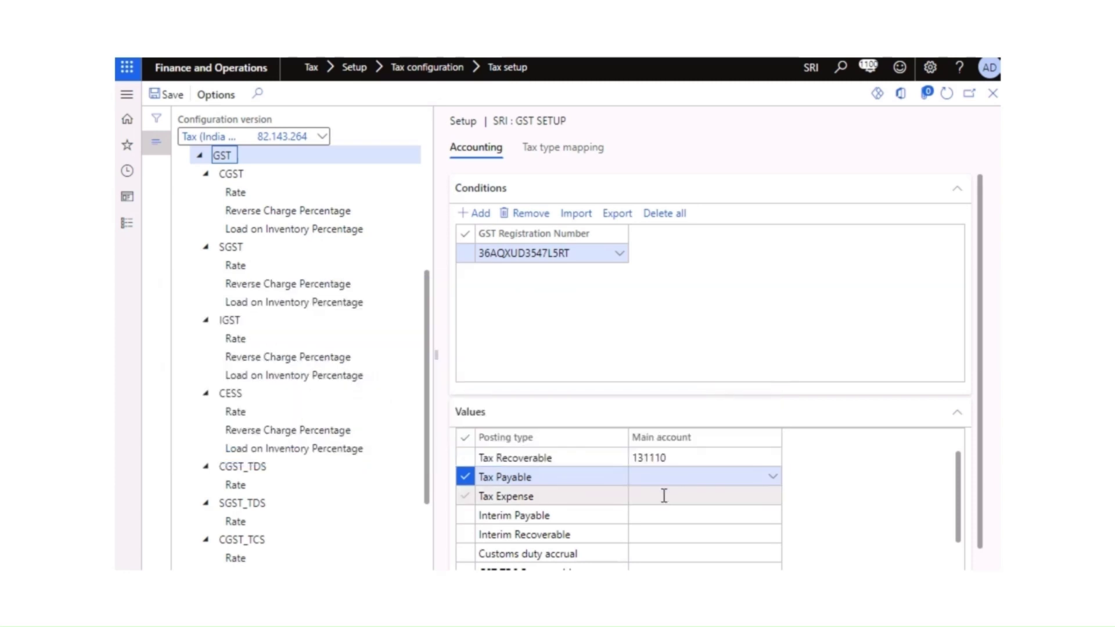
{"action": "scroll", "coordinate": [643, 516], "scroll_direction": "down", "scroll_amount": 1}
{"action": "scroll", "coordinate": [642, 506], "scroll_direction": "up", "scroll_amount": 1}
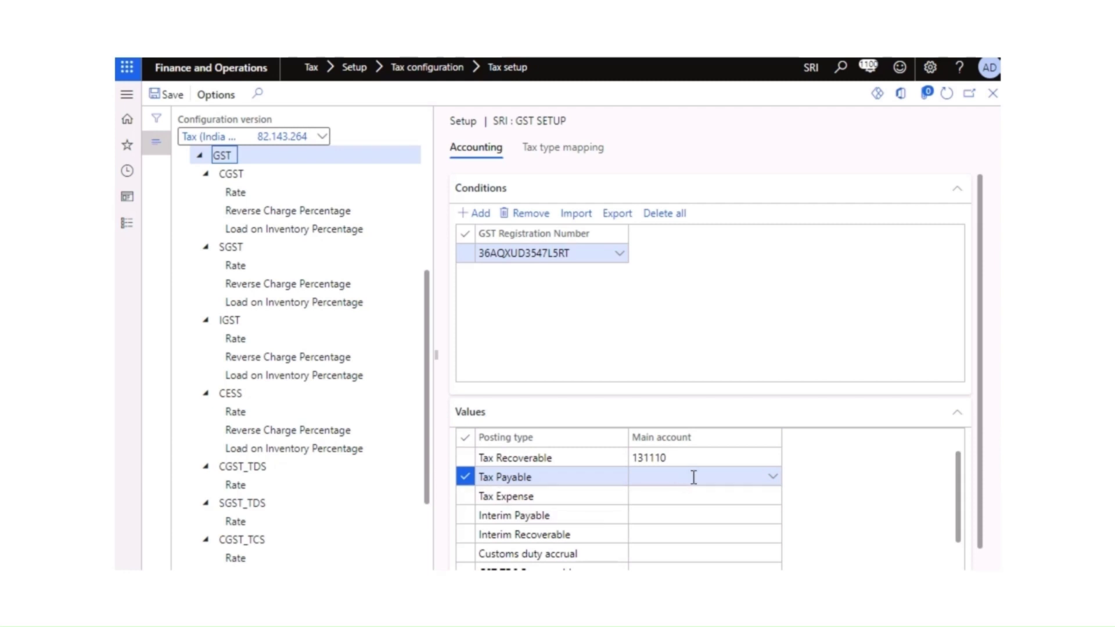
{"action": "left_click", "coordinate": [725, 494]}
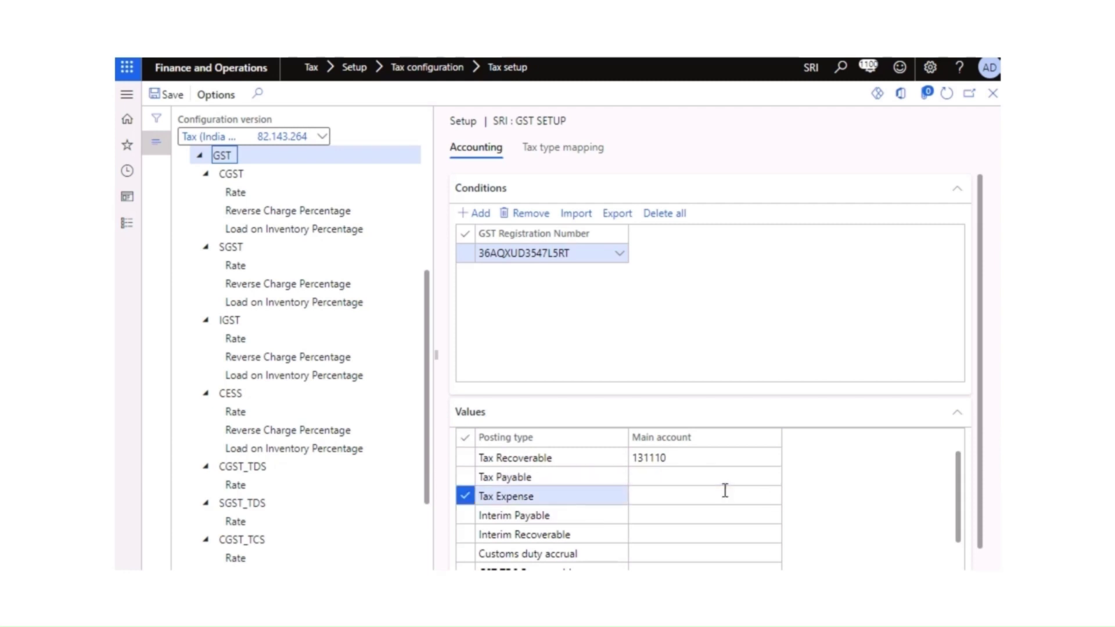
{"action": "left_click", "coordinate": [771, 497]}
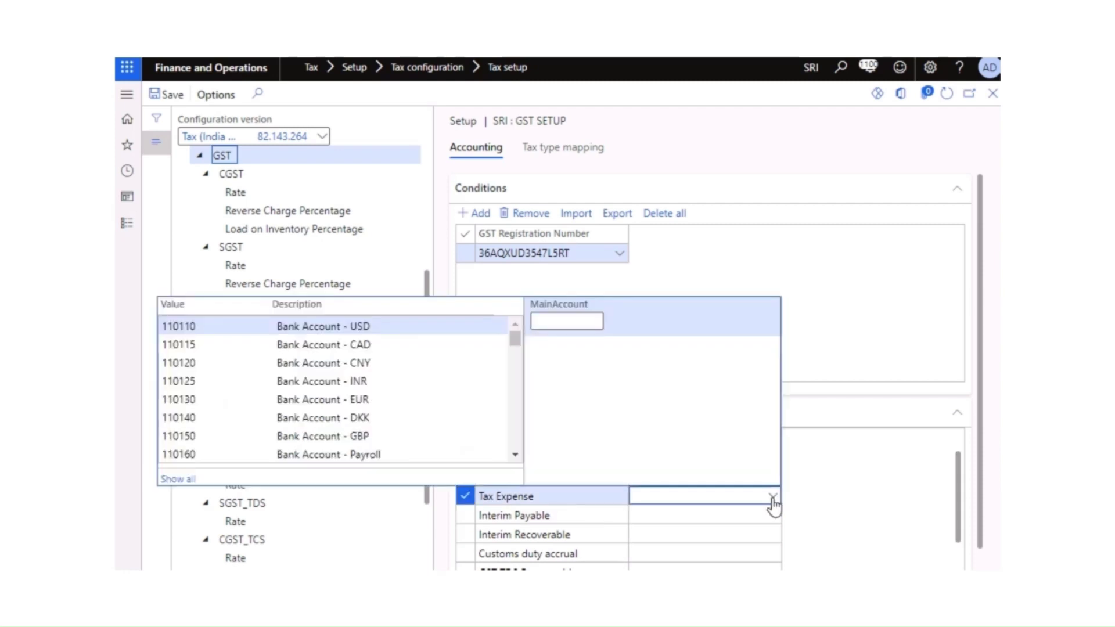
{"action": "type", "text": "exp"}
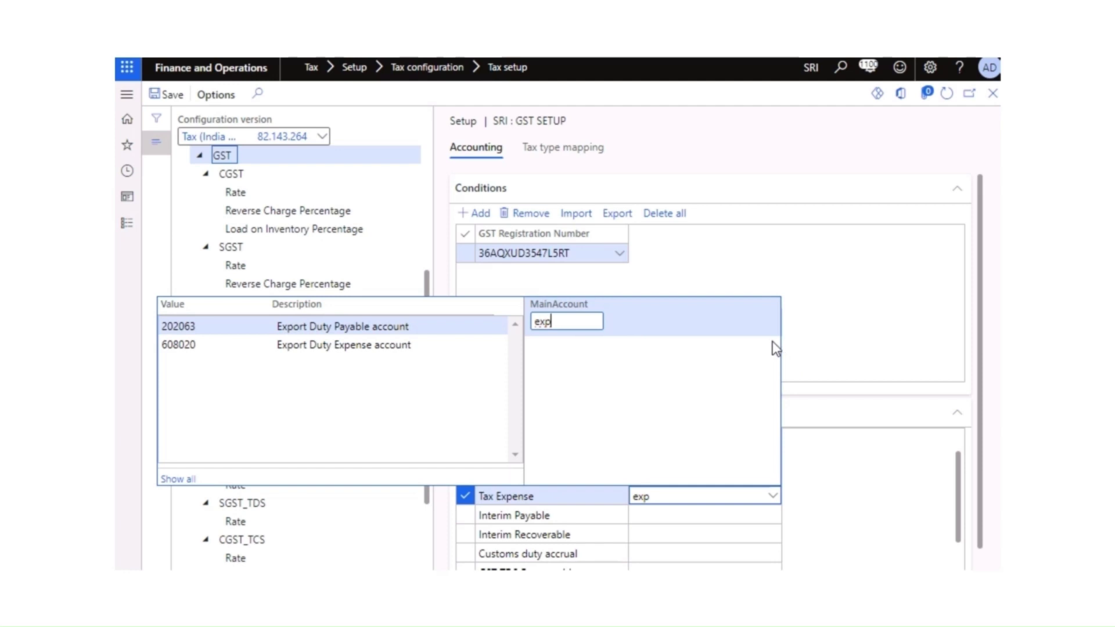
{"action": "left_click", "coordinate": [881, 415]}
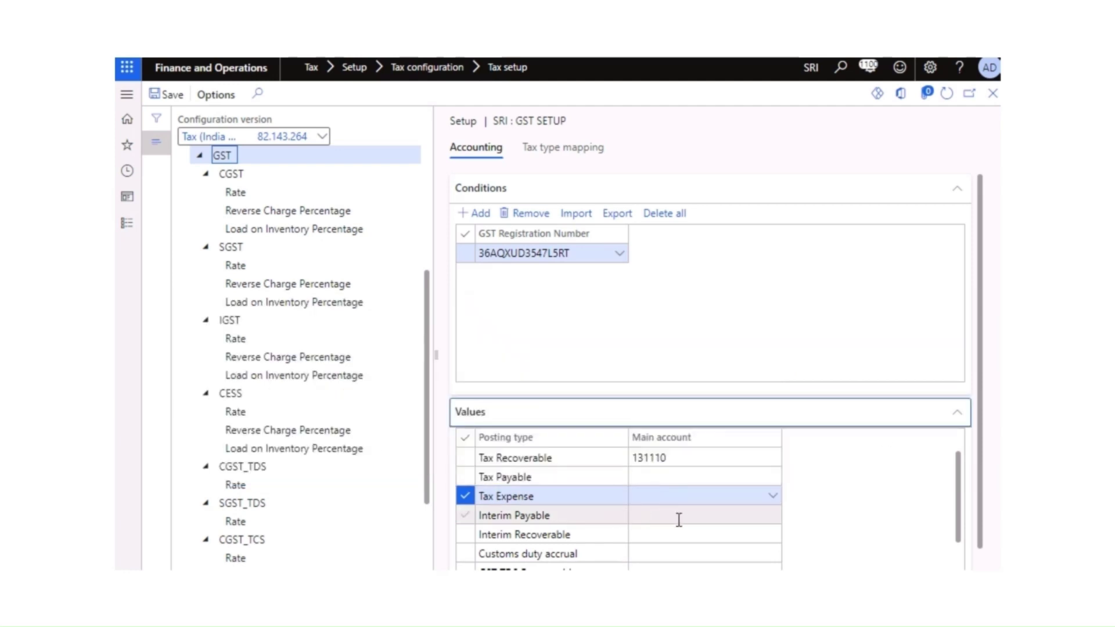
{"action": "scroll", "coordinate": [691, 519], "scroll_direction": "down", "scroll_amount": 1}
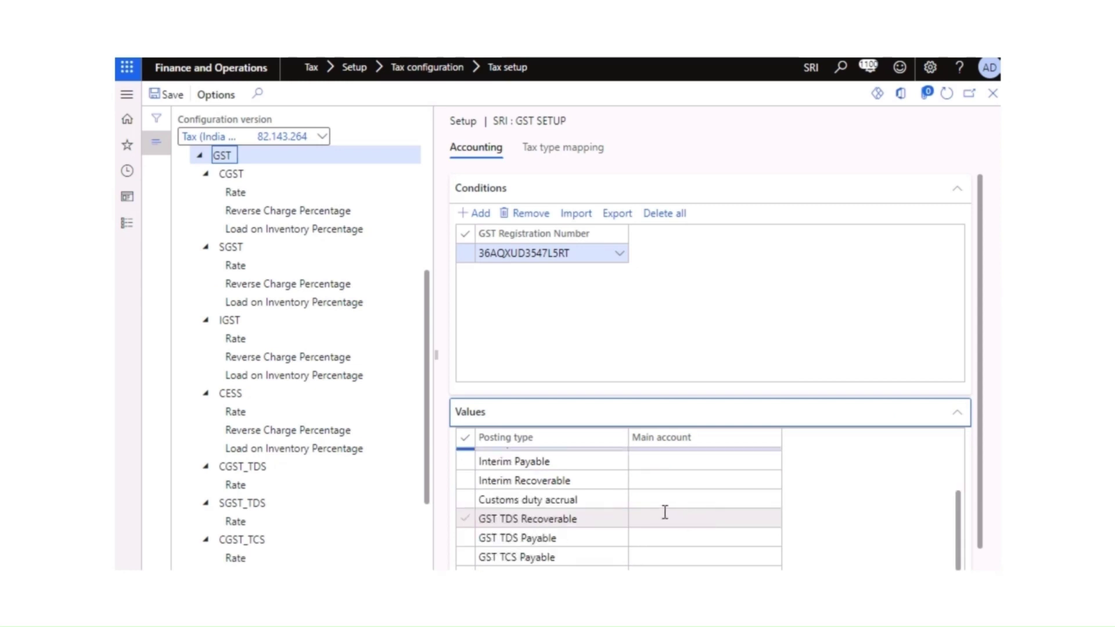
{"action": "scroll", "coordinate": [664, 510], "scroll_direction": "up", "scroll_amount": 1}
{"action": "left_click", "coordinate": [655, 516]}
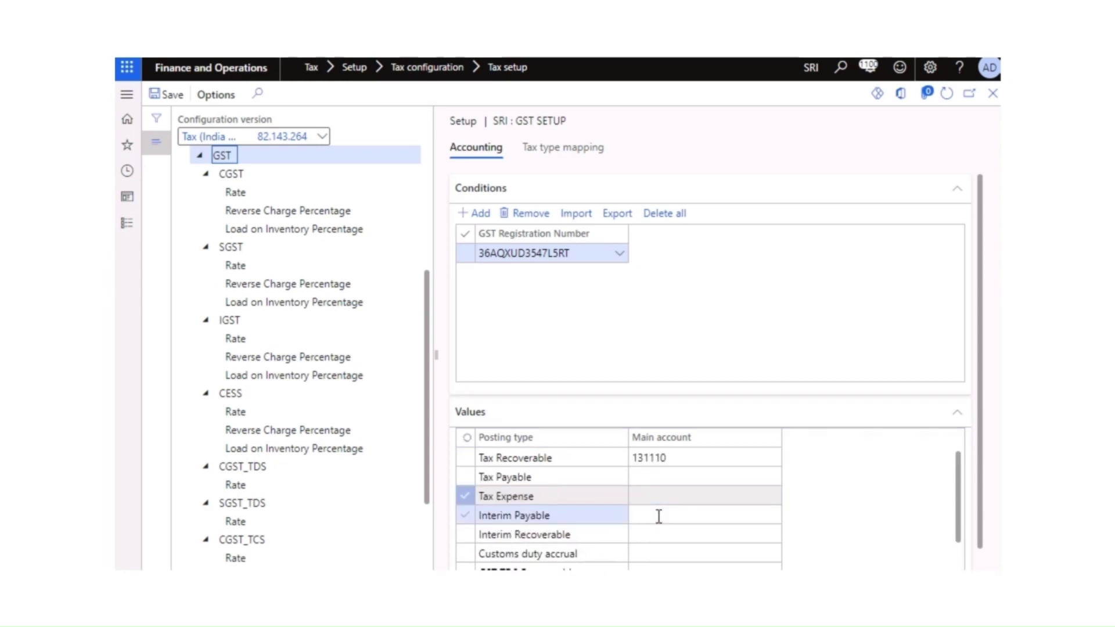
{"action": "left_click", "coordinate": [773, 519]}
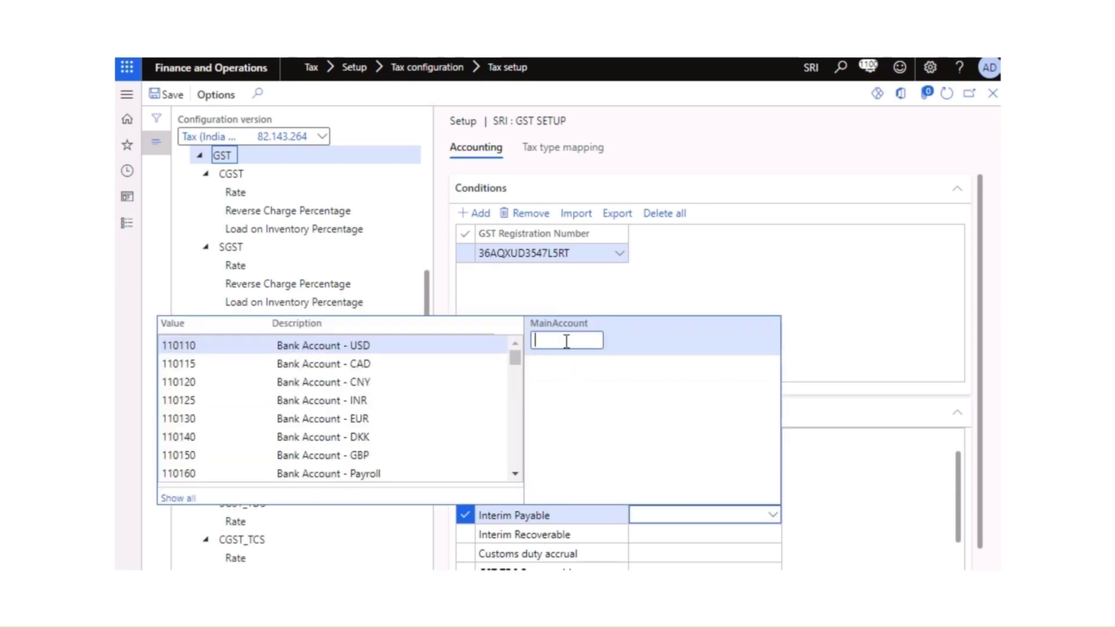
{"action": "type", "text": "int"}
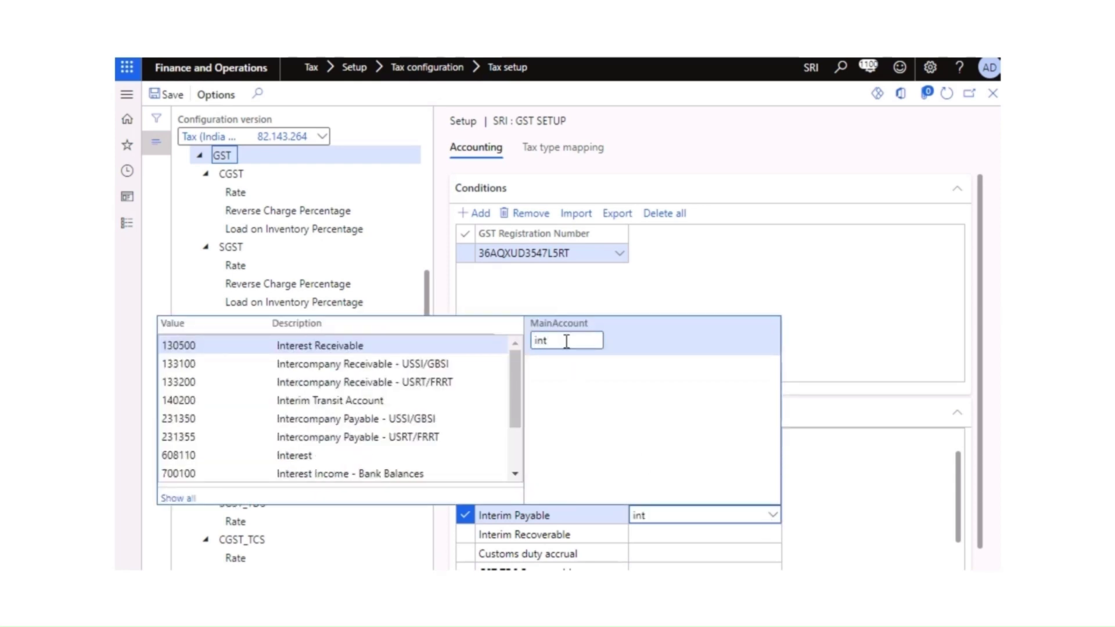
{"action": "type", "text": "r"}
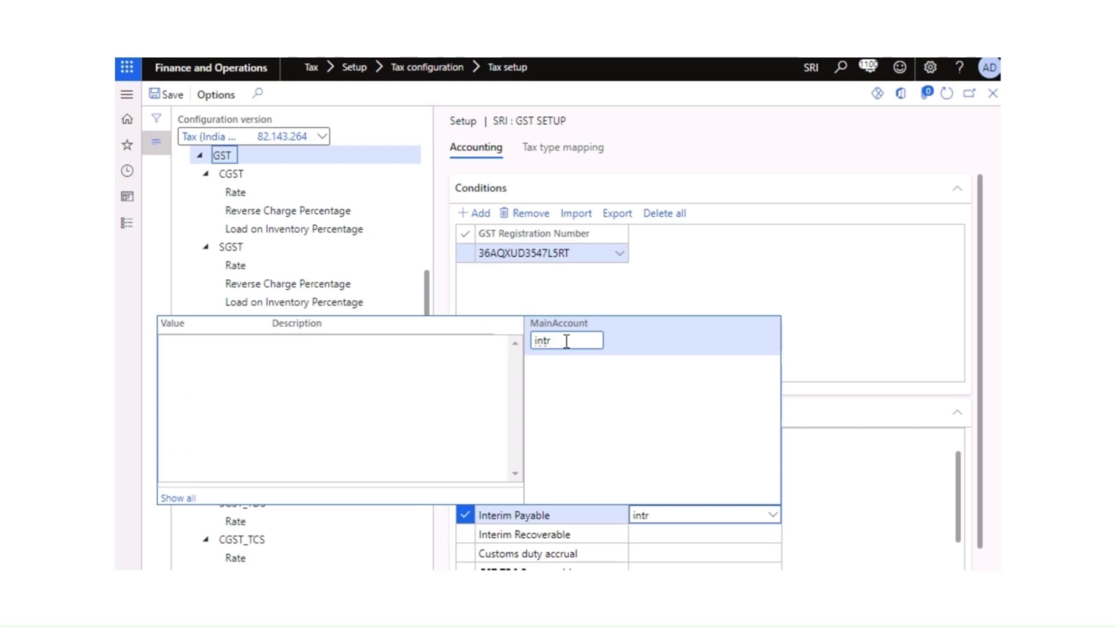
{"action": "key", "text": "BackSpace"}
{"action": "key", "text": "BackSpace"}
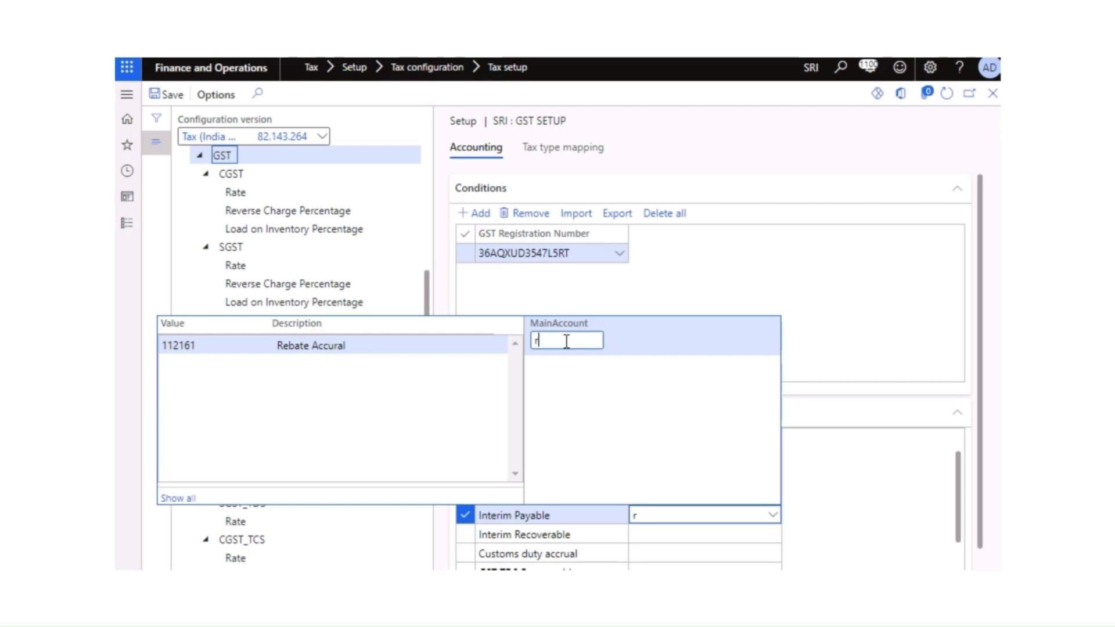
{"action": "key", "text": "BackSpace"}
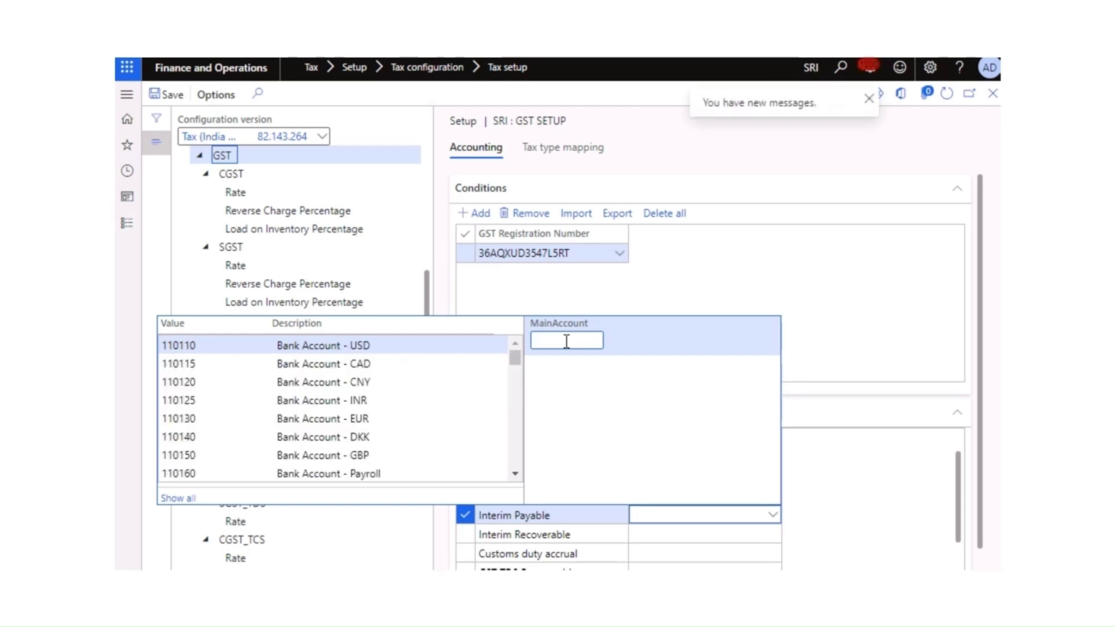
{"action": "left_click", "coordinate": [876, 333]}
{"action": "scroll", "coordinate": [668, 500], "scroll_direction": "down", "scroll_amount": 2}
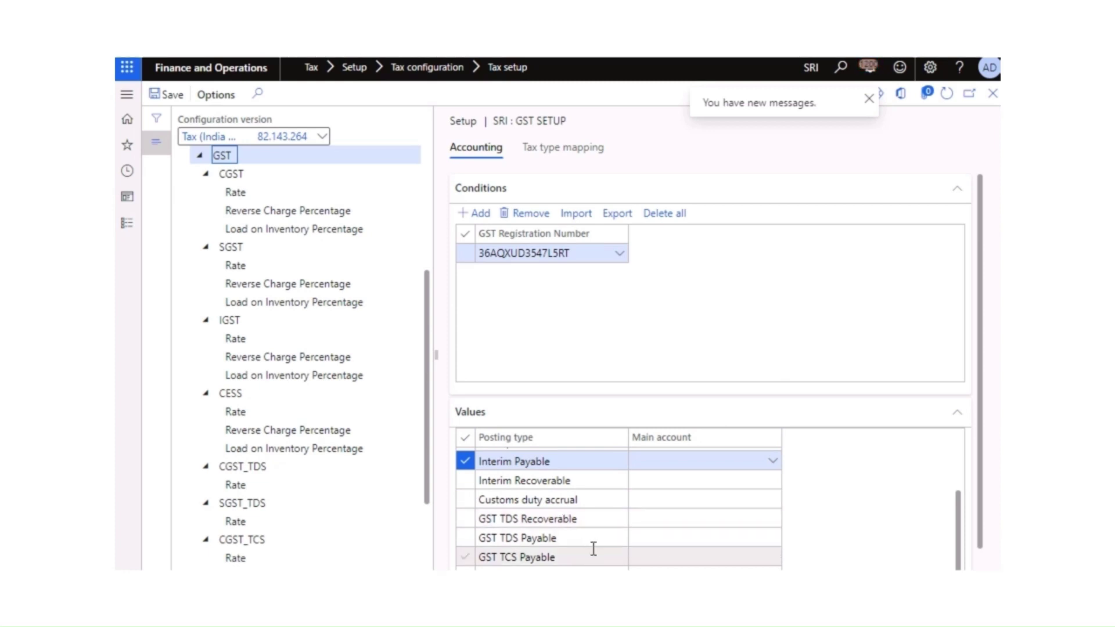
{"action": "left_click", "coordinate": [644, 539]}
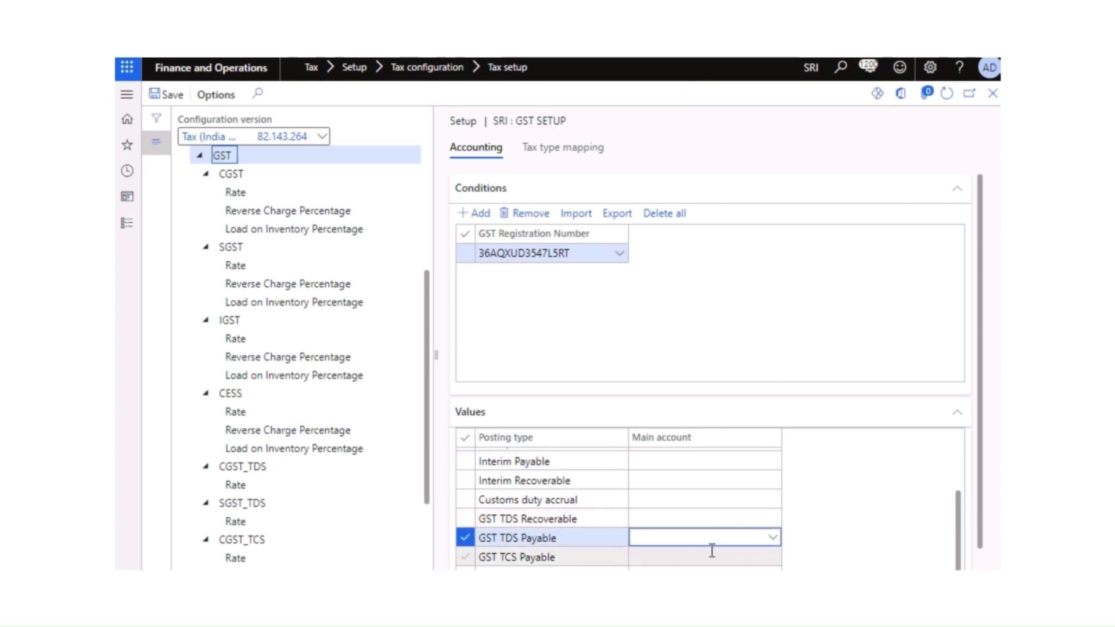
{"action": "left_click_drag", "start_coordinate": [959, 534], "coordinate": [960, 463]}
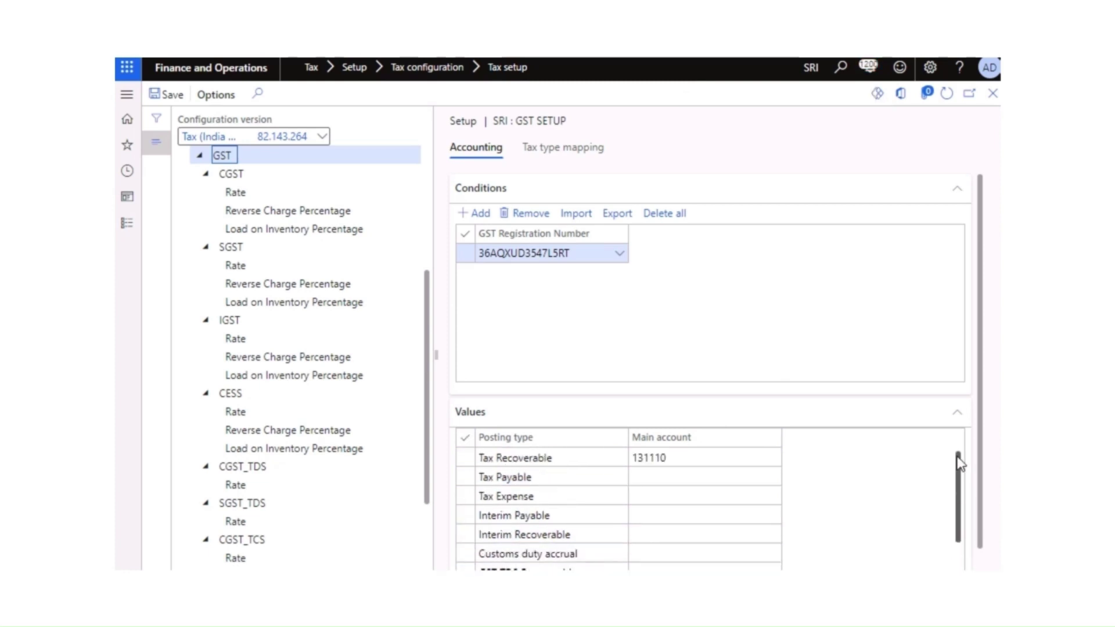
{"action": "scroll", "coordinate": [662, 519], "scroll_direction": "down", "scroll_amount": 1}
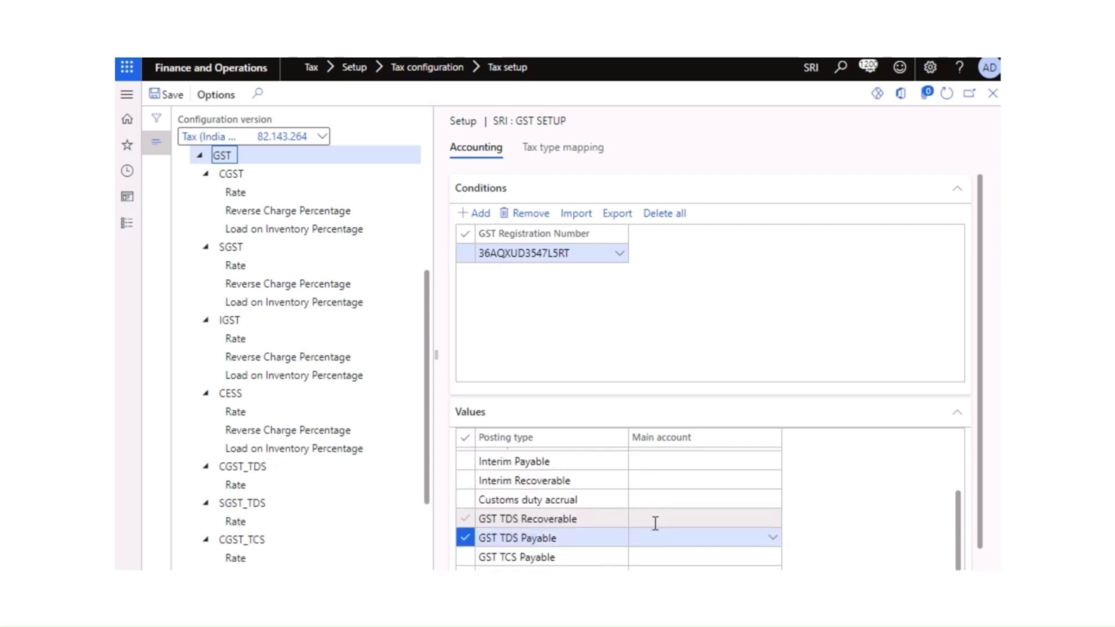
{"action": "scroll", "coordinate": [603, 530], "scroll_direction": "up", "scroll_amount": 1}
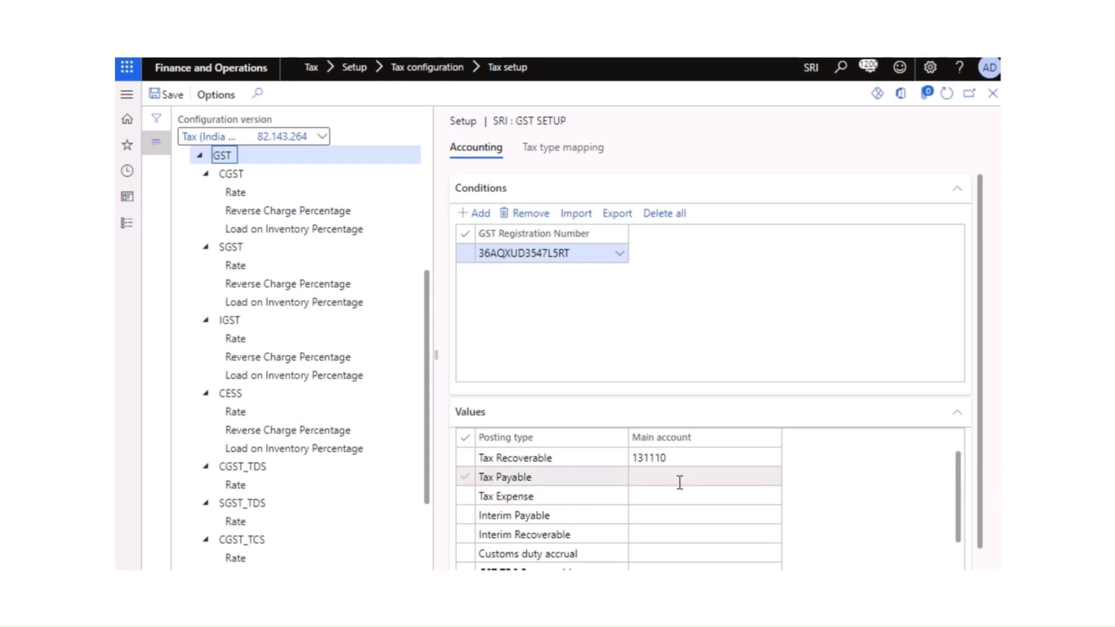
{"action": "scroll", "coordinate": [668, 506], "scroll_direction": "down", "scroll_amount": 1}
{"action": "scroll", "coordinate": [657, 513], "scroll_direction": "up", "scroll_amount": 1}
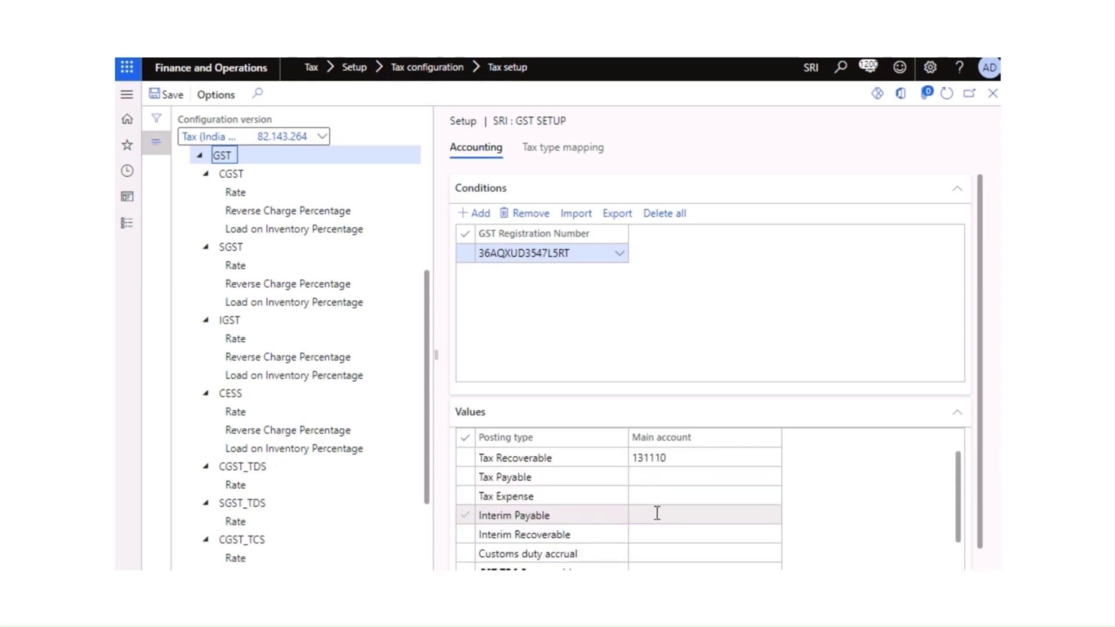
{"action": "scroll", "coordinate": [388, 408], "scroll_direction": "up", "scroll_amount": 3}
{"action": "scroll", "coordinate": [391, 410], "scroll_direction": "down", "scroll_amount": 3}
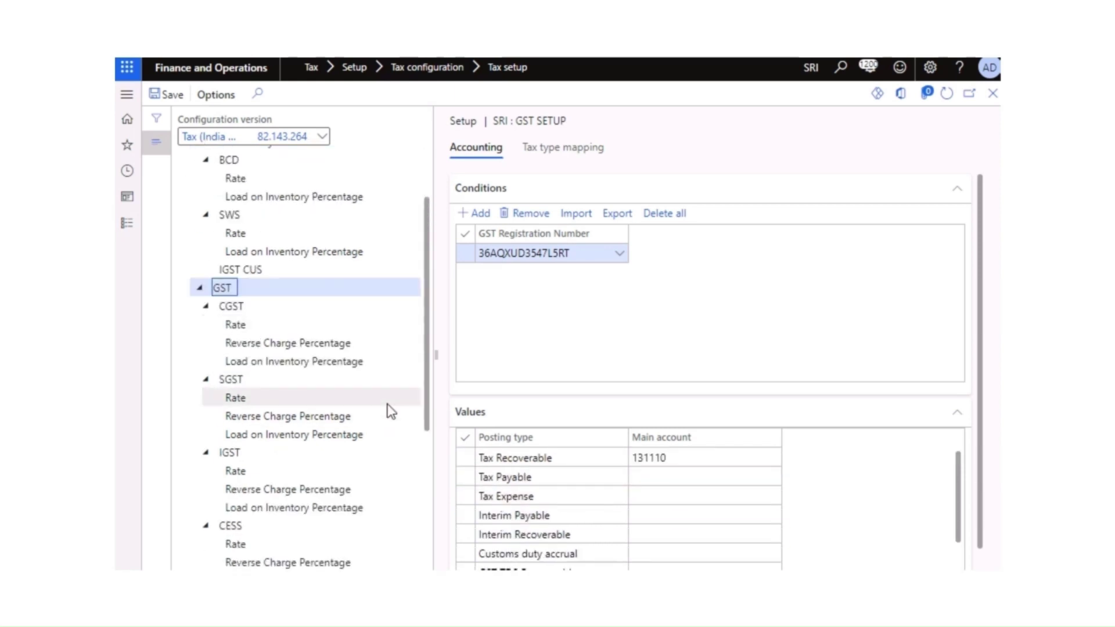
Step: Add a CGST condition with the GST registration number and refresh to list its five posting types
{"action": "left_click", "coordinate": [238, 307]}
{"action": "scroll", "coordinate": [239, 305], "scroll_direction": "down", "scroll_amount": 4}
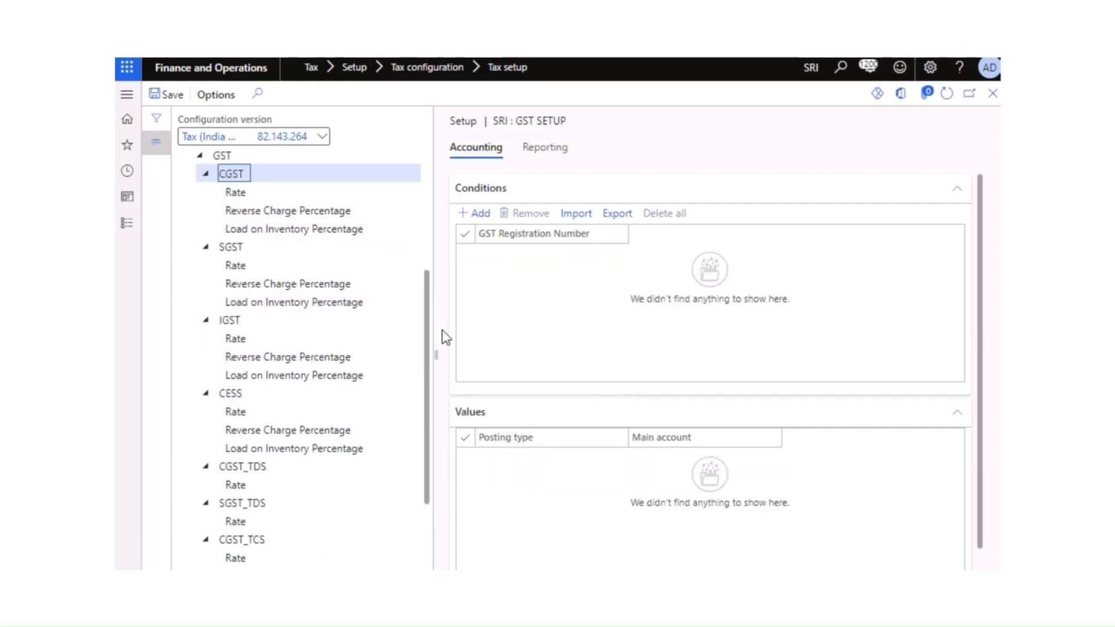
{"action": "left_click", "coordinate": [479, 214]}
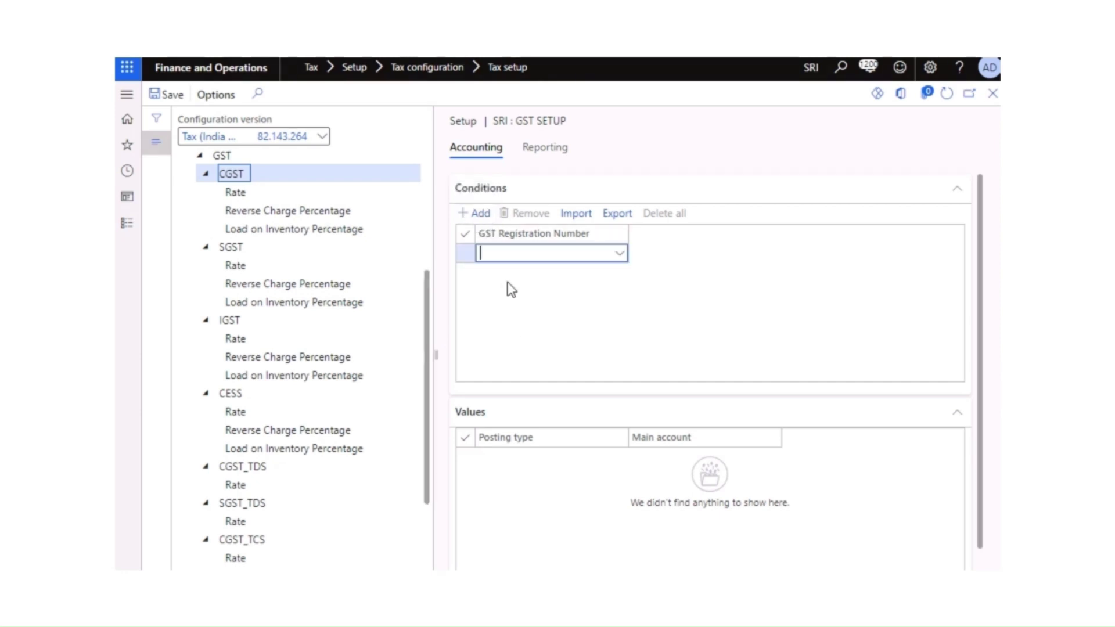
{"action": "left_click", "coordinate": [622, 255]}
{"action": "left_click", "coordinate": [624, 257]}
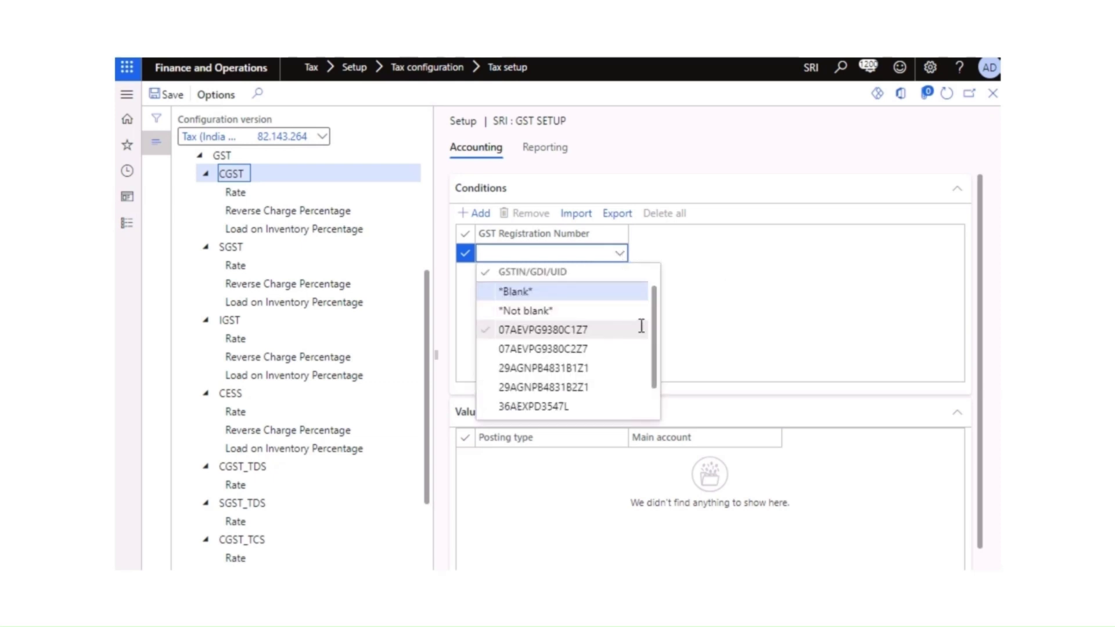
{"action": "left_click_drag", "start_coordinate": [651, 365], "coordinate": [658, 394]}
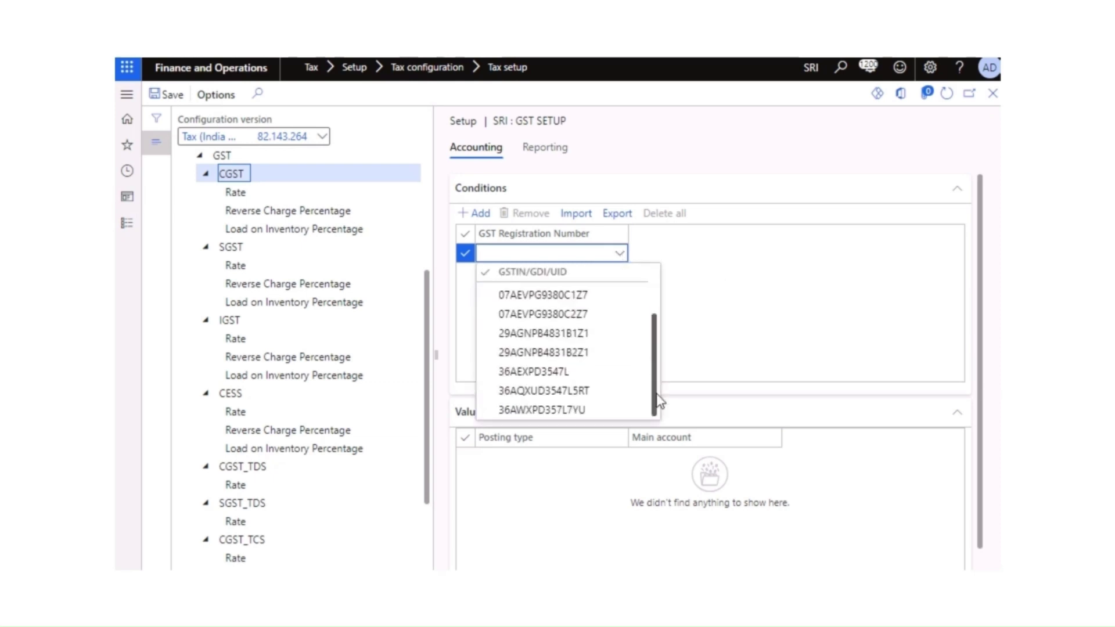
{"action": "left_click", "coordinate": [574, 395]}
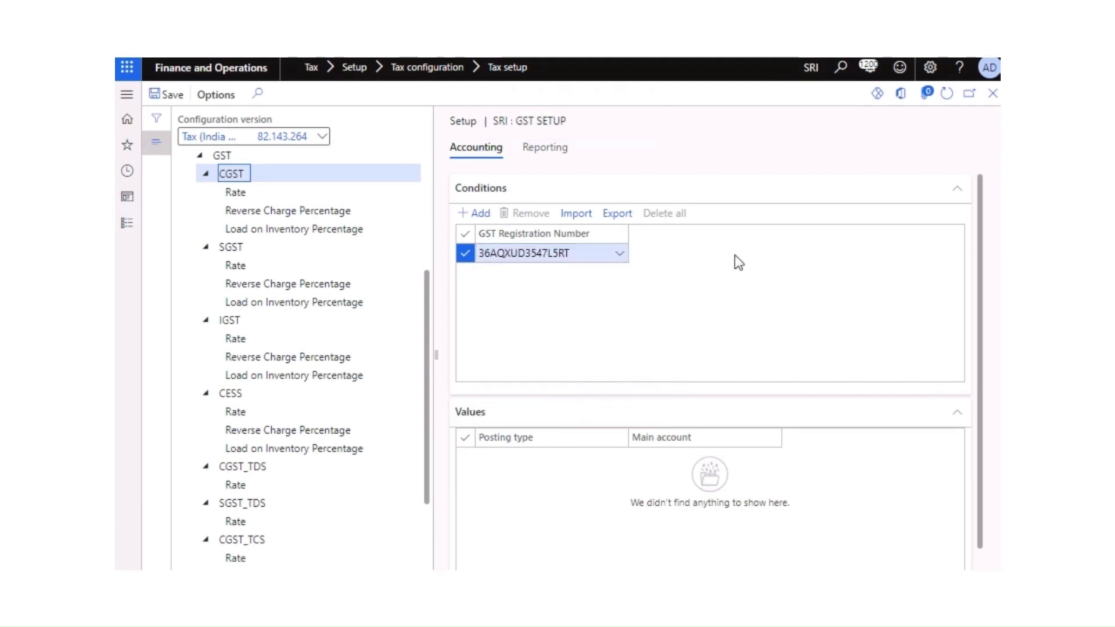
{"action": "left_click", "coordinate": [946, 94]}
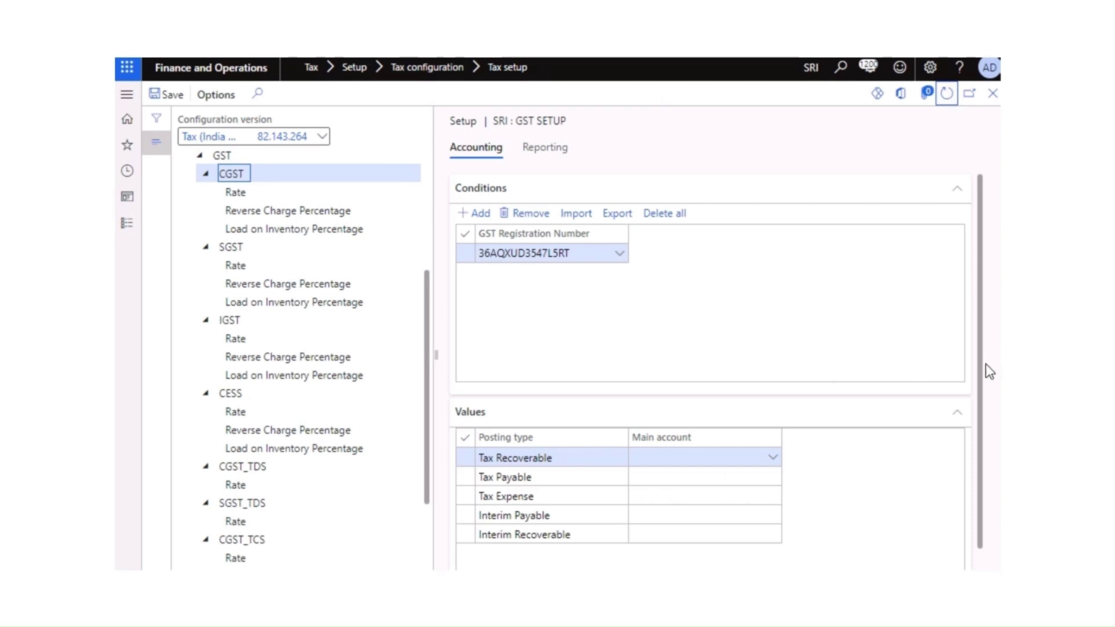
Step: Set the CGST Tax Recoverable main account to 131110
{"action": "scroll", "coordinate": [704, 465], "scroll_direction": "down", "scroll_amount": 1}
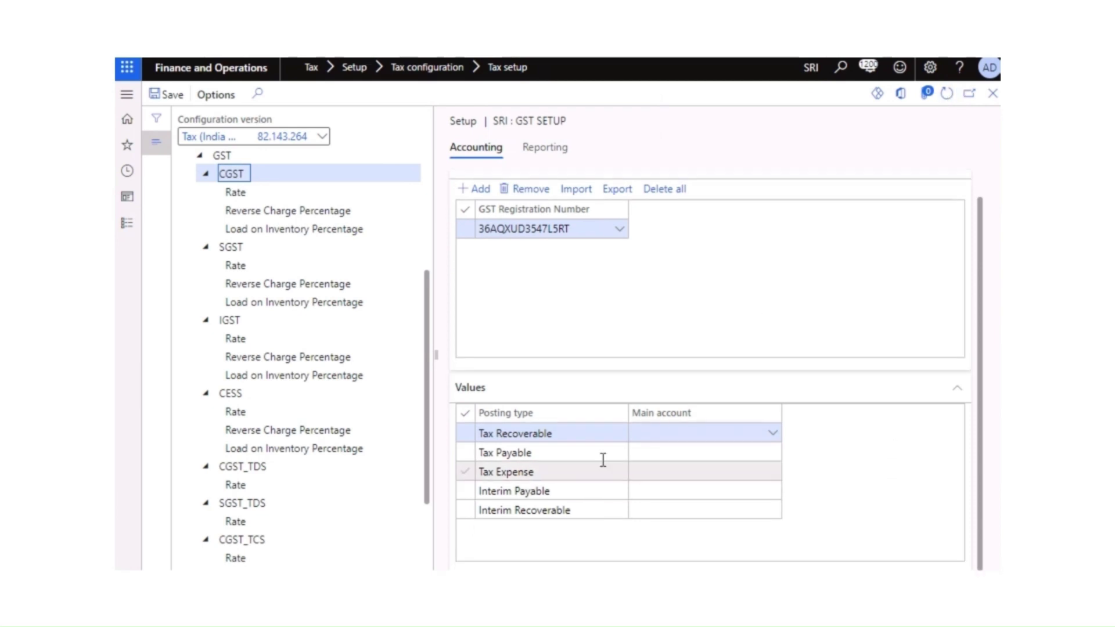
{"action": "left_click", "coordinate": [772, 435]}
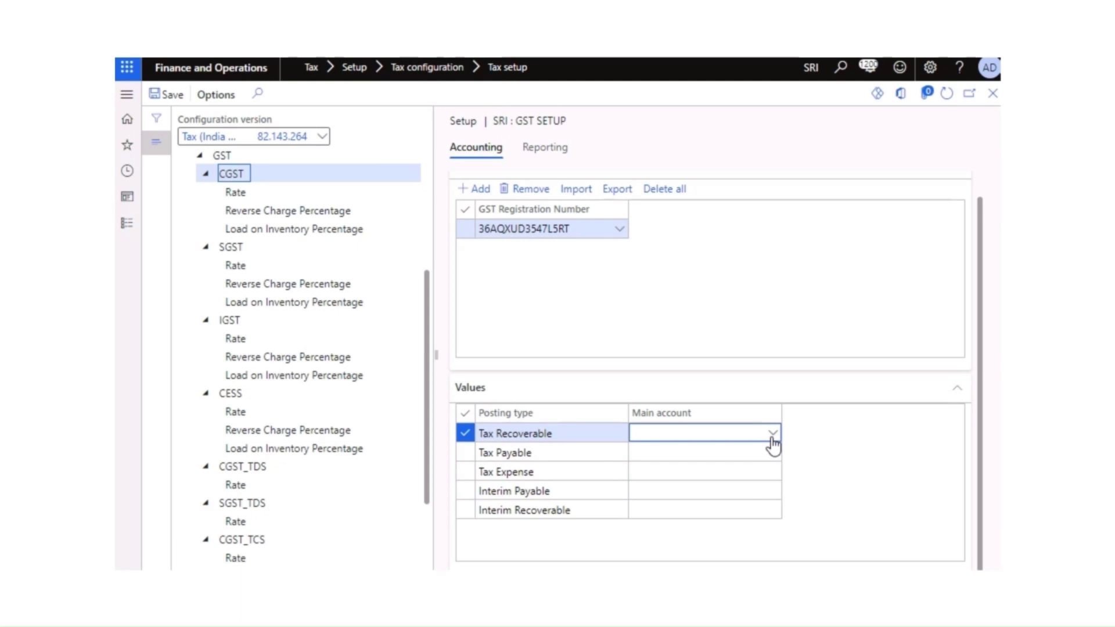
{"action": "type", "text": "cgst"}
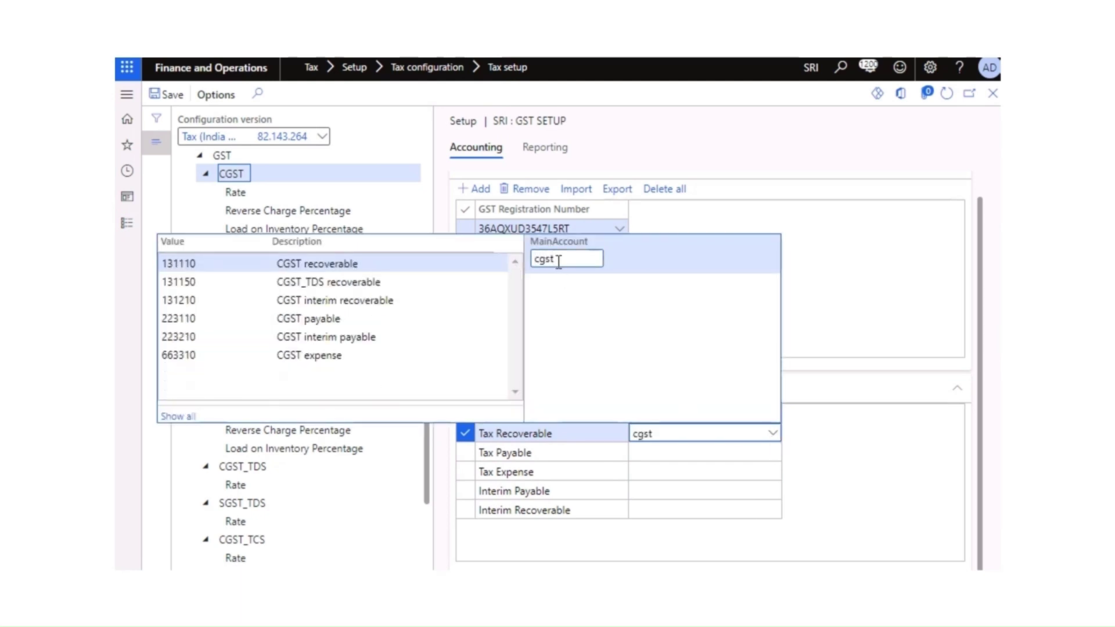
{"action": "left_click", "coordinate": [333, 263]}
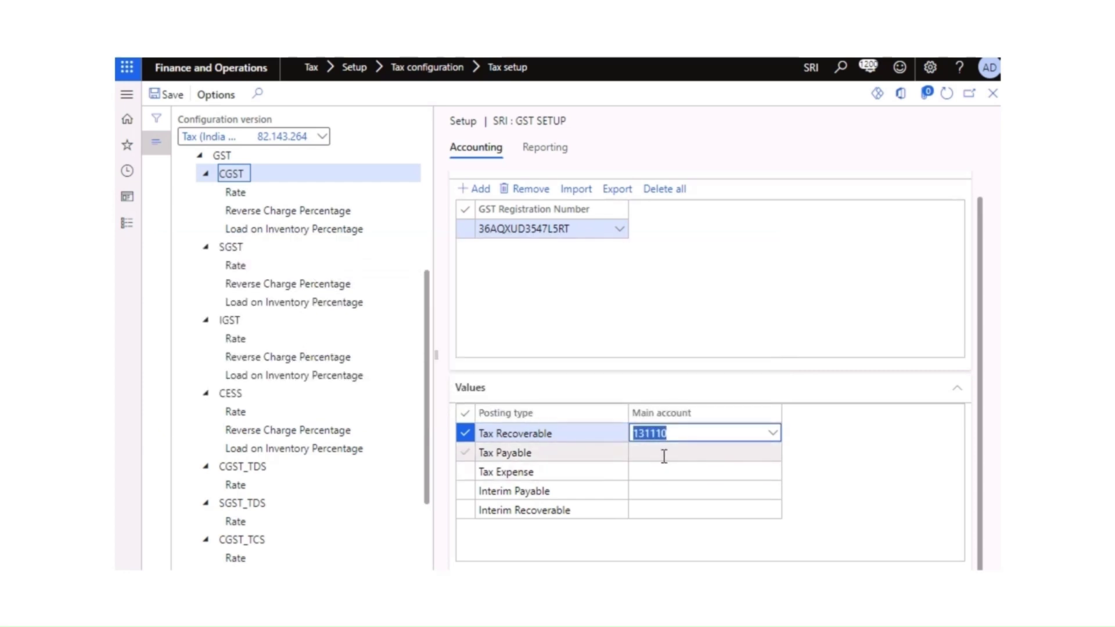
Step: Set CGST Interim Payable to the CGST interim payable account 223210
{"action": "left_click", "coordinate": [656, 491]}
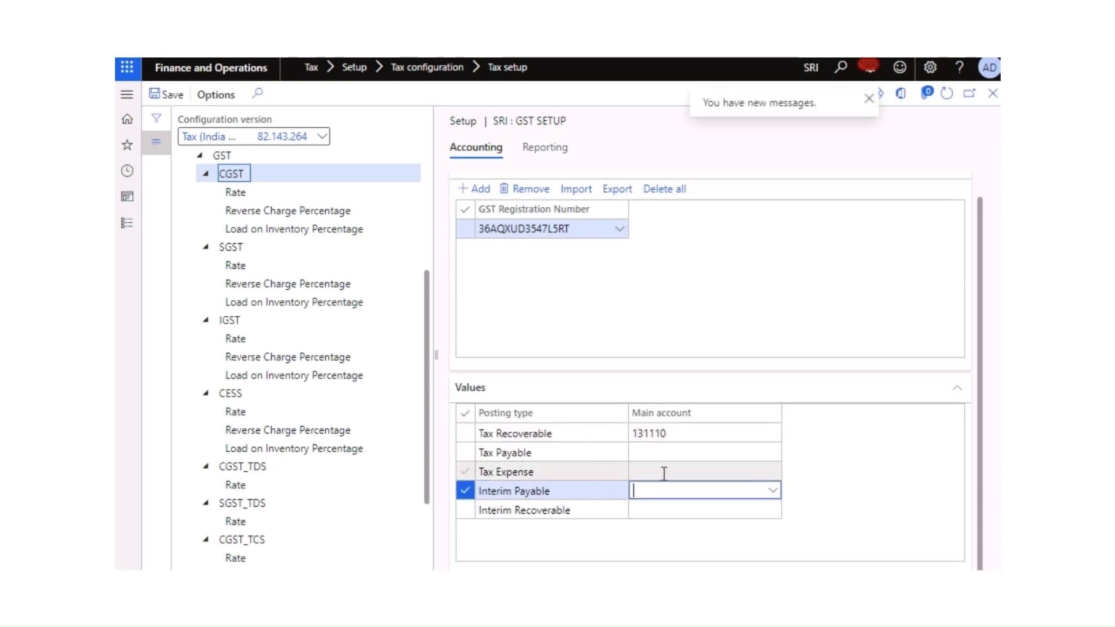
{"action": "left_click", "coordinate": [774, 493]}
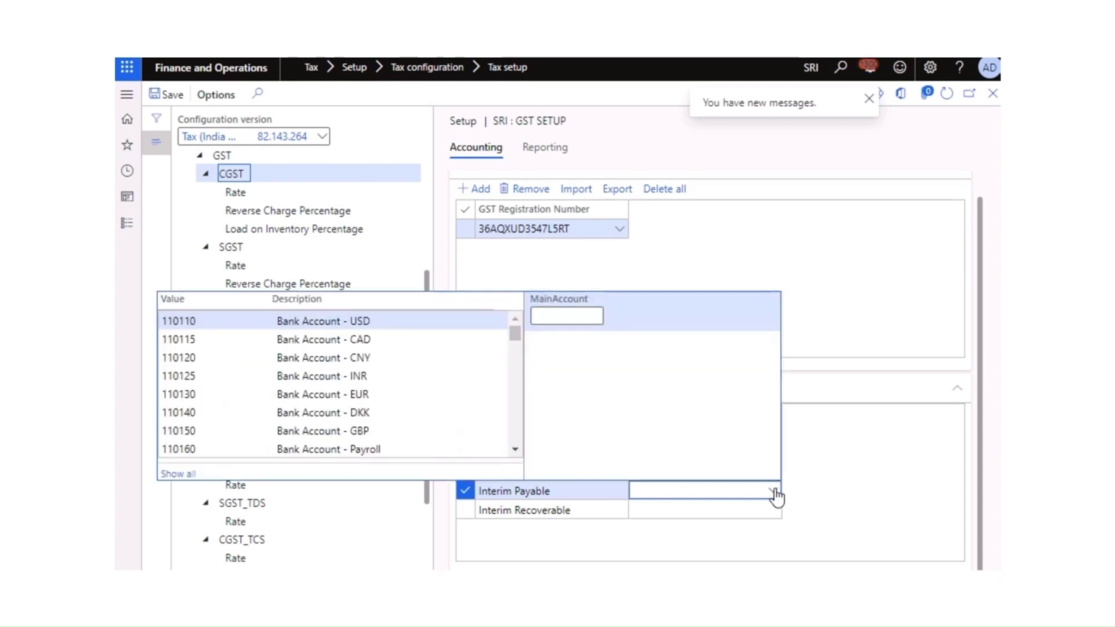
{"action": "type", "text": "intrin"}
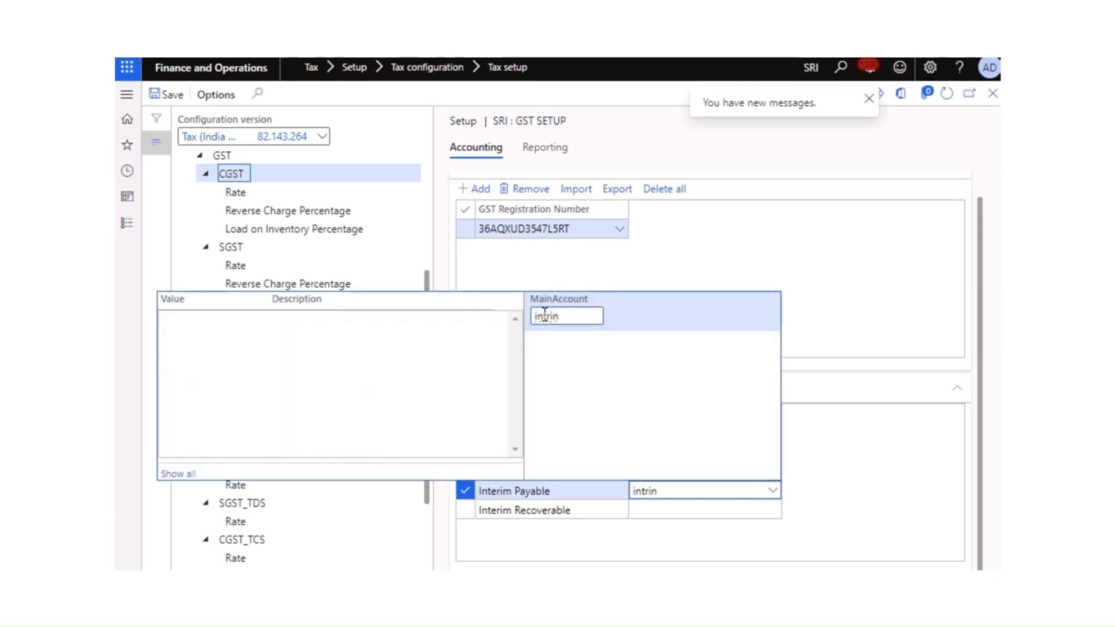
{"action": "key", "text": "BackSpace"}
{"action": "key", "text": "BackSpace"}
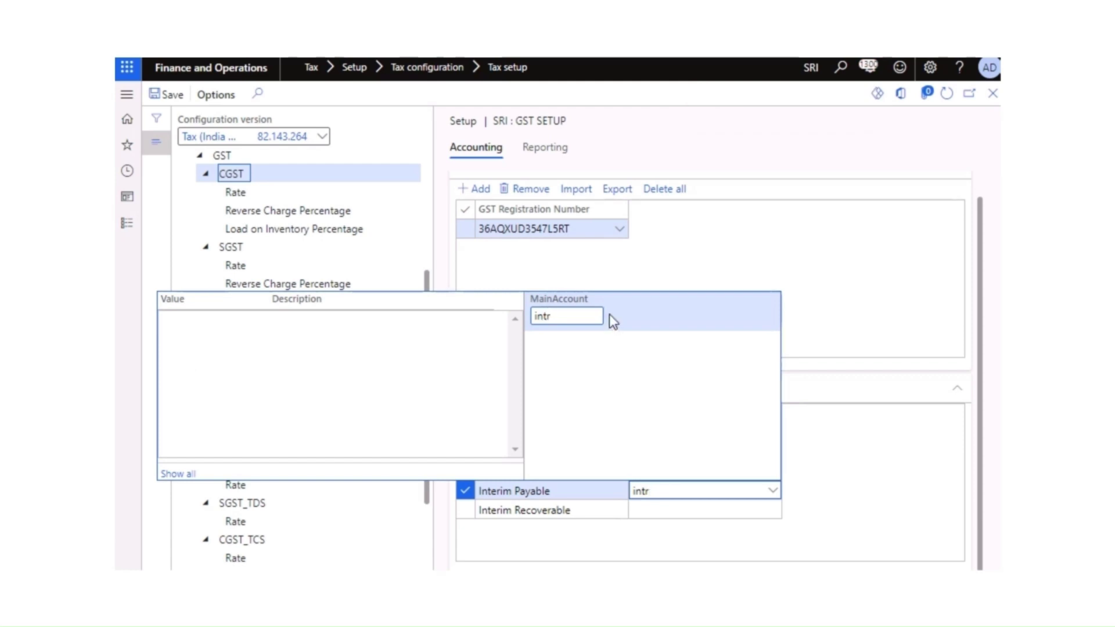
{"action": "key", "text": "BackSpace"}
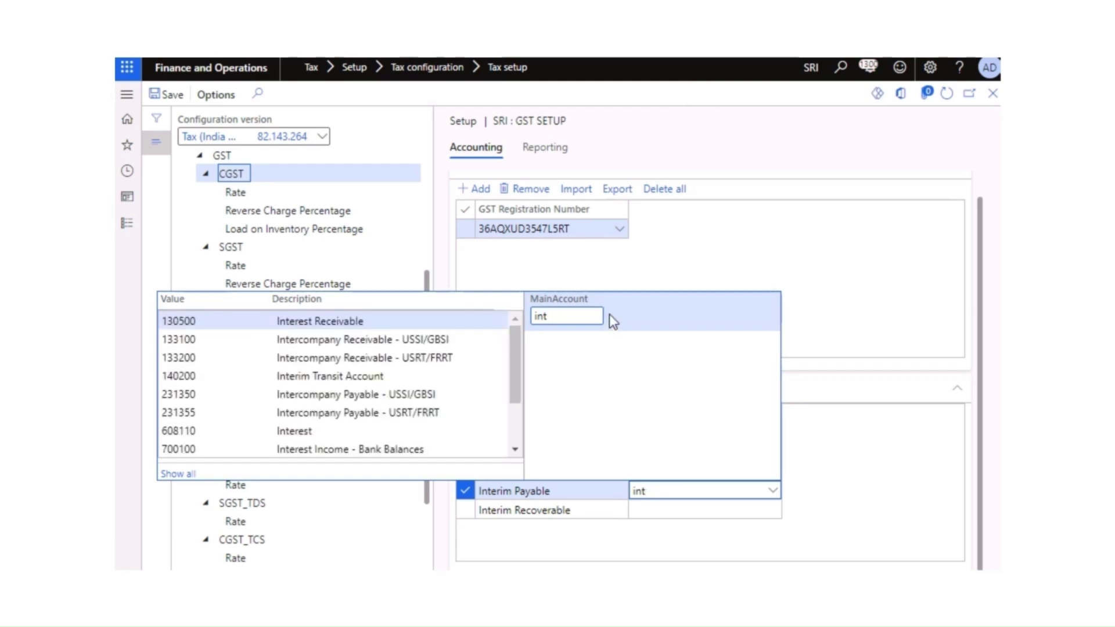
{"action": "key", "text": "BackSpace"}
{"action": "key", "text": "BackSpace"}
{"action": "key", "text": "BackSpace"}
{"action": "type", "text": "grt"}
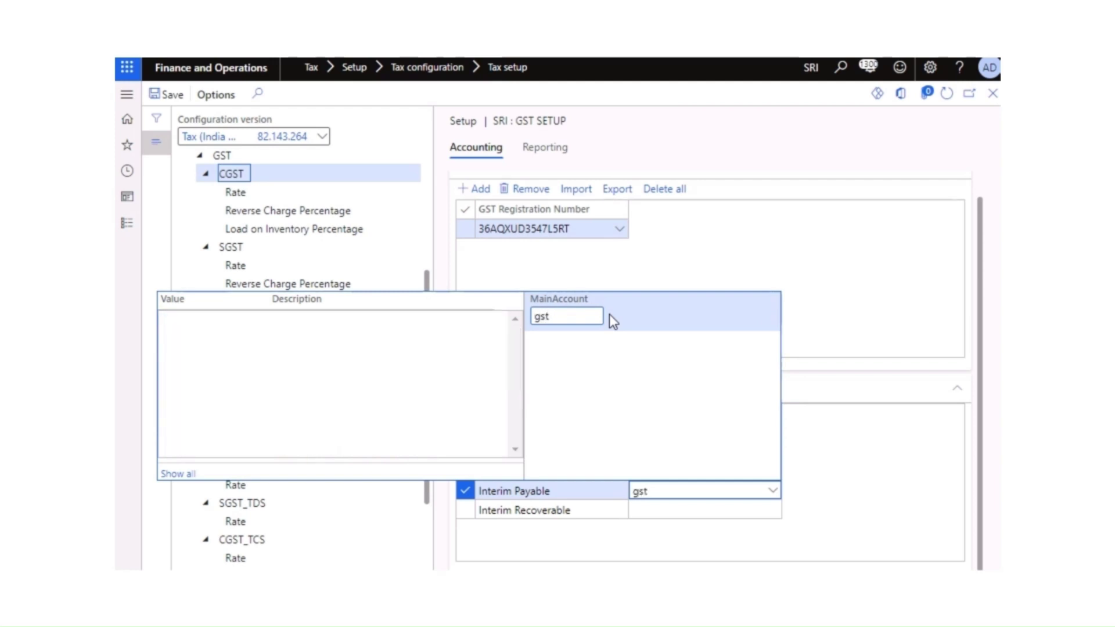
{"action": "key", "text": "BackSpace"}
{"action": "key", "text": "BackSpace"}
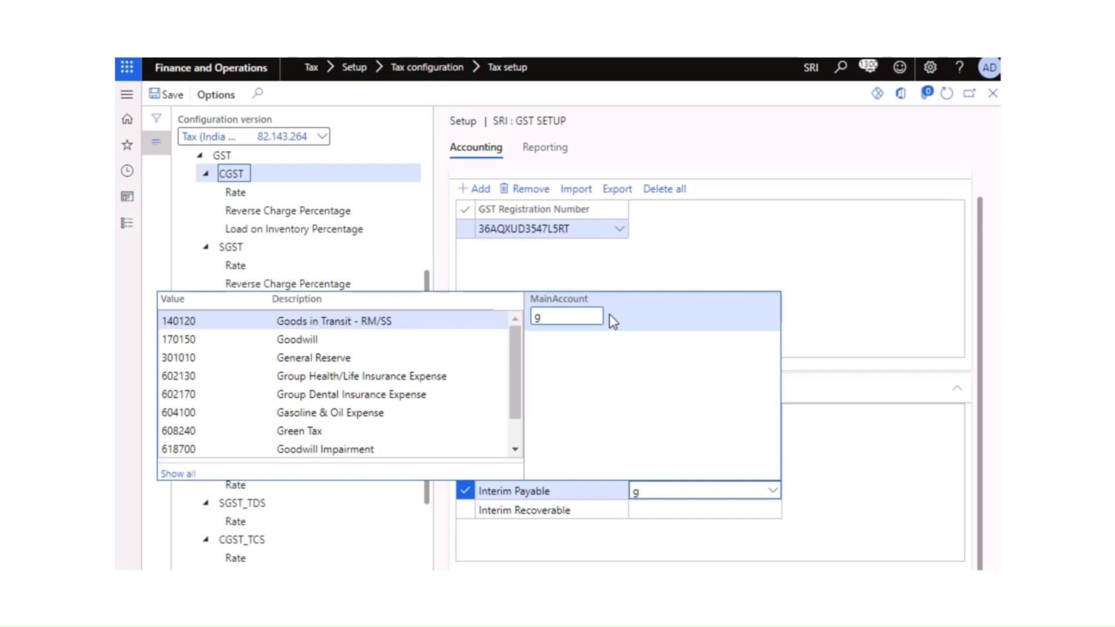
{"action": "key", "text": "BackSpace"}
{"action": "type", "text": "cgs"}
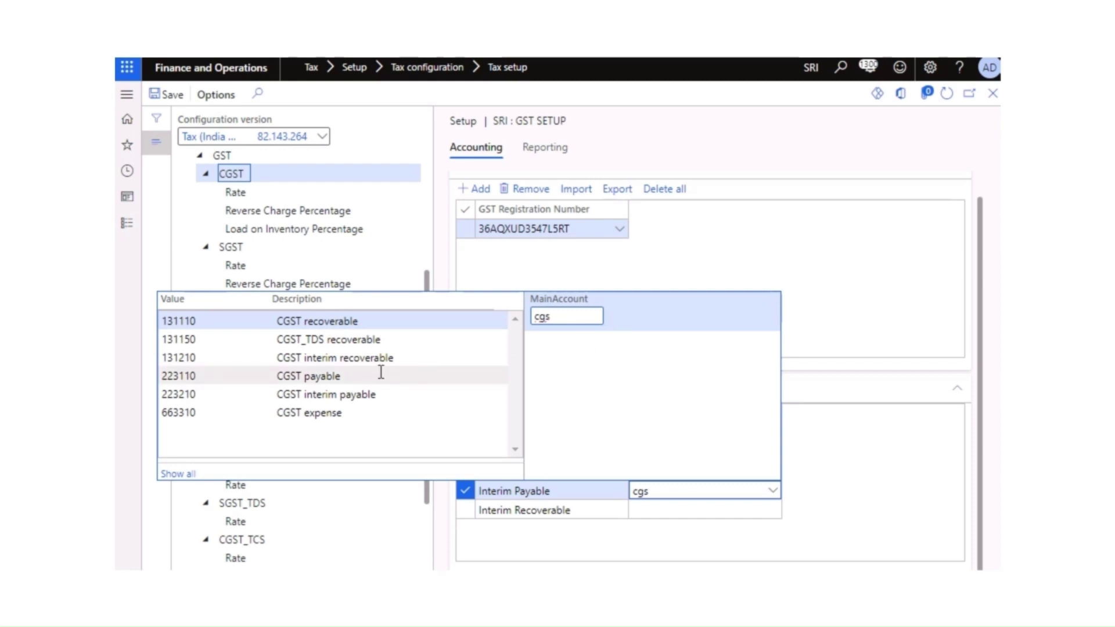
{"action": "left_click", "coordinate": [296, 395]}
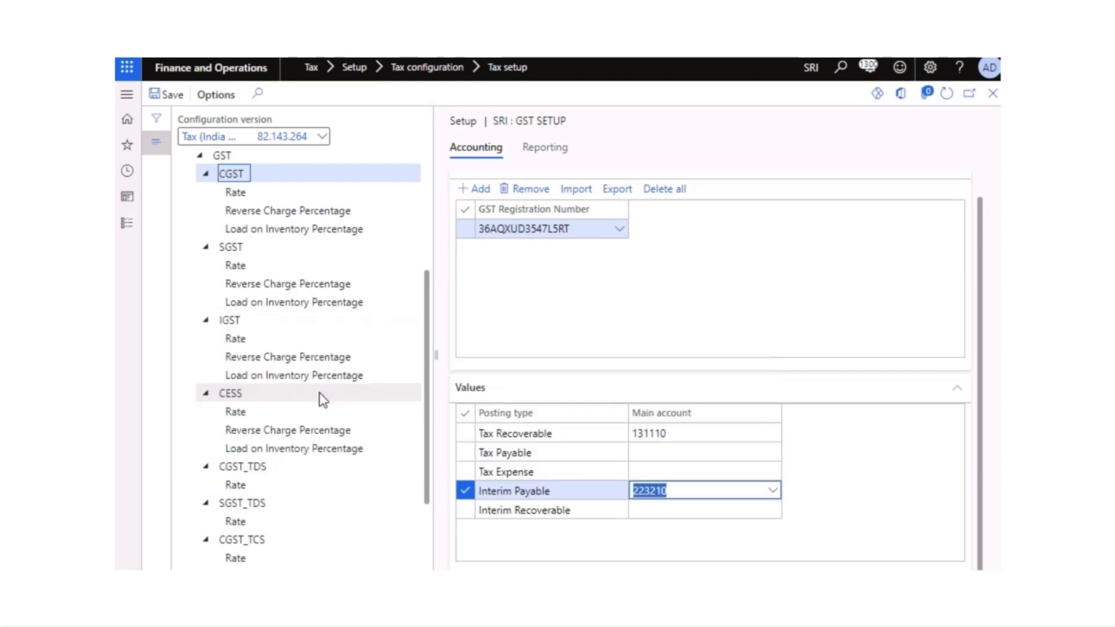
Step: Set CGST Interim Recoverable to 131210 and Tax Expense to 663310
{"action": "left_click", "coordinate": [653, 512]}
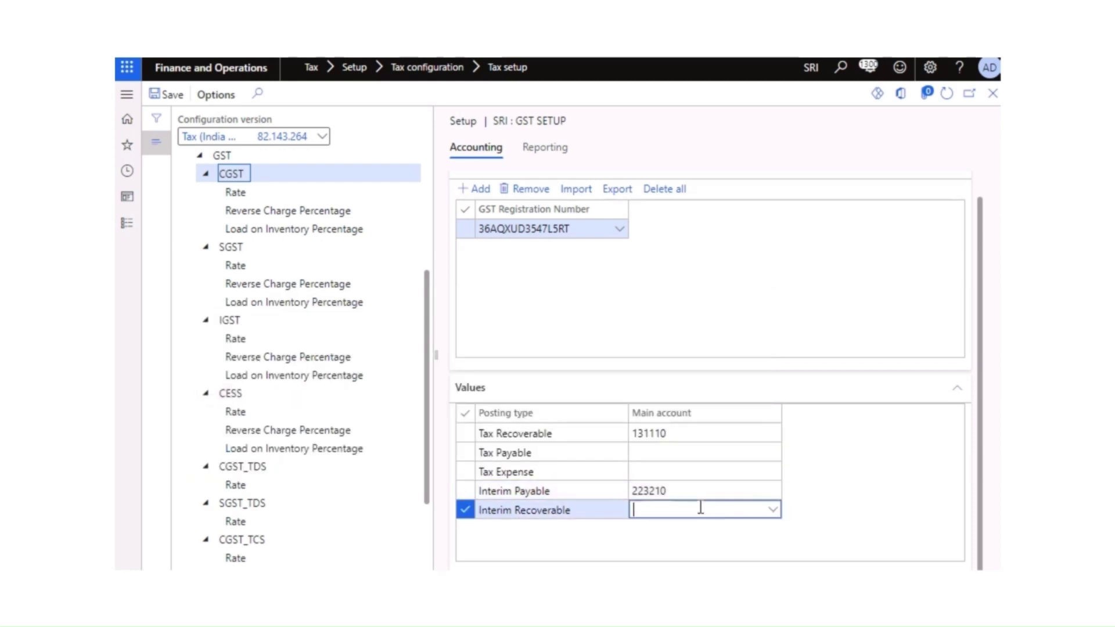
{"action": "left_click", "coordinate": [774, 511]}
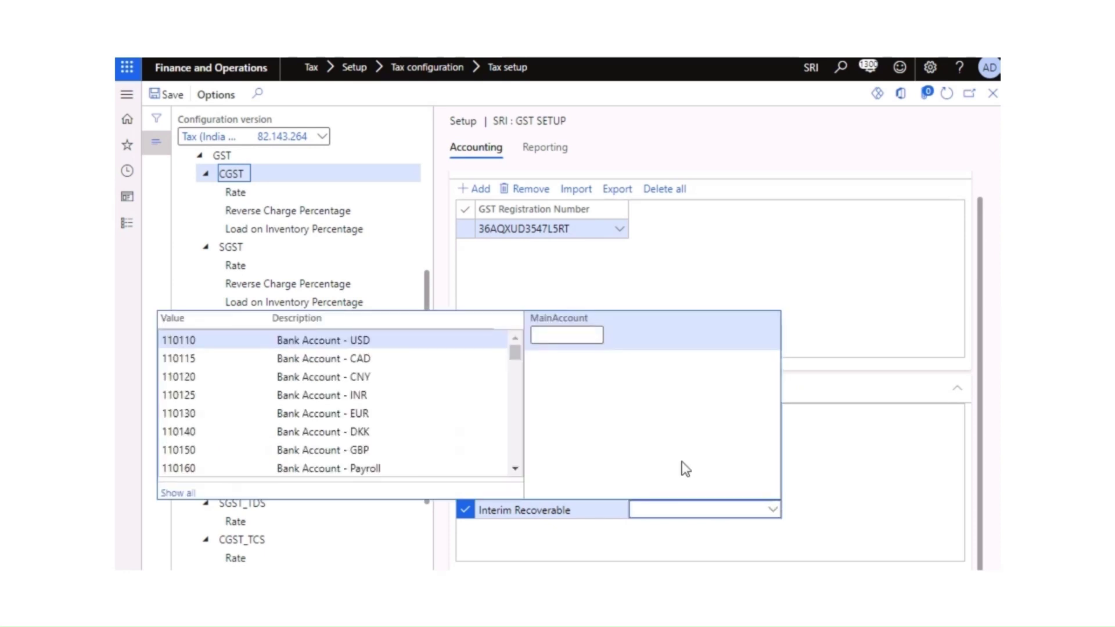
{"action": "left_click", "coordinate": [565, 334]}
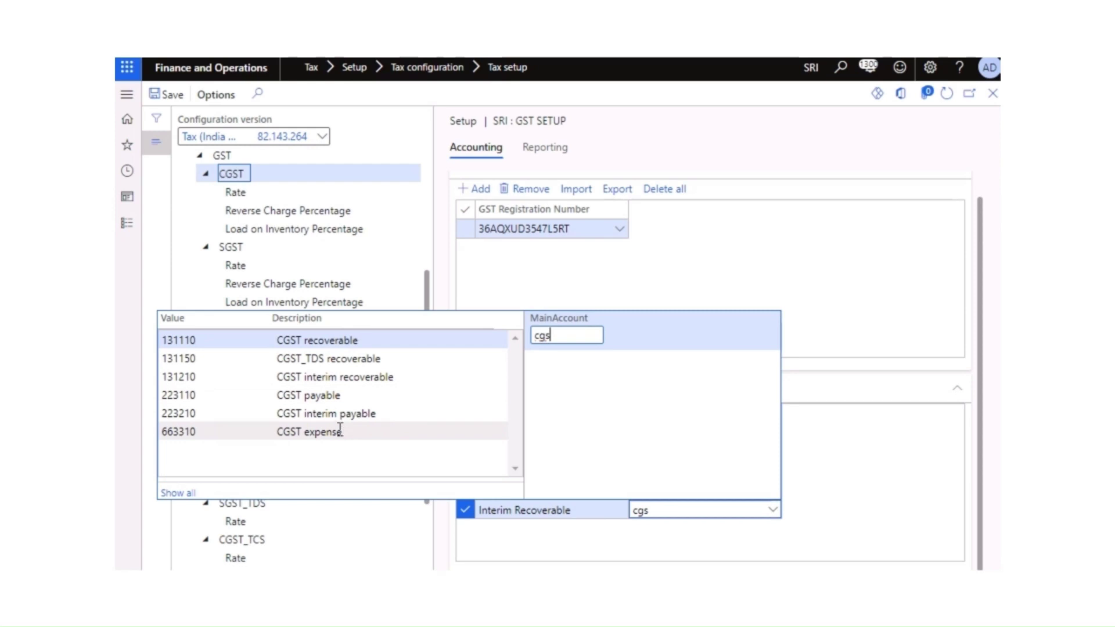
{"action": "left_click", "coordinate": [341, 377]}
{"action": "left_click", "coordinate": [646, 478]}
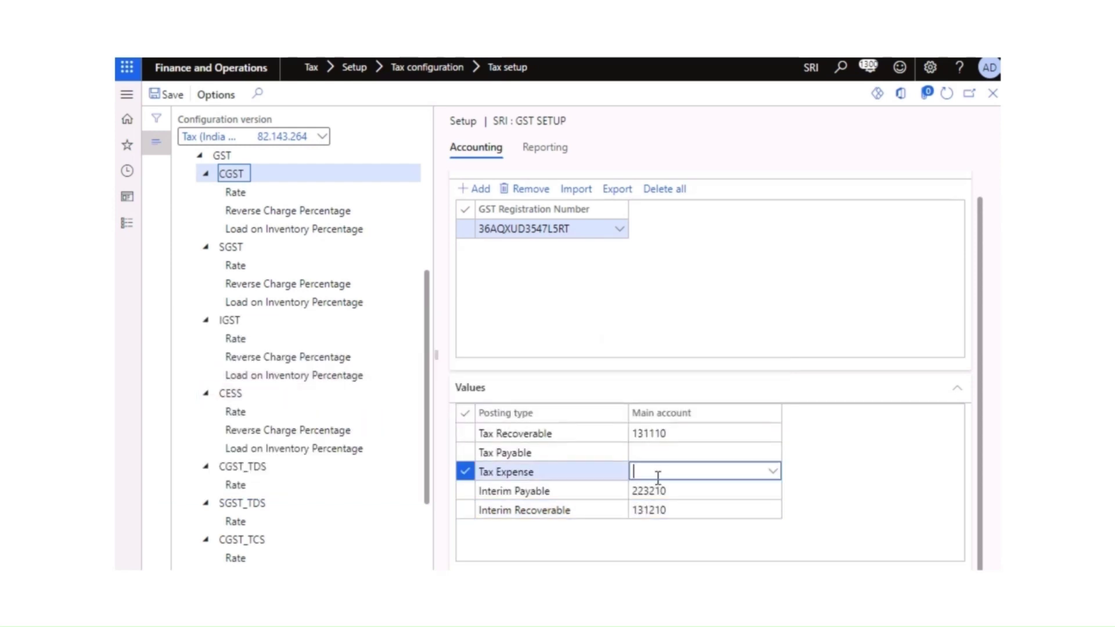
{"action": "left_click", "coordinate": [773, 471]}
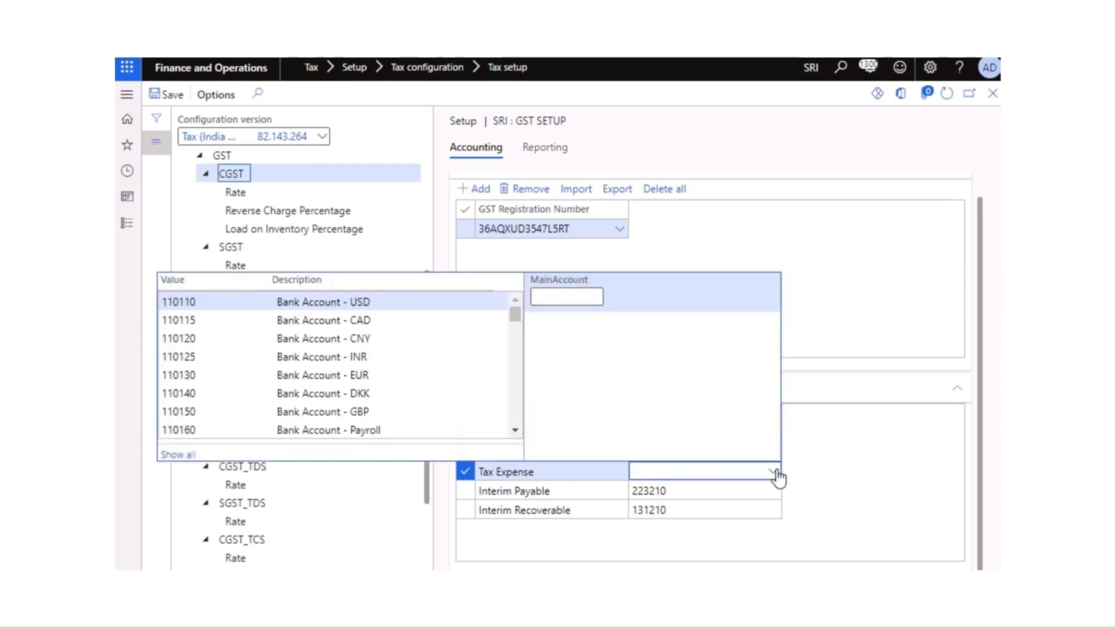
{"action": "left_click", "coordinate": [552, 296]}
{"action": "type", "text": "gst"}
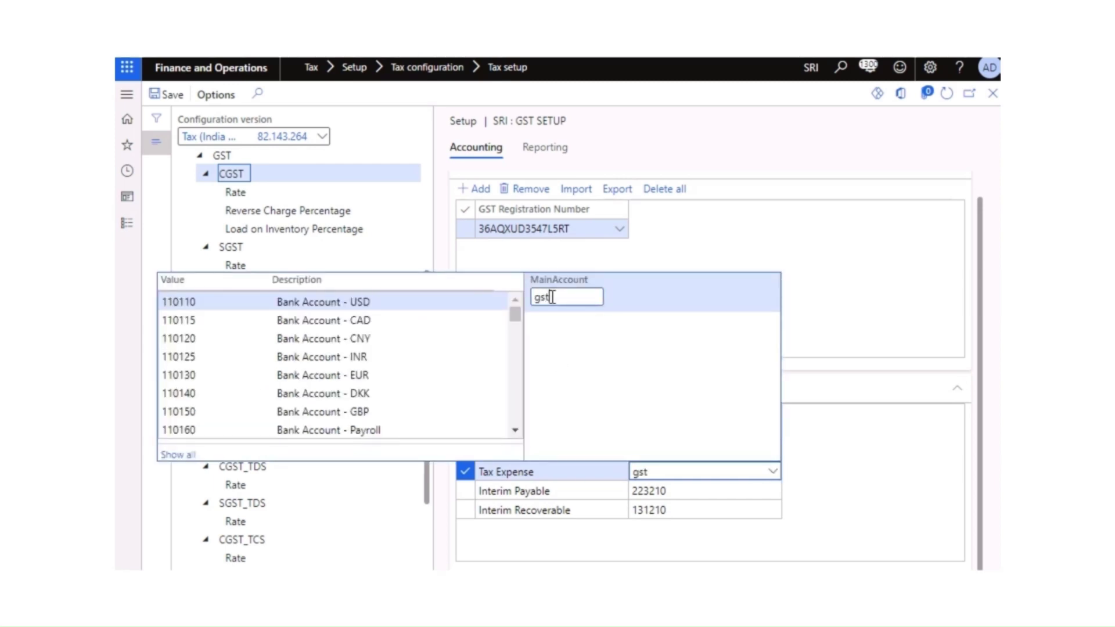
{"action": "key", "text": "BackSpace"}
{"action": "key", "text": "BackSpace"}
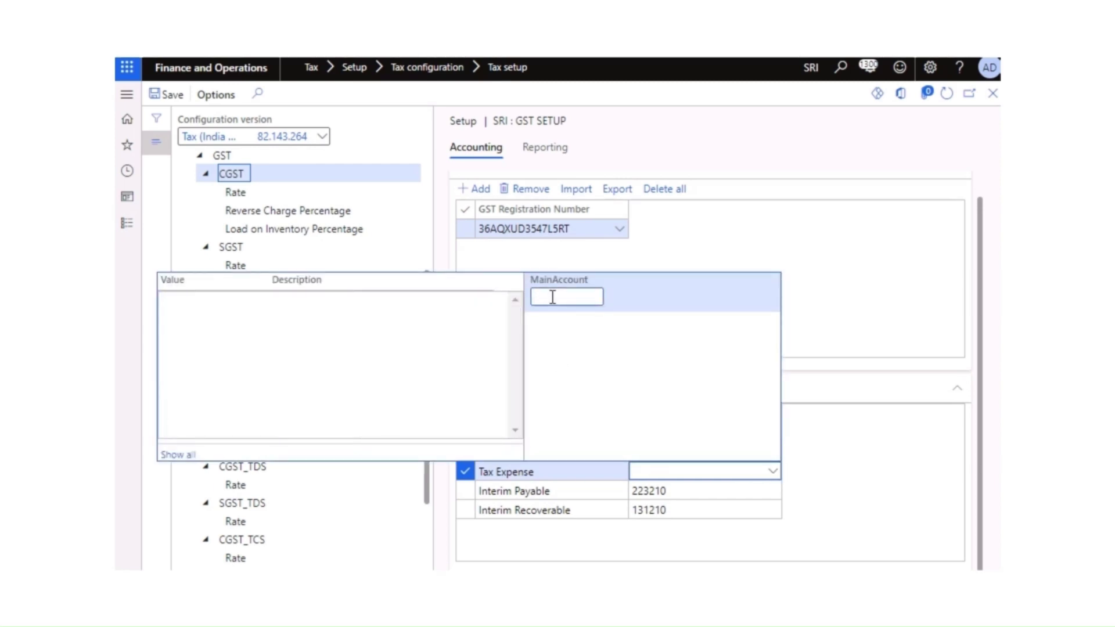
{"action": "type", "text": "cgs"}
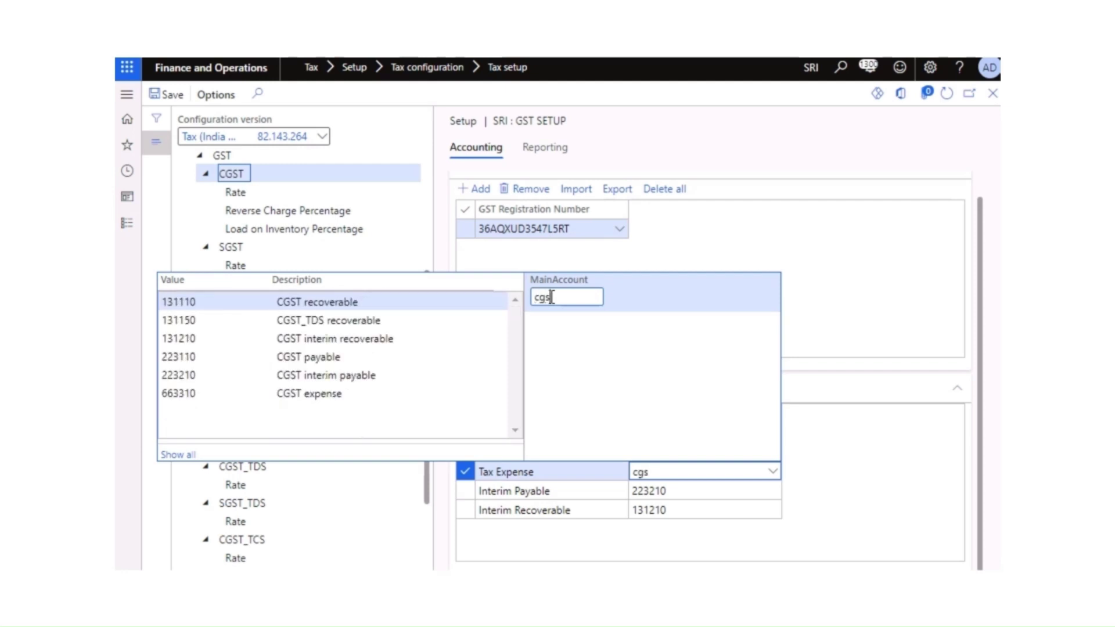
{"action": "left_click", "coordinate": [331, 391]}
Step: Set CGST Tax Payable to account 223110
{"action": "left_click", "coordinate": [720, 453]}
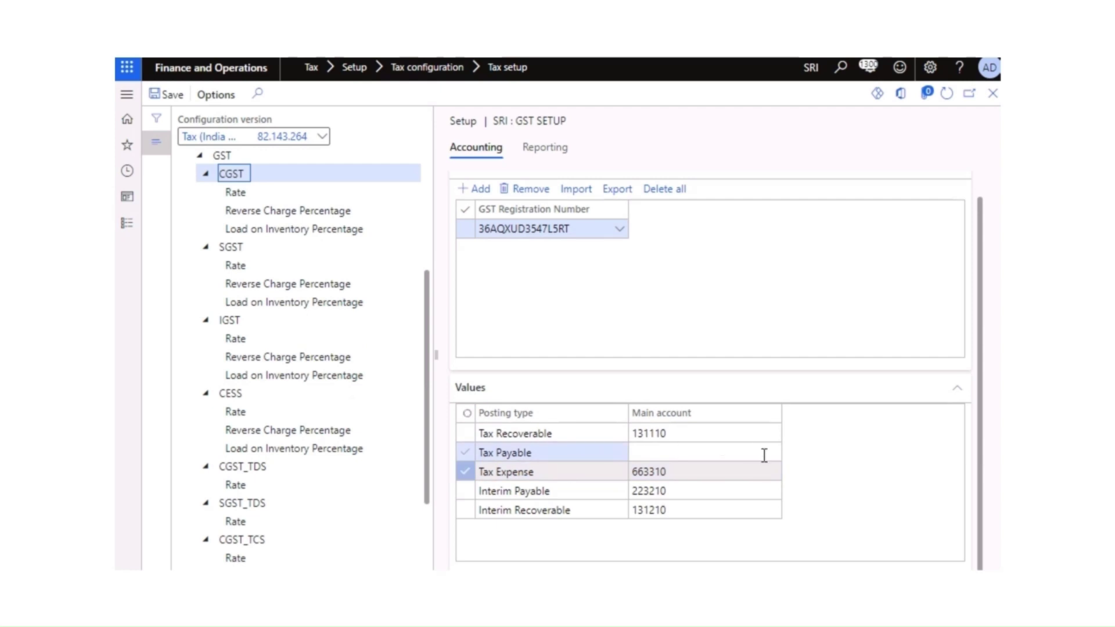
{"action": "left_click", "coordinate": [774, 456]}
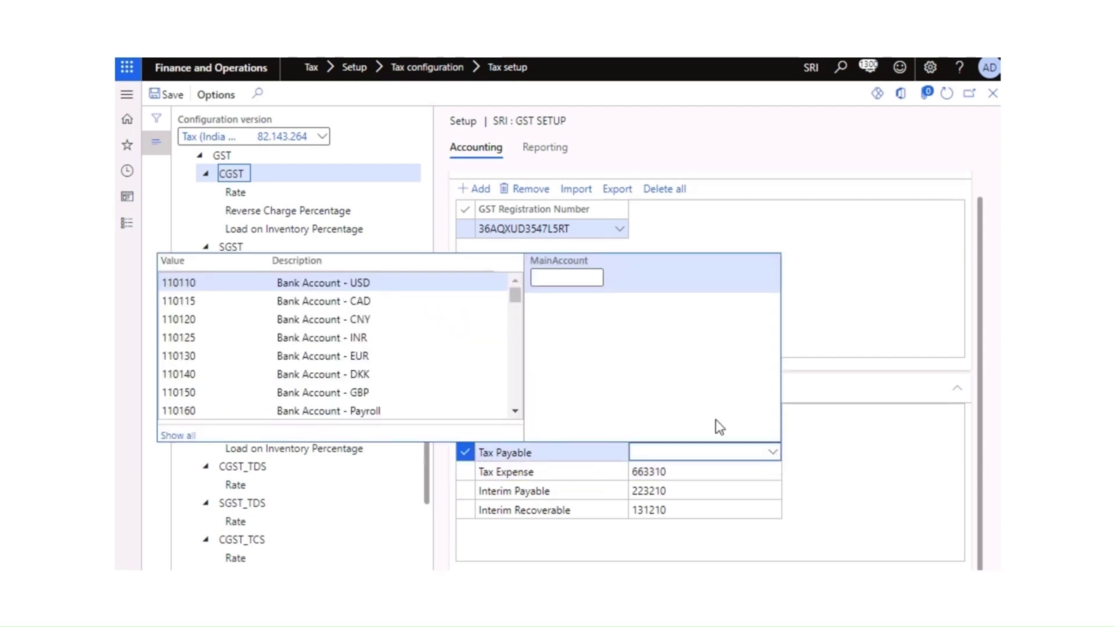
{"action": "type", "text": "cgst"}
{"action": "left_click", "coordinate": [344, 342]}
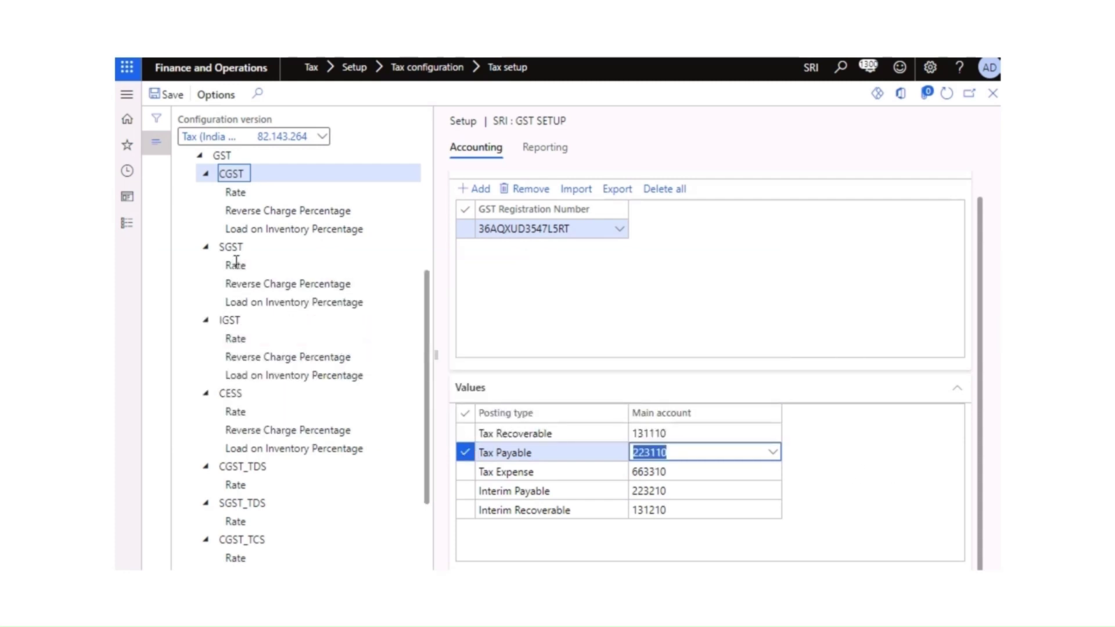
{"action": "scroll", "coordinate": [244, 230], "scroll_direction": "up", "scroll_amount": 3}
Step: Show the GST node's posting accounts and set Tax Payable to 223110
{"action": "left_click", "coordinate": [222, 330]}
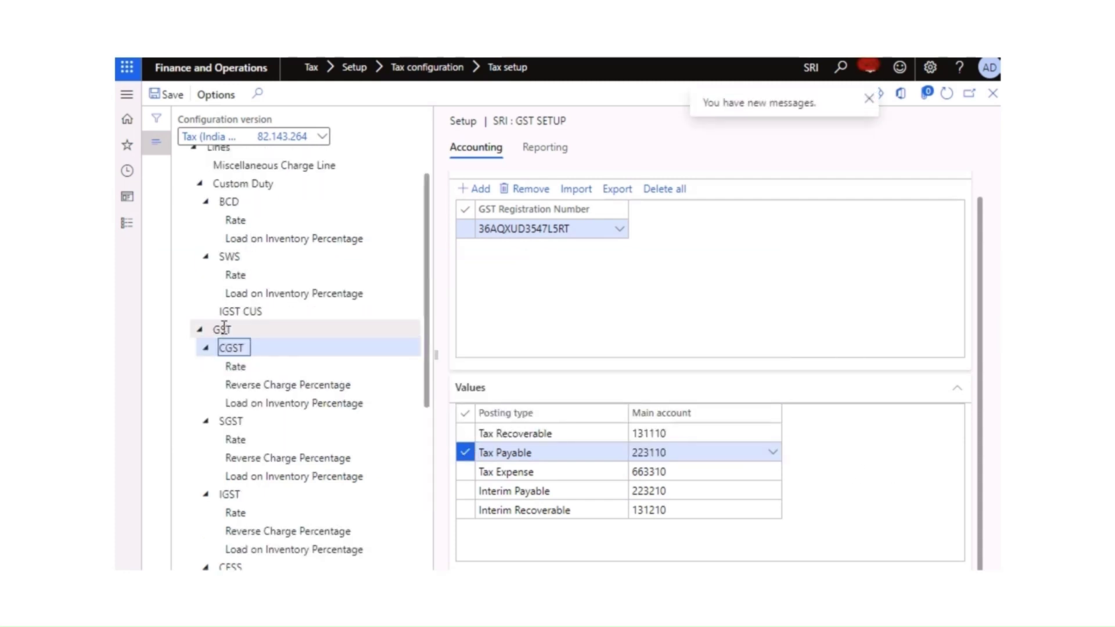
{"action": "scroll", "coordinate": [222, 326], "scroll_direction": "down", "scroll_amount": 3}
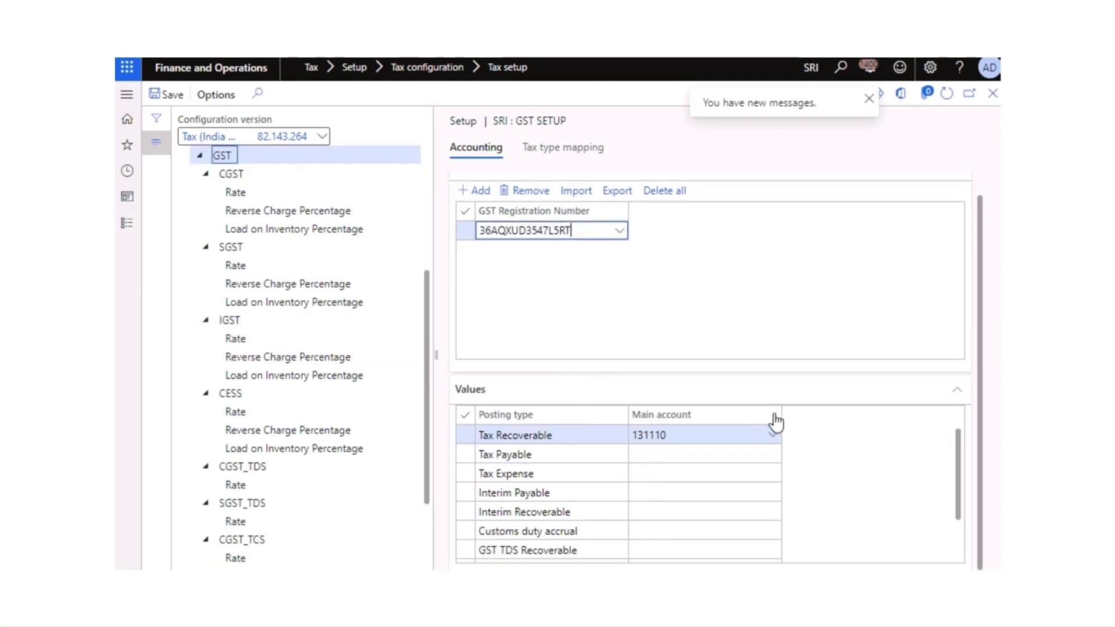
{"action": "left_click", "coordinate": [686, 457]}
{"action": "left_click", "coordinate": [773, 457]}
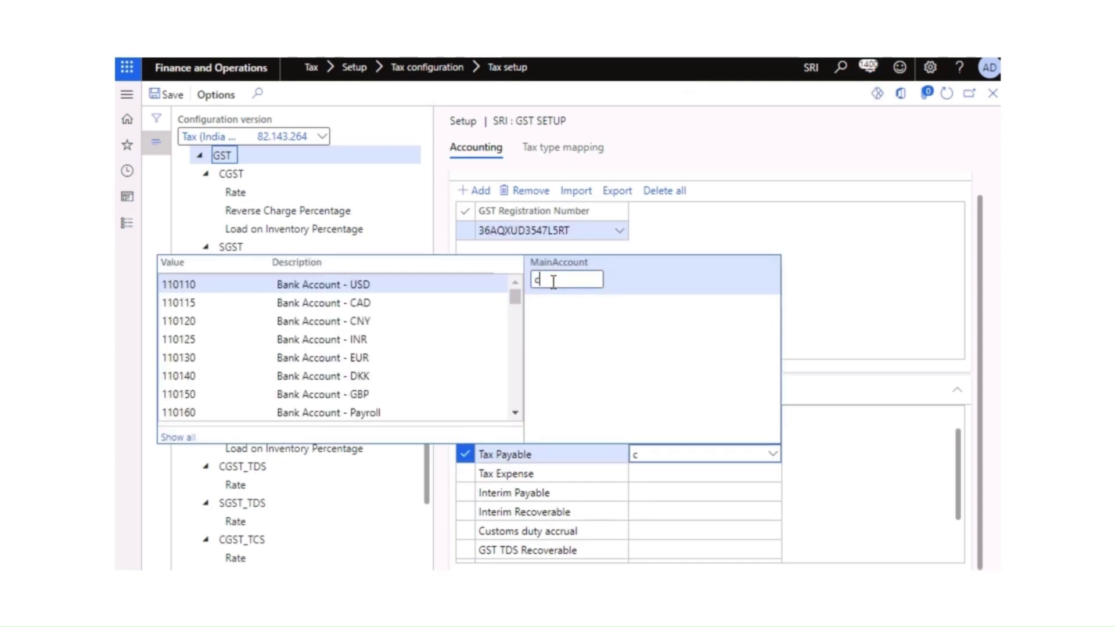
{"action": "type", "text": "cgs"}
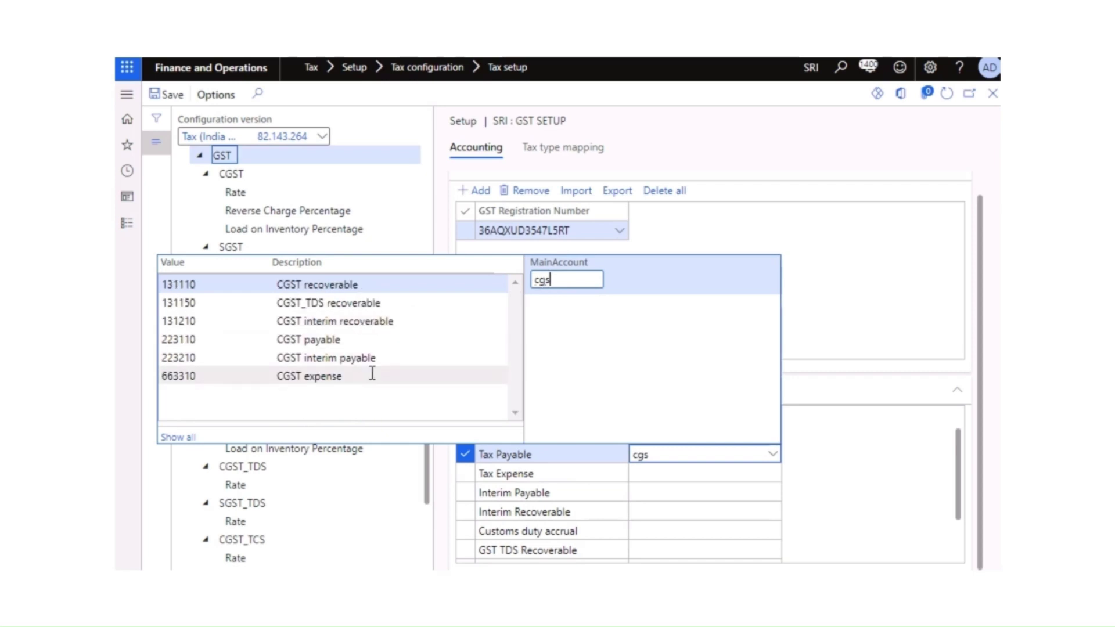
{"action": "left_click", "coordinate": [330, 341]}
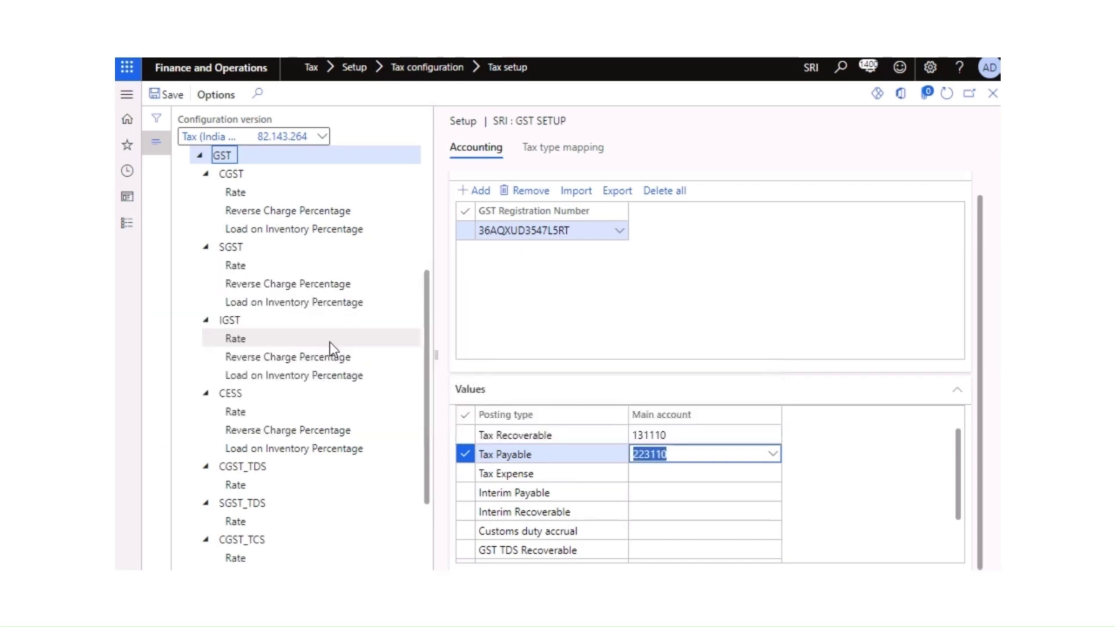
Step: Set GST Tax Expense to 223110 and Interim Payable to 223210
{"action": "left_click", "coordinate": [660, 471]}
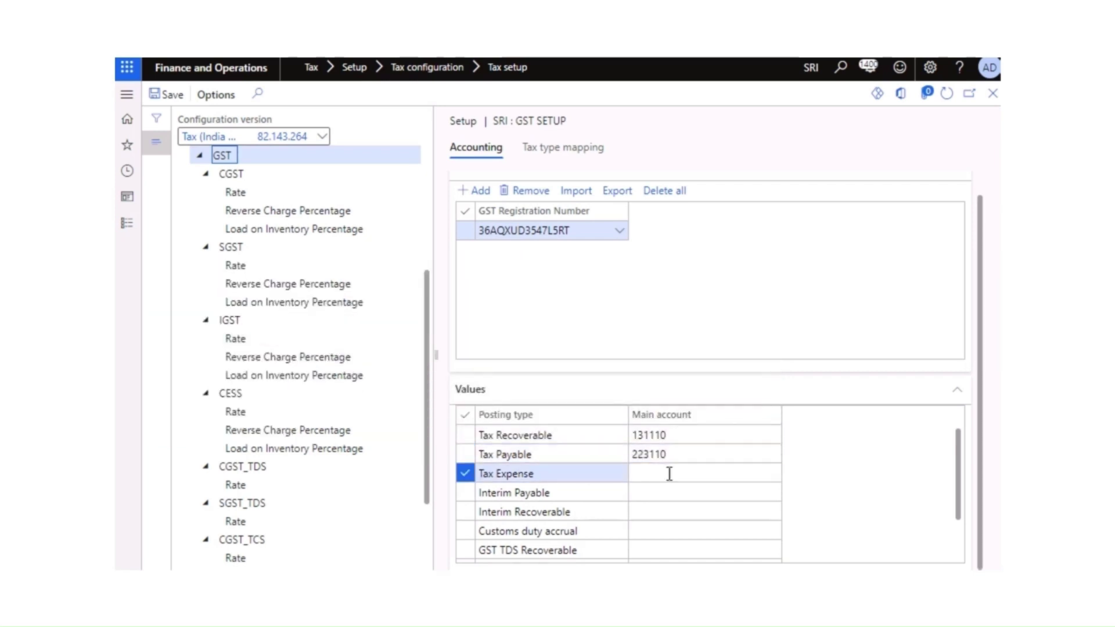
{"action": "left_click", "coordinate": [773, 473]}
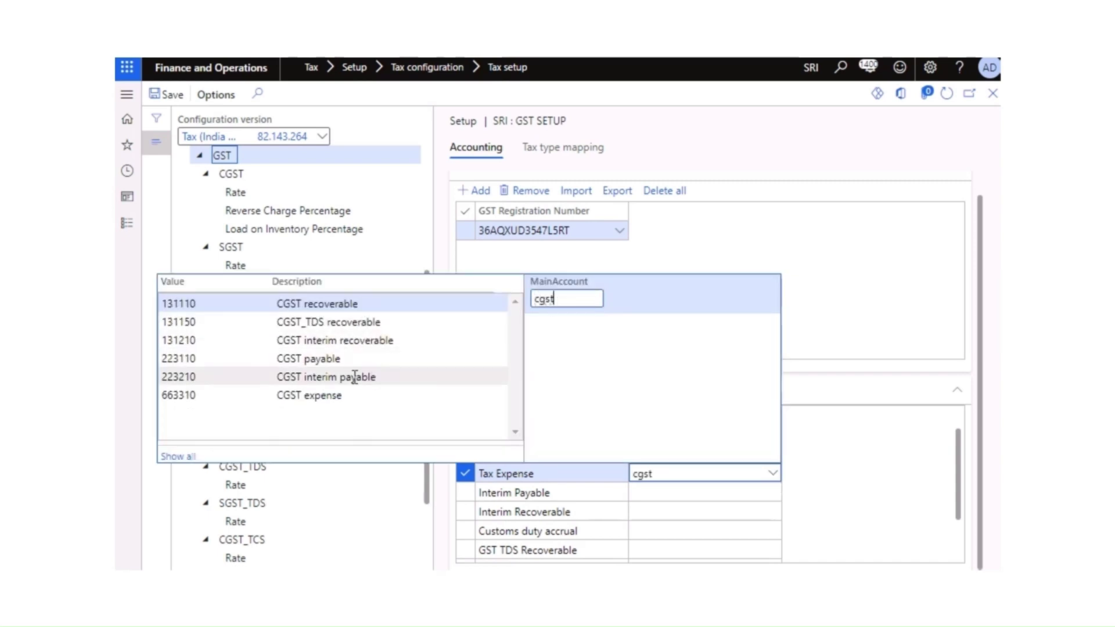
{"action": "left_click", "coordinate": [336, 359]}
{"action": "left_click", "coordinate": [697, 492]}
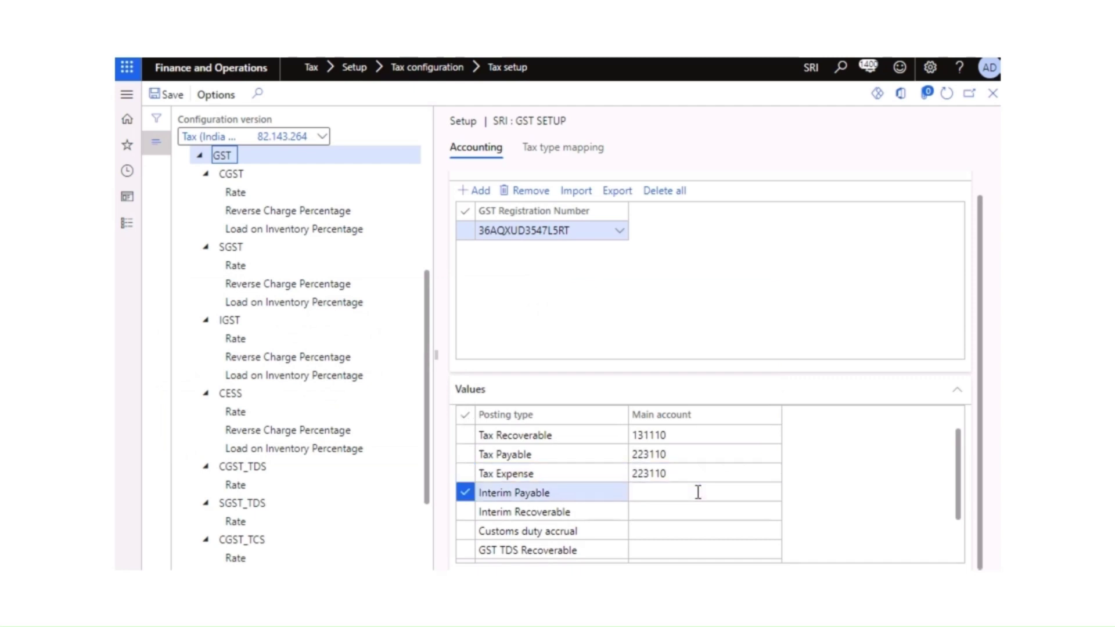
{"action": "left_click", "coordinate": [774, 494]}
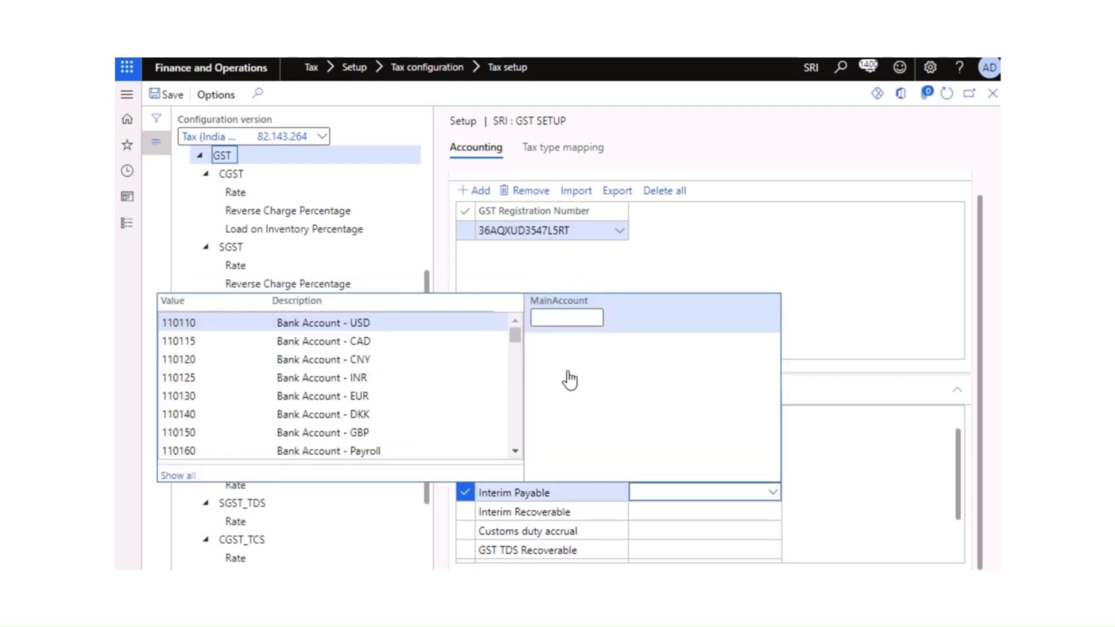
{"action": "type", "text": "cgs"}
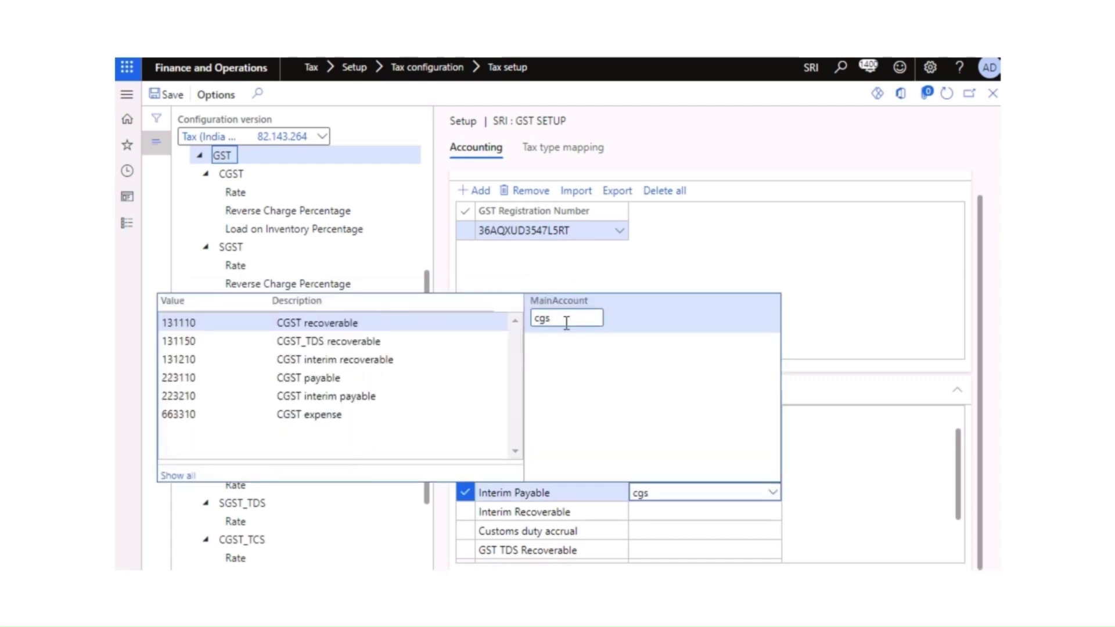
{"action": "left_click", "coordinate": [355, 397]}
Step: Set GST Interim Recoverable to 223210, leaving Customs duty accrual unassigned
{"action": "left_click", "coordinate": [764, 514]}
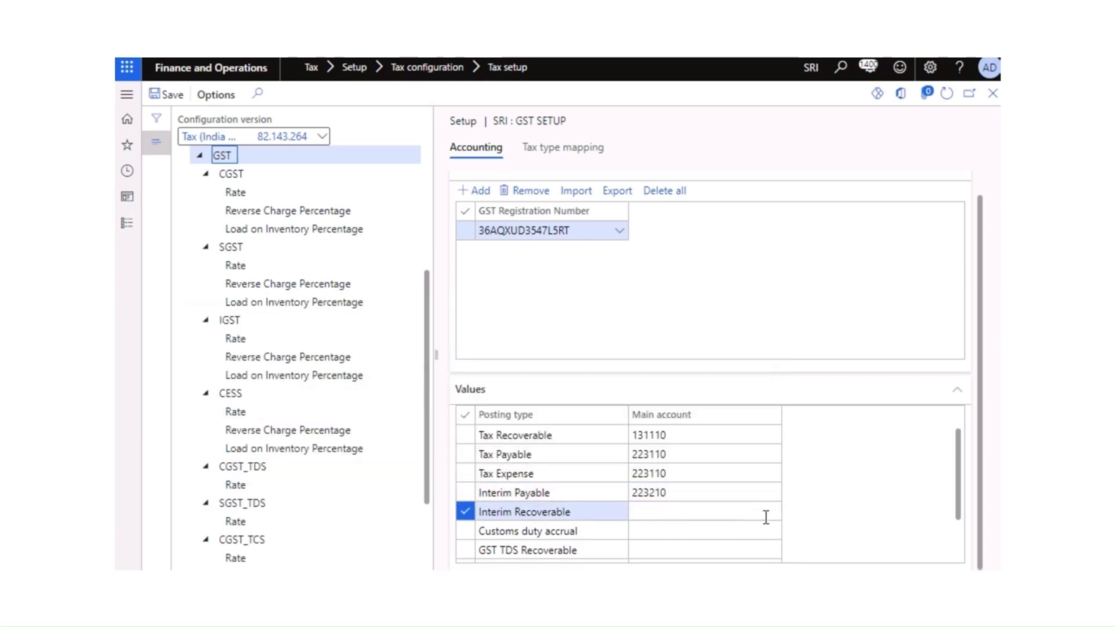
{"action": "left_click", "coordinate": [773, 513]}
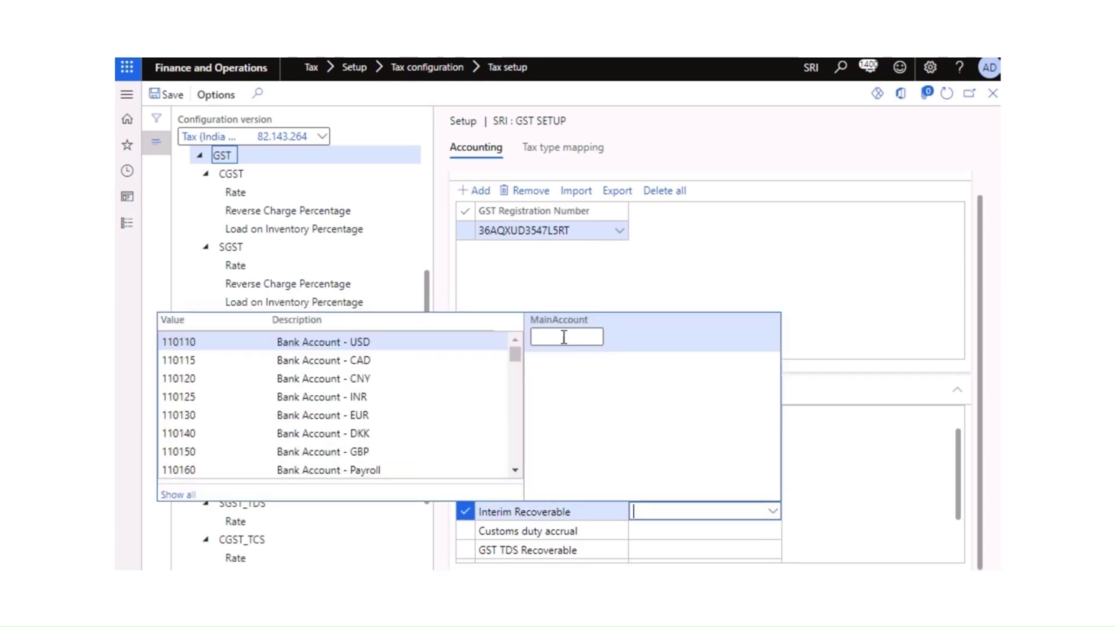
{"action": "type", "text": "cgst"}
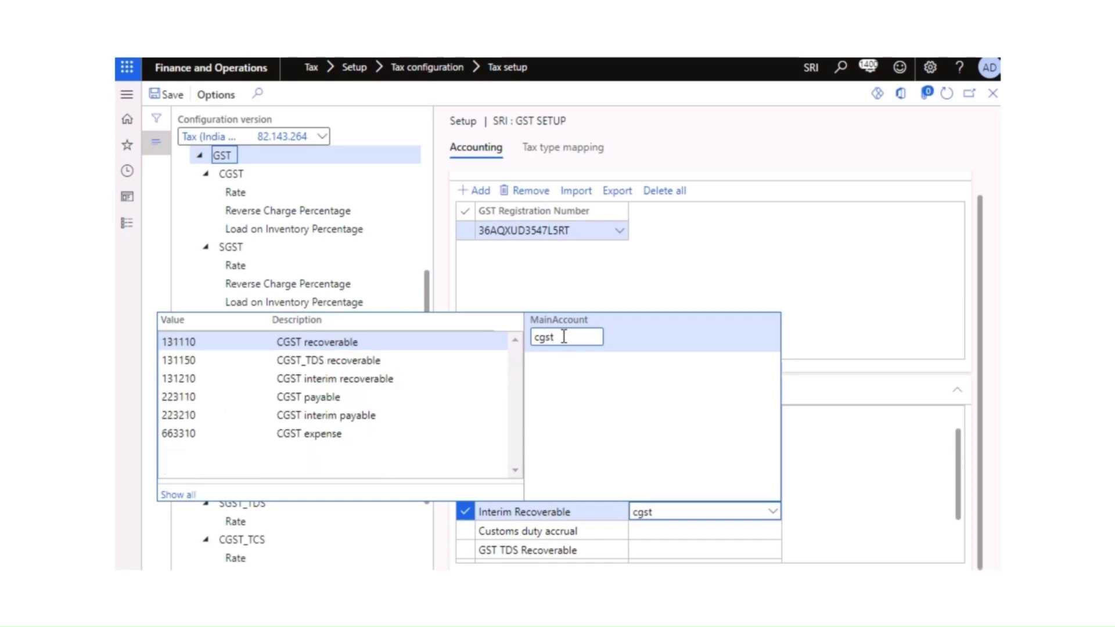
{"action": "left_click", "coordinate": [418, 415]}
{"action": "scroll", "coordinate": [832, 465], "scroll_direction": "down", "scroll_amount": 1}
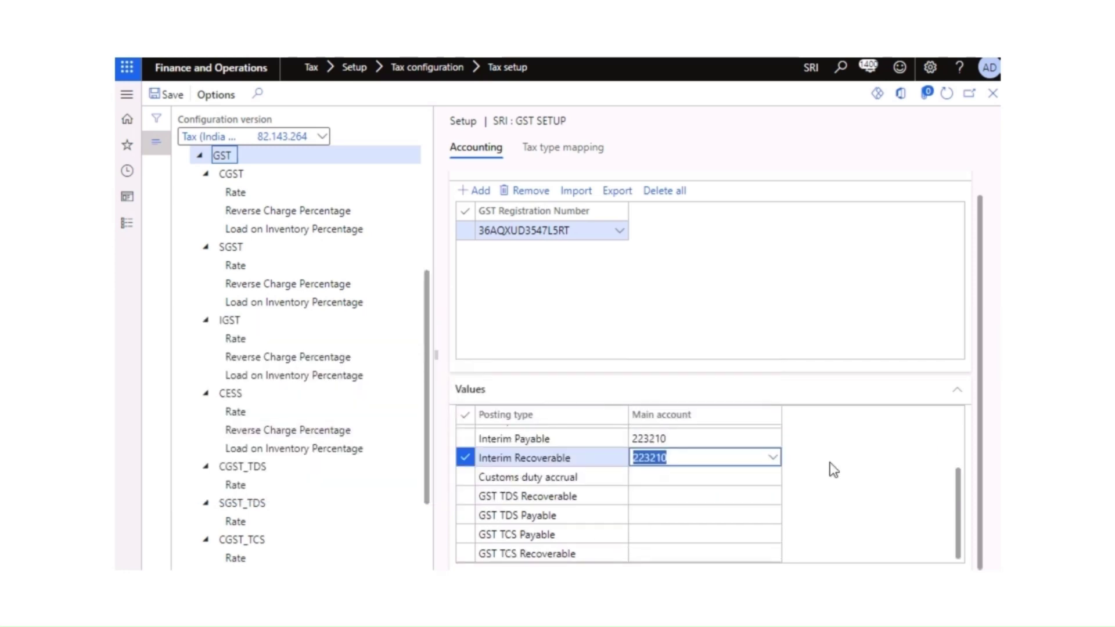
{"action": "left_click", "coordinate": [680, 479]}
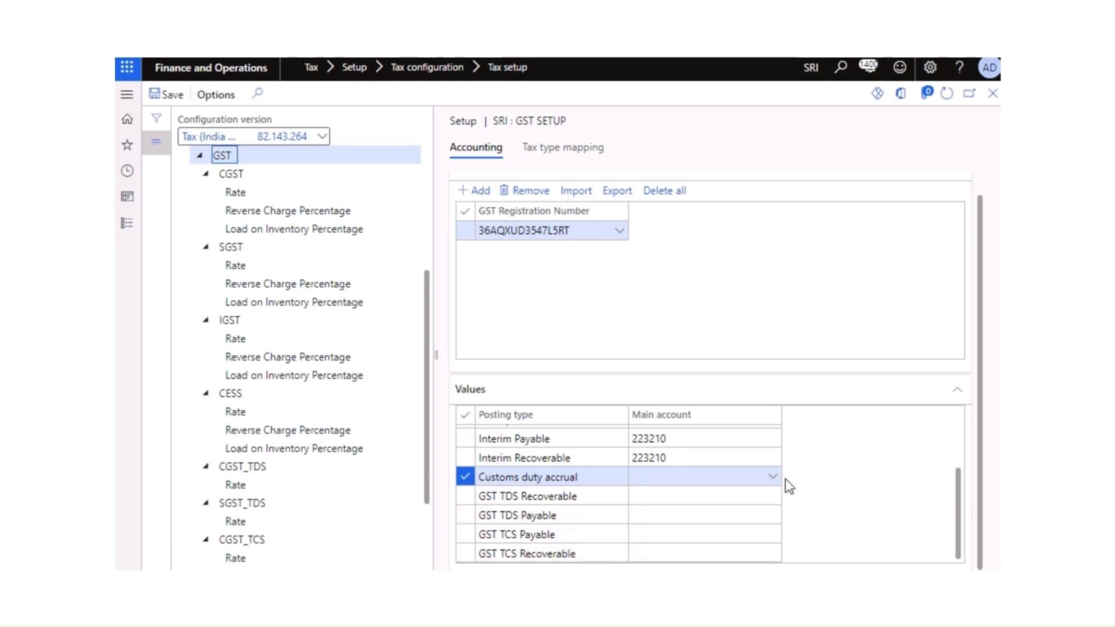
{"action": "scroll", "coordinate": [726, 499], "scroll_direction": "up", "scroll_amount": 1}
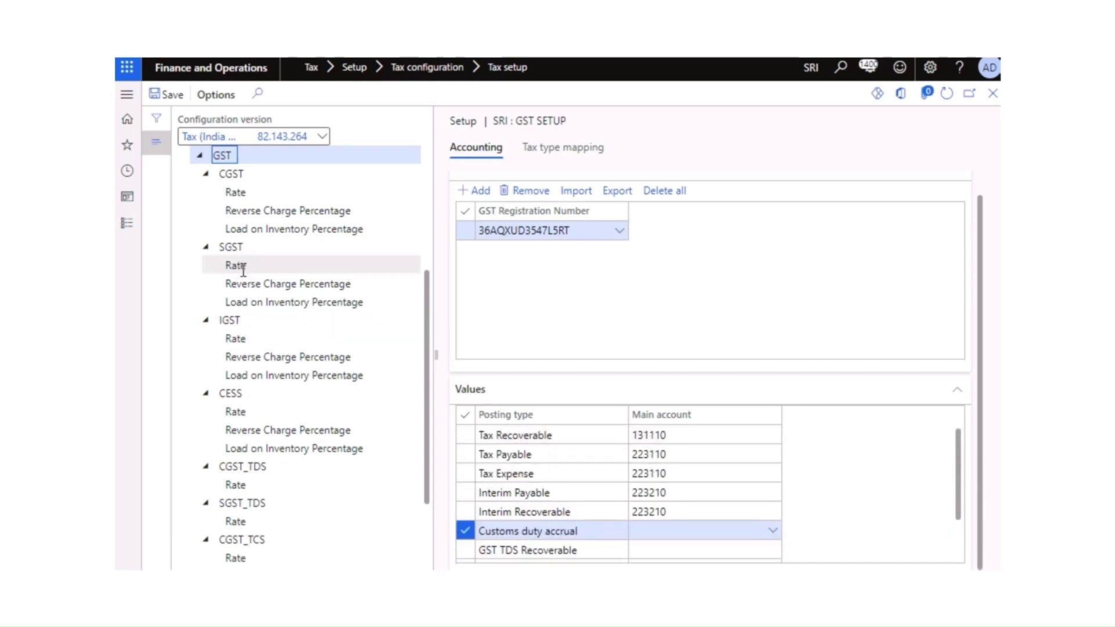
Step: Add a CGST rate condition for HSN code 8479 at 9%
{"action": "left_click", "coordinate": [245, 193]}
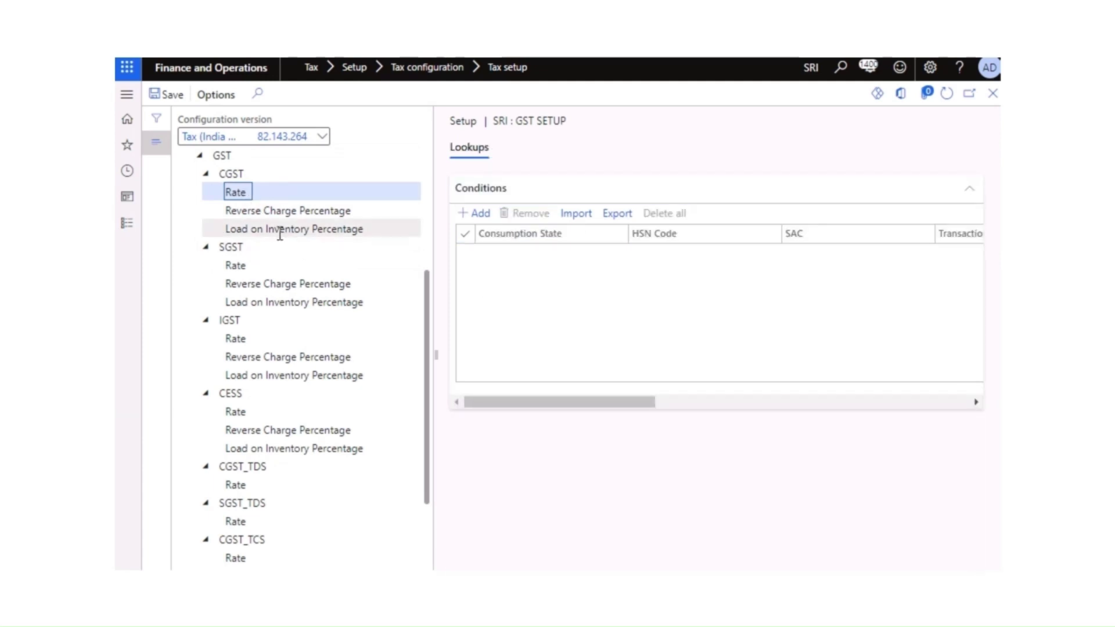
{"action": "left_click", "coordinate": [480, 215]}
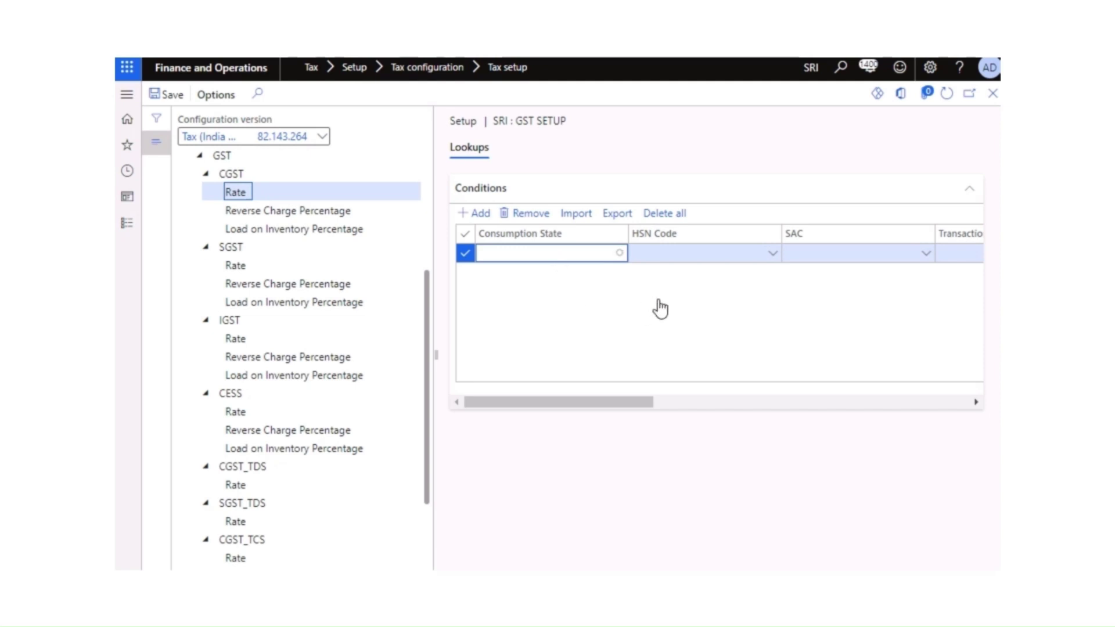
{"action": "left_click", "coordinate": [775, 261]}
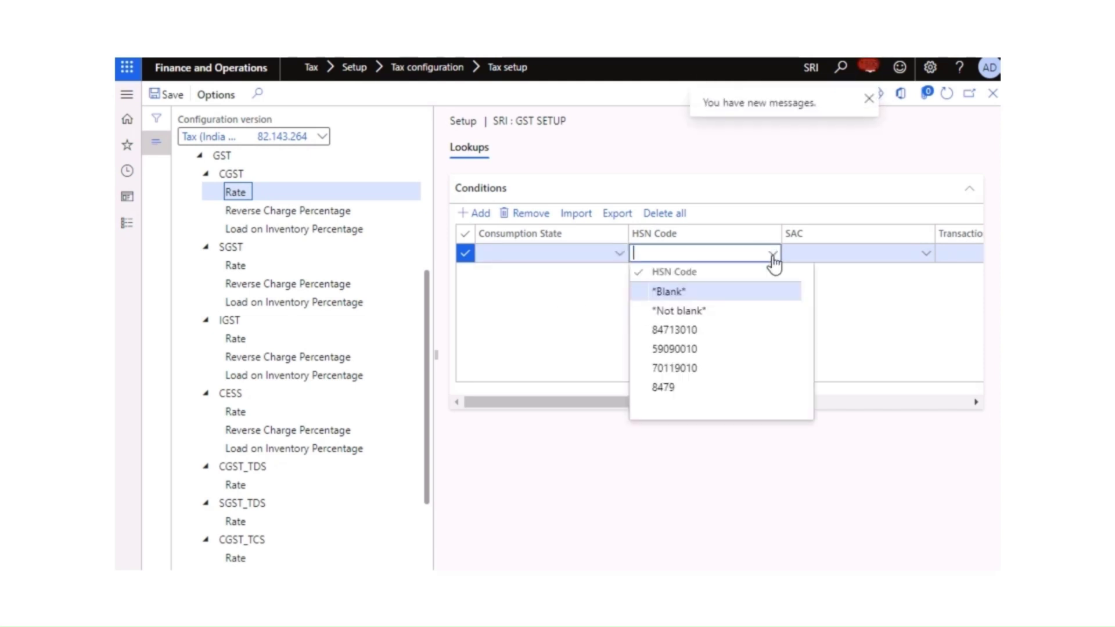
{"action": "left_click", "coordinate": [667, 388]}
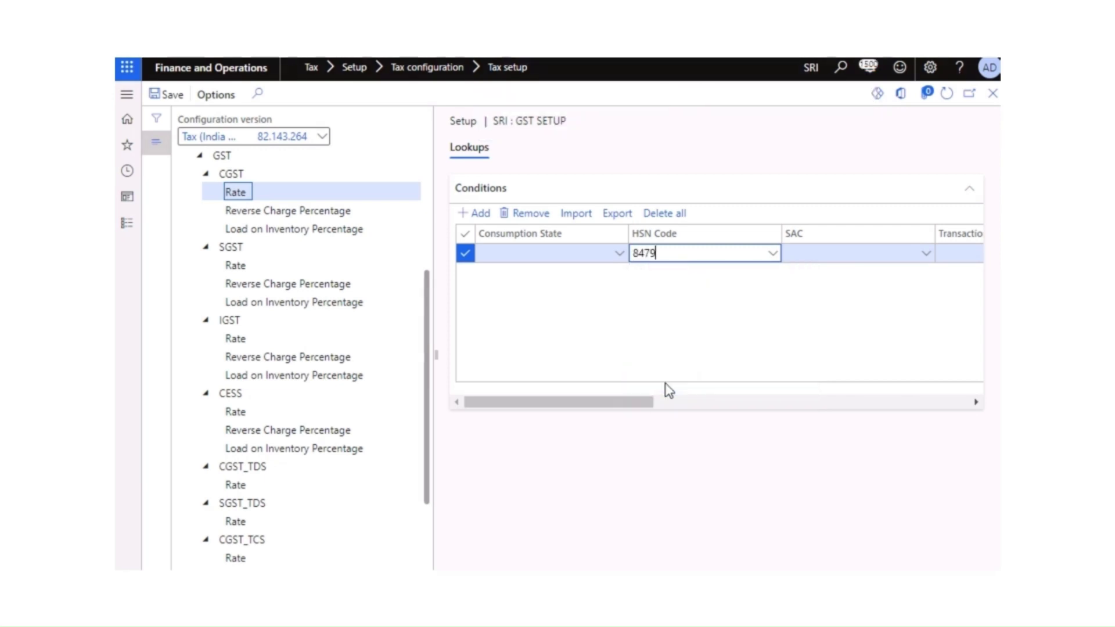
{"action": "left_click_drag", "start_coordinate": [616, 397], "coordinate": [961, 407]}
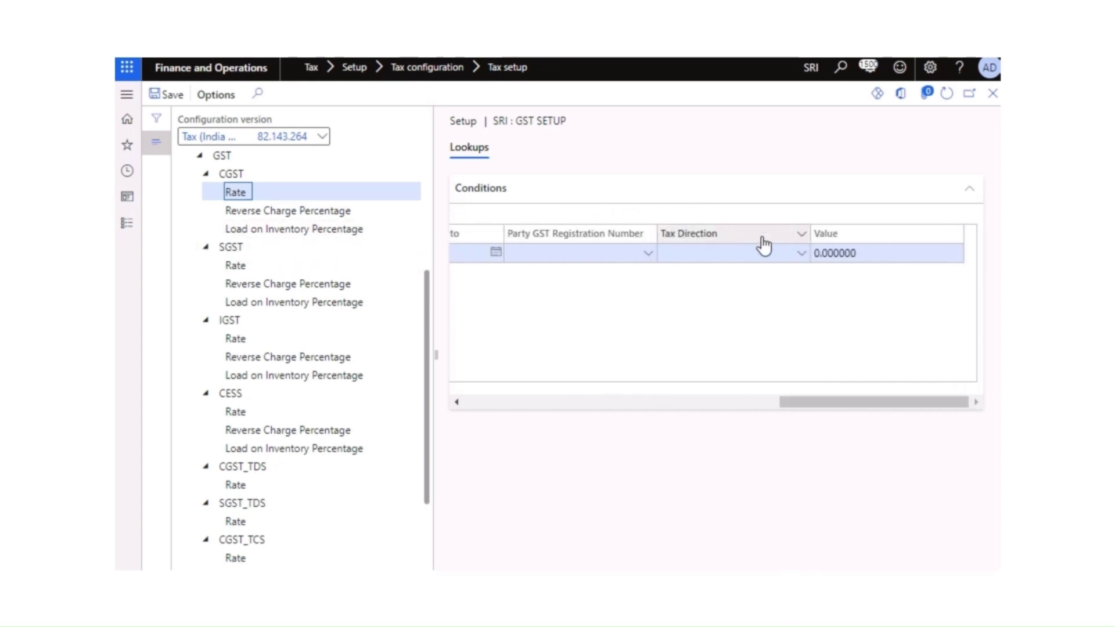
{"action": "left_click", "coordinate": [873, 253]}
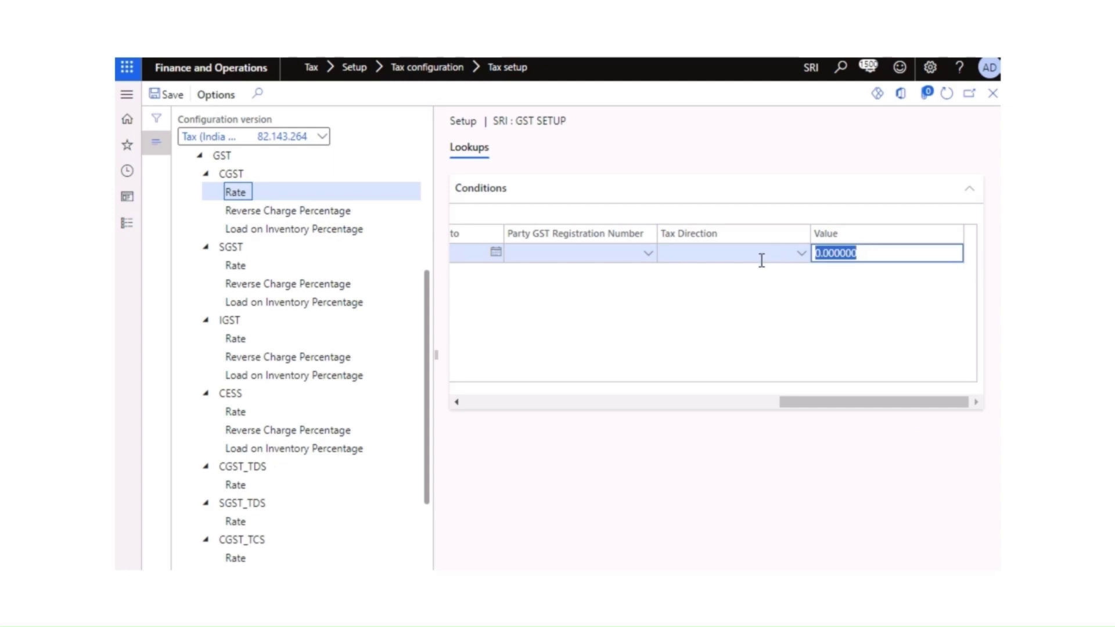
{"action": "type", "text": "9"}
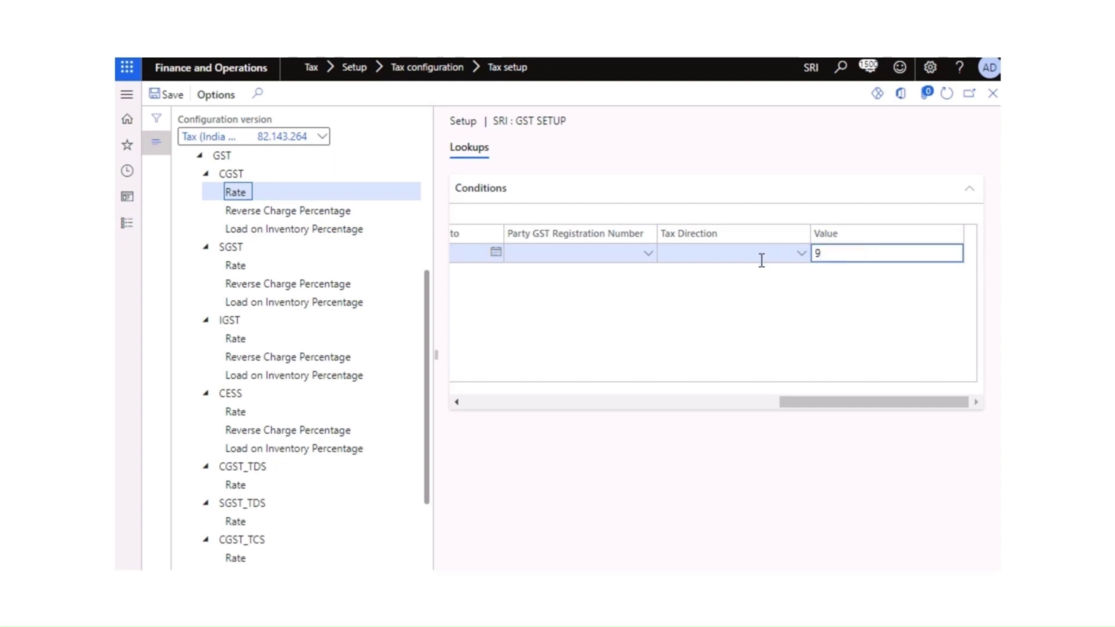
{"action": "key", "text": "Tab"}
{"action": "left_click_drag", "start_coordinate": [819, 401], "coordinate": [501, 426]}
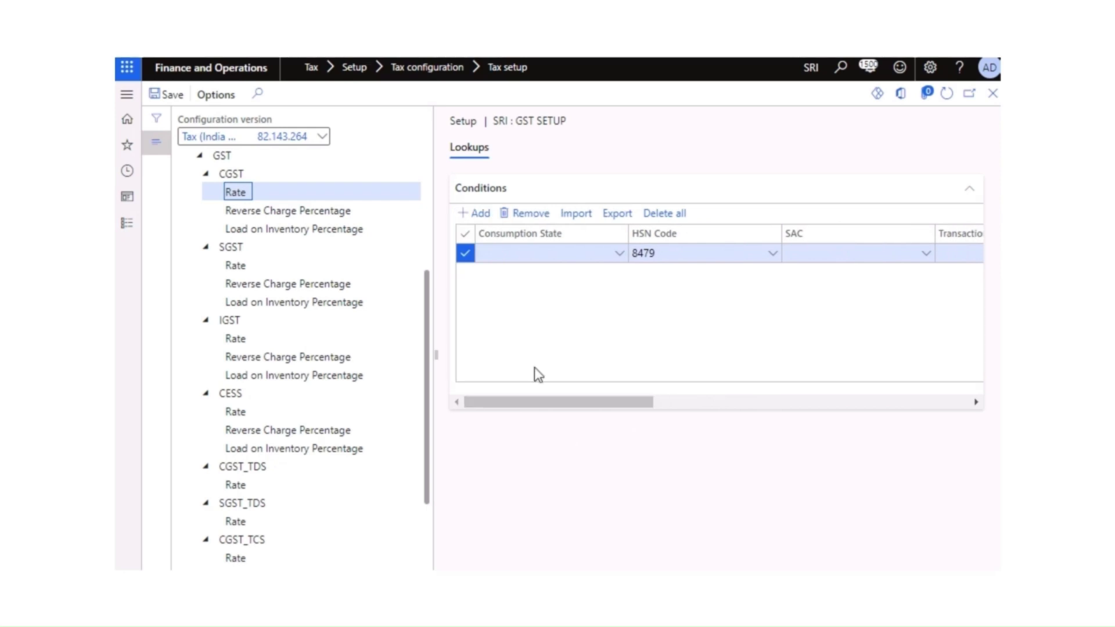
Step: Add a second CGST rate condition row with HSN code 84713010
{"action": "left_click", "coordinate": [482, 214]}
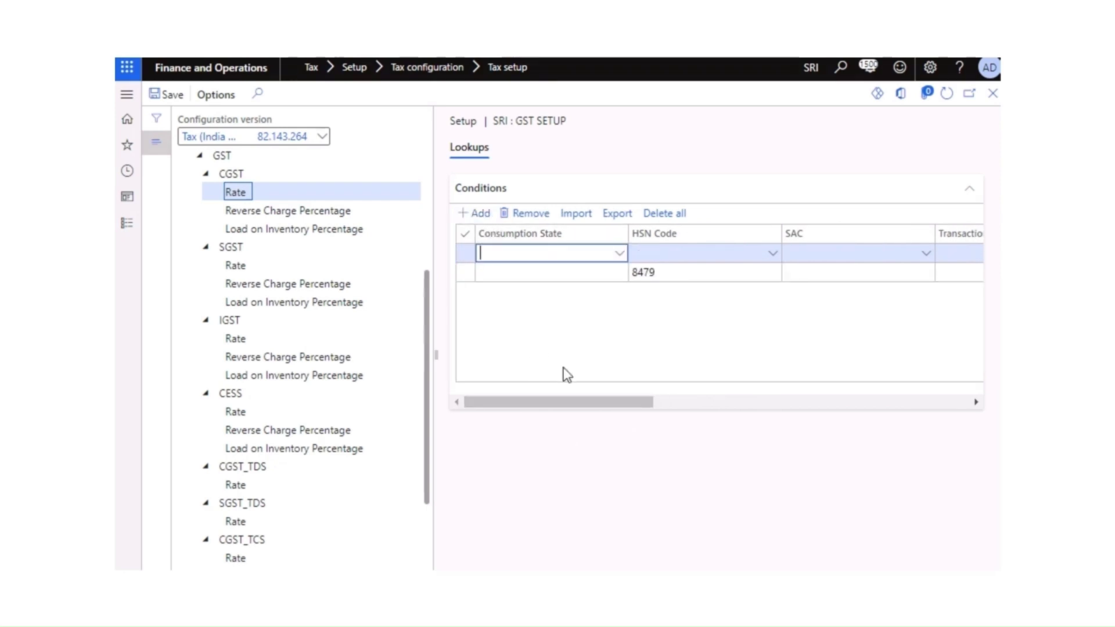
{"action": "left_click", "coordinate": [775, 261]}
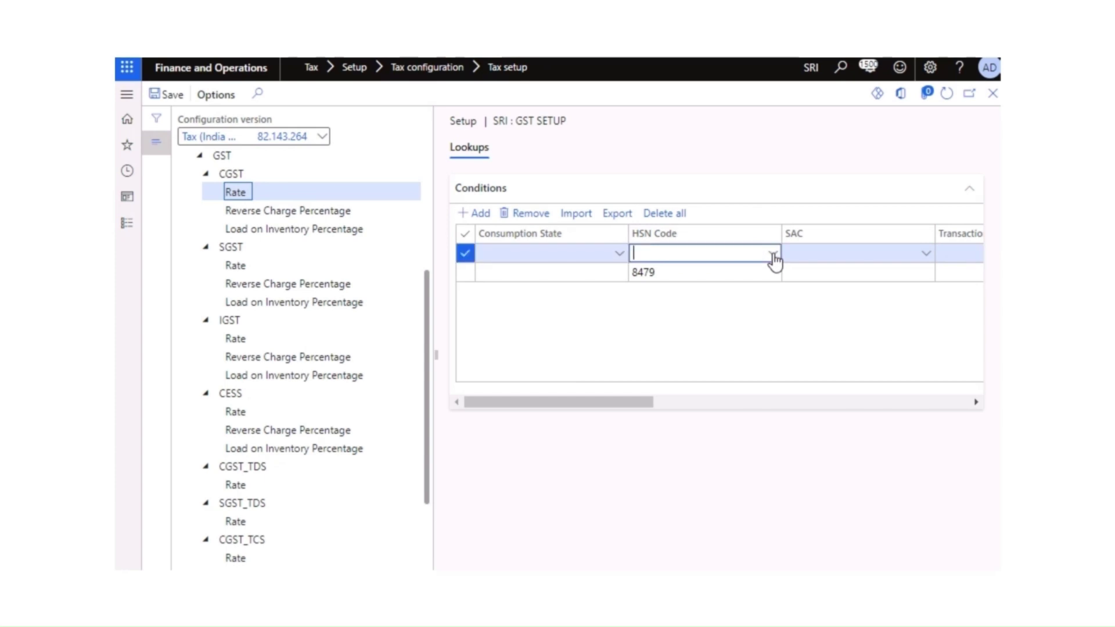
{"action": "left_click", "coordinate": [774, 257]}
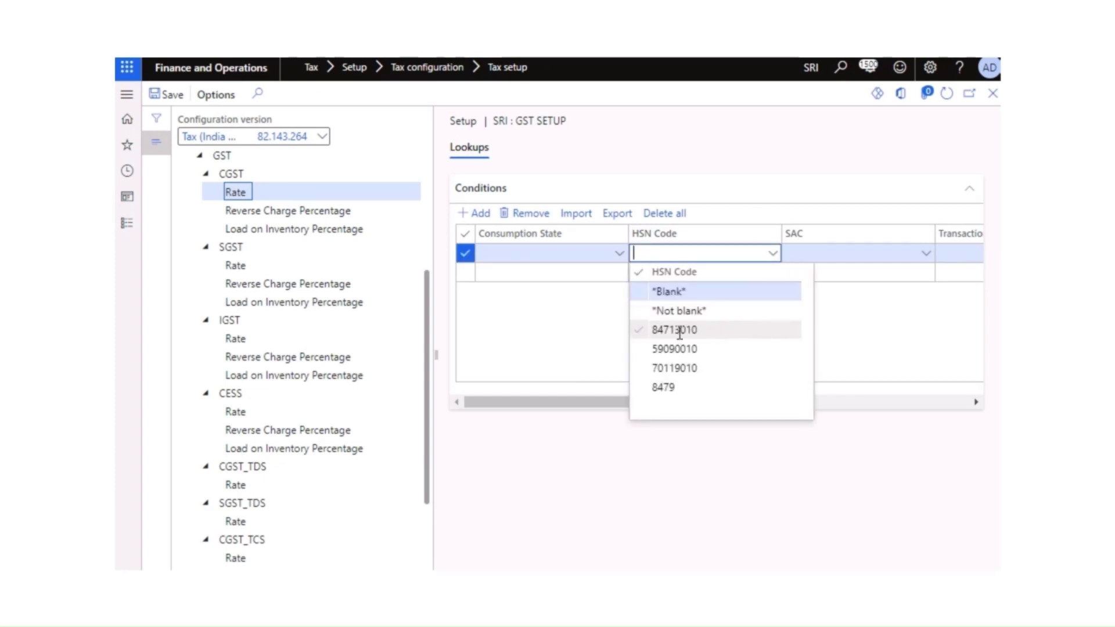
{"action": "left_click", "coordinate": [737, 333]}
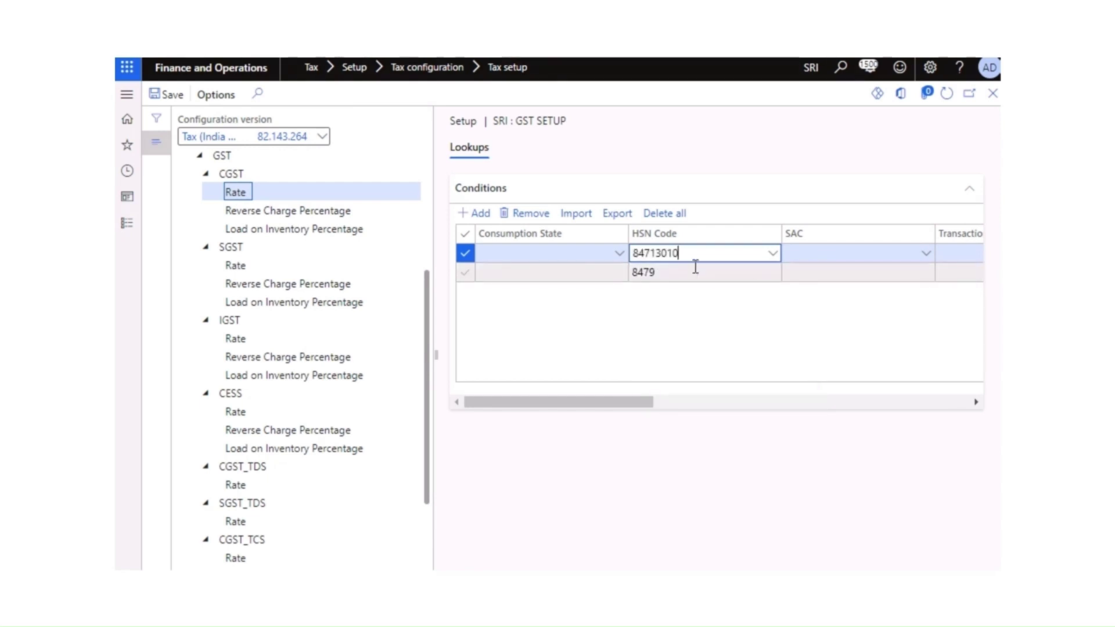
{"action": "left_click_drag", "start_coordinate": [679, 253], "coordinate": [617, 269]}
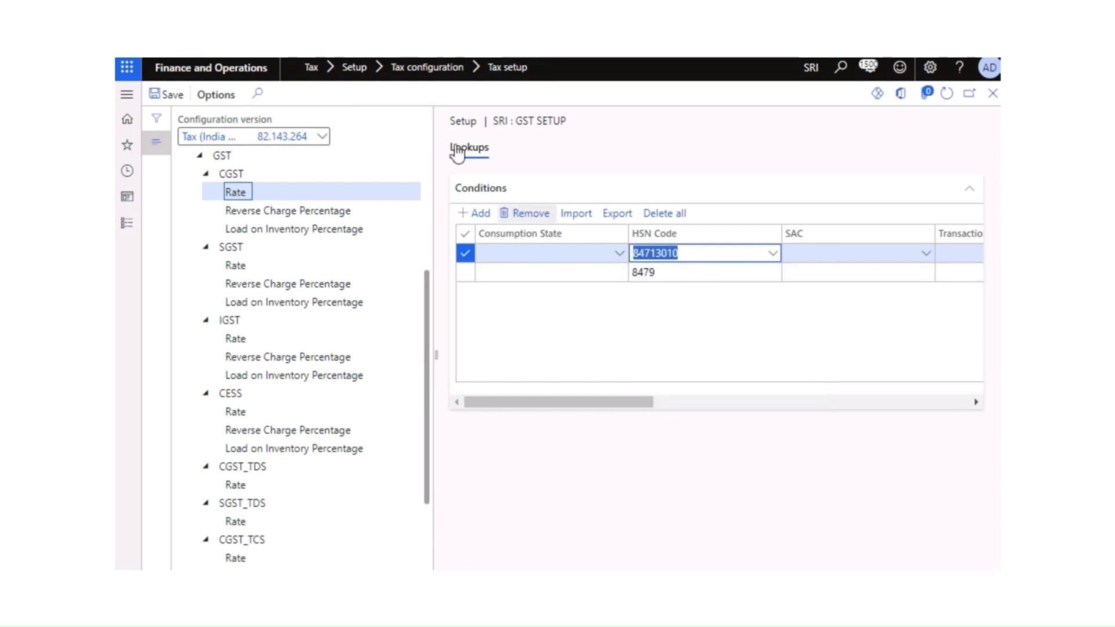
{"action": "key", "text": "ctrl+t"}
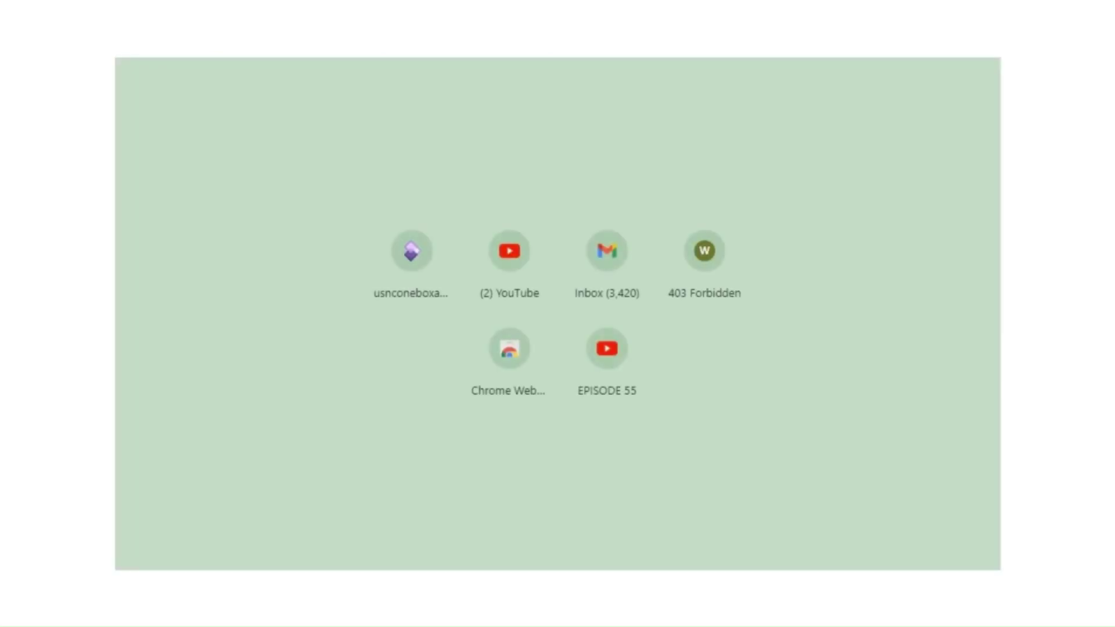
{"action": "key", "text": "ctrl+v"}
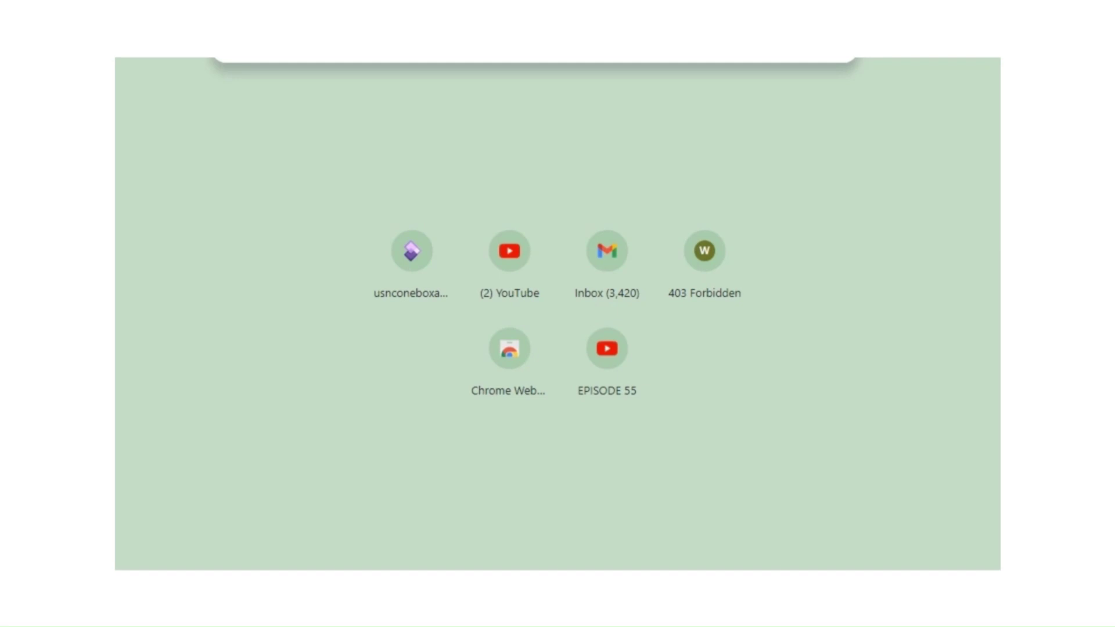
{"action": "key", "text": "Return"}
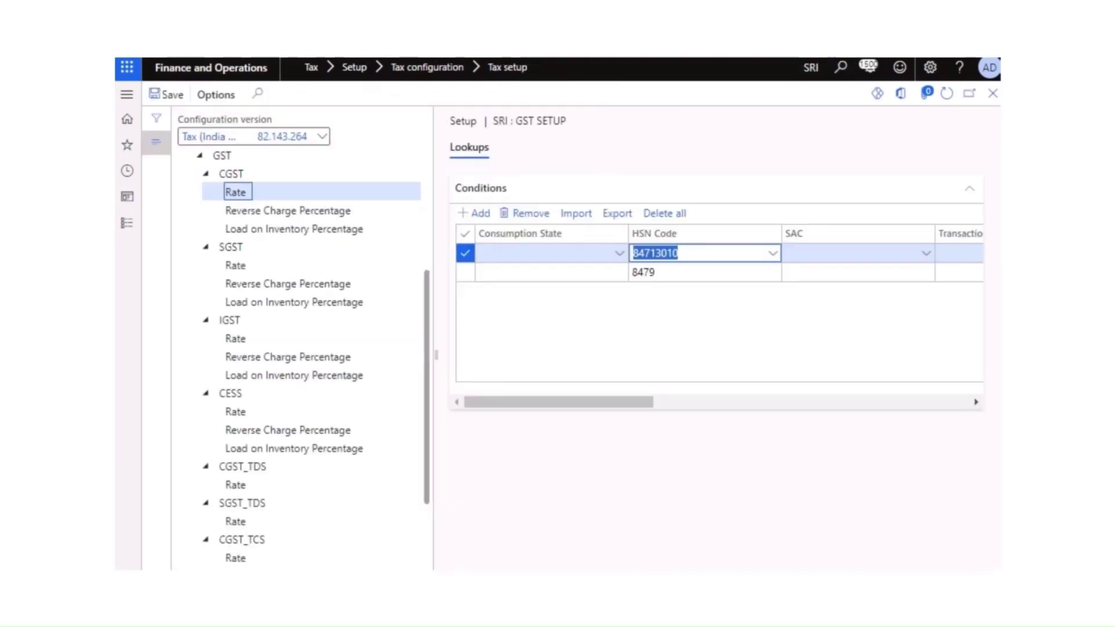
Step: Give the HSN 84713010 row a 9.000000 rate and open CGST's Reverse Charge Percentage lookup
{"action": "left_click_drag", "start_coordinate": [642, 403], "coordinate": [943, 413]}
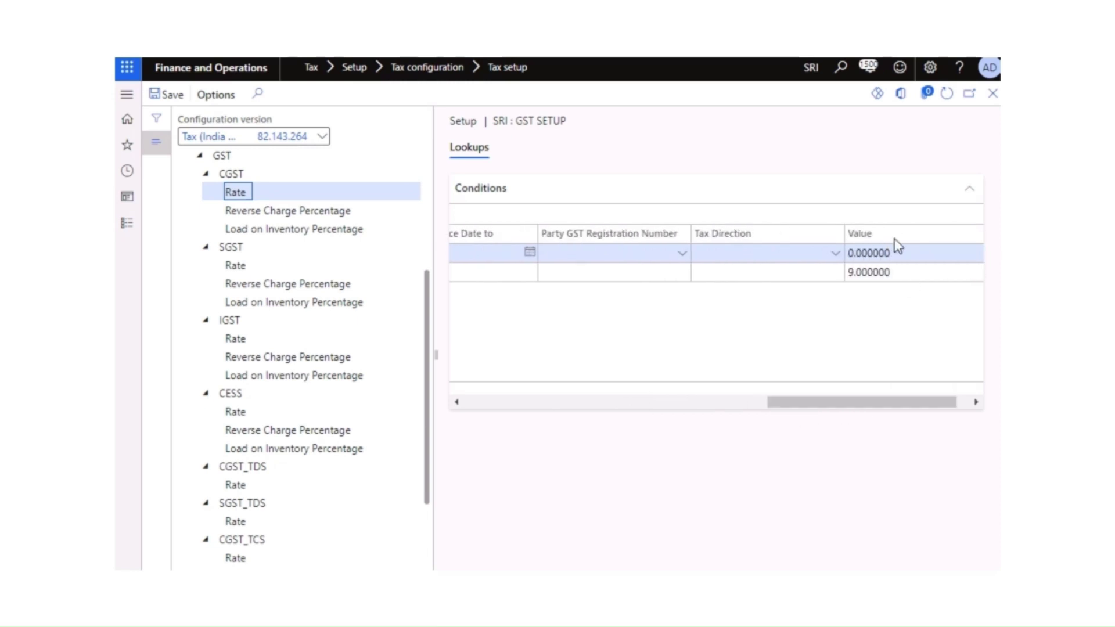
{"action": "left_click", "coordinate": [899, 253]}
{"action": "double_click", "coordinate": [899, 253]}
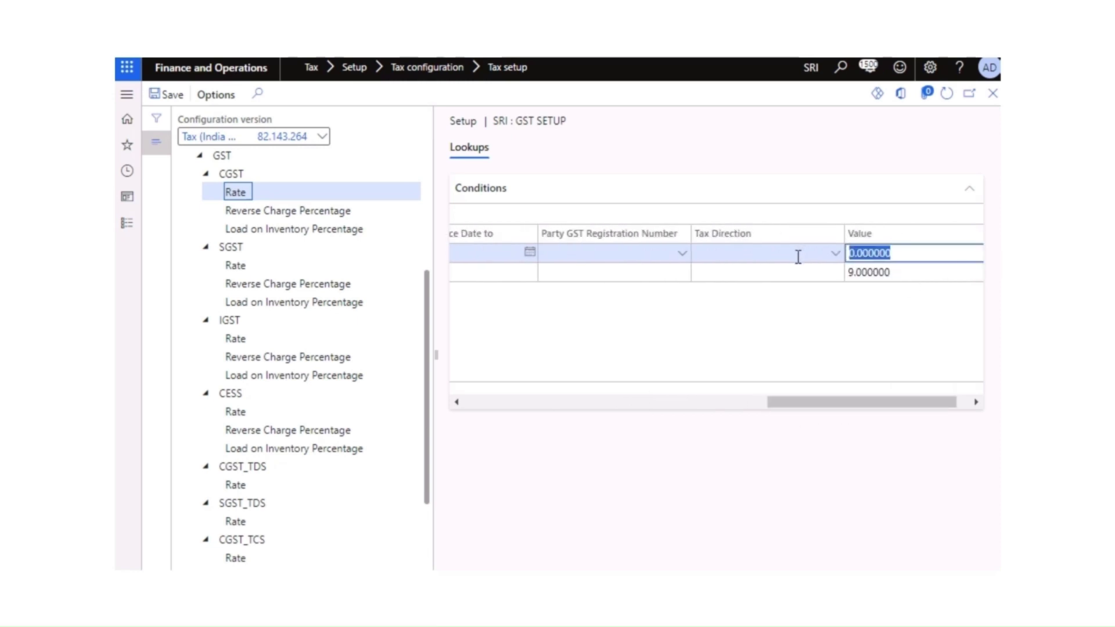
{"action": "type", "text": "0"}
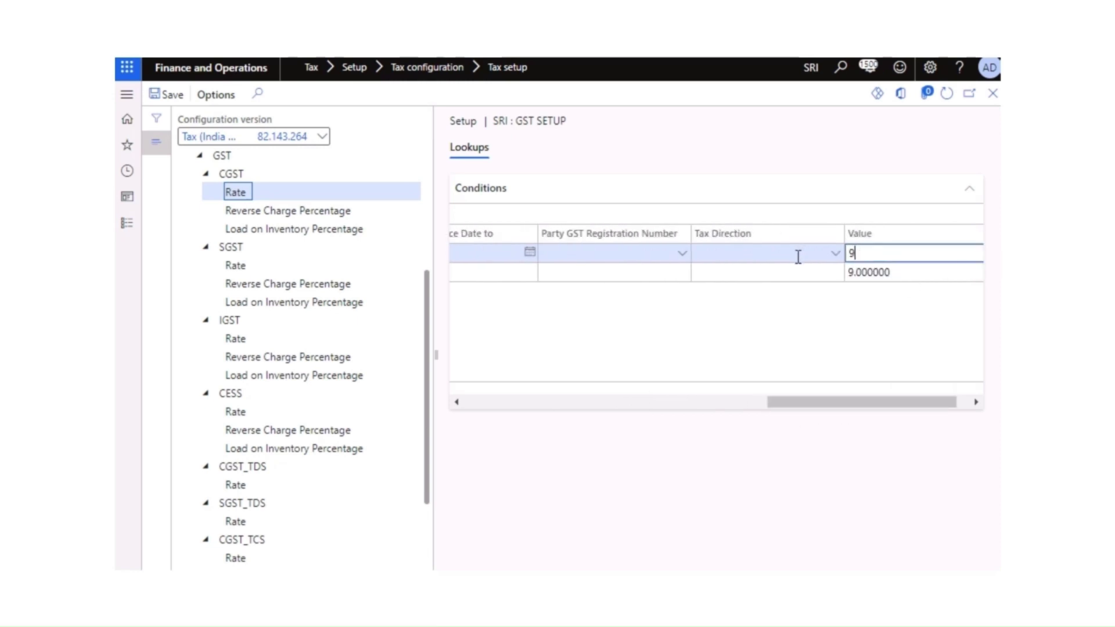
{"action": "key", "text": "Tab"}
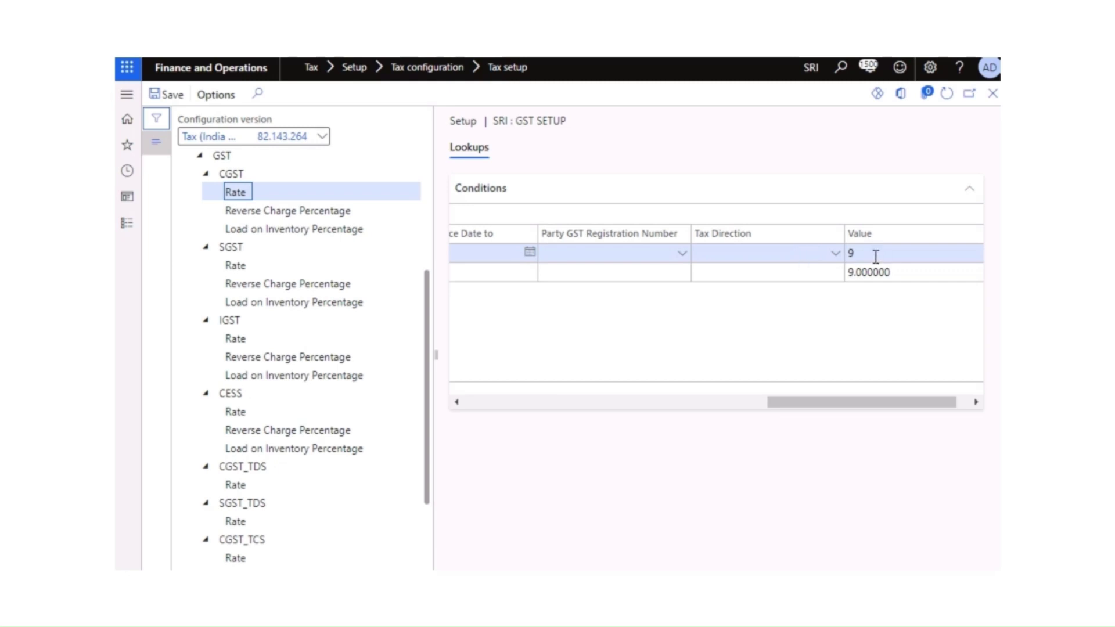
{"action": "left_click", "coordinate": [876, 256]}
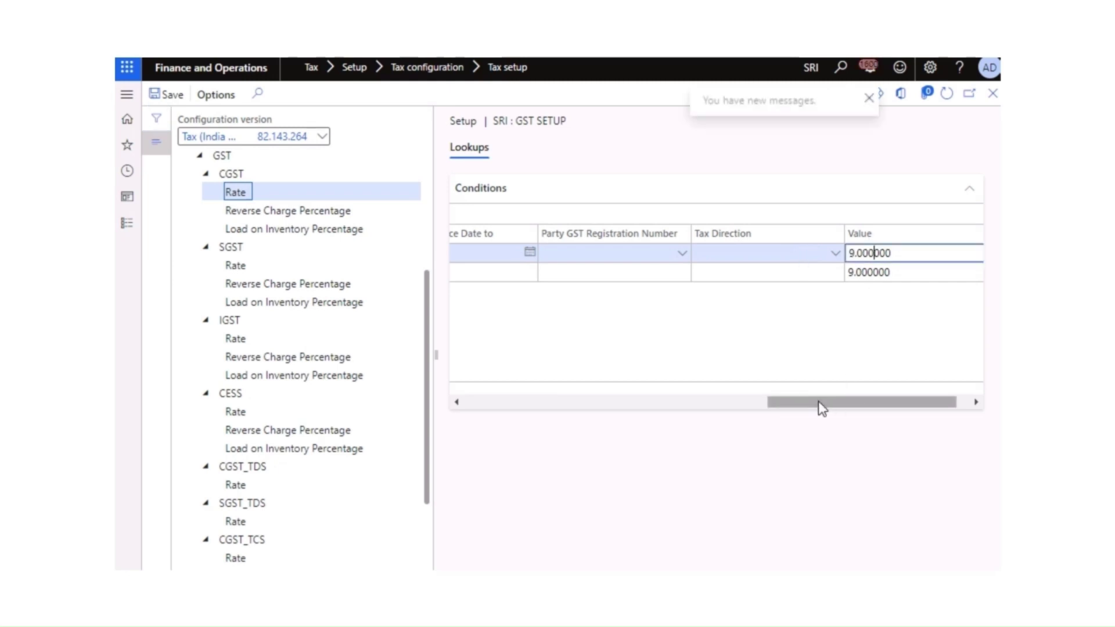
{"action": "left_click_drag", "start_coordinate": [822, 406], "coordinate": [485, 412]}
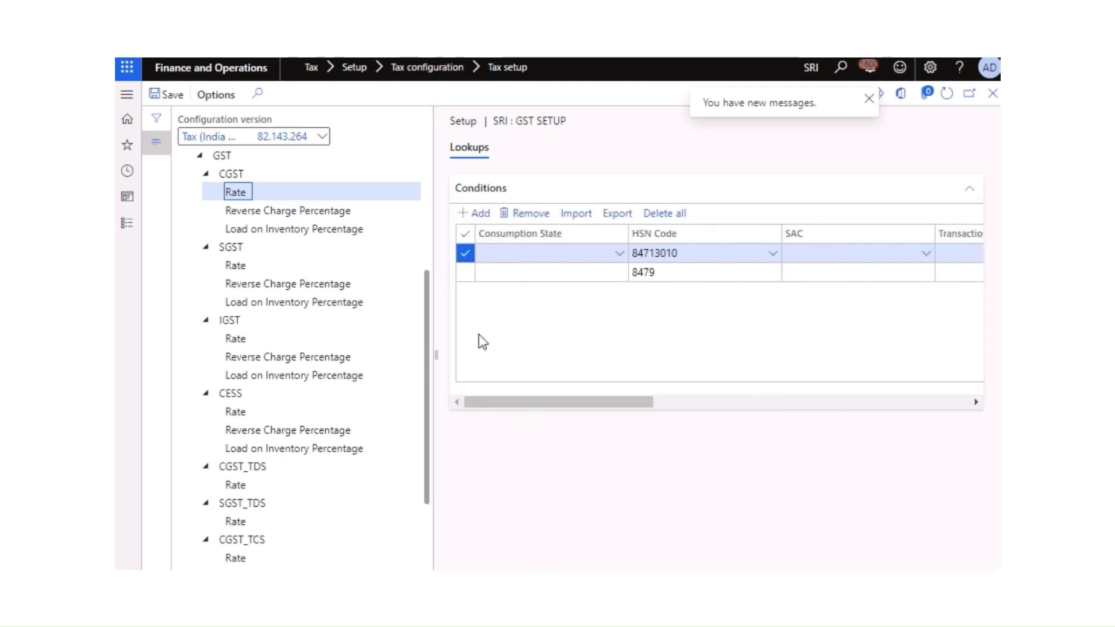
{"action": "left_click", "coordinate": [287, 210]}
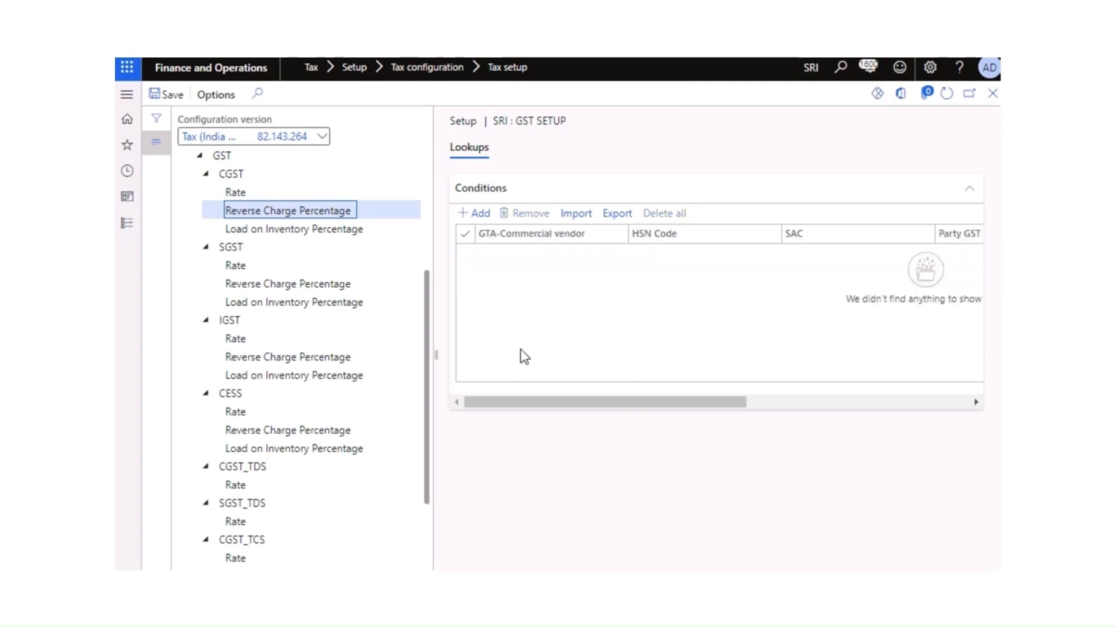
Step: Add a reverse charge condition row, leaving HSN Code and SAC blank after checking both lists
{"action": "left_click", "coordinate": [475, 215]}
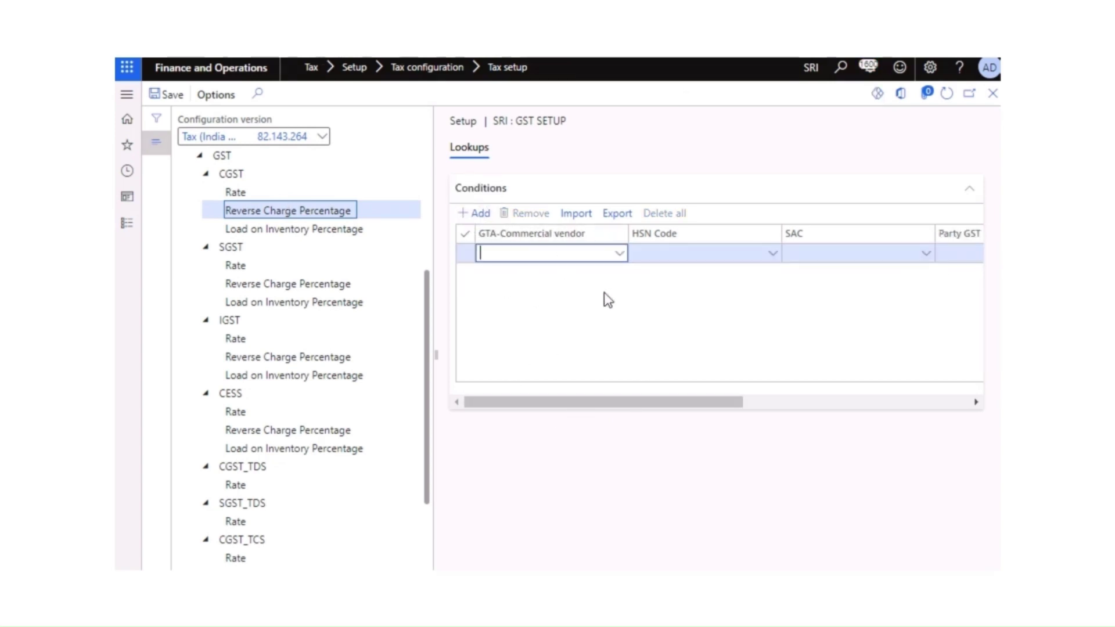
{"action": "left_click", "coordinate": [779, 255]}
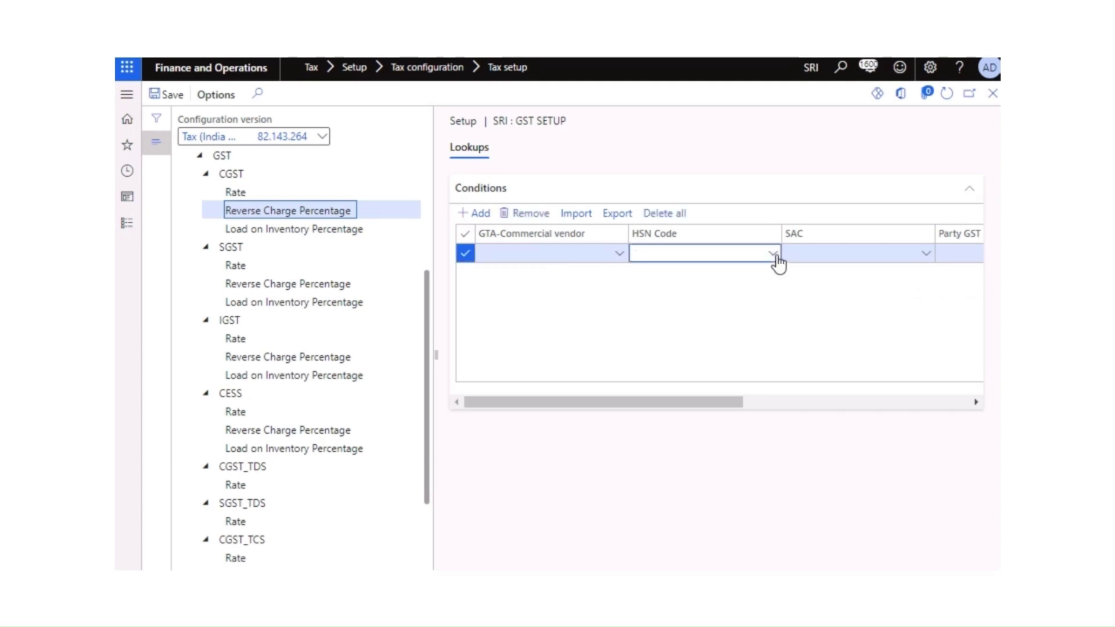
{"action": "left_click", "coordinate": [775, 255]}
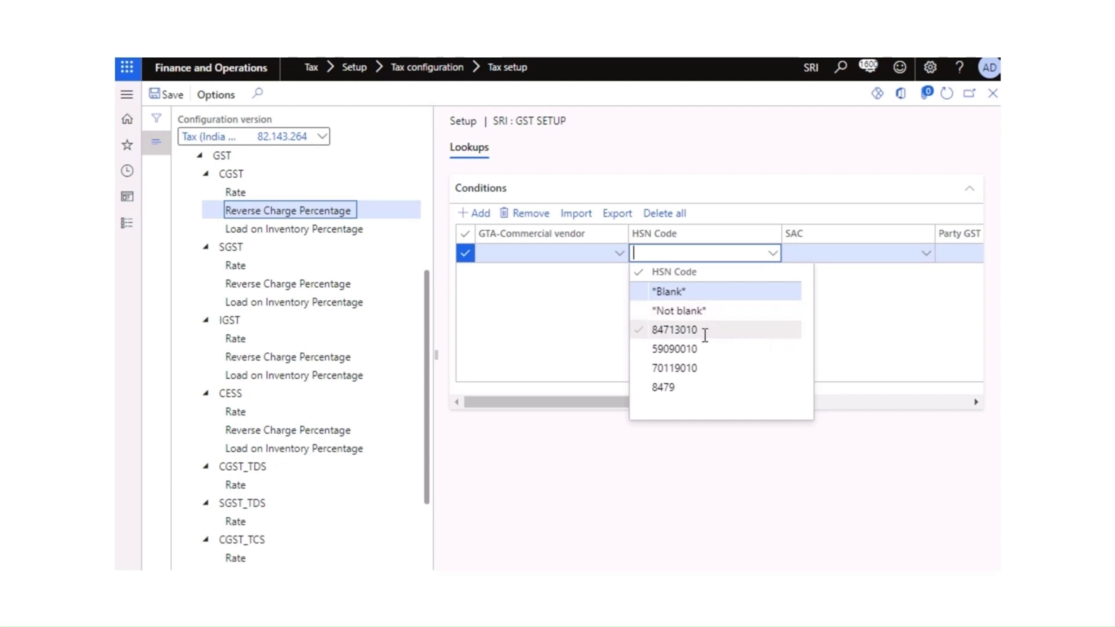
{"action": "left_click", "coordinate": [593, 326]}
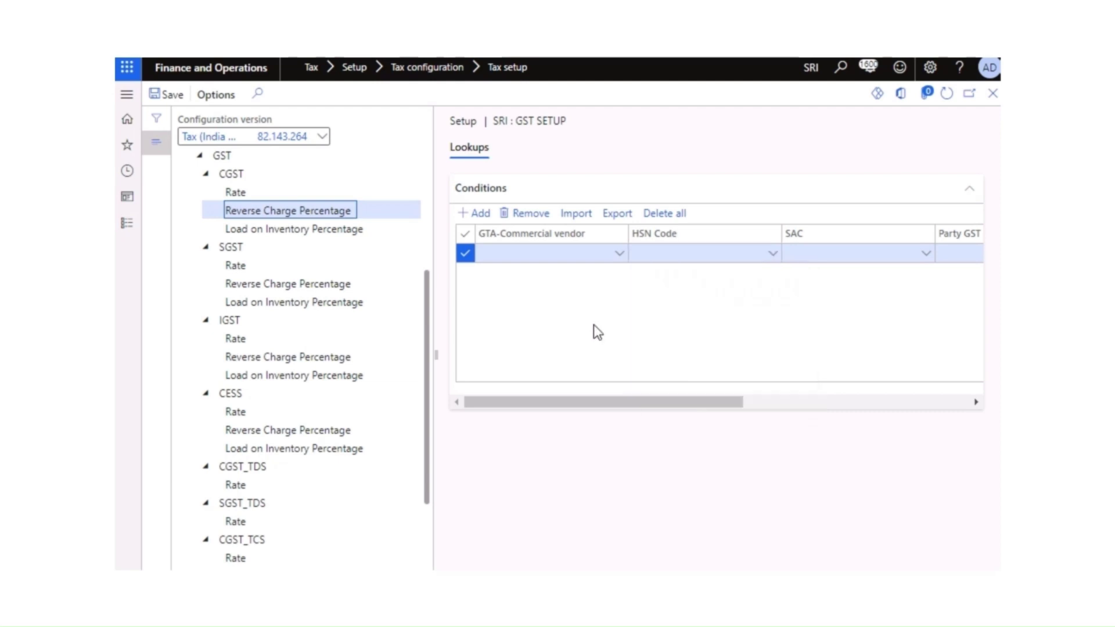
{"action": "left_click", "coordinate": [931, 260]}
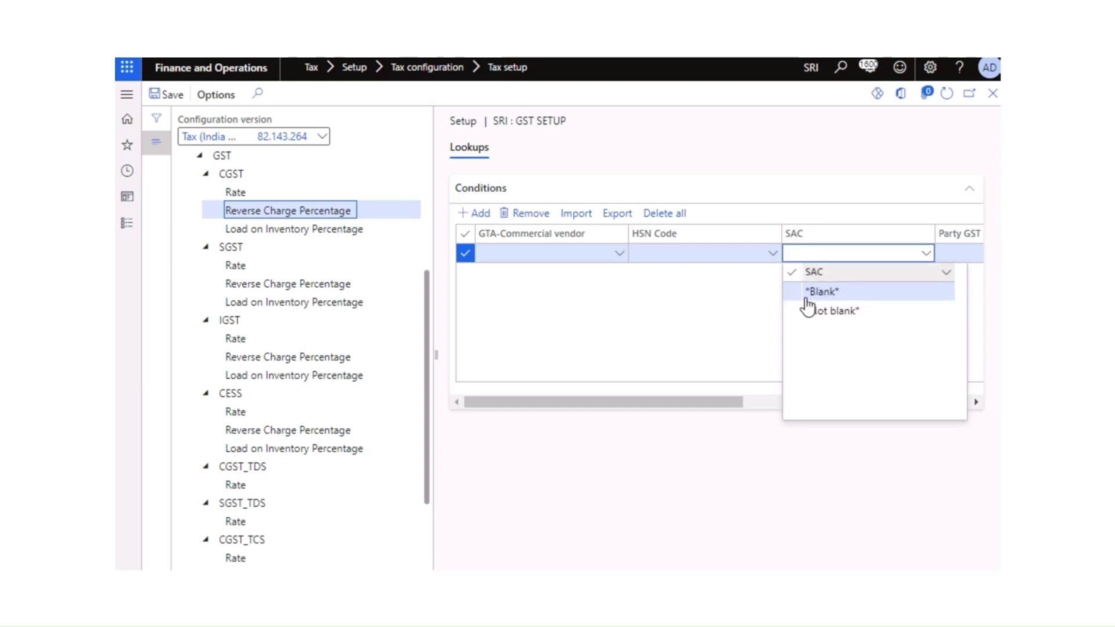
{"action": "left_click", "coordinate": [750, 324]}
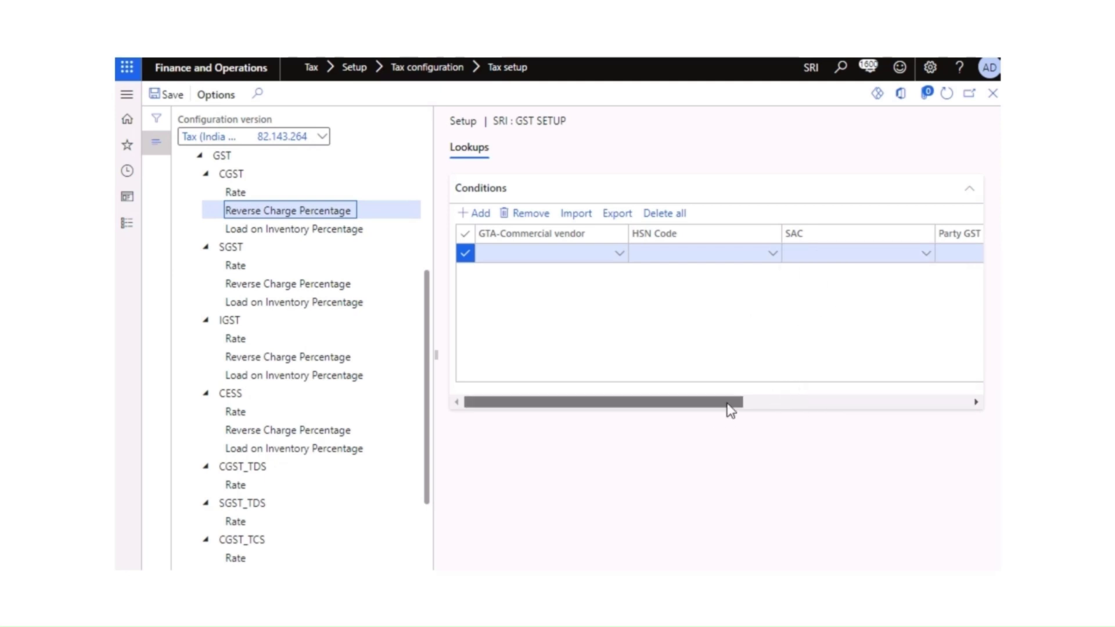
{"action": "left_click_drag", "start_coordinate": [729, 406], "coordinate": [962, 406]}
{"action": "left_click_drag", "start_coordinate": [735, 404], "coordinate": [505, 399]}
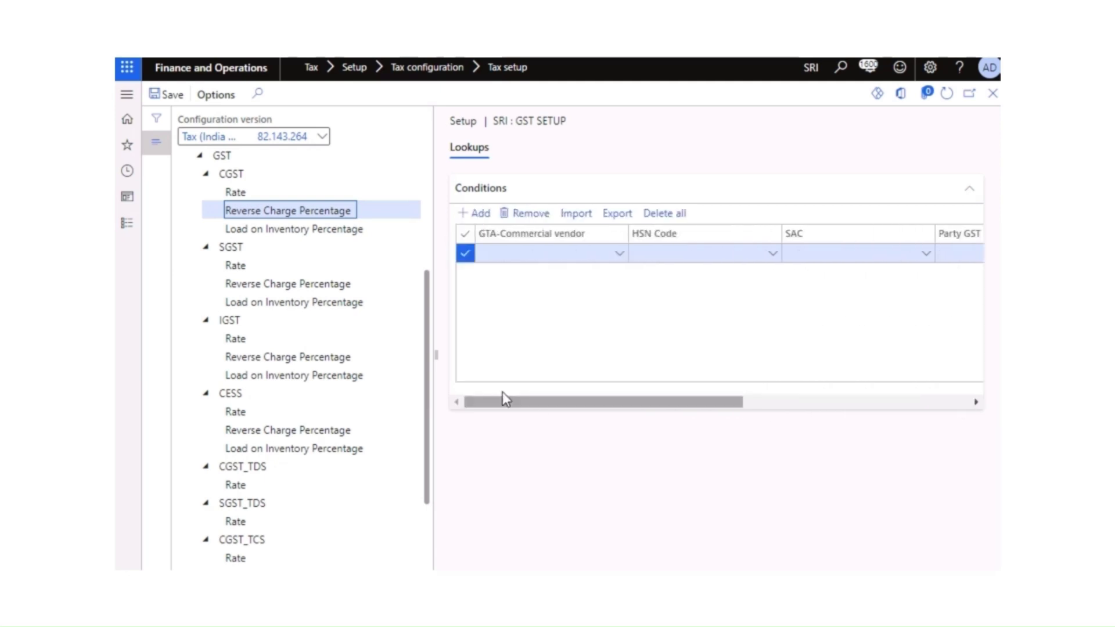
Step: Move from the IGST Rate lookup past CGST's accounts to SGST's empty Accounting setup
{"action": "left_click", "coordinate": [239, 339]}
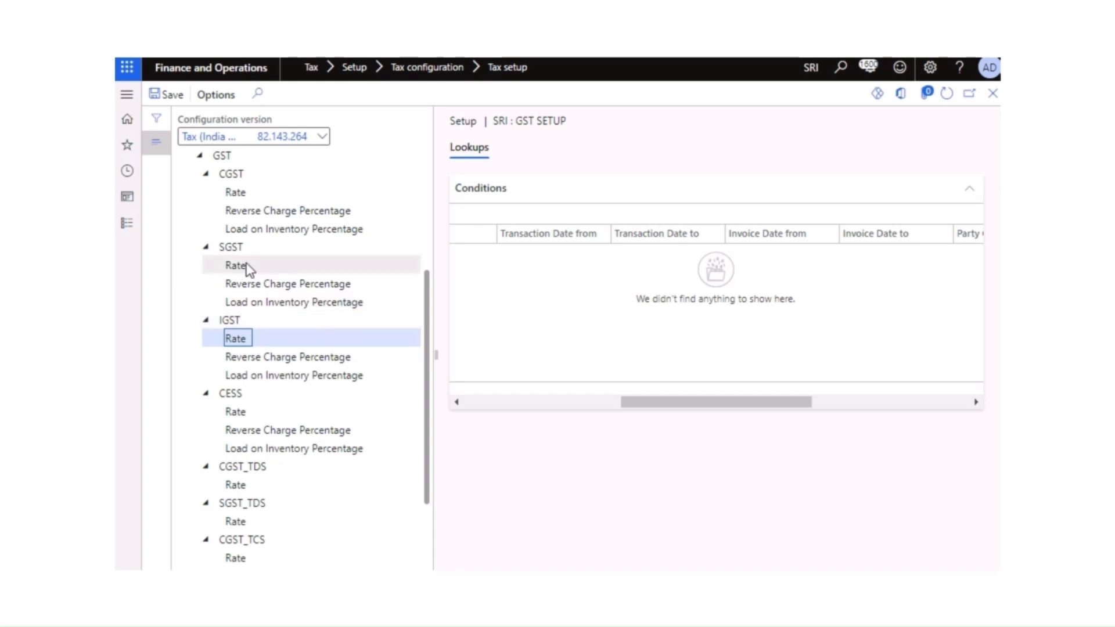
{"action": "scroll", "coordinate": [273, 281], "scroll_direction": "up", "scroll_amount": 3}
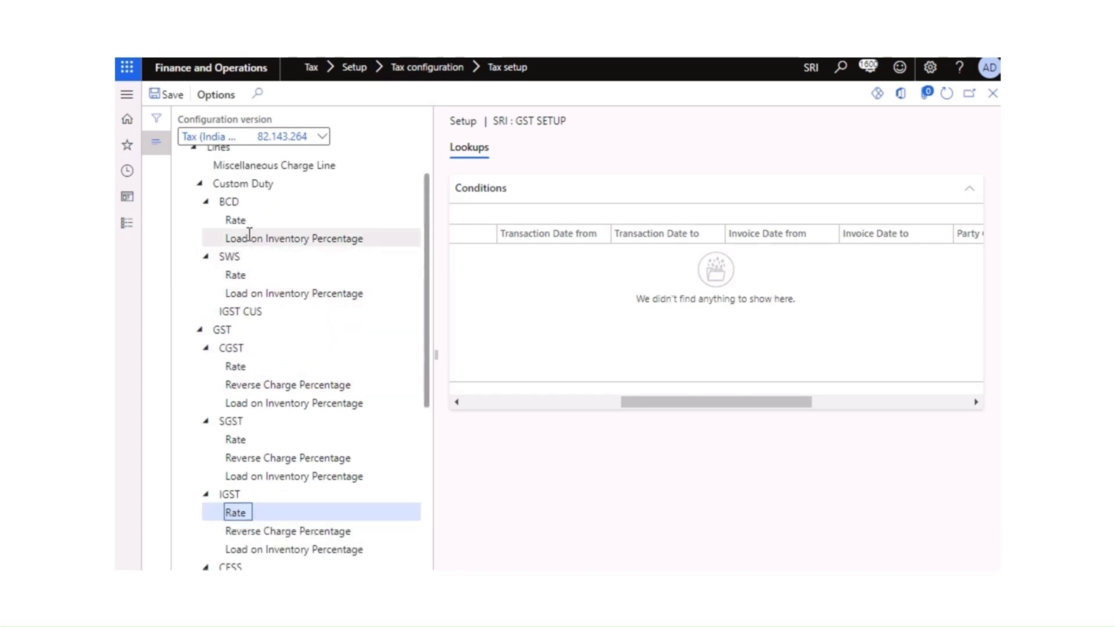
{"action": "left_click", "coordinate": [239, 348]}
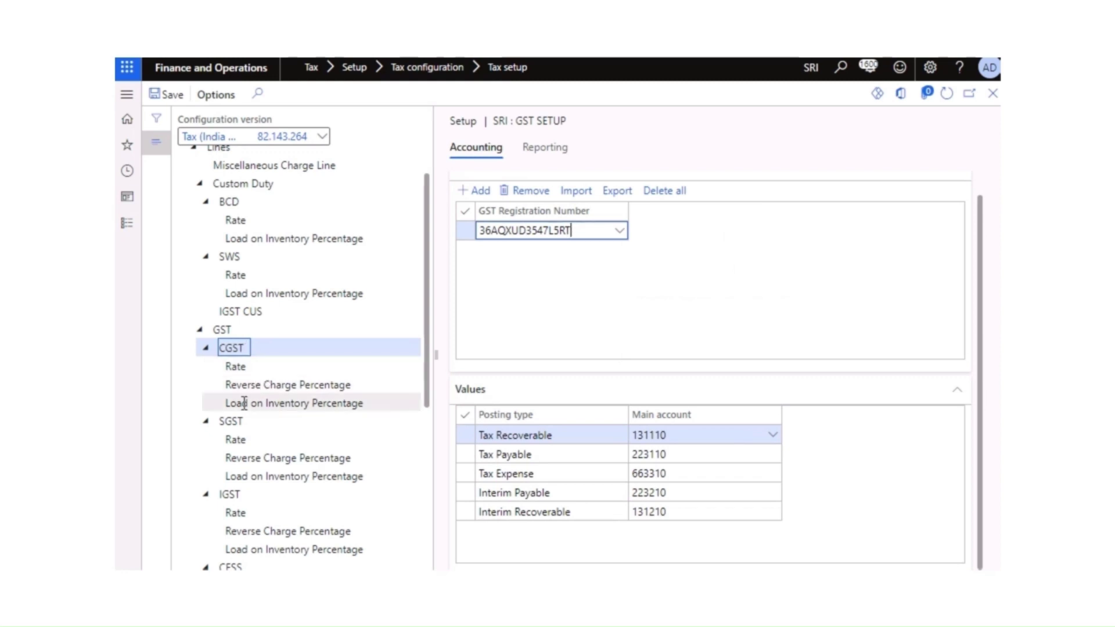
{"action": "left_click", "coordinate": [238, 422]}
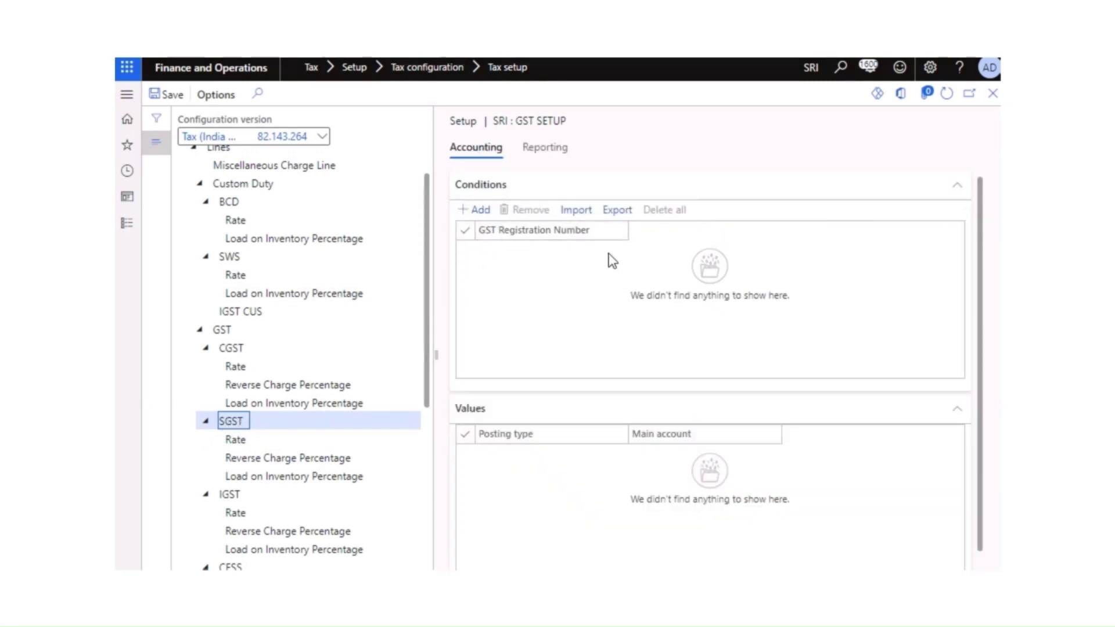
Step: Add an SGST condition with the company's GST registration number and refresh to show five posting types
{"action": "left_click", "coordinate": [482, 210]}
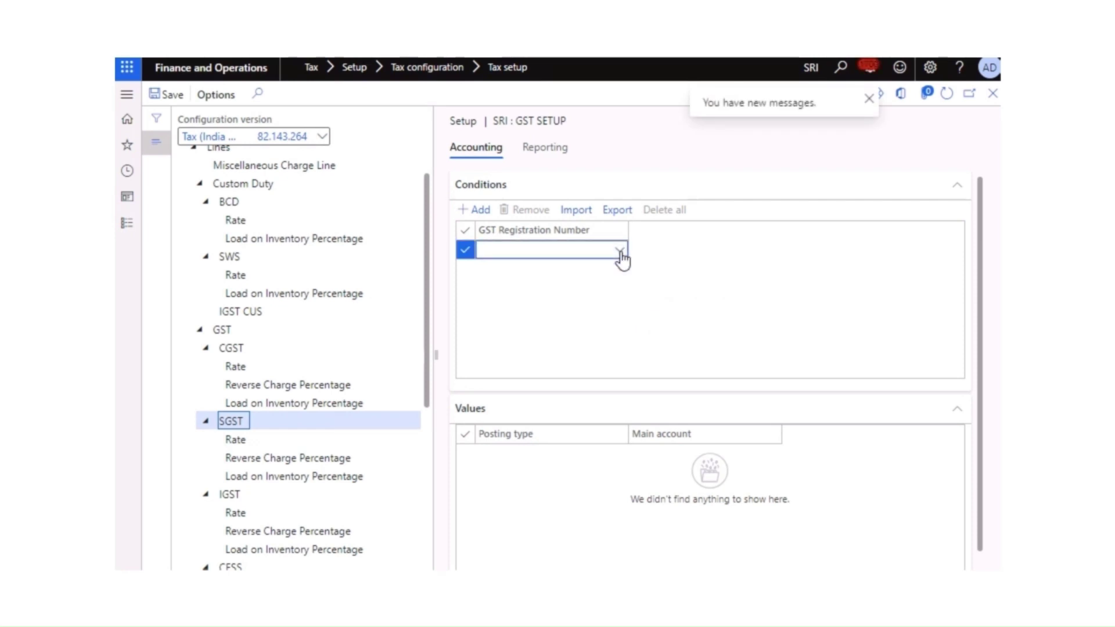
{"action": "left_click", "coordinate": [620, 256]}
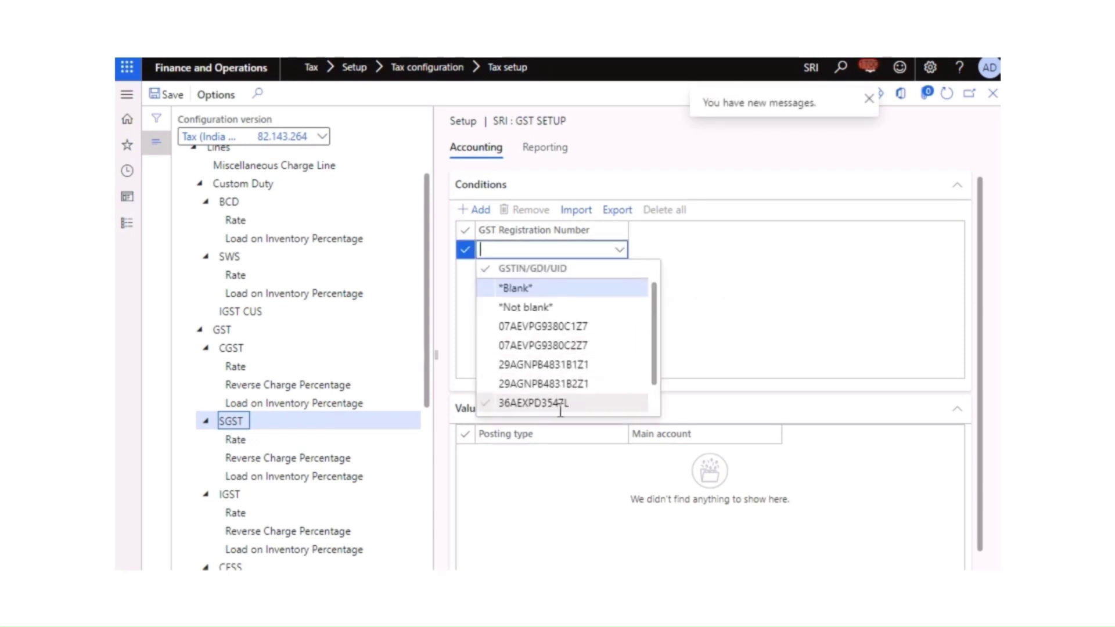
{"action": "scroll", "coordinate": [654, 400], "scroll_direction": "down", "scroll_amount": 1}
{"action": "scroll", "coordinate": [654, 410], "scroll_direction": "down", "scroll_amount": 1}
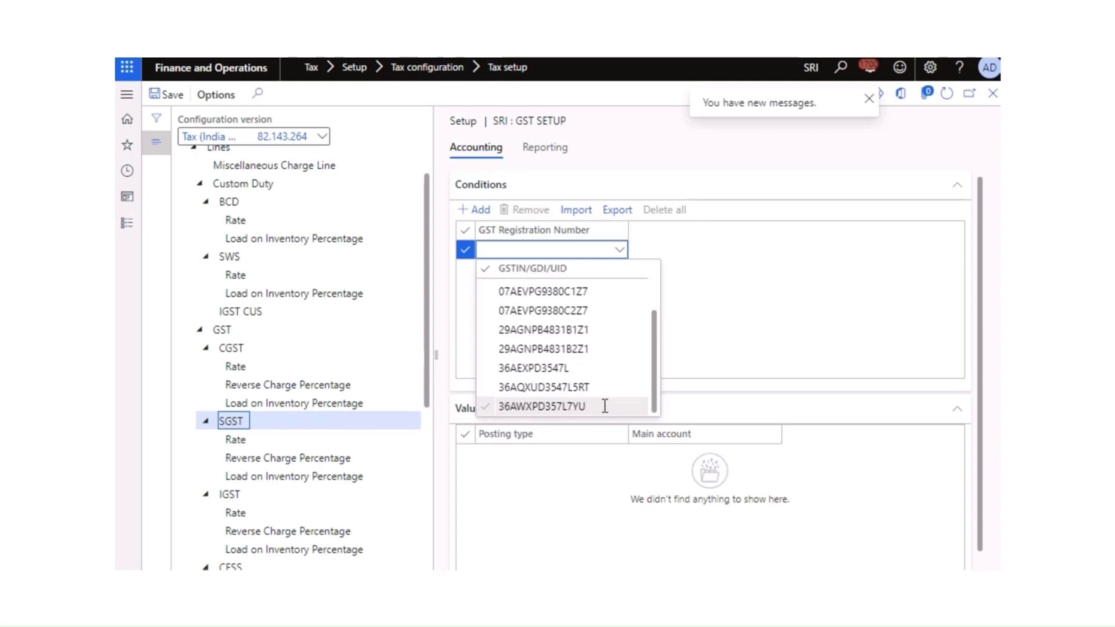
{"action": "left_click", "coordinate": [577, 391]}
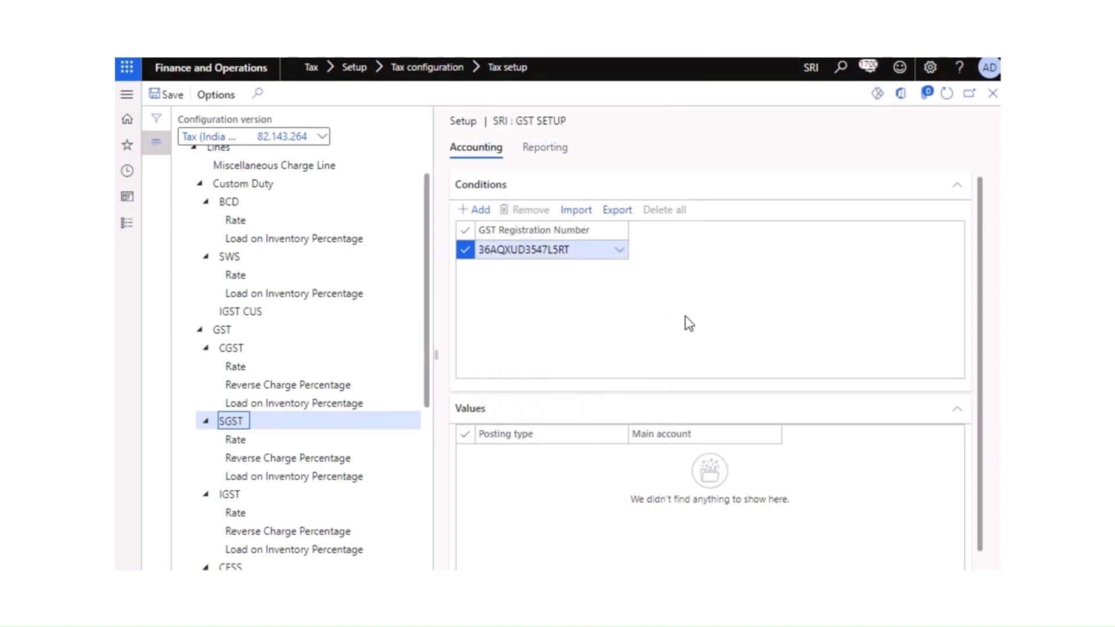
{"action": "left_click", "coordinate": [947, 93]}
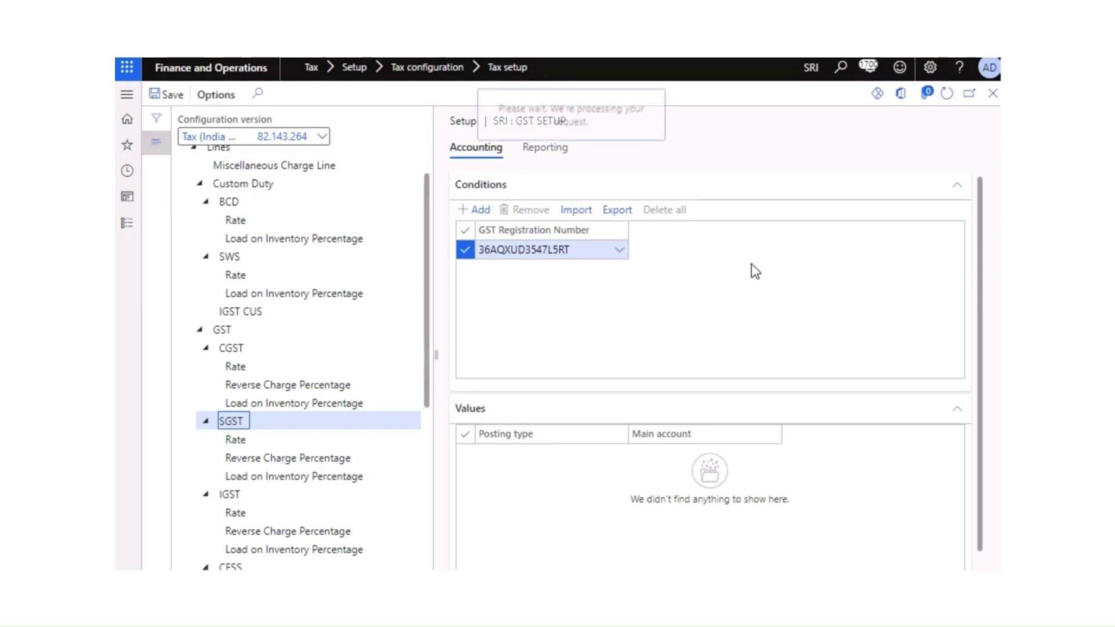
{"action": "left_click_drag", "start_coordinate": [981, 332], "coordinate": [975, 414]}
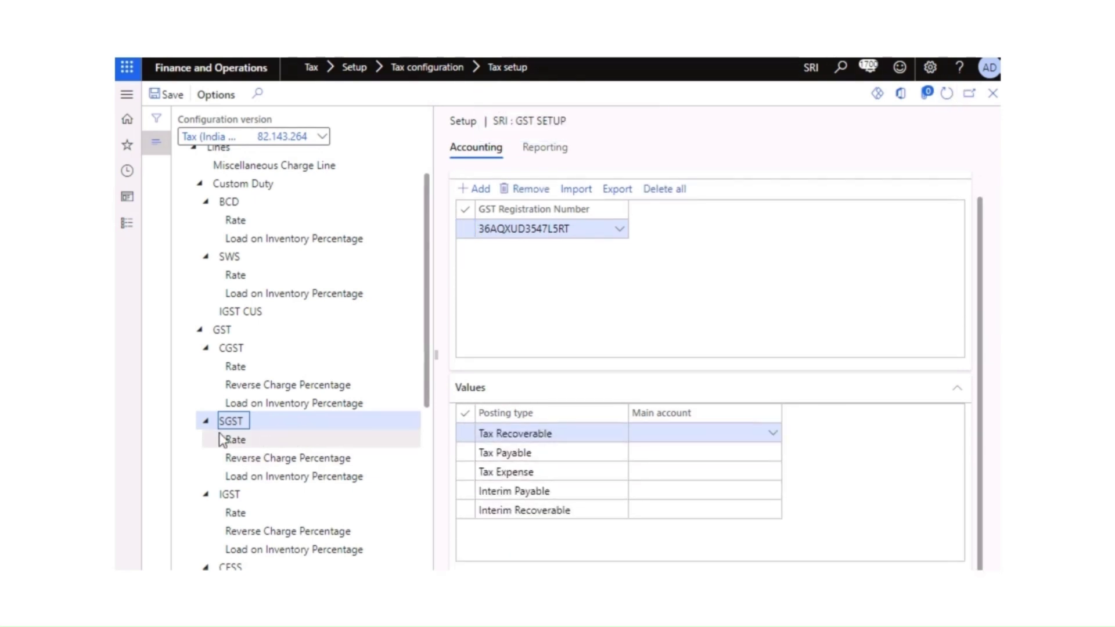
Step: Set SGST Tax Recoverable to account 131120
{"action": "left_click", "coordinate": [776, 436]}
{"action": "left_click", "coordinate": [773, 434]}
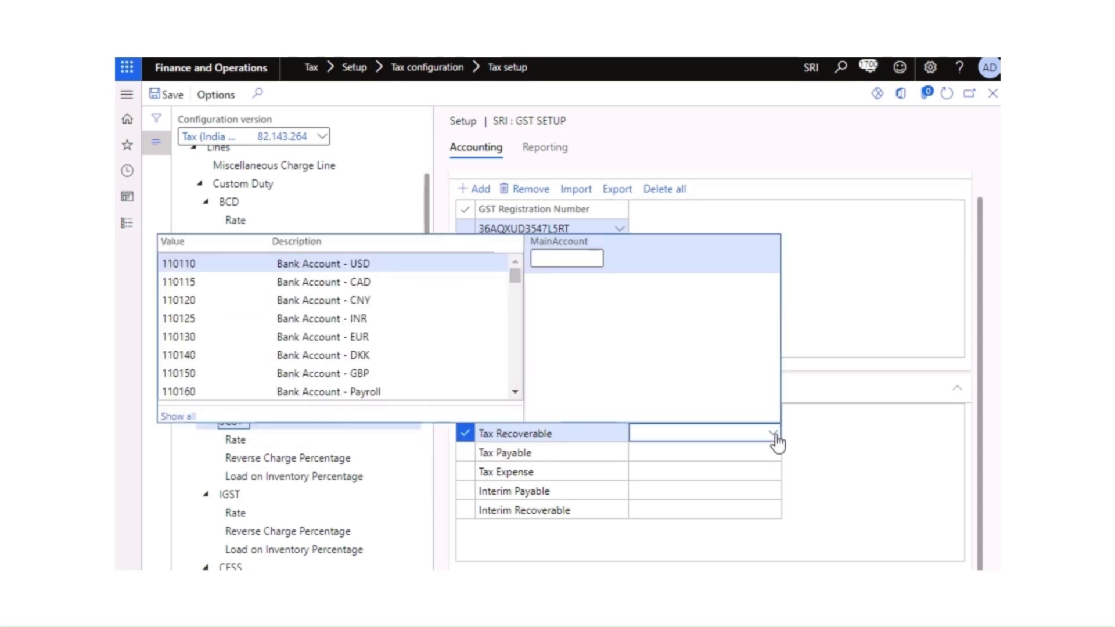
{"action": "type", "text": "sgst"}
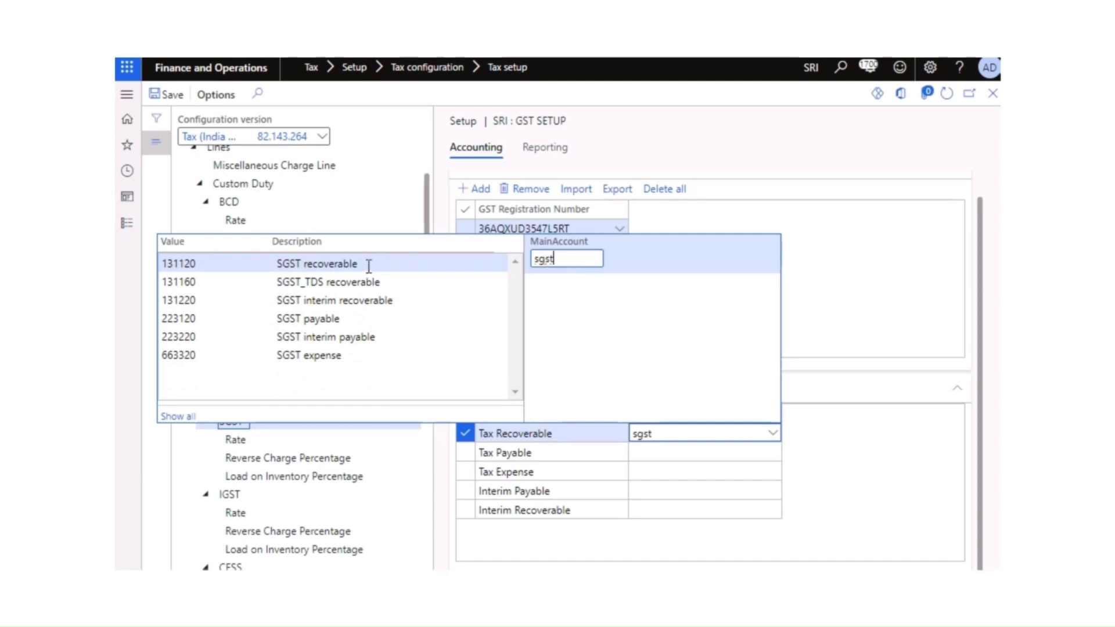
{"action": "left_click", "coordinate": [350, 264]}
Step: Set SGST Tax Payable to 223120, correcting a mistaken 663320 choice
{"action": "left_click", "coordinate": [687, 453]}
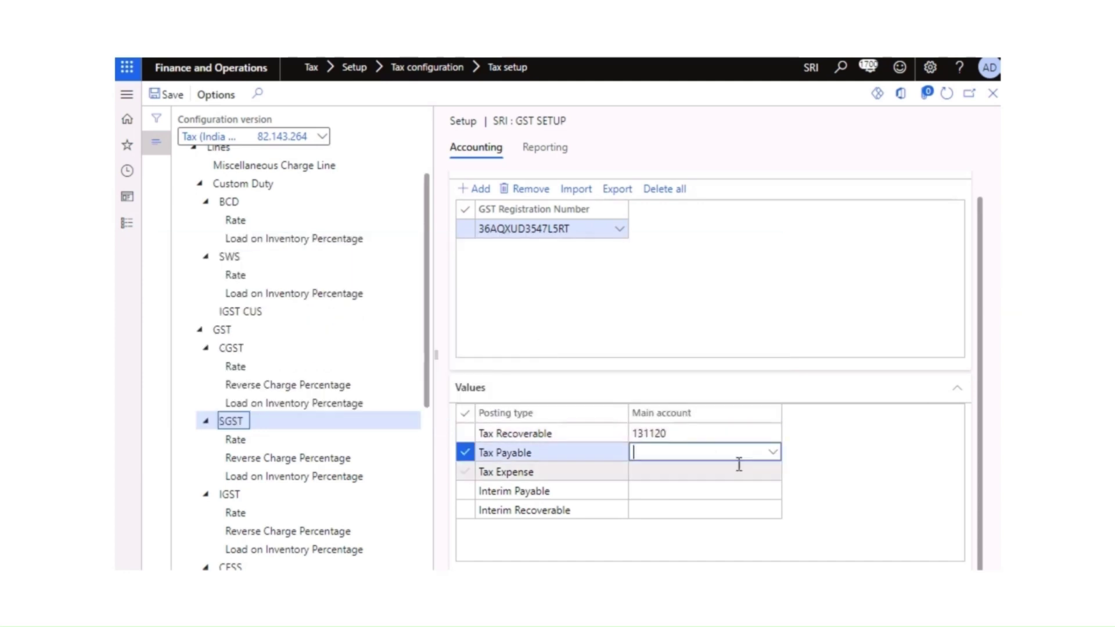
{"action": "left_click", "coordinate": [773, 456]}
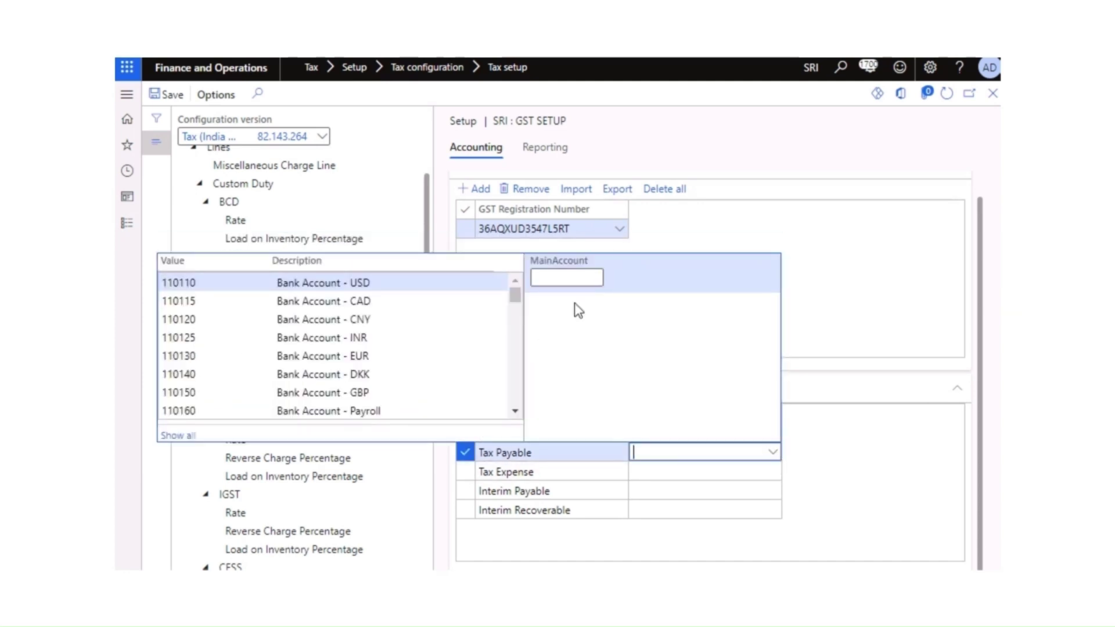
{"action": "type", "text": "sgst"}
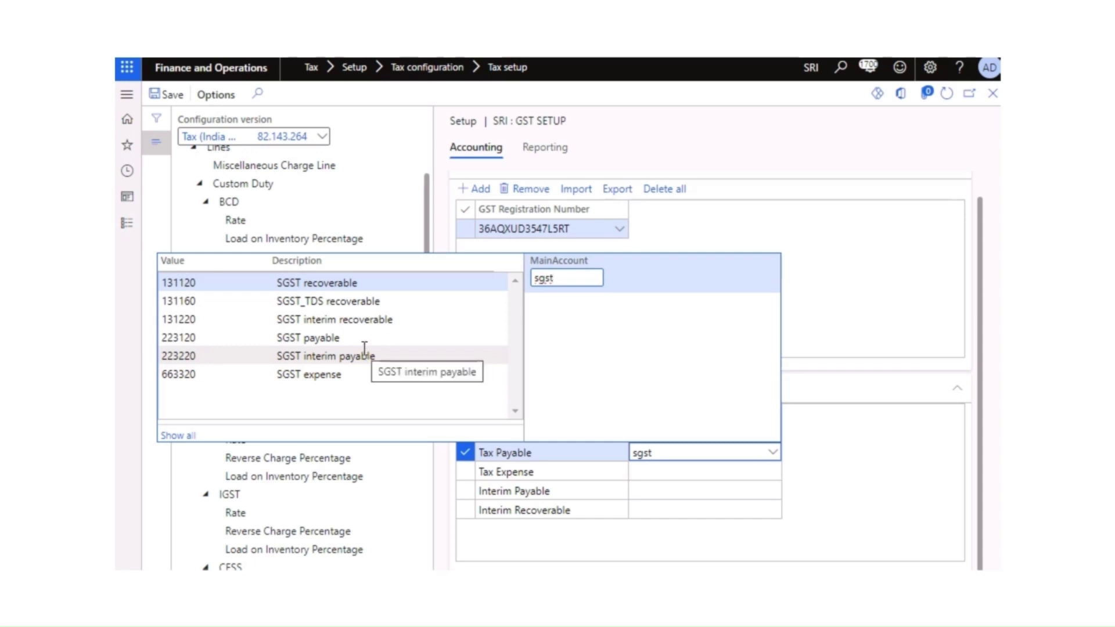
{"action": "left_click", "coordinate": [342, 374]}
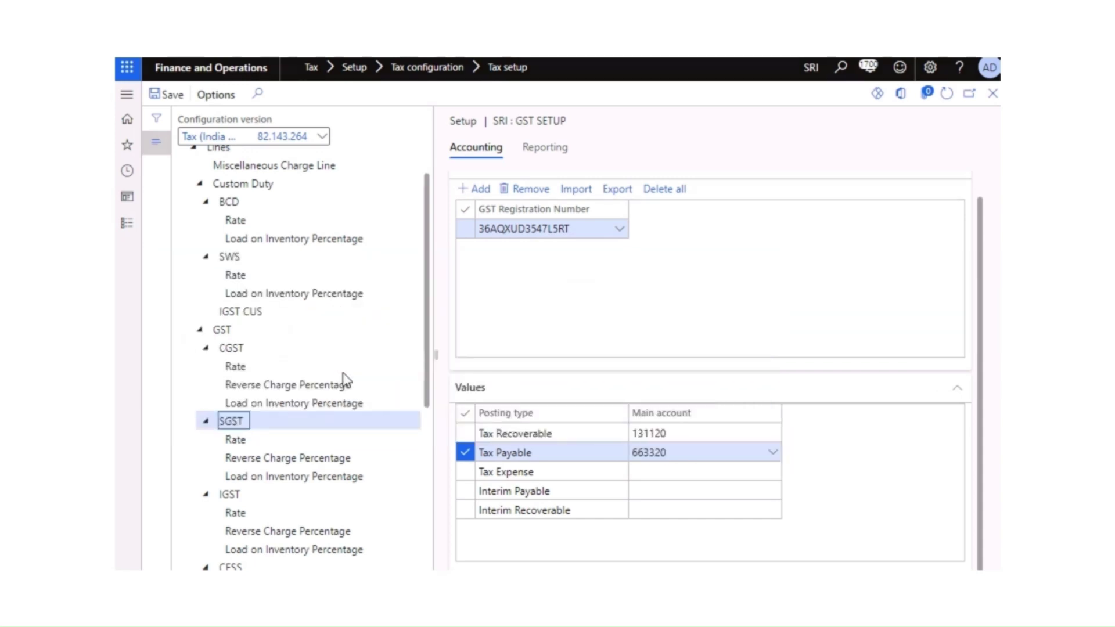
{"action": "left_click", "coordinate": [772, 455]}
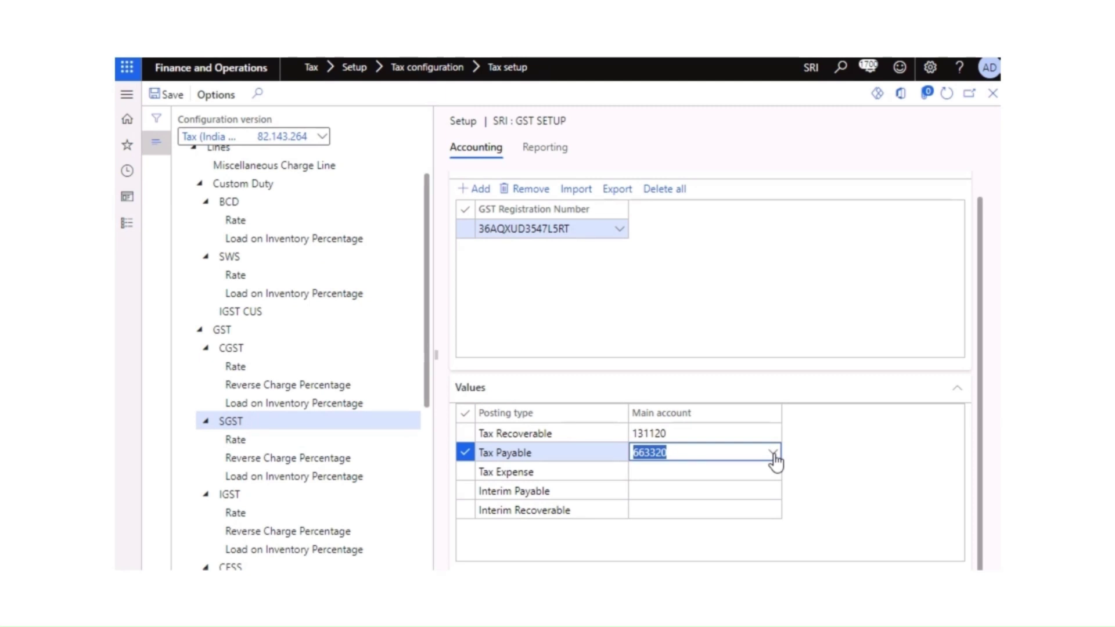
{"action": "left_click", "coordinate": [582, 277]}
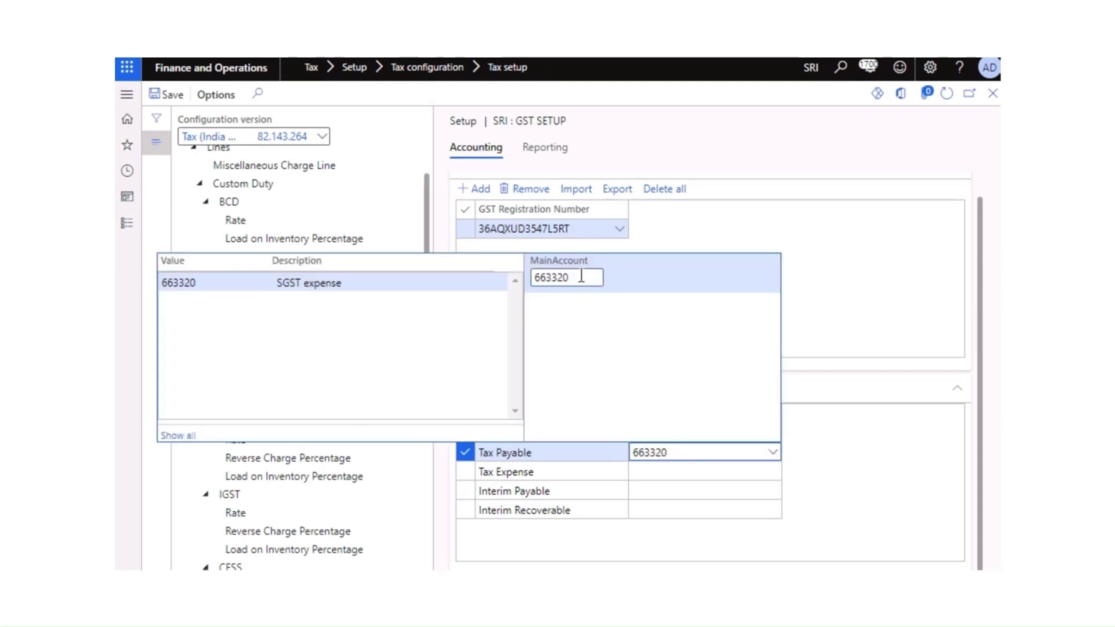
{"action": "key", "text": "BackSpace"}
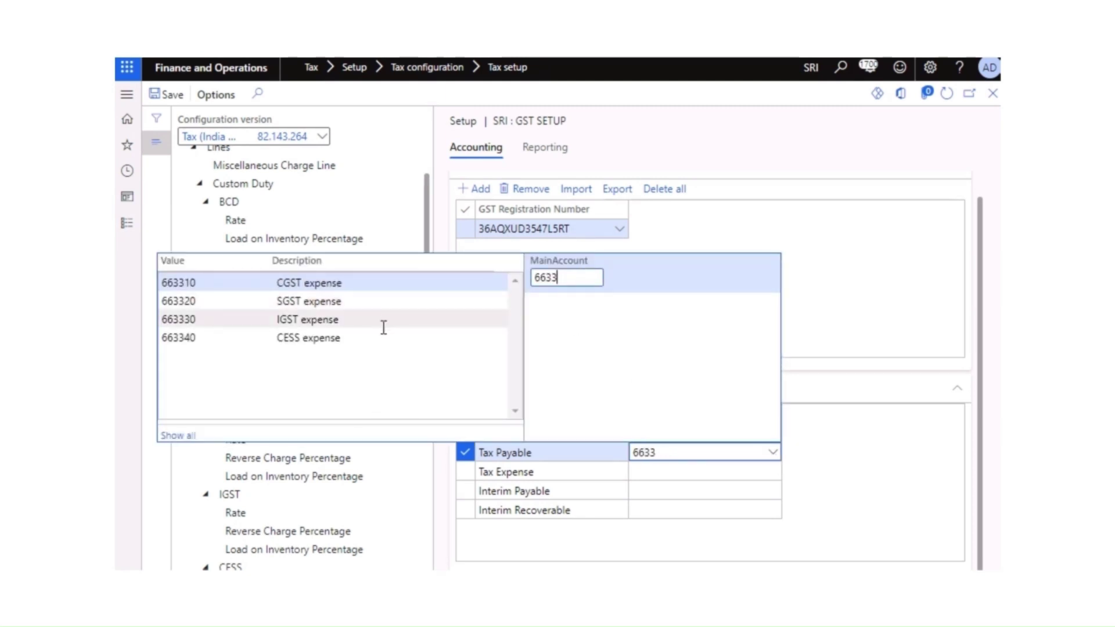
{"action": "key", "text": "BackSpace"}
{"action": "key", "text": "BackSpace"}
{"action": "key", "text": "BackSpace"}
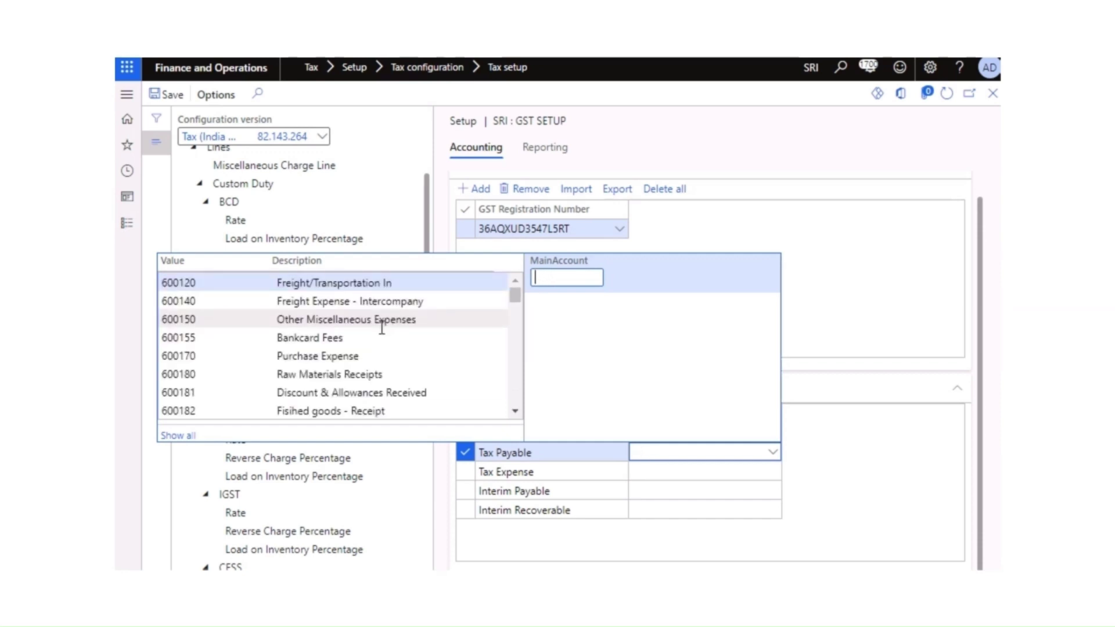
{"action": "type", "text": "sgst"}
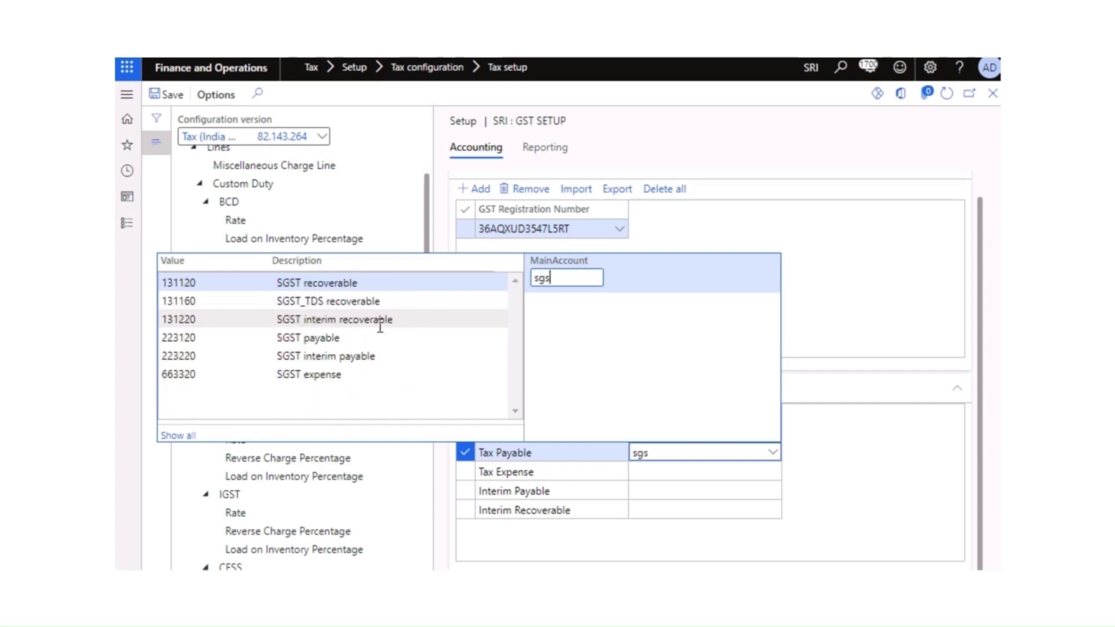
{"action": "left_click", "coordinate": [326, 343]}
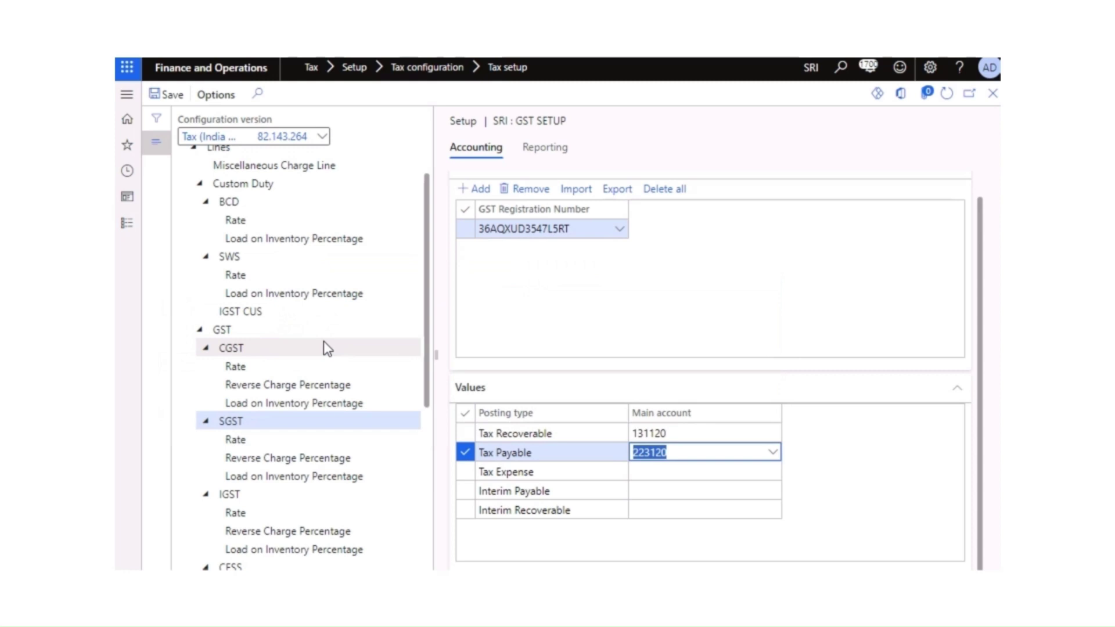
Step: Set SGST Tax Expense to 663320 and Interim Payable to 223220
{"action": "left_click", "coordinate": [668, 471]}
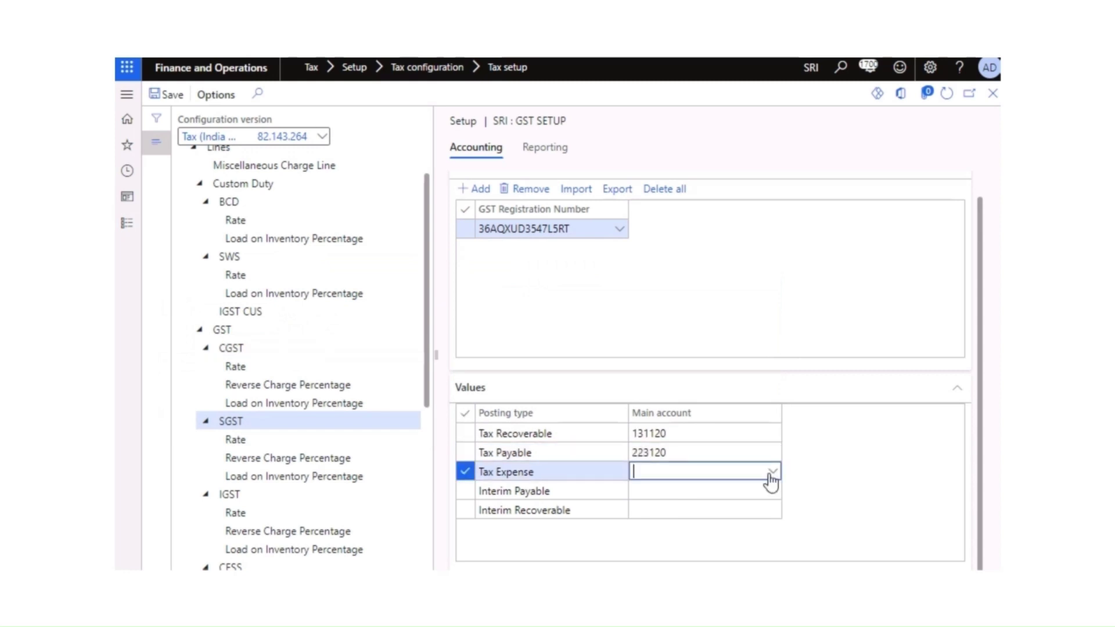
{"action": "left_click", "coordinate": [772, 473]}
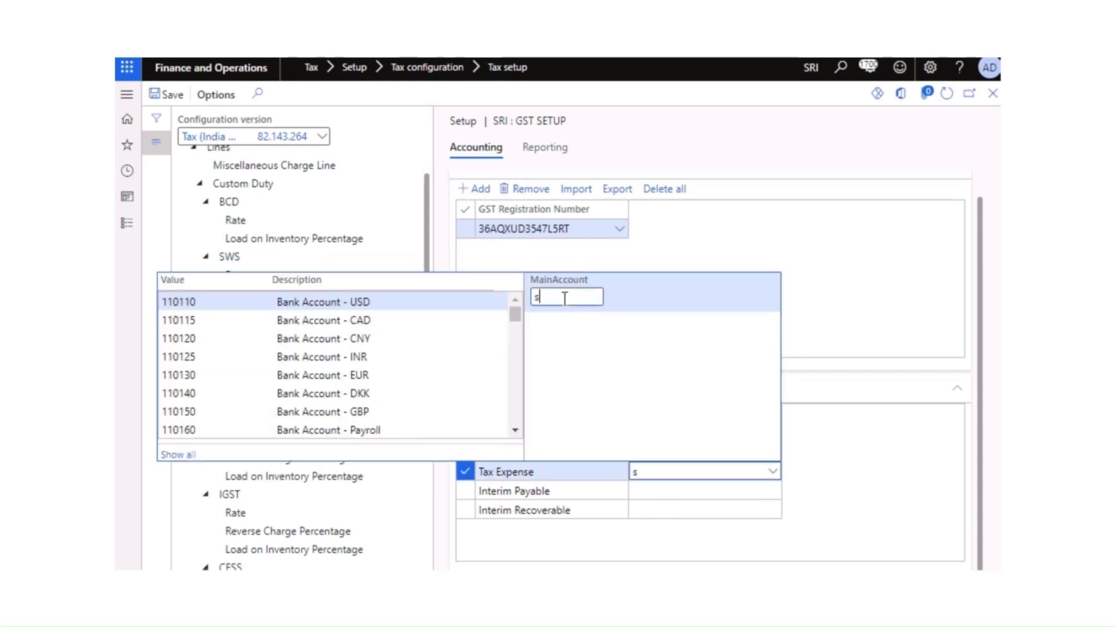
{"action": "type", "text": "sgst"}
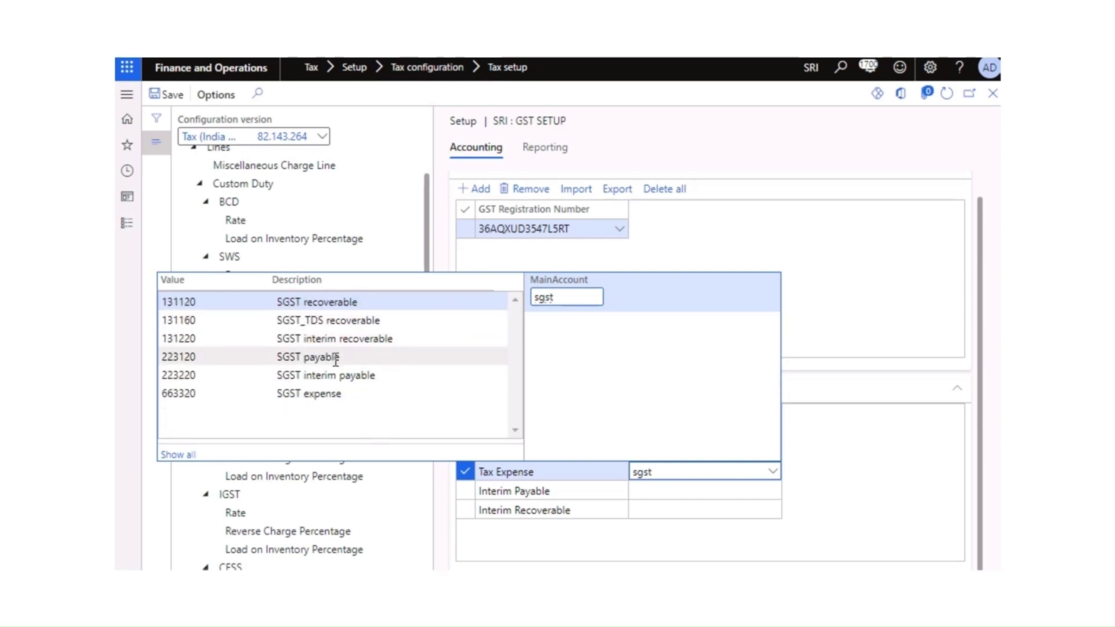
{"action": "left_click", "coordinate": [319, 393]}
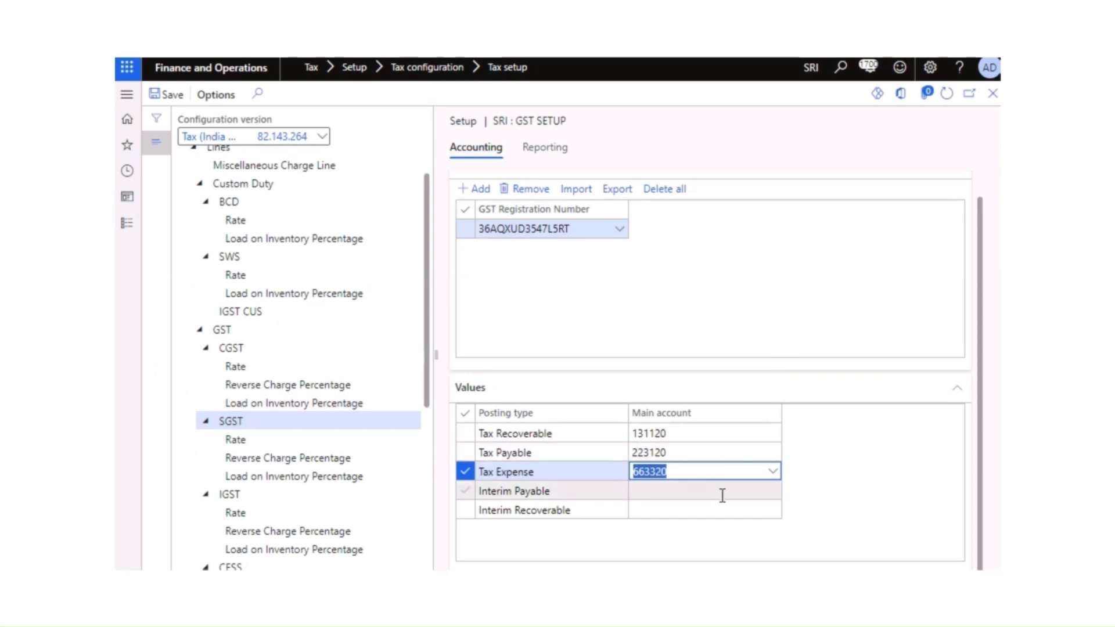
{"action": "left_click", "coordinate": [690, 491]}
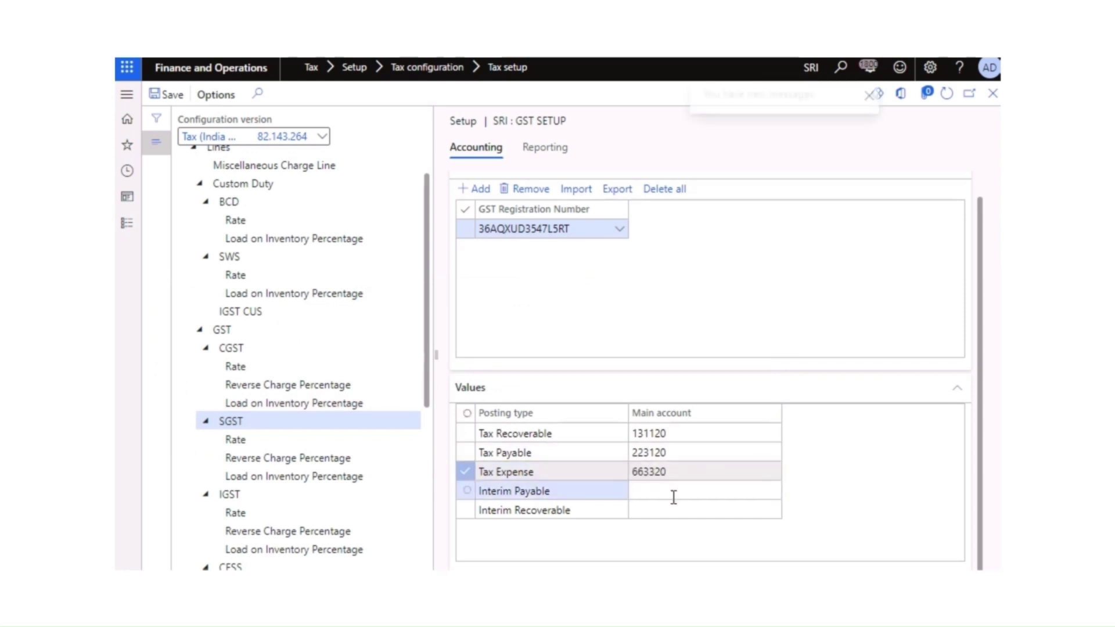
{"action": "left_click", "coordinate": [775, 492]}
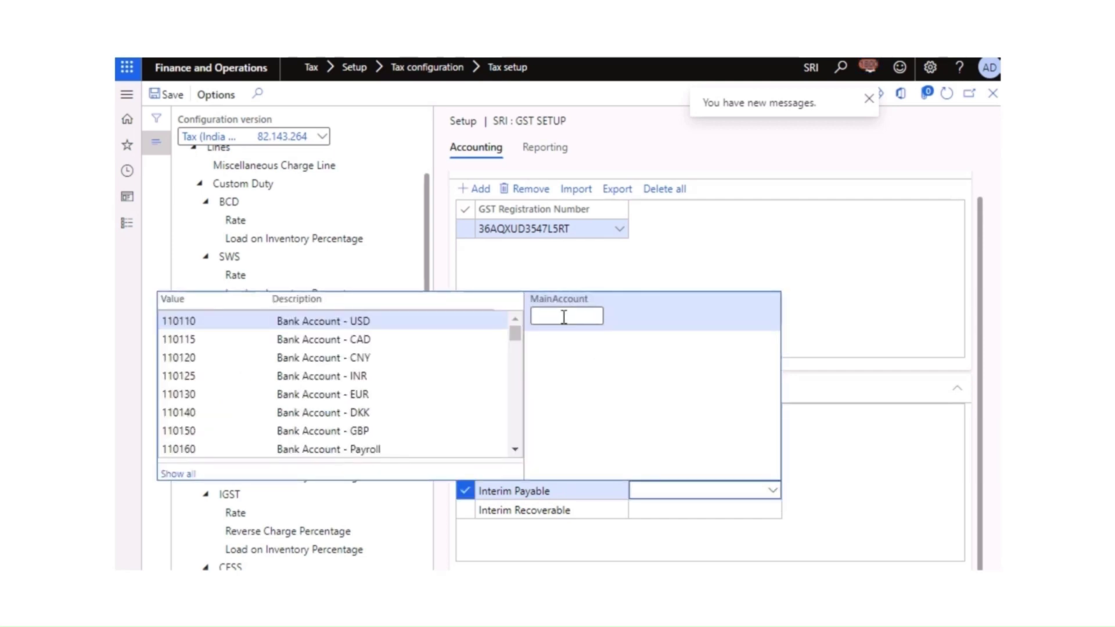
{"action": "type", "text": "sg"}
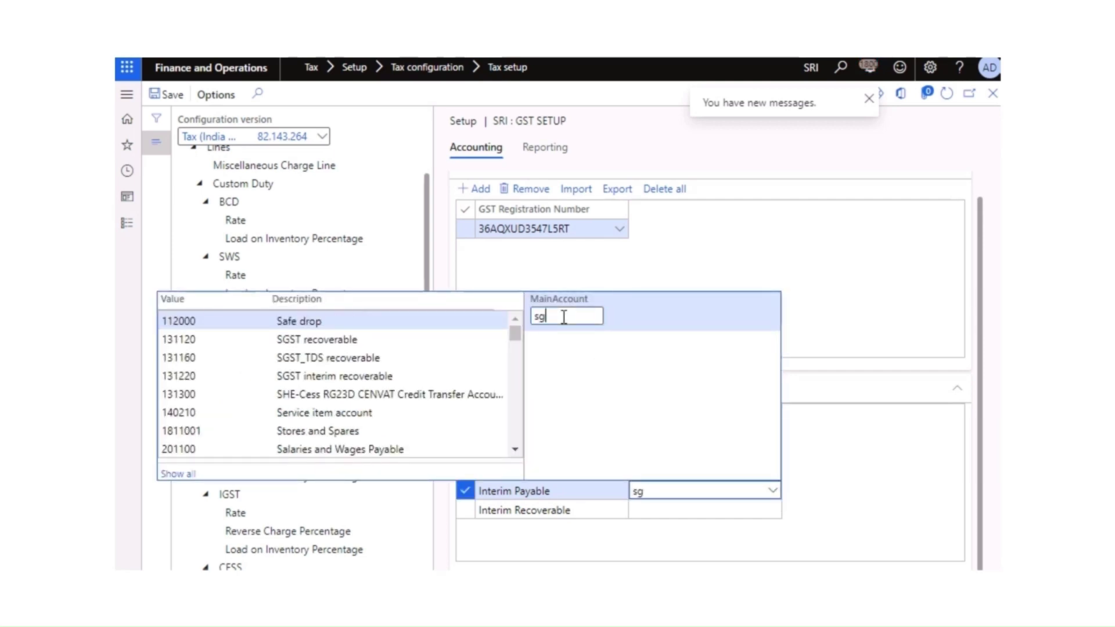
{"action": "type", "text": "st"}
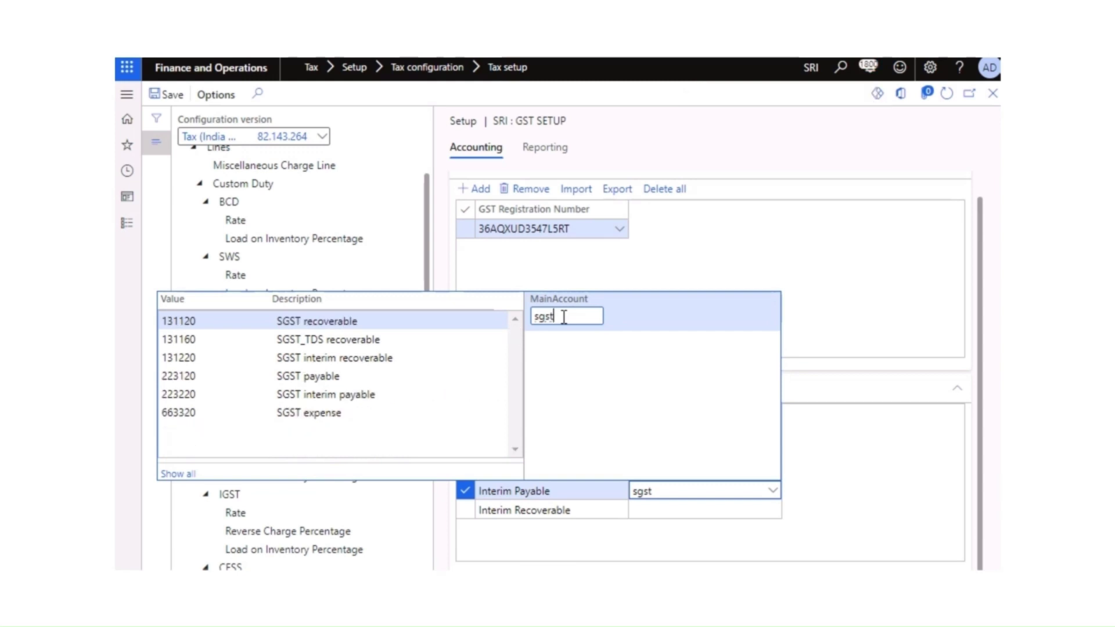
{"action": "left_click", "coordinate": [374, 397]}
Step: Set SGST Interim Recoverable to account 131220
{"action": "left_click", "coordinate": [695, 512]}
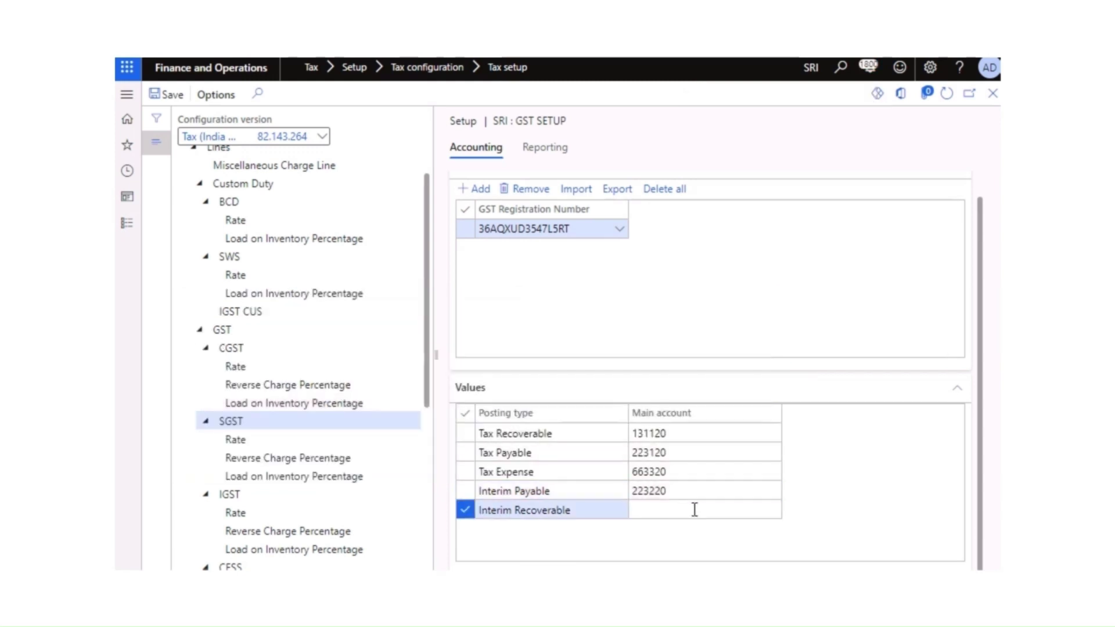
{"action": "left_click", "coordinate": [772, 511]}
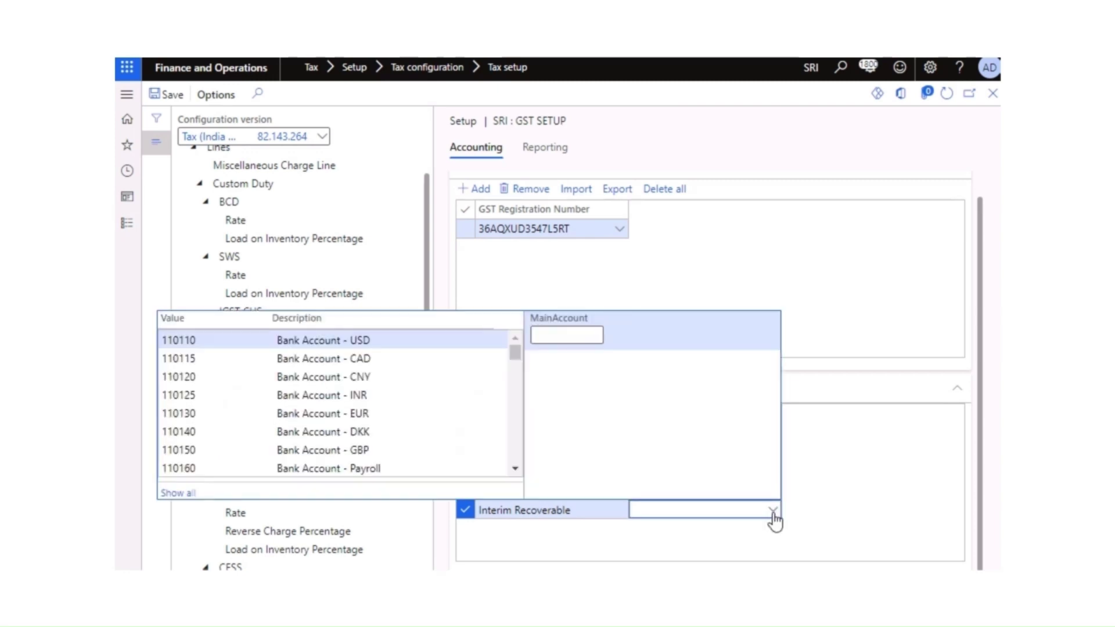
{"action": "left_click", "coordinate": [551, 335]}
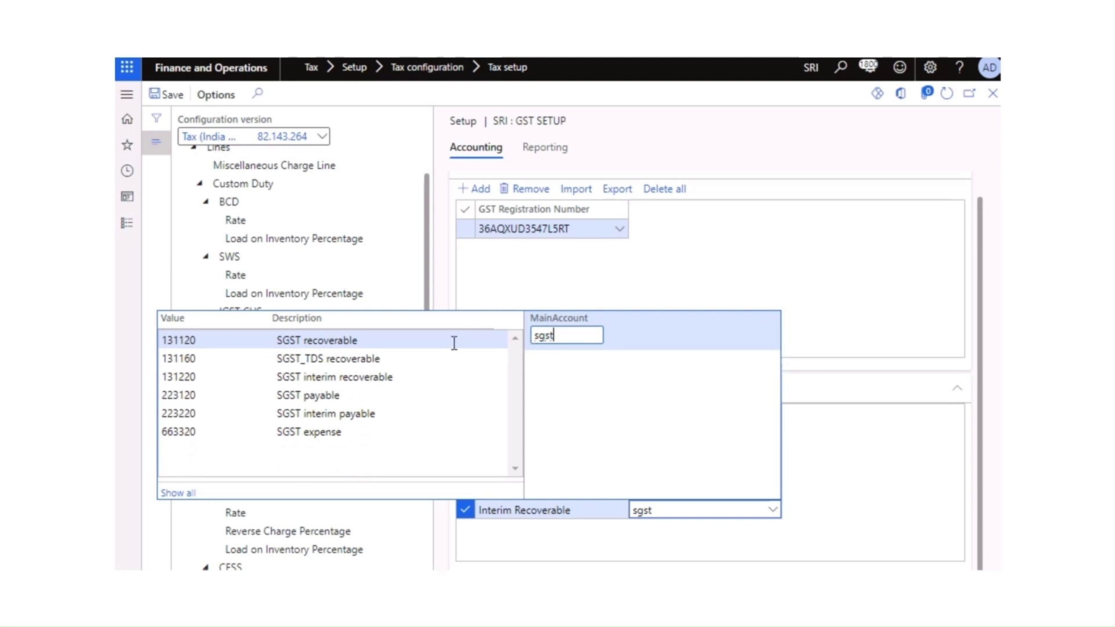
{"action": "left_click", "coordinate": [364, 378]}
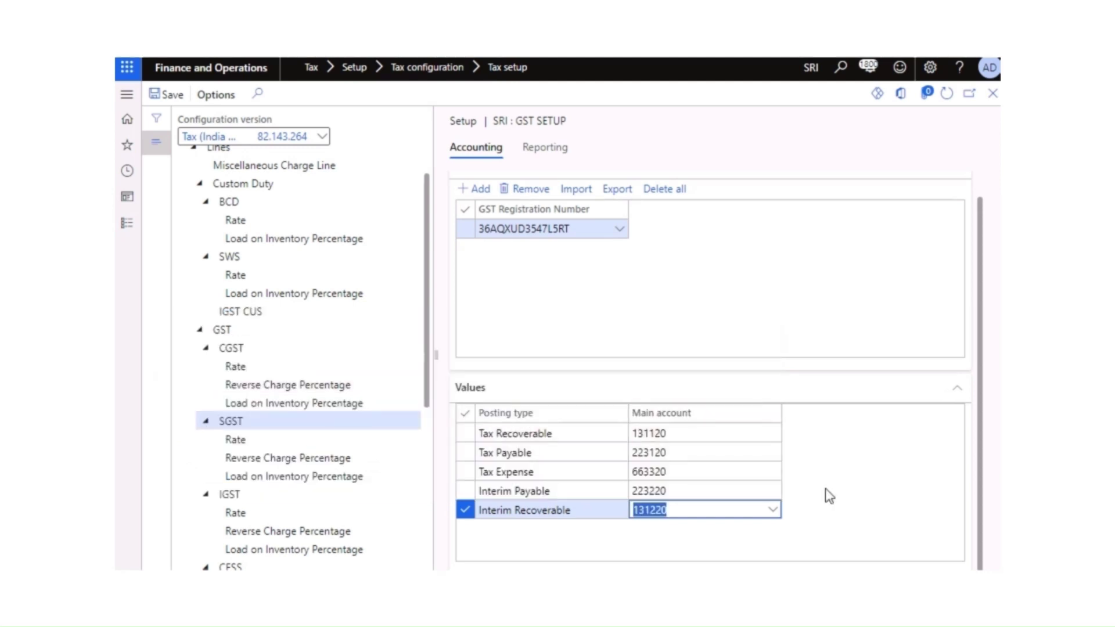
Step: Add an SGST rate condition for HSN code 8479 at 9%
{"action": "left_click", "coordinate": [292, 439]}
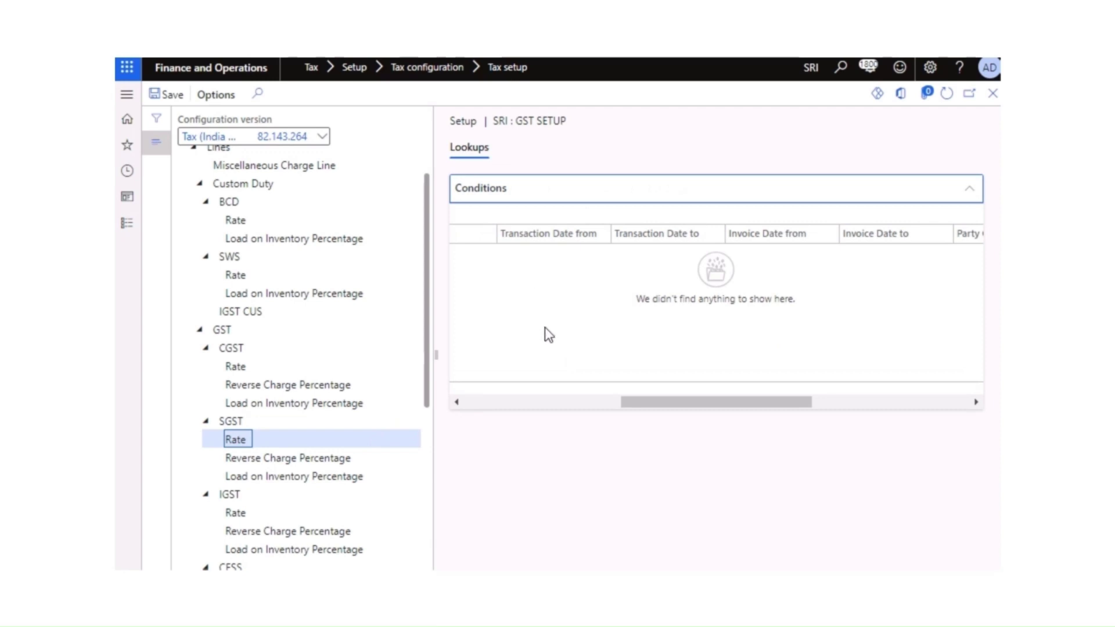
{"action": "left_click_drag", "start_coordinate": [700, 404], "coordinate": [523, 428]}
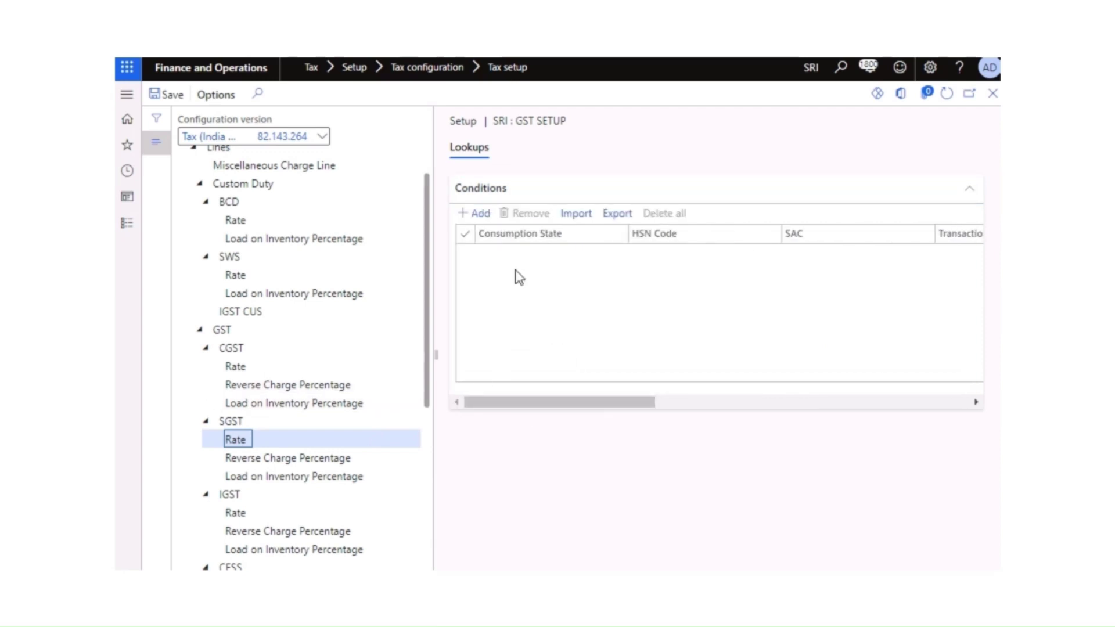
{"action": "left_click", "coordinate": [479, 213]}
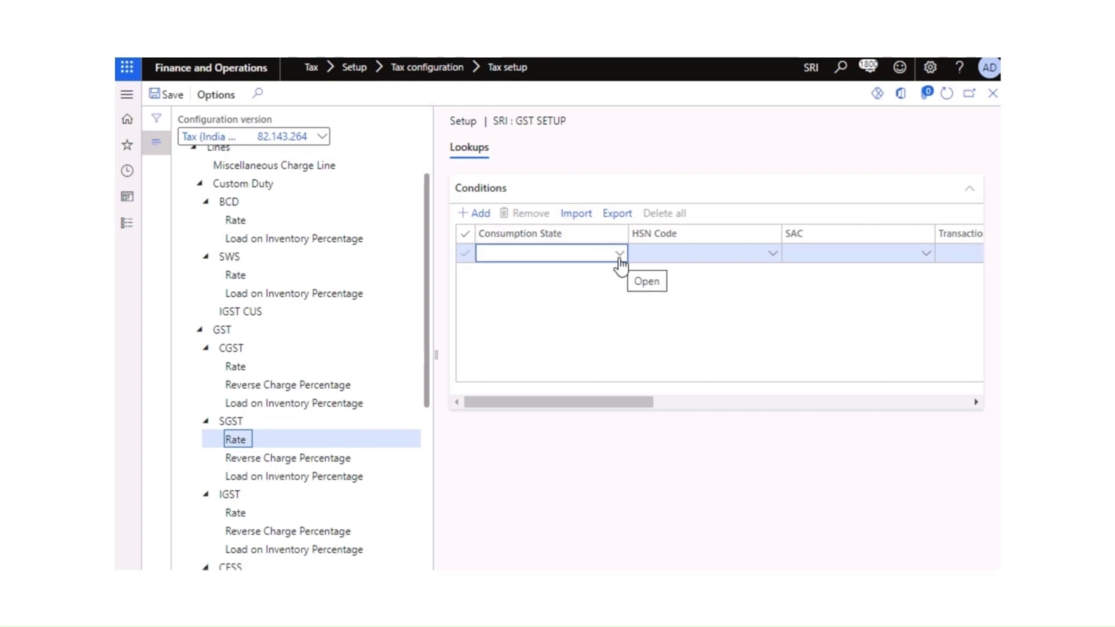
{"action": "left_click", "coordinate": [771, 257]}
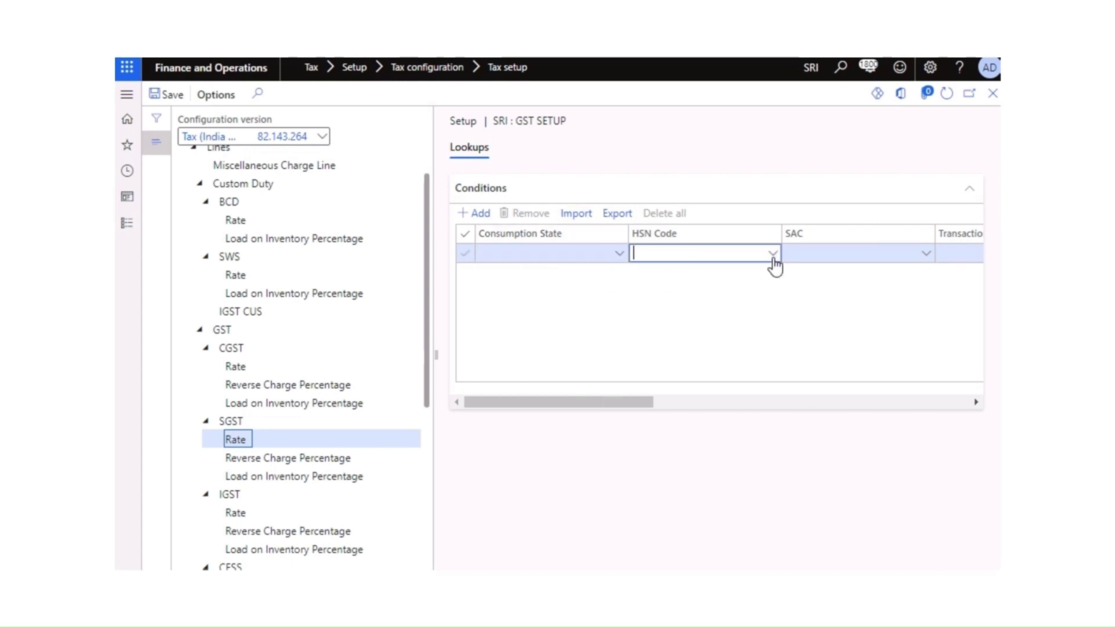
{"action": "left_click", "coordinate": [773, 256]}
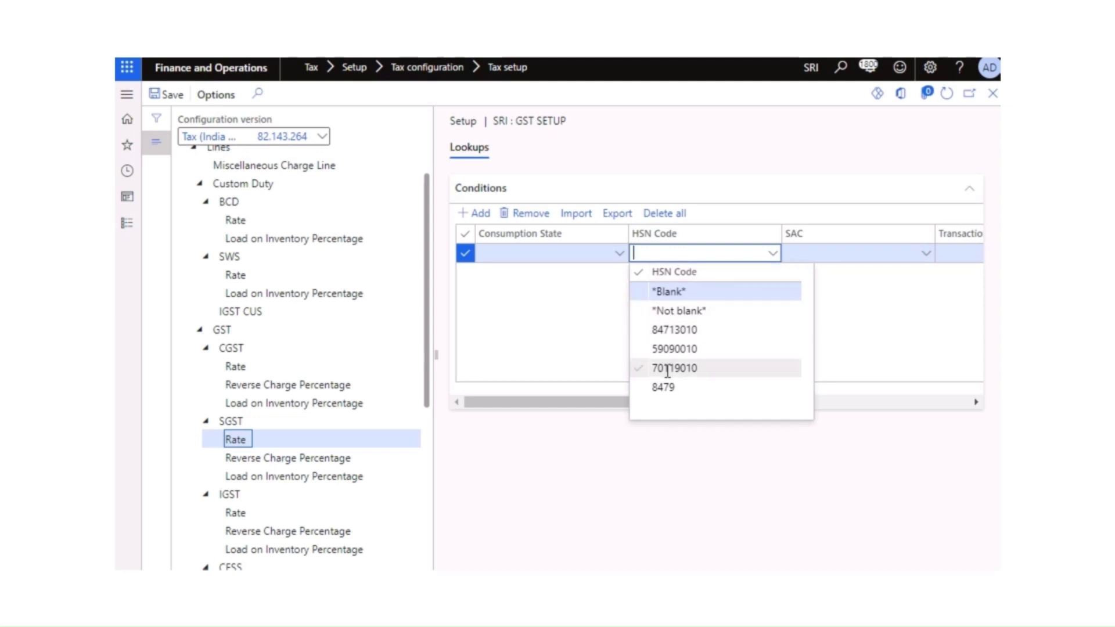
{"action": "left_click", "coordinate": [662, 388]}
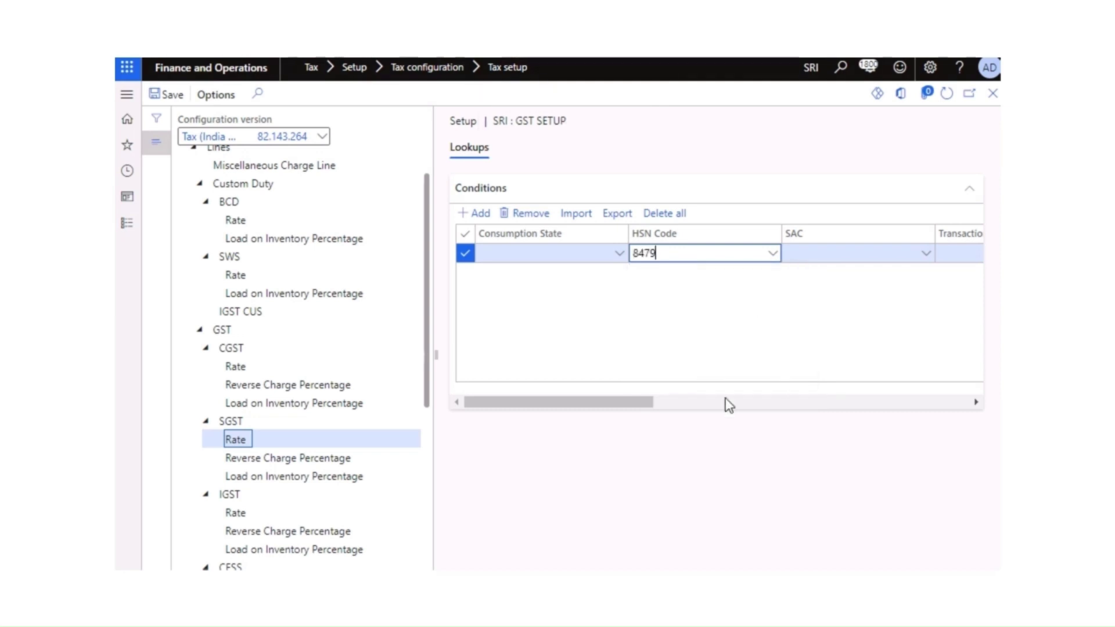
{"action": "left_click_drag", "start_coordinate": [633, 403], "coordinate": [971, 414]}
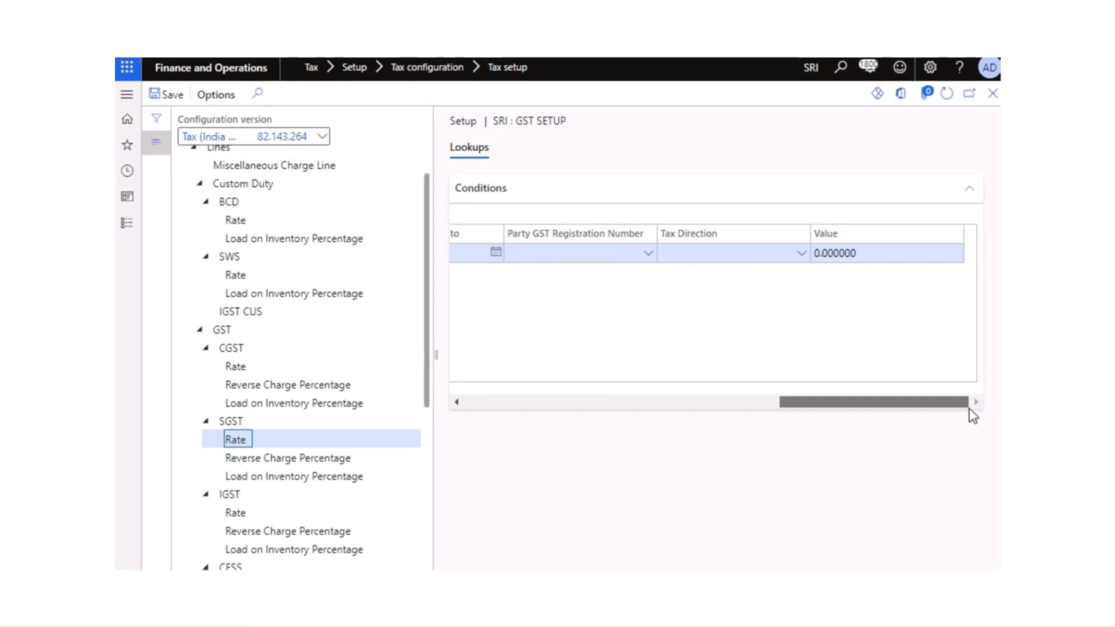
{"action": "left_click", "coordinate": [861, 252]}
{"action": "type", "text": "0"}
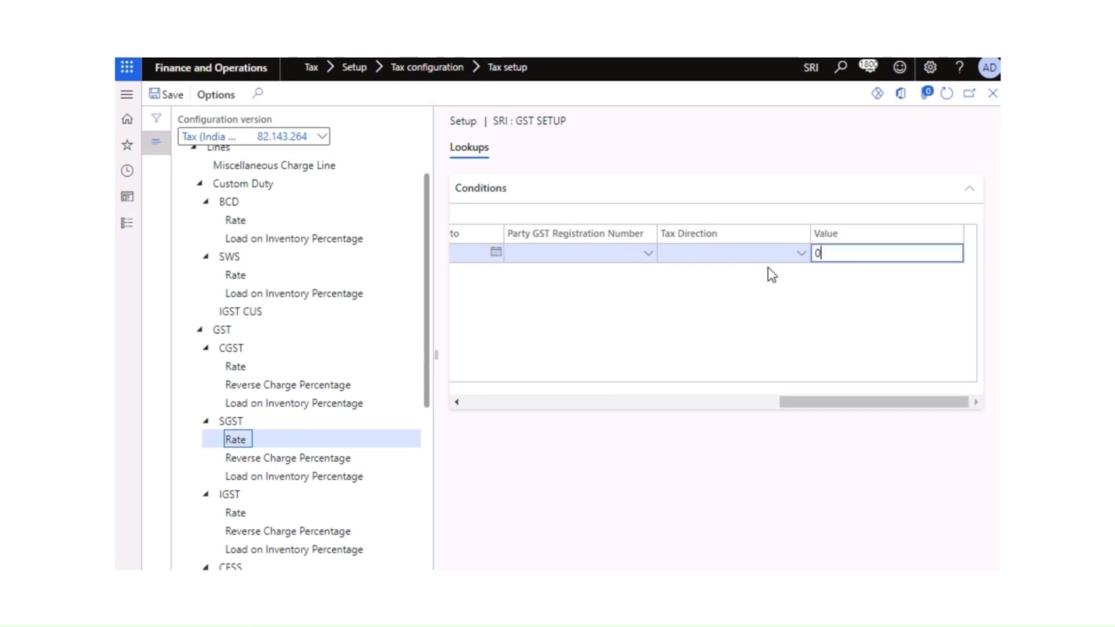
{"action": "type", "text": "9"}
{"action": "key", "text": "Tab"}
{"action": "left_click_drag", "start_coordinate": [839, 410], "coordinate": [526, 416]}
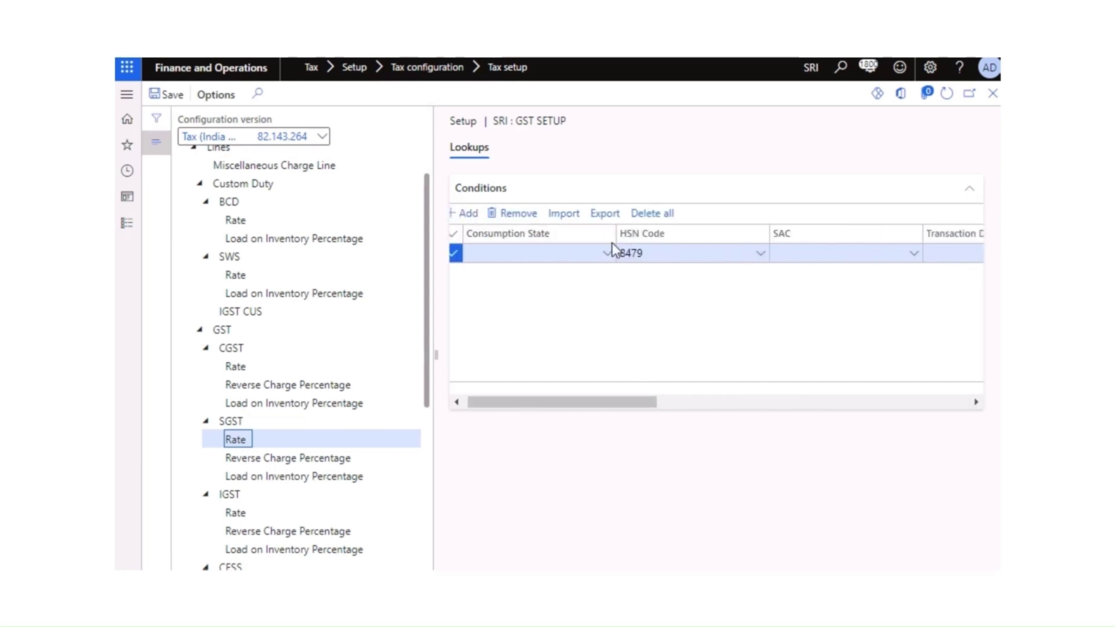
Step: Add a second SGST rate condition for HSN code 84713010 at 9%
{"action": "left_click", "coordinate": [475, 221]}
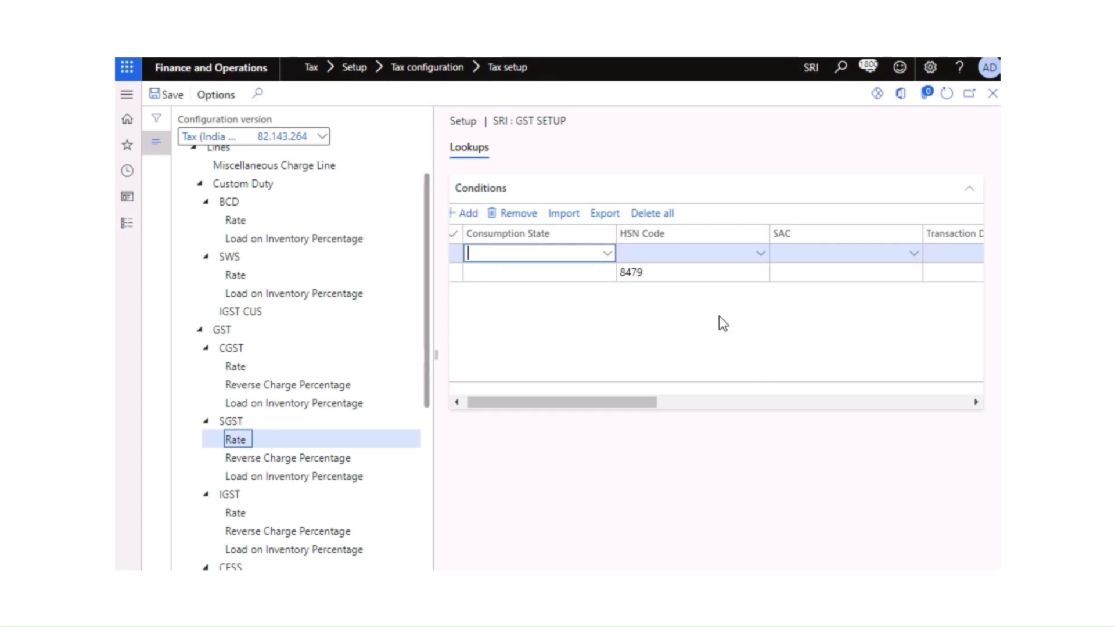
{"action": "left_click", "coordinate": [755, 256]}
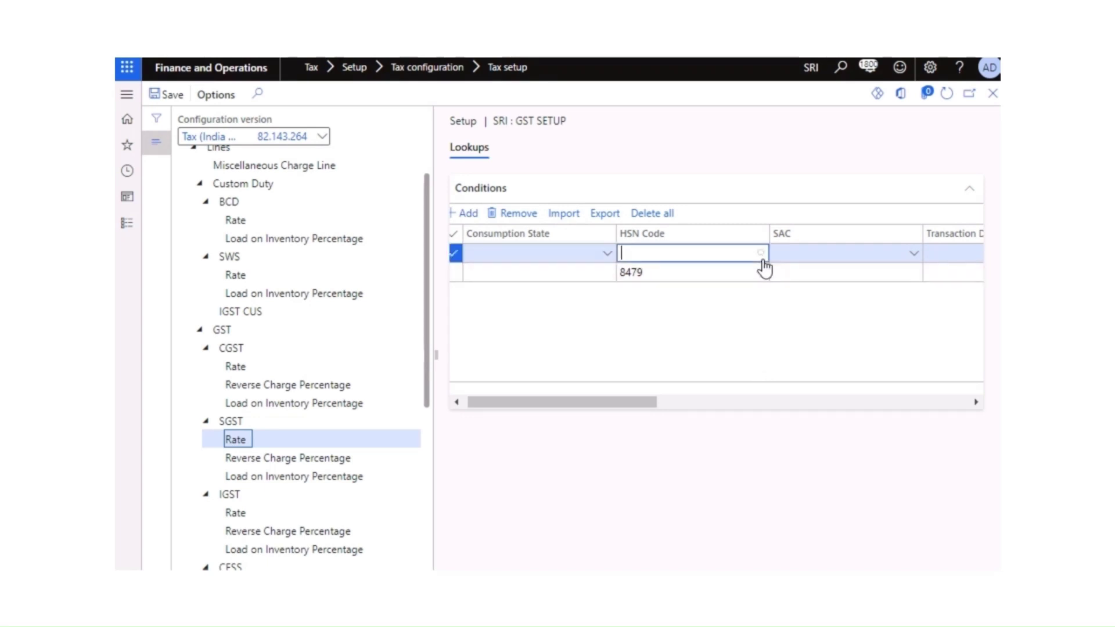
{"action": "left_click", "coordinate": [762, 256]}
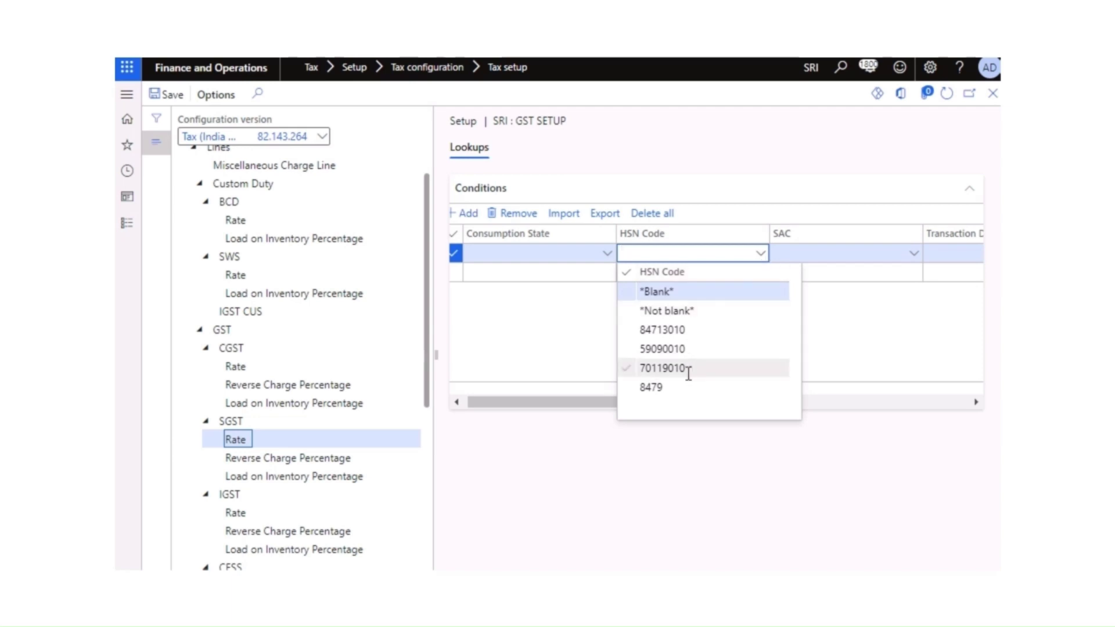
{"action": "left_click", "coordinate": [671, 331]}
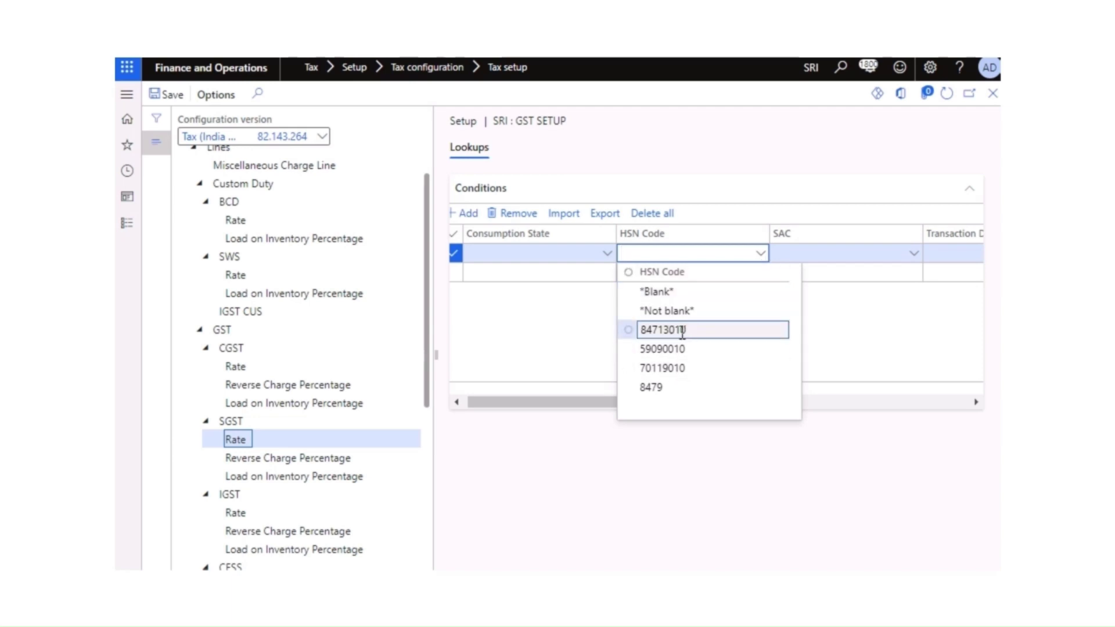
{"action": "left_click", "coordinate": [672, 330]}
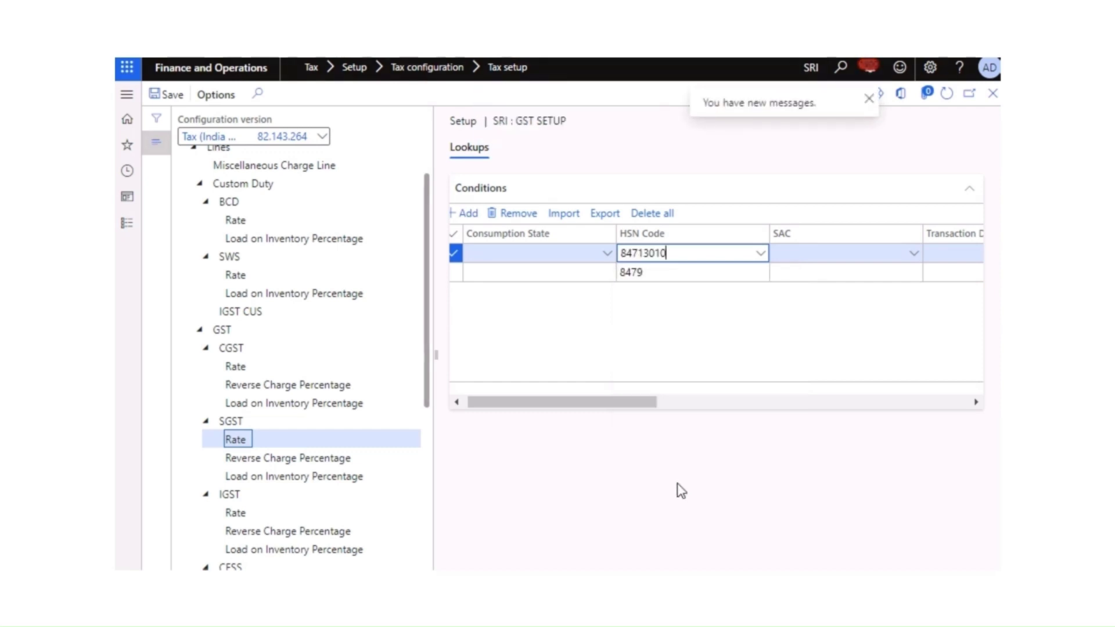
{"action": "left_click_drag", "start_coordinate": [622, 402], "coordinate": [938, 410]}
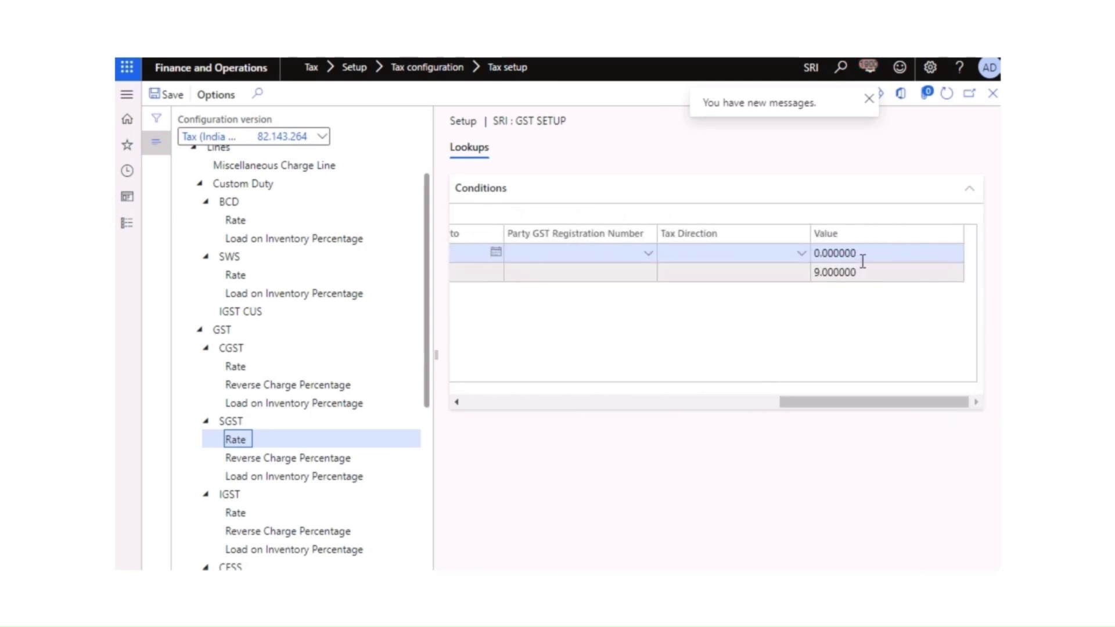
{"action": "left_click", "coordinate": [787, 256]}
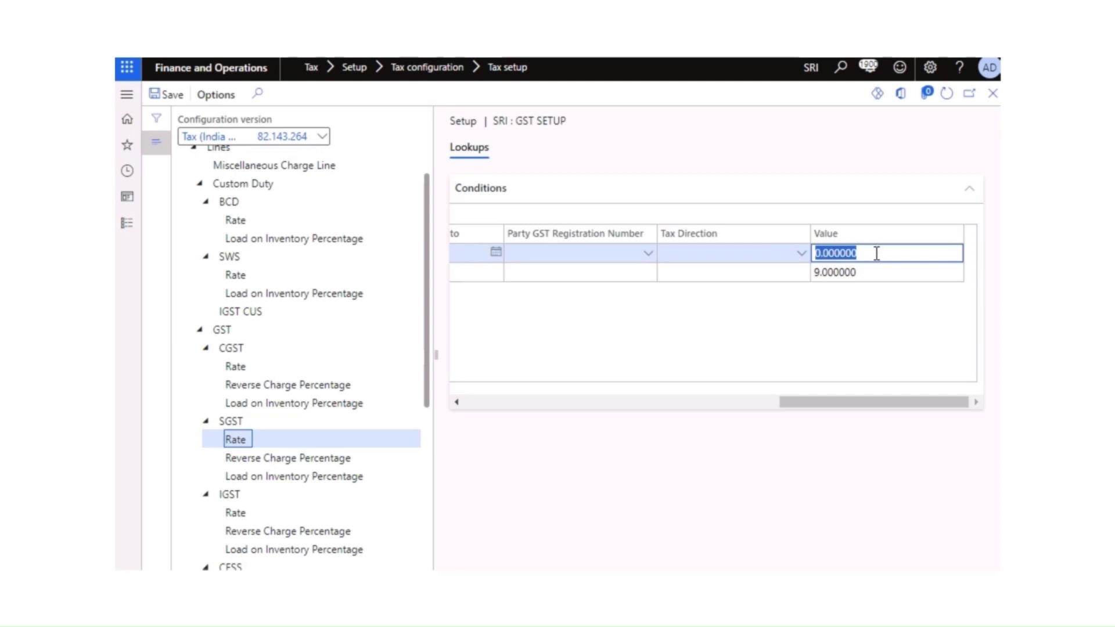
{"action": "type", "text": "9"}
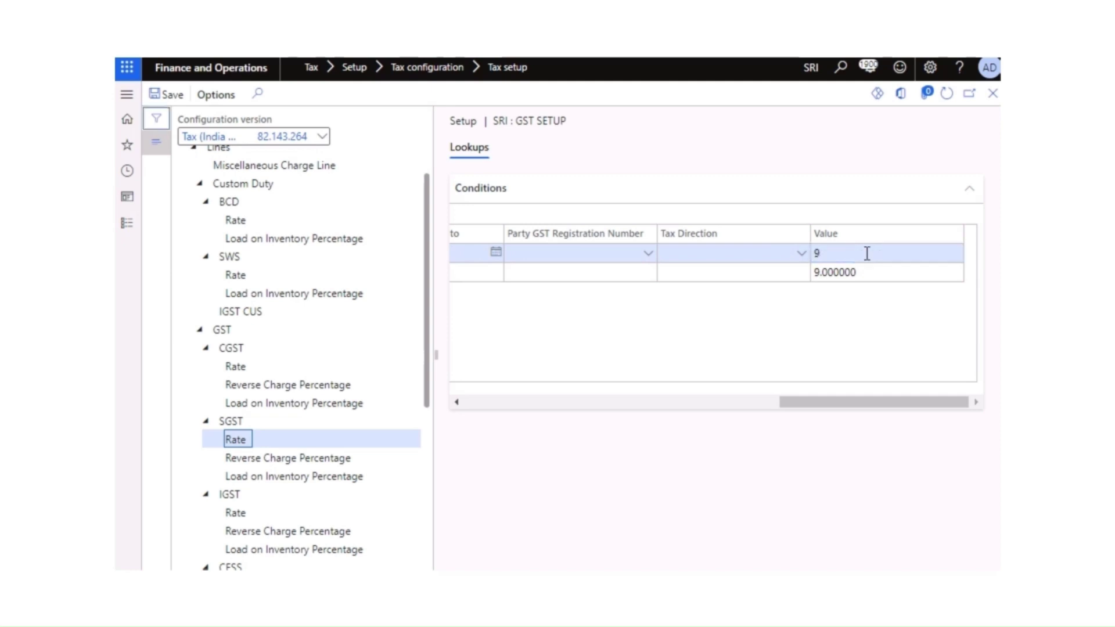
{"action": "left_click", "coordinate": [834, 490]}
{"action": "left_click_drag", "start_coordinate": [797, 401], "coordinate": [471, 433]}
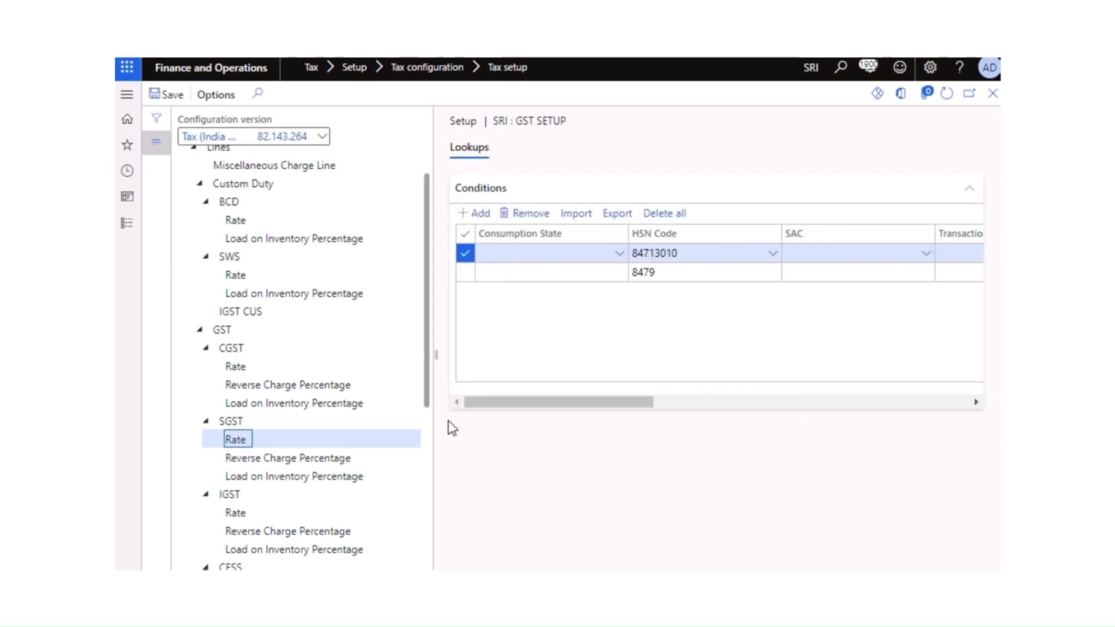
{"action": "left_click", "coordinate": [300, 460]}
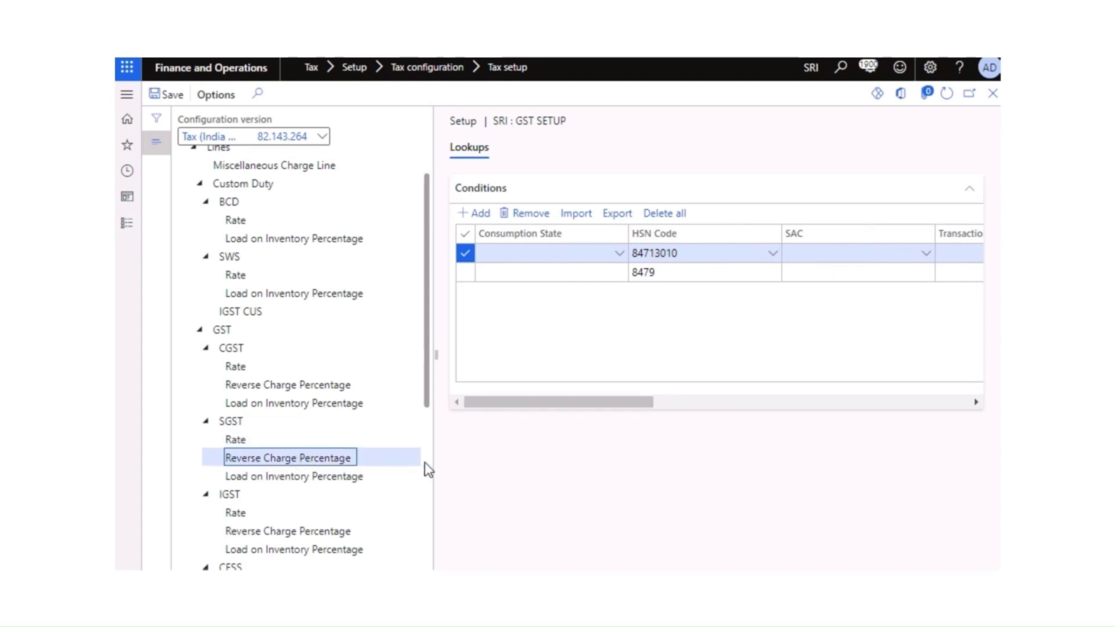
Step: Add an SGST reverse charge condition row with SAC set to *Blank*
{"action": "mouse_move", "coordinate": [623, 402]}
{"action": "left_mouse_down"}
{"action": "mouse_move", "coordinate": [686, 407]}
{"action": "mouse_move", "coordinate": [605, 405]}
{"action": "left_mouse_up"}
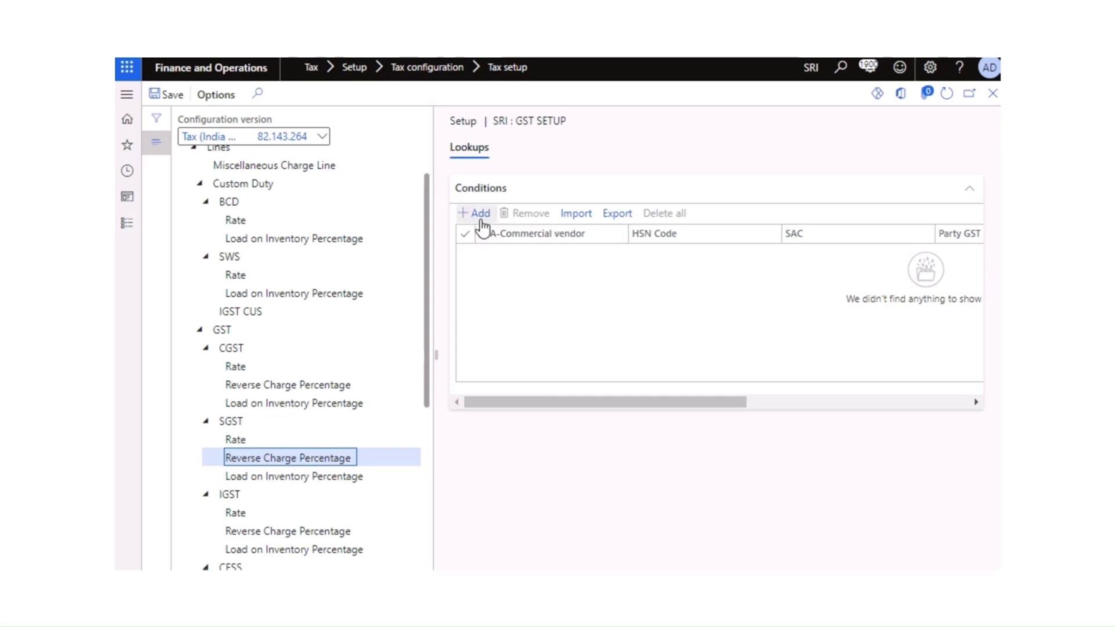
{"action": "left_click", "coordinate": [691, 314]}
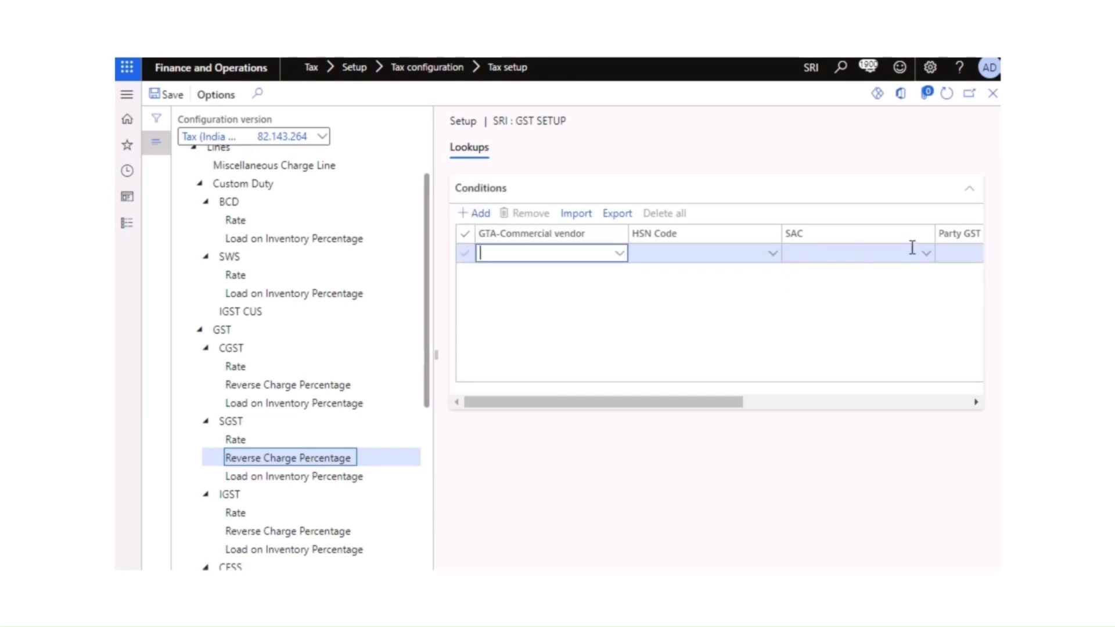
{"action": "left_click", "coordinate": [928, 256]}
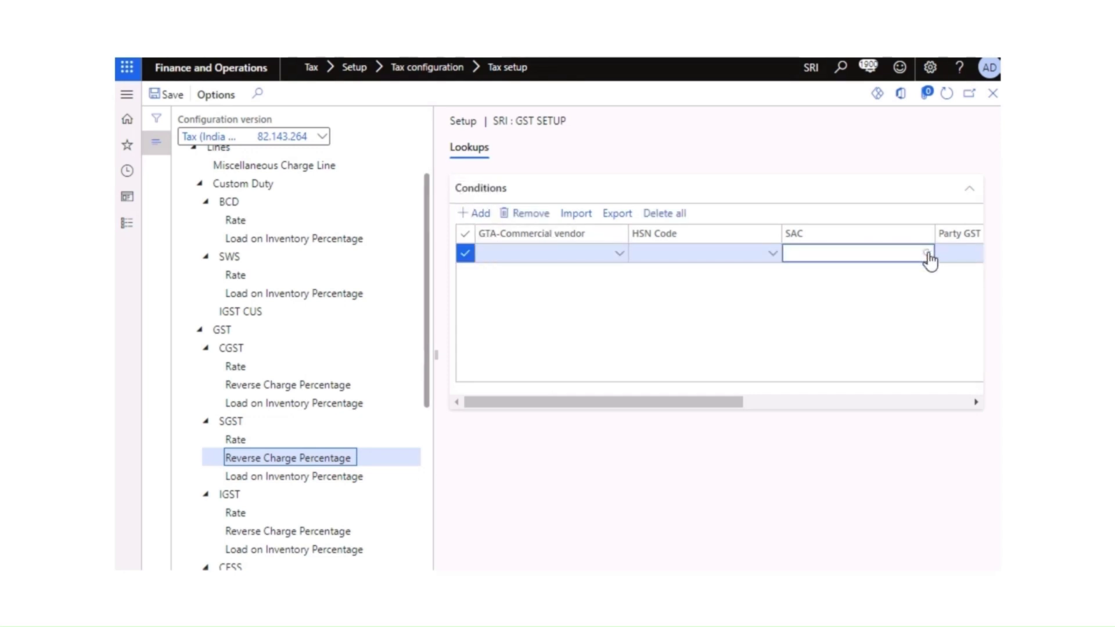
{"action": "left_click", "coordinate": [927, 254]}
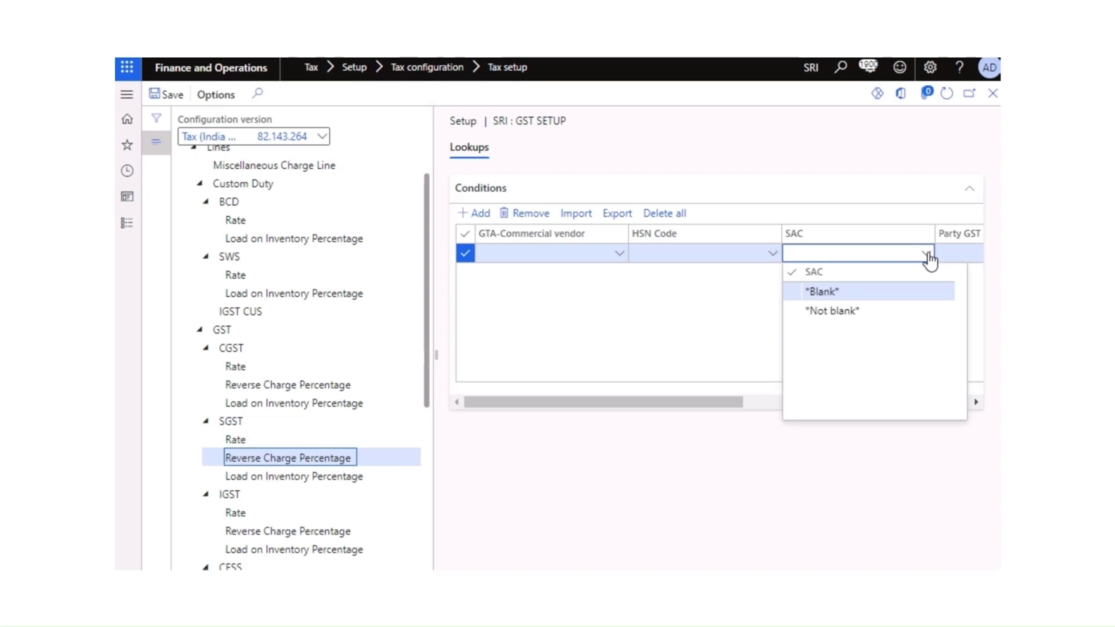
{"action": "left_click", "coordinate": [828, 294]}
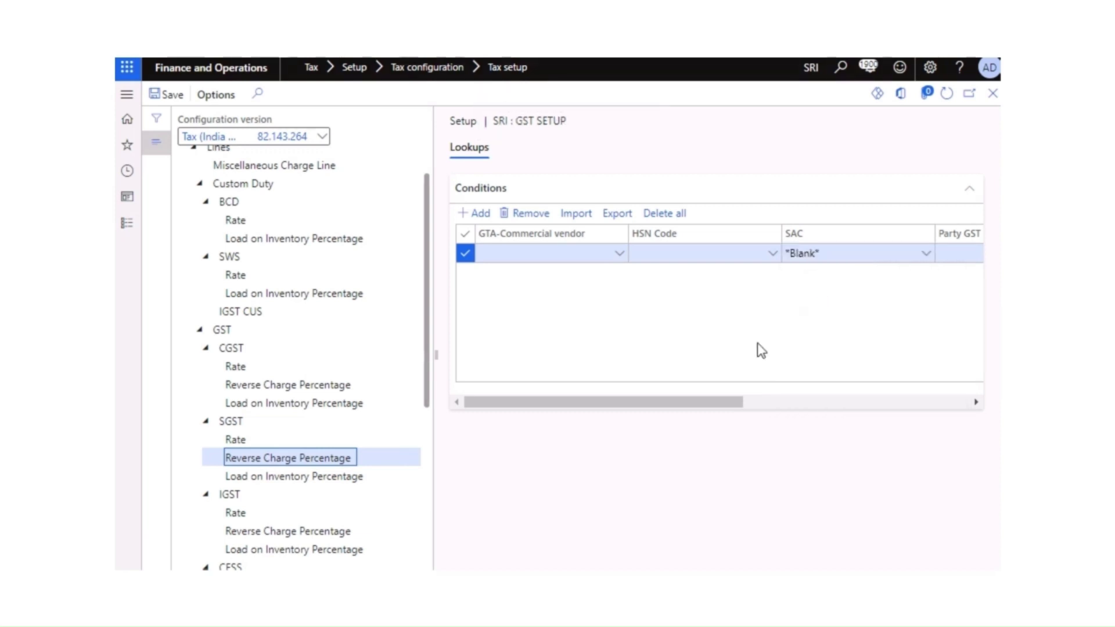
Step: Bring up the empty SGST Load on Inventory Percentage lookups
{"action": "left_click_drag", "start_coordinate": [739, 404], "coordinate": [927, 406]}
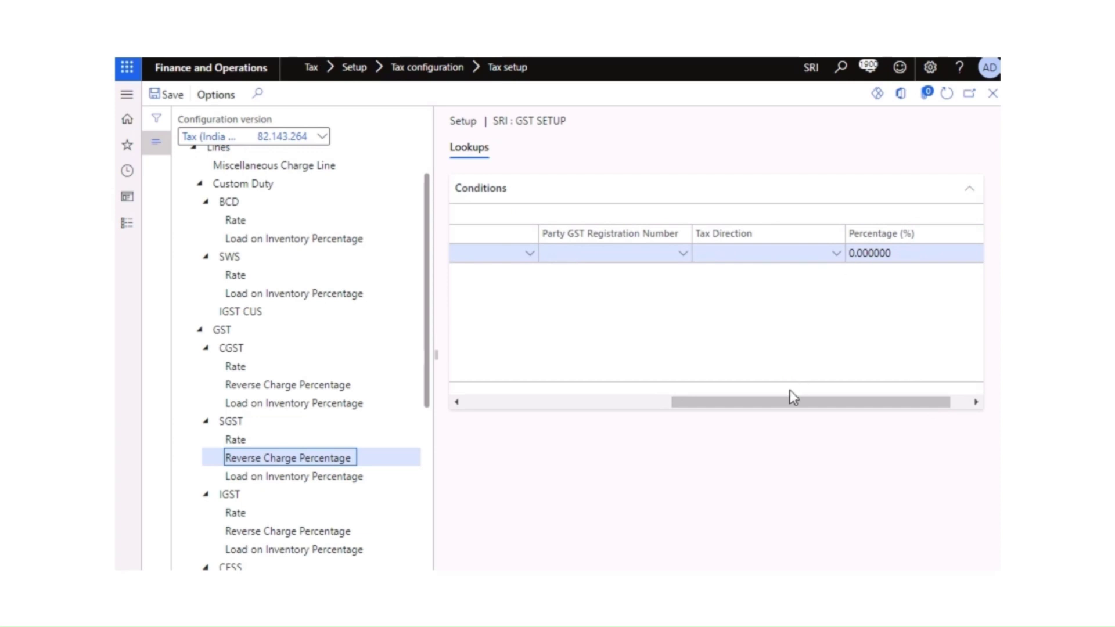
{"action": "left_click_drag", "start_coordinate": [790, 398], "coordinate": [568, 386]}
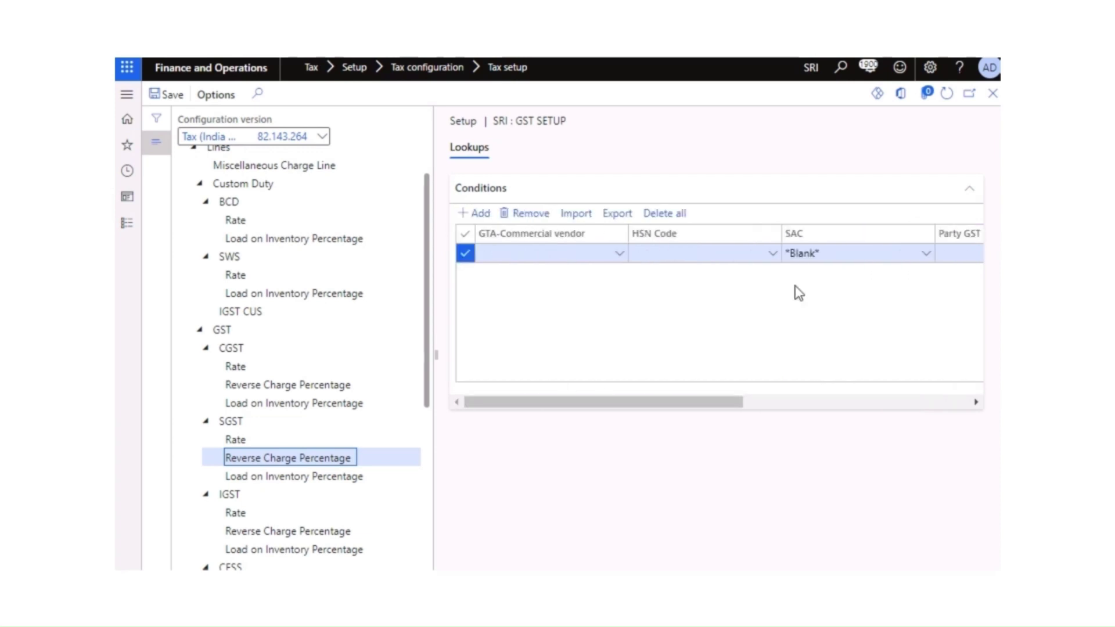
{"action": "left_click_drag", "start_coordinate": [427, 366], "coordinate": [425, 402]}
{"action": "left_click", "coordinate": [332, 406]}
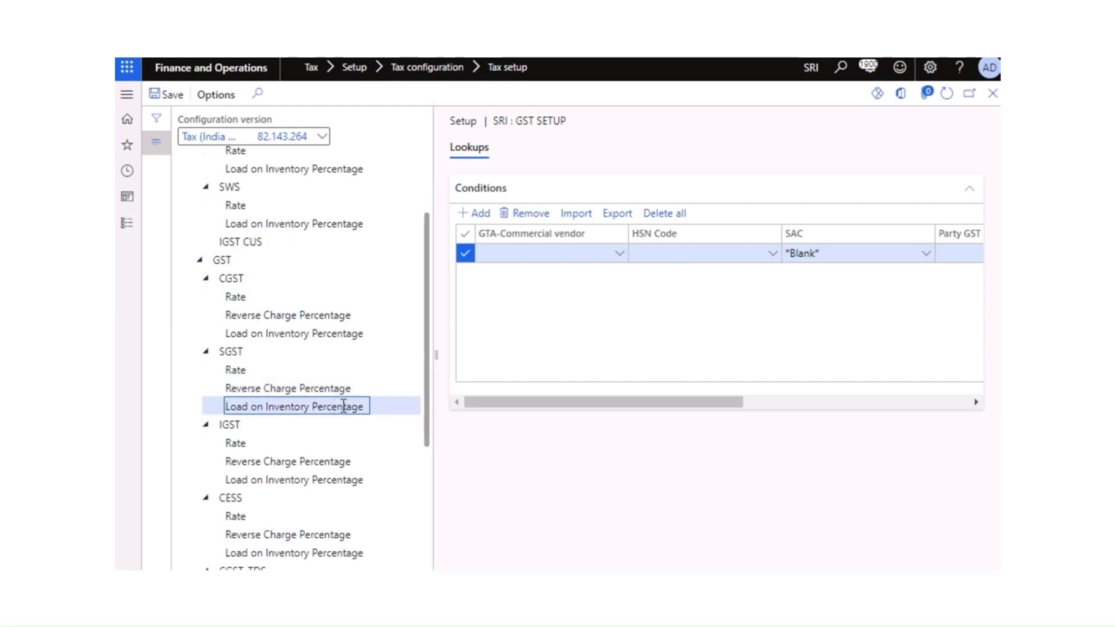
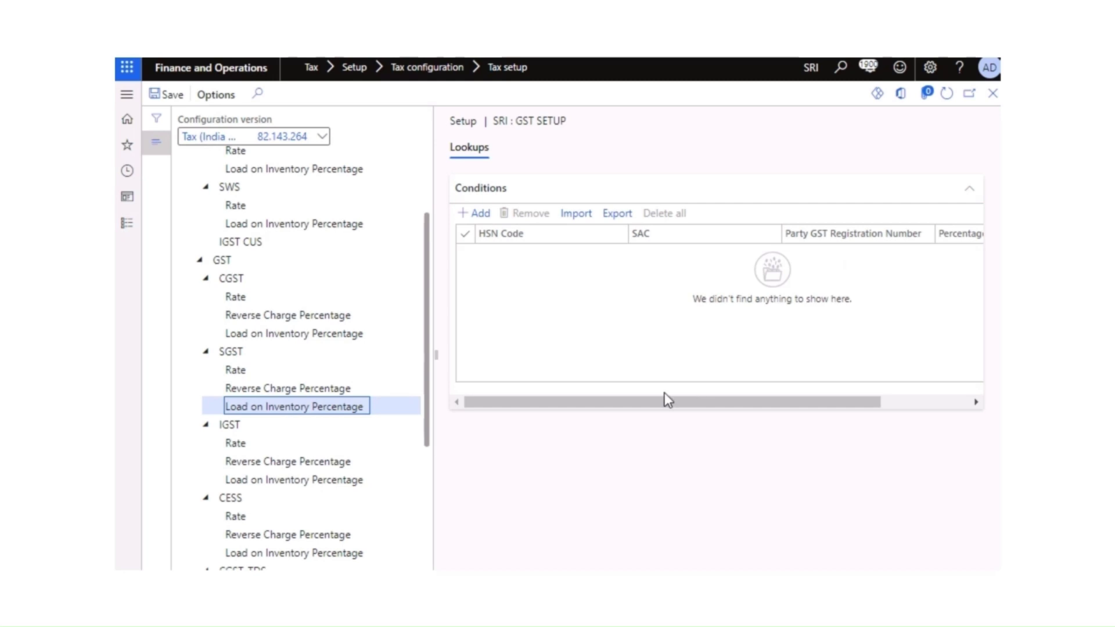
Step: Select the IGST component under GST to show its Accounting page in SRI : GST SETUP
{"action": "left_click_drag", "start_coordinate": [827, 403], "coordinate": [972, 401]}
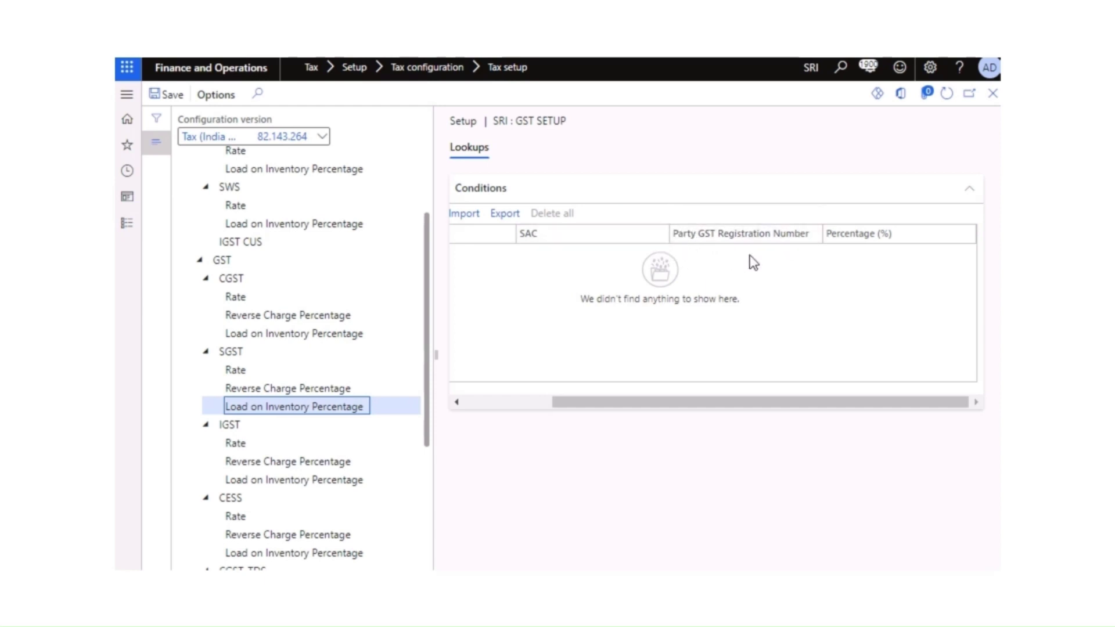
{"action": "left_click", "coordinate": [238, 427]}
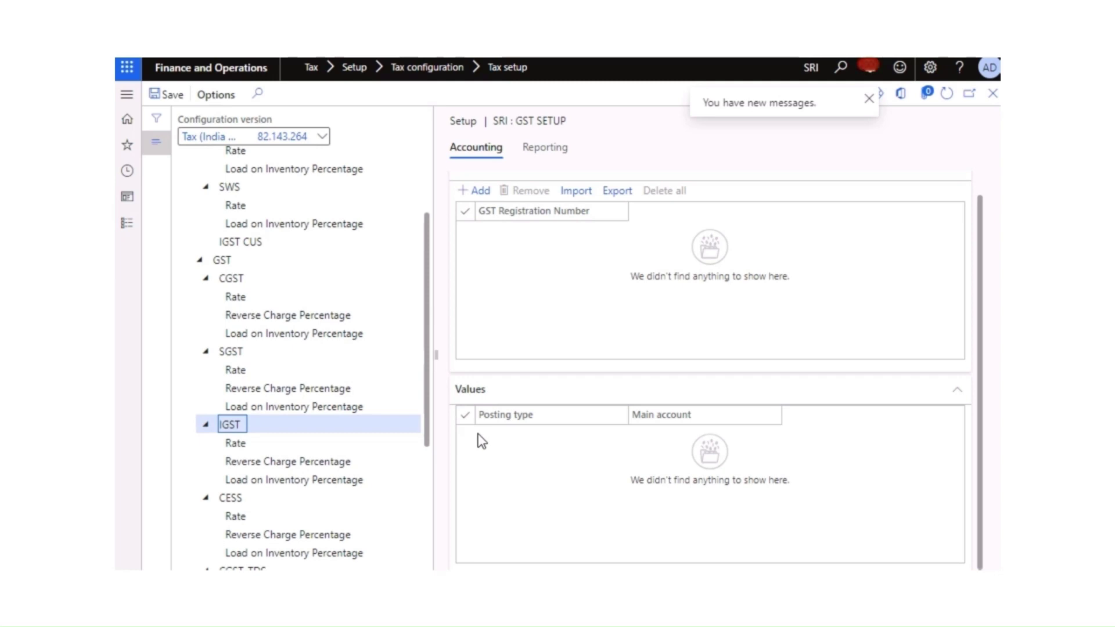
Step: Add an IGST registration row with the company's GST registration number
{"action": "left_click", "coordinate": [474, 192]}
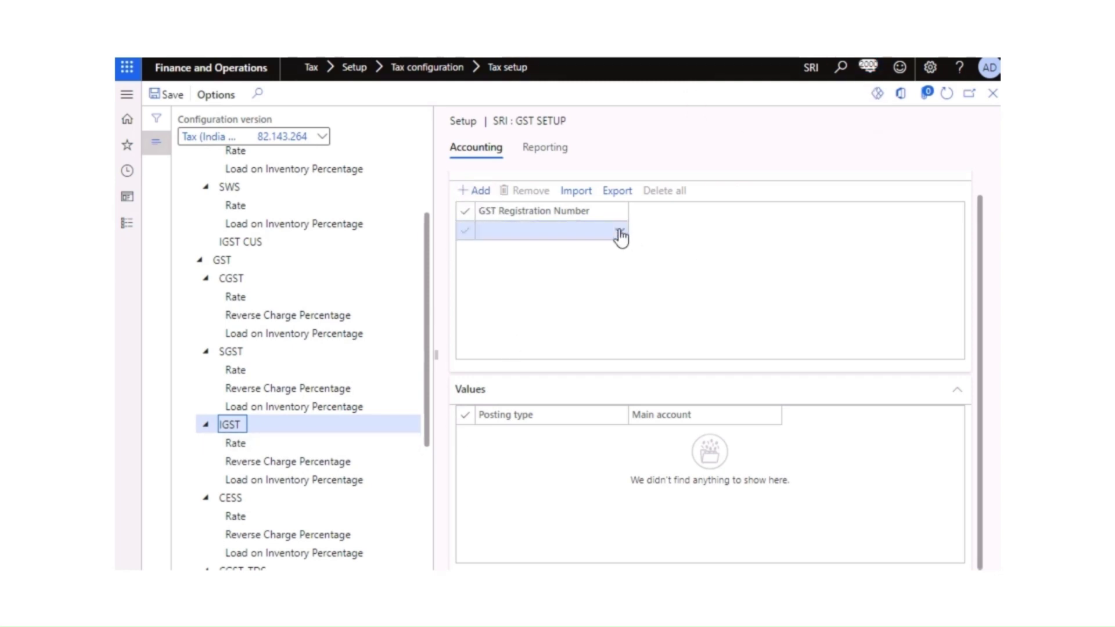
{"action": "left_click", "coordinate": [619, 231]}
{"action": "left_click", "coordinate": [620, 232]}
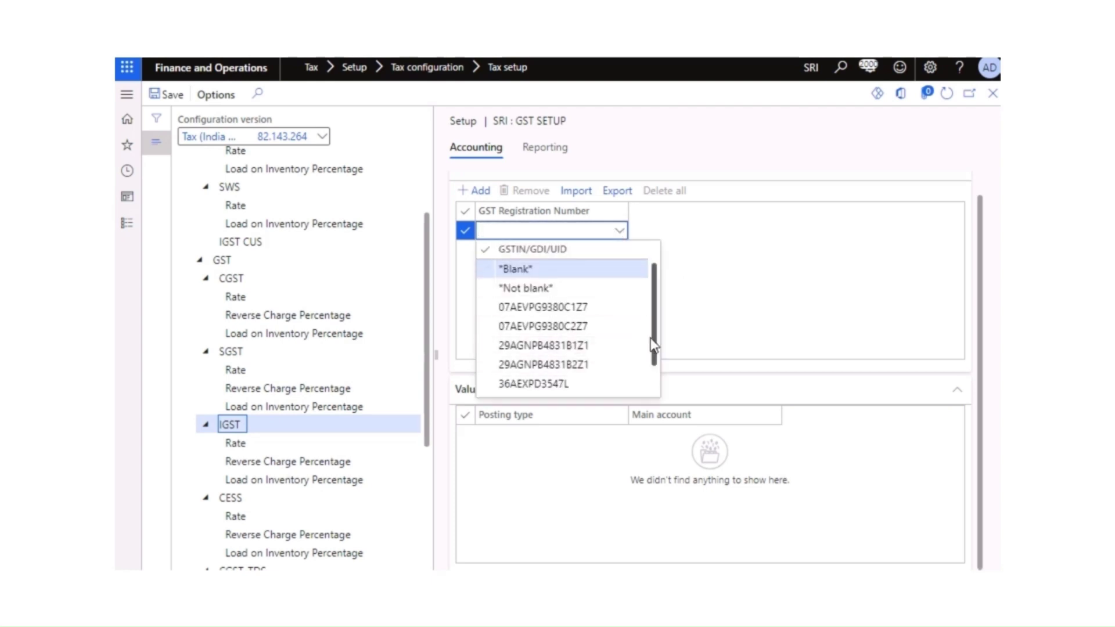
{"action": "scroll", "coordinate": [645, 349], "scroll_direction": "down", "scroll_amount": 2}
{"action": "left_click", "coordinate": [591, 371]}
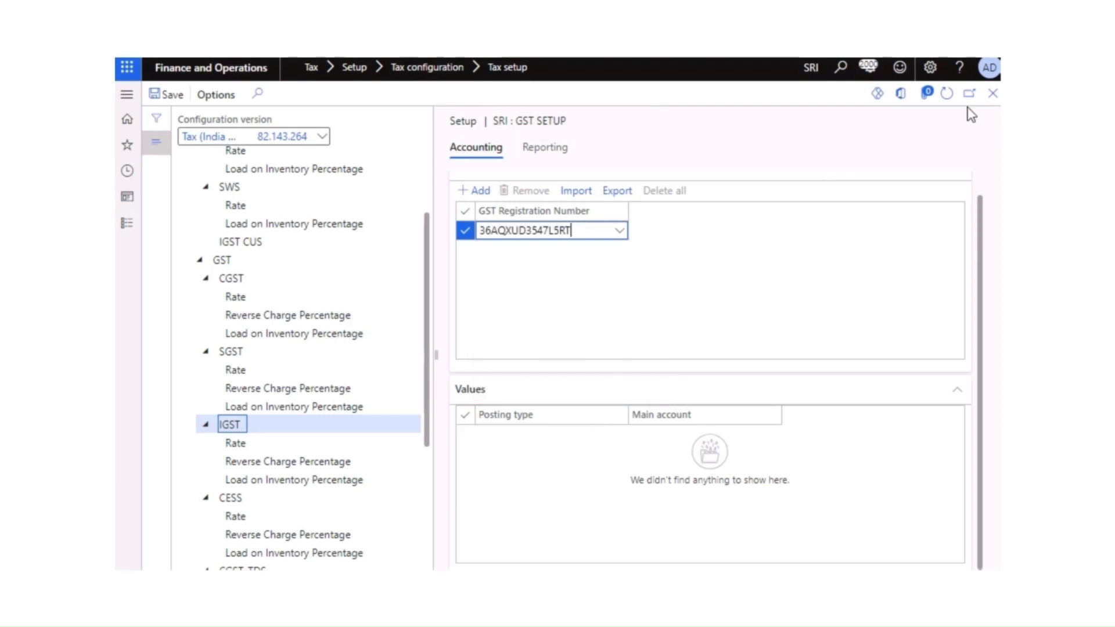
{"action": "left_click", "coordinate": [947, 94]}
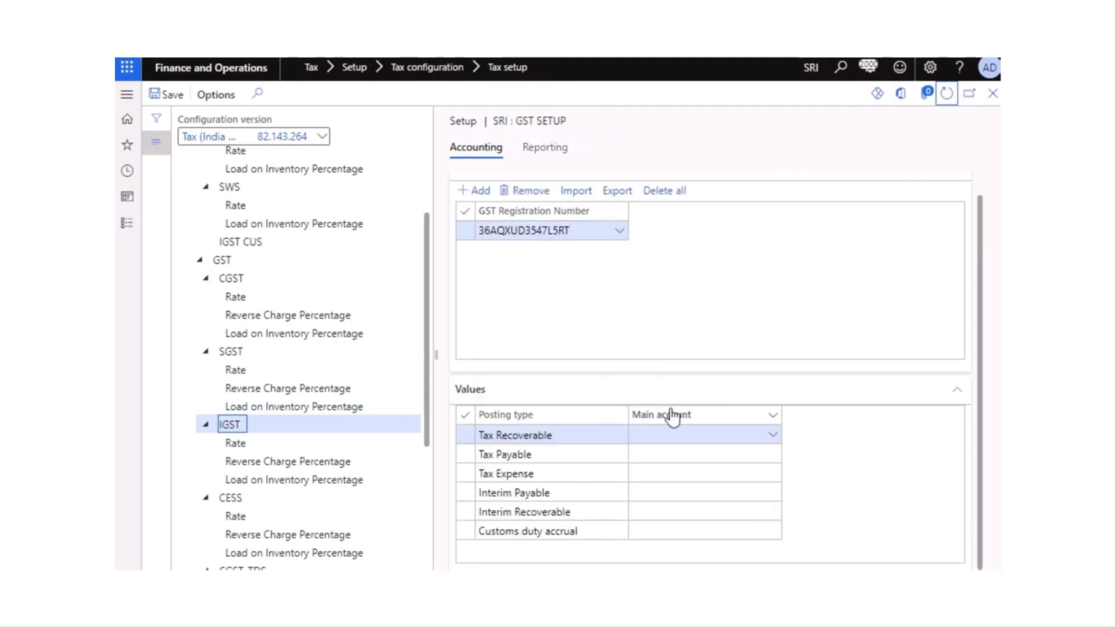
Step: Map IGST Tax Recoverable to 131130, Tax Payable to 223130 and Tax Expense to 663330
{"action": "left_click", "coordinate": [773, 440]}
{"action": "left_click", "coordinate": [772, 435]}
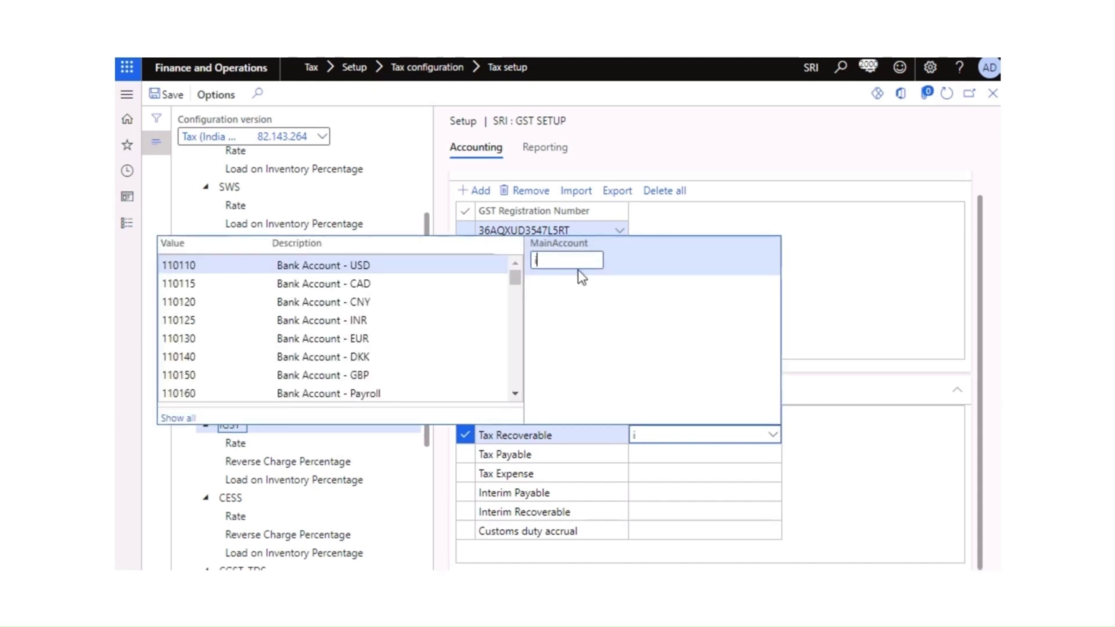
{"action": "type", "text": "igst"}
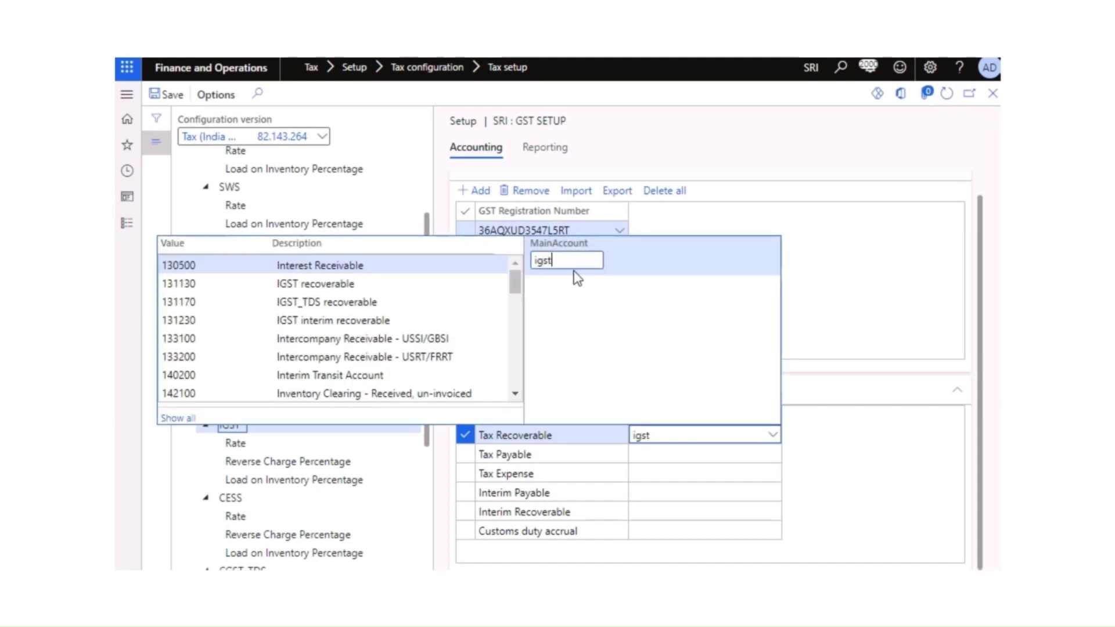
{"action": "left_click", "coordinate": [342, 265]}
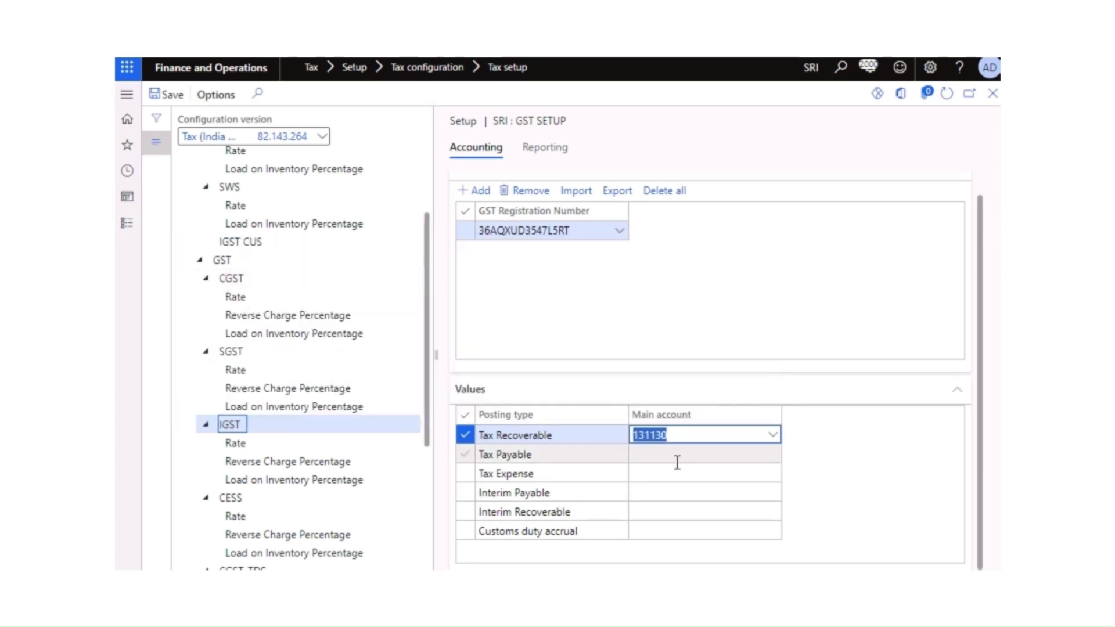
{"action": "left_click", "coordinate": [668, 456]}
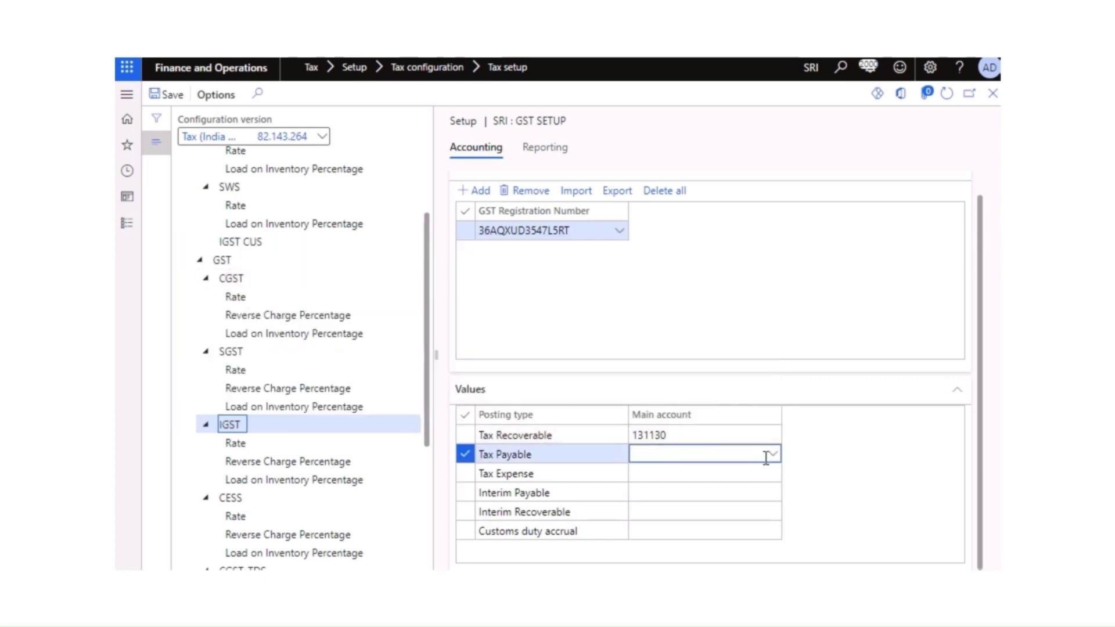
{"action": "left_click", "coordinate": [775, 457]}
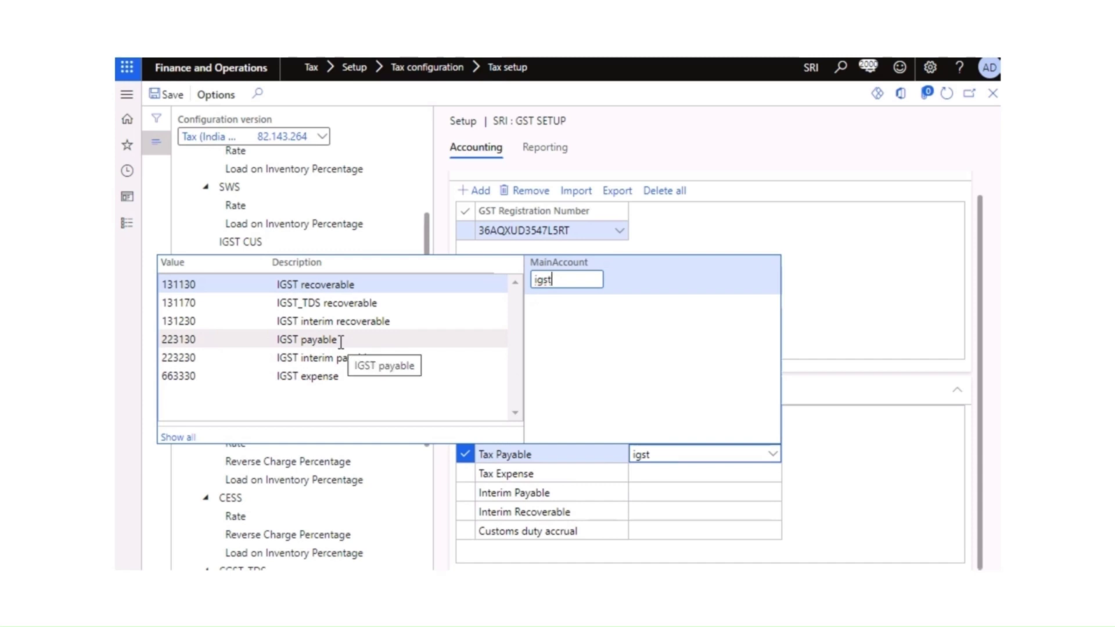
{"action": "left_click", "coordinate": [341, 341]}
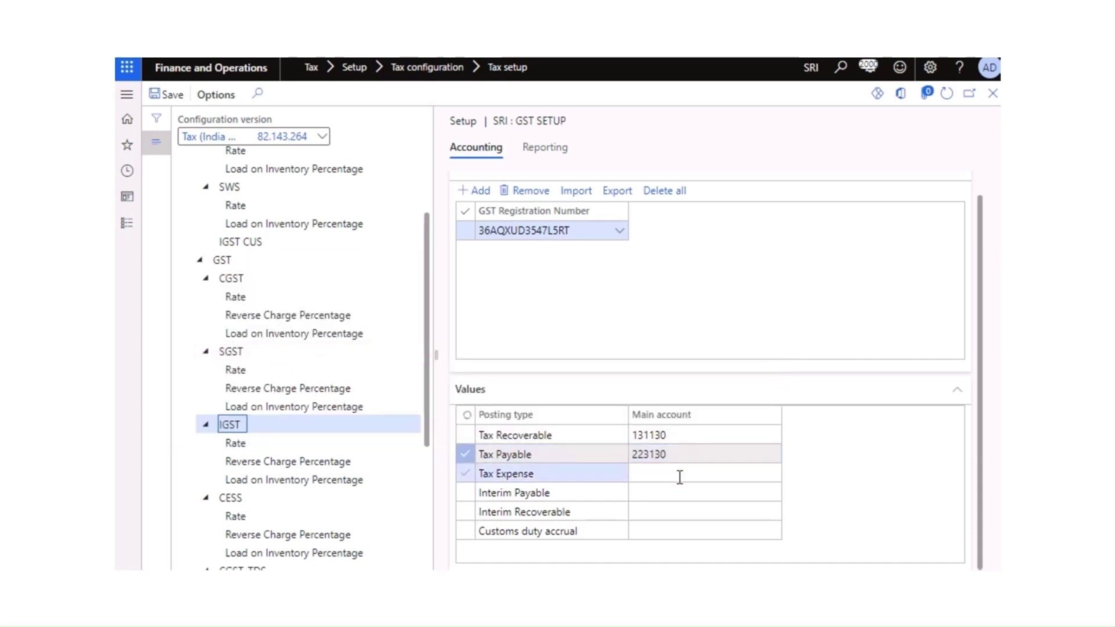
{"action": "left_click", "coordinate": [679, 475]}
{"action": "left_click", "coordinate": [774, 475]}
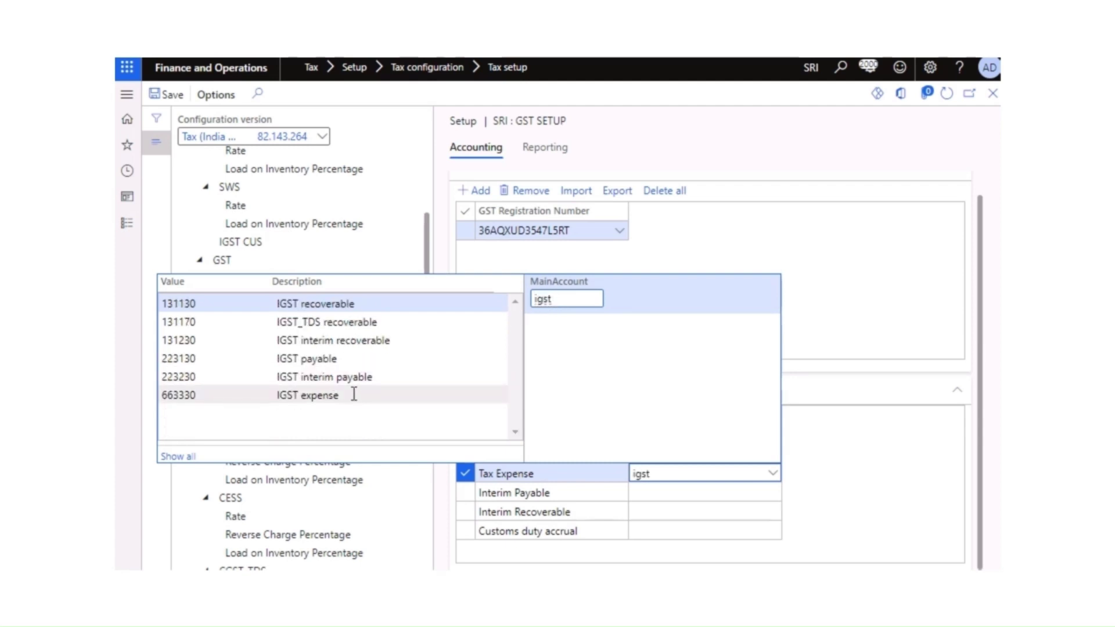
{"action": "left_click", "coordinate": [354, 395]}
Step: Set IGST's Interim Payable main account to 223230
{"action": "left_click", "coordinate": [664, 491]}
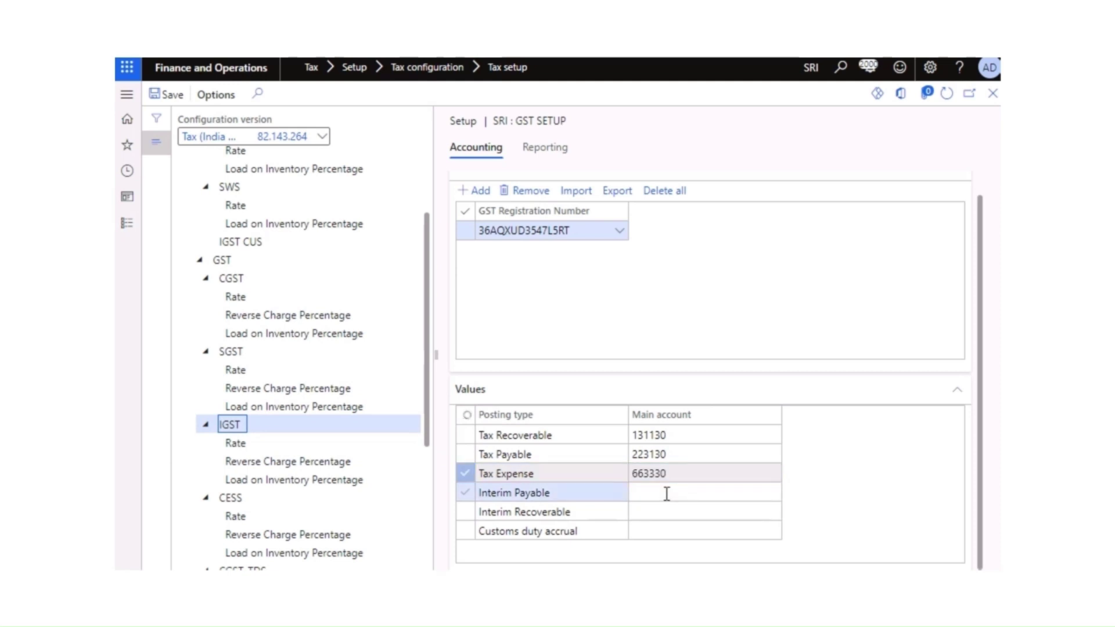
{"action": "left_click", "coordinate": [773, 493]}
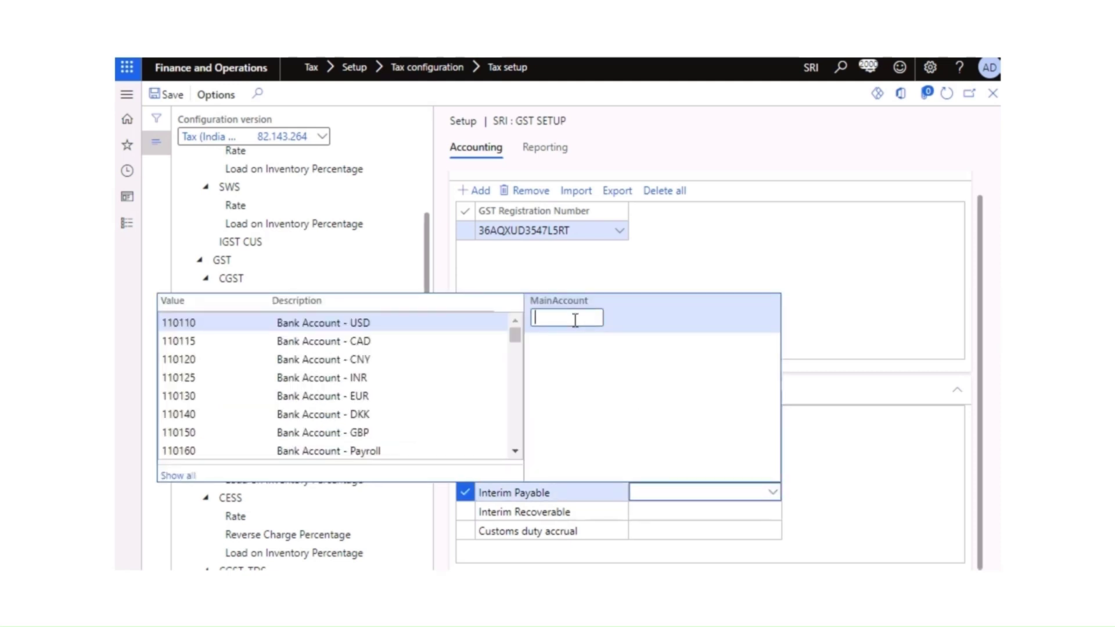
{"action": "type", "text": "igst"}
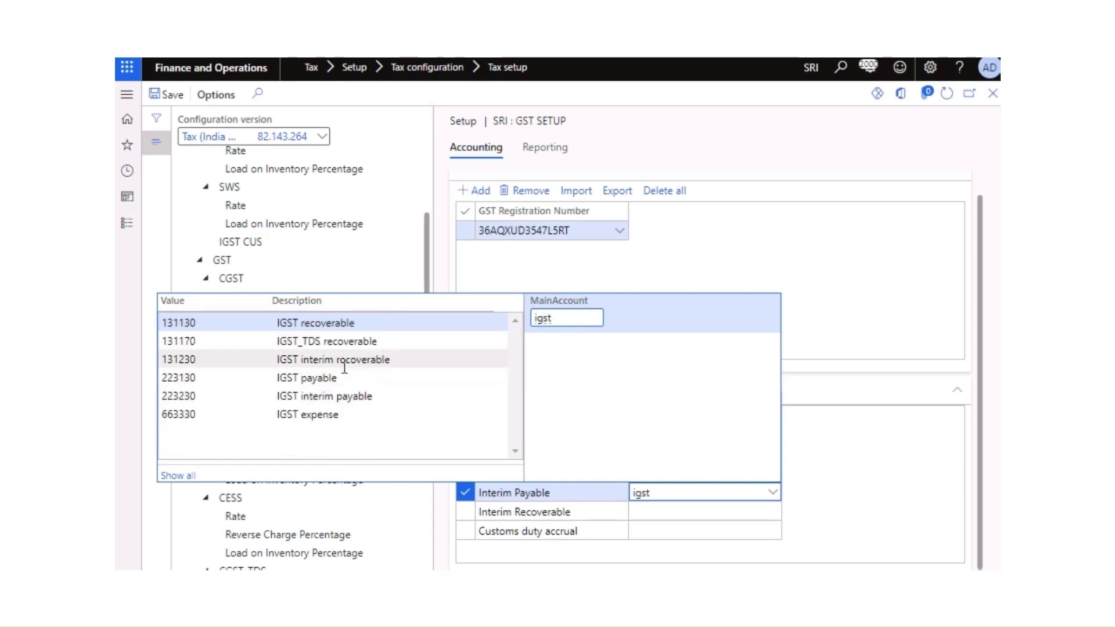
{"action": "left_click", "coordinate": [341, 397]}
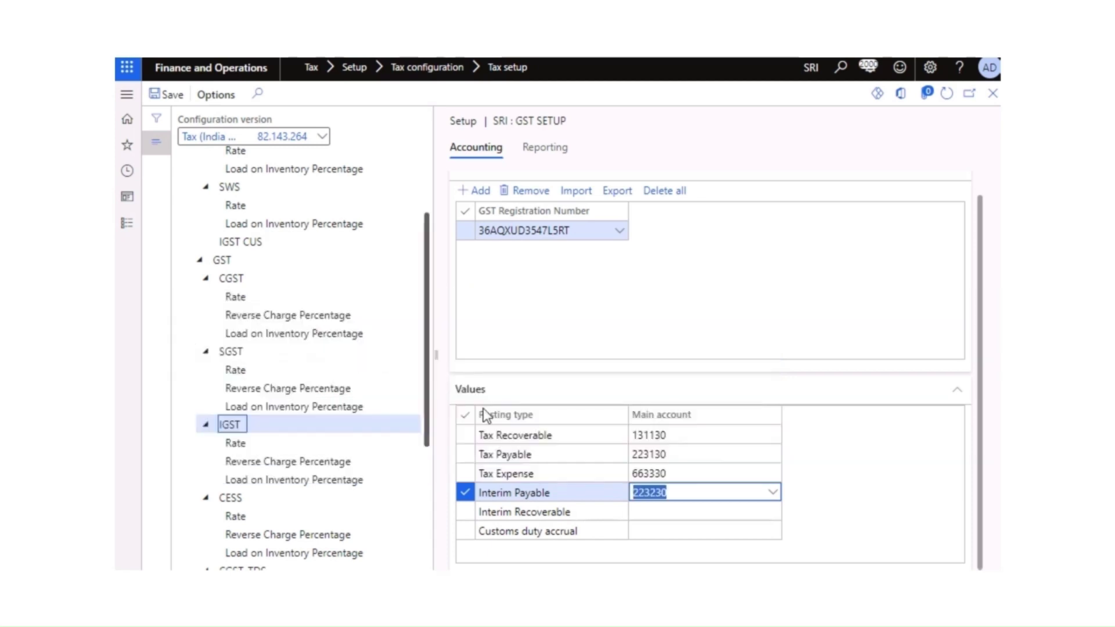
Step: Set Interim Recoverable to 131230, replacing the mistakenly pasted 223230
{"action": "left_click", "coordinate": [660, 511]}
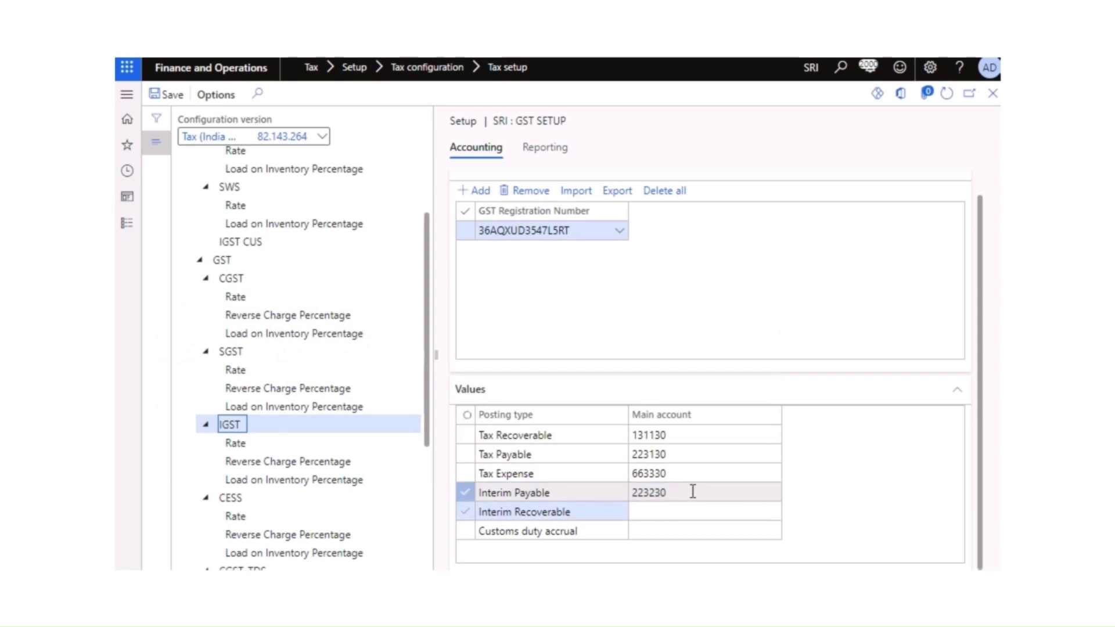
{"action": "key", "text": "ctrl+c"}
{"action": "left_click", "coordinate": [673, 514]}
{"action": "key", "text": "ctrl+v"}
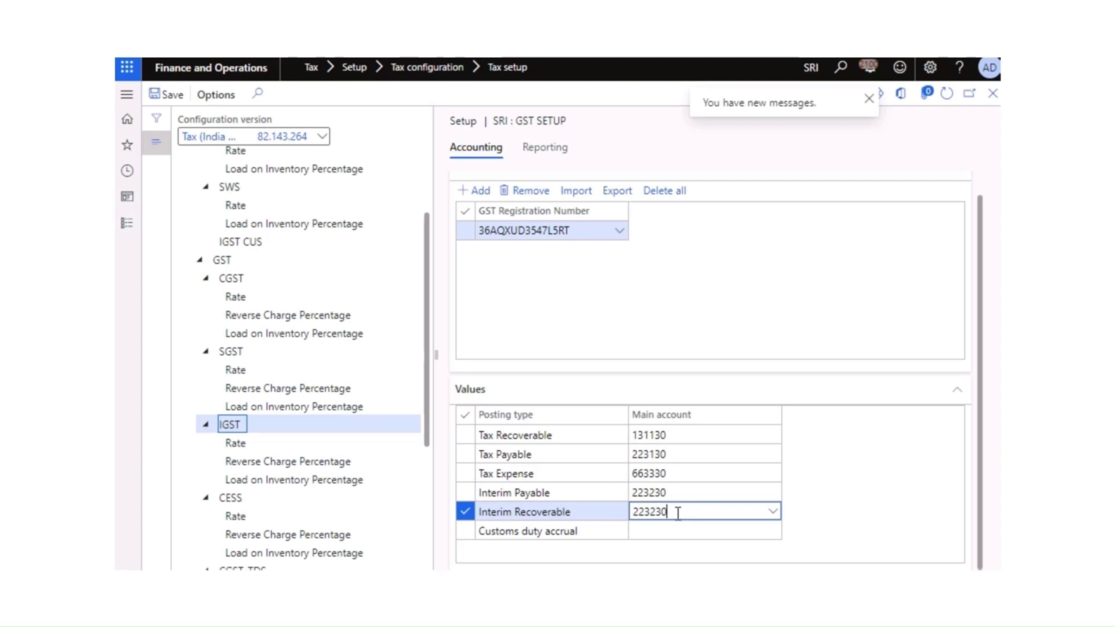
{"action": "left_click", "coordinate": [774, 512]}
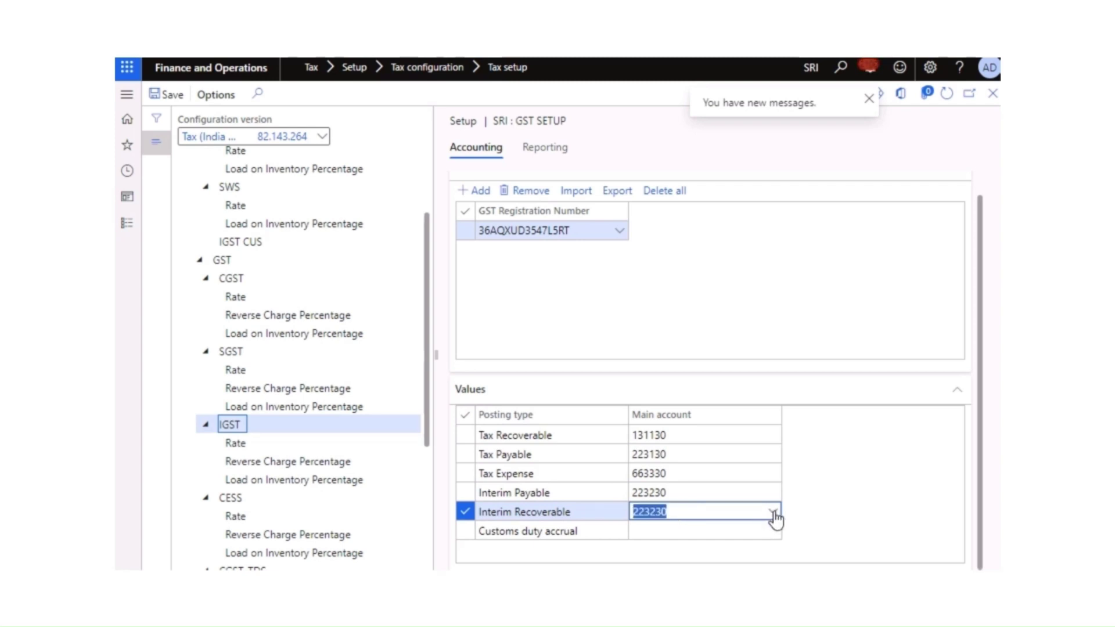
{"action": "left_click", "coordinate": [582, 336]}
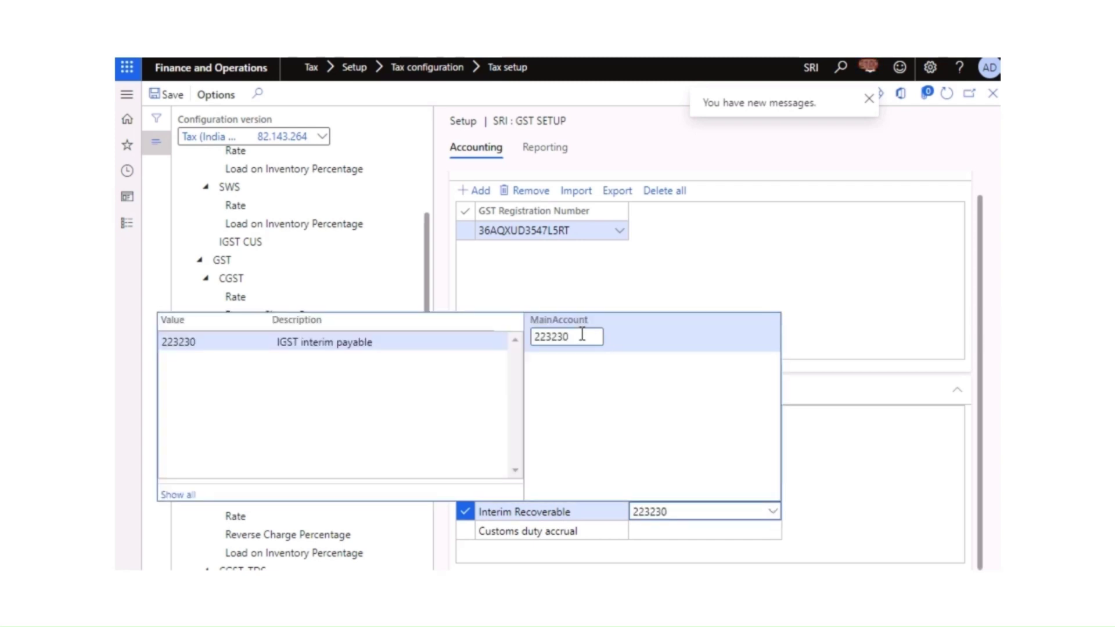
{"action": "key", "text": "BackSpace"}
{"action": "key", "text": "BackSpace"}
{"action": "key", "text": "BackSpace"}
{"action": "key", "text": "BackSpace"}
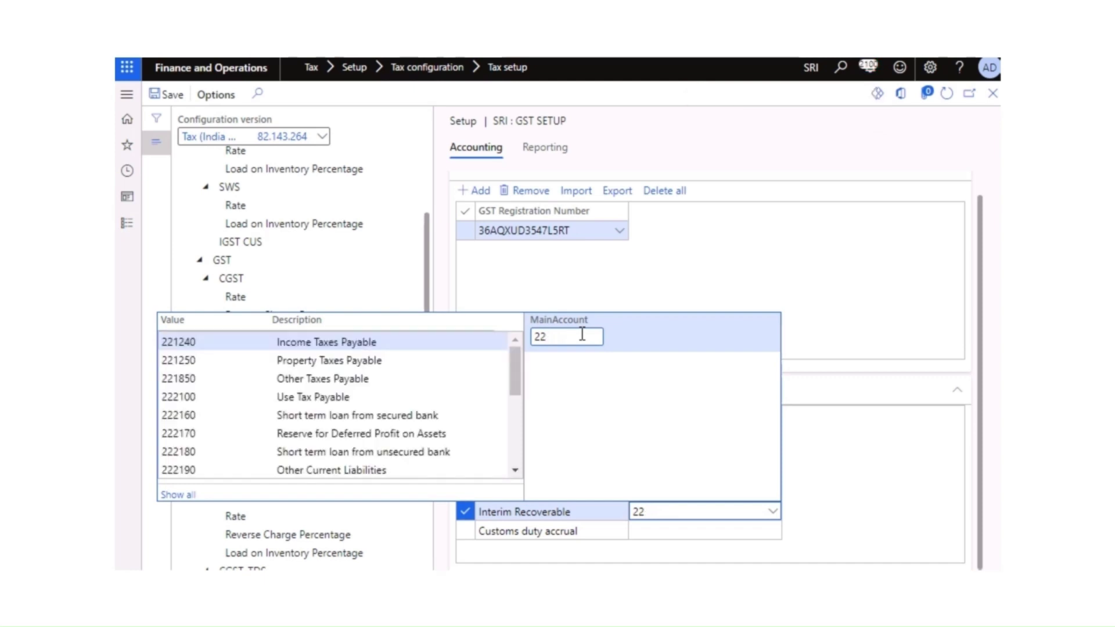
{"action": "key", "text": "BackSpace"}
{"action": "key", "text": "BackSpace"}
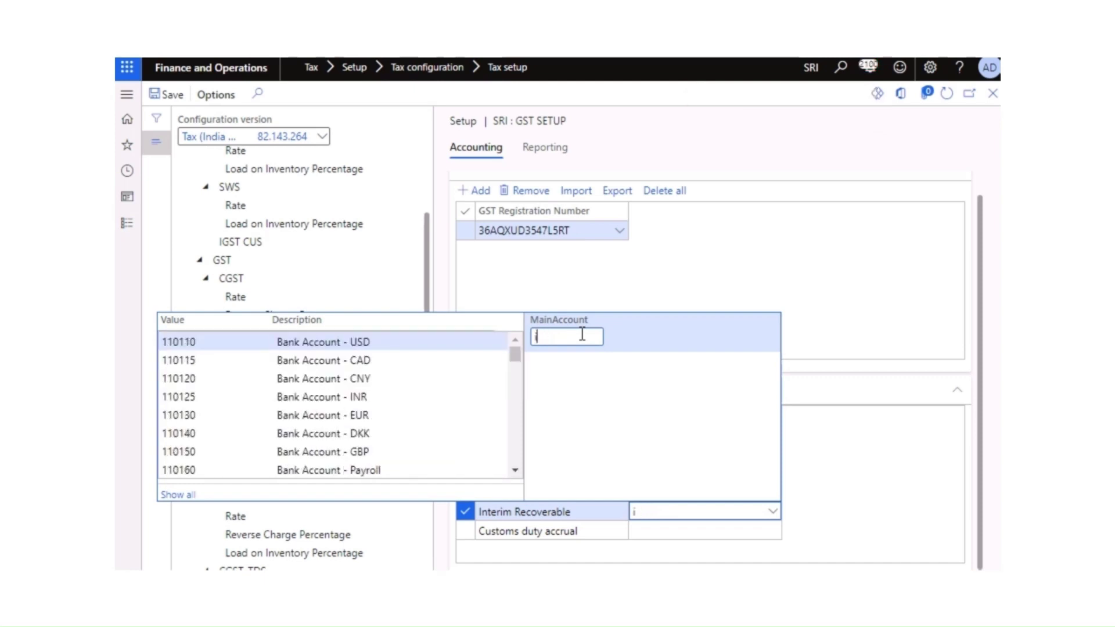
{"action": "type", "text": "igst"}
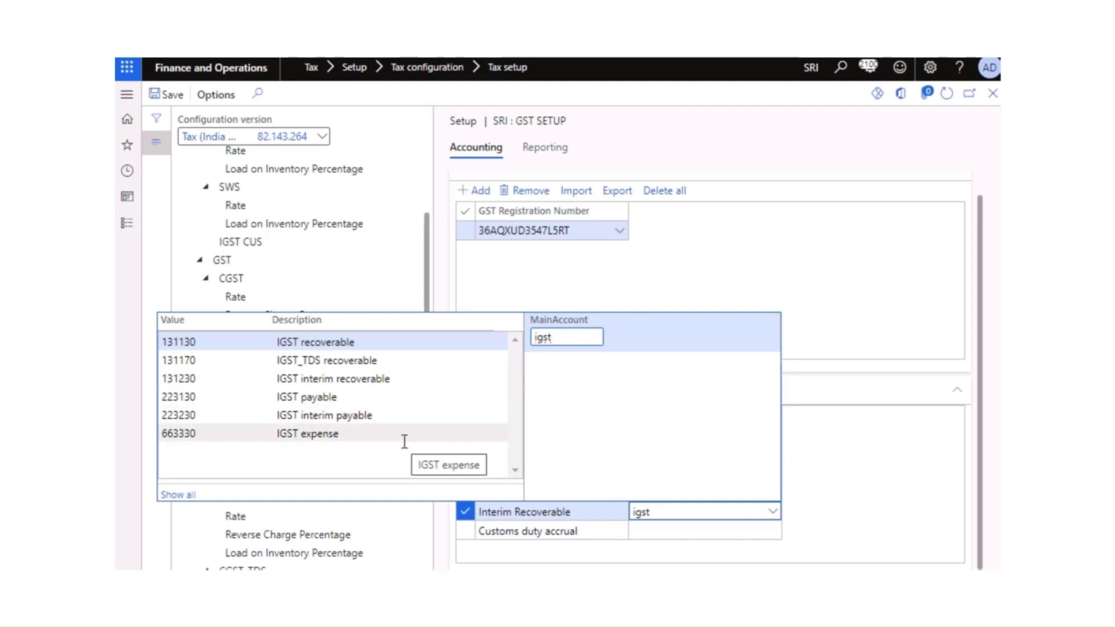
{"action": "left_click", "coordinate": [372, 378]}
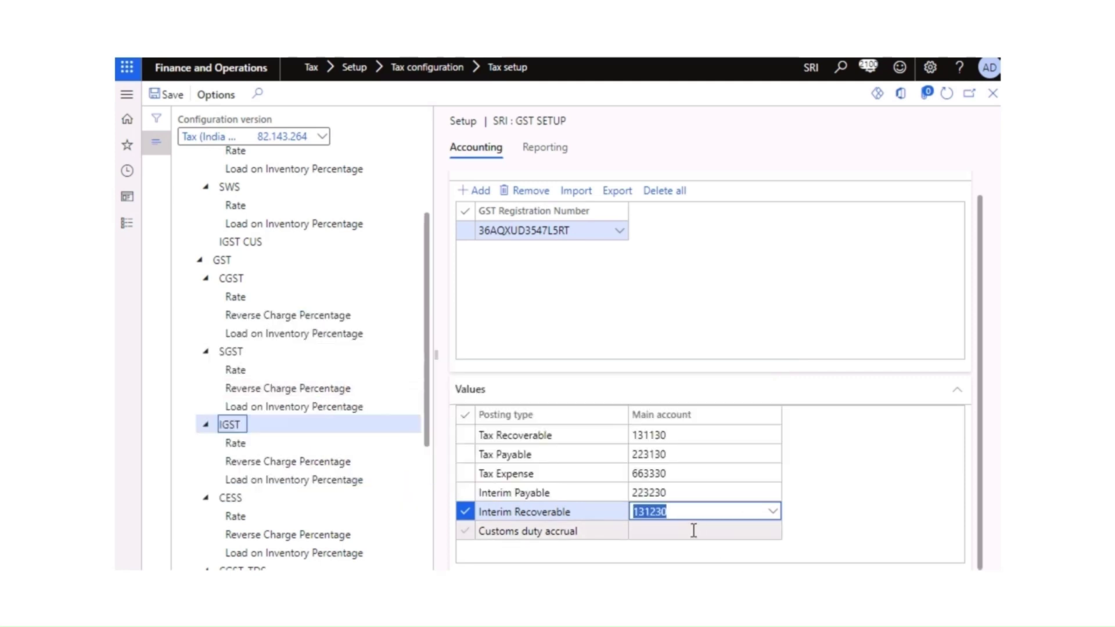
Step: Set Customs duty accrual's main account to 223330
{"action": "left_click", "coordinate": [677, 531]}
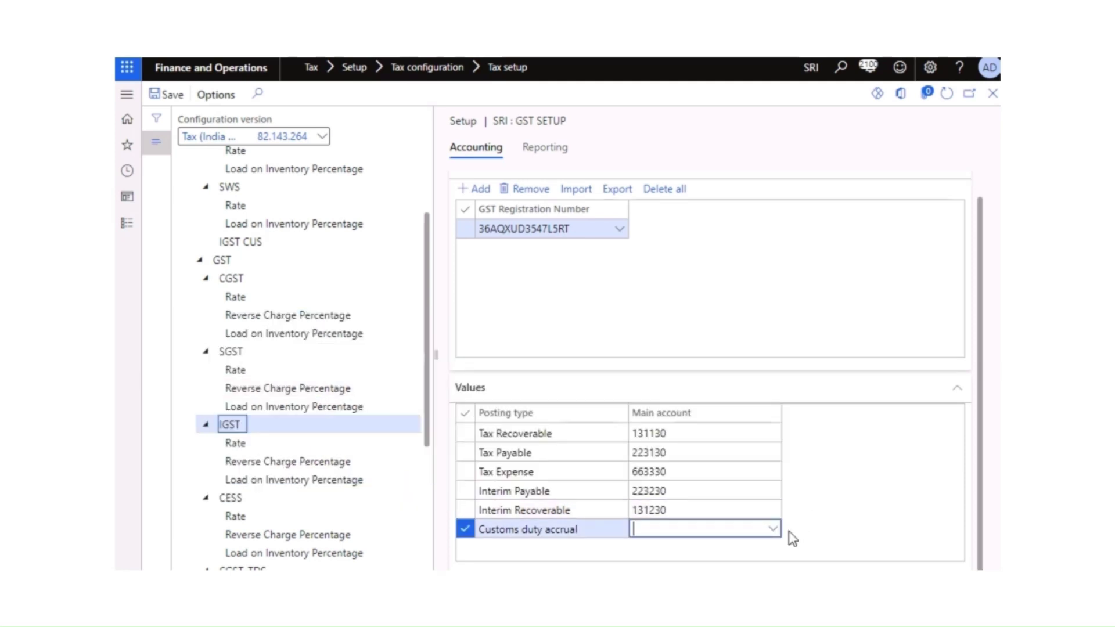
{"action": "left_click", "coordinate": [773, 531]}
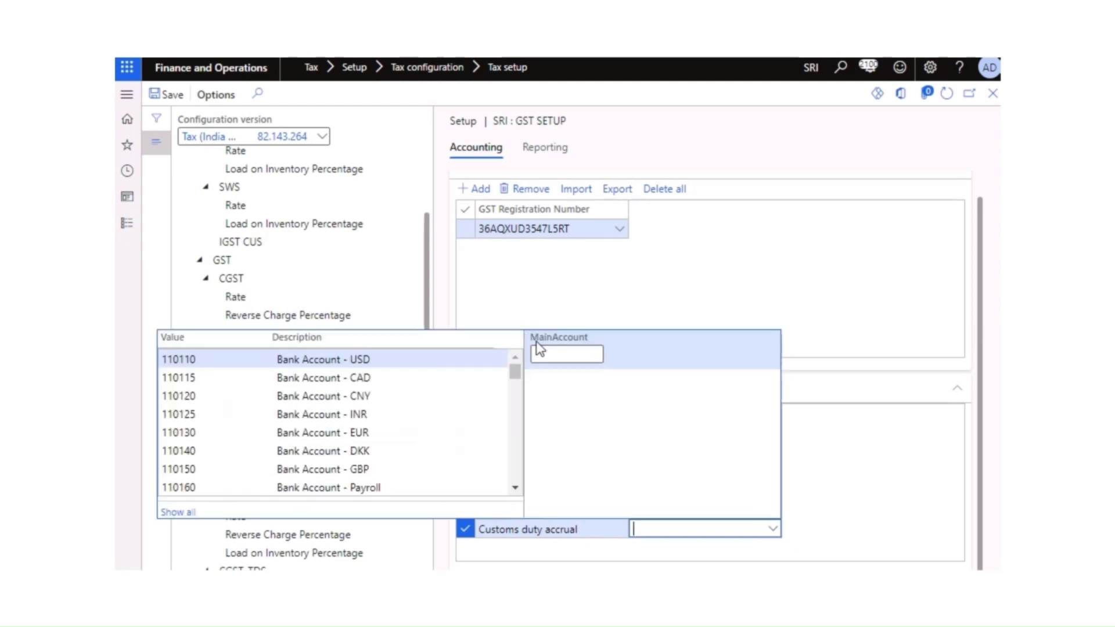
{"action": "type", "text": "cust"}
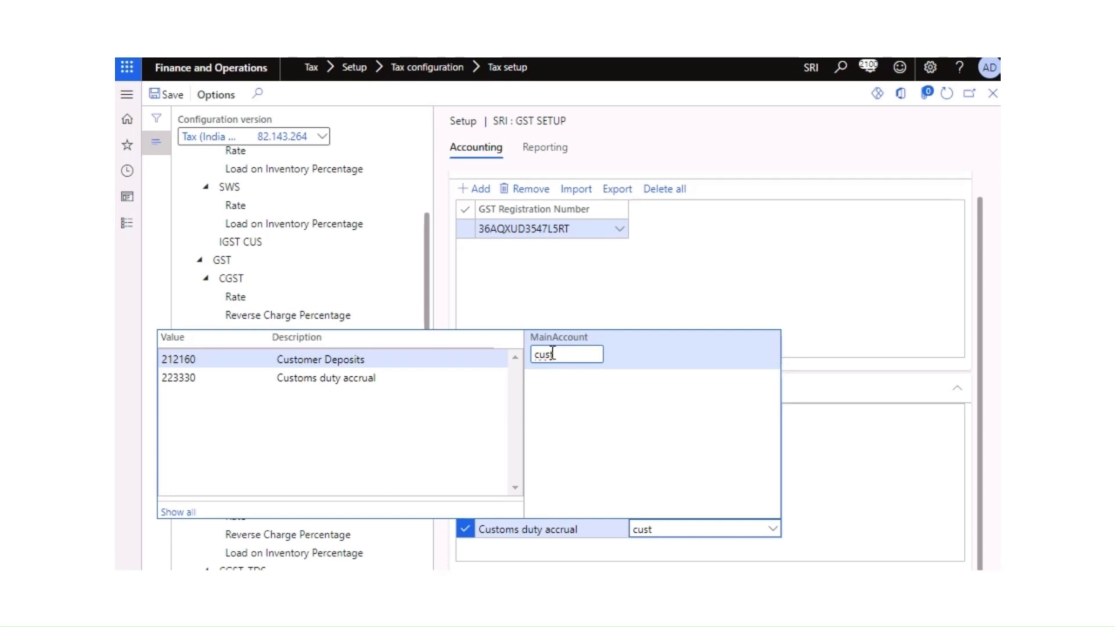
{"action": "left_click", "coordinate": [331, 378]}
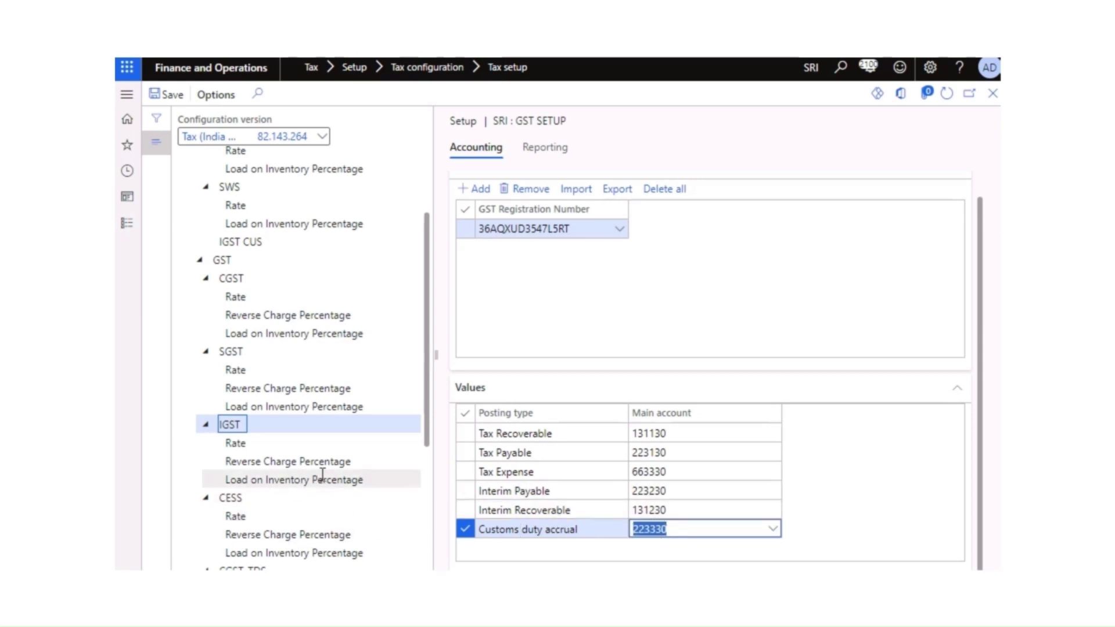
{"action": "scroll", "coordinate": [259, 407], "scroll_direction": "up", "scroll_amount": 3}
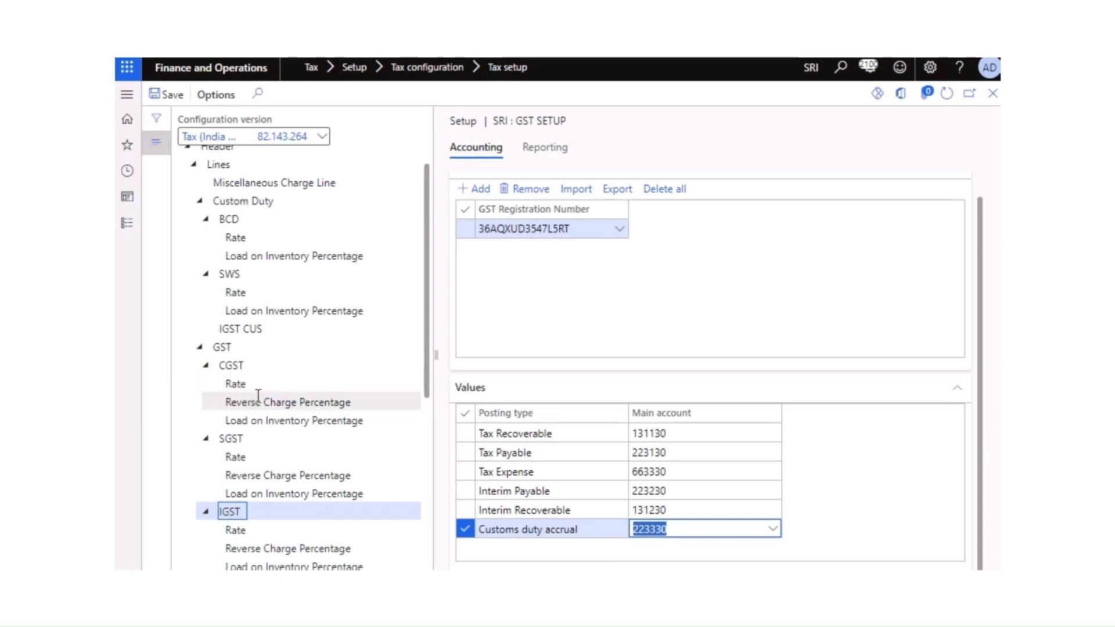
Step: Review the Accounting and Lookups panes of CGST, CGST_TDS and SGST_TDS
{"action": "left_click", "coordinate": [239, 367]}
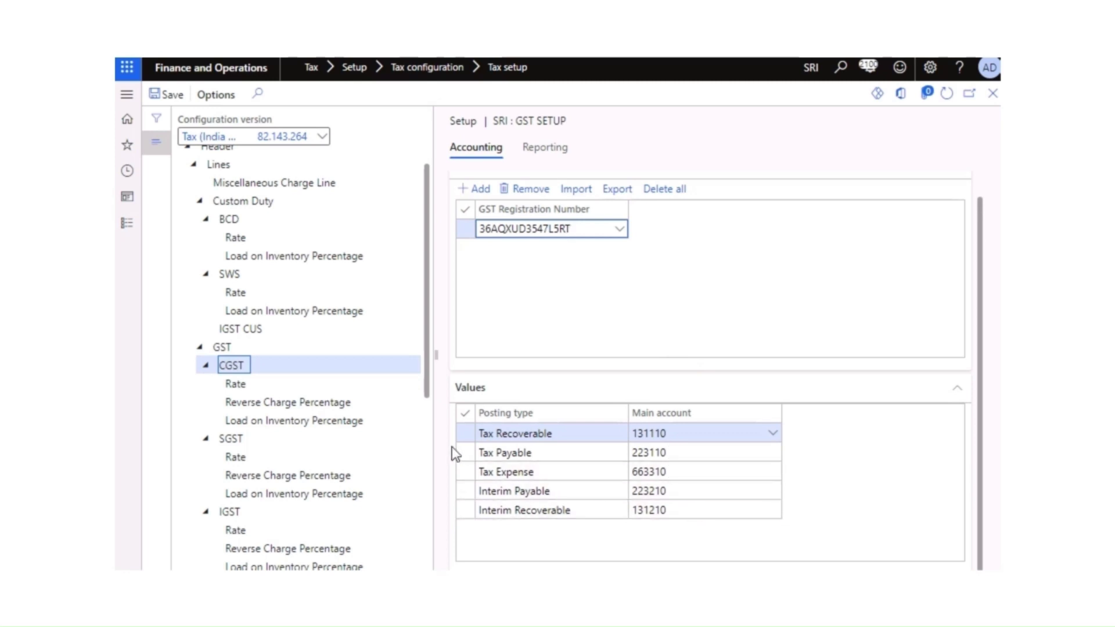
{"action": "left_click", "coordinate": [287, 421]}
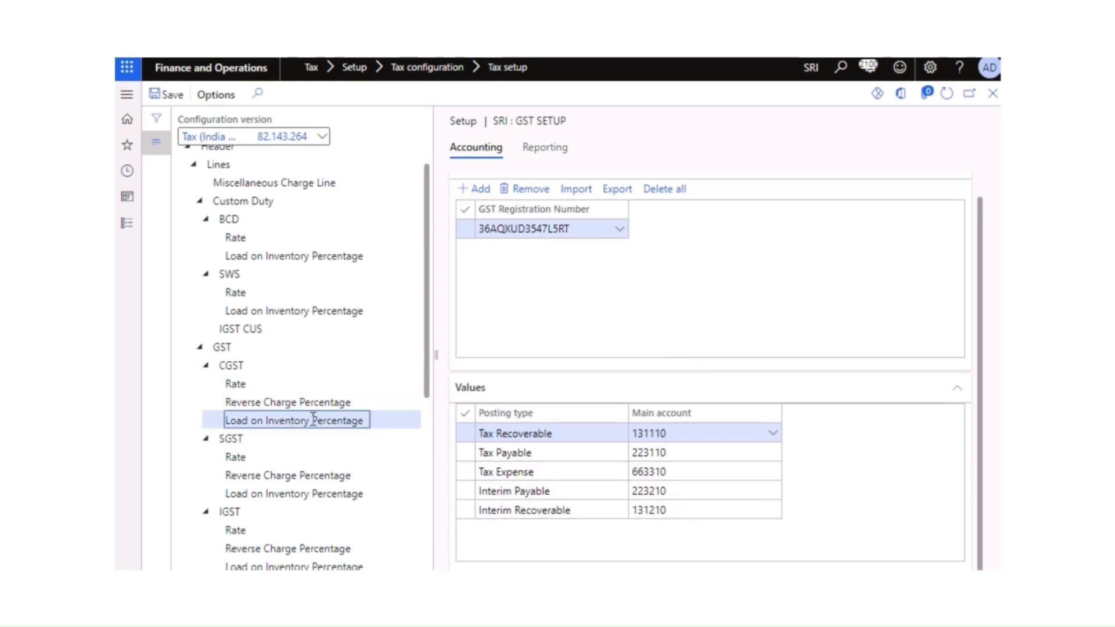
{"action": "left_click_drag", "start_coordinate": [430, 389], "coordinate": [435, 538]}
{"action": "left_click", "coordinate": [249, 426]}
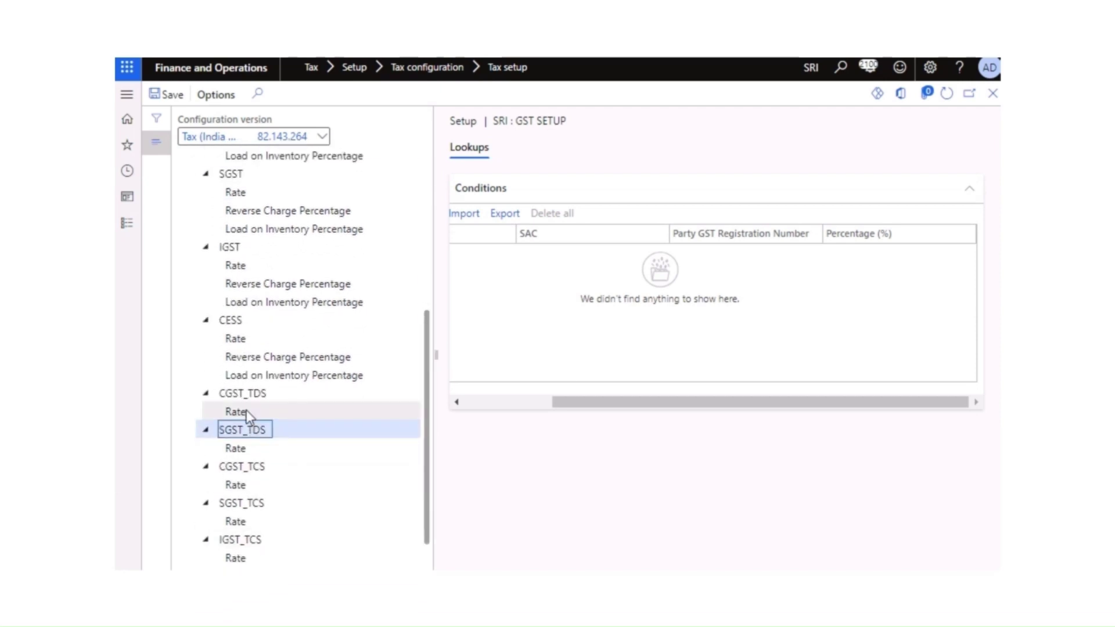
{"action": "left_click", "coordinate": [242, 393]}
{"action": "left_click_drag", "start_coordinate": [593, 405], "coordinate": [448, 378]}
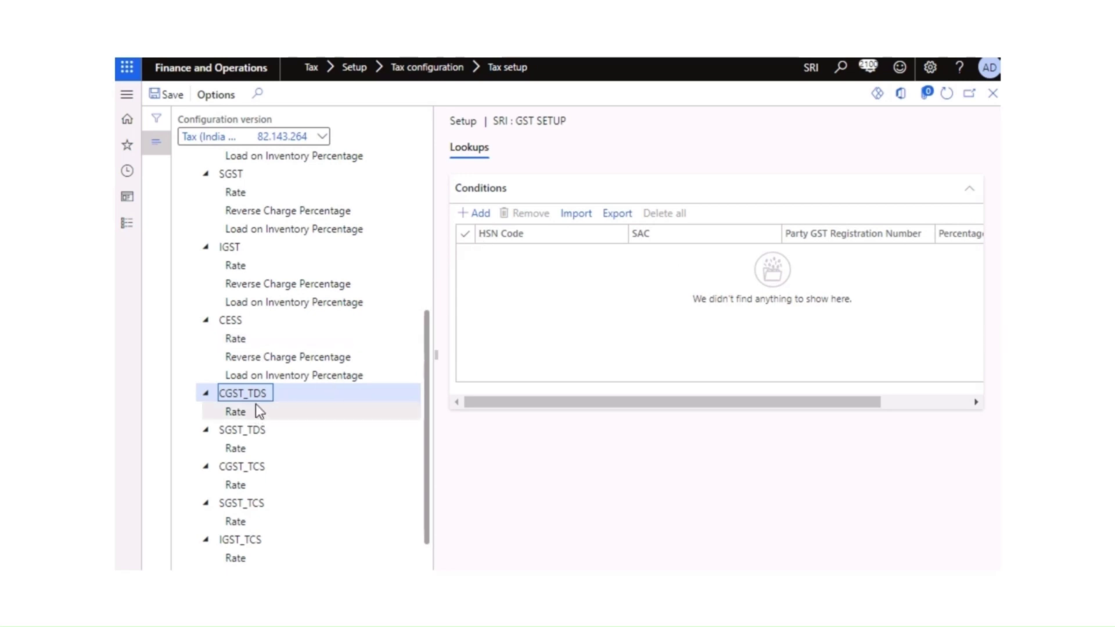
{"action": "left_click", "coordinate": [263, 429]}
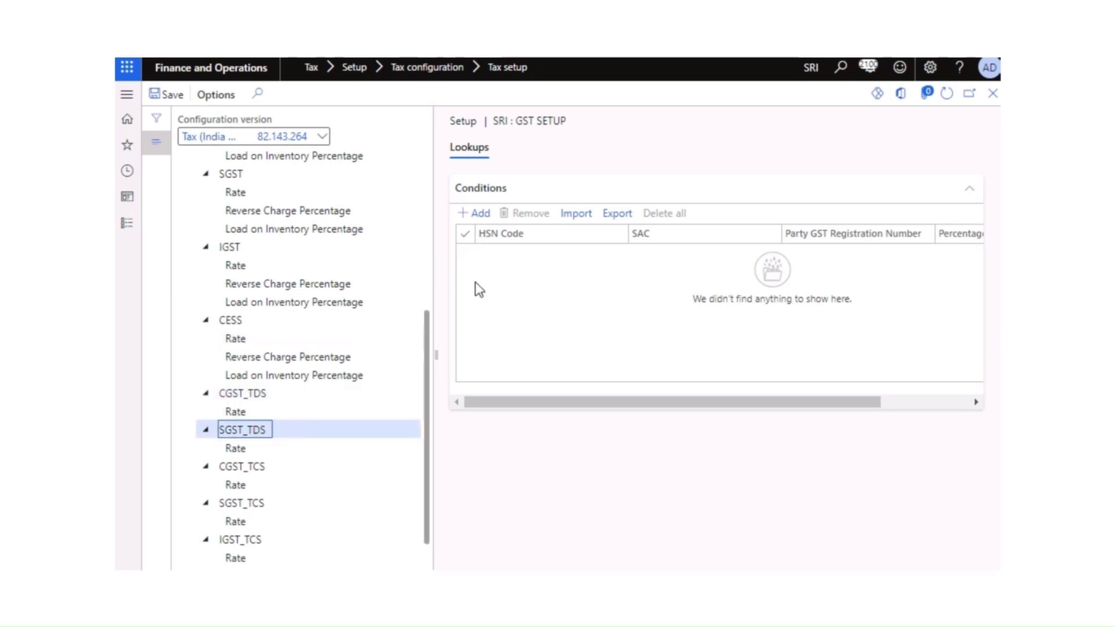
{"action": "left_click_drag", "start_coordinate": [640, 402], "coordinate": [819, 406]}
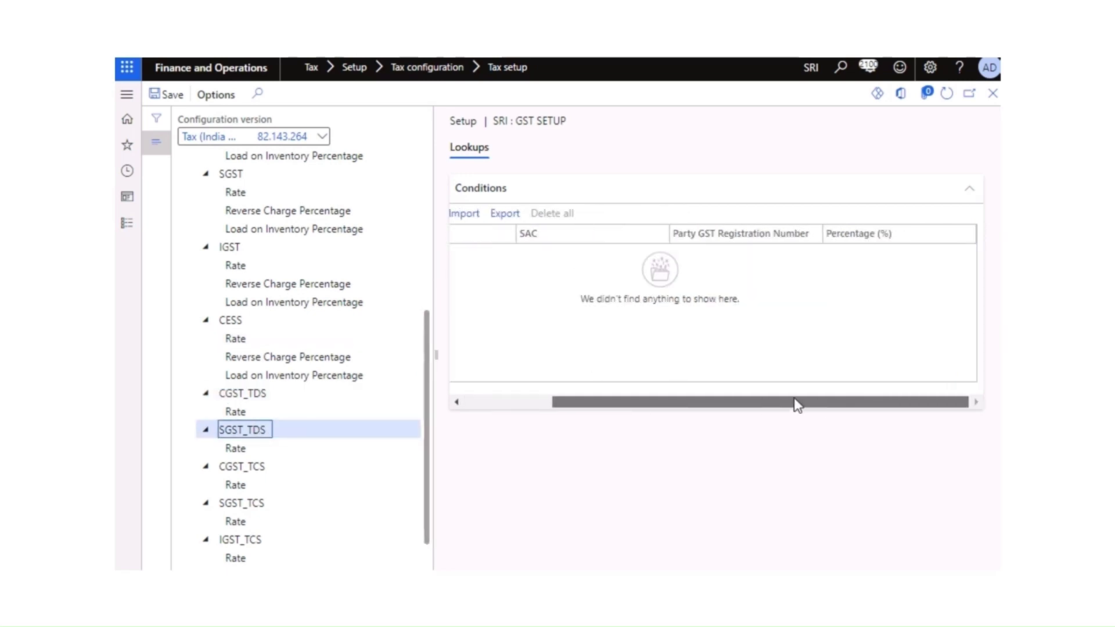
{"action": "scroll", "coordinate": [287, 538], "scroll_direction": "down", "scroll_amount": 1}
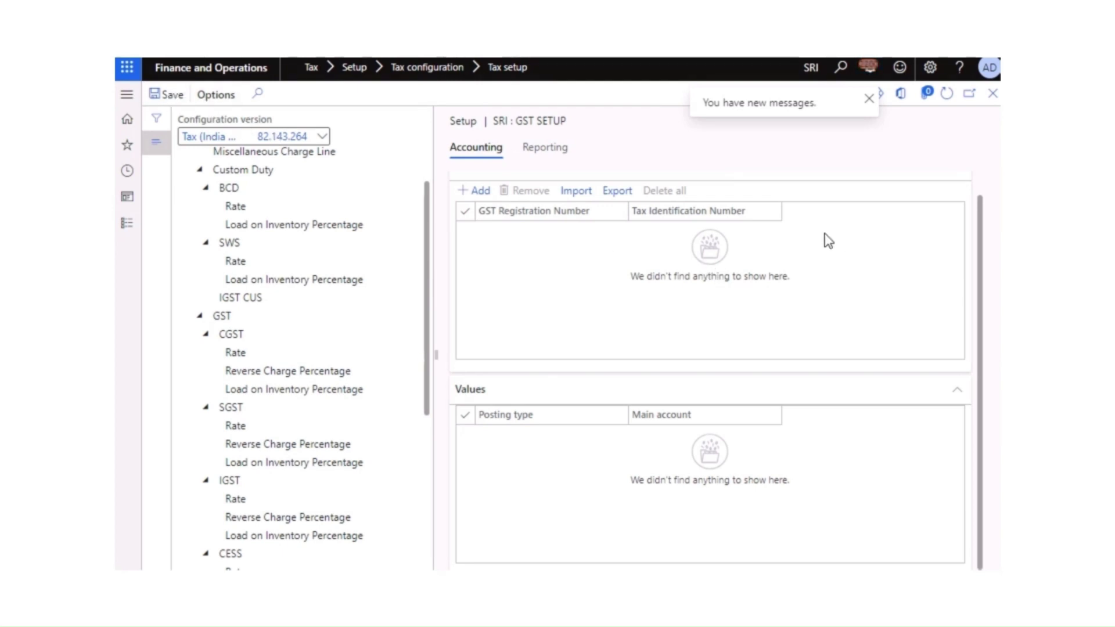
Step: Set the GST reporting period to gst settle, keeping INR currency
{"action": "left_click", "coordinate": [949, 105]}
{"action": "left_click", "coordinate": [544, 149]}
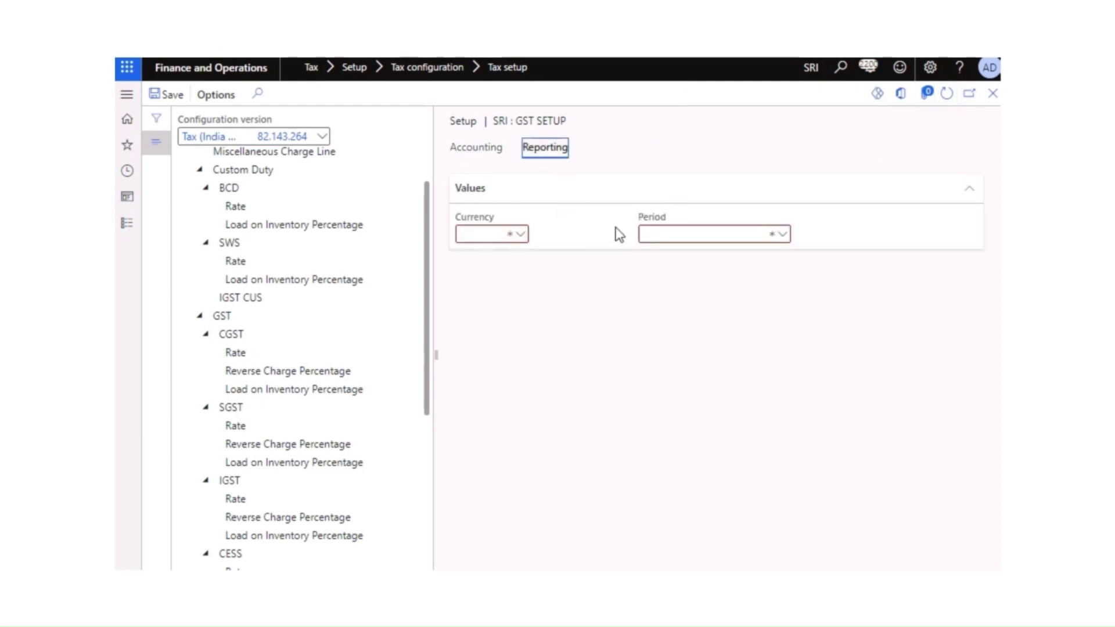
{"action": "left_click", "coordinate": [782, 238]}
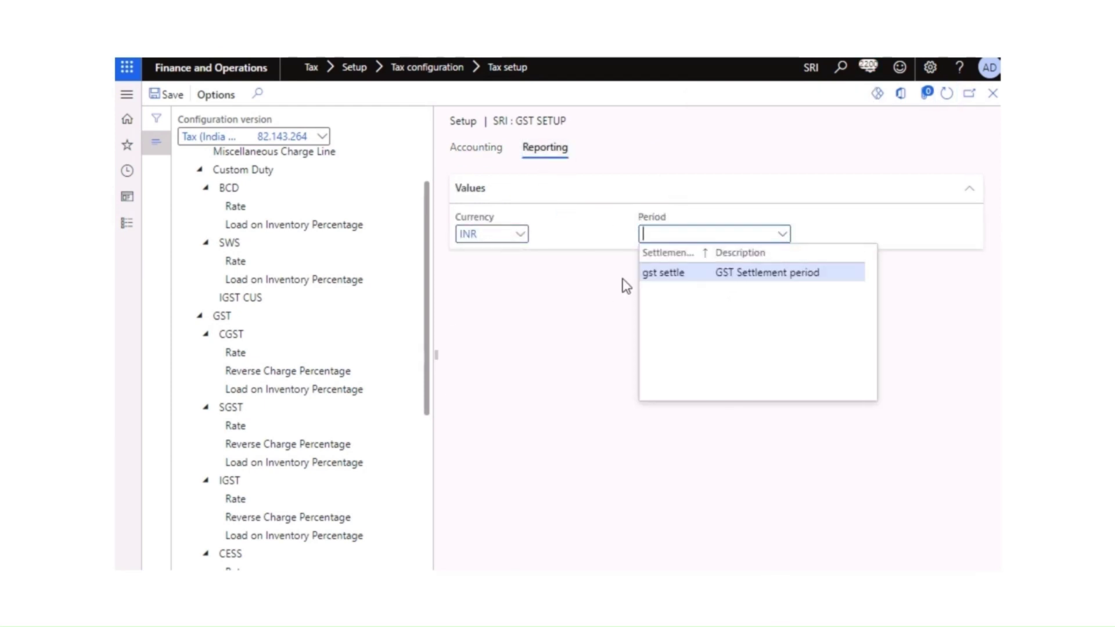
{"action": "left_click", "coordinate": [665, 273]}
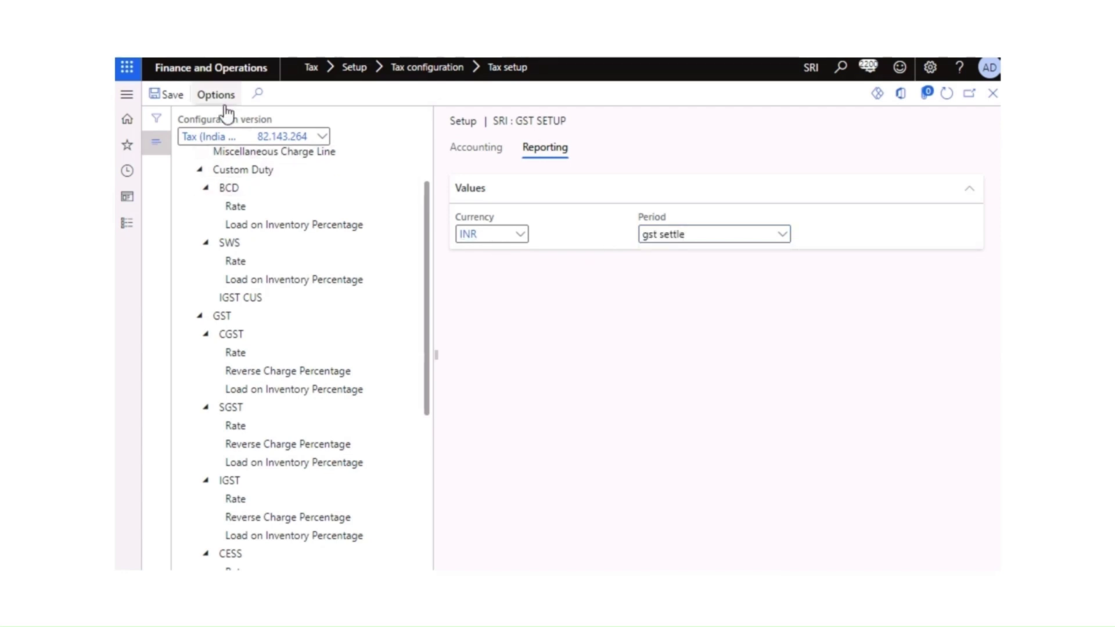
{"action": "left_click", "coordinate": [498, 153]}
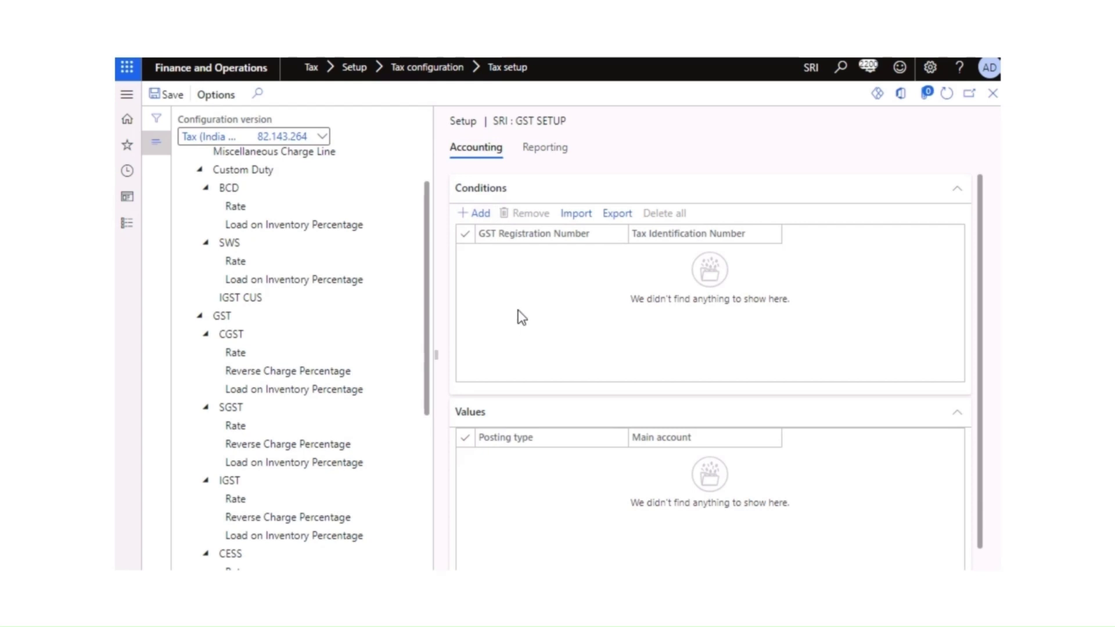
{"action": "scroll", "coordinate": [351, 273], "scroll_direction": "up", "scroll_amount": 3}
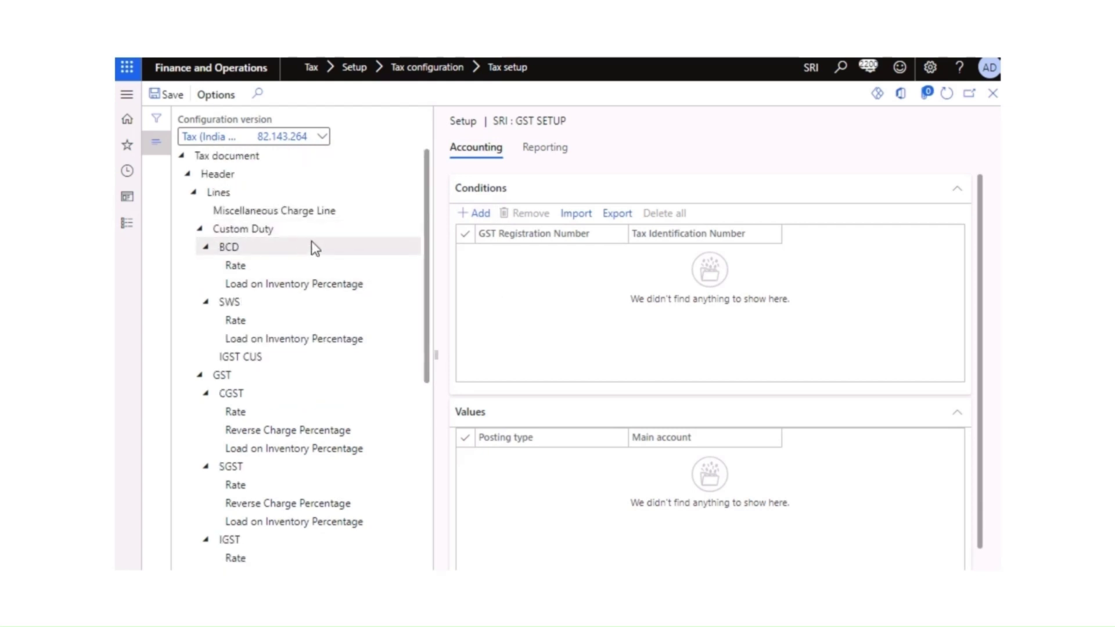
Step: Add a Custom Duty condition with Import Order Yes and Export Order Yes
{"action": "left_click", "coordinate": [240, 229]}
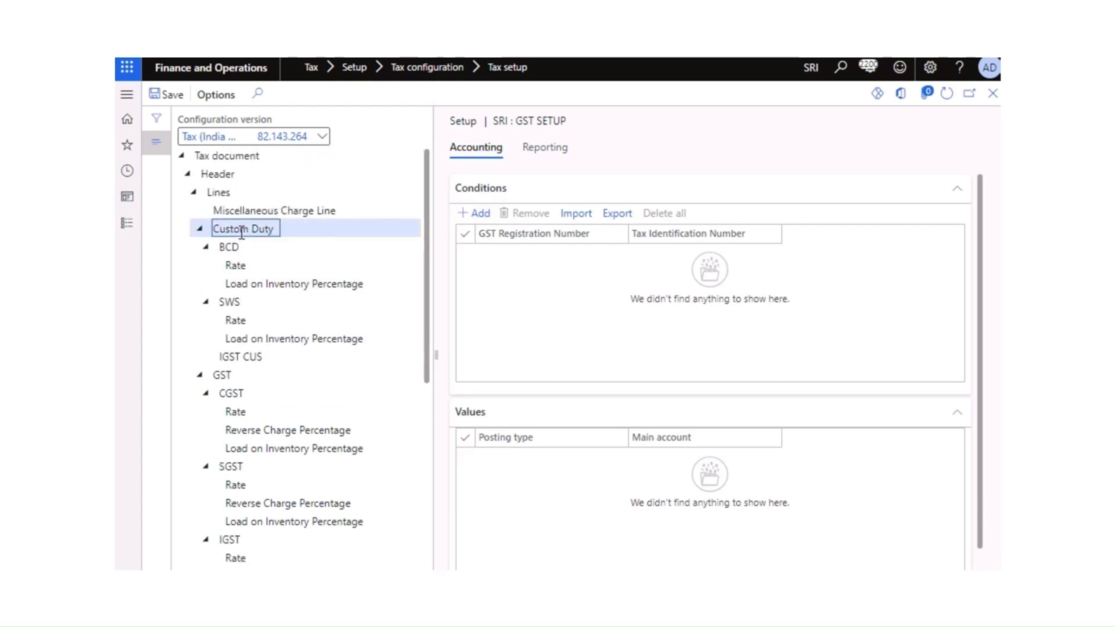
{"action": "left_click", "coordinate": [481, 215]}
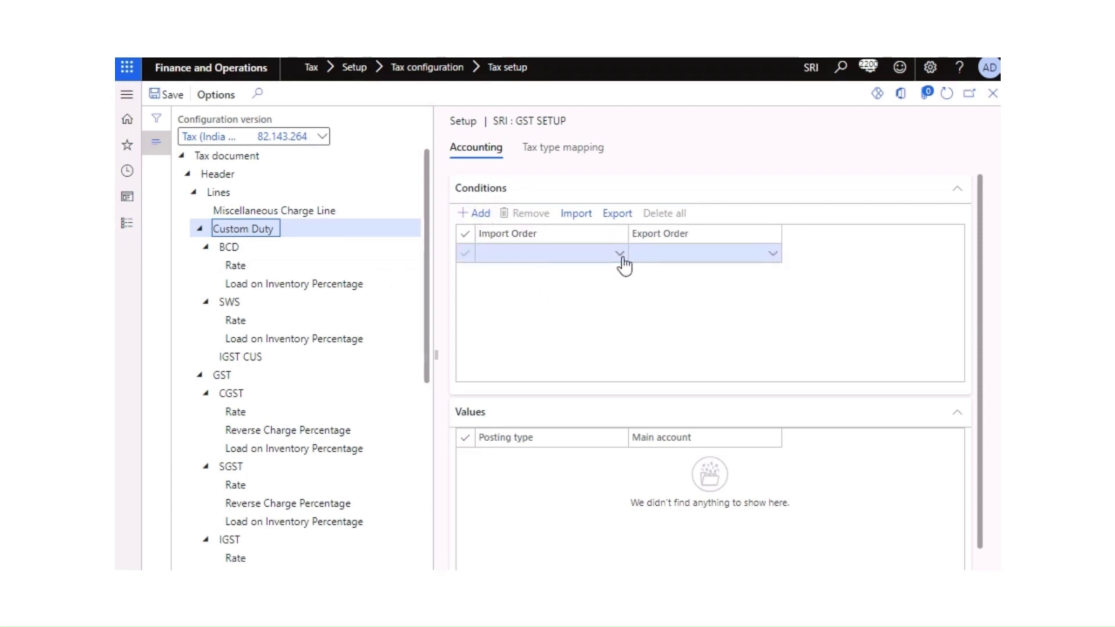
{"action": "left_click", "coordinate": [622, 259]}
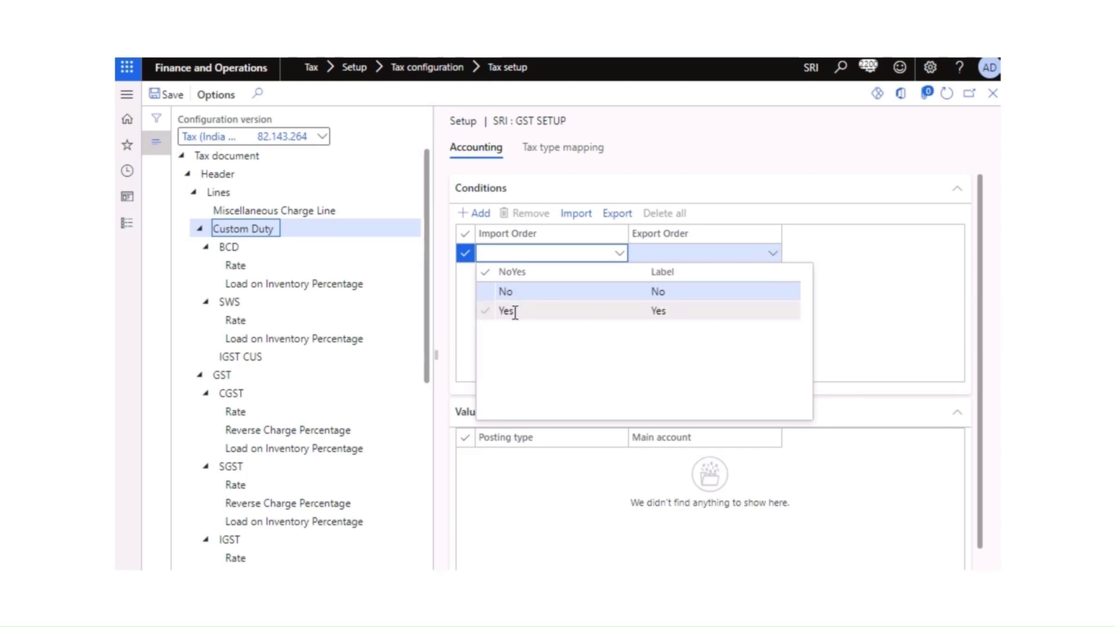
{"action": "left_click", "coordinate": [604, 313]}
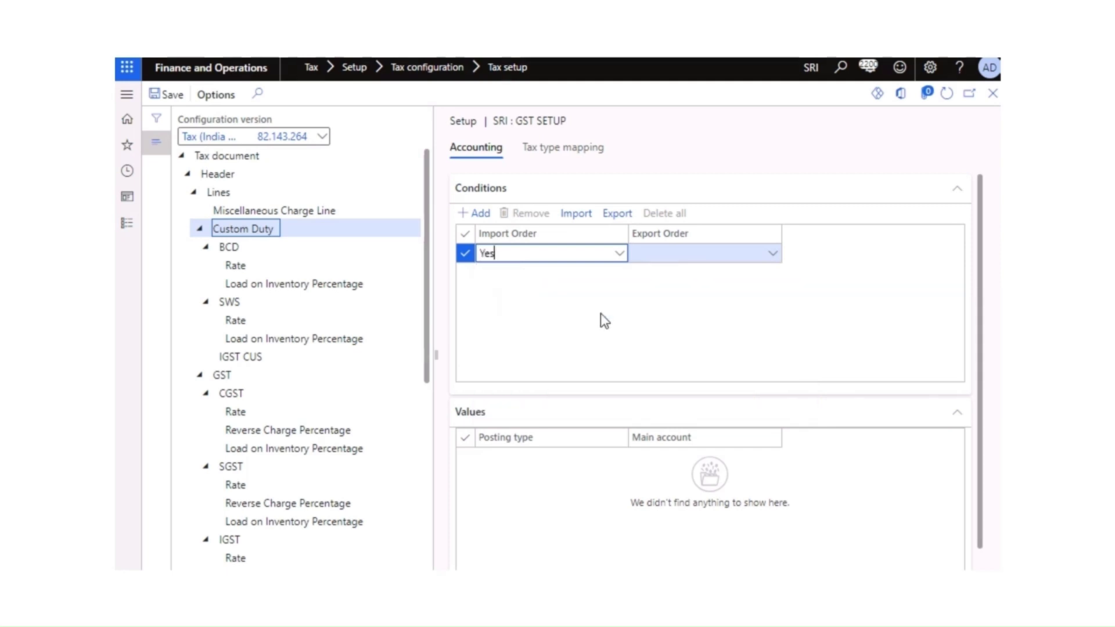
{"action": "left_click", "coordinate": [774, 258]}
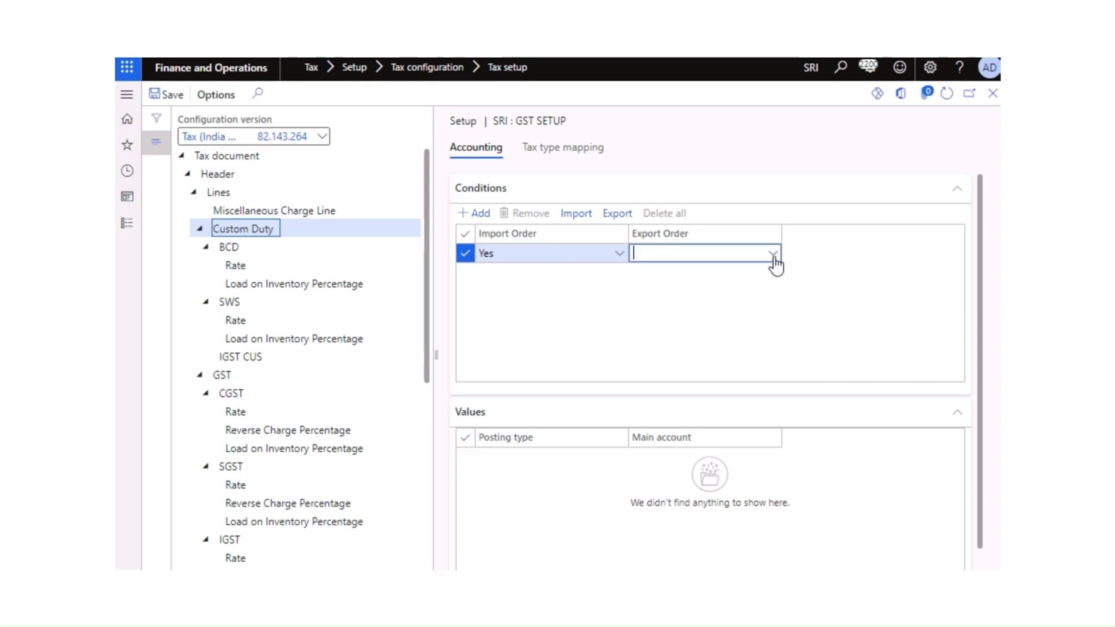
{"action": "left_click", "coordinate": [774, 257]}
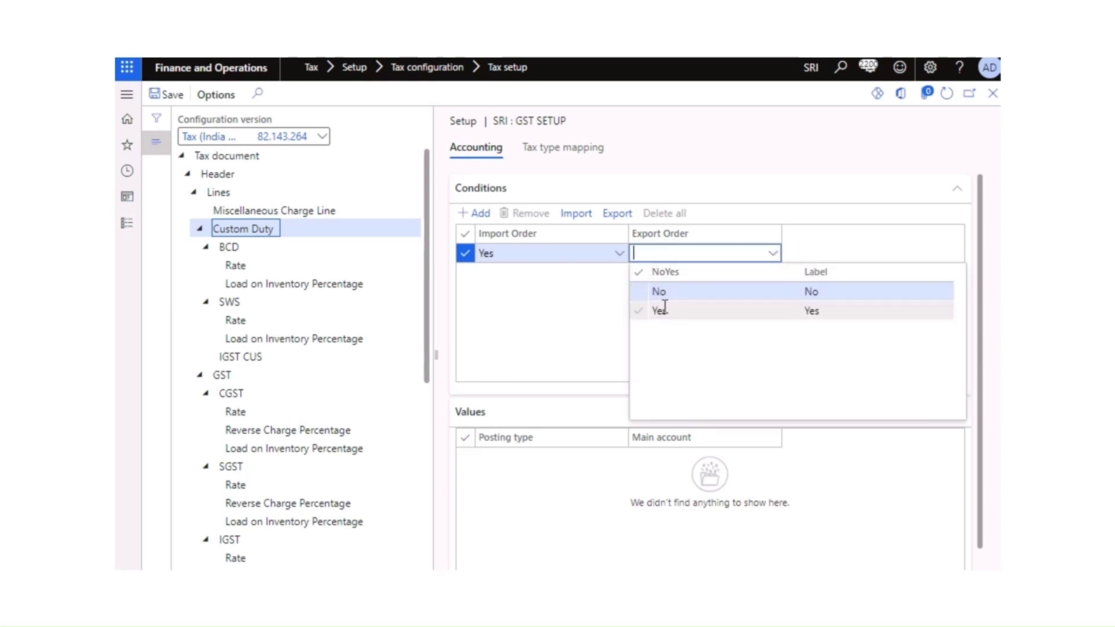
{"action": "left_click", "coordinate": [668, 311]}
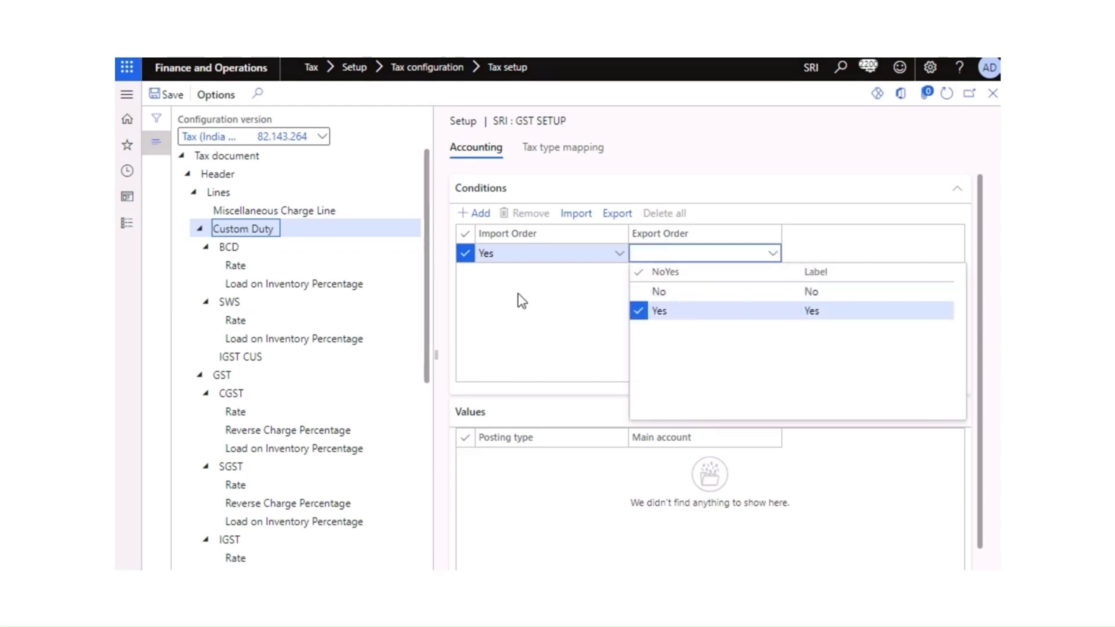
Step: Look over the BCD component, then close the GST setup form
{"action": "left_click", "coordinate": [245, 250]}
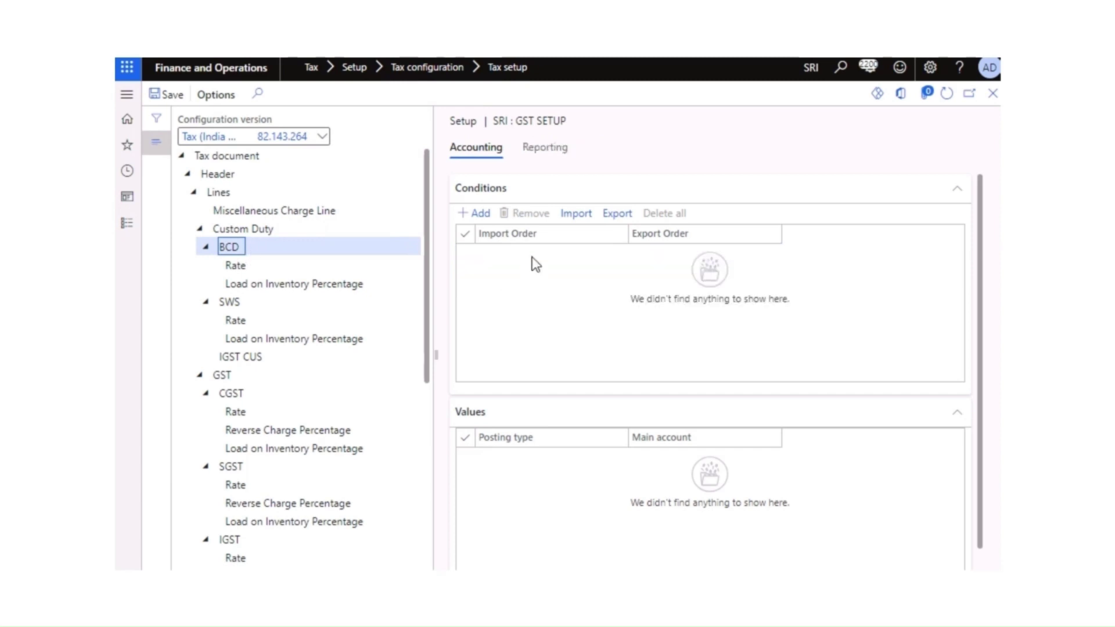
{"action": "scroll", "coordinate": [539, 470], "scroll_direction": "down", "scroll_amount": 1}
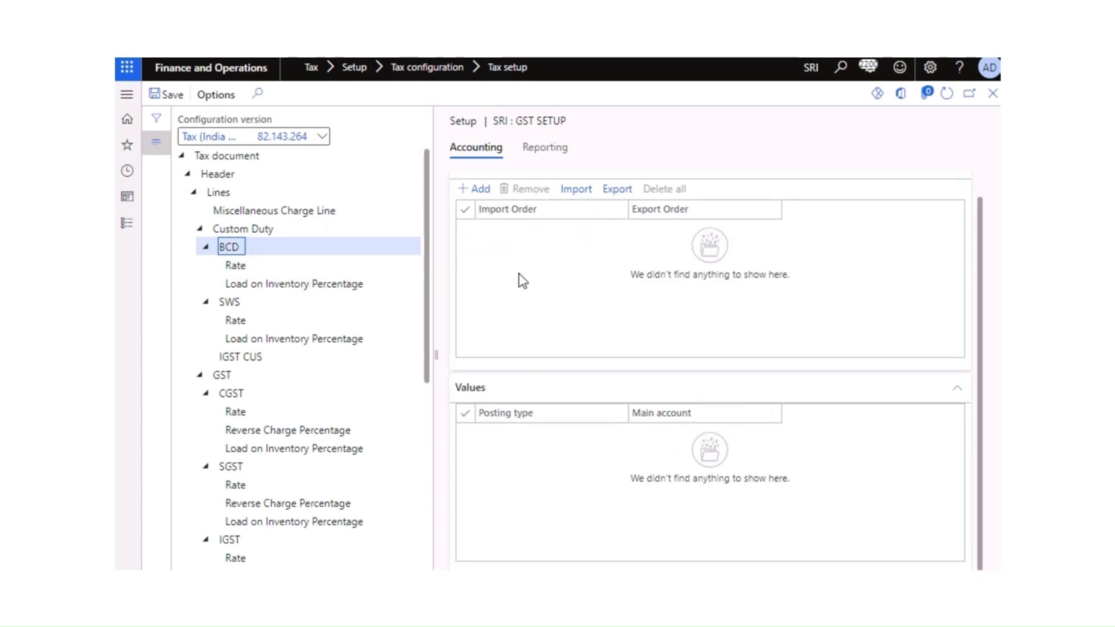
{"action": "scroll", "coordinate": [503, 306], "scroll_direction": "up", "scroll_amount": 1}
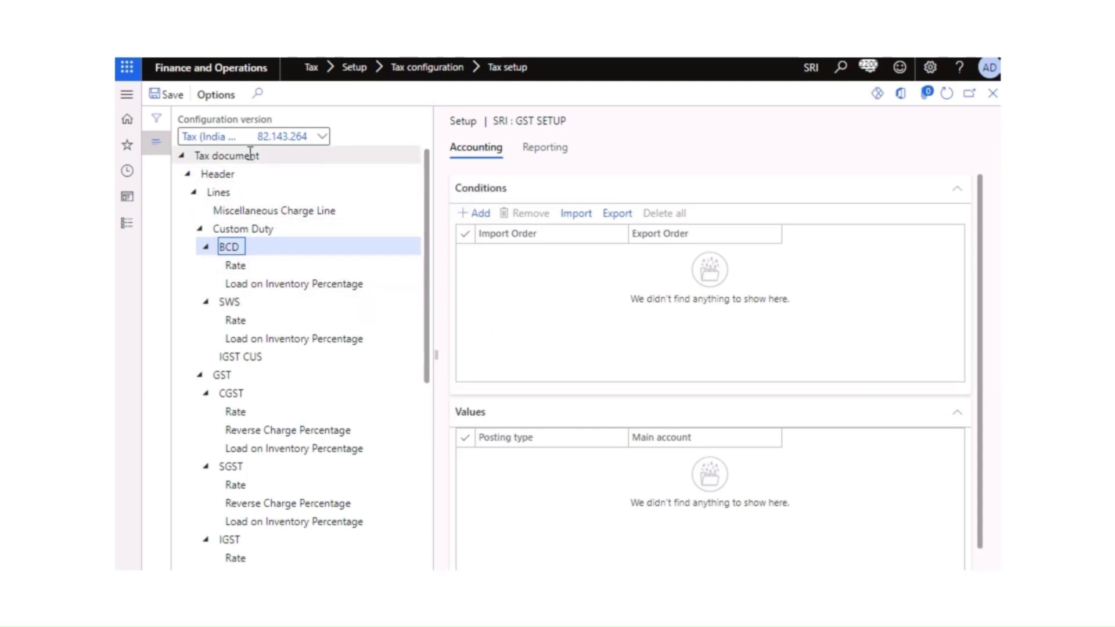
{"action": "left_click", "coordinate": [992, 97]}
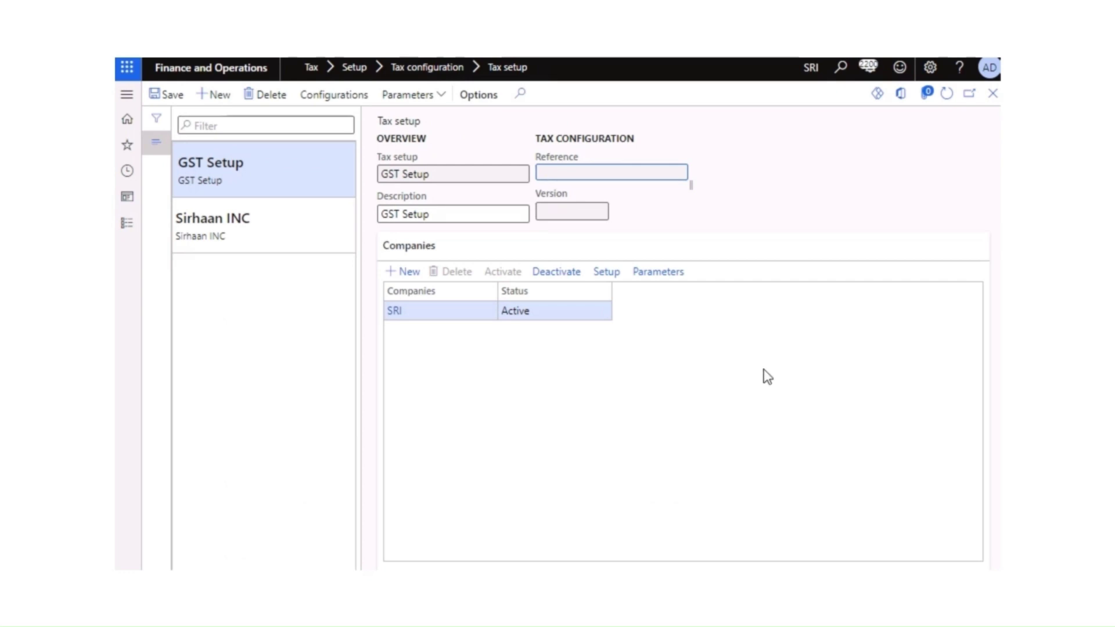
Step: Confirm the tax calculation parameters for GST Setup
{"action": "left_click", "coordinate": [947, 98]}
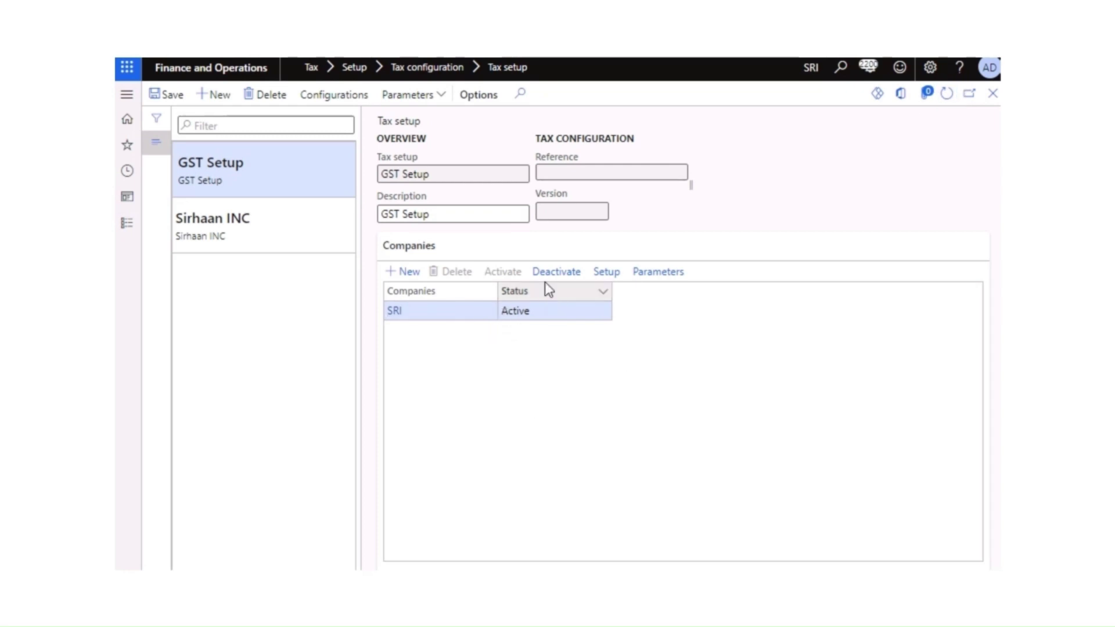
{"action": "left_click", "coordinate": [443, 97]}
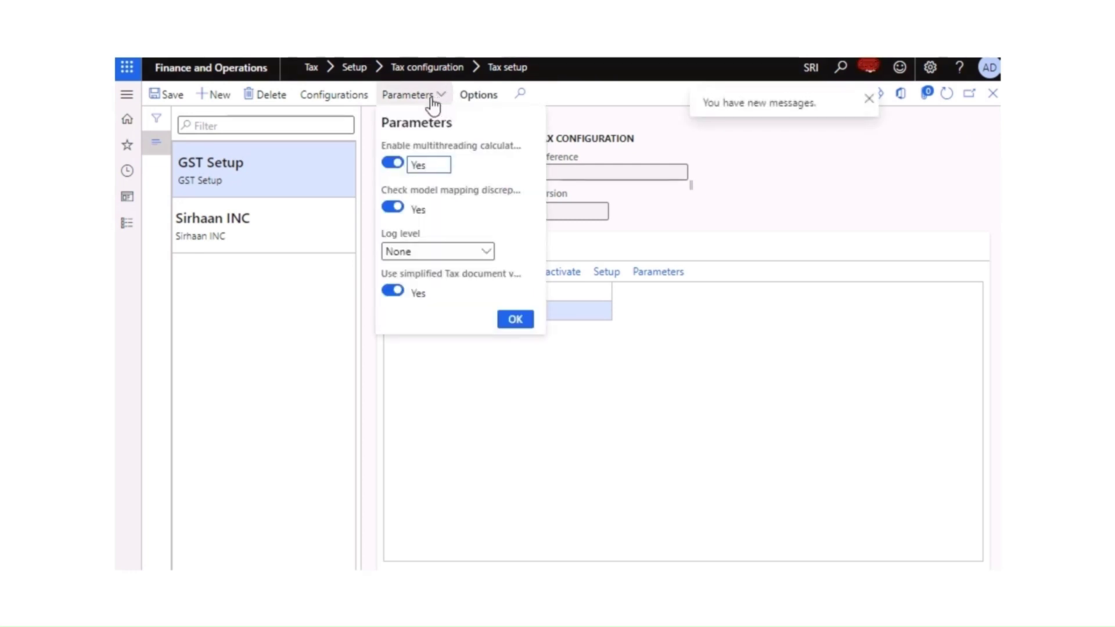
{"action": "left_click", "coordinate": [516, 320]}
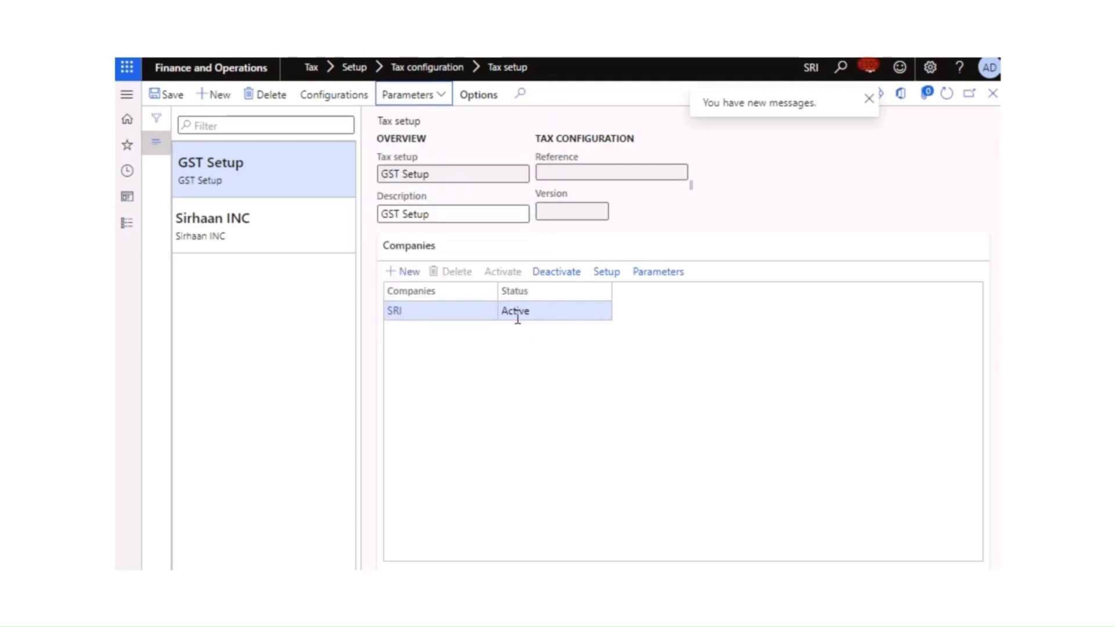
Step: Deactivate and reactivate GST Setup for SRI, reloading until status shows Active
{"action": "left_click", "coordinate": [947, 94]}
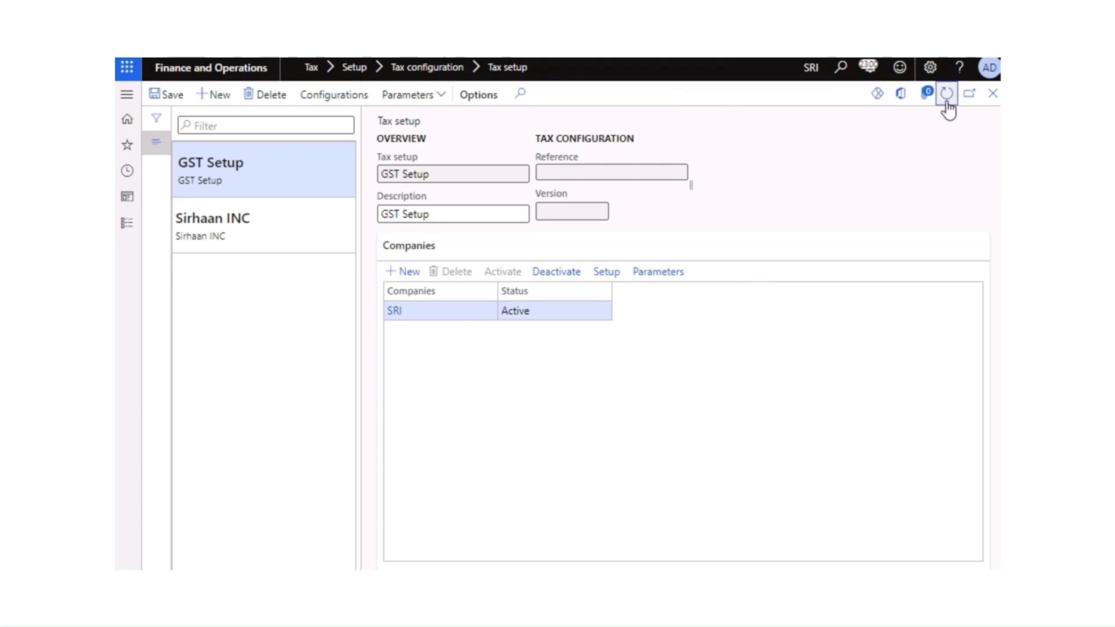
{"action": "left_click", "coordinate": [557, 273]}
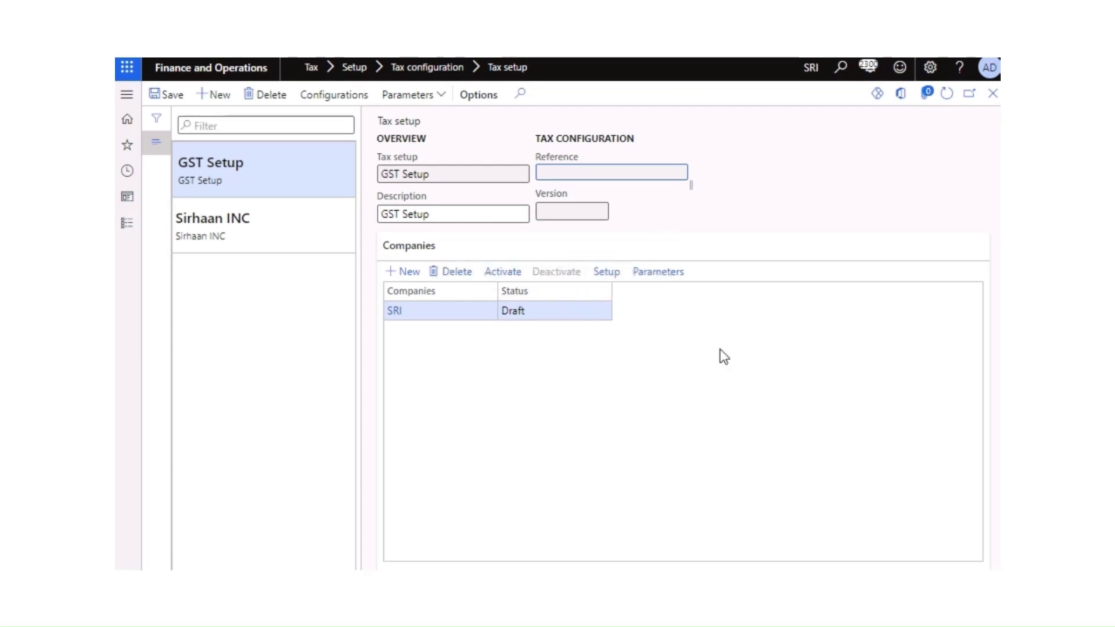
{"action": "left_click", "coordinate": [945, 99]}
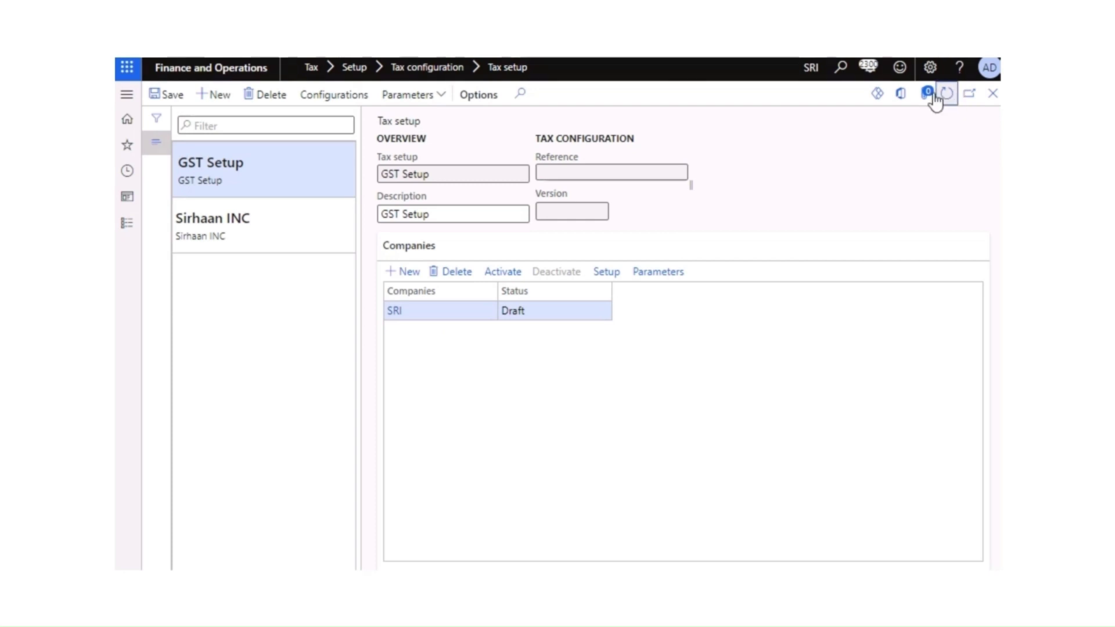
{"action": "left_click", "coordinate": [489, 276]}
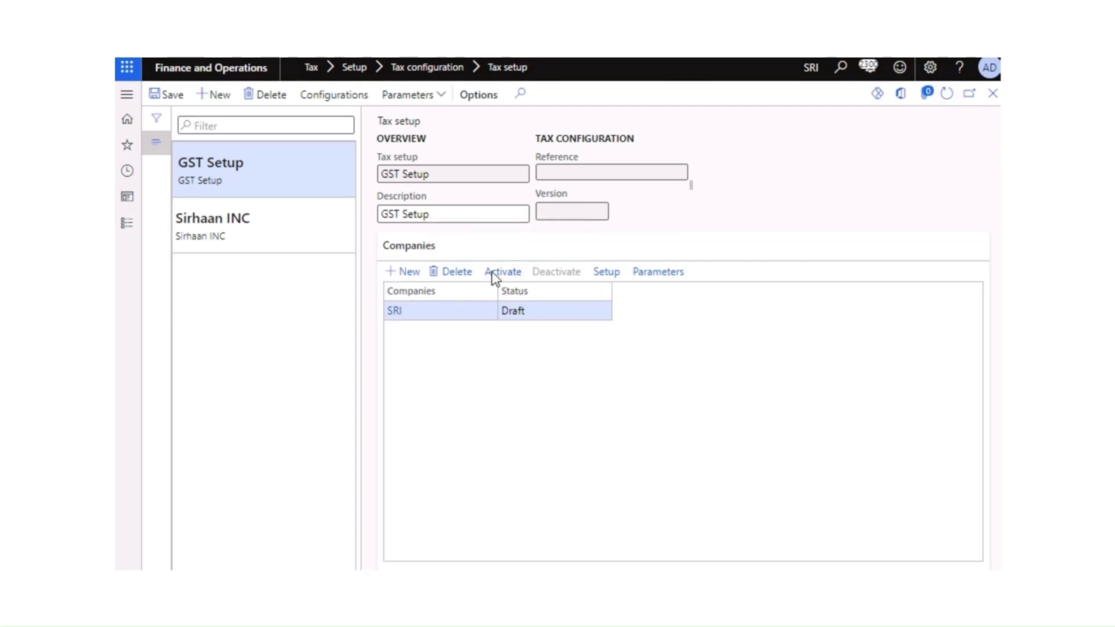
{"action": "left_click", "coordinate": [946, 94]}
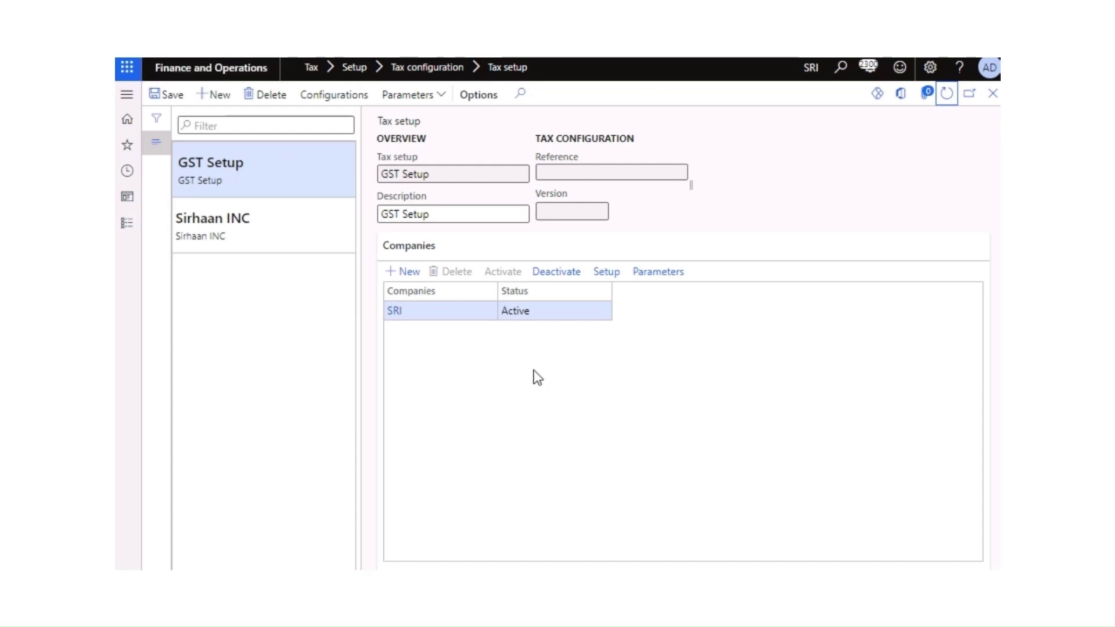
{"action": "key", "text": "F5"}
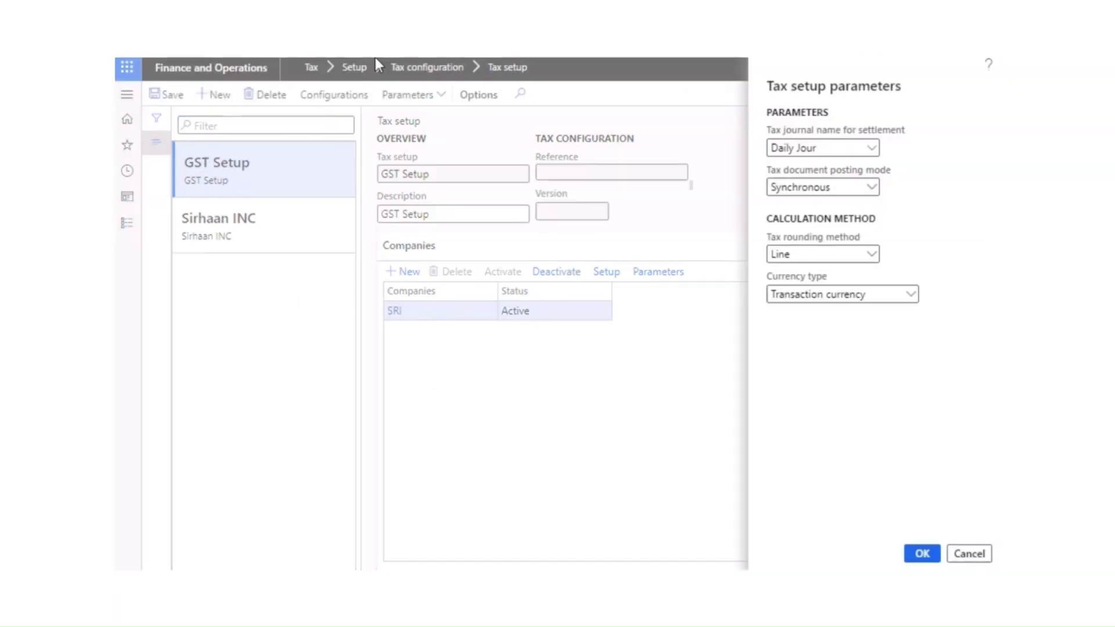
Step: Set Daily Jour as the tax journal for settlement and save the parameters
{"action": "left_click", "coordinate": [969, 553]}
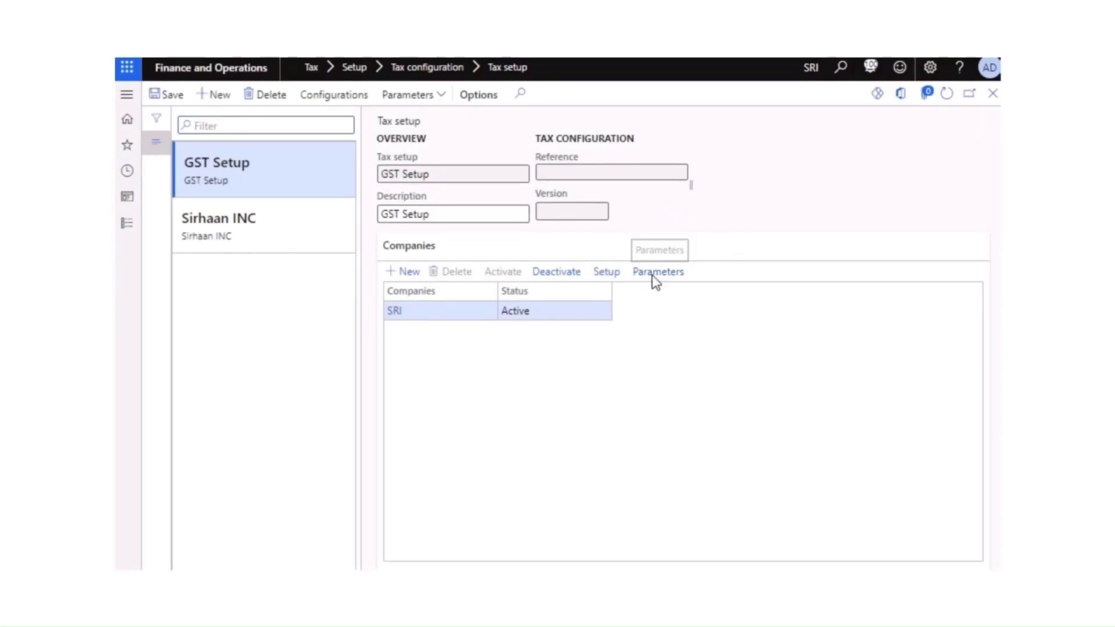
{"action": "left_click", "coordinate": [655, 280]}
{"action": "left_click", "coordinate": [874, 153]}
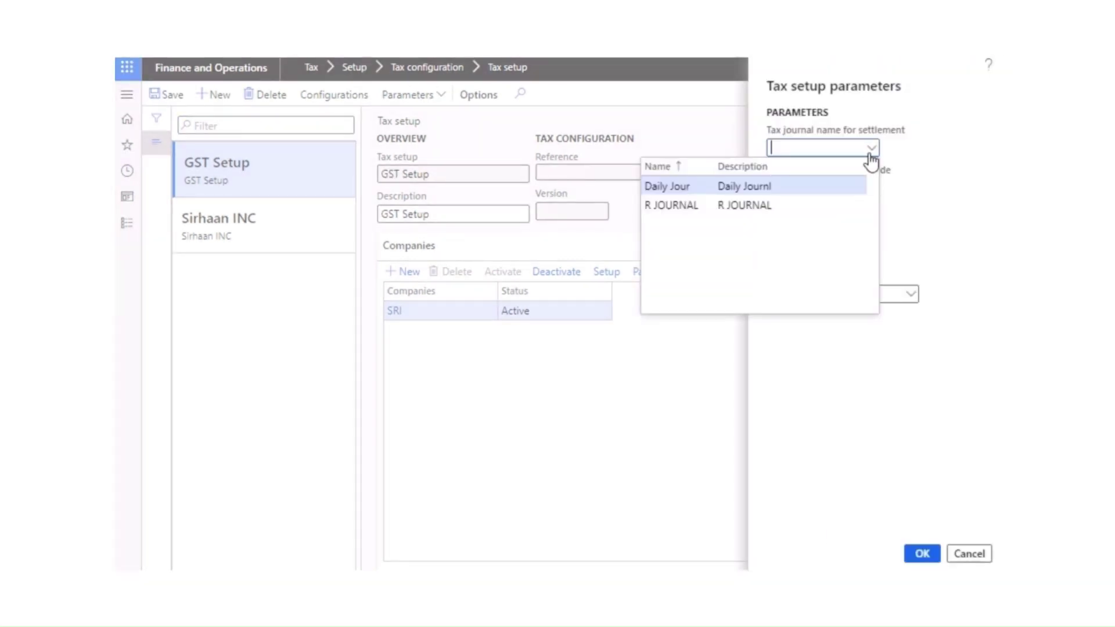
{"action": "left_click", "coordinate": [677, 187]}
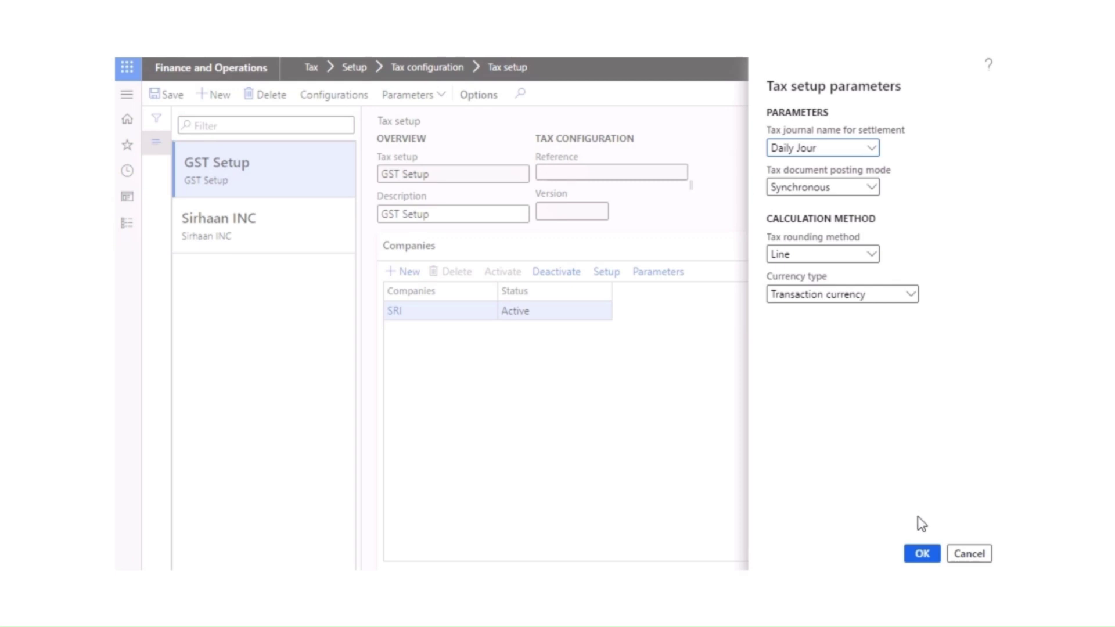
{"action": "left_click", "coordinate": [923, 553]}
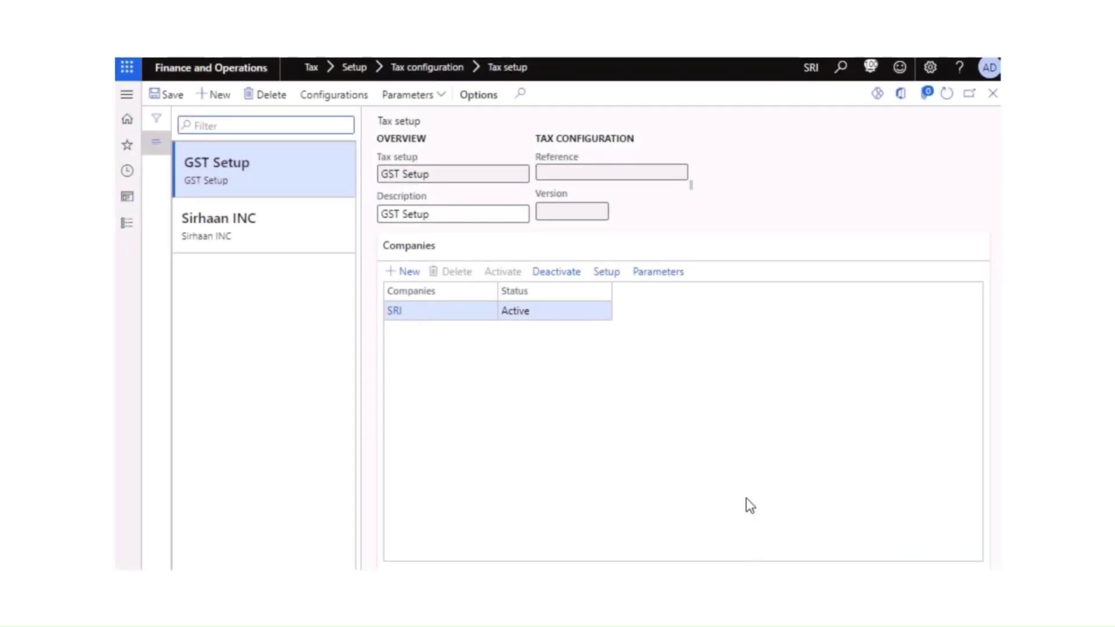
{"action": "left_click", "coordinate": [948, 98]}
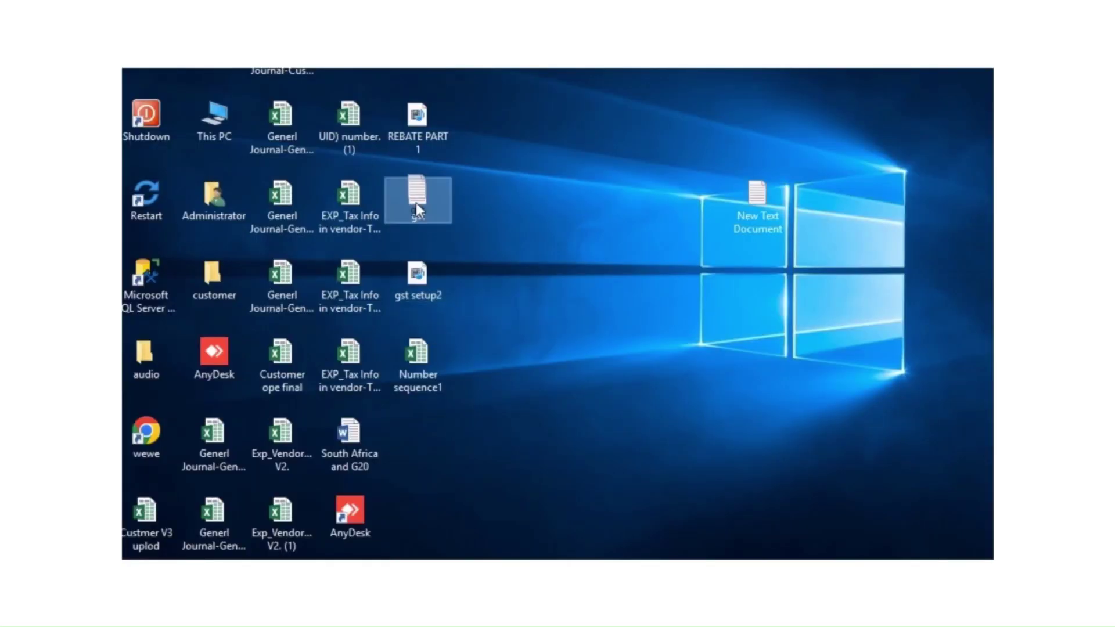
{"action": "double_click", "coordinate": [416, 203]}
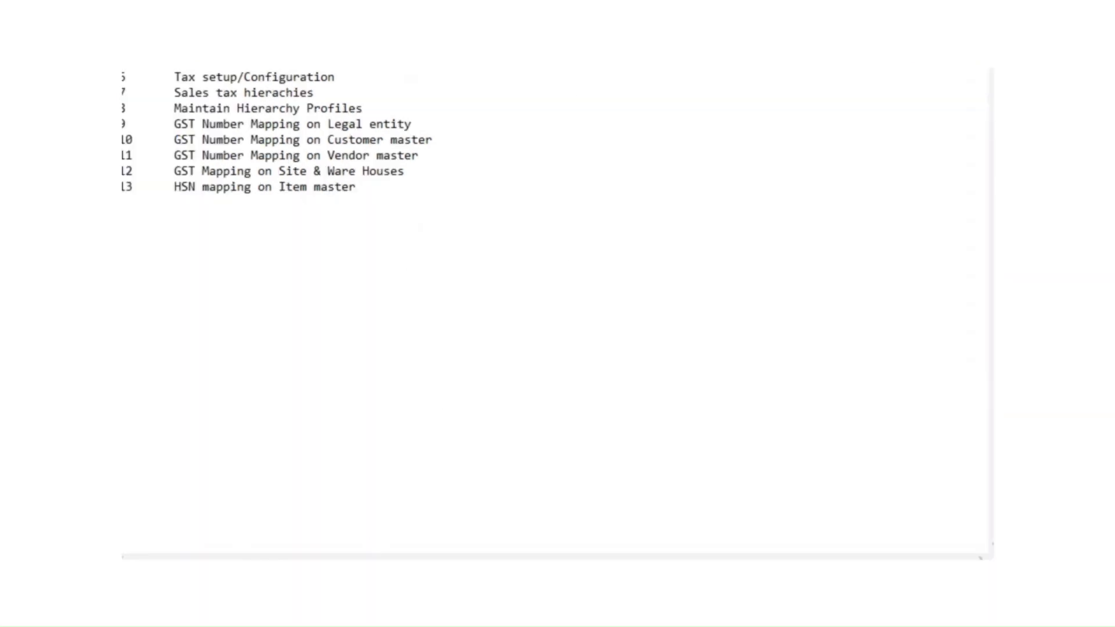
{"action": "mouse_move", "coordinate": [346, 584]}
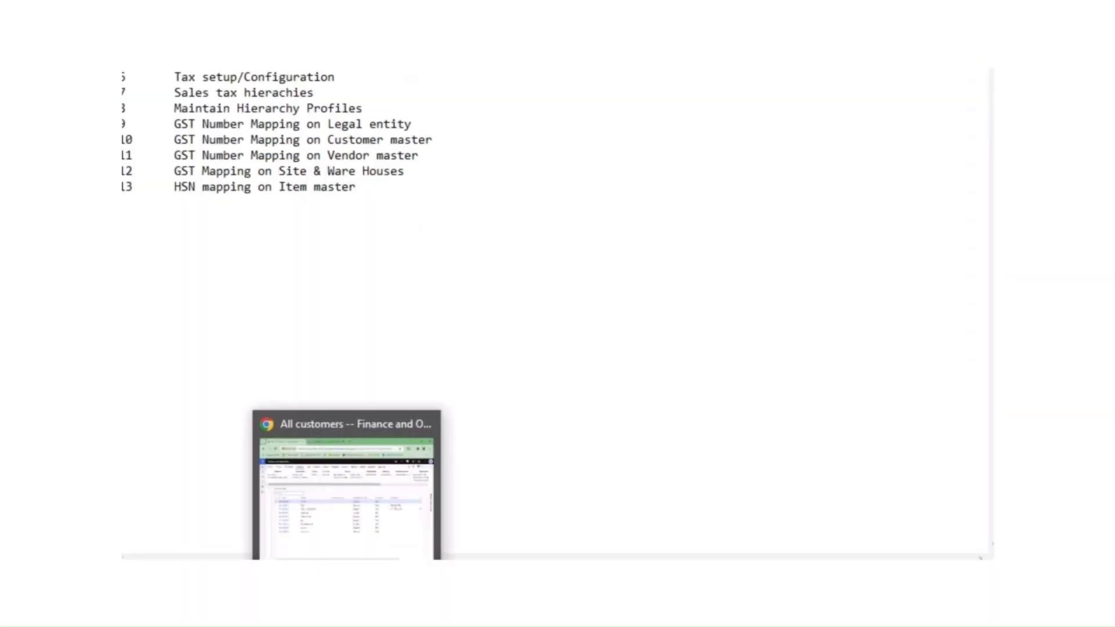
{"action": "left_click", "coordinate": [416, 526]}
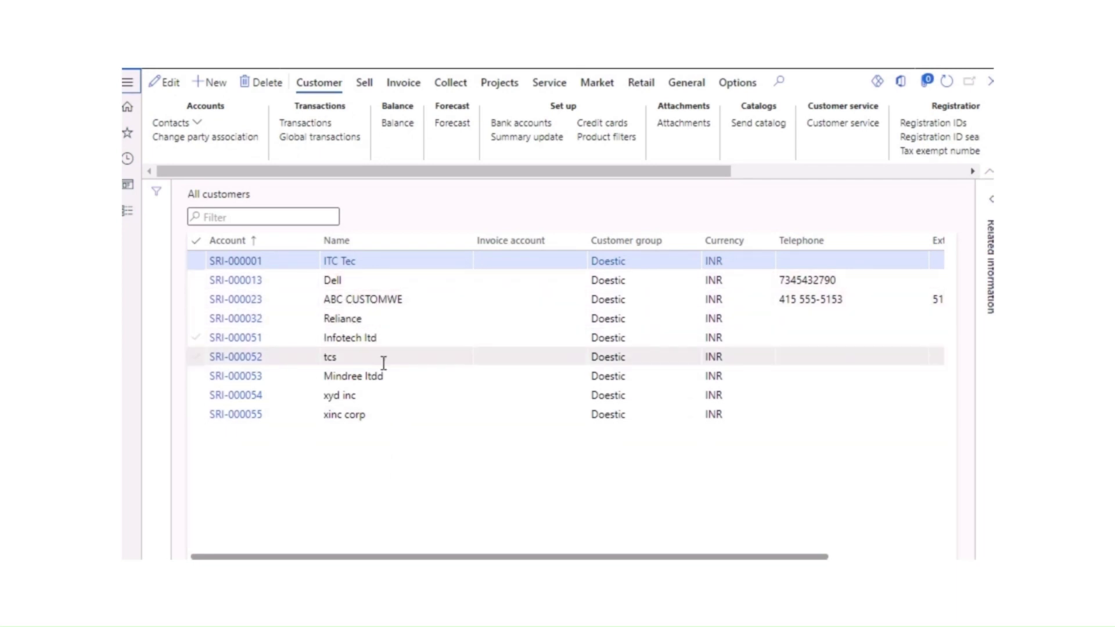
{"action": "left_click", "coordinate": [432, 579]}
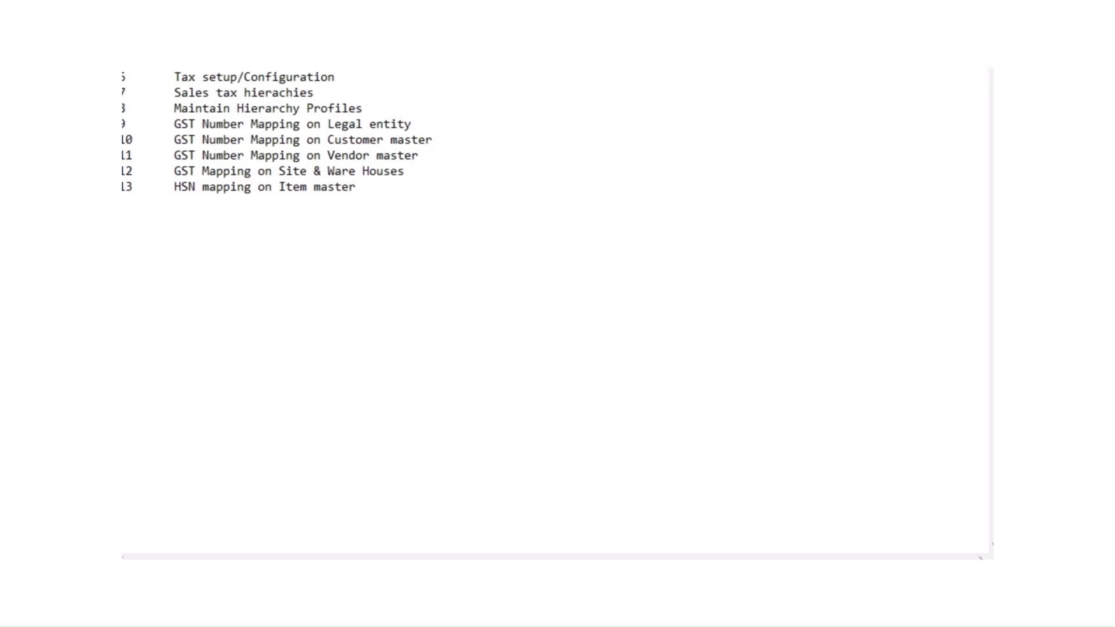
{"action": "scroll", "coordinate": [555, 310], "scroll_direction": "up", "scroll_amount": 3}
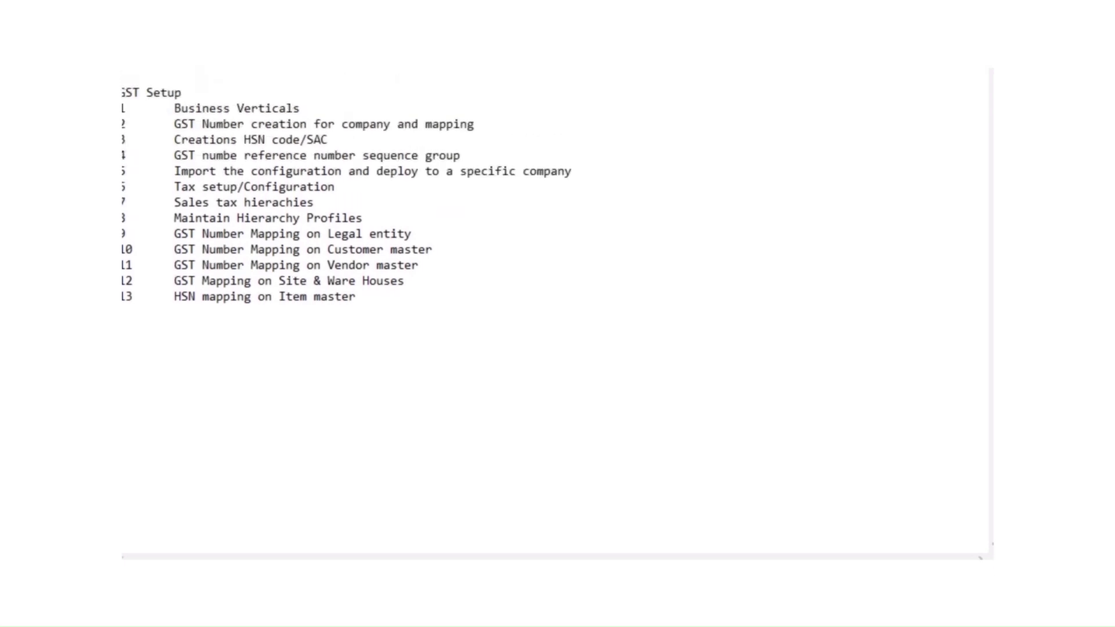
{"action": "left_click_drag", "start_coordinate": [332, 195], "coordinate": [182, 203]}
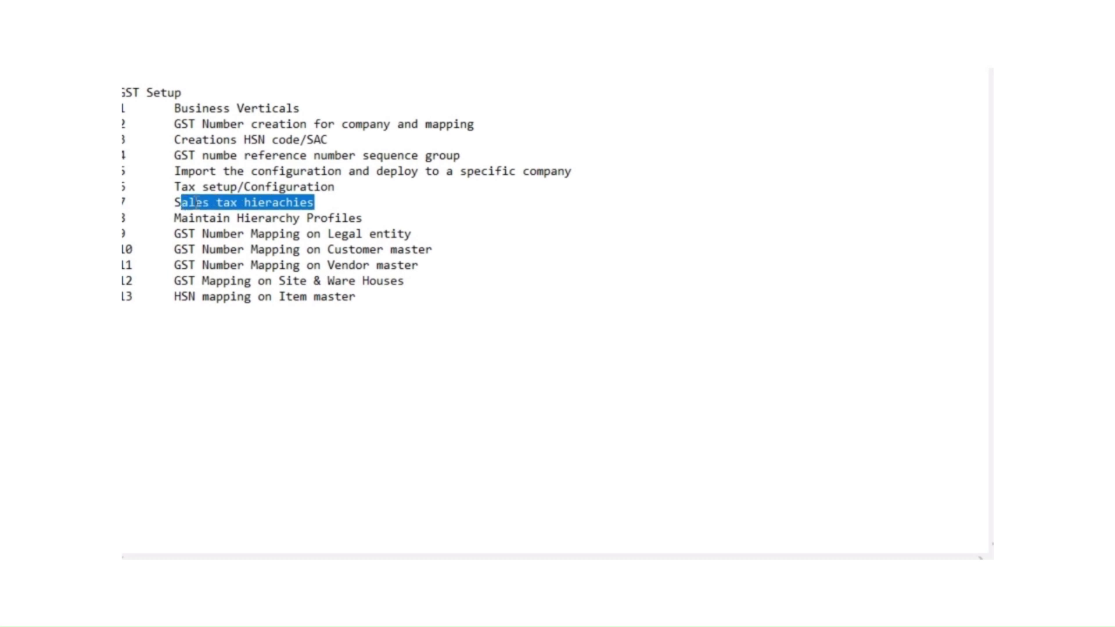
{"action": "left_click", "coordinate": [280, 233]}
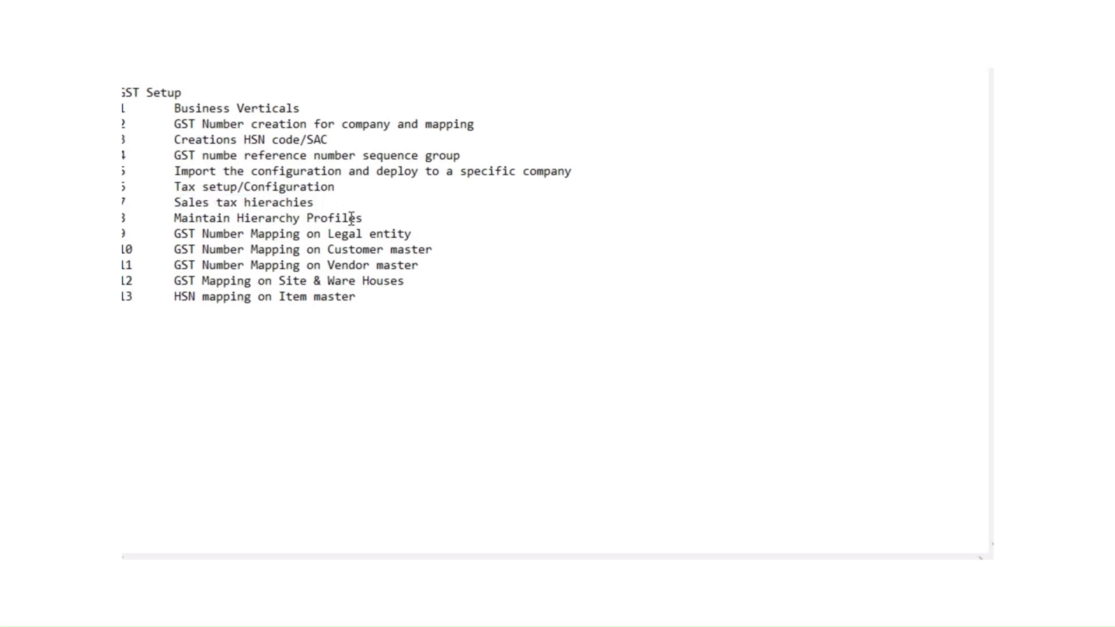
{"action": "left_click_drag", "start_coordinate": [314, 201], "coordinate": [195, 218]}
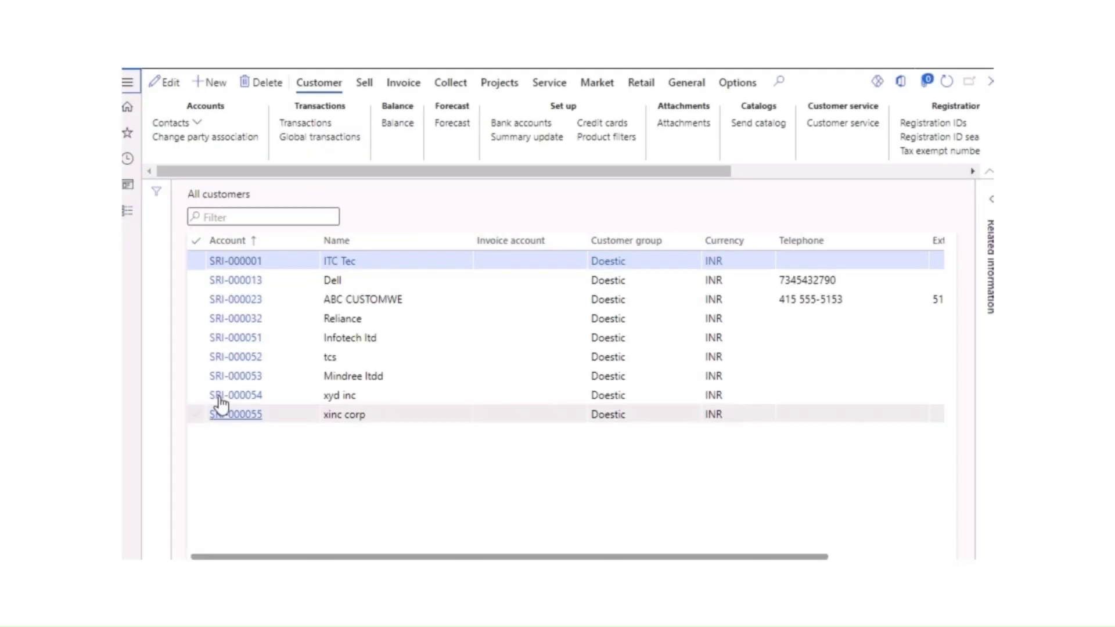
Step: Go to Tax > Setup > Sales tax > Sales tax hierarchies to view GST SETOFF
{"action": "left_click", "coordinate": [132, 212]}
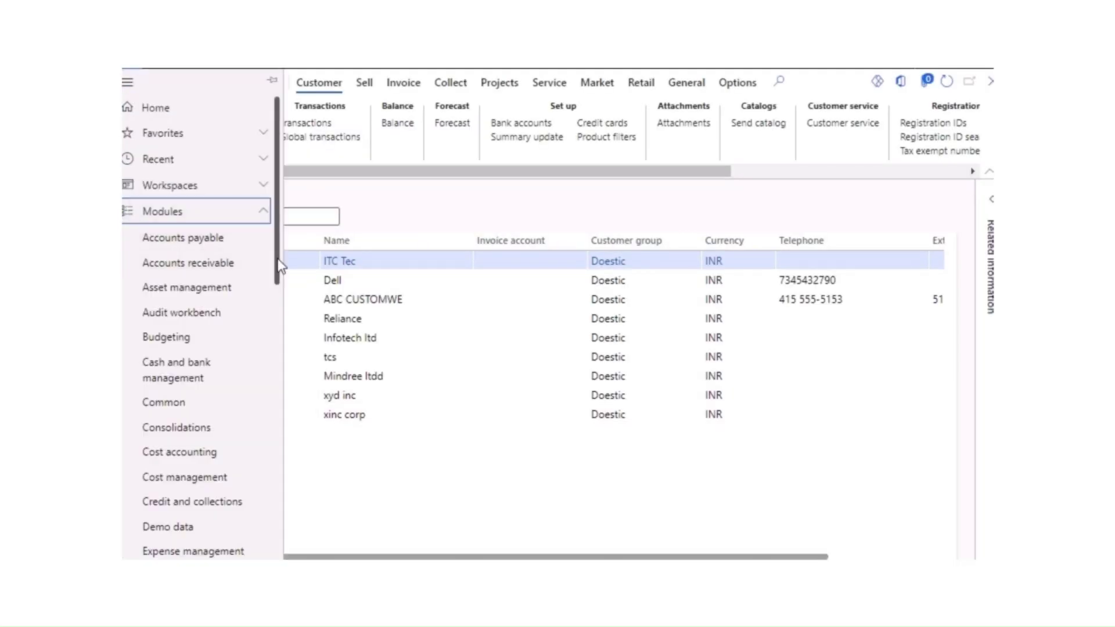
{"action": "left_click_drag", "start_coordinate": [275, 279], "coordinate": [278, 490]}
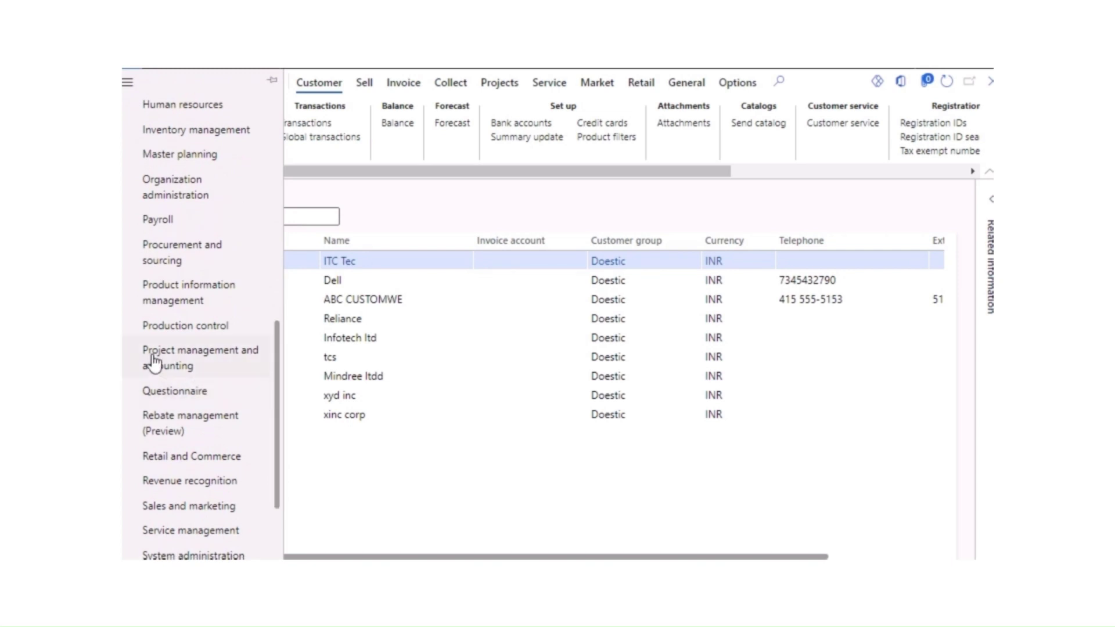
{"action": "scroll", "coordinate": [163, 363], "scroll_direction": "down", "scroll_amount": 3}
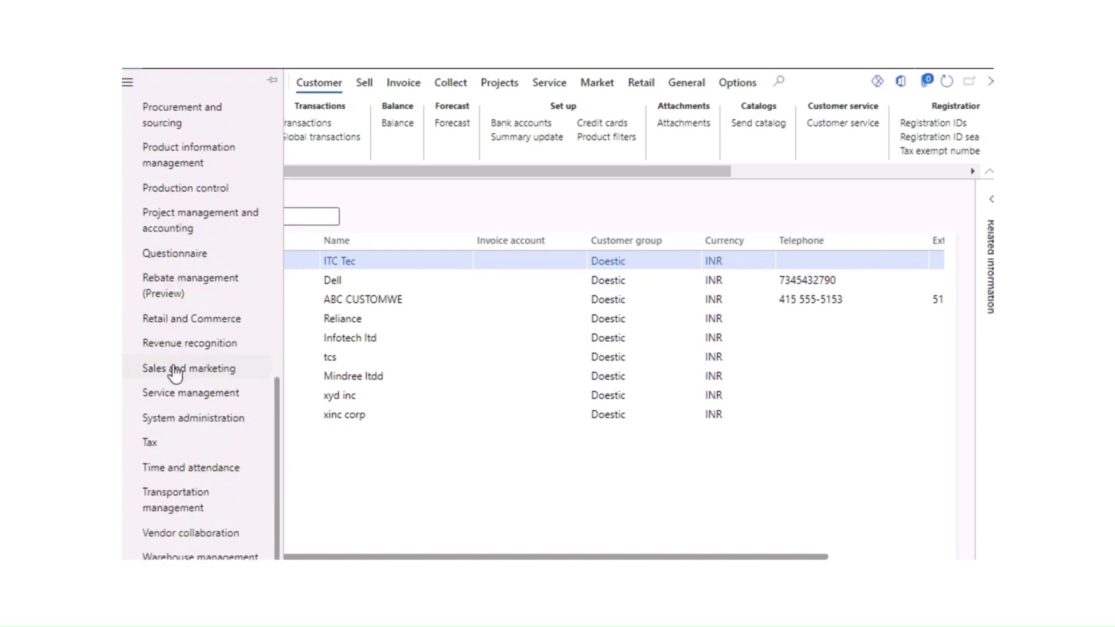
{"action": "left_click", "coordinate": [158, 450]}
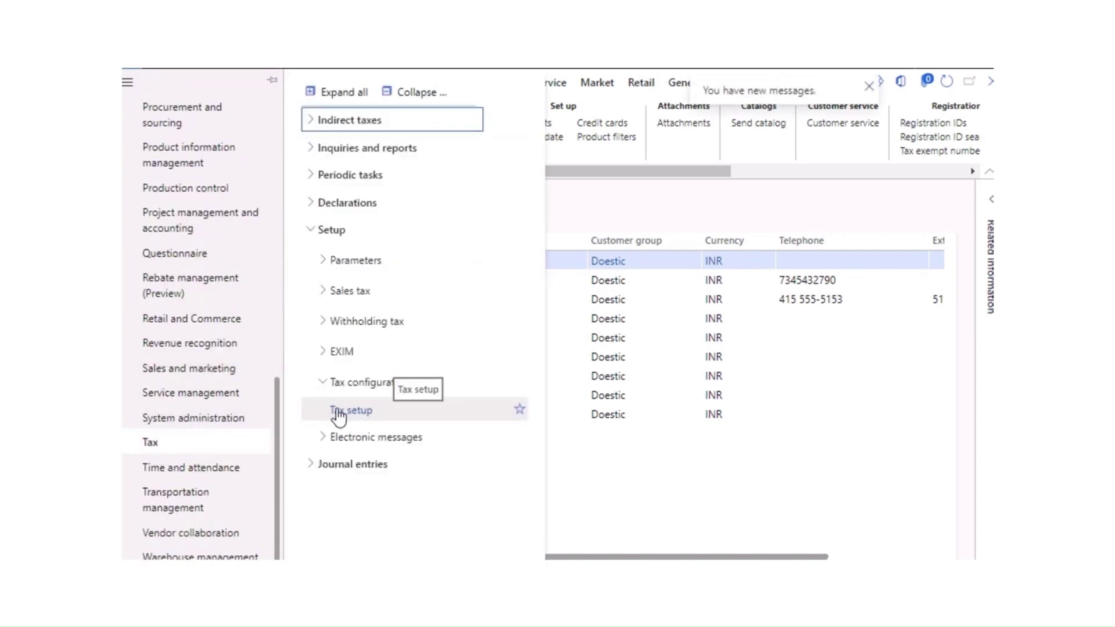
{"action": "left_click", "coordinate": [322, 291]}
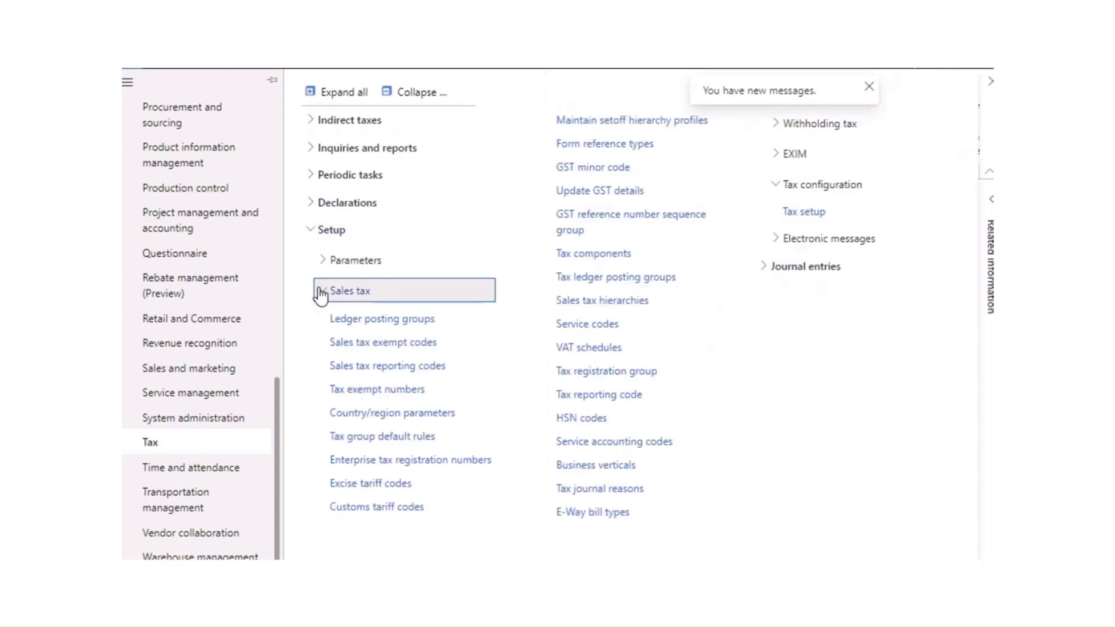
{"action": "left_click", "coordinate": [607, 303]}
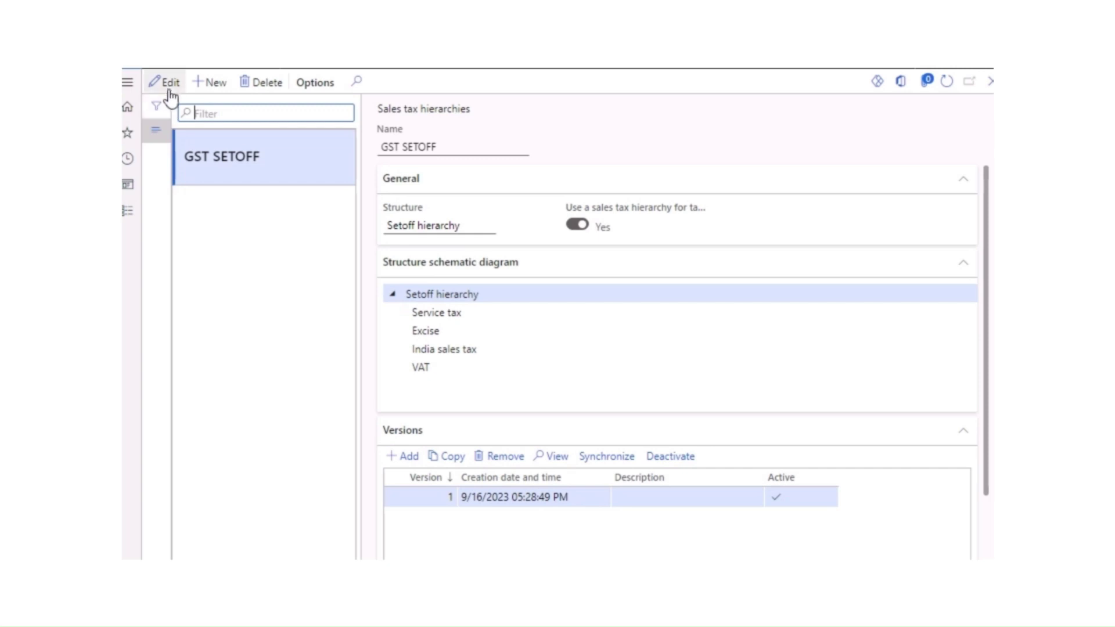
{"action": "scroll", "coordinate": [551, 494], "scroll_direction": "down", "scroll_amount": 1}
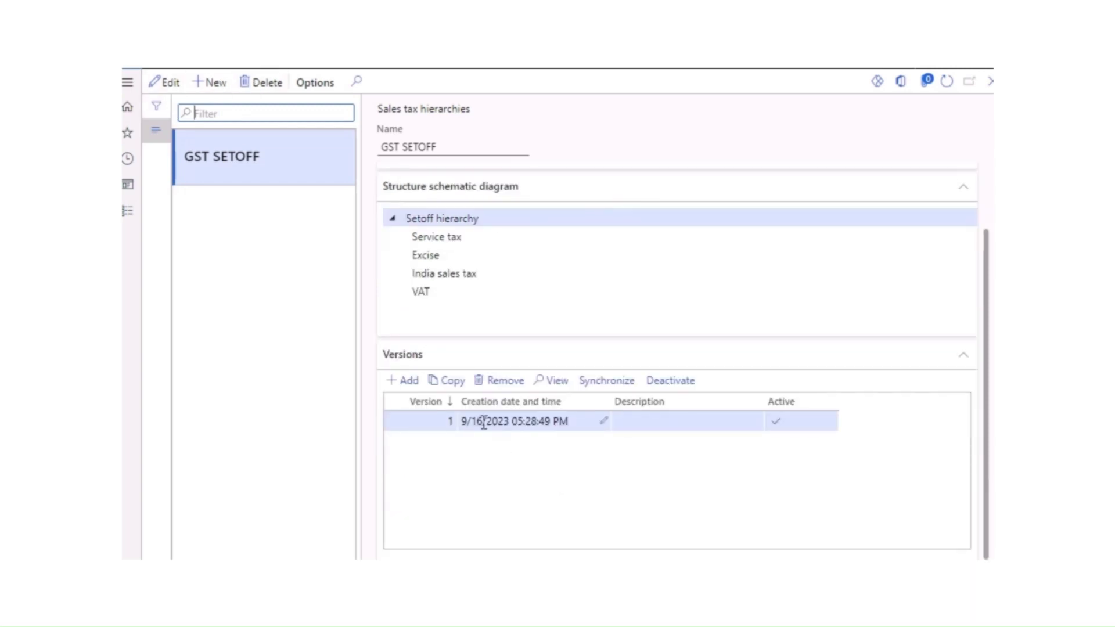
{"action": "scroll", "coordinate": [449, 361], "scroll_direction": "up", "scroll_amount": 1}
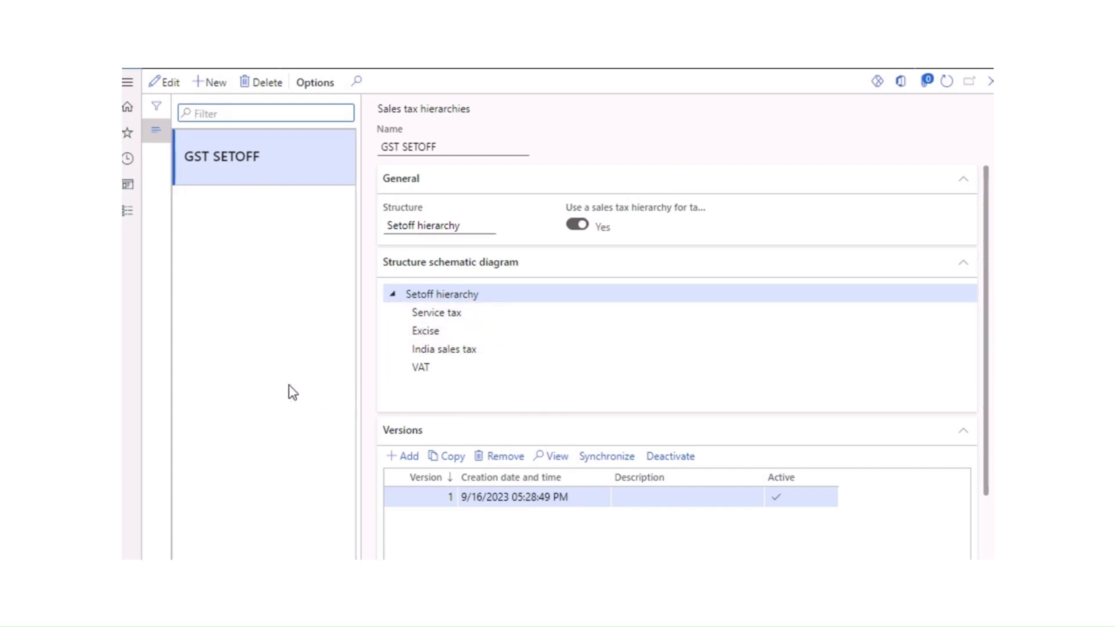
Step: Start a new sales tax hierarchy, check structure types, then cancel without saving
{"action": "left_click", "coordinate": [216, 86]}
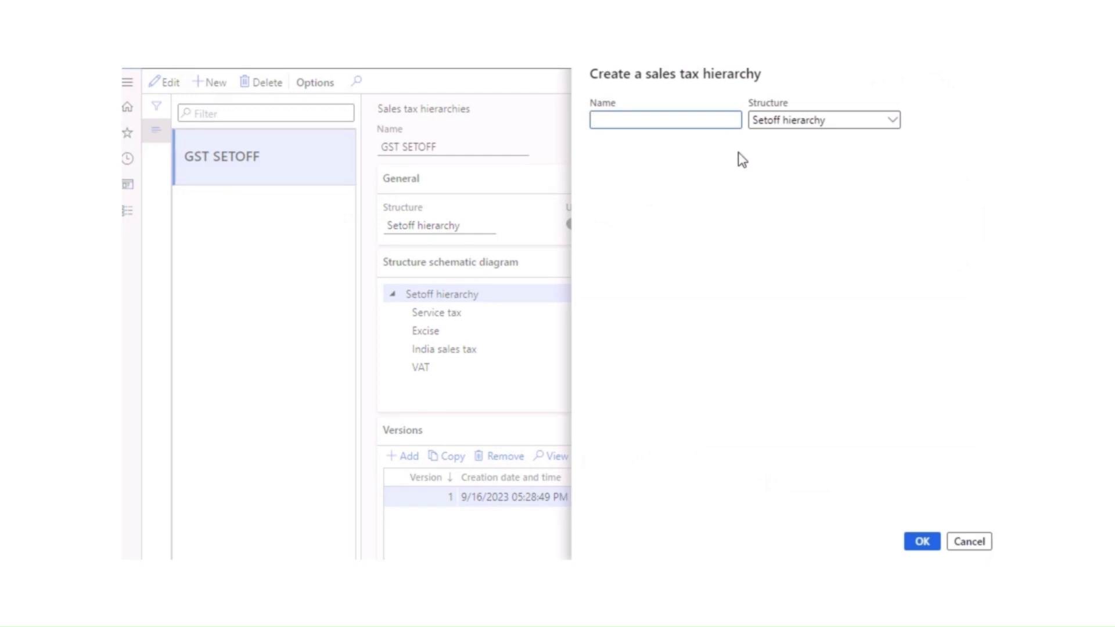
{"action": "left_click", "coordinate": [895, 124]}
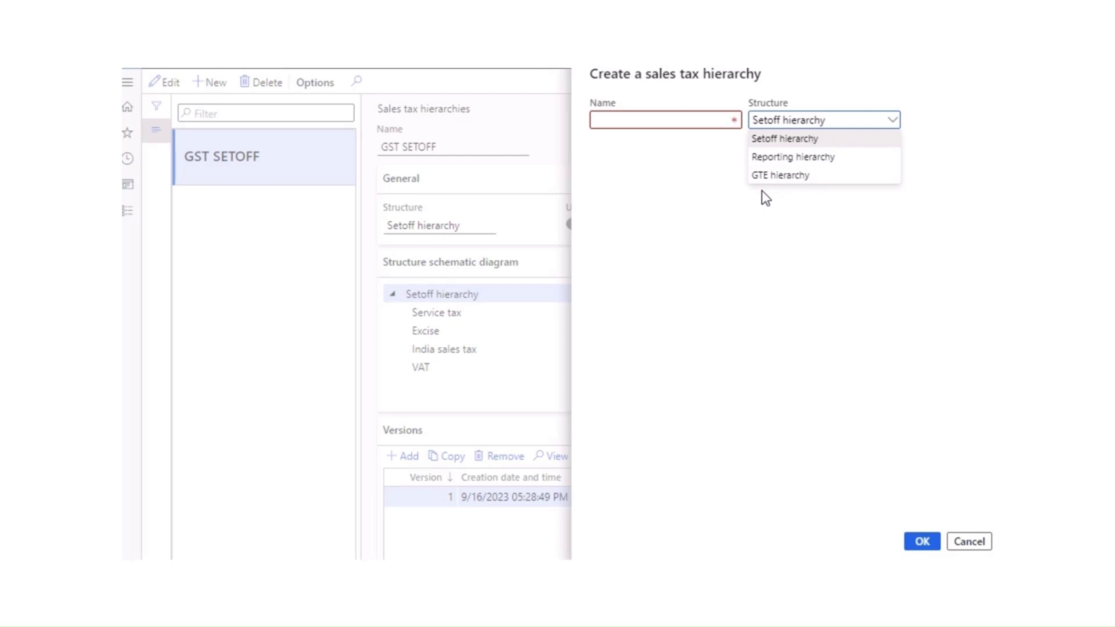
{"action": "left_click", "coordinate": [723, 186]}
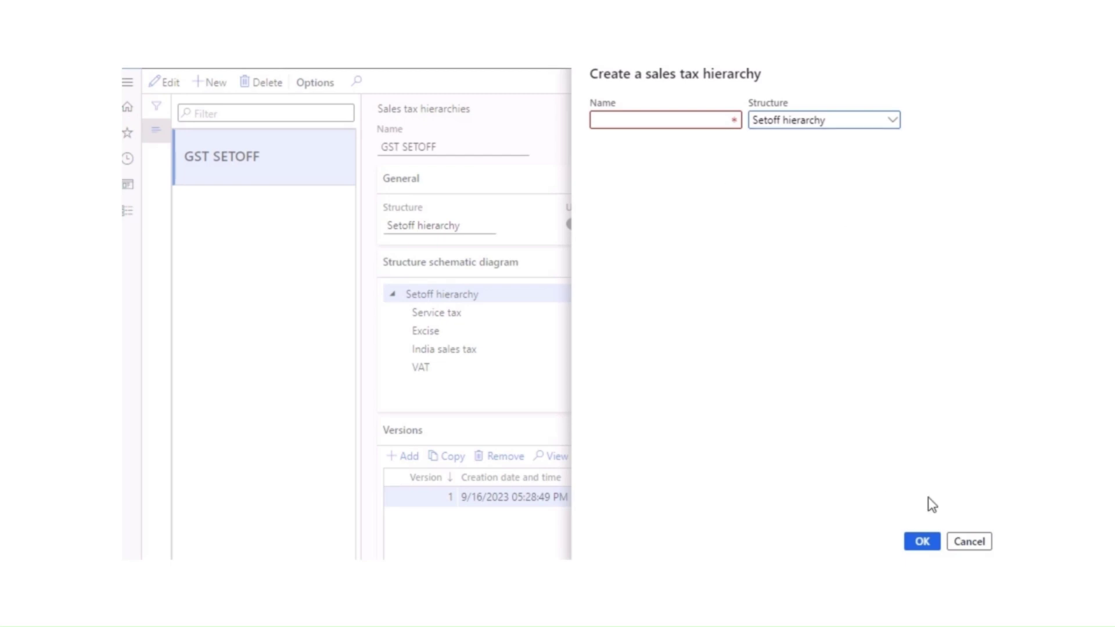
{"action": "left_click", "coordinate": [969, 542]}
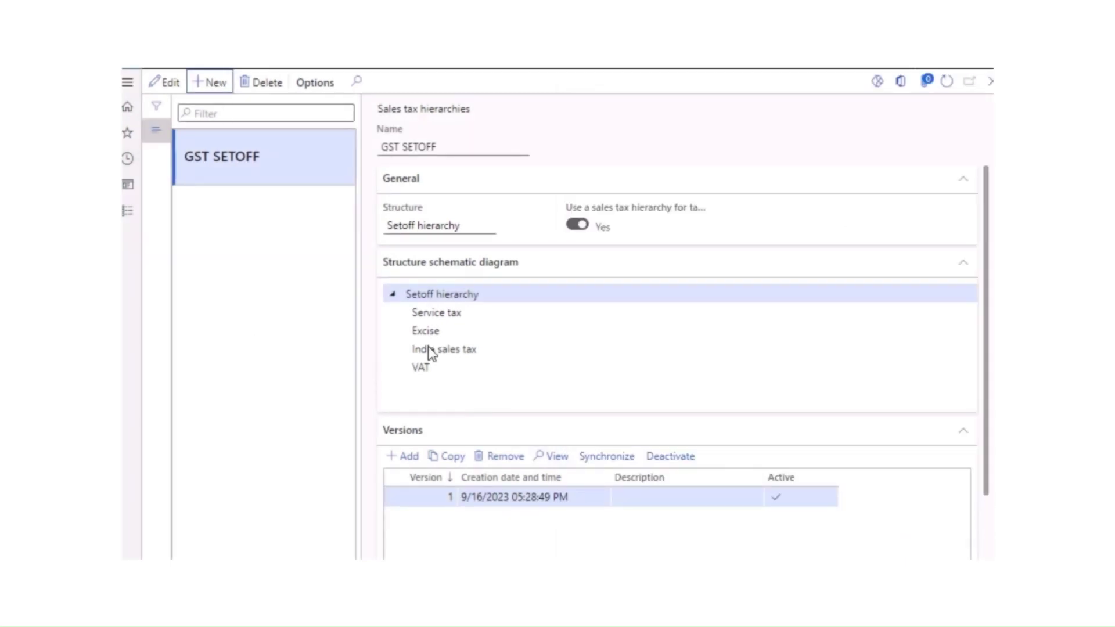
{"action": "scroll", "coordinate": [429, 357], "scroll_direction": "down", "scroll_amount": 2}
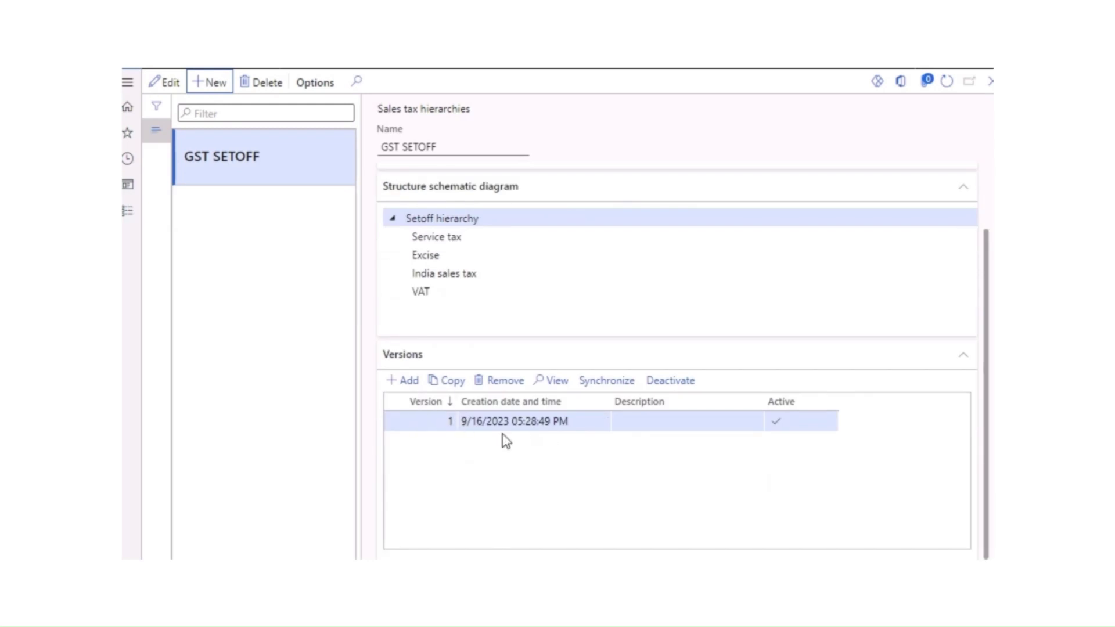
Step: Remove GST SETOFF version 2 and synchronize version 1
{"action": "left_click", "coordinate": [416, 381]}
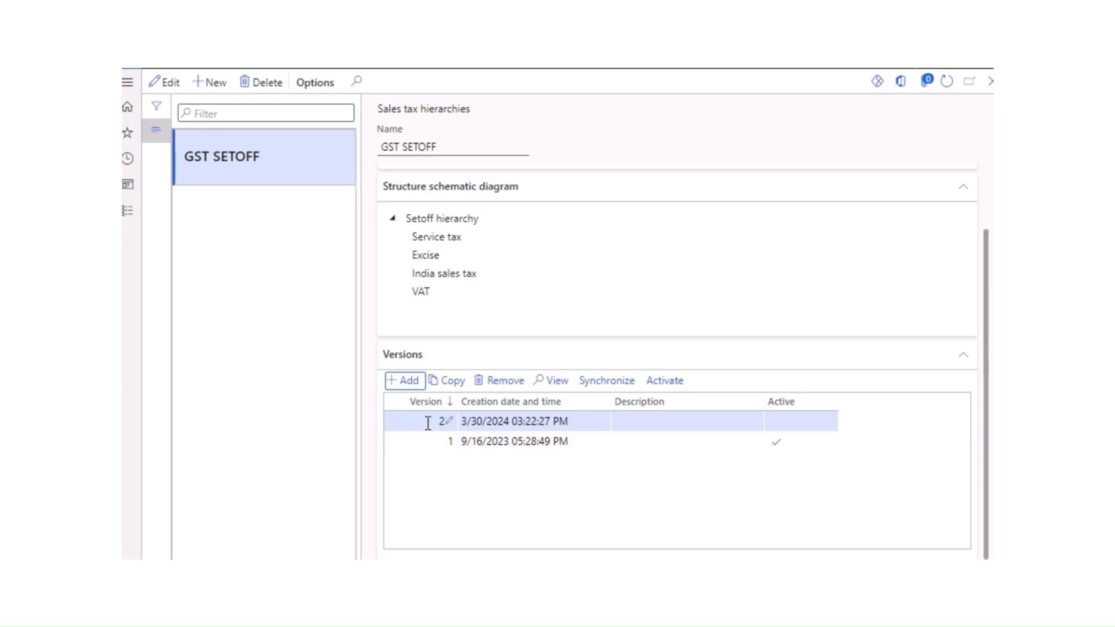
{"action": "left_click", "coordinate": [501, 381]}
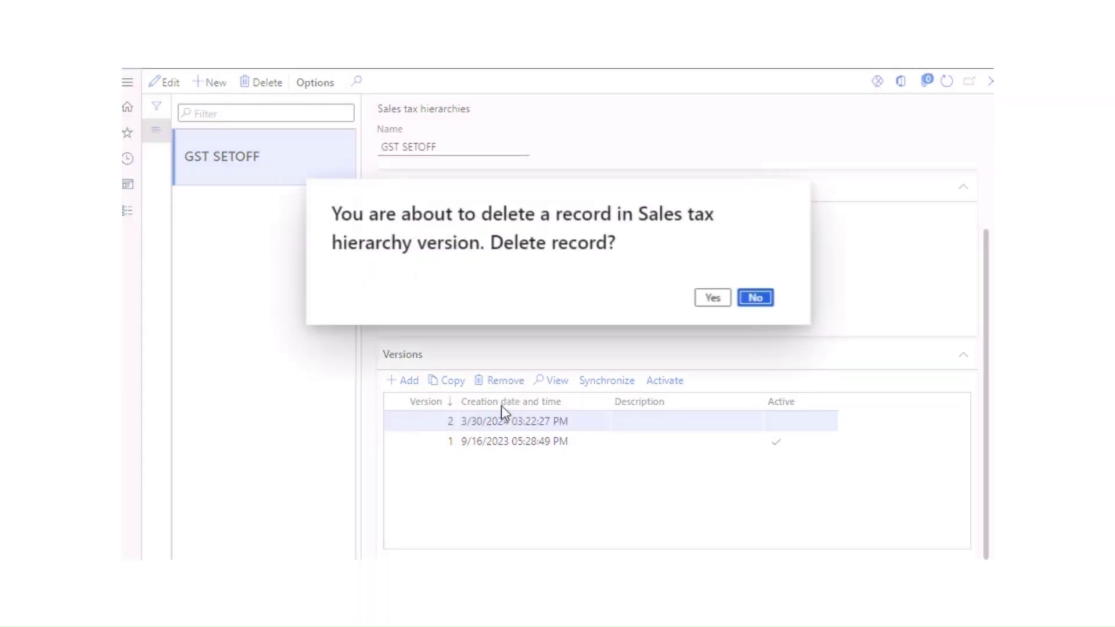
{"action": "left_click", "coordinate": [708, 295]}
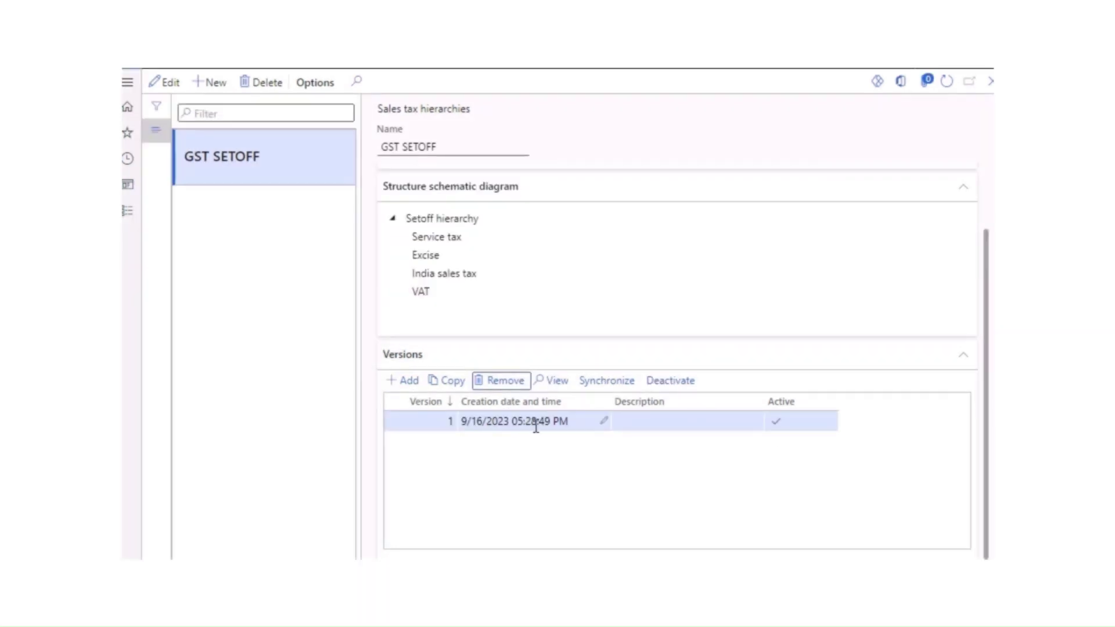
{"action": "left_click", "coordinate": [607, 389]}
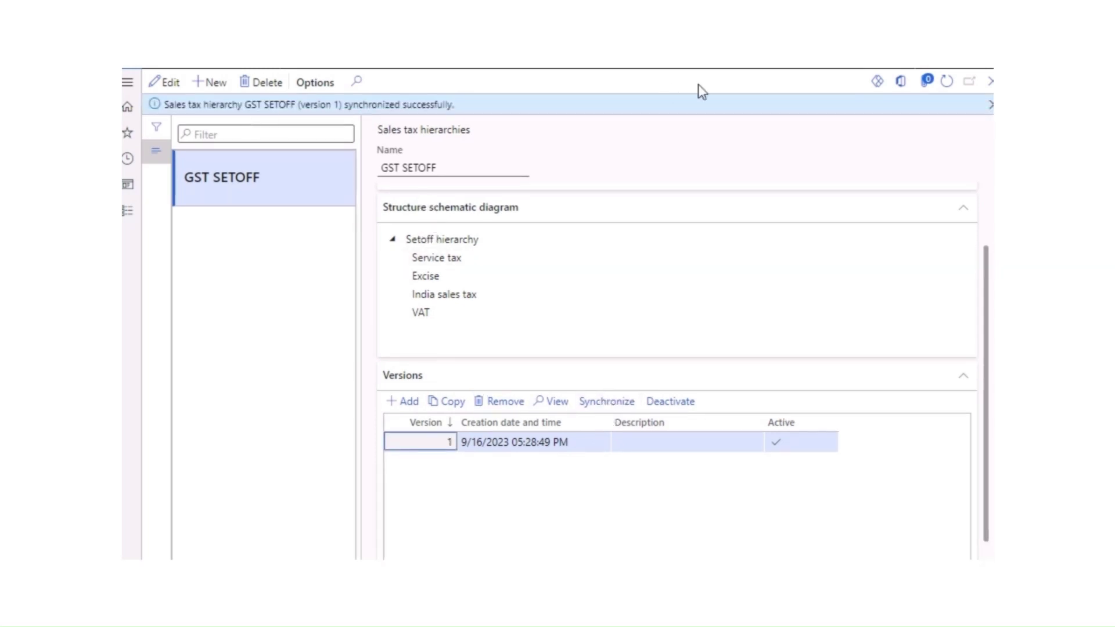
{"action": "left_click", "coordinate": [991, 108]}
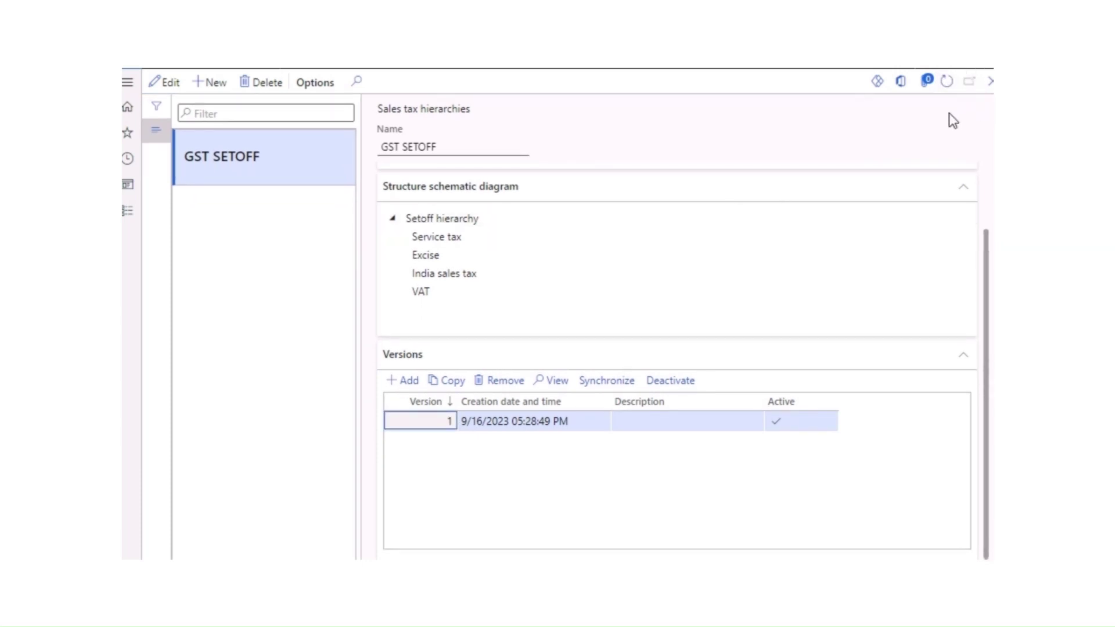
{"action": "left_click", "coordinate": [946, 88]}
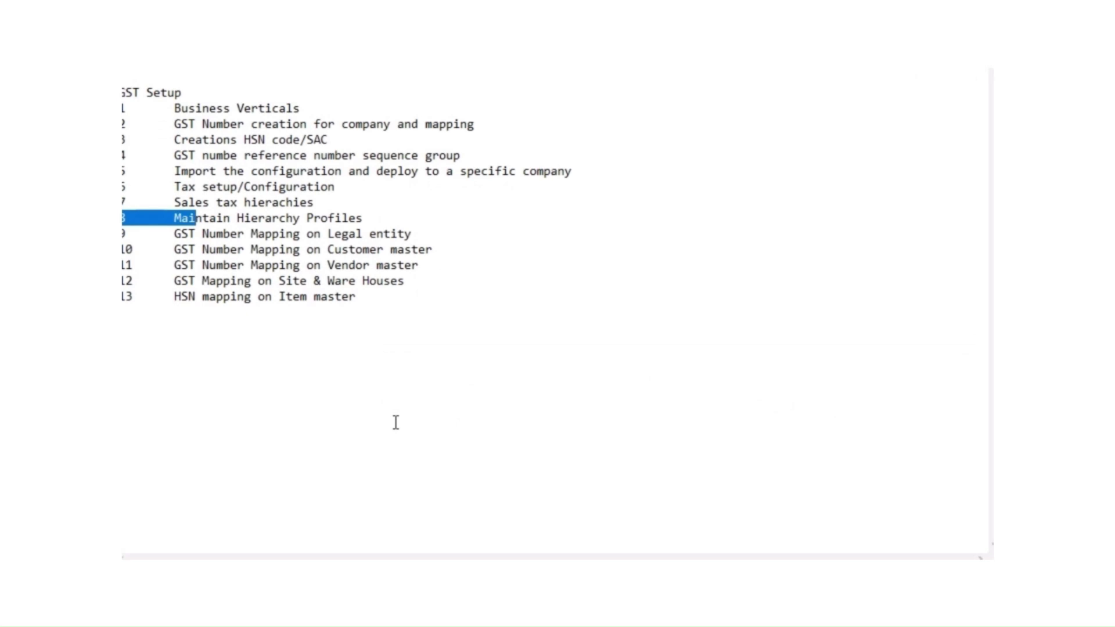
{"action": "left_click", "coordinate": [396, 422]}
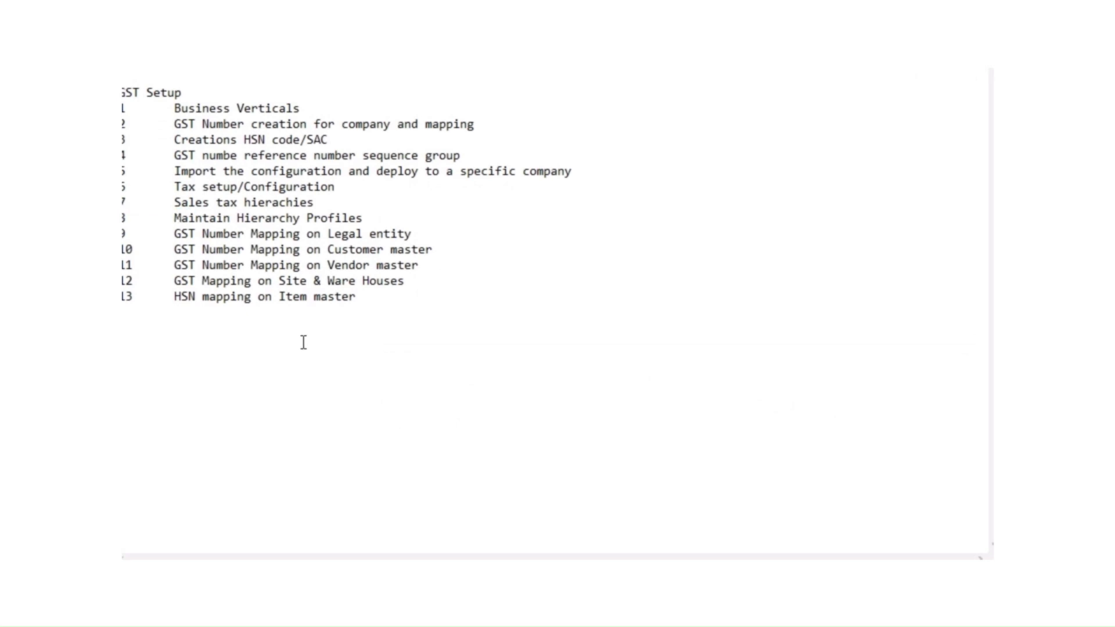
Step: Open Maintain setoff hierarchy profiles from the Tax module's links
{"action": "triple_click", "coordinate": [368, 218]}
{"action": "left_click", "coordinate": [416, 320]}
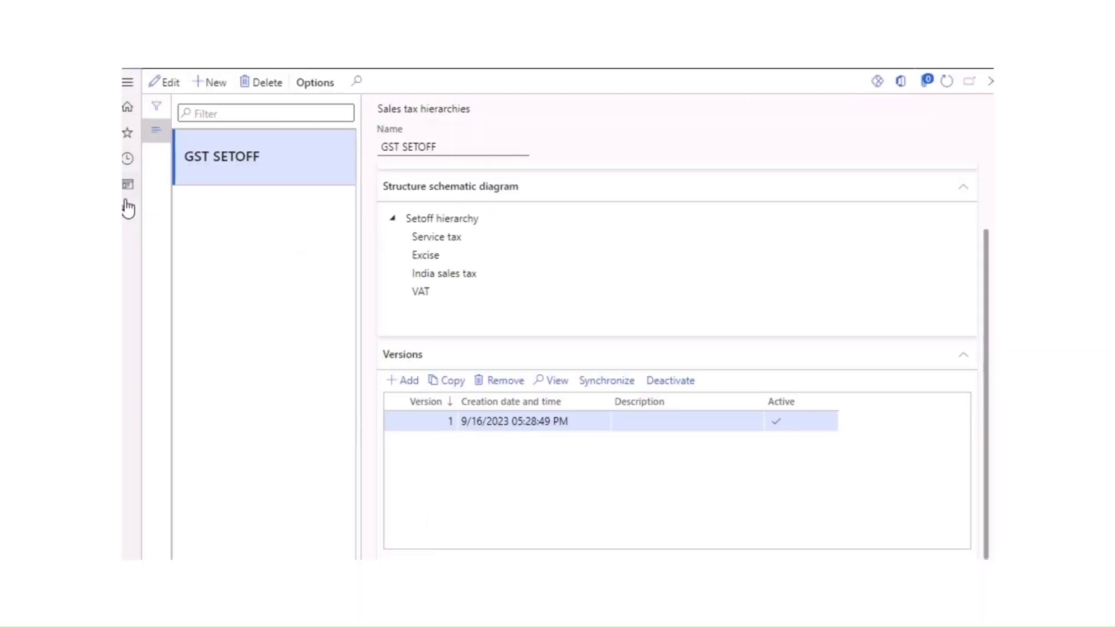
{"action": "left_click", "coordinate": [127, 210]}
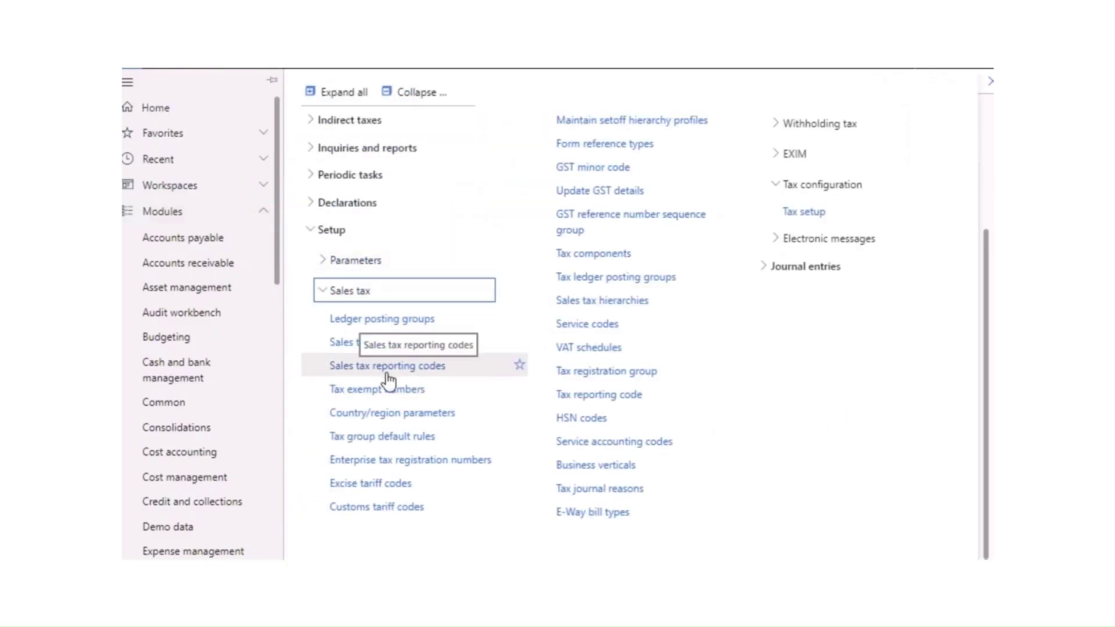
{"action": "left_click", "coordinate": [601, 123]}
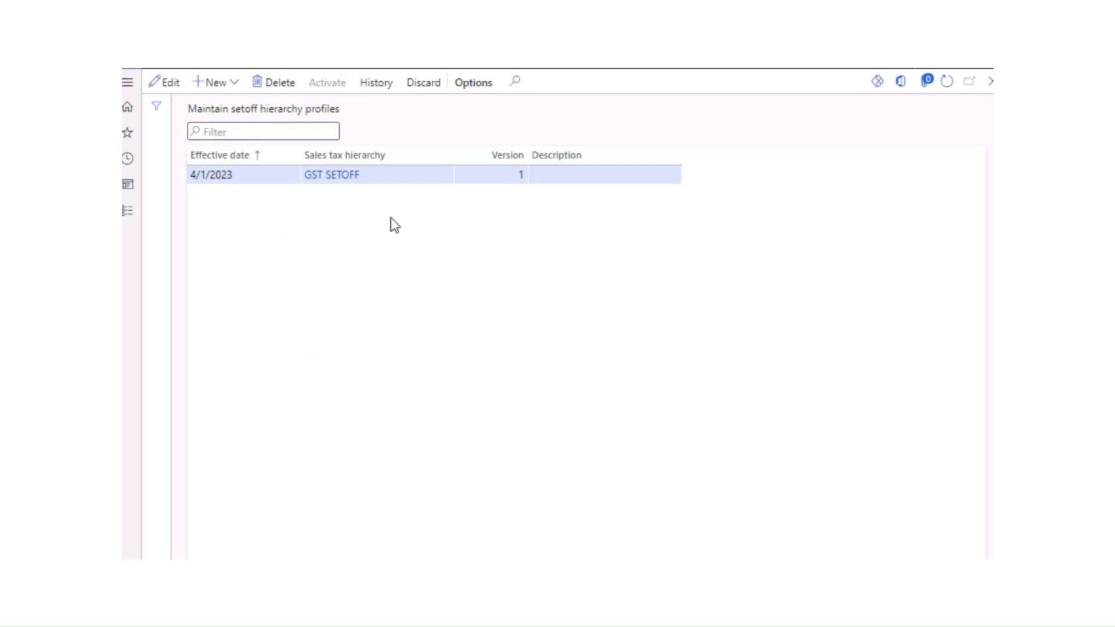
Step: Create a GST SETOFF setoff hierarchy profile dated 4/1/2024, accepting the warnings and overwrite
{"action": "left_click", "coordinate": [219, 85]}
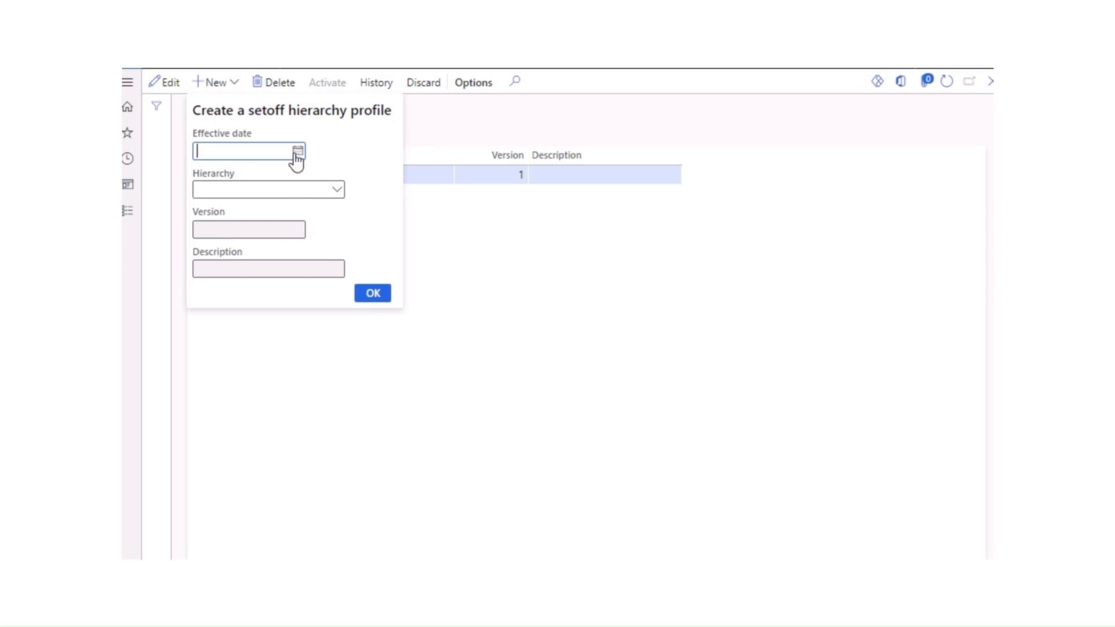
{"action": "left_click", "coordinate": [298, 153]}
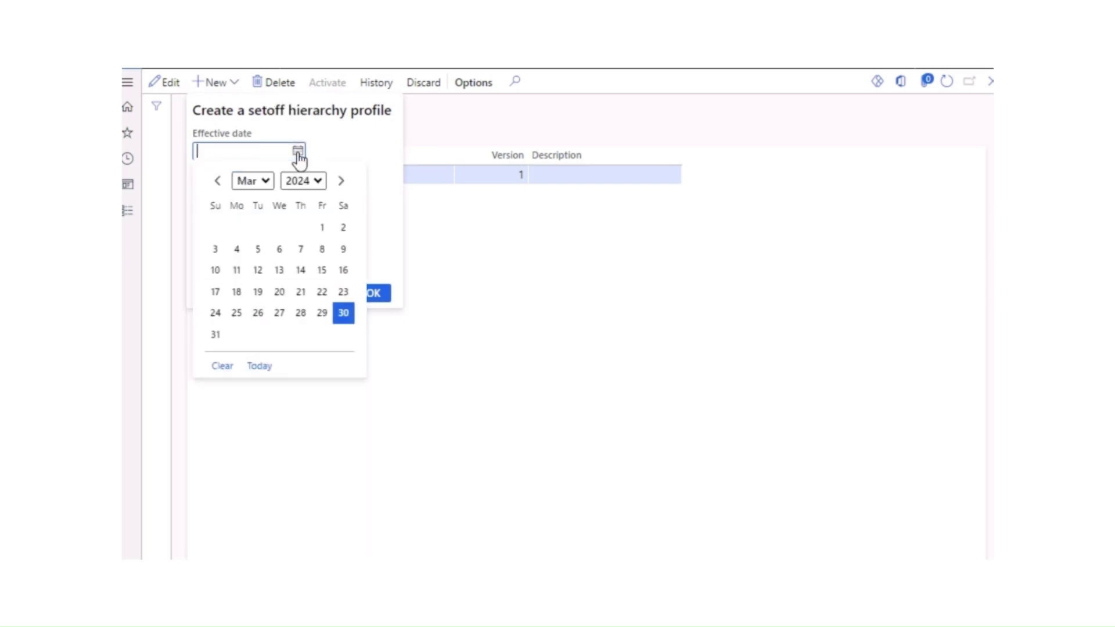
{"action": "left_click", "coordinate": [255, 181]}
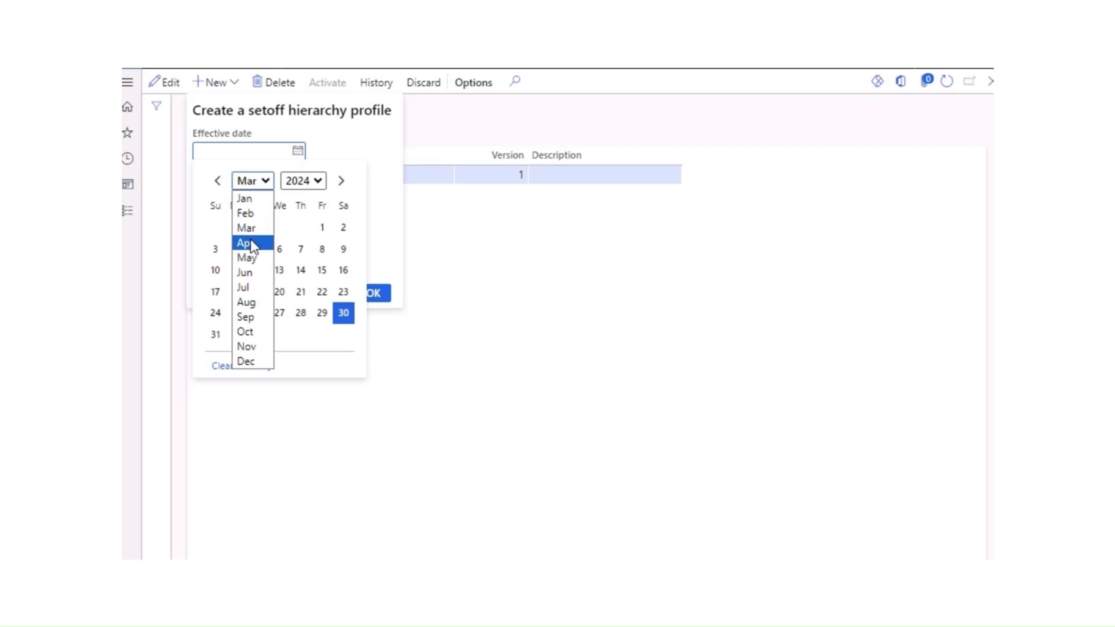
{"action": "left_click", "coordinate": [250, 244]}
{"action": "left_click", "coordinate": [237, 227]}
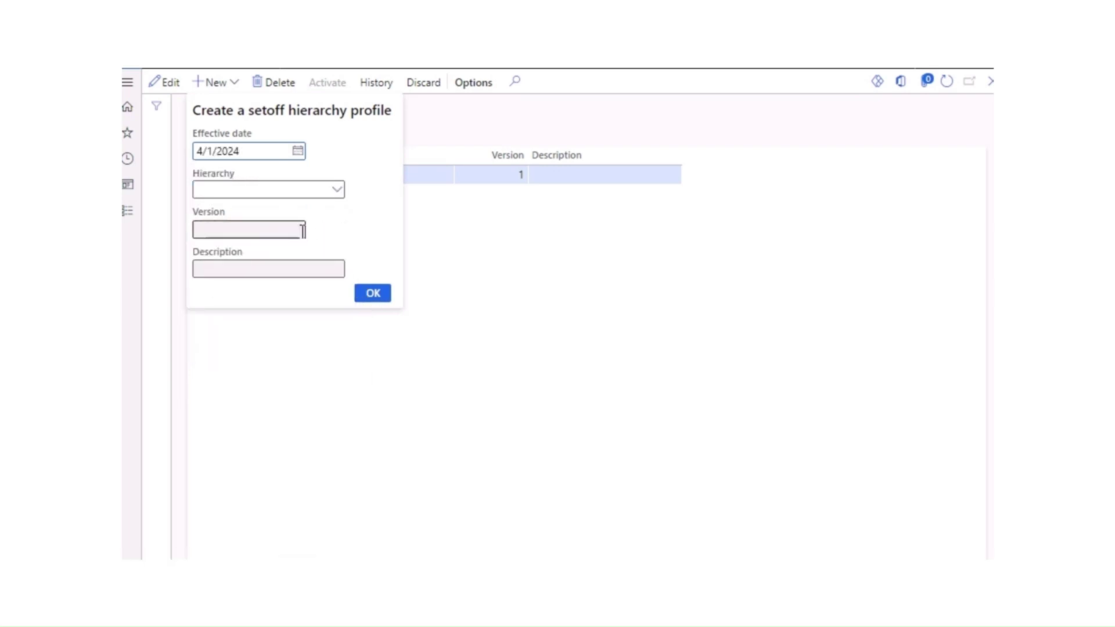
{"action": "left_click", "coordinate": [337, 192]}
{"action": "left_click", "coordinate": [264, 228]}
{"action": "left_click", "coordinate": [373, 294]}
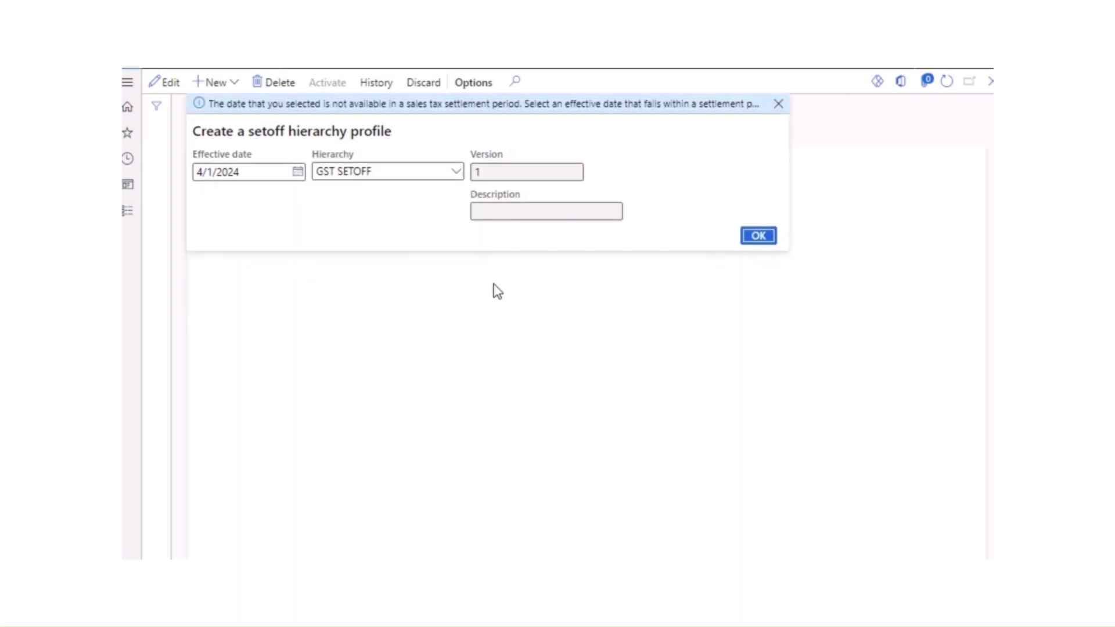
{"action": "left_click", "coordinate": [760, 239]}
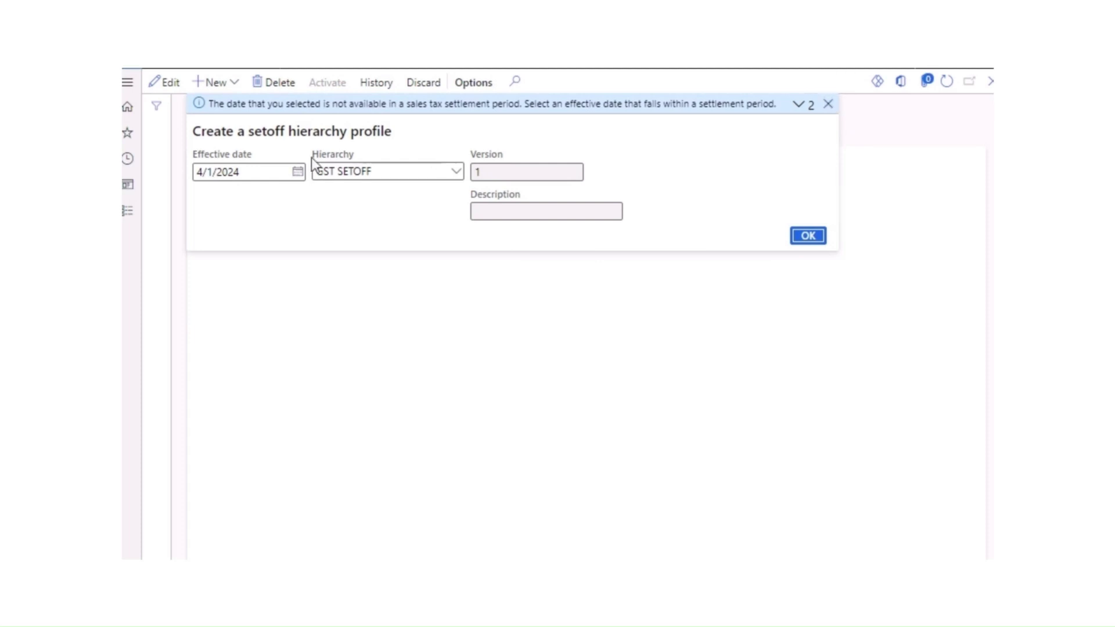
{"action": "left_click", "coordinate": [266, 171]}
{"action": "left_click", "coordinate": [808, 237]}
{"action": "left_click", "coordinate": [712, 299]}
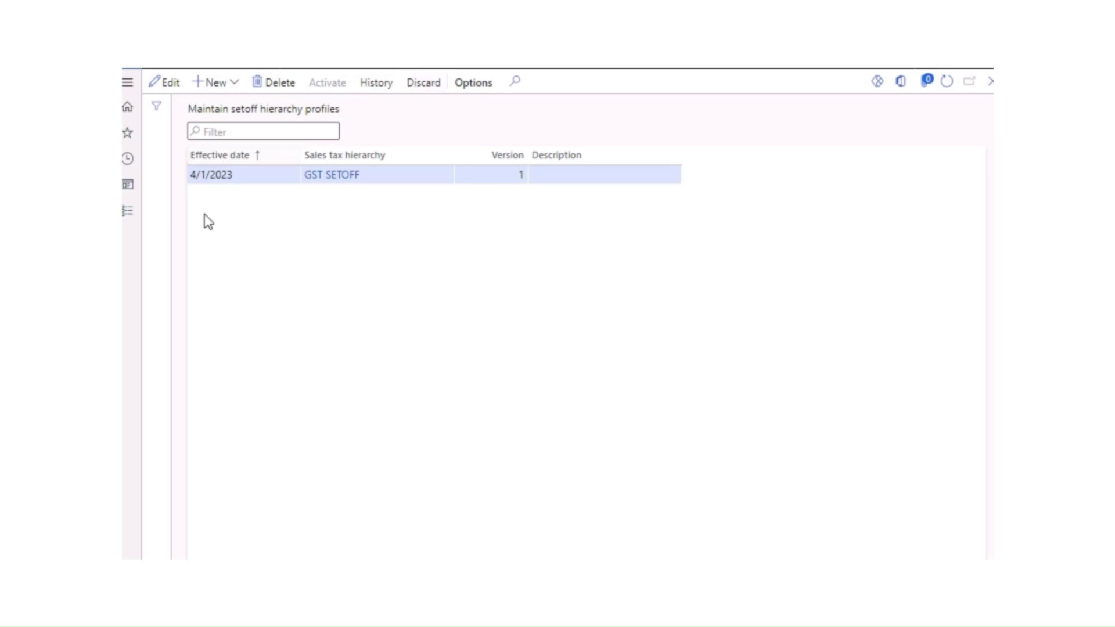
{"action": "left_click", "coordinate": [169, 84]}
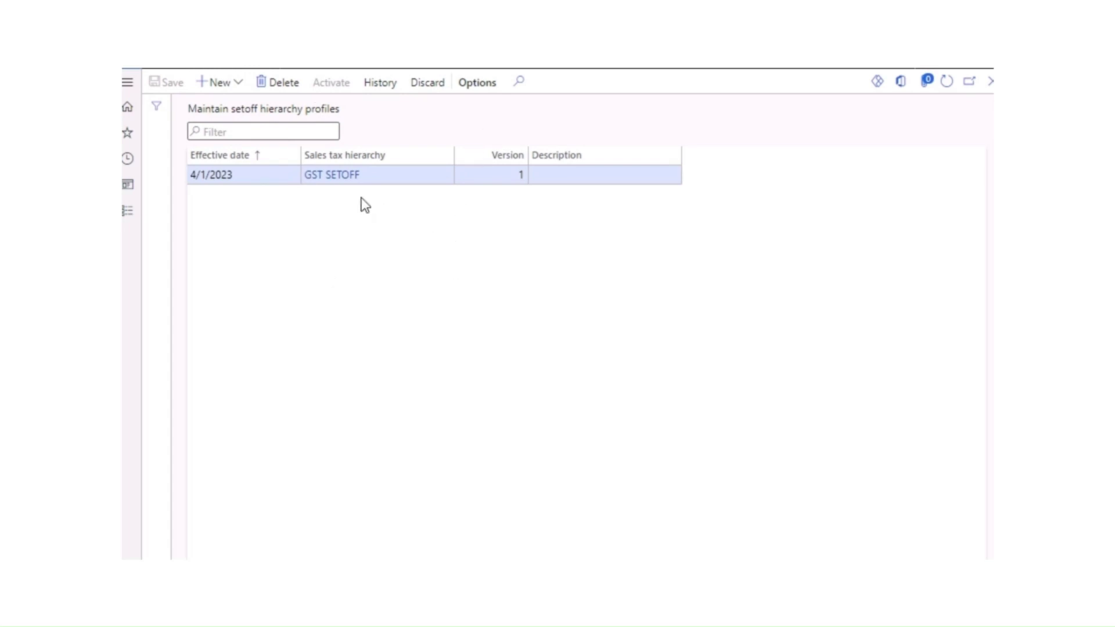
{"action": "left_click", "coordinate": [951, 87]}
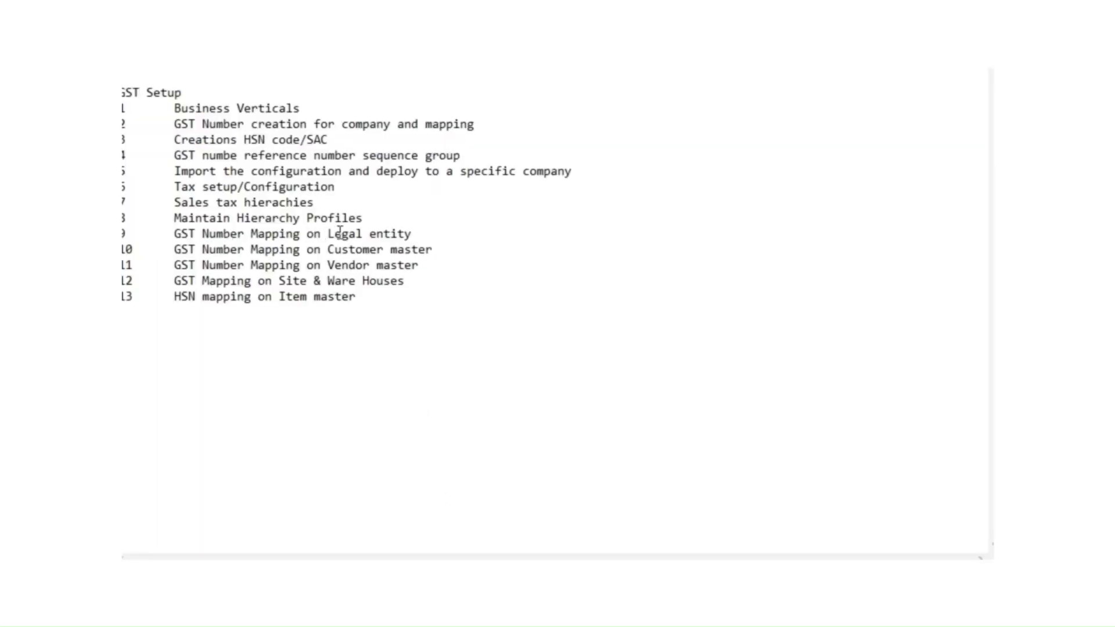
{"action": "left_click_drag", "start_coordinate": [414, 231], "coordinate": [170, 238]}
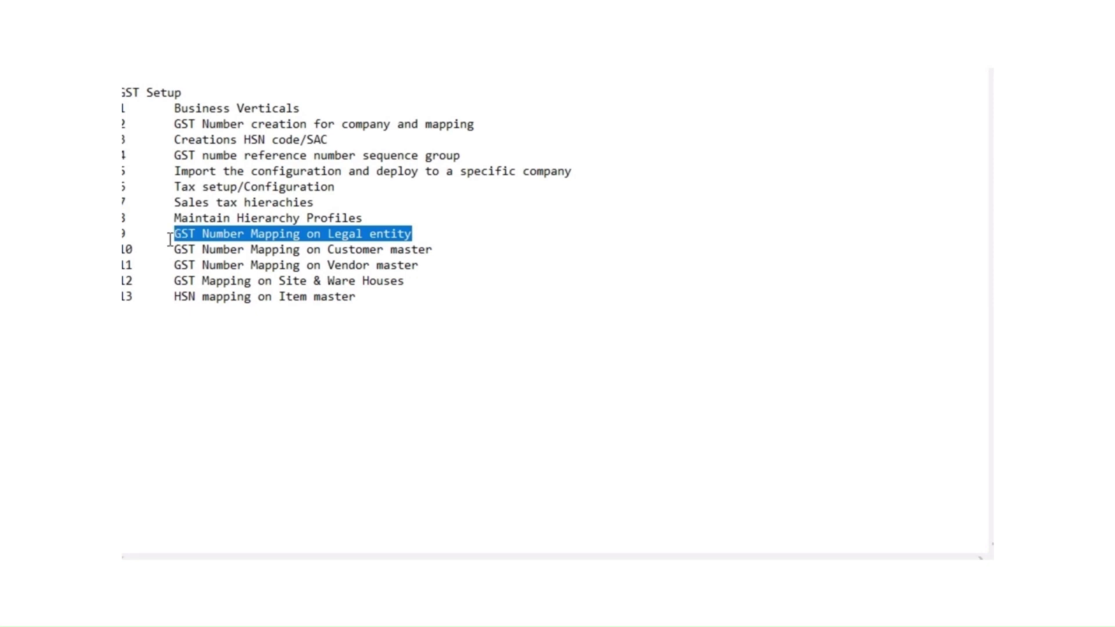
{"action": "left_click", "coordinate": [171, 238]}
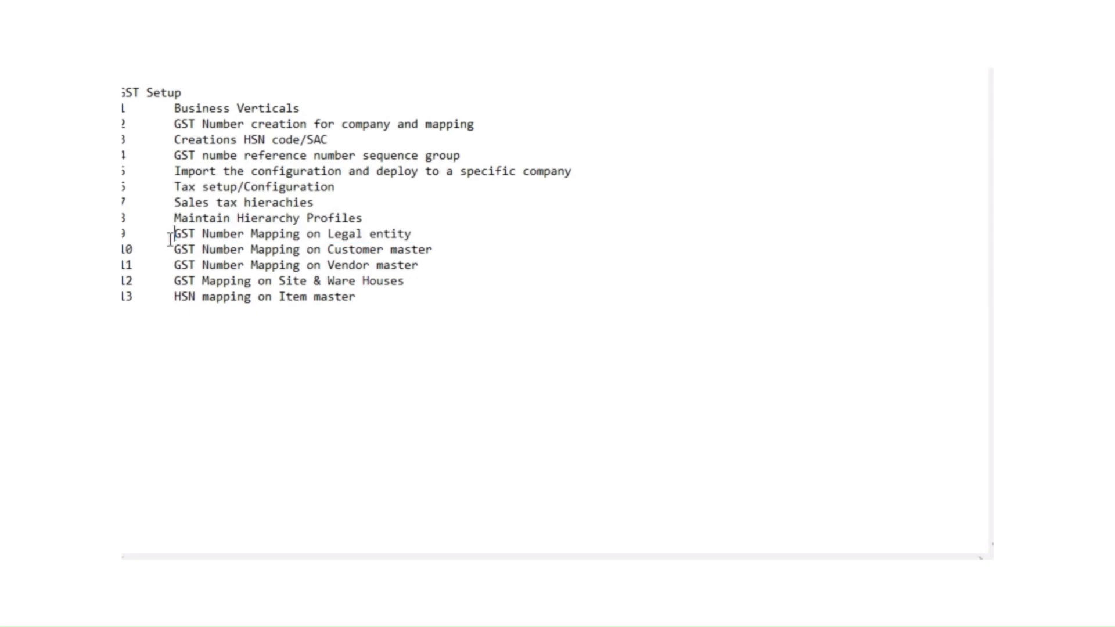
{"action": "left_click_drag", "start_coordinate": [420, 235], "coordinate": [154, 248]}
{"action": "left_click", "coordinate": [448, 420]}
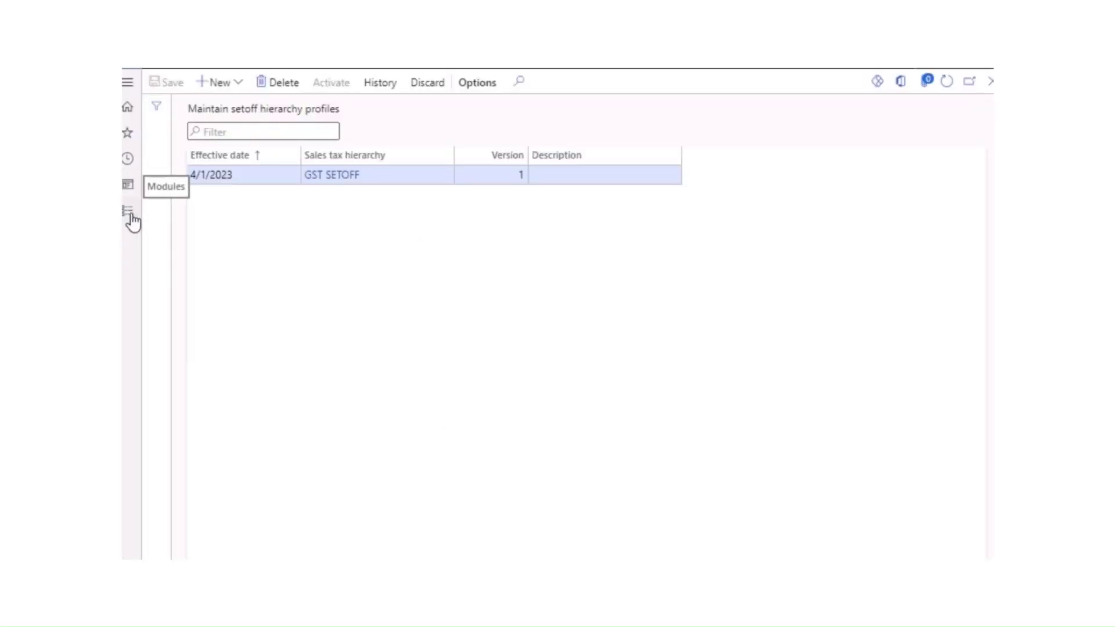
Step: From Legal entities, open the advanced details of SRIHAAN's Hyderabad business address
{"action": "left_click", "coordinate": [132, 216]}
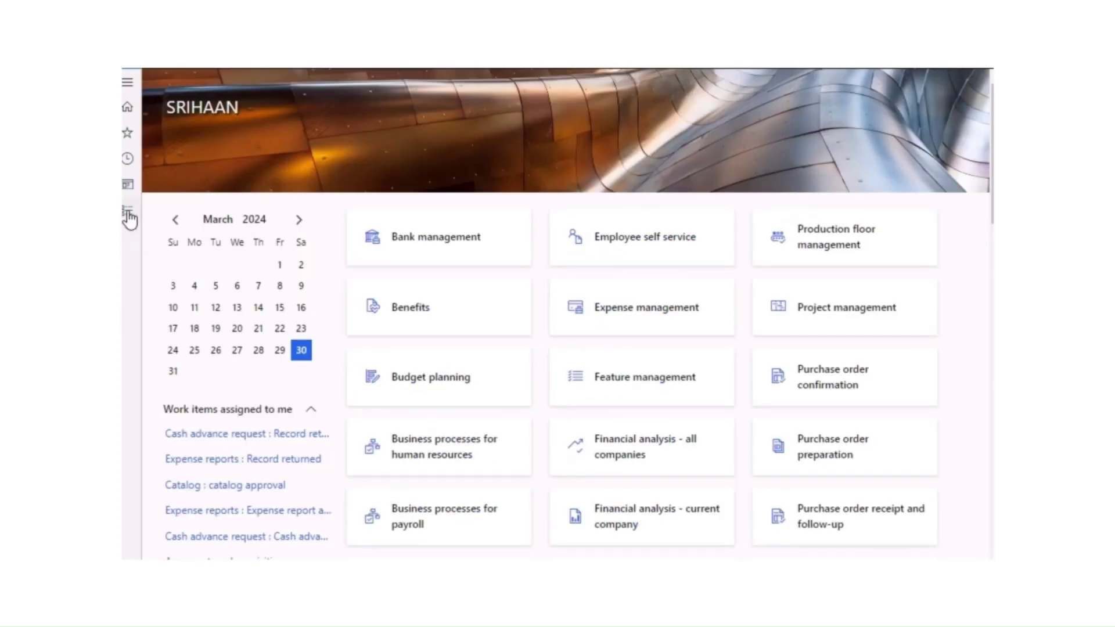
{"action": "left_click", "coordinate": [128, 215]}
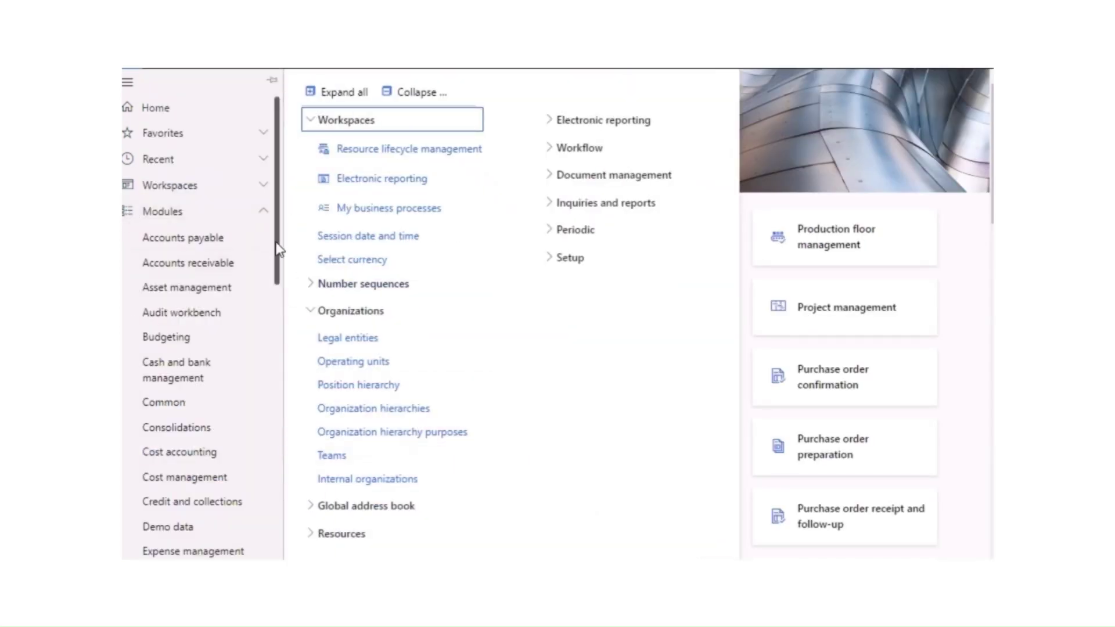
{"action": "scroll", "coordinate": [278, 249], "scroll_direction": "down", "scroll_amount": 6}
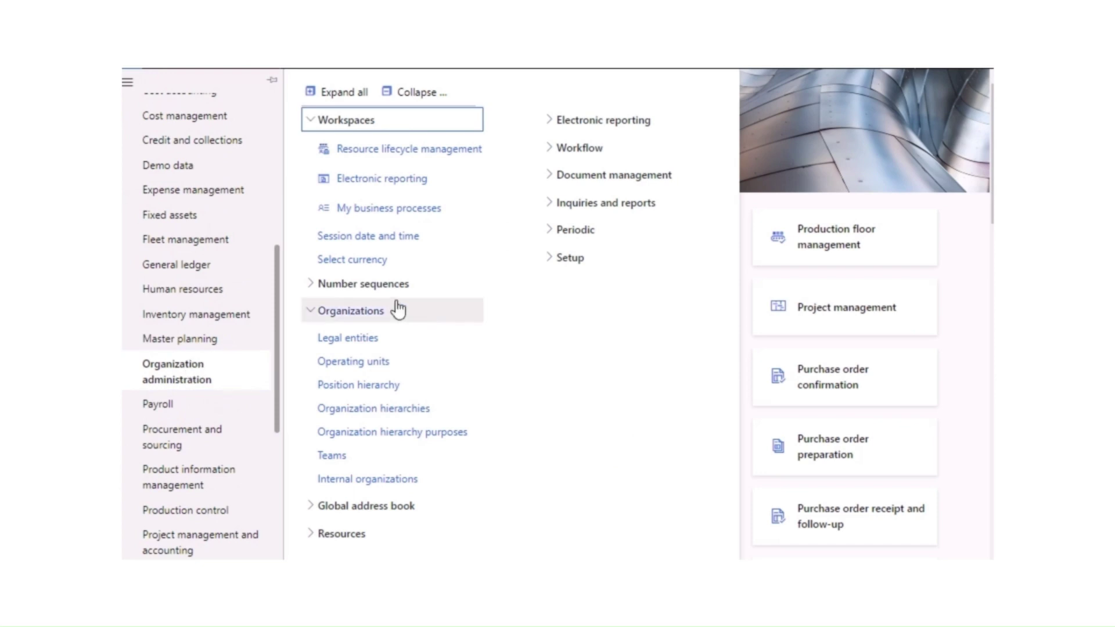
{"action": "left_click", "coordinate": [346, 344]}
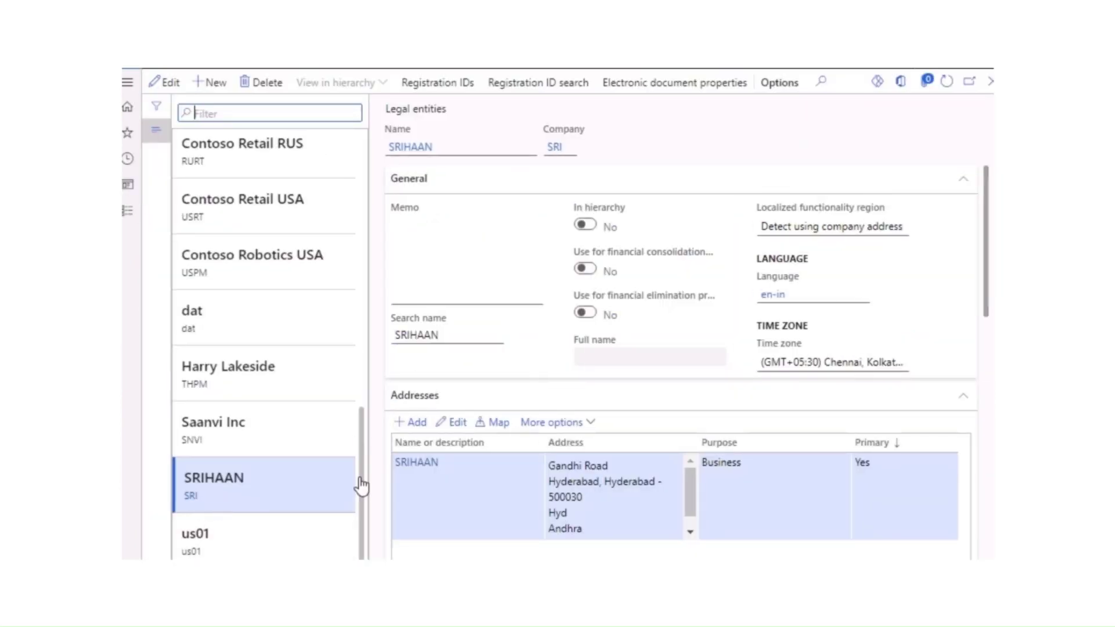
{"action": "left_click", "coordinate": [560, 424]}
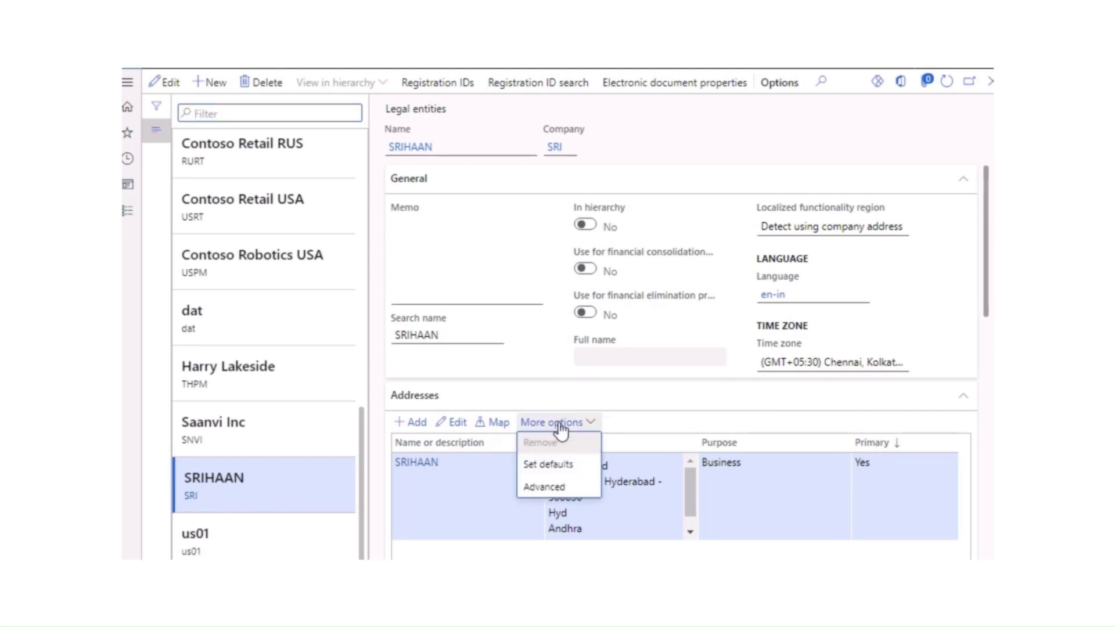
{"action": "left_click", "coordinate": [553, 474]}
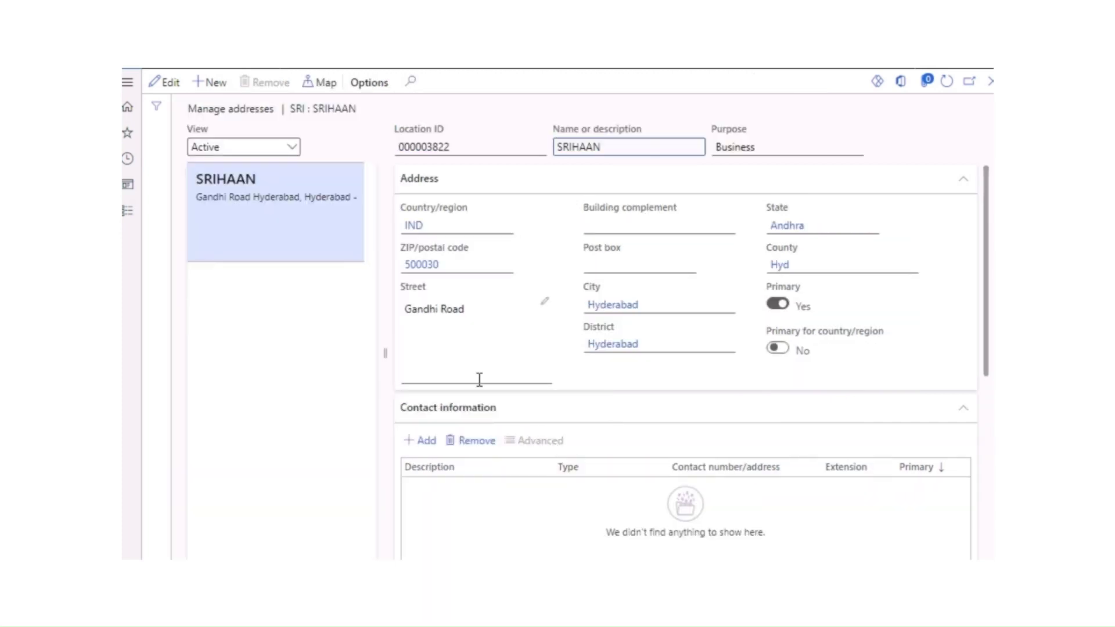
Step: Open the Srihaangst tax information and expand its Excise, Customs and VAT sections
{"action": "scroll", "coordinate": [482, 390], "scroll_direction": "down", "scroll_amount": 2}
{"action": "scroll", "coordinate": [503, 463], "scroll_direction": "down", "scroll_amount": 4}
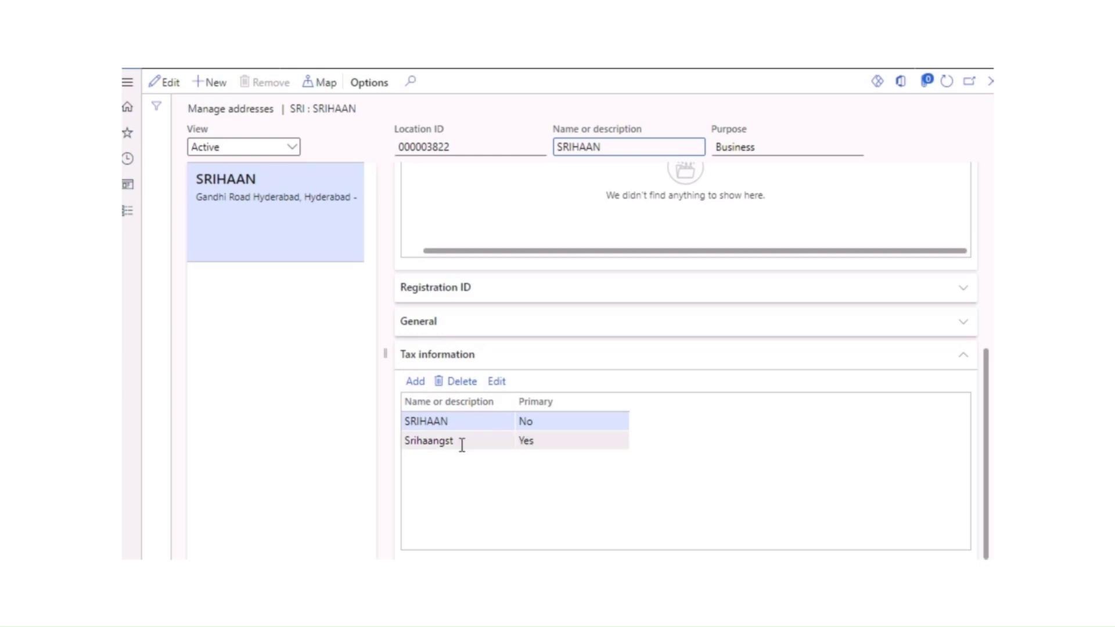
{"action": "left_click", "coordinate": [497, 382]}
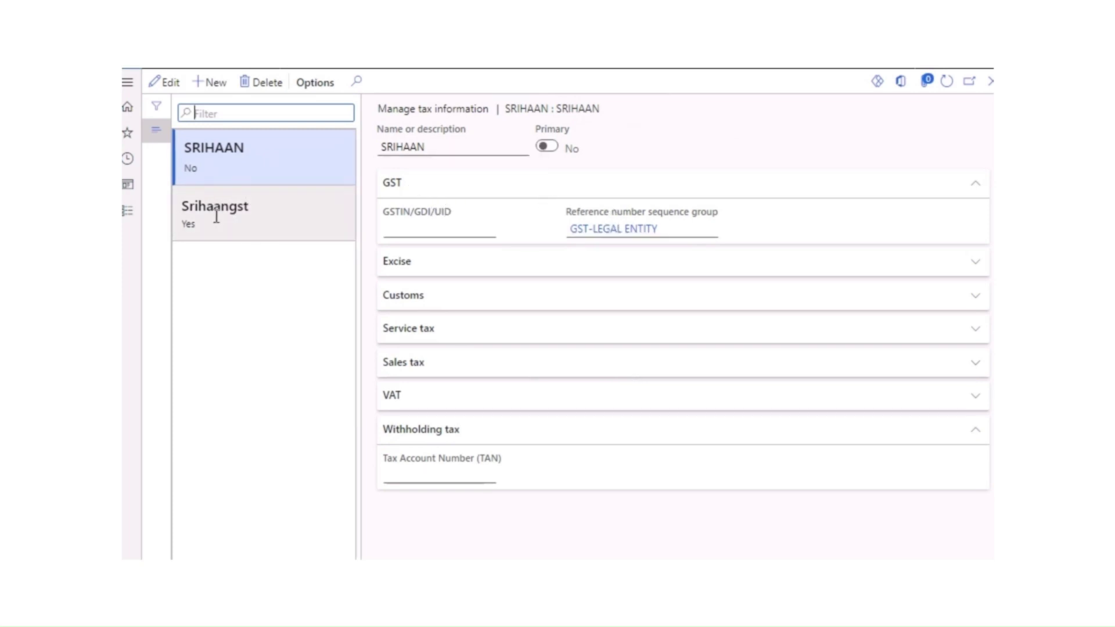
{"action": "left_click", "coordinate": [249, 198]}
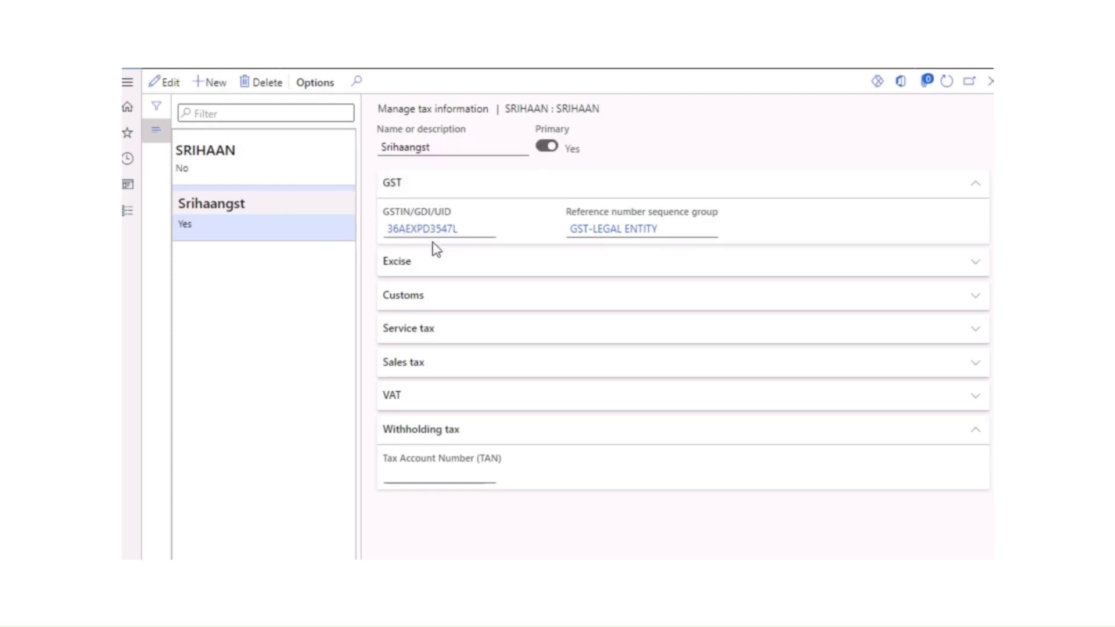
{"action": "left_click", "coordinate": [406, 270]}
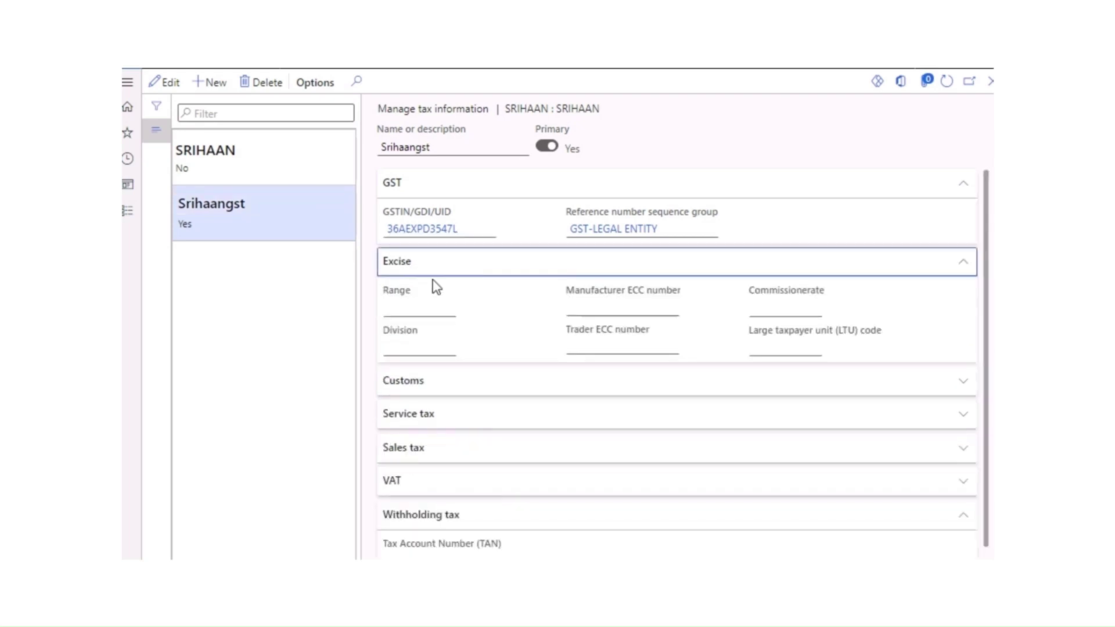
{"action": "left_click", "coordinate": [416, 363]}
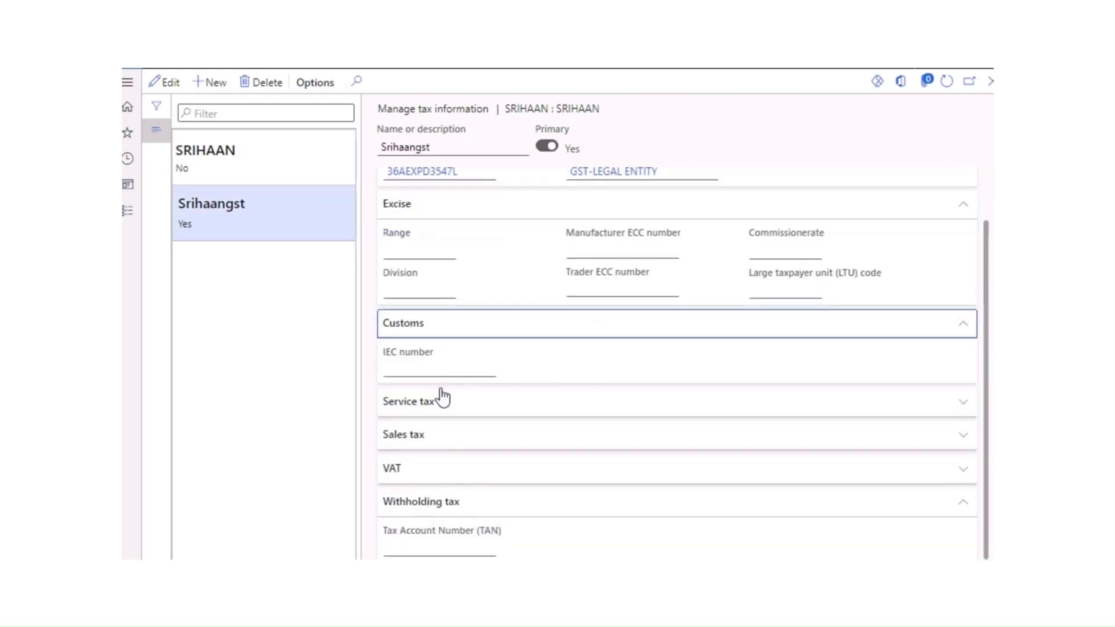
{"action": "left_click", "coordinate": [400, 463]}
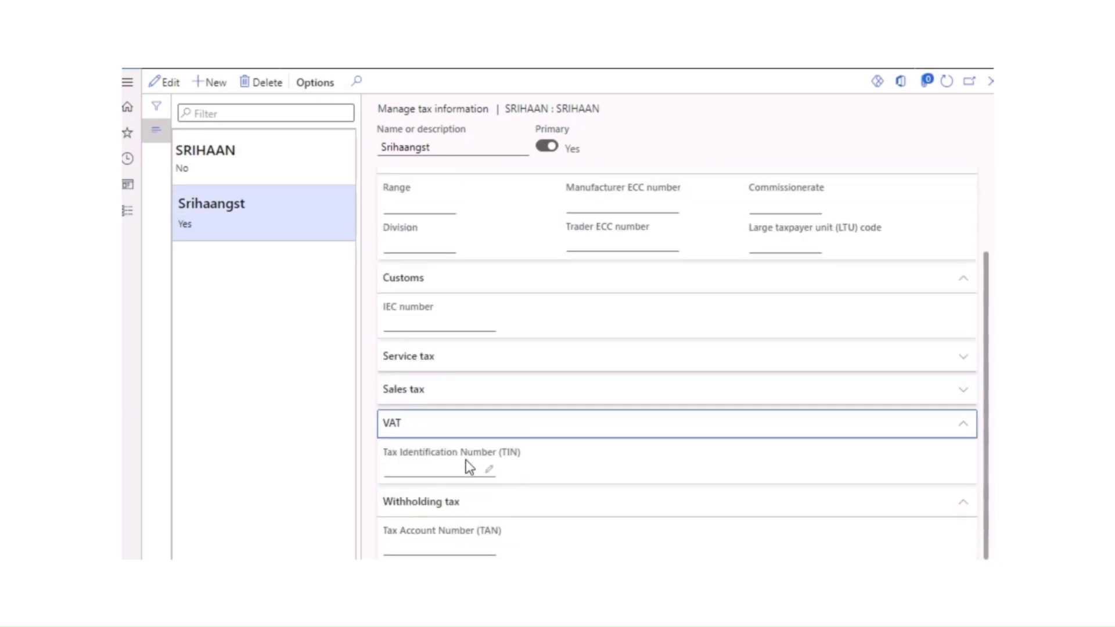
{"action": "left_click", "coordinate": [469, 469]}
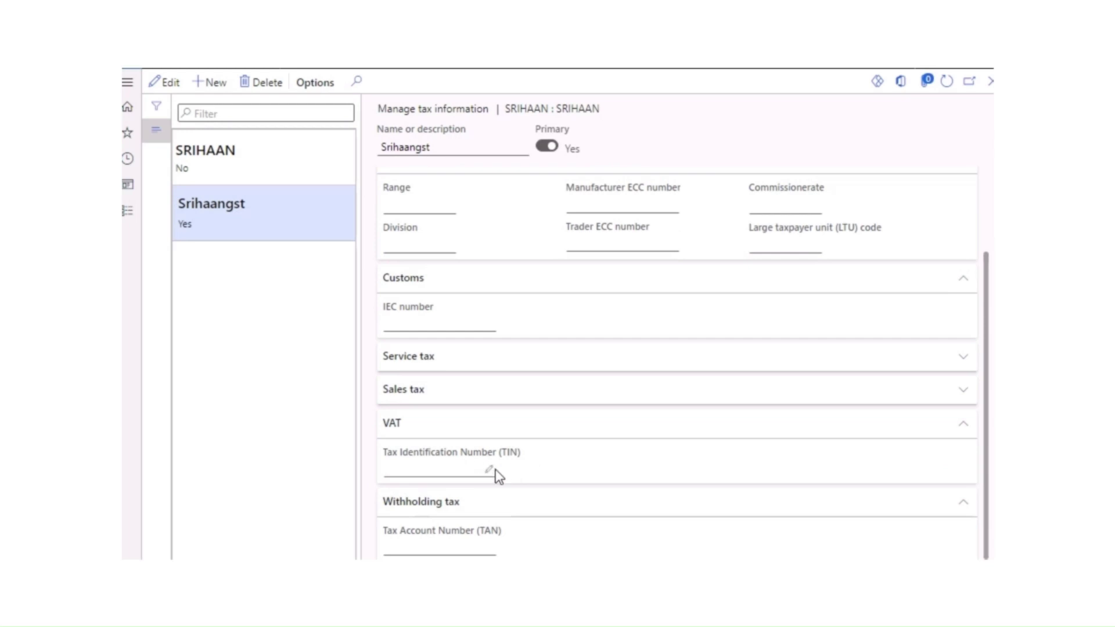
Step: Set the reference number sequence group to GST-LEGAL ENTITY and close the tax form
{"action": "left_click", "coordinate": [165, 81]}
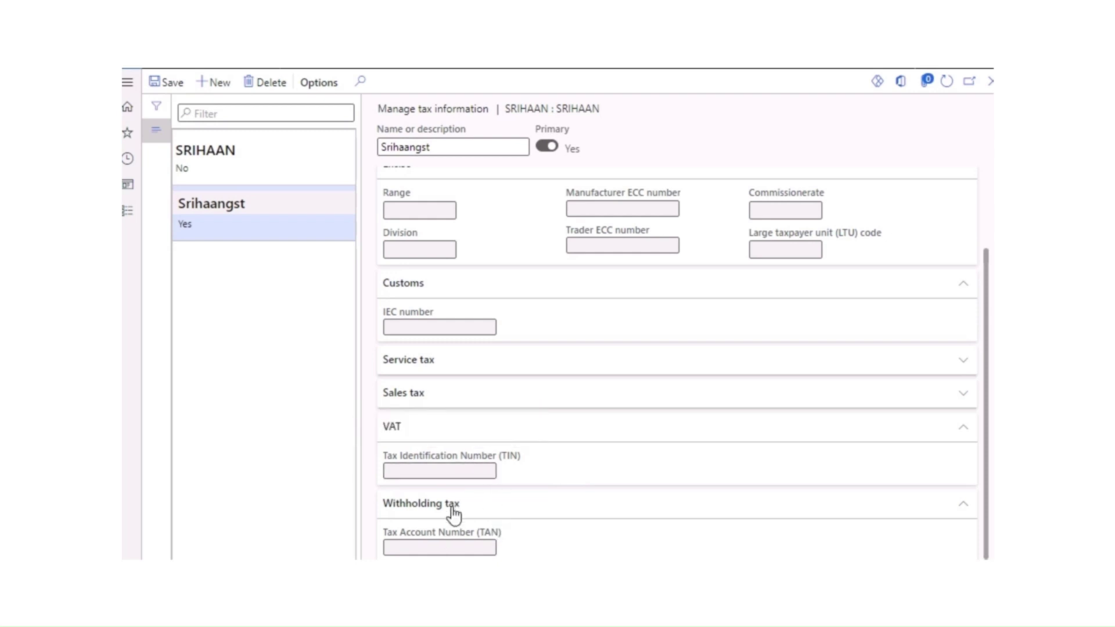
{"action": "scroll", "coordinate": [469, 490], "scroll_direction": "up", "scroll_amount": 2}
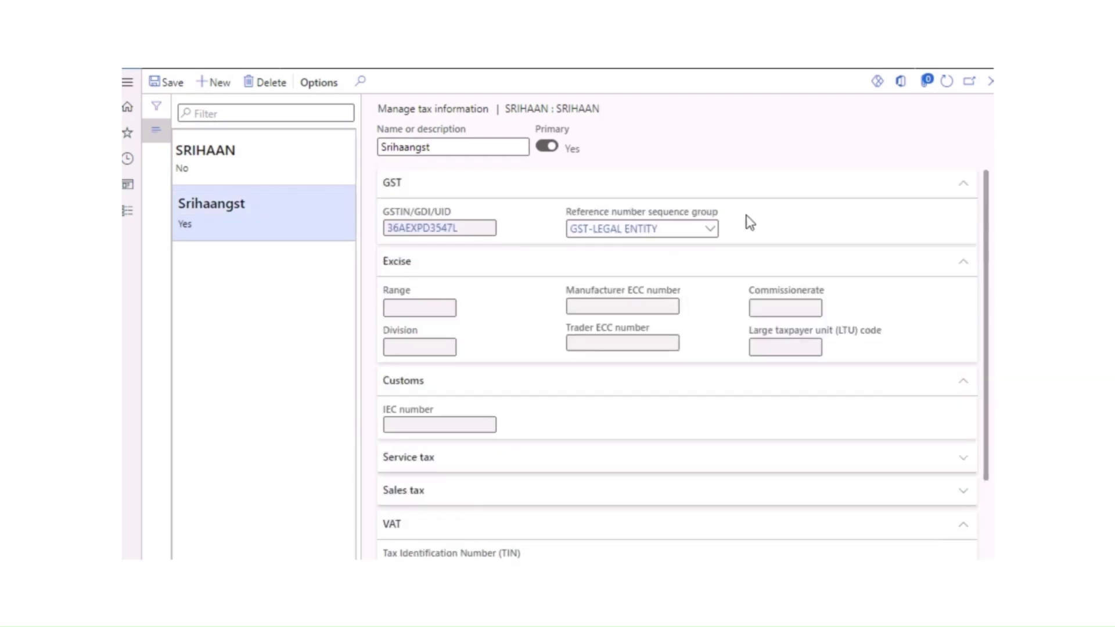
{"action": "left_click", "coordinate": [715, 237]}
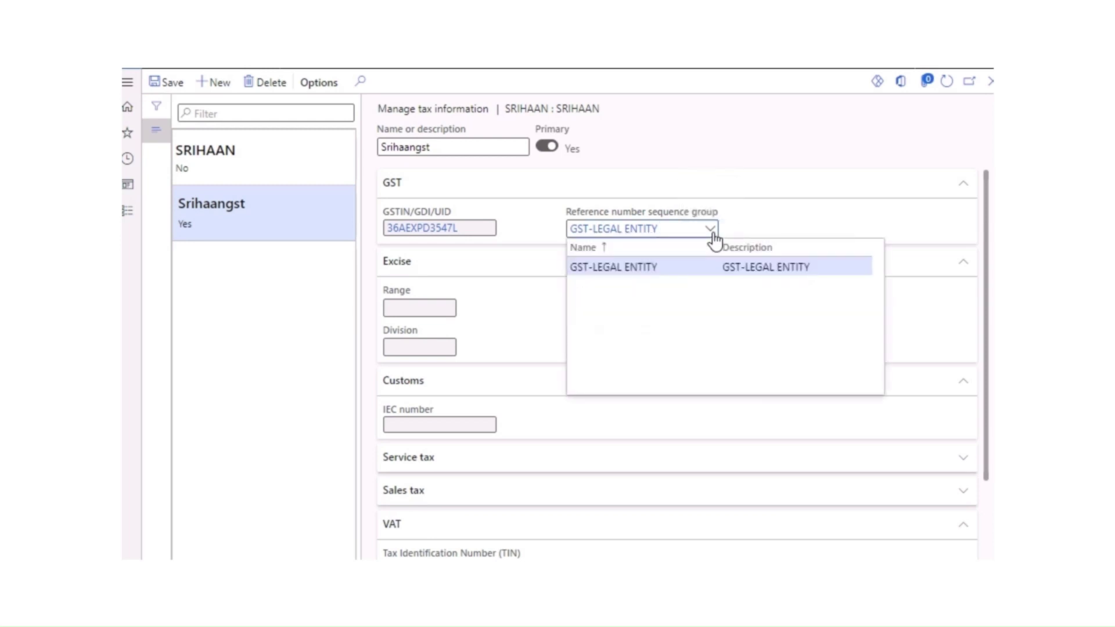
{"action": "left_click", "coordinate": [600, 269]}
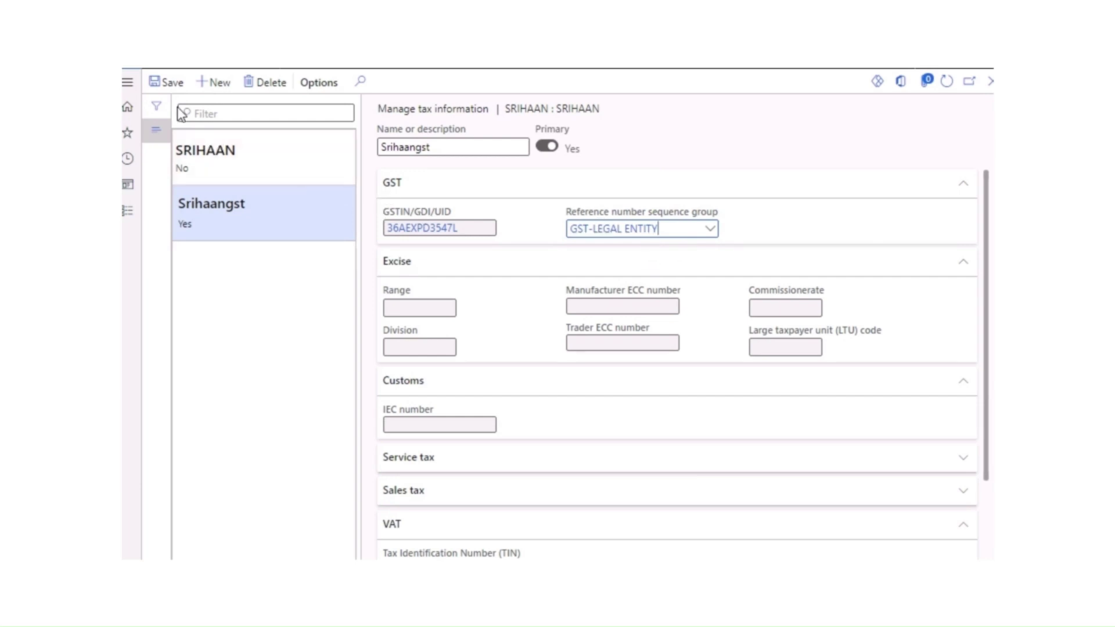
{"action": "left_click", "coordinate": [991, 81]}
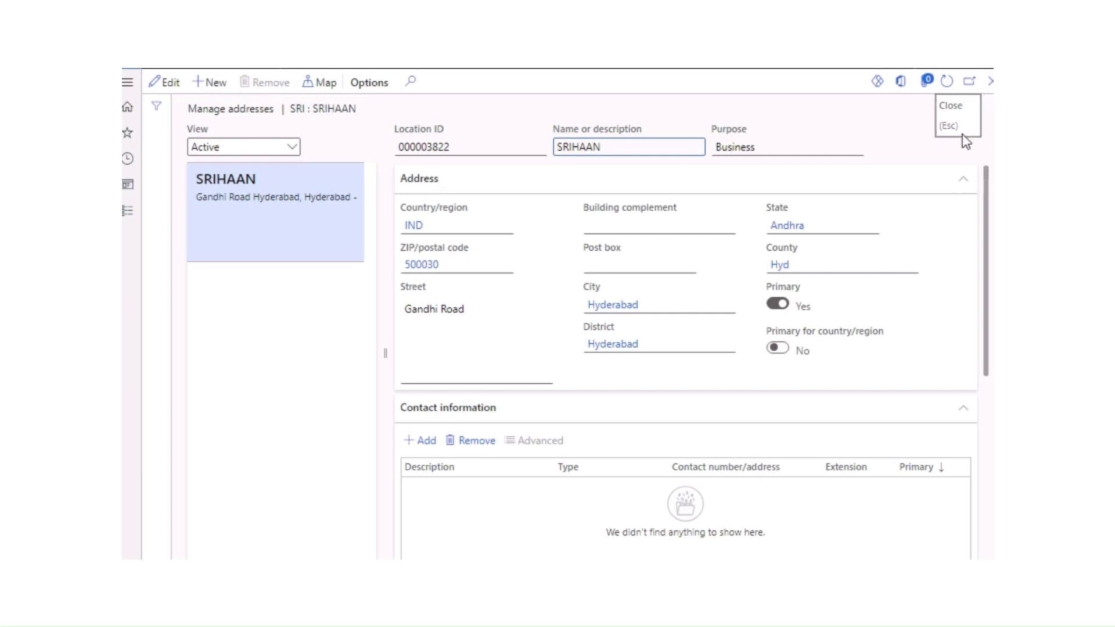
Step: Close Manage addresses and the SRIHAAN legal entity to return to the dashboard
{"action": "left_click", "coordinate": [992, 87]}
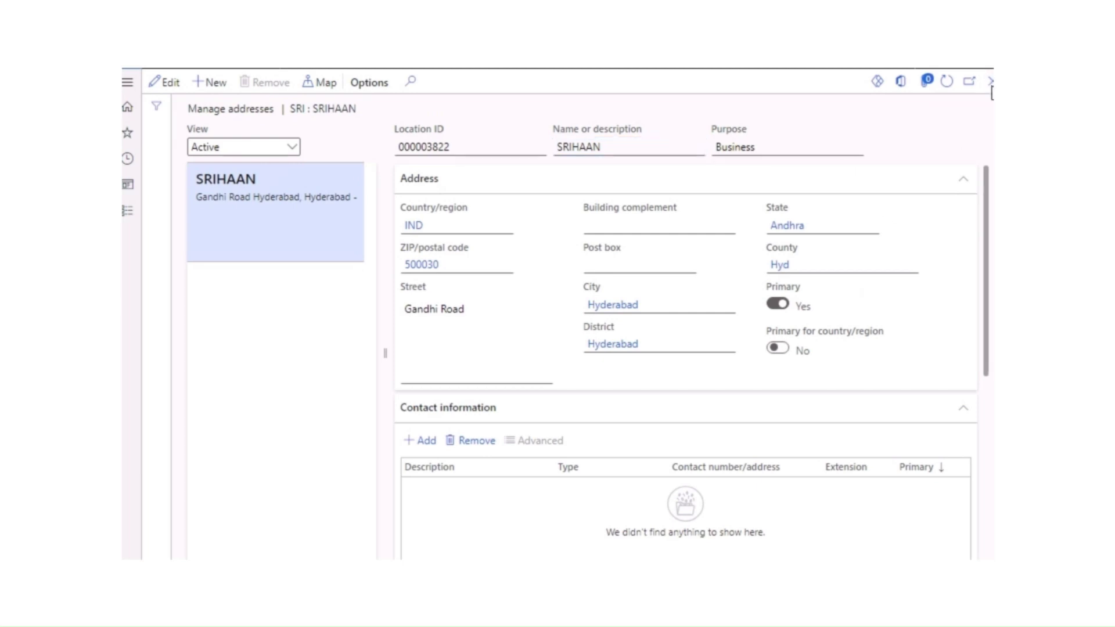
{"action": "left_click", "coordinate": [991, 86]}
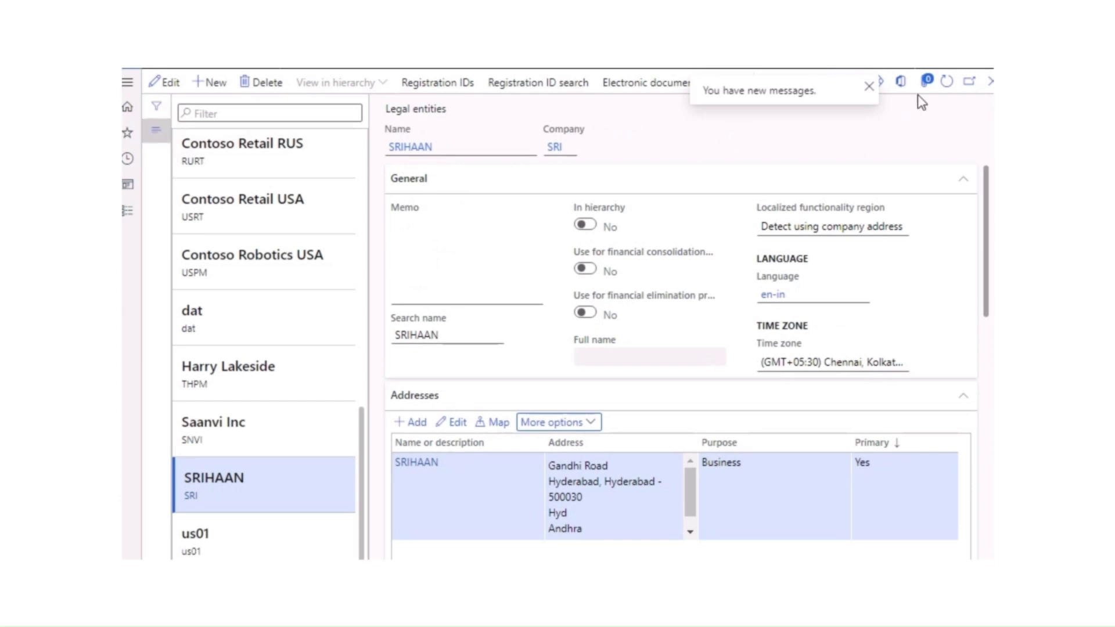
{"action": "left_click", "coordinate": [992, 83]}
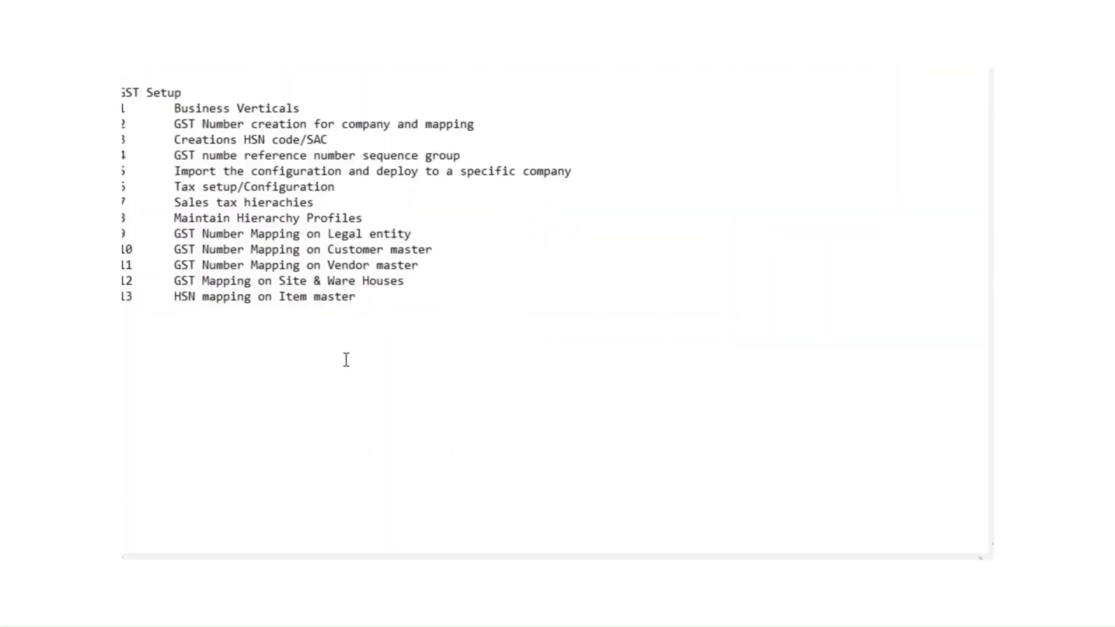
{"action": "left_click_drag", "start_coordinate": [369, 298], "coordinate": [268, 298]}
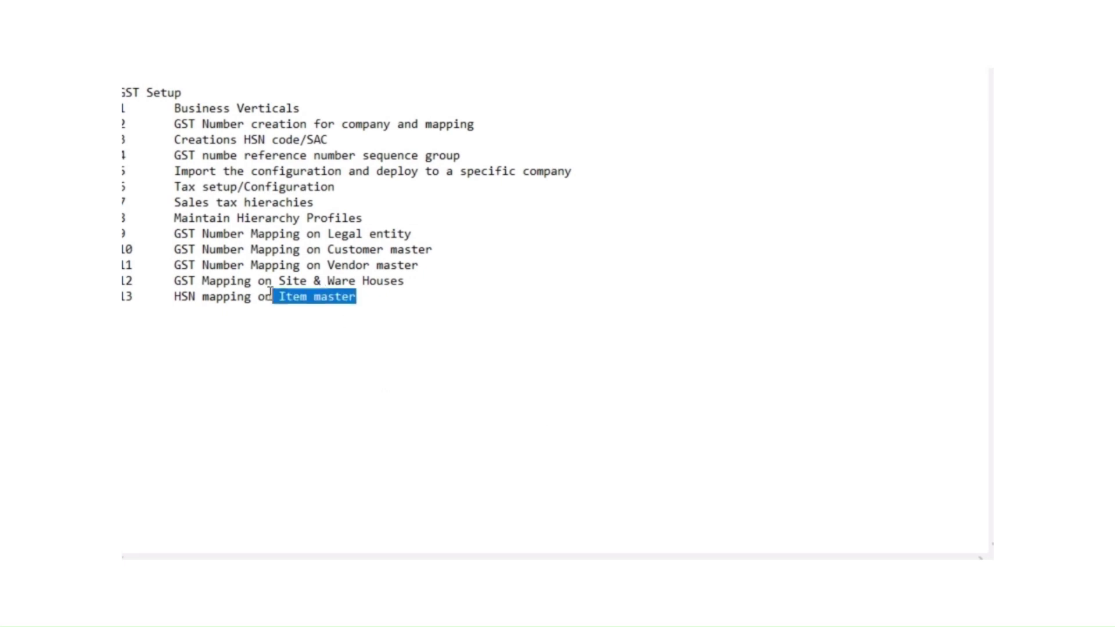
{"action": "left_click", "coordinate": [435, 479]}
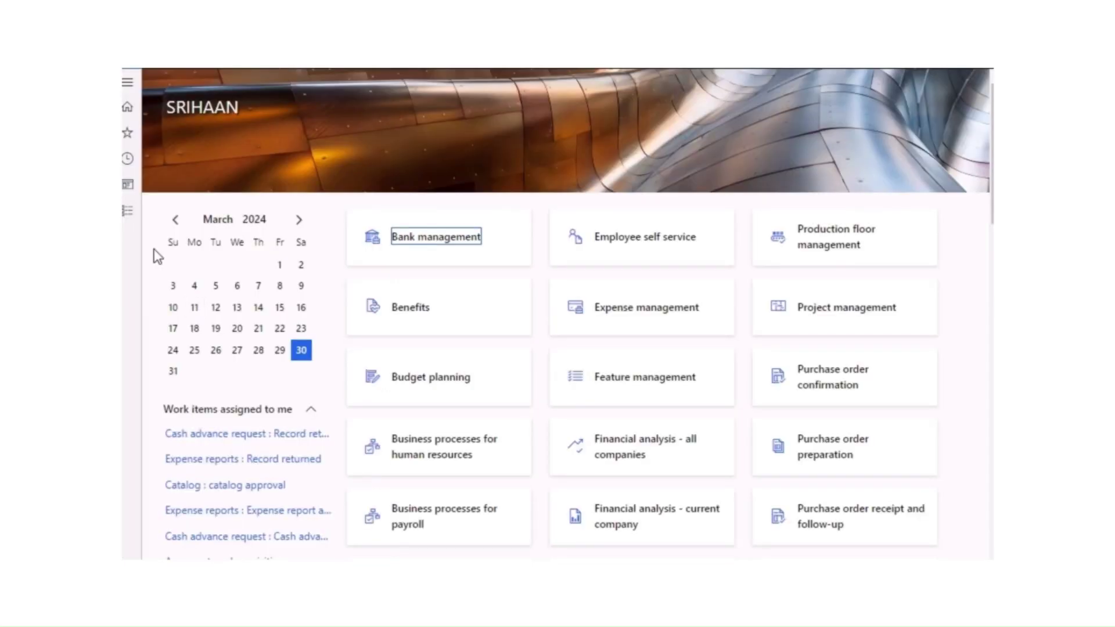
Step: Open vendor Lenova Inc from Accounts payable > All vendors in edit mode
{"action": "left_click", "coordinate": [130, 215]}
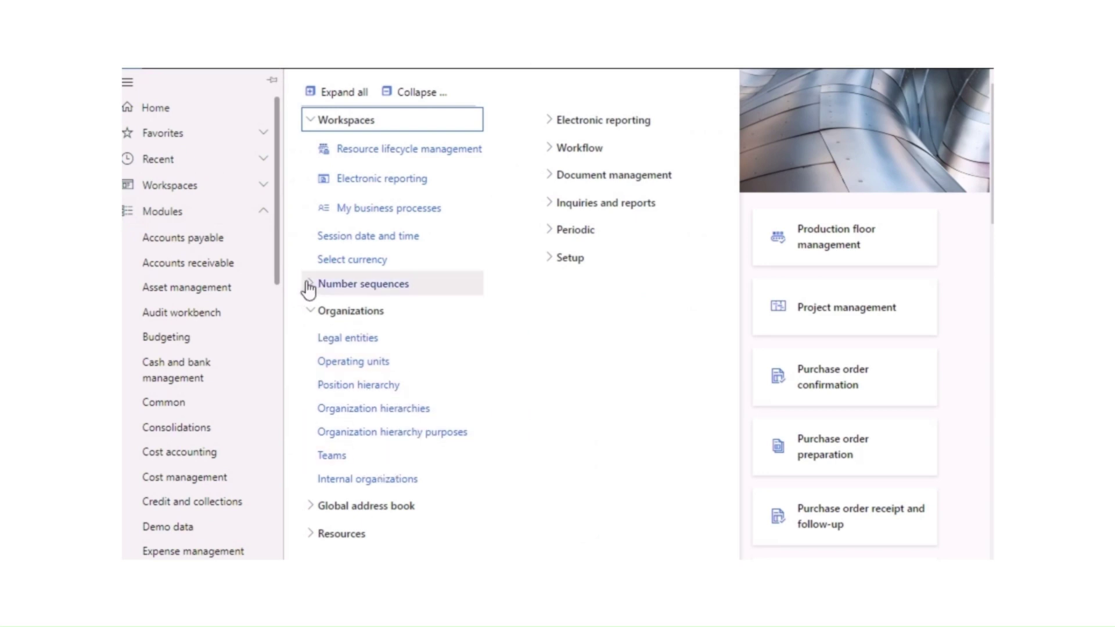
{"action": "scroll", "coordinate": [219, 408], "scroll_direction": "down", "scroll_amount": 3}
{"action": "scroll", "coordinate": [226, 407], "scroll_direction": "up", "scroll_amount": 3}
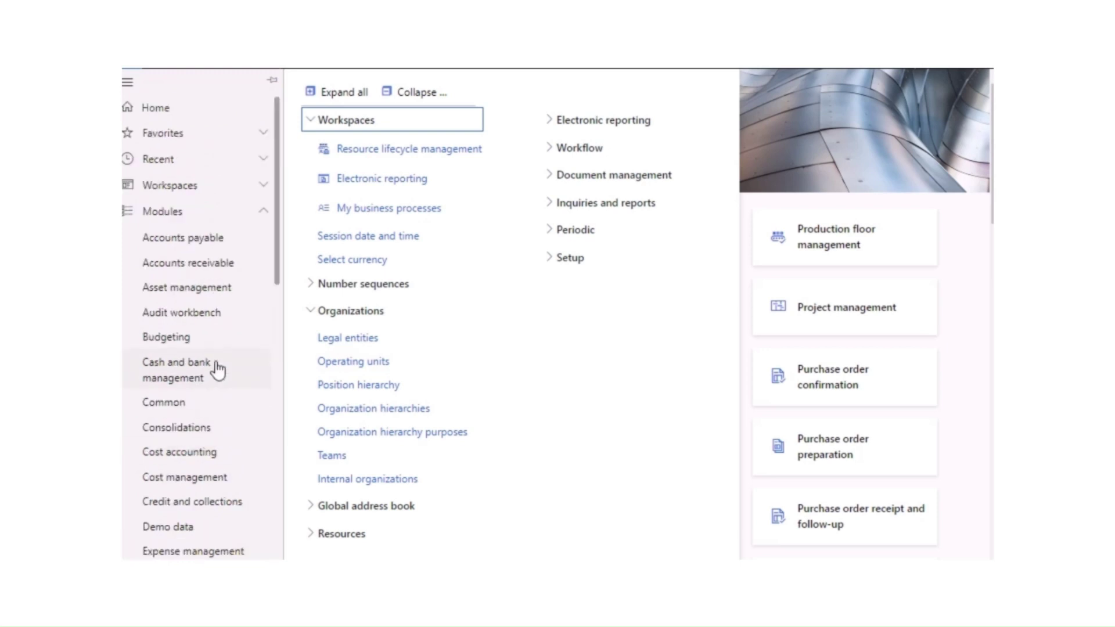
{"action": "left_click", "coordinate": [187, 238]}
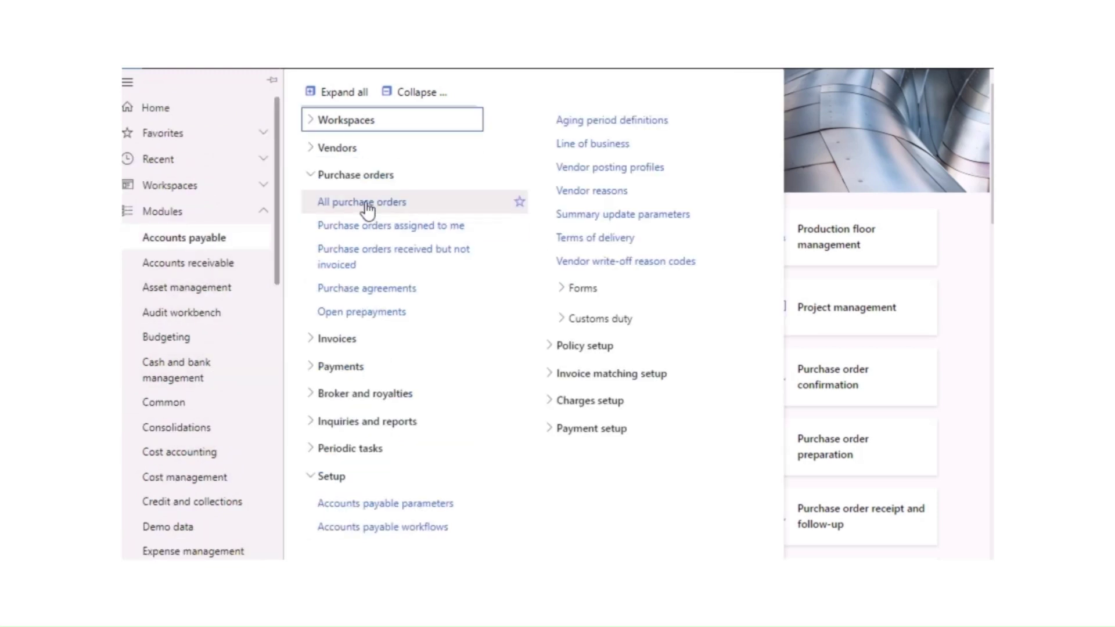
{"action": "left_click", "coordinate": [366, 203]}
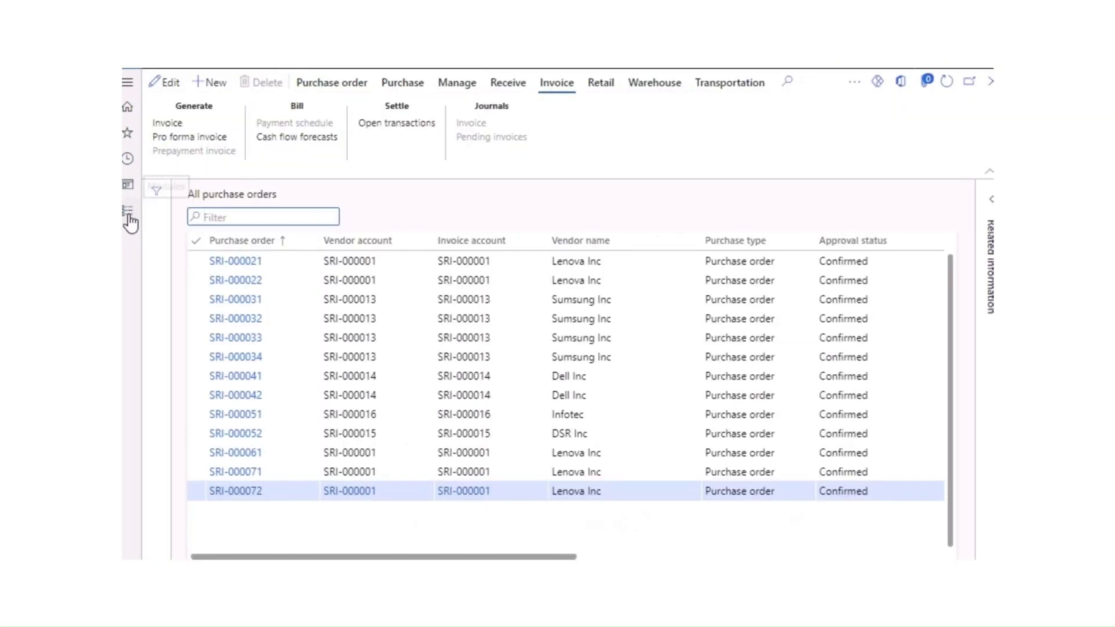
{"action": "left_click", "coordinate": [128, 213]}
{"action": "left_click", "coordinate": [337, 148]}
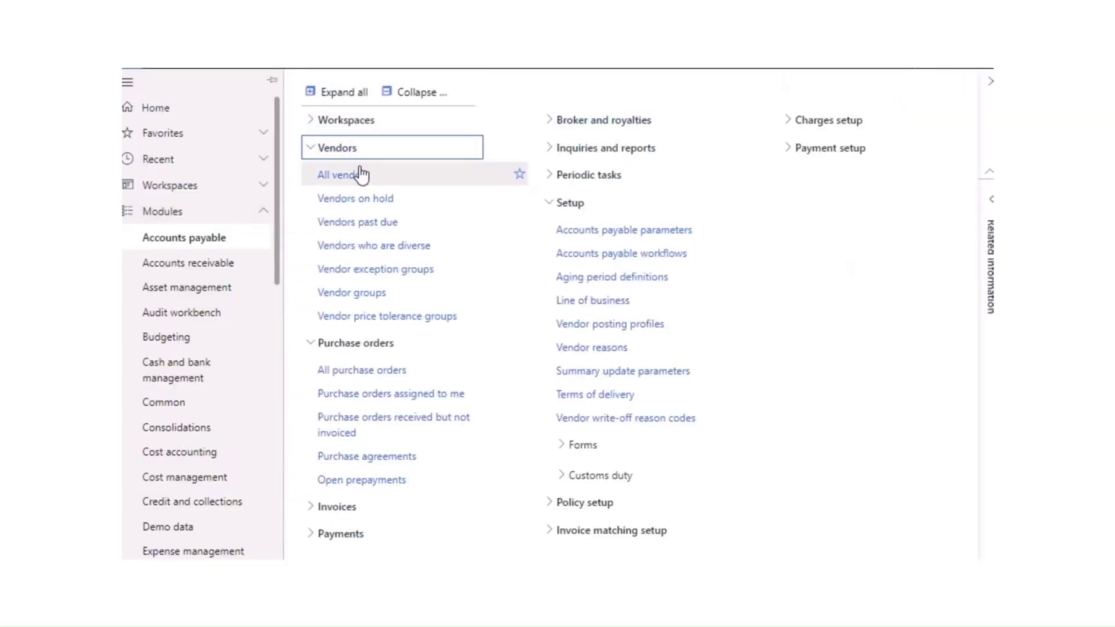
{"action": "left_click", "coordinate": [360, 174]}
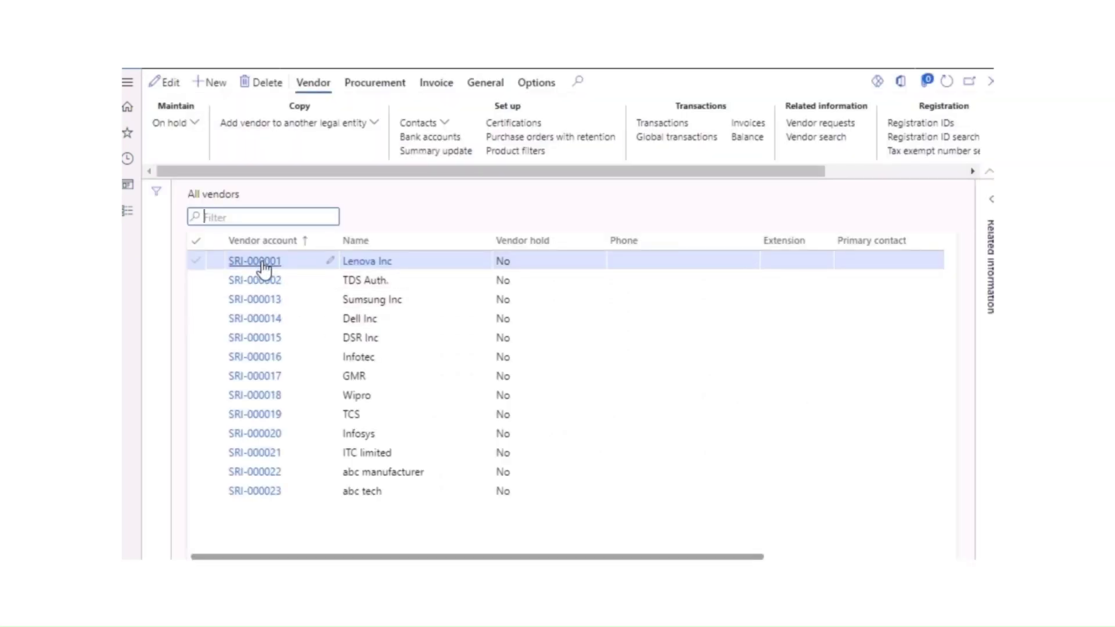
{"action": "left_click", "coordinate": [254, 261]}
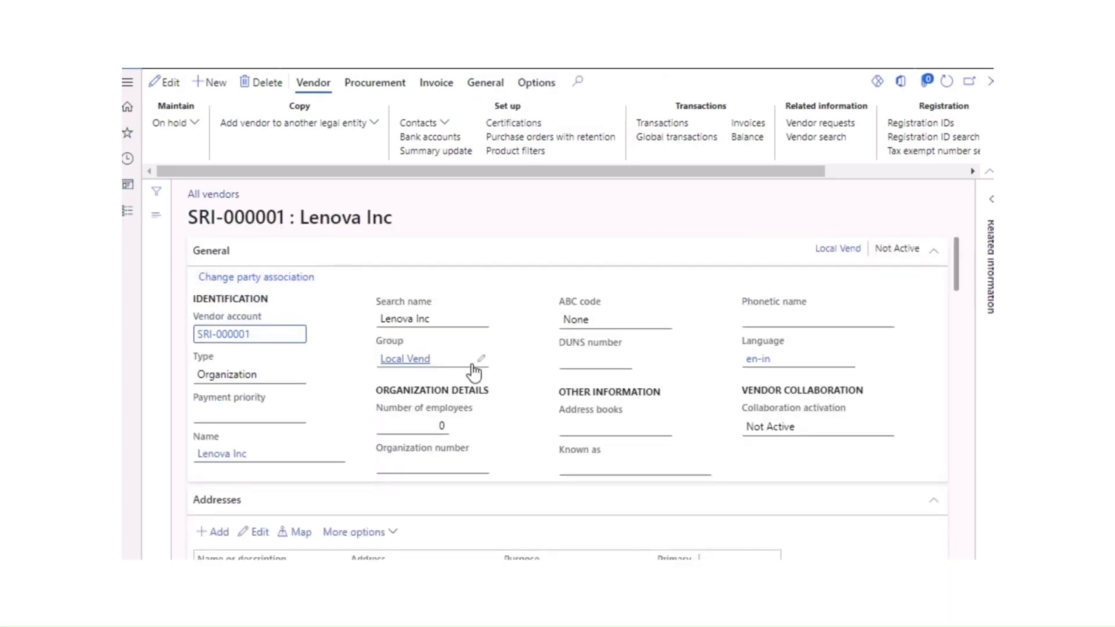
{"action": "left_click", "coordinate": [165, 83]}
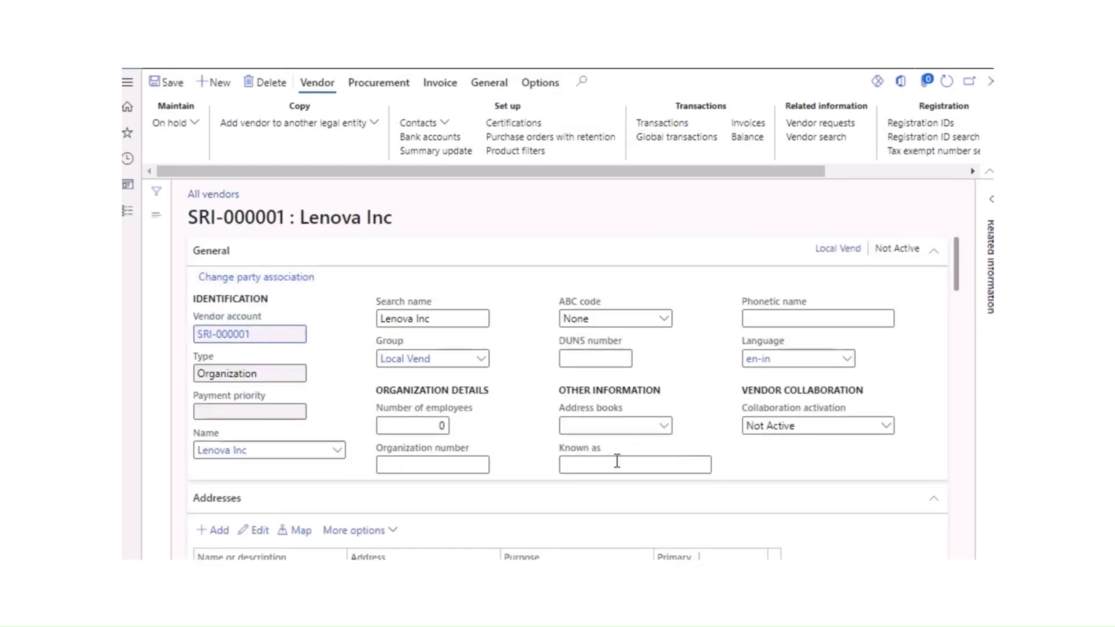
Step: In Lenova Inc's advanced address, check the Lenova INC tax information GSTIN, then close it
{"action": "scroll", "coordinate": [639, 511], "scroll_direction": "down", "scroll_amount": 3}
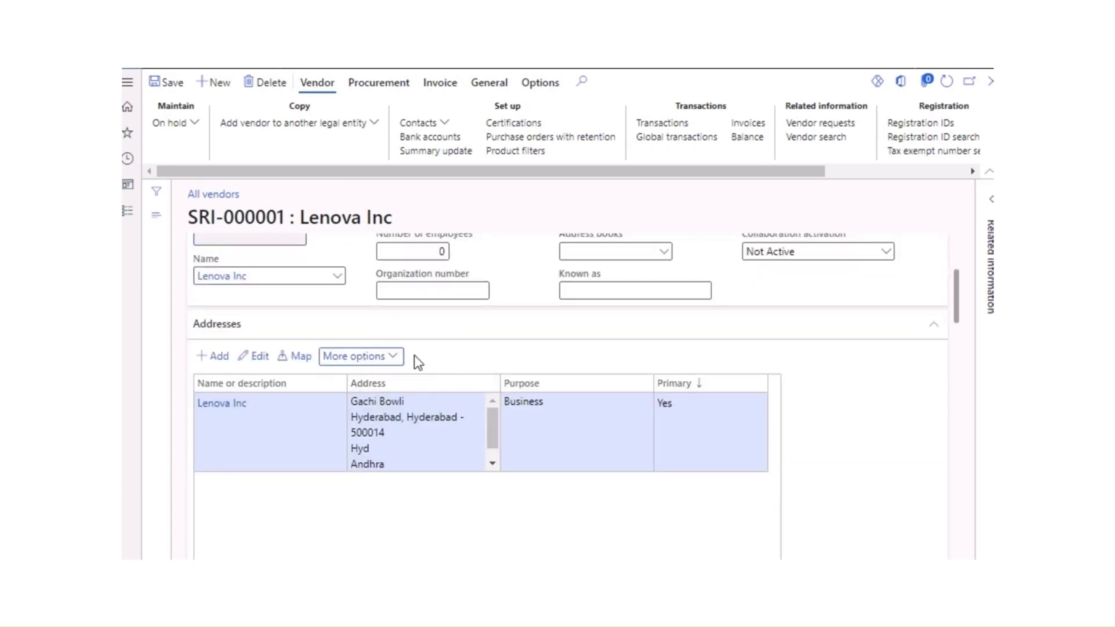
{"action": "left_click", "coordinate": [360, 356]}
{"action": "left_click", "coordinate": [361, 422]}
{"action": "scroll", "coordinate": [399, 506], "scroll_direction": "down", "scroll_amount": 2}
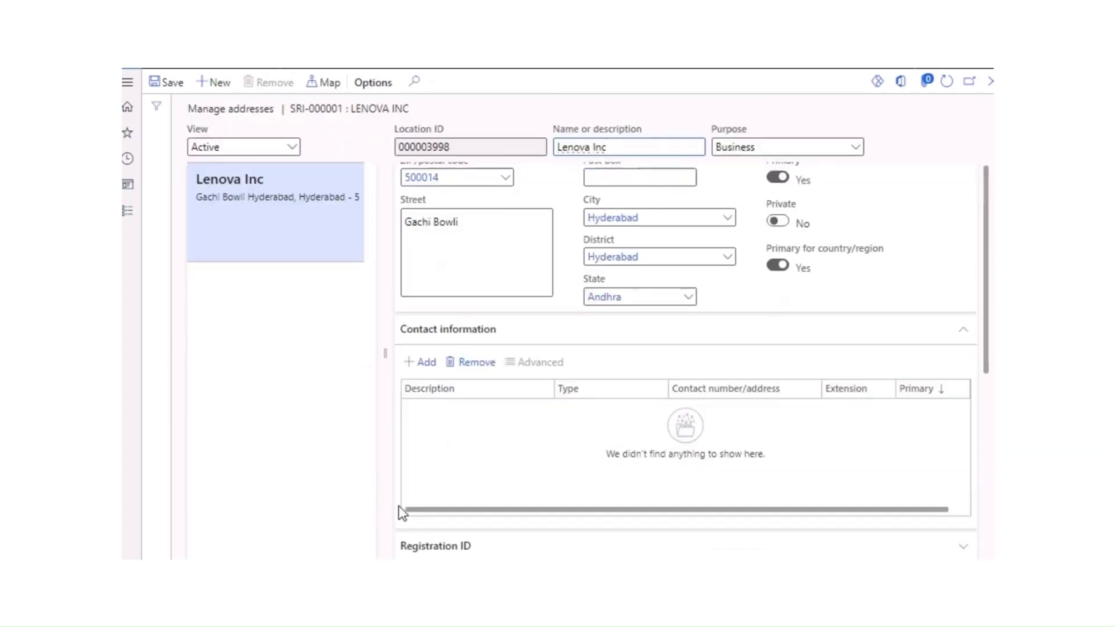
{"action": "scroll", "coordinate": [481, 516], "scroll_direction": "down", "scroll_amount": 4}
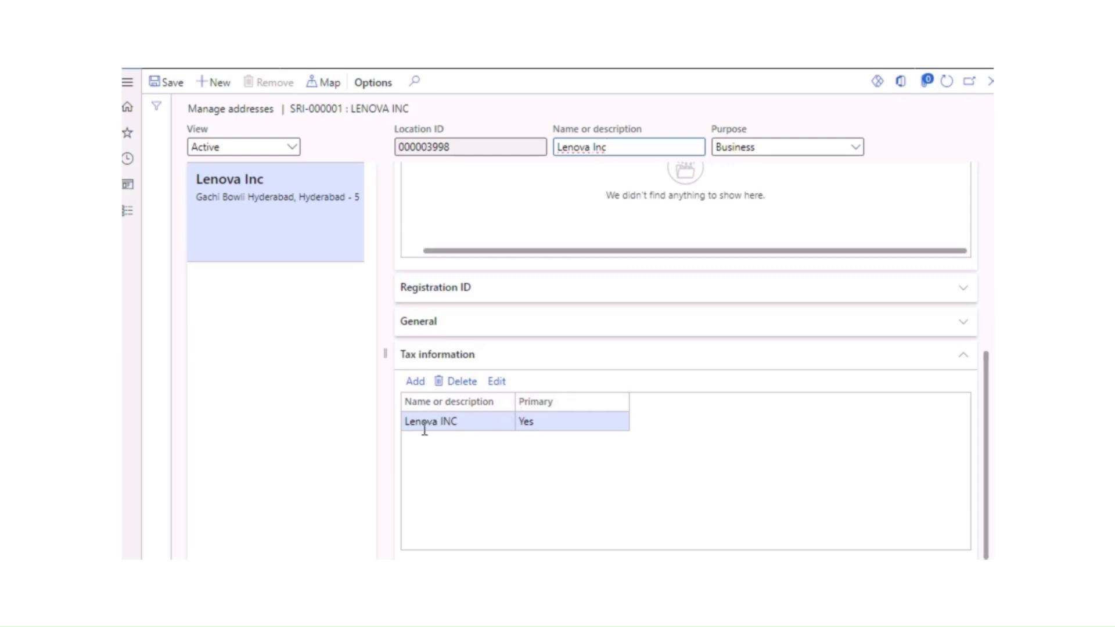
{"action": "left_click", "coordinate": [497, 385]}
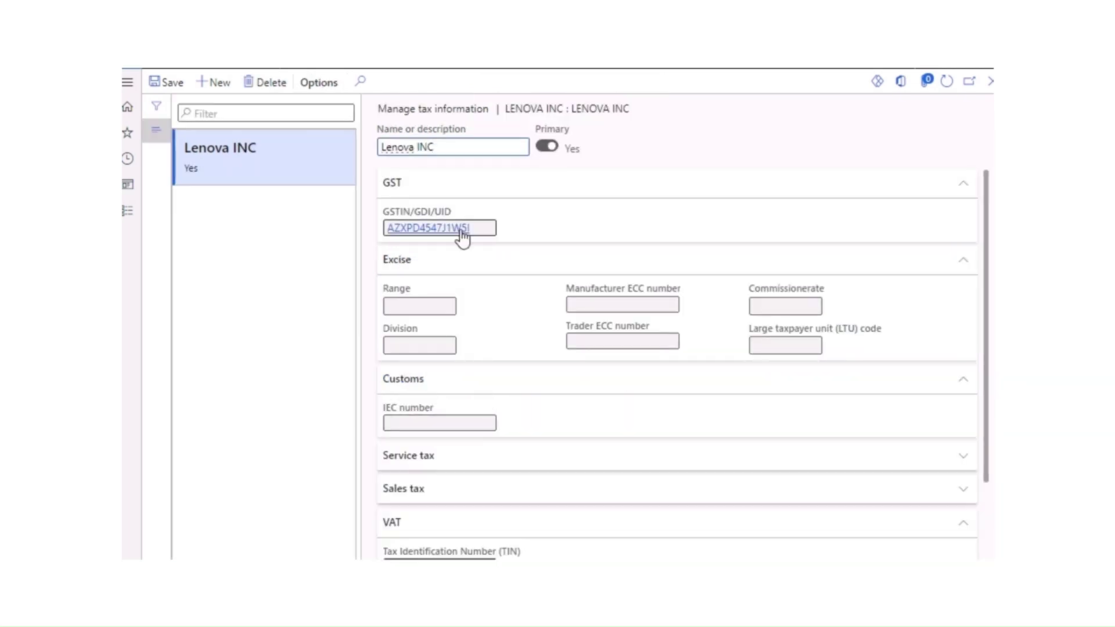
{"action": "scroll", "coordinate": [475, 291], "scroll_direction": "down", "scroll_amount": 2}
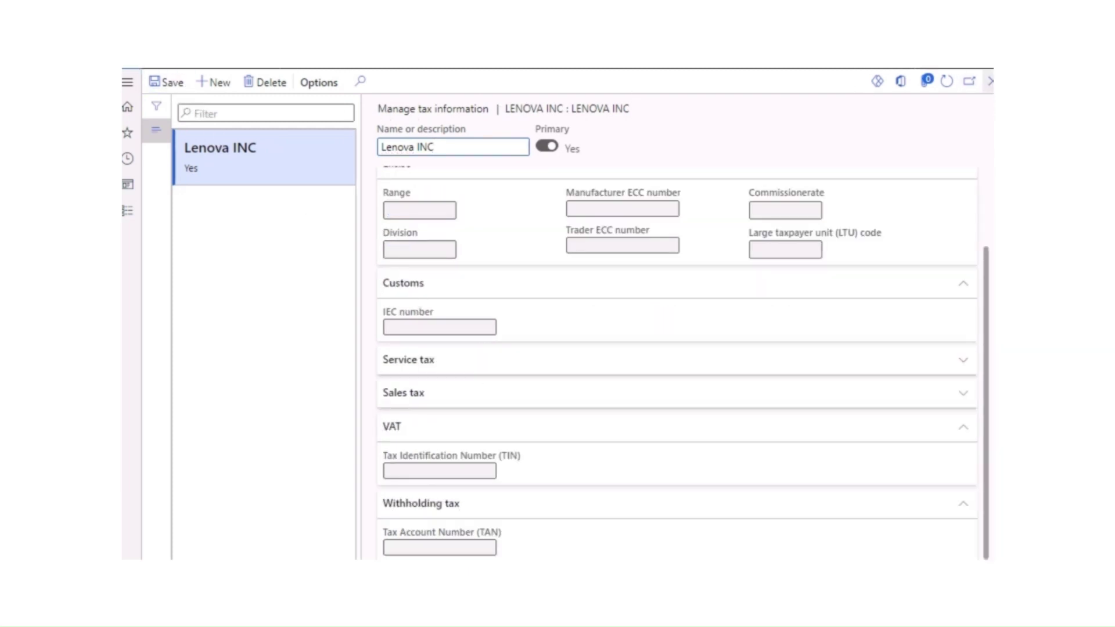
{"action": "left_click", "coordinate": [991, 81]}
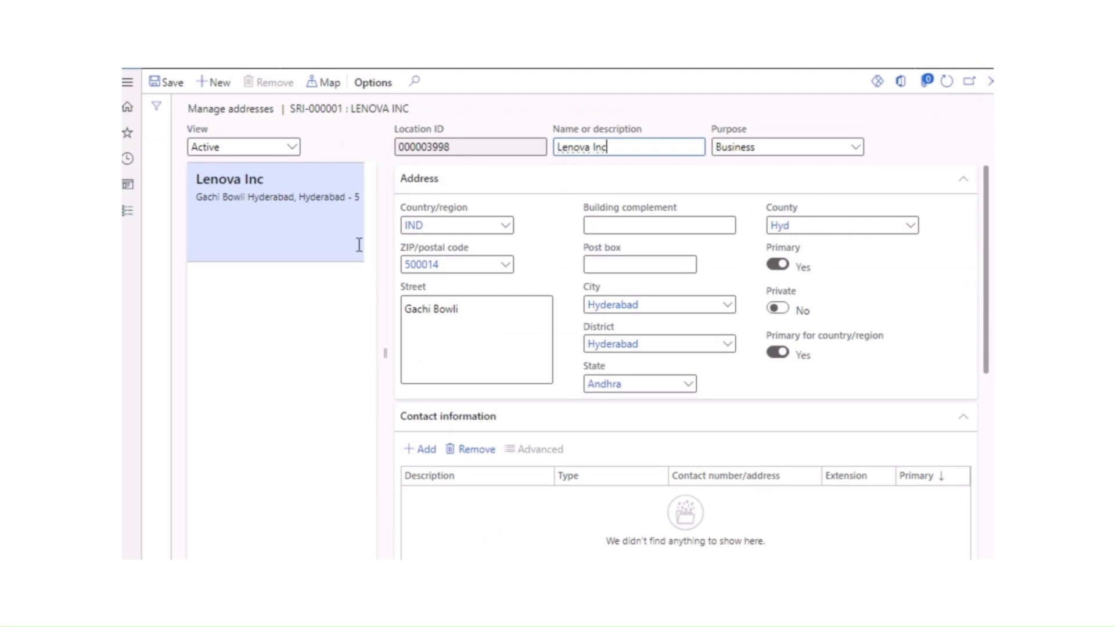
Step: Open customer SRI-000001 ITC Tec from All customers in edit mode, scrolled to Addresses
{"action": "left_click", "coordinate": [136, 219]}
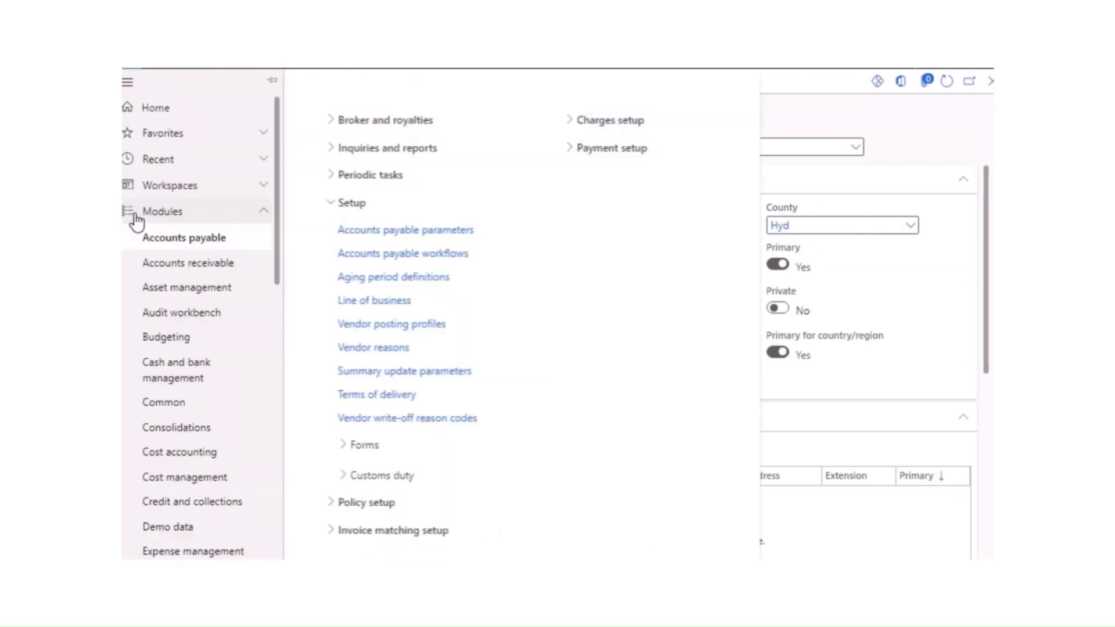
{"action": "left_click", "coordinate": [212, 267]}
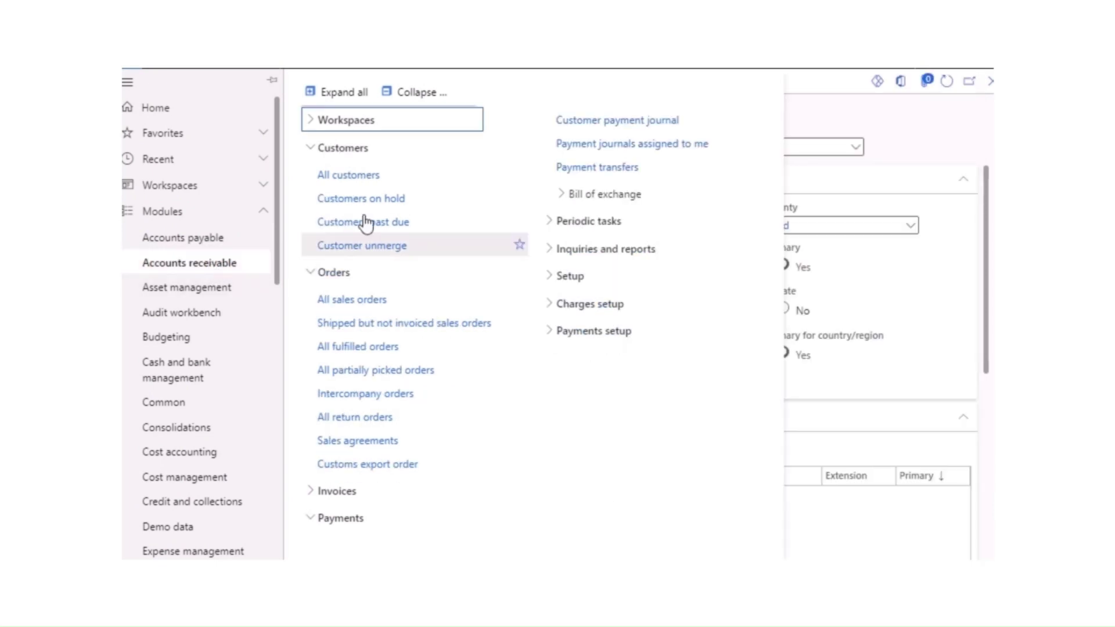
{"action": "left_click", "coordinate": [351, 178]}
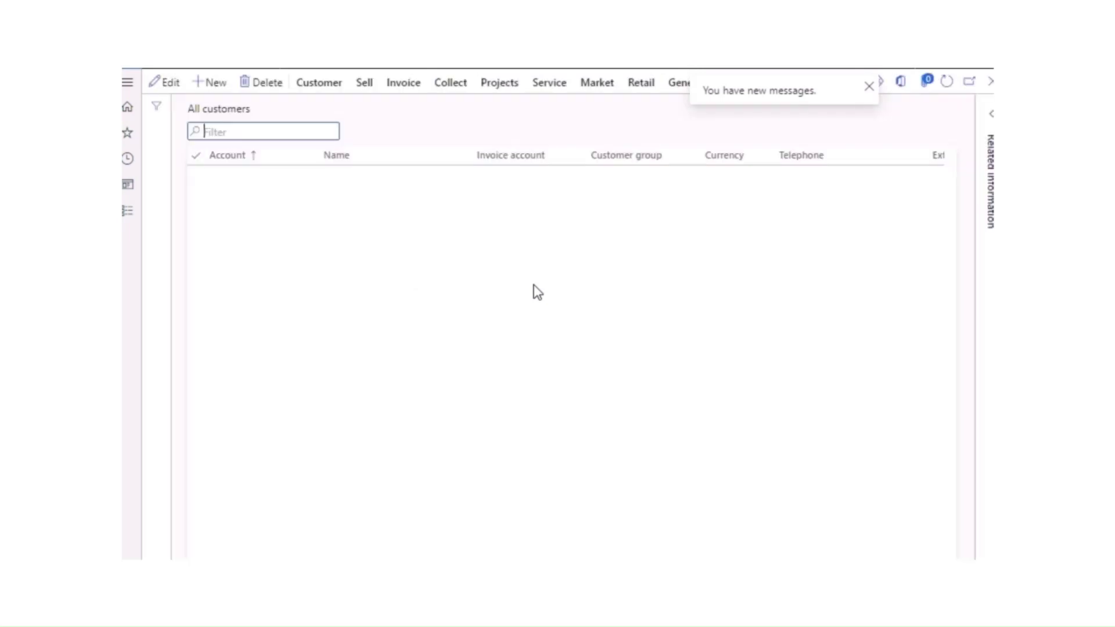
{"action": "left_click", "coordinate": [238, 265]}
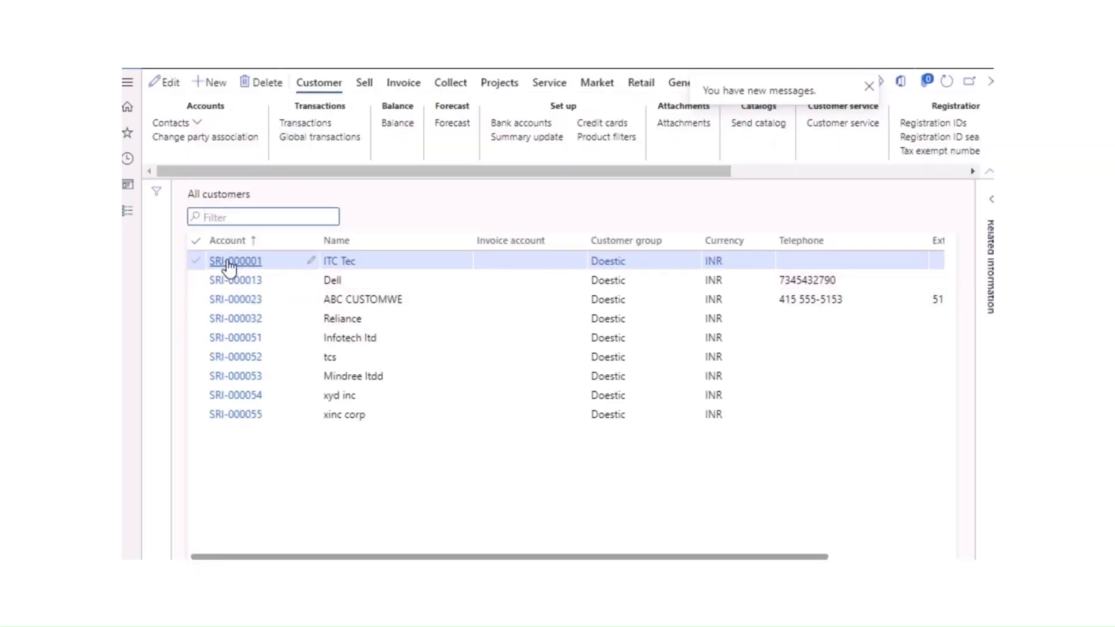
{"action": "left_click", "coordinate": [235, 263]}
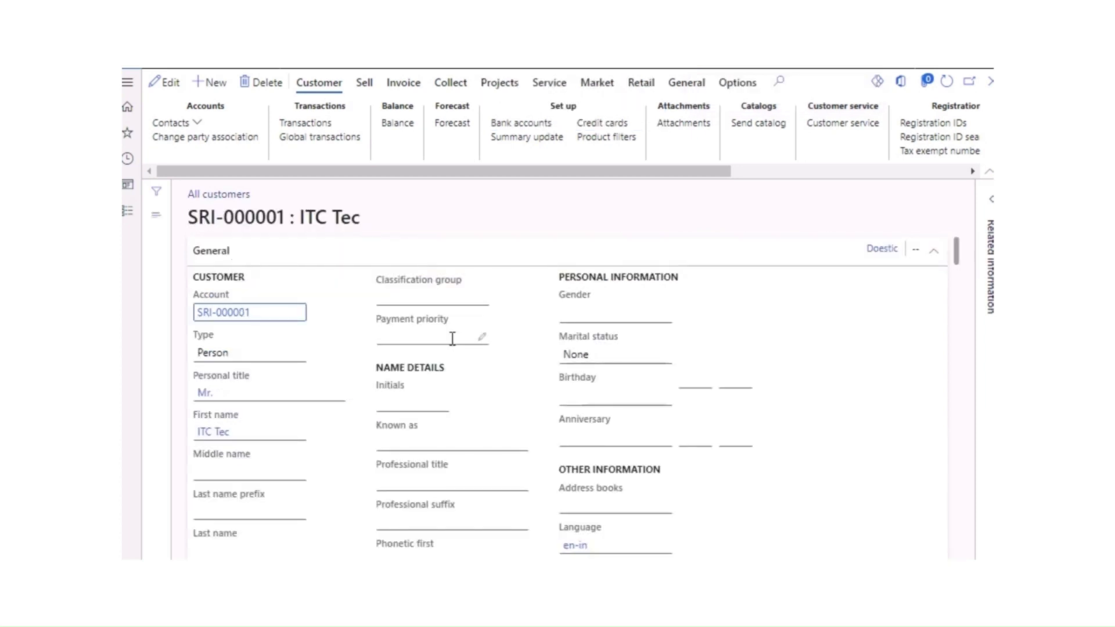
{"action": "left_click", "coordinate": [169, 88]}
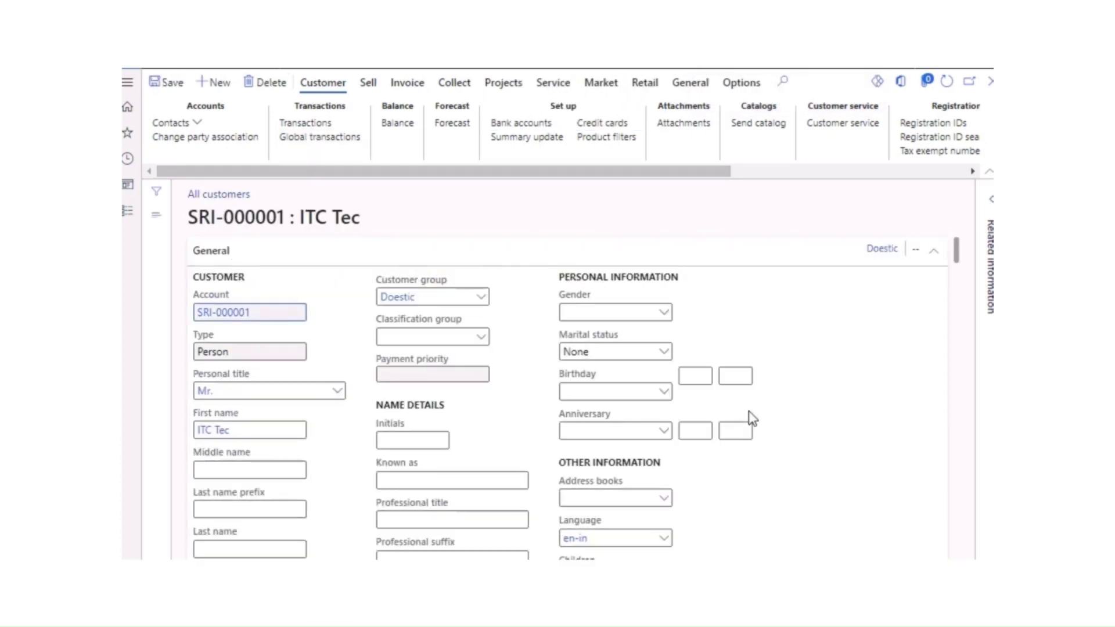
{"action": "scroll", "coordinate": [733, 427], "scroll_direction": "down", "scroll_amount": 2}
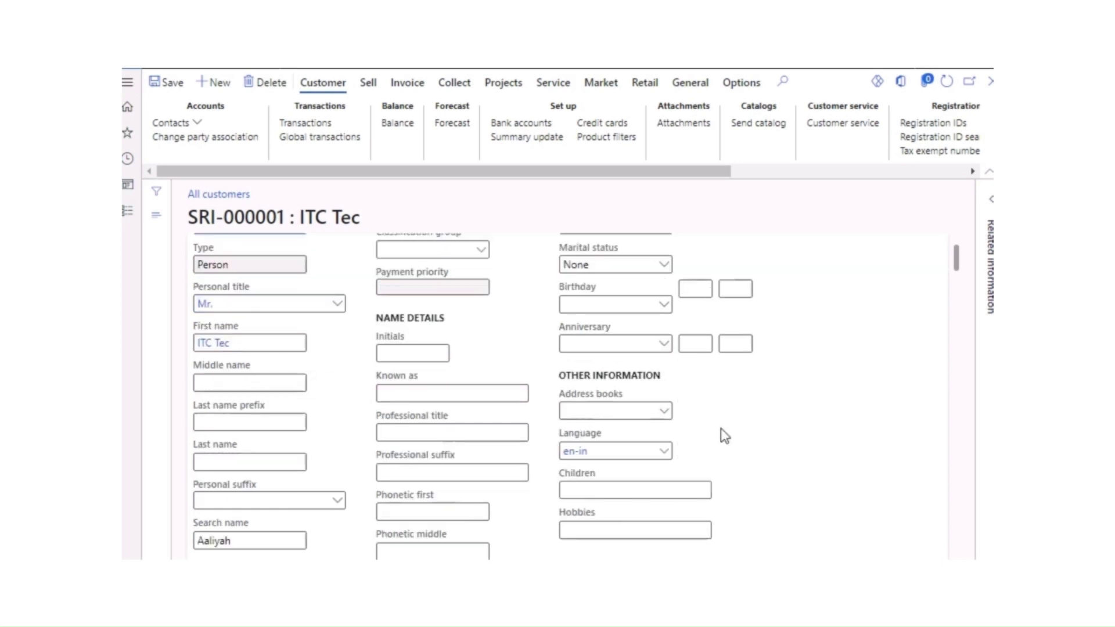
{"action": "scroll", "coordinate": [733, 430], "scroll_direction": "down", "scroll_amount": 4}
{"action": "scroll", "coordinate": [733, 447], "scroll_direction": "down", "scroll_amount": 2}
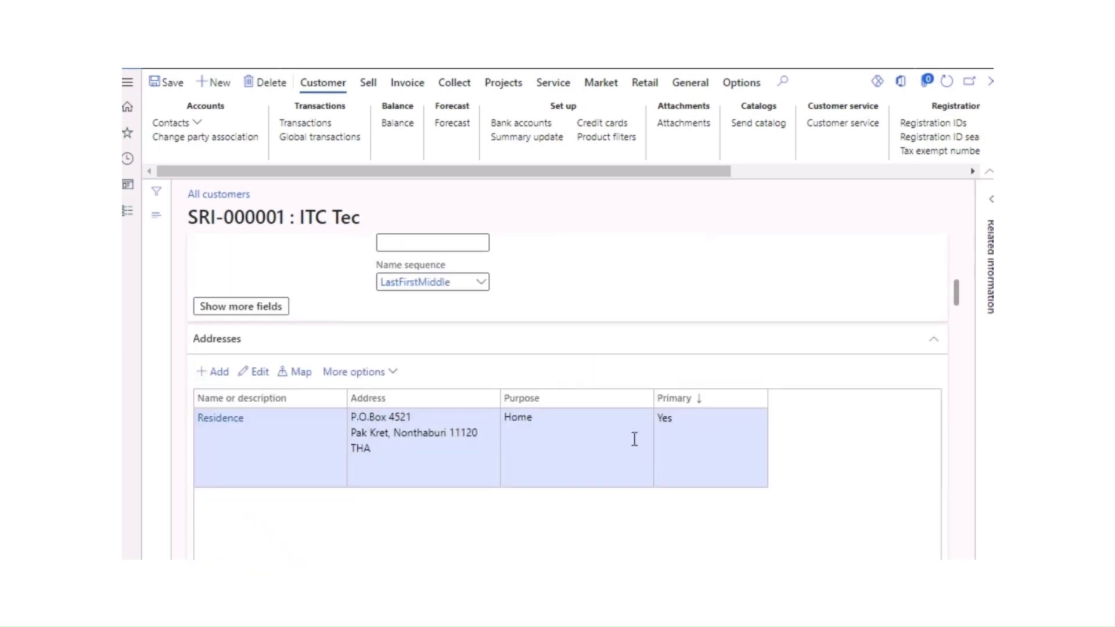
Step: Open the Residence address's advanced management and review its Registration ID details
{"action": "left_click", "coordinate": [382, 374]}
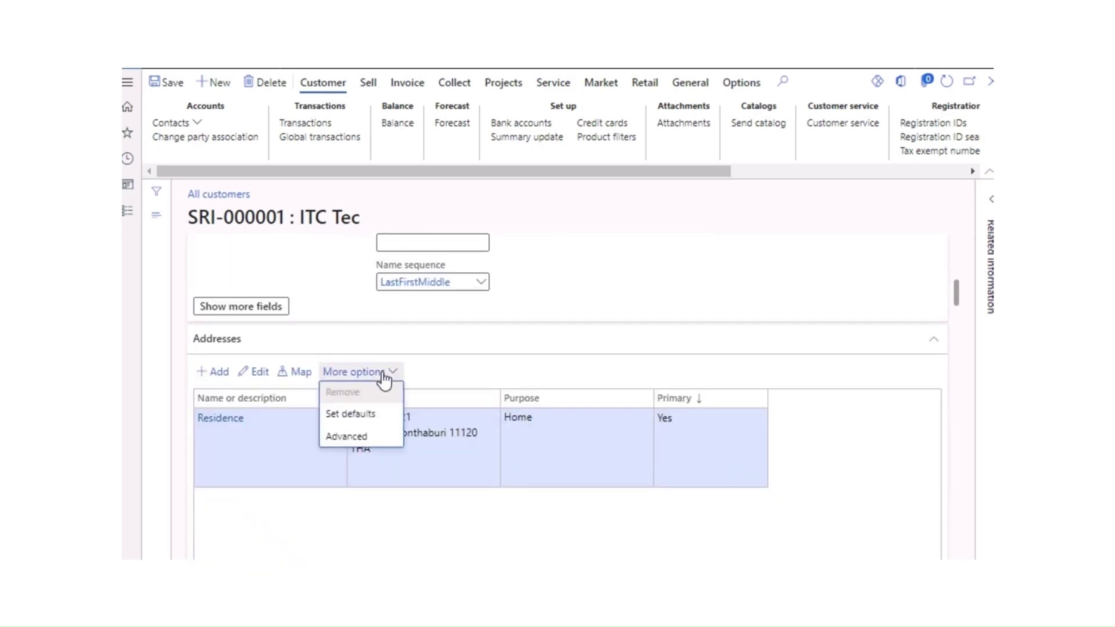
{"action": "left_click", "coordinate": [351, 441]}
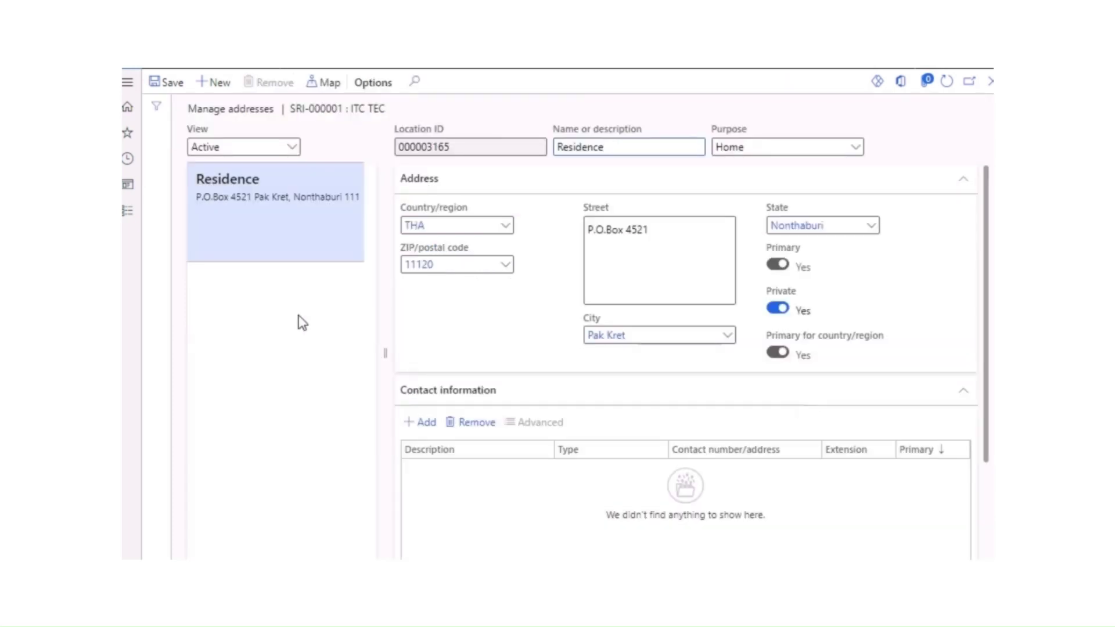
{"action": "scroll", "coordinate": [557, 376], "scroll_direction": "down", "scroll_amount": 2}
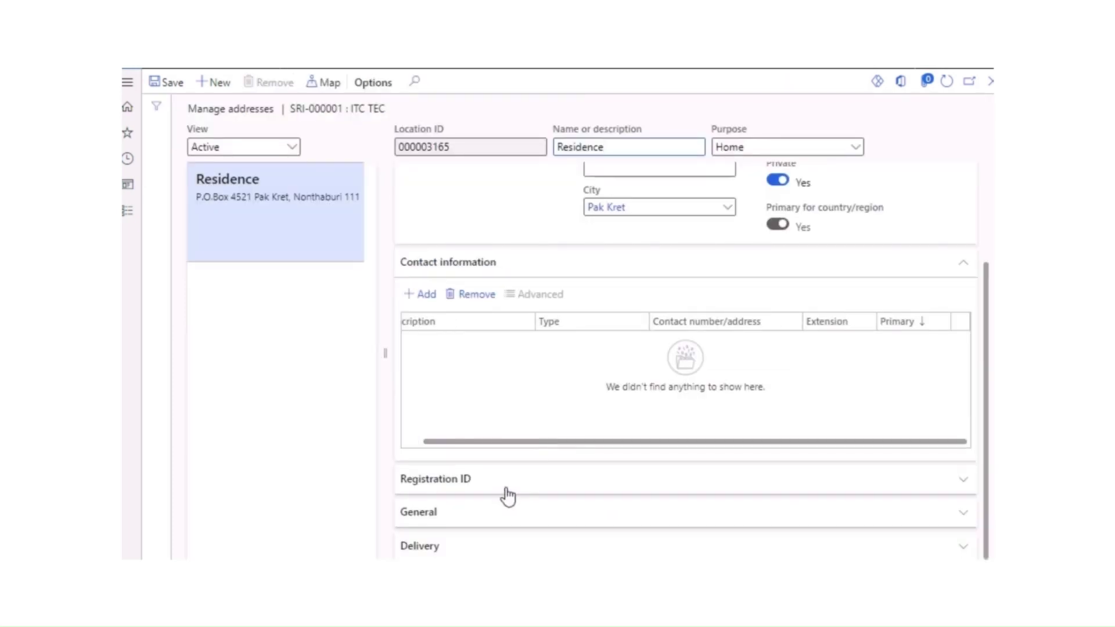
{"action": "left_click", "coordinate": [443, 490]}
{"action": "scroll", "coordinate": [513, 482], "scroll_direction": "right", "scroll_amount": 3}
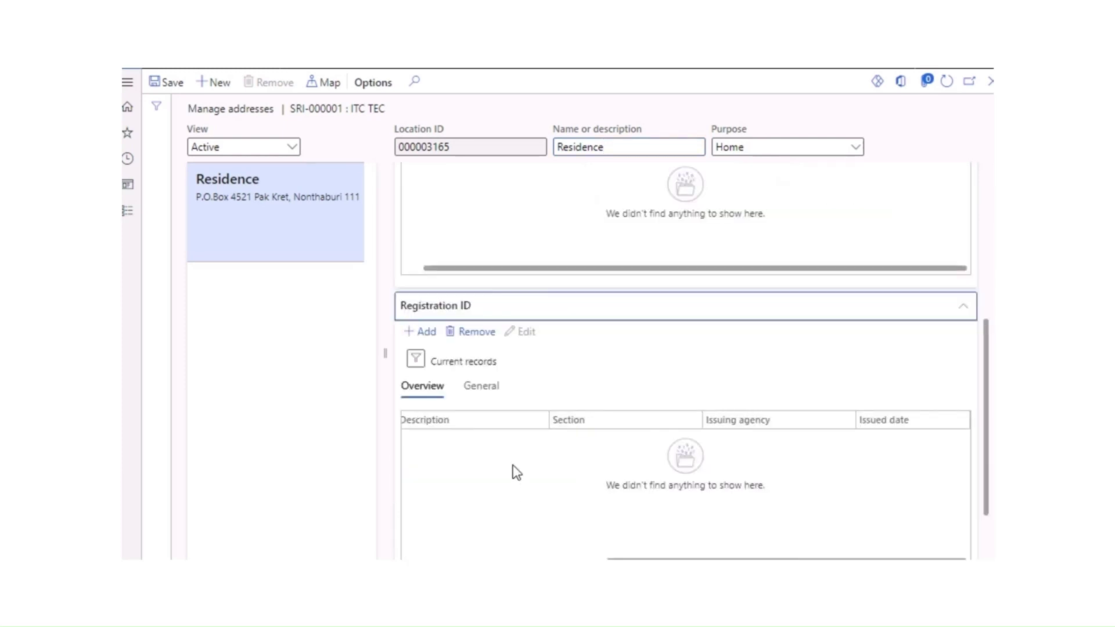
{"action": "scroll", "coordinate": [512, 464], "scroll_direction": "left", "scroll_amount": 3}
{"action": "scroll", "coordinate": [496, 436], "scroll_direction": "up", "scroll_amount": 5}
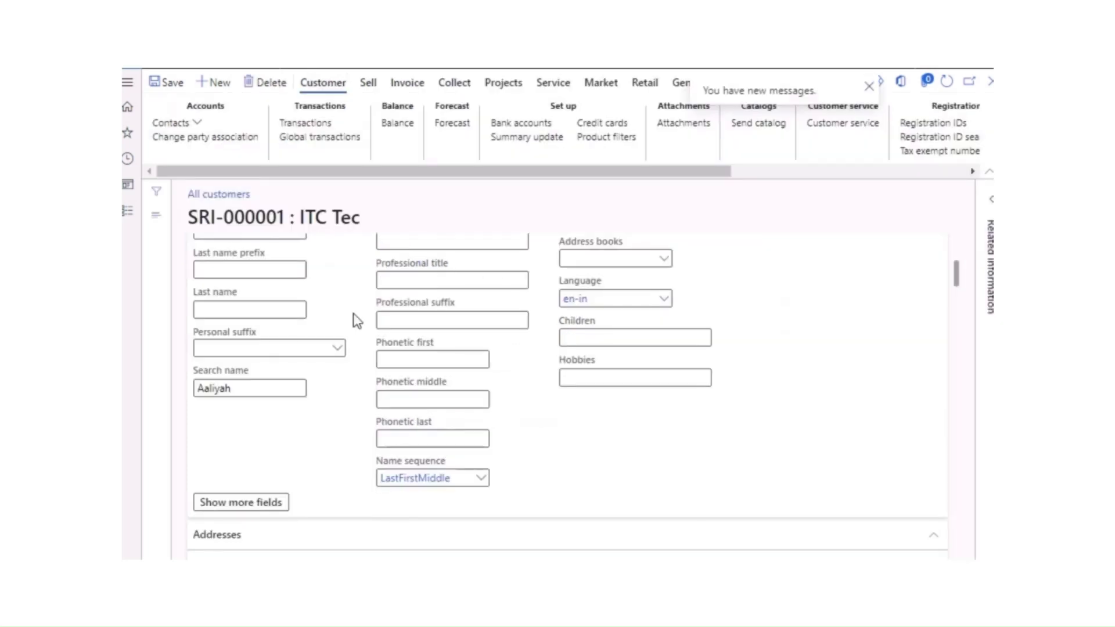
{"action": "scroll", "coordinate": [359, 319], "scroll_direction": "down", "scroll_amount": 3}
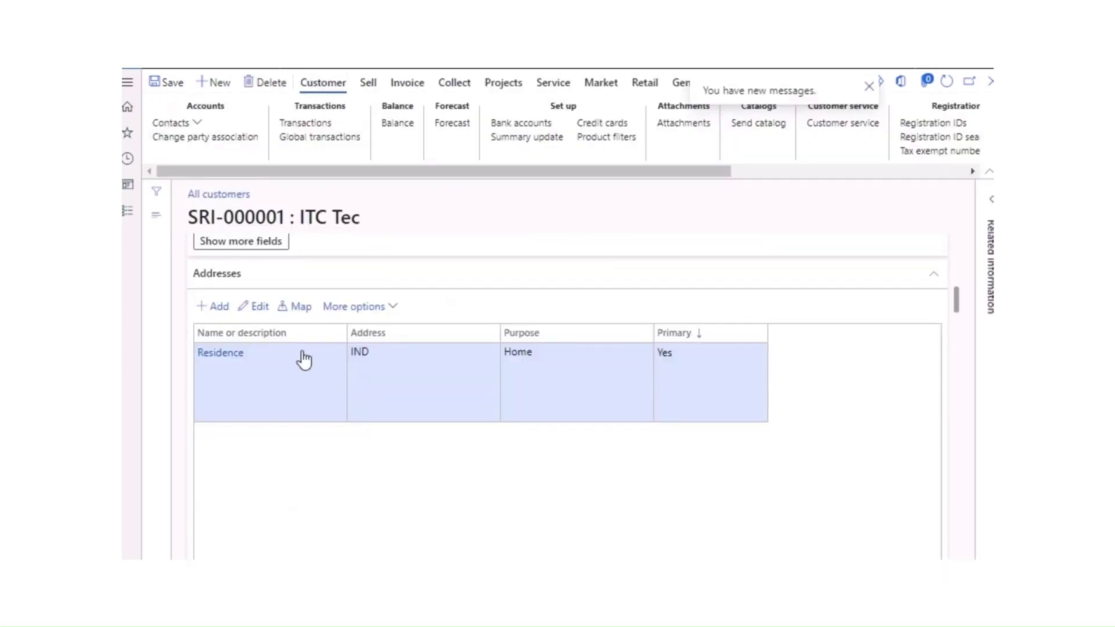
{"action": "scroll", "coordinate": [268, 319], "scroll_direction": "up", "scroll_amount": 2}
{"action": "scroll", "coordinate": [302, 325], "scroll_direction": "down", "scroll_amount": 2}
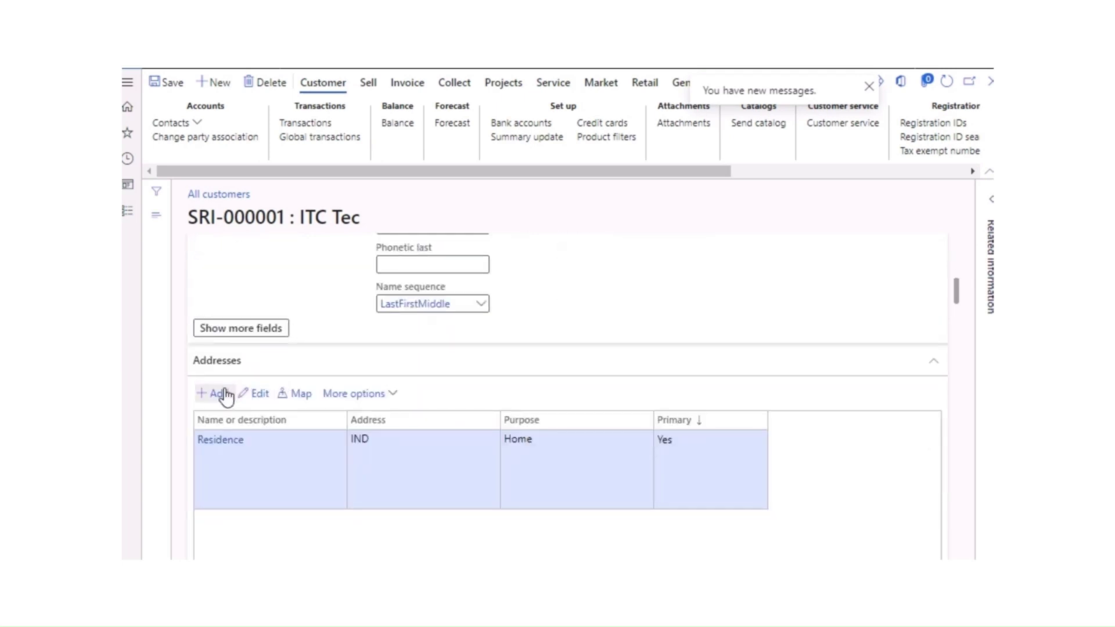
Step: Reopen the Residence address's full management and browse down to its tax information
{"action": "left_click", "coordinate": [362, 395]}
{"action": "left_click", "coordinate": [366, 459]}
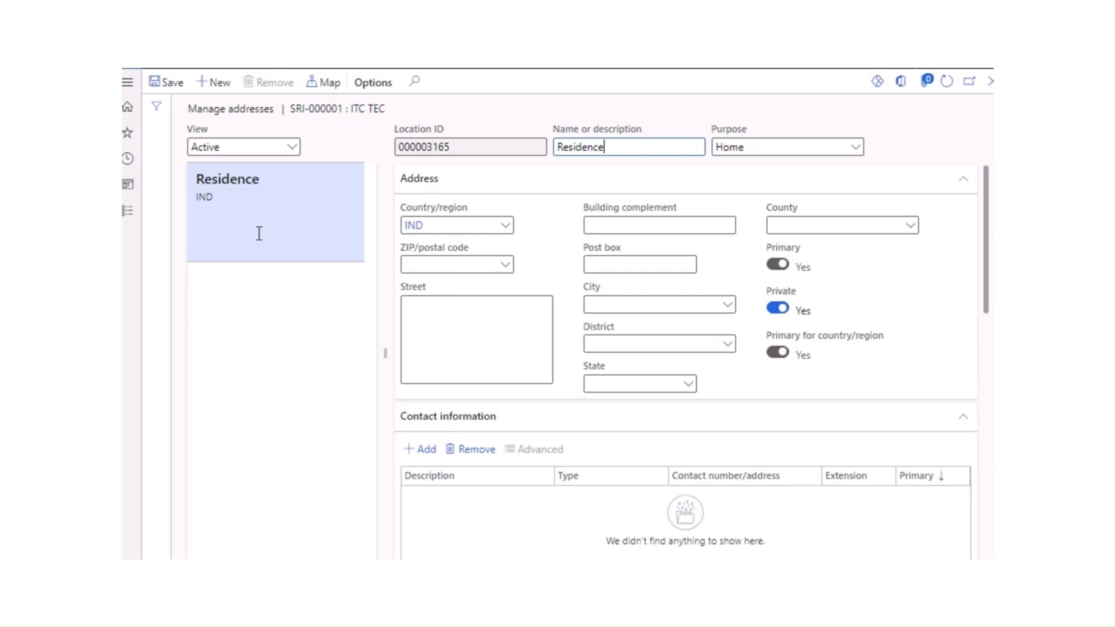
{"action": "scroll", "coordinate": [587, 346], "scroll_direction": "down", "scroll_amount": 3}
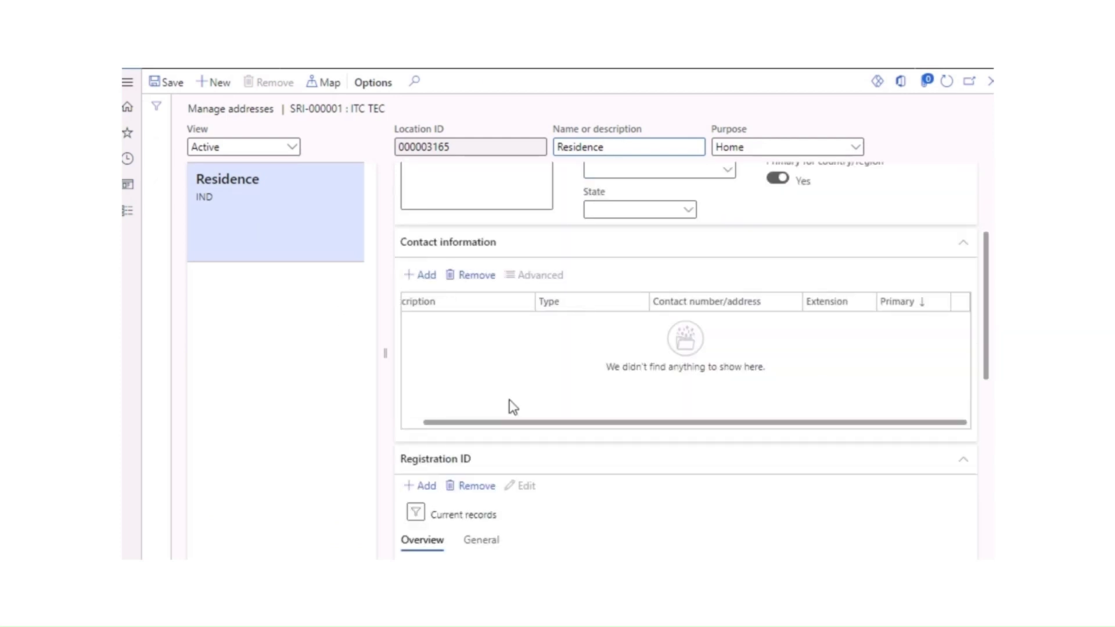
{"action": "scroll", "coordinate": [514, 406], "scroll_direction": "down", "scroll_amount": 3}
{"action": "scroll", "coordinate": [529, 458], "scroll_direction": "right", "scroll_amount": 3}
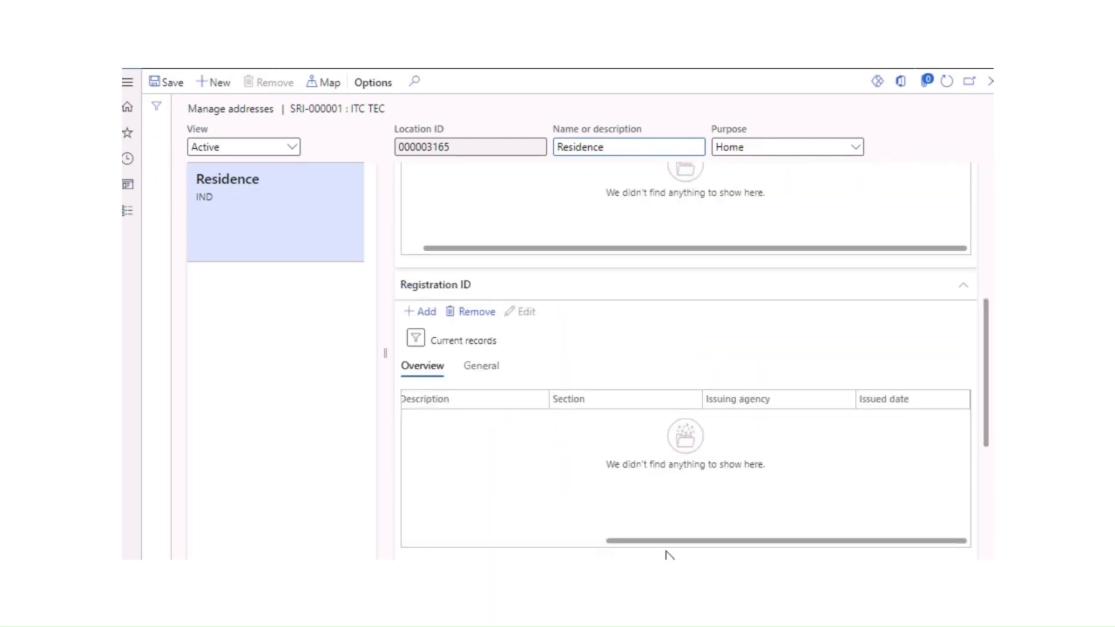
{"action": "left_click_drag", "start_coordinate": [664, 542], "coordinate": [314, 529]}
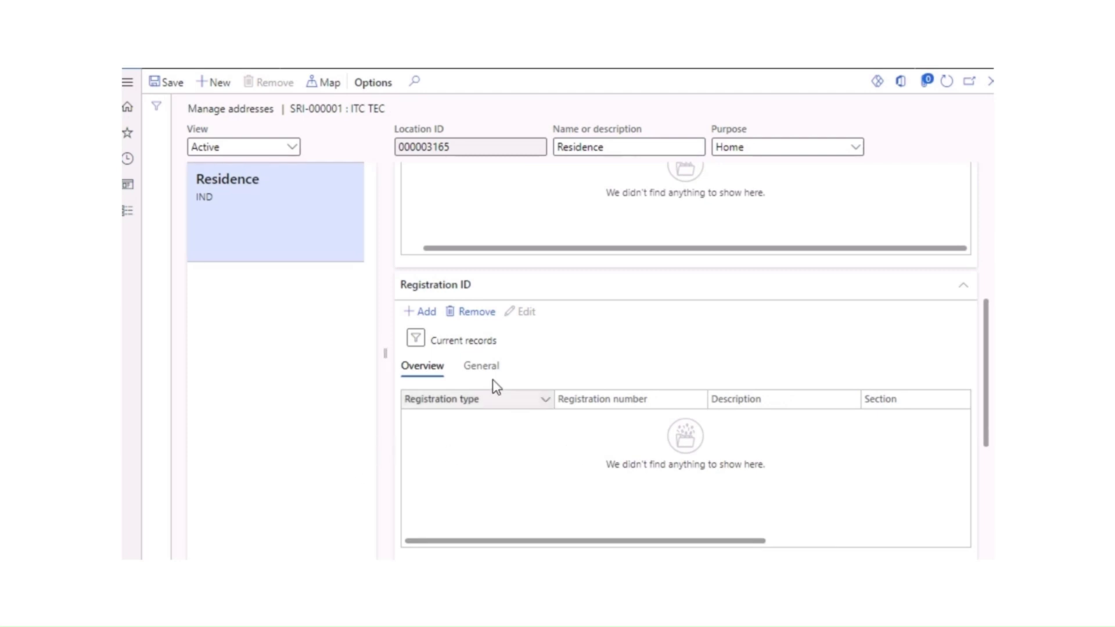
{"action": "scroll", "coordinate": [493, 381], "scroll_direction": "up", "scroll_amount": 5}
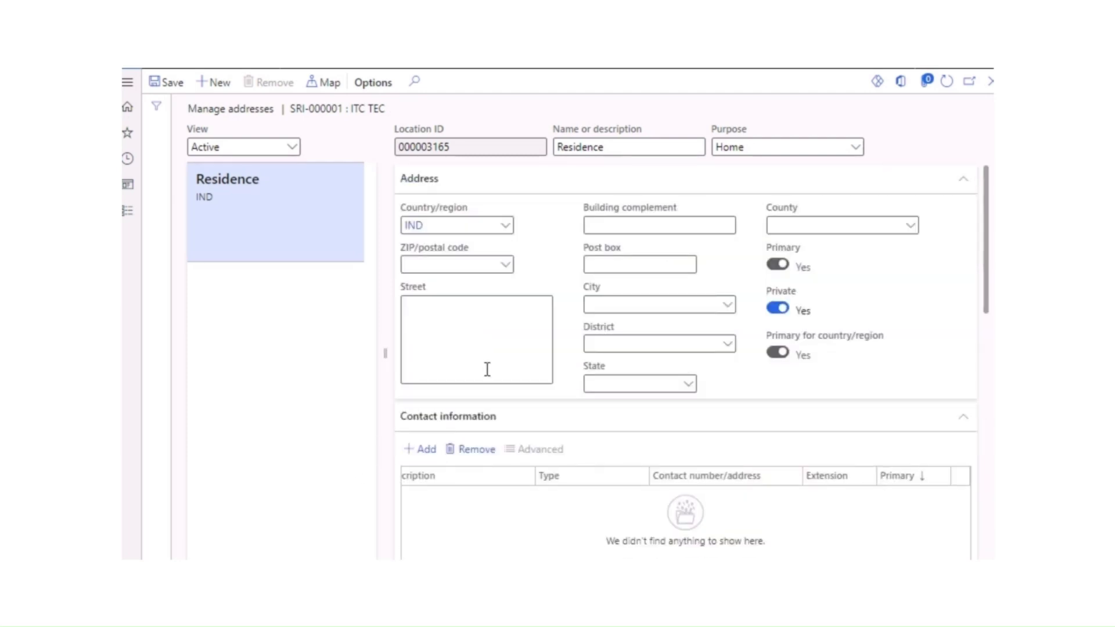
{"action": "scroll", "coordinate": [491, 374], "scroll_direction": "down", "scroll_amount": 8}
{"action": "scroll", "coordinate": [493, 372], "scroll_direction": "right", "scroll_amount": 3}
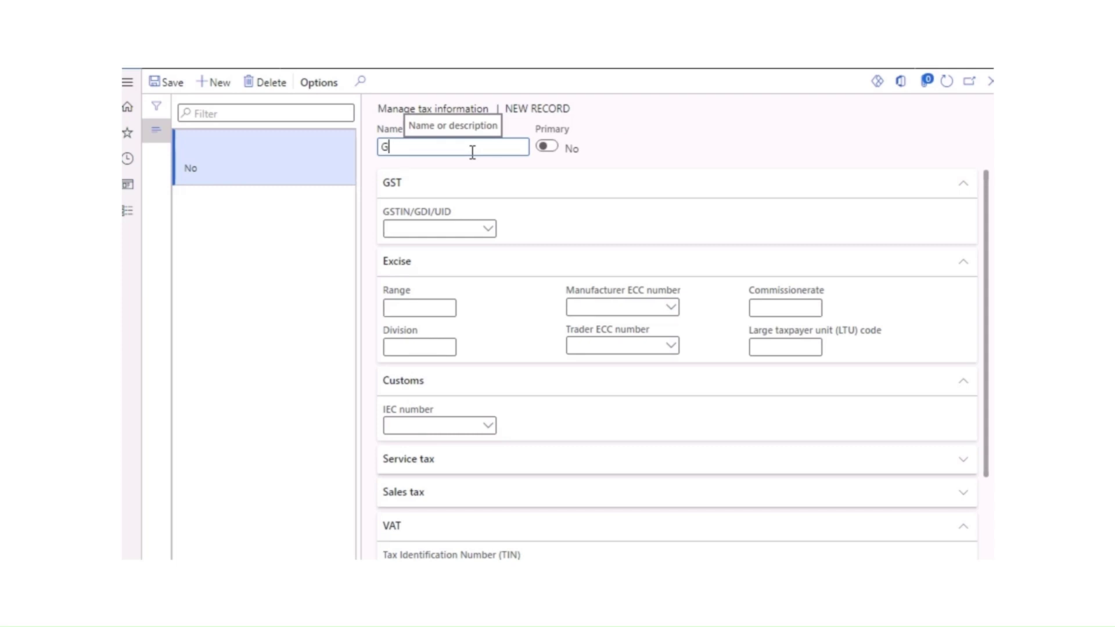
Step: Name the record GST NO., set it primary, check the GSTIN list, and close the form
{"action": "type", "text": "ST"}
{"action": "type", "text": "NO."}
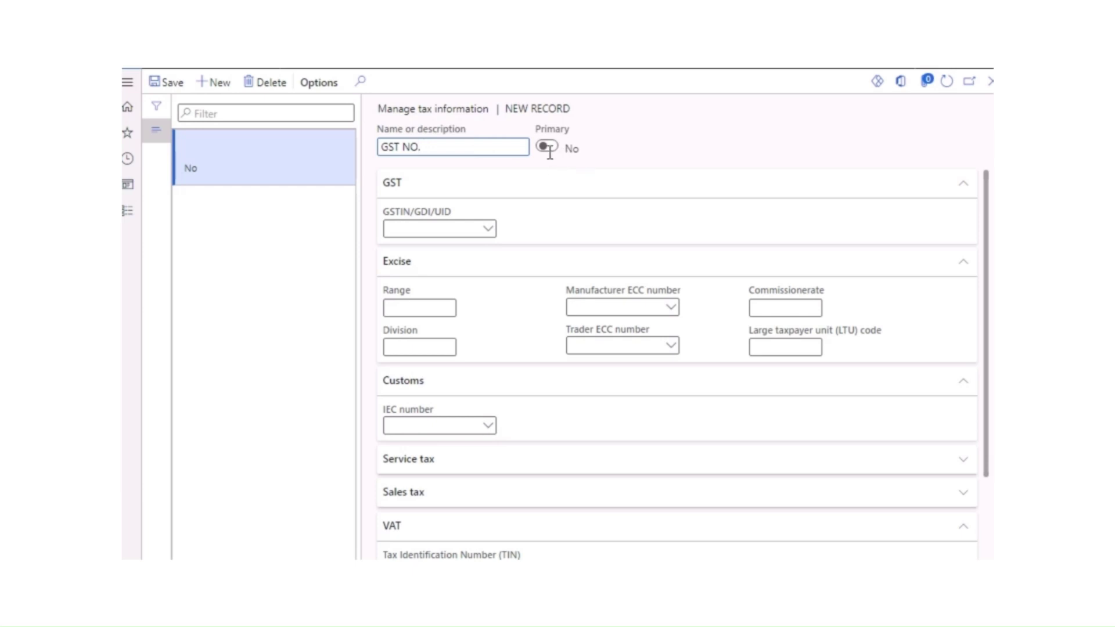
{"action": "left_click", "coordinate": [547, 147]}
{"action": "left_click", "coordinate": [493, 232]}
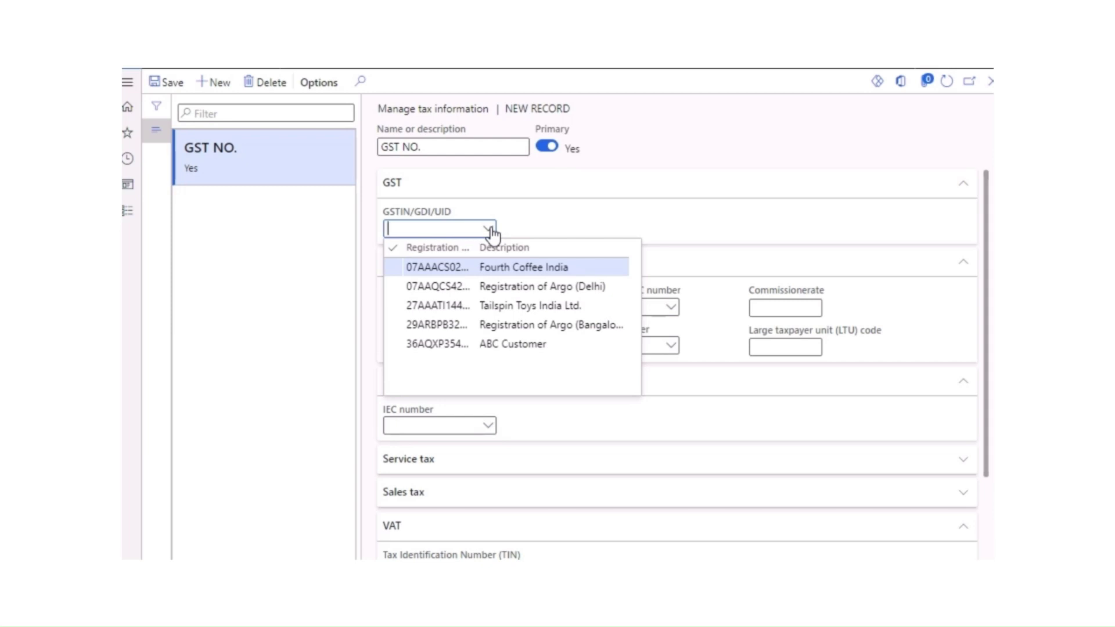
{"action": "left_click", "coordinate": [588, 193]}
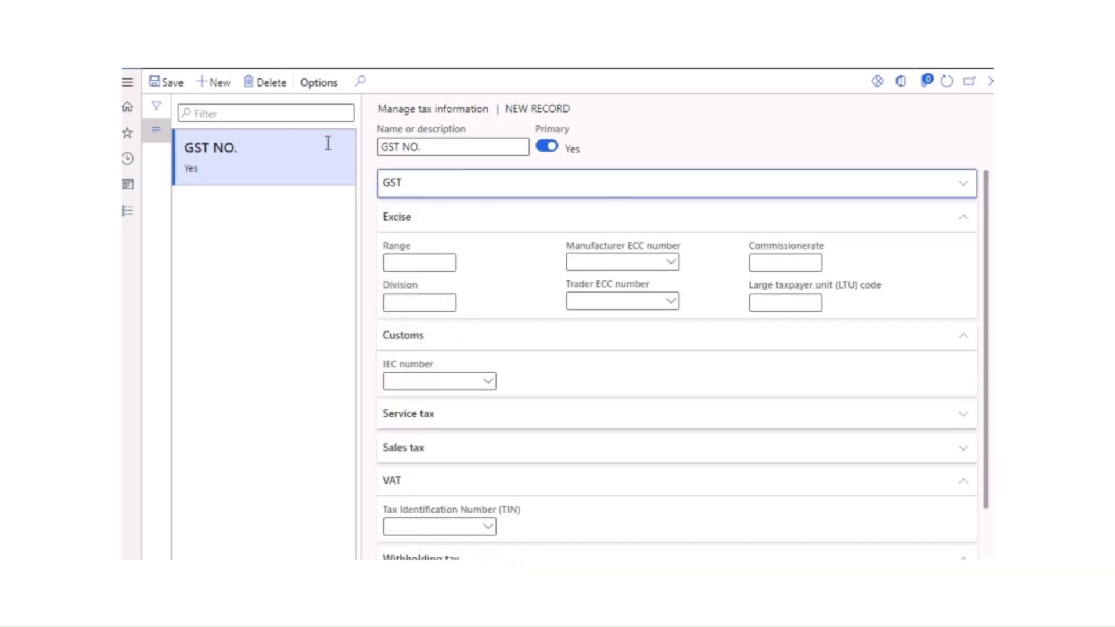
{"action": "left_click", "coordinate": [991, 84]}
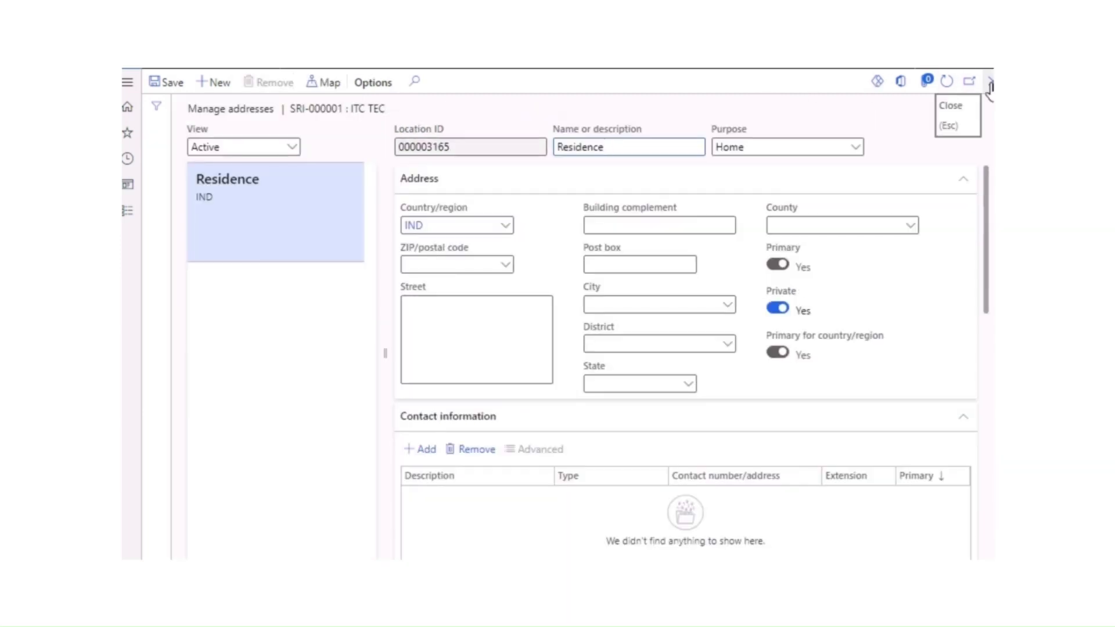
Step: Open customer ABC CUSTOMWE from All customers in edit mode
{"action": "left_click", "coordinate": [990, 85]}
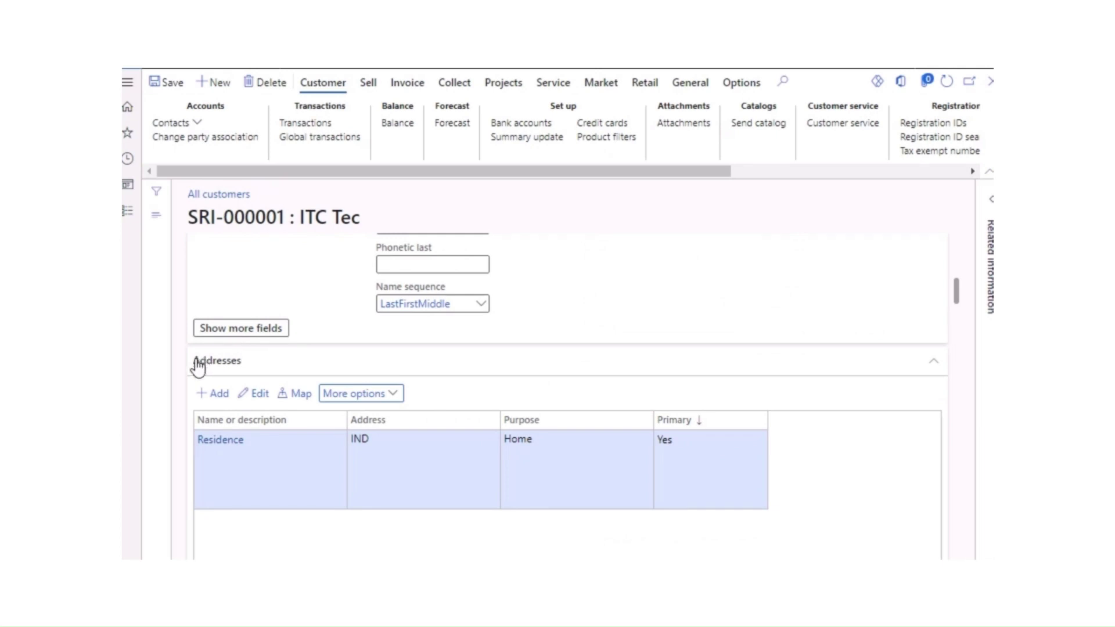
{"action": "scroll", "coordinate": [297, 308], "scroll_direction": "up", "scroll_amount": 2}
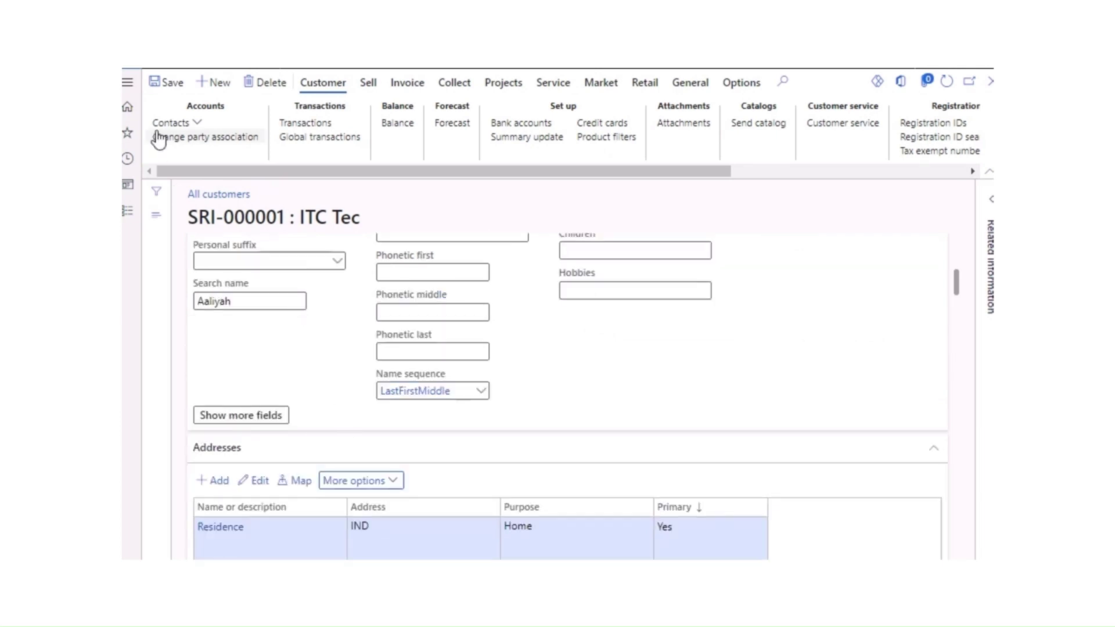
{"action": "left_click", "coordinate": [133, 215]}
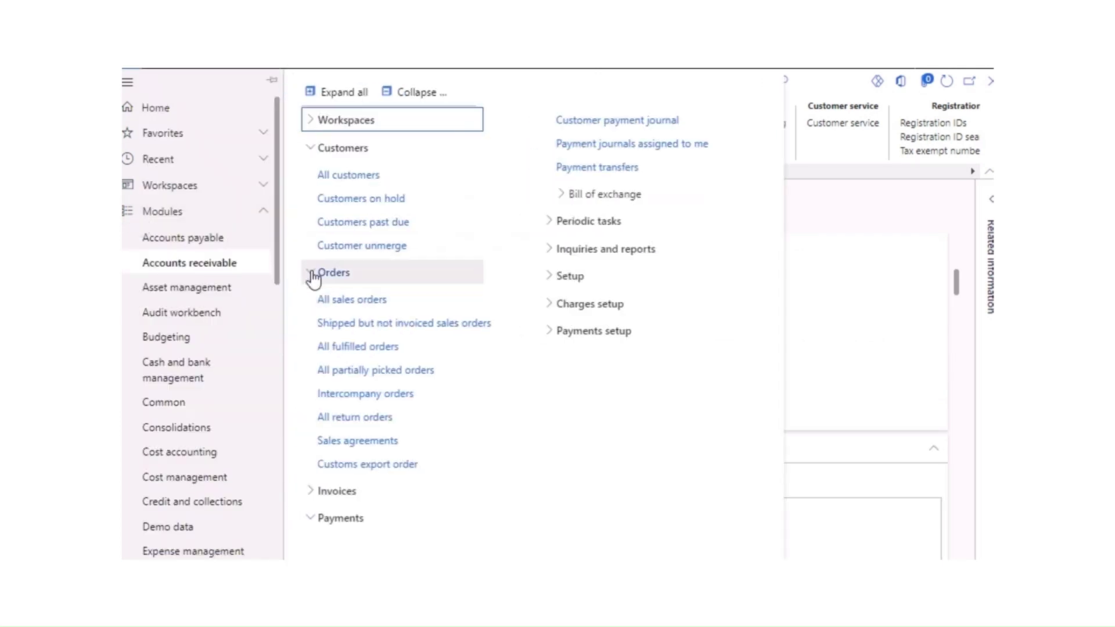
{"action": "scroll", "coordinate": [280, 250], "scroll_direction": "down", "scroll_amount": 2}
{"action": "scroll", "coordinate": [280, 290], "scroll_direction": "down", "scroll_amount": 1}
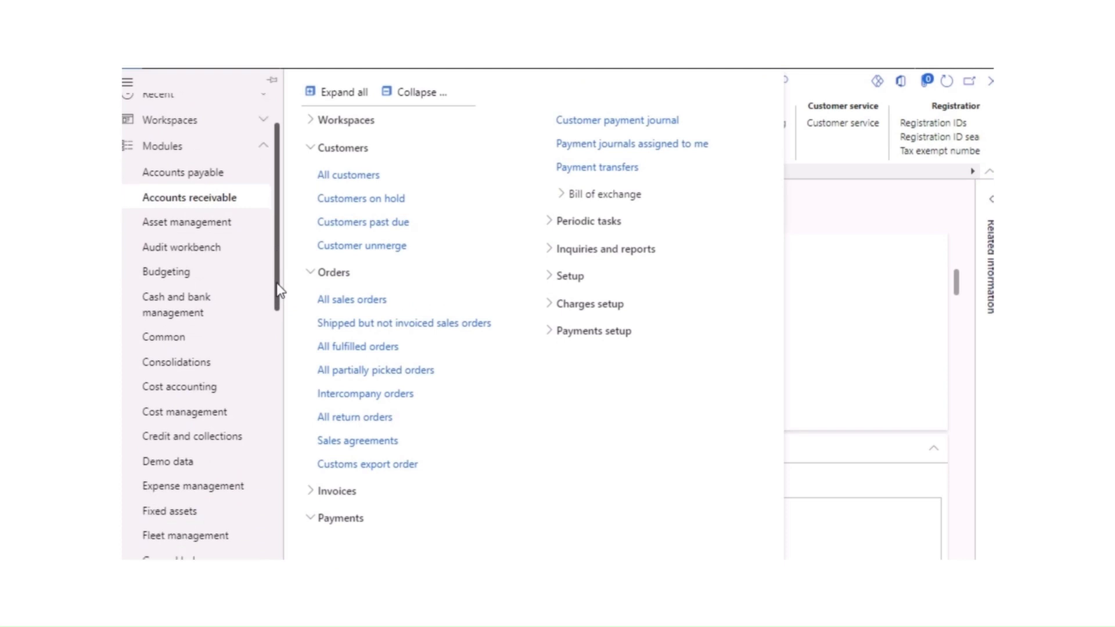
{"action": "left_click_drag", "start_coordinate": [280, 289], "coordinate": [284, 323]}
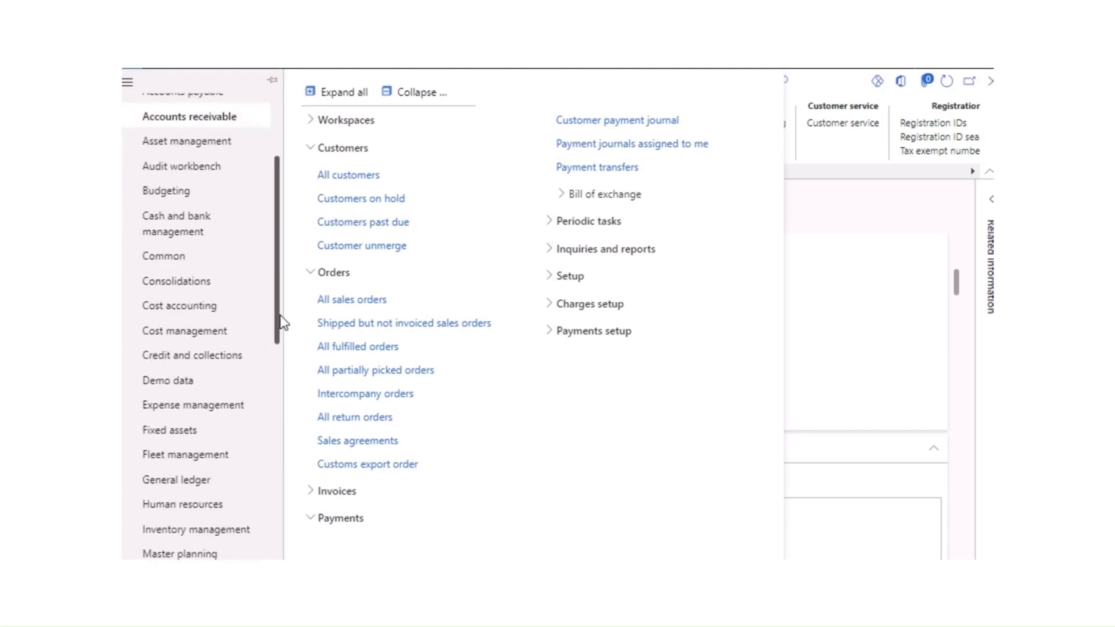
{"action": "left_click", "coordinate": [347, 175]}
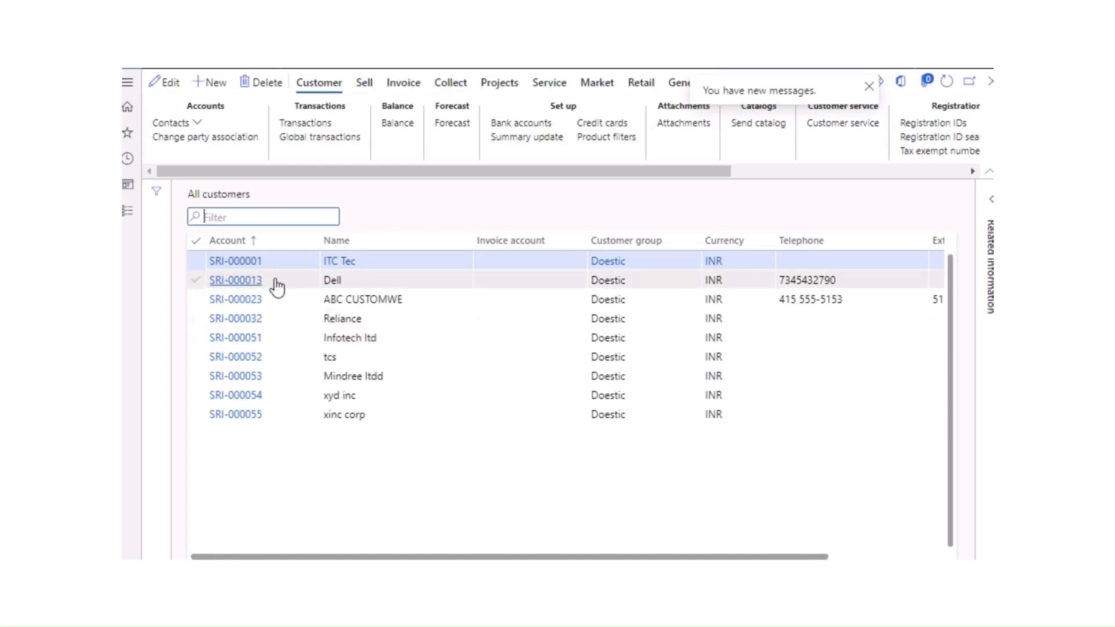
{"action": "left_click", "coordinate": [198, 300]}
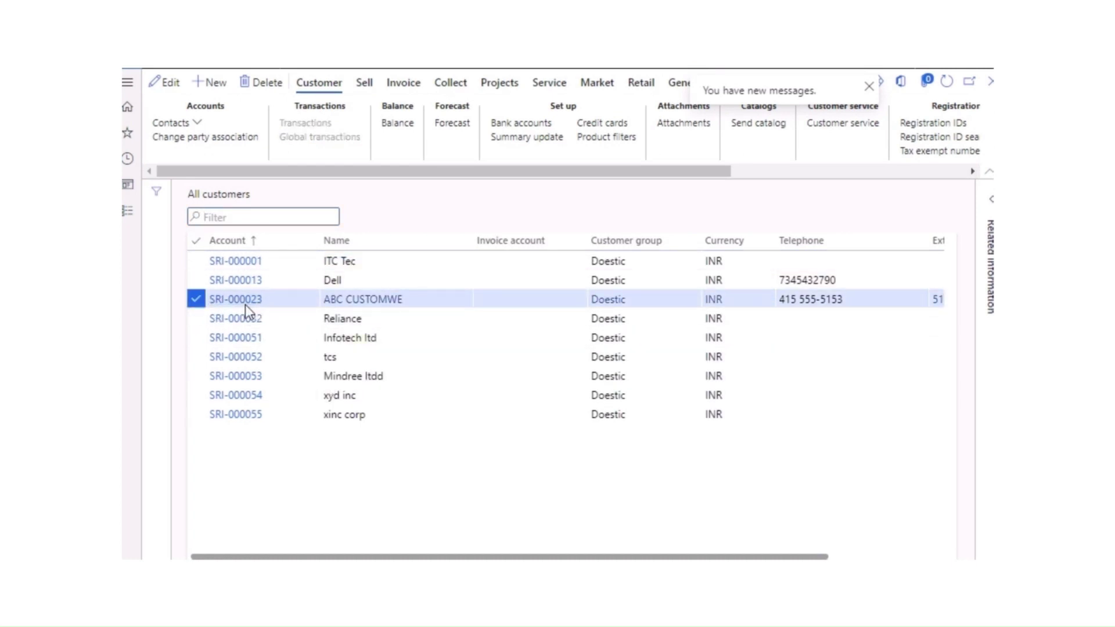
{"action": "left_click", "coordinate": [245, 304]}
{"action": "scroll", "coordinate": [322, 360], "scroll_direction": "down", "scroll_amount": 3}
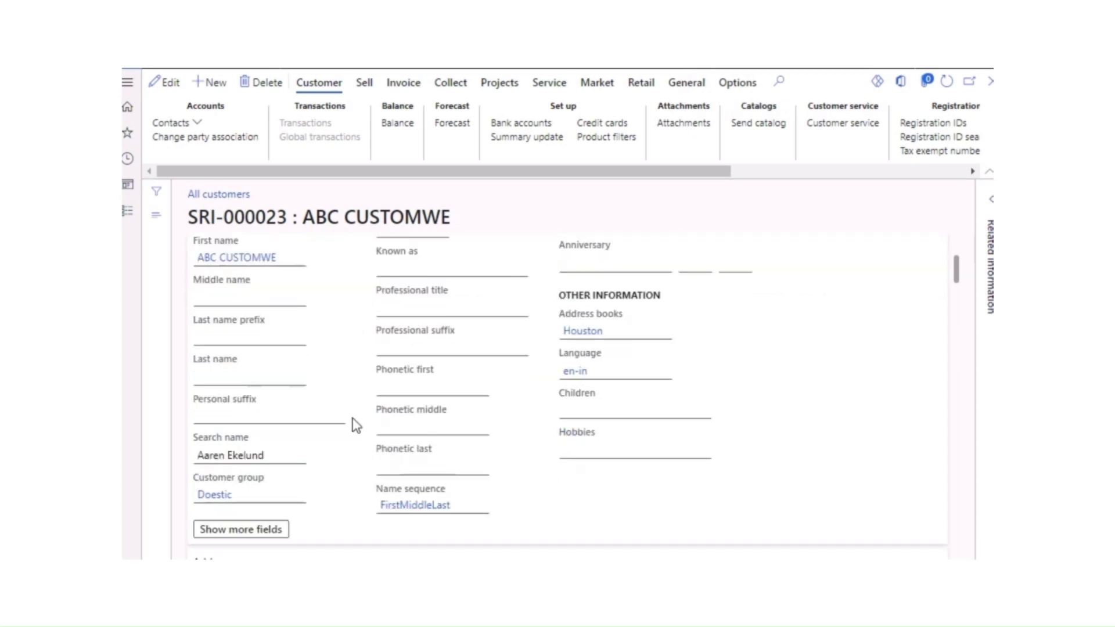
{"action": "left_click", "coordinate": [410, 468]}
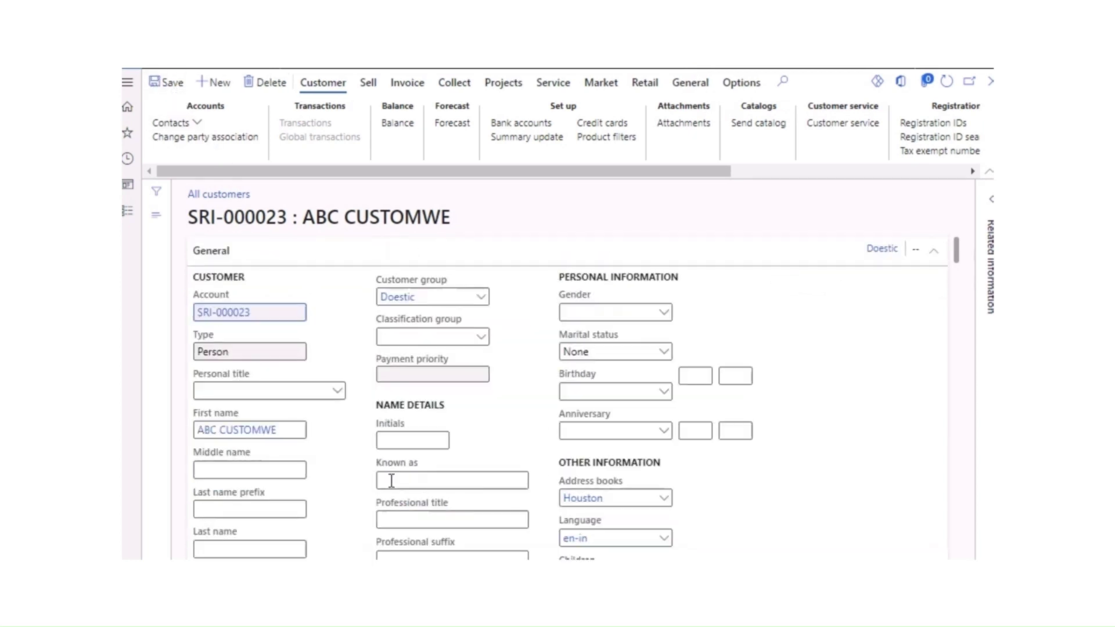
{"action": "scroll", "coordinate": [374, 511], "scroll_direction": "down", "scroll_amount": 10}
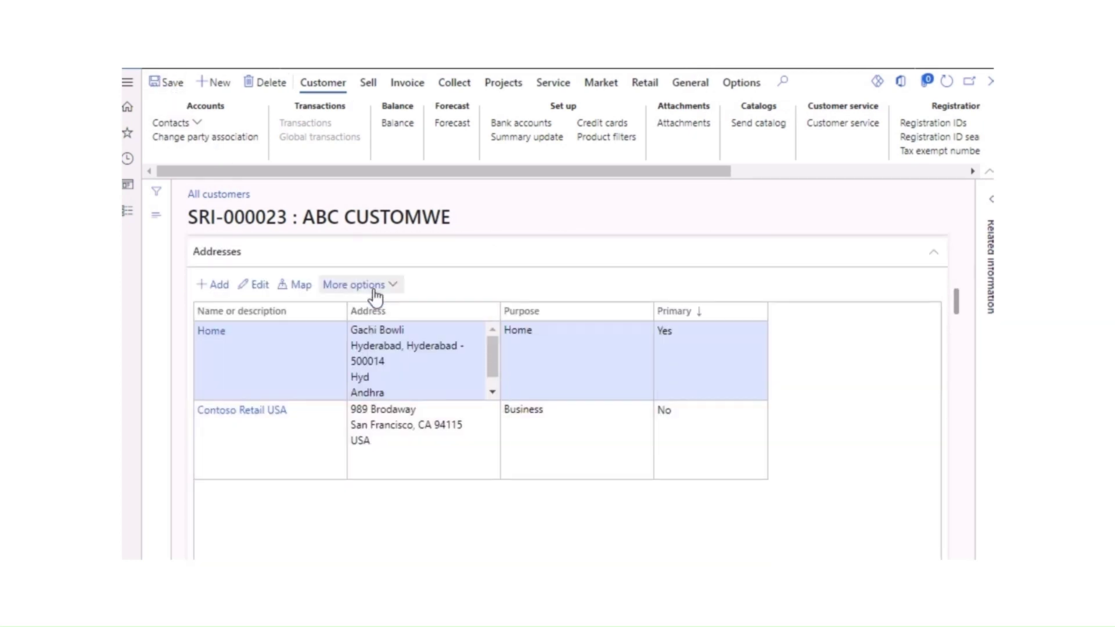
Step: Open the advanced management of ABC CUSTOMWE's Home address
{"action": "left_click", "coordinate": [373, 287]}
{"action": "left_click", "coordinate": [363, 348]}
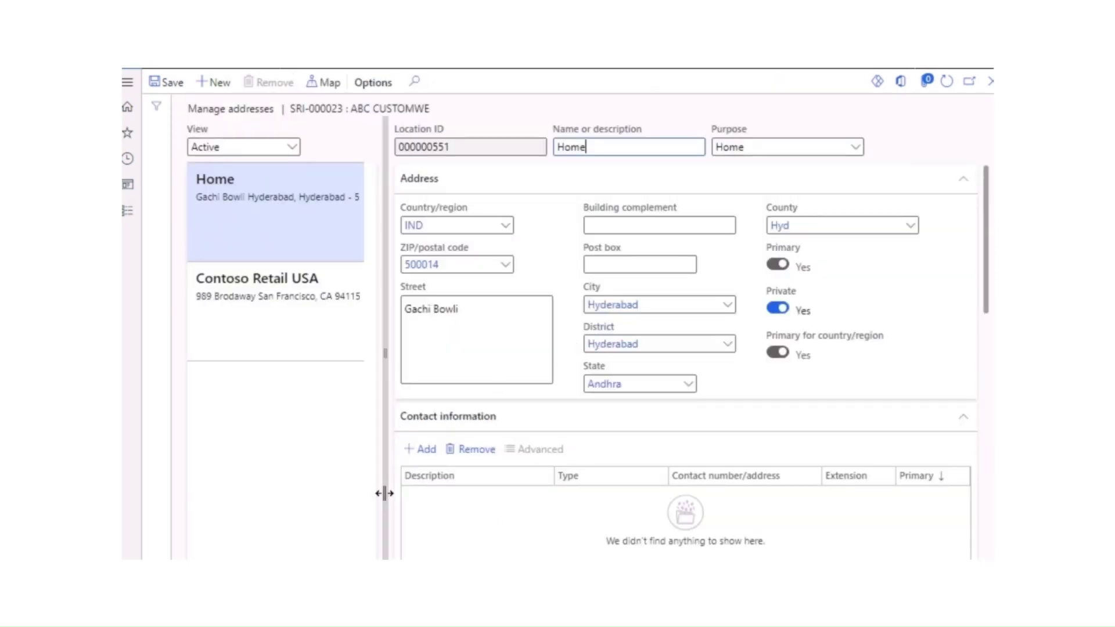
{"action": "scroll", "coordinate": [535, 470], "scroll_direction": "down", "scroll_amount": 6}
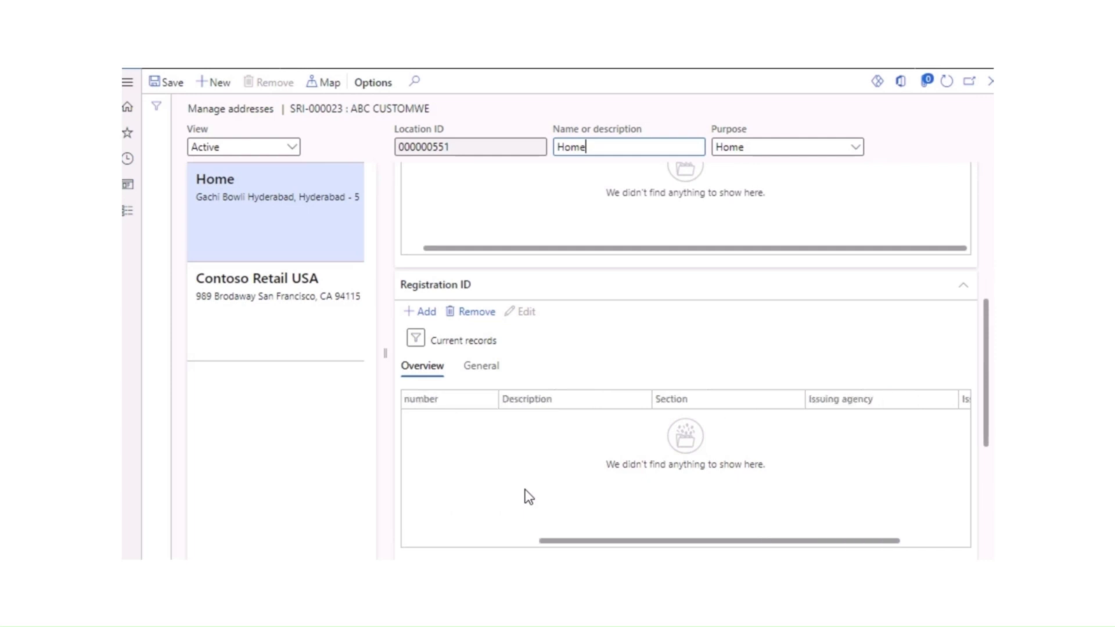
{"action": "scroll", "coordinate": [441, 529], "scroll_direction": "right", "scroll_amount": 3}
{"action": "scroll", "coordinate": [687, 483], "scroll_direction": "left", "scroll_amount": 3}
{"action": "scroll", "coordinate": [598, 407], "scroll_direction": "up", "scroll_amount": 5}
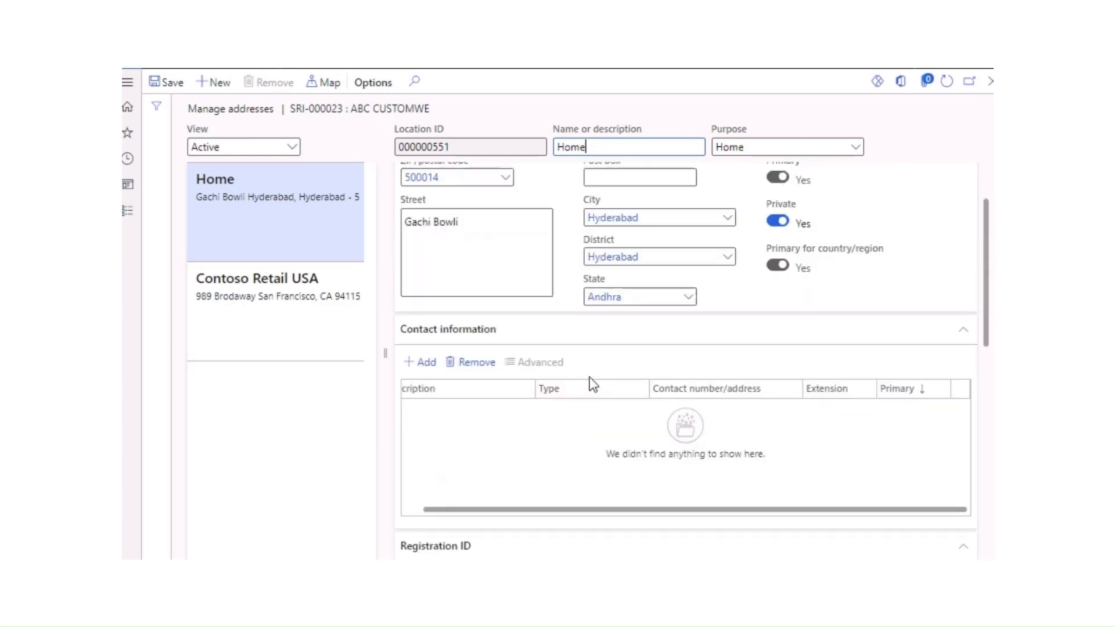
{"action": "scroll", "coordinate": [590, 380], "scroll_direction": "down", "scroll_amount": 4}
{"action": "scroll", "coordinate": [789, 493], "scroll_direction": "right", "scroll_amount": 2}
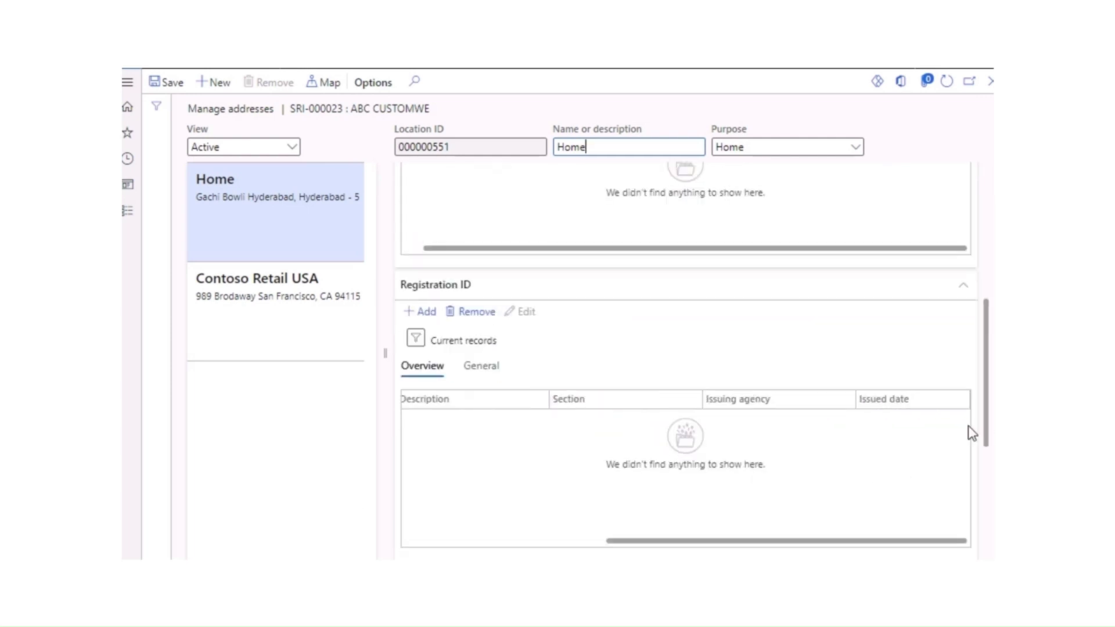
{"action": "left_click_drag", "start_coordinate": [982, 418], "coordinate": [987, 540]}
Step: Add tax information GST ABC CUSTOMER with the ABC Customer GSTIN, save and close
{"action": "left_click", "coordinate": [416, 382]}
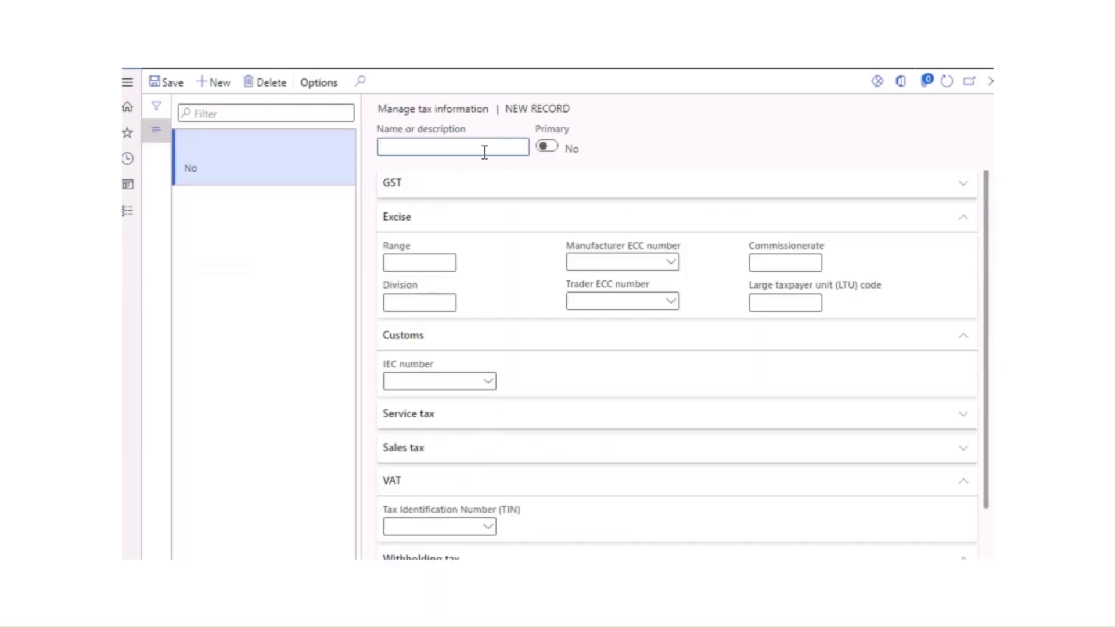
{"action": "left_click", "coordinate": [484, 152]}
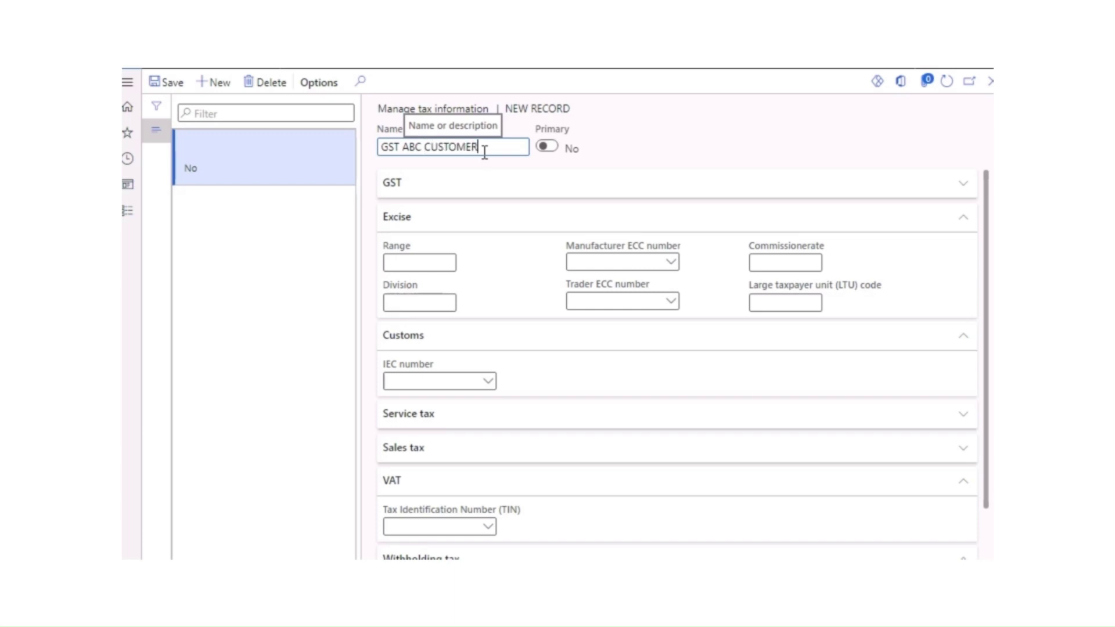
{"action": "left_click", "coordinate": [386, 185]}
{"action": "left_click", "coordinate": [488, 229]}
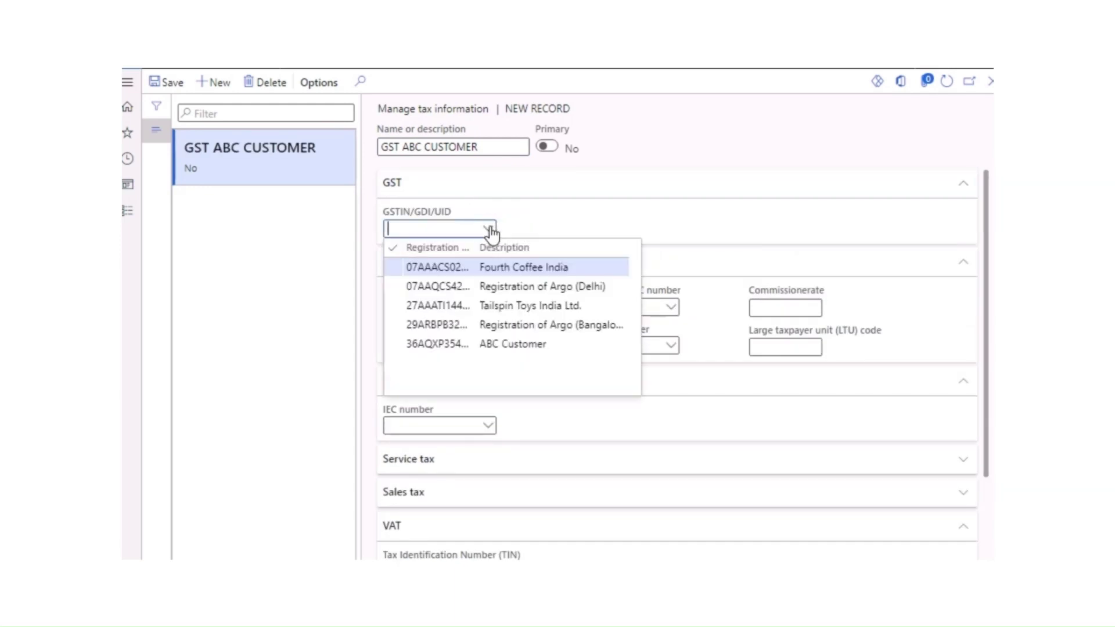
{"action": "left_click", "coordinate": [493, 345]}
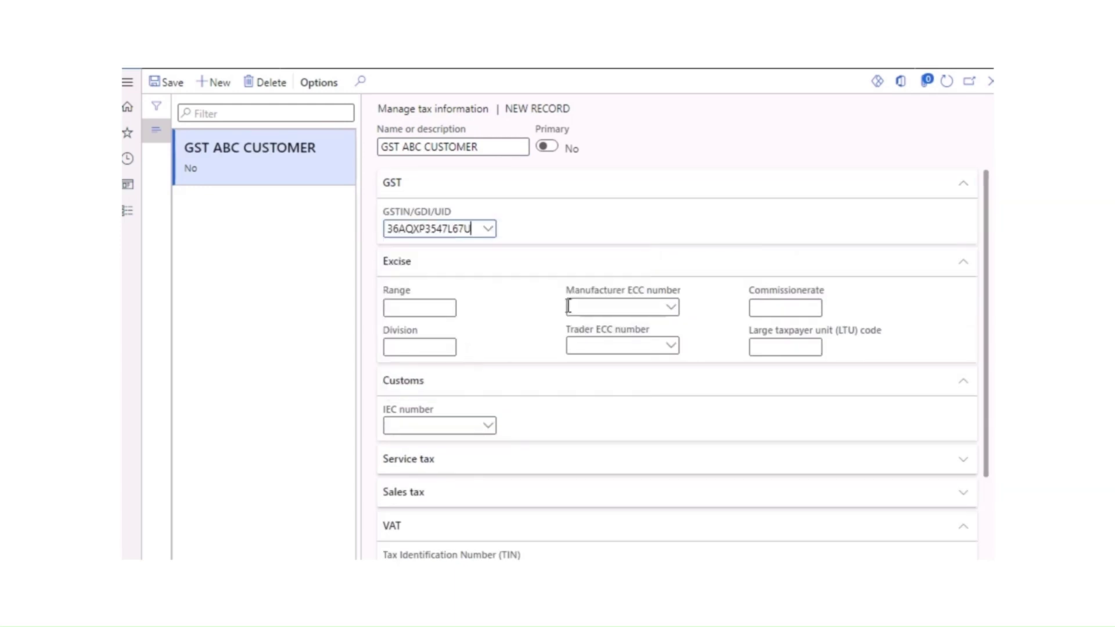
{"action": "scroll", "coordinate": [498, 416], "scroll_direction": "down", "scroll_amount": 2}
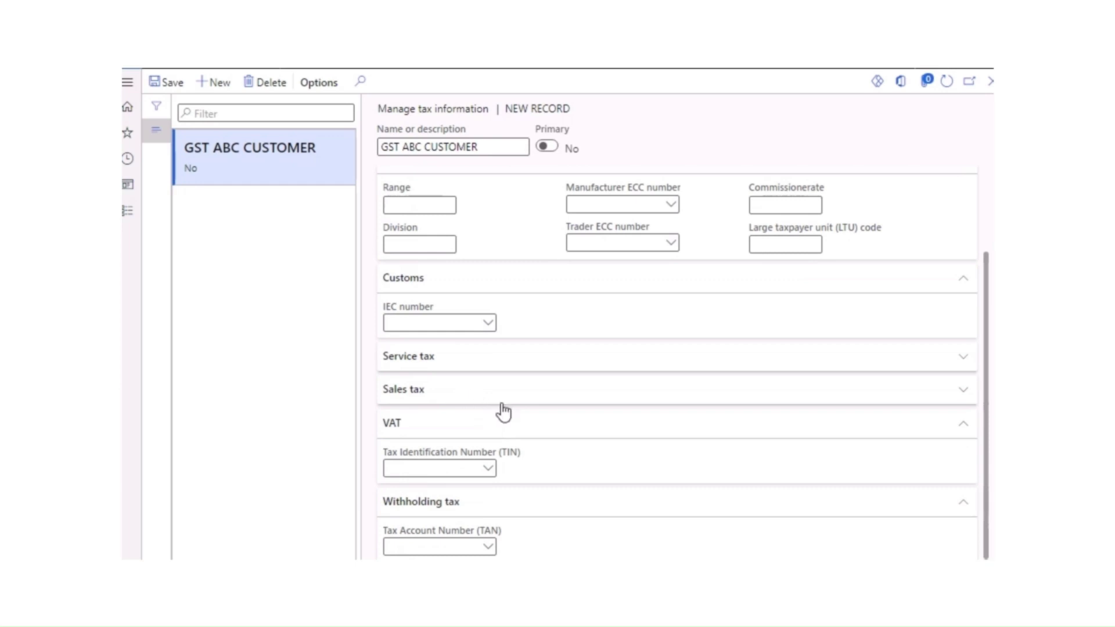
{"action": "left_click", "coordinate": [491, 549]}
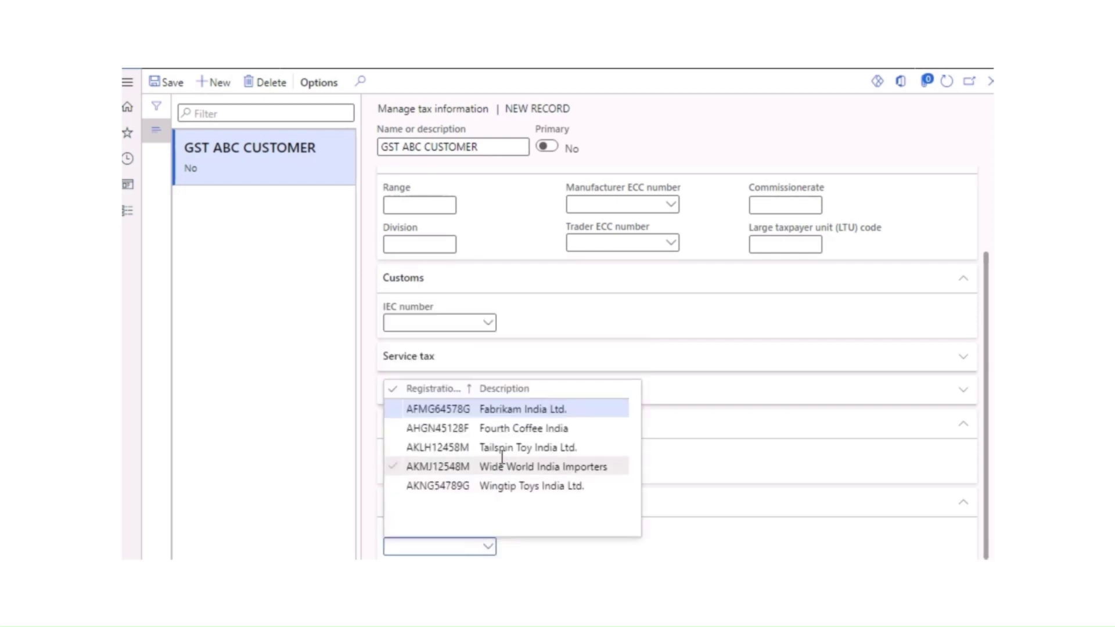
{"action": "left_click", "coordinate": [316, 473]}
{"action": "scroll", "coordinate": [399, 219], "scroll_direction": "up", "scroll_amount": 2}
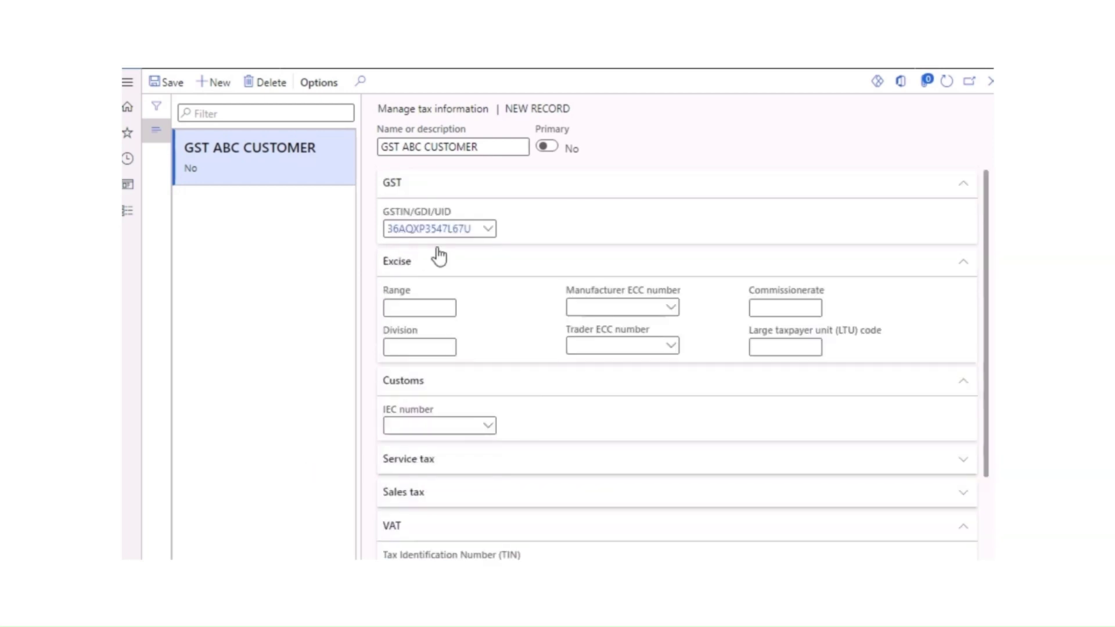
{"action": "left_click", "coordinate": [170, 86]}
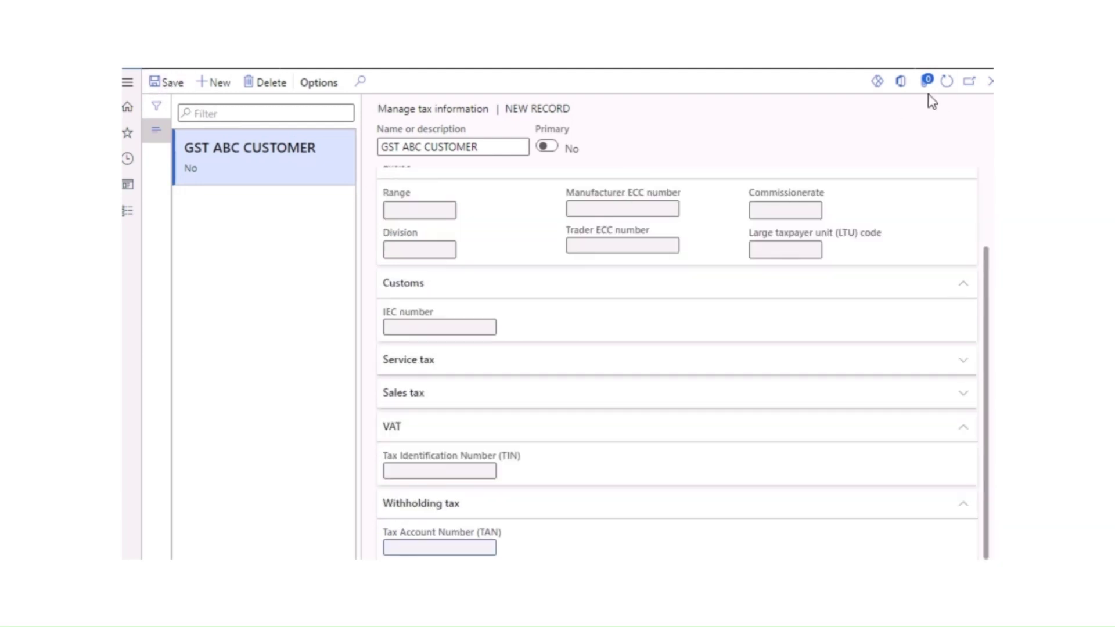
{"action": "left_click", "coordinate": [989, 82]}
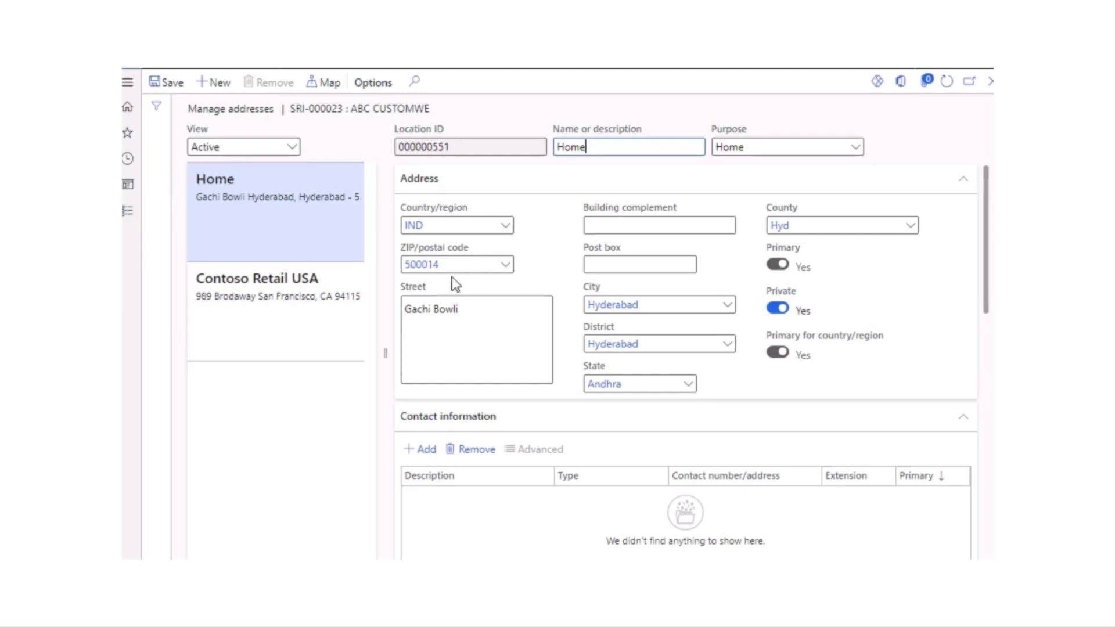
Step: Go to the Tax module and search 'ente' to find Enterprise tax registration numbers
{"action": "left_click", "coordinate": [127, 211]}
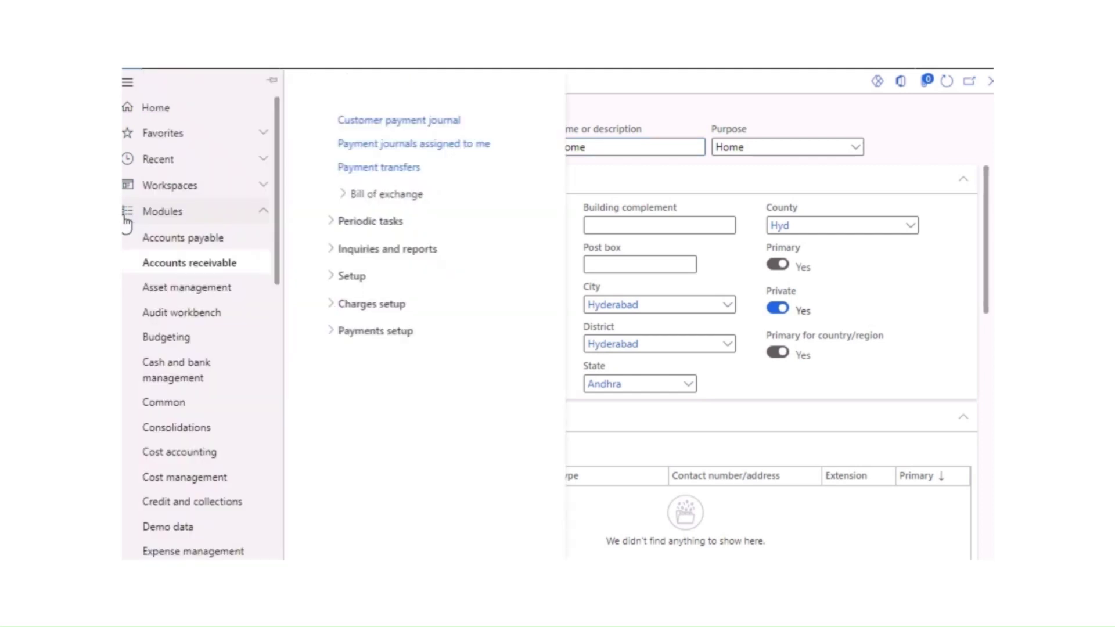
{"action": "left_click_drag", "start_coordinate": [271, 271], "coordinate": [273, 514]}
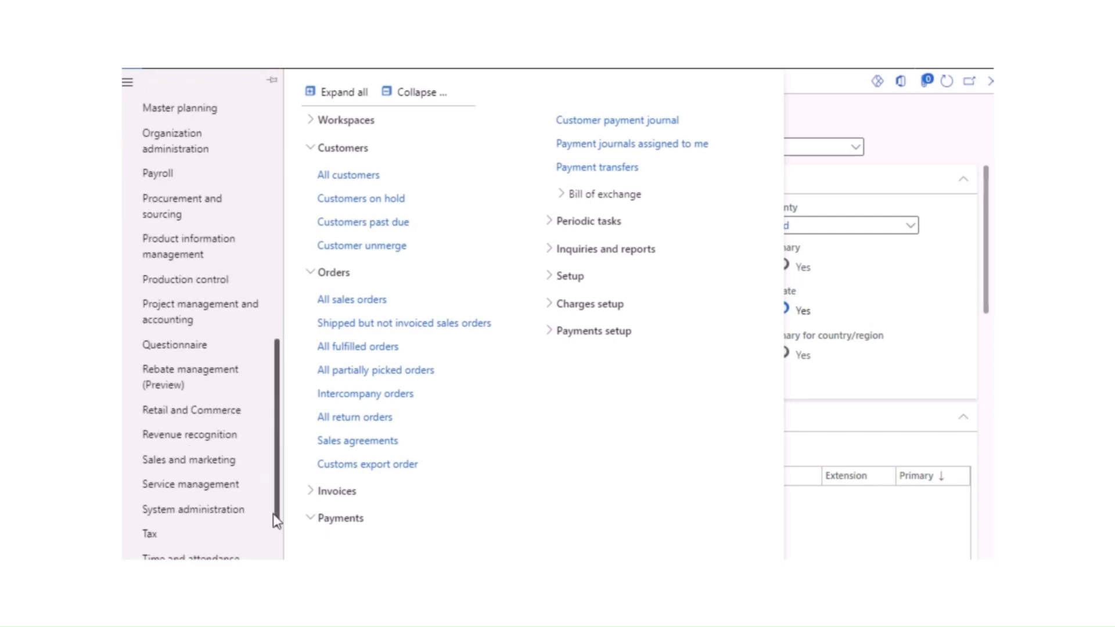
{"action": "scroll", "coordinate": [273, 514], "scroll_direction": "down", "scroll_amount": 1}
{"action": "left_click", "coordinate": [172, 475]}
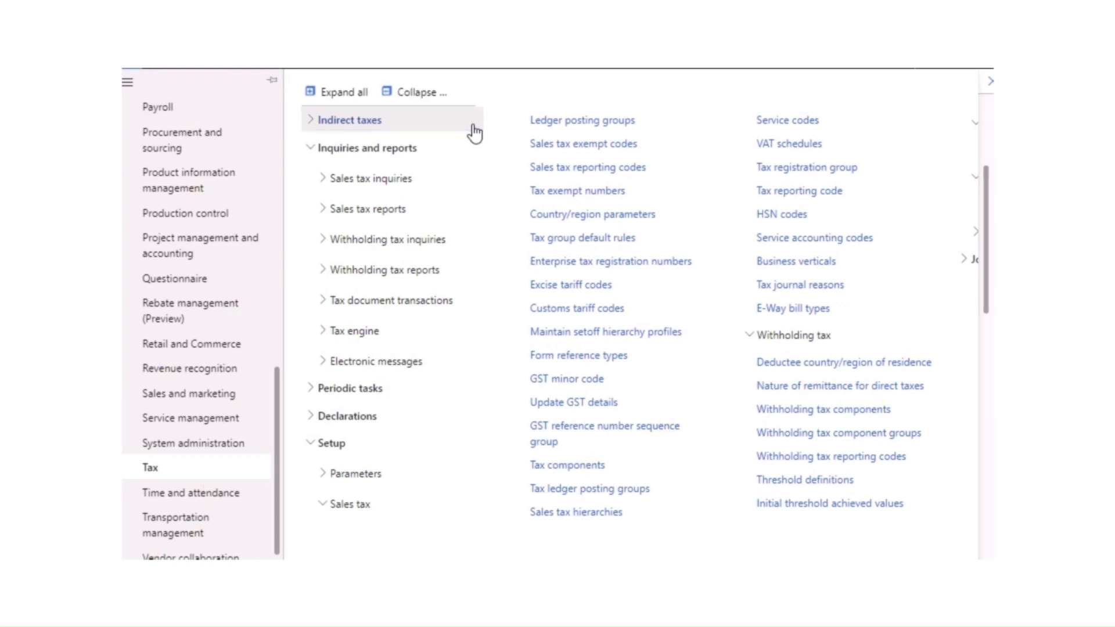
{"action": "type", "text": "ente"}
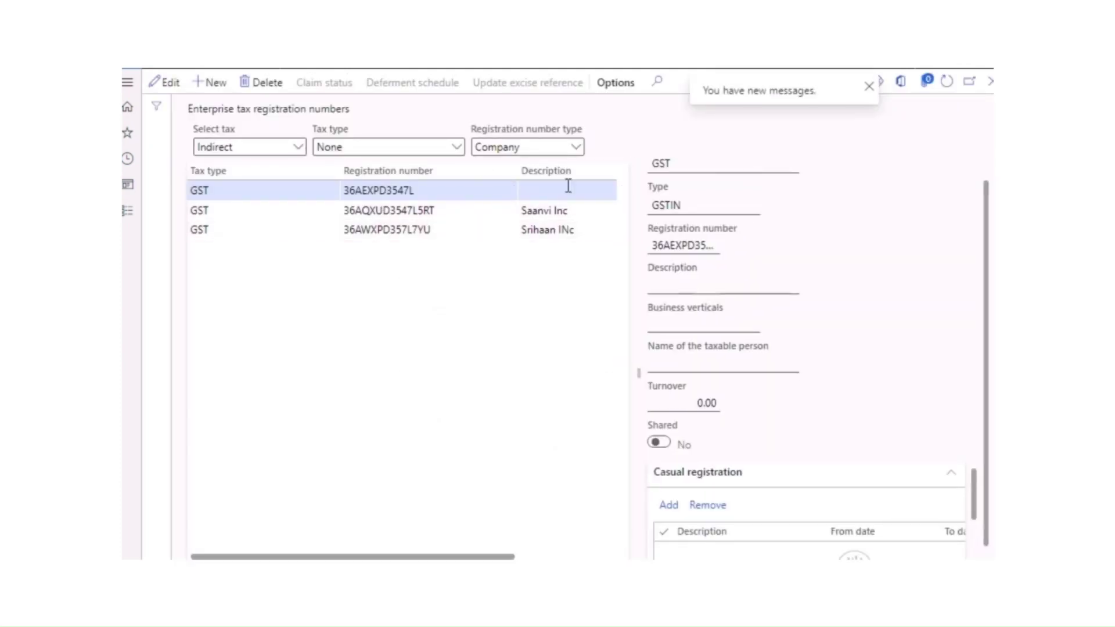
Step: Switch the enterprise registration numbers list from company to Customers
{"action": "left_click", "coordinate": [575, 150]}
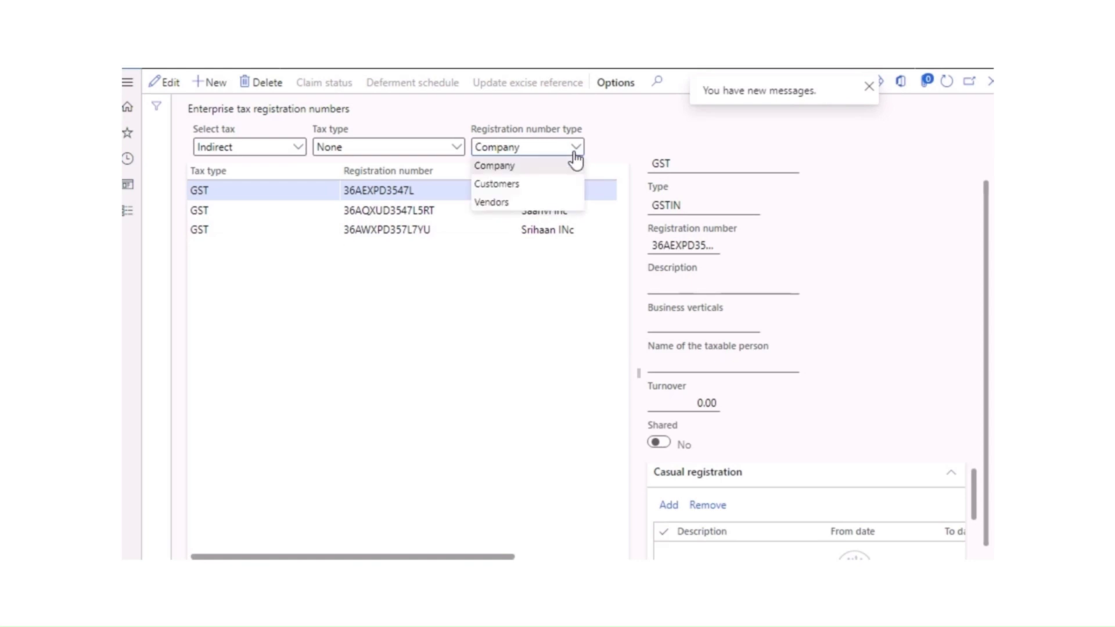
{"action": "left_click", "coordinate": [498, 184]}
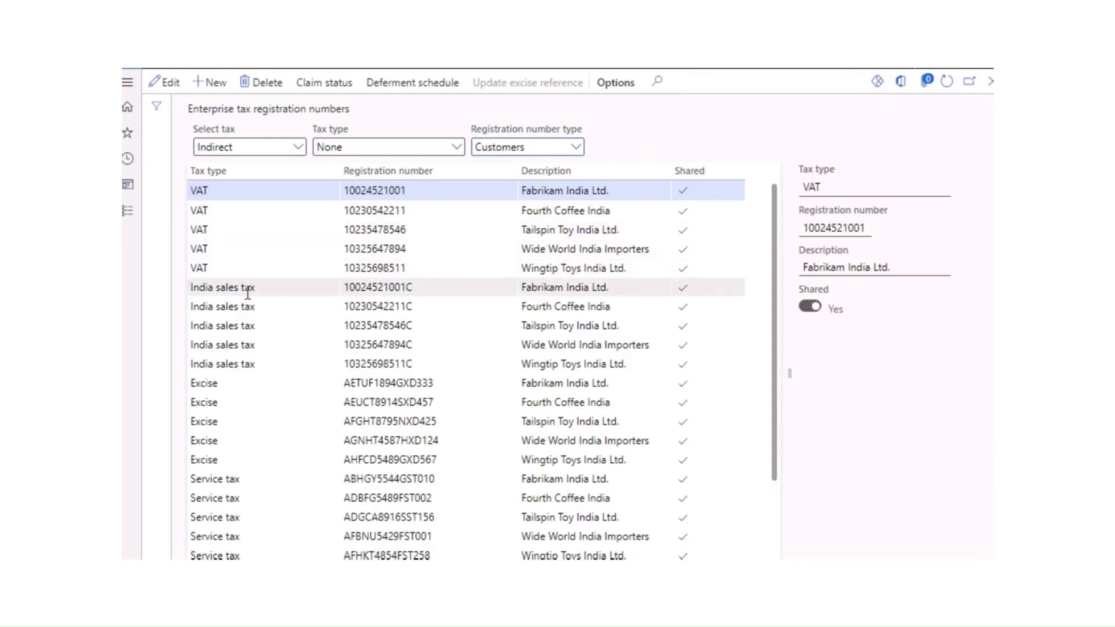
{"action": "scroll", "coordinate": [411, 406], "scroll_direction": "down", "scroll_amount": 3}
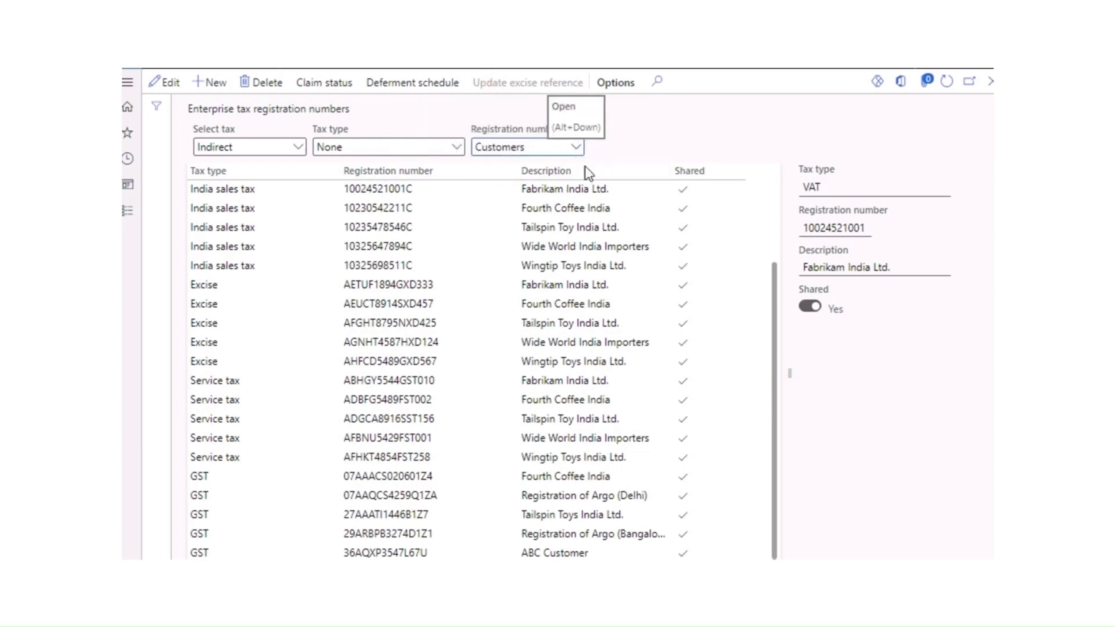
{"action": "scroll", "coordinate": [648, 184], "scroll_direction": "up", "scroll_amount": 2}
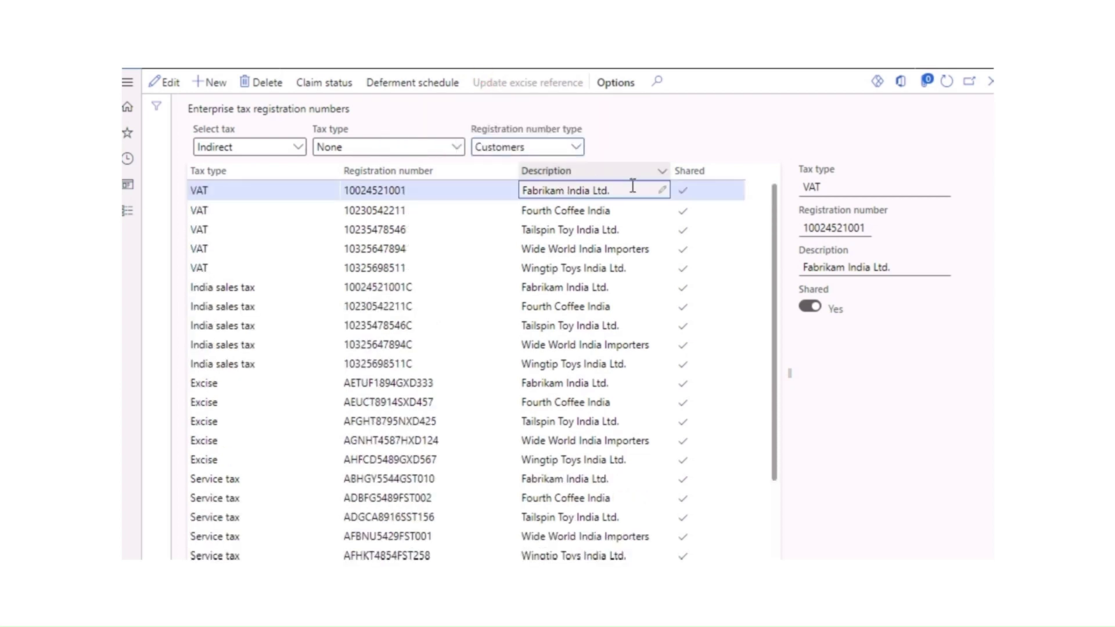
Step: Filter Description to begin with 'ABC' to review ABC Customer's GST GSTIN, then go to the Tax module
{"action": "left_click", "coordinate": [655, 171]}
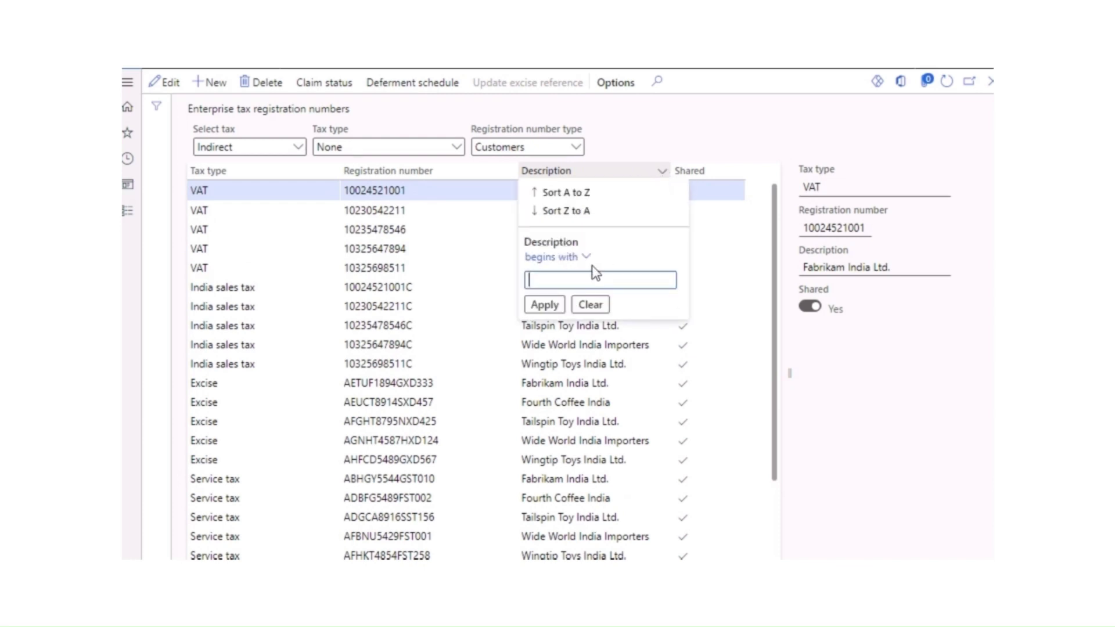
{"action": "type", "text": "ABC"}
{"action": "left_click", "coordinate": [544, 305]}
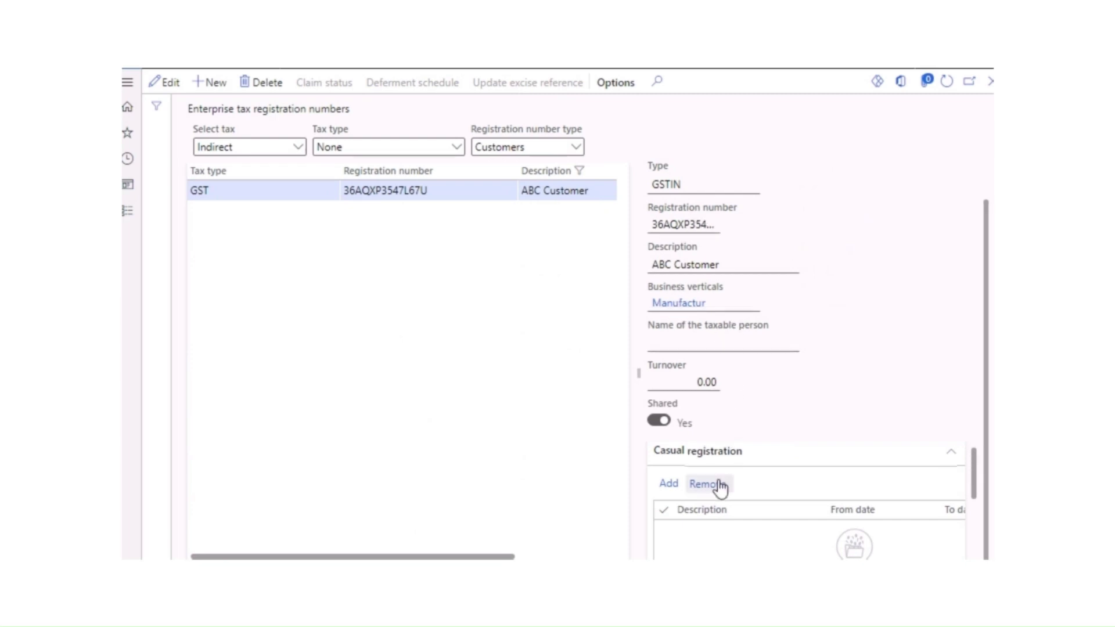
{"action": "scroll", "coordinate": [722, 475], "scroll_direction": "down", "scroll_amount": 3}
{"action": "scroll", "coordinate": [680, 296], "scroll_direction": "up", "scroll_amount": 1}
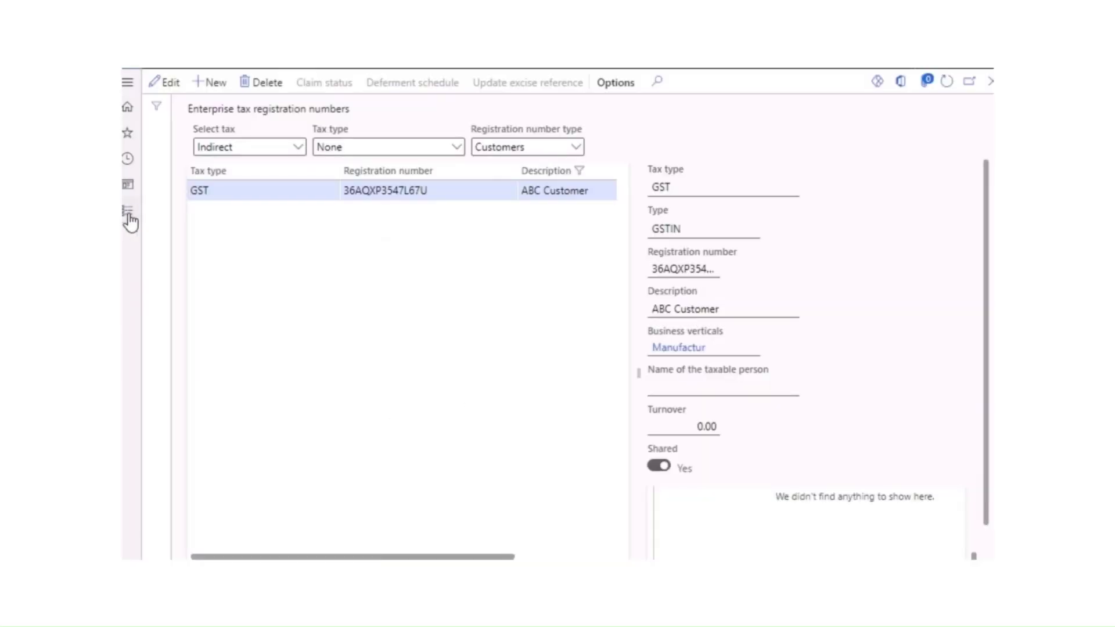
{"action": "left_click", "coordinate": [128, 215]}
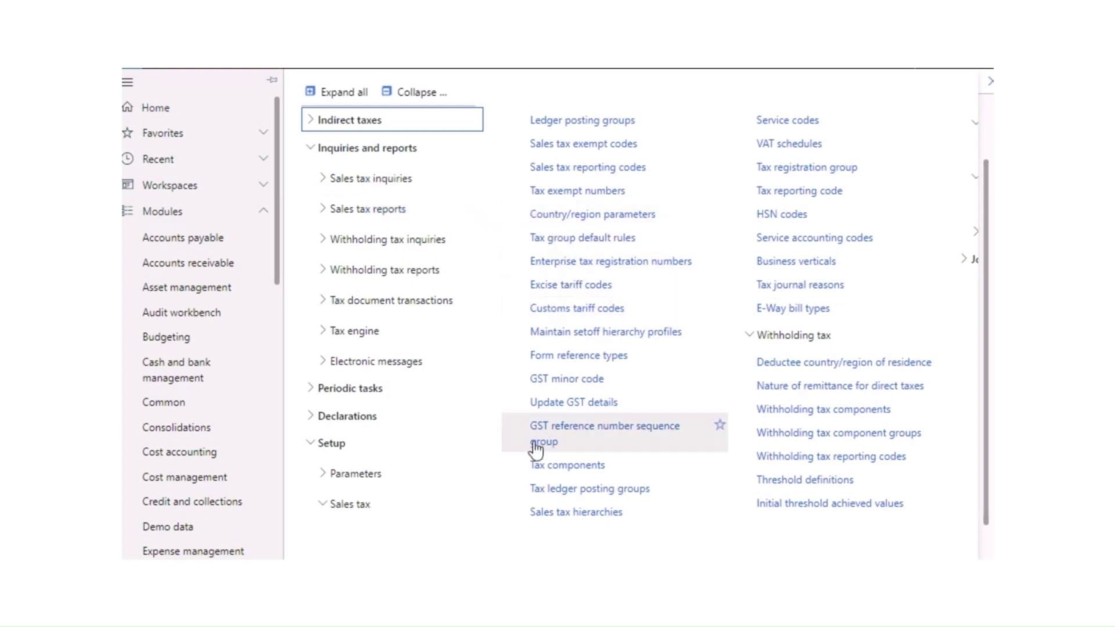
Step: Look over the GST reference number sequence group setup, then return to the Tax module's page menu
{"action": "left_click", "coordinate": [603, 440]}
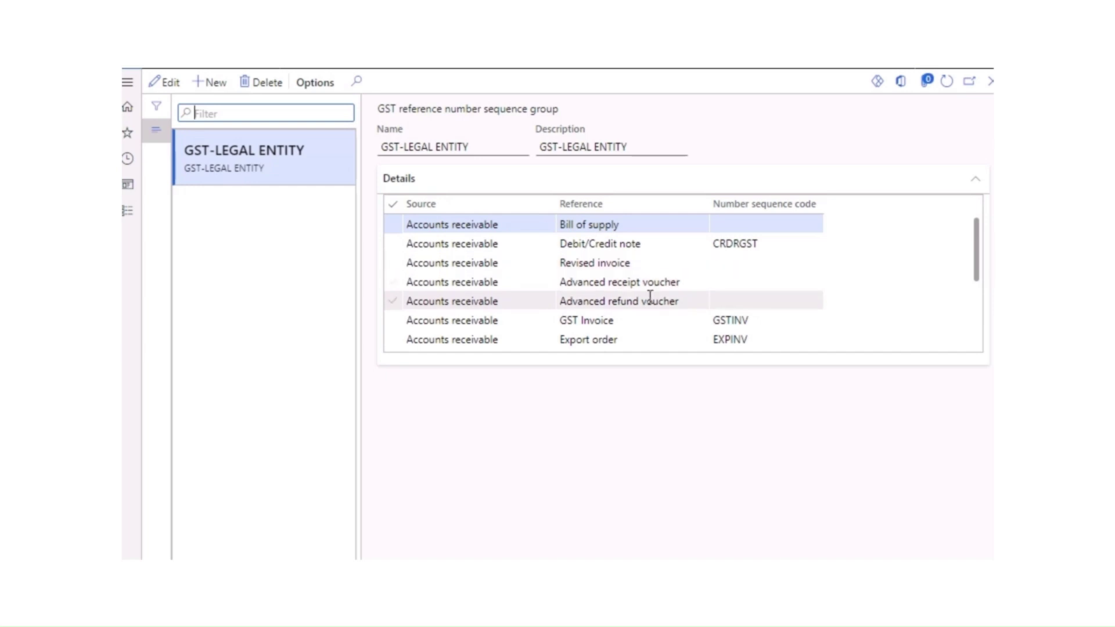
{"action": "scroll", "coordinate": [636, 318], "scroll_direction": "down", "scroll_amount": 3}
{"action": "scroll", "coordinate": [651, 323], "scroll_direction": "down", "scroll_amount": 1}
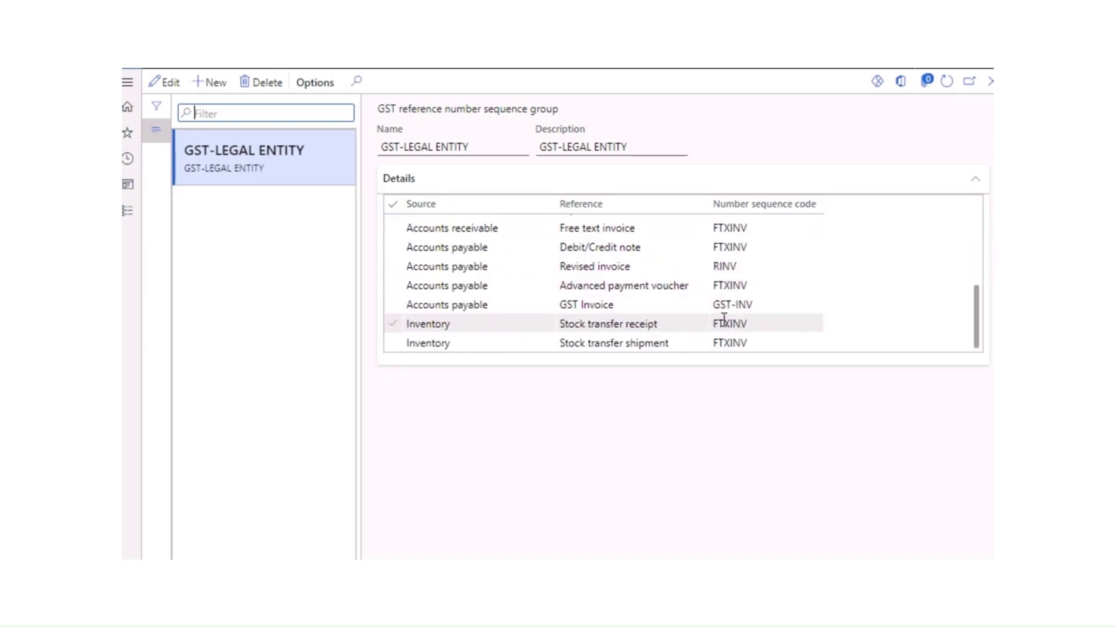
{"action": "scroll", "coordinate": [723, 313], "scroll_direction": "up", "scroll_amount": 5}
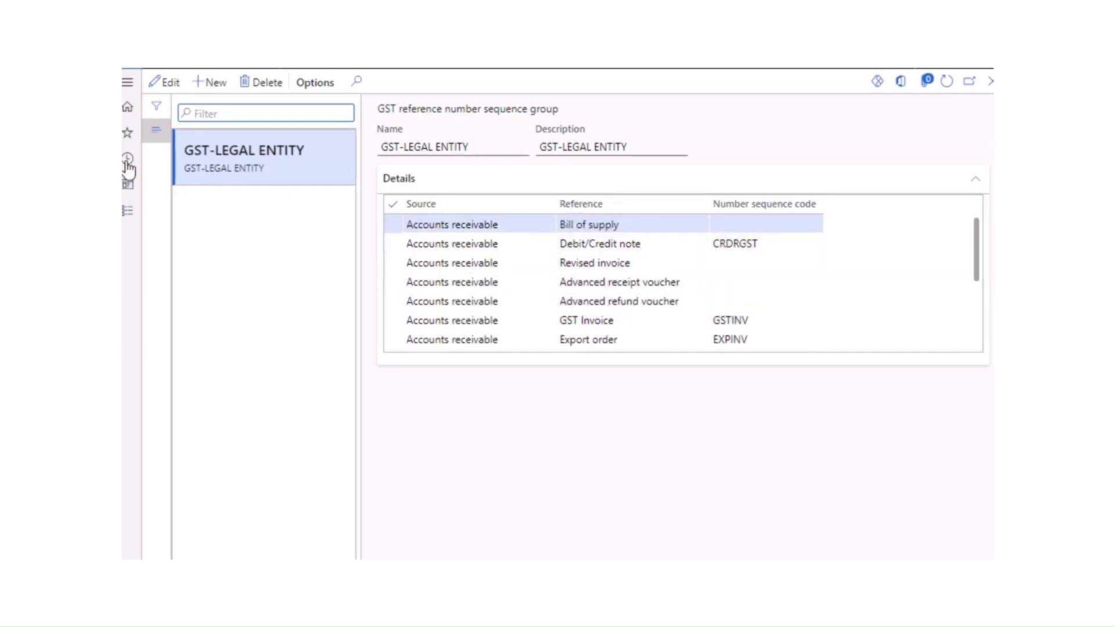
{"action": "left_click", "coordinate": [127, 210]}
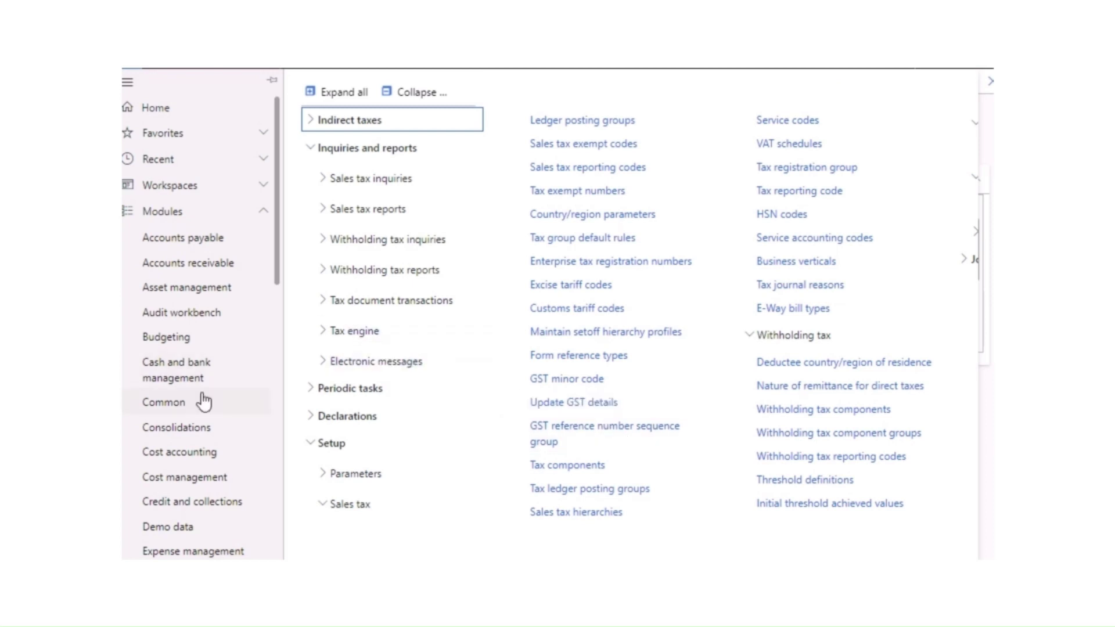
Step: Open the Inventory management module's page links
{"action": "scroll", "coordinate": [206, 418], "scroll_direction": "down", "scroll_amount": 7}
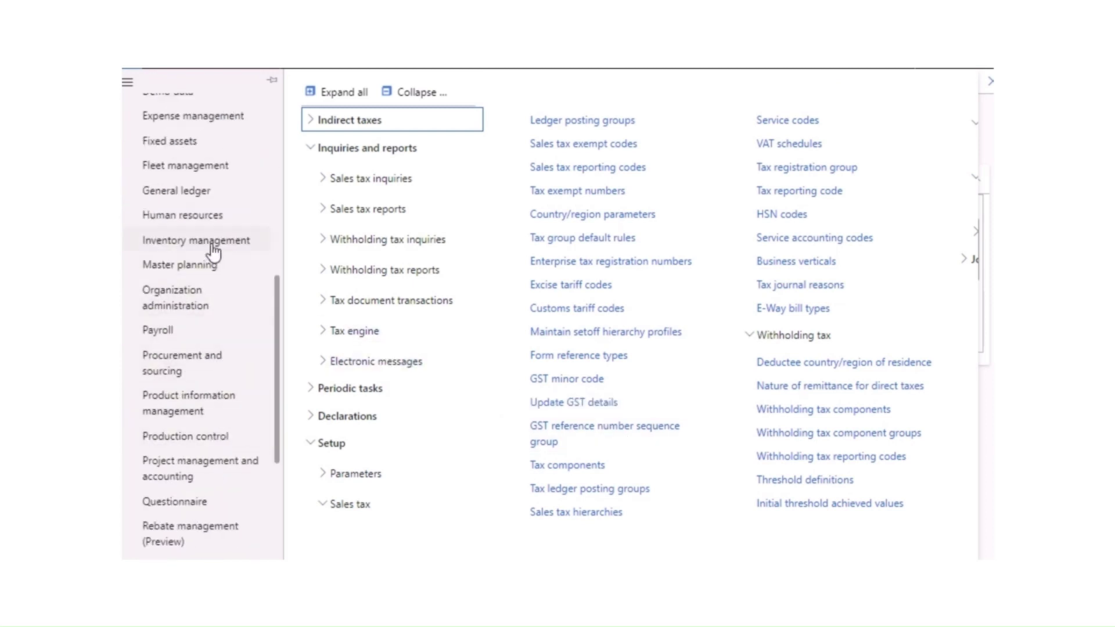
{"action": "left_click", "coordinate": [214, 251]}
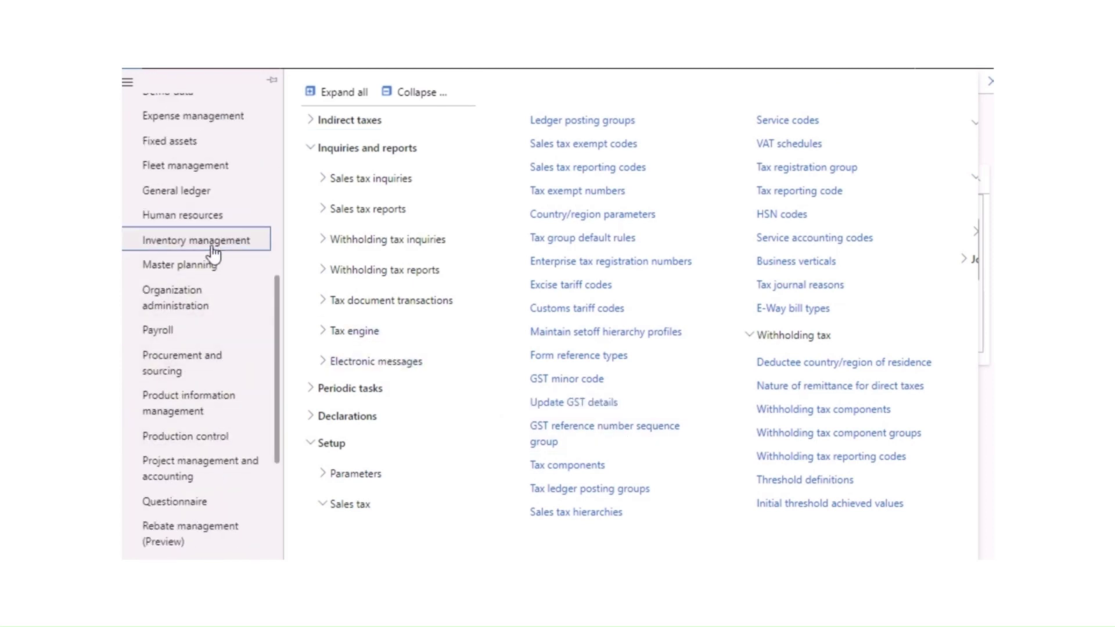
{"action": "left_click", "coordinate": [206, 250]}
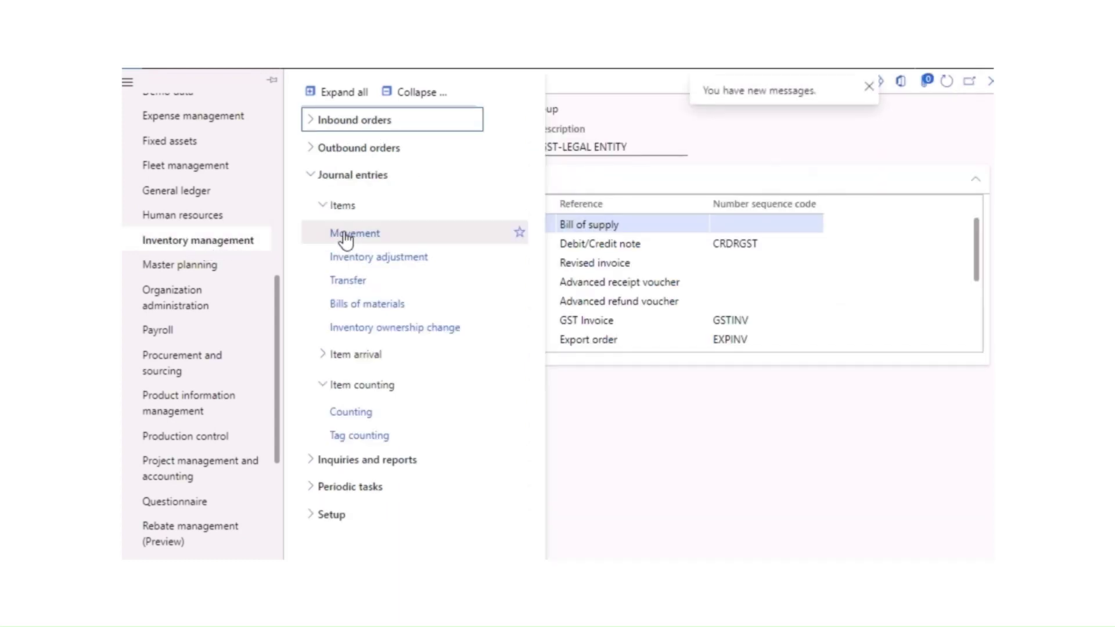
{"action": "left_click", "coordinate": [422, 99]}
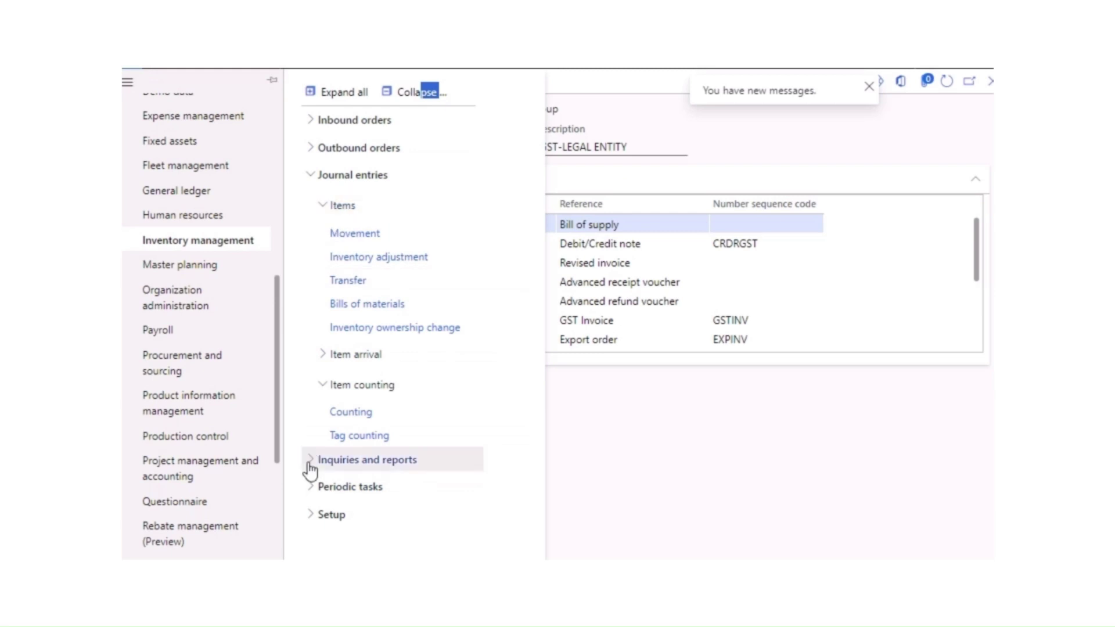
Step: Expand all Inventory management link groups, search for 'site', and open the Sites setup page
{"action": "left_click", "coordinate": [314, 121]}
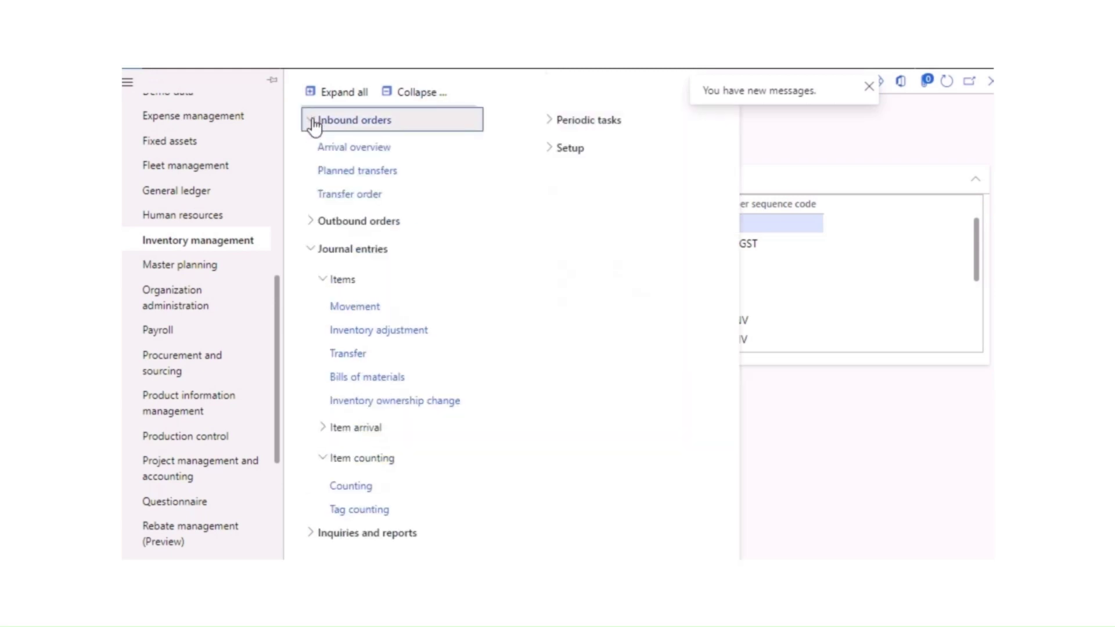
{"action": "left_click", "coordinate": [312, 229]}
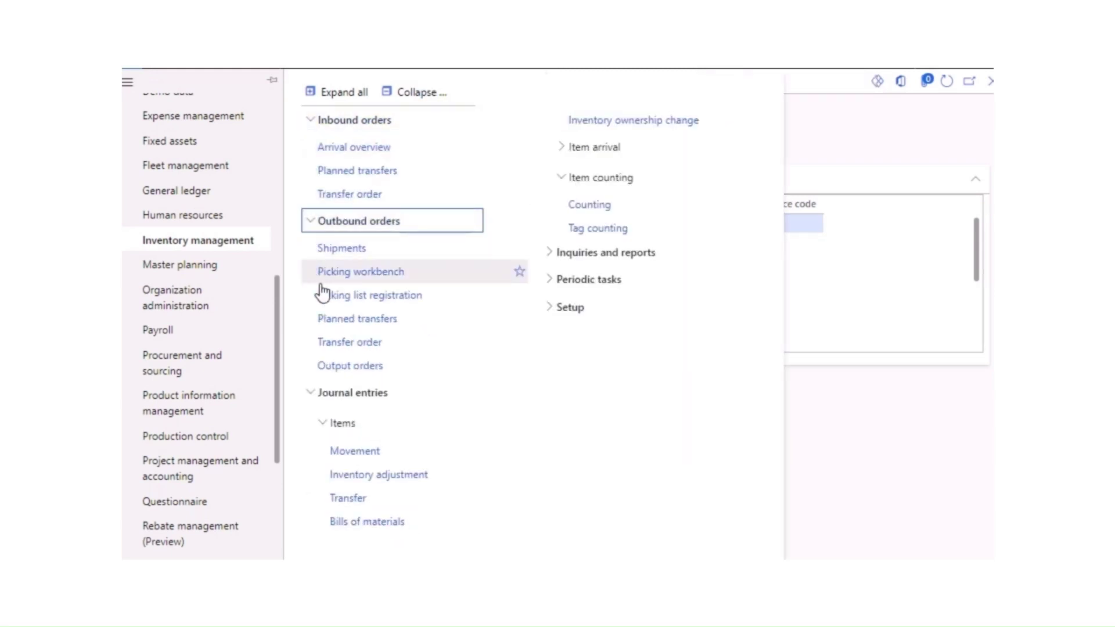
{"action": "left_click", "coordinate": [347, 93]}
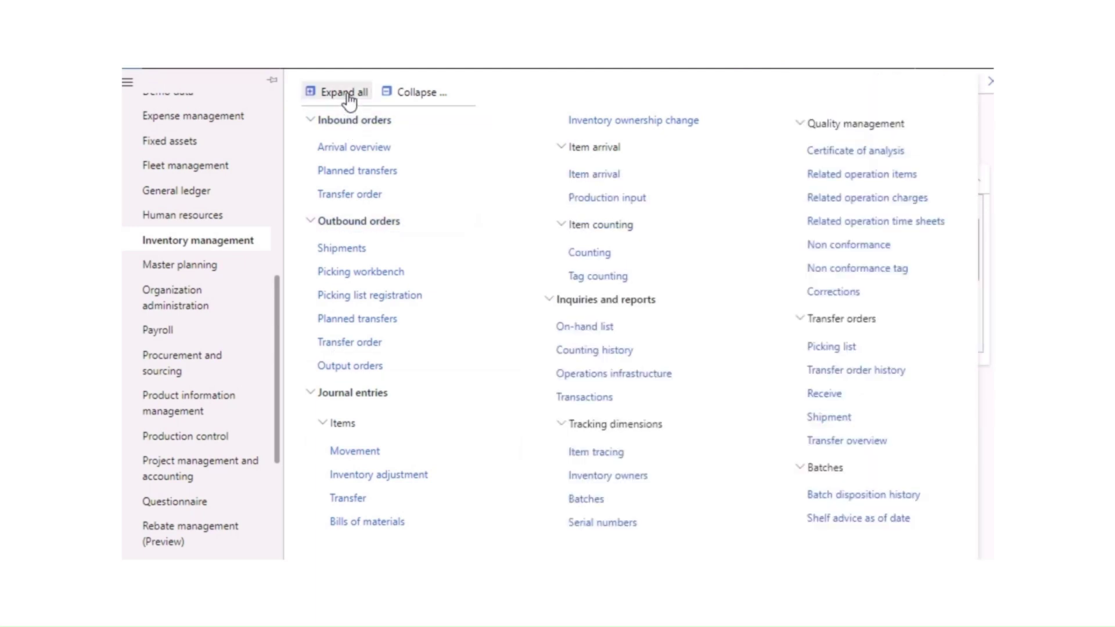
{"action": "type", "text": "site"}
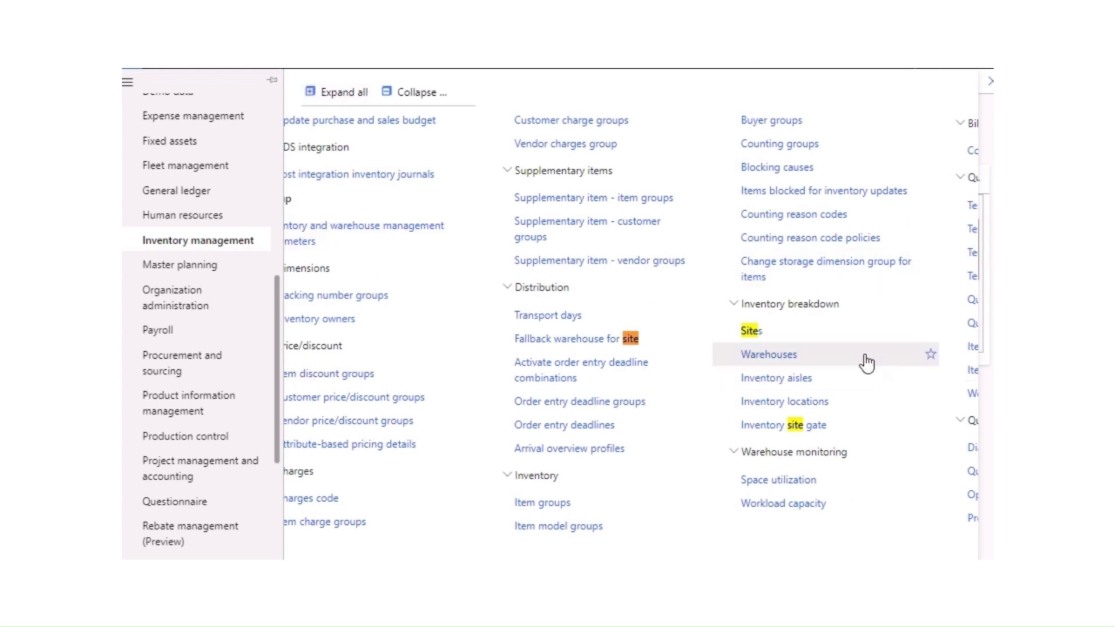
{"action": "left_click", "coordinate": [755, 333]}
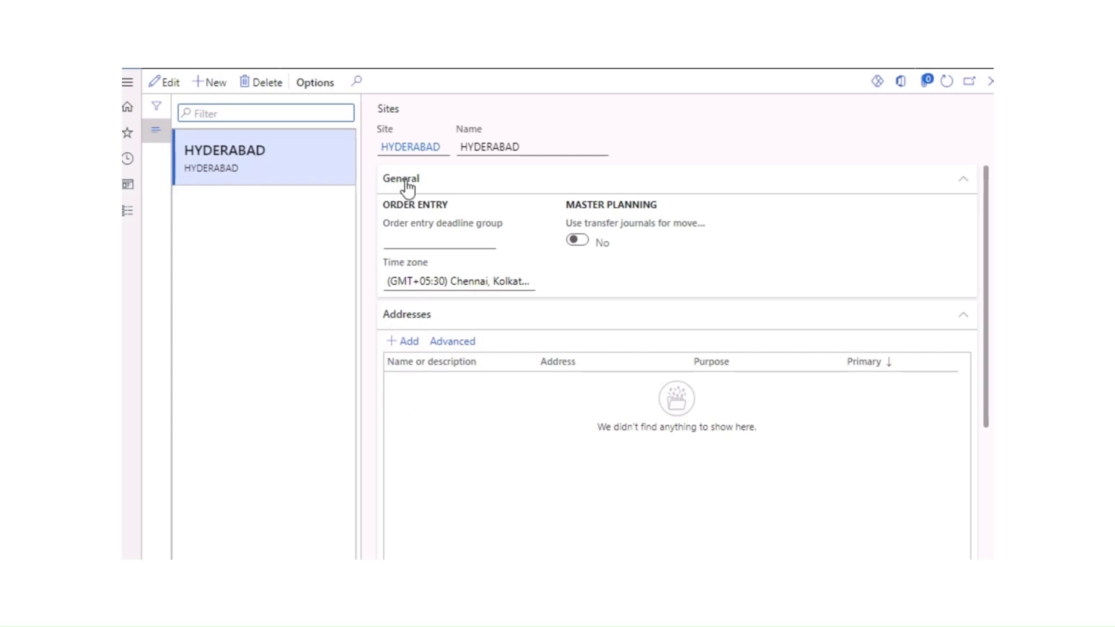
Step: Expand the HYDERABAD site's Warehouse section and open Advanced address management for the site
{"action": "scroll", "coordinate": [444, 428], "scroll_direction": "down", "scroll_amount": 4}
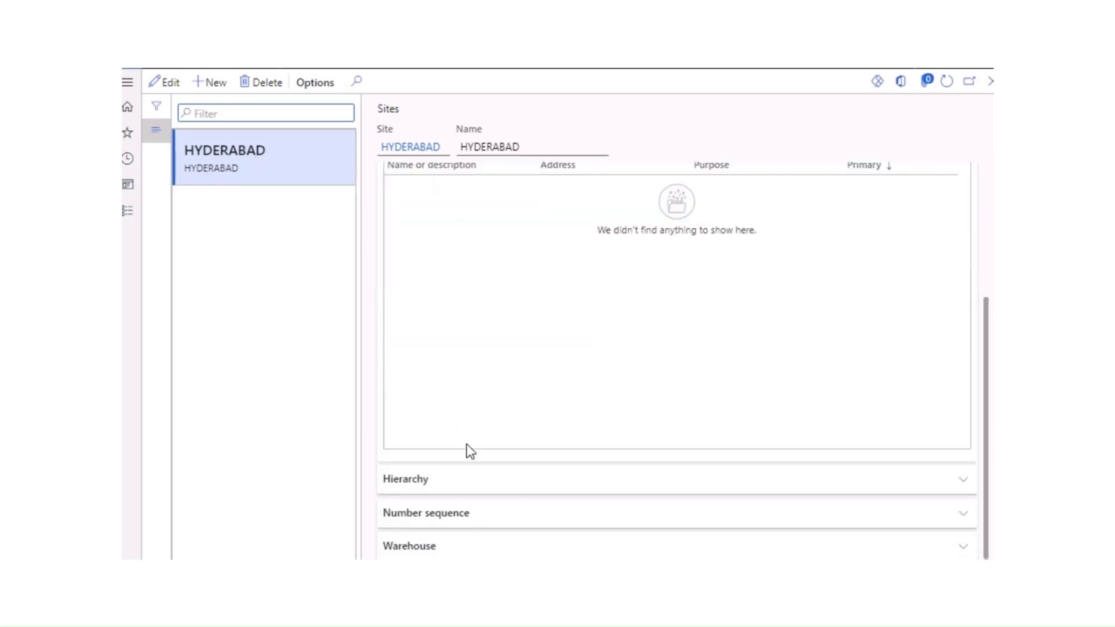
{"action": "left_click", "coordinate": [430, 552]}
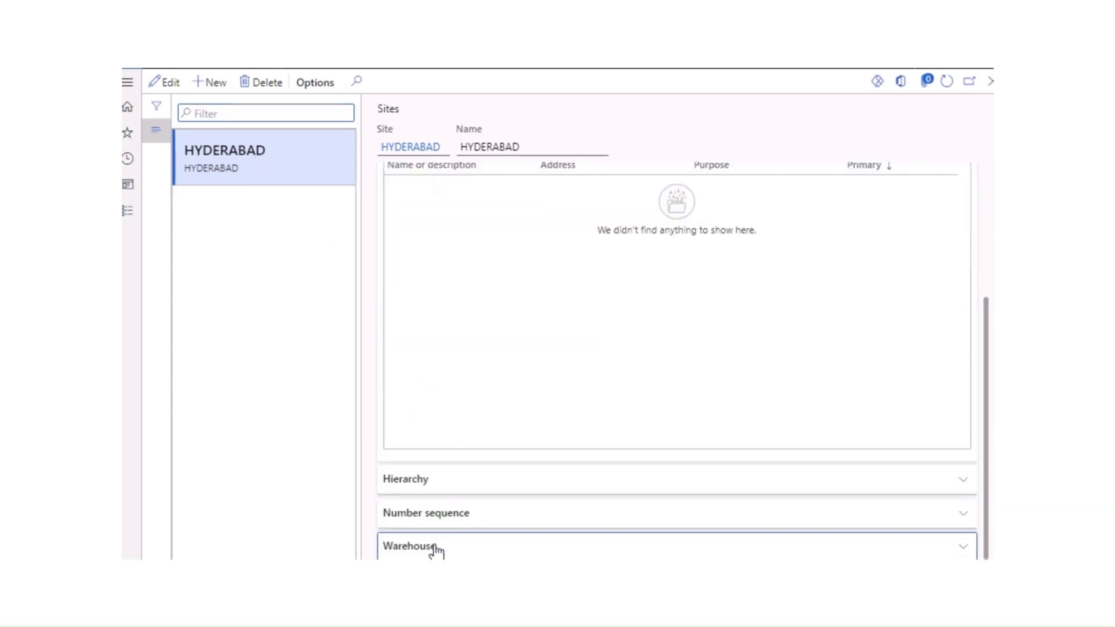
{"action": "scroll", "coordinate": [448, 458], "scroll_direction": "up", "scroll_amount": 3}
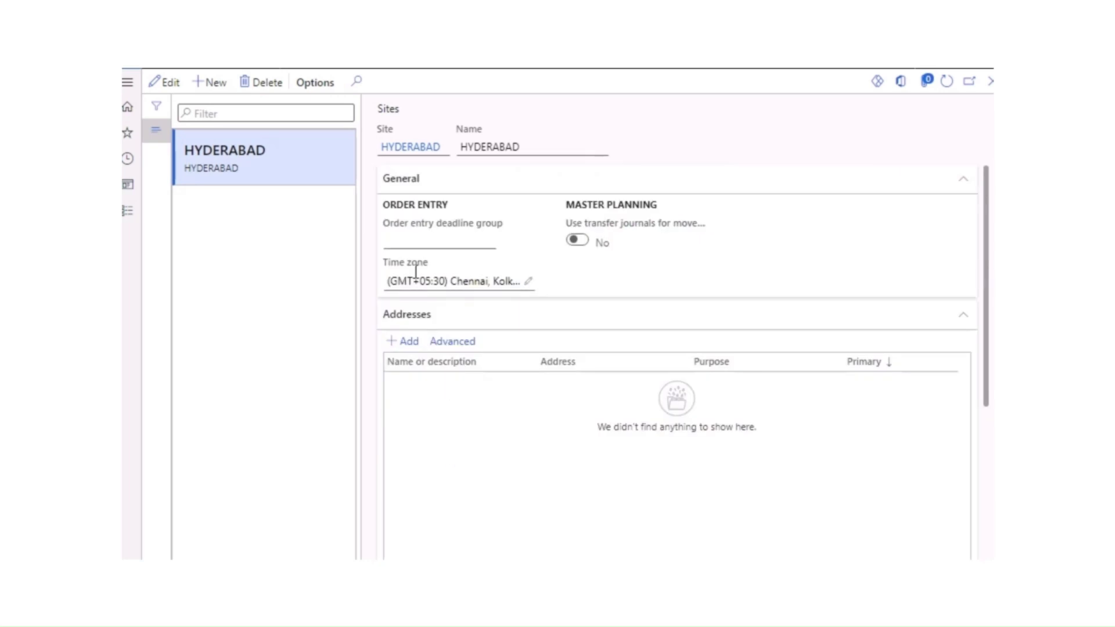
{"action": "left_click", "coordinate": [451, 343]}
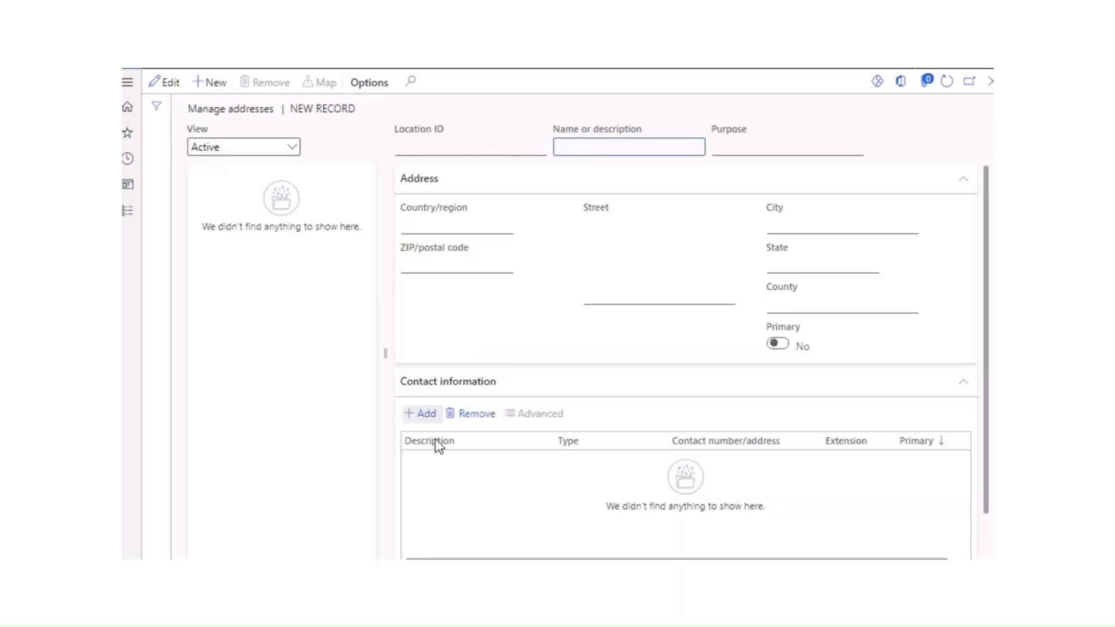
Step: Create a new site address and change its country/region from USA to IND, confirming the switch
{"action": "scroll", "coordinate": [442, 449], "scroll_direction": "right", "scroll_amount": 1}
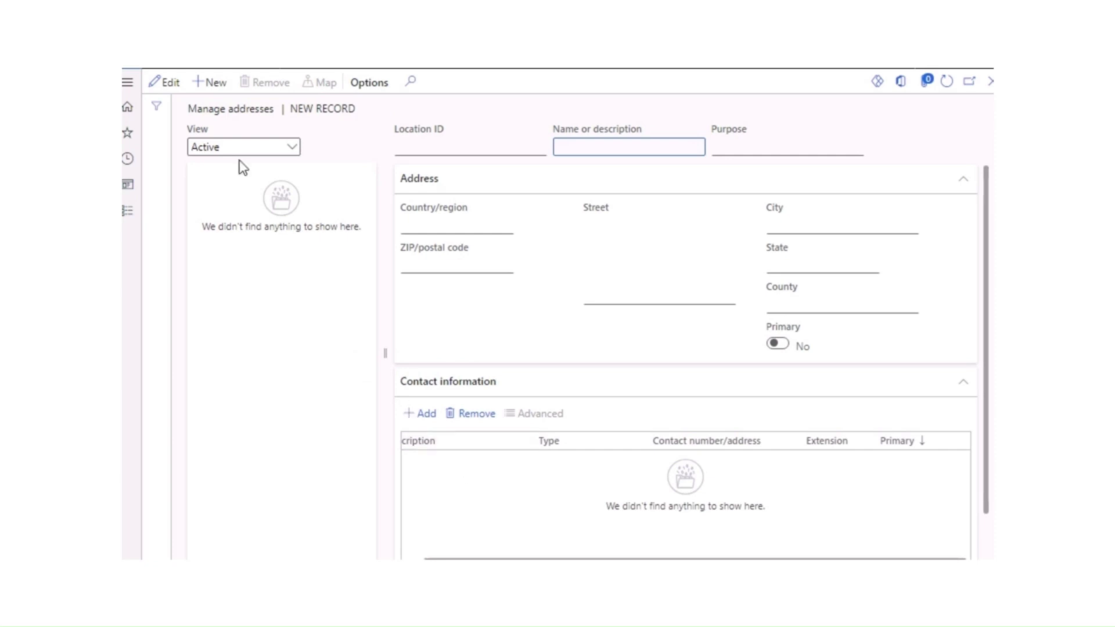
{"action": "left_click", "coordinate": [215, 84]}
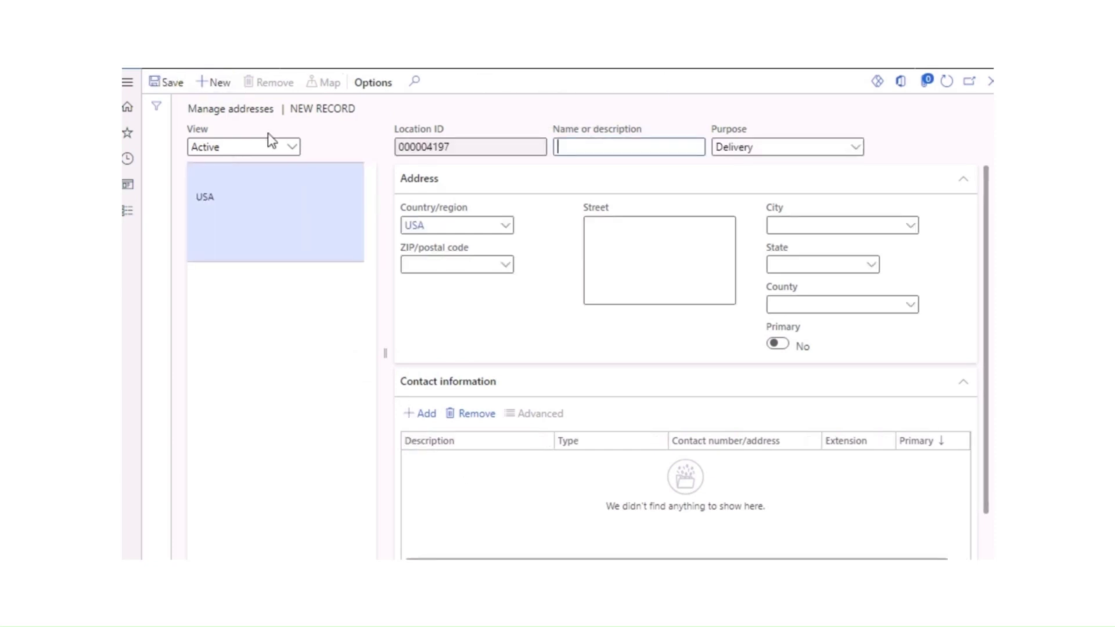
{"action": "left_click", "coordinate": [503, 231]}
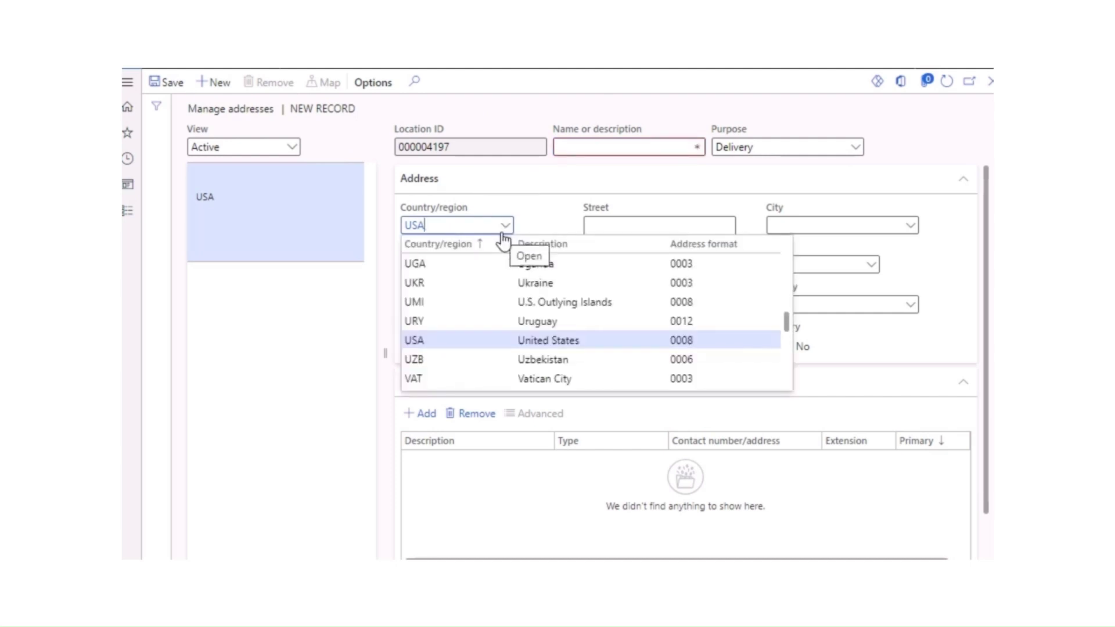
{"action": "key", "text": "BackSpace"}
{"action": "key", "text": "BackSpace"}
{"action": "key", "text": "BackSpace"}
{"action": "type", "text": "IND"}
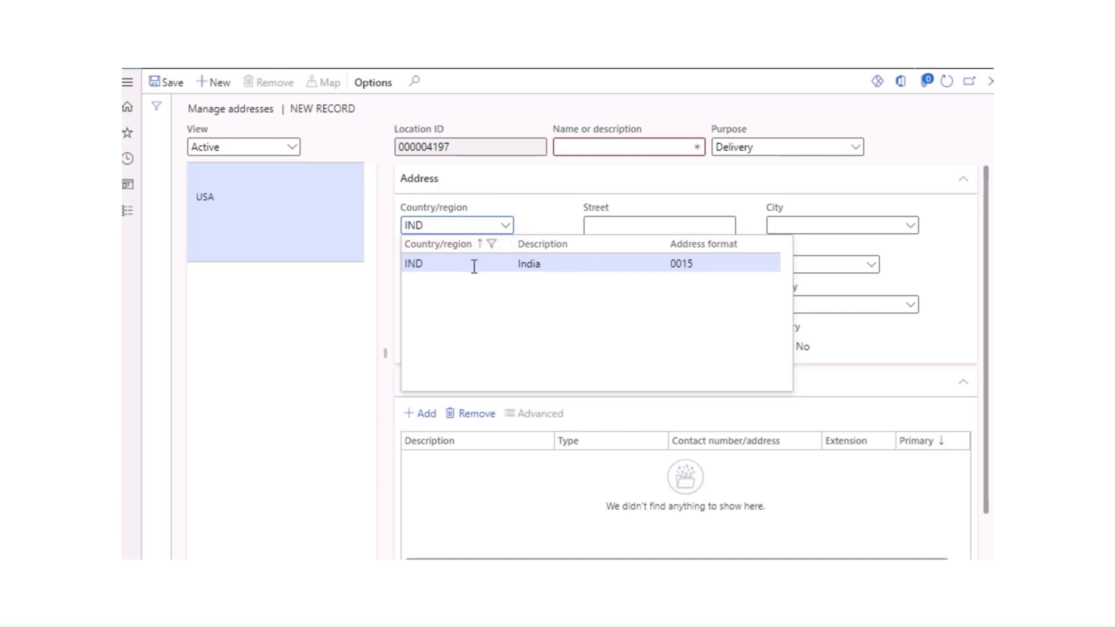
{"action": "left_click", "coordinate": [471, 264]}
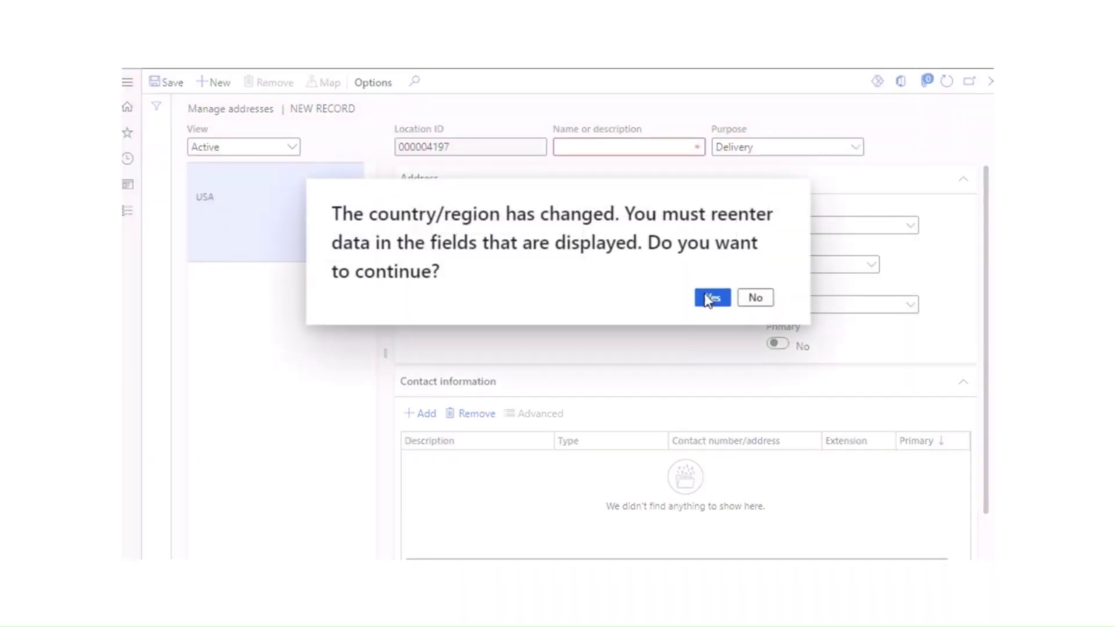
{"action": "left_click", "coordinate": [712, 297]}
Step: Name the address HYDERABAD SITE and add an empty contact information line
{"action": "left_click", "coordinate": [620, 148]}
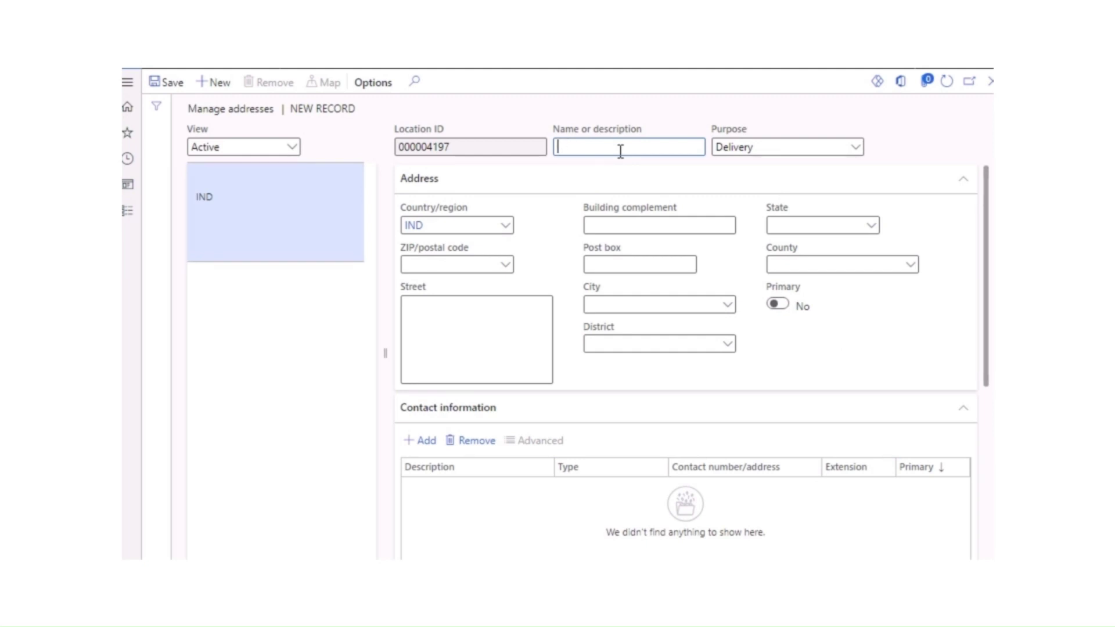
{"action": "type", "text": "HYDERABAD SITE"}
{"action": "scroll", "coordinate": [634, 372], "scroll_direction": "down", "scroll_amount": 3}
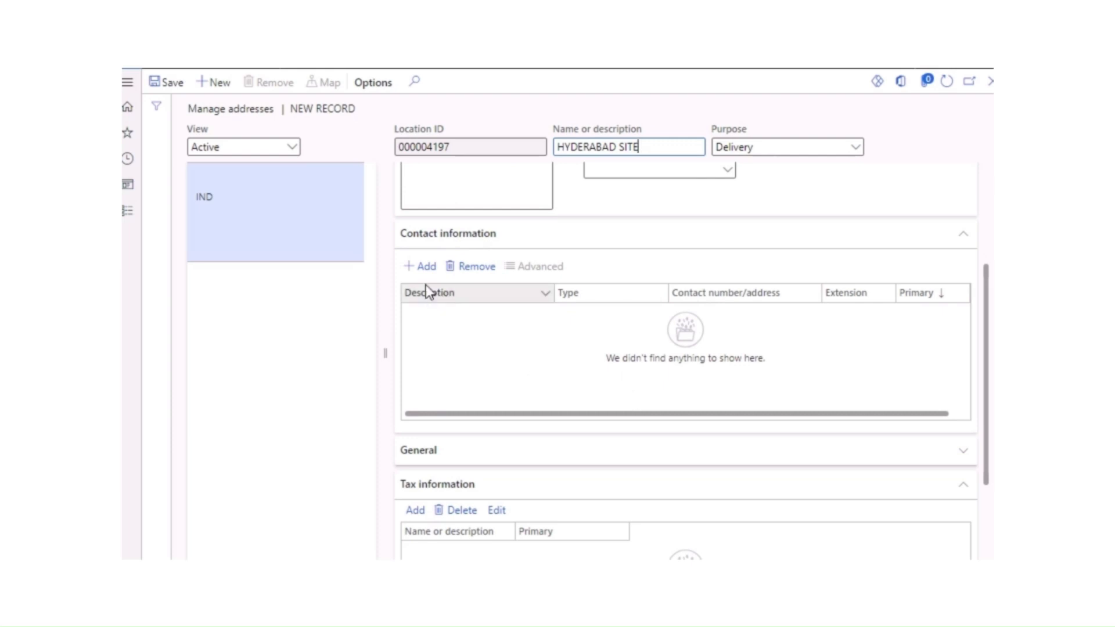
{"action": "left_click", "coordinate": [426, 267]}
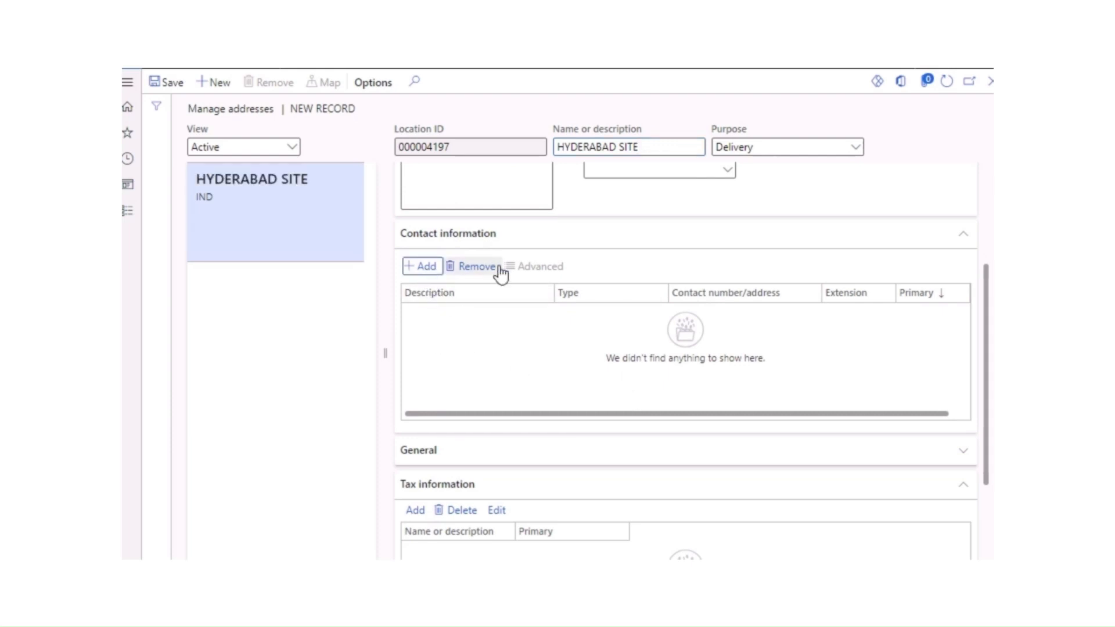
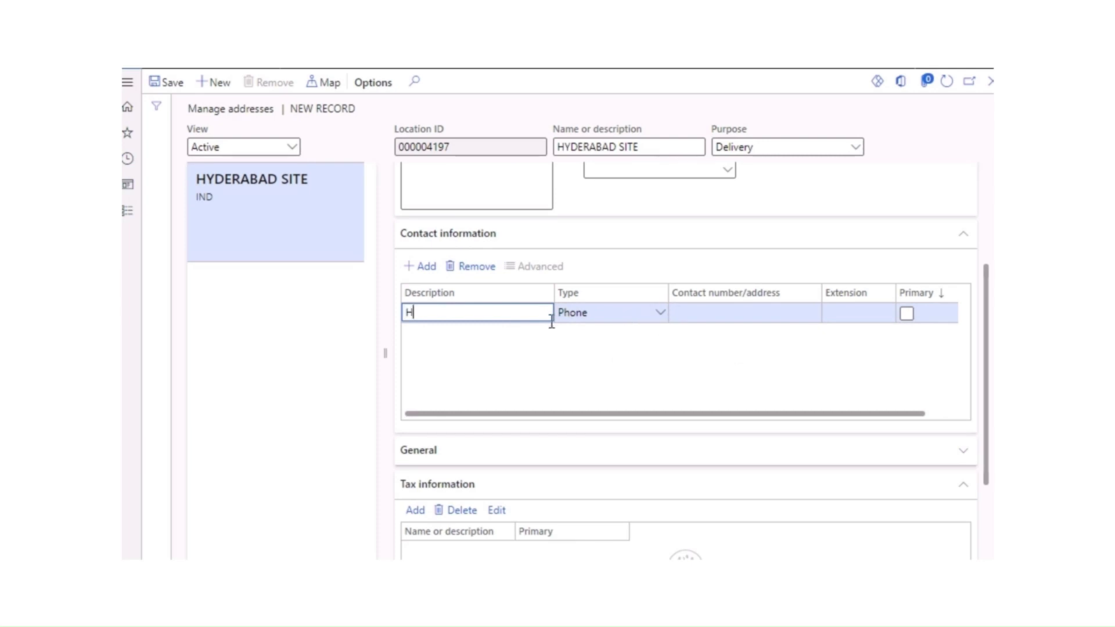
Step: Add a primary phone contact described as HYDERBAD with the site's phone number
{"action": "type", "text": "HYDERBAD"}
{"action": "left_click", "coordinate": [703, 317]}
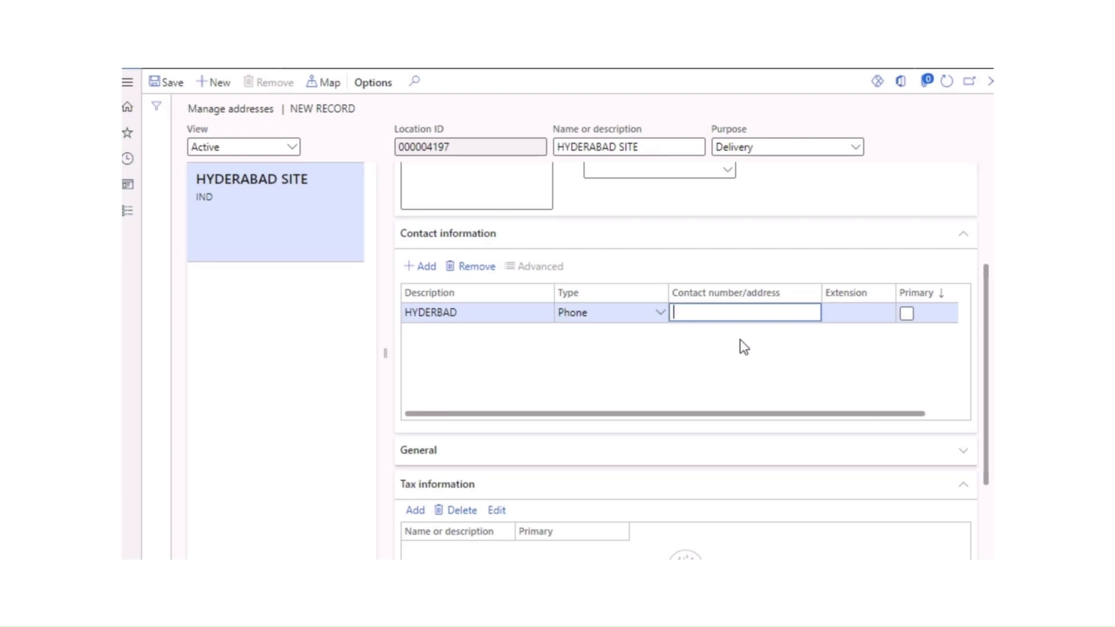
{"action": "left_click_drag", "start_coordinate": [897, 413], "coordinate": [946, 401]}
{"action": "left_click", "coordinate": [876, 314]}
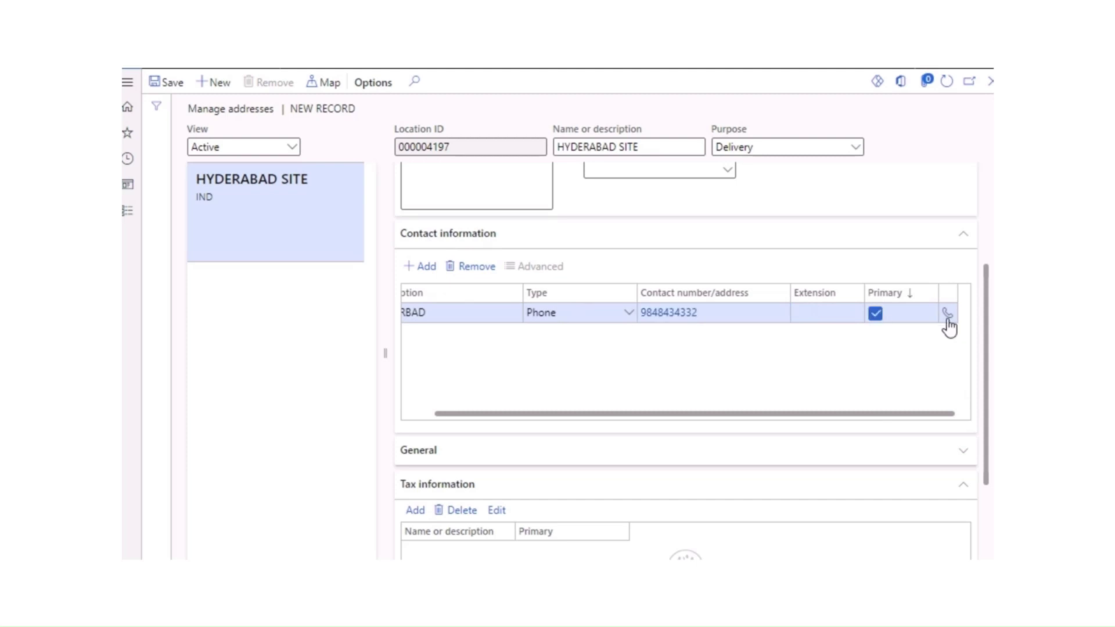
{"action": "scroll", "coordinate": [503, 401], "scroll_direction": "down", "scroll_amount": 2}
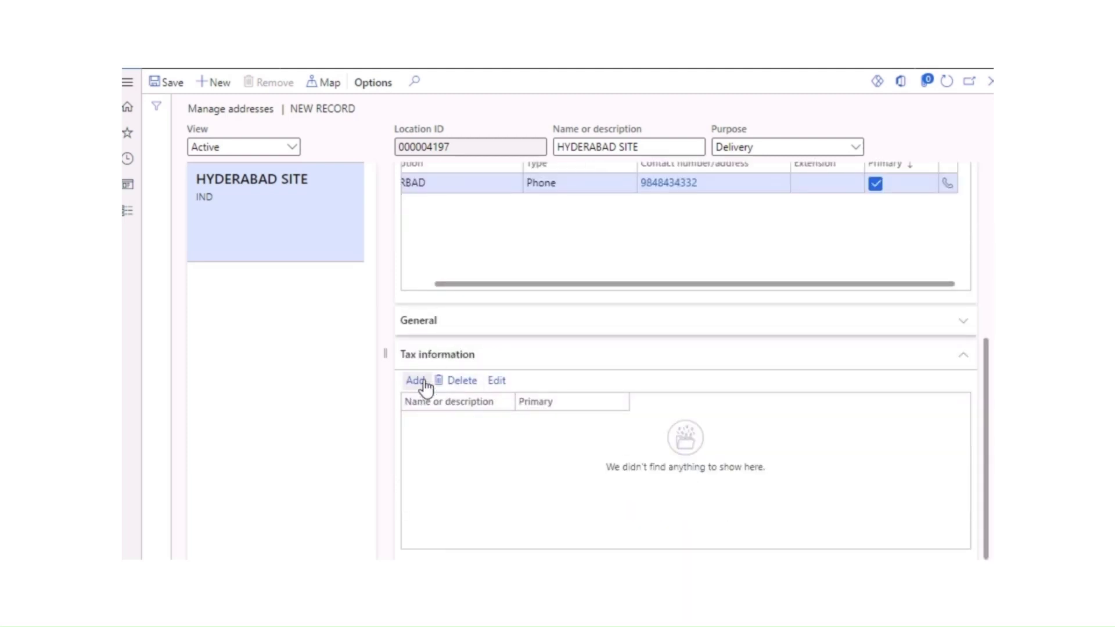
Step: Add a tax information record named HYDERABAD SITE GST and check its GSTIN/GDI/UID options
{"action": "left_click", "coordinate": [417, 381]}
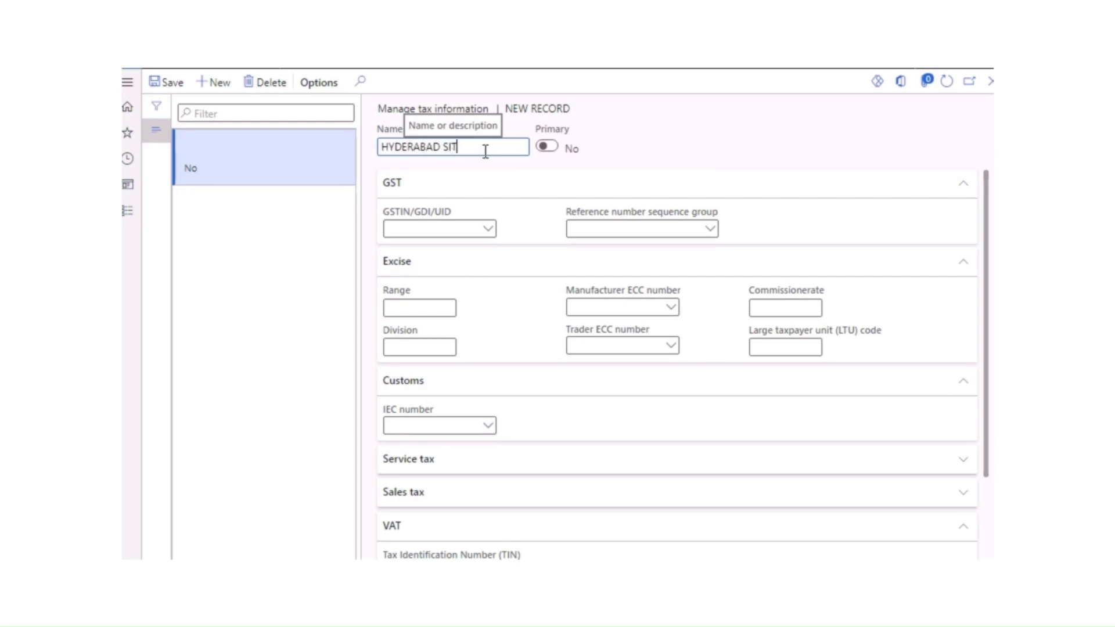
{"action": "type", "text": "HYDERABAD SITE GST"}
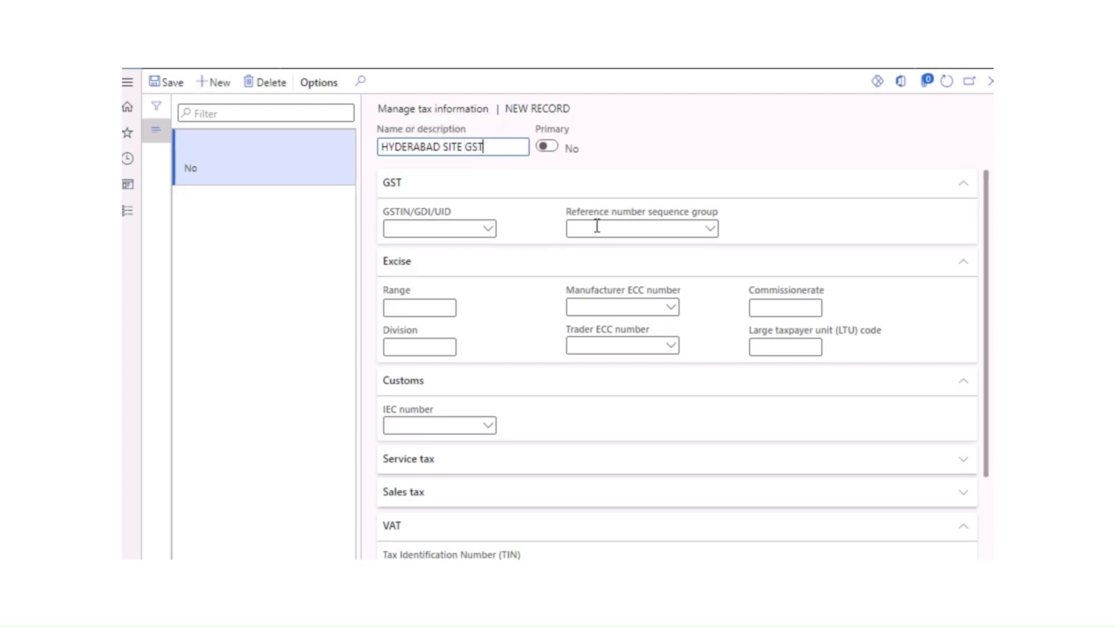
{"action": "left_click", "coordinate": [489, 230]}
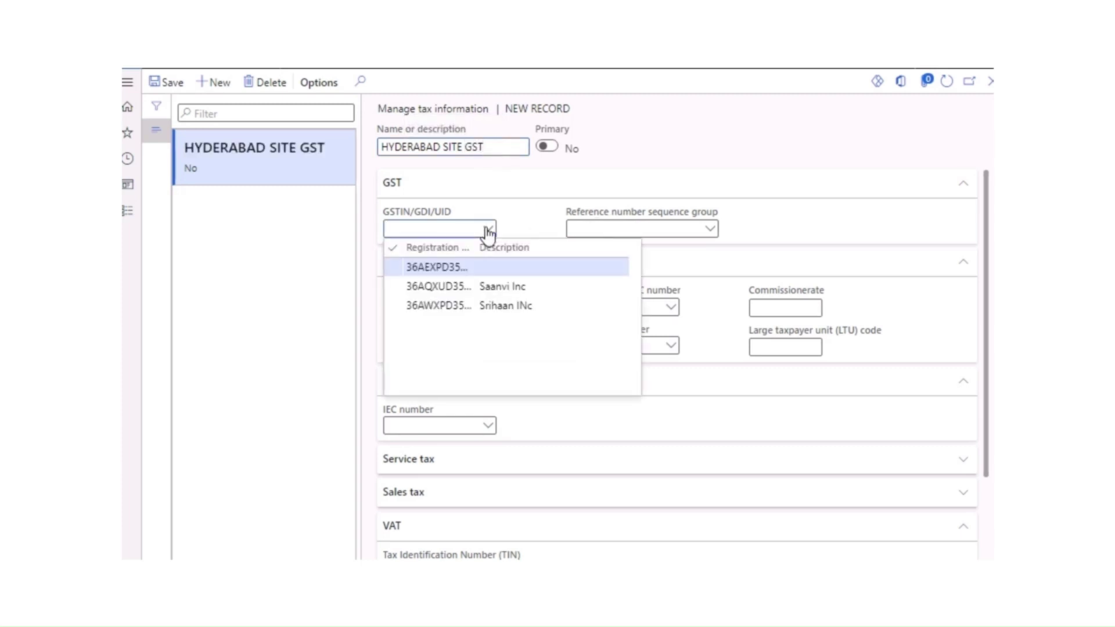
{"action": "left_click", "coordinate": [612, 152]}
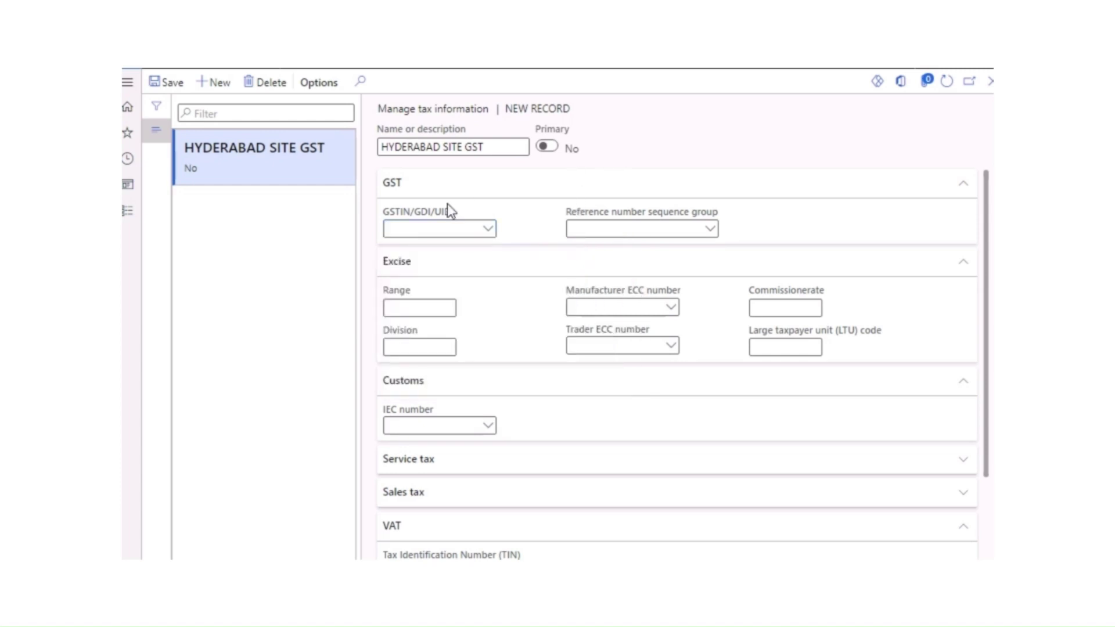
{"action": "right_click", "coordinate": [491, 232]}
{"action": "left_click", "coordinate": [515, 313]}
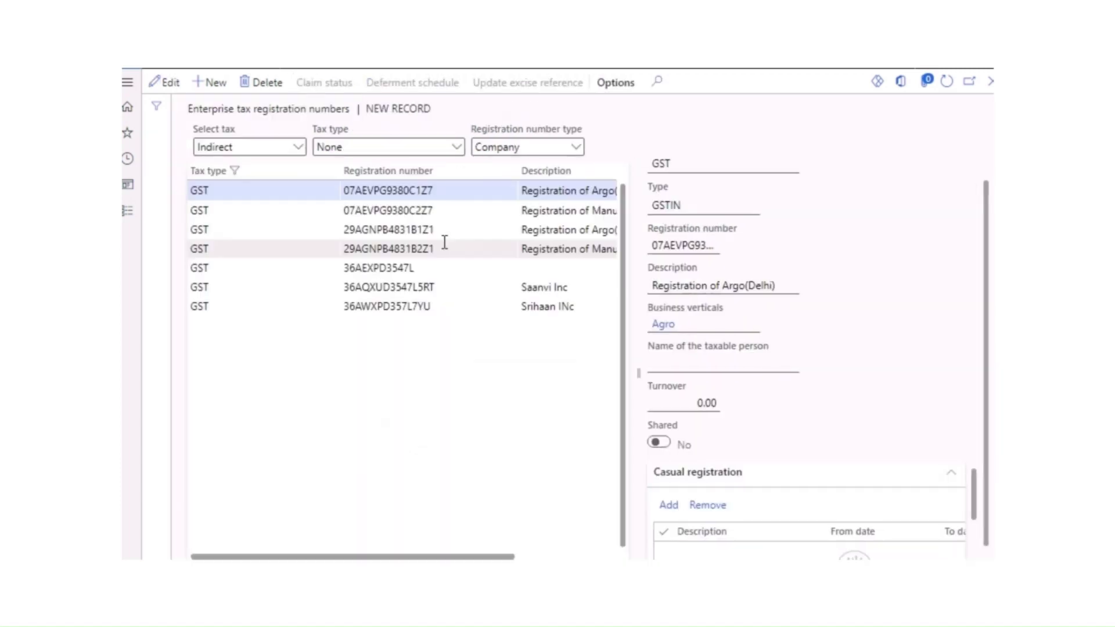
{"action": "left_click", "coordinate": [575, 149]}
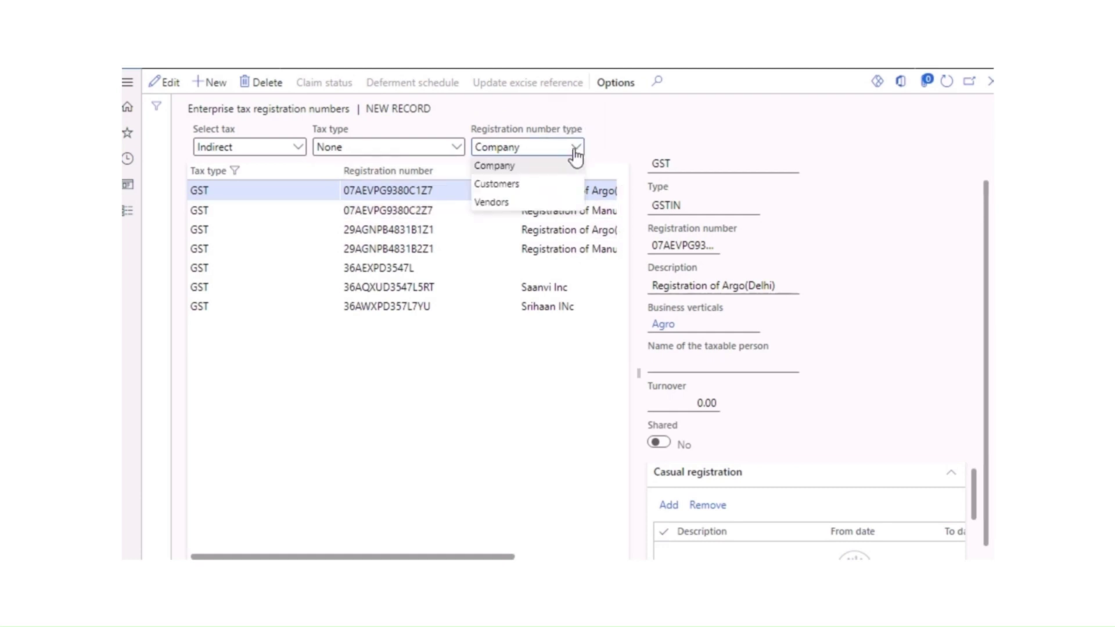
{"action": "left_click", "coordinate": [623, 132]}
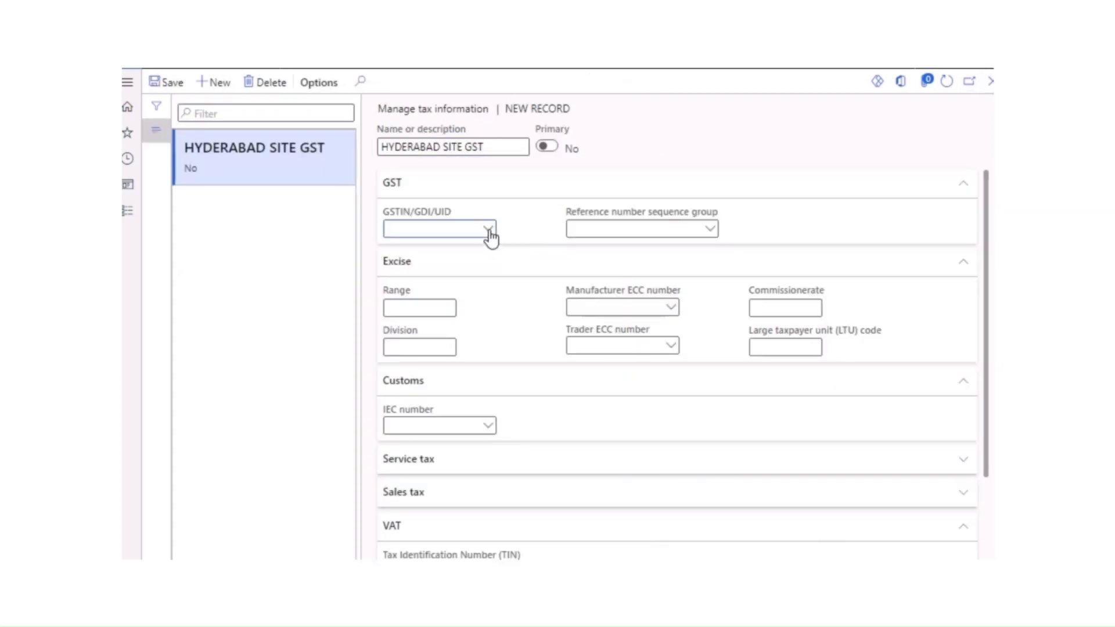
Step: Assign the Srihaan INc registration as the record's GSTIN/GDI/UID
{"action": "left_click", "coordinate": [489, 232]}
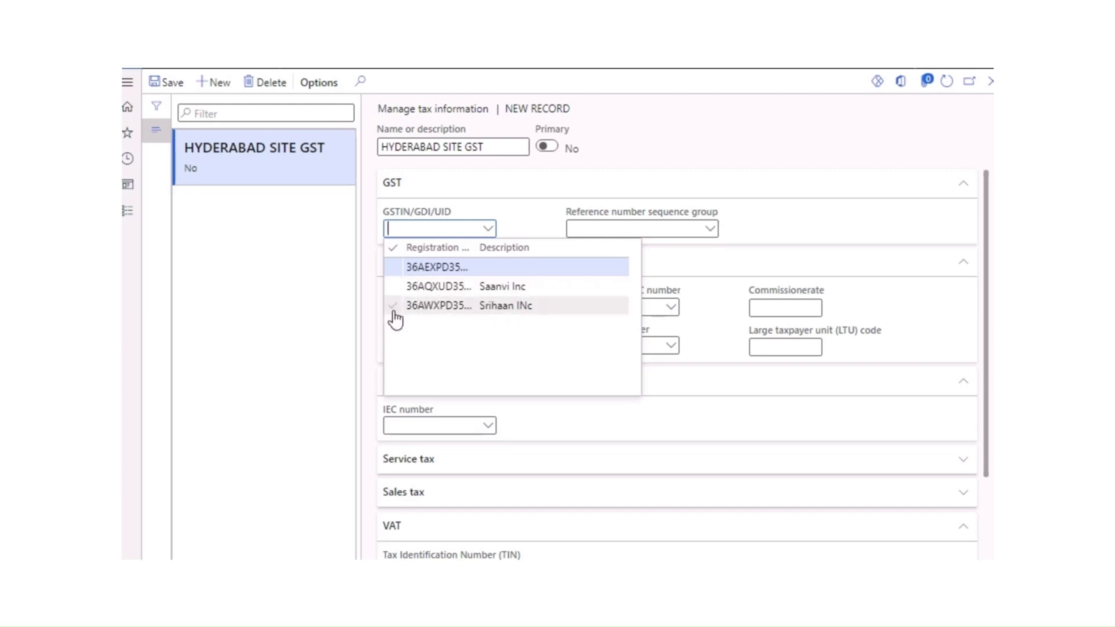
{"action": "left_click", "coordinate": [416, 305]}
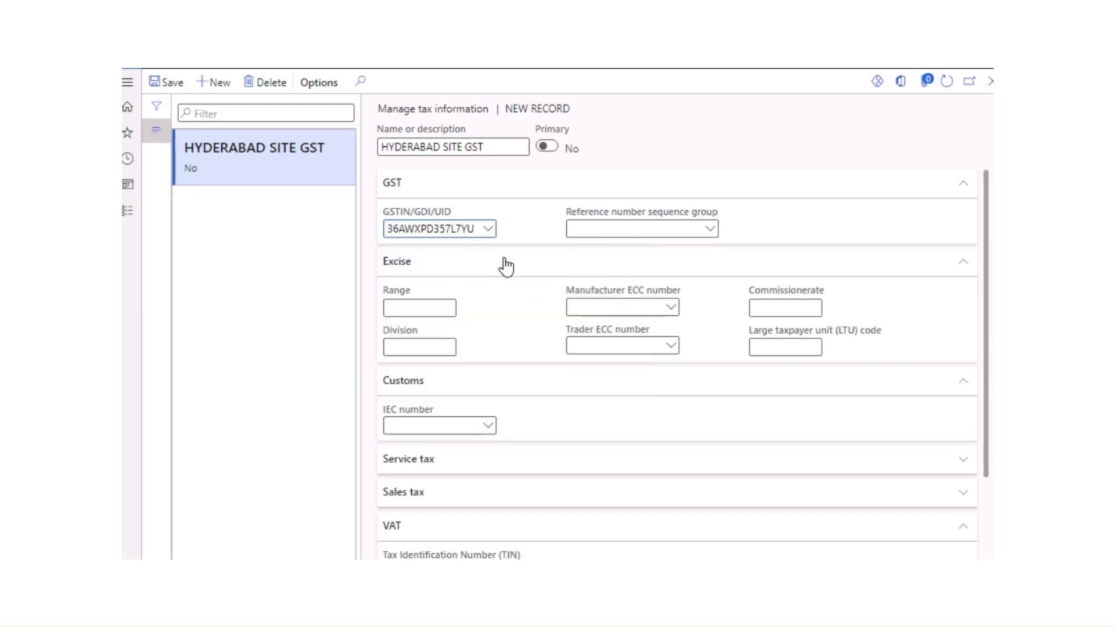
{"action": "scroll", "coordinate": [504, 361], "scroll_direction": "down", "scroll_amount": 3}
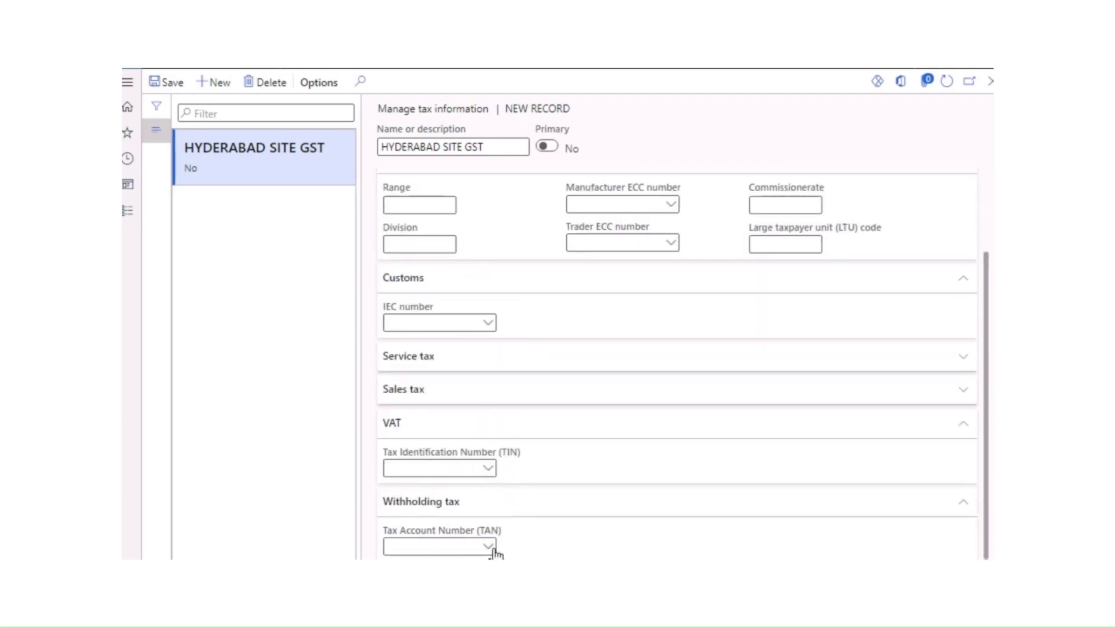
{"action": "left_click", "coordinate": [492, 550]}
{"action": "left_click", "coordinate": [286, 276]}
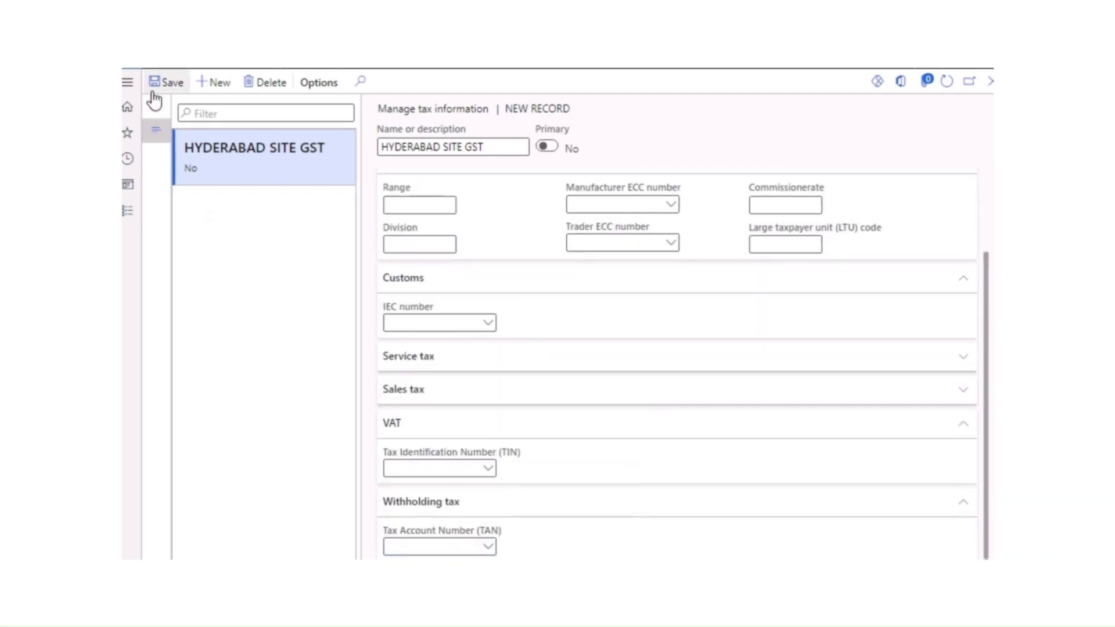
Step: Save the tax record and close the tax information and Manage addresses forms
{"action": "left_click", "coordinate": [154, 89]}
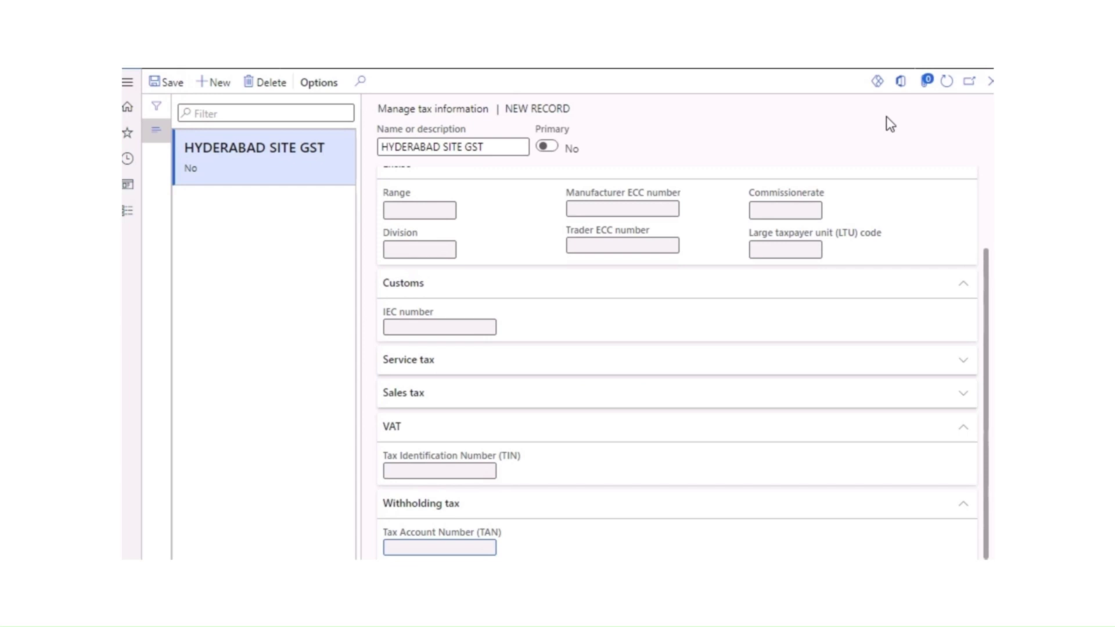
{"action": "left_click", "coordinate": [989, 82]}
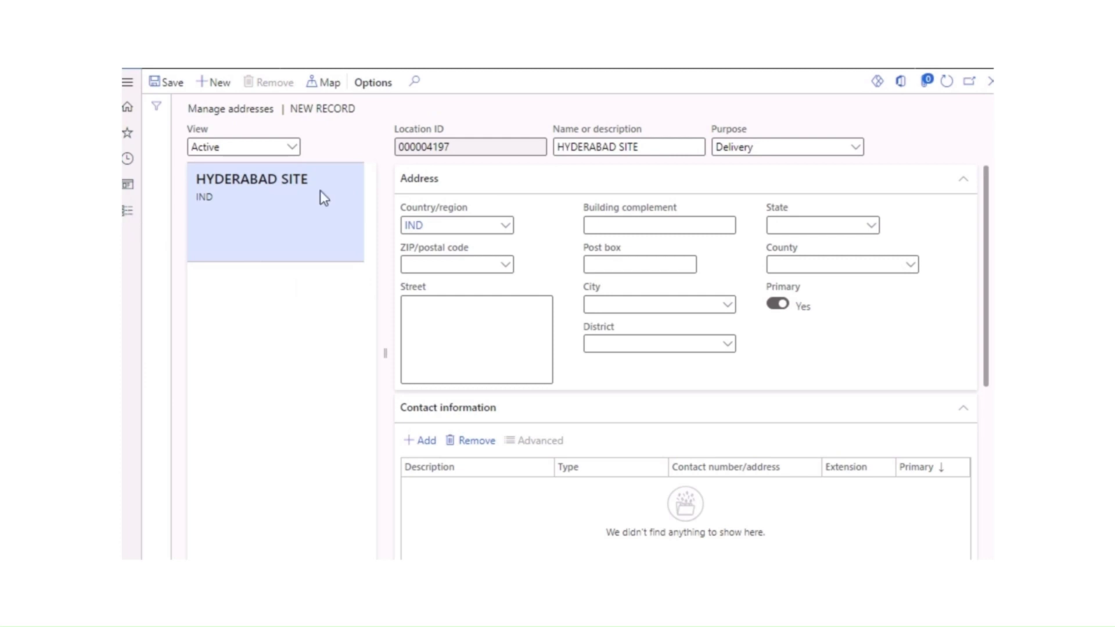
{"action": "left_click", "coordinate": [990, 80]}
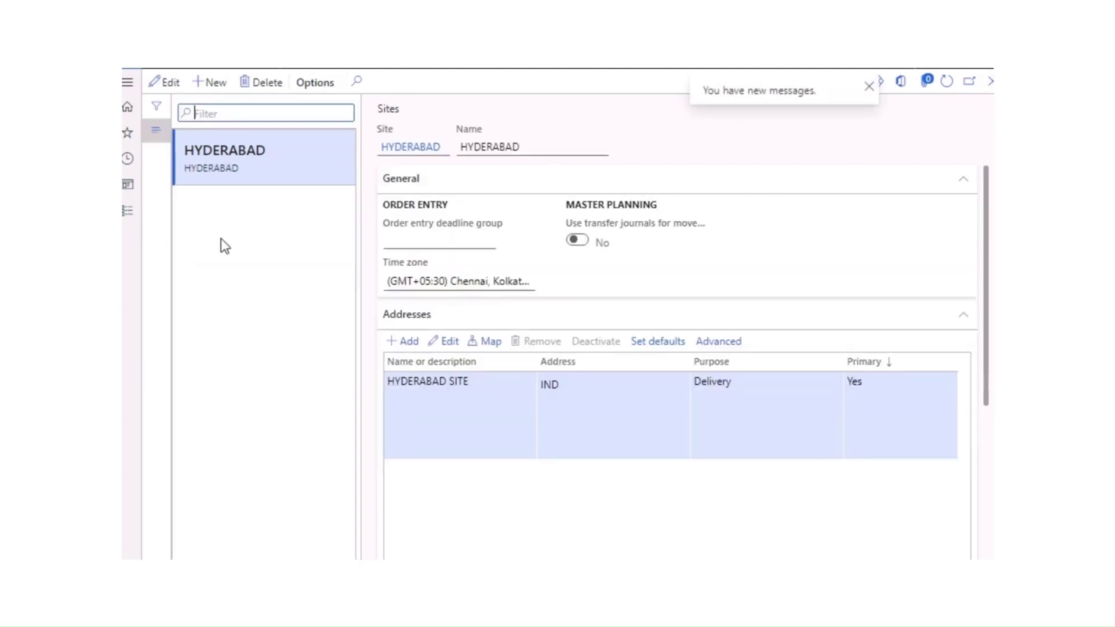
Step: Navigate via Modules to Product information management > Released products
{"action": "left_click", "coordinate": [127, 218]}
{"action": "scroll", "coordinate": [272, 423], "scroll_direction": "down", "scroll_amount": 5}
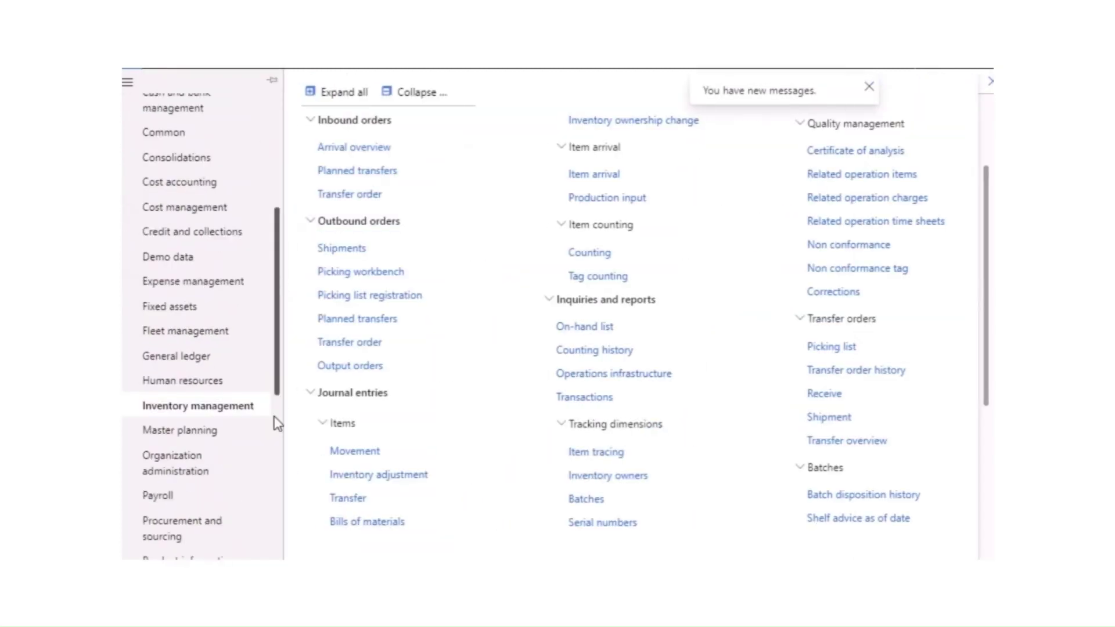
{"action": "left_click_drag", "start_coordinate": [277, 456], "coordinate": [272, 505]}
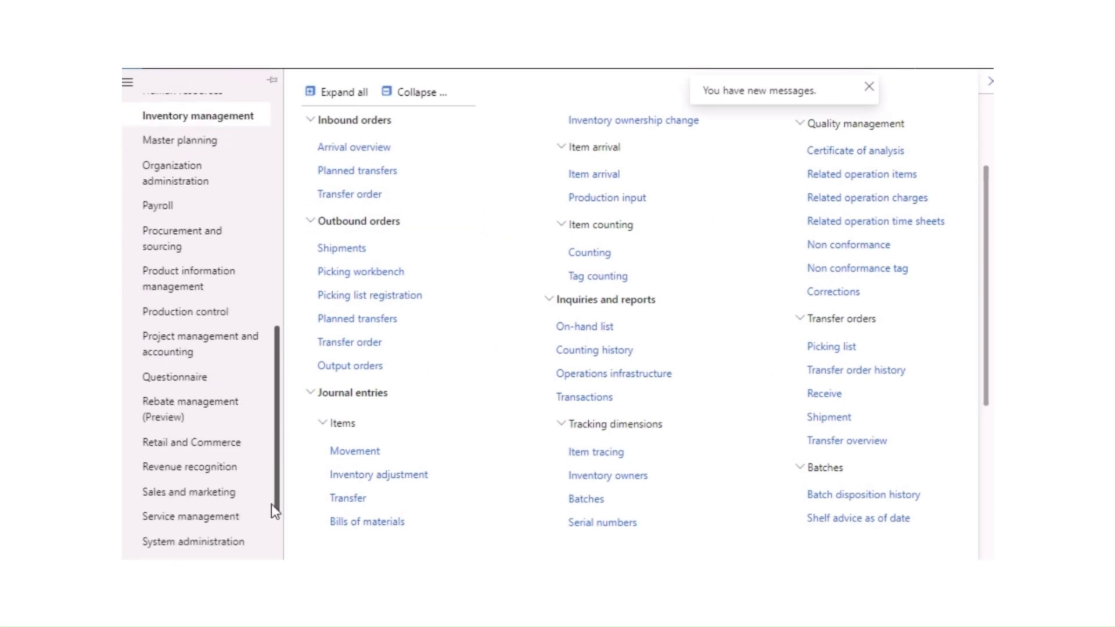
{"action": "left_click", "coordinate": [204, 294]}
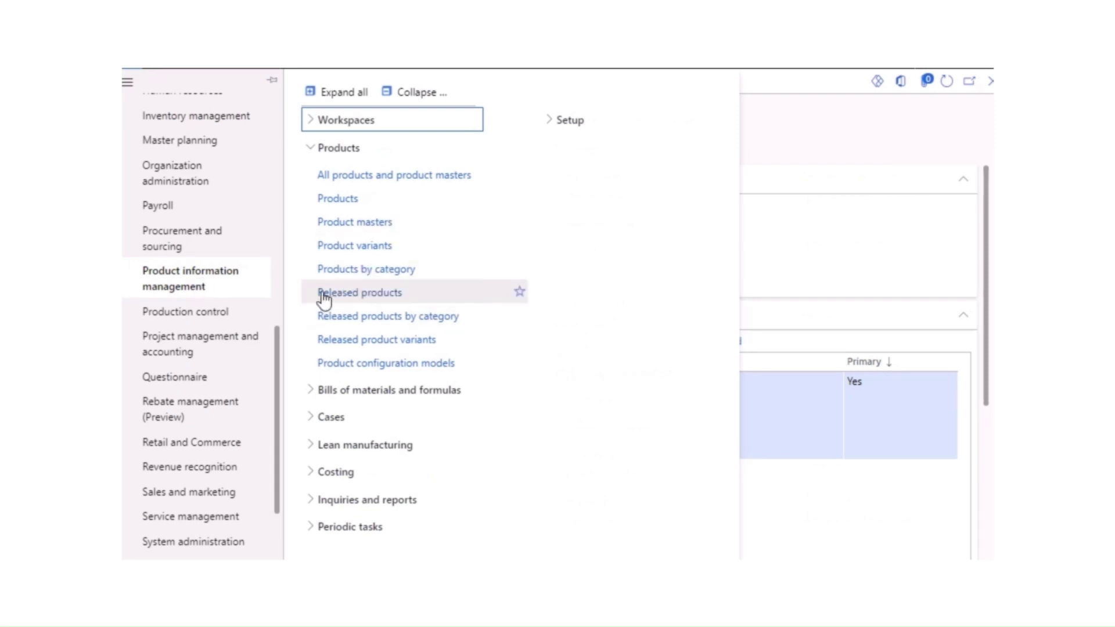
{"action": "left_click", "coordinate": [325, 294]}
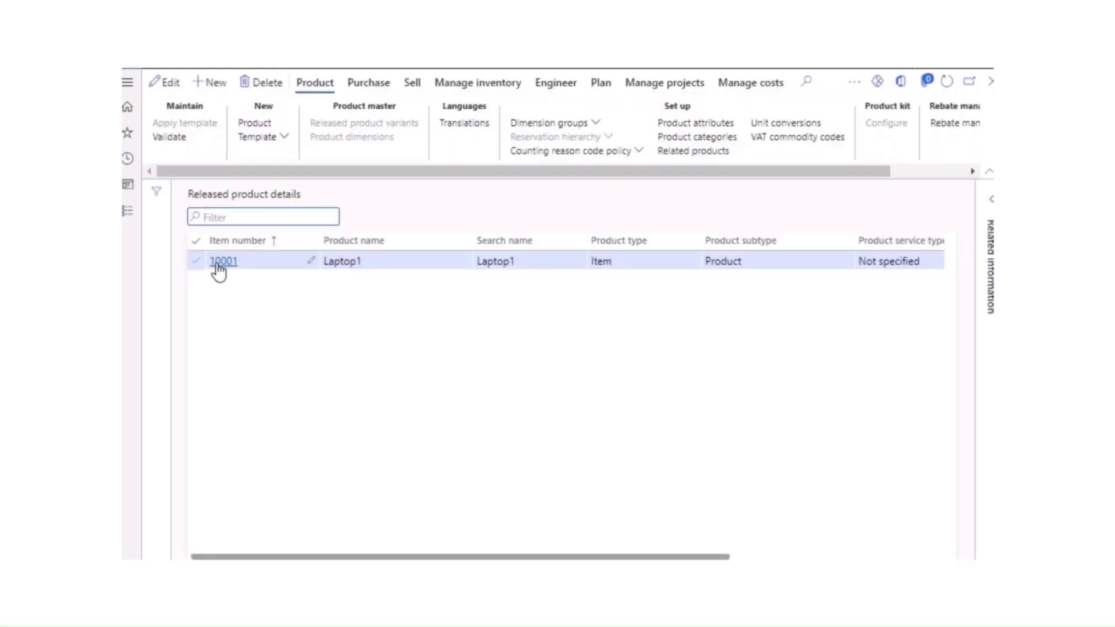
Step: Open item 10001 Laptop1 in edit mode and keep its HSN code at 8479
{"action": "left_click", "coordinate": [219, 265]}
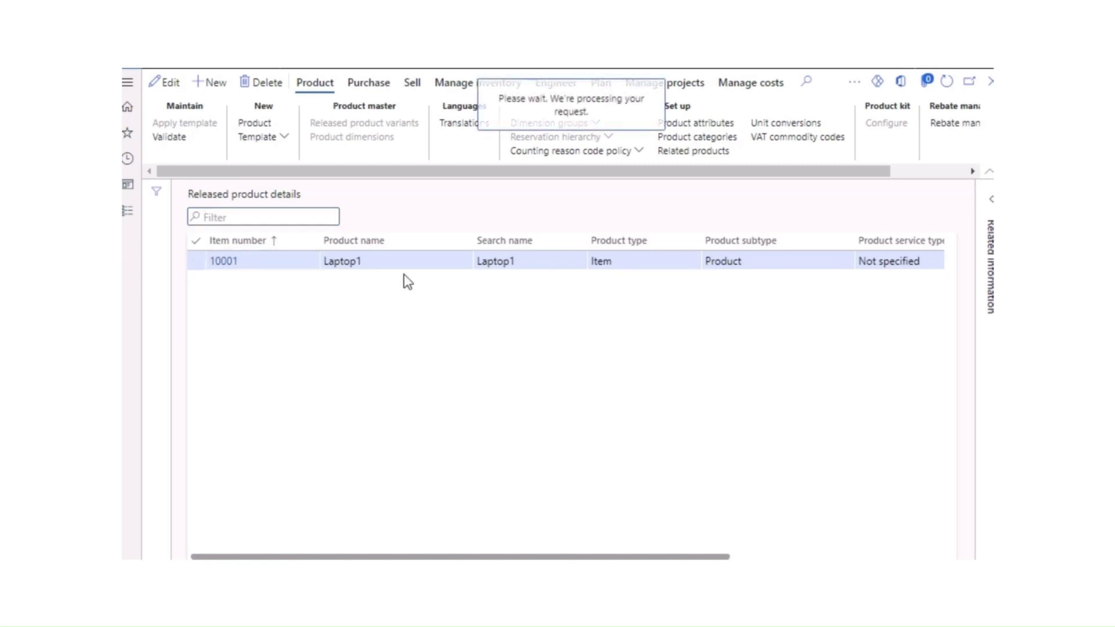
{"action": "left_click", "coordinate": [168, 84]}
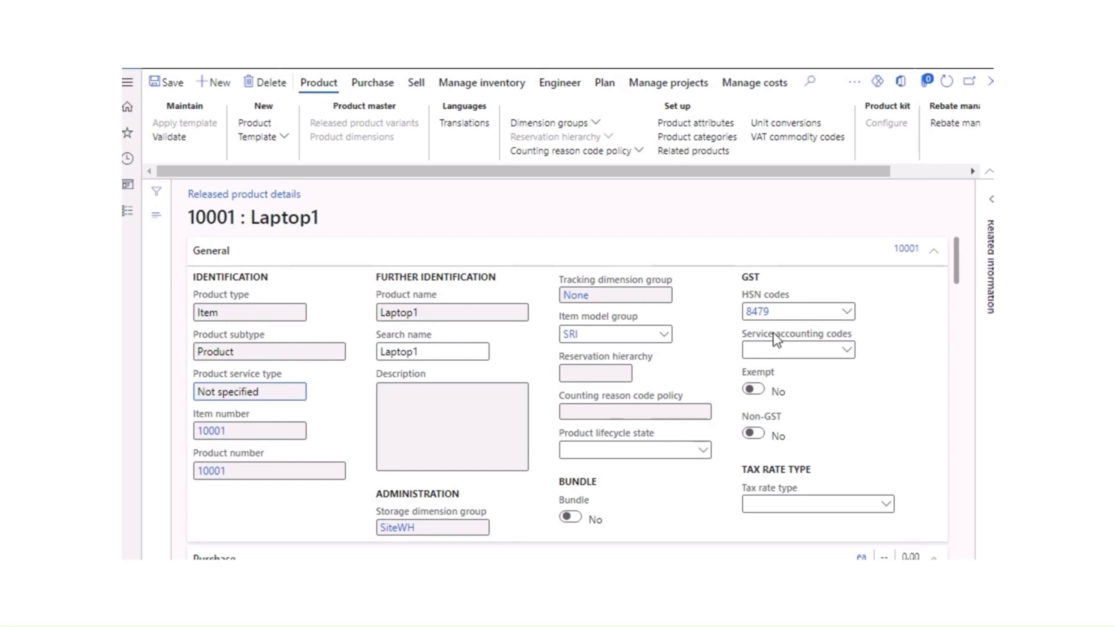
{"action": "left_click", "coordinate": [848, 313]}
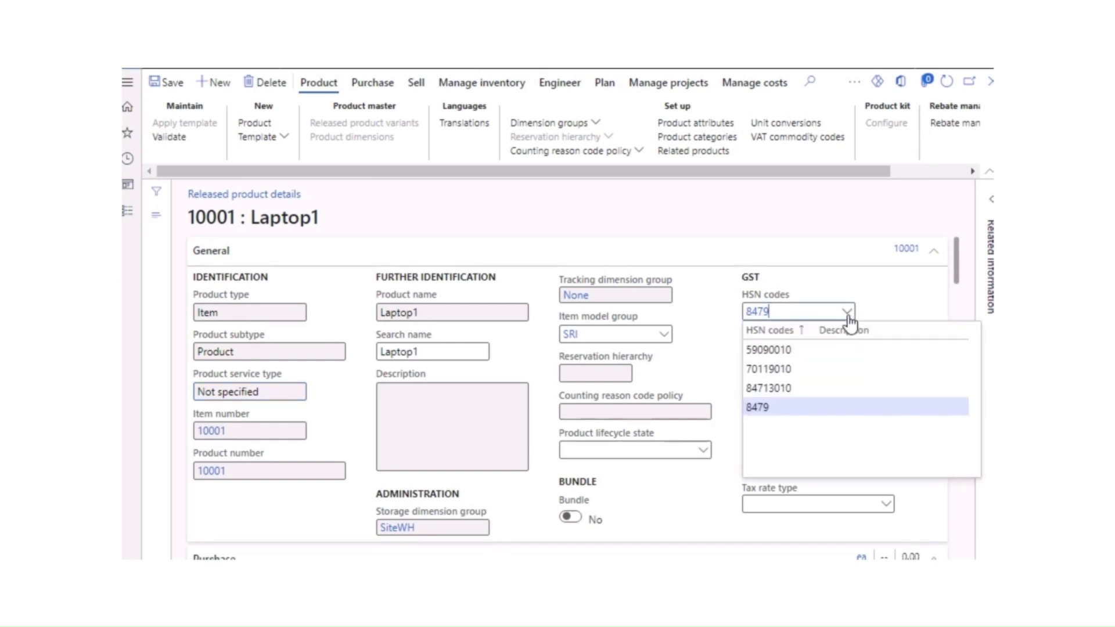
{"action": "left_click", "coordinate": [763, 409]}
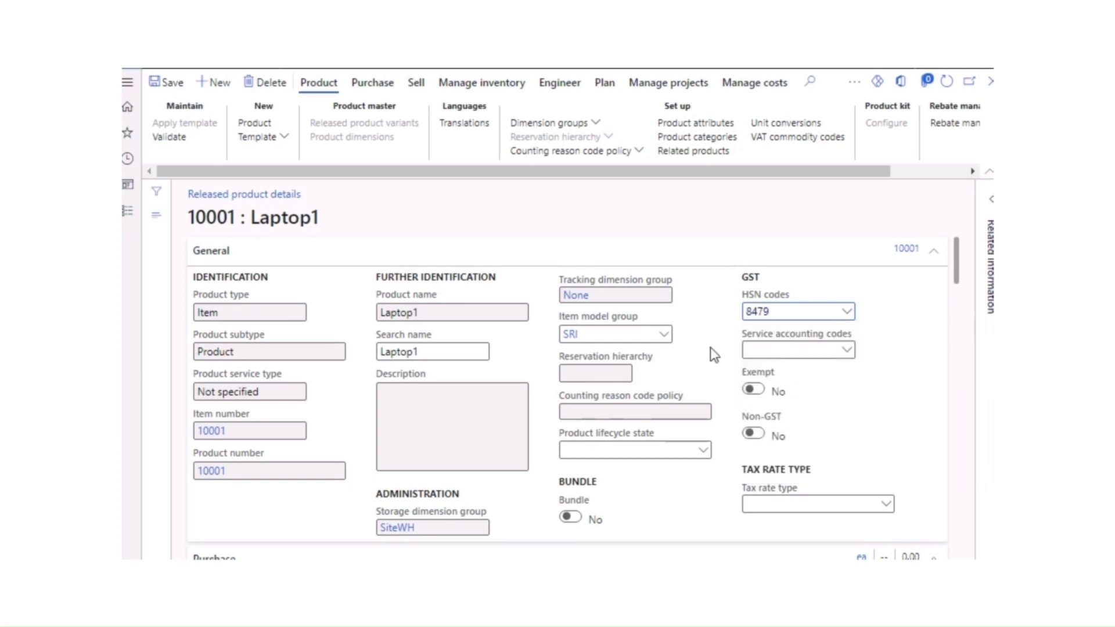
Step: Inspect the empty Service accounting codes and Tax rate type lookups without choosing anything
{"action": "left_click", "coordinate": [846, 351]}
{"action": "left_click", "coordinate": [901, 351]}
{"action": "right_click", "coordinate": [853, 354]}
{"action": "left_click", "coordinate": [889, 387]}
{"action": "left_click", "coordinate": [887, 504]}
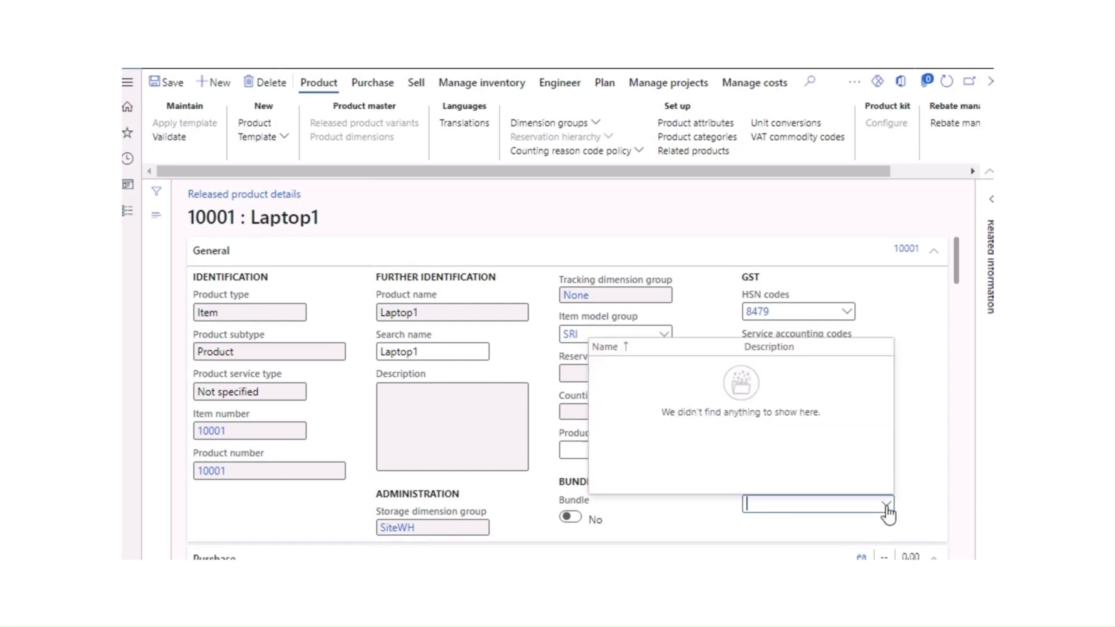
{"action": "left_click", "coordinate": [906, 460]}
Step: Expand the Warehouse FastTab and review Laptop1's product fields
{"action": "scroll", "coordinate": [583, 501], "scroll_direction": "down", "scroll_amount": 3}
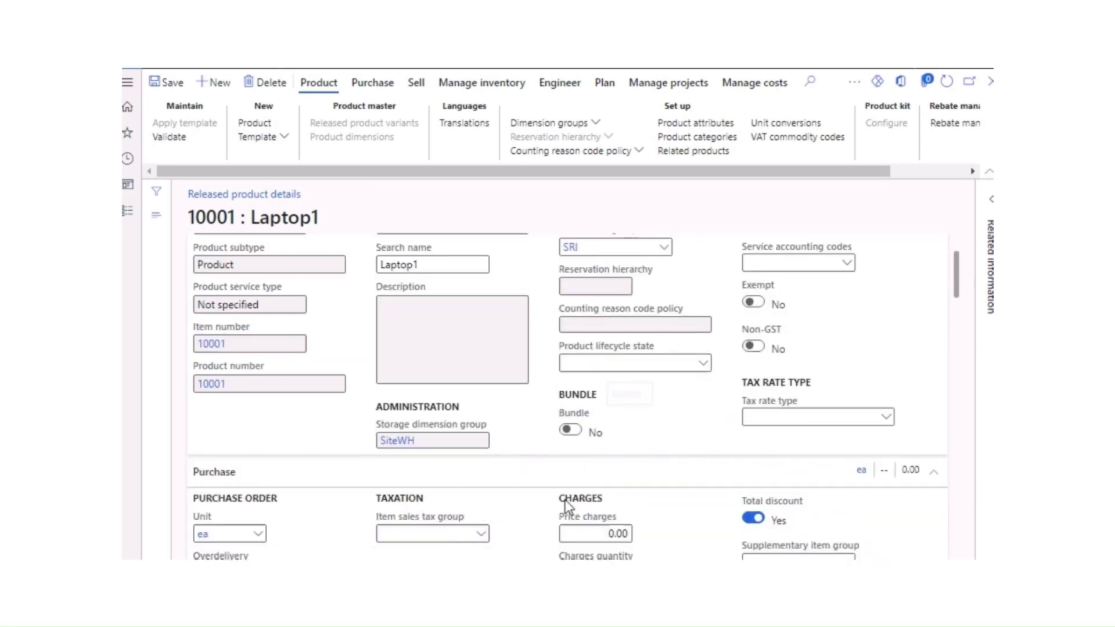
{"action": "scroll", "coordinate": [543, 491], "scroll_direction": "down", "scroll_amount": 5}
{"action": "scroll", "coordinate": [542, 487], "scroll_direction": "down", "scroll_amount": 6}
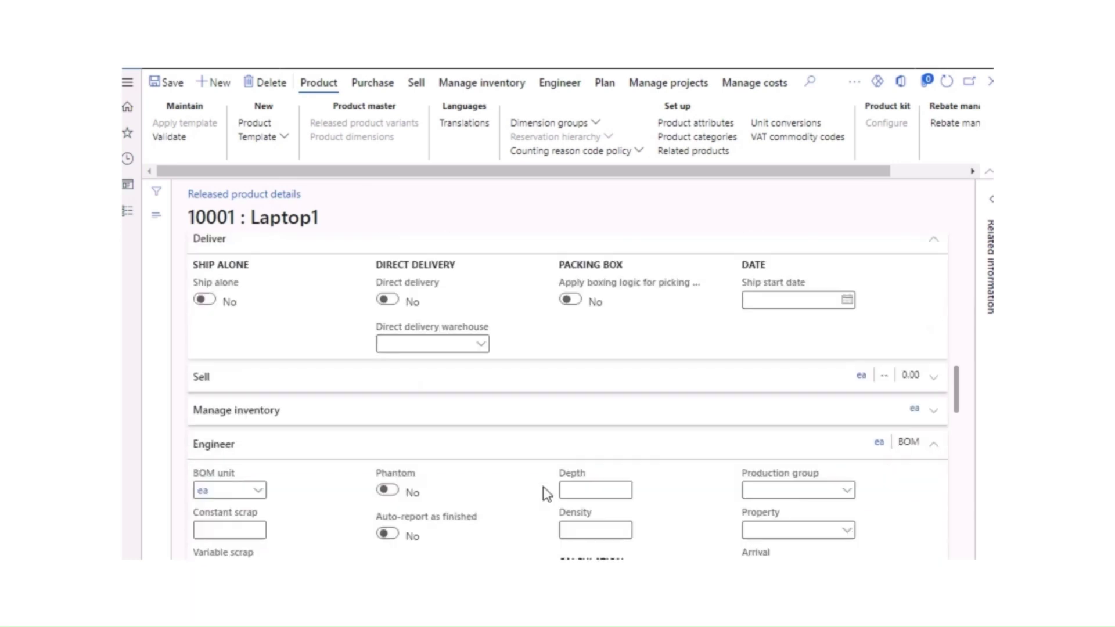
{"action": "scroll", "coordinate": [476, 474], "scroll_direction": "down", "scroll_amount": 4}
{"action": "scroll", "coordinate": [491, 478], "scroll_direction": "down", "scroll_amount": 8}
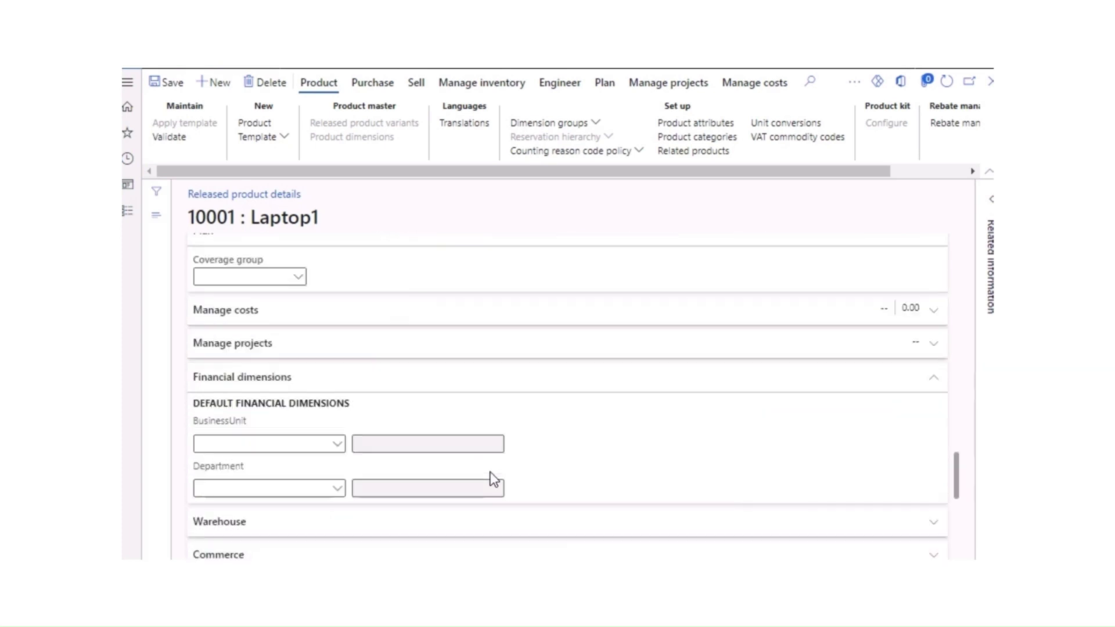
{"action": "scroll", "coordinate": [494, 479], "scroll_direction": "up", "scroll_amount": 3}
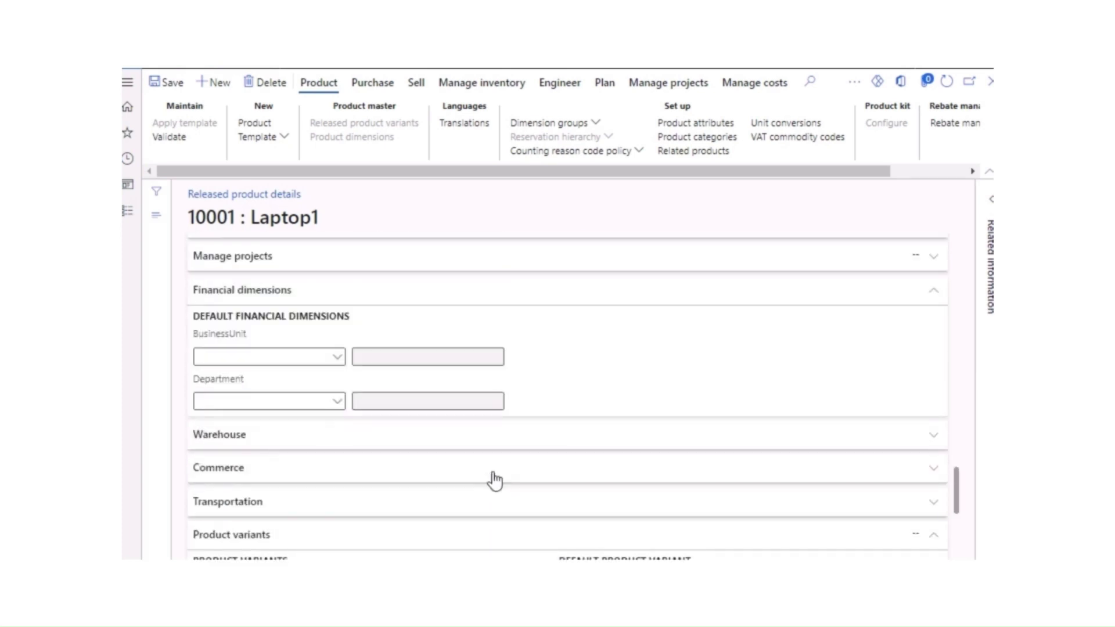
{"action": "left_click", "coordinate": [520, 447]}
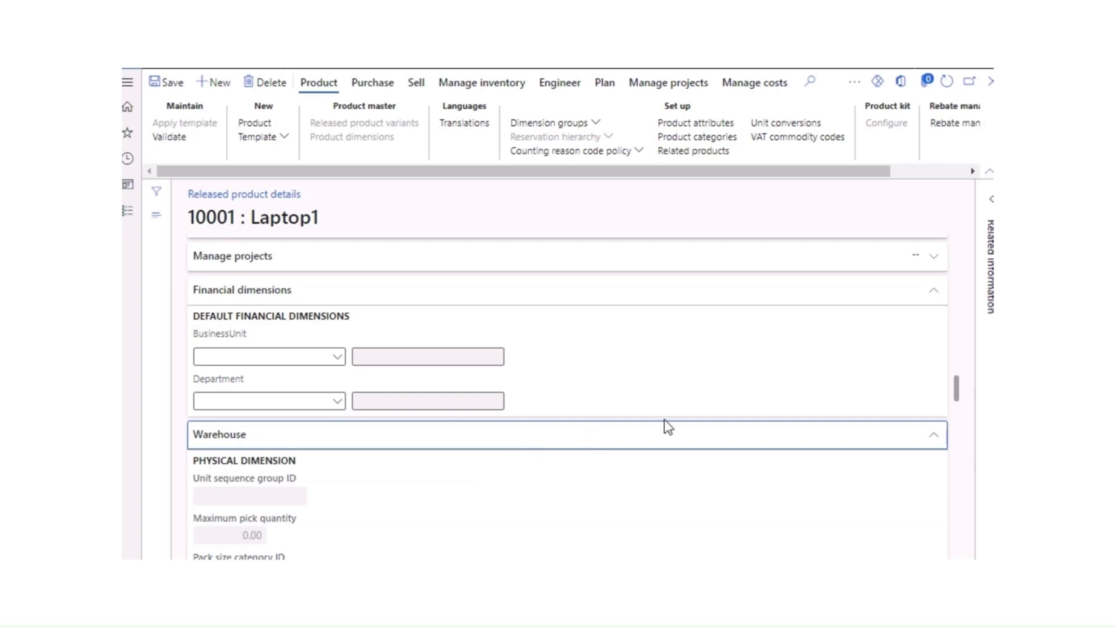
{"action": "scroll", "coordinate": [647, 441], "scroll_direction": "down", "scroll_amount": 8}
{"action": "scroll", "coordinate": [649, 445], "scroll_direction": "down", "scroll_amount": 10}
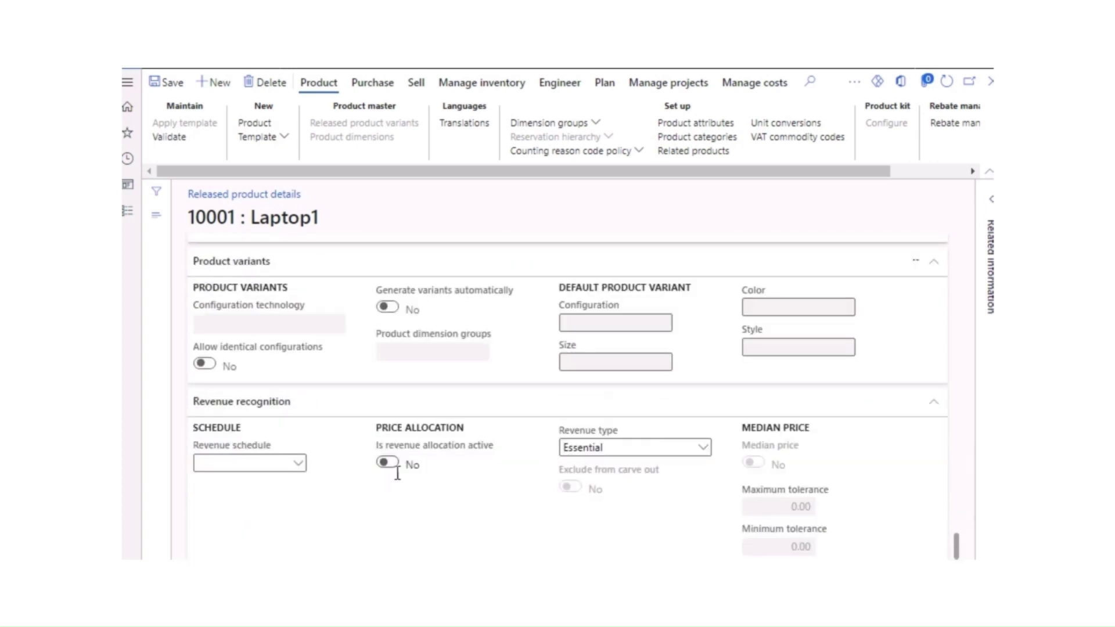
{"action": "scroll", "coordinate": [401, 472], "scroll_direction": "up", "scroll_amount": 3}
{"action": "scroll", "coordinate": [402, 472], "scroll_direction": "down", "scroll_amount": 3}
{"action": "scroll", "coordinate": [678, 489], "scroll_direction": "up", "scroll_amount": 6}
{"action": "scroll", "coordinate": [681, 497], "scroll_direction": "up", "scroll_amount": 15}
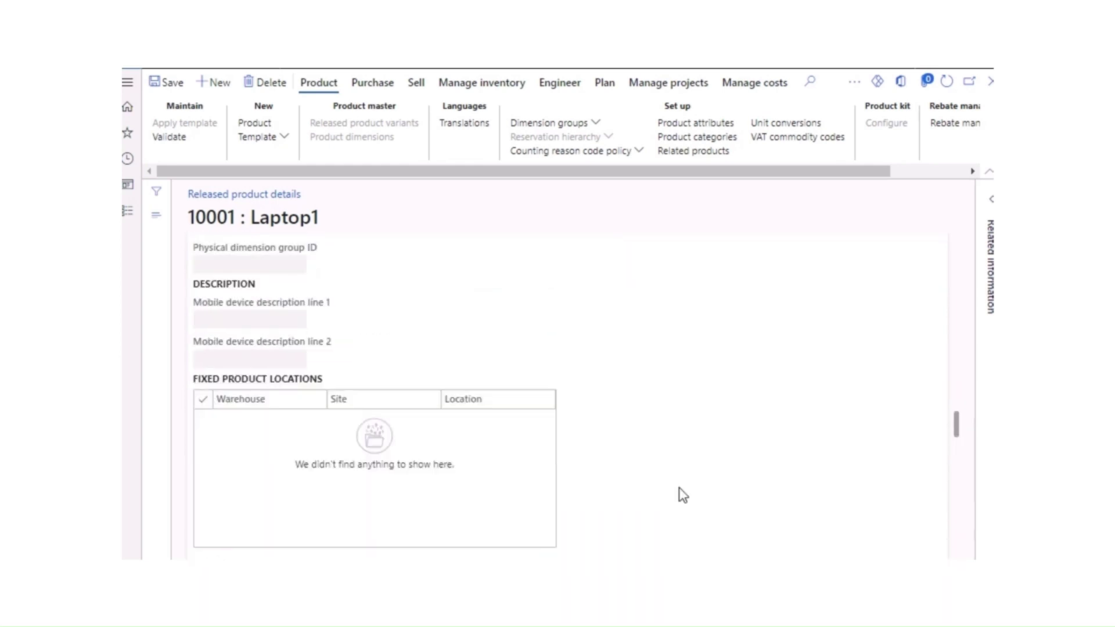
{"action": "scroll", "coordinate": [681, 494], "scroll_direction": "up", "scroll_amount": 15}
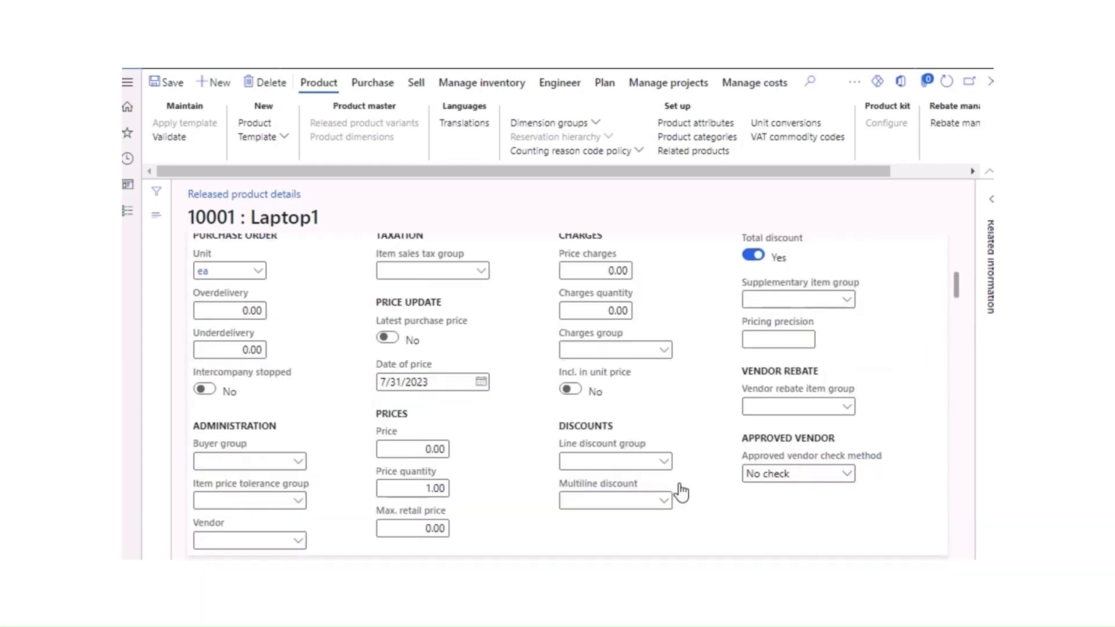
Step: Save the Laptop1 record and close the product forms back to the dashboard
{"action": "left_click", "coordinate": [166, 86]}
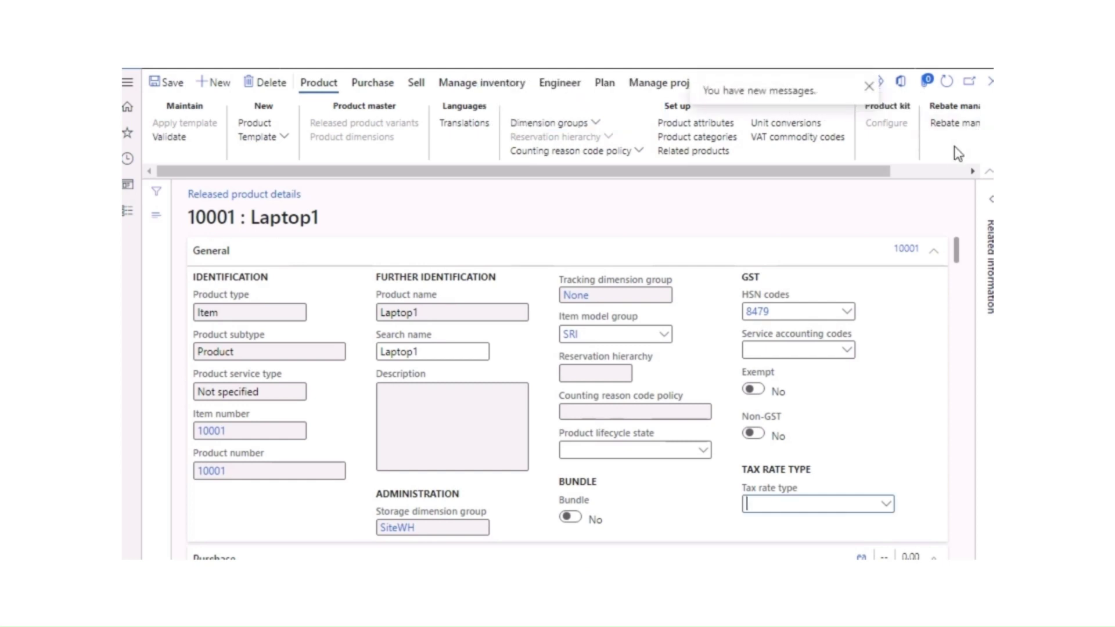
{"action": "left_click", "coordinate": [991, 85]}
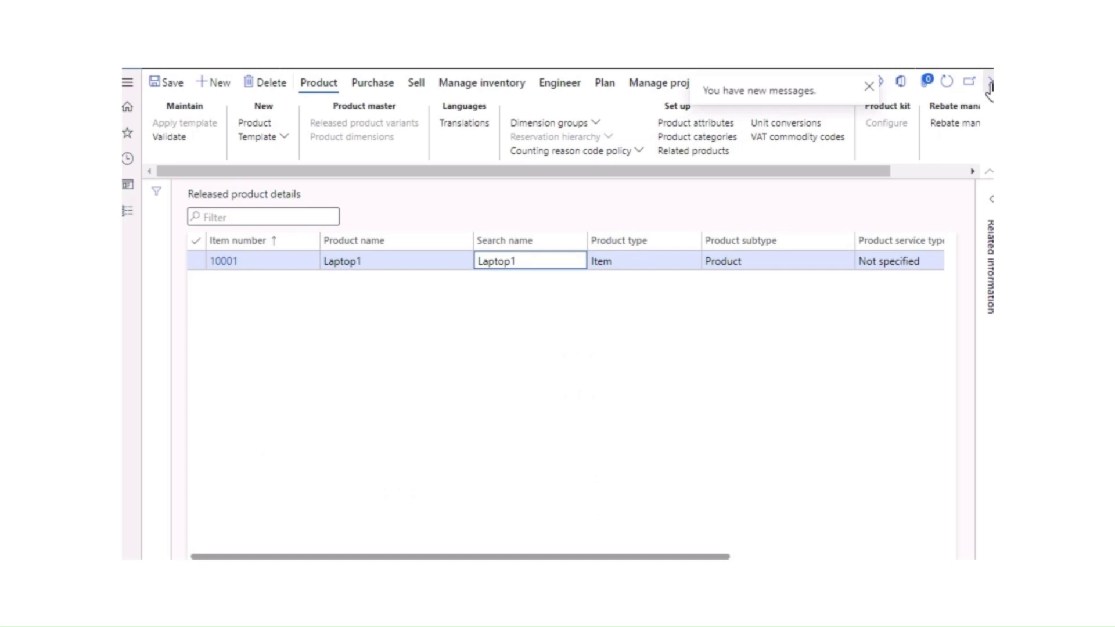
{"action": "left_click", "coordinate": [991, 86]}
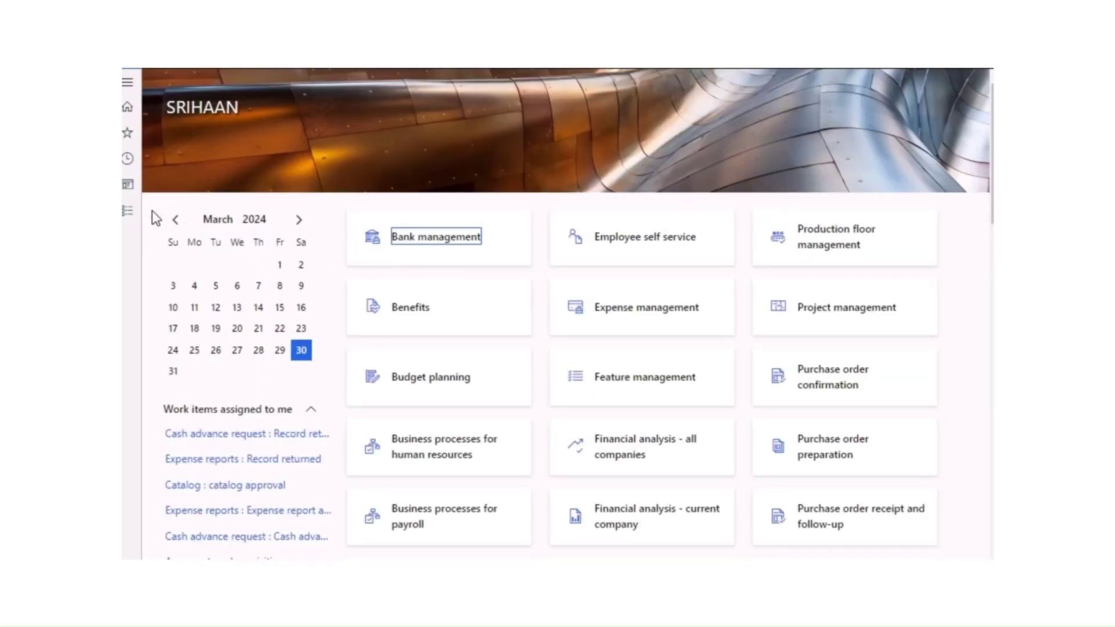
Step: Open Accounts payable, glance at All purchase orders, then go to the vendors list
{"action": "left_click", "coordinate": [127, 214]}
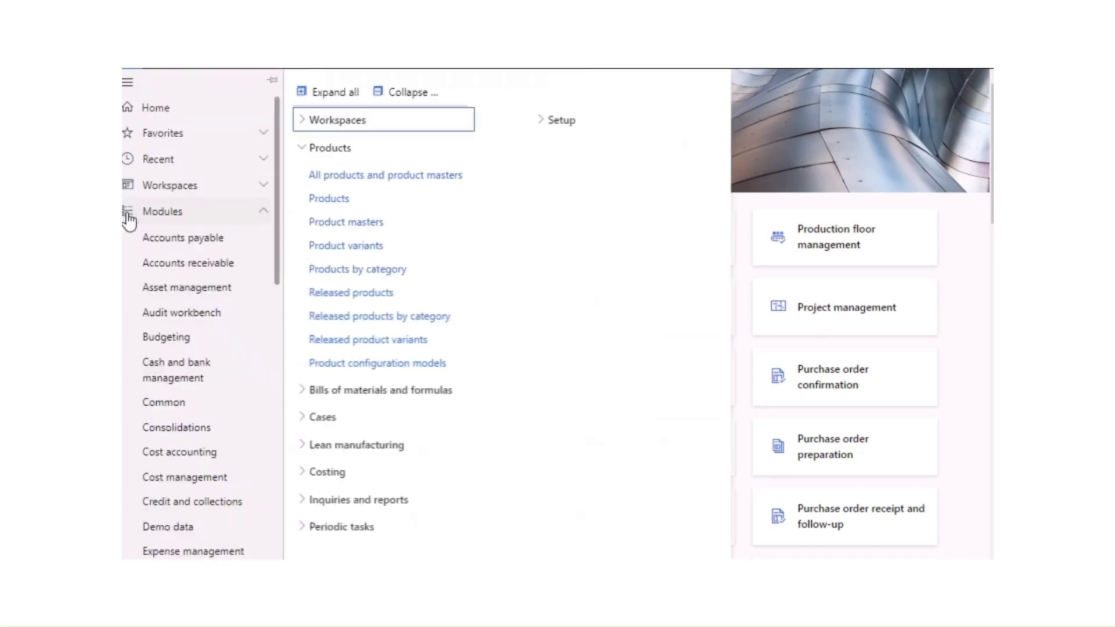
{"action": "left_click", "coordinate": [201, 247]}
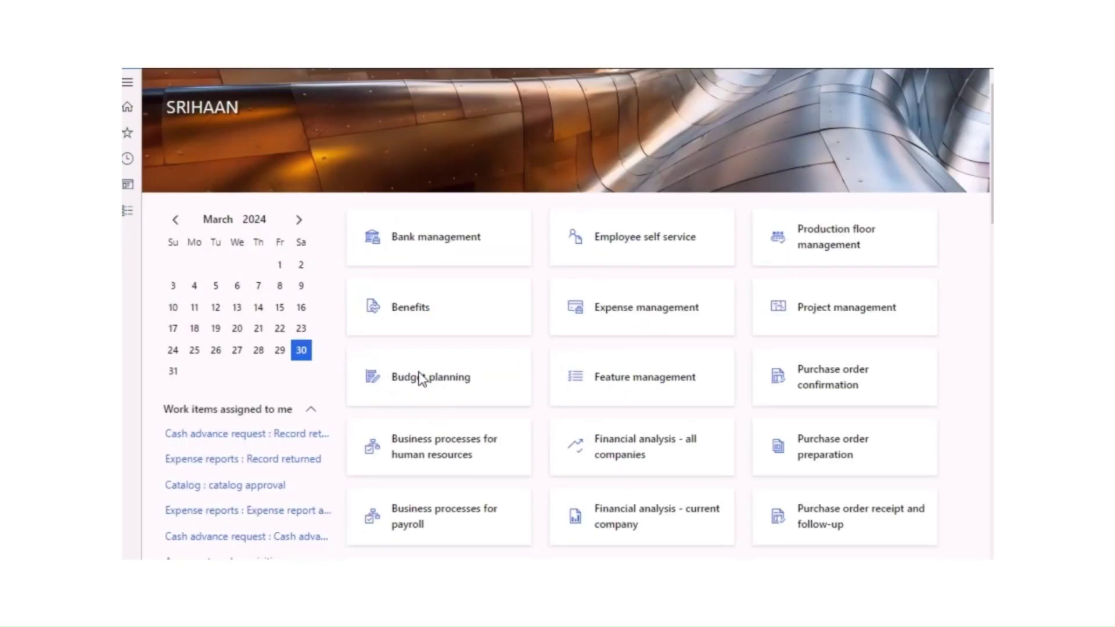
{"action": "left_click", "coordinate": [642, 313]}
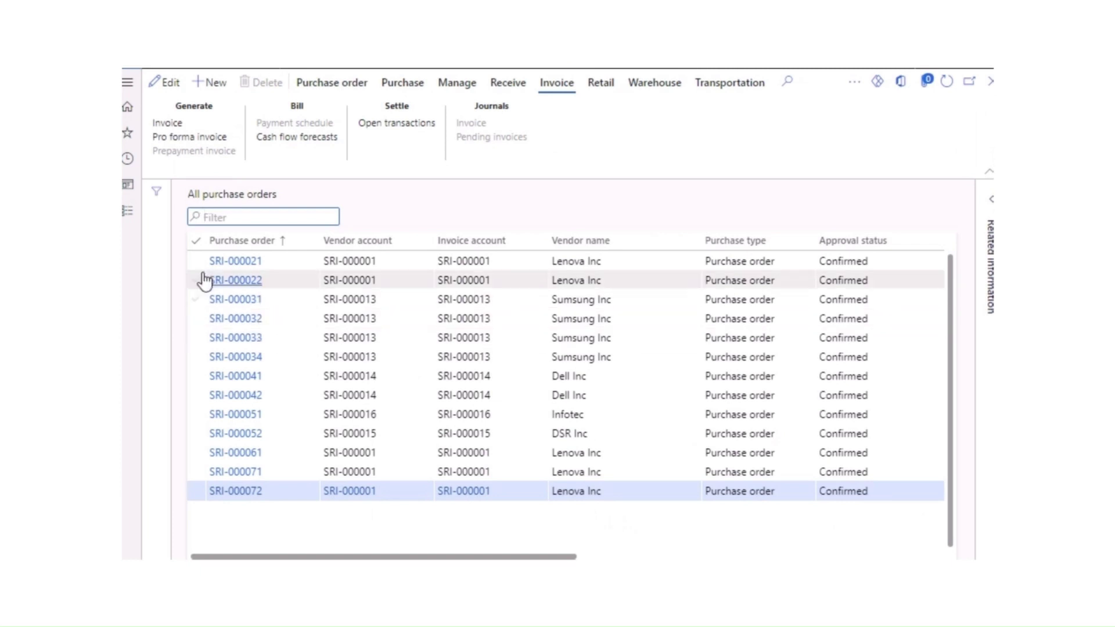
{"action": "left_click", "coordinate": [127, 210]}
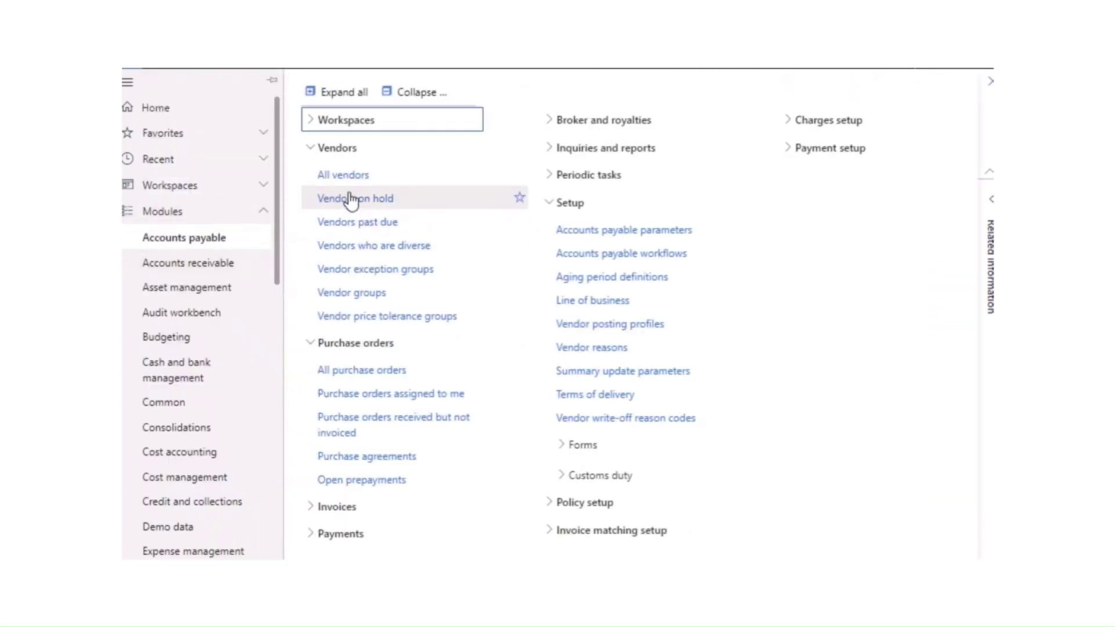
{"action": "left_click", "coordinate": [351, 200]}
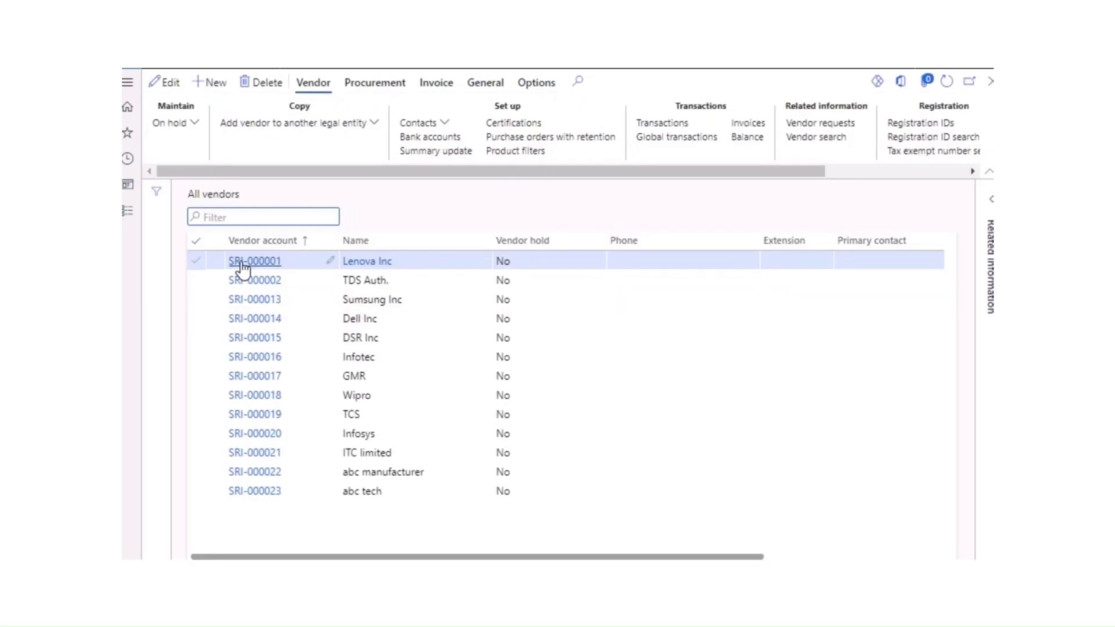
{"action": "left_click", "coordinate": [242, 263]}
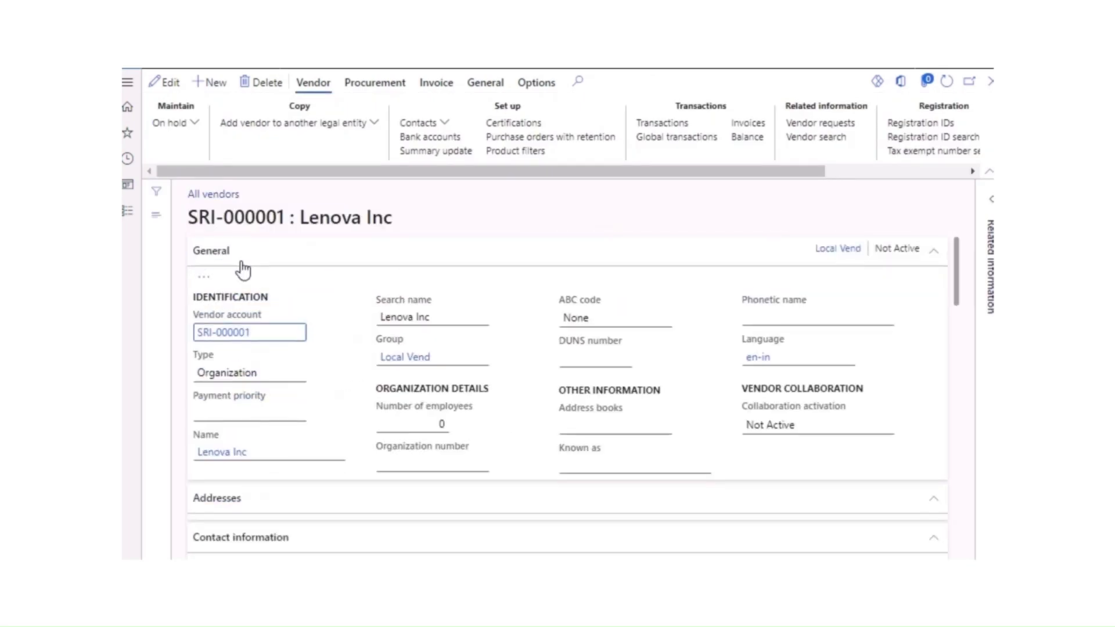
{"action": "scroll", "coordinate": [295, 470], "scroll_direction": "down", "scroll_amount": 5}
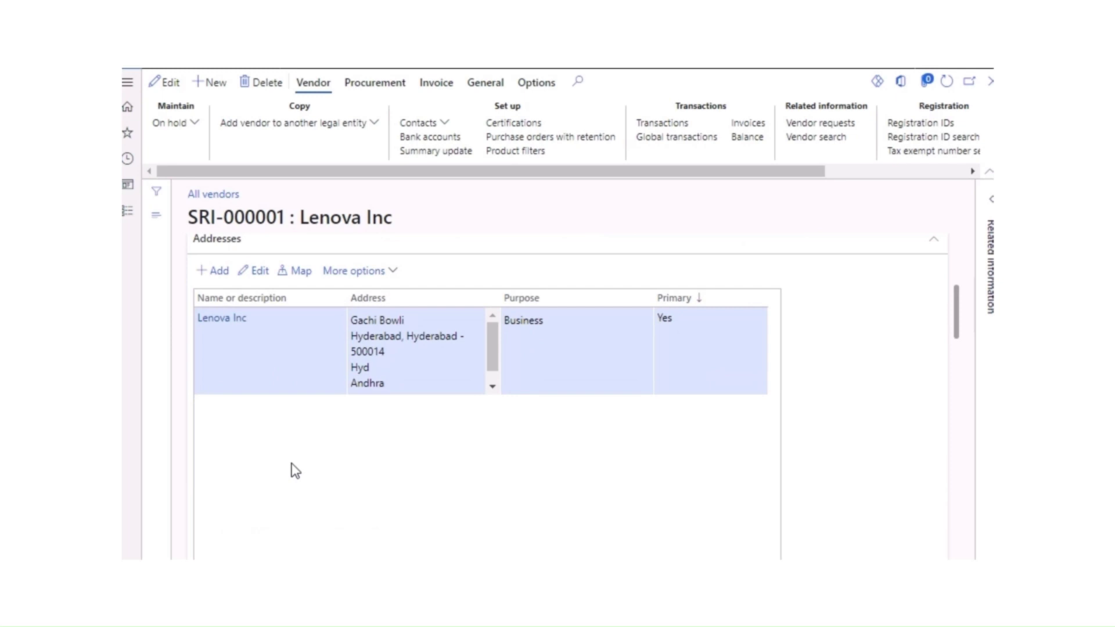
{"action": "left_click", "coordinate": [357, 270]}
{"action": "left_click", "coordinate": [346, 337]}
{"action": "scroll", "coordinate": [465, 494], "scroll_direction": "down", "scroll_amount": 10}
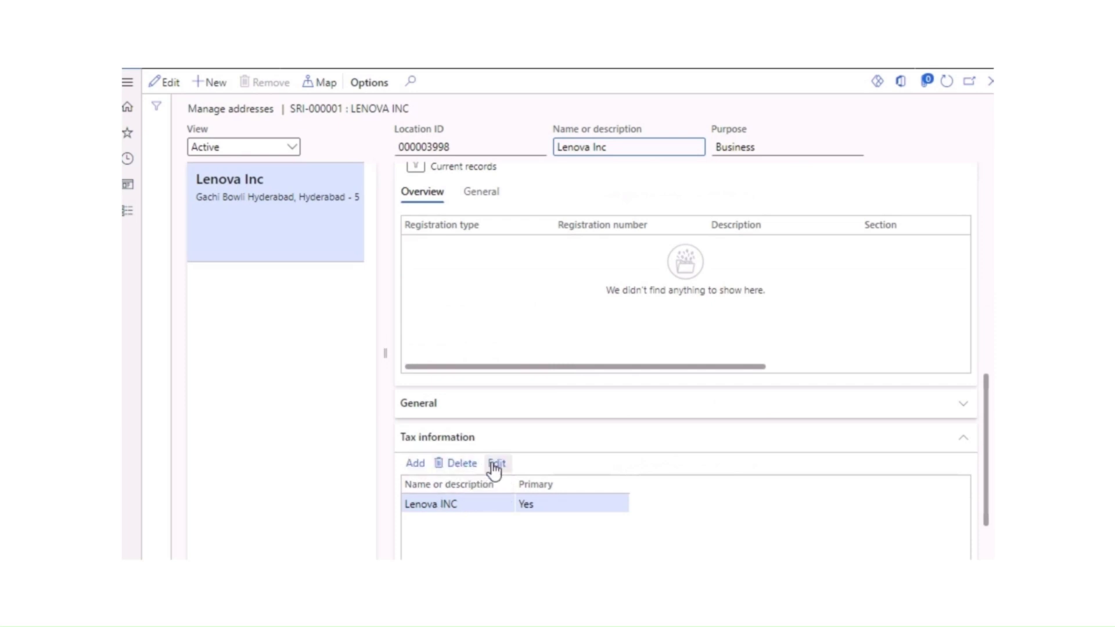
{"action": "left_click", "coordinate": [494, 463]}
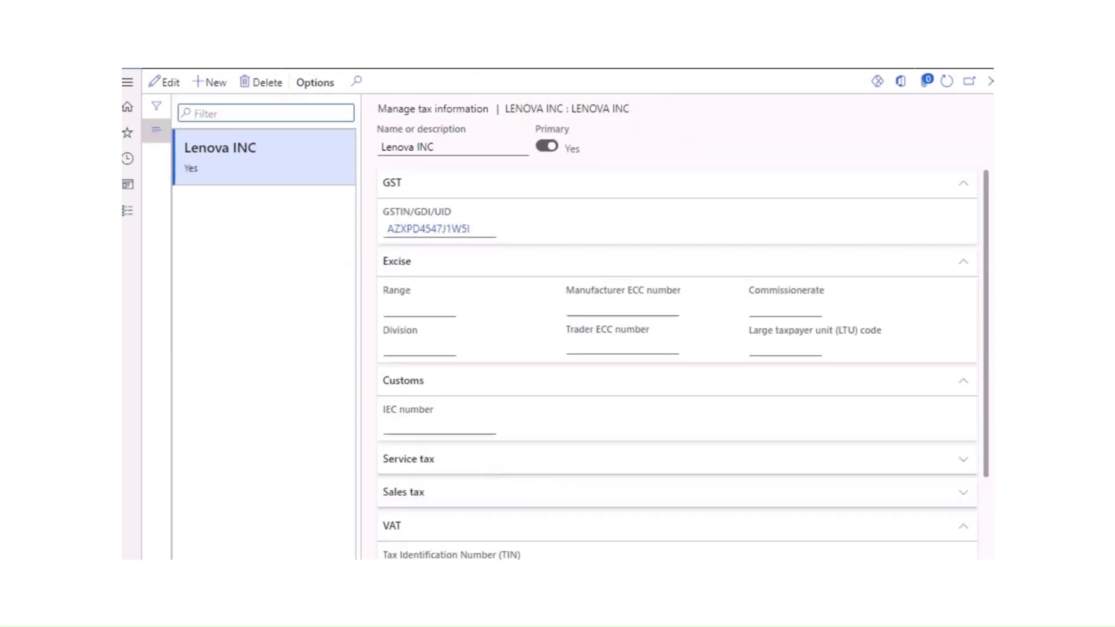
{"action": "left_click", "coordinate": [990, 82]}
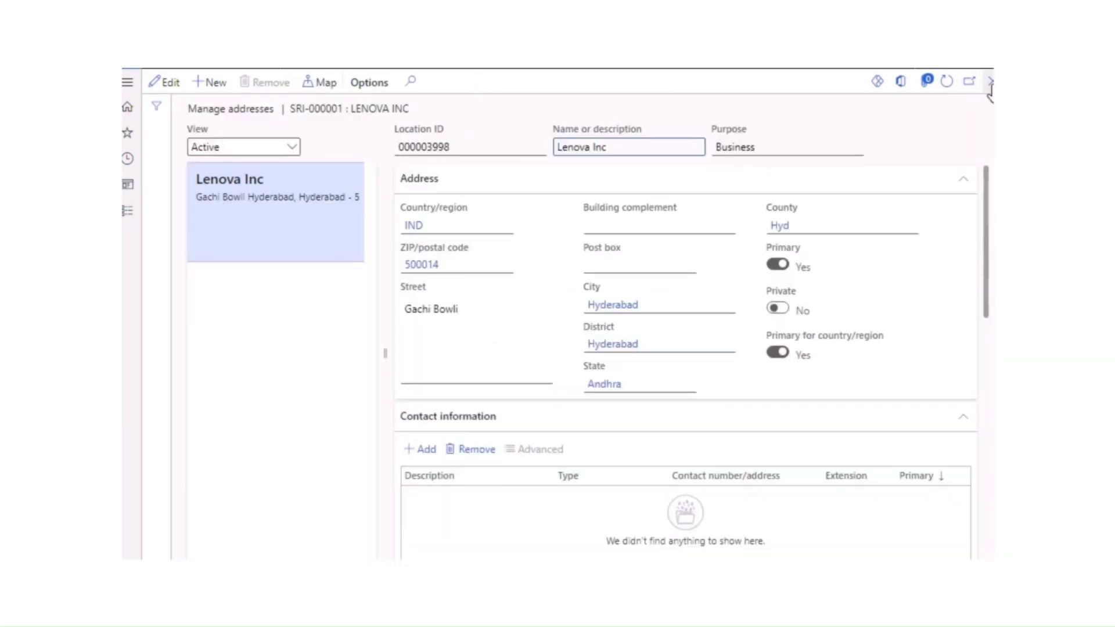
{"action": "left_click", "coordinate": [990, 82]}
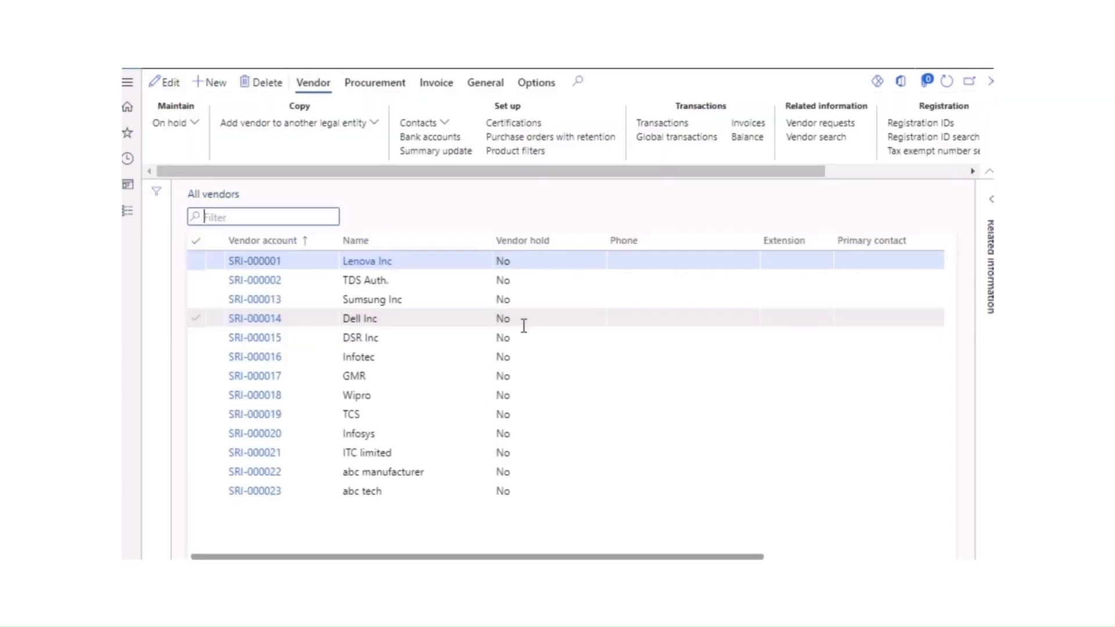
Step: Start a new purchase order from All purchase orders with vendor Lenova Inc
{"action": "left_click", "coordinate": [129, 213]}
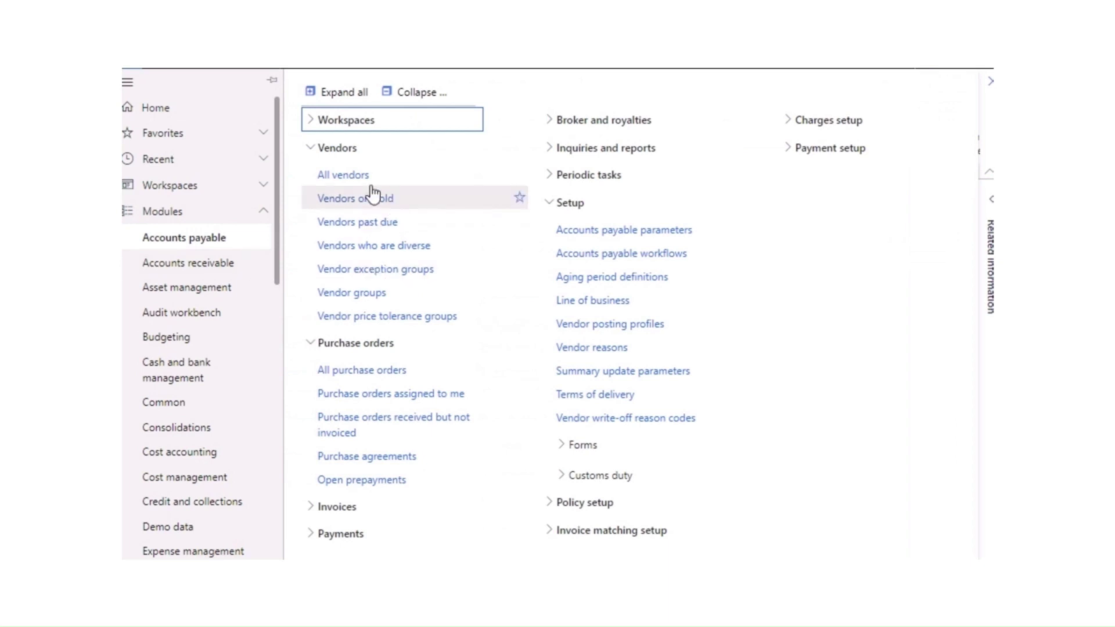
{"action": "left_click", "coordinate": [350, 370]}
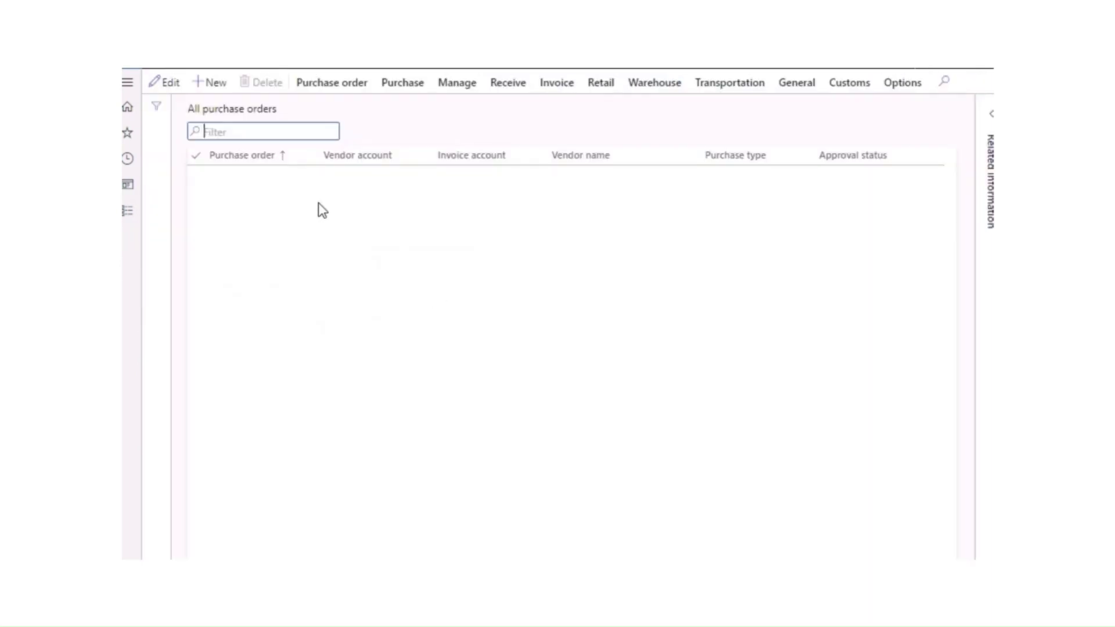
{"action": "left_click", "coordinate": [215, 84]}
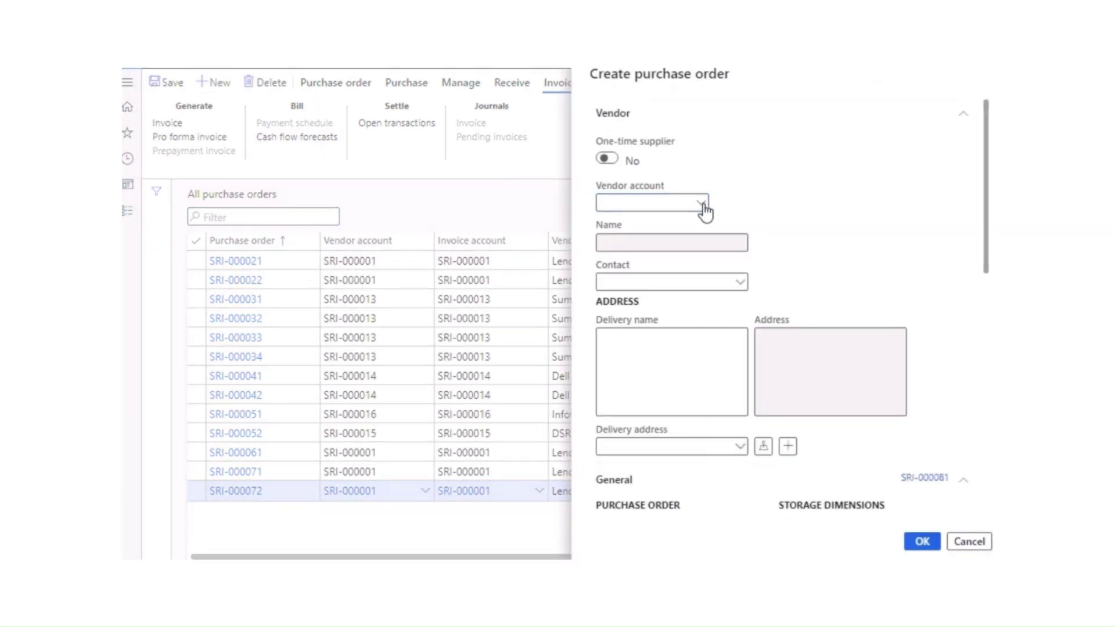
{"action": "left_click", "coordinate": [702, 204]}
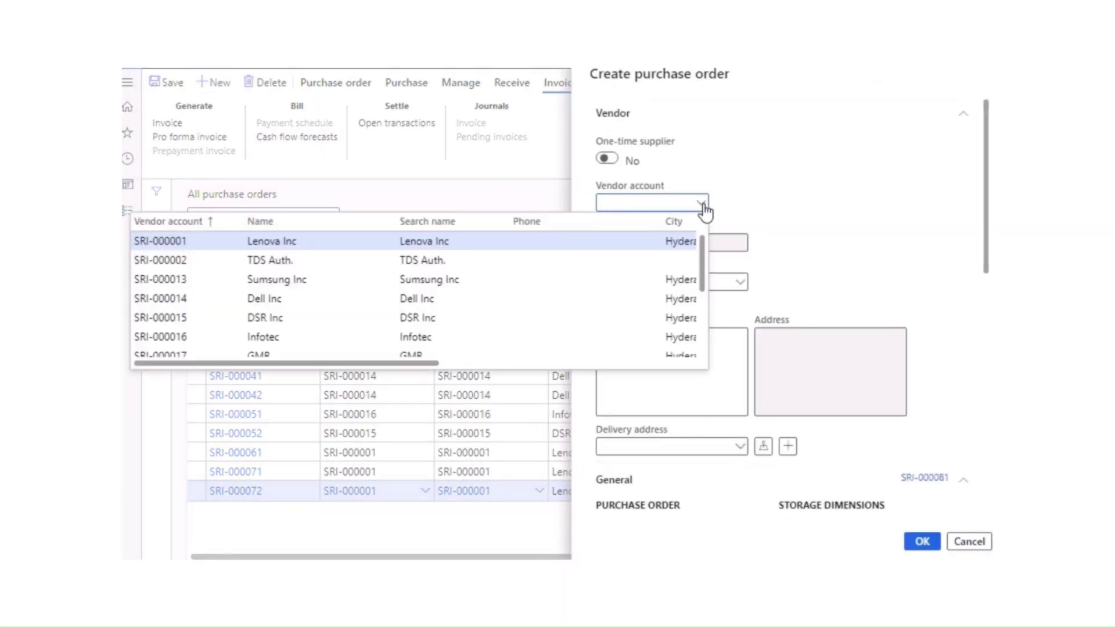
{"action": "left_click", "coordinate": [301, 241]}
Step: Set the order's warehouse to LB NAGAR
{"action": "scroll", "coordinate": [782, 281], "scroll_direction": "down", "scroll_amount": 5}
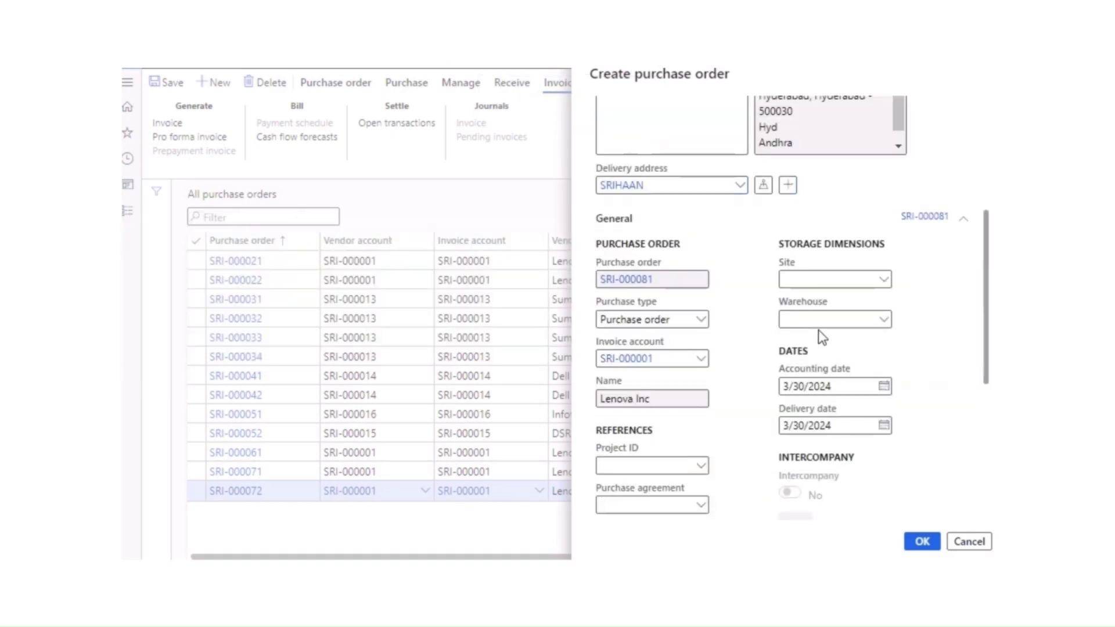
{"action": "left_click", "coordinate": [881, 324]}
{"action": "left_click", "coordinate": [883, 321]}
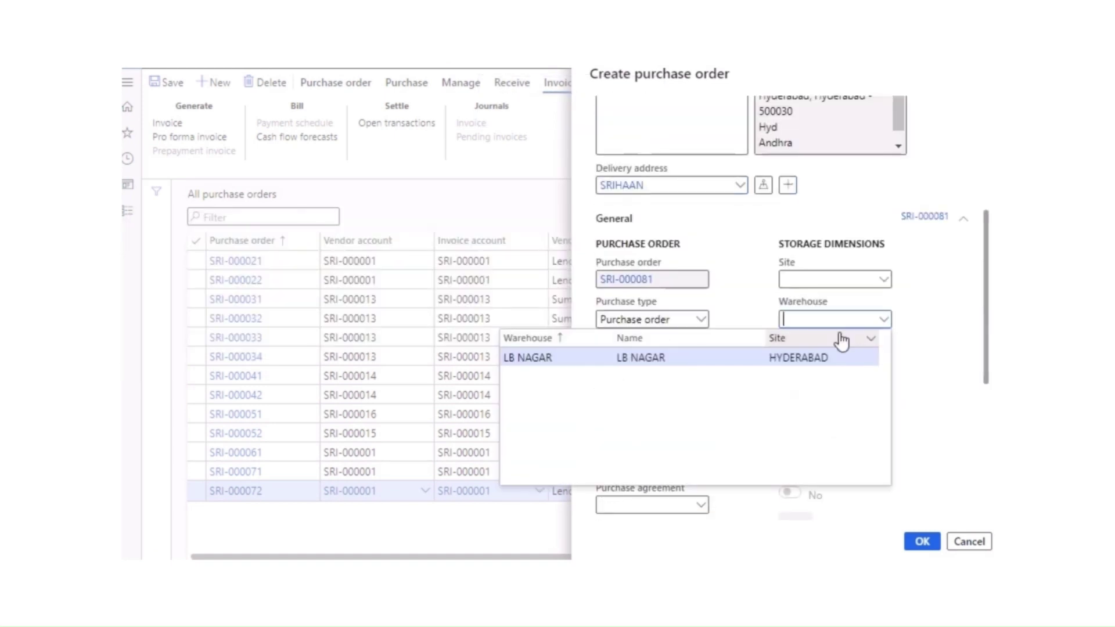
{"action": "left_click", "coordinate": [758, 365]}
{"action": "scroll", "coordinate": [905, 497], "scroll_direction": "down", "scroll_amount": 3}
{"action": "scroll", "coordinate": [905, 497], "scroll_direction": "down", "scroll_amount": 2}
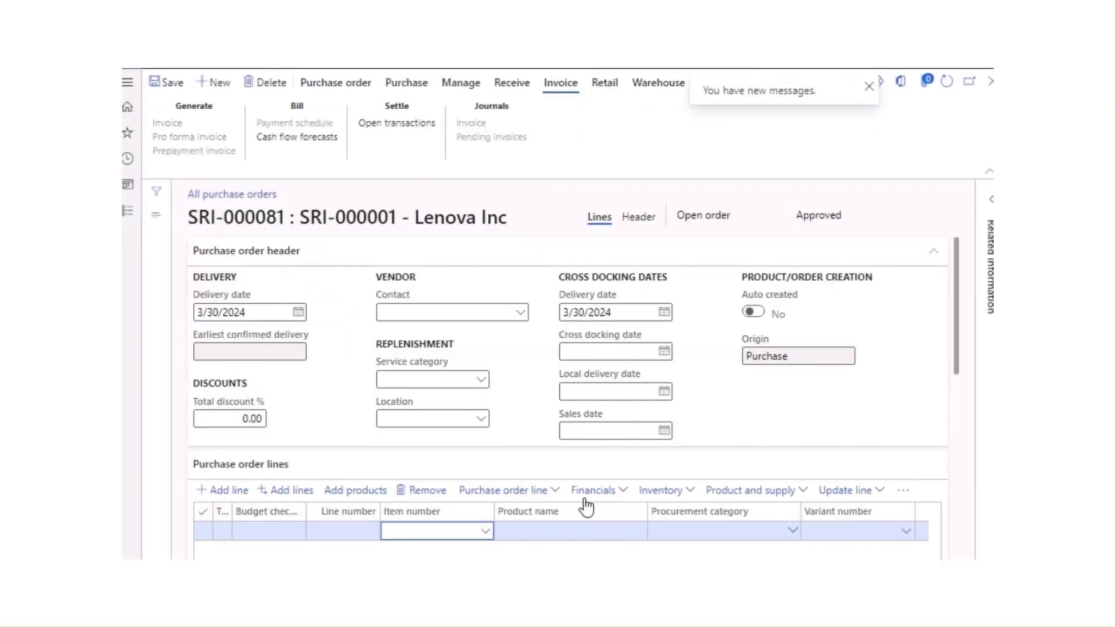
Step: Add item 10001 Laptop1 as the order line and save the purchase order
{"action": "left_click", "coordinate": [486, 532]}
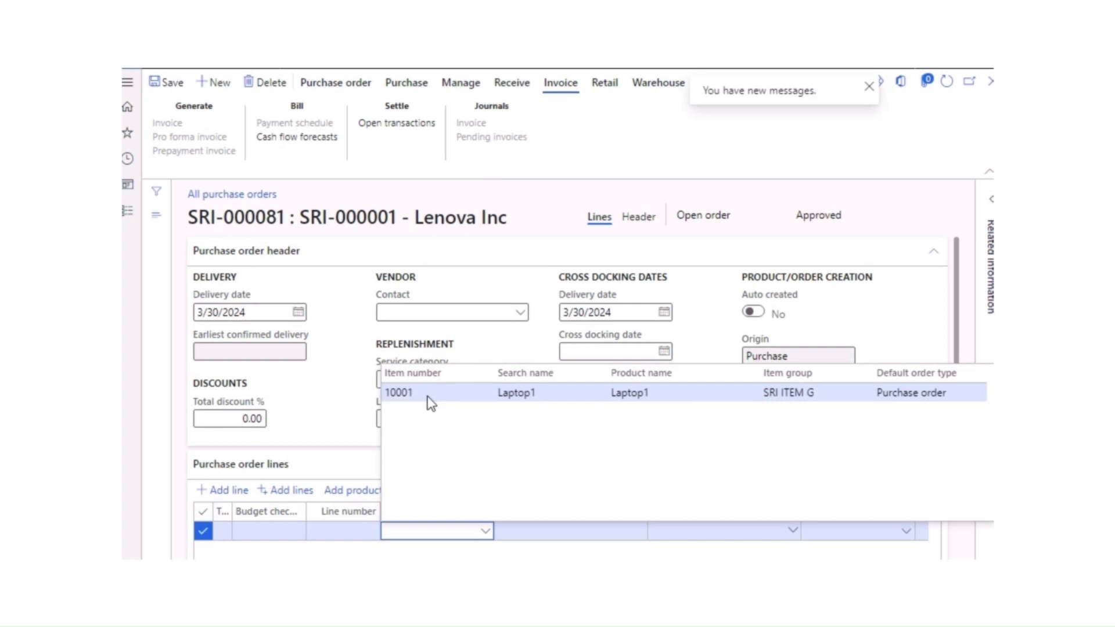
{"action": "left_click", "coordinate": [428, 397]}
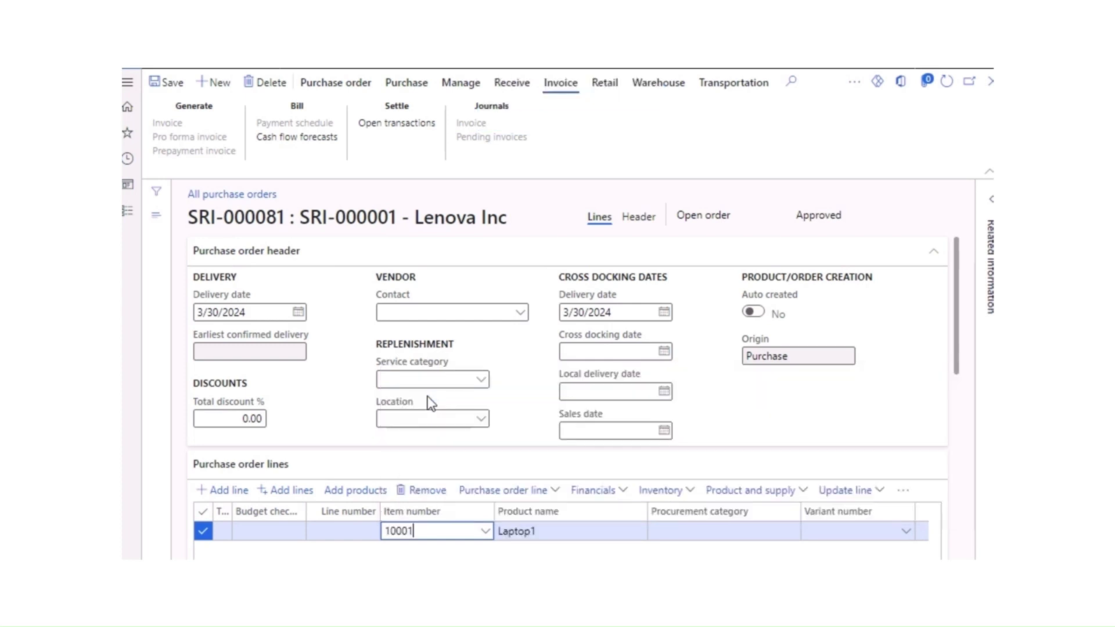
{"action": "scroll", "coordinate": [528, 472], "scroll_direction": "down", "scroll_amount": 2}
{"action": "left_click_drag", "start_coordinate": [481, 531], "coordinate": [459, 542]}
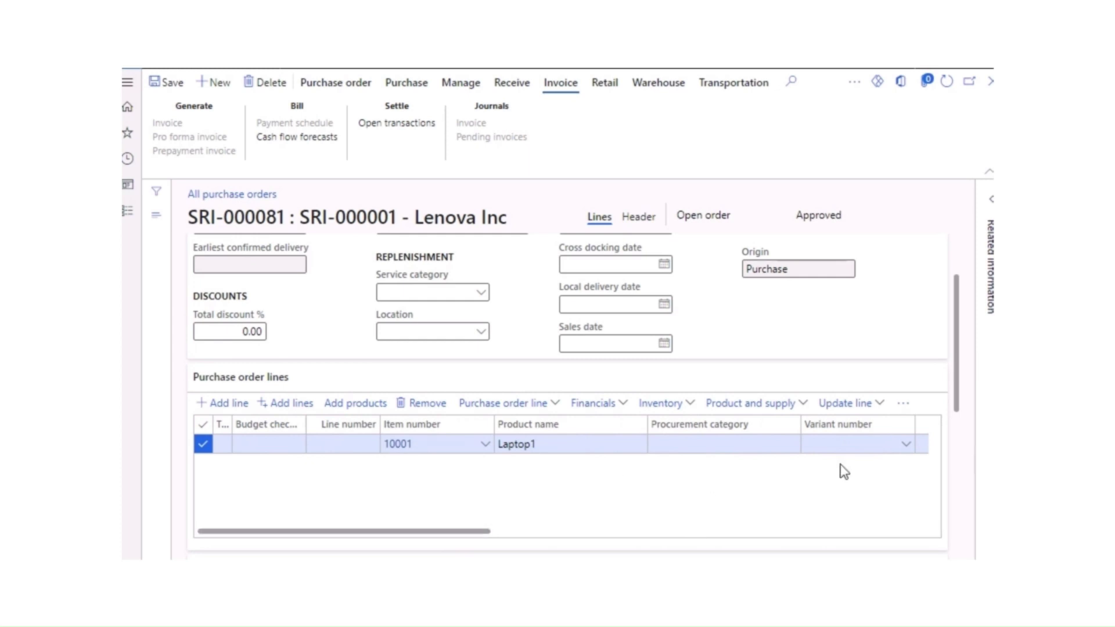
{"action": "left_click", "coordinate": [904, 405]}
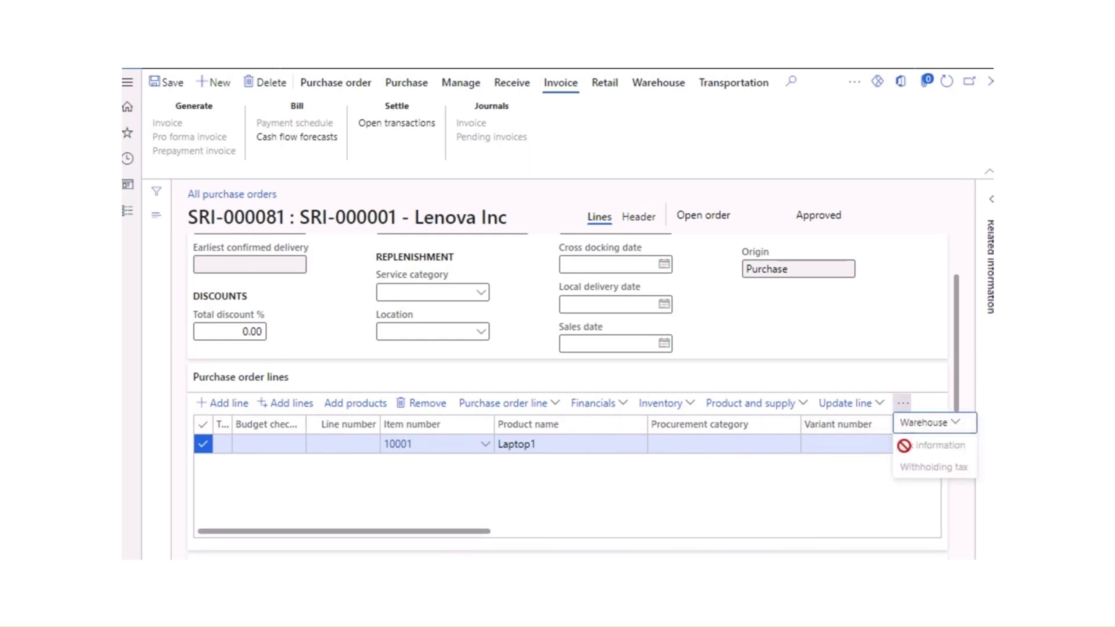
{"action": "left_click", "coordinate": [852, 489]}
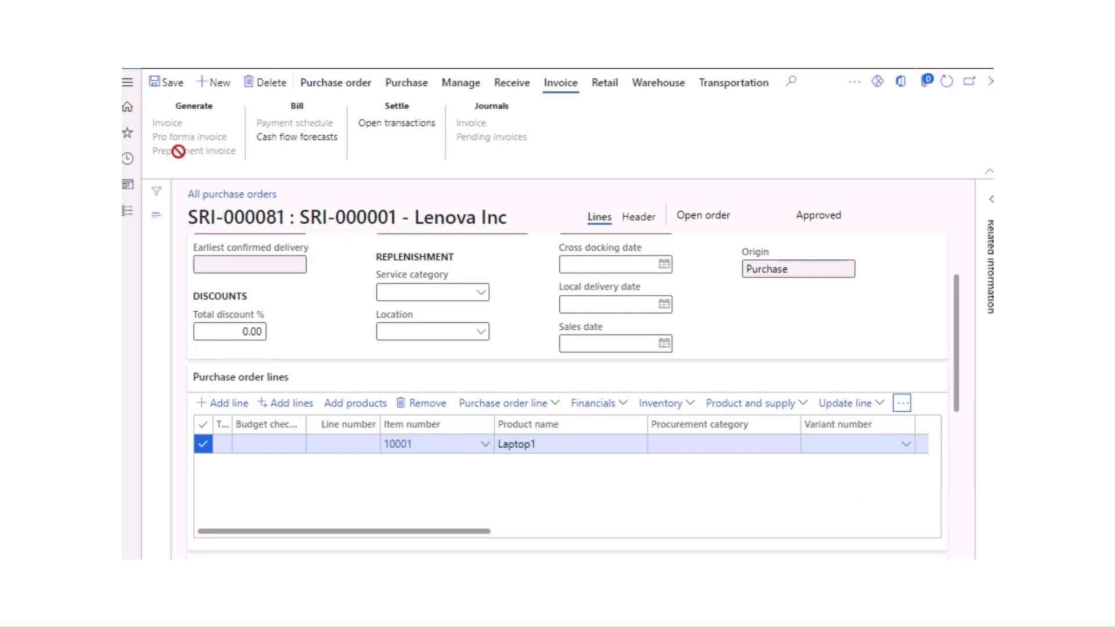
{"action": "left_click", "coordinate": [170, 85]}
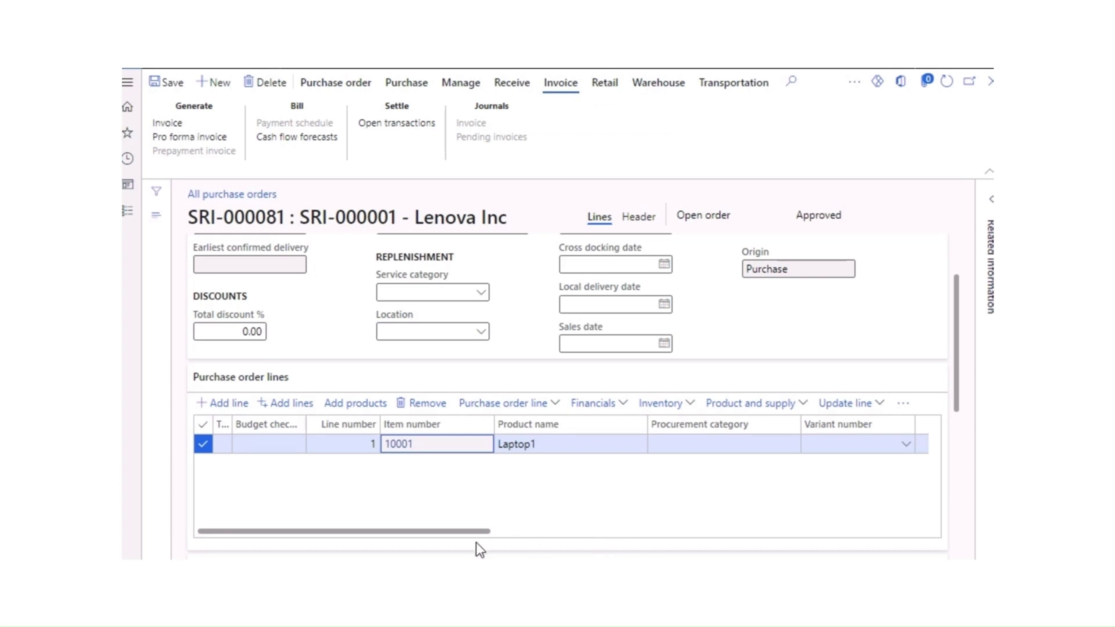
Step: Set the line's unit price to 10,000.00 and save the order
{"action": "left_click_drag", "start_coordinate": [470, 541], "coordinate": [700, 540]}
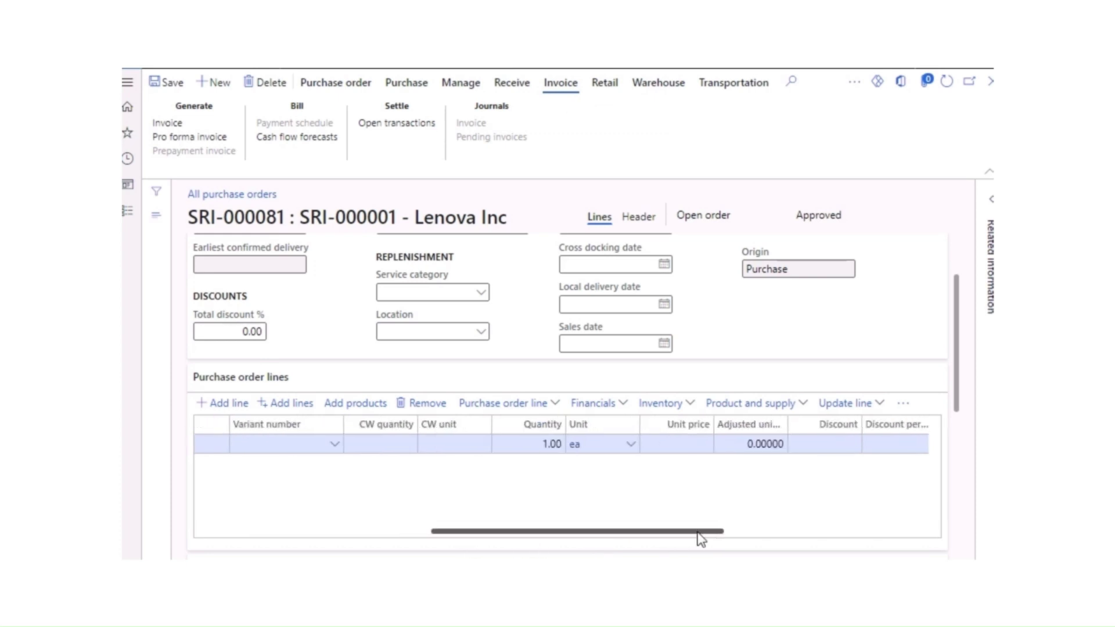
{"action": "left_click", "coordinate": [675, 443]}
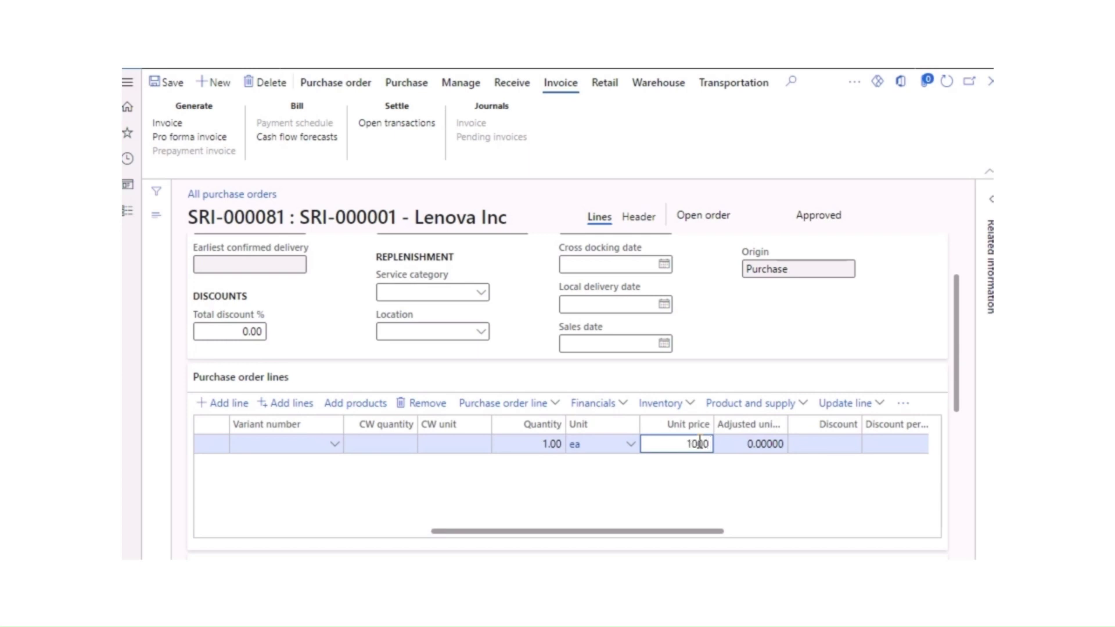
{"action": "key", "text": "Tab"}
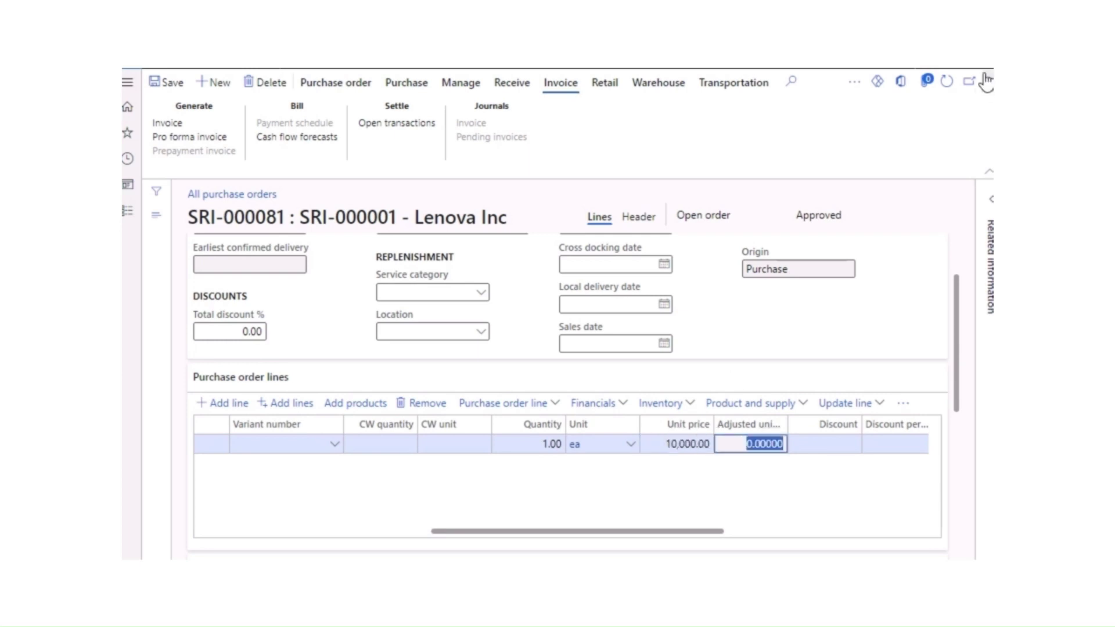
{"action": "left_click", "coordinate": [174, 86]}
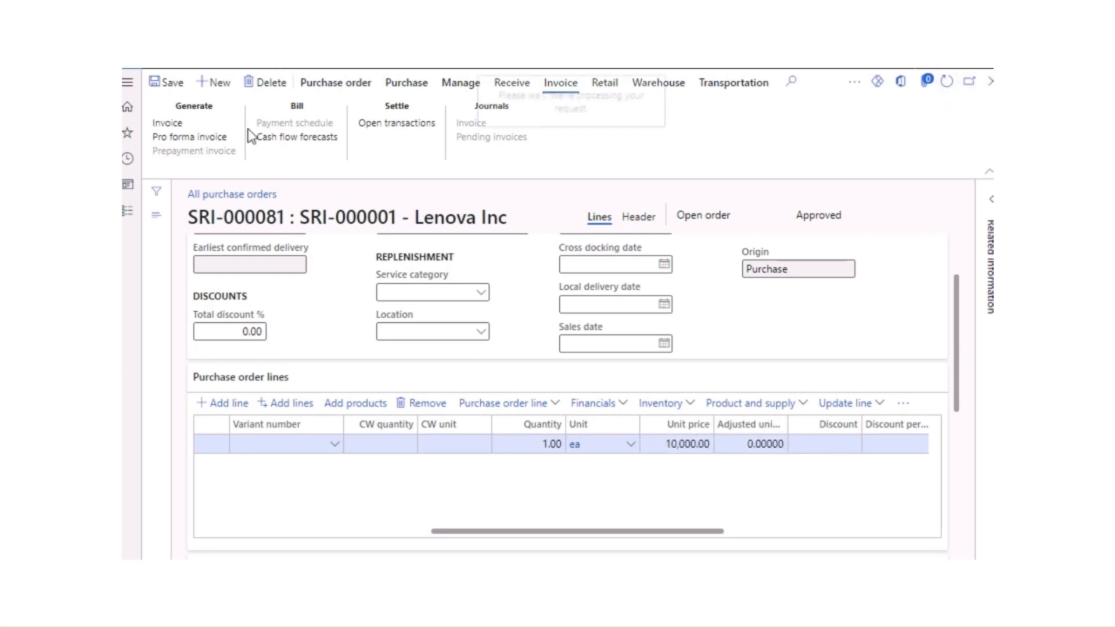
{"action": "left_click", "coordinate": [181, 93]}
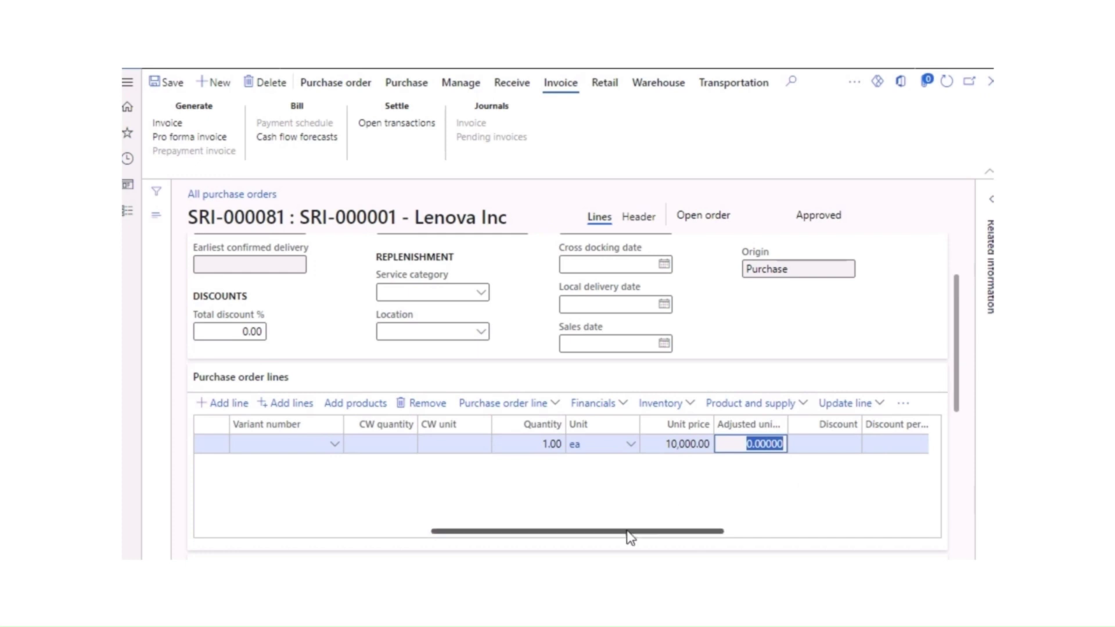
Step: Choose Tax information from the order lines' additional actions menu
{"action": "left_click_drag", "start_coordinate": [630, 532], "coordinate": [842, 539]}
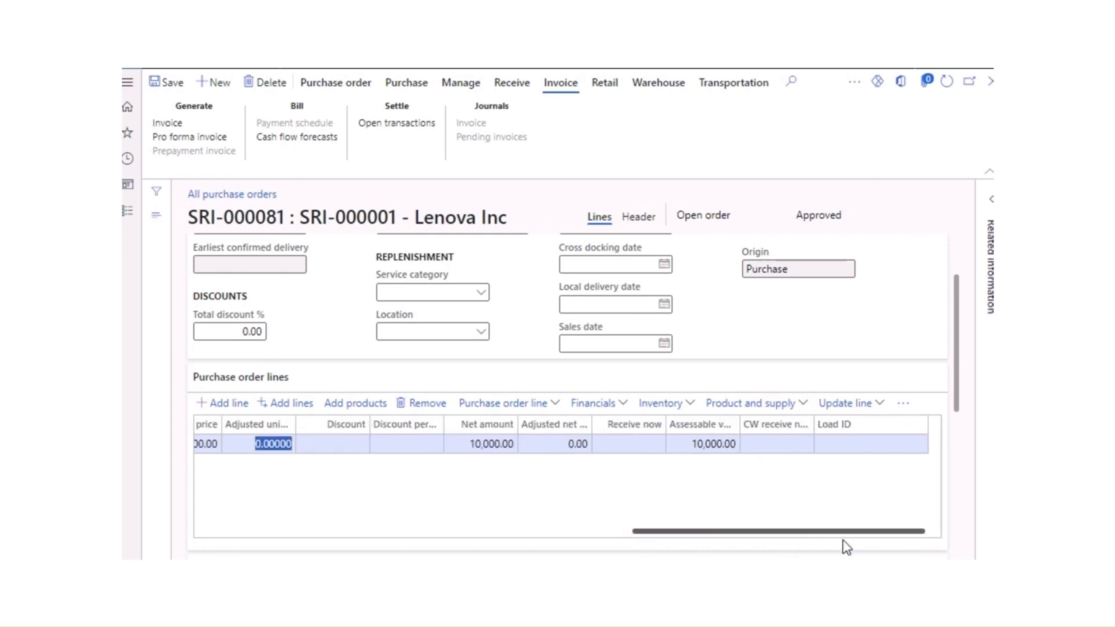
{"action": "left_click", "coordinate": [904, 403]}
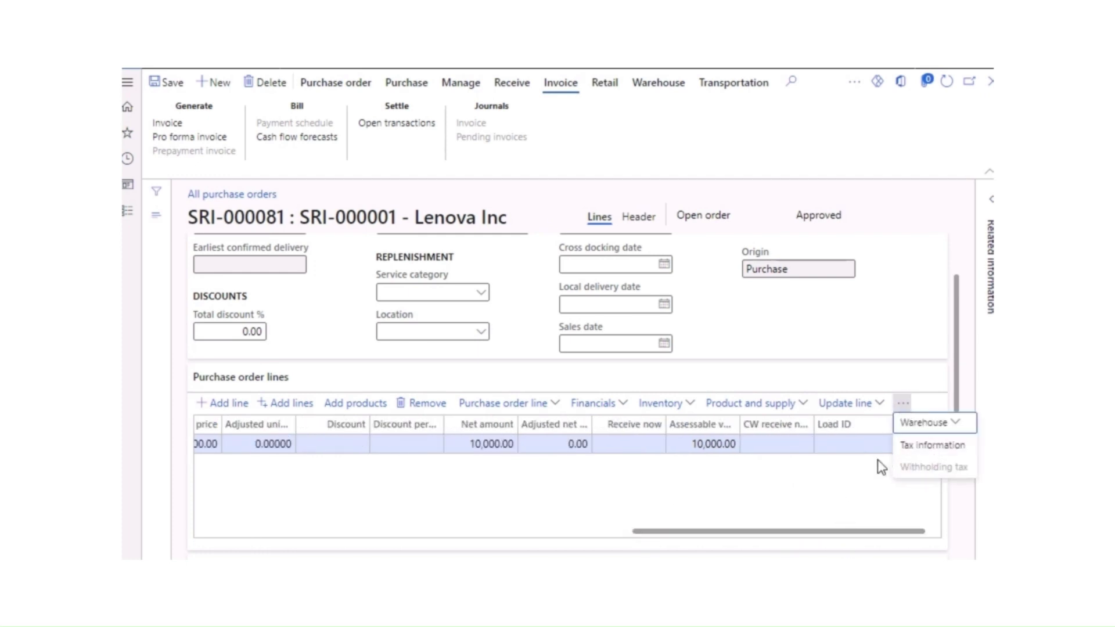
{"action": "left_click", "coordinate": [929, 451]}
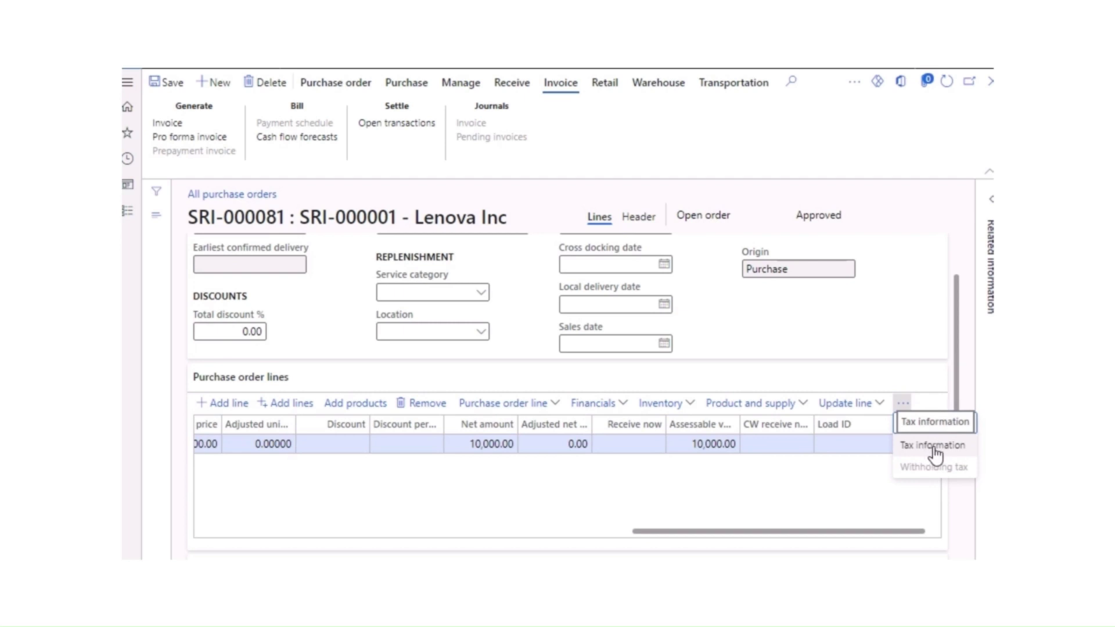
Step: Set the Laptop1 line's tax information to srihaan inc and accept
{"action": "left_click", "coordinate": [934, 447]}
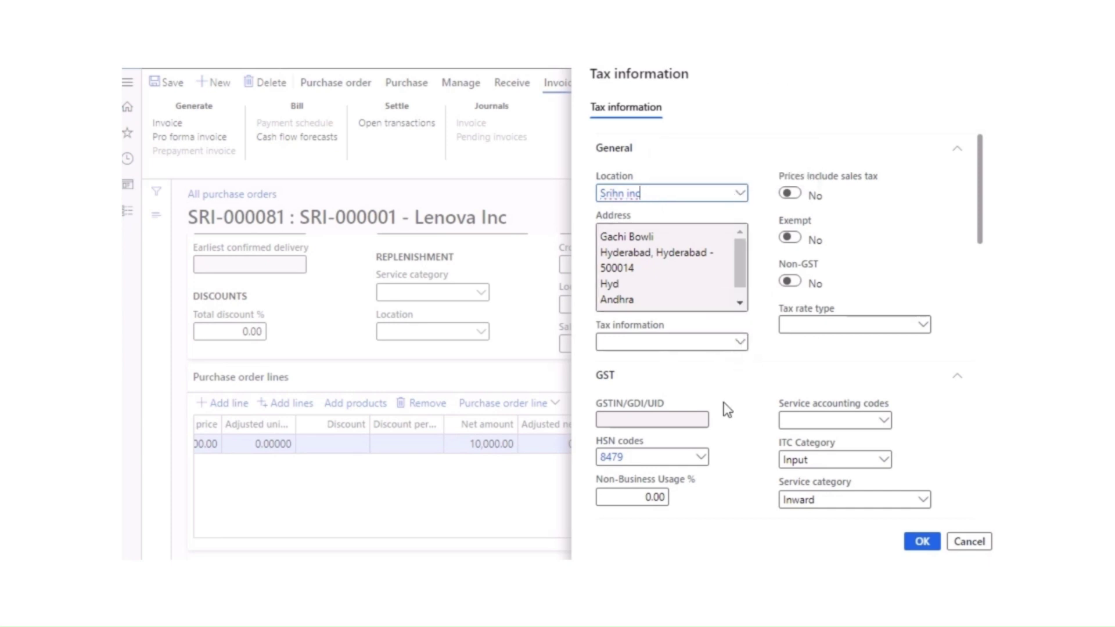
{"action": "scroll", "coordinate": [766, 446], "scroll_direction": "down", "scroll_amount": 12}
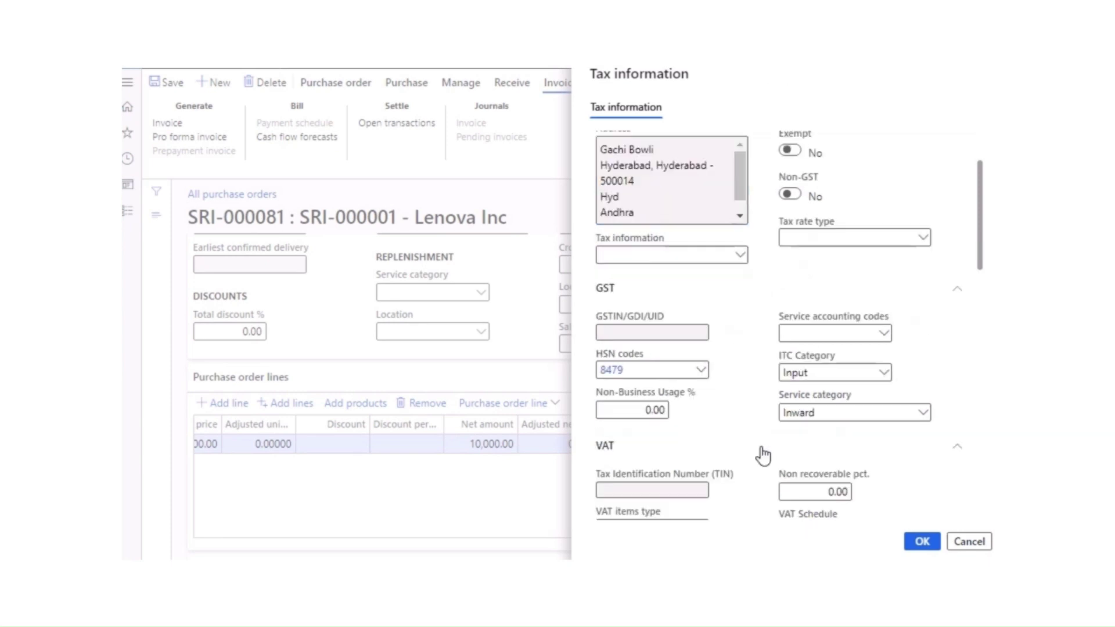
{"action": "scroll", "coordinate": [731, 427], "scroll_direction": "up", "scroll_amount": 2}
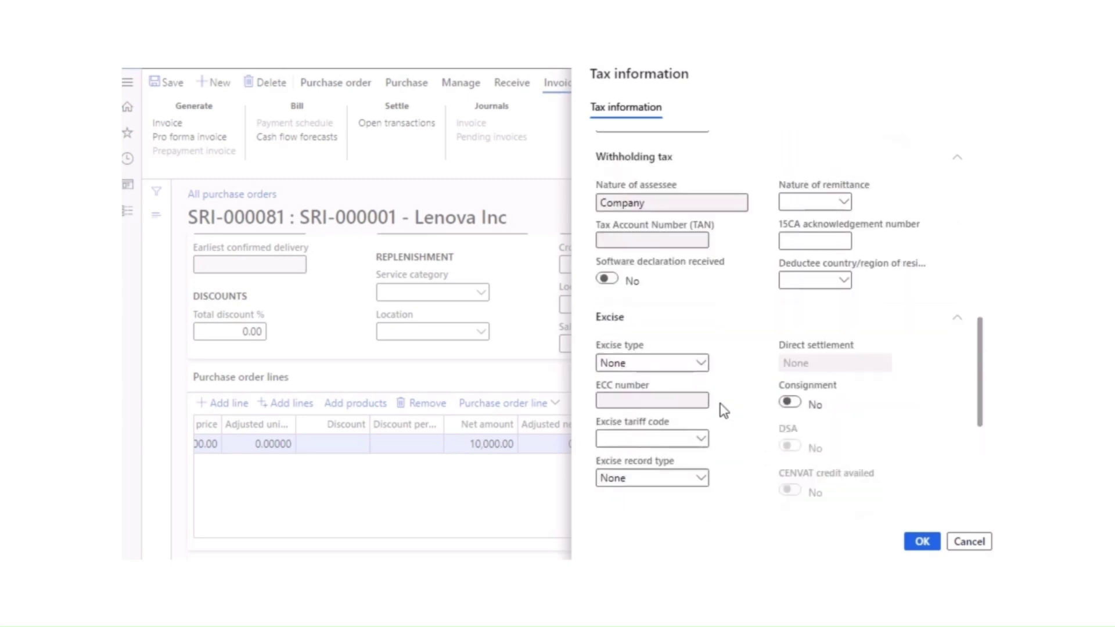
{"action": "scroll", "coordinate": [723, 411], "scroll_direction": "down", "scroll_amount": 5}
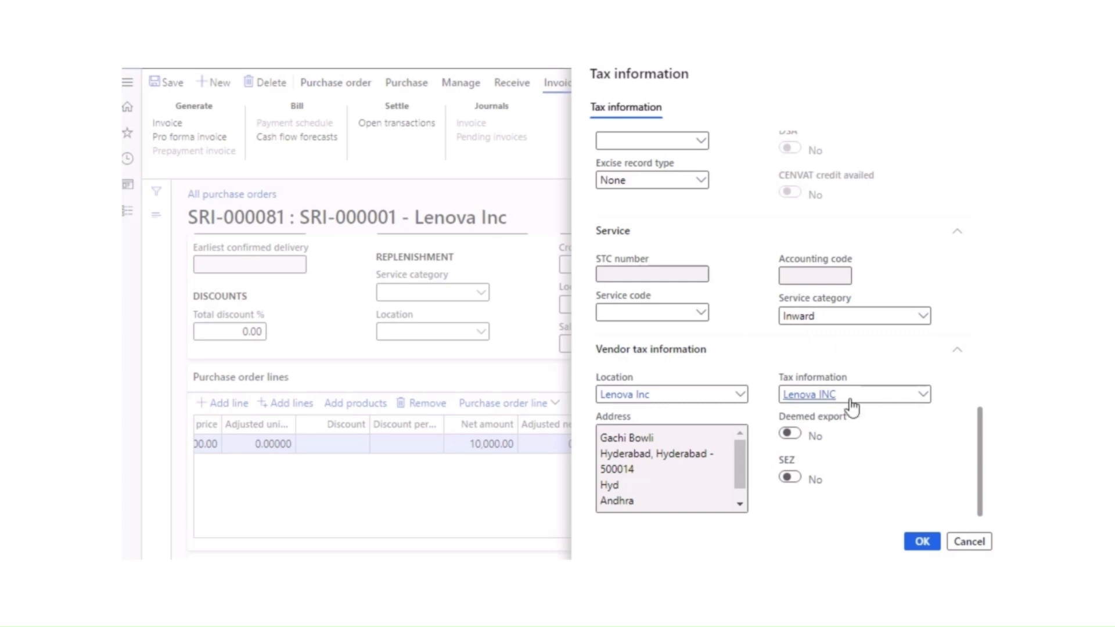
{"action": "scroll", "coordinate": [668, 334], "scroll_direction": "up", "scroll_amount": 5}
{"action": "scroll", "coordinate": [671, 334], "scroll_direction": "up", "scroll_amount": 5}
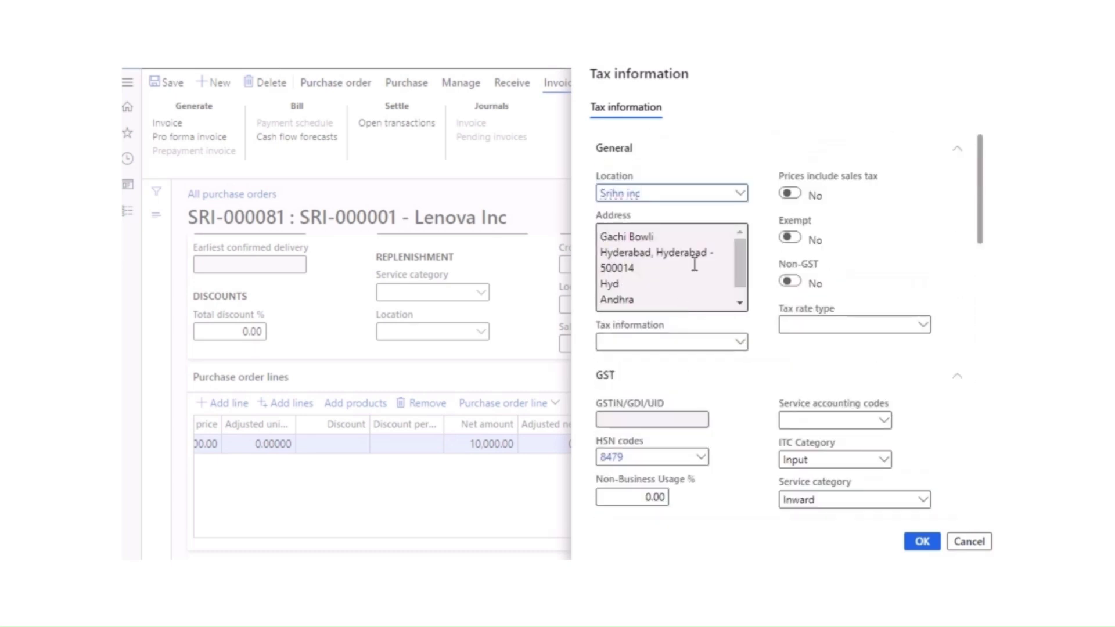
{"action": "left_click", "coordinate": [745, 344]}
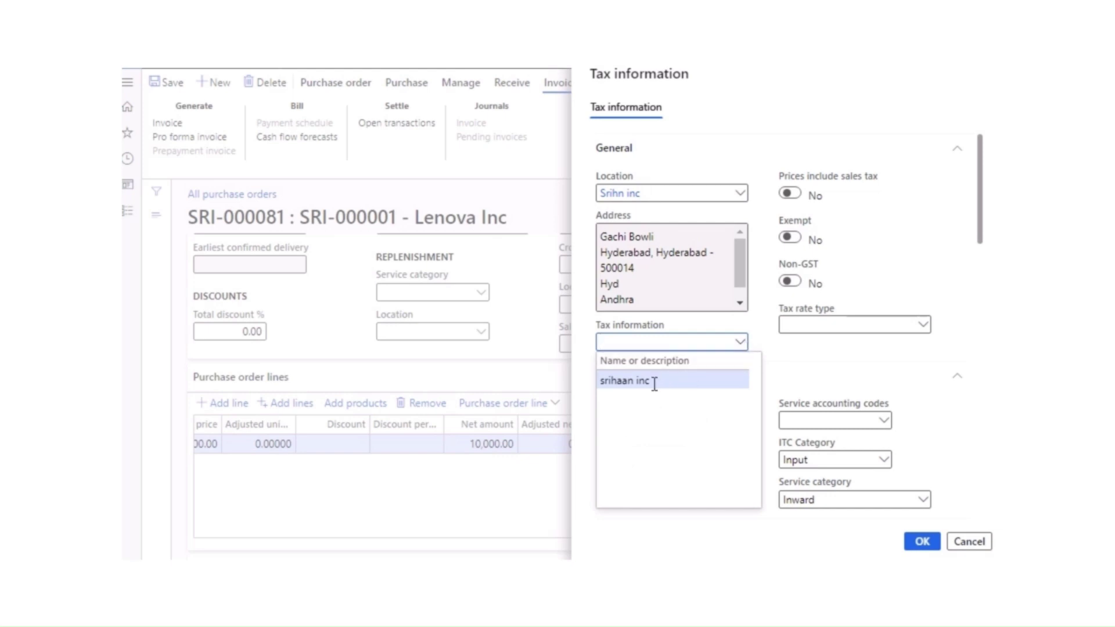
{"action": "left_click", "coordinate": [653, 383]}
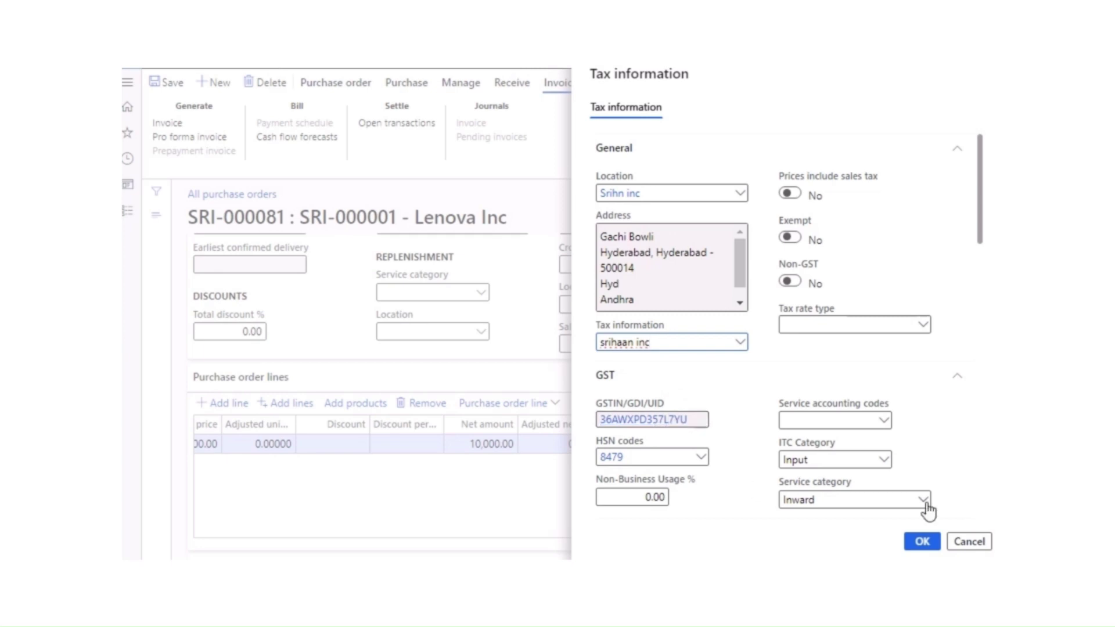
{"action": "left_click", "coordinate": [924, 543]}
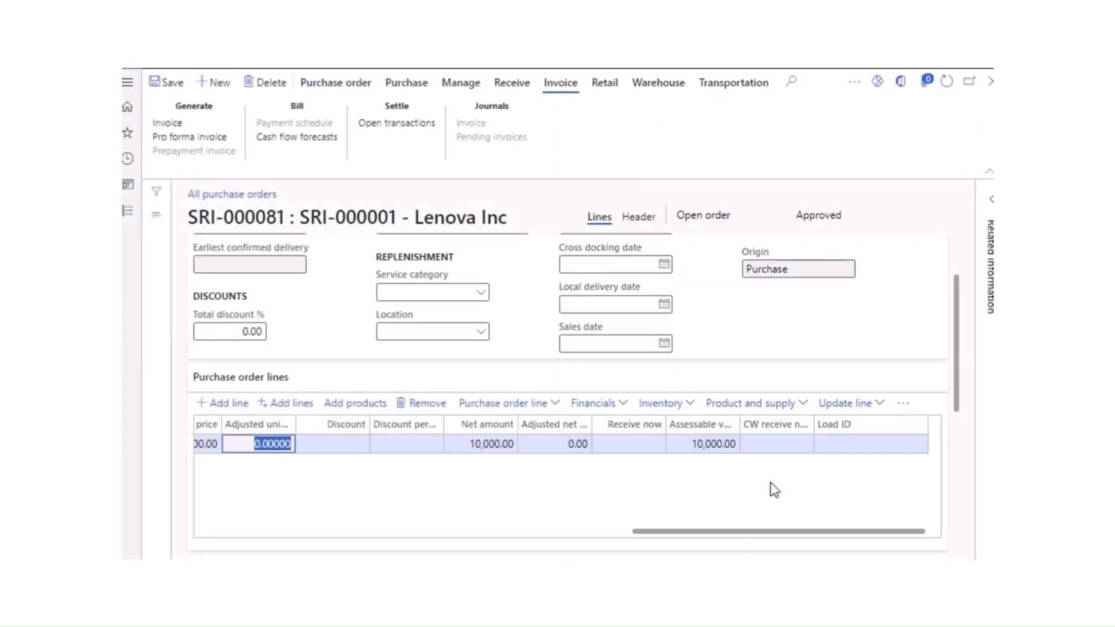
Step: Reopen the line's tax information and confirm Lenova INC as vendor tax information
{"action": "left_click", "coordinate": [903, 403]}
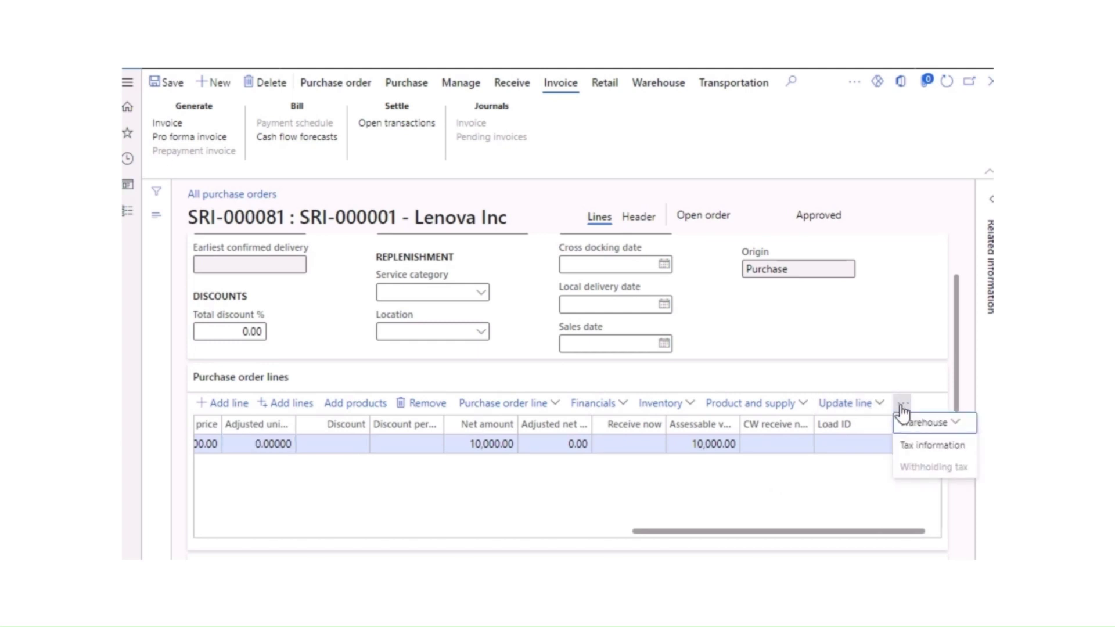
{"action": "left_click", "coordinate": [911, 447]}
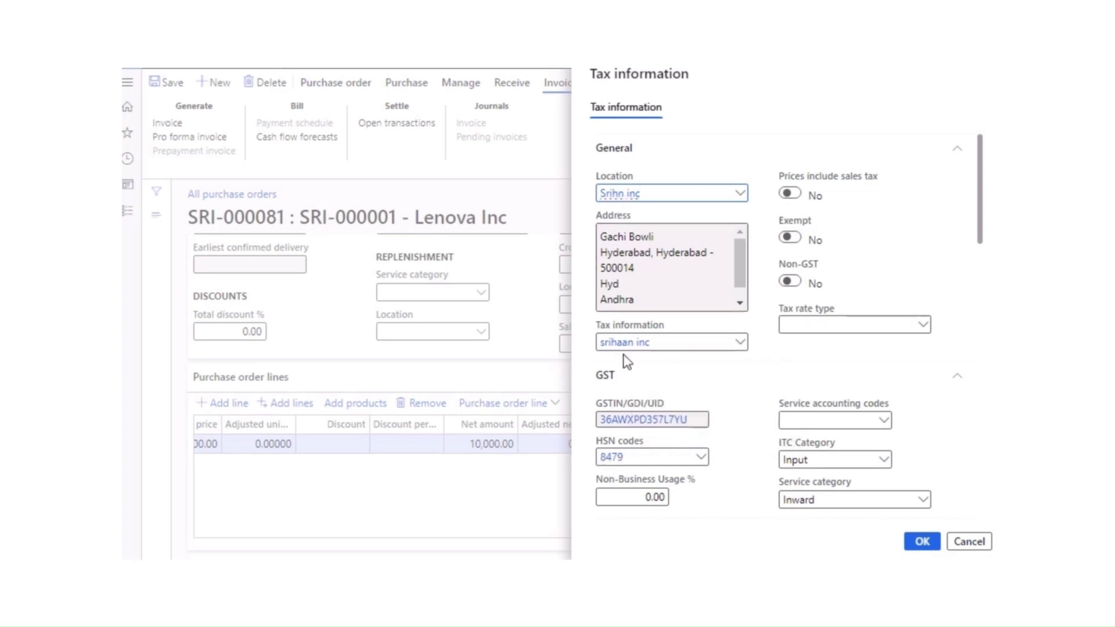
{"action": "scroll", "coordinate": [667, 358], "scroll_direction": "down", "scroll_amount": 10}
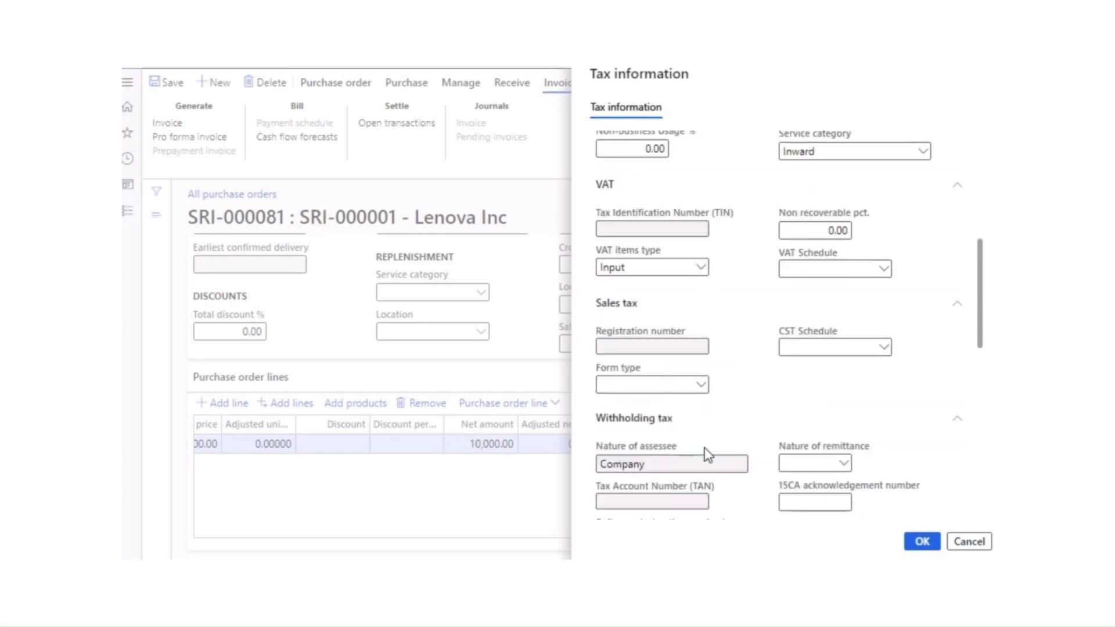
{"action": "scroll", "coordinate": [713, 468], "scroll_direction": "down", "scroll_amount": 6}
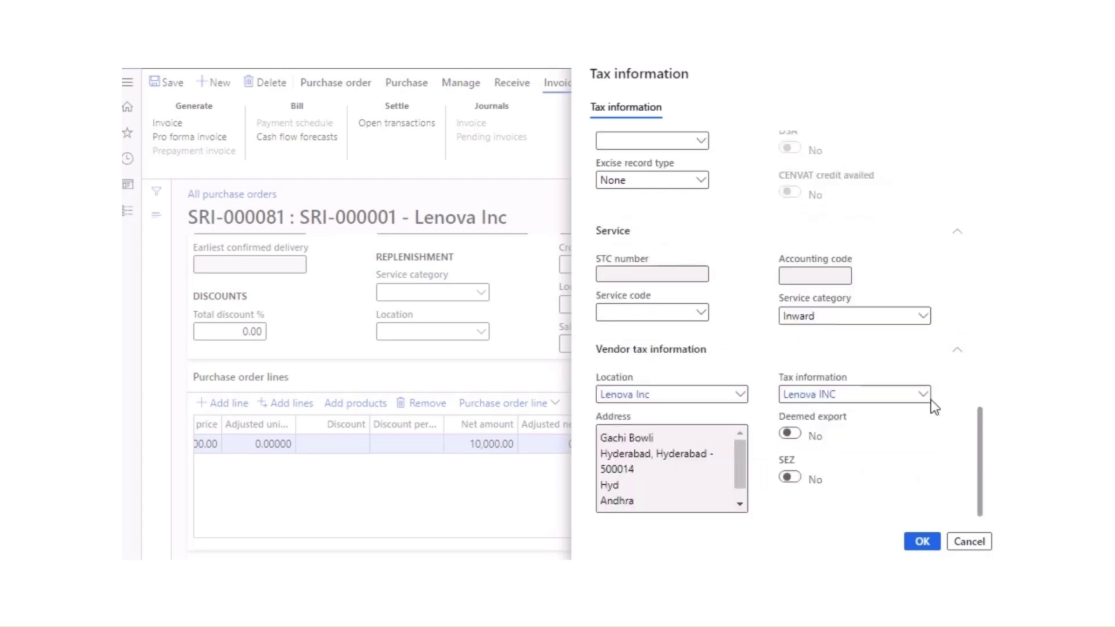
{"action": "left_click", "coordinate": [922, 395]}
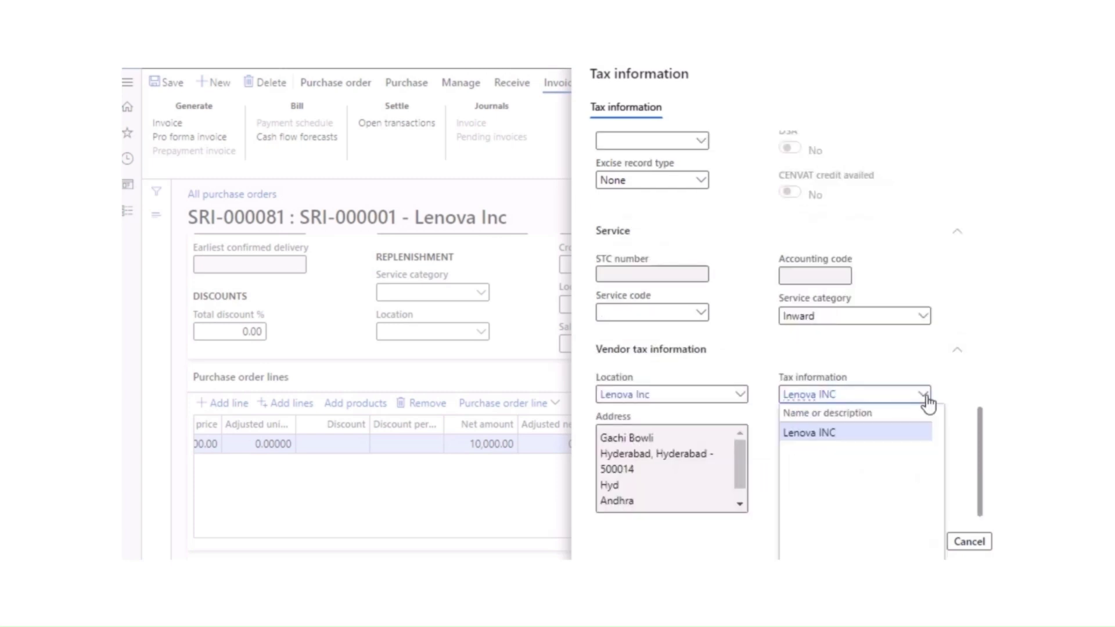
{"action": "left_click", "coordinate": [956, 417]}
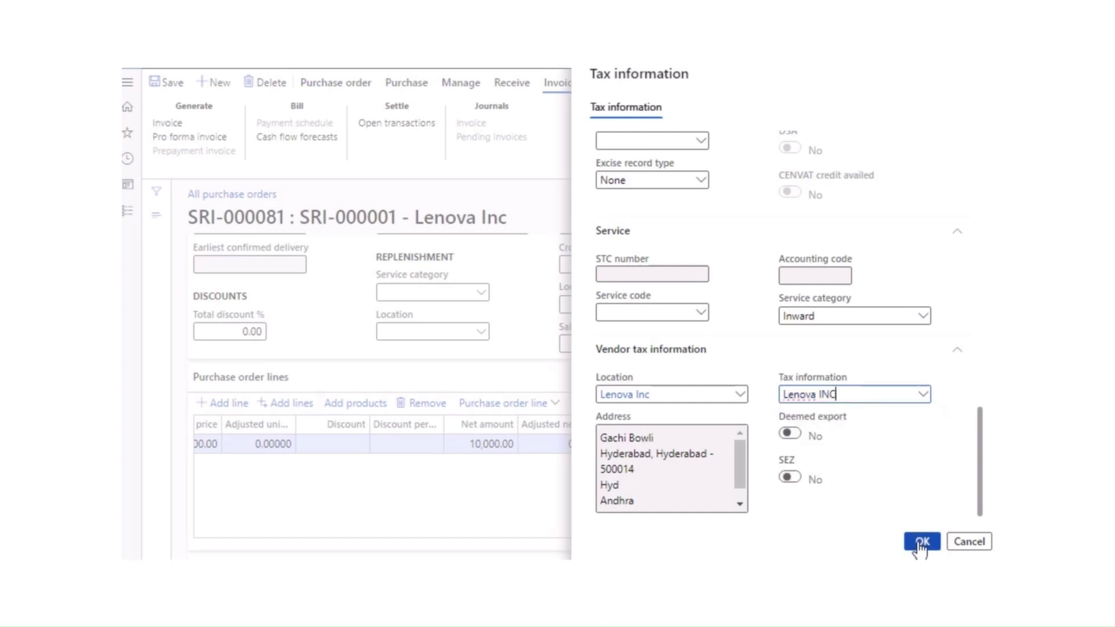
{"action": "left_click", "coordinate": [922, 542]}
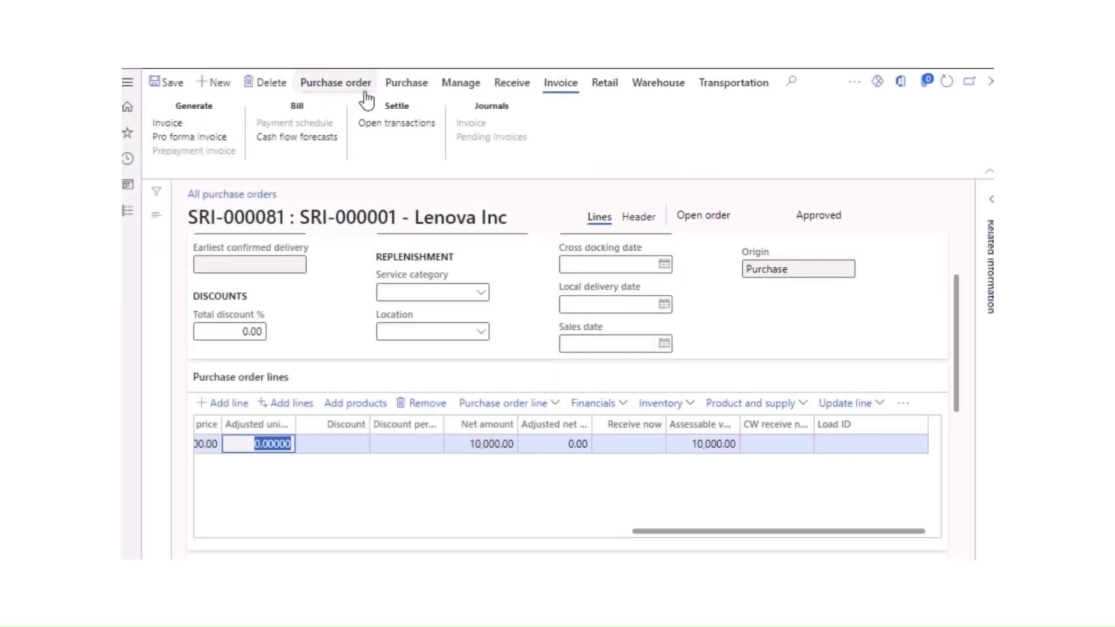
Step: Confirm purchase order SRI-000081 and bring up its Receive actions
{"action": "left_click", "coordinate": [406, 83]}
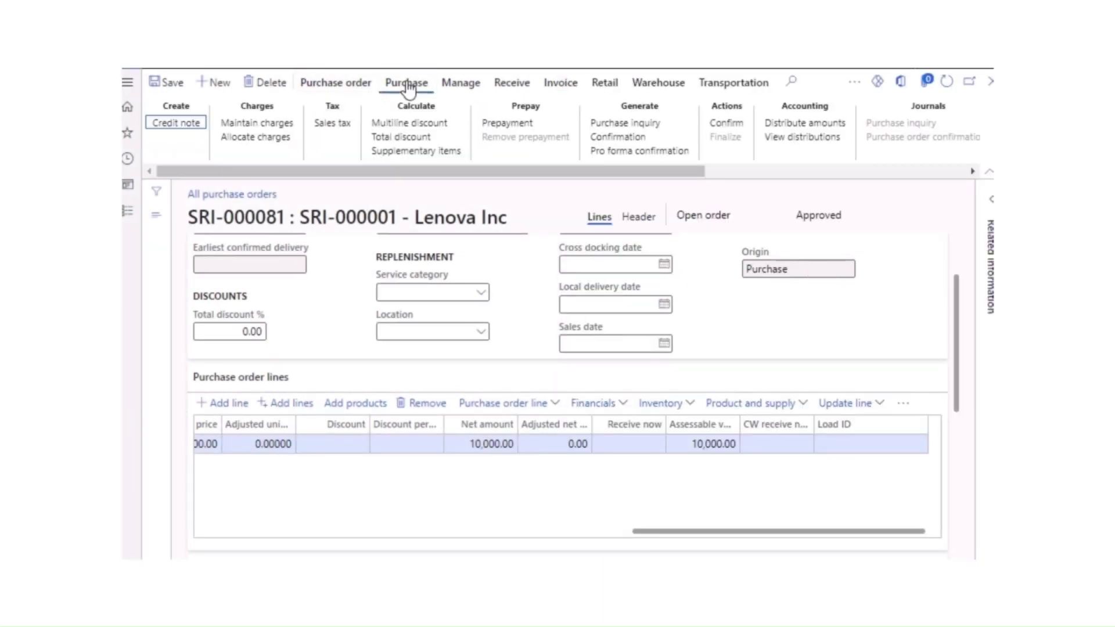
{"action": "left_click", "coordinate": [726, 123]}
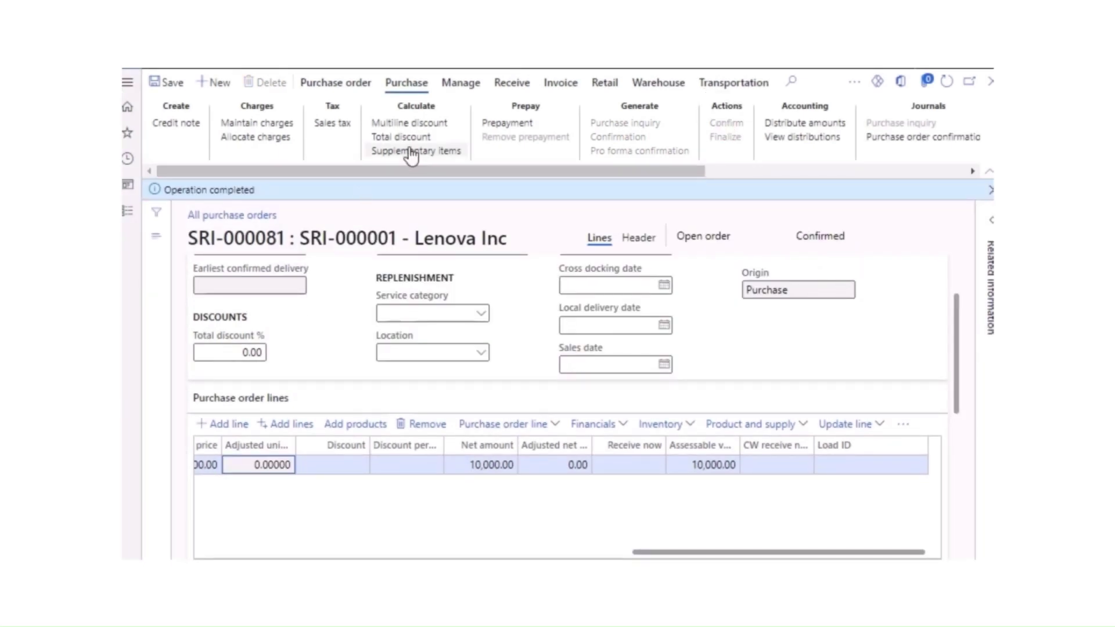
{"action": "left_click", "coordinate": [509, 85]}
Step: Post product receipt 0001 for purchase order SRI-000081
{"action": "left_click", "coordinate": [192, 143]}
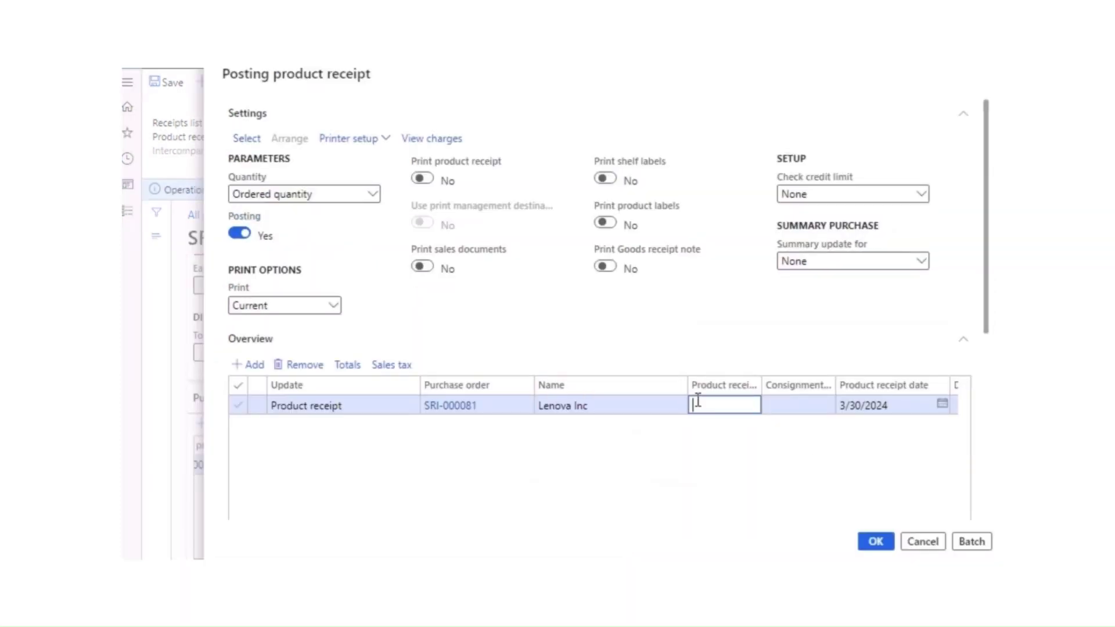
{"action": "type", "text": "0001"}
{"action": "left_click", "coordinate": [876, 542]}
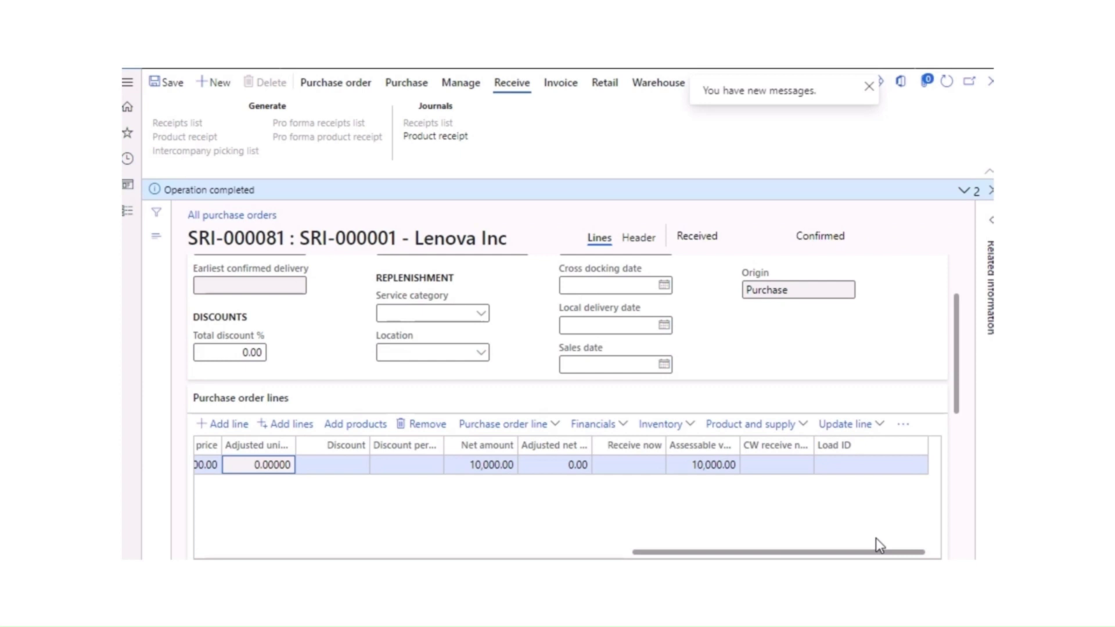
Step: Create the vendor invoice from receipt 0001 and view the Laptop1 line's GST tax information
{"action": "left_click", "coordinate": [563, 83]}
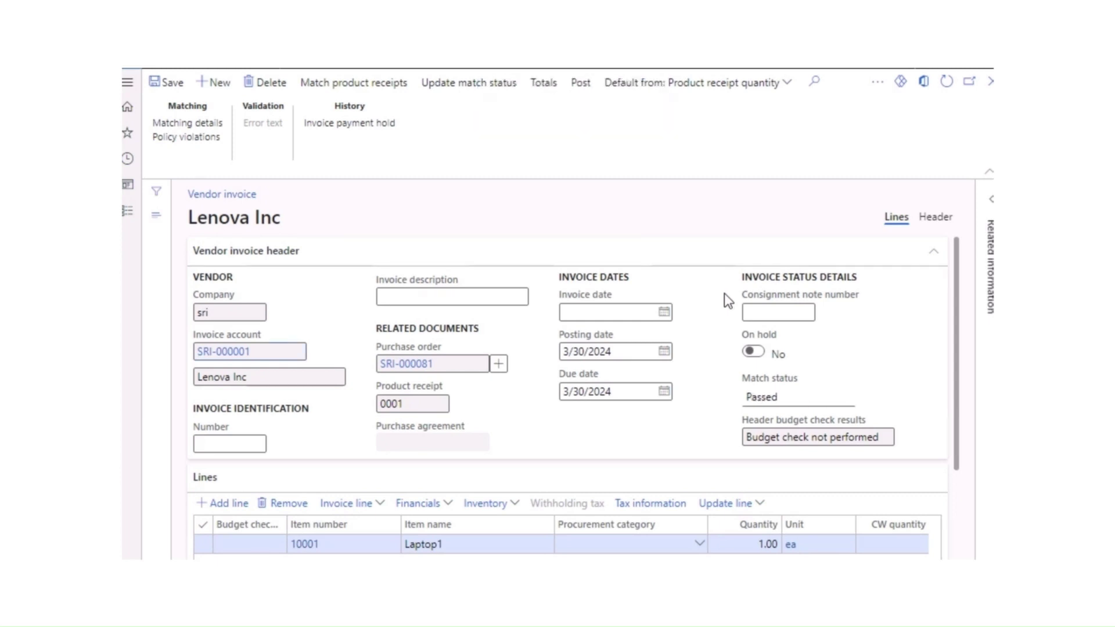
{"action": "left_click", "coordinate": [660, 504]}
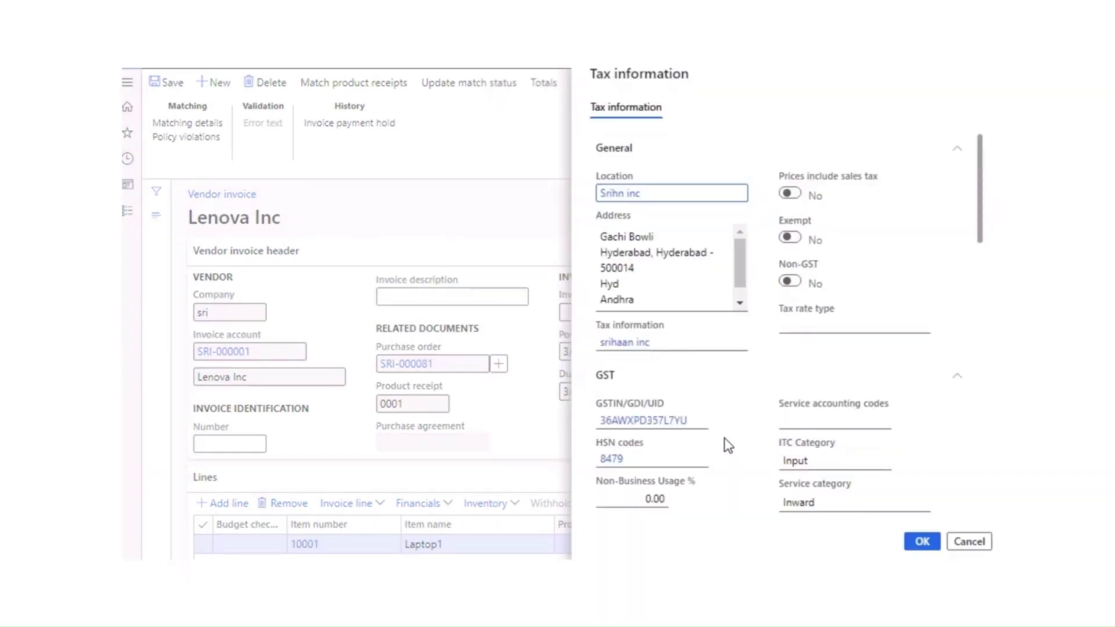
Step: Give the vendor invoice number 1123 and date 3/30/2024, update match status, and post it
{"action": "left_click", "coordinate": [924, 541]}
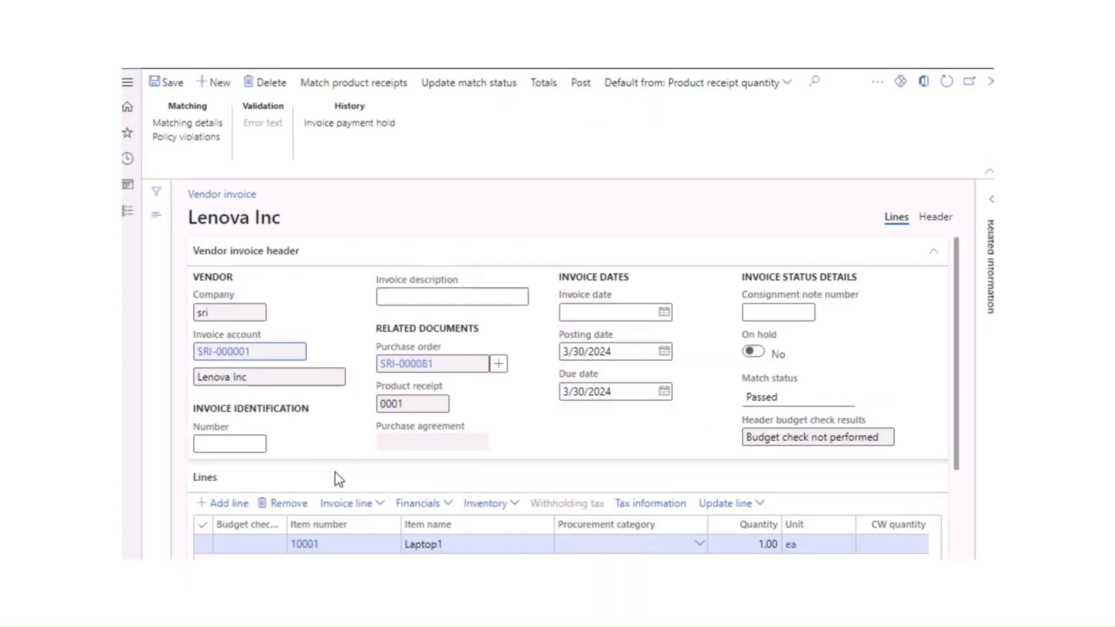
{"action": "left_click", "coordinate": [237, 444]}
{"action": "type", "text": "1123"}
{"action": "left_click", "coordinate": [661, 318]}
{"action": "left_click", "coordinate": [663, 314]}
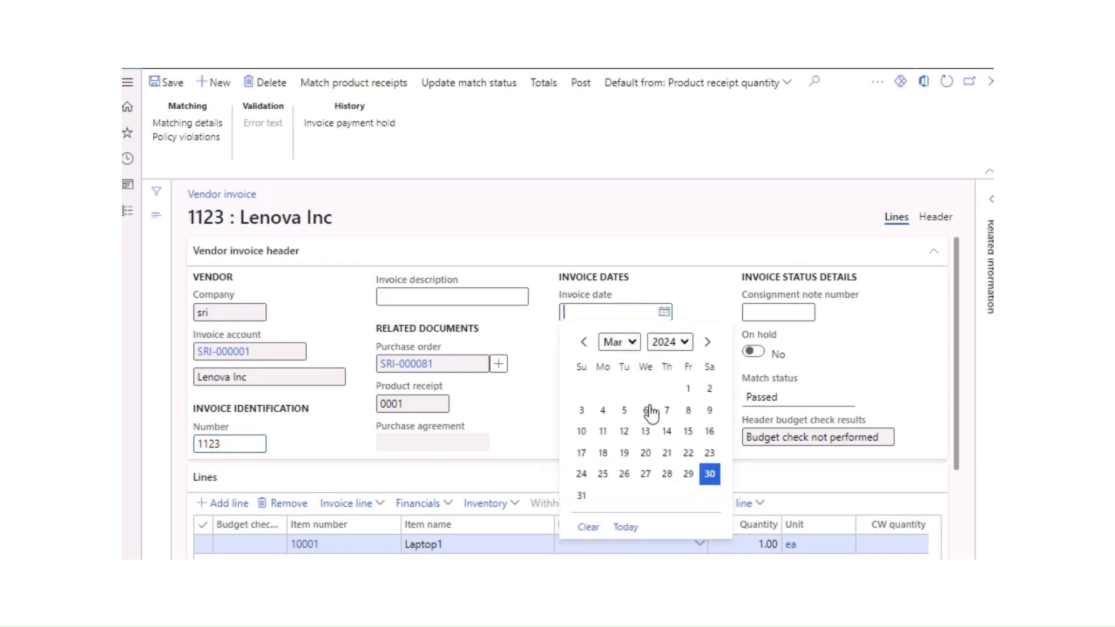
{"action": "left_click", "coordinate": [709, 473]}
{"action": "left_click", "coordinate": [457, 90]}
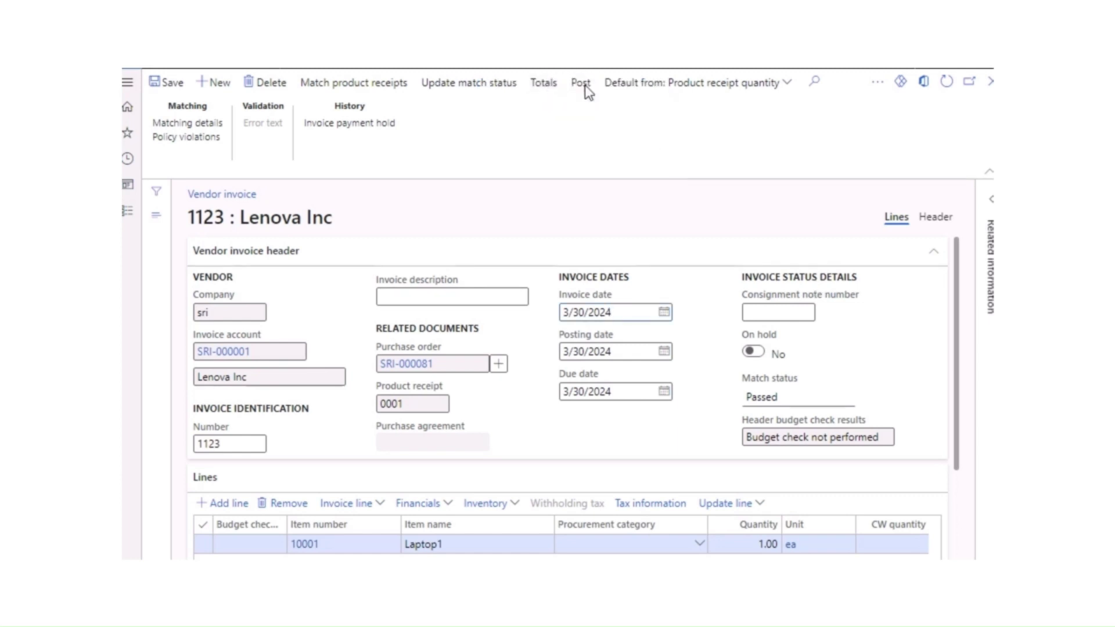
{"action": "left_click", "coordinate": [583, 83]}
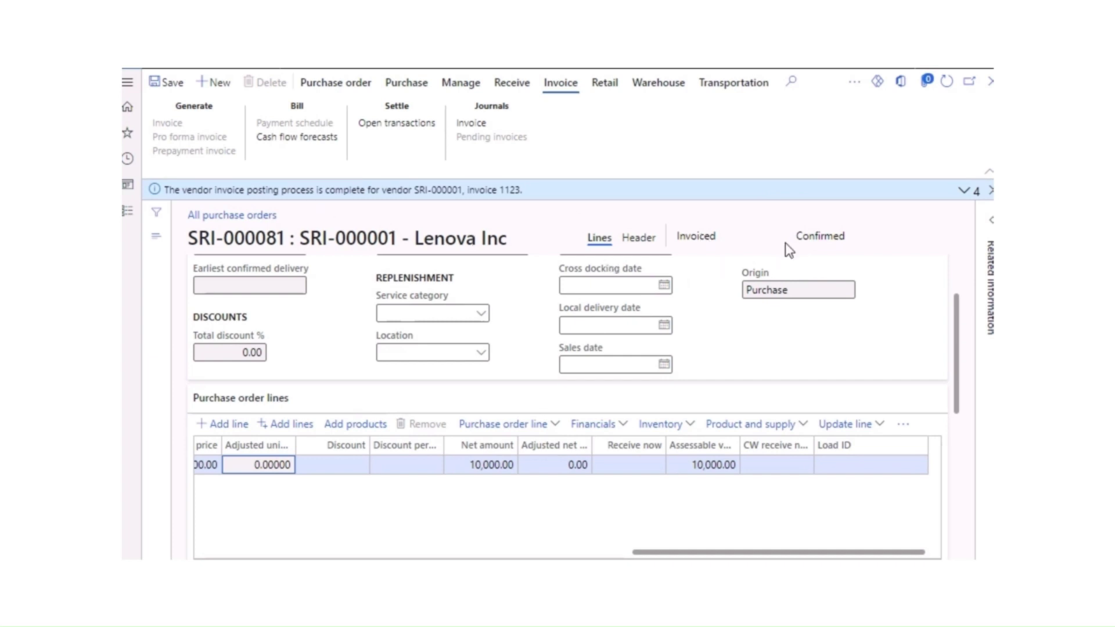
Step: Open the posted invoice journal for invoice 1123 and refresh its voucher transactions
{"action": "left_click_drag", "start_coordinate": [732, 237], "coordinate": [642, 233]}
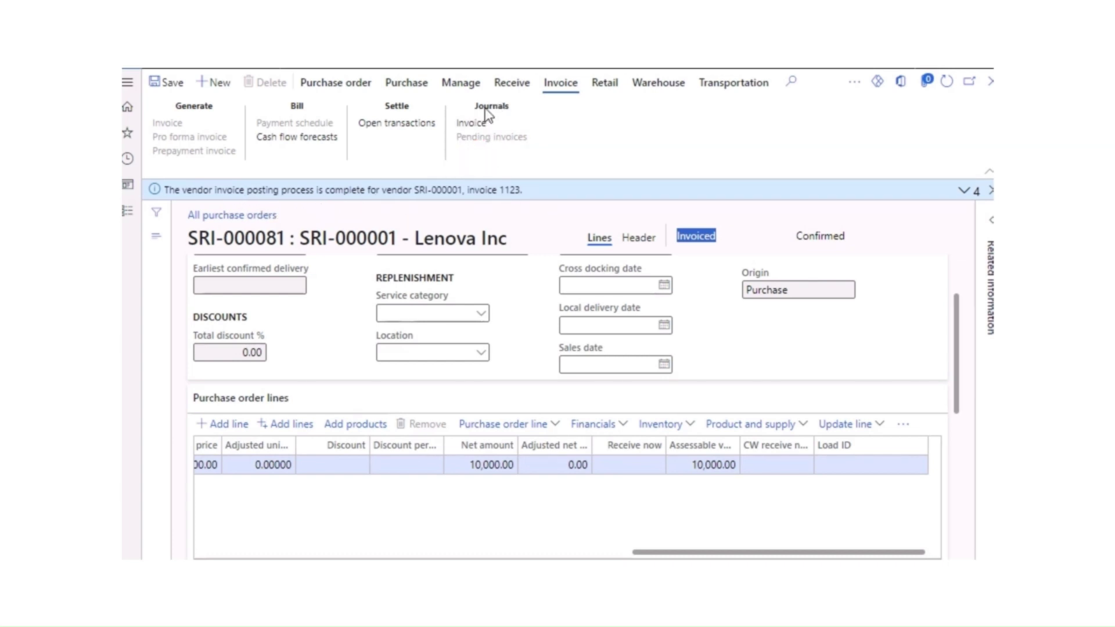
{"action": "left_click", "coordinate": [468, 125]}
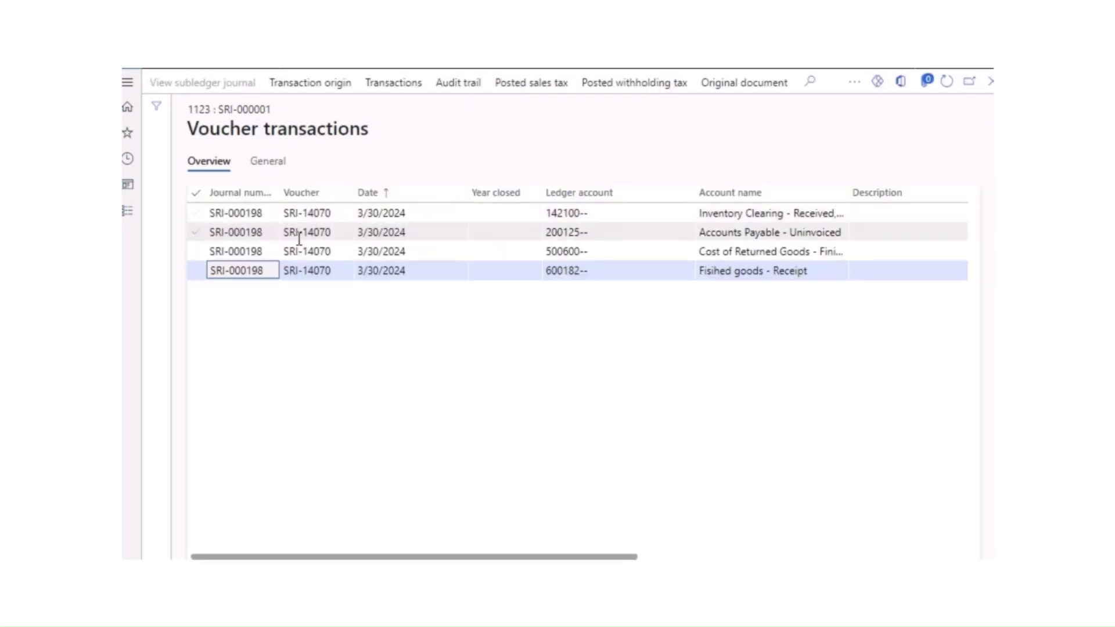
{"action": "left_click", "coordinate": [946, 85]}
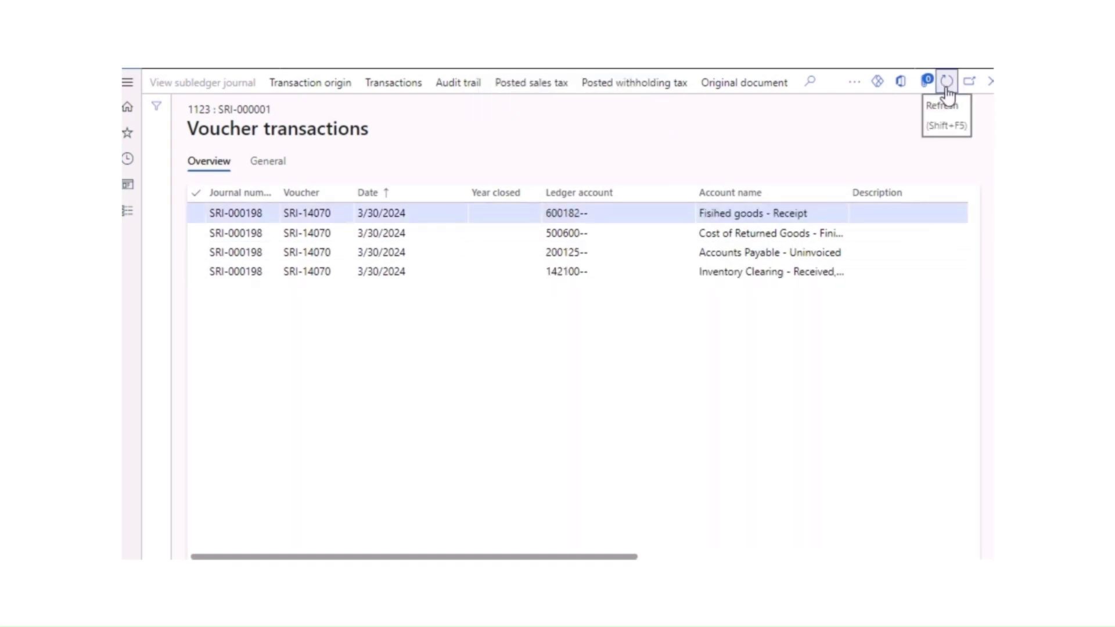
{"action": "left_click", "coordinate": [946, 86]}
Step: Select Lenova Inc in All vendors and open its vendor transactions
{"action": "left_click", "coordinate": [947, 83]}
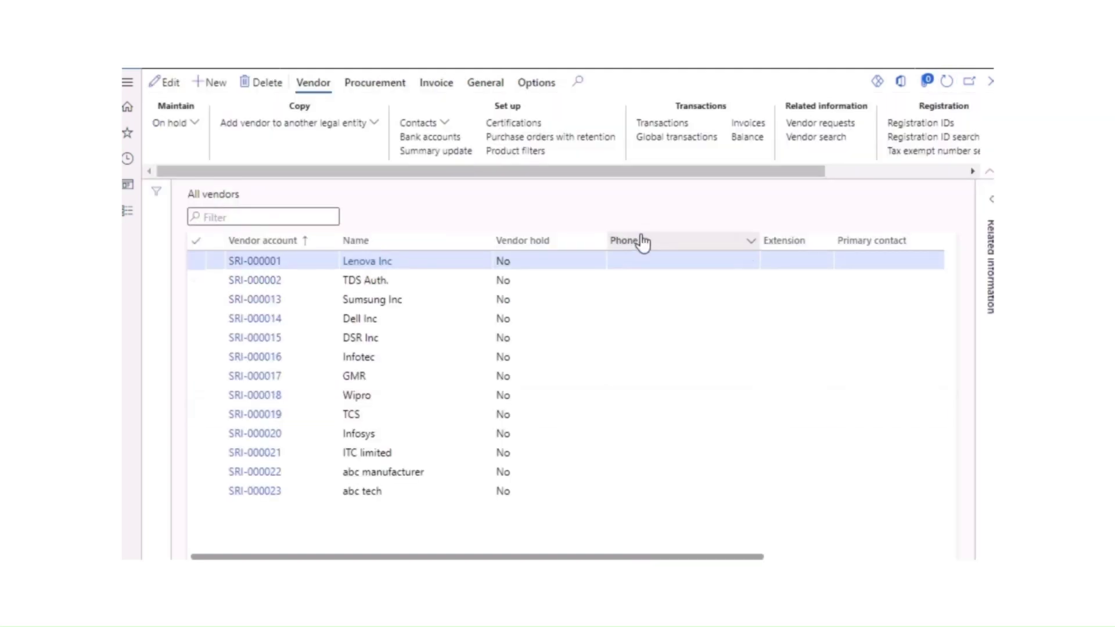
{"action": "left_click_drag", "start_coordinate": [707, 174], "coordinate": [577, 184]}
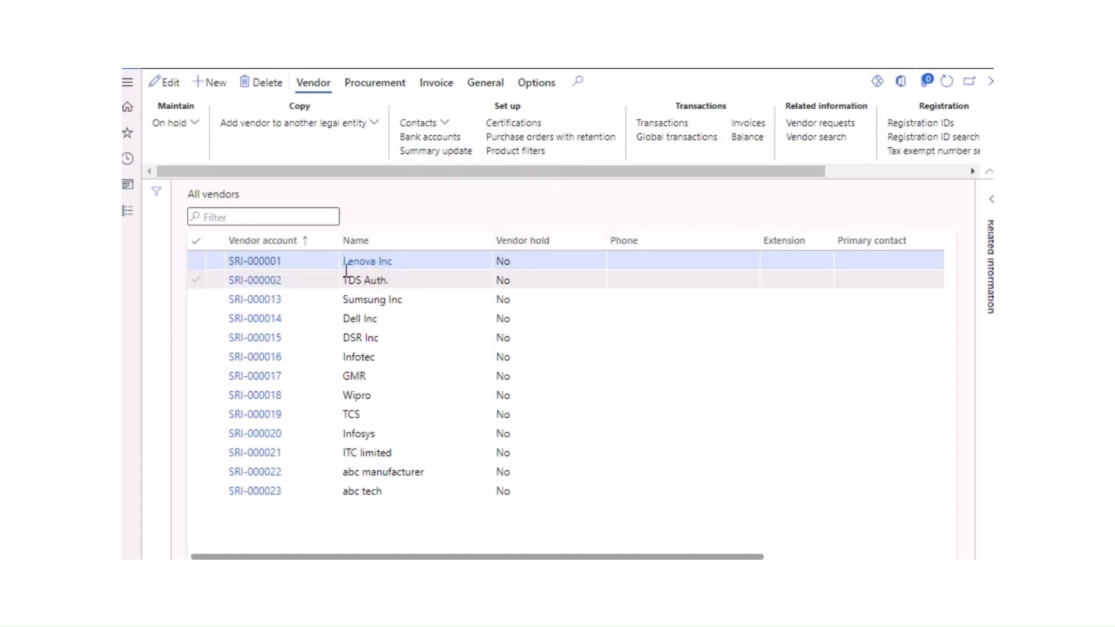
{"action": "left_click", "coordinate": [197, 262]}
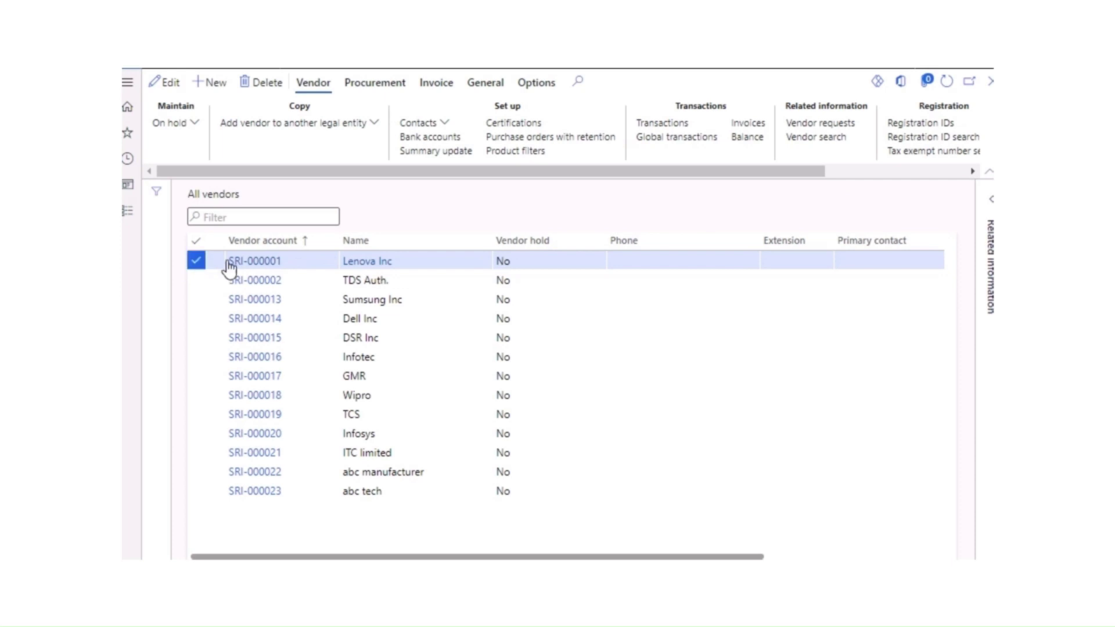
{"action": "left_click", "coordinate": [664, 125]}
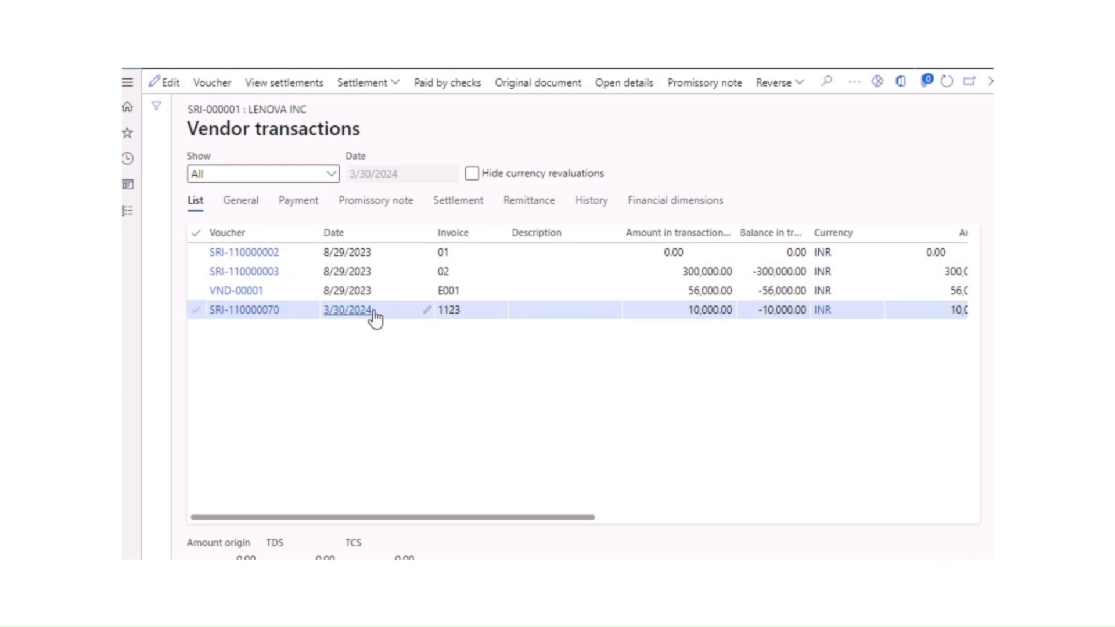
Step: Open the invoice 1123 voucher and scroll to its posting types and INR 10,000.00 postings
{"action": "left_click", "coordinate": [324, 314]}
{"action": "left_click", "coordinate": [622, 373]}
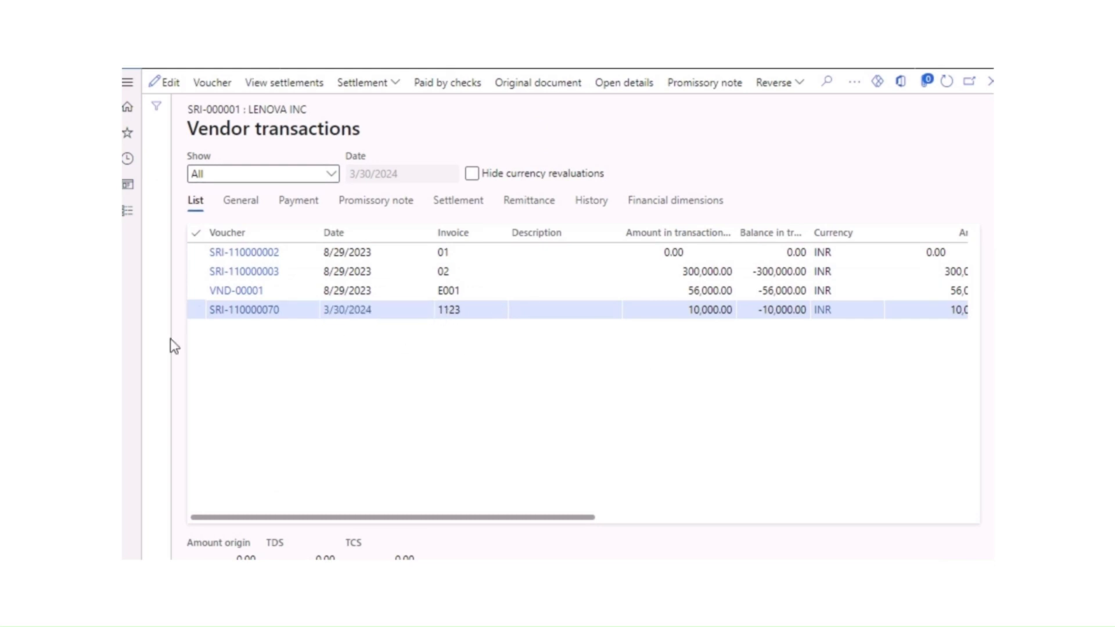
{"action": "left_click", "coordinate": [233, 312]}
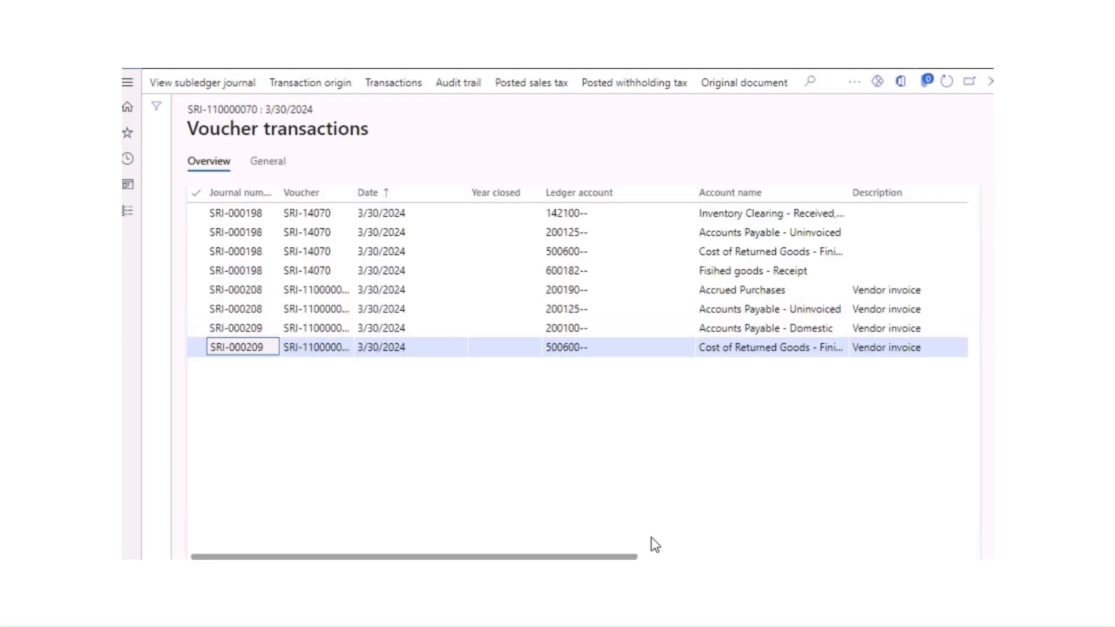
{"action": "left_click_drag", "start_coordinate": [614, 557], "coordinate": [820, 558]}
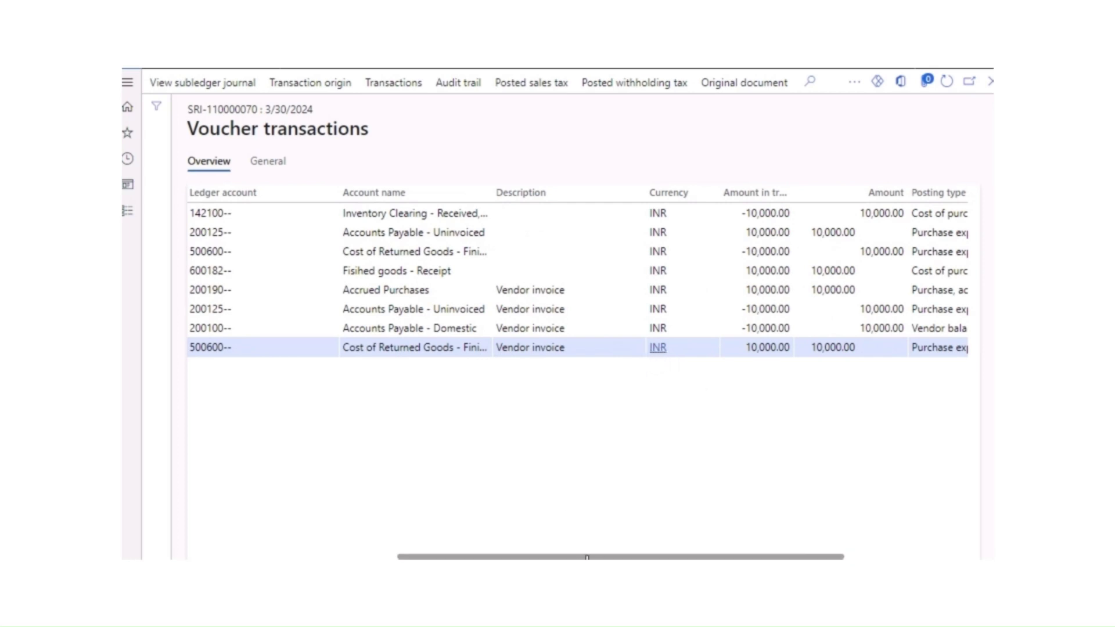
{"action": "left_click_drag", "start_coordinate": [692, 558], "coordinate": [811, 558]}
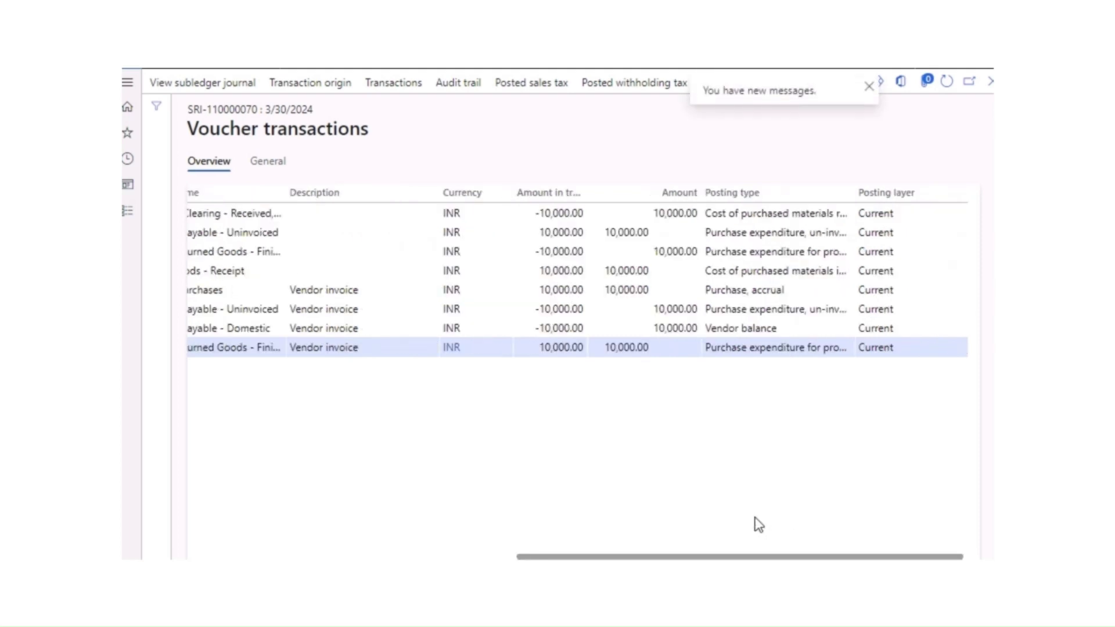
{"action": "left_click_drag", "start_coordinate": [606, 557], "coordinate": [784, 557]}
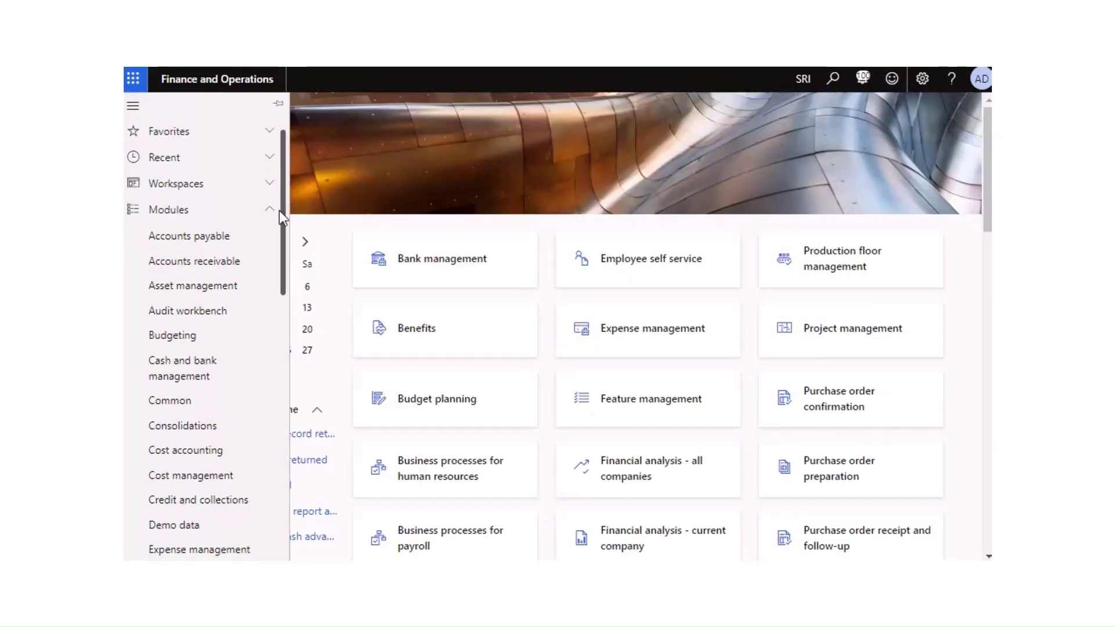
Step: Open Enterprise tax registration numbers under Tax > Setup > Sales tax
{"action": "scroll", "coordinate": [271, 346], "scroll_direction": "down", "scroll_amount": 8}
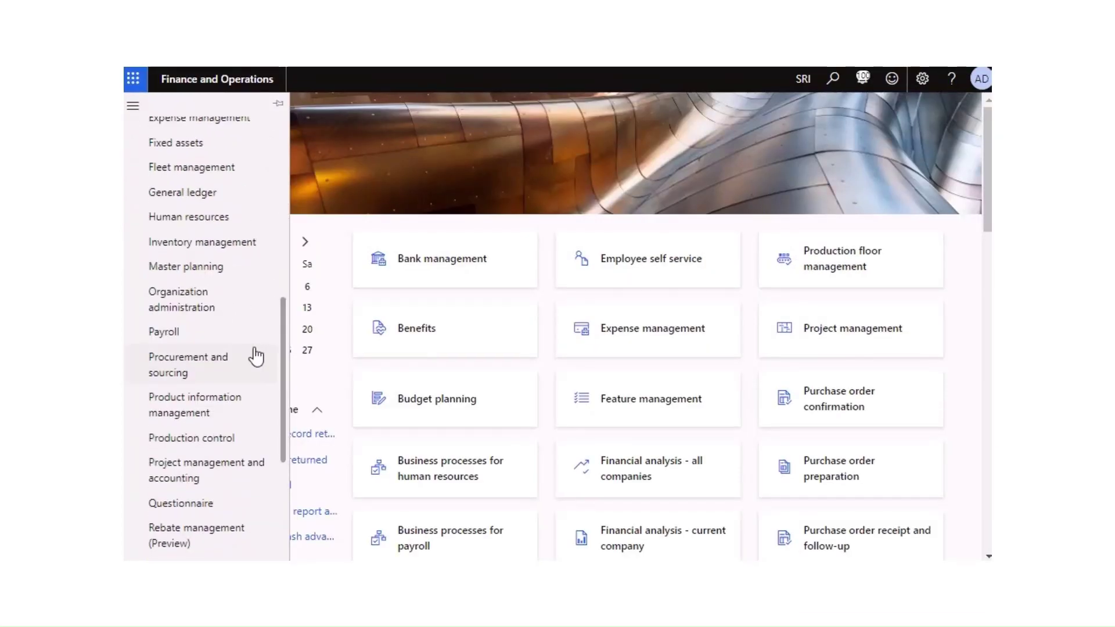
{"action": "scroll", "coordinate": [254, 356], "scroll_direction": "up", "scroll_amount": 8}
{"action": "scroll", "coordinate": [232, 337], "scroll_direction": "up", "scroll_amount": 1}
{"action": "scroll", "coordinate": [154, 428], "scroll_direction": "down", "scroll_amount": 7}
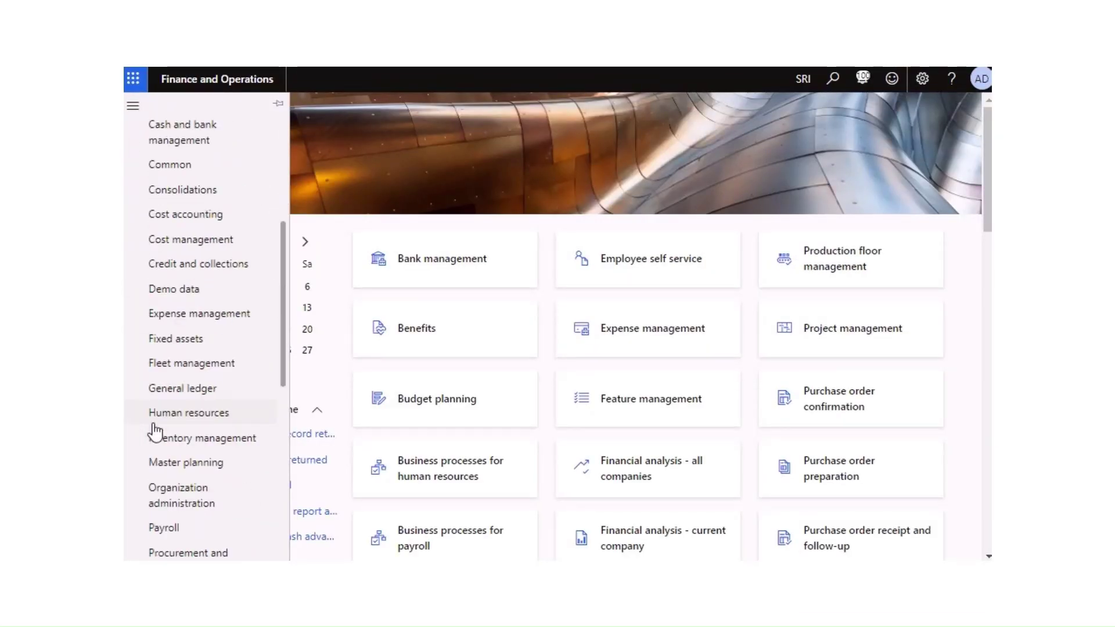
{"action": "scroll", "coordinate": [169, 437], "scroll_direction": "down", "scroll_amount": 5}
{"action": "left_click", "coordinate": [165, 446]}
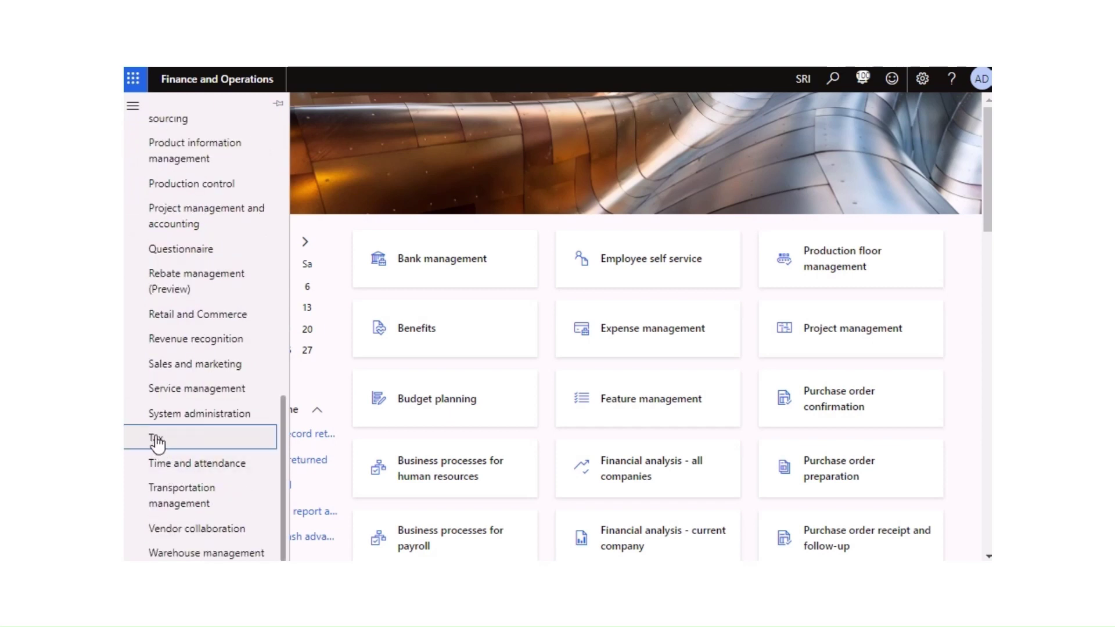
{"action": "left_click", "coordinate": [157, 442]}
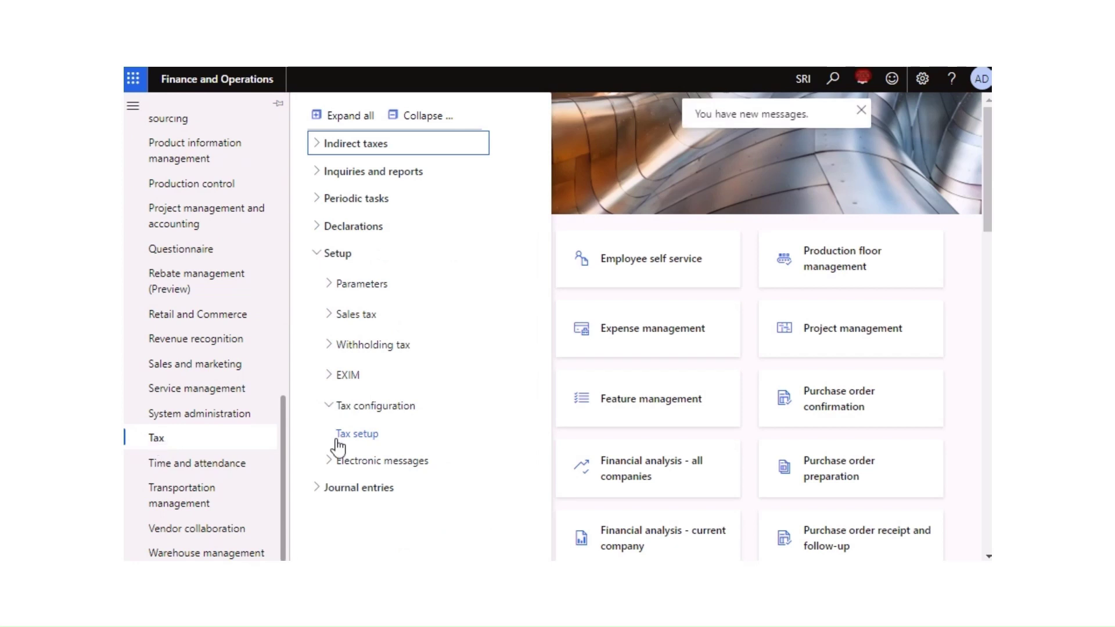
{"action": "left_click", "coordinate": [354, 115]}
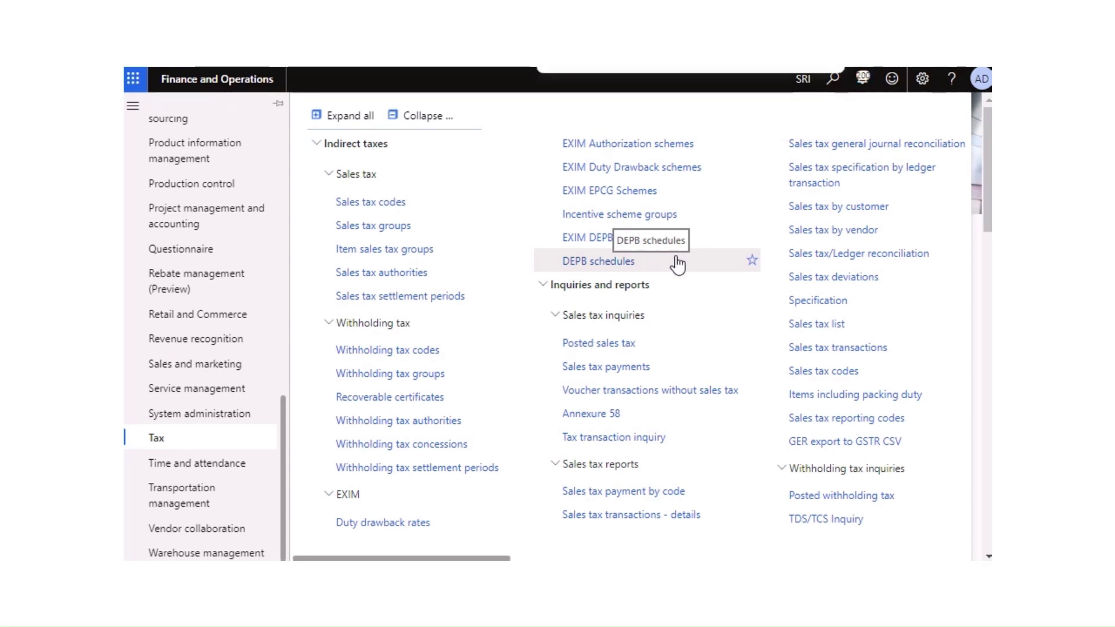
{"action": "type", "text": "enter"}
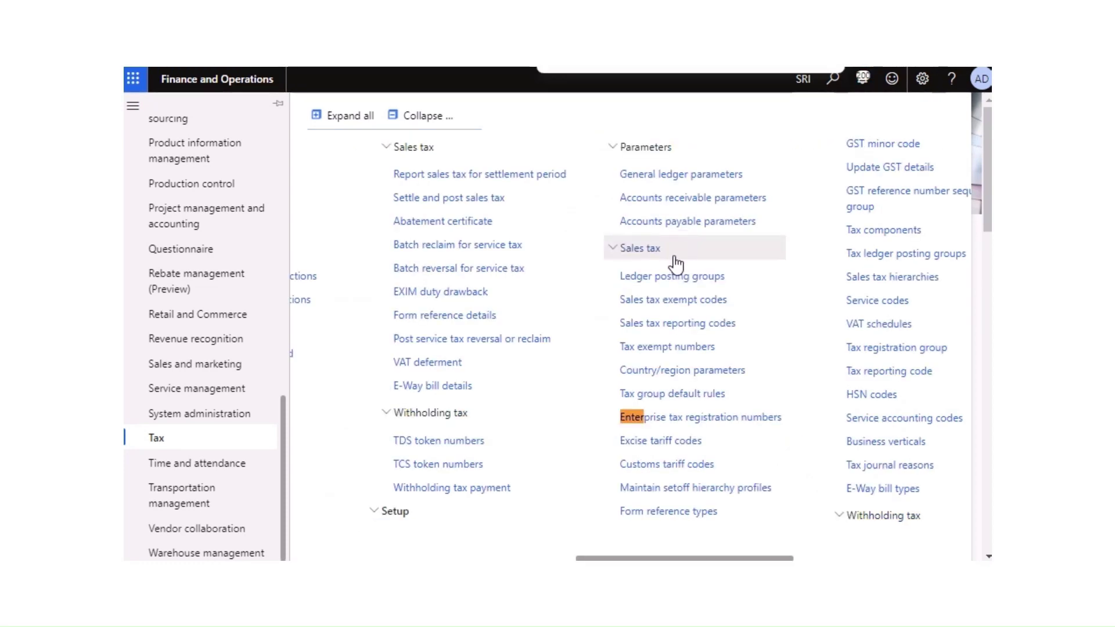
{"action": "left_click", "coordinate": [654, 417]}
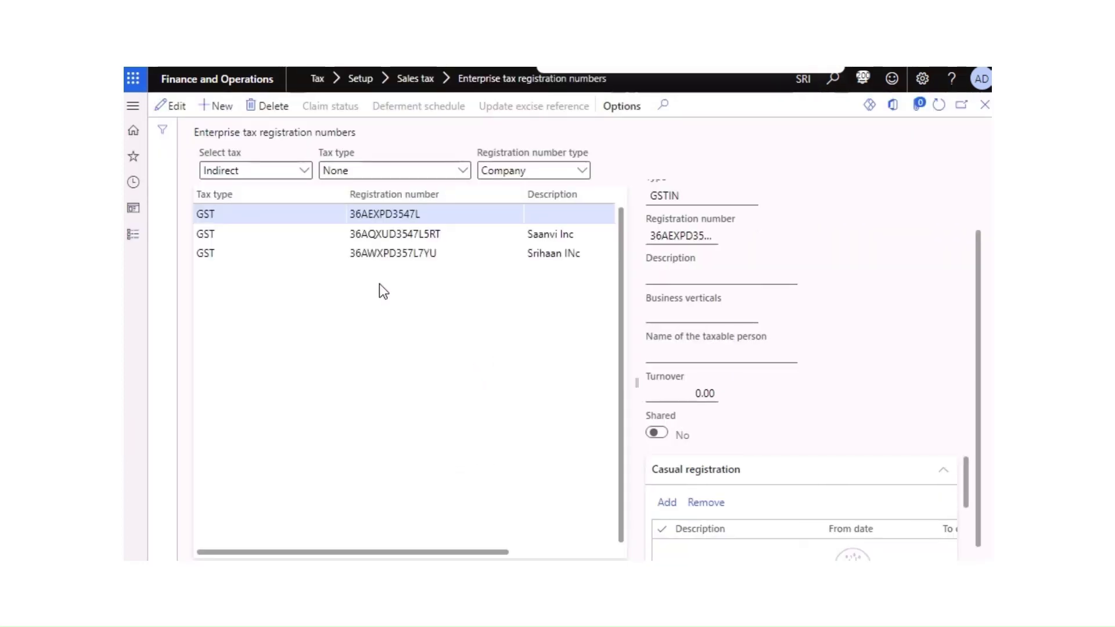
Step: Duplicate the browser tab showing the enterprise tax registration numbers
{"action": "left_click", "coordinate": [435, 253]}
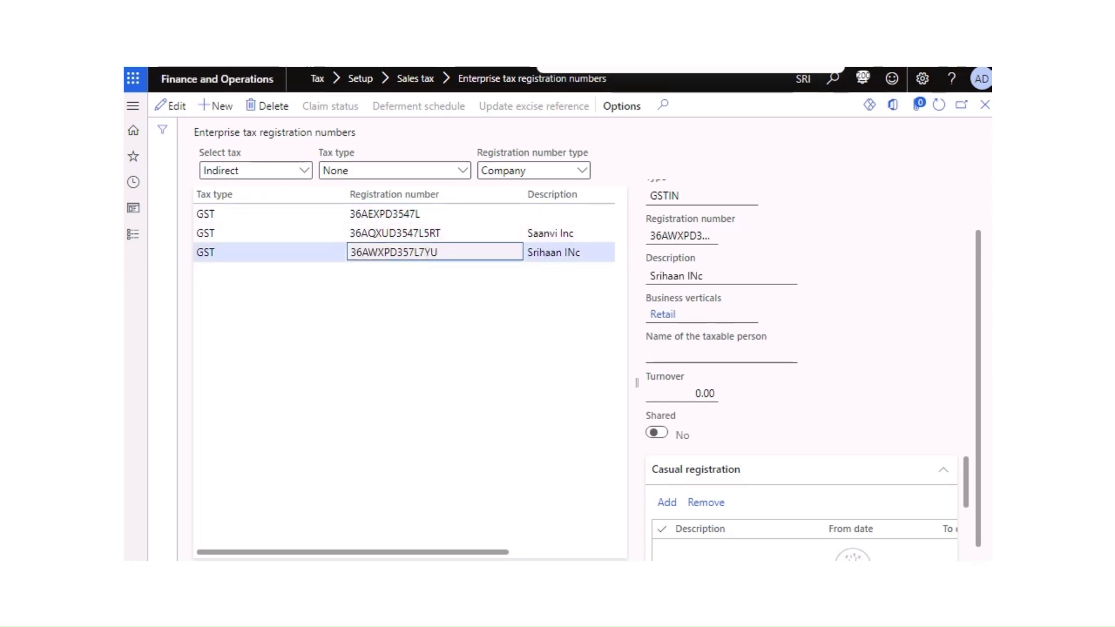
{"action": "right_click", "coordinate": [273, 18]}
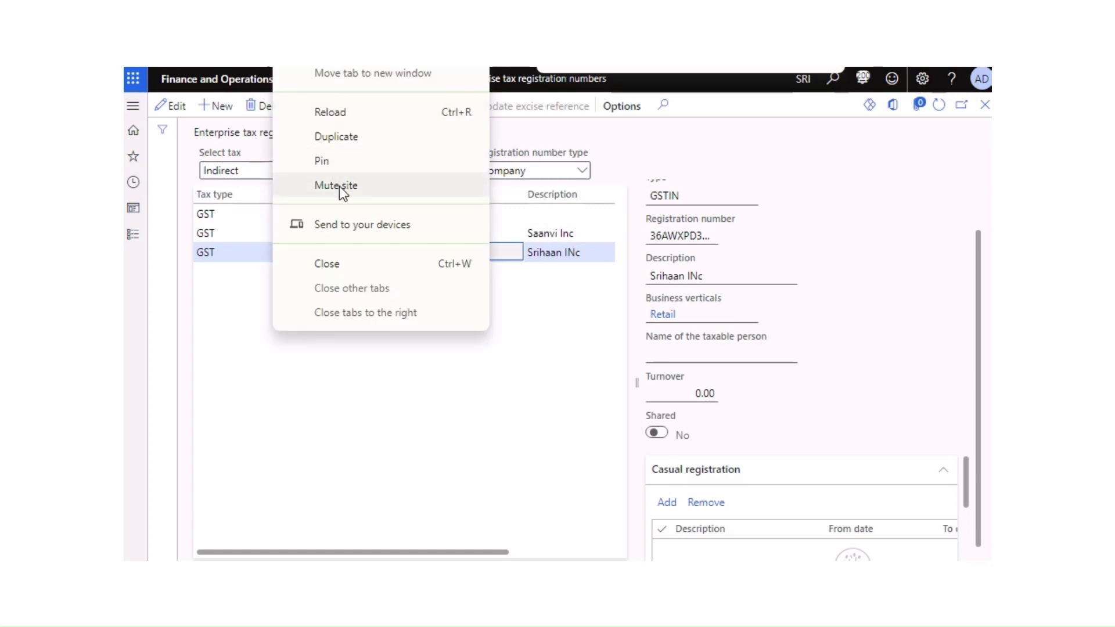
{"action": "left_click", "coordinate": [342, 137]}
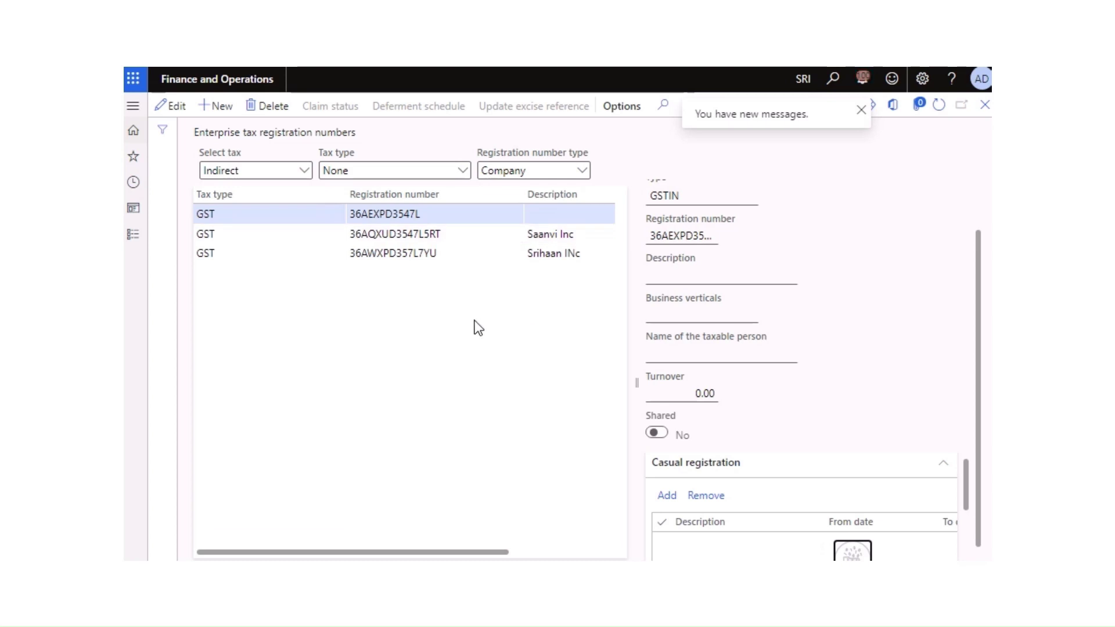
Step: Select the text of the third company's GST registration number
{"action": "left_click", "coordinate": [433, 251]}
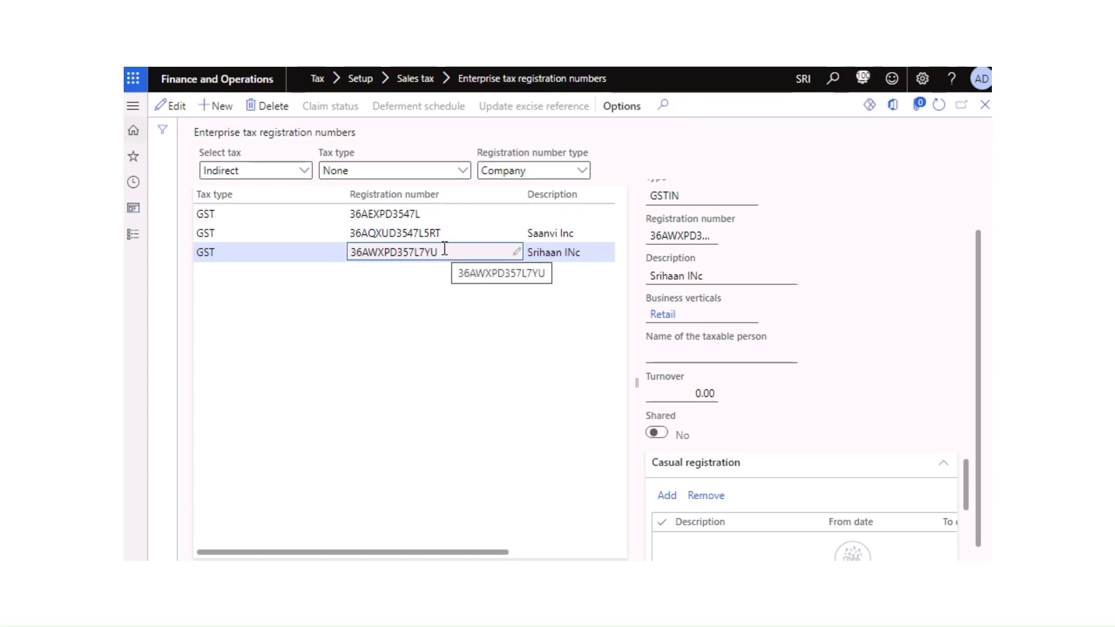
{"action": "left_click_drag", "start_coordinate": [445, 249], "coordinate": [354, 248]}
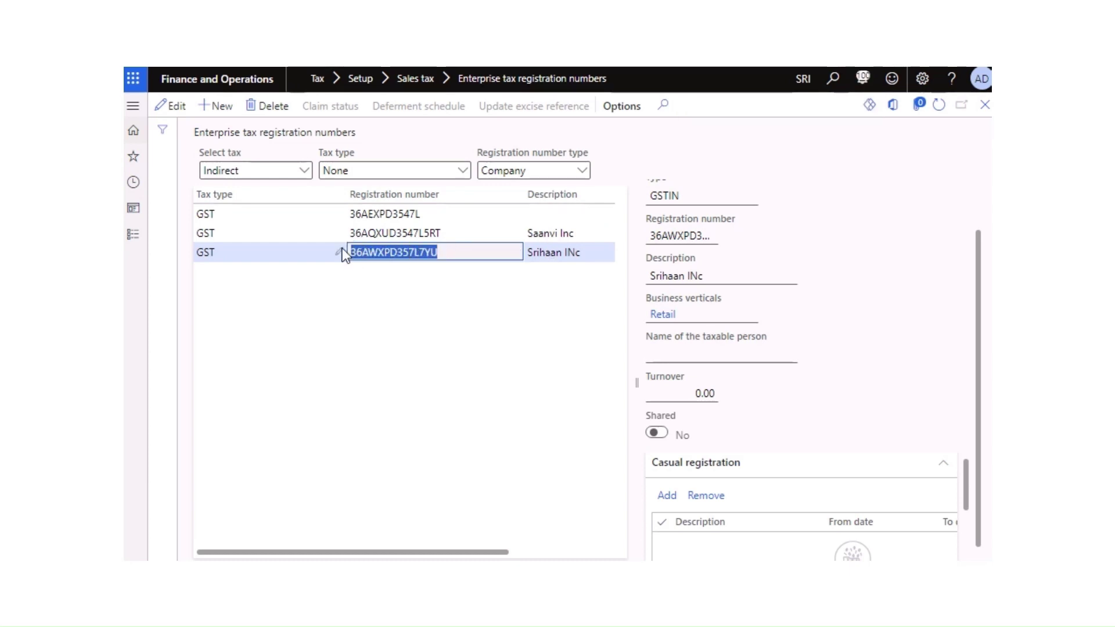
{"action": "left_click", "coordinate": [133, 235]}
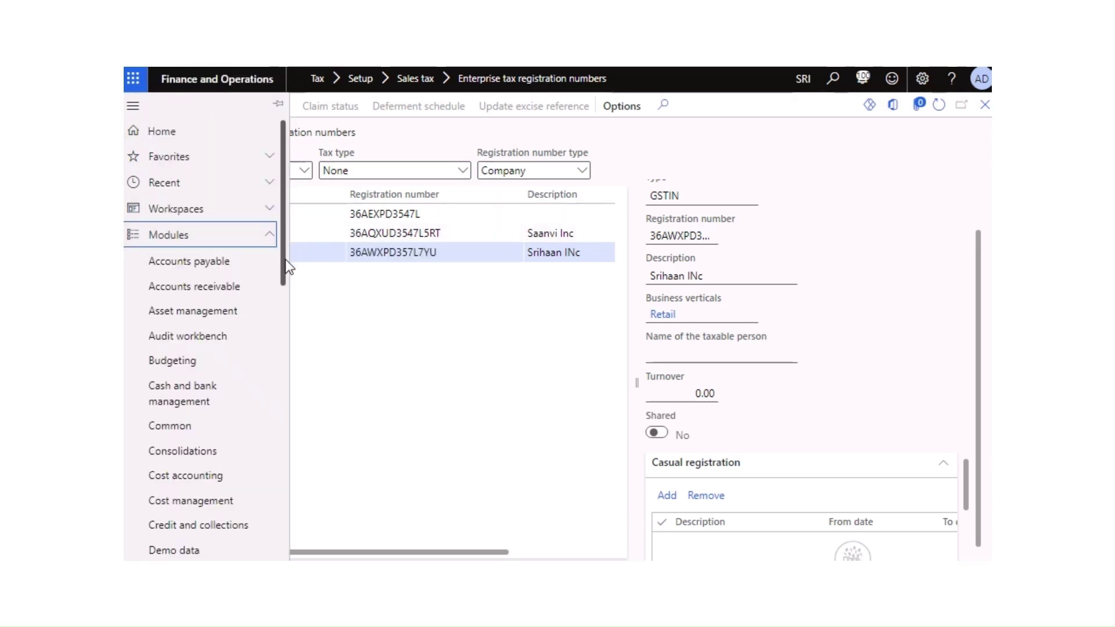
Step: Go to Tax > Setup > Tax configuration > Tax setup and open GST Setup for company SRI
{"action": "left_click_drag", "start_coordinate": [283, 259], "coordinate": [247, 535]}
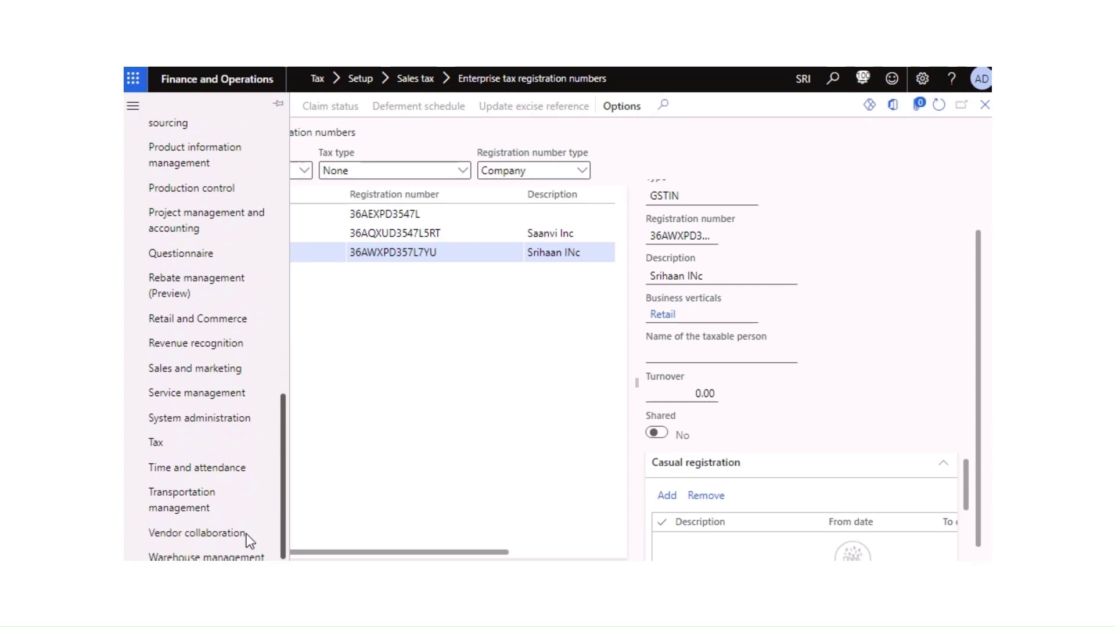
{"action": "left_click", "coordinate": [155, 443]}
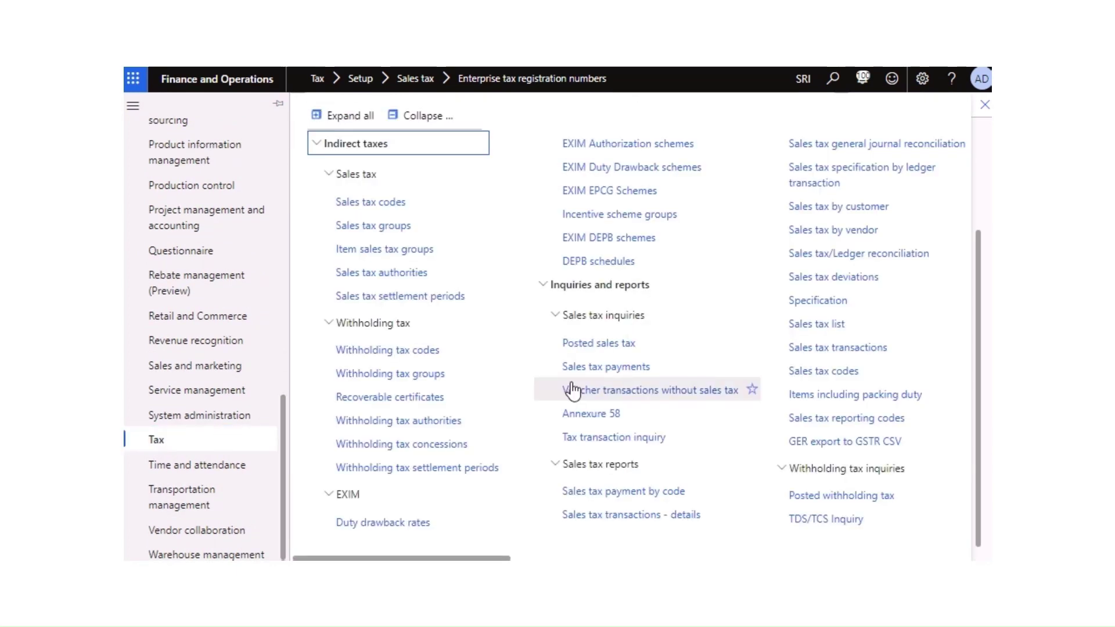
{"action": "left_click", "coordinate": [429, 116]}
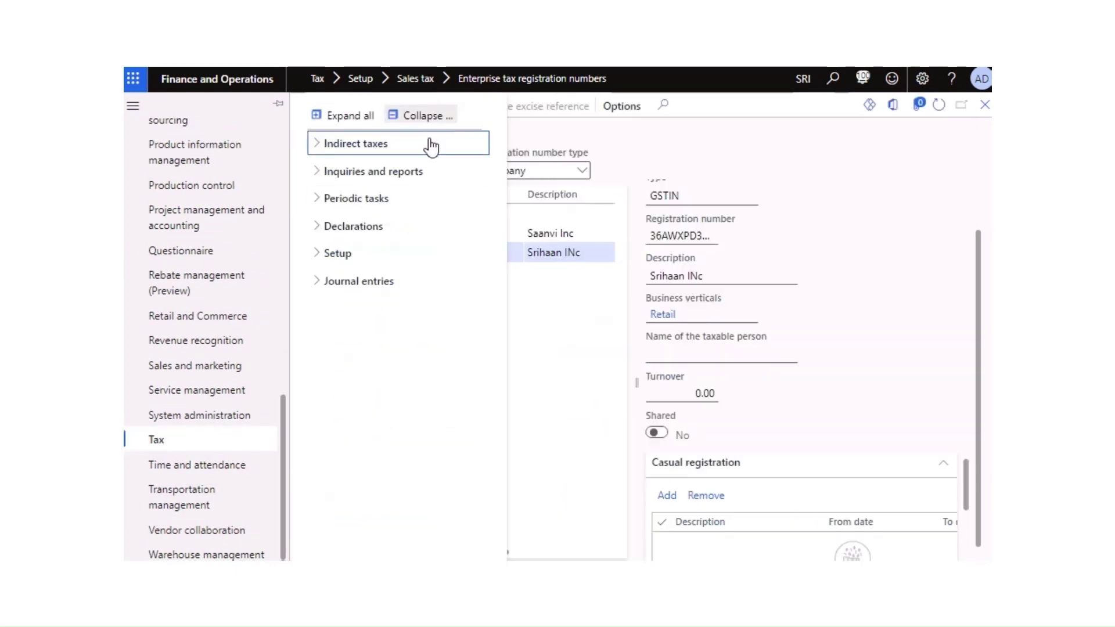
{"action": "left_click", "coordinate": [324, 255]}
{"action": "left_click", "coordinate": [330, 407]}
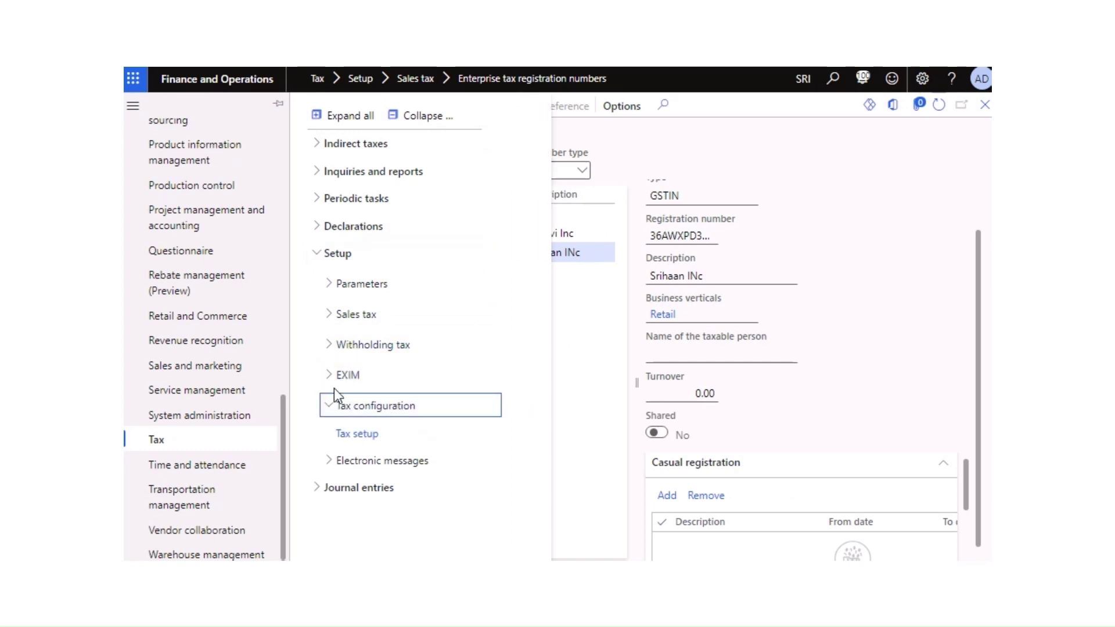
{"action": "left_click", "coordinate": [362, 438]}
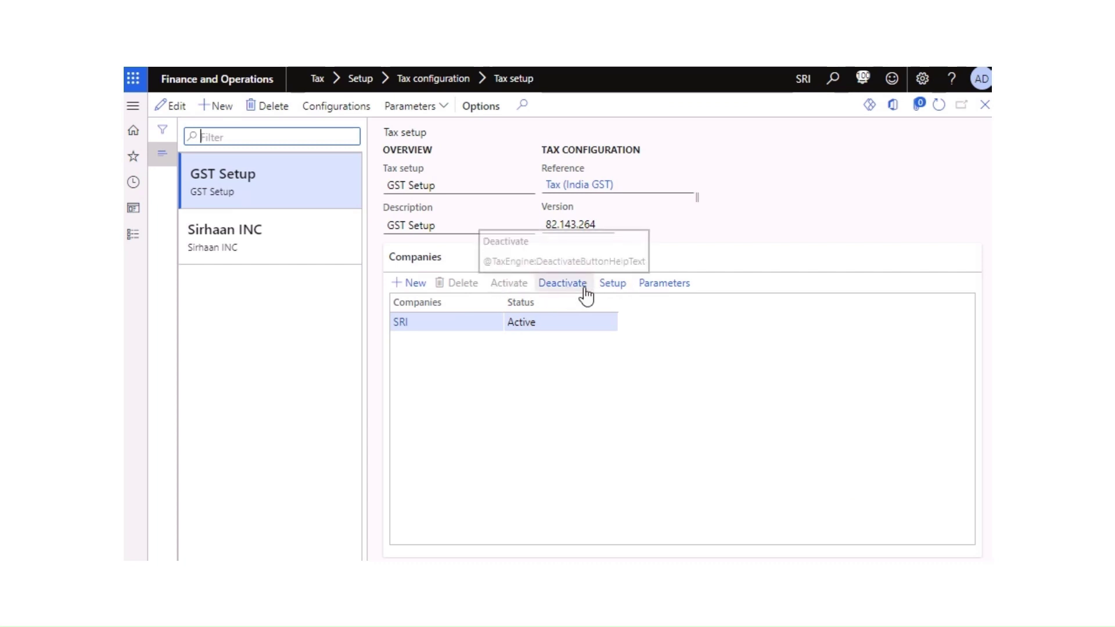
{"action": "left_click", "coordinate": [611, 284]}
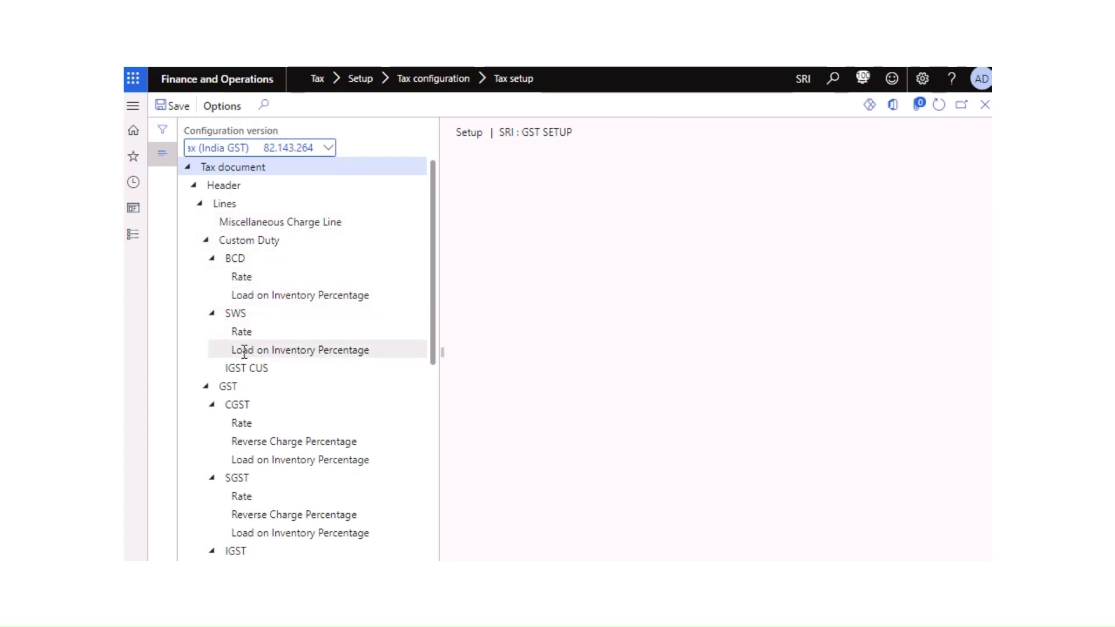
Step: Switch the GST node's registration-number condition to the last GST registration number in the list
{"action": "left_click", "coordinate": [229, 386]}
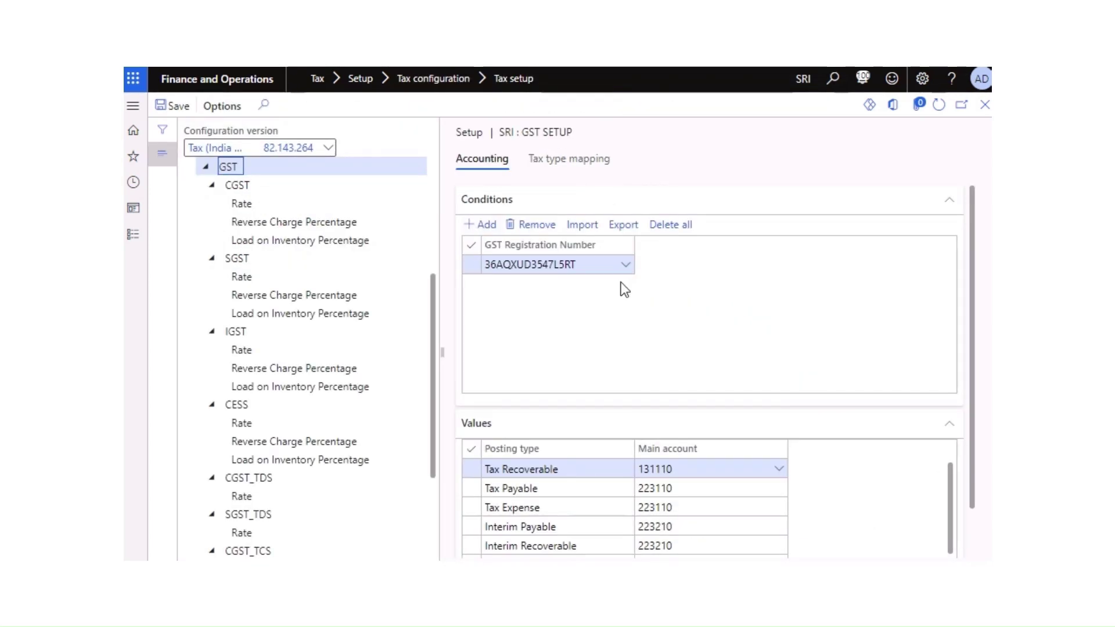
{"action": "left_click", "coordinate": [627, 269]}
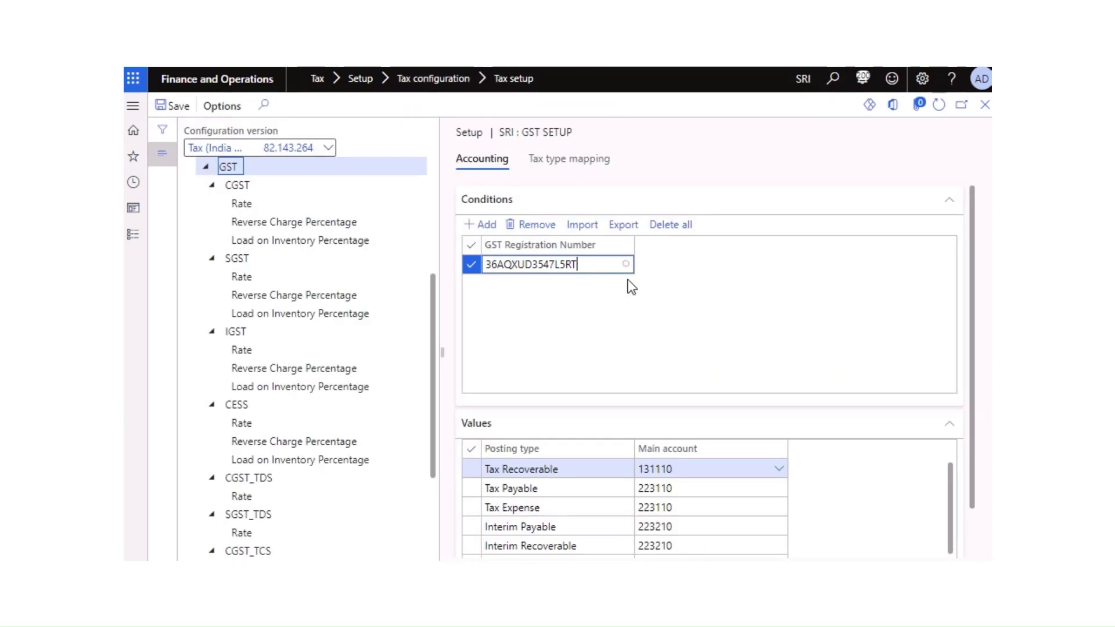
{"action": "left_click", "coordinate": [625, 265]}
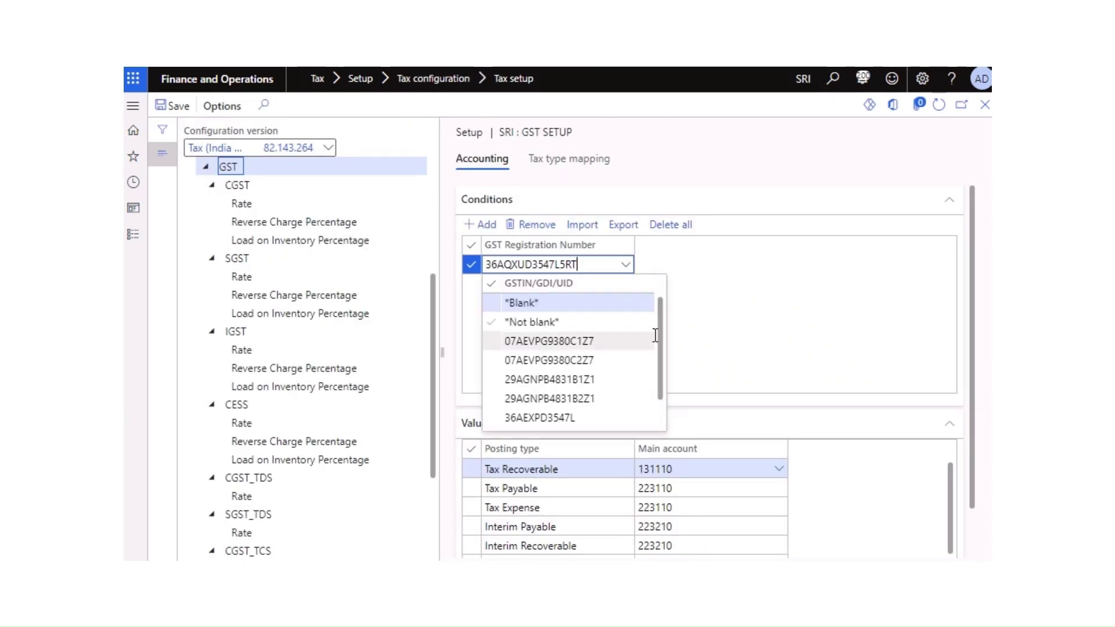
{"action": "left_click_drag", "start_coordinate": [660, 378], "coordinate": [663, 417]}
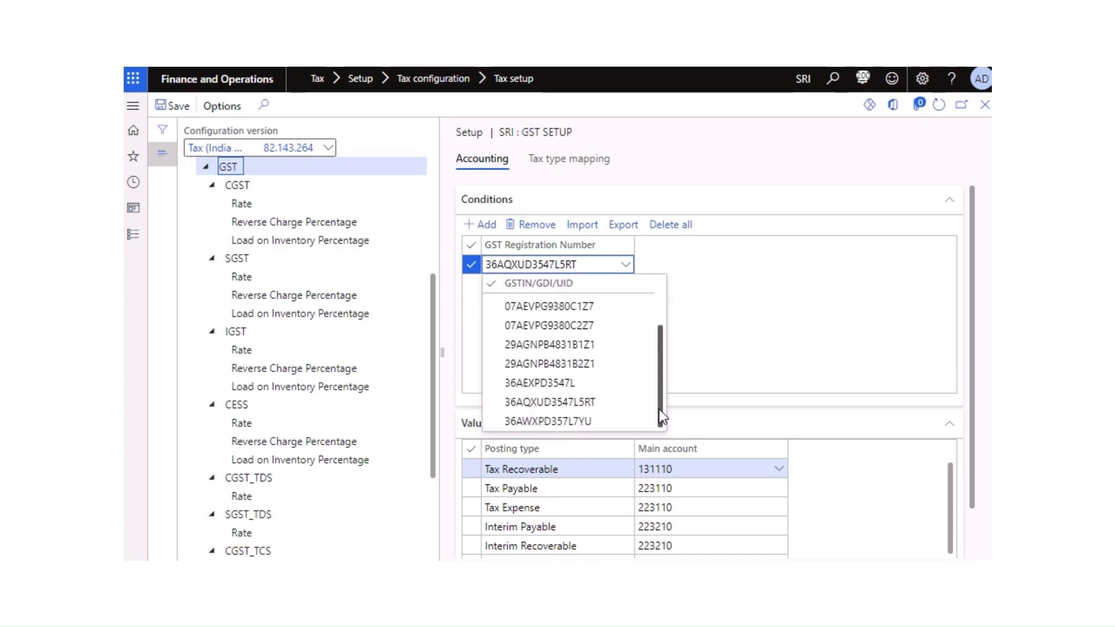
{"action": "left_click", "coordinate": [564, 421]}
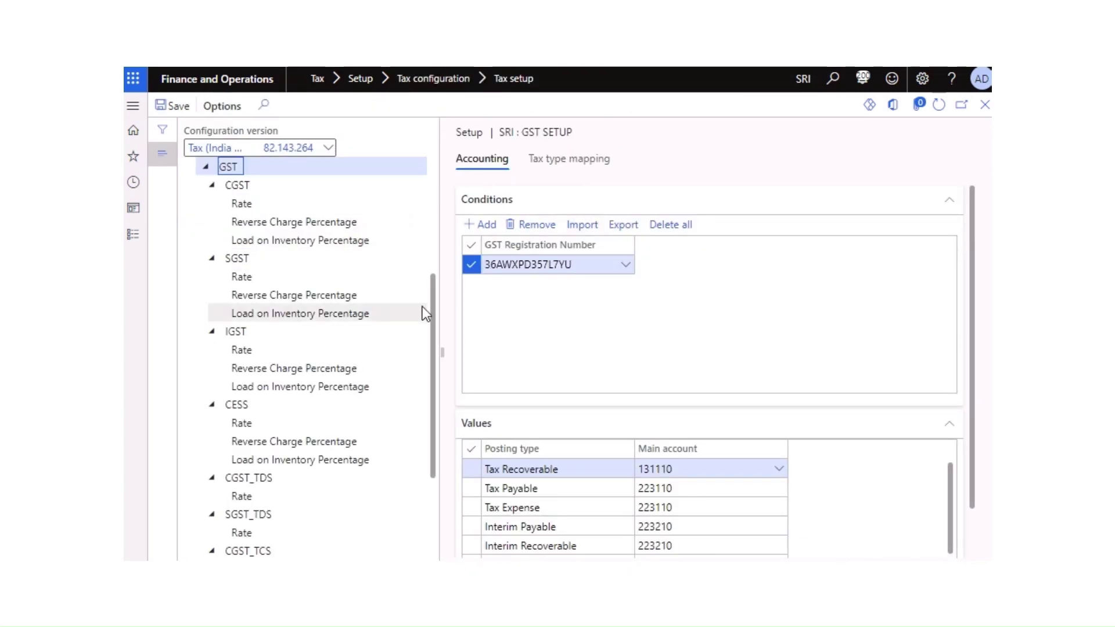
Step: Set the SGST node's GST registration number to the last entry in the lookup
{"action": "left_click", "coordinate": [243, 277]}
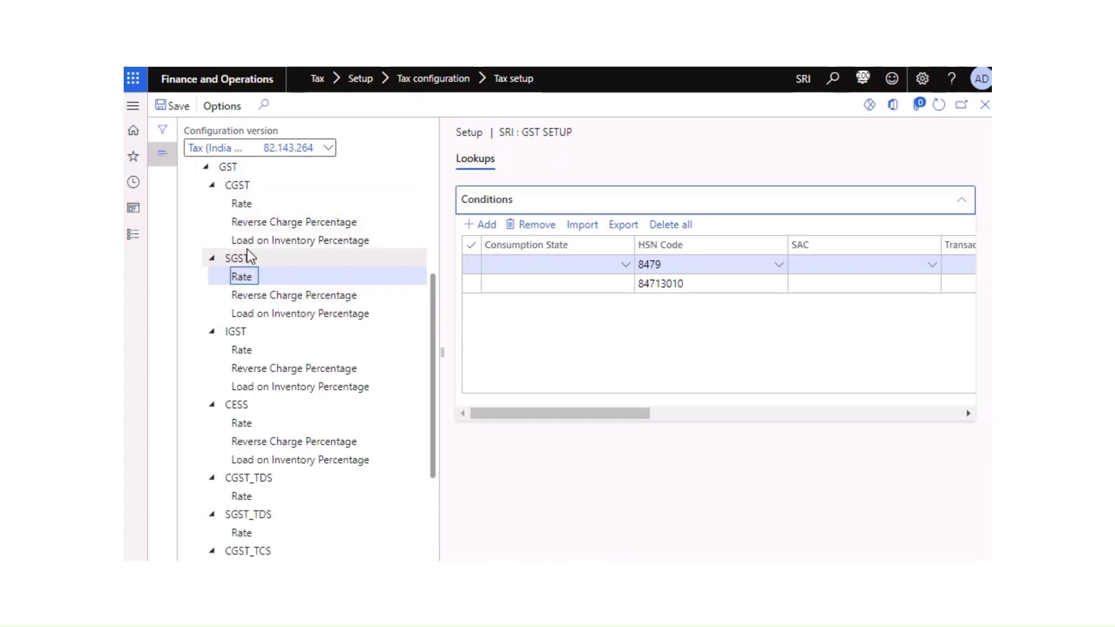
{"action": "left_click", "coordinate": [247, 253]}
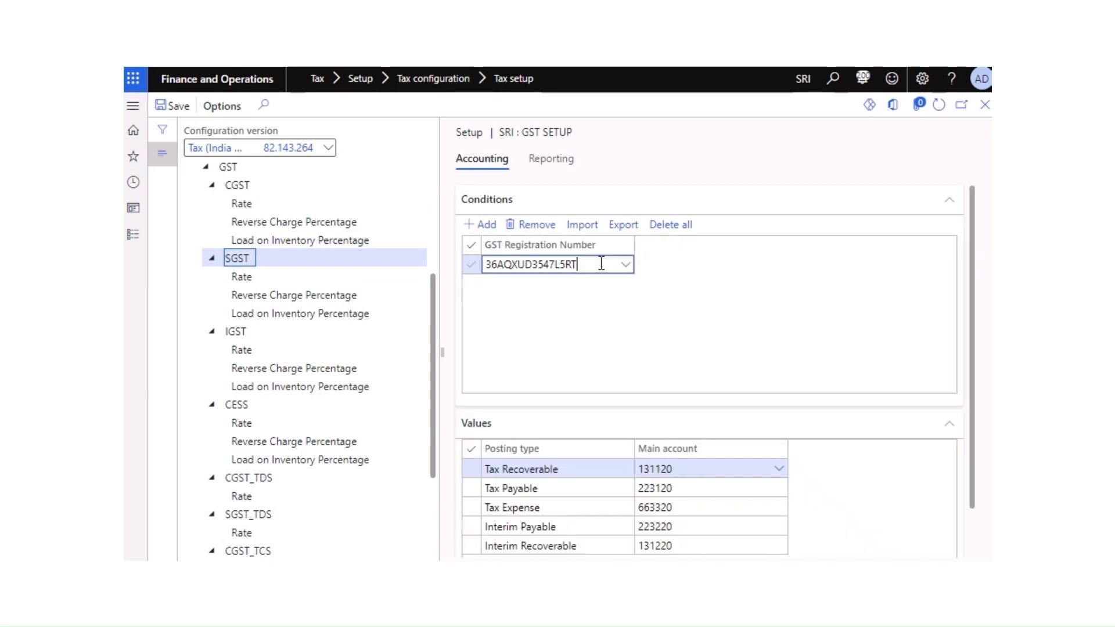
{"action": "left_click", "coordinate": [628, 268]}
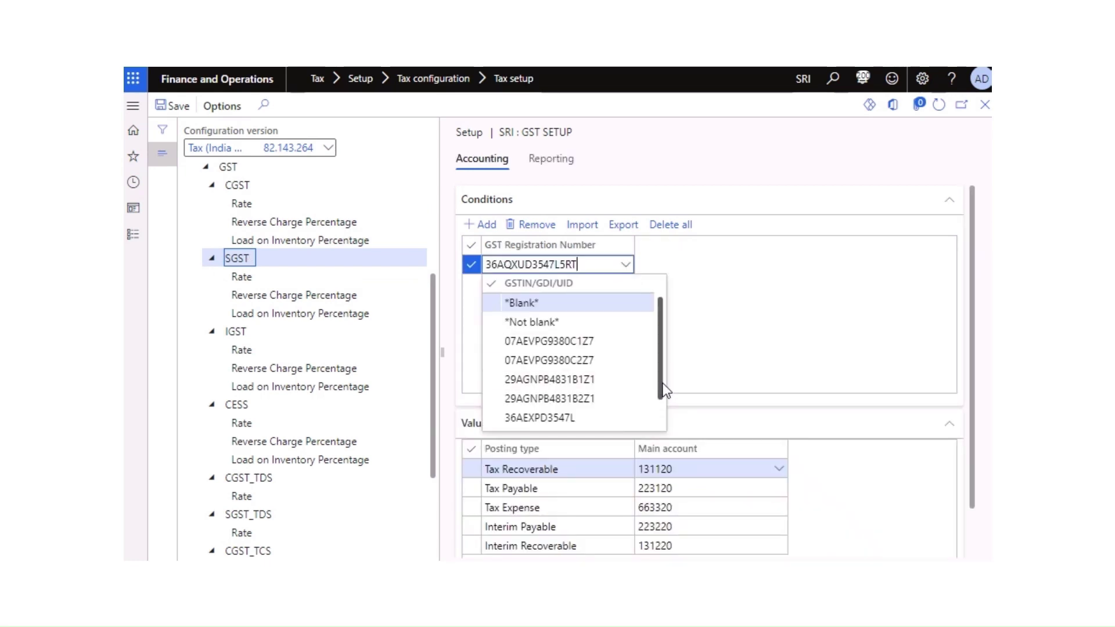
{"action": "scroll", "coordinate": [666, 388], "scroll_direction": "down", "scroll_amount": 2}
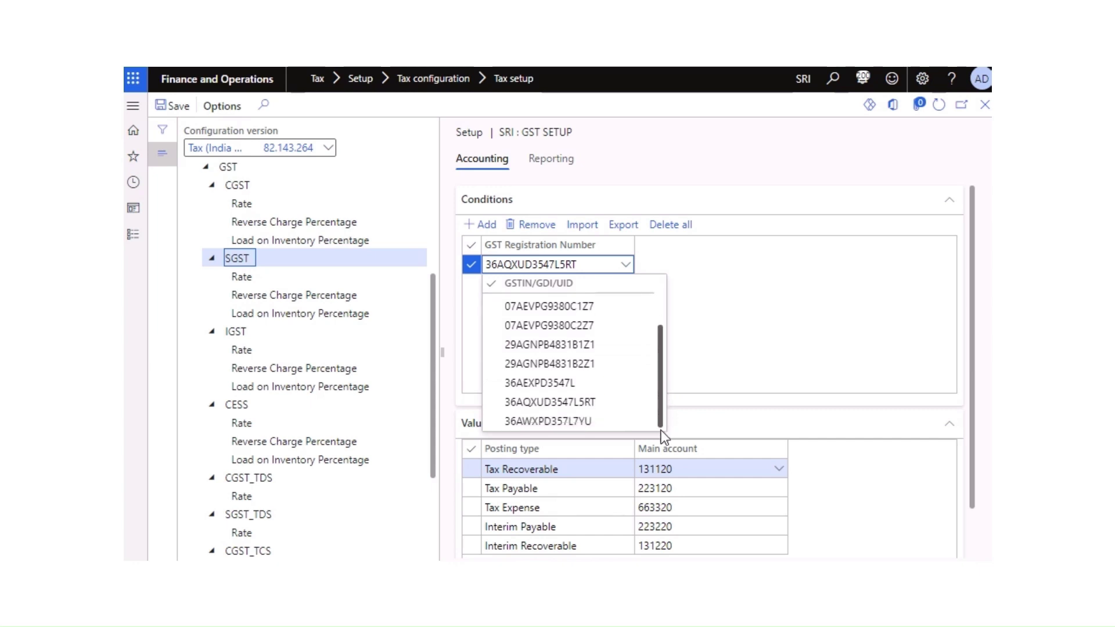
{"action": "left_click", "coordinate": [580, 423]}
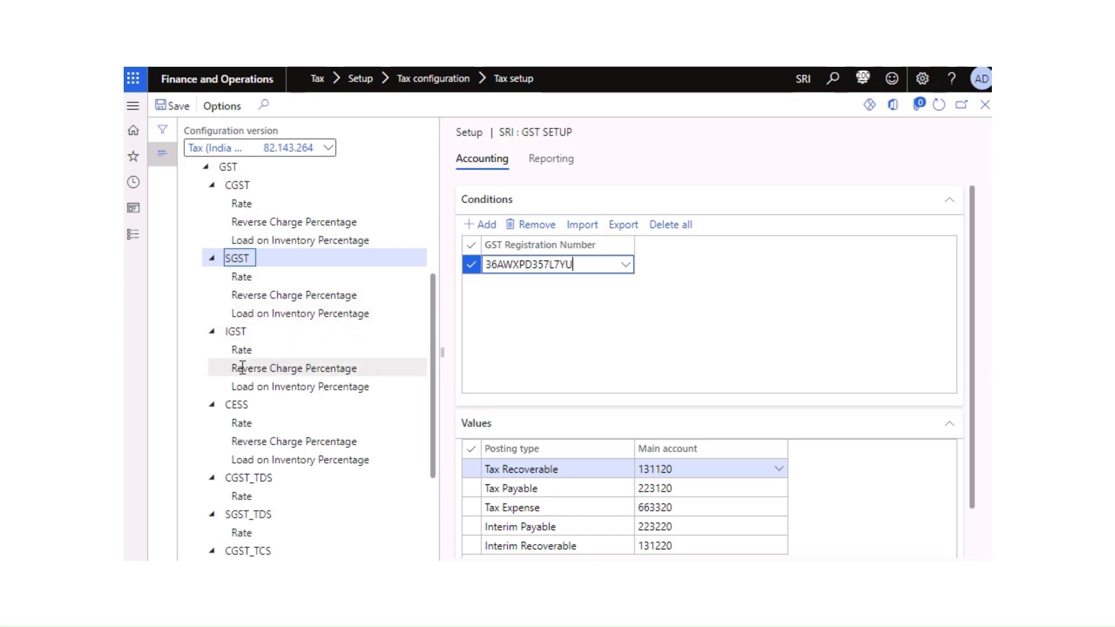
Step: Set the IGST node's GST registration number to the same last entry and save
{"action": "left_click", "coordinate": [237, 332]}
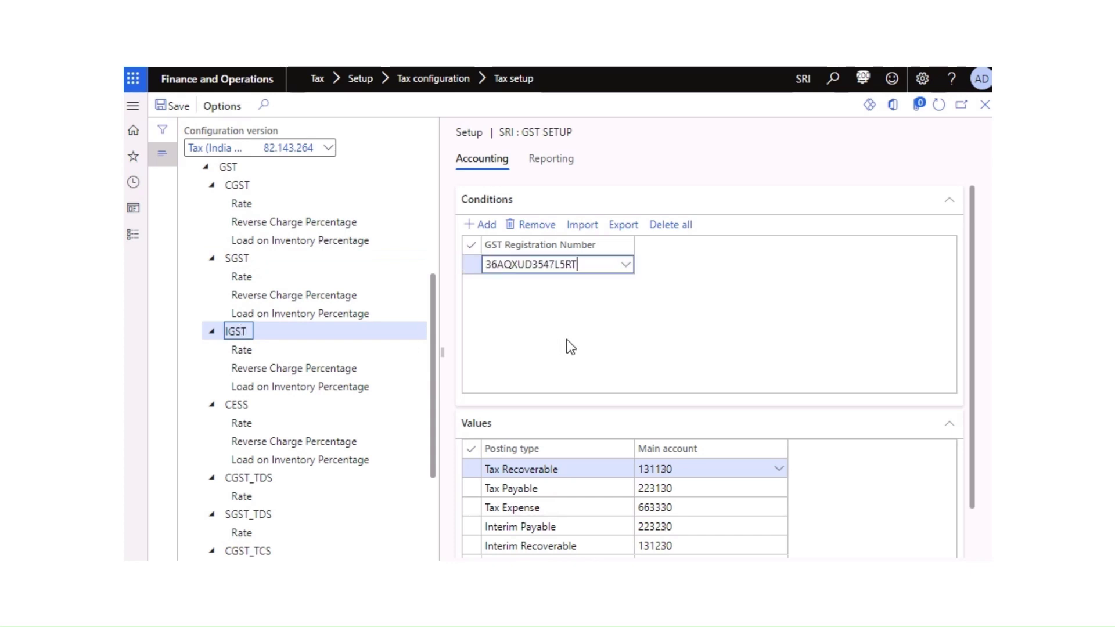
{"action": "left_click", "coordinate": [629, 269]}
{"action": "left_click", "coordinate": [629, 269]}
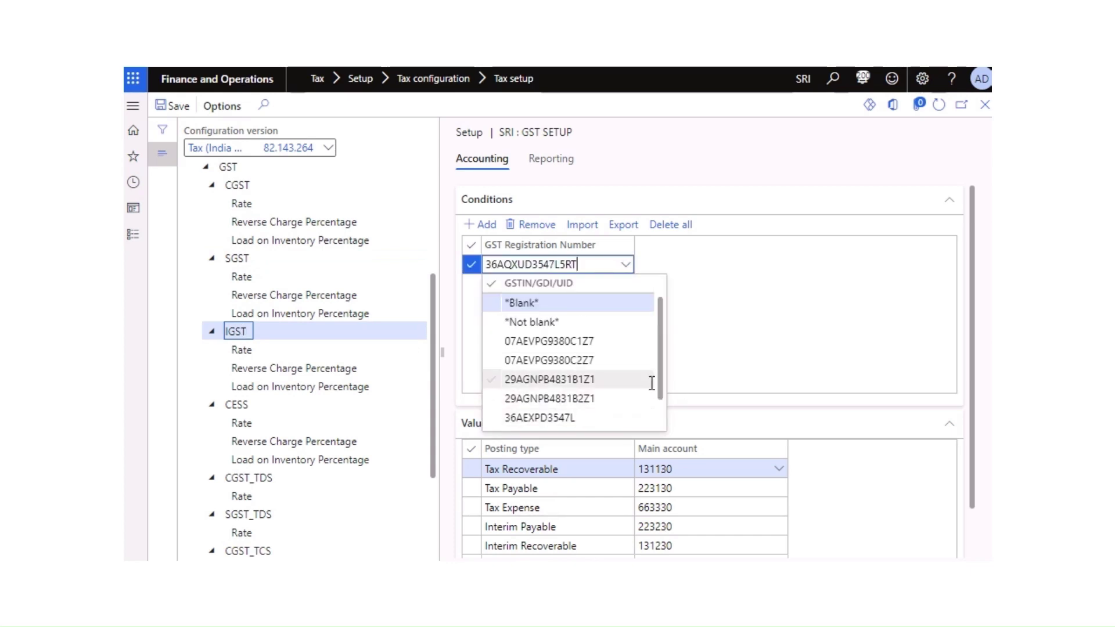
{"action": "left_click_drag", "start_coordinate": [662, 390], "coordinate": [661, 447]}
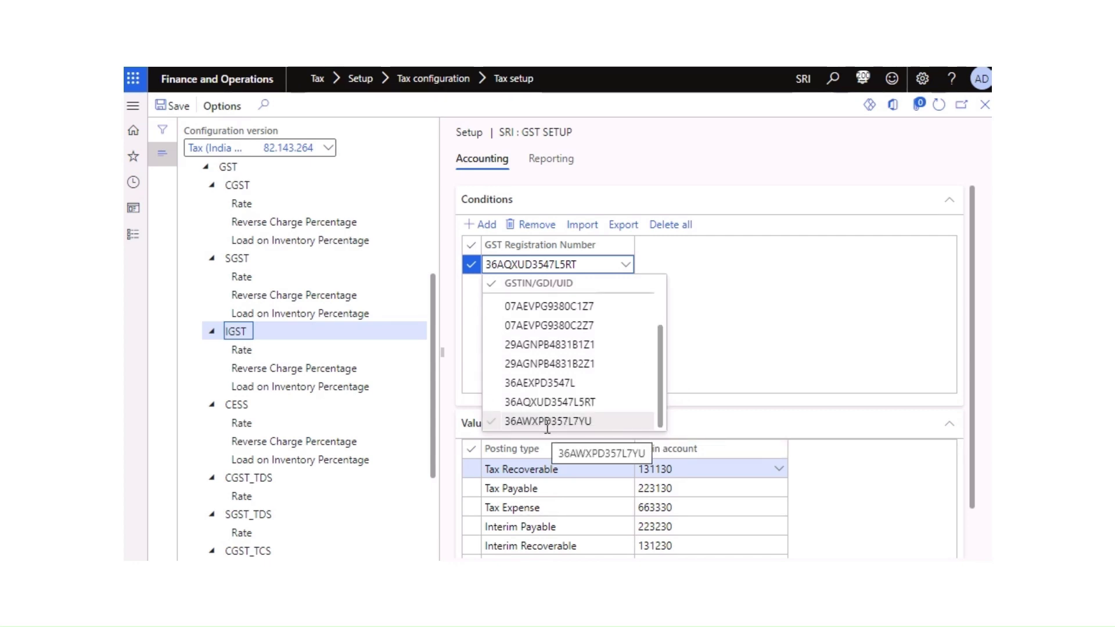
{"action": "left_click", "coordinate": [600, 423]}
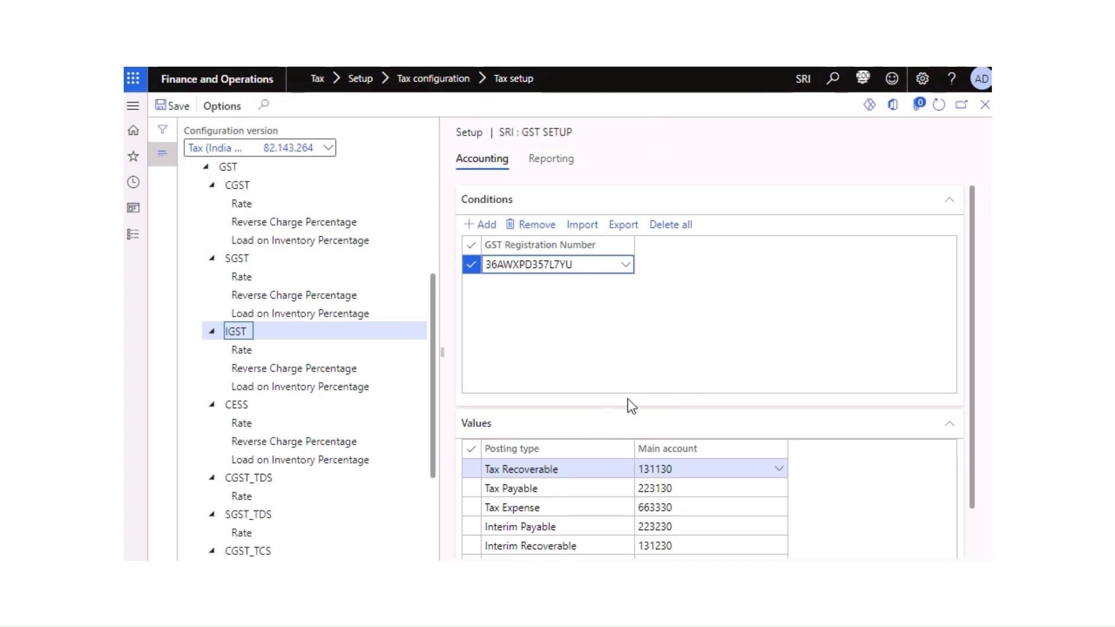
{"action": "left_click", "coordinate": [174, 107]}
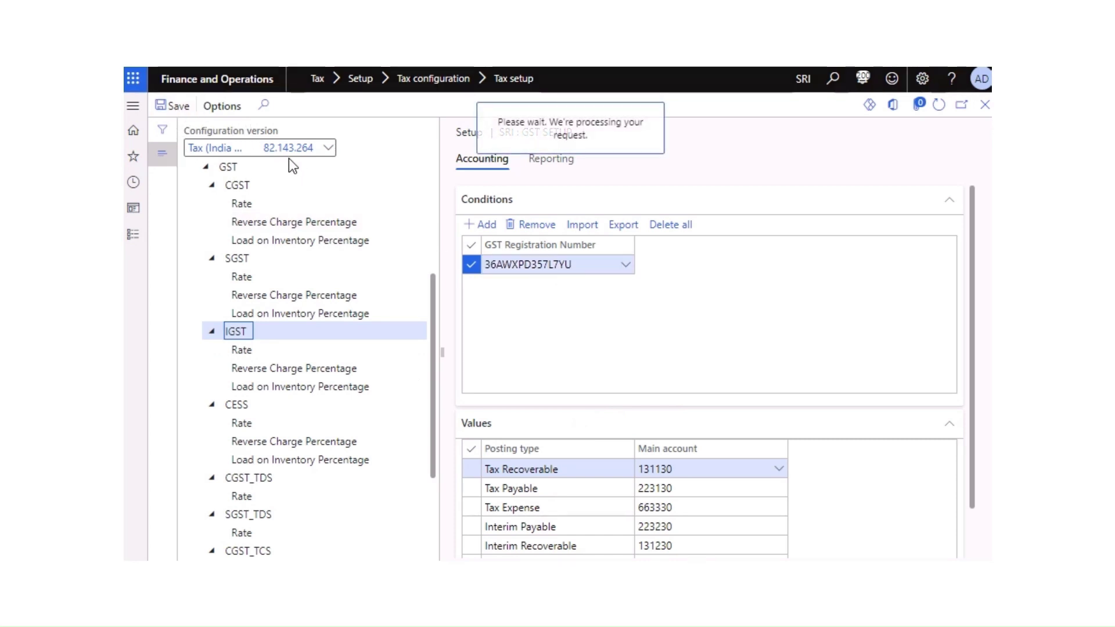
Step: Review the IGST and SGST reporting currency and period, then return to the GST node
{"action": "left_click", "coordinate": [557, 165]}
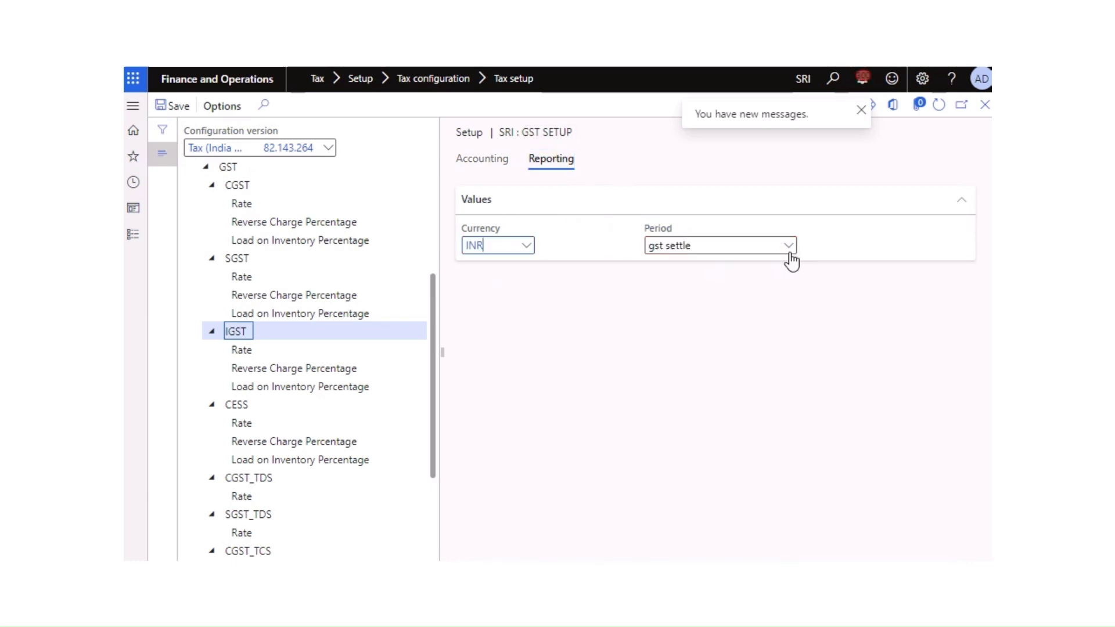
{"action": "left_click", "coordinate": [242, 257]}
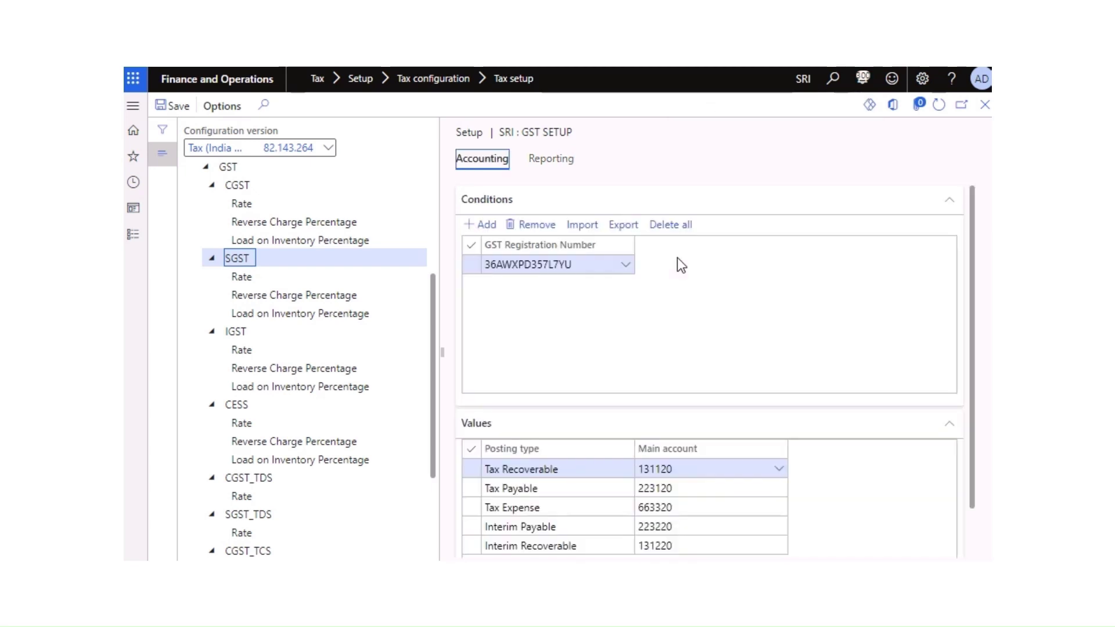
{"action": "left_click", "coordinate": [552, 160]}
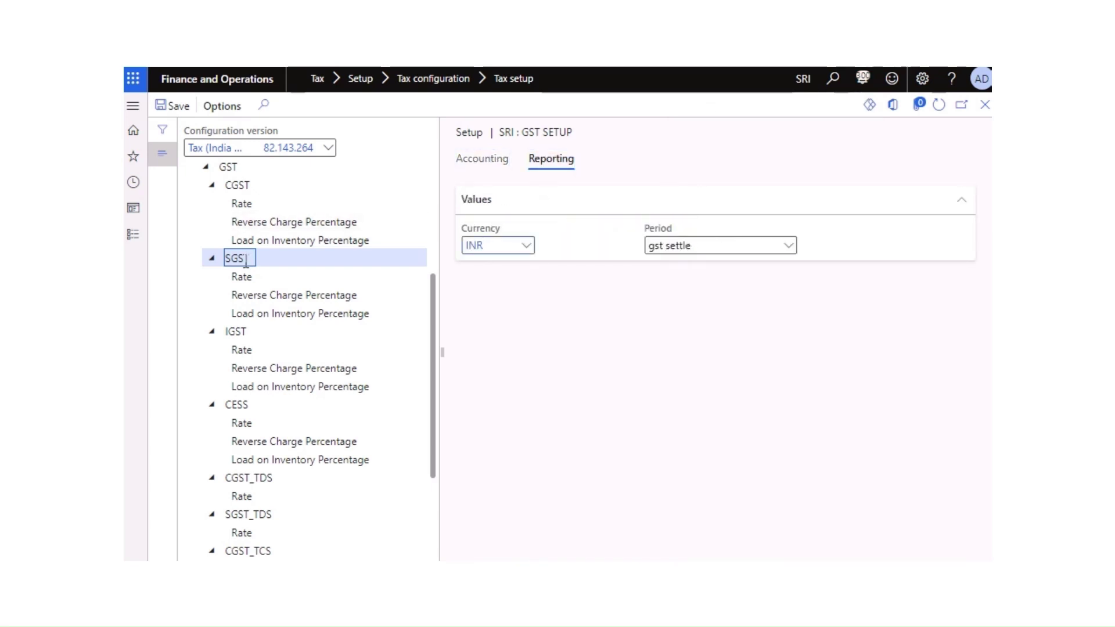
{"action": "scroll", "coordinate": [245, 262], "scroll_direction": "up", "scroll_amount": 3}
{"action": "left_click", "coordinate": [232, 342]}
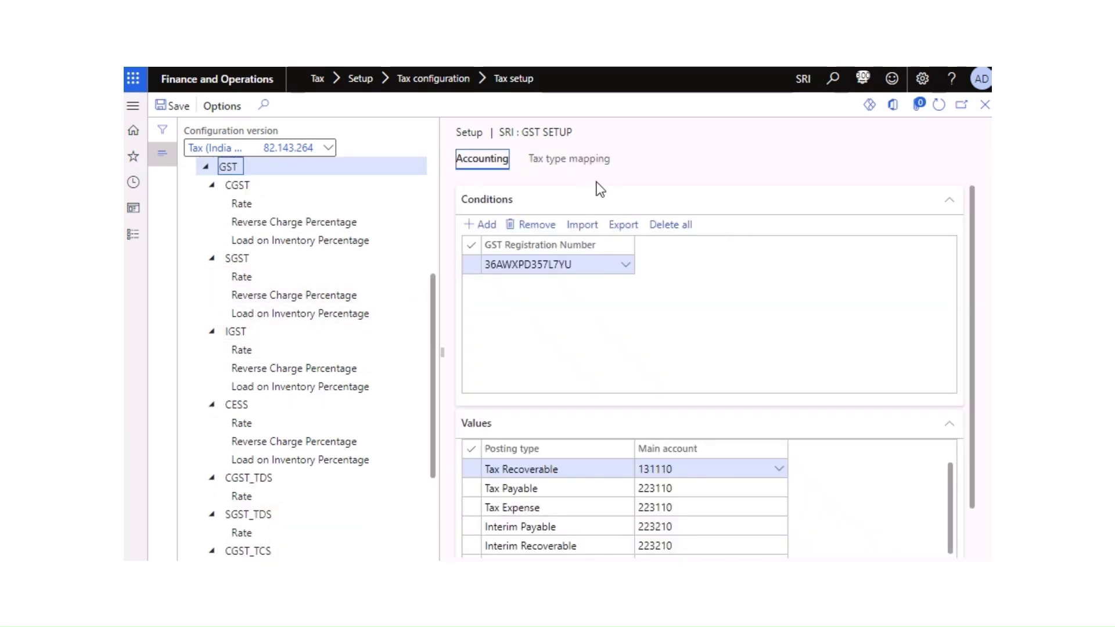
Step: Map the GST node to the GST tax type in Tax type mapping
{"action": "left_click", "coordinate": [581, 159]}
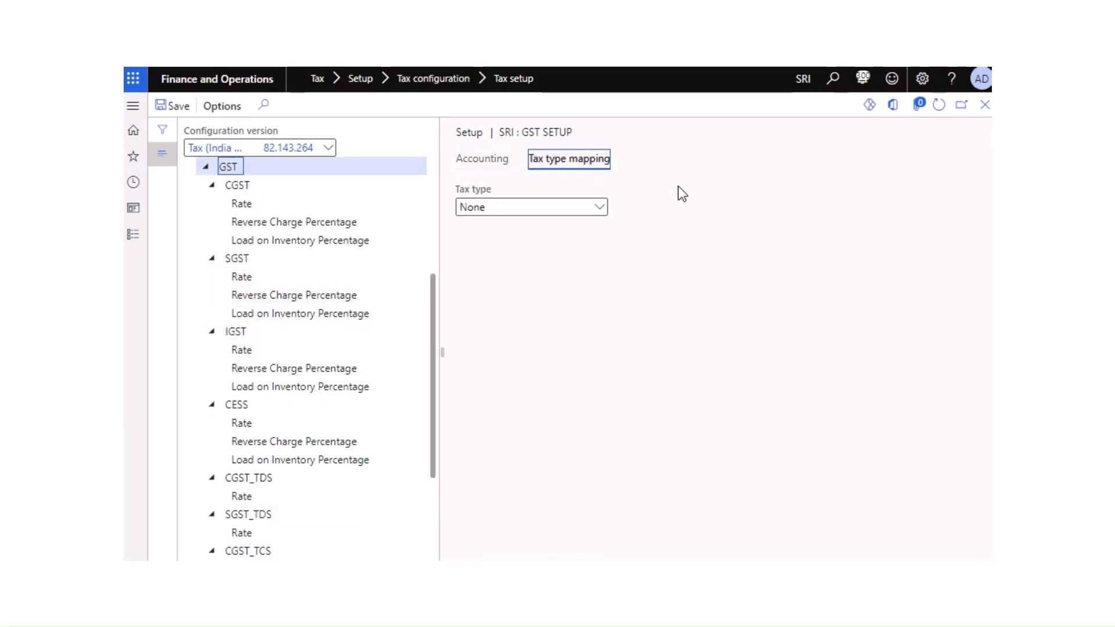
{"action": "left_click", "coordinate": [600, 208]}
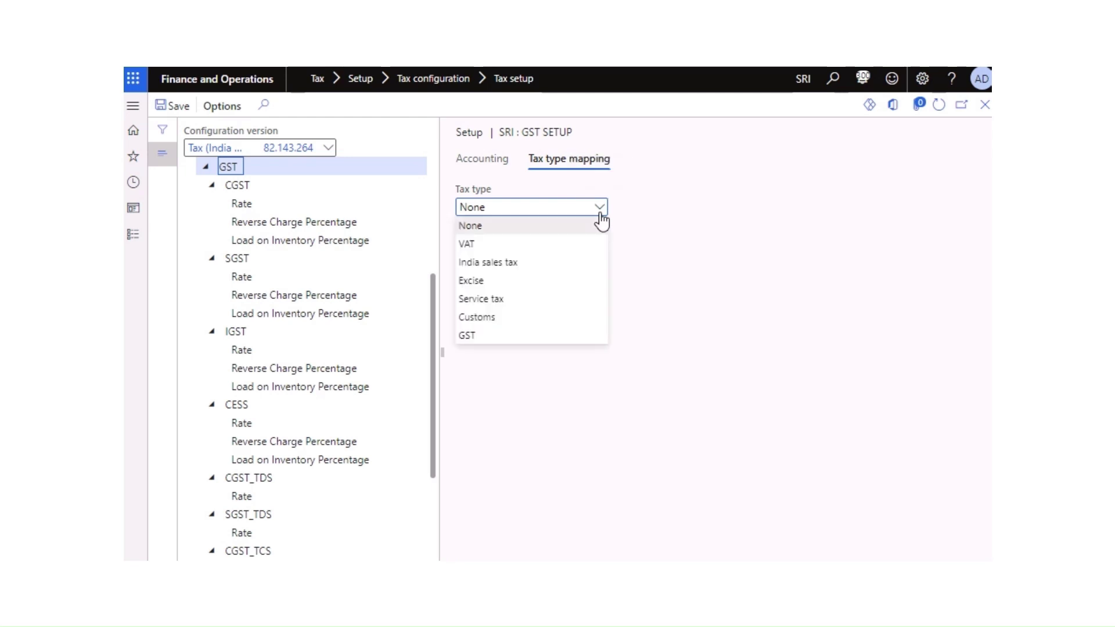
{"action": "left_click", "coordinate": [466, 335]}
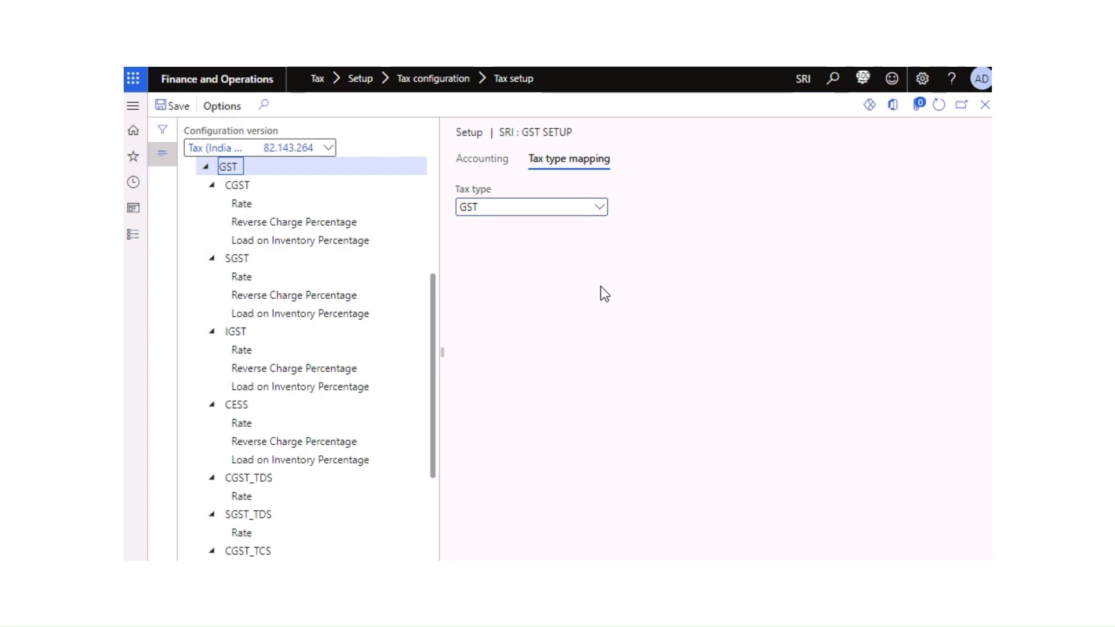
{"action": "scroll", "coordinate": [426, 313], "scroll_direction": "up", "scroll_amount": 4}
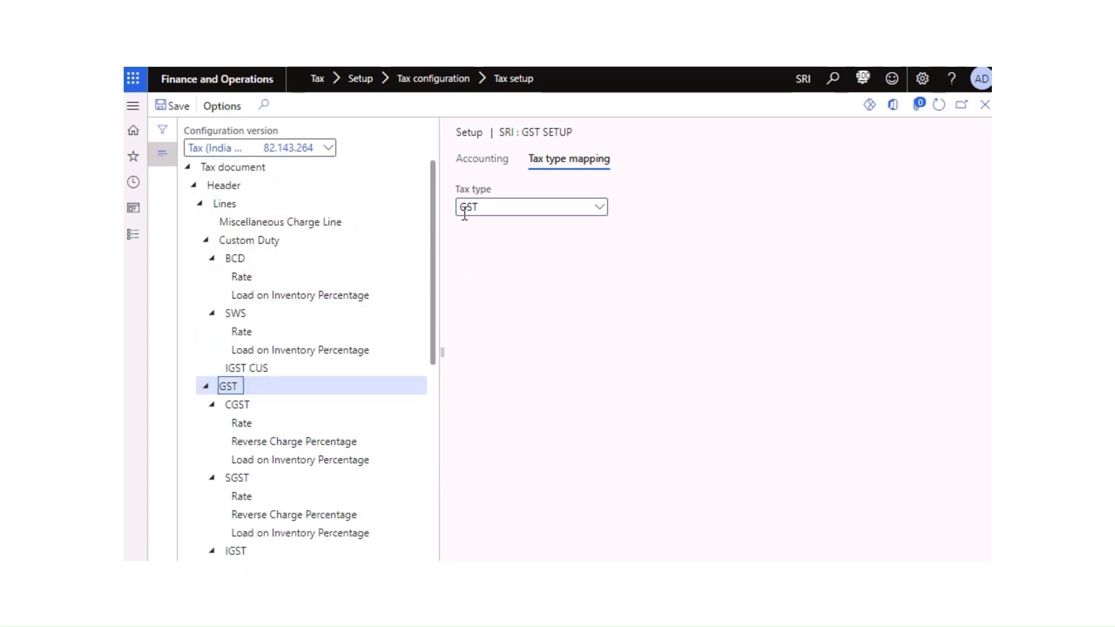
Step: Check the GST accounting and CGST reporting settings, save, and close the GST setup
{"action": "left_click", "coordinate": [482, 158]}
{"action": "left_click", "coordinate": [578, 167]}
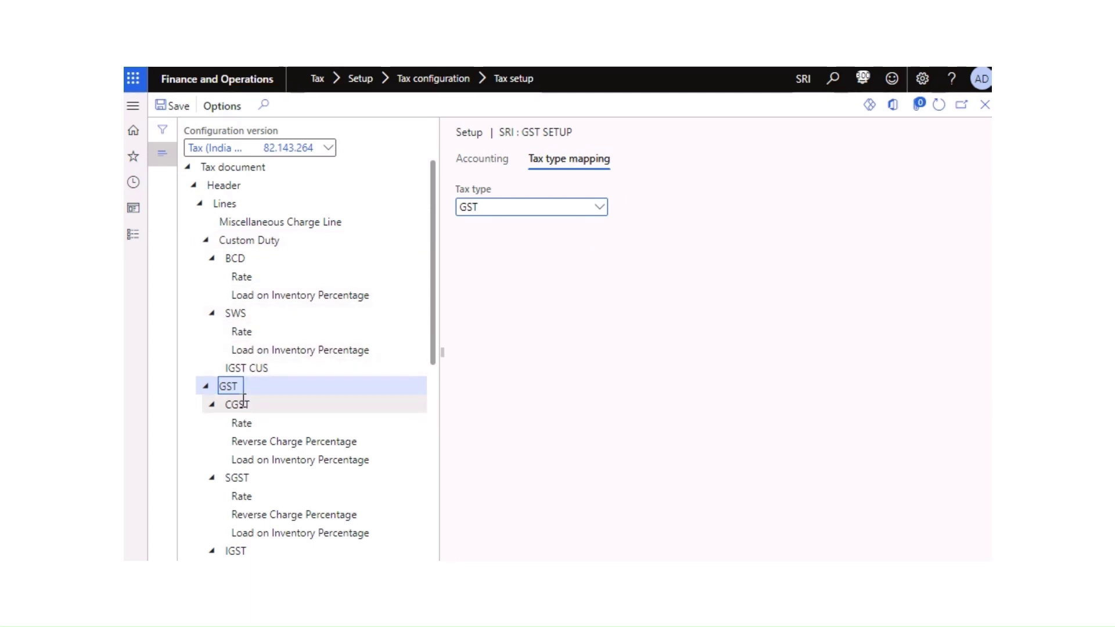
{"action": "left_click", "coordinate": [244, 402]}
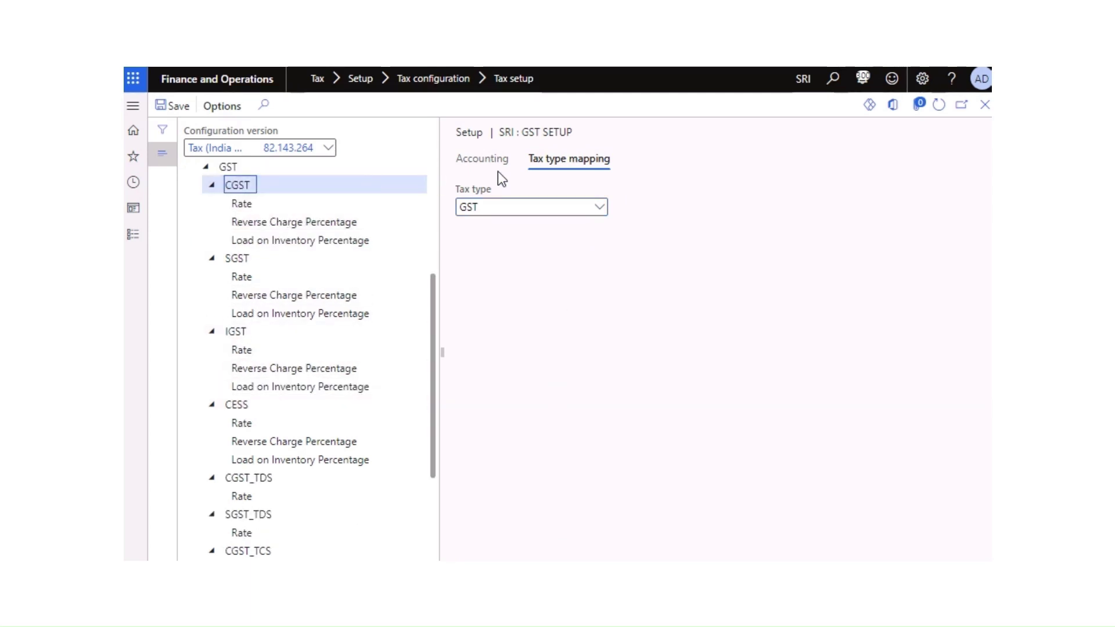
{"action": "left_click", "coordinate": [177, 111]}
{"action": "left_click", "coordinate": [567, 161]}
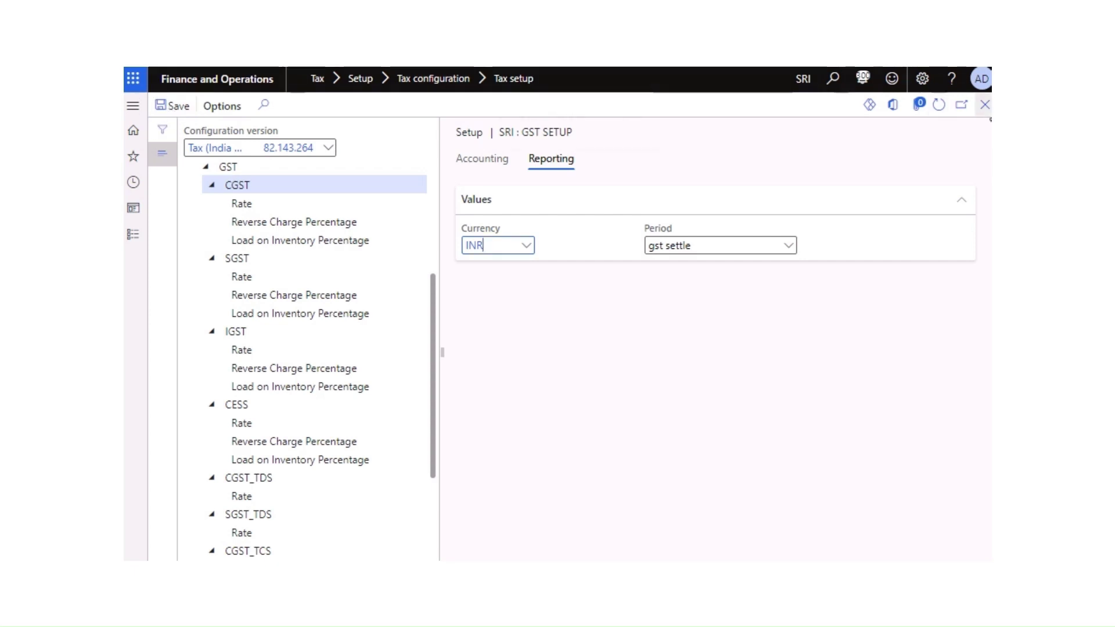
{"action": "left_click", "coordinate": [987, 108]}
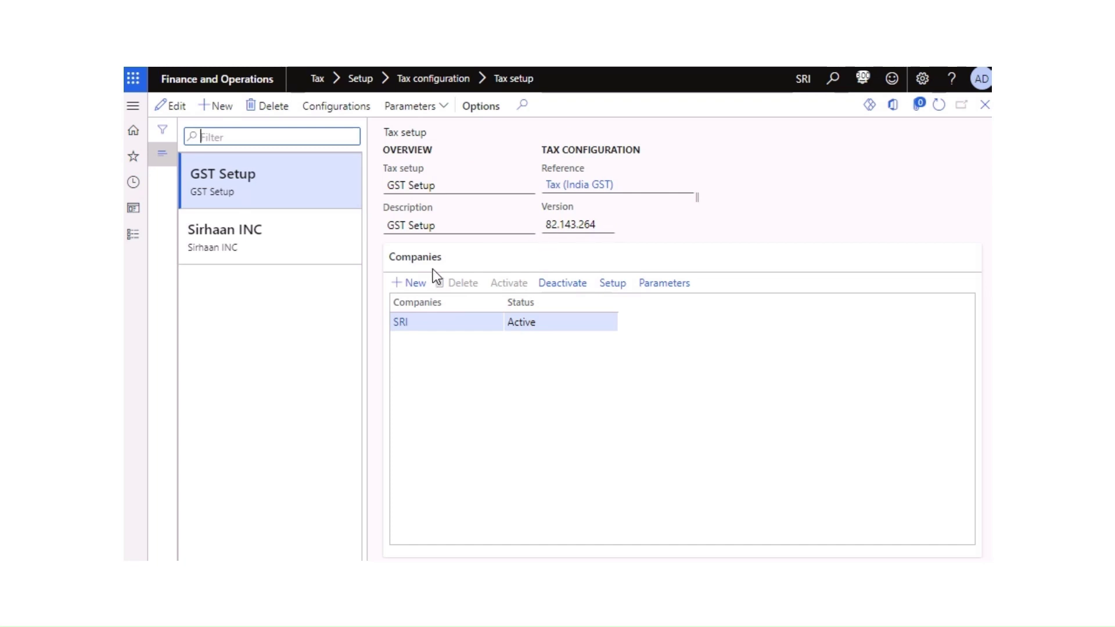
Step: Navigate through Organization administration > Organizations to the Legal entities list
{"action": "left_click", "coordinate": [137, 240]}
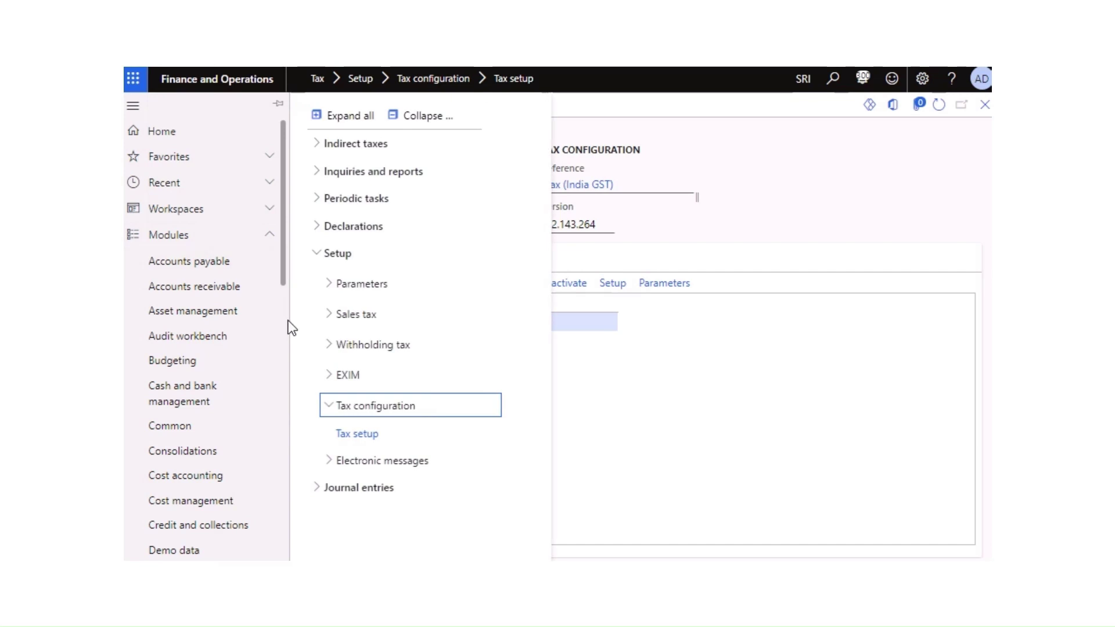
{"action": "left_click_drag", "start_coordinate": [285, 281], "coordinate": [288, 507]}
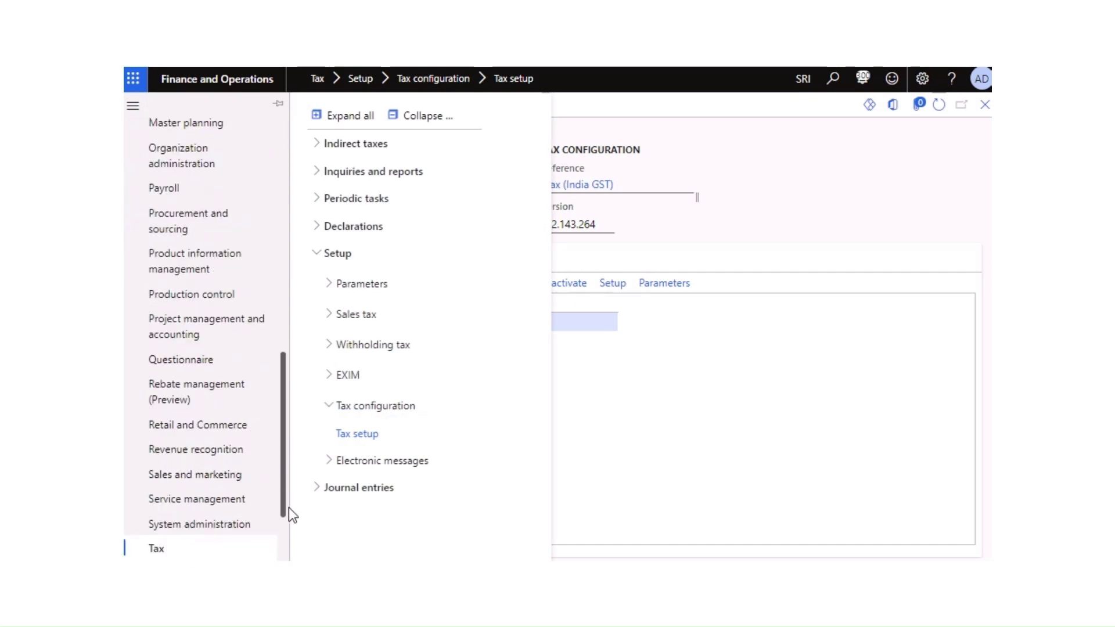
{"action": "scroll", "coordinate": [239, 519], "scroll_direction": "down", "scroll_amount": 1}
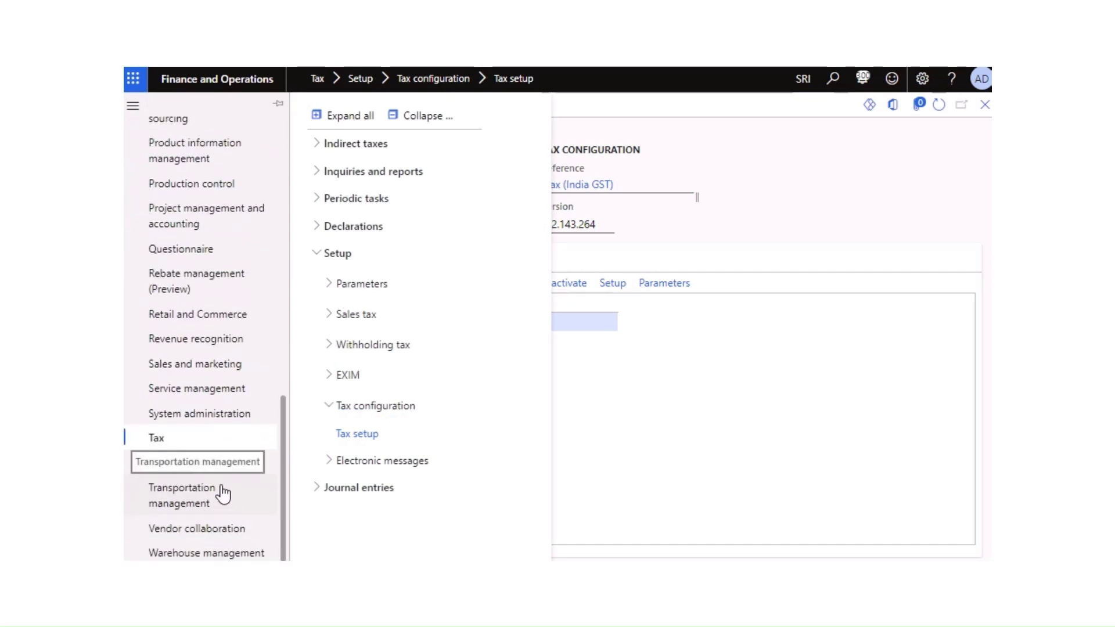
{"action": "scroll", "coordinate": [211, 418], "scroll_direction": "up", "scroll_amount": 3}
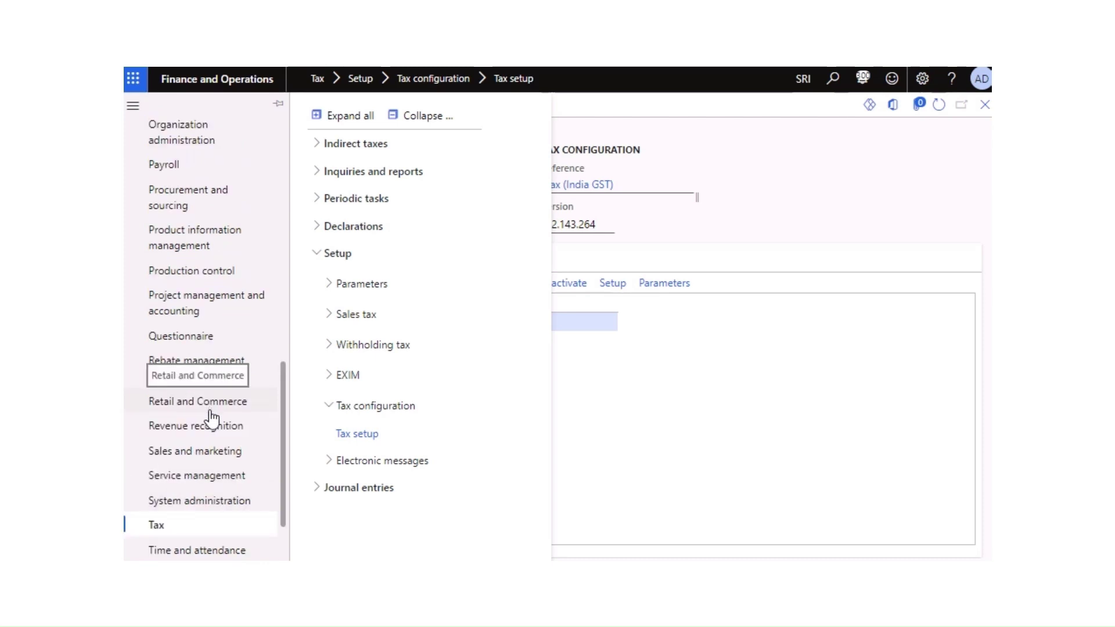
{"action": "scroll", "coordinate": [212, 429], "scroll_direction": "up", "scroll_amount": 6}
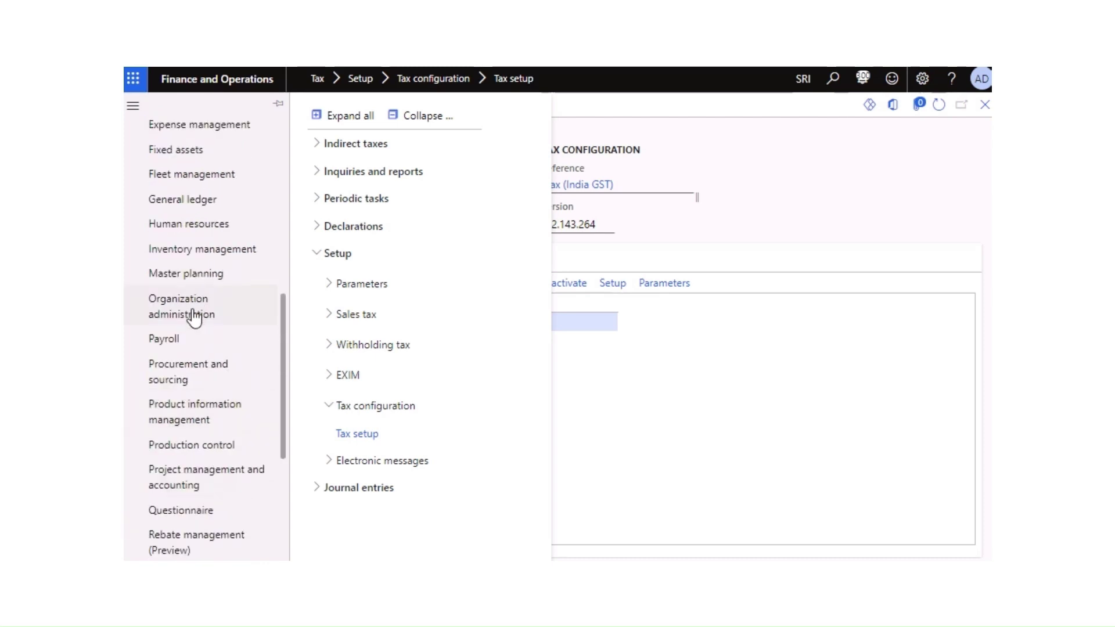
{"action": "left_click", "coordinate": [192, 327]}
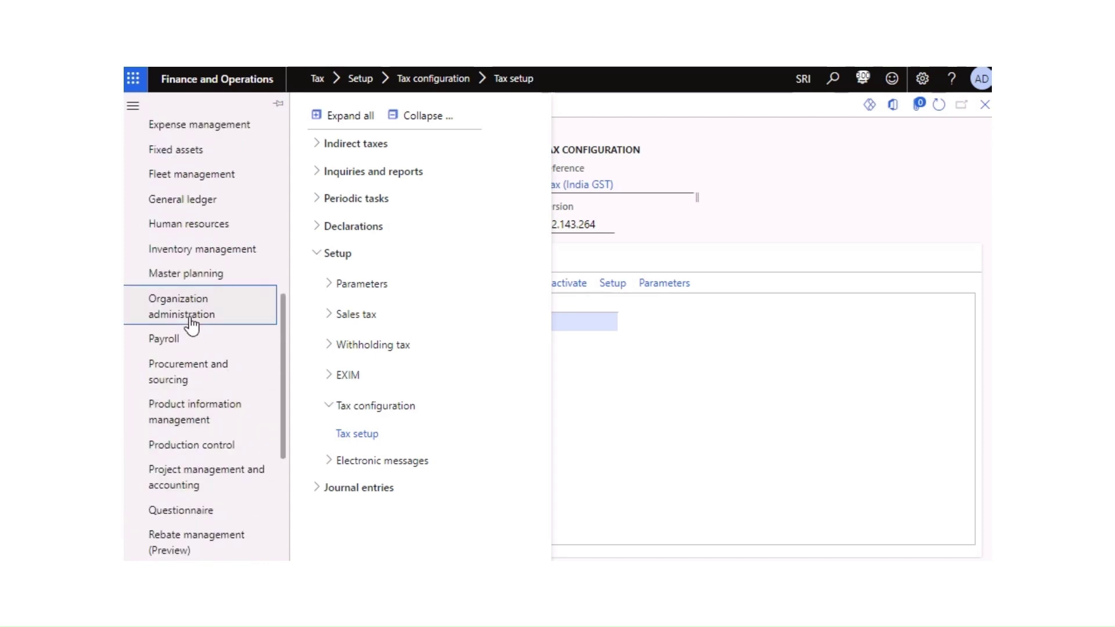
{"action": "left_click", "coordinate": [166, 323]}
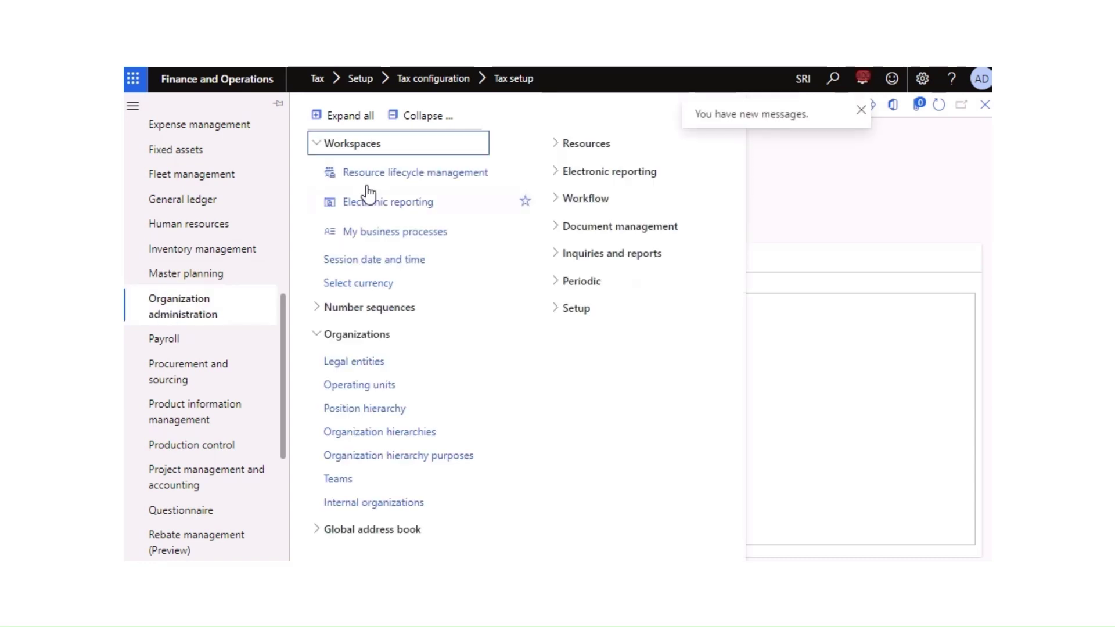
{"action": "left_click", "coordinate": [422, 116]}
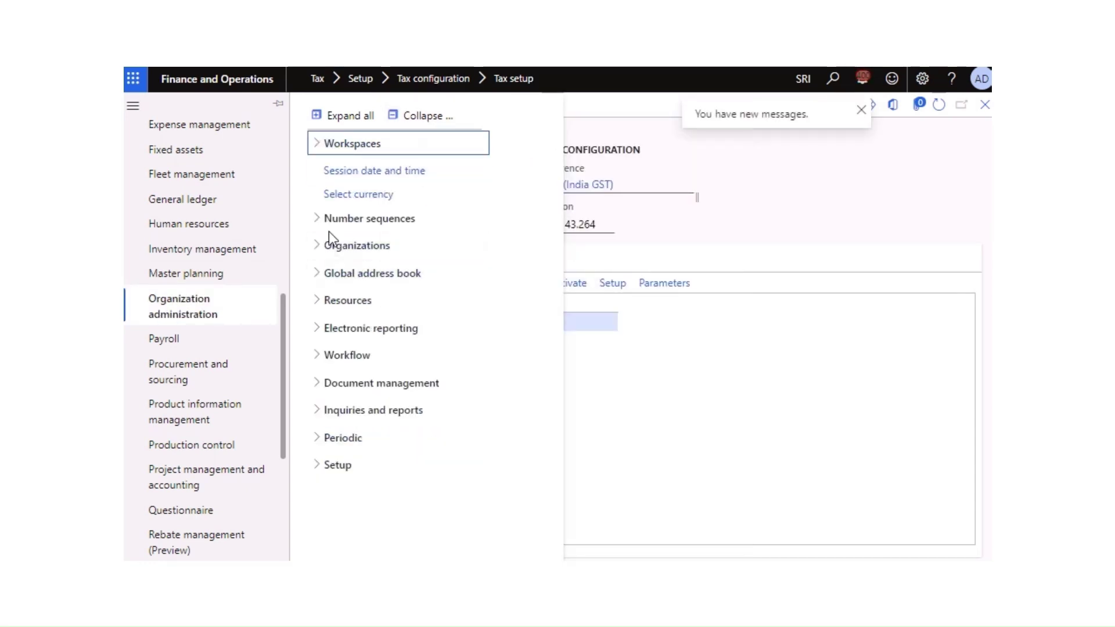
{"action": "left_click", "coordinate": [316, 249]}
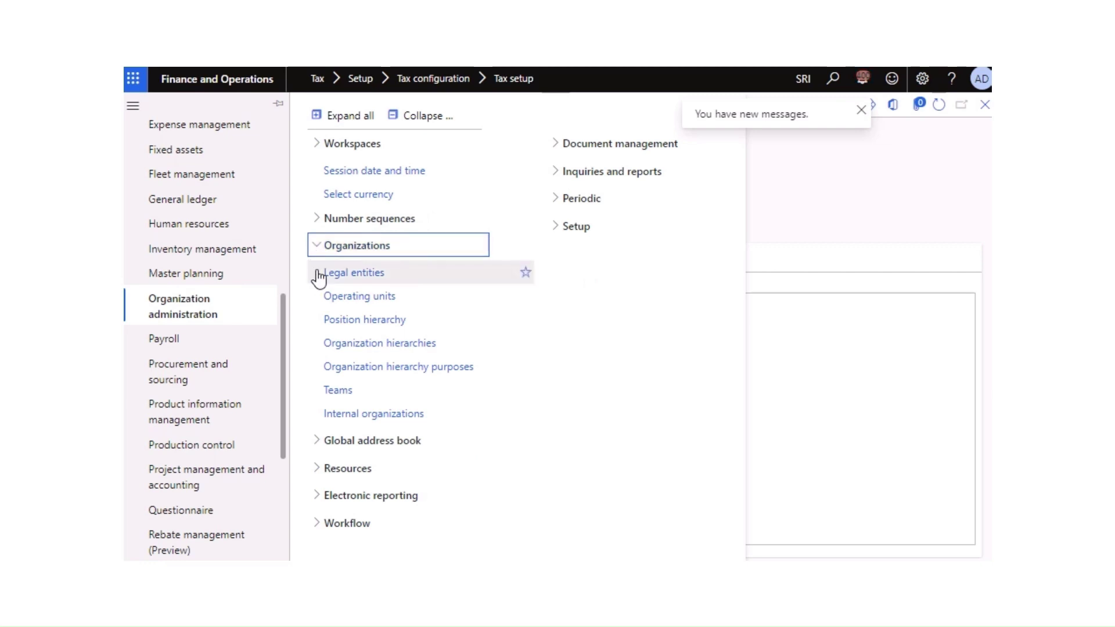
{"action": "left_click", "coordinate": [466, 273]}
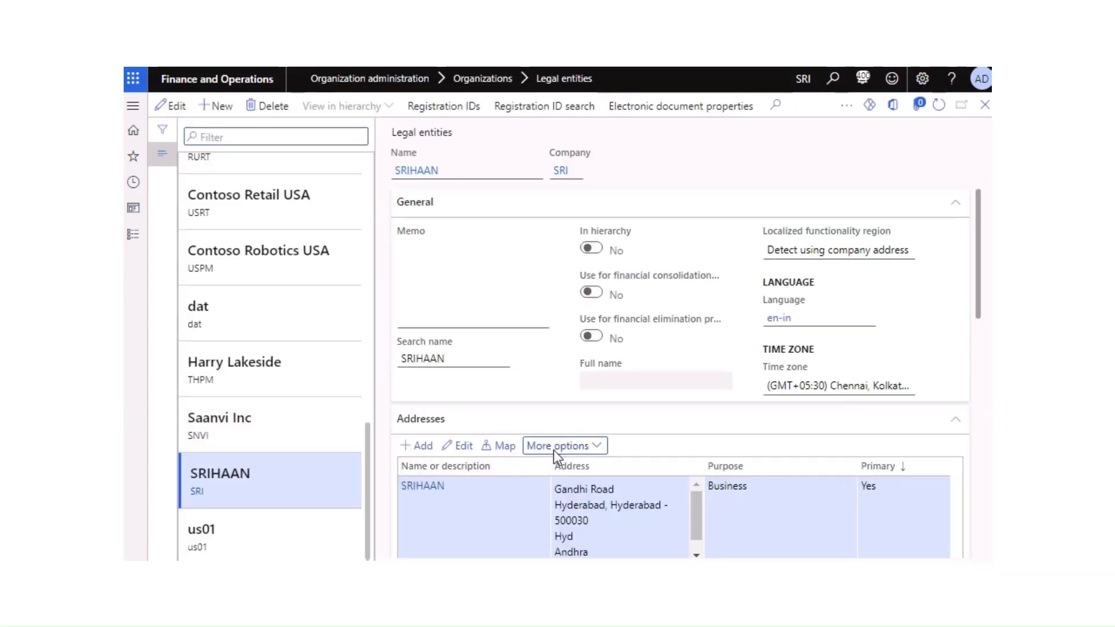
Step: Open the company address's advanced page and edit the SRIHAAN tax information record
{"action": "left_click", "coordinate": [555, 448]}
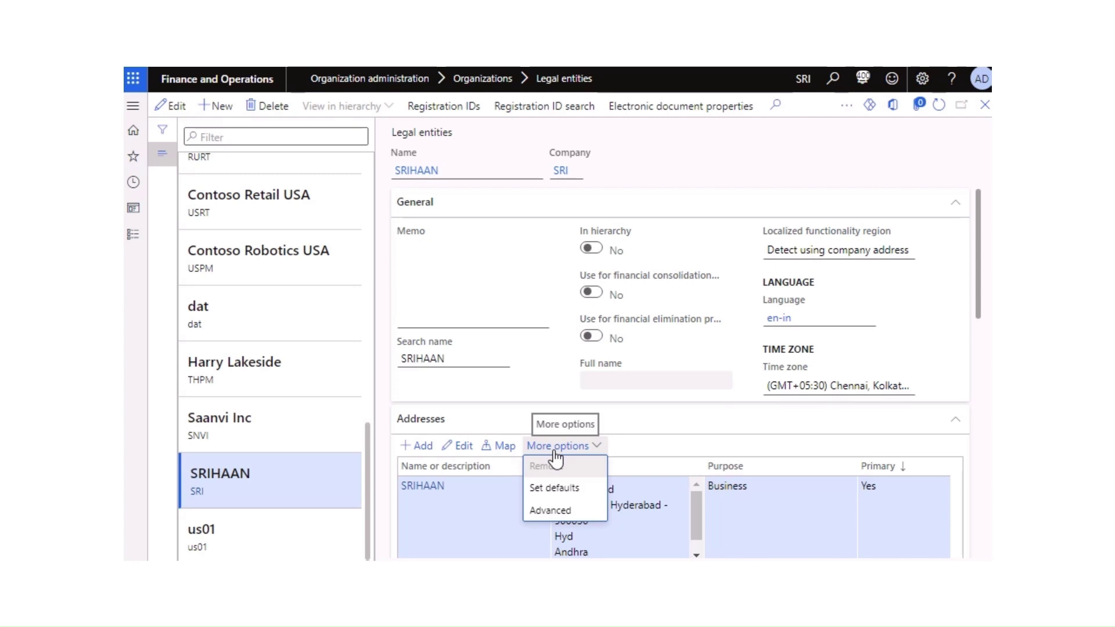
{"action": "left_click", "coordinate": [552, 510]}
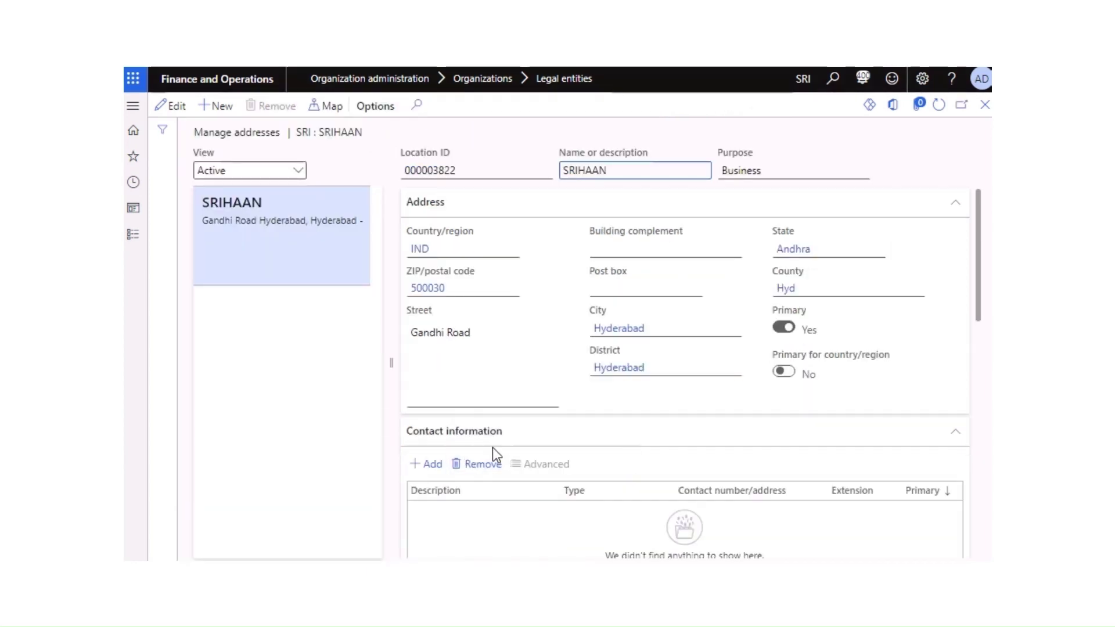
{"action": "scroll", "coordinate": [517, 486], "scroll_direction": "down", "scroll_amount": 2}
{"action": "scroll", "coordinate": [647, 456], "scroll_direction": "left", "scroll_amount": 1}
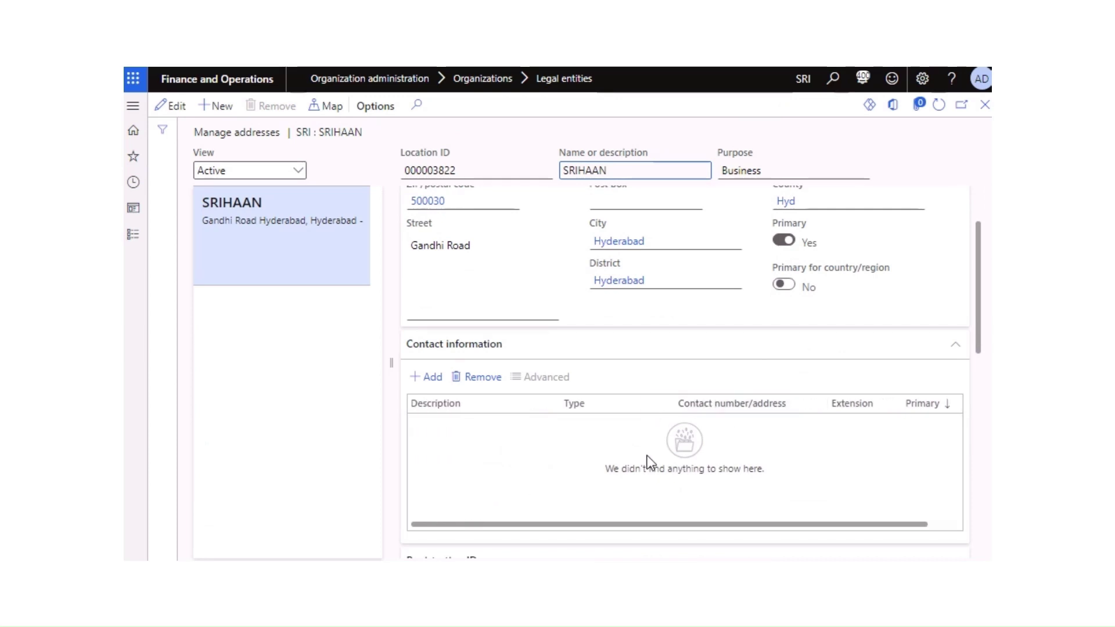
{"action": "left_click_drag", "start_coordinate": [978, 327], "coordinate": [987, 531]}
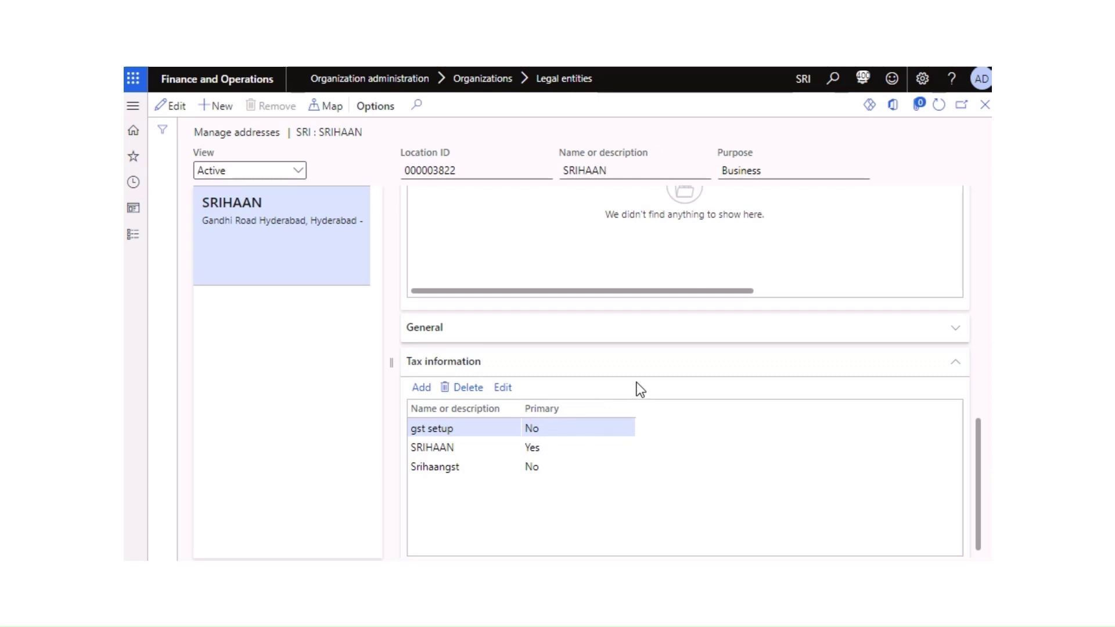
{"action": "left_click", "coordinate": [446, 445]}
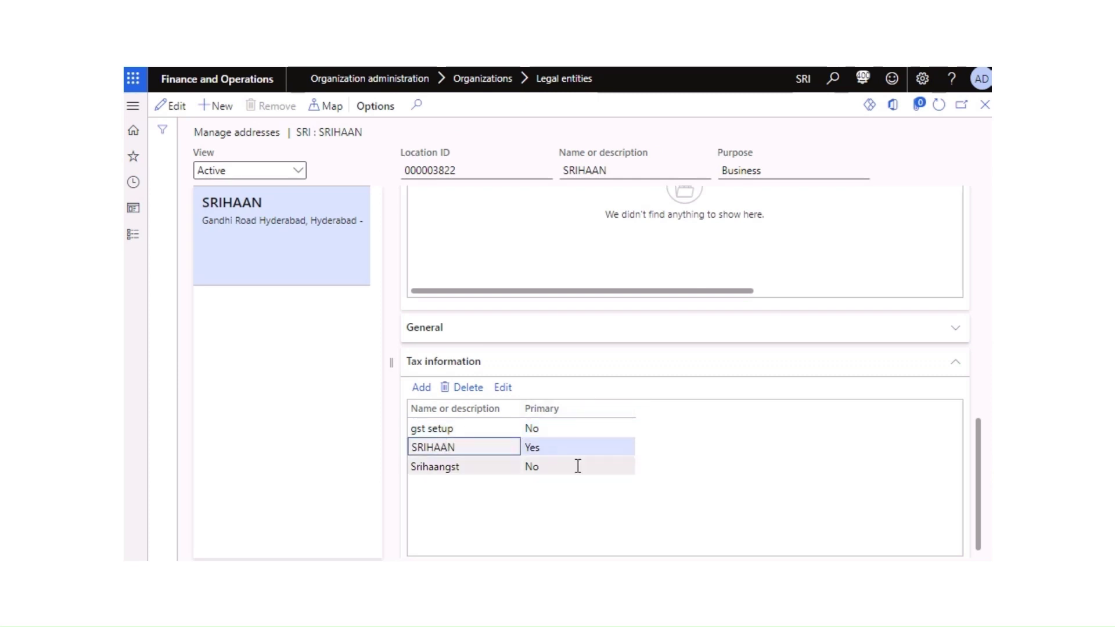
{"action": "left_click", "coordinate": [502, 391]}
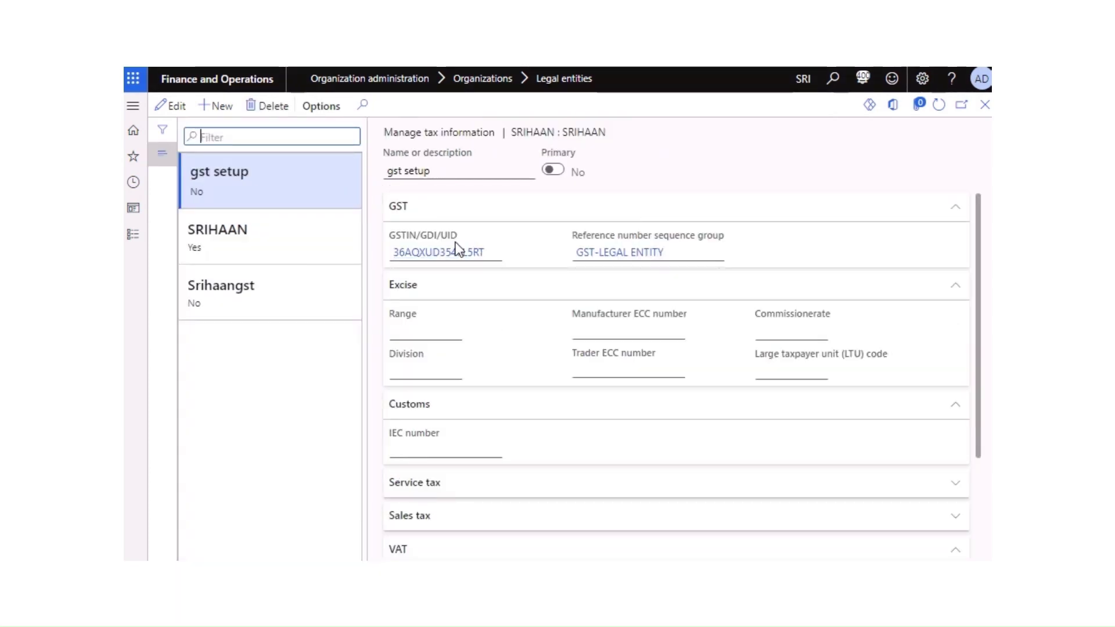
Step: Add a new tax information record using the Srihaan GST registration number
{"action": "left_click", "coordinate": [171, 107]}
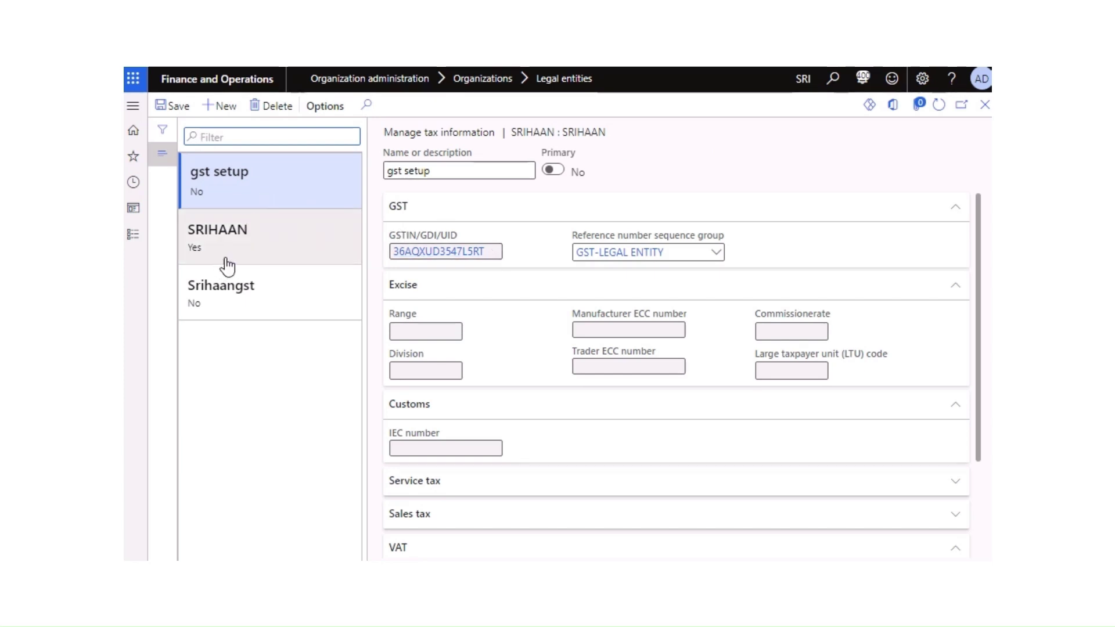
{"action": "left_click", "coordinate": [234, 113]}
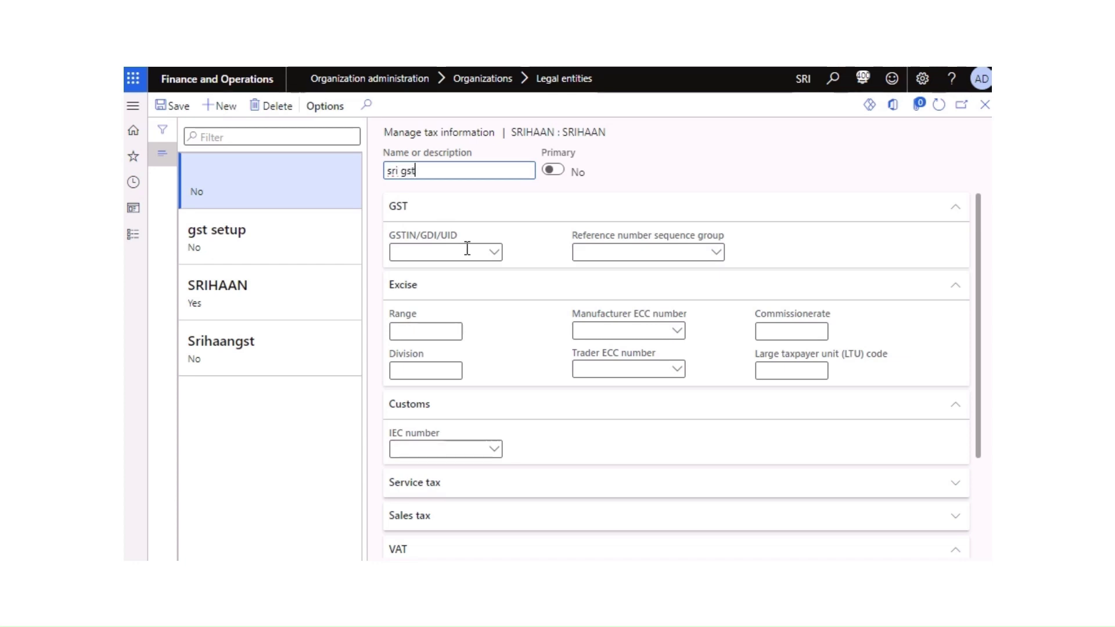
{"action": "left_click", "coordinate": [493, 261]}
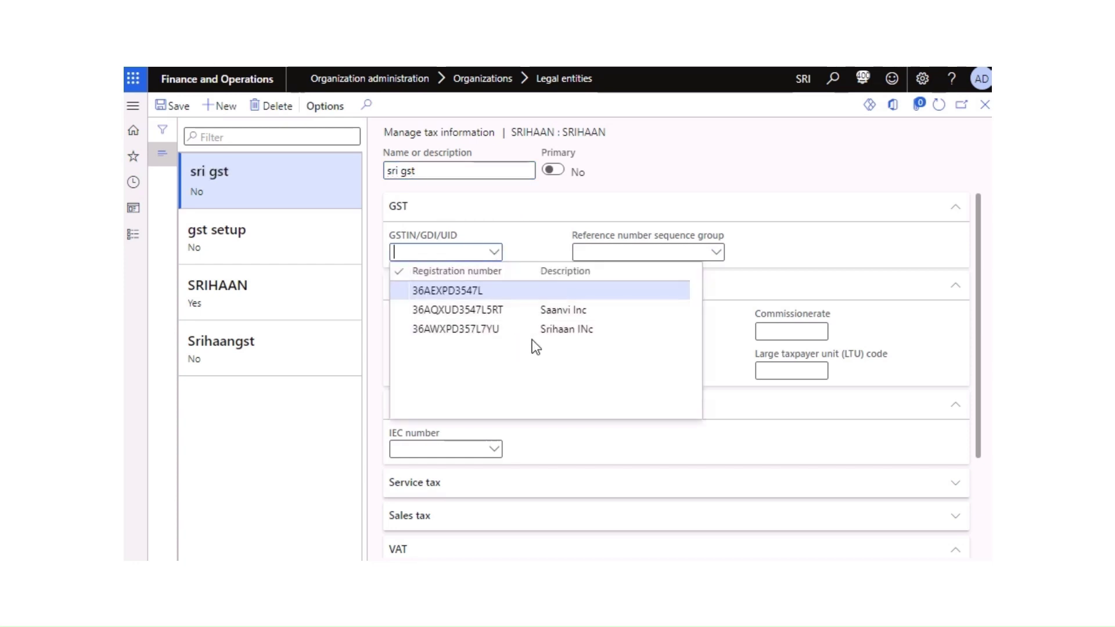
{"action": "left_click", "coordinate": [500, 330]}
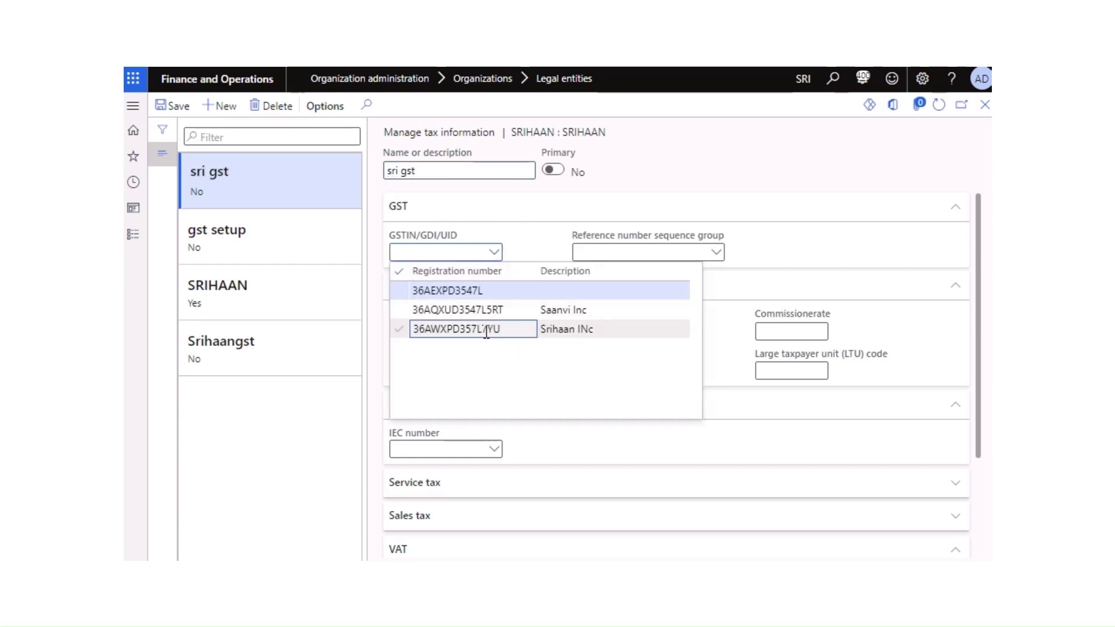
Step: Make sri gst primary with sequence group GST-LEGAL ENTITY and save
{"action": "left_click", "coordinate": [554, 176]}
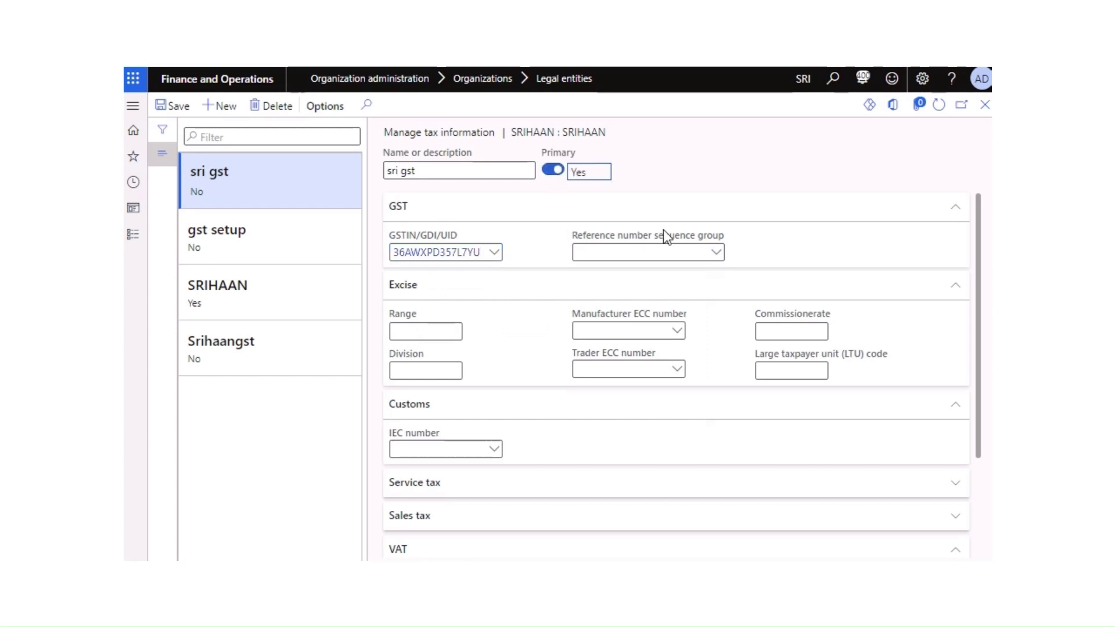
{"action": "left_click", "coordinate": [717, 317]}
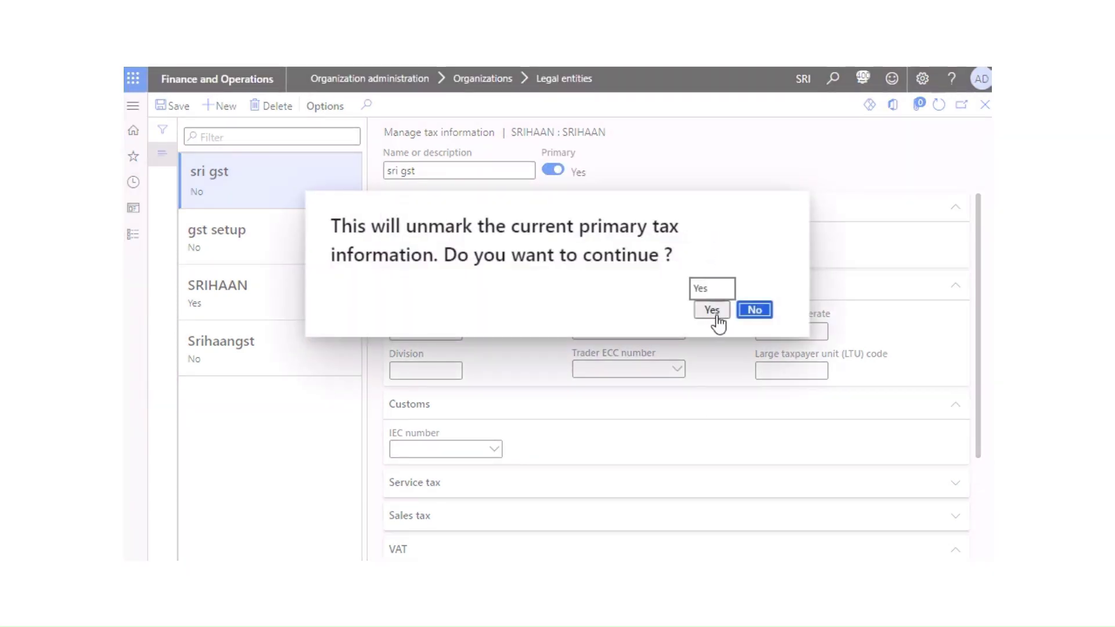
{"action": "left_click", "coordinate": [717, 256]}
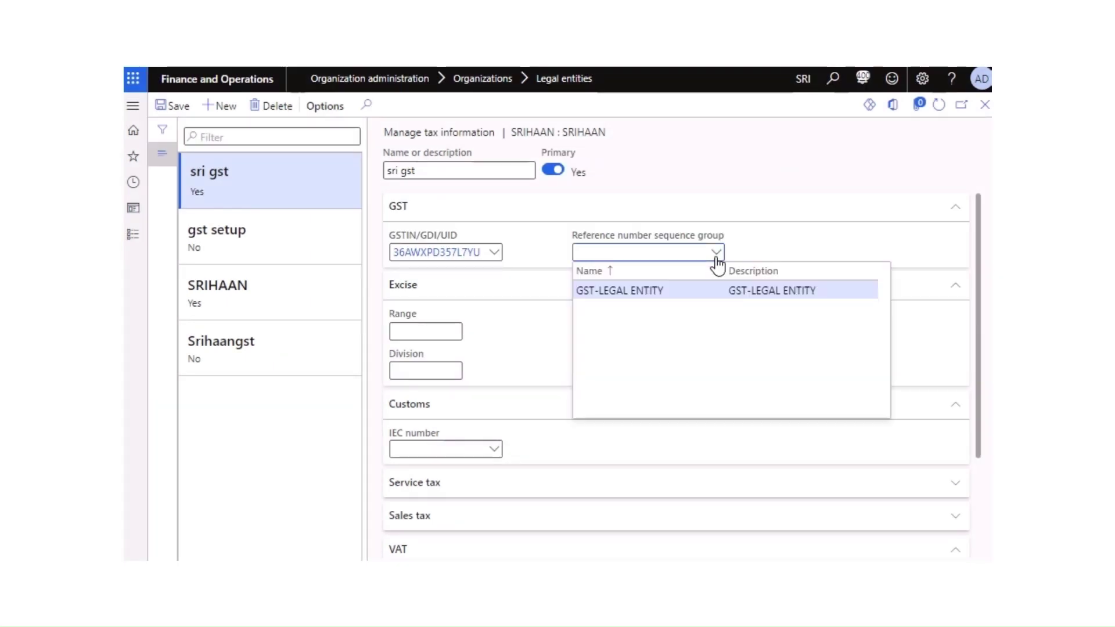
{"action": "left_click", "coordinate": [668, 288]}
{"action": "scroll", "coordinate": [560, 297], "scroll_direction": "down", "scroll_amount": 3}
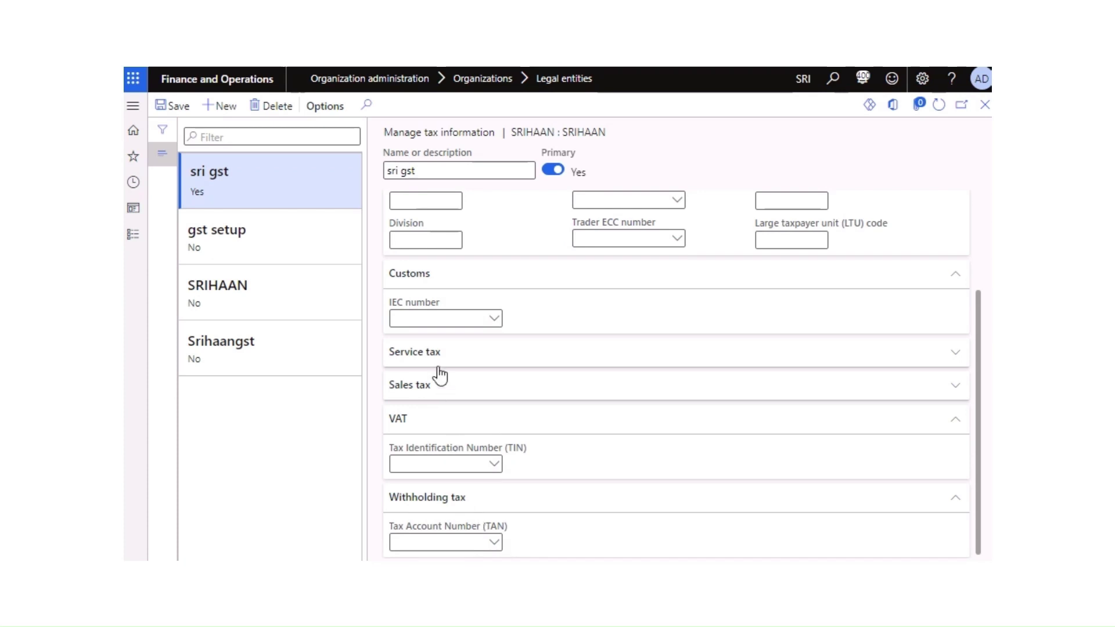
{"action": "scroll", "coordinate": [436, 372], "scroll_direction": "up", "scroll_amount": 3}
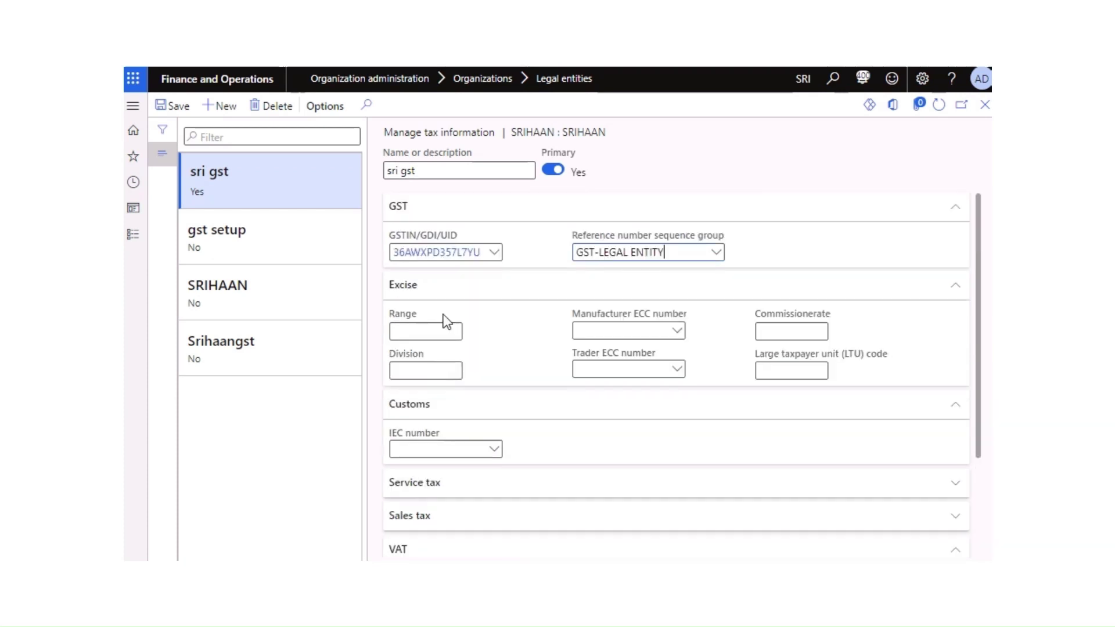
{"action": "left_click", "coordinate": [182, 108]}
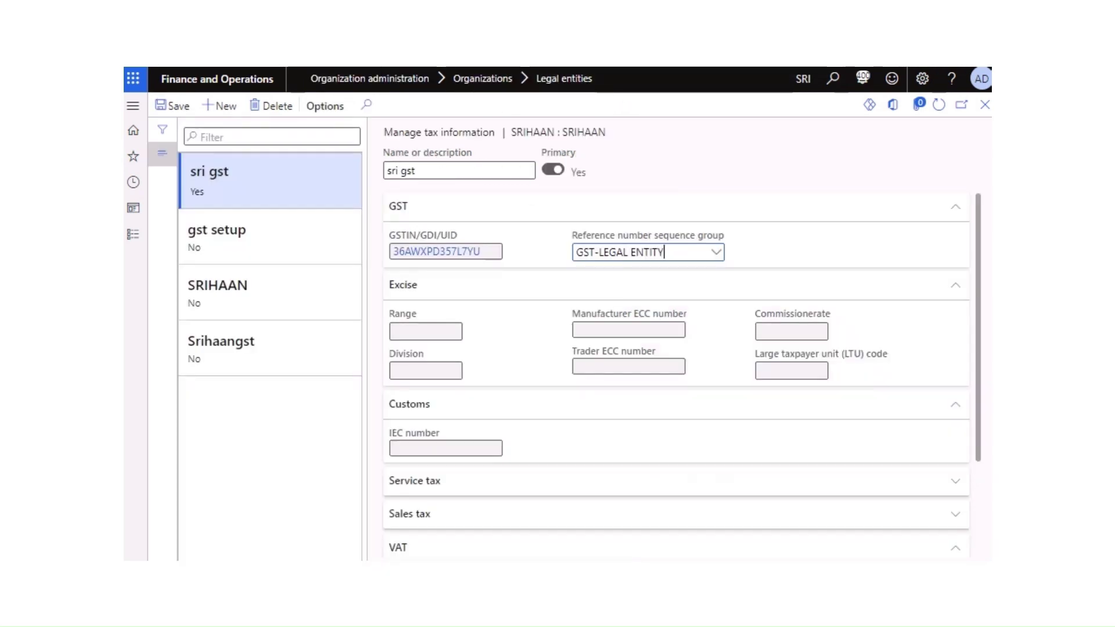
{"action": "scroll", "coordinate": [500, 361], "scroll_direction": "down", "scroll_amount": 2}
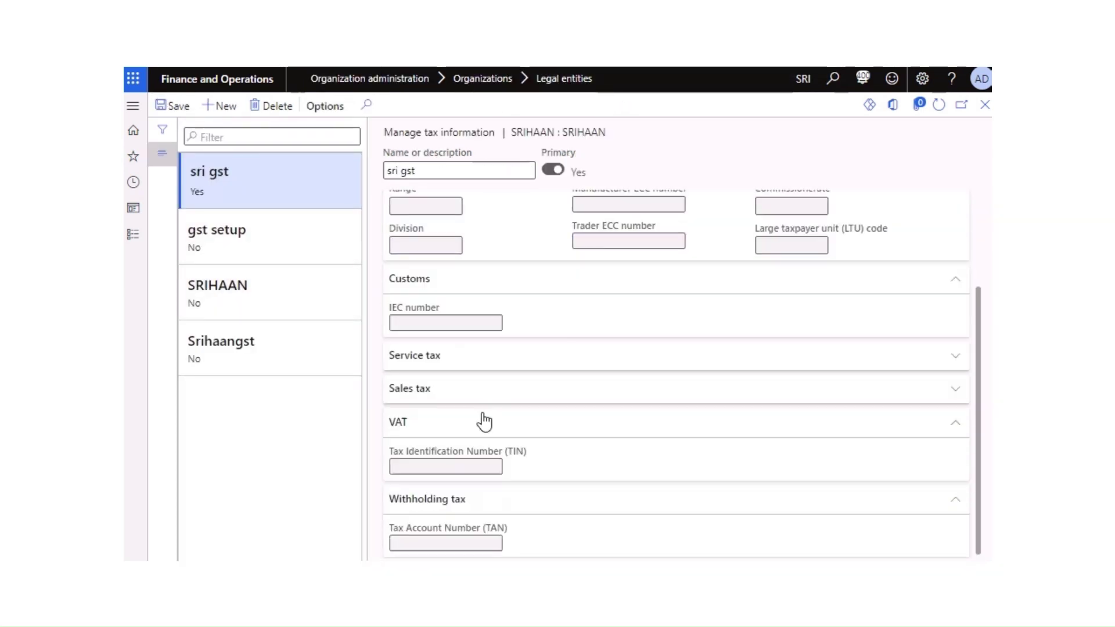
{"action": "scroll", "coordinate": [493, 378], "scroll_direction": "up", "scroll_amount": 2}
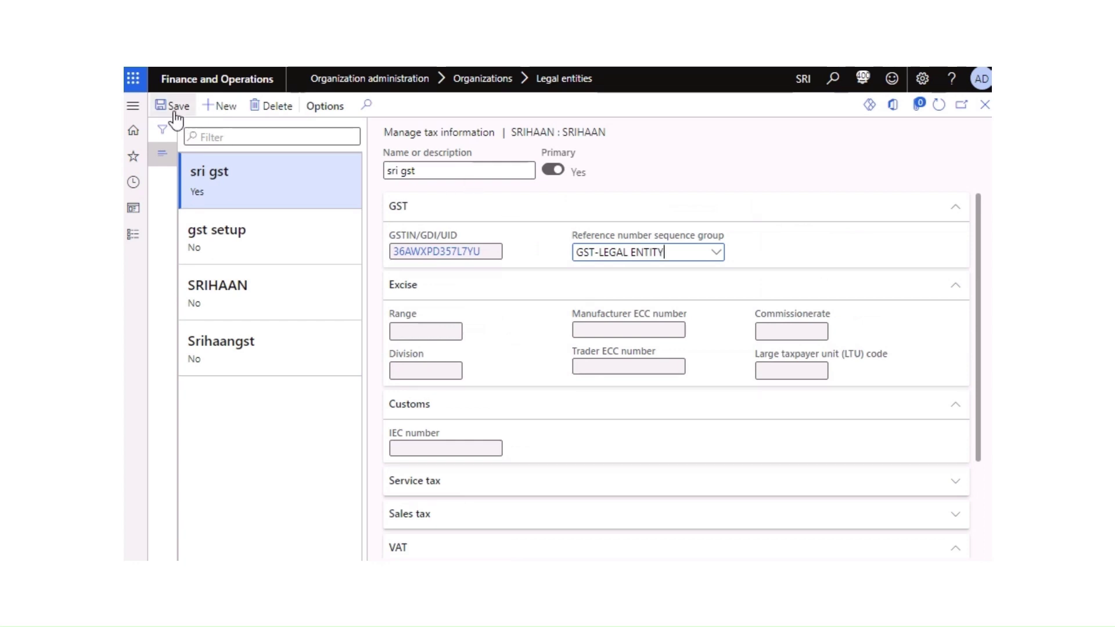
Step: Go to Accounts payable > All purchase orders
{"action": "left_click", "coordinate": [134, 236]}
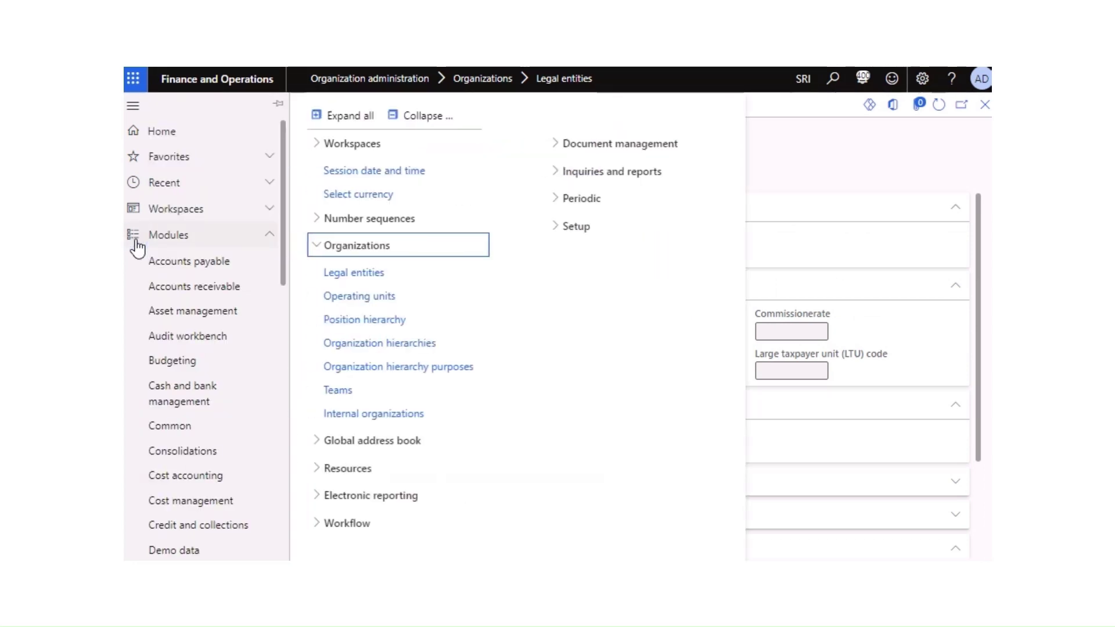
{"action": "left_click", "coordinate": [204, 265]}
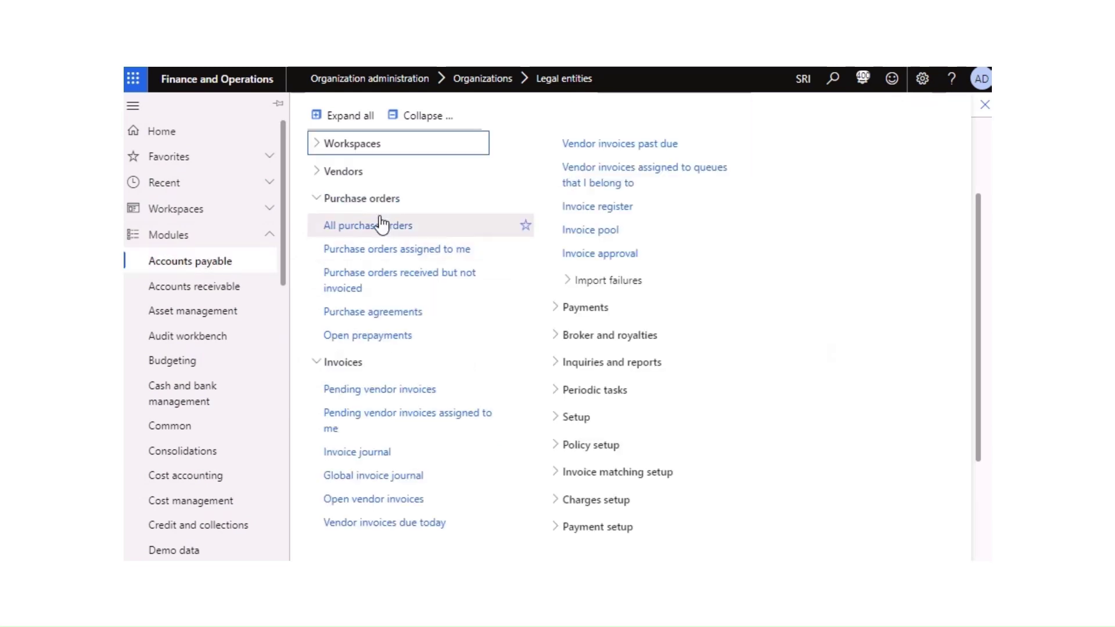
{"action": "left_click", "coordinate": [374, 224]}
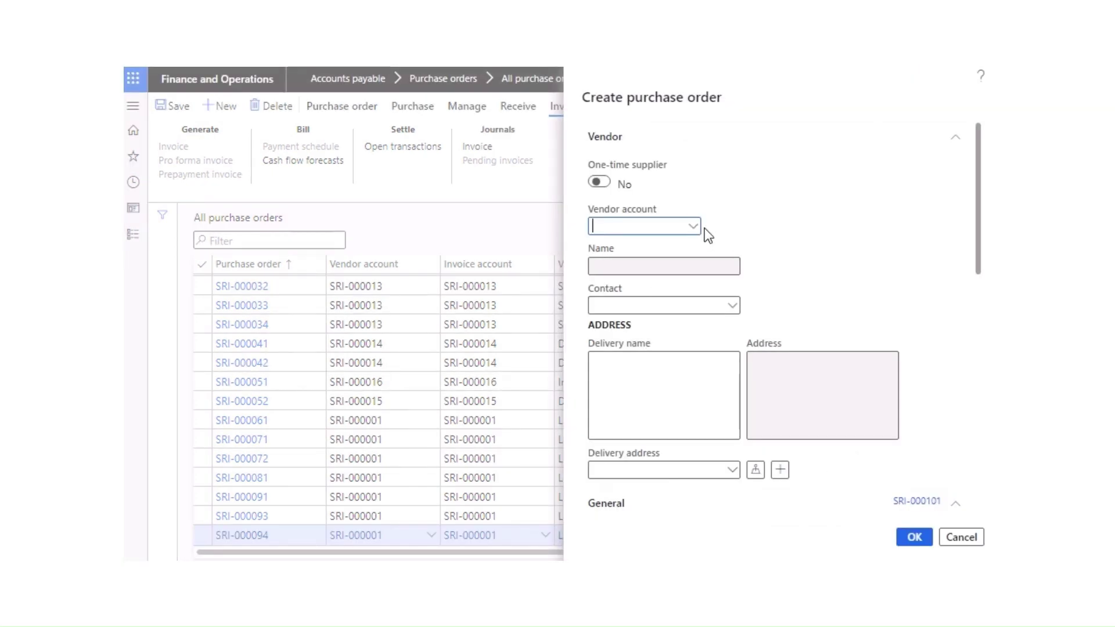
Step: Choose vendor Lenova Inc and warehouse LB NAGAR for the new purchase order
{"action": "left_click", "coordinate": [693, 229]}
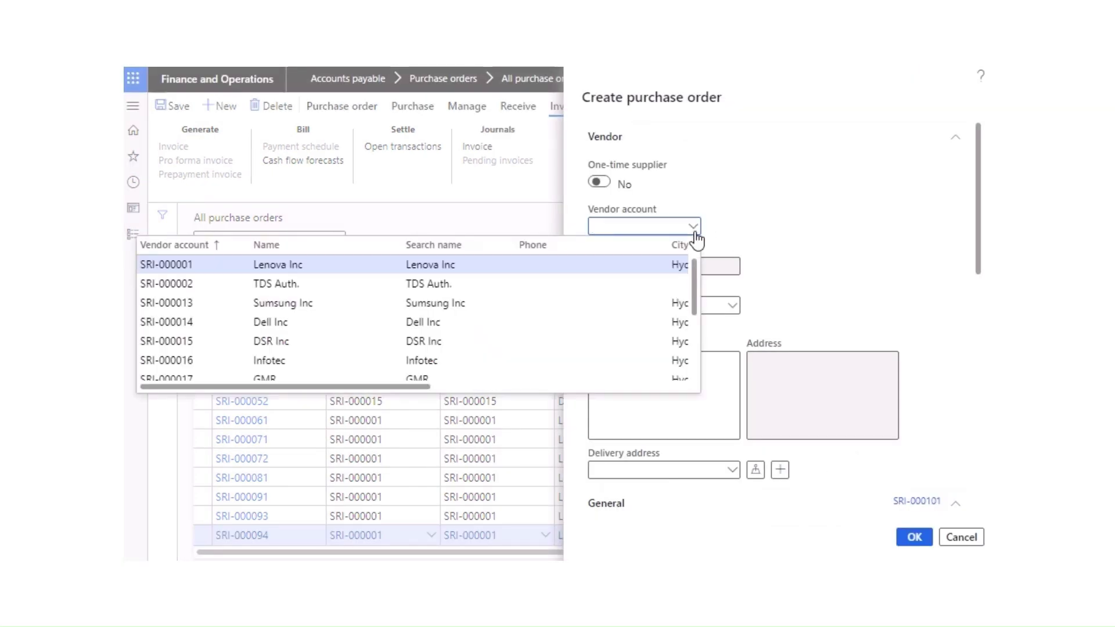
{"action": "left_click", "coordinate": [300, 267]}
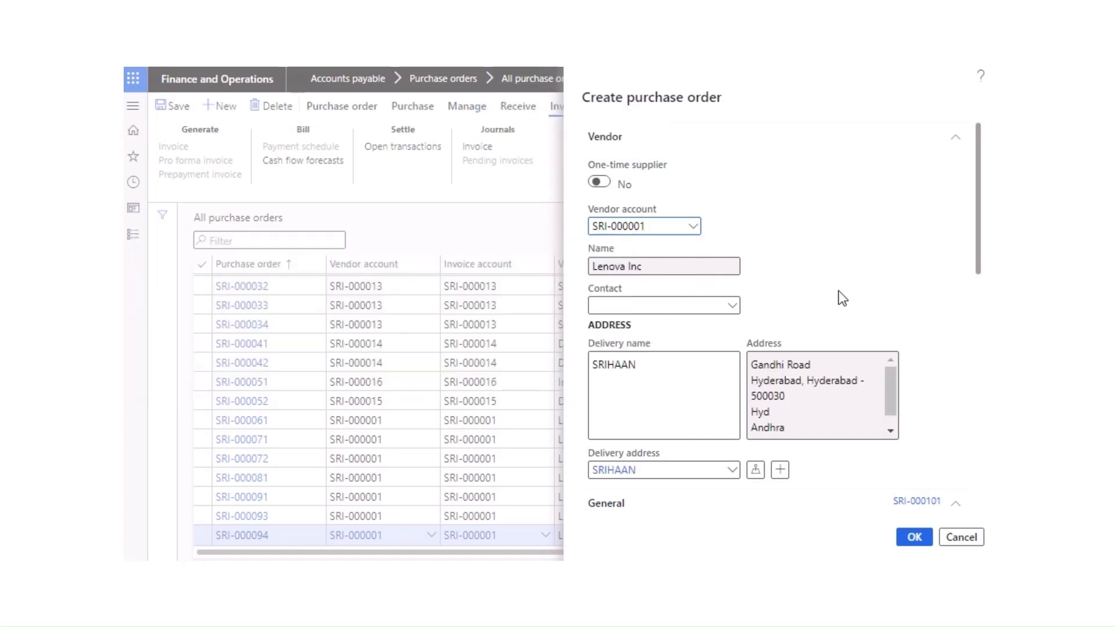
{"action": "scroll", "coordinate": [903, 418], "scroll_direction": "down", "scroll_amount": 5}
{"action": "left_click", "coordinate": [877, 261]}
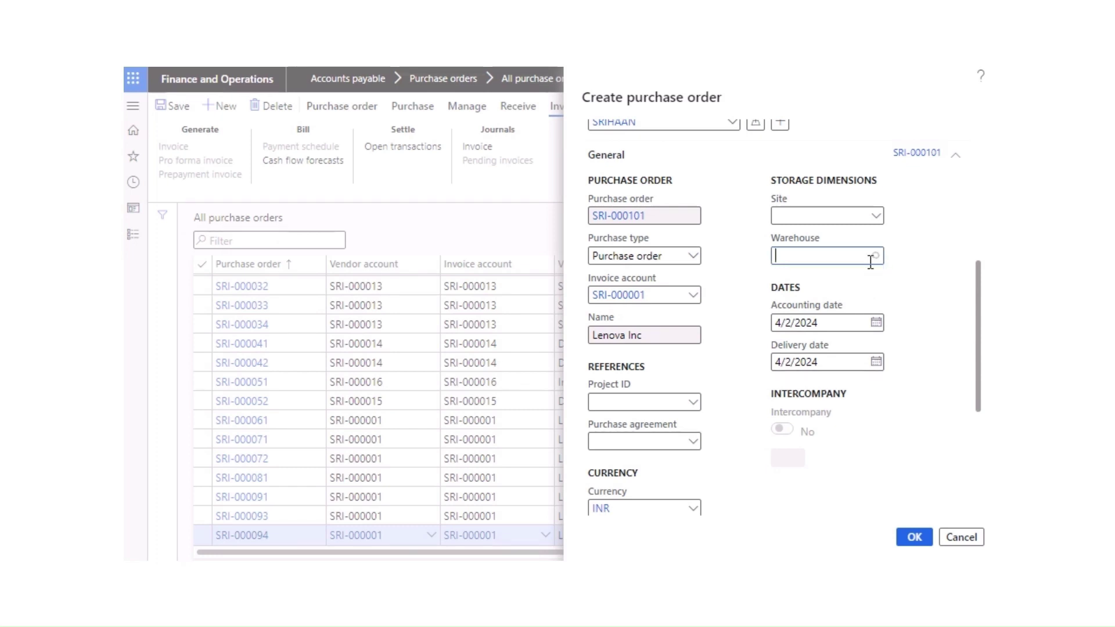
{"action": "left_click", "coordinate": [874, 256]}
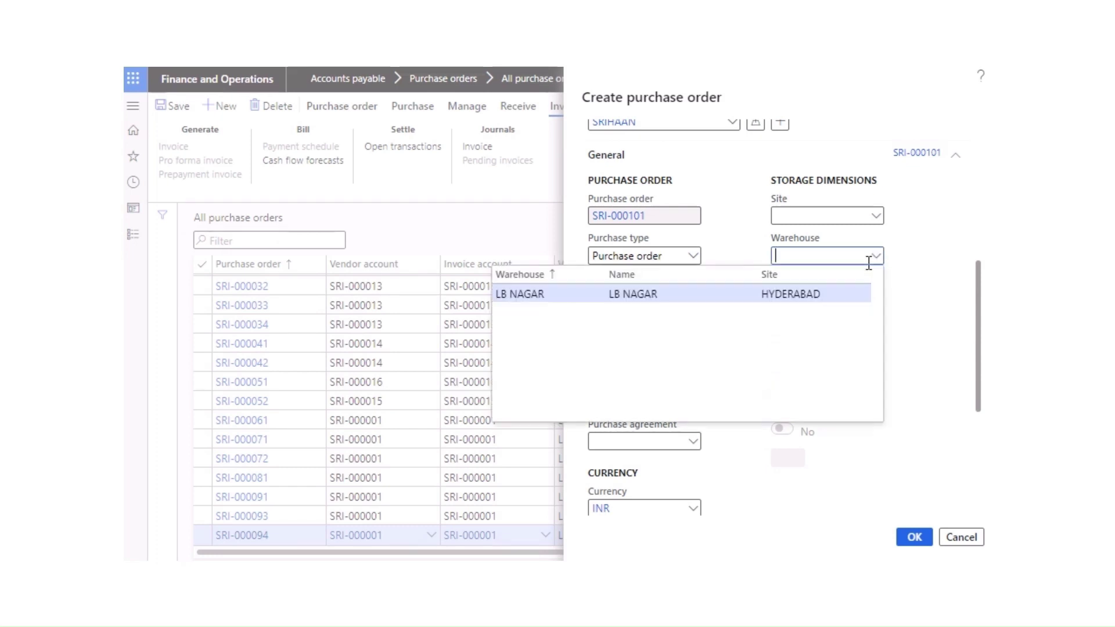
{"action": "left_click", "coordinate": [687, 302]}
{"action": "scroll", "coordinate": [709, 377], "scroll_direction": "down", "scroll_amount": 4}
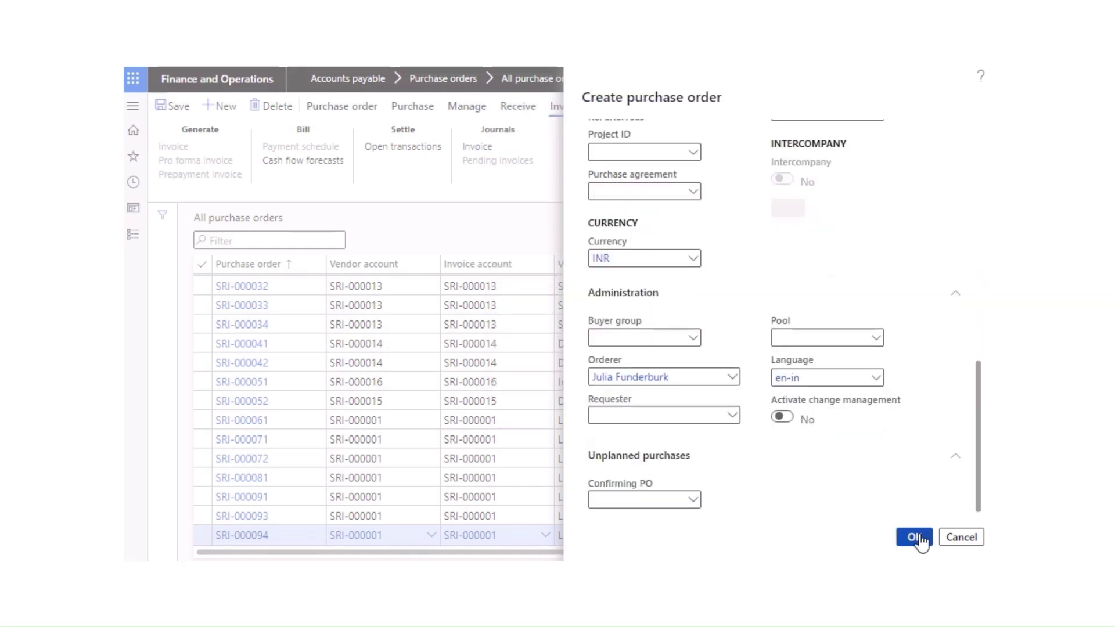
Step: Add item 10001 with quantity 2 at unit price 50,000 and save the line
{"action": "scroll", "coordinate": [804, 513], "scroll_direction": "up", "scroll_amount": 5}
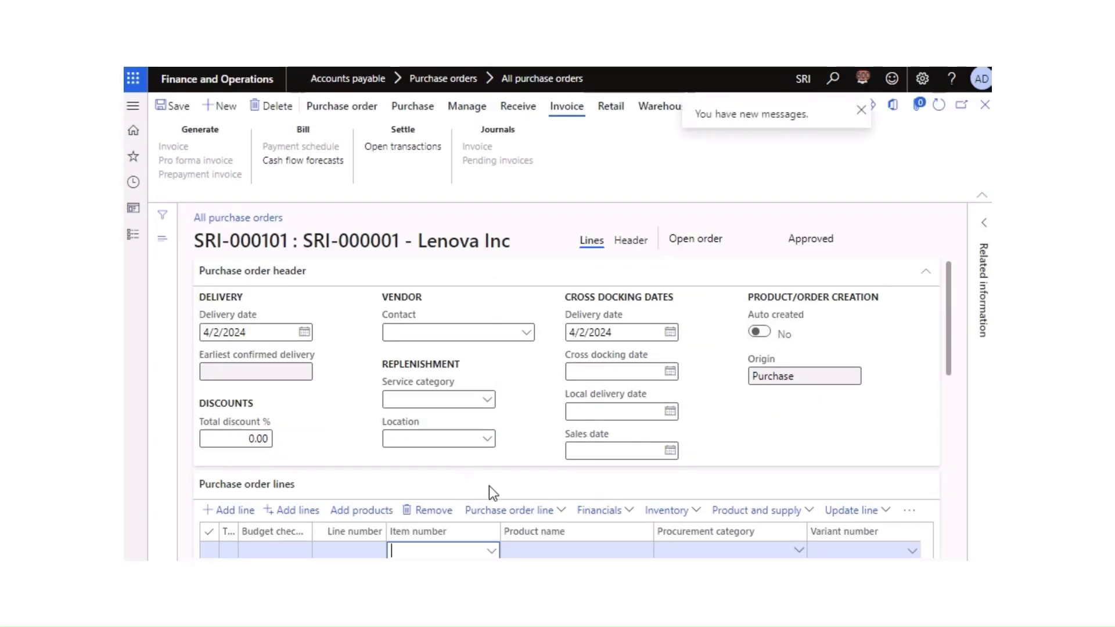
{"action": "scroll", "coordinate": [492, 492], "scroll_direction": "down", "scroll_amount": 3}
{"action": "left_click", "coordinate": [493, 379]}
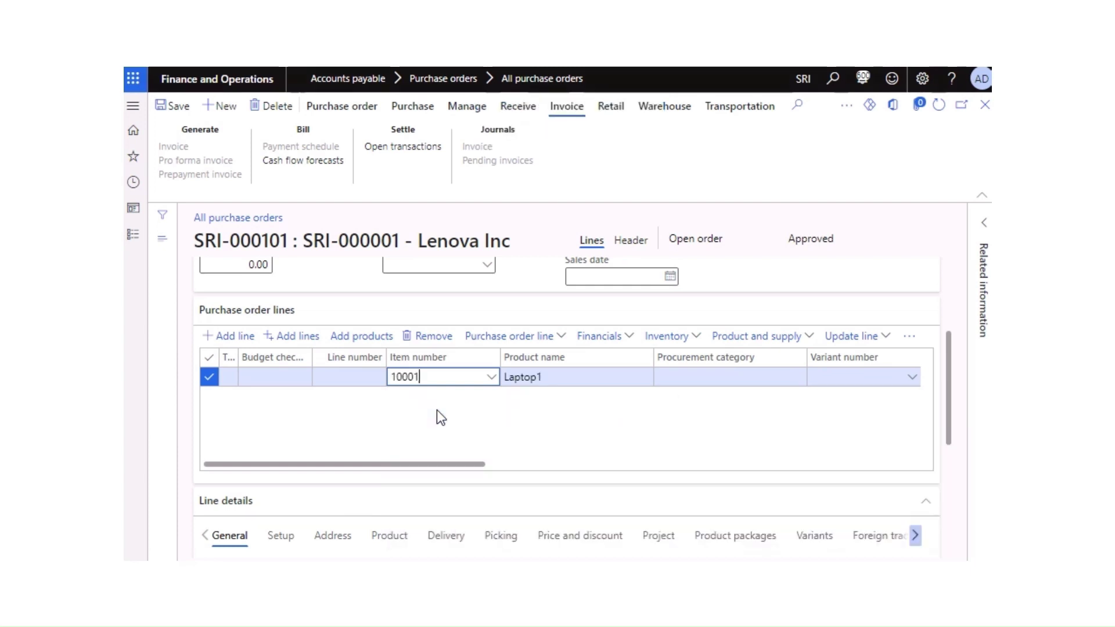
{"action": "key", "text": "Tab"}
{"action": "key", "text": "Tab"}
{"action": "key", "text": "Tab"}
{"action": "key", "text": "Tab"}
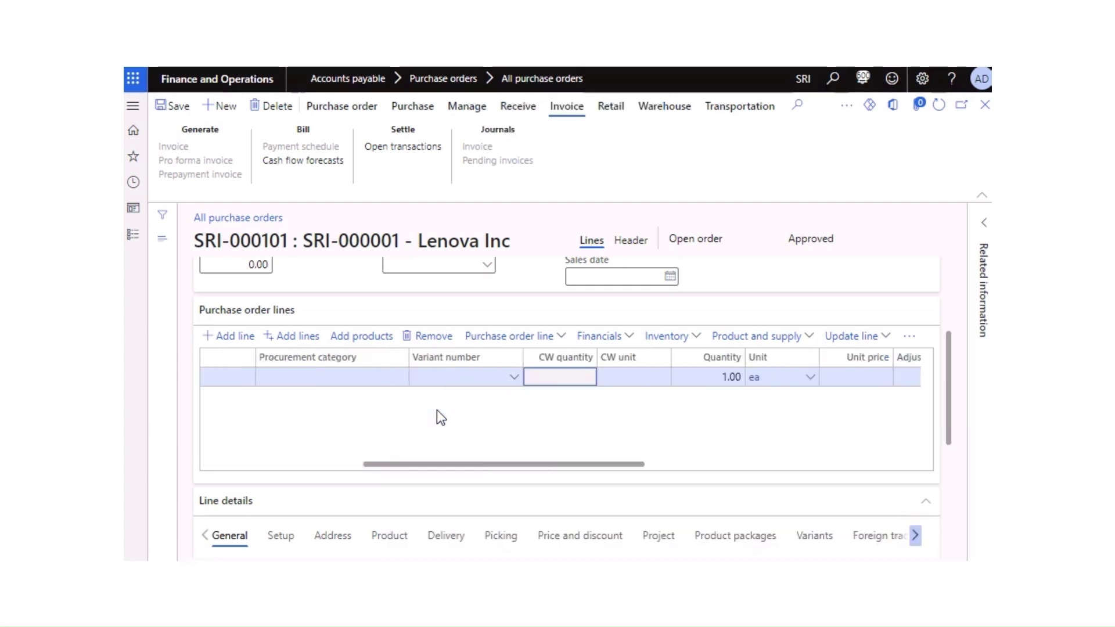
{"action": "key", "text": "Tab"}
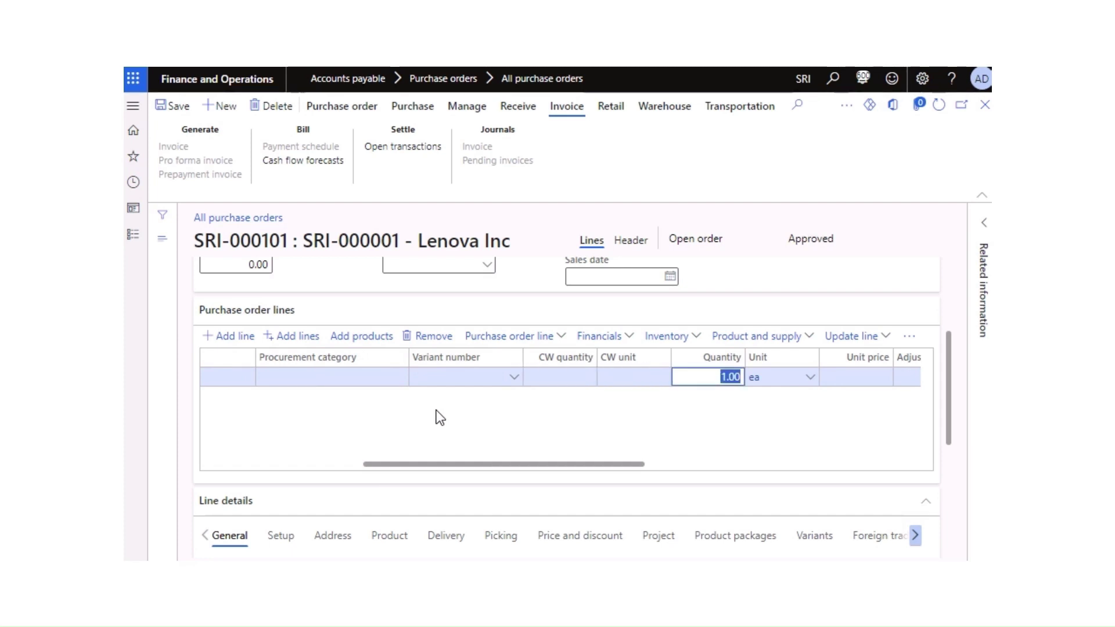
{"action": "key", "text": "Tab"}
{"action": "key", "text": "Tab"}
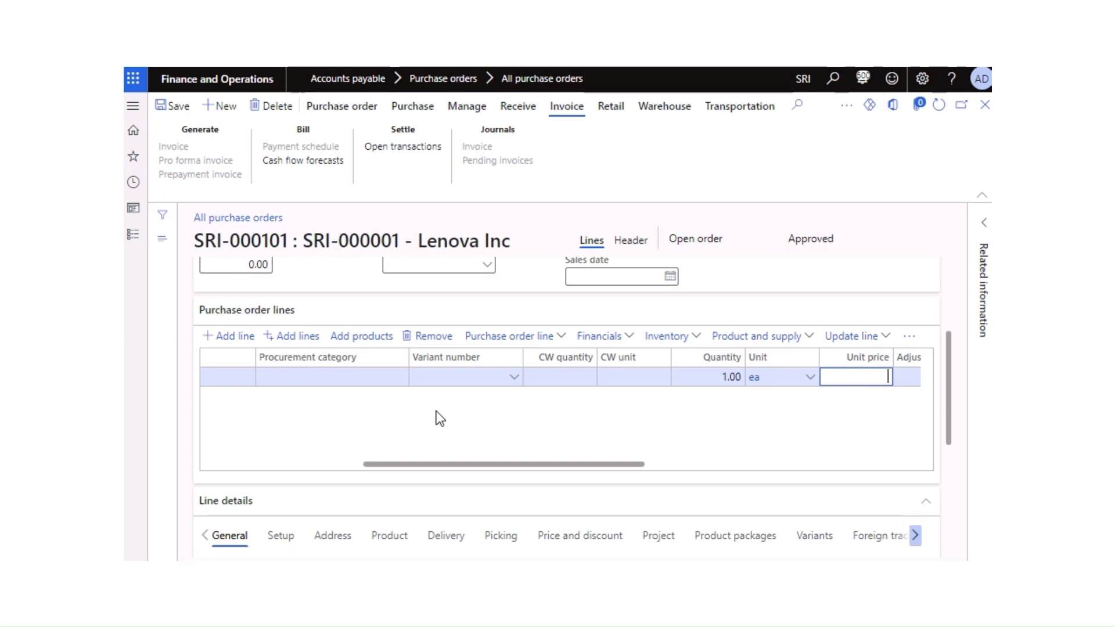
{"action": "key", "text": "shift+Tab"}
{"action": "key", "text": "shift+Tab"}
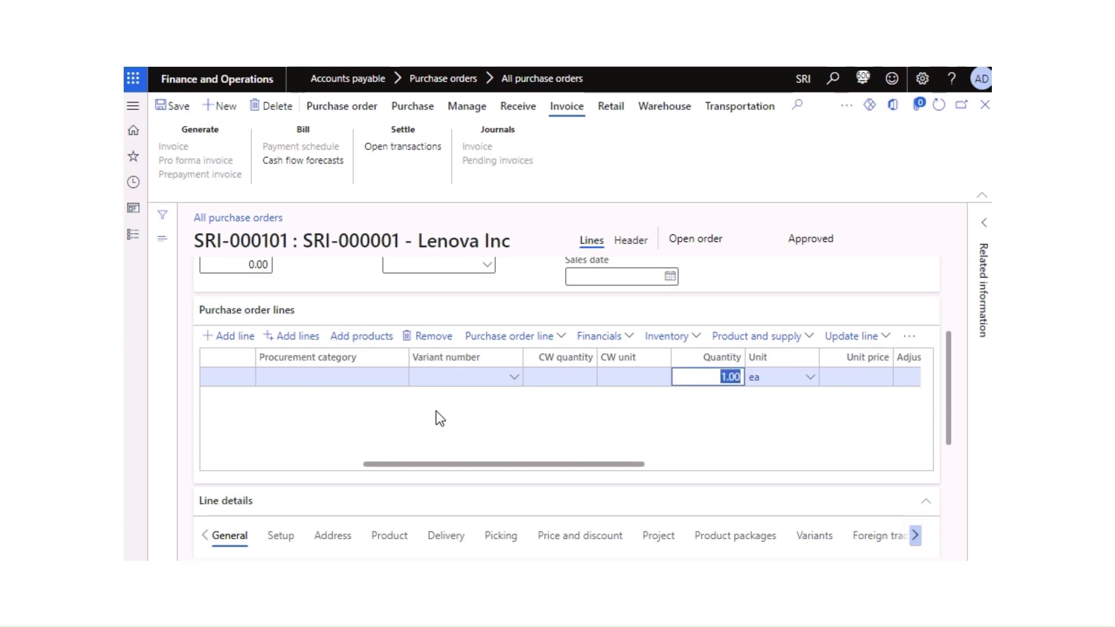
{"action": "type", "text": "2"}
{"action": "key", "text": "Tab"}
{"action": "key", "text": "Tab"}
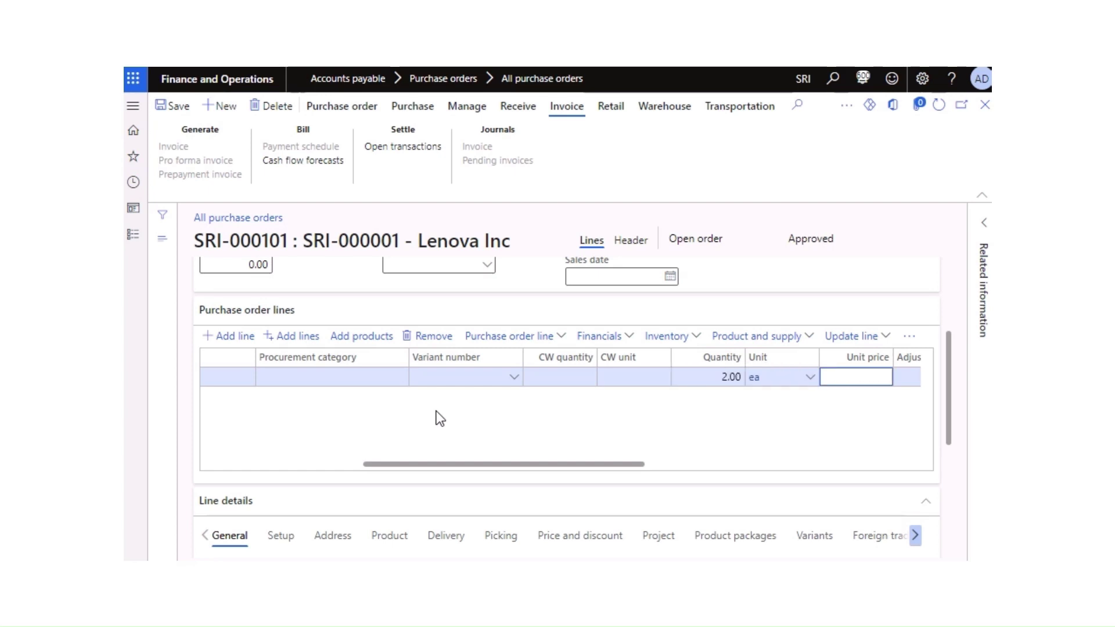
{"action": "type", "text": "50,000"}
{"action": "key", "text": "Tab"}
{"action": "key", "text": "Tab"}
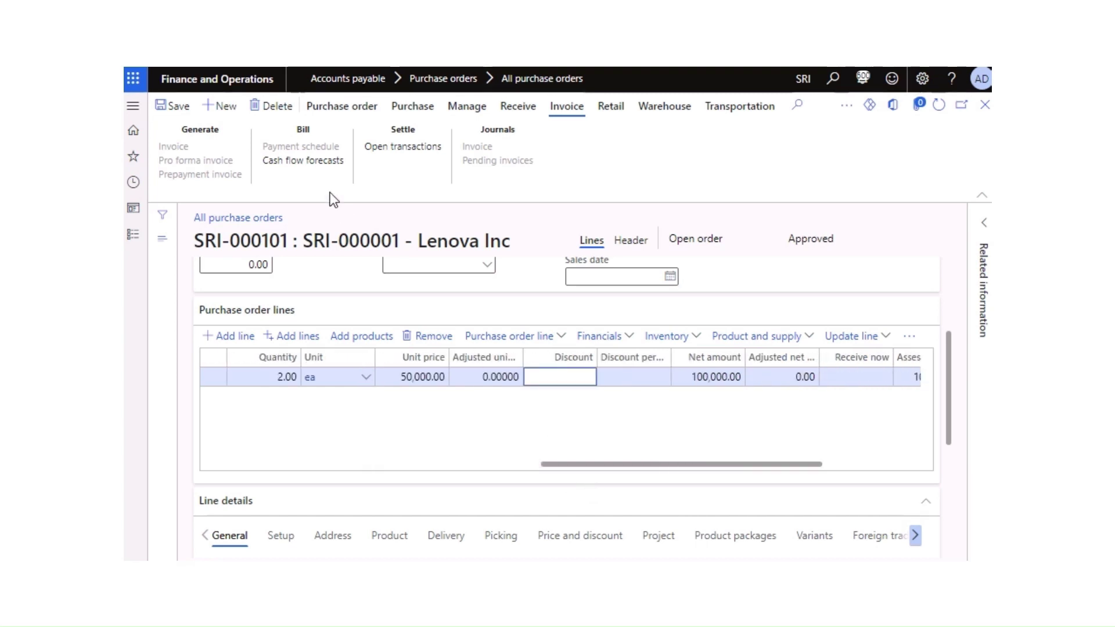
{"action": "left_click", "coordinate": [173, 107]}
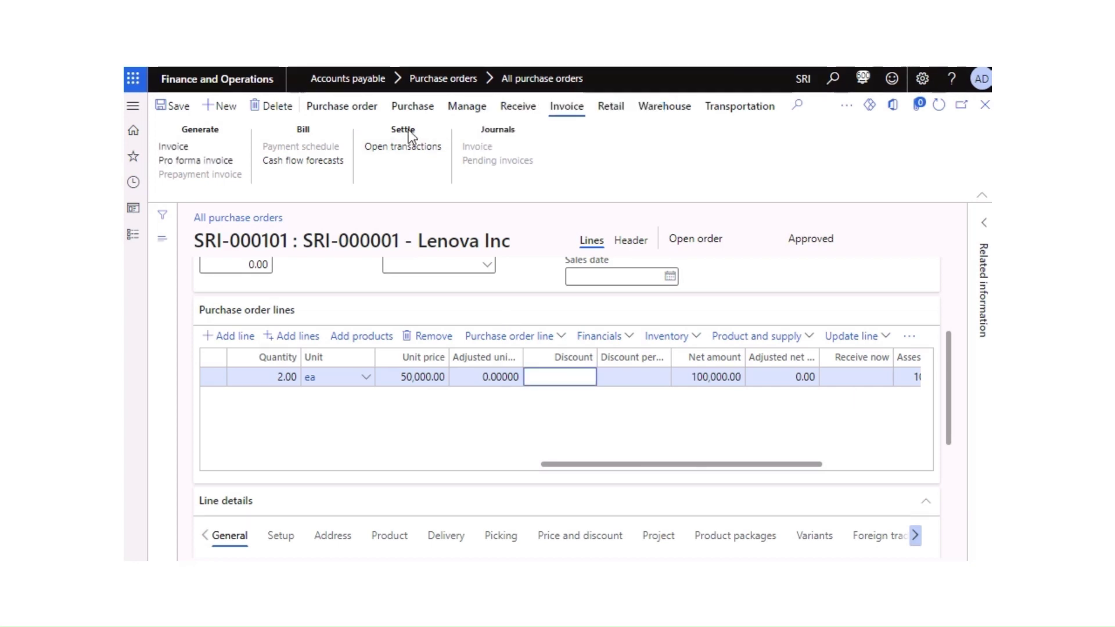
Step: Confirm purchase order SRI-000101 from the Purchase actions
{"action": "left_click", "coordinate": [412, 106]}
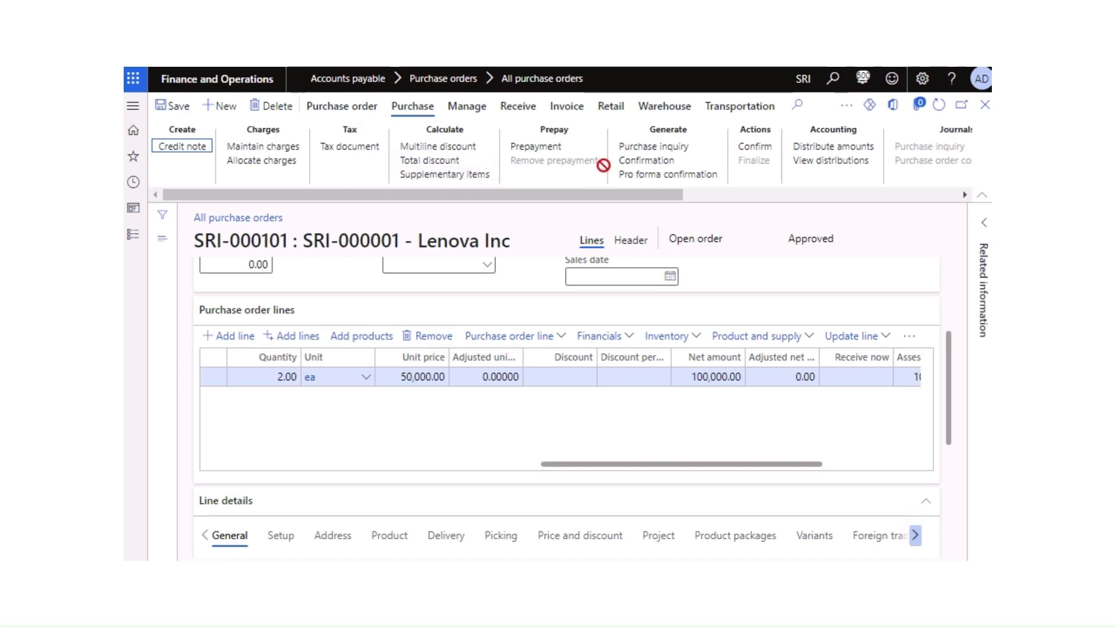
{"action": "left_click", "coordinate": [755, 148]}
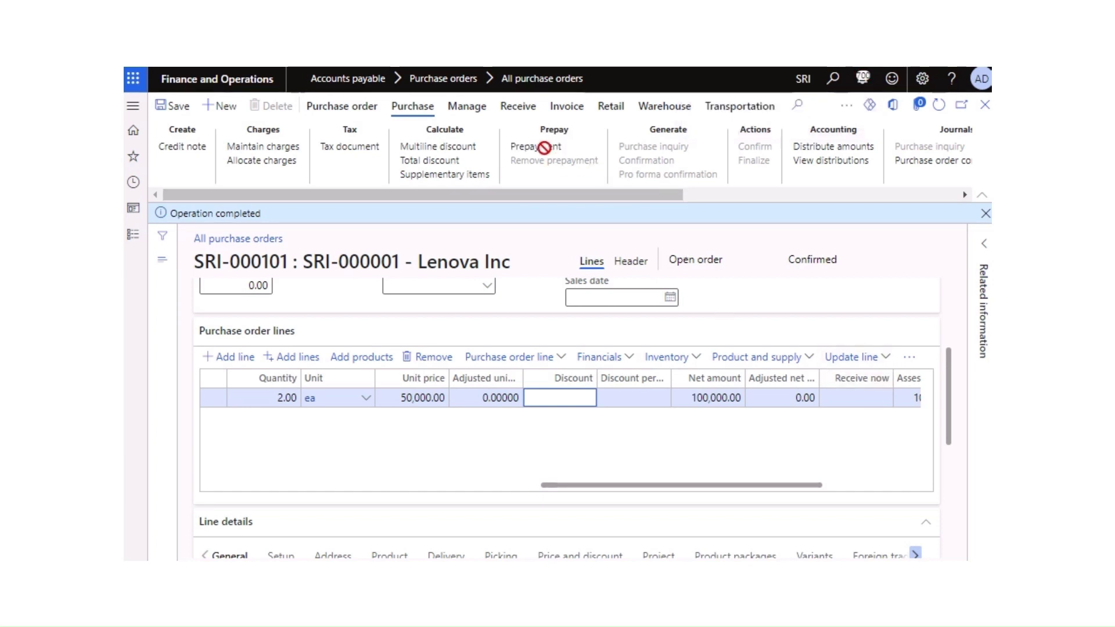
Step: Generate a product receipt numbered 2022 for the order and post it
{"action": "left_click", "coordinate": [518, 106]}
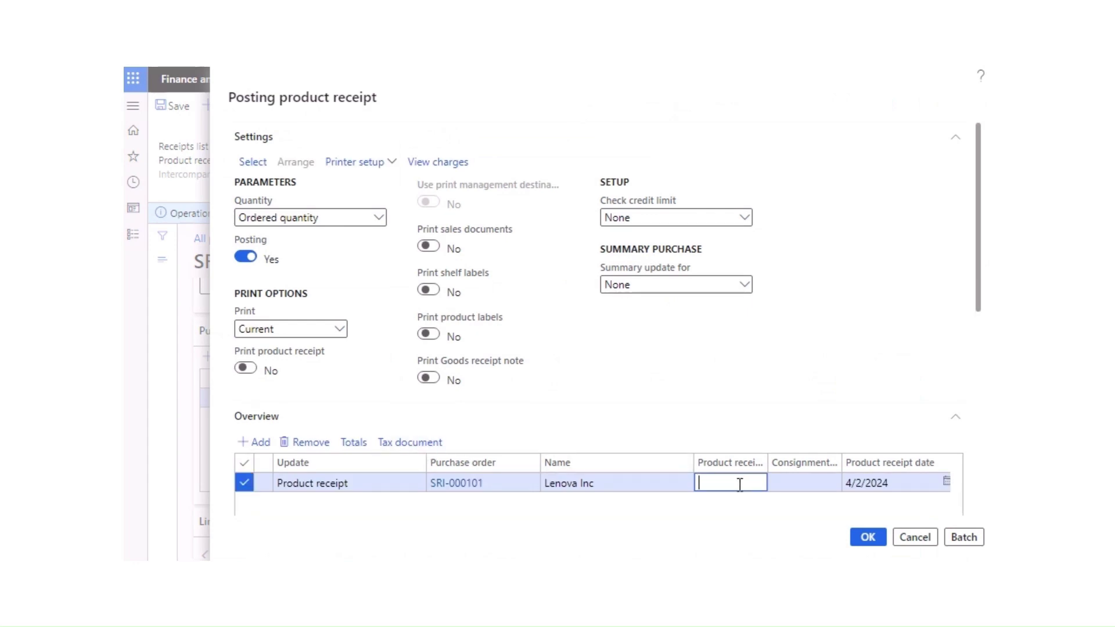
{"action": "type", "text": "2022"}
{"action": "left_click", "coordinate": [869, 538]}
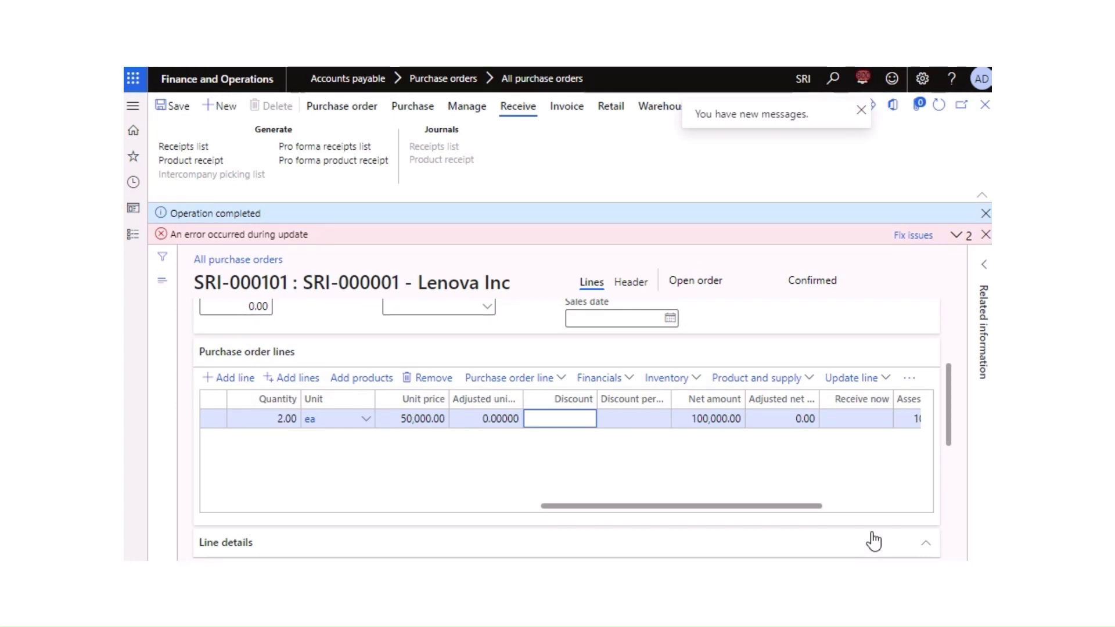
Step: Read the voucher SRI-14080 error details, then dismiss the error and completion messages
{"action": "left_click", "coordinate": [955, 240]}
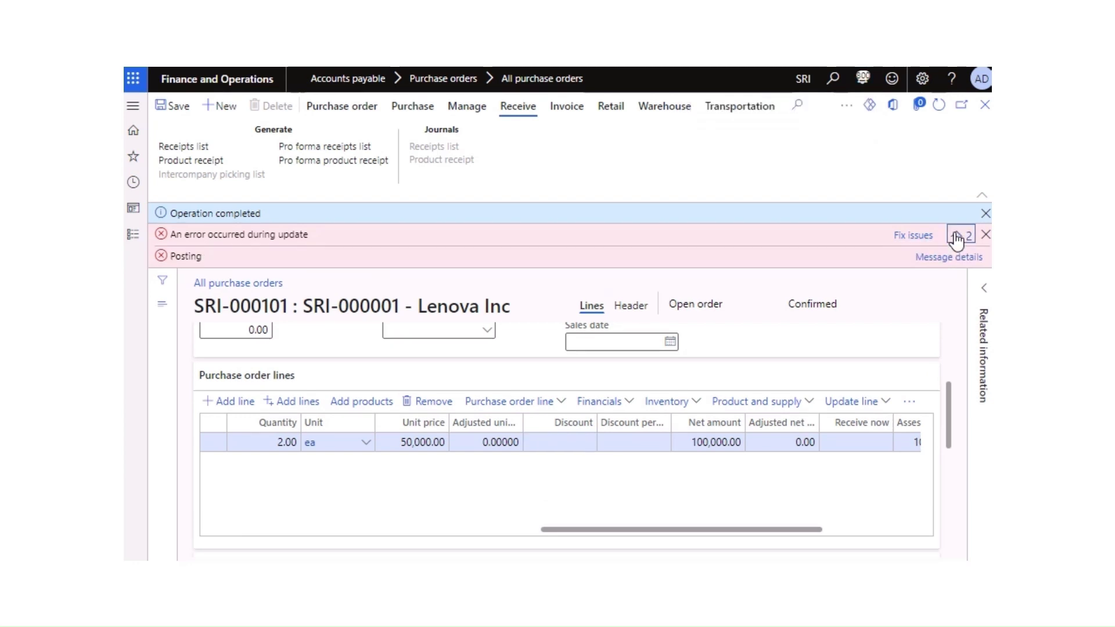
{"action": "left_click", "coordinate": [951, 259]}
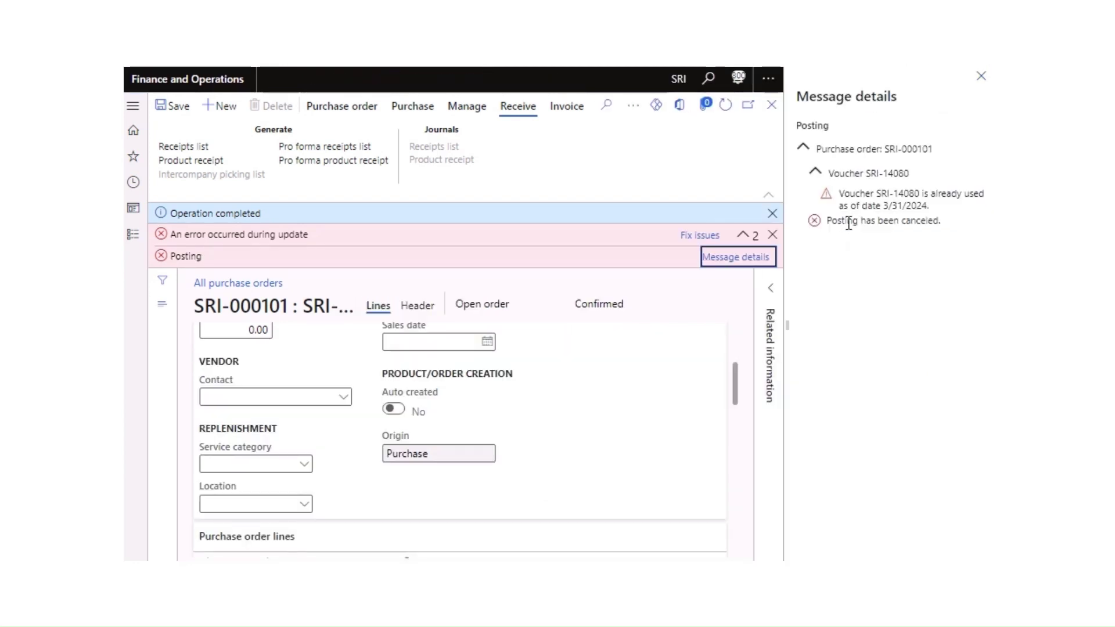
{"action": "left_click", "coordinate": [980, 81]}
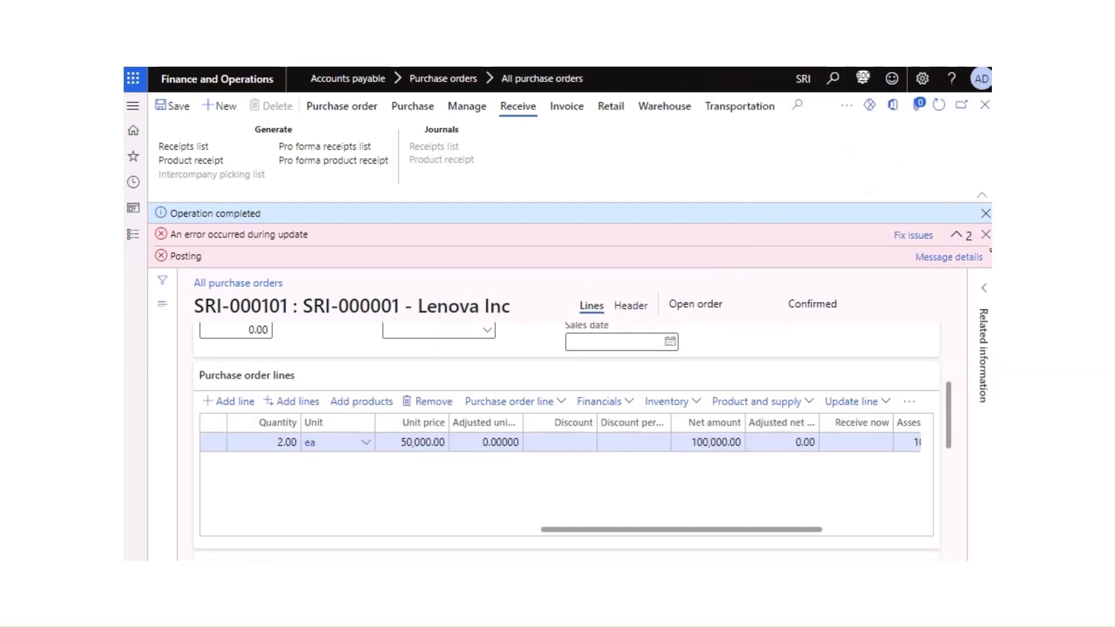
{"action": "left_click", "coordinate": [986, 235]}
{"action": "left_click", "coordinate": [985, 213]}
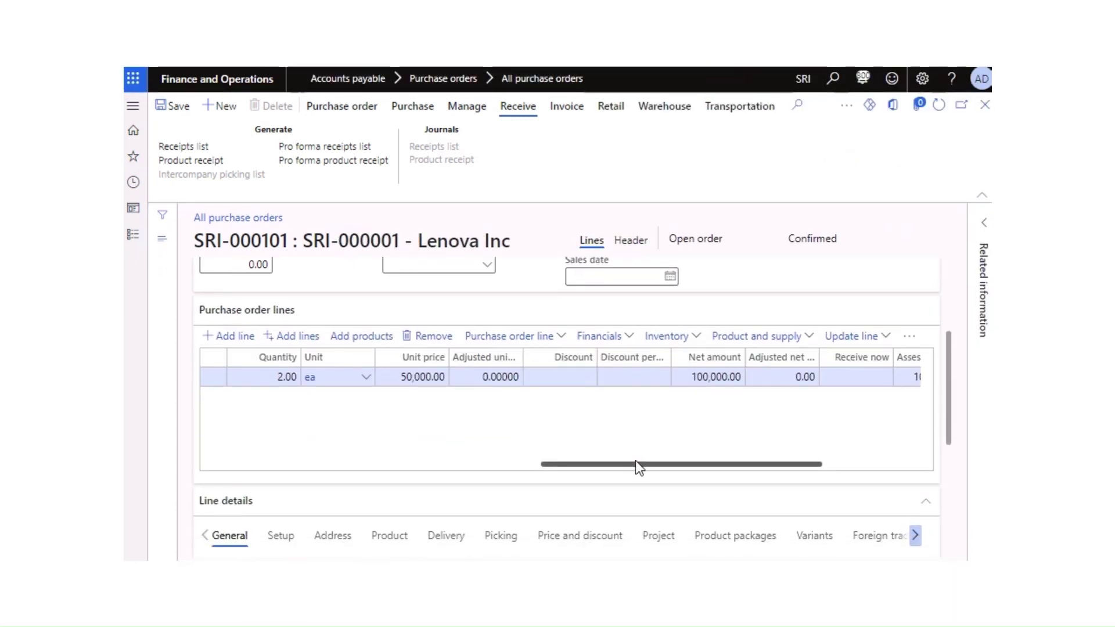
{"action": "left_click_drag", "start_coordinate": [635, 464], "coordinate": [772, 468]}
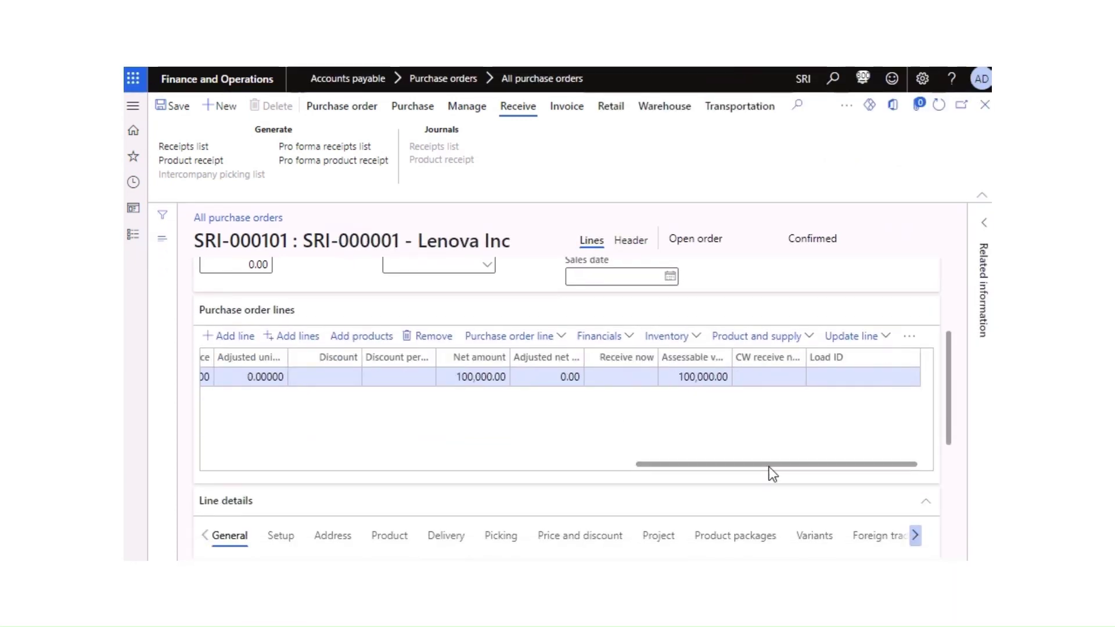
{"action": "left_click", "coordinate": [910, 343]}
Step: Review the order line's tax information: HSN code 8479, GST, VAT and Lenova Inc vendor tax details
{"action": "left_click", "coordinate": [927, 380]}
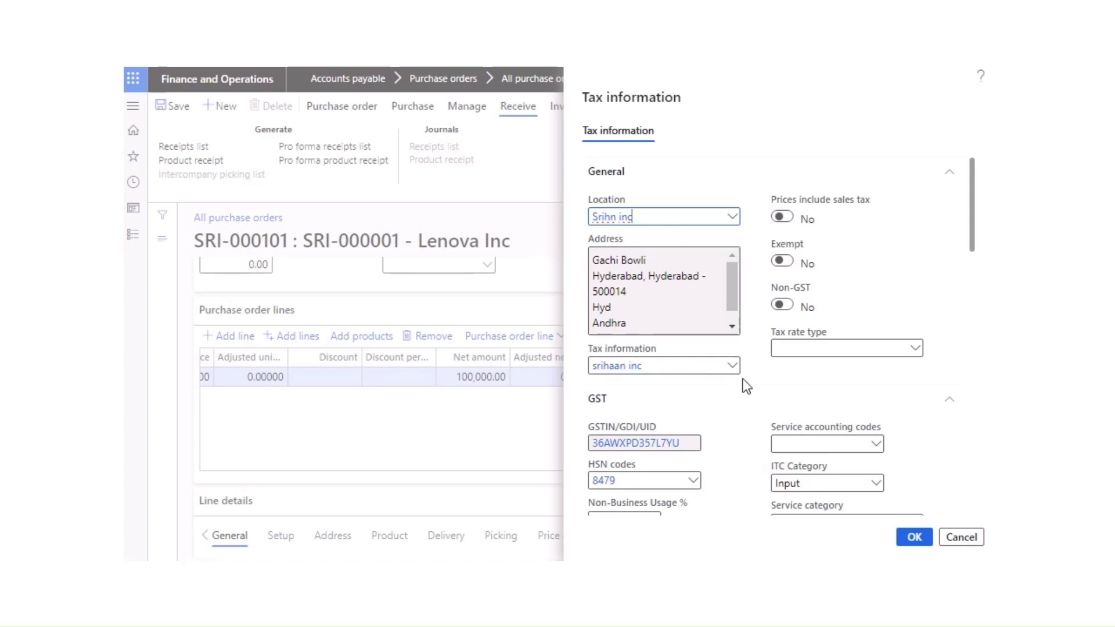
{"action": "scroll", "coordinate": [745, 379], "scroll_direction": "down", "scroll_amount": 2}
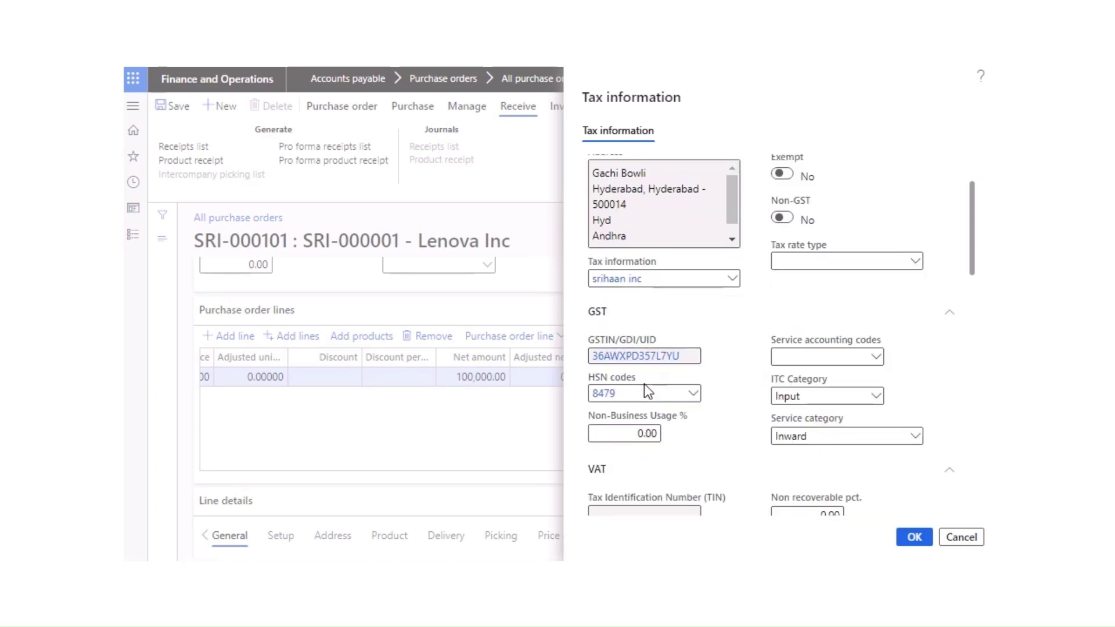
{"action": "scroll", "coordinate": [712, 326], "scroll_direction": "up", "scroll_amount": 2}
{"action": "scroll", "coordinate": [694, 453], "scroll_direction": "down", "scroll_amount": 4}
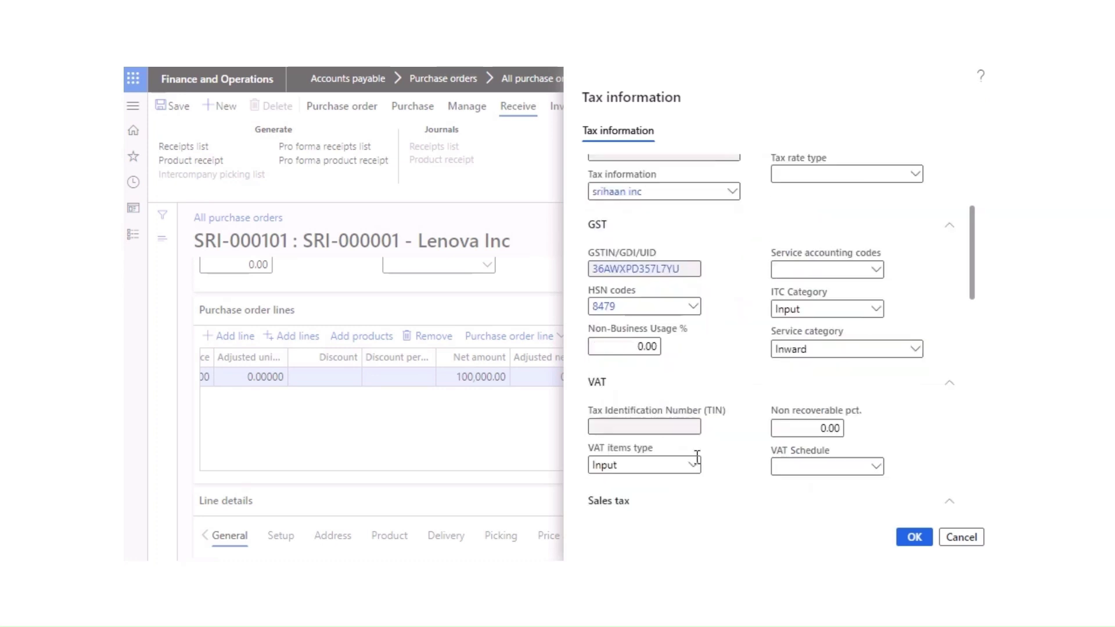
{"action": "scroll", "coordinate": [697, 457], "scroll_direction": "down", "scroll_amount": 10}
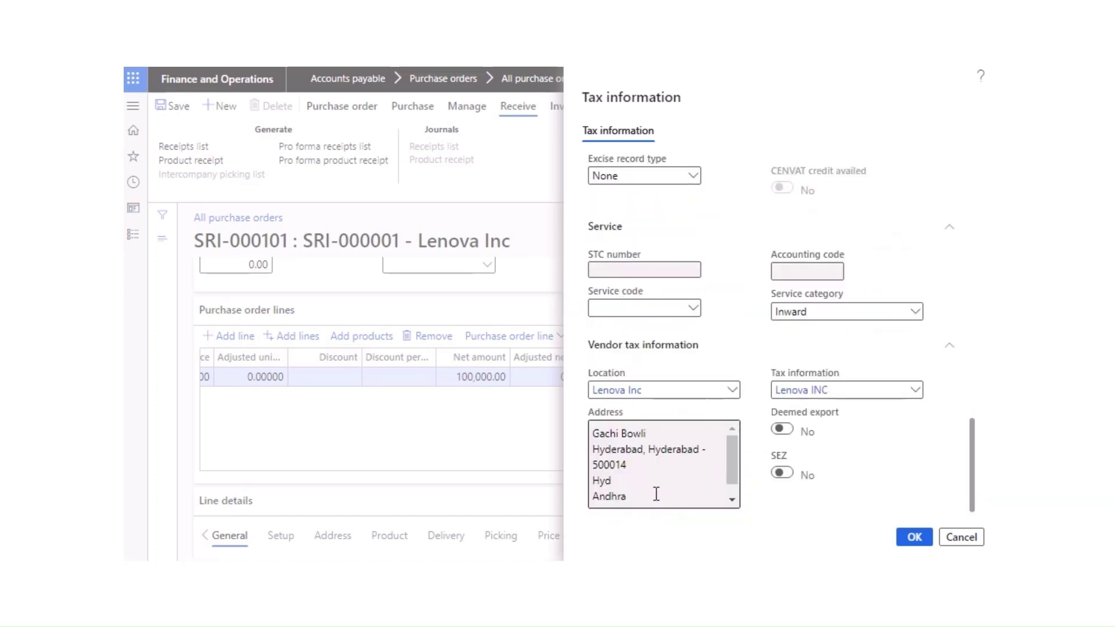
{"action": "left_click", "coordinate": [914, 537]}
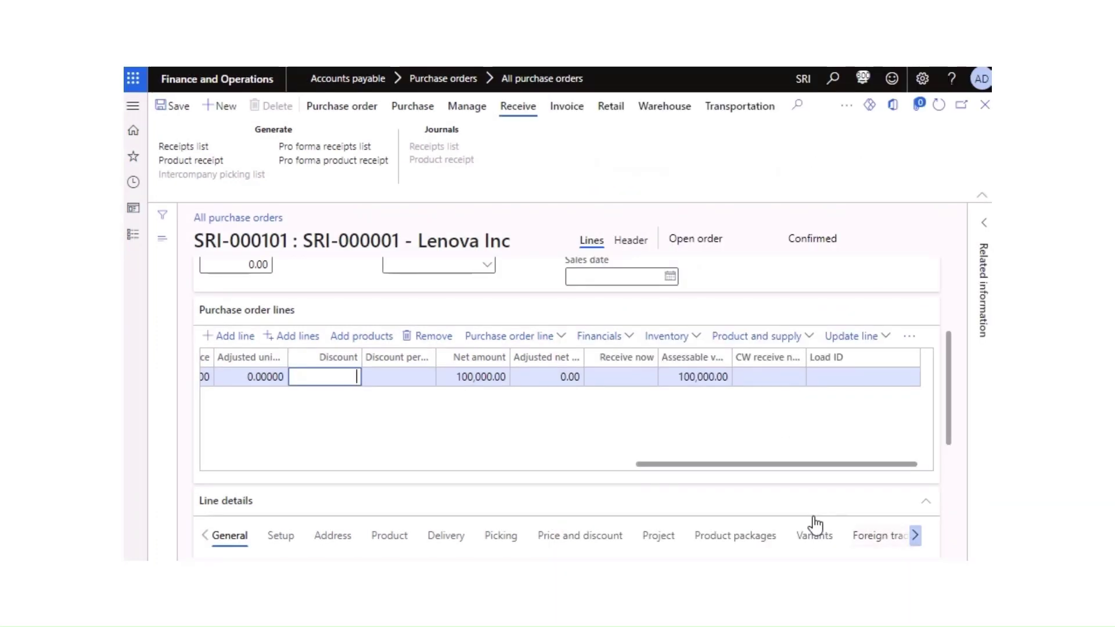
Step: Reopen the line's tax information for a second review of its GST and vendor tax details
{"action": "left_click_drag", "start_coordinate": [676, 464], "coordinate": [372, 450]}
{"action": "left_click", "coordinate": [416, 108]}
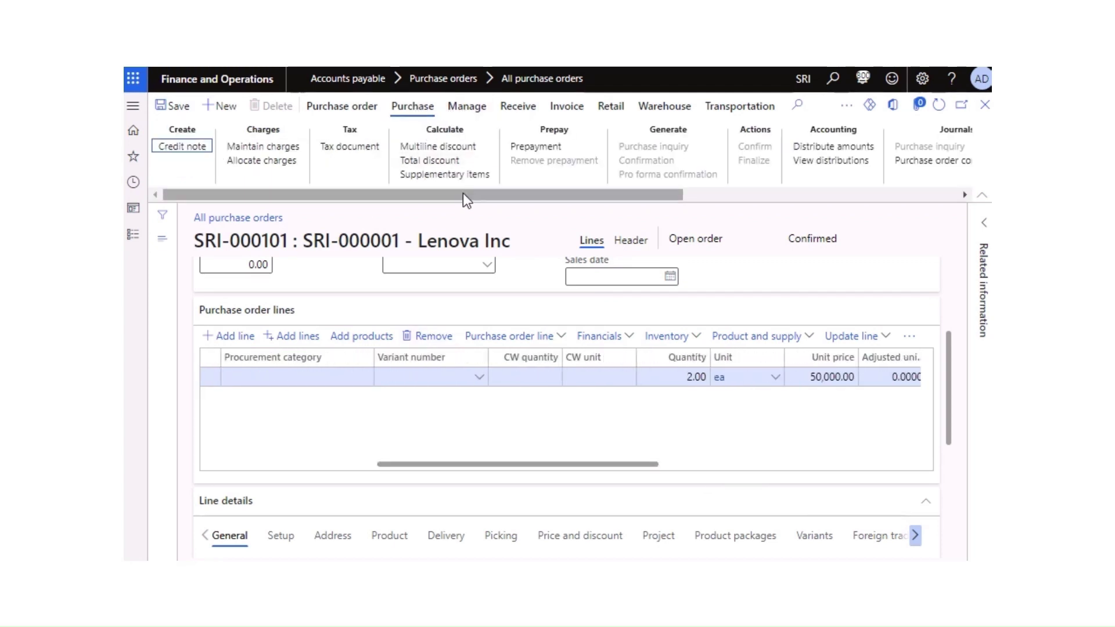
{"action": "left_click_drag", "start_coordinate": [465, 195], "coordinate": [374, 213]}
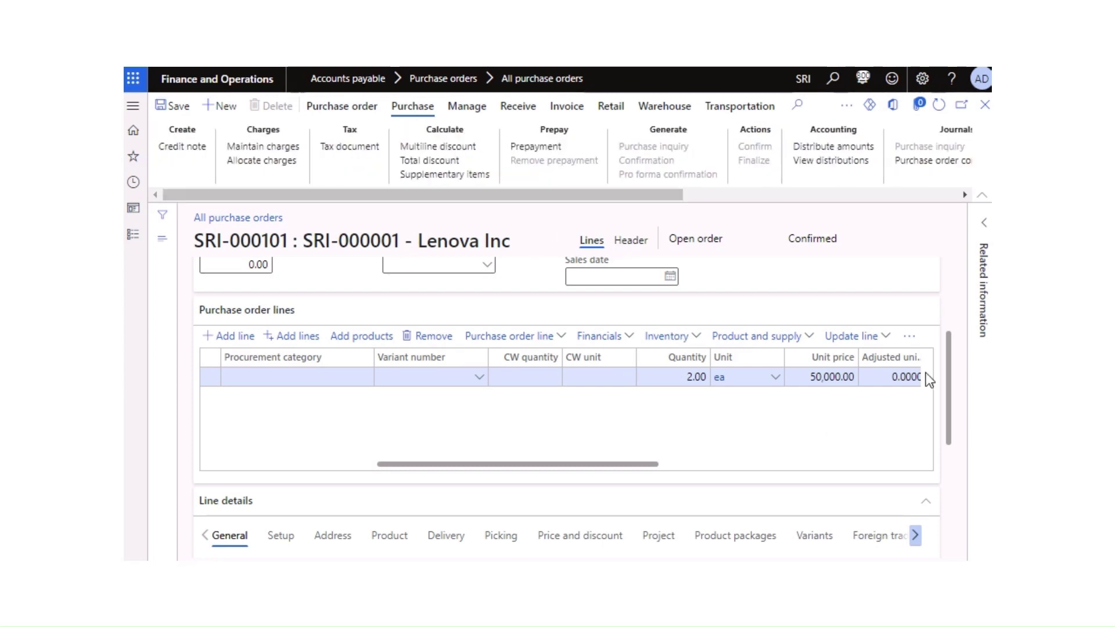
{"action": "left_click", "coordinate": [910, 339]}
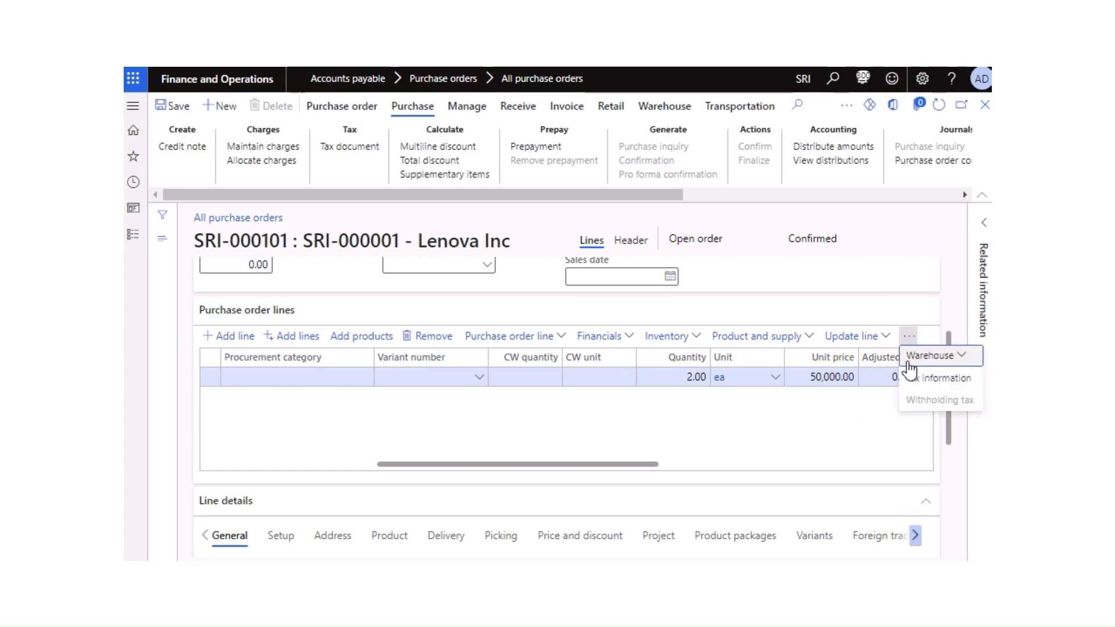
{"action": "left_click", "coordinate": [925, 381]}
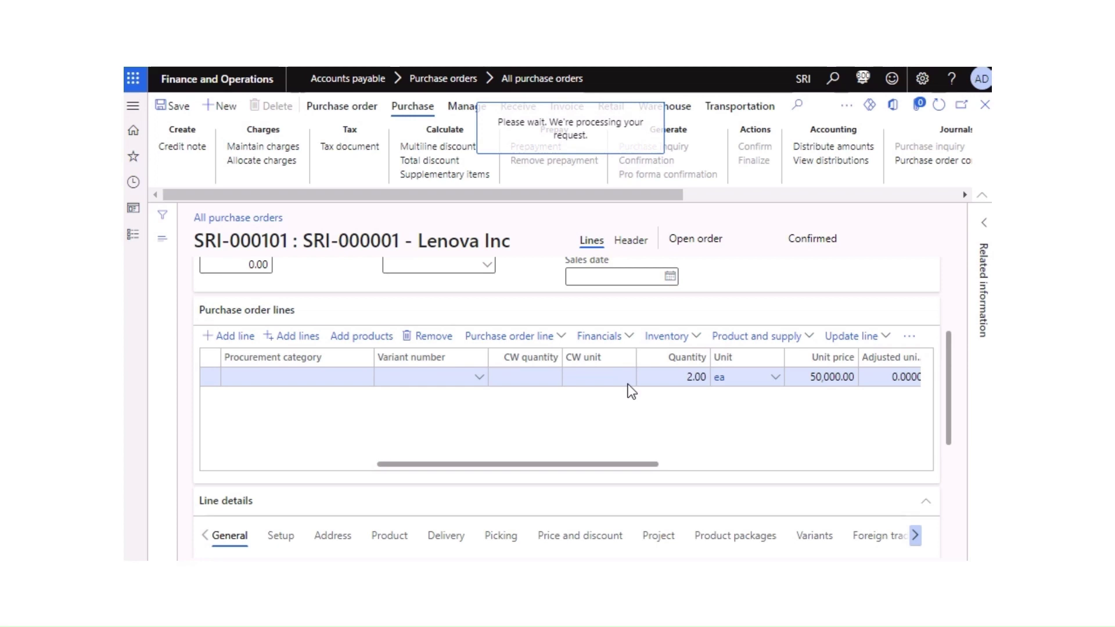
{"action": "scroll", "coordinate": [743, 413], "scroll_direction": "down", "scroll_amount": 4}
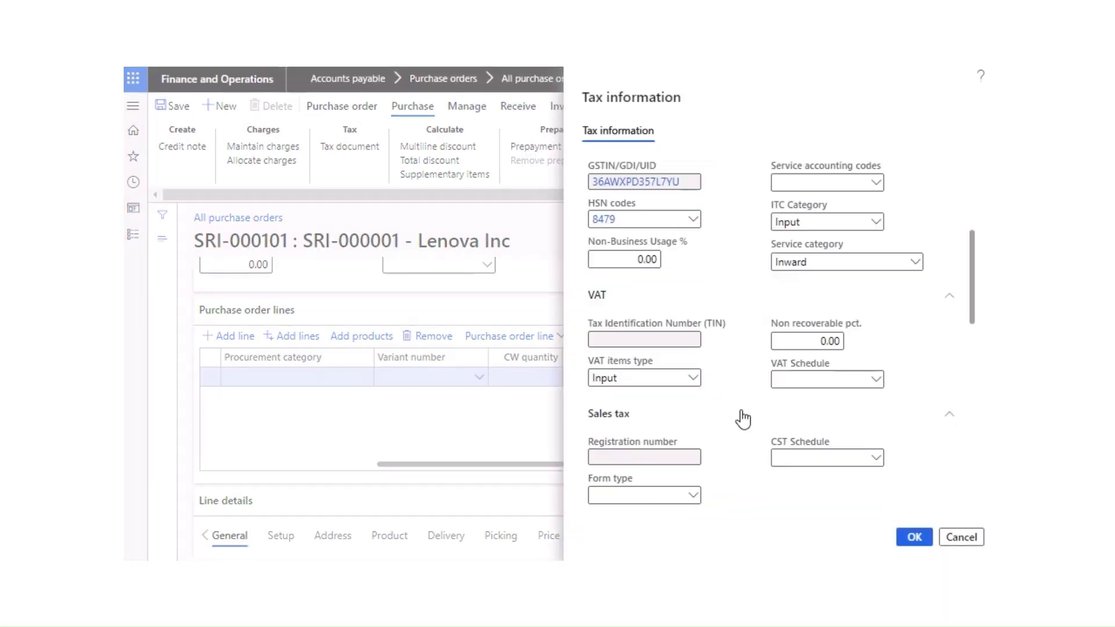
{"action": "scroll", "coordinate": [743, 414], "scroll_direction": "down", "scroll_amount": 10}
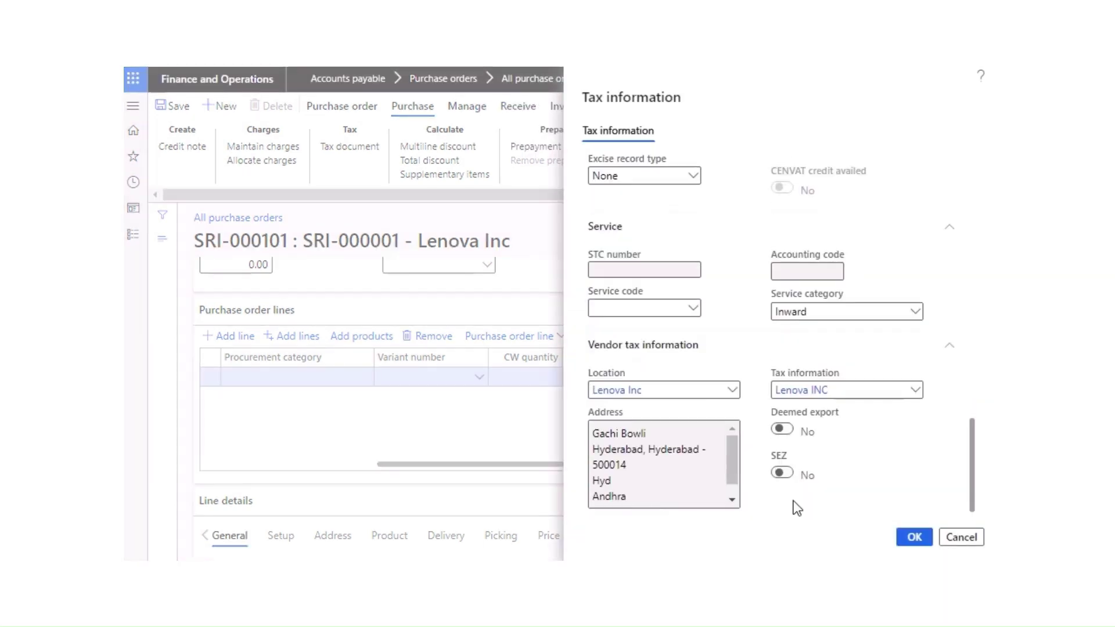
{"action": "left_click", "coordinate": [922, 537]}
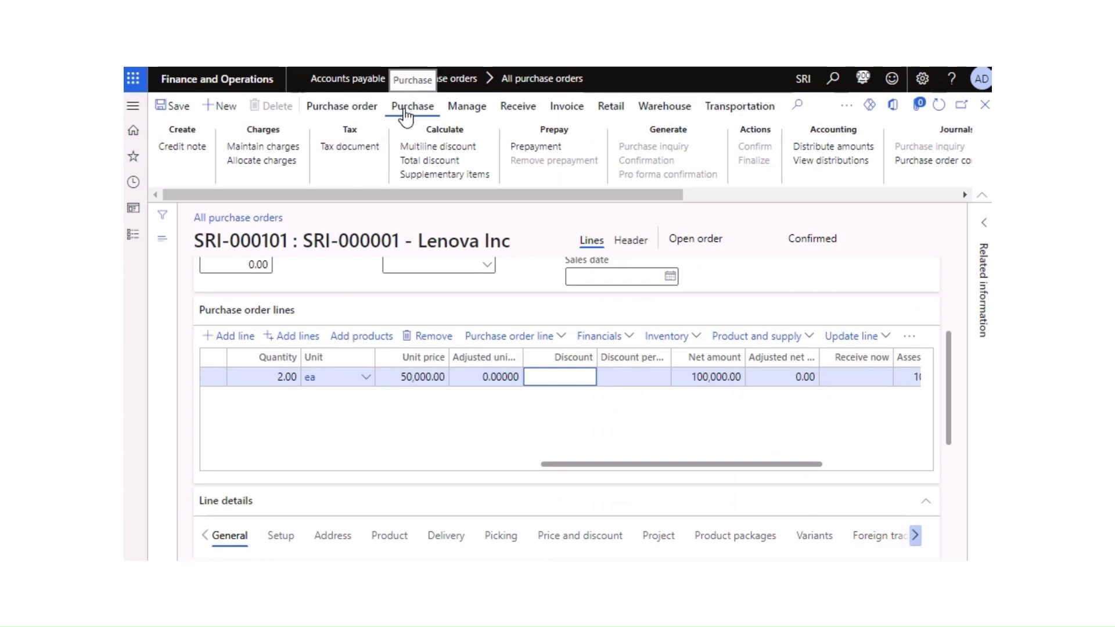
Step: Review the order's tax document: CGST and SGST at 9% each, 18,000.00 total tax
{"action": "left_click", "coordinate": [343, 148]}
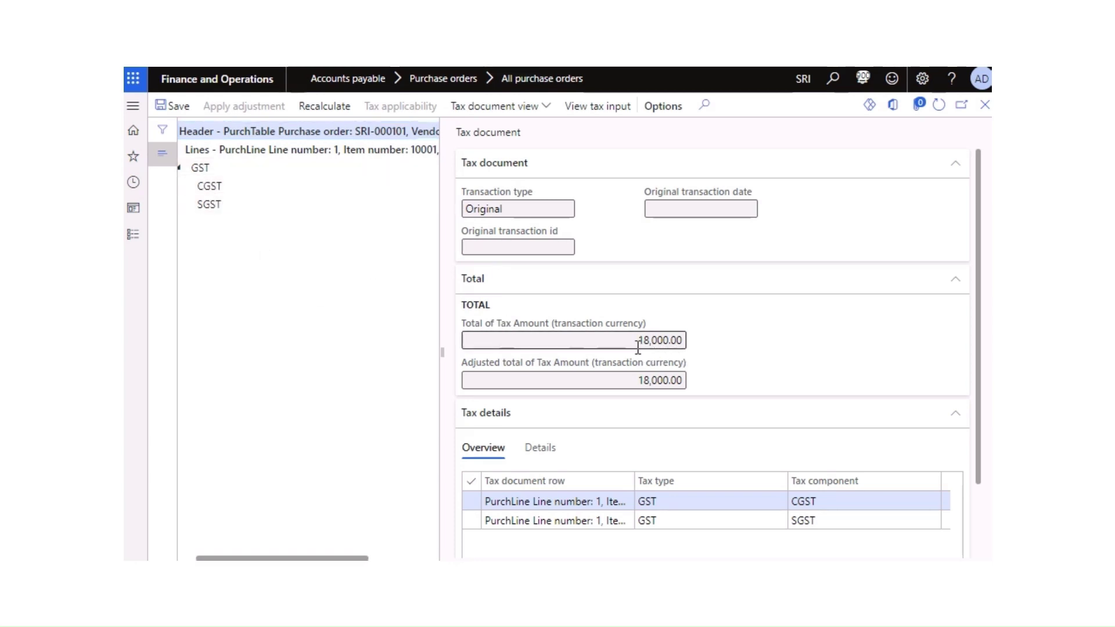
{"action": "scroll", "coordinate": [641, 430], "scroll_direction": "down", "scroll_amount": 2}
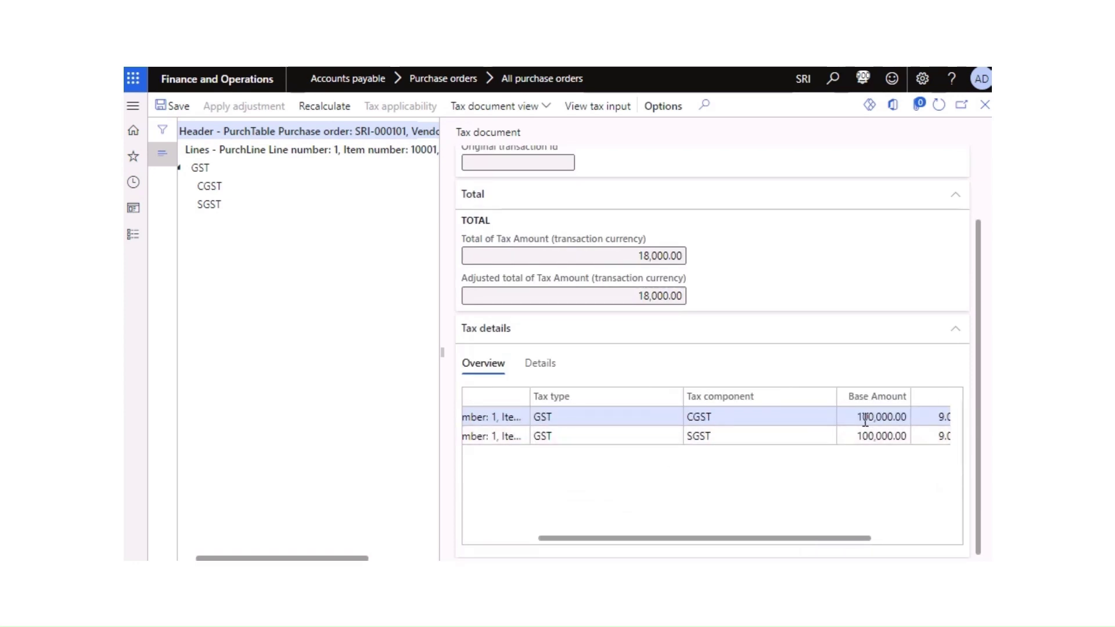
{"action": "left_click_drag", "start_coordinate": [796, 539], "coordinate": [897, 540]}
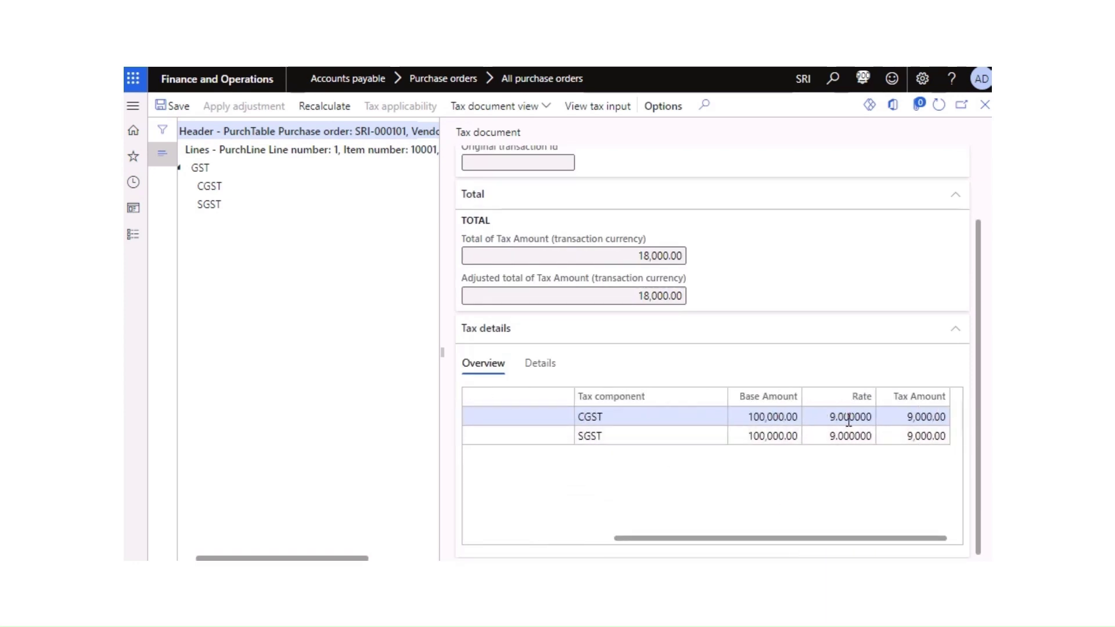
{"action": "scroll", "coordinate": [581, 360], "scroll_direction": "up", "scroll_amount": 2}
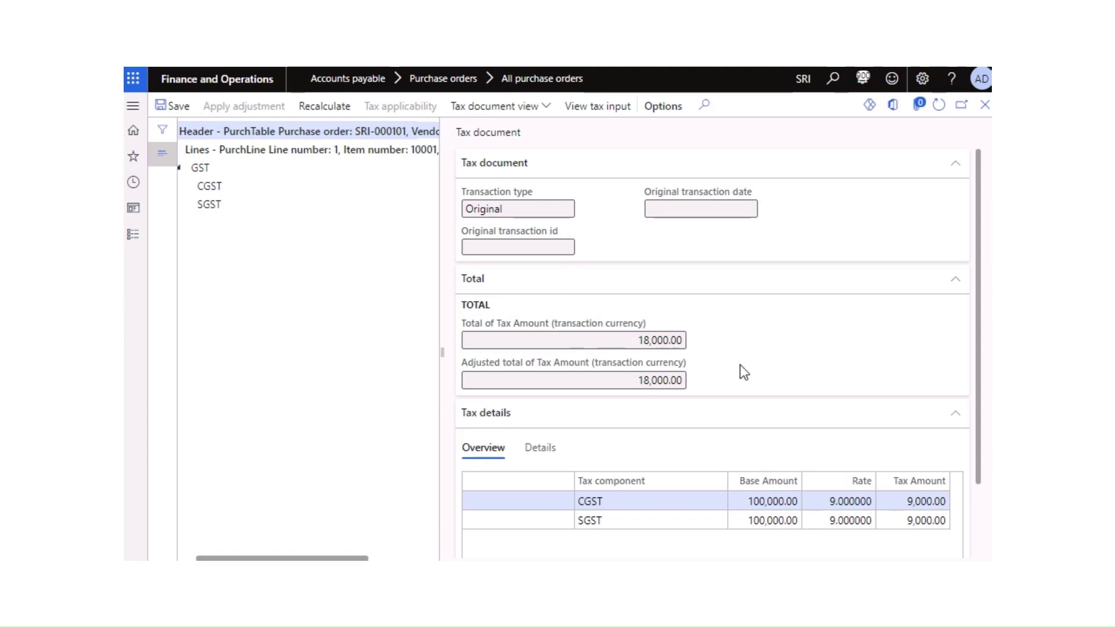
{"action": "scroll", "coordinate": [772, 401], "scroll_direction": "down", "scroll_amount": 2}
{"action": "scroll", "coordinate": [801, 435], "scroll_direction": "up", "scroll_amount": 2}
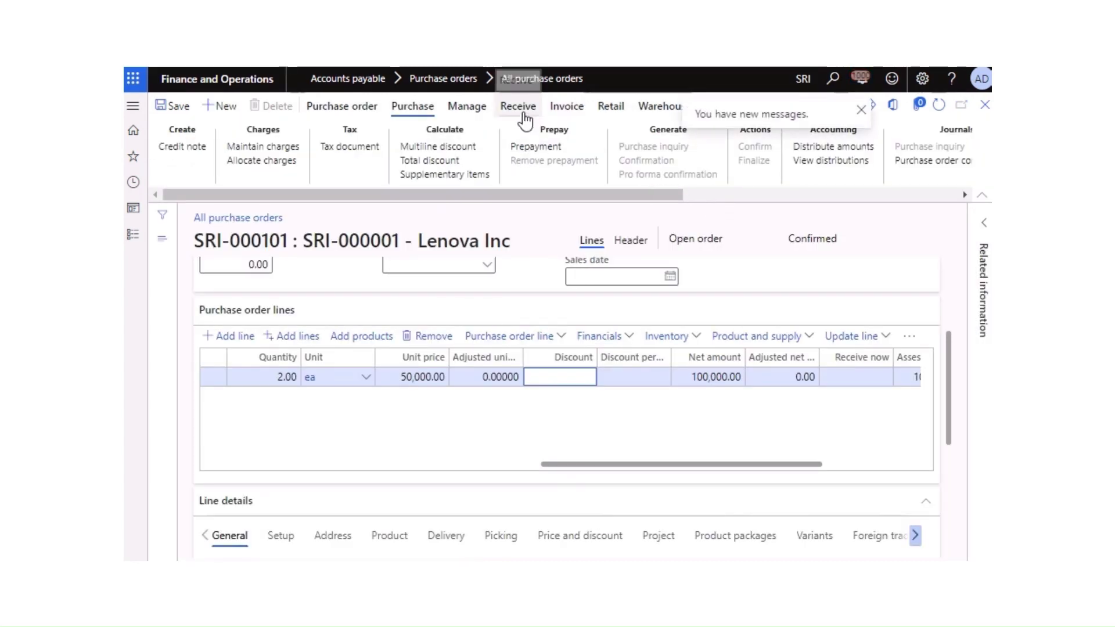
{"action": "scroll", "coordinate": [749, 277], "scroll_direction": "up", "scroll_amount": 3}
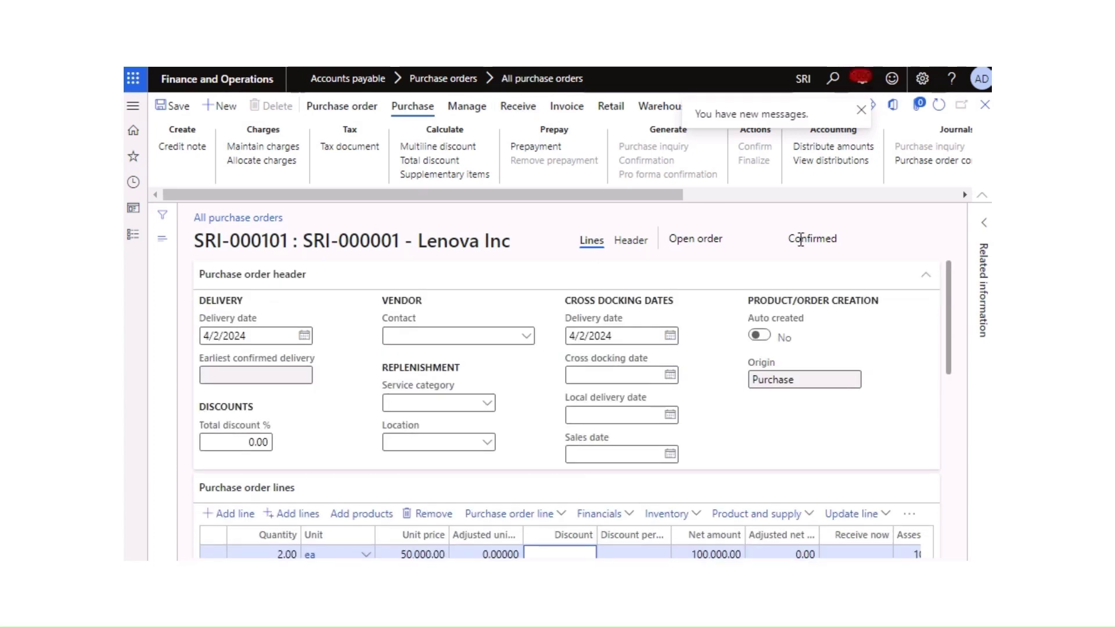
{"action": "left_click", "coordinate": [515, 113]}
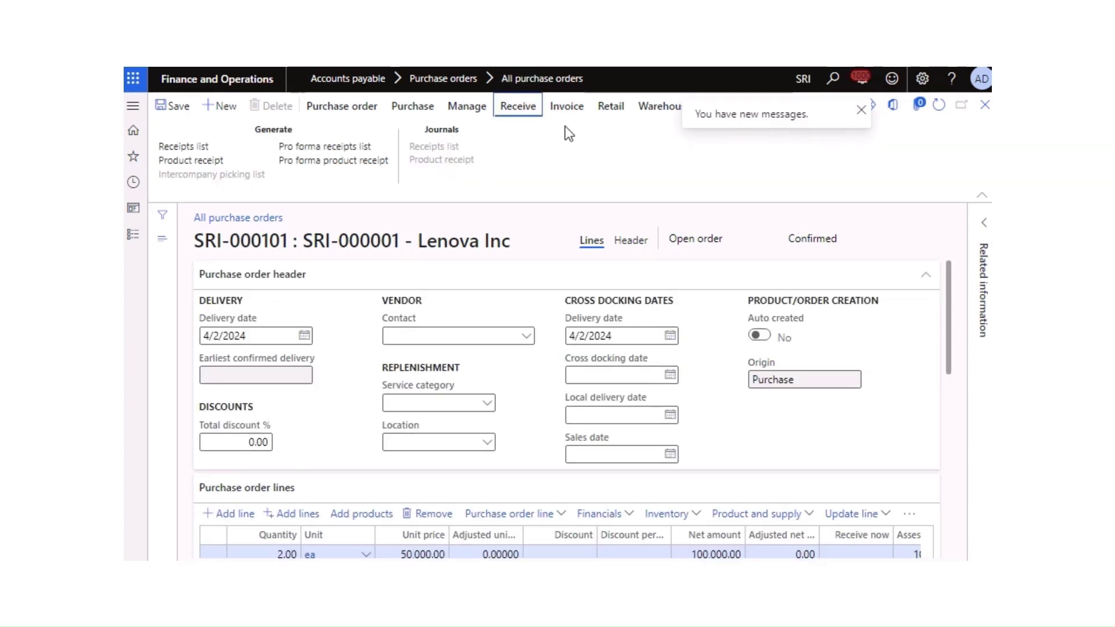